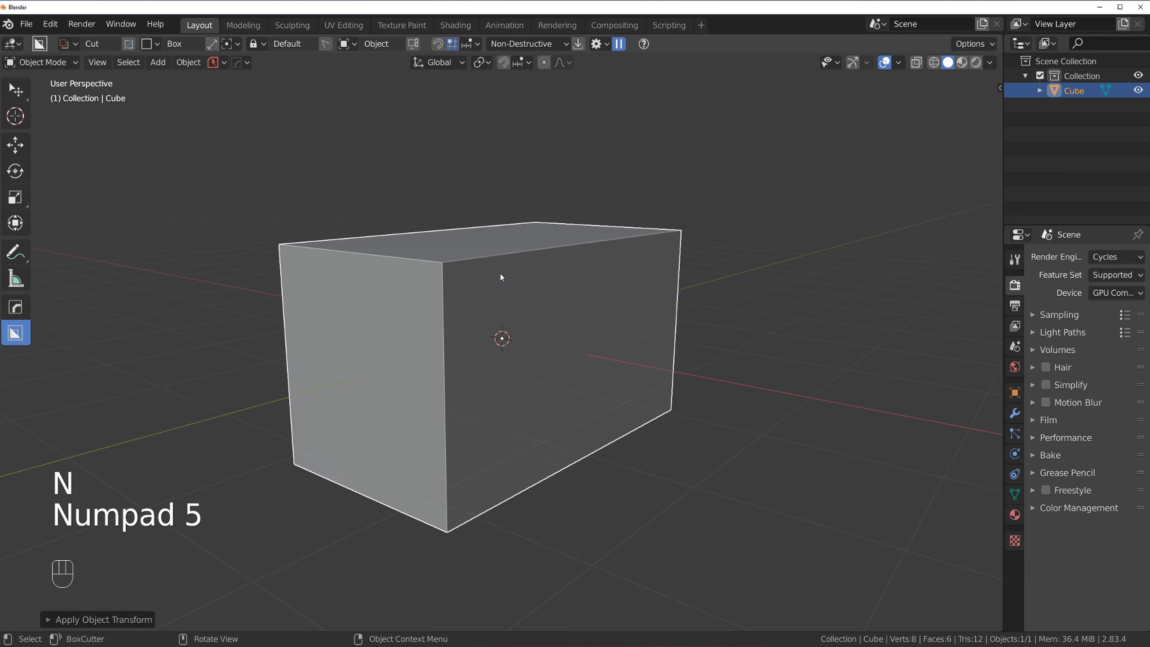
- Flatten the box by scaling it along the Z axis, and apply its scale
{"action": "scroll", "coordinate": [566, 310], "scroll_direction": "down", "scroll_amount": 4}
{"action": "middle_click_drag", "start_coordinate": [567, 310], "coordinate": [617, 258]}
{"action": "key", "text": "s"}
{"action": "key", "text": "z"}
{"action": "left_click", "coordinate": [751, 344]}
{"action": "key", "text": "ctrl+a"}
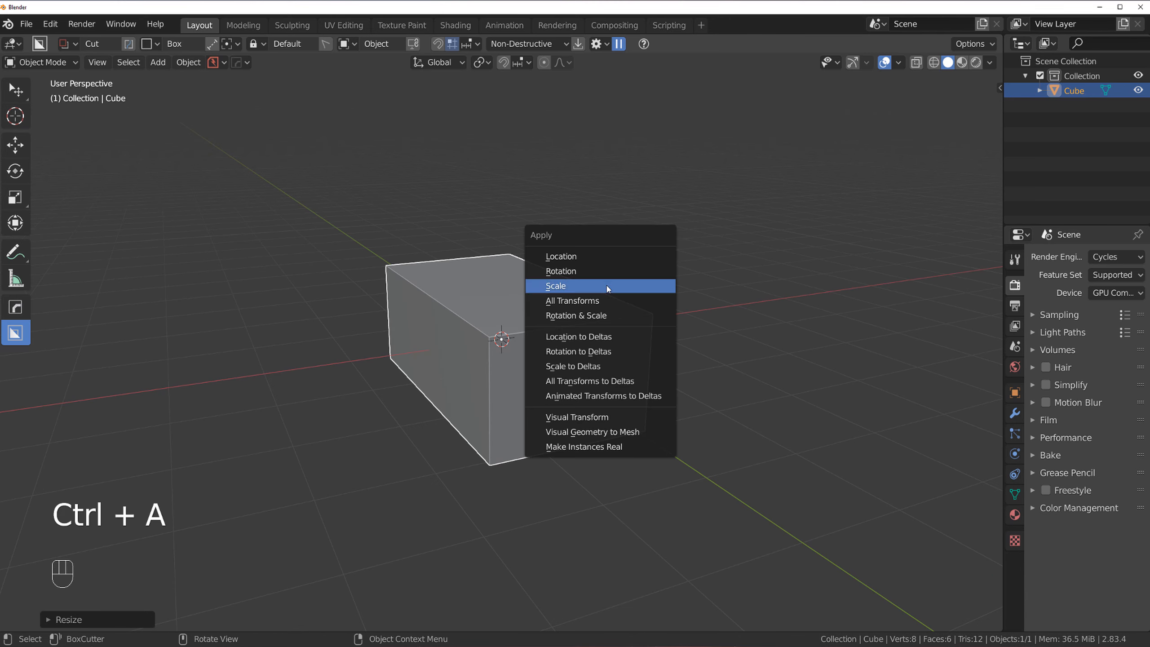
{"action": "left_click", "coordinate": [607, 285]}
- Bevel the two short upper end edges of the box into single-segment chamfers
{"action": "key", "text": "Tab"}
{"action": "middle_click_drag", "start_coordinate": [544, 339], "coordinate": [416, 379]}
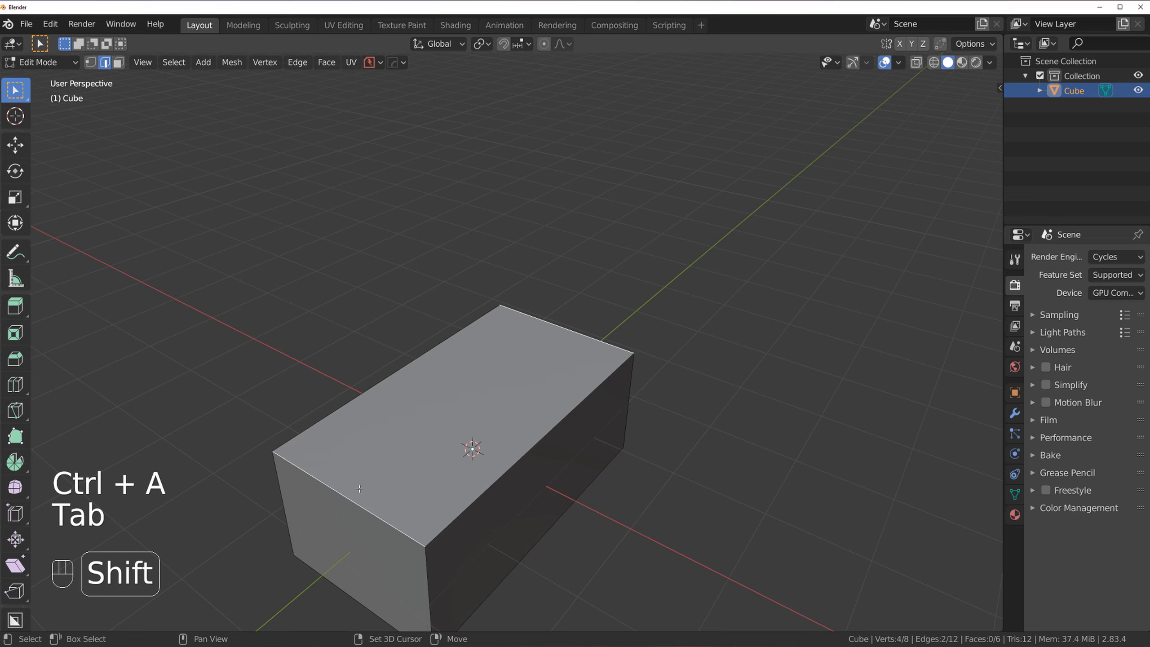
{"action": "middle_click_drag", "start_coordinate": [359, 489], "coordinate": [696, 385]}
{"action": "scroll", "coordinate": [647, 391], "scroll_direction": "down", "scroll_amount": 2}
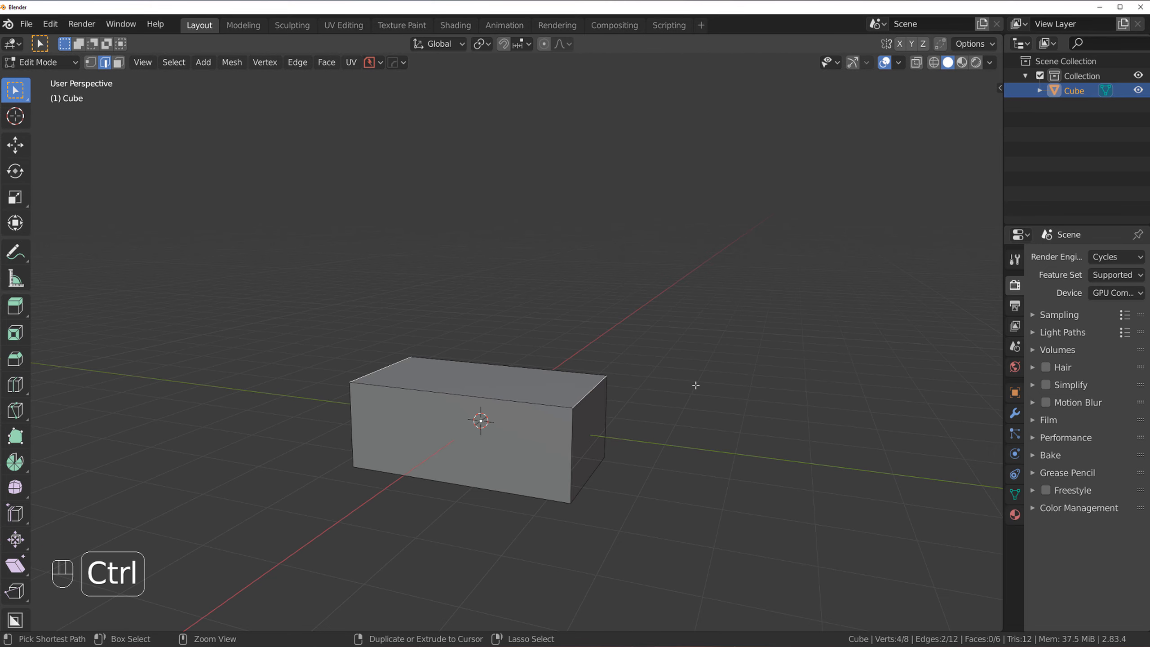
{"action": "key", "text": "ctrl+b"}
{"action": "left_click", "coordinate": [711, 400]}
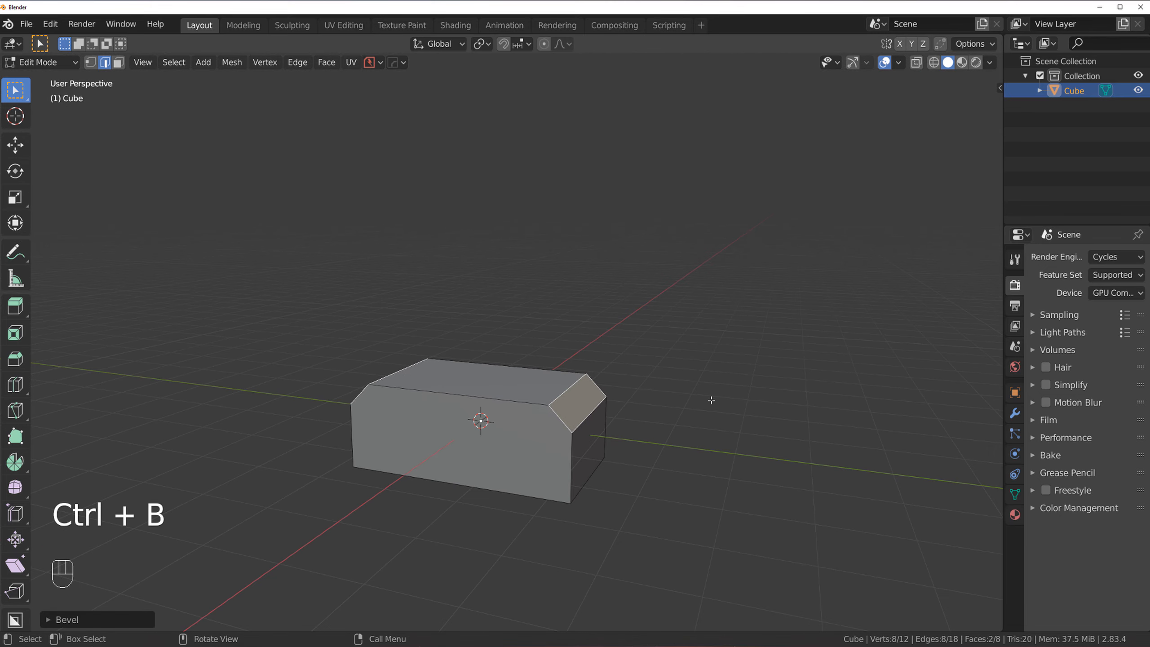
- Widen the chamfer at one end by about 0.12 with MESHmachine's Change Width
{"action": "key", "text": "Tab"}
{"action": "right_click", "coordinate": [683, 412]}
{"action": "scroll", "coordinate": [609, 411], "scroll_direction": "up", "scroll_amount": 2}
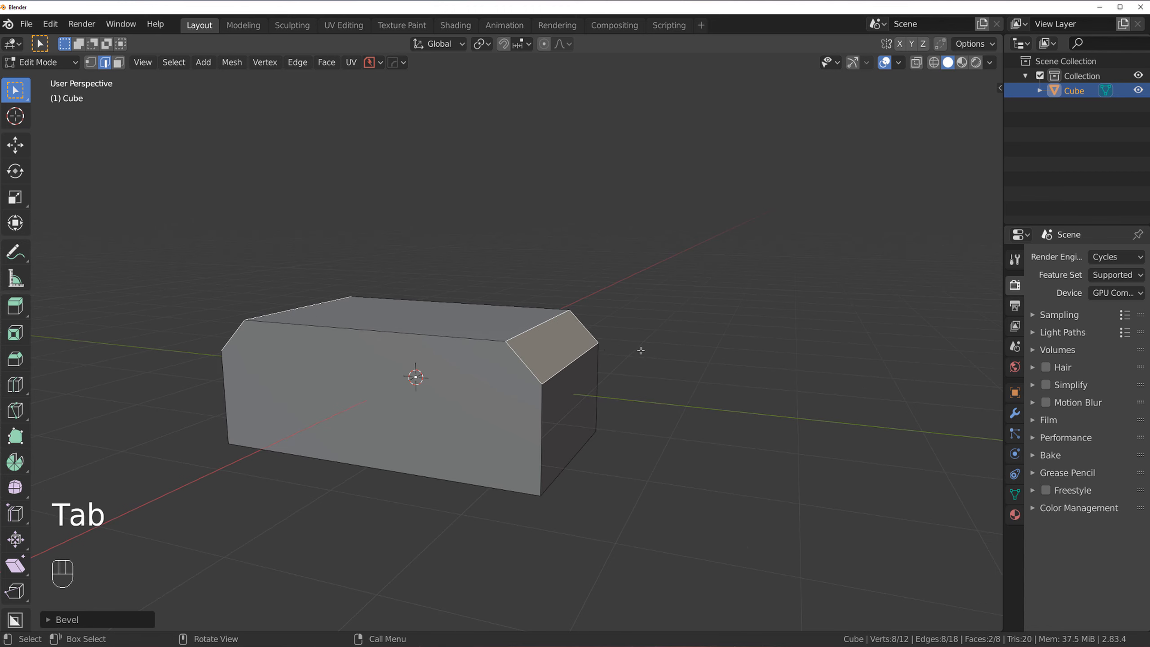
{"action": "middle_click_drag", "start_coordinate": [639, 349], "coordinate": [596, 352]}
{"action": "right_click", "coordinate": [631, 335]}
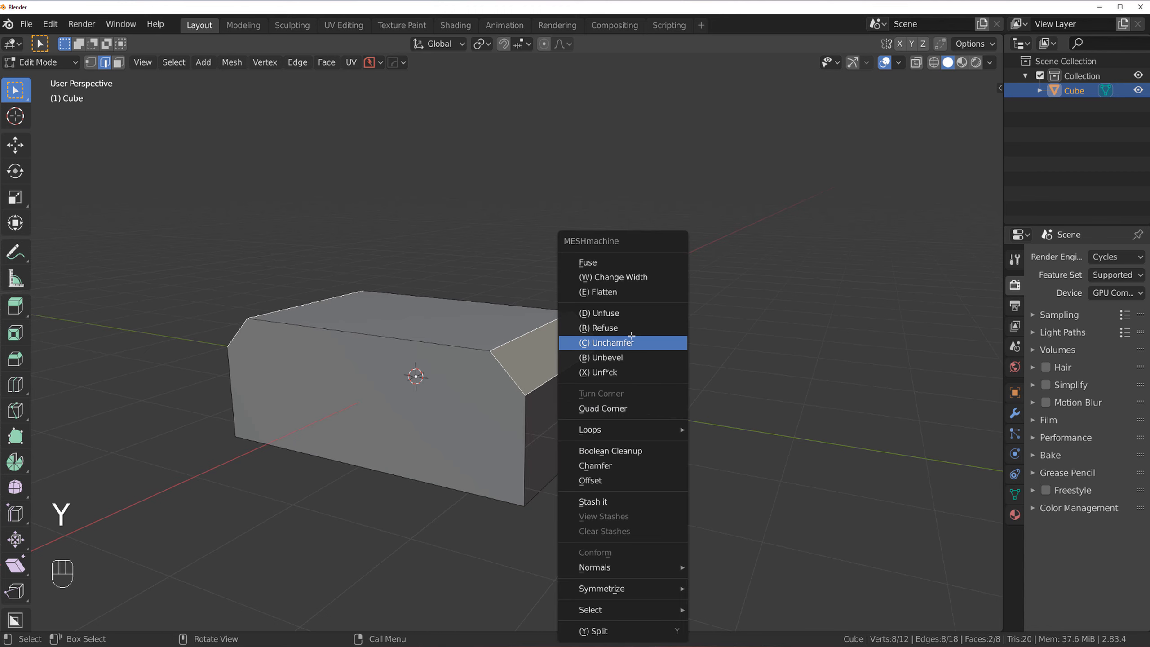
{"action": "left_click", "coordinate": [619, 289]}
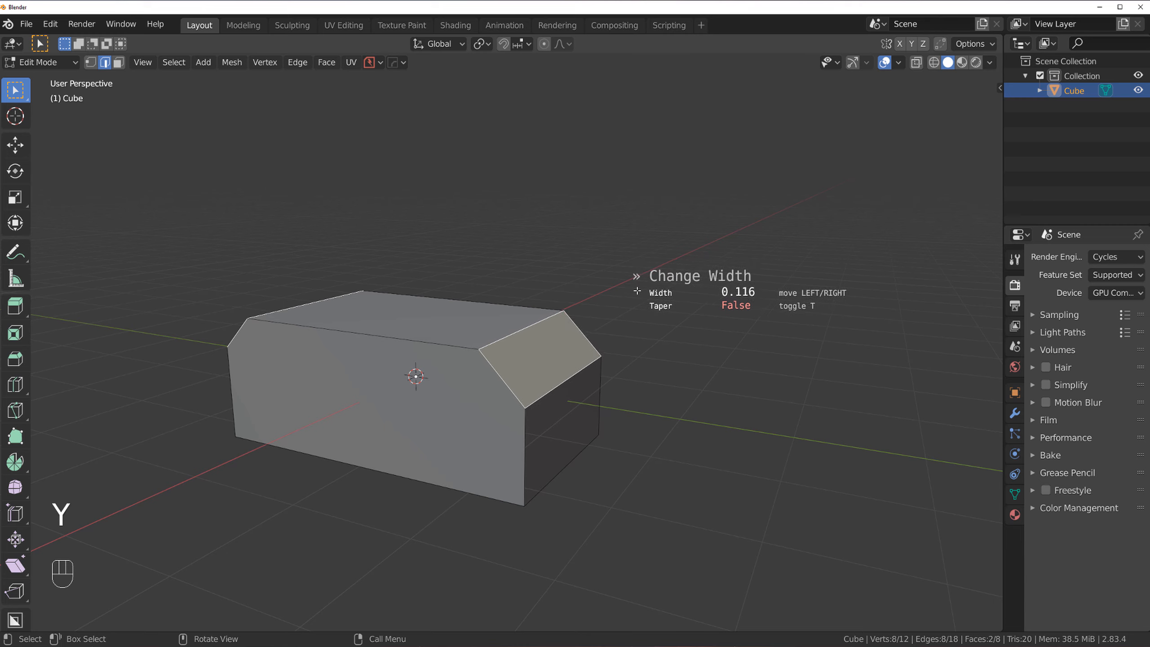
{"action": "left_click", "coordinate": [637, 290]}
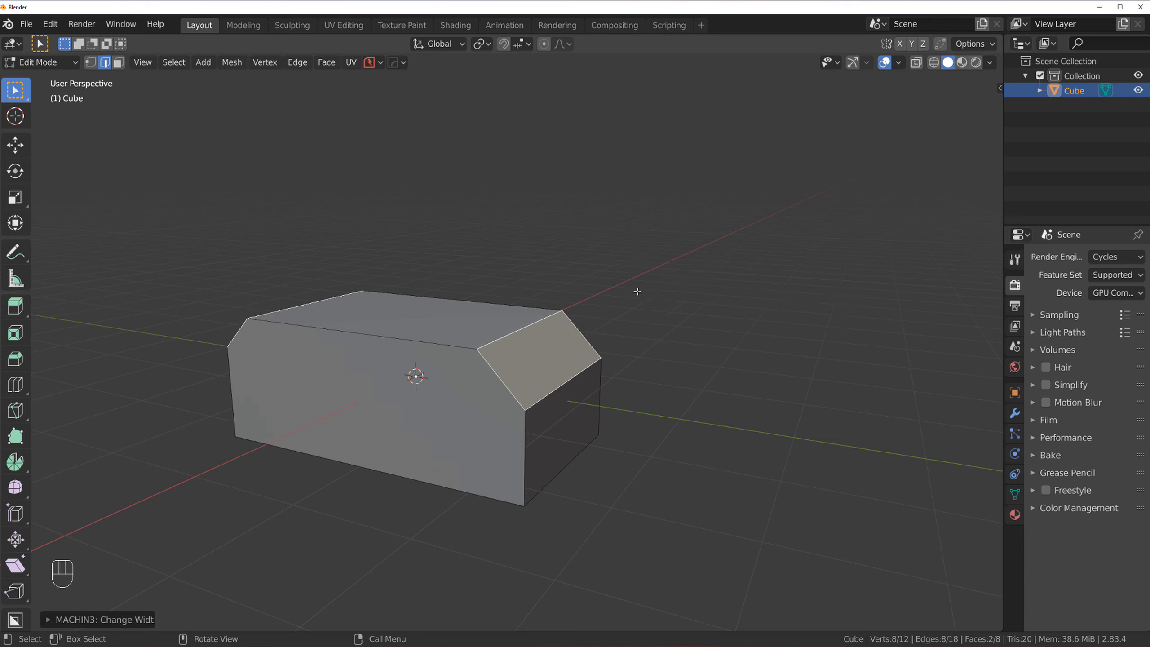
- Fuse the widened chamfer into a rounded surface with 21 segments, adjust its width and return to Object Mode
{"action": "key", "text": "y"}
{"action": "left_click", "coordinate": [621, 262]}
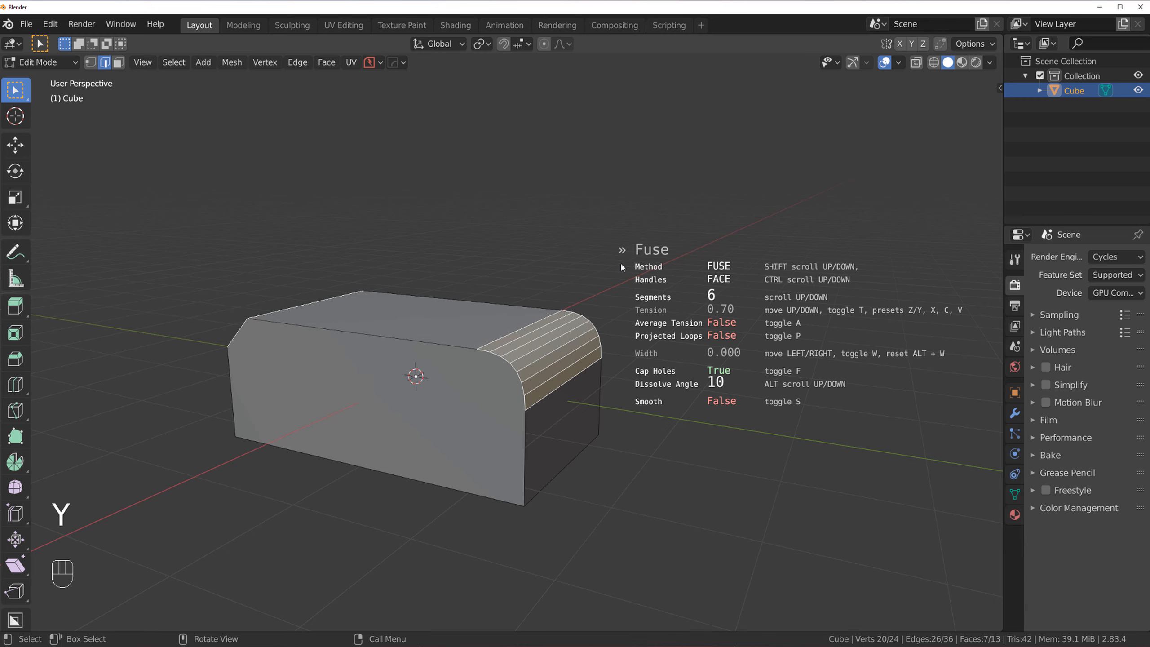
{"action": "scroll", "coordinate": [620, 267], "scroll_direction": "up", "scroll_amount": 17}
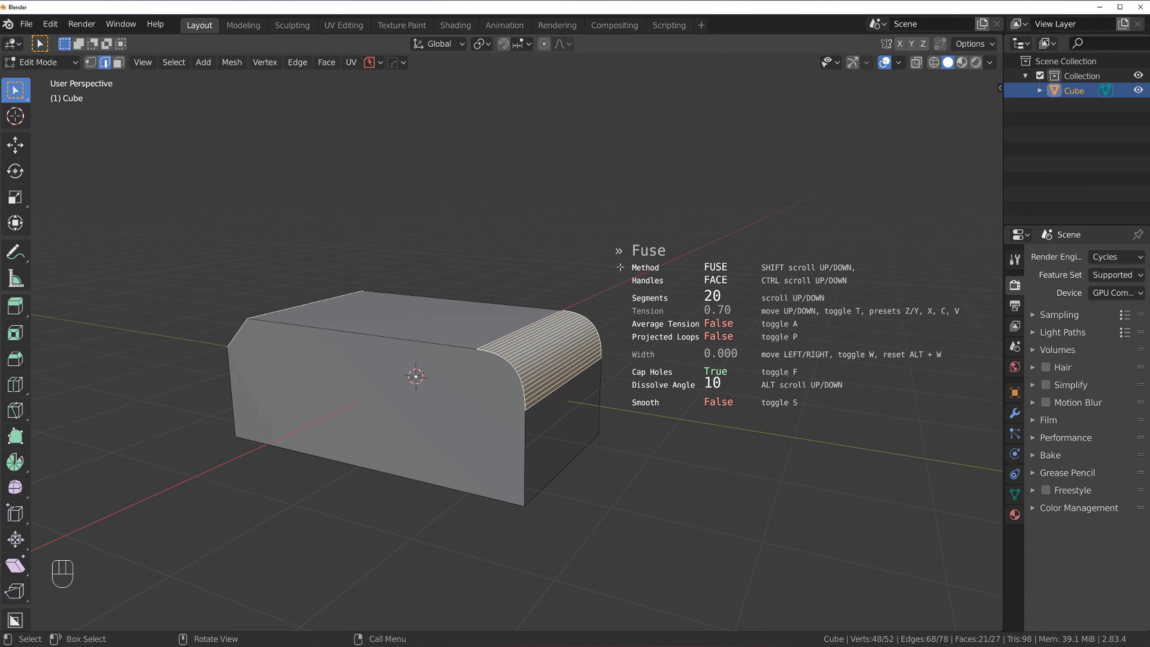
{"action": "scroll", "coordinate": [620, 268], "scroll_direction": "down", "scroll_amount": 2}
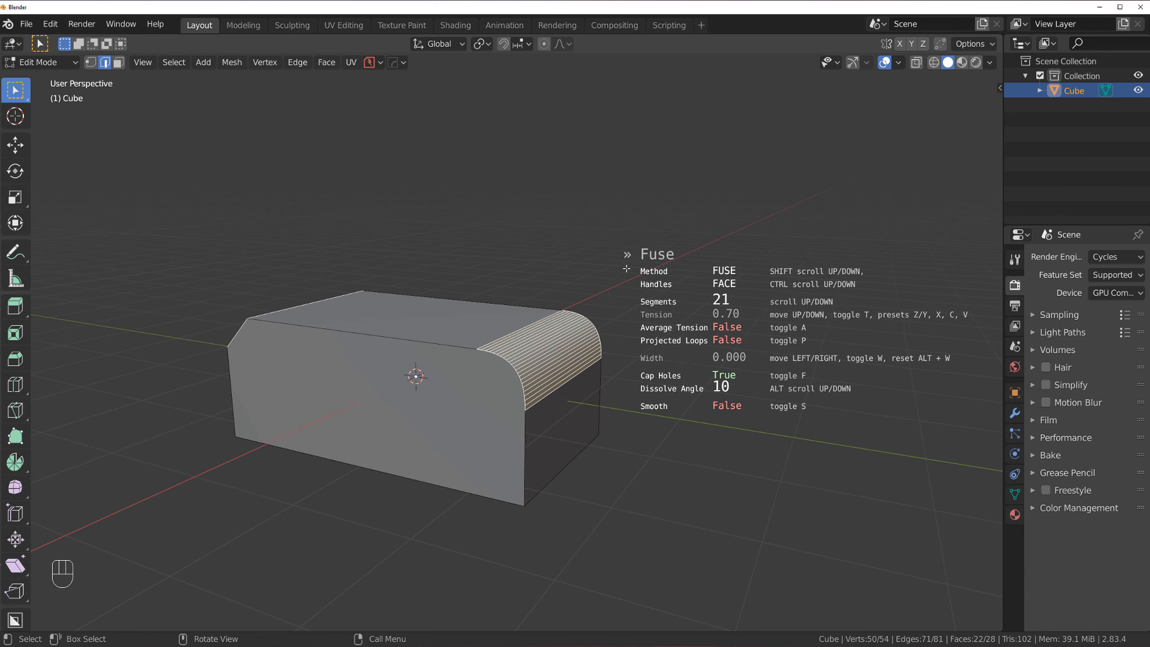
{"action": "key", "text": "w"}
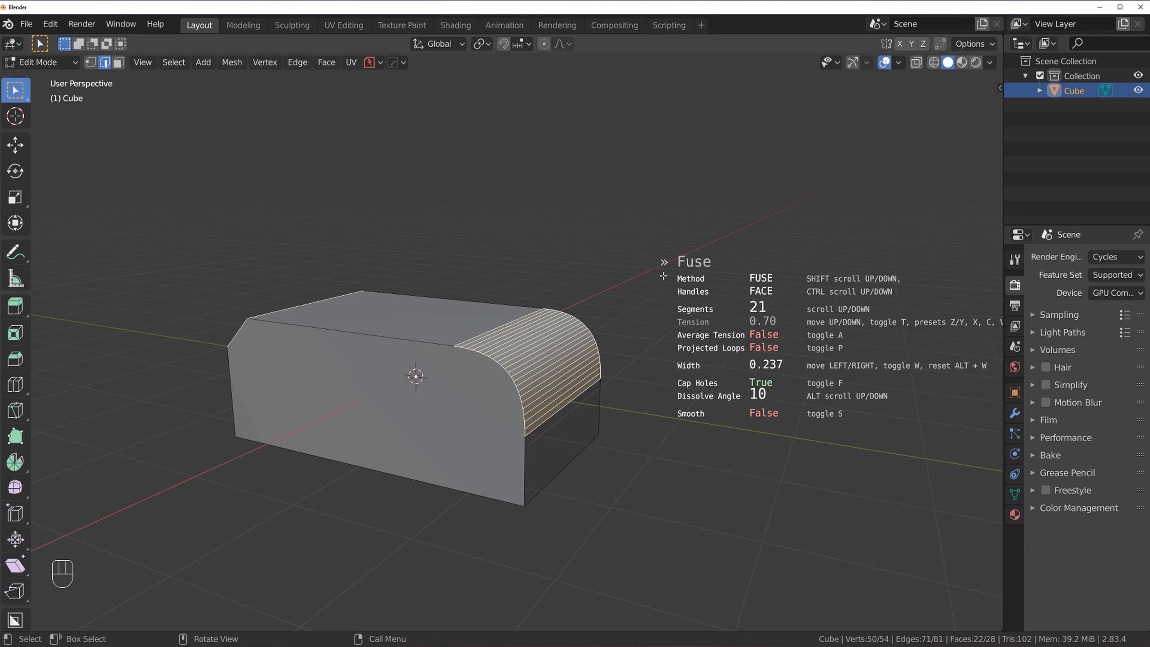
{"action": "left_click", "coordinate": [641, 268]}
{"action": "key", "text": "Tab"}
{"action": "left_click", "coordinate": [663, 193]}
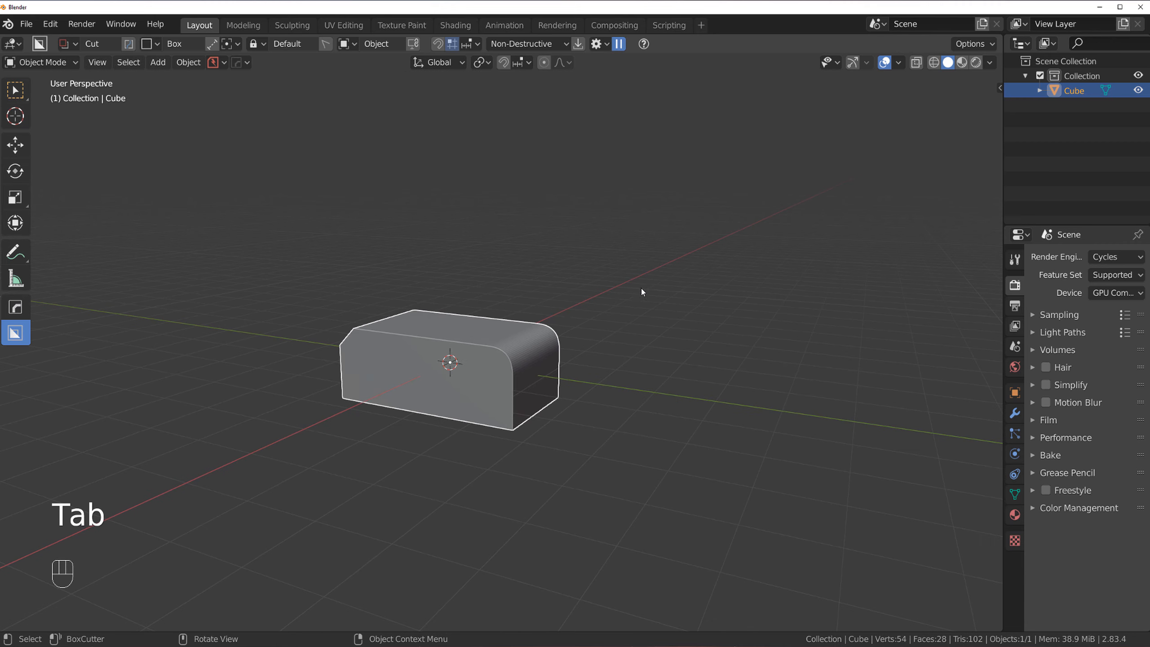
- Mirror the rounded end to the chamfered end along the Y axis with a mirror modifier
{"action": "middle_click_drag", "start_coordinate": [708, 300], "coordinate": [738, 324]}
{"action": "scroll", "coordinate": [494, 381], "scroll_direction": "up", "scroll_amount": 4}
{"action": "middle_click_drag", "start_coordinate": [494, 381], "coordinate": [536, 300], "text": "shift"}
{"action": "key", "text": "alt+x"}
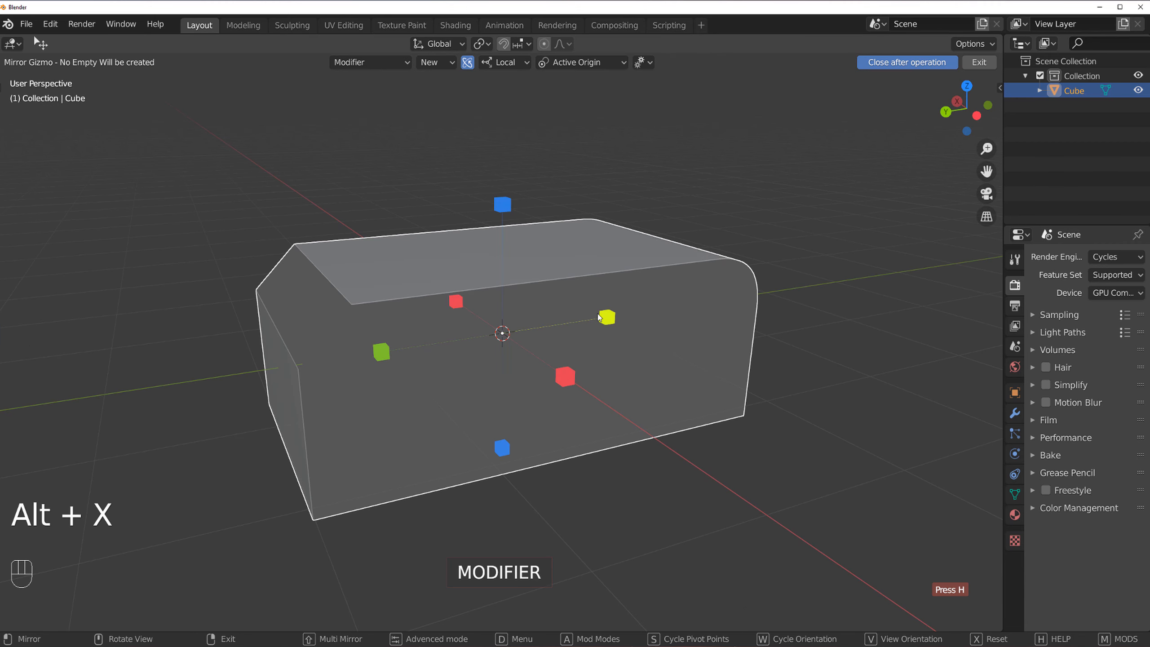
{"action": "left_click", "coordinate": [602, 317]}
- Try a one-segment HardOps bevel modifier about 0.133 wide with a 0.50 profile and 30° autosmooth, and undo it
{"action": "middle_click_drag", "start_coordinate": [703, 305], "coordinate": [509, 254]}
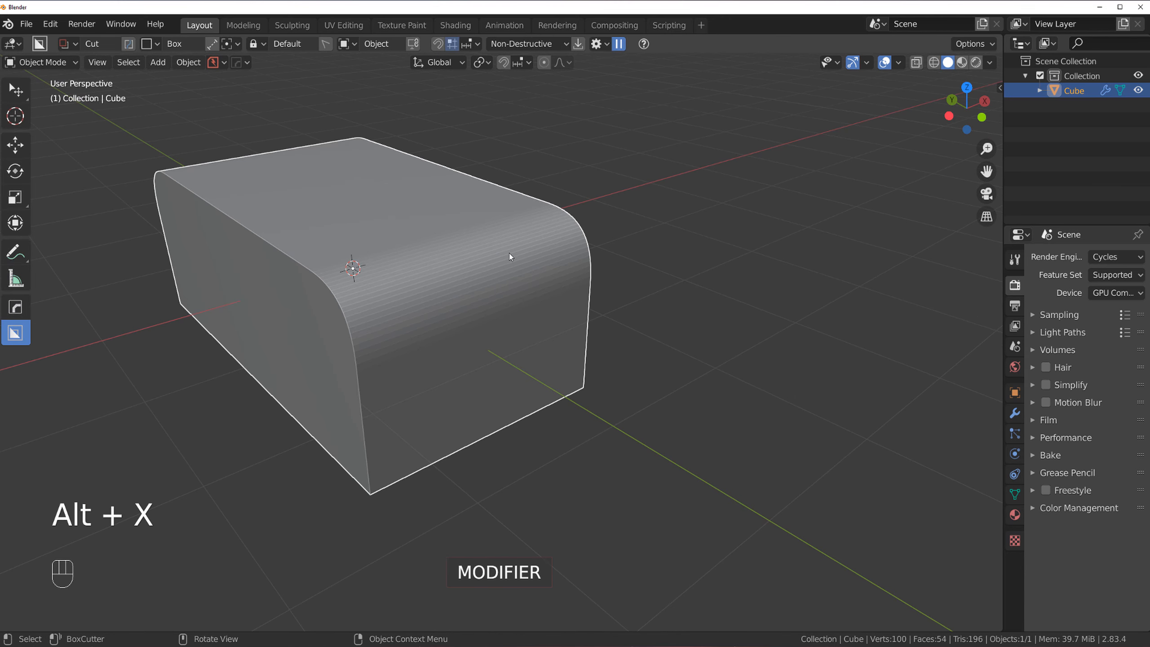
{"action": "key", "text": "q"}
{"action": "left_click", "coordinate": [508, 272]}
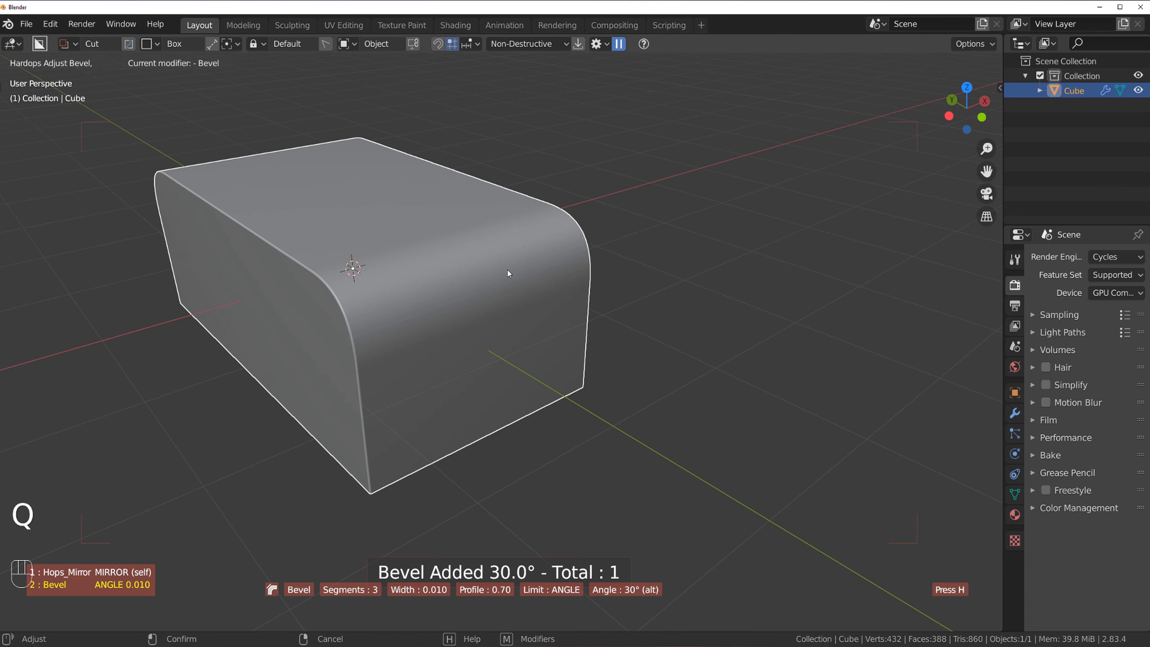
{"action": "scroll", "coordinate": [458, 270], "scroll_direction": "down", "scroll_amount": 1}
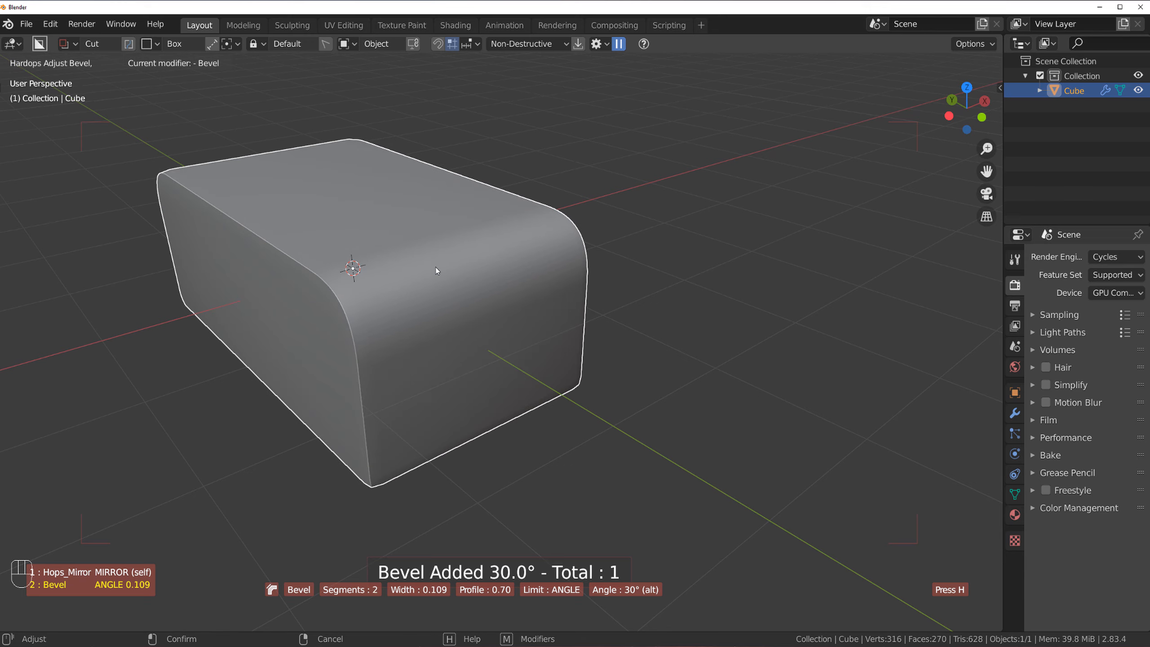
{"action": "key", "text": "s"}
{"action": "scroll", "coordinate": [436, 267], "scroll_direction": "up", "scroll_amount": 2}
{"action": "scroll", "coordinate": [418, 264], "scroll_direction": "down", "scroll_amount": 3}
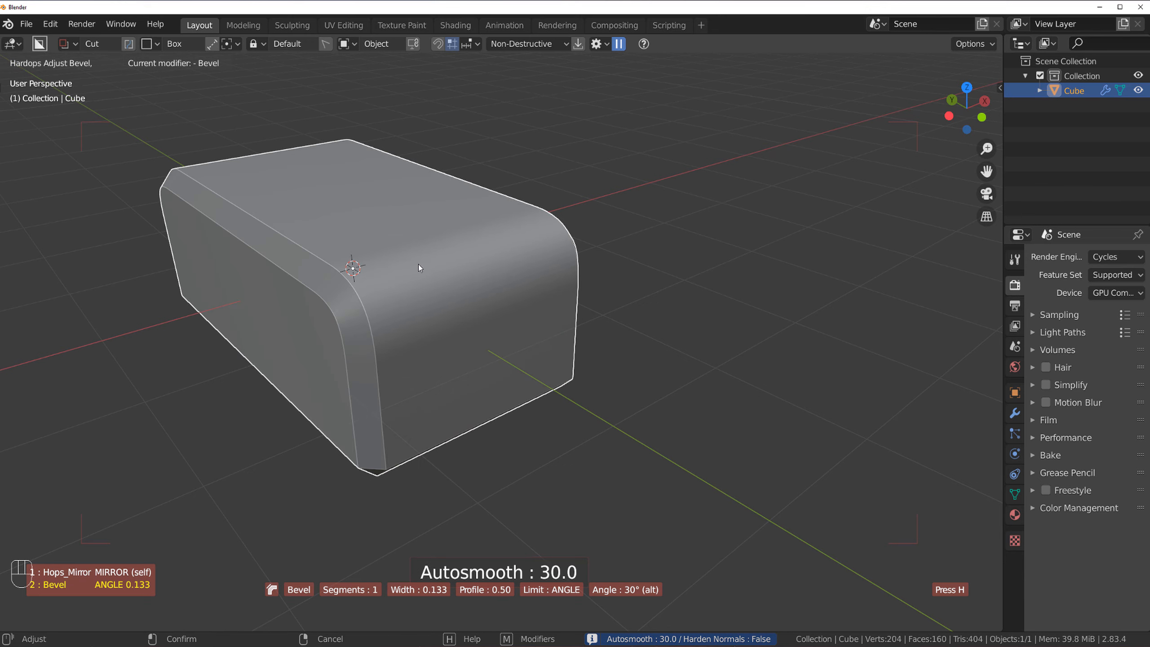
{"action": "left_click", "coordinate": [424, 263]}
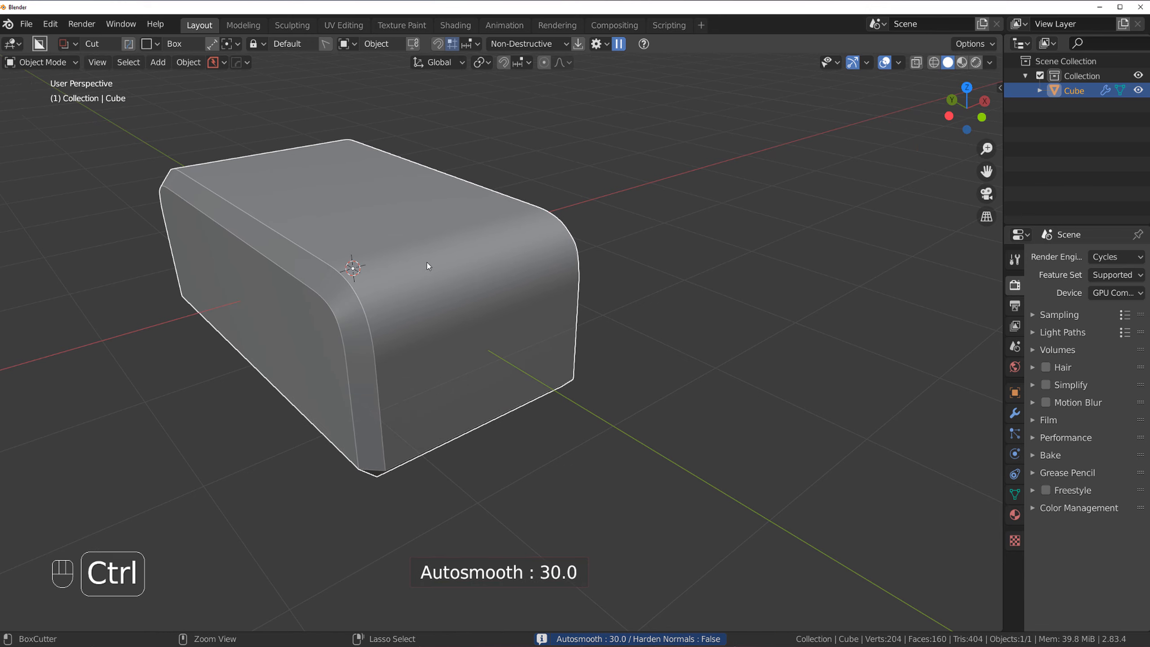
{"action": "middle_click_drag", "start_coordinate": [427, 262], "coordinate": [589, 331]}
{"action": "key", "text": "ctrl+z"}
{"action": "scroll", "coordinate": [482, 303], "scroll_direction": "down", "scroll_amount": 3}
{"action": "scroll", "coordinate": [483, 303], "scroll_direction": "up", "scroll_amount": 2}
{"action": "key", "text": "Tab"}
{"action": "left_click", "coordinate": [434, 323]}
{"action": "left_click", "coordinate": [304, 320], "text": "ctrl"}
{"action": "key", "text": "Tab"}
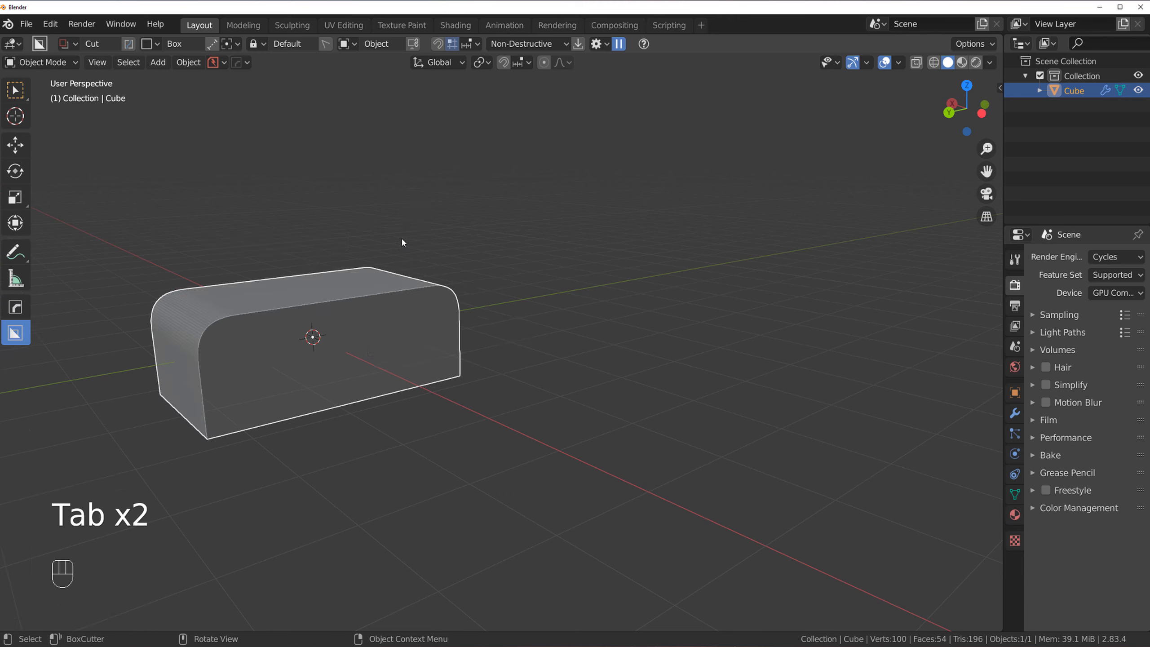
- Symmetrize the block's mesh along the Y axis using the mirror gizmo's Symmetry mode
{"action": "scroll", "coordinate": [417, 245], "scroll_direction": "down", "scroll_amount": 2}
{"action": "key", "text": "alt+x"}
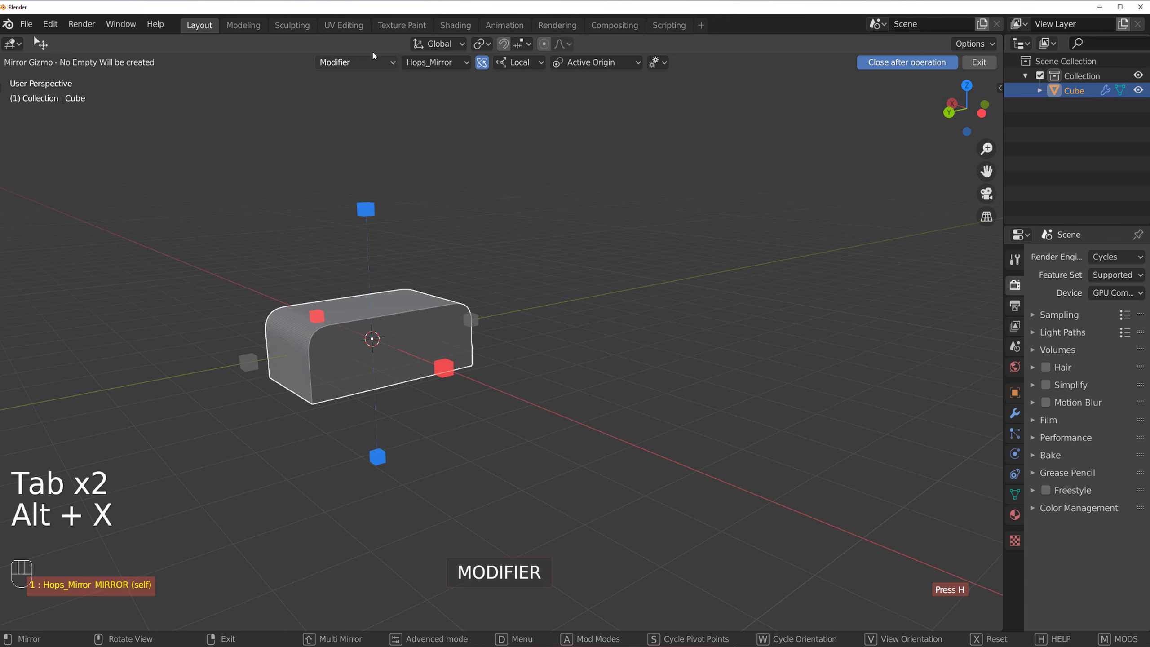
{"action": "key", "text": "d"}
{"action": "left_click", "coordinate": [455, 227]}
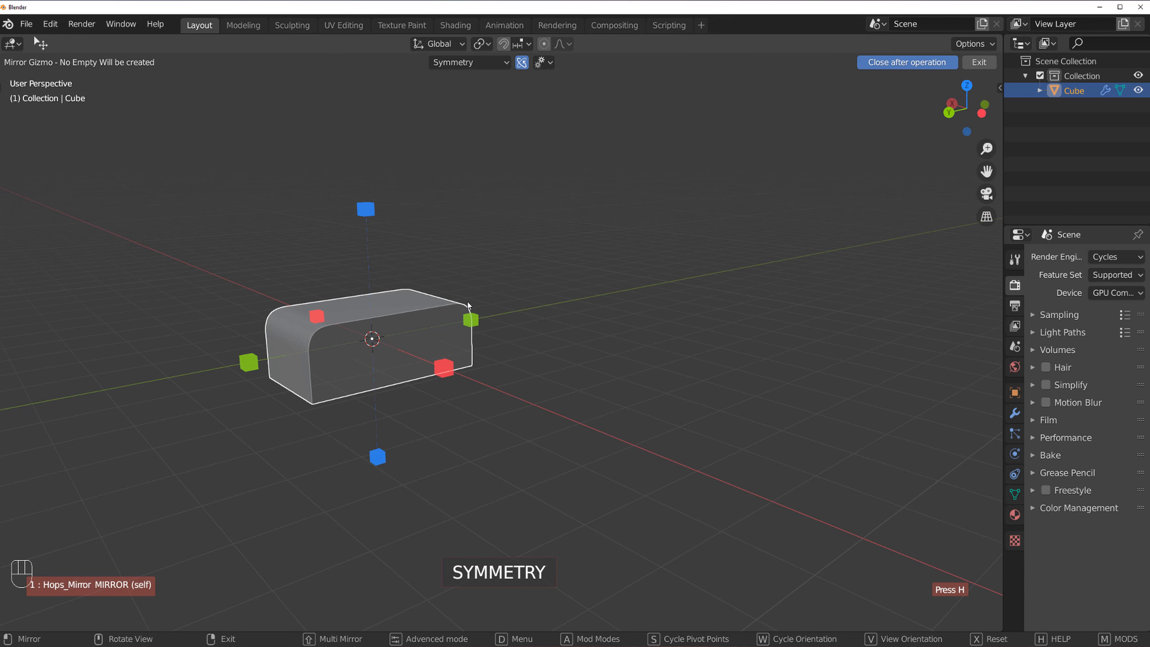
{"action": "left_click", "coordinate": [471, 318]}
- Bevel the arched edge path around one long side face with a single segment and return to Object Mode
{"action": "scroll", "coordinate": [462, 340], "scroll_direction": "up", "scroll_amount": 4}
{"action": "key", "text": "Tab"}
{"action": "middle_click_drag", "start_coordinate": [354, 318], "coordinate": [442, 260], "text": "shift"}
{"action": "scroll", "coordinate": [512, 304], "scroll_direction": "down", "scroll_amount": 2}
{"action": "scroll", "coordinate": [442, 260], "scroll_direction": "up", "scroll_amount": 2}
{"action": "key", "text": "Tab"}
{"action": "scroll", "coordinate": [650, 398], "scroll_direction": "up", "scroll_amount": 2}
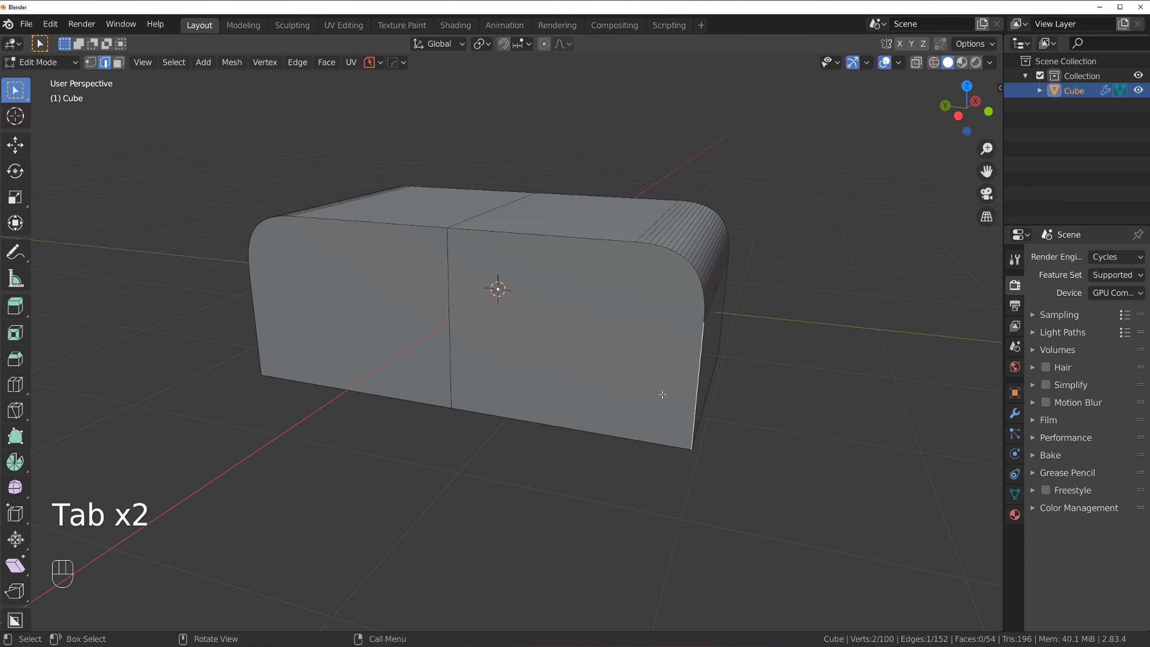
{"action": "middle_click_drag", "start_coordinate": [662, 394], "coordinate": [585, 380]}
{"action": "left_click", "coordinate": [415, 324], "text": "ctrl"}
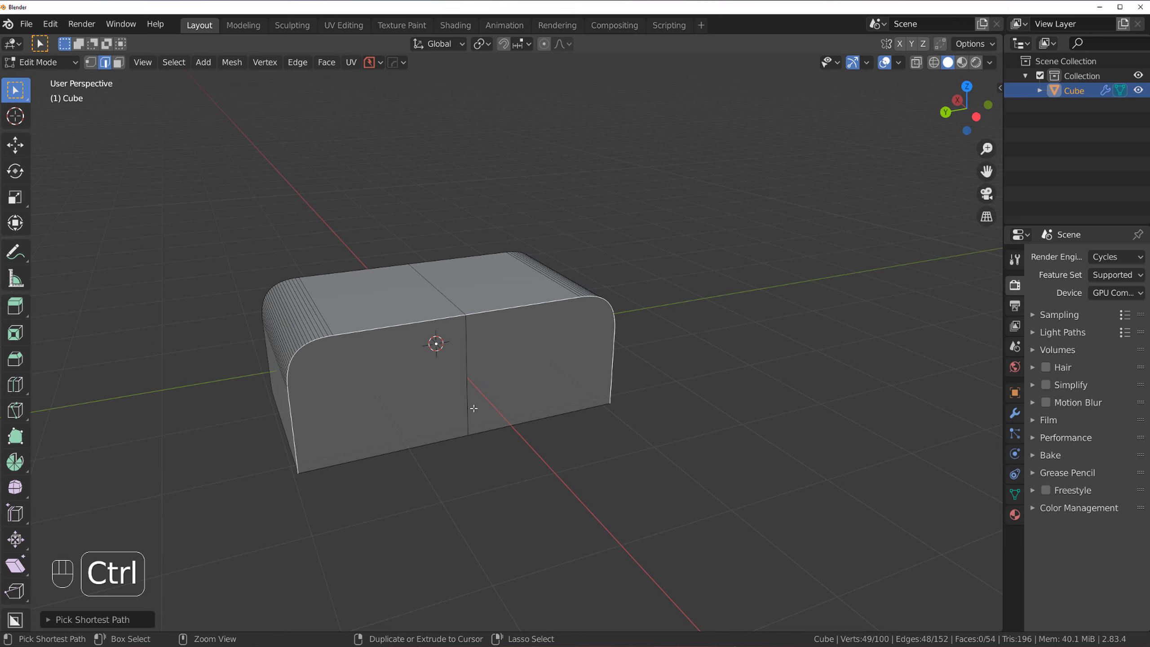
{"action": "key", "text": "ctrl+b"}
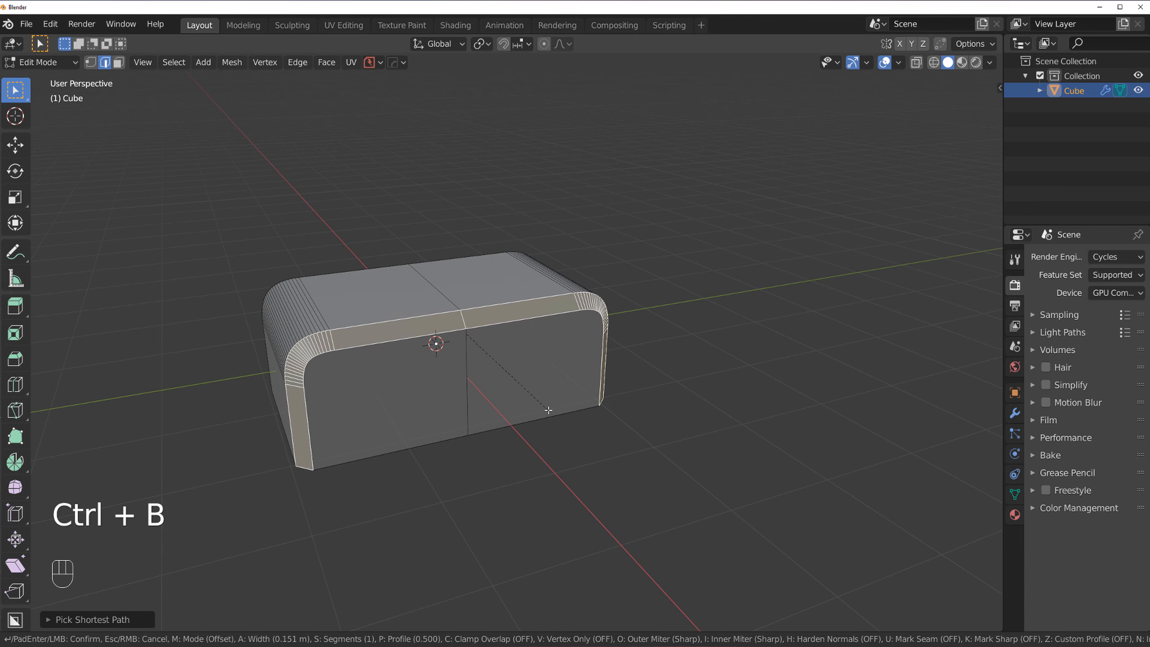
{"action": "left_click", "coordinate": [501, 392]}
{"action": "middle_click_drag", "start_coordinate": [490, 388], "coordinate": [470, 368]}
{"action": "key", "text": "Tab"}
- Add a HardOps bevel modifier with 3 segments, about 0.001 width, 0.70 profile and a 30° angle limit
{"action": "scroll", "coordinate": [459, 258], "scroll_direction": "down", "scroll_amount": 3}
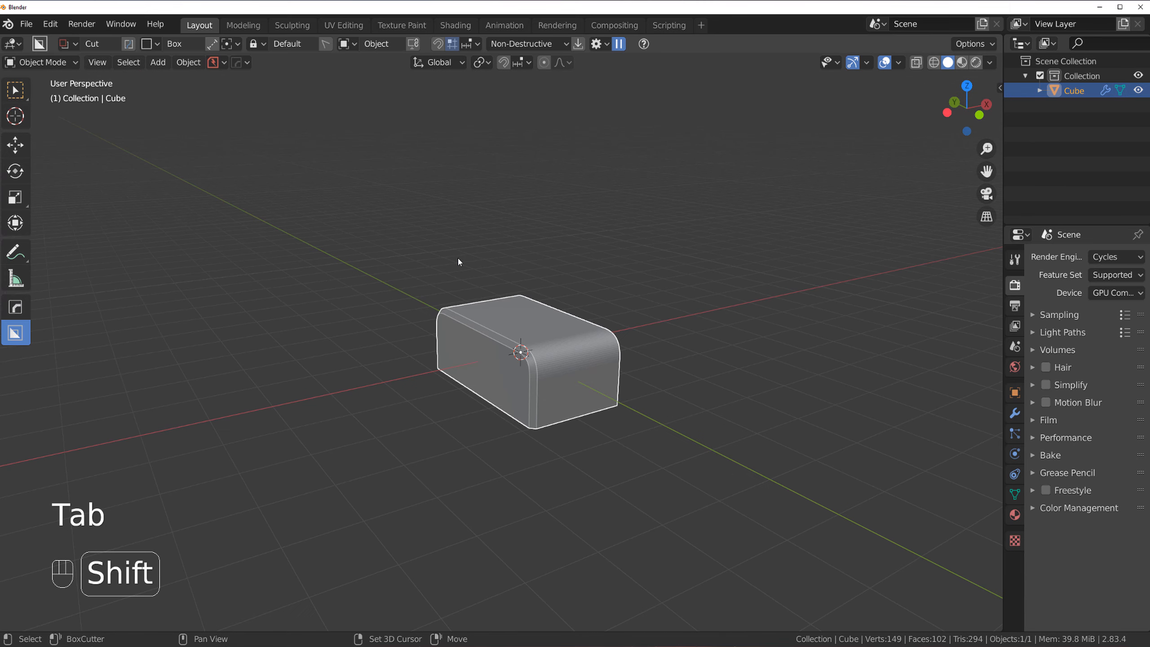
{"action": "middle_click_drag", "start_coordinate": [458, 258], "coordinate": [369, 250], "text": "shift"}
{"action": "scroll", "coordinate": [441, 288], "scroll_direction": "up", "scroll_amount": 4}
{"action": "key", "text": "q"}
{"action": "left_click", "coordinate": [429, 252], "text": "ctrl"}
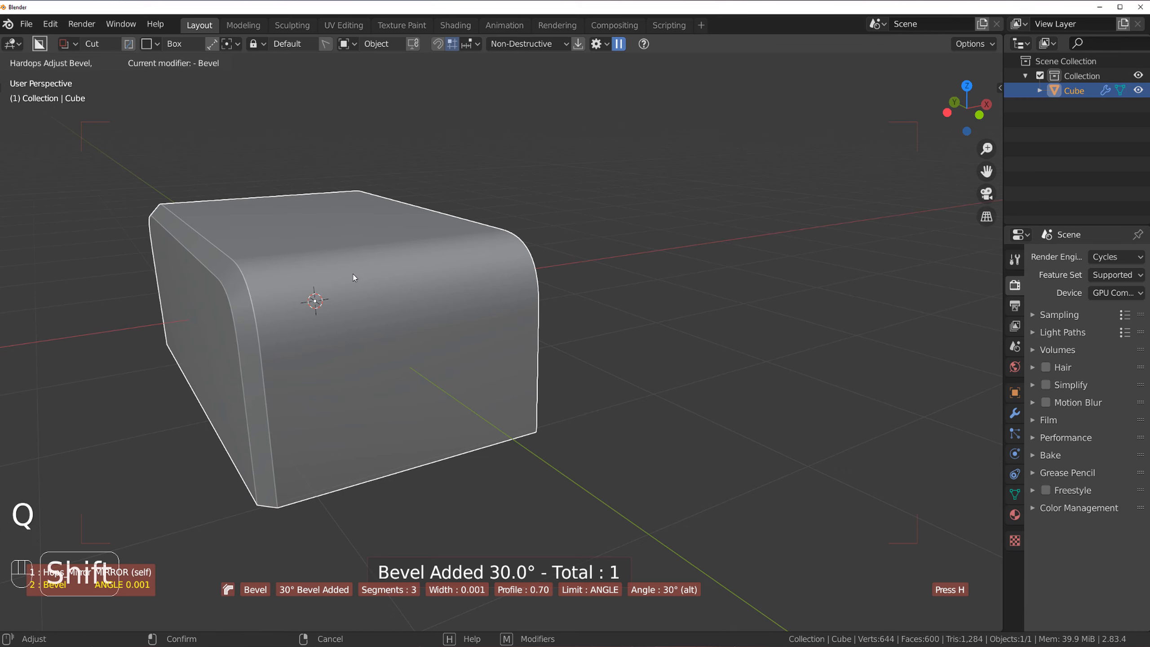
{"action": "left_click", "coordinate": [323, 274]}
- Inspect the block from the top and front in orthographic projection, and examine its mesh in Edit Mode
{"action": "middle_click_drag", "start_coordinate": [323, 274], "coordinate": [575, 315], "text": "shift"}
{"action": "key", "text": "grave"}
{"action": "key", "text": "grave"}
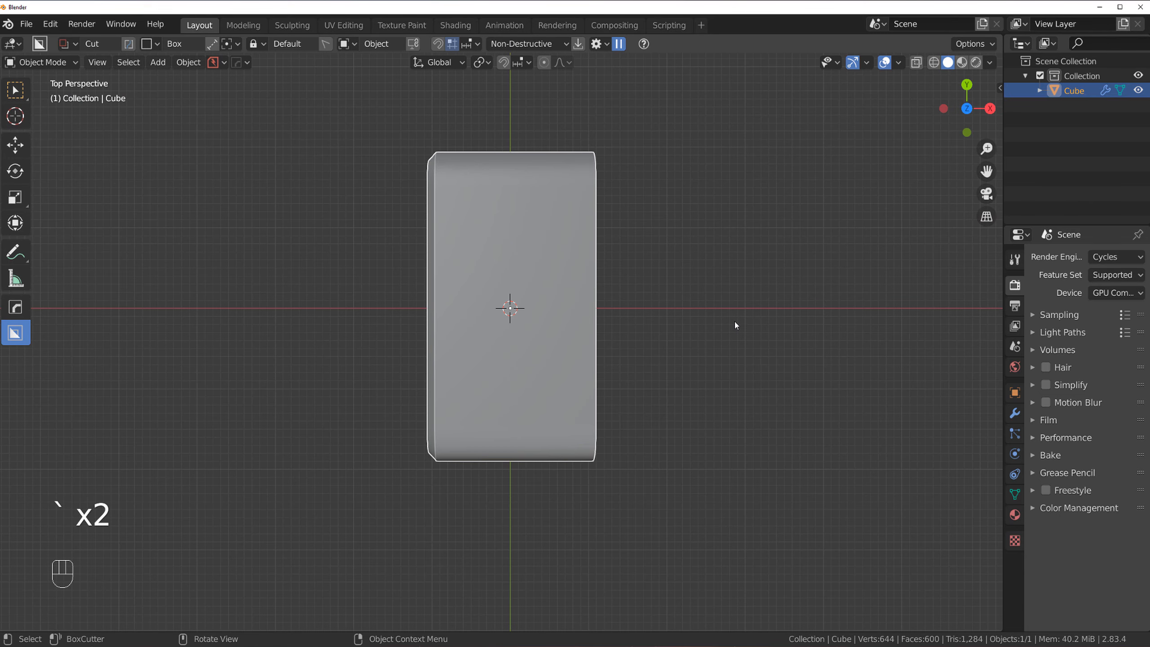
{"action": "key", "text": "grave"}
{"action": "key", "text": "KP_5"}
{"action": "scroll", "coordinate": [444, 302], "scroll_direction": "up", "scroll_amount": 3}
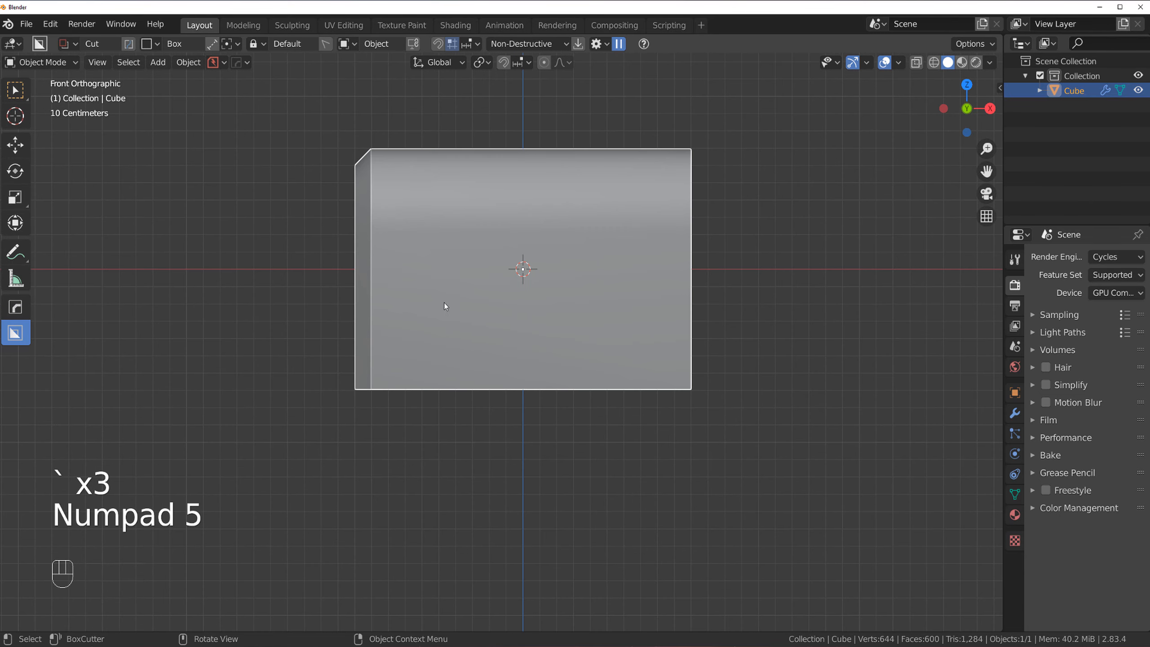
{"action": "scroll", "coordinate": [487, 334], "scroll_direction": "down", "scroll_amount": 3}
{"action": "middle_click_drag", "start_coordinate": [444, 303], "coordinate": [529, 341], "text": "shift"}
{"action": "key", "text": "Tab"}
{"action": "scroll", "coordinate": [584, 395], "scroll_direction": "up", "scroll_amount": 2}
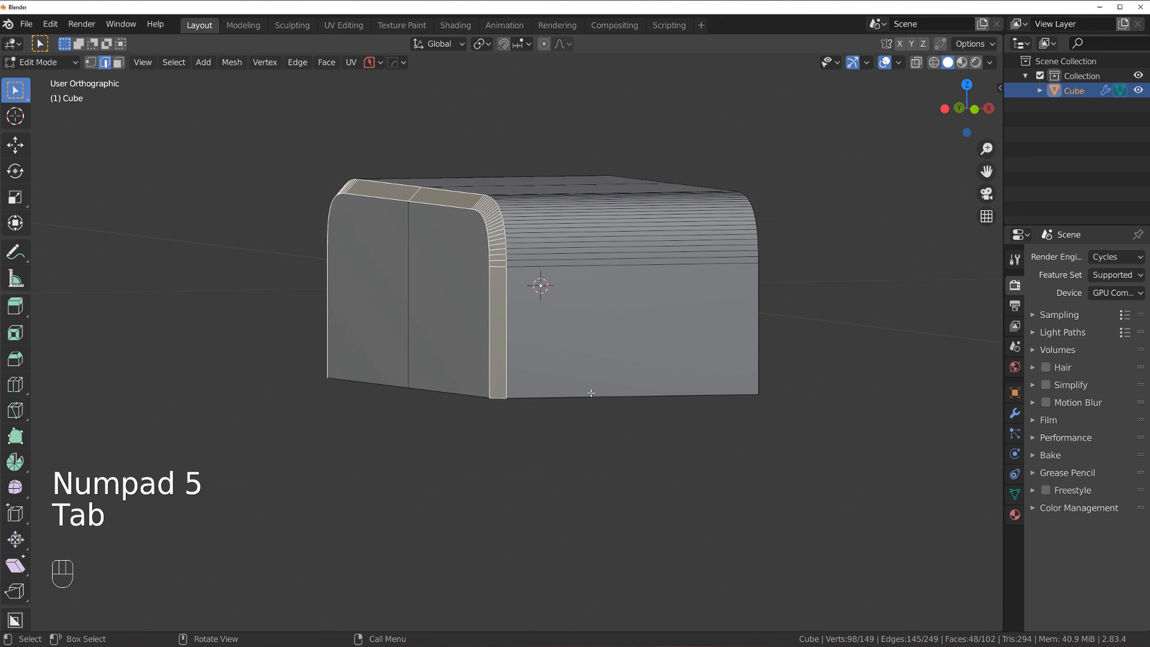
{"action": "left_click", "coordinate": [591, 393]}
{"action": "middle_click_drag", "start_coordinate": [591, 393], "coordinate": [639, 378]}
- From the right orthographic view, cut the block's lower corner with a four-point BoxCutter Ngon whose corners are beveled about 0.11
{"action": "key", "text": "grave"}
{"action": "key", "text": "grave"}
{"action": "scroll", "coordinate": [636, 137], "scroll_direction": "up", "scroll_amount": 1}
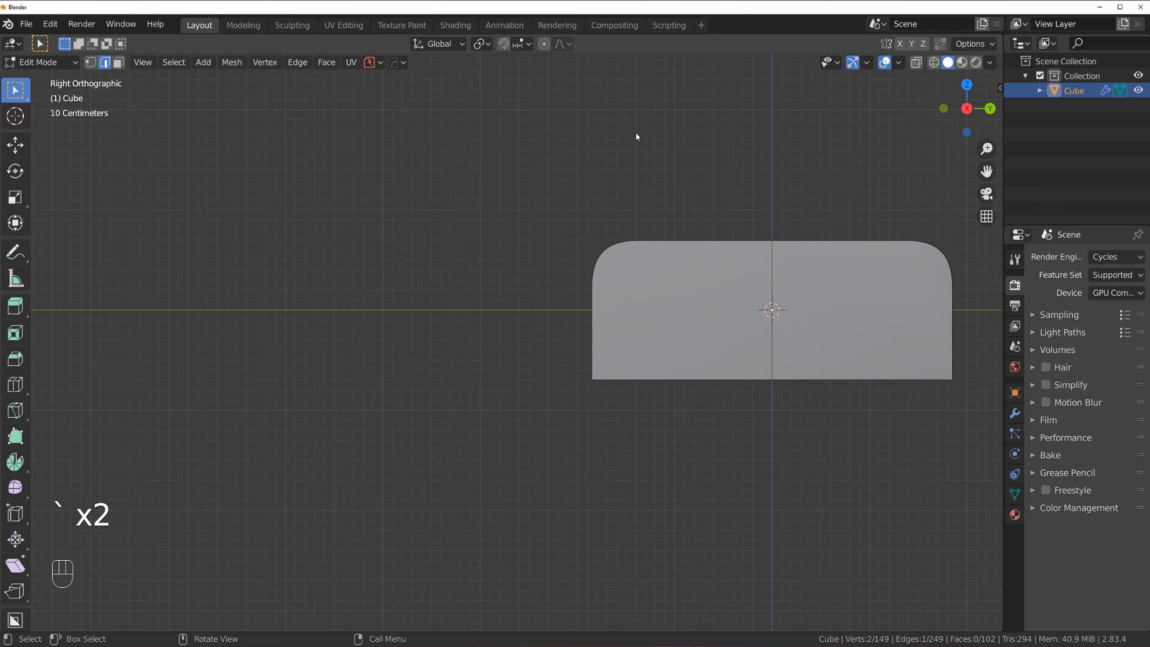
{"action": "key", "text": "Tab"}
{"action": "middle_click_drag", "start_coordinate": [623, 288], "coordinate": [341, 219], "text": "shift"}
{"action": "scroll", "coordinate": [341, 219], "scroll_direction": "up", "scroll_amount": 2}
{"action": "middle_click_drag", "start_coordinate": [327, 297], "coordinate": [396, 331], "text": "shift"}
{"action": "key", "text": "d"}
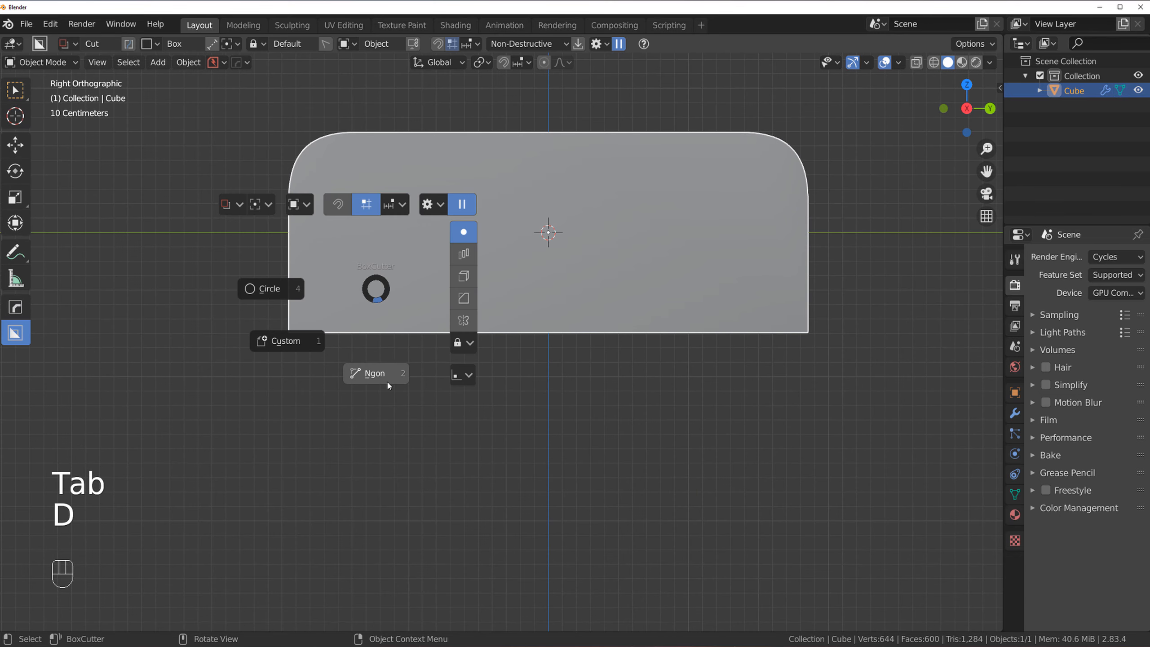
{"action": "left_click", "coordinate": [388, 386]}
{"action": "middle_click_drag", "start_coordinate": [248, 231], "coordinate": [305, 272], "text": "shift"}
{"action": "left_click", "coordinate": [304, 270]}
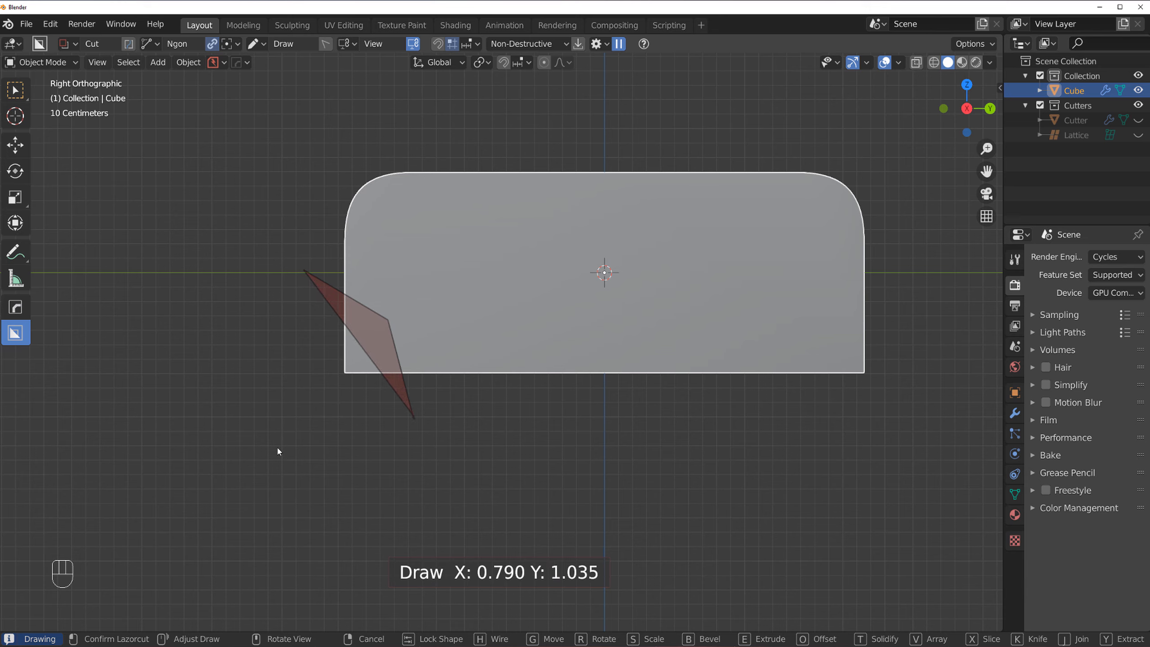
{"action": "key", "text": "b"}
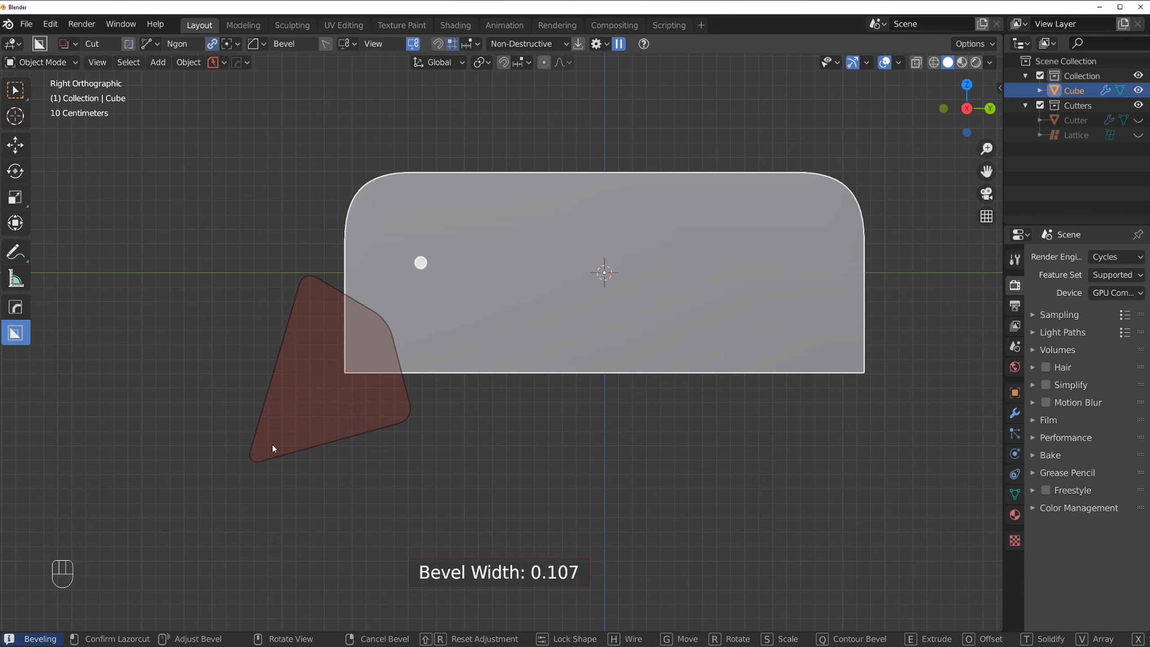
{"action": "left_click", "coordinate": [285, 445]}
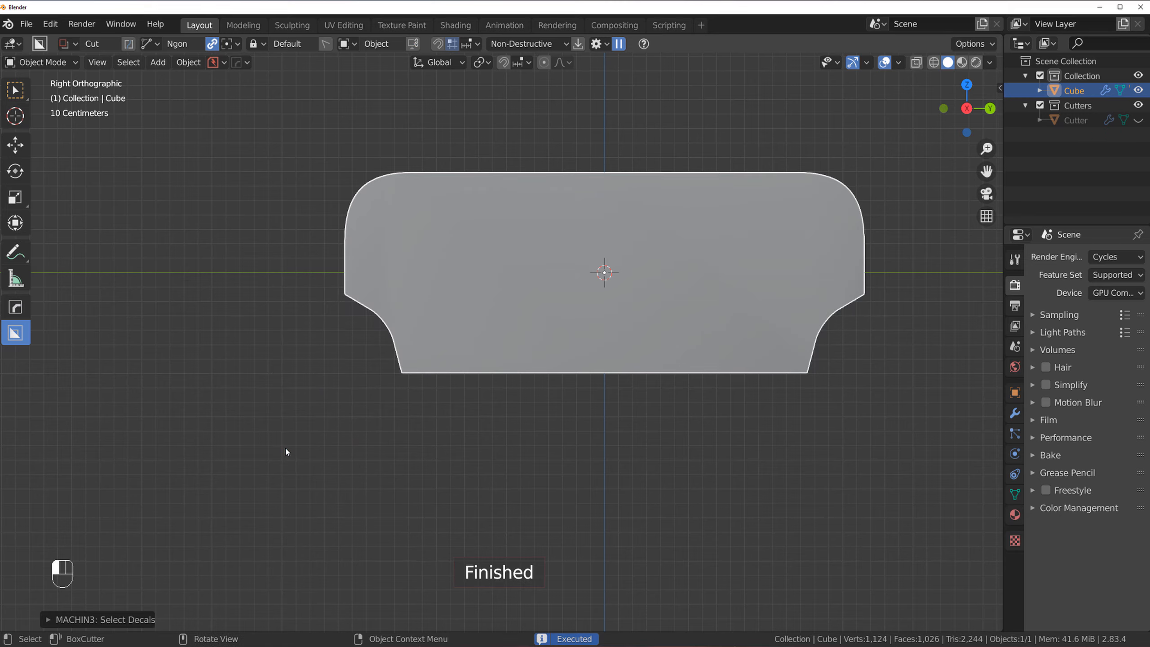
- Inspect the lower corner cut from the front orthographic view and undo the beveled Ngon cut
{"action": "scroll", "coordinate": [380, 371], "scroll_direction": "down", "scroll_amount": 2}
{"action": "middle_click_drag", "start_coordinate": [380, 370], "coordinate": [573, 370]}
{"action": "key", "text": "grave"}
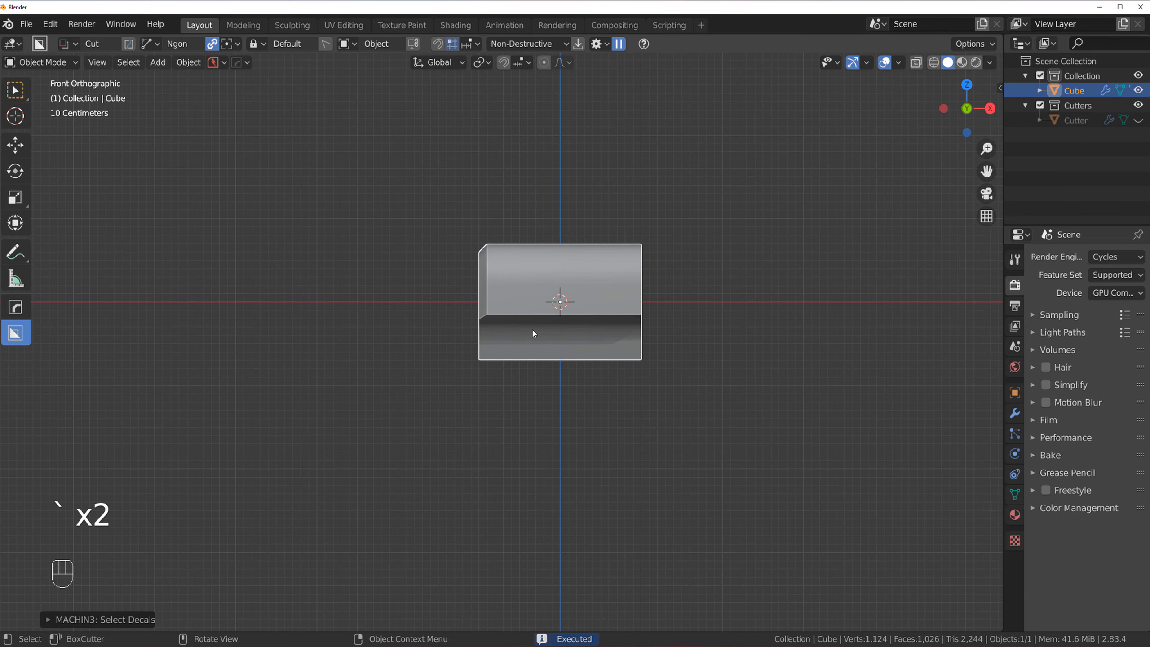
{"action": "key", "text": "ctrl+z"}
{"action": "key", "text": "ctrl+z"}
{"action": "key", "text": "grave"}
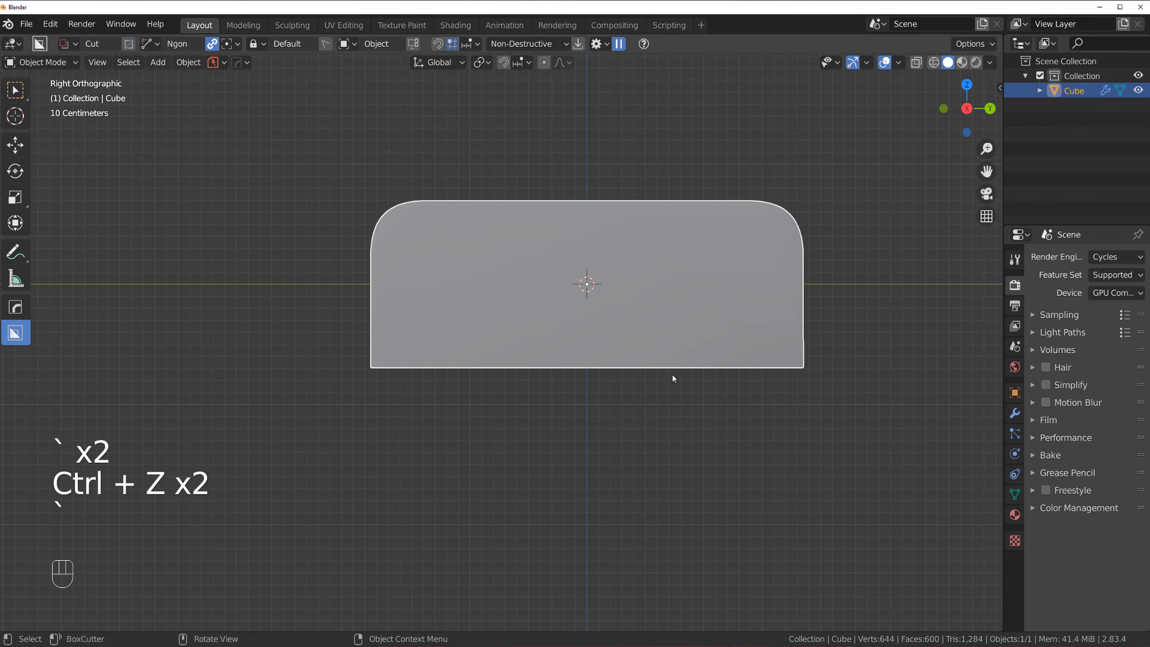
- In the right orthographic view, cut a straight chamfer across the block's lower corner with a BoxCutter Ngon
{"action": "middle_click_drag", "start_coordinate": [539, 376], "coordinate": [541, 377], "text": "shift"}
{"action": "mouse_move", "coordinate": [406, 341]}
{"action": "left_mouse_down"}
{"action": "mouse_move", "coordinate": [444, 361]}
{"action": "mouse_move", "coordinate": [508, 431]}
{"action": "left_mouse_up"}
{"action": "right_click", "coordinate": [471, 425]}
{"action": "left_click", "coordinate": [388, 458]}
- Apply the chamfer's boolean to the block with the HardOps CSharpen operation
{"action": "middle_click_drag", "start_coordinate": [410, 442], "coordinate": [692, 328]}
{"action": "key", "text": "q"}
{"action": "left_click", "coordinate": [633, 338]}
- In Edit Mode, mark the lower edge of the chamfer as sharp with HardOps, and return to Object Mode
{"action": "key", "text": "Tab"}
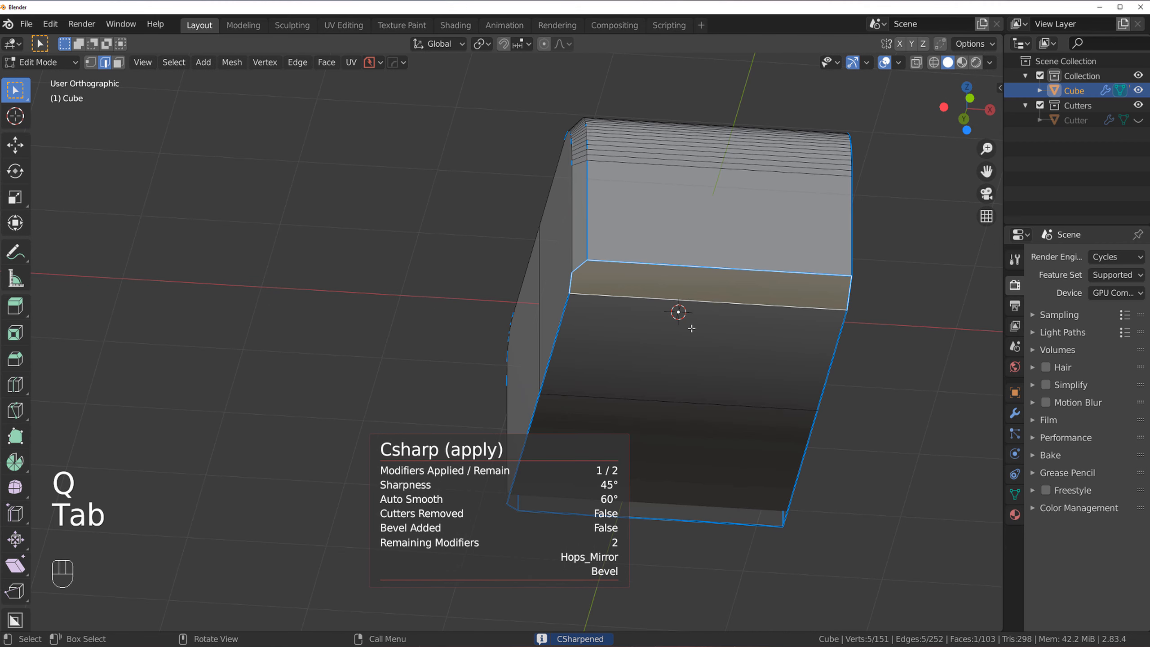
{"action": "left_click", "coordinate": [692, 328]}
{"action": "key", "text": "q"}
{"action": "key", "text": "ctrl+grave"}
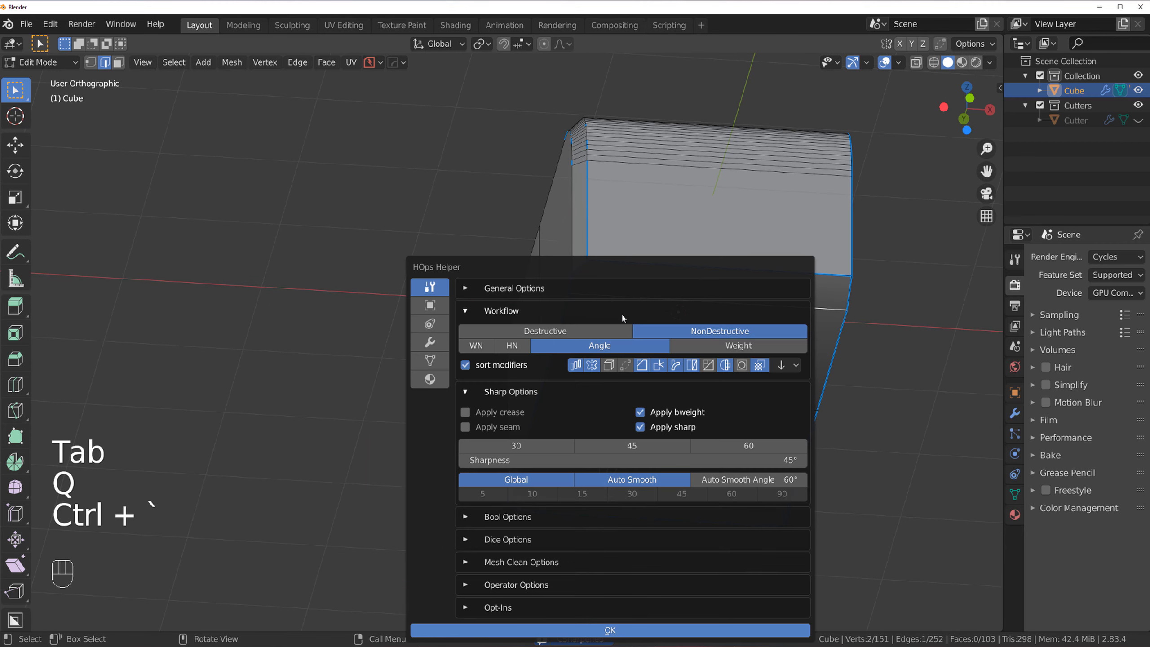
{"action": "key", "text": "q"}
{"action": "left_click", "coordinate": [662, 306]}
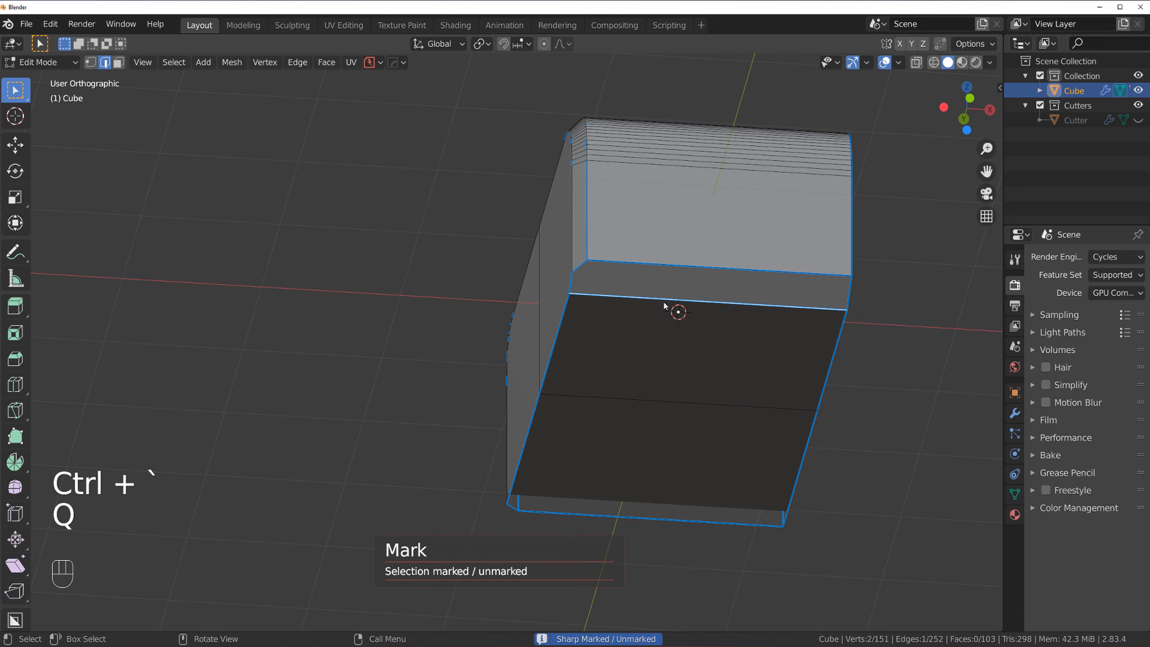
{"action": "key", "text": "Tab"}
- Symmetrize the block across the X axis with the HardOps mirror gizmo so both long sides carry the bevel
{"action": "key", "text": "grave"}
{"action": "scroll", "coordinate": [669, 346], "scroll_direction": "down", "scroll_amount": 2}
{"action": "scroll", "coordinate": [617, 344], "scroll_direction": "up", "scroll_amount": 1}
{"action": "middle_click_drag", "start_coordinate": [507, 300], "coordinate": [656, 317]}
{"action": "key", "text": "grave"}
{"action": "key", "text": "grave"}
{"action": "scroll", "coordinate": [559, 349], "scroll_direction": "up", "scroll_amount": 1}
{"action": "key", "text": "alt+x"}
{"action": "left_click", "coordinate": [423, 368]}
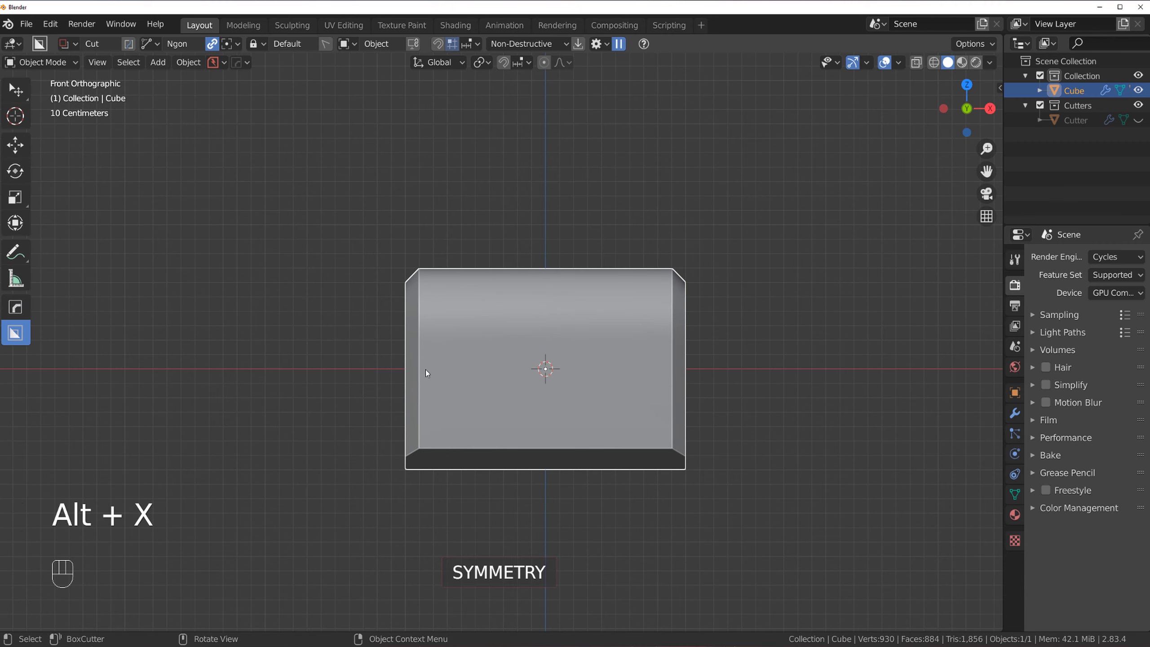
- Tilt the orthographic top view to look diagonally onto the block's rounded end for an angled cut
{"action": "middle_click_drag", "start_coordinate": [426, 370], "coordinate": [501, 342], "text": "shift"}
{"action": "key", "text": "grave"}
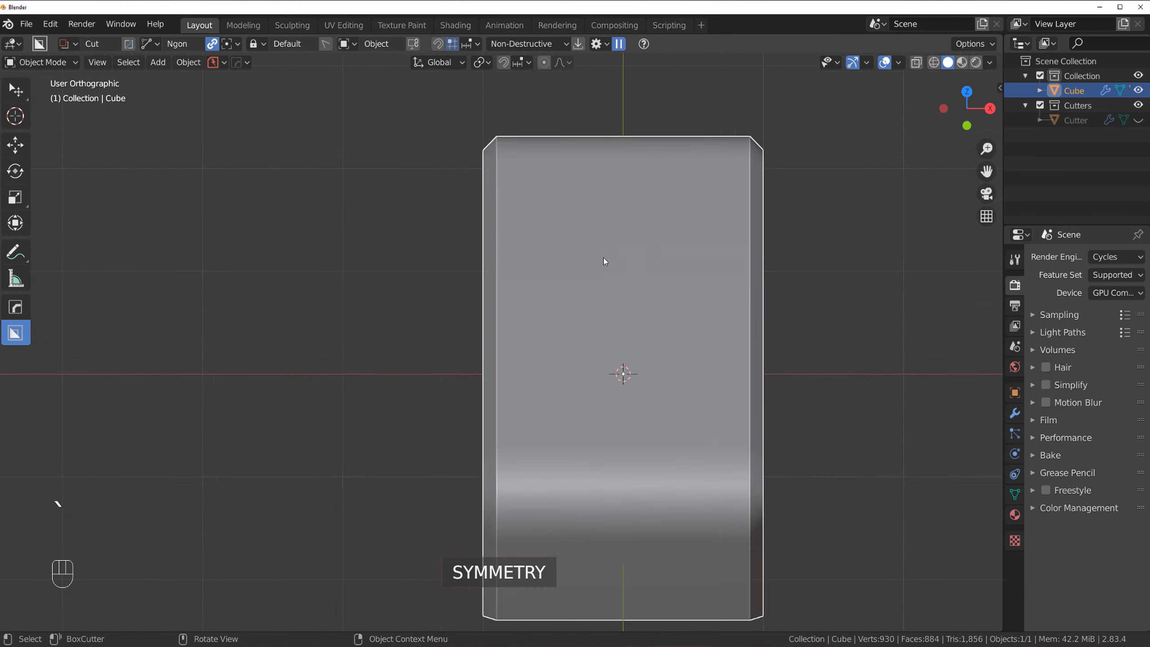
{"action": "middle_click_drag", "start_coordinate": [644, 352], "coordinate": [564, 61], "text": "shift"}
{"action": "scroll", "coordinate": [532, 257], "scroll_direction": "down", "scroll_amount": 1}
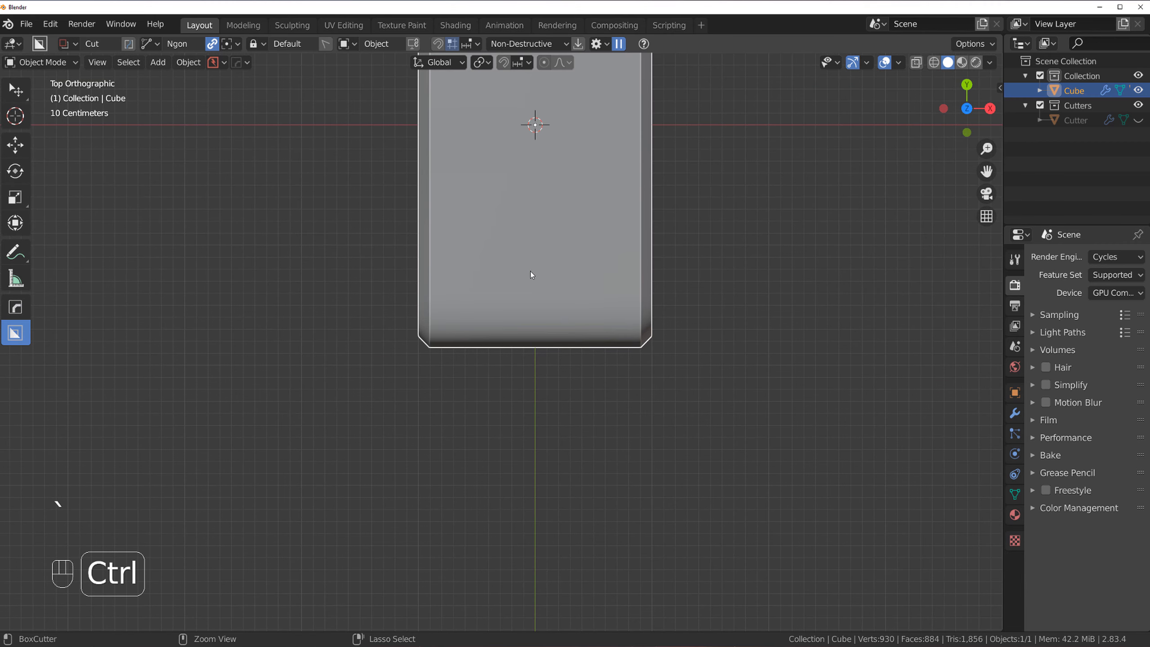
{"action": "key", "text": "ctrl+q"}
{"action": "scroll", "coordinate": [530, 272], "scroll_direction": "up", "scroll_amount": 1, "text": "shift"}
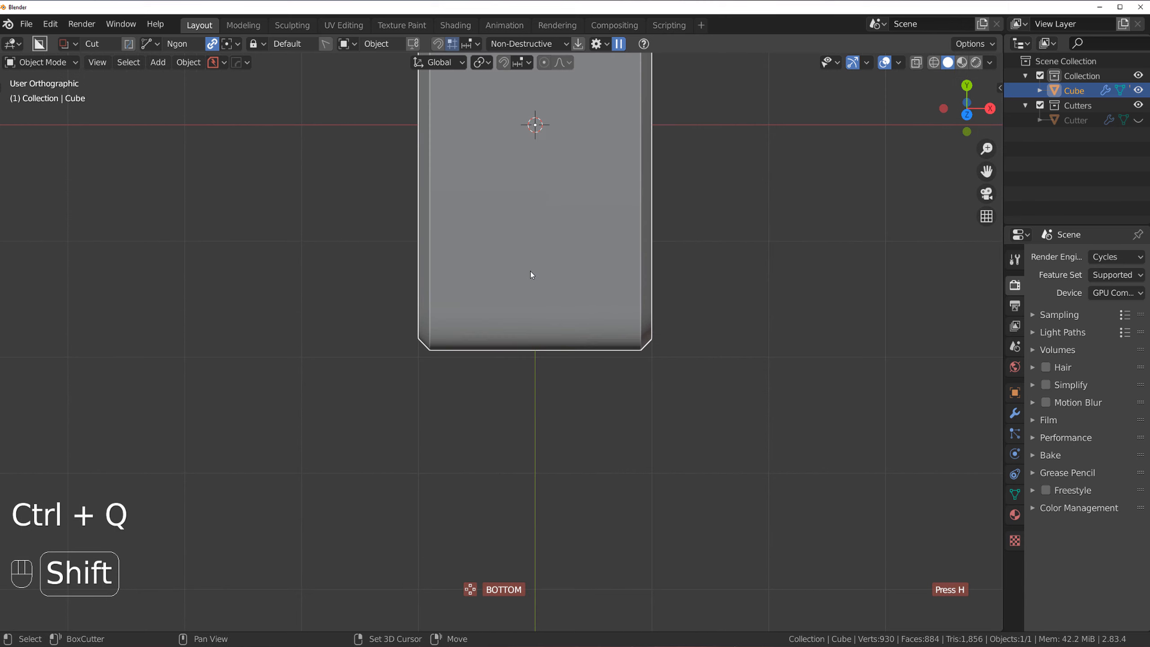
{"action": "scroll", "coordinate": [531, 271], "scroll_direction": "down", "scroll_amount": 3, "text": "shift"}
{"action": "middle_click_drag", "start_coordinate": [530, 271], "coordinate": [553, 338], "text": "shift"}
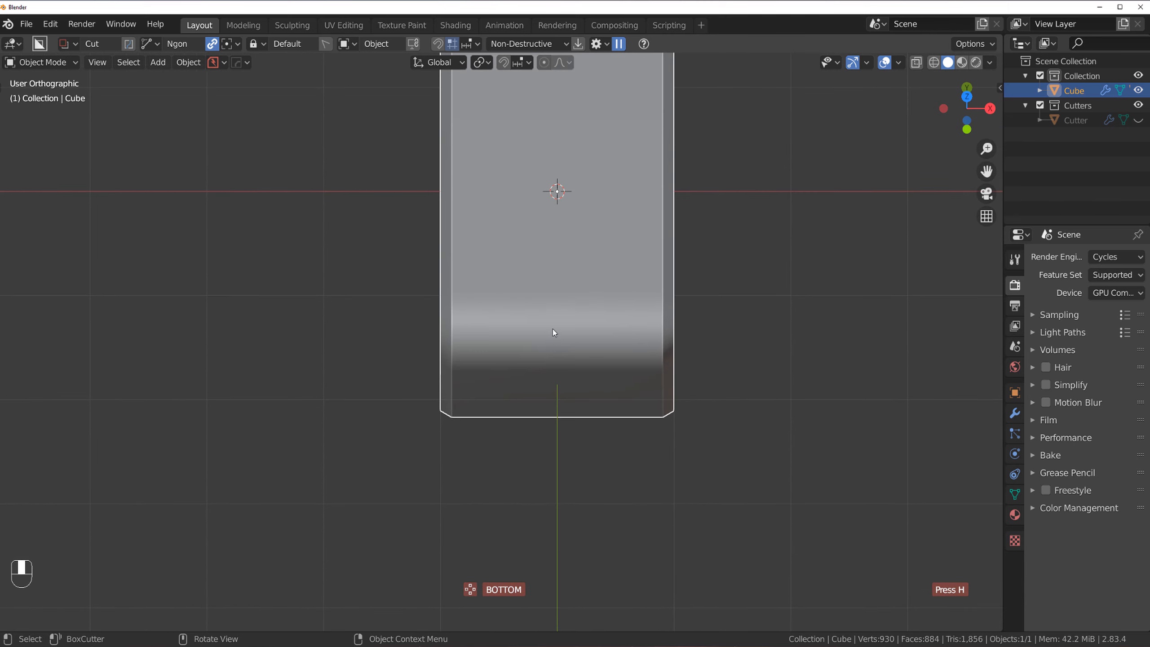
{"action": "scroll", "coordinate": [553, 332], "scroll_direction": "up", "scroll_amount": 5, "text": "shift"}
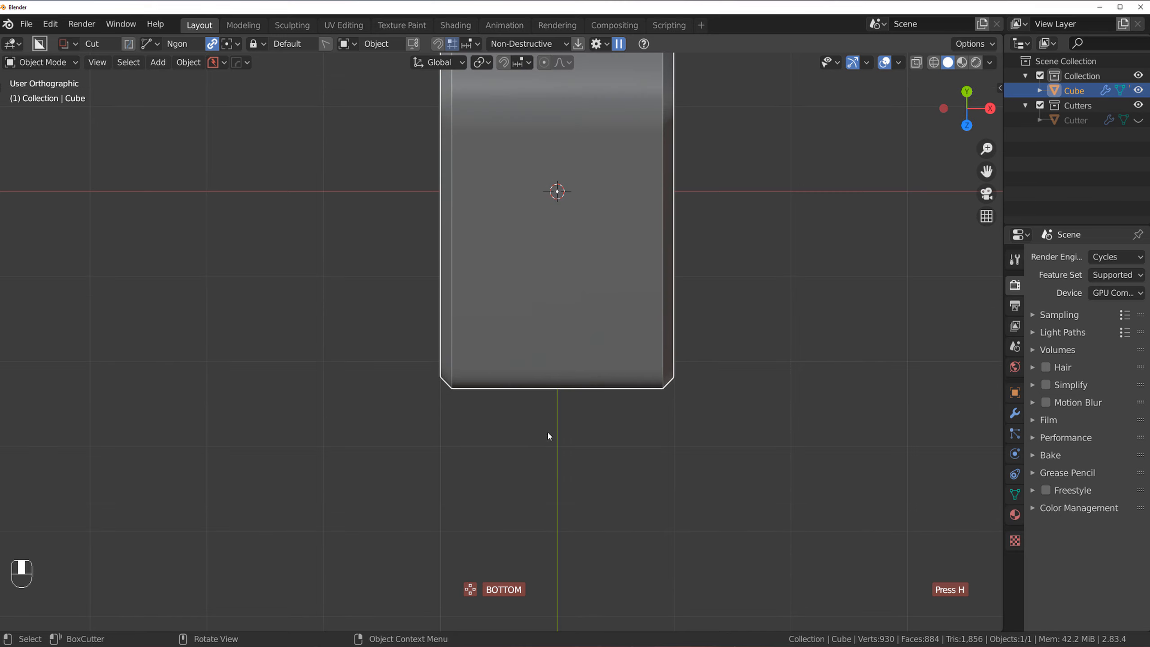
{"action": "key", "text": "t"}
{"action": "right_click", "coordinate": [528, 397]}
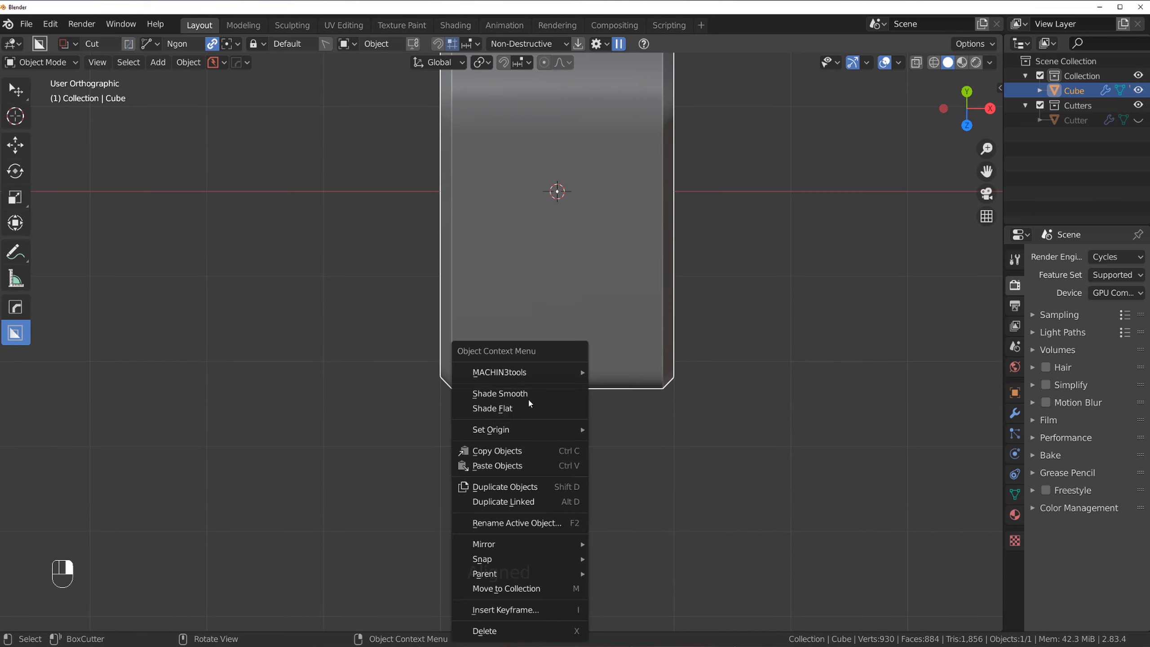
{"action": "key", "text": "a"}
{"action": "key", "text": "a"}
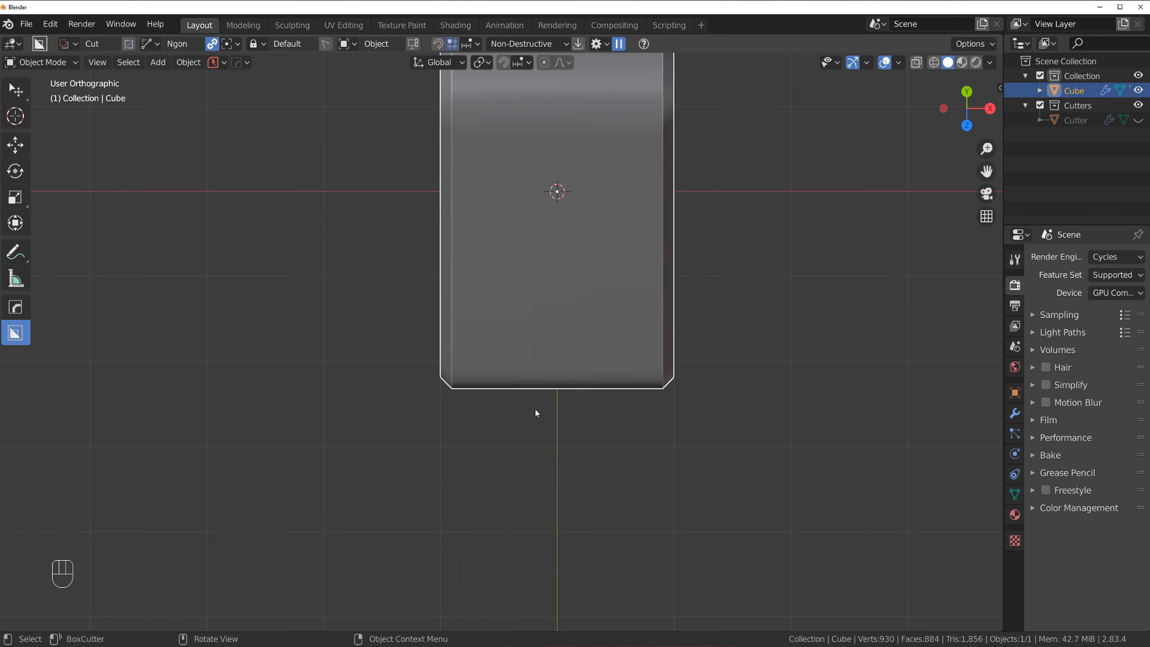
- Cut one upper corner of the rounded end with a four-point BoxCutter Ngon whose corners are beveled
{"action": "left_click_drag", "start_coordinate": [545, 440], "coordinate": [520, 390]}
{"action": "left_click", "coordinate": [490, 345]}
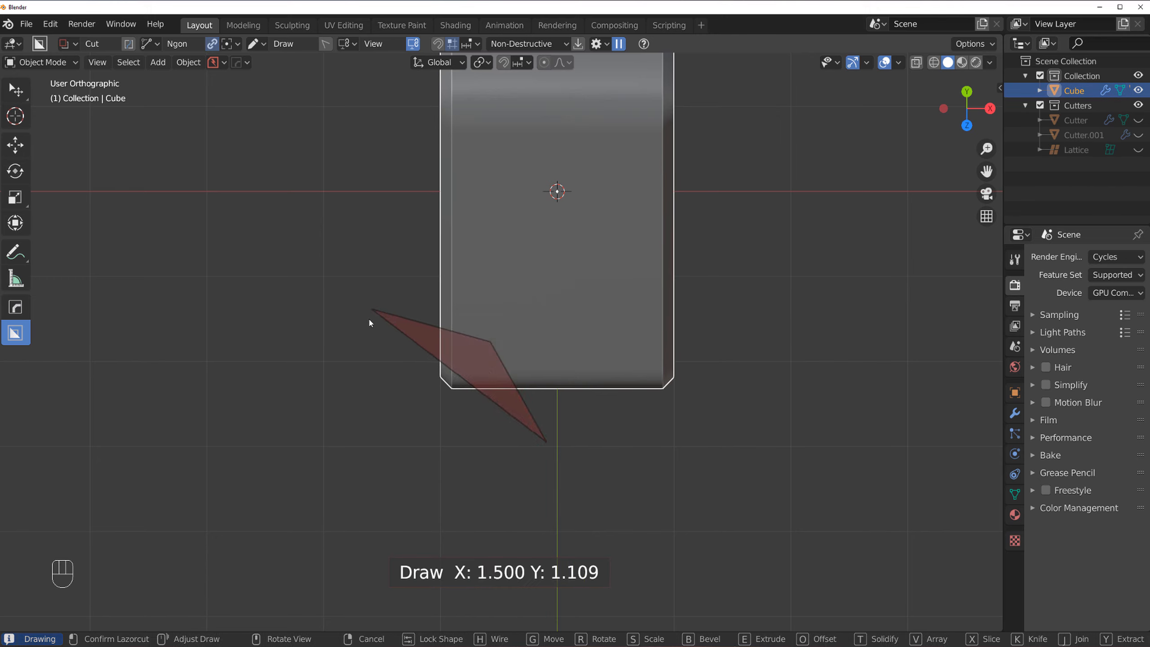
{"action": "left_click", "coordinate": [363, 343]}
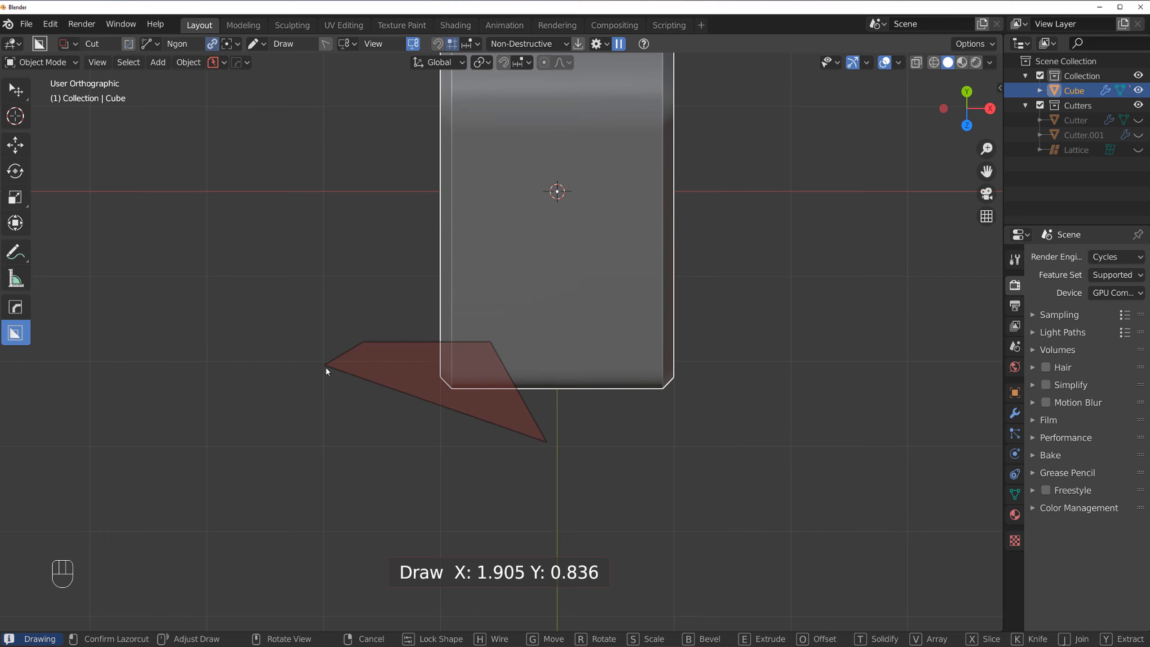
{"action": "key", "text": "b"}
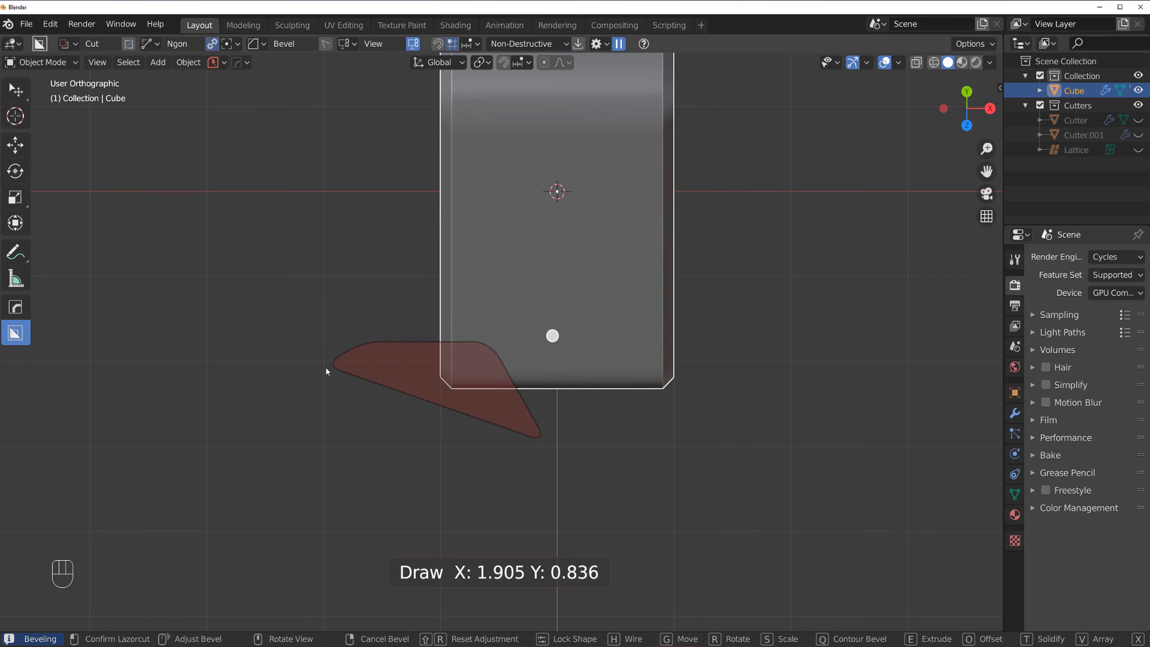
{"action": "left_click", "coordinate": [325, 365]}
- Mirror the angled corner cut across the X axis with the HardOps mirror gizmo
{"action": "middle_click_drag", "start_coordinate": [463, 385], "coordinate": [502, 308]}
{"action": "key", "text": "alt+x"}
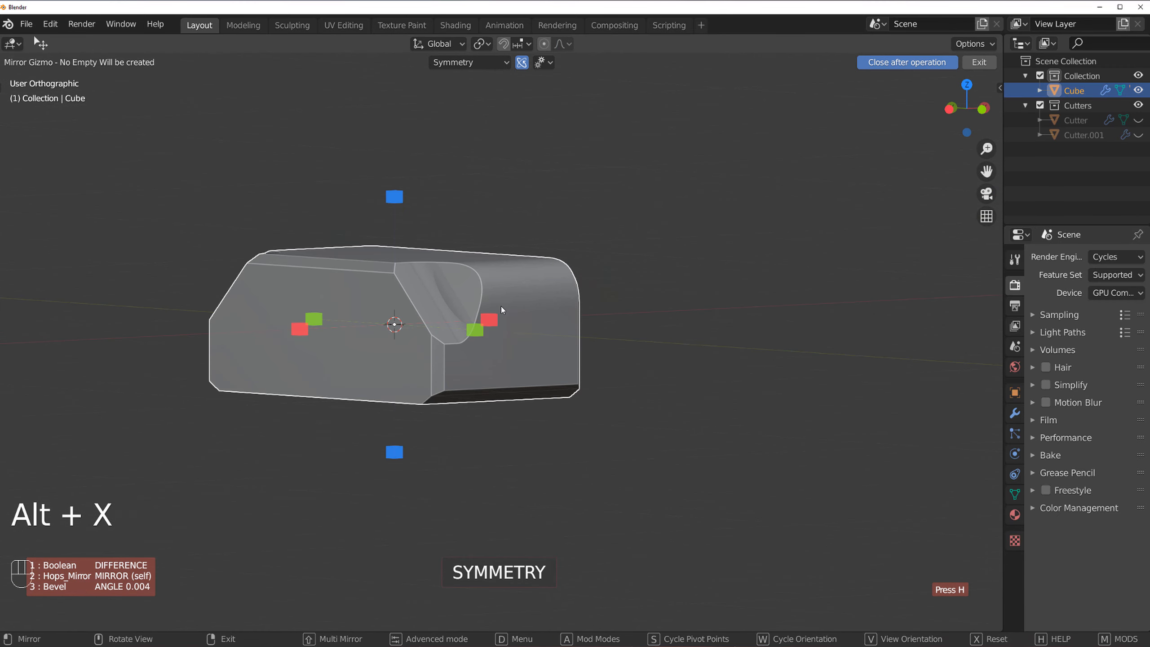
{"action": "left_click", "coordinate": [303, 332]}
{"action": "key", "text": "alt+x"}
{"action": "key", "text": "a"}
{"action": "left_click", "coordinate": [297, 335]}
- Switch to perspective and reveal the cutter of the angled corner cut with the HardOps boolean scroll
{"action": "mouse_move", "coordinate": [503, 317]}
{"action": "middle_mouse_down"}
{"action": "mouse_move", "coordinate": [442, 337]}
{"action": "mouse_move", "coordinate": [499, 318]}
{"action": "mouse_move", "coordinate": [529, 357]}
{"action": "mouse_move", "coordinate": [493, 344]}
{"action": "mouse_move", "coordinate": [526, 318]}
{"action": "mouse_move", "coordinate": [497, 305]}
{"action": "middle_mouse_up"}
{"action": "key", "text": "KP_5"}
{"action": "scroll", "coordinate": [498, 323], "scroll_direction": "up", "scroll_amount": 2}
{"action": "key", "text": "q"}
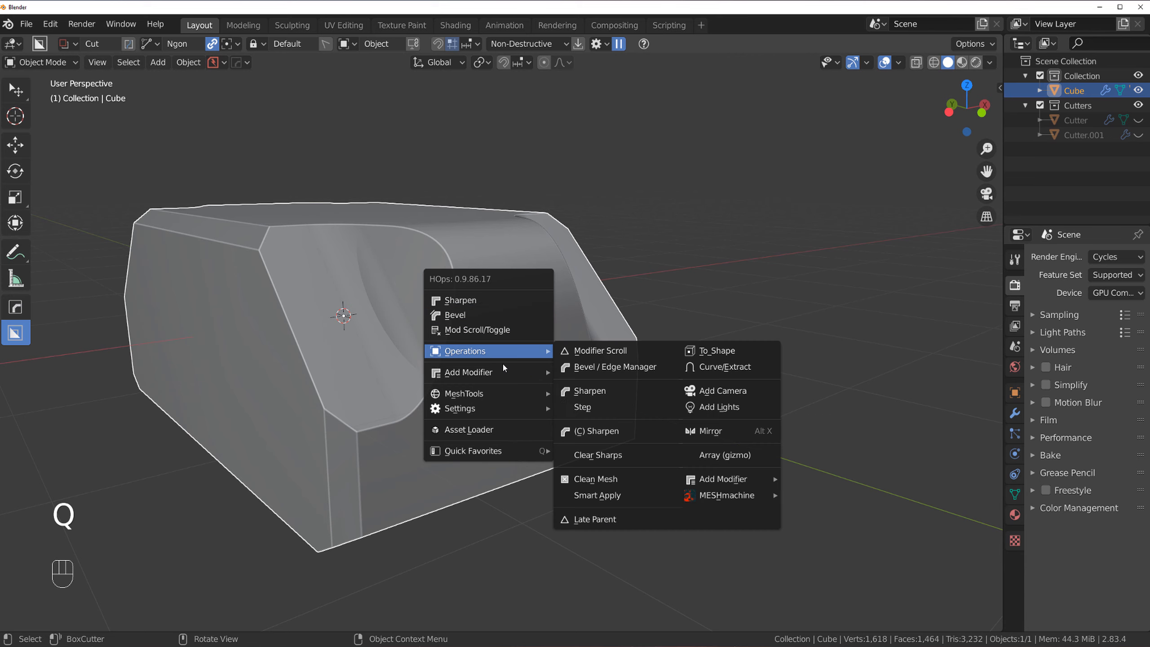
{"action": "left_click", "coordinate": [496, 330]}
{"action": "scroll", "coordinate": [495, 336], "scroll_direction": "down", "scroll_amount": 1}
{"action": "left_click", "coordinate": [495, 337]}
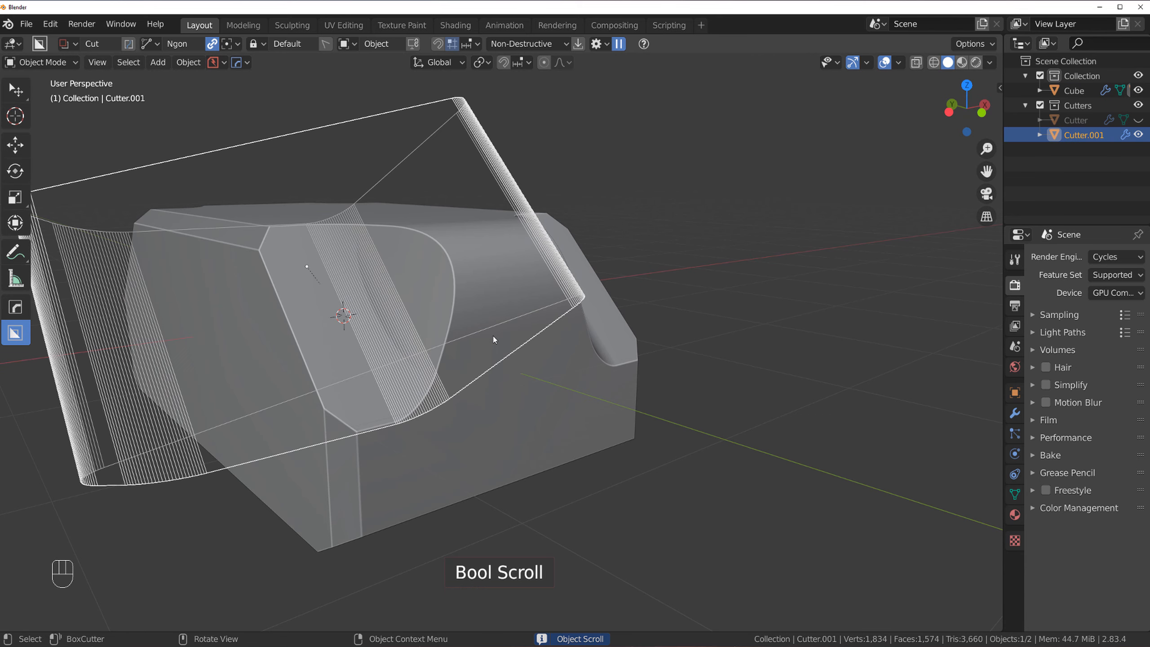
- Shift the angled corner cut's boolean to Inset mode and reduce its thickness to a narrow groove
{"action": "key", "text": "q"}
{"action": "left_click", "coordinate": [495, 349]}
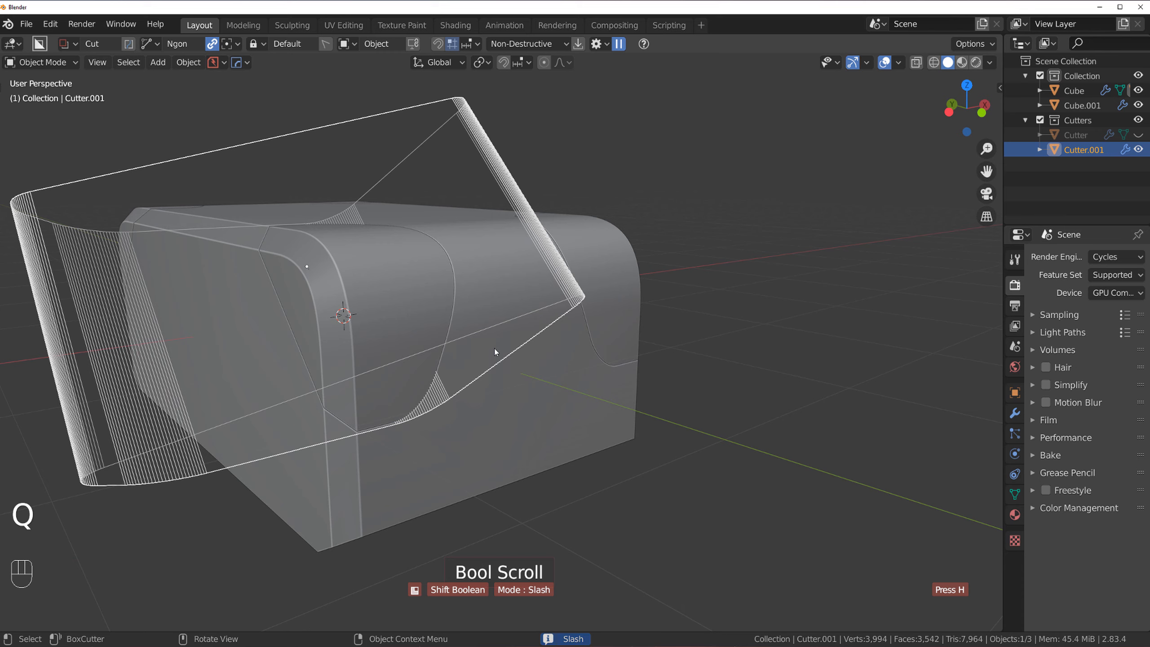
{"action": "scroll", "coordinate": [494, 348], "scroll_direction": "down", "scroll_amount": 2}
{"action": "scroll", "coordinate": [494, 348], "scroll_direction": "down", "scroll_amount": 3}
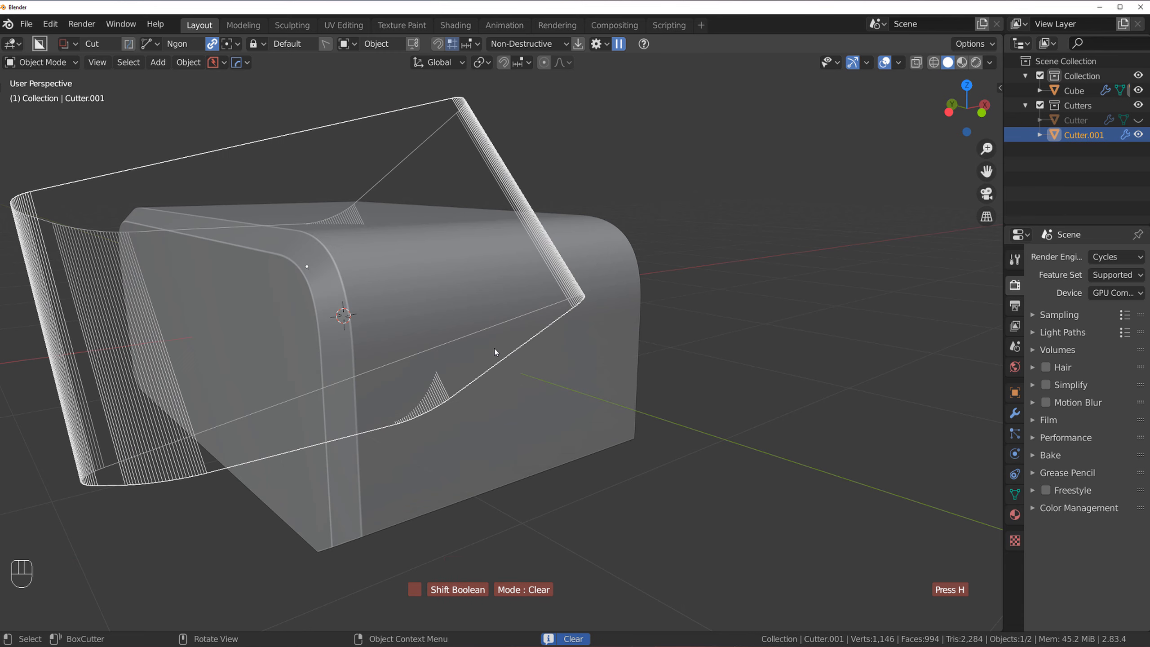
{"action": "scroll", "coordinate": [494, 350], "scroll_direction": "down", "scroll_amount": 1}
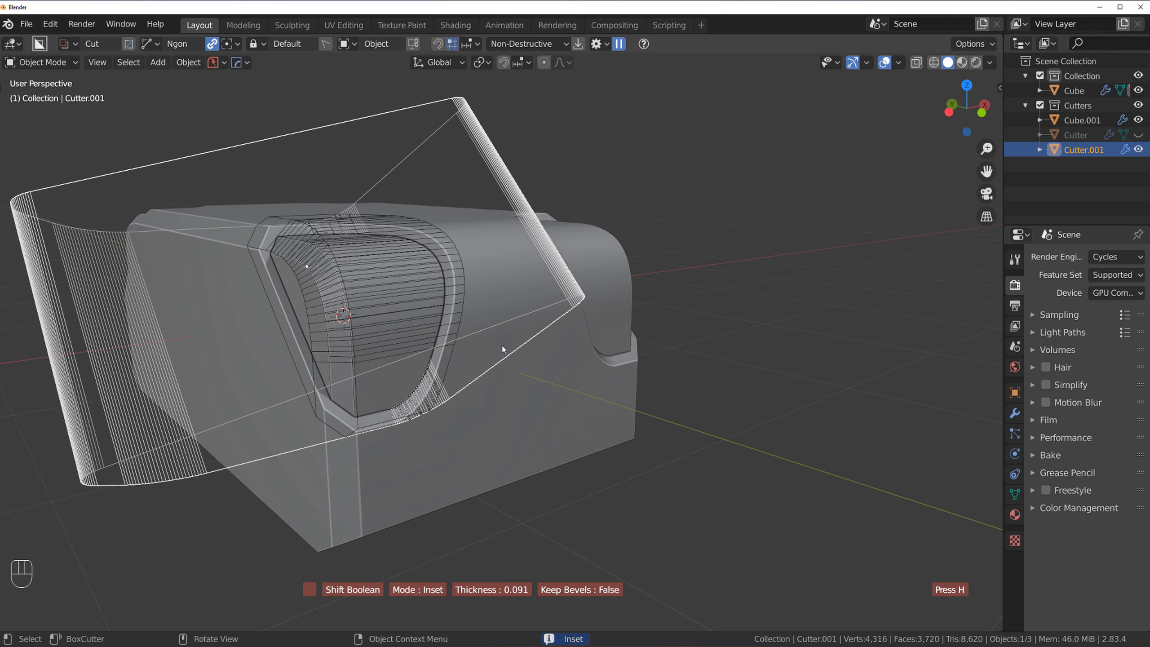
{"action": "left_click", "coordinate": [536, 353]}
- Hide the Cutters collection to leave only the block with its inset corner grooves
{"action": "scroll", "coordinate": [593, 366], "scroll_direction": "down", "scroll_amount": 5}
{"action": "key", "text": "Tab"}
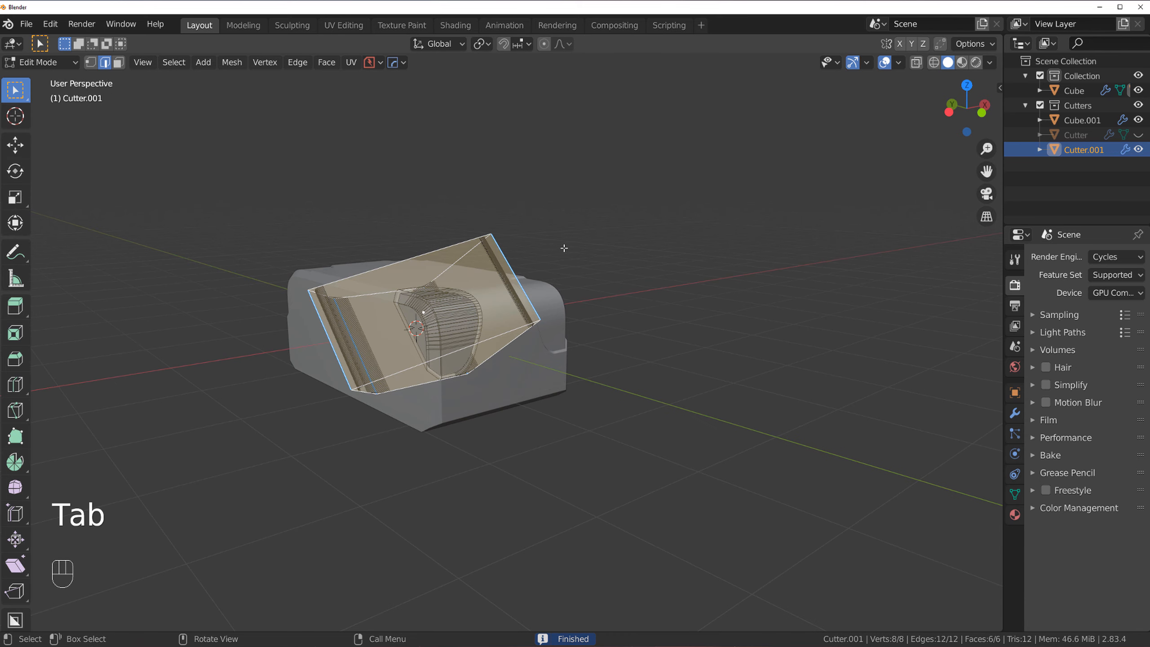
{"action": "key", "text": "shift"}
{"action": "key", "text": "Tab"}
{"action": "key", "text": "shift+2"}
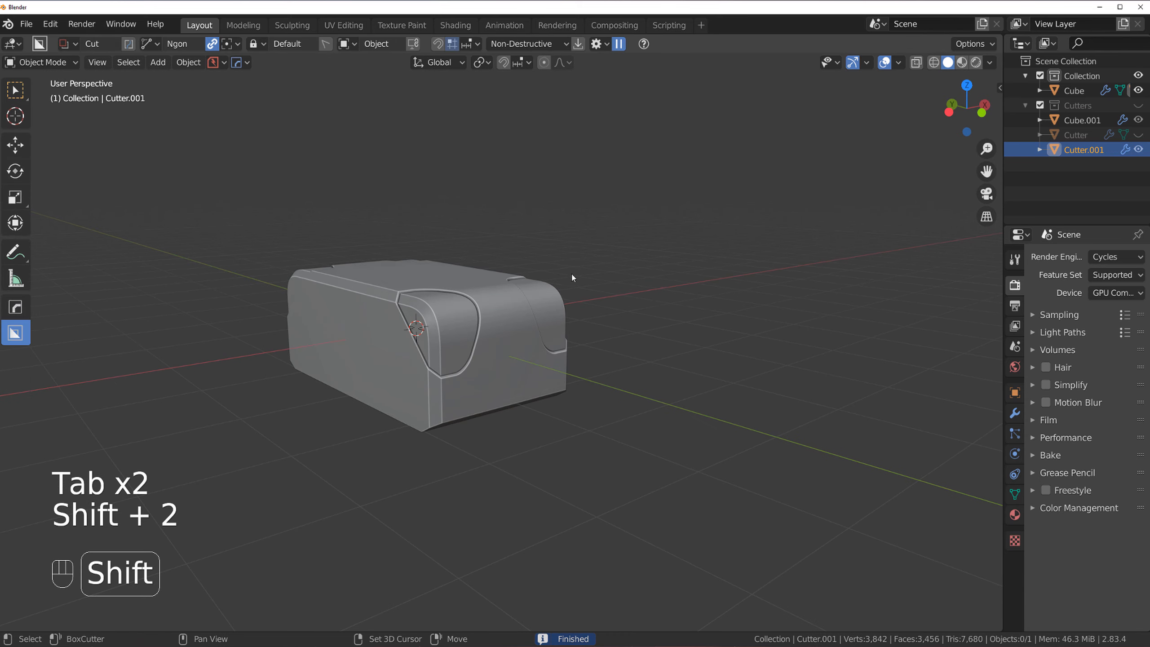
- Set the BoxCutter shape to Circle and select the block in the right orthographic view
{"action": "middle_click_drag", "start_coordinate": [573, 225], "coordinate": [549, 321]}
{"action": "key", "text": "KP_5"}
{"action": "scroll", "coordinate": [525, 387], "scroll_direction": "up", "scroll_amount": 2}
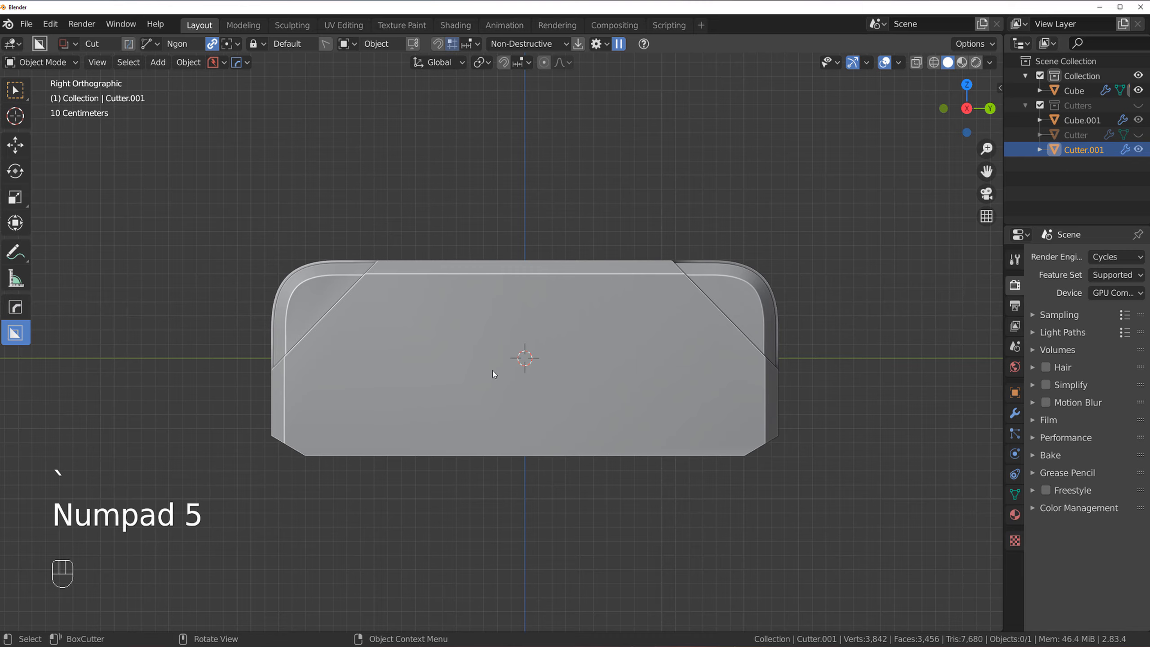
{"action": "middle_click_drag", "start_coordinate": [529, 364], "coordinate": [452, 377], "text": "shift"}
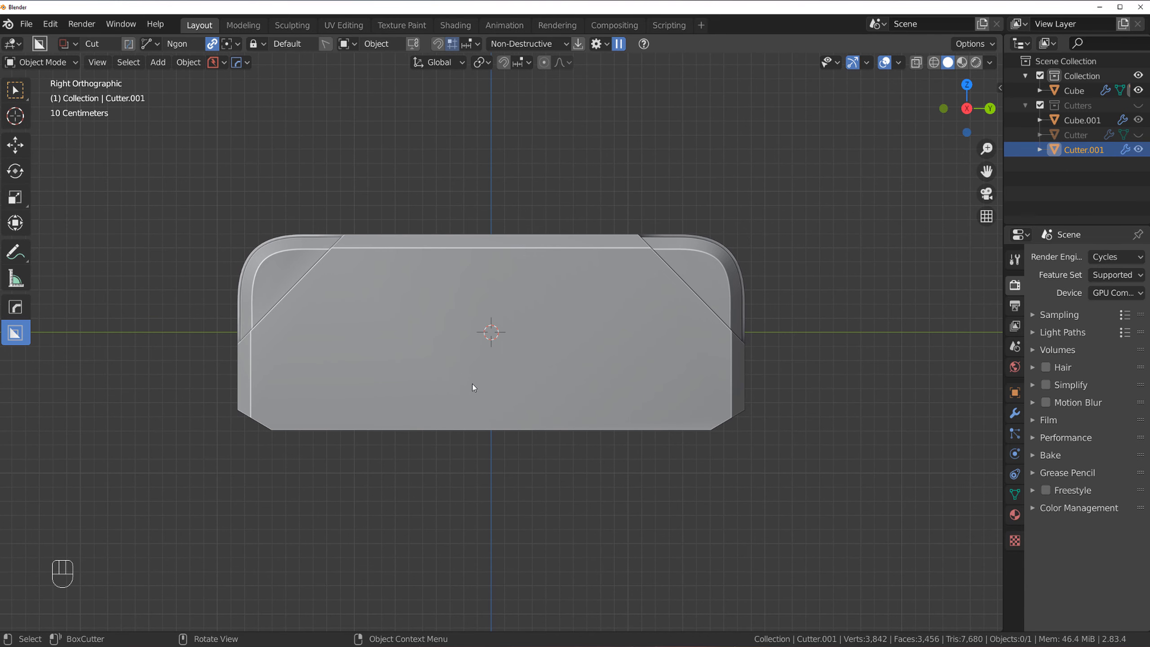
{"action": "key", "text": "d"}
{"action": "left_click", "coordinate": [352, 381]}
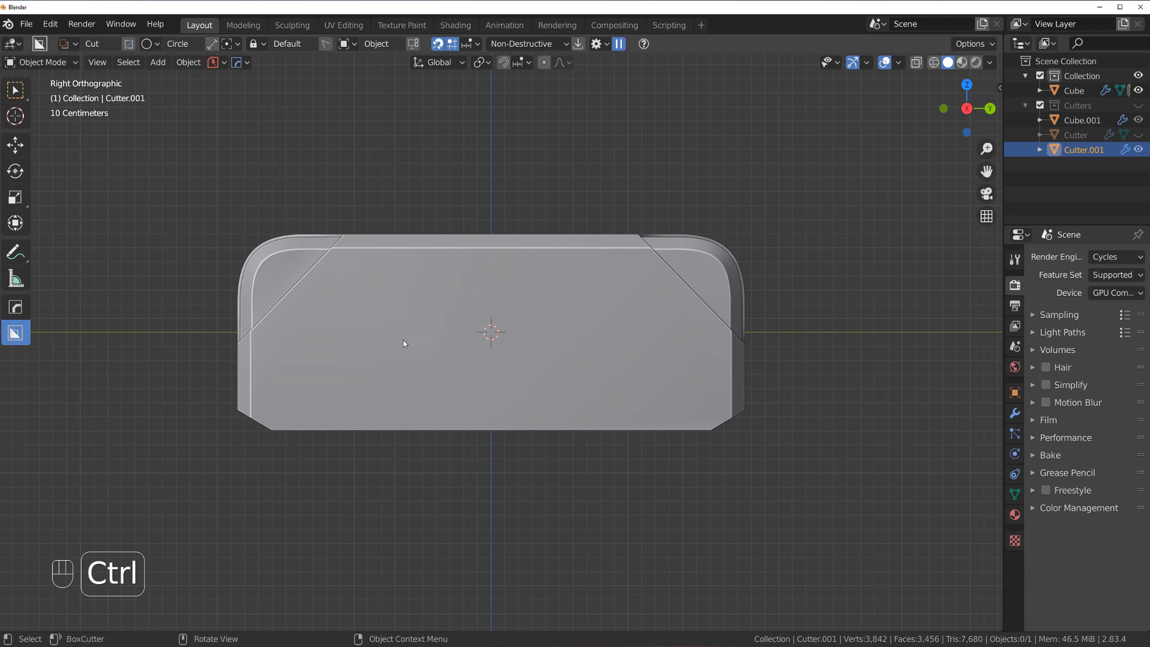
{"action": "key", "text": "d"}
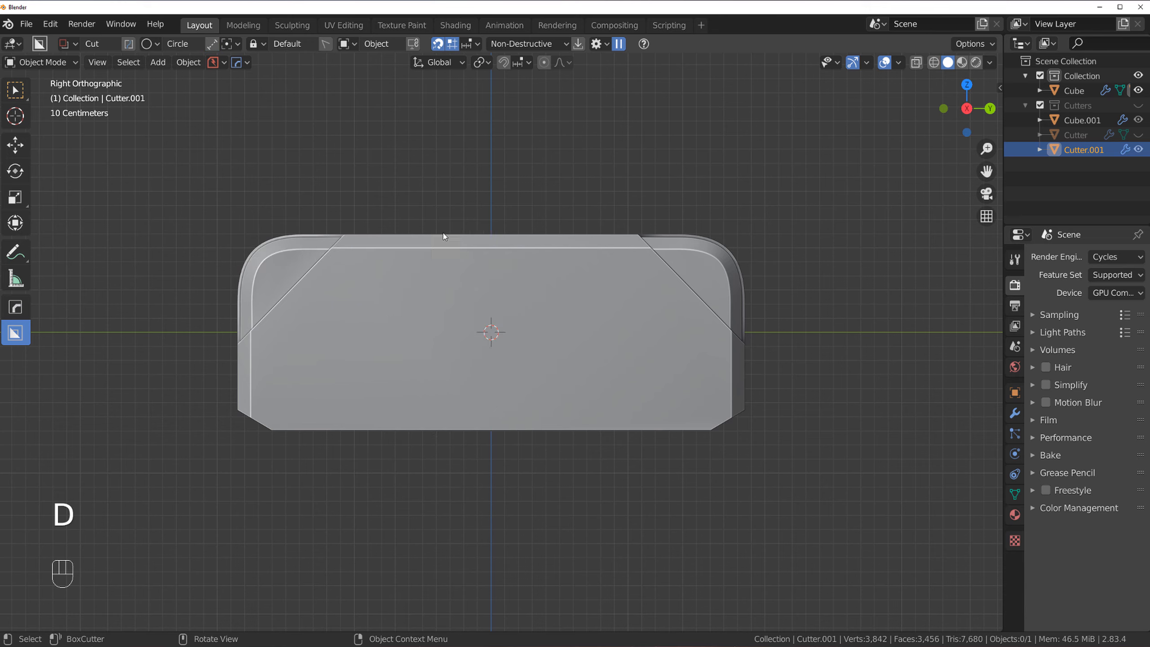
{"action": "left_click", "coordinate": [443, 302]}
{"action": "key", "text": "shift+v"}
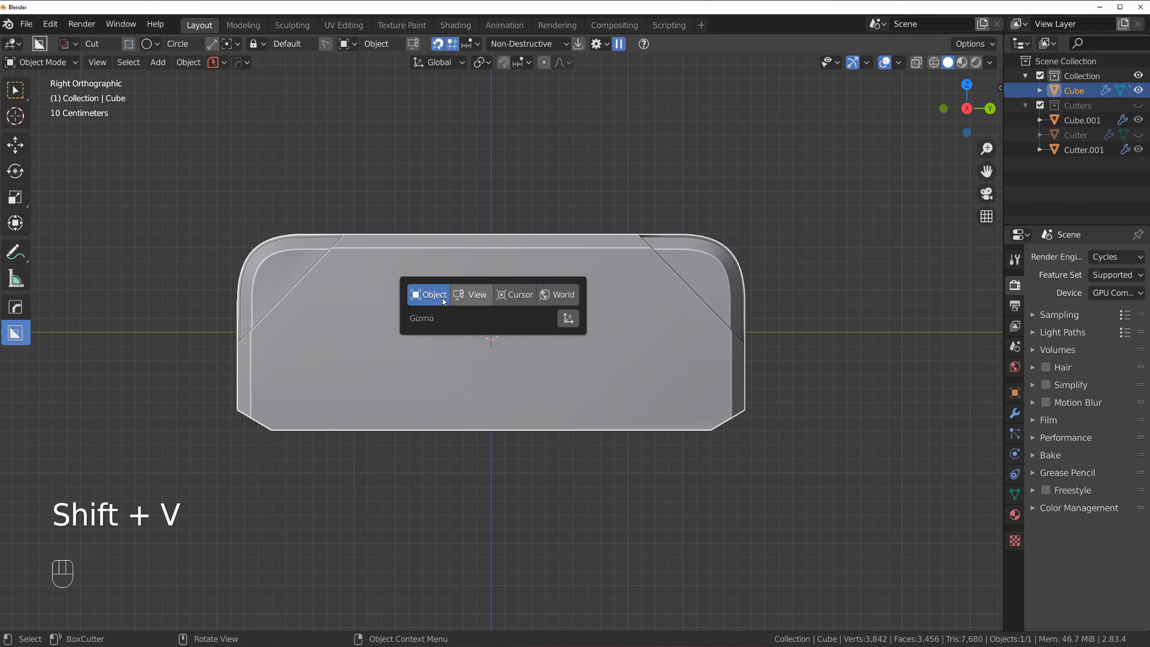
{"action": "right_click", "coordinate": [442, 299]}
- Try to cut a 70-vertex circle into the block's long side face, adjusting its extrusion depth and offset
{"action": "left_click_drag", "start_coordinate": [392, 340], "coordinate": [444, 367], "text": "ctrl"}
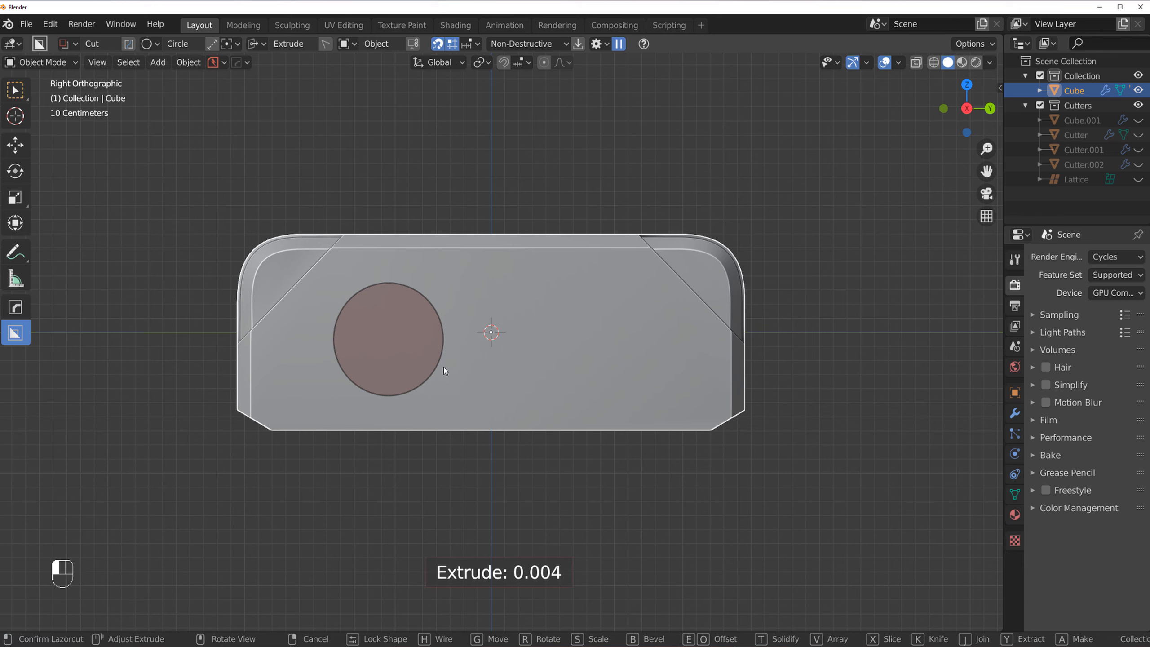
{"action": "scroll", "coordinate": [443, 367], "scroll_direction": "up", "scroll_amount": 12}
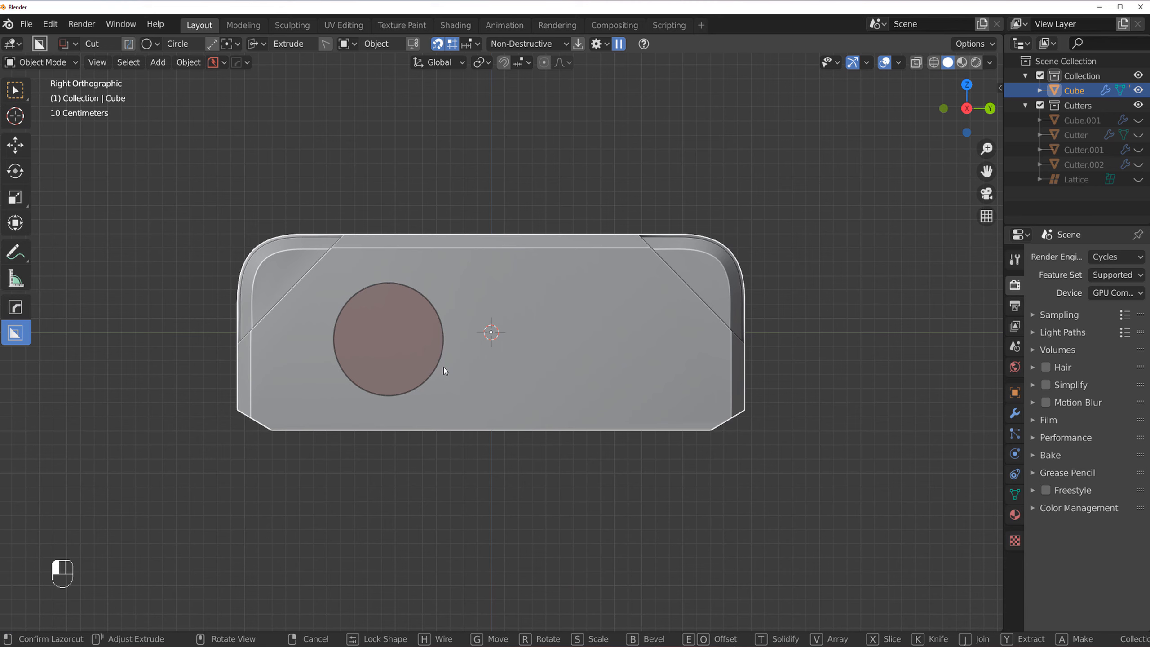
{"action": "scroll", "coordinate": [444, 371], "scroll_direction": "down", "scroll_amount": 6}
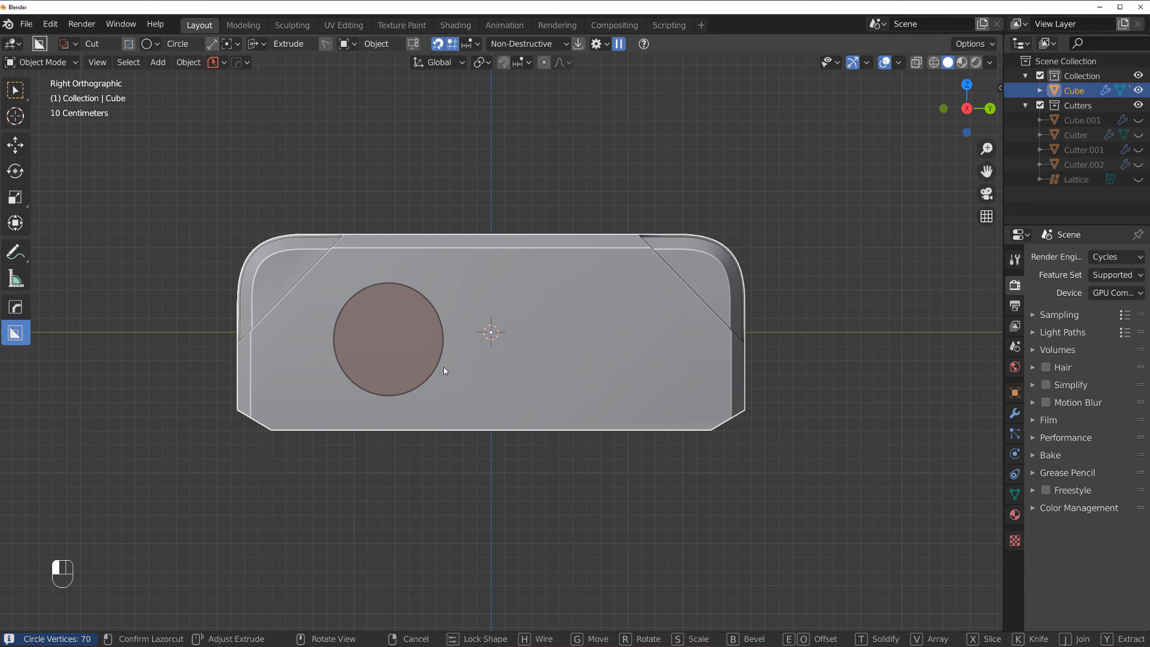
{"action": "middle_click_drag", "start_coordinate": [444, 367], "coordinate": [478, 372]}
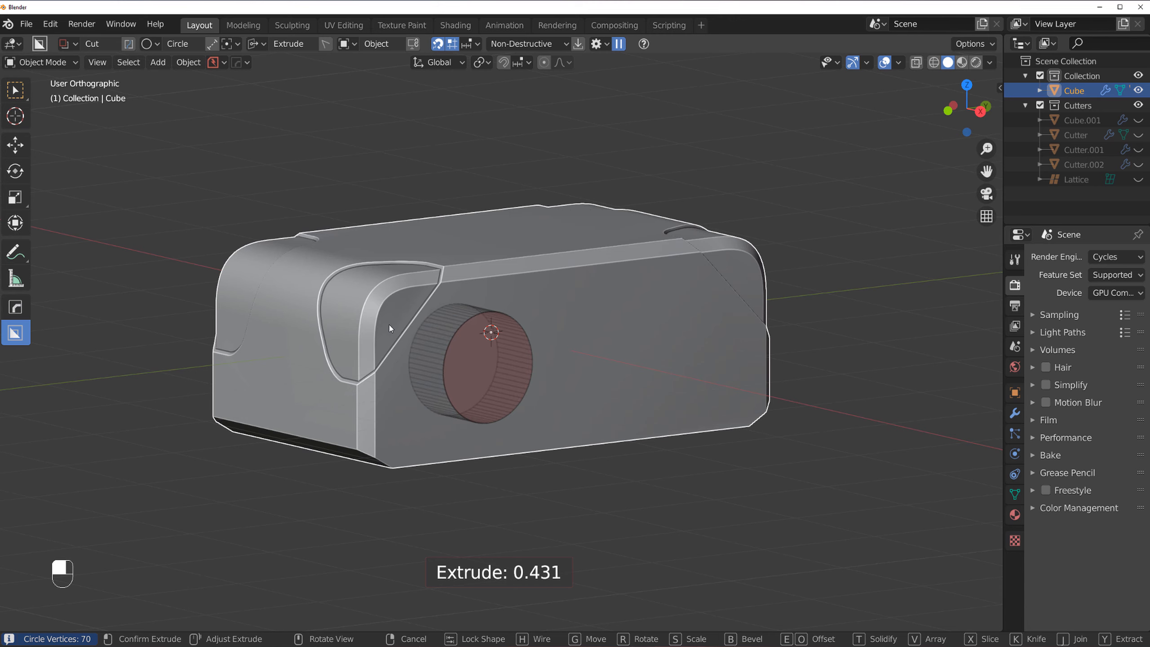
{"action": "key", "text": "o"}
{"action": "key", "text": "e"}
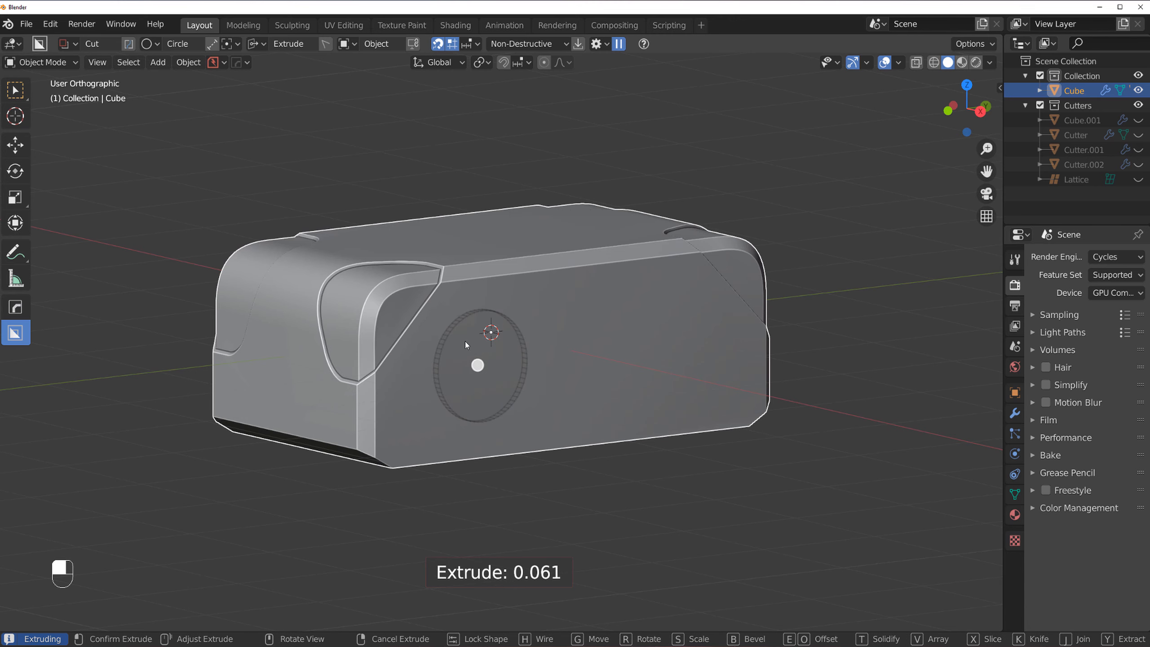
{"action": "right_click", "coordinate": [515, 360]}
{"action": "key", "text": "grave"}
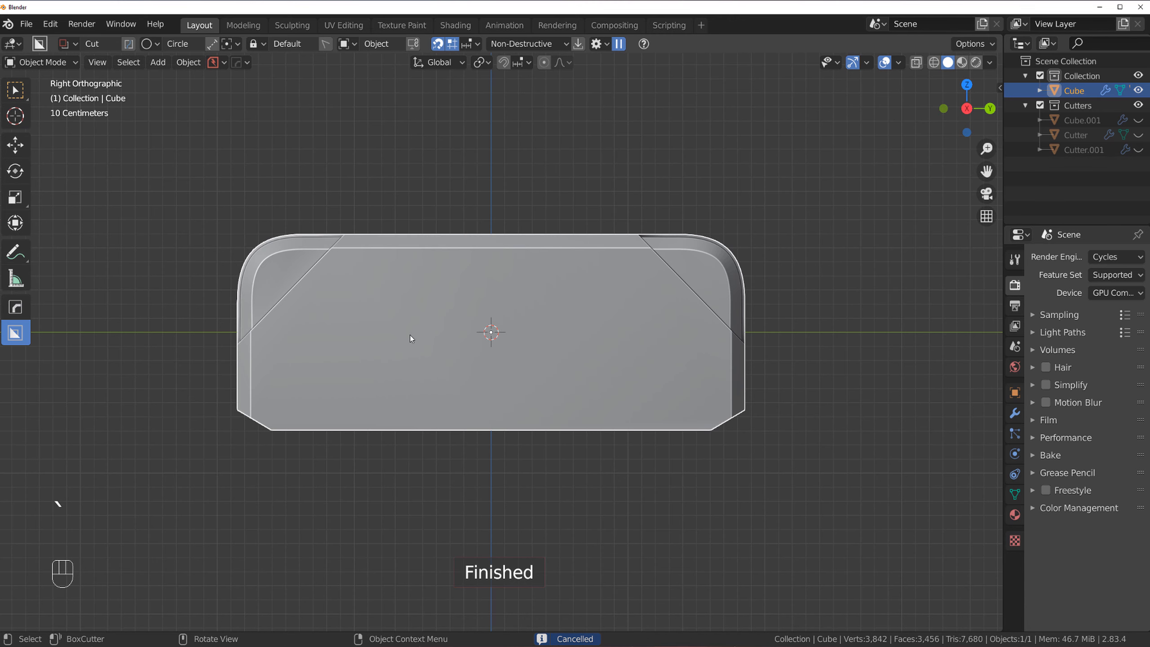
{"action": "left_click_drag", "start_coordinate": [375, 327], "coordinate": [431, 351], "text": "ctrl"}
{"action": "right_click", "coordinate": [430, 351]}
{"action": "key", "text": "ctrl+grave"}
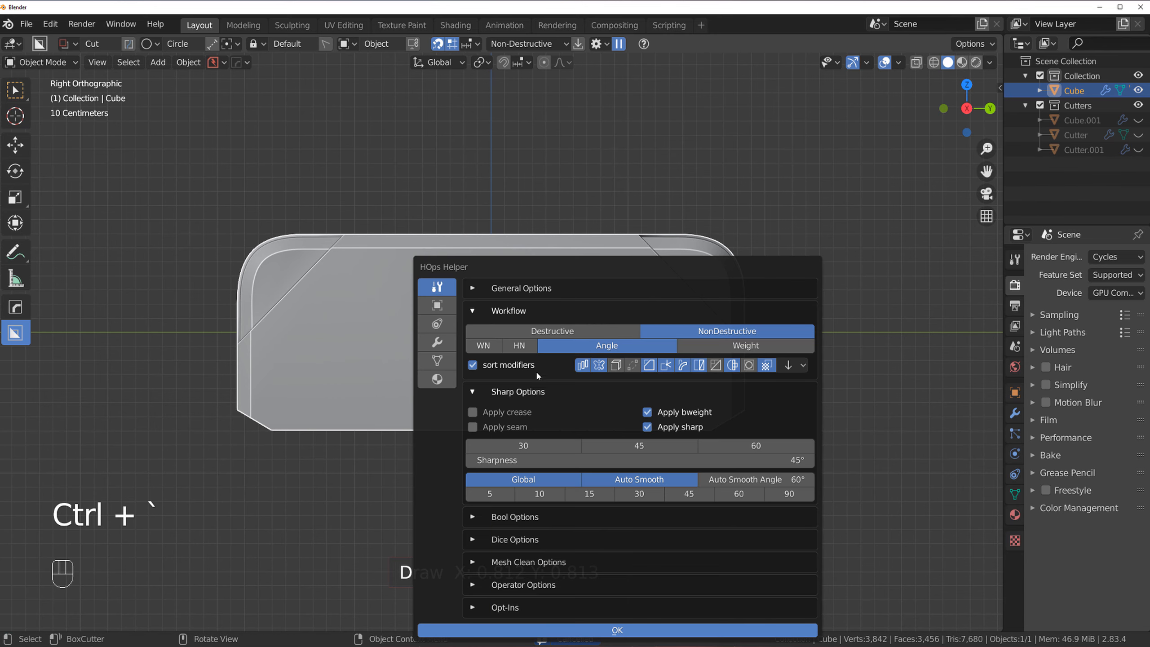
{"action": "left_click", "coordinate": [438, 342]}
{"action": "key", "text": "Escape"}
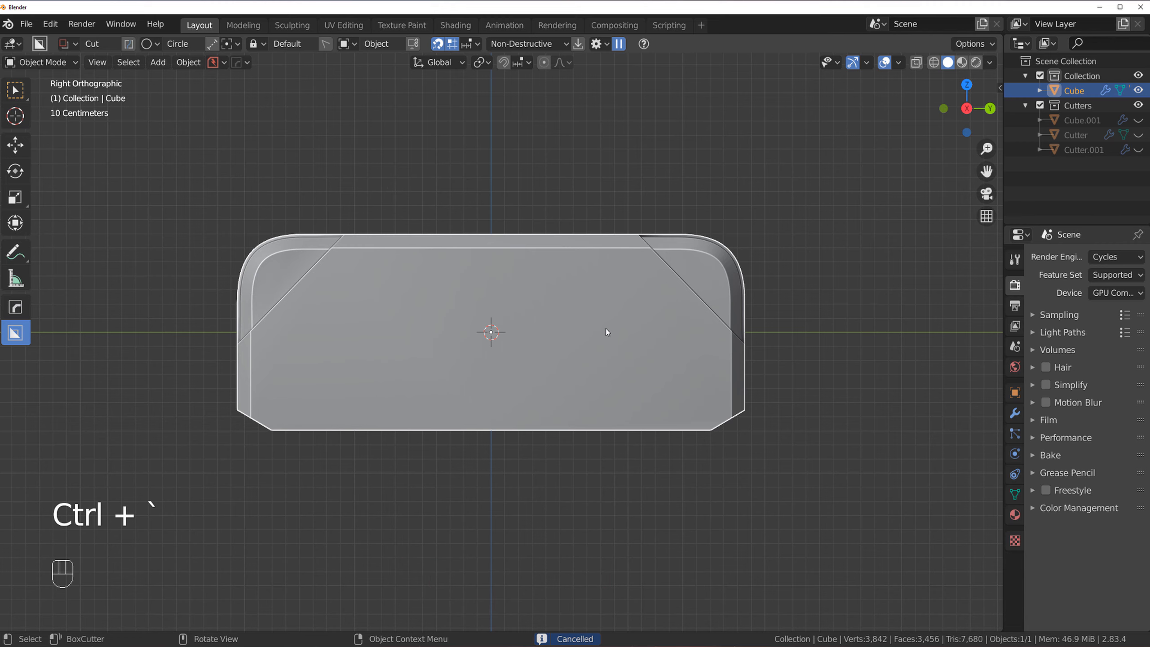
{"action": "left_click_drag", "start_coordinate": [616, 335], "coordinate": [710, 380], "text": "ctrl"}
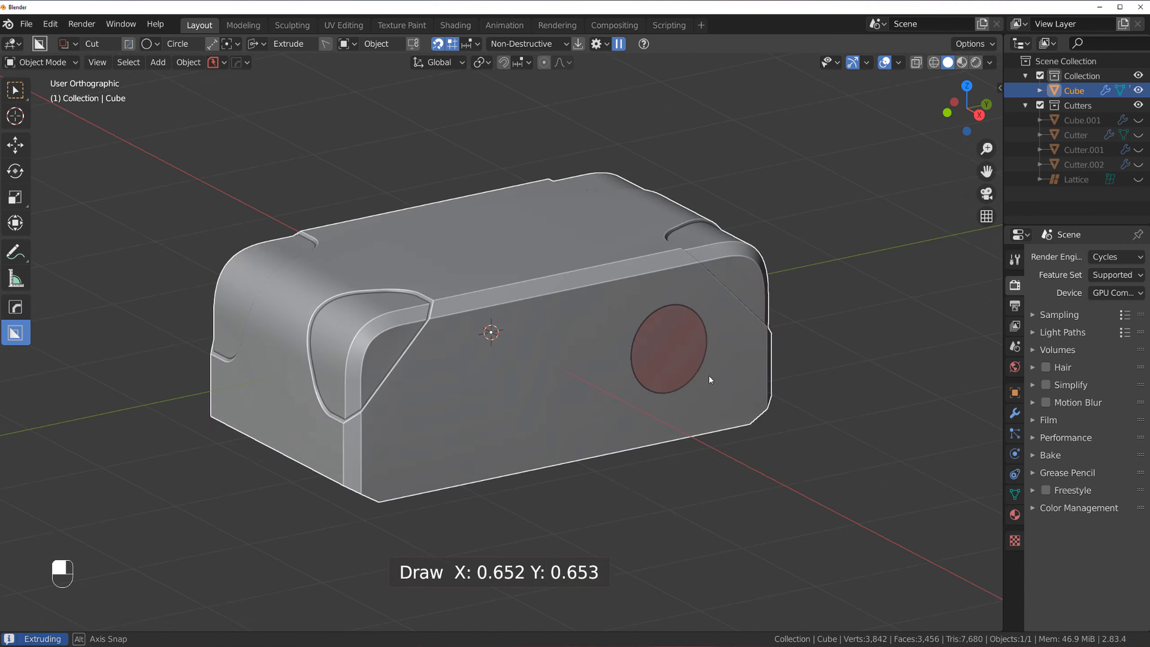
{"action": "right_click", "coordinate": [335, 376]}
{"action": "mouse_move", "coordinate": [335, 376]}
{"action": "middle_mouse_down"}
{"action": "mouse_move", "coordinate": [493, 365]}
{"action": "mouse_move", "coordinate": [364, 374]}
{"action": "middle_mouse_up"}
{"action": "left_click_drag", "start_coordinate": [364, 375], "coordinate": [430, 385]}
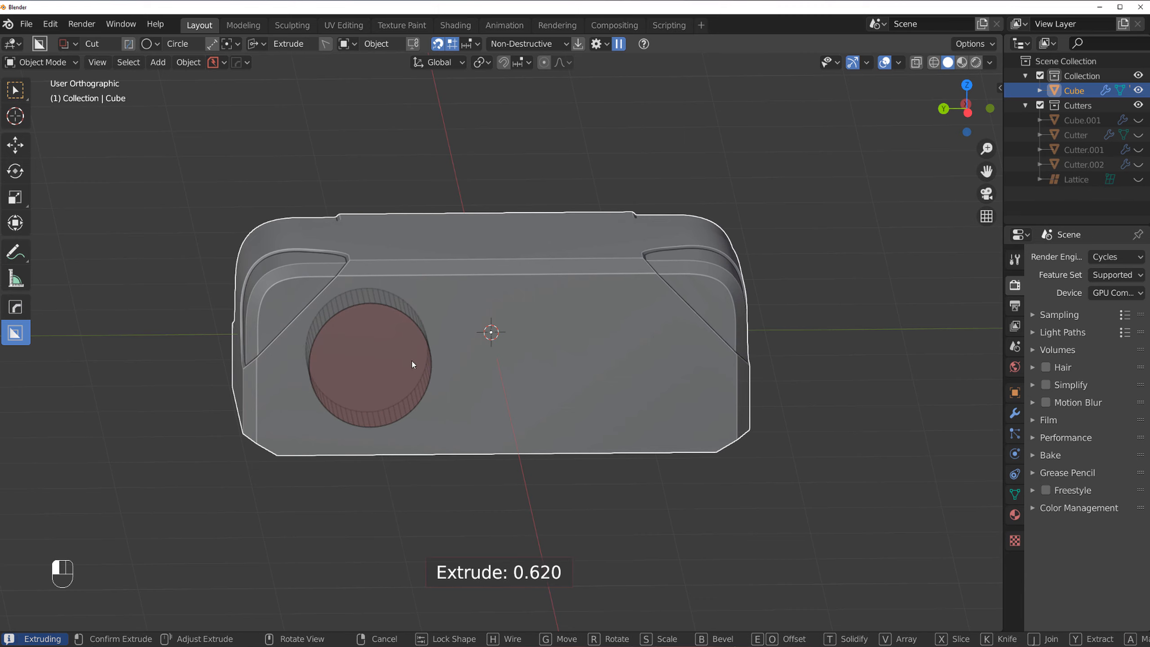
{"action": "right_click", "coordinate": [418, 362]}
{"action": "left_click_drag", "start_coordinate": [607, 358], "coordinate": [649, 362]}
{"action": "right_click", "coordinate": [629, 370]}
{"action": "middle_click_drag", "start_coordinate": [629, 371], "coordinate": [586, 365]}
{"action": "key", "text": "ctrl"}
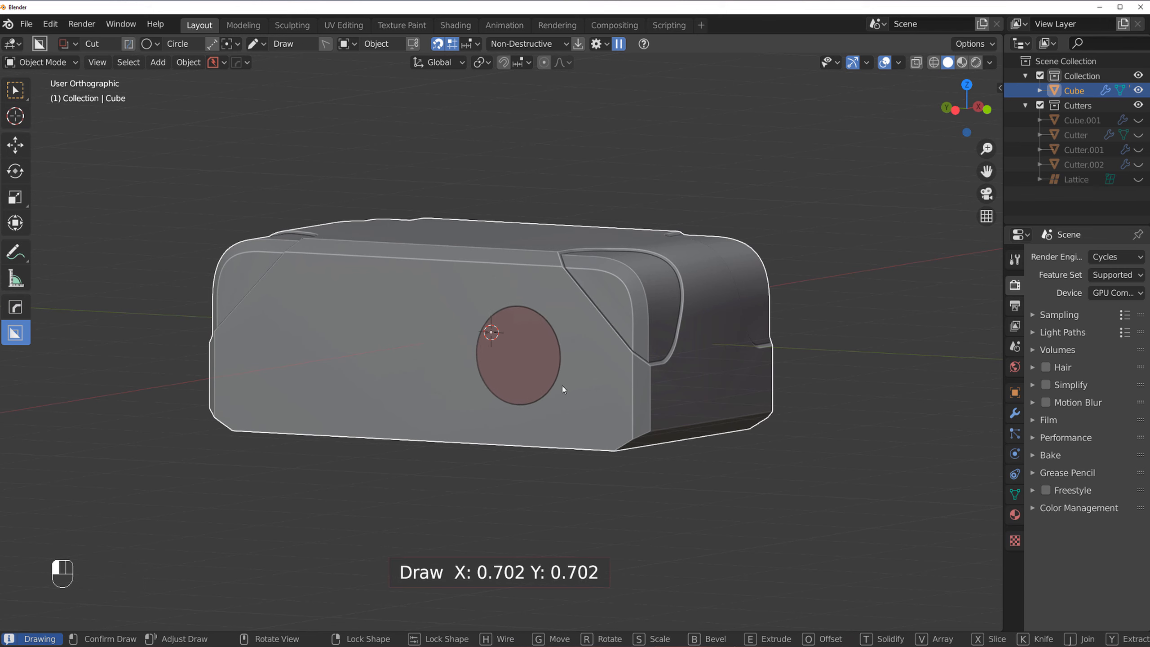
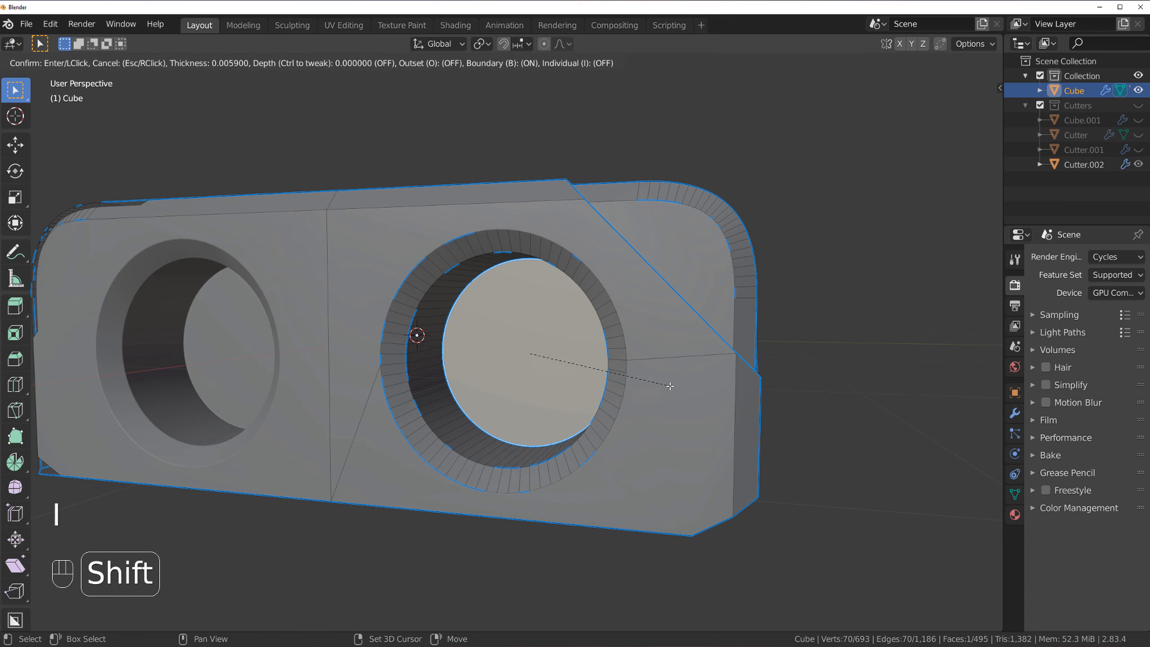
- Inset the end face of the circular recess, extrude it outward about 0.37 m and bevel its rim about 0.056 m
{"action": "left_click", "coordinate": [673, 385]}
{"action": "key", "text": "e"}
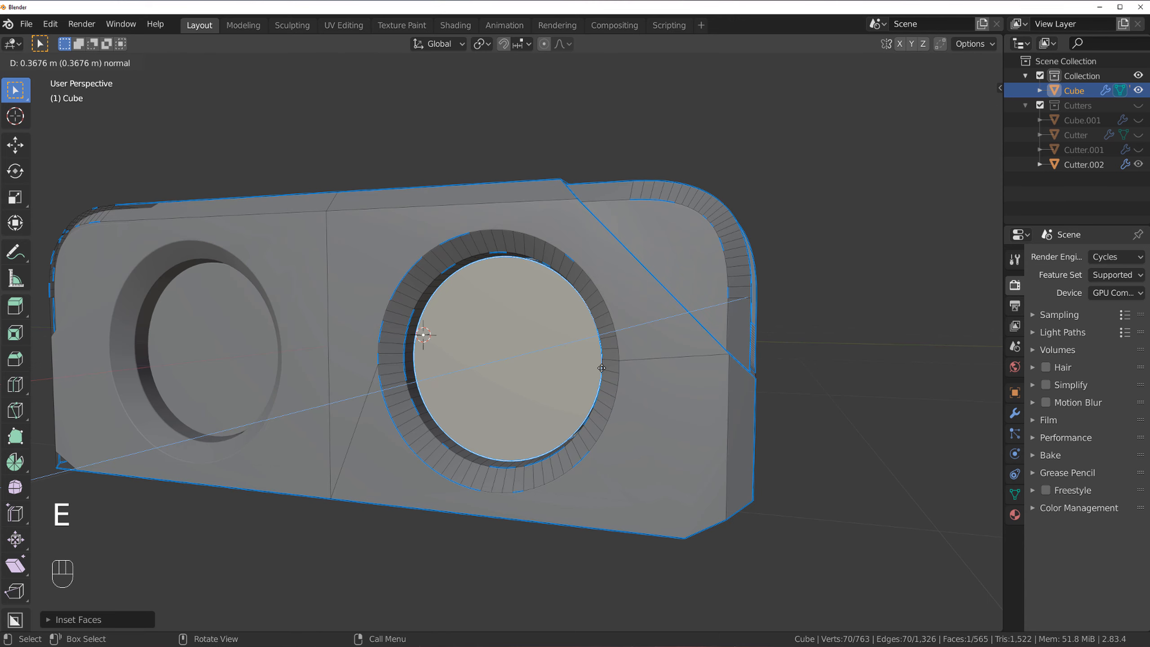
{"action": "left_click", "coordinate": [617, 378]}
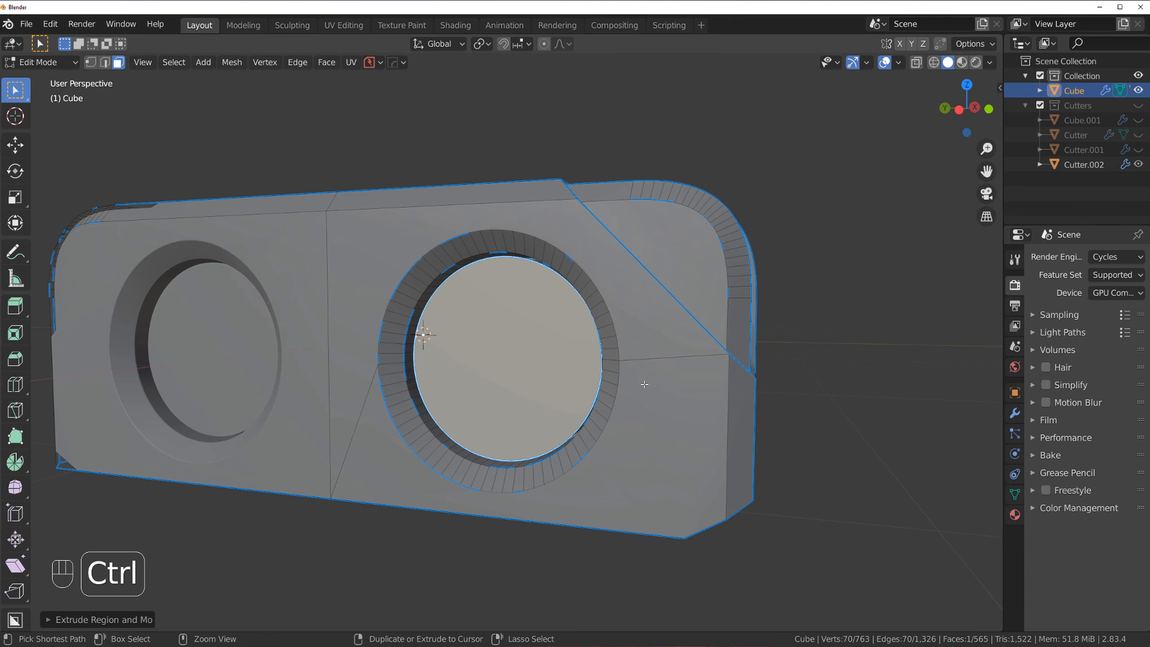
{"action": "key", "text": "ctrl+b"}
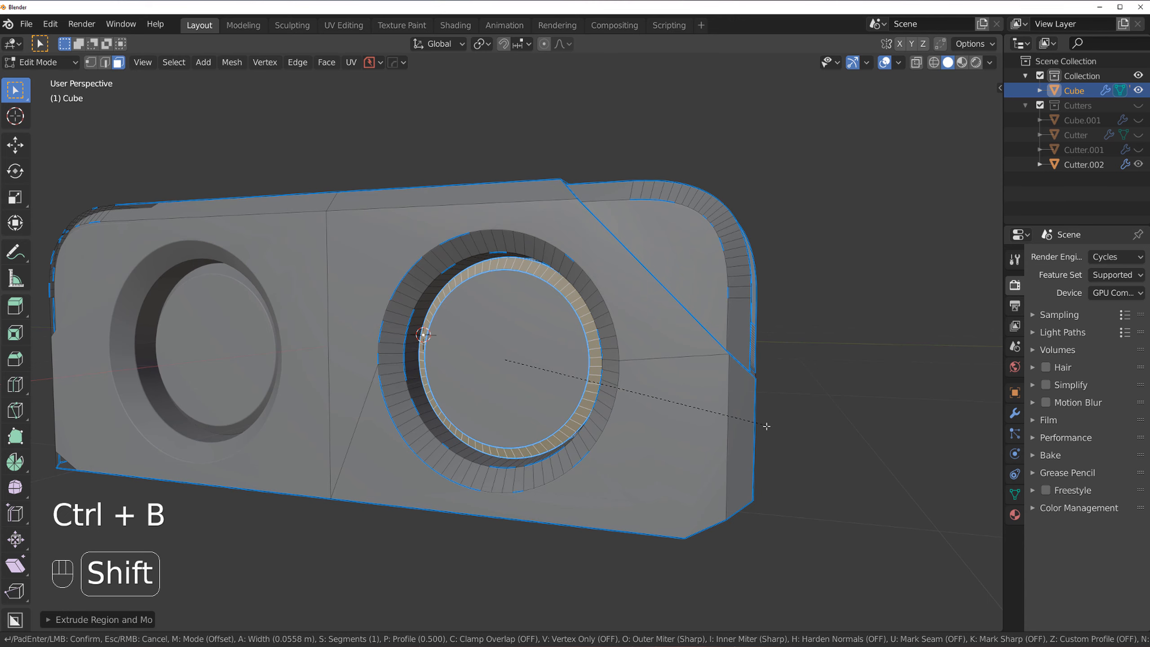
{"action": "left_click", "coordinate": [766, 424]}
- Inset the raised disc's face, then extrude it inward and scale it down slightly to form a stepped ring
{"action": "key", "text": "i"}
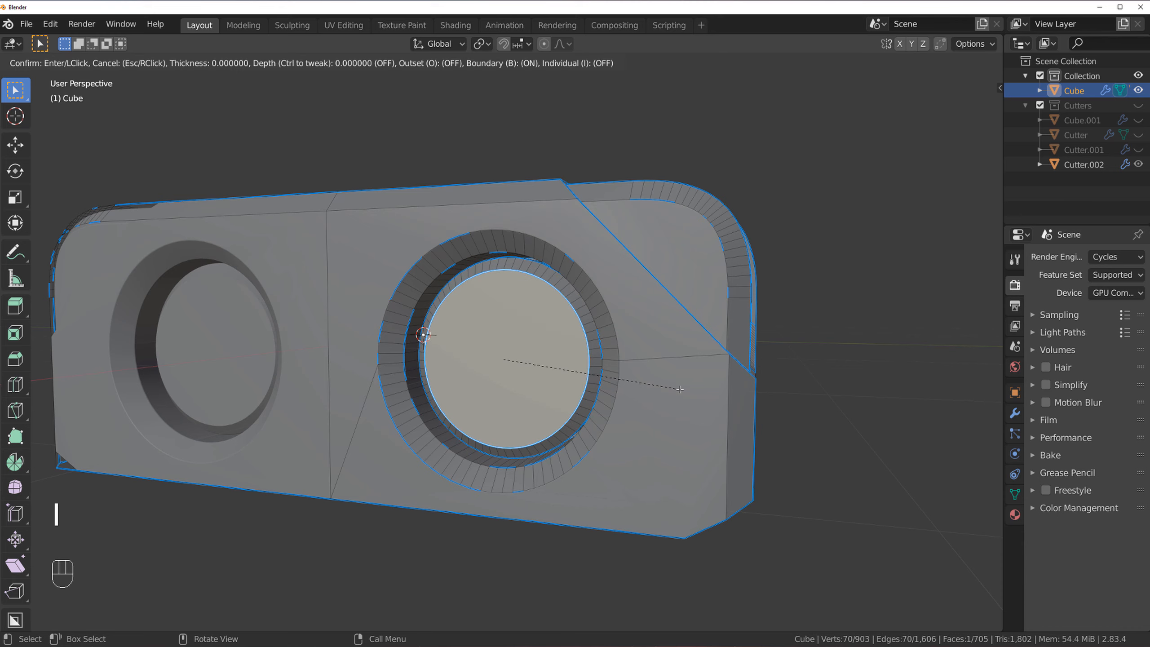
{"action": "left_click", "coordinate": [628, 379]}
{"action": "key", "text": "e"}
{"action": "key", "text": "s"}
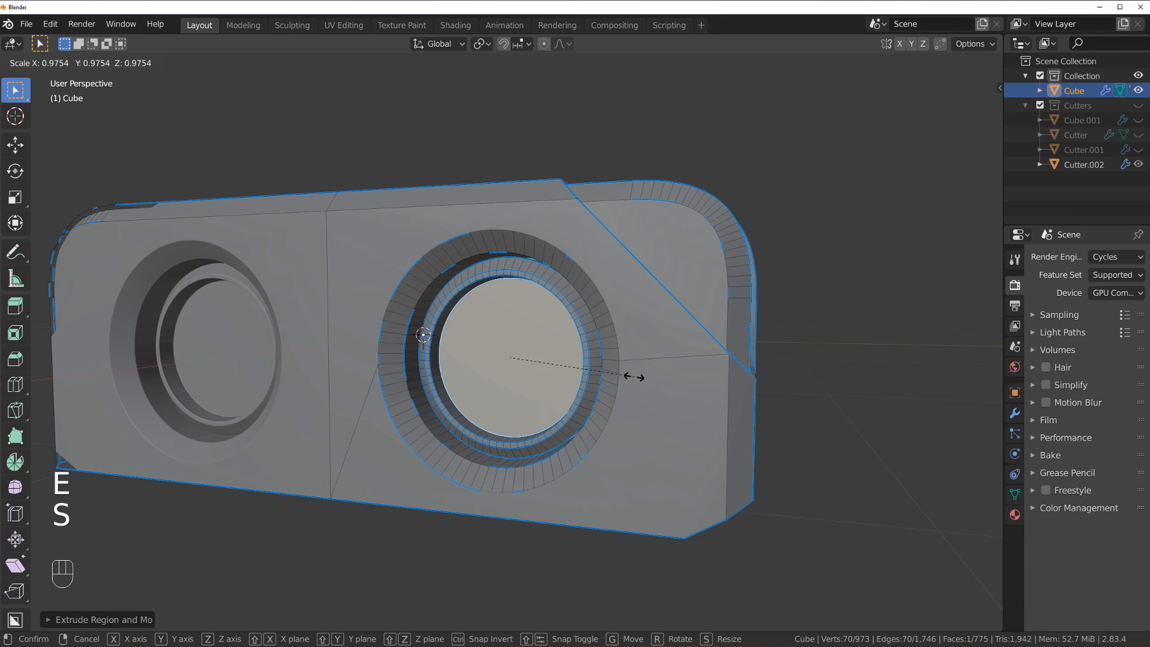
{"action": "left_click", "coordinate": [631, 376]}
- Inset the recessed face and extrude it back outward as a central disc with a rim bevel of about 0.02 m
{"action": "key", "text": "i"}
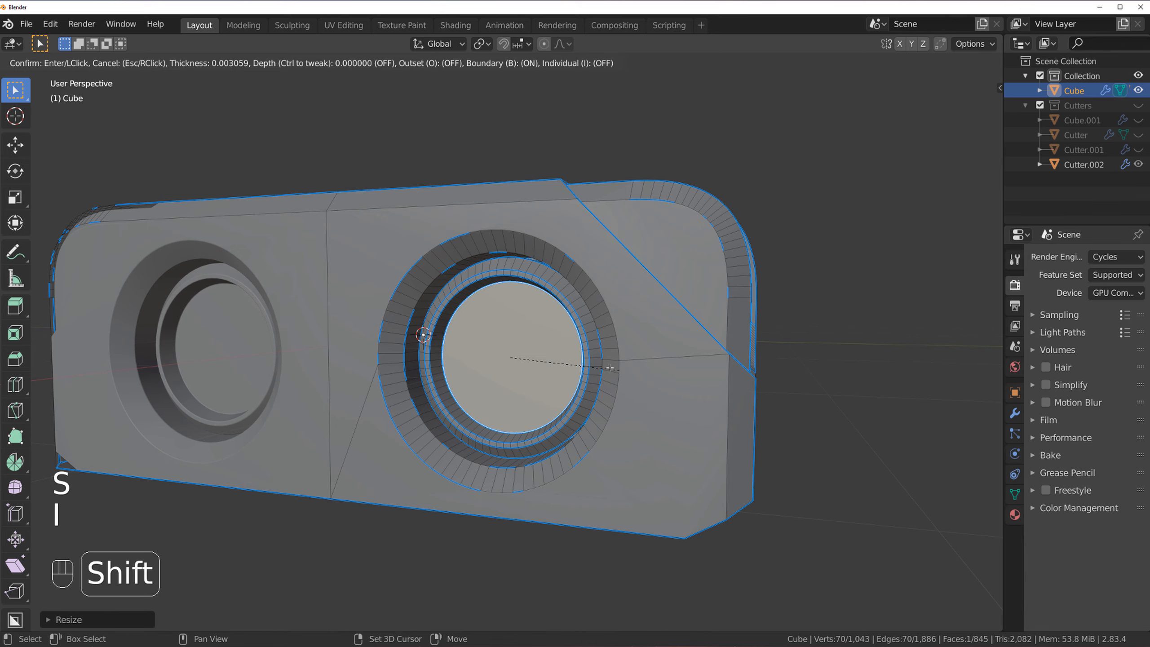
{"action": "left_click", "coordinate": [604, 365]}
{"action": "key", "text": "e"}
{"action": "left_click", "coordinate": [607, 363]}
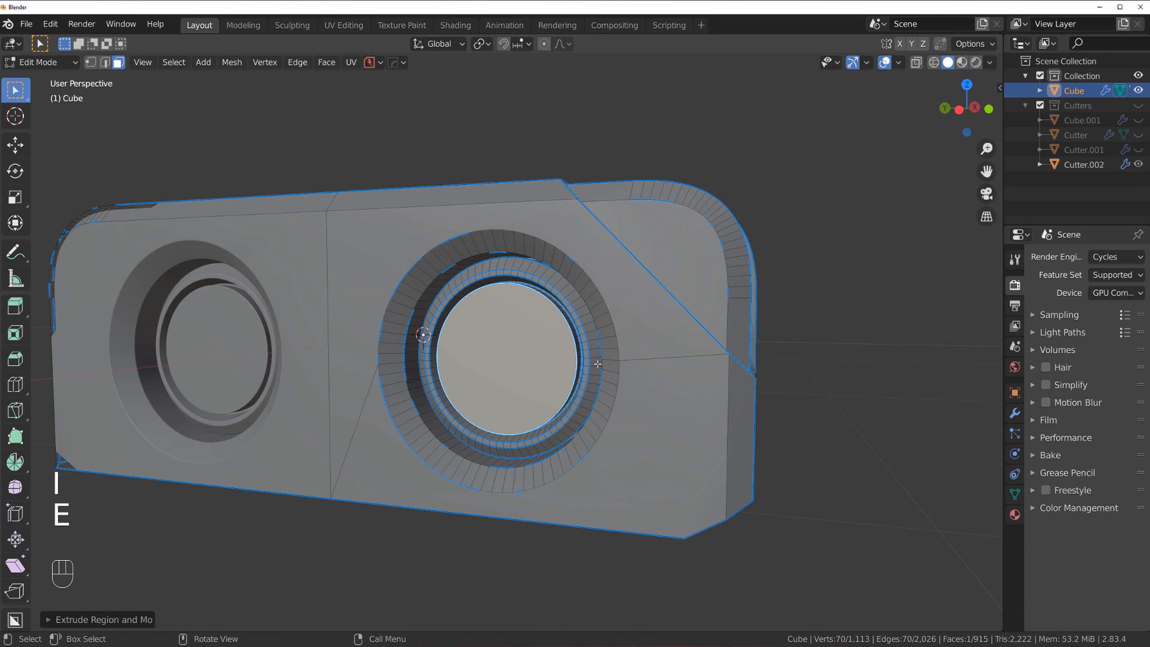
{"action": "key", "text": "ctrl+b"}
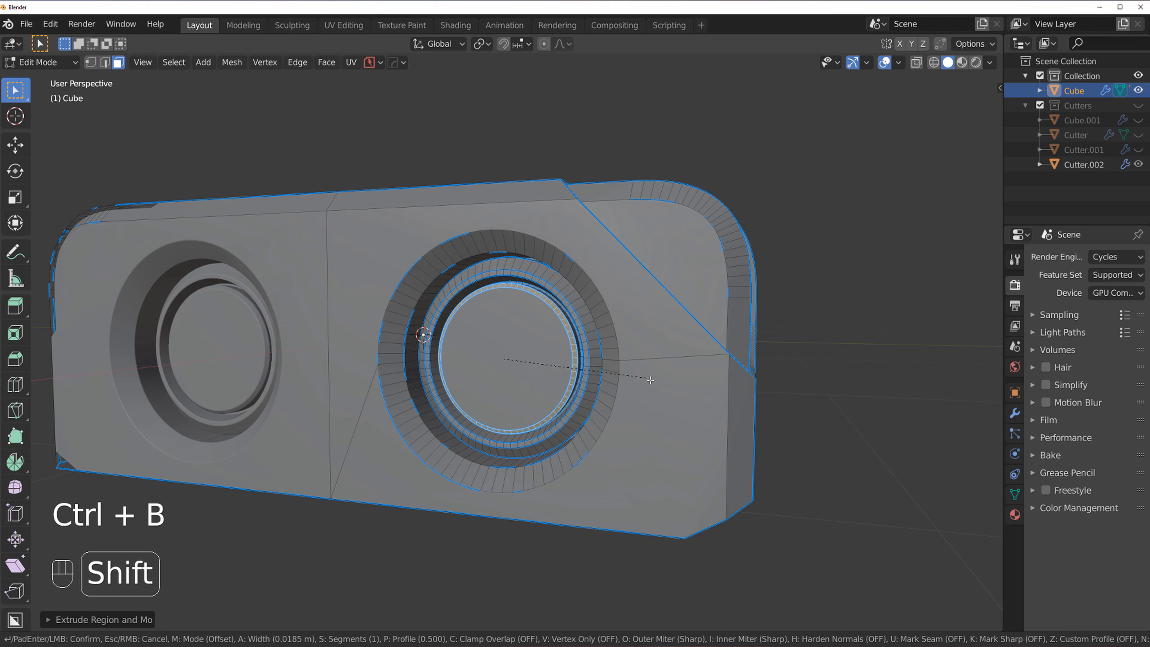
{"action": "left_click", "coordinate": [642, 407]}
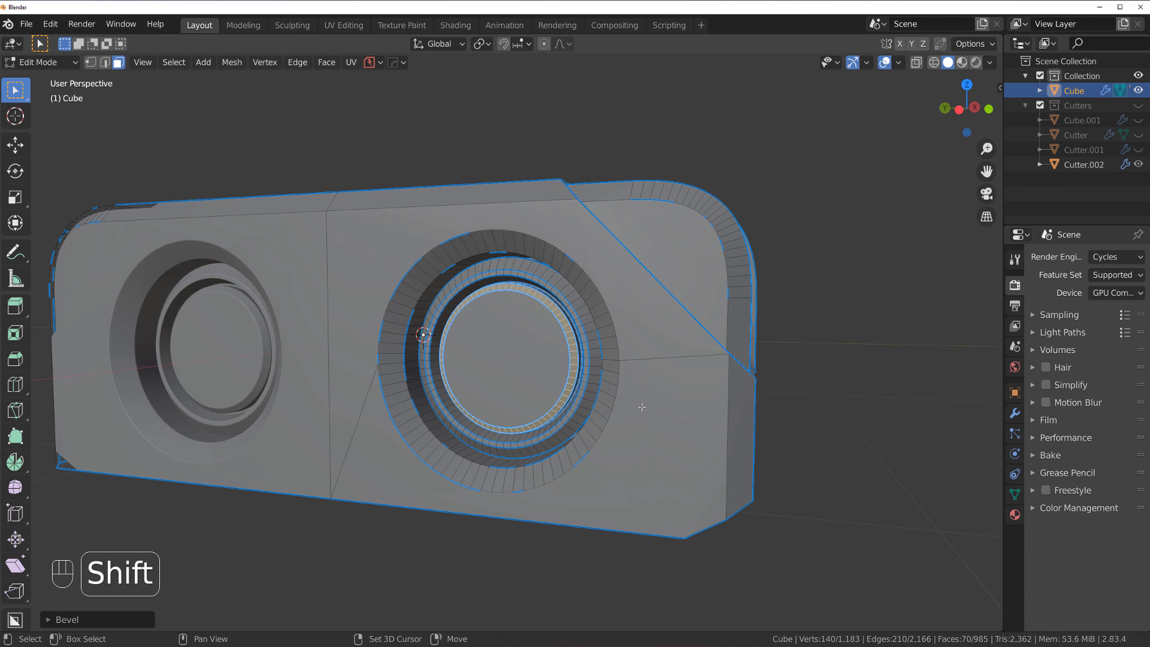
{"action": "key", "text": "Tab"}
{"action": "scroll", "coordinate": [608, 316], "scroll_direction": "down", "scroll_amount": 3}
{"action": "key", "text": "Tab"}
- Set the BoxCutter shape to Ngon with the block in the left orthographic view
{"action": "middle_click_drag", "start_coordinate": [760, 280], "coordinate": [587, 328]}
{"action": "key", "text": "grave"}
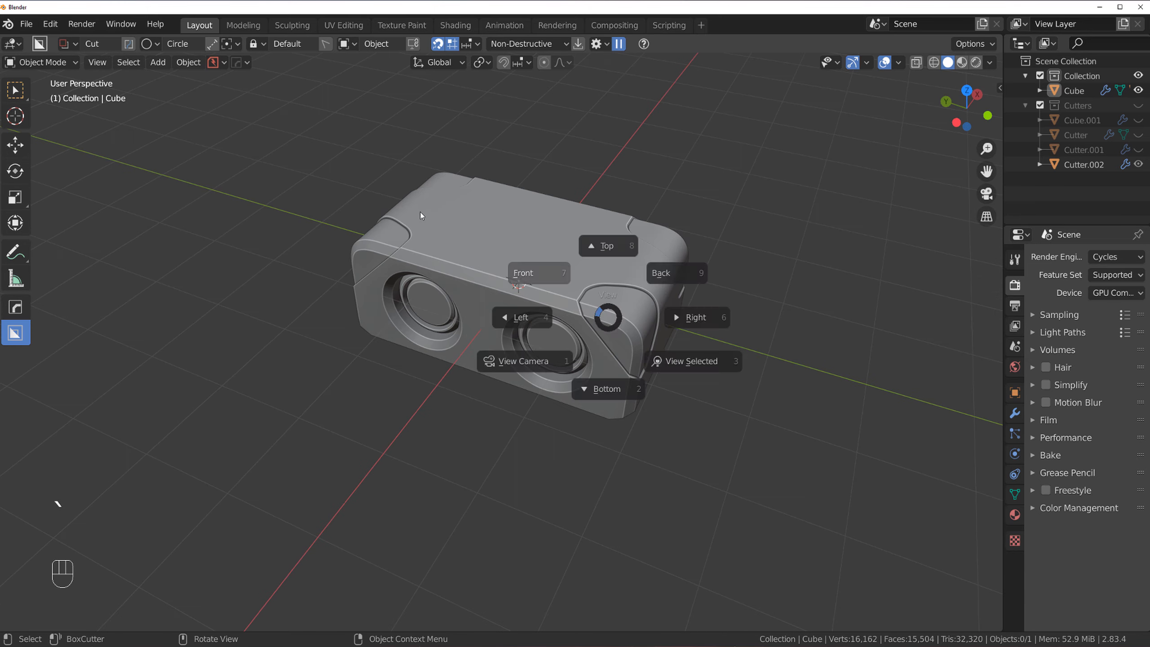
{"action": "left_click", "coordinate": [673, 271]}
{"action": "key", "text": "KP_5"}
{"action": "middle_click_drag", "start_coordinate": [632, 298], "coordinate": [729, 298]}
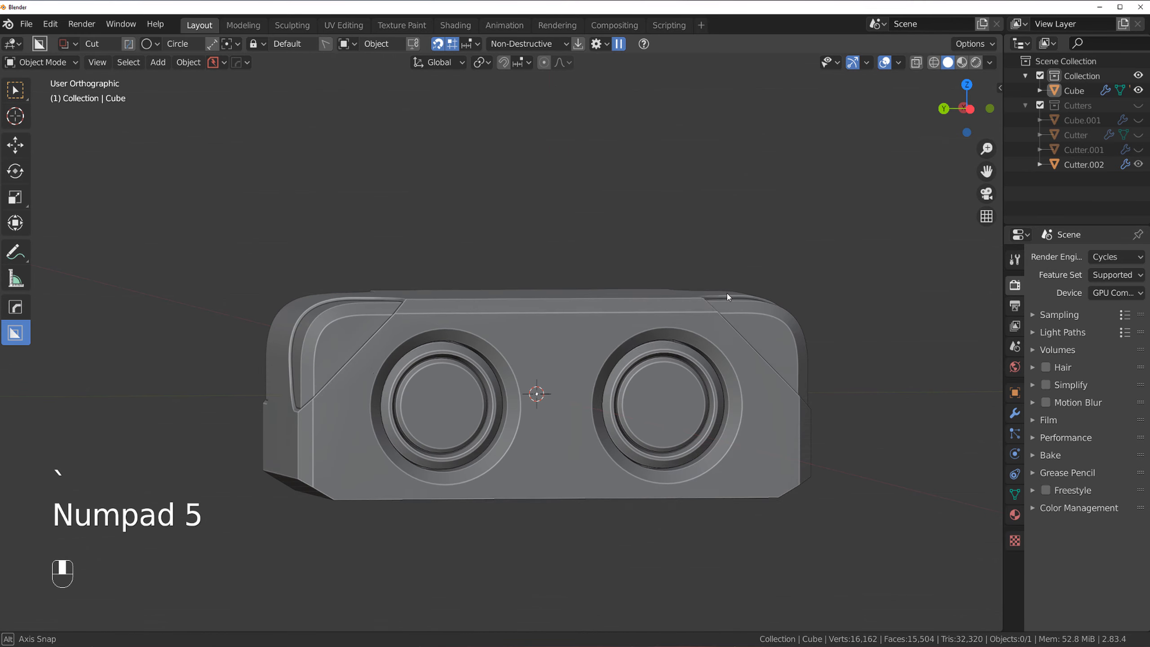
{"action": "key", "text": "grave"}
{"action": "left_click", "coordinate": [621, 284]}
{"action": "key", "text": "grave"}
{"action": "left_click", "coordinate": [588, 280]}
{"action": "middle_click_drag", "start_coordinate": [559, 315], "coordinate": [554, 276], "text": "shift"}
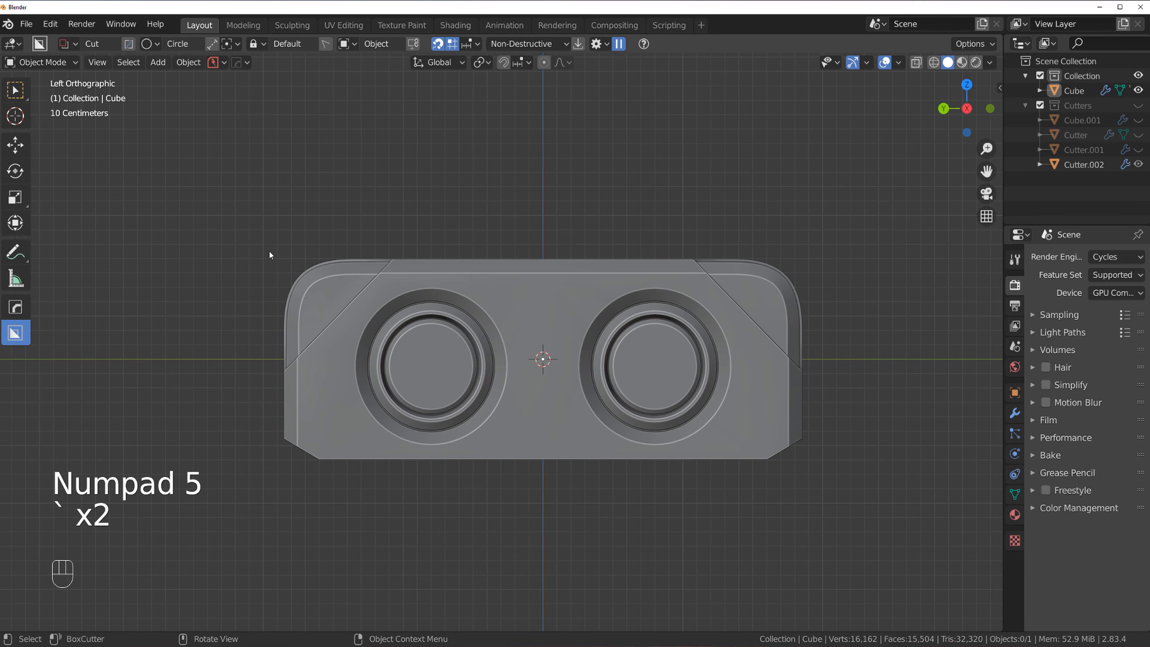
{"action": "middle_click_drag", "start_coordinate": [293, 289], "coordinate": [257, 334], "text": "shift"}
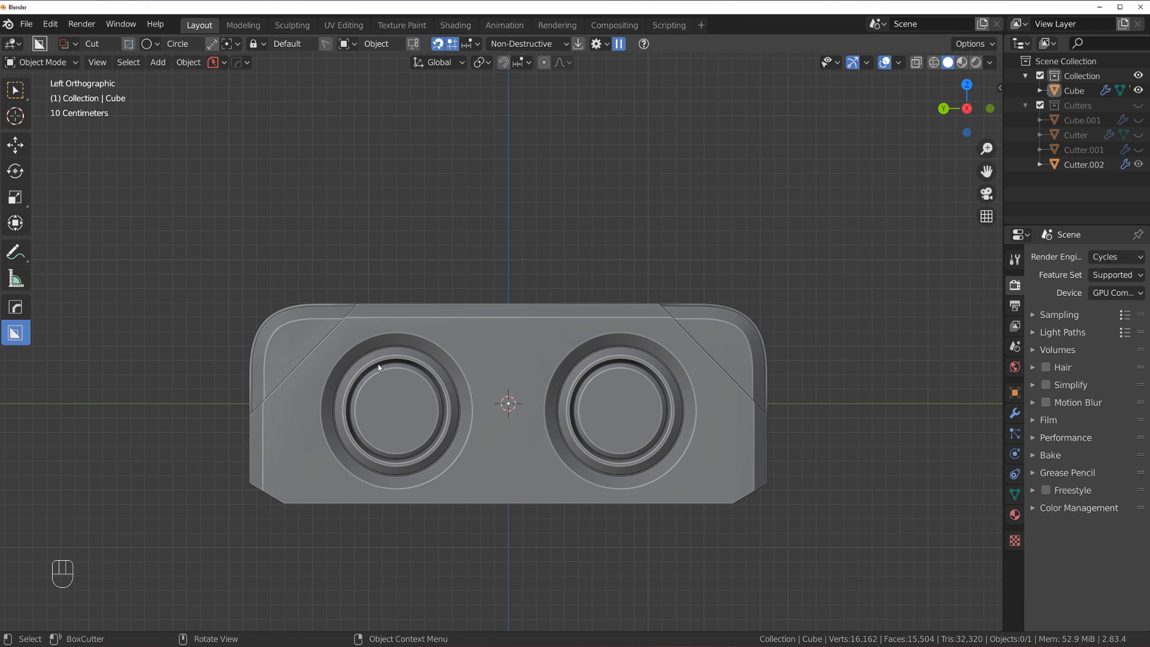
{"action": "key", "text": "d"}
{"action": "left_click", "coordinate": [388, 450]}
{"action": "left_click_drag", "start_coordinate": [243, 447], "coordinate": [290, 389]}
{"action": "left_click_drag", "start_coordinate": [336, 352], "coordinate": [354, 344]}
{"action": "right_click", "coordinate": [354, 344]}
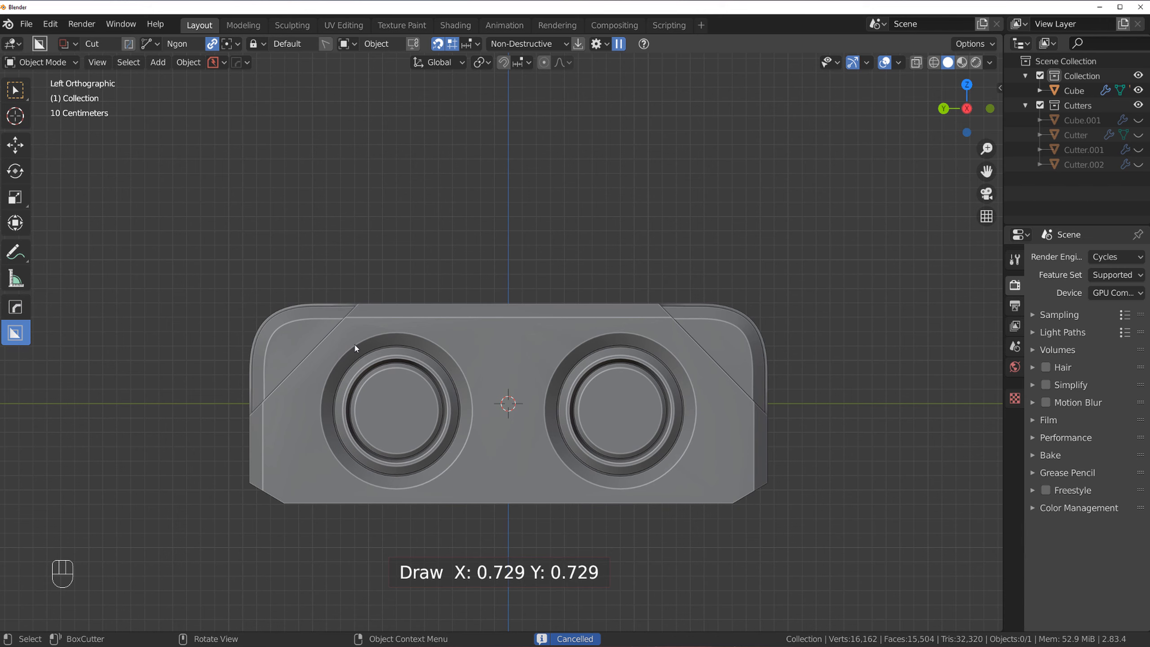
- Select the block, try a diagonal Ngon cut line near its corner and check BoxCutter's Ngon angle snapping options
{"action": "left_click", "coordinate": [351, 346]}
{"action": "left_click_drag", "start_coordinate": [238, 444], "coordinate": [317, 379]}
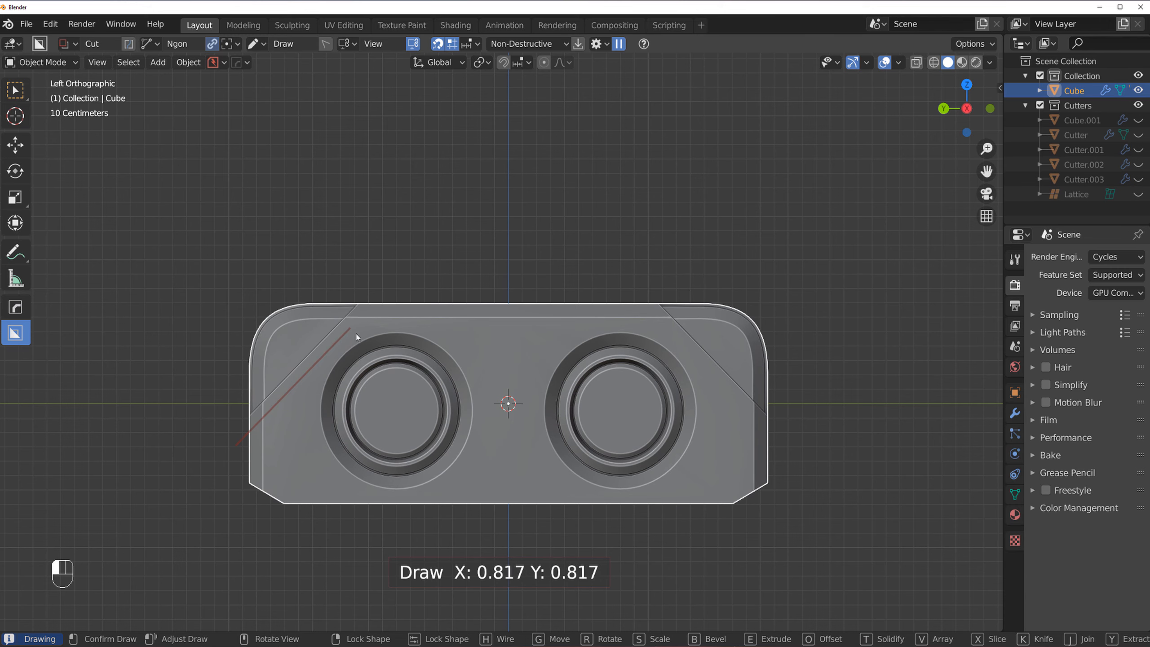
{"action": "left_click_drag", "start_coordinate": [356, 333], "coordinate": [362, 328]}
{"action": "right_click", "coordinate": [410, 306]}
{"action": "key", "text": "d"}
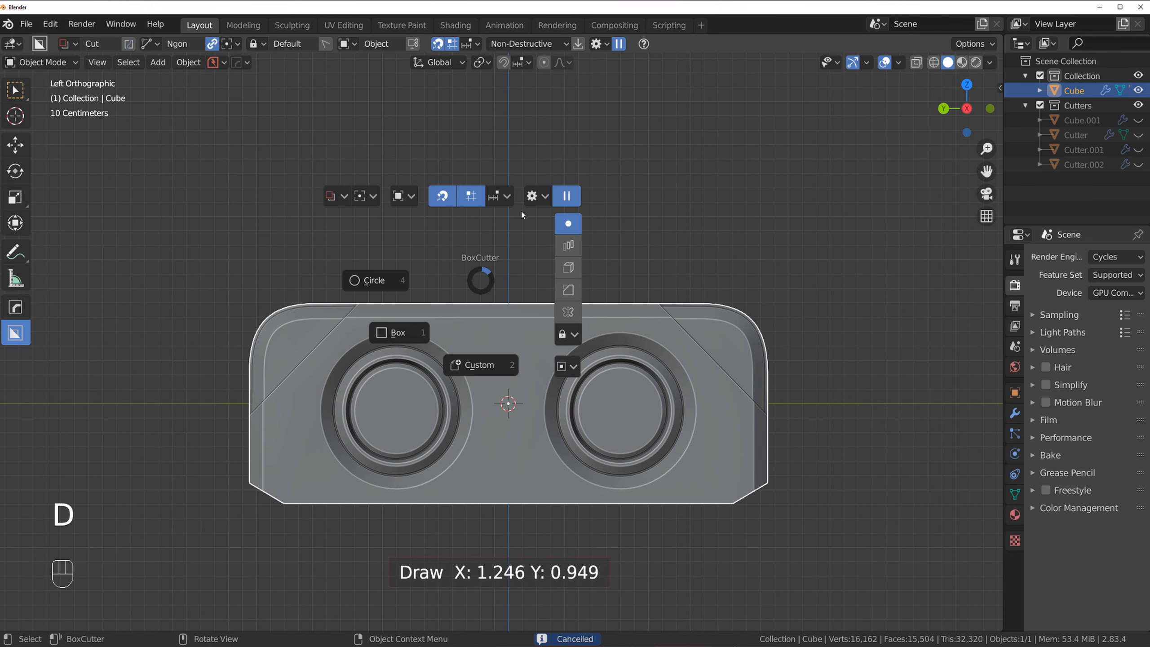
{"action": "left_click", "coordinate": [506, 197]}
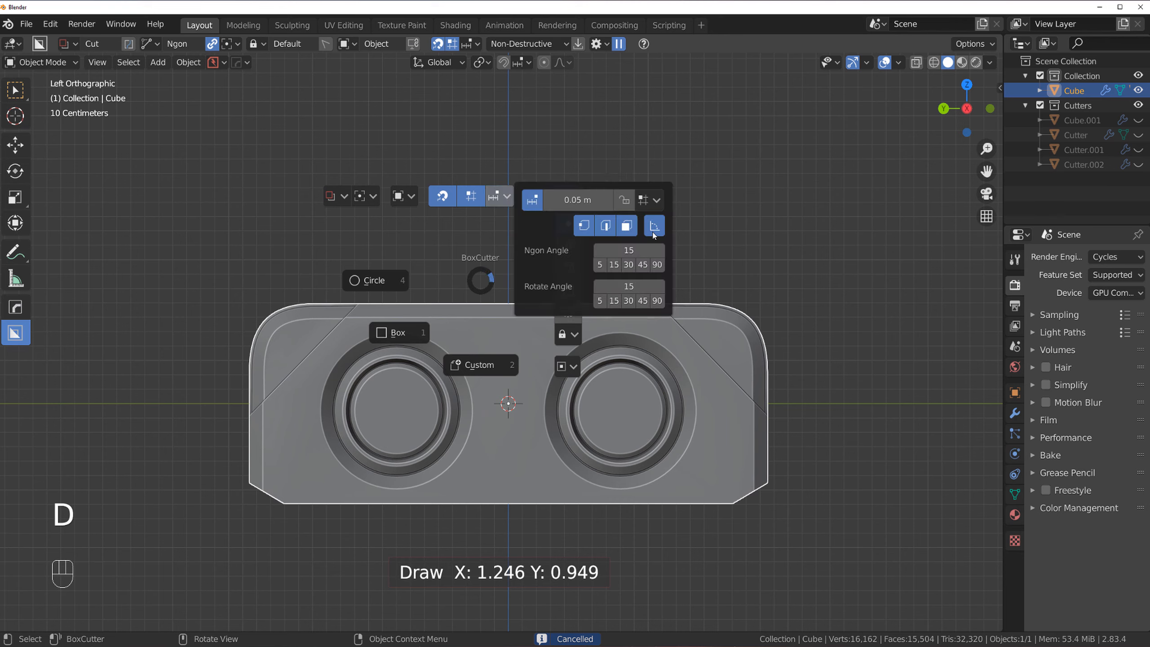
{"action": "right_click", "coordinate": [326, 366]}
{"action": "mouse_move", "coordinate": [235, 439]}
{"action": "left_mouse_down"}
{"action": "mouse_move", "coordinate": [329, 364]}
{"action": "mouse_move", "coordinate": [349, 323]}
{"action": "left_mouse_up"}
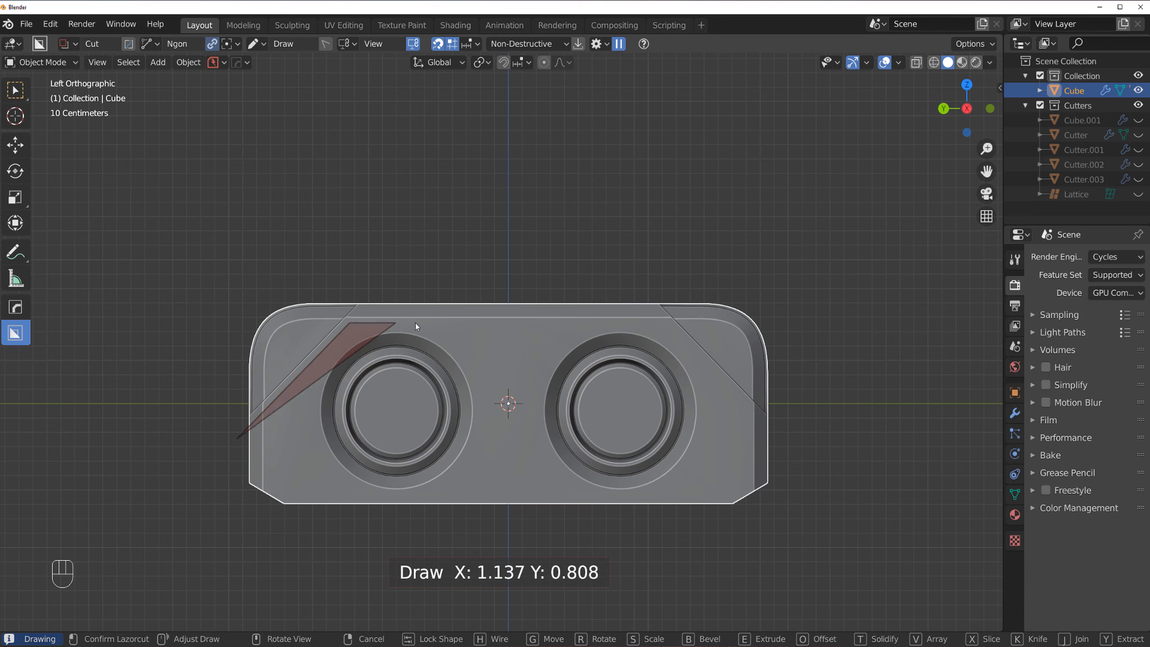
{"action": "left_click", "coordinate": [450, 322]}
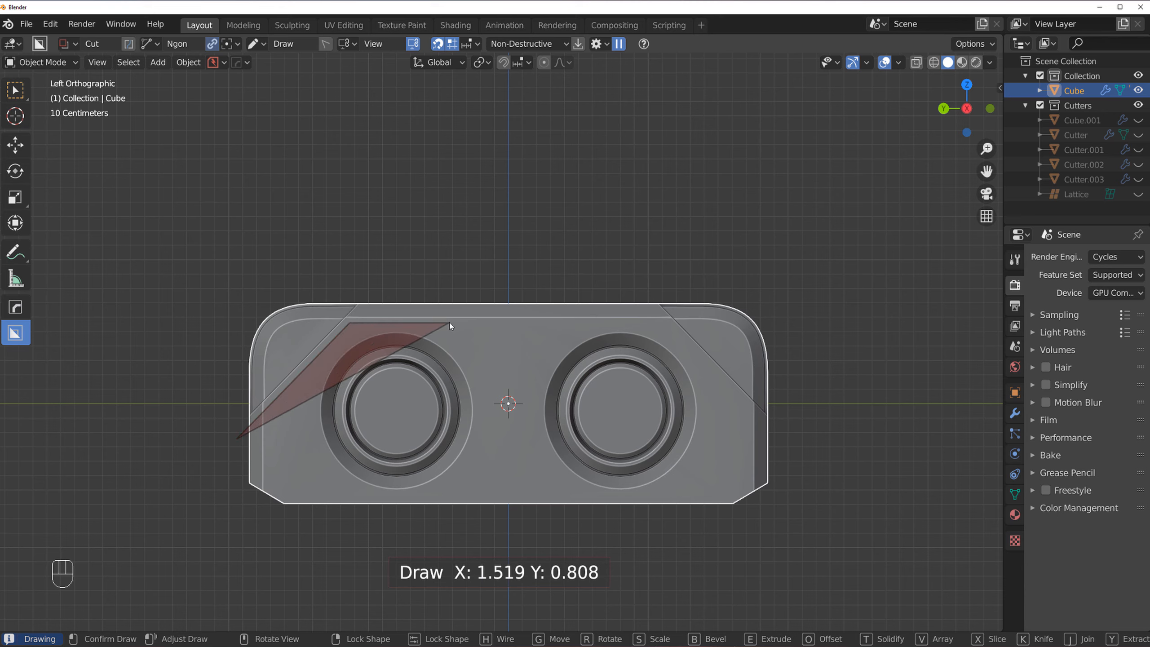
{"action": "left_click", "coordinate": [469, 358]}
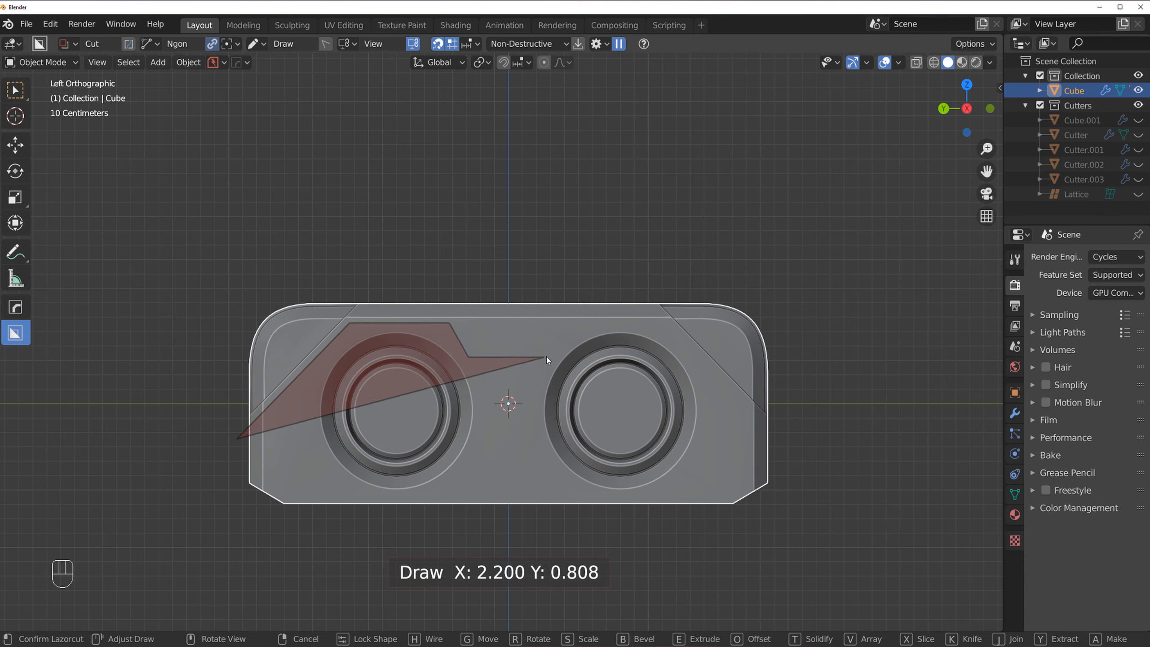
{"action": "right_click", "coordinate": [560, 335]}
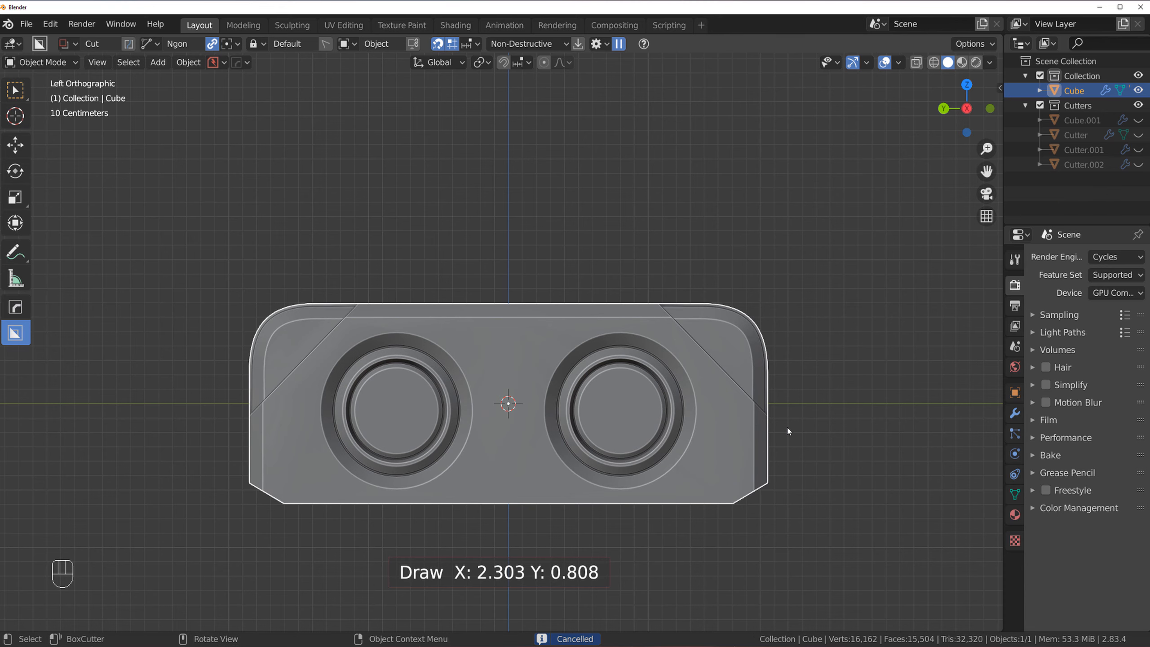
{"action": "mouse_move", "coordinate": [787, 427]}
{"action": "left_mouse_down"}
{"action": "mouse_move", "coordinate": [769, 405]}
{"action": "mouse_move", "coordinate": [720, 392]}
{"action": "left_mouse_up"}
{"action": "right_click", "coordinate": [769, 406]}
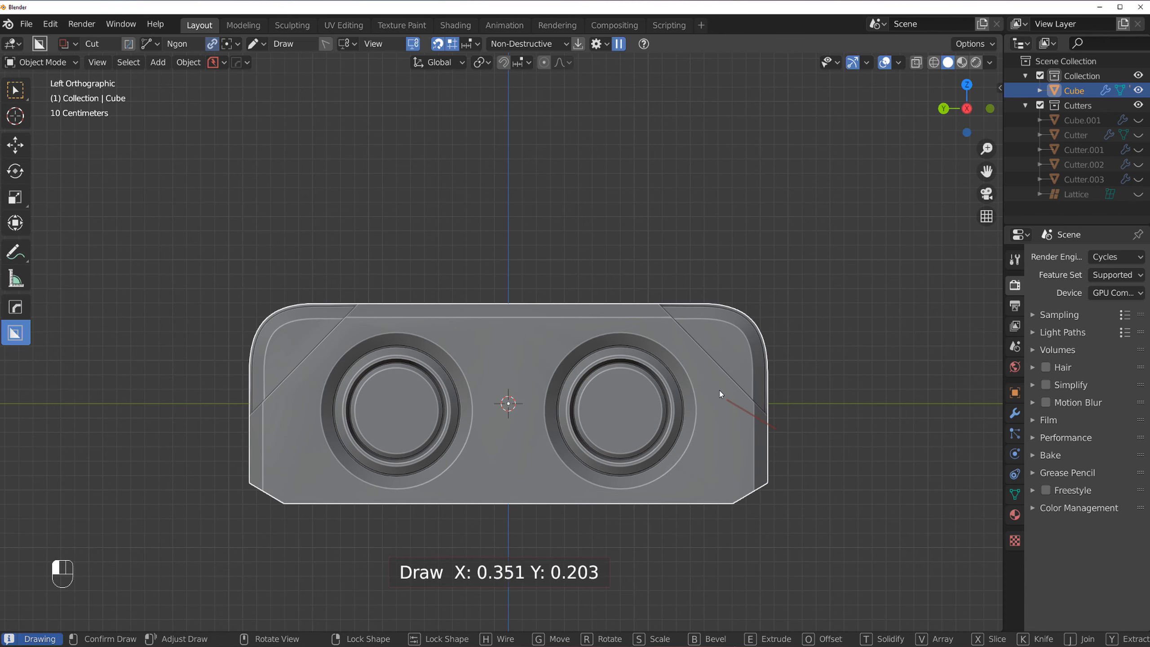
{"action": "right_click", "coordinate": [776, 428]}
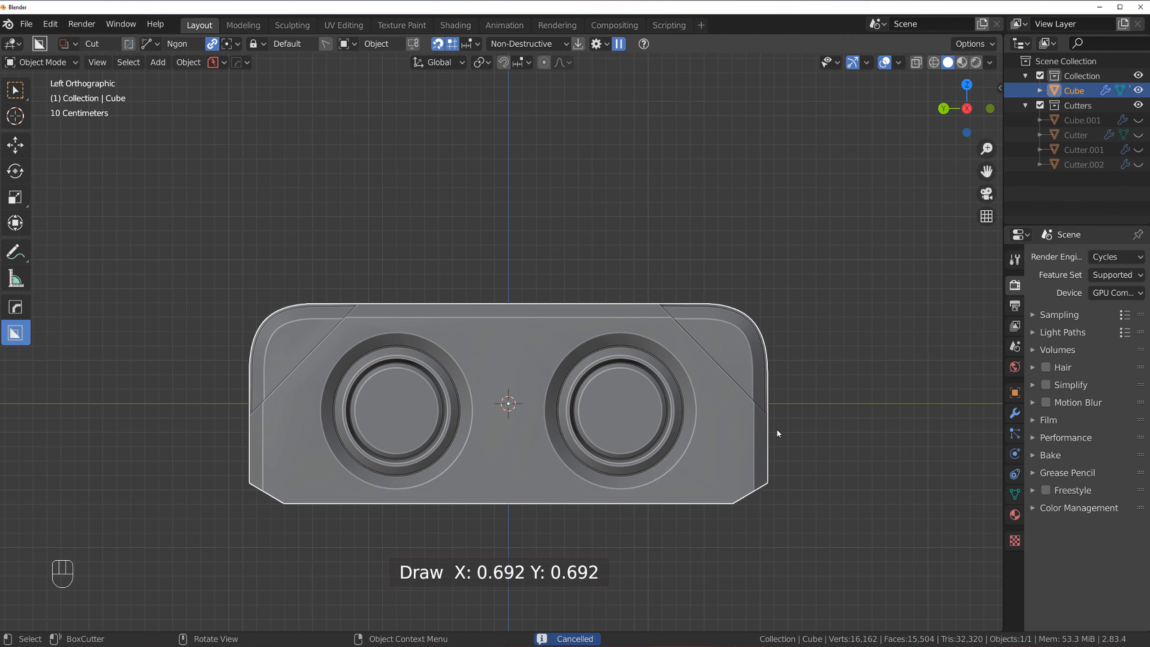
{"action": "left_click_drag", "start_coordinate": [776, 428], "coordinate": [734, 397]}
{"action": "right_click", "coordinate": [774, 434]}
{"action": "mouse_move", "coordinate": [685, 349]}
{"action": "left_mouse_down"}
{"action": "mouse_move", "coordinate": [774, 434]}
{"action": "mouse_move", "coordinate": [697, 364]}
{"action": "left_mouse_up"}
{"action": "right_click", "coordinate": [697, 365]}
- Draw an Ngon cutter outline diagonally up the block's corner, above both circular recesses with a notch between them, and around the top
{"action": "left_click_drag", "start_coordinate": [779, 443], "coordinate": [728, 390]}
{"action": "left_click_drag", "start_coordinate": [667, 327], "coordinate": [663, 326]}
{"action": "left_click", "coordinate": [565, 327]}
{"action": "left_click", "coordinate": [533, 359]}
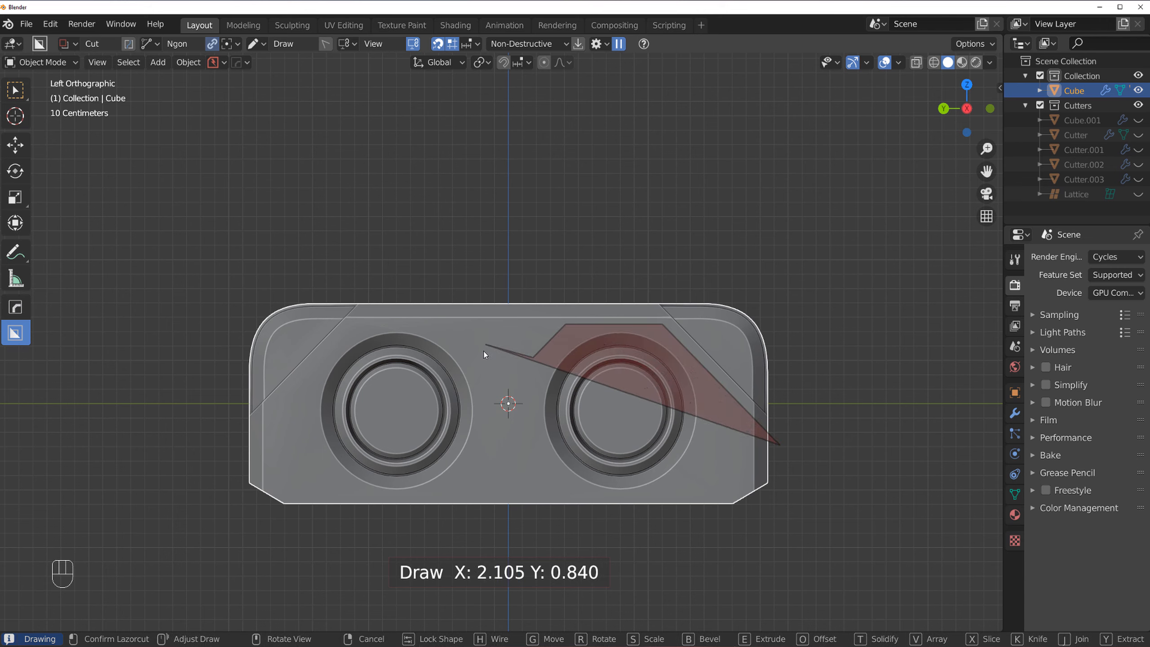
{"action": "left_click", "coordinate": [469, 359]}
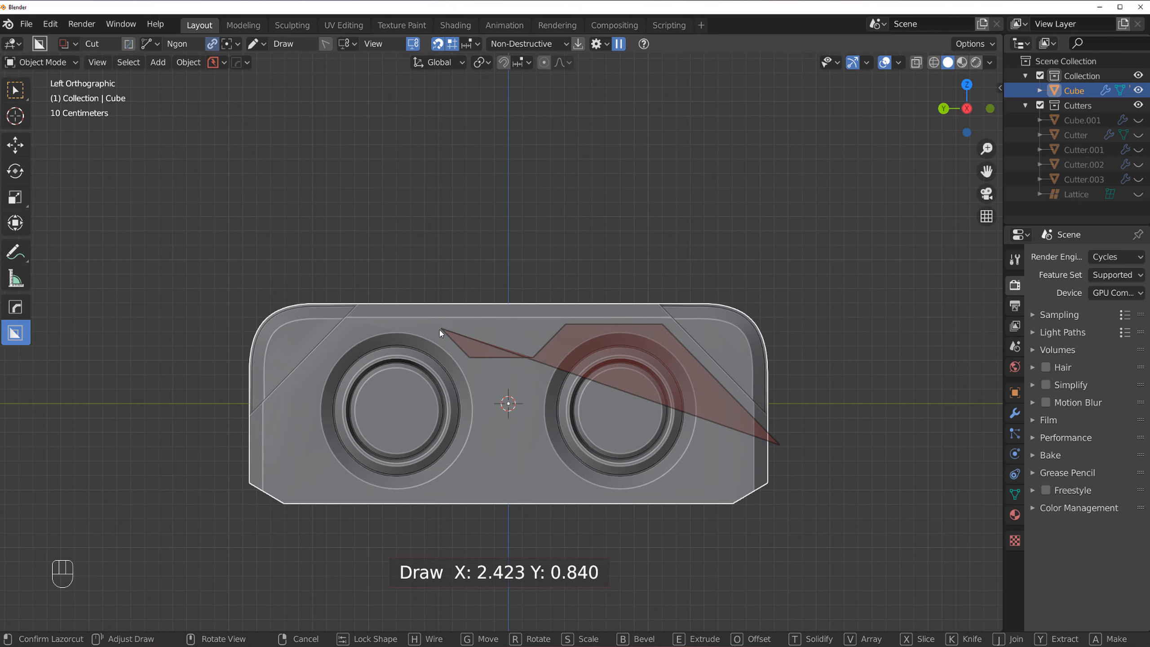
{"action": "left_click", "coordinate": [437, 325]}
{"action": "left_click", "coordinate": [363, 325]}
{"action": "left_click", "coordinate": [378, 246]}
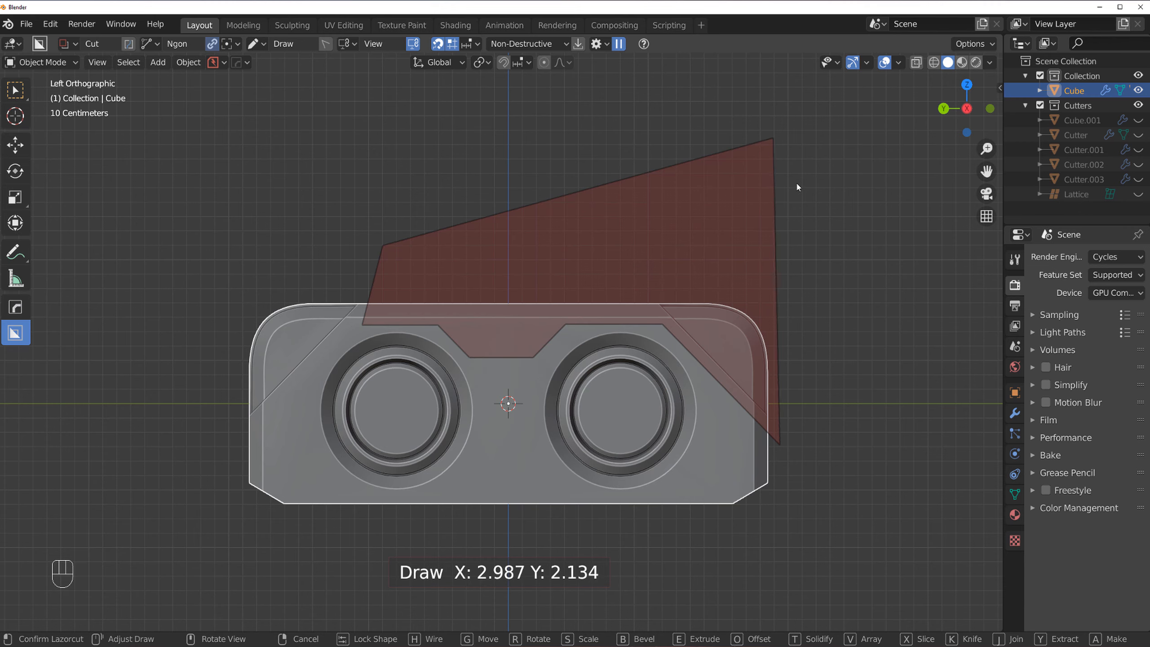
- Extrude the Ngon outline about 10 m through the whole block in Slice mode to split off the upper section
{"action": "key", "text": "Tab"}
{"action": "middle_click_drag", "start_coordinate": [773, 228], "coordinate": [765, 231]}
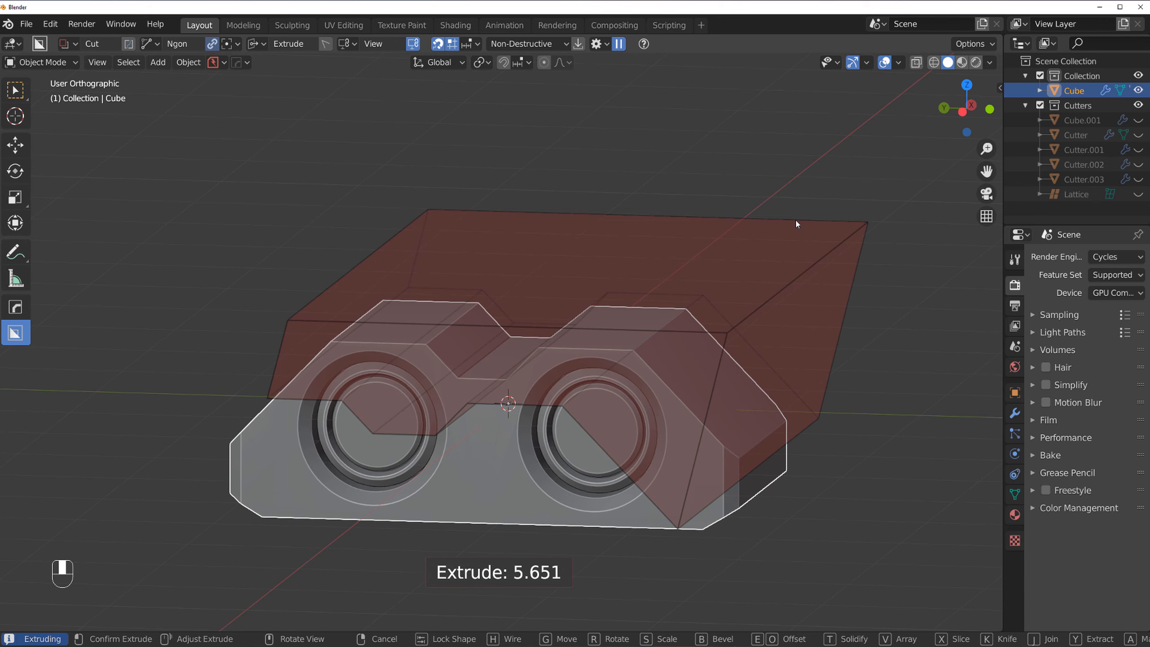
{"action": "key", "text": "x"}
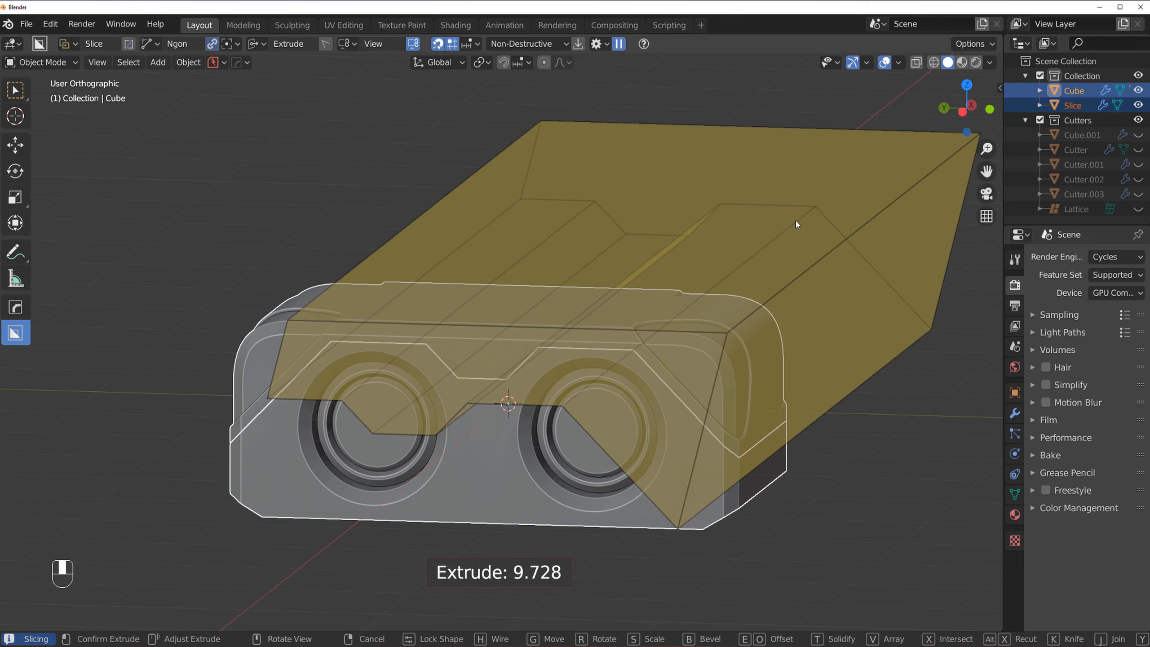
{"action": "left_click", "coordinate": [796, 221]}
{"action": "key", "text": "KP_1"}
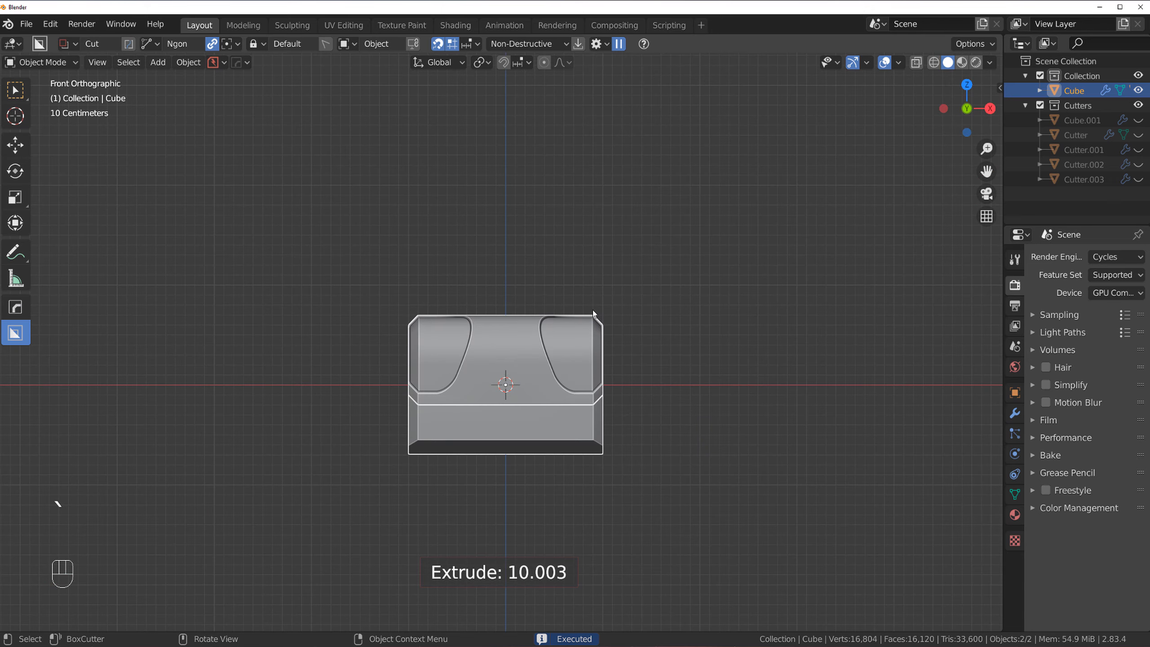
- Sharpen the sliced upper section with HardOps after viewing the block's circular recess side in perspective
{"action": "key", "text": "grave"}
{"action": "key", "text": "grave"}
{"action": "key", "text": "grave"}
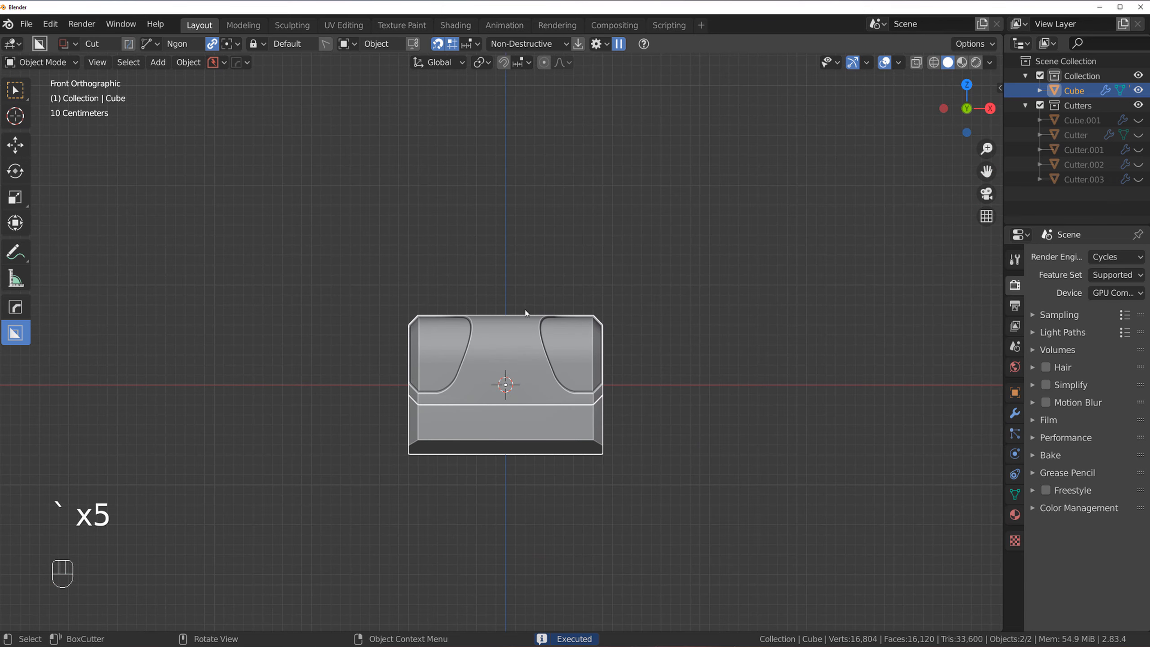
{"action": "middle_click_drag", "start_coordinate": [573, 323], "coordinate": [574, 265]}
{"action": "left_click", "coordinate": [659, 288]}
{"action": "key", "text": "KP_5"}
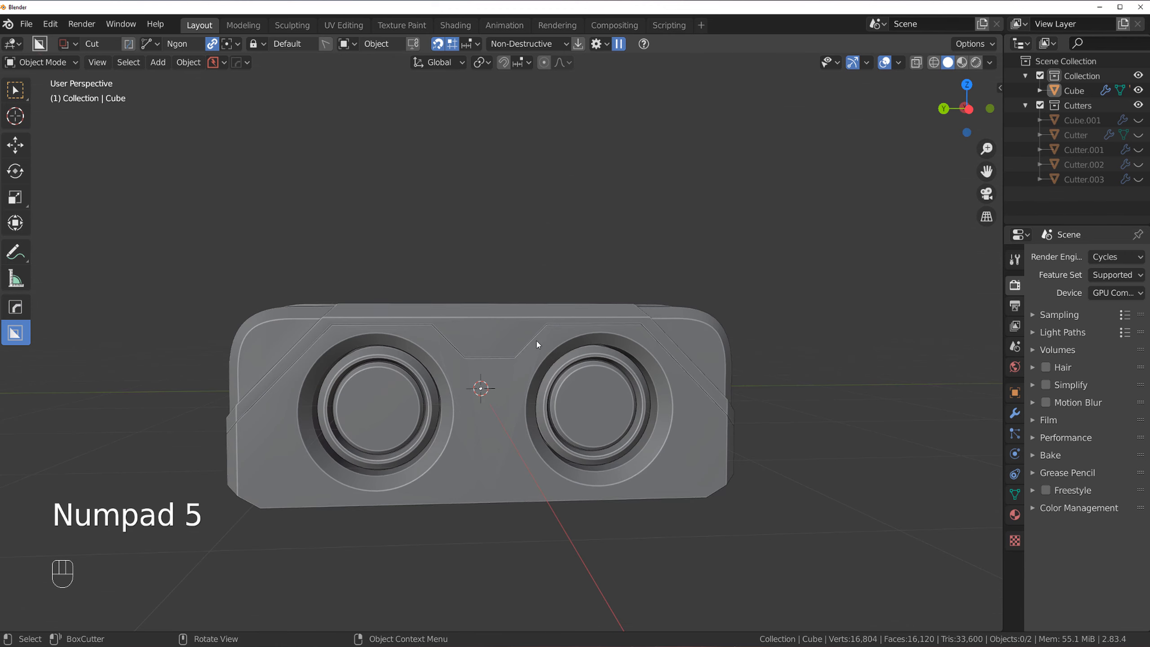
{"action": "scroll", "coordinate": [466, 334], "scroll_direction": "up", "scroll_amount": 2}
{"action": "left_click", "coordinate": [466, 331]}
{"action": "key", "text": "q"}
{"action": "left_click", "coordinate": [466, 331]}
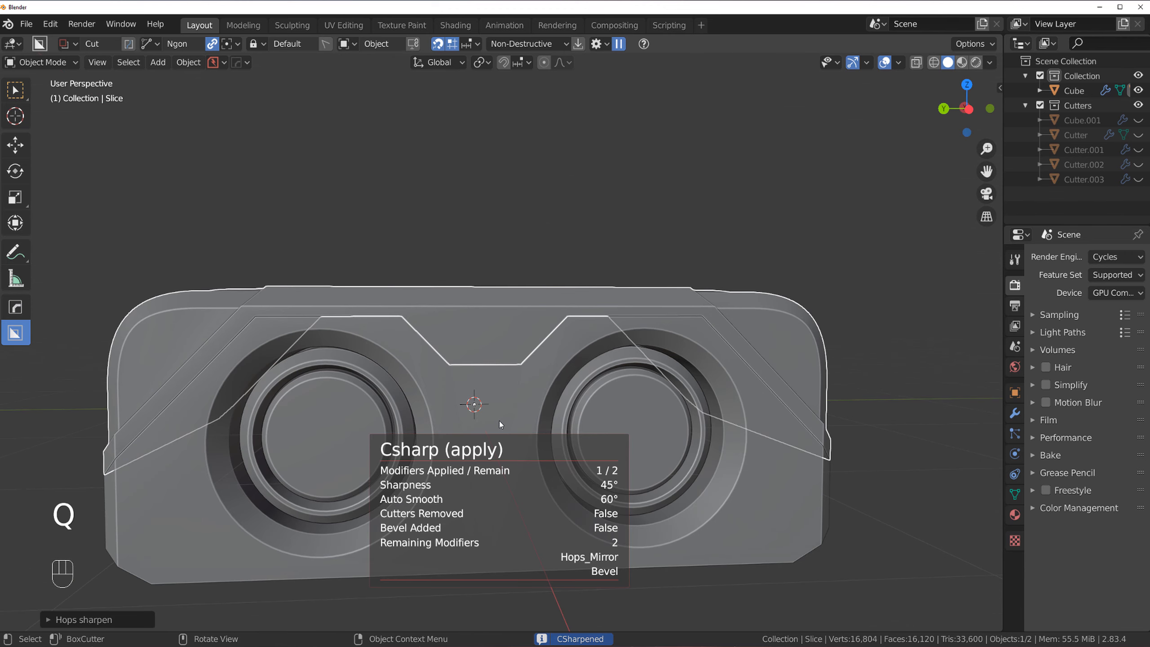
{"action": "key", "text": "q"}
{"action": "left_click", "coordinate": [499, 421]}
- Add a Weighted Normal modifier to both the upper section and the lower block with HardOps Sharpen
{"action": "scroll", "coordinate": [500, 421], "scroll_direction": "down", "scroll_amount": 3}
{"action": "key", "text": "q"}
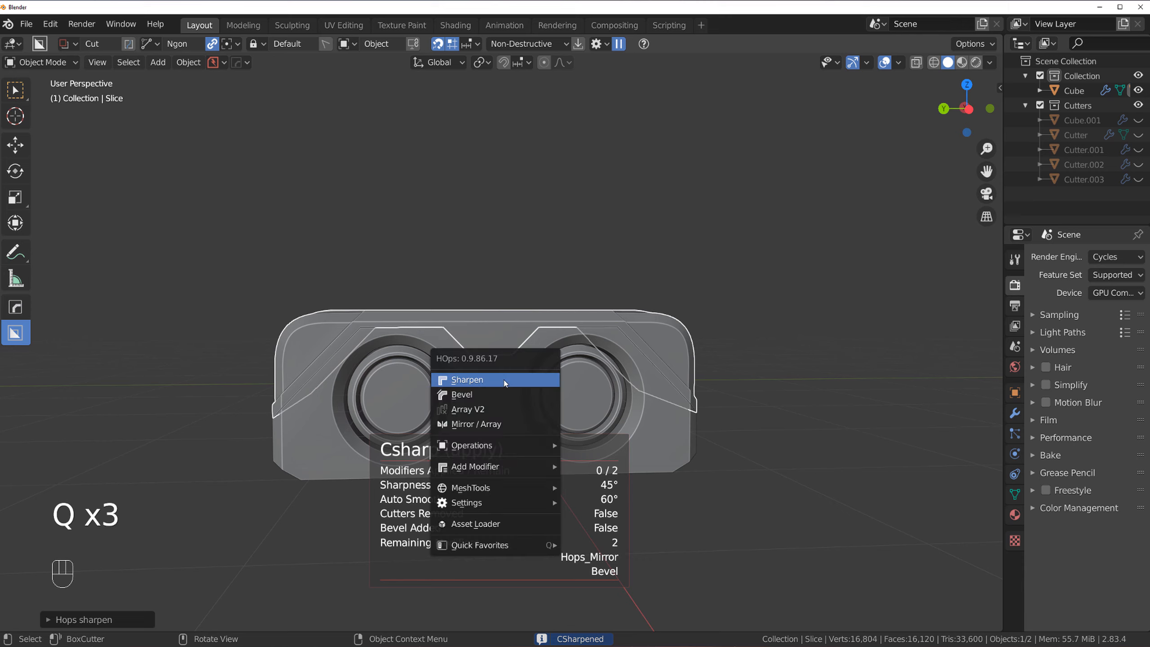
{"action": "left_click", "coordinate": [505, 383], "text": "alt"}
{"action": "key", "text": "q"}
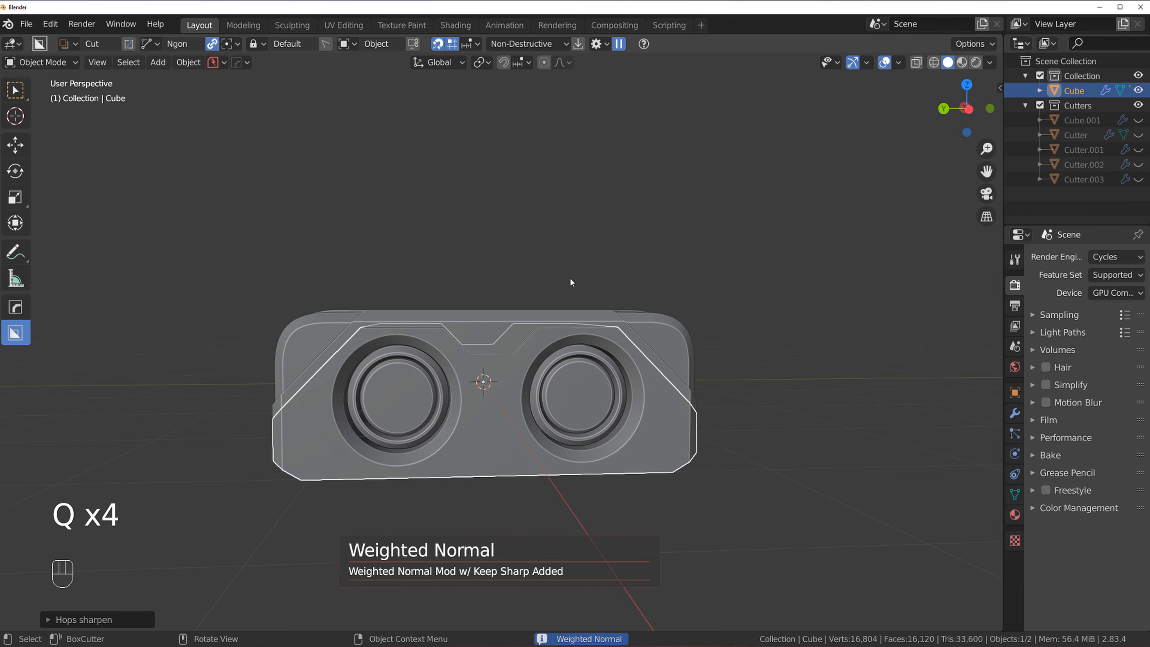
{"action": "left_click", "coordinate": [572, 252]}
- Bevel the upper section's bottom edge at the notch between the circular recesses, about 0.04 m wide
{"action": "scroll", "coordinate": [571, 253], "scroll_direction": "up", "scroll_amount": 6}
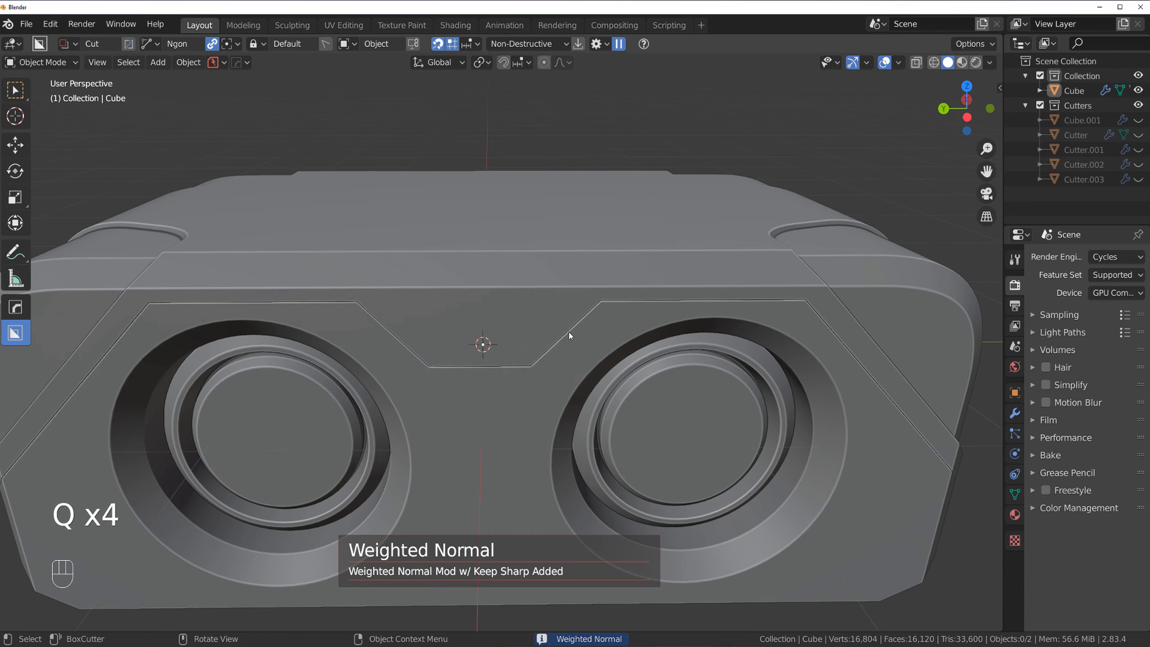
{"action": "left_click", "coordinate": [569, 333]}
{"action": "key", "text": "Tab"}
{"action": "left_click", "coordinate": [493, 401]}
{"action": "middle_click_drag", "start_coordinate": [493, 400], "coordinate": [613, 345]}
{"action": "left_click", "coordinate": [614, 345]}
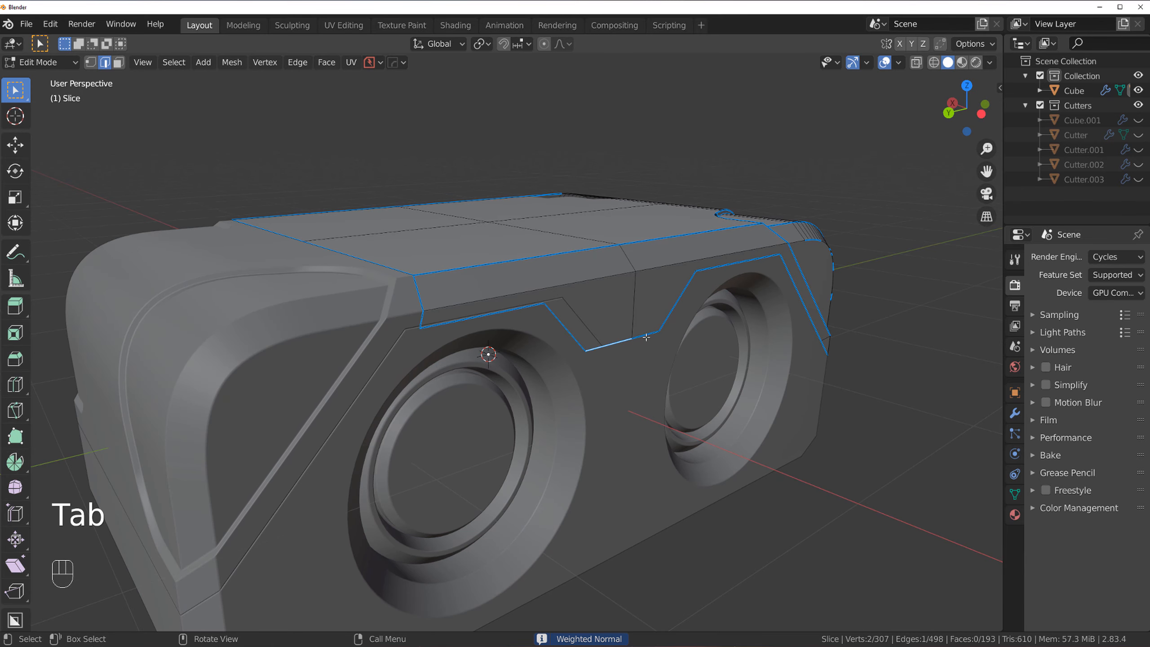
{"action": "key", "text": "ctrl+b"}
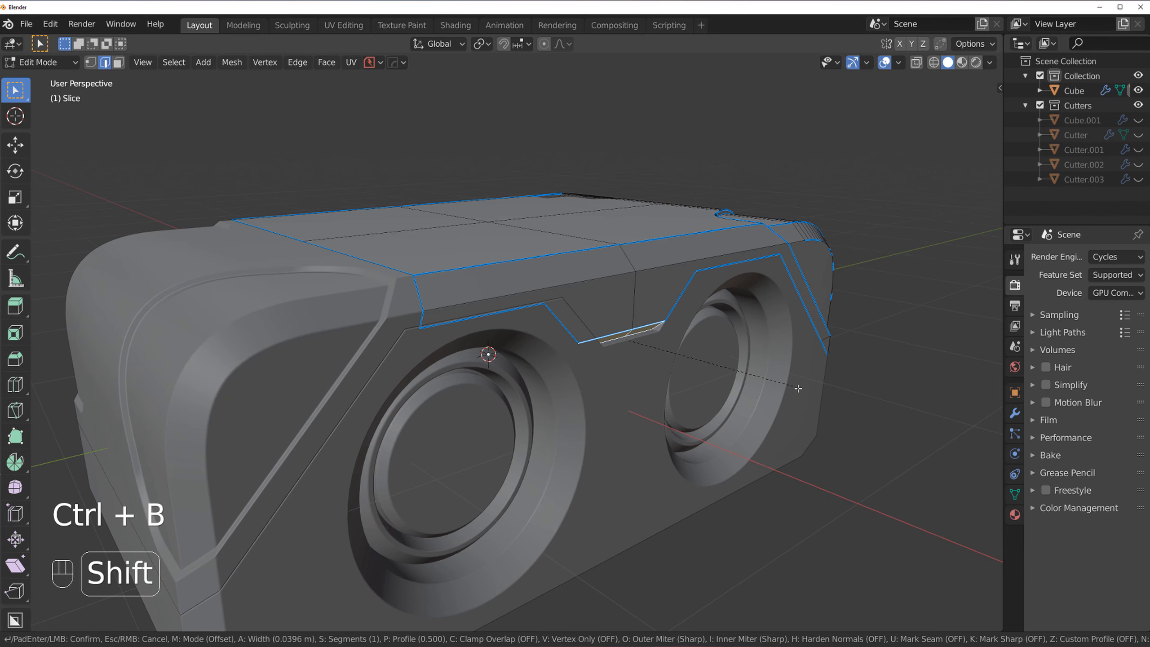
{"action": "left_click", "coordinate": [770, 388], "text": "shift"}
{"action": "key", "text": "Tab"}
- Examine the bevelled notch and the seam between the two sections from the back, front and left sides
{"action": "scroll", "coordinate": [618, 198], "scroll_direction": "down", "scroll_amount": 4}
{"action": "middle_click_drag", "start_coordinate": [619, 198], "coordinate": [618, 268]}
{"action": "scroll", "coordinate": [670, 180], "scroll_direction": "up", "scroll_amount": 3}
{"action": "scroll", "coordinate": [670, 179], "scroll_direction": "down", "scroll_amount": 4}
{"action": "key", "text": "grave"}
{"action": "left_click", "coordinate": [655, 265]}
{"action": "key", "text": "grave"}
{"action": "scroll", "coordinate": [683, 271], "scroll_direction": "up", "scroll_amount": 4}
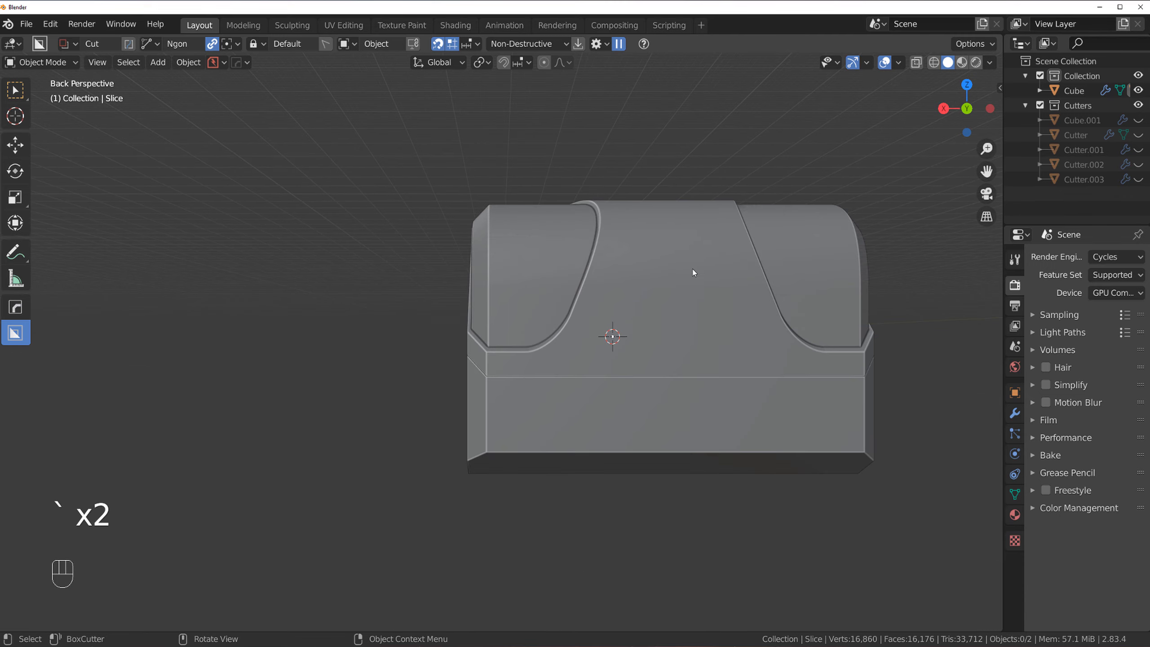
{"action": "key", "text": "grave"}
{"action": "left_click", "coordinate": [581, 223]}
{"action": "scroll", "coordinate": [529, 320], "scroll_direction": "up", "scroll_amount": 6}
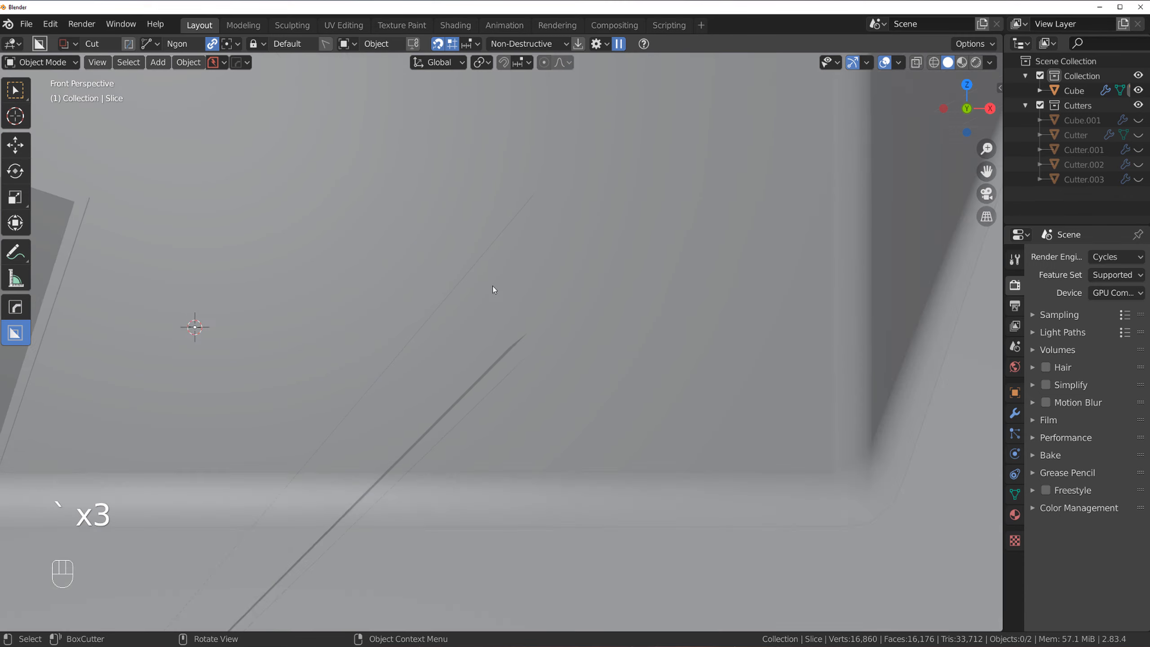
{"action": "scroll", "coordinate": [494, 289], "scroll_direction": "down", "scroll_amount": 6}
{"action": "middle_click_drag", "start_coordinate": [505, 297], "coordinate": [432, 323]}
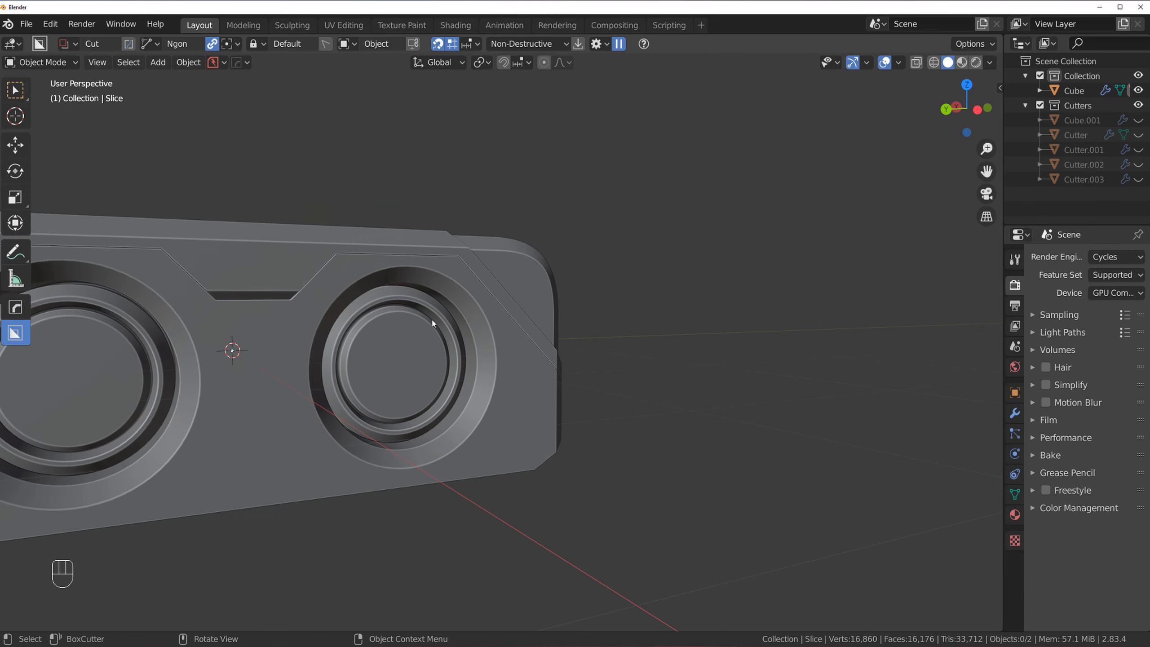
{"action": "key", "text": "grave"}
{"action": "left_click", "coordinate": [485, 305]}
{"action": "key", "text": "grave"}
{"action": "left_click", "coordinate": [509, 308]}
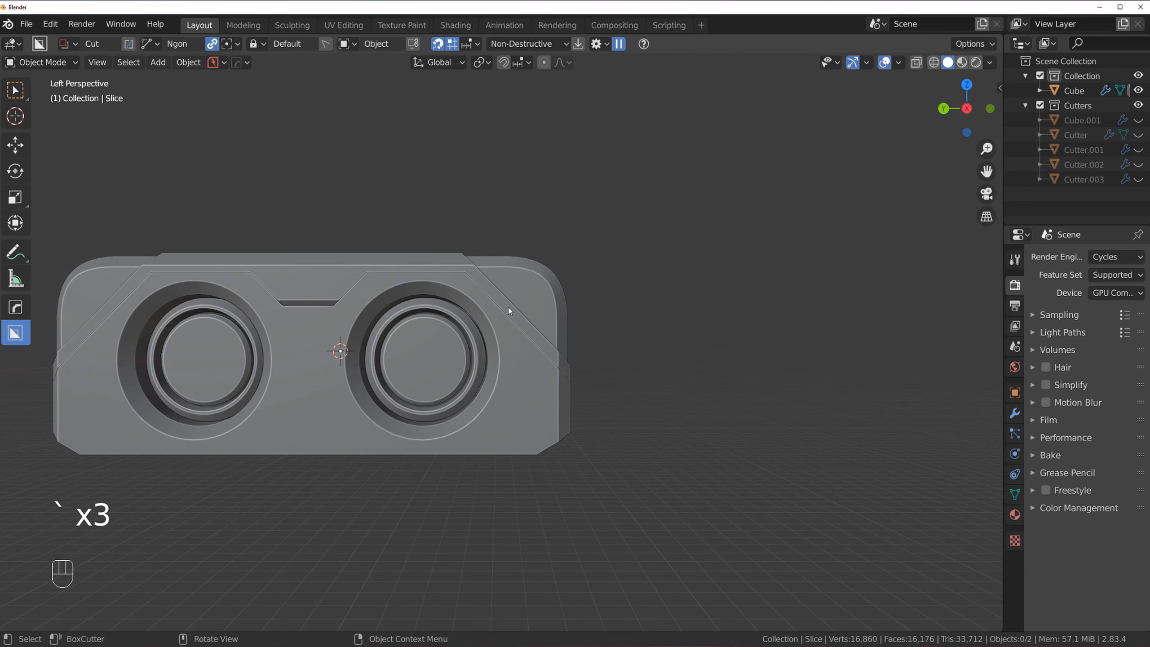
{"action": "key", "text": "KP_5"}
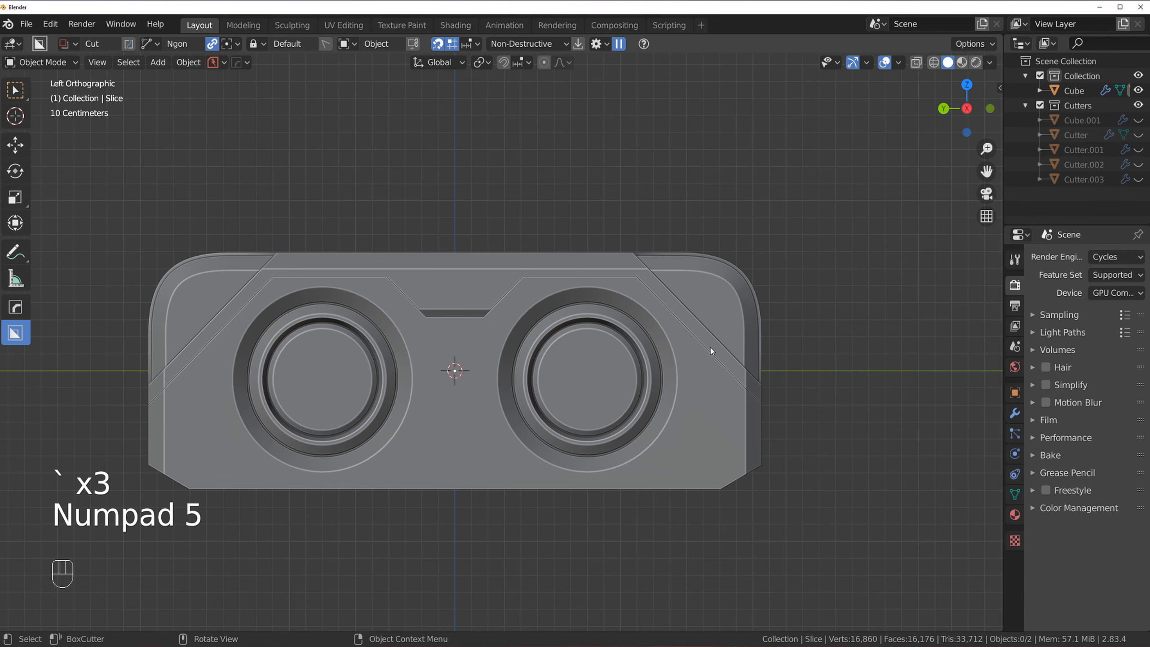
- Isolate the lower block in local view and apply its modifiers with HardOps Smart Apply
{"action": "left_click", "coordinate": [683, 309]}
{"action": "middle_click_drag", "start_coordinate": [683, 309], "coordinate": [655, 349]}
{"action": "key", "text": "KP_Divide"}
{"action": "key", "text": "Tab"}
{"action": "key", "text": "Tab"}
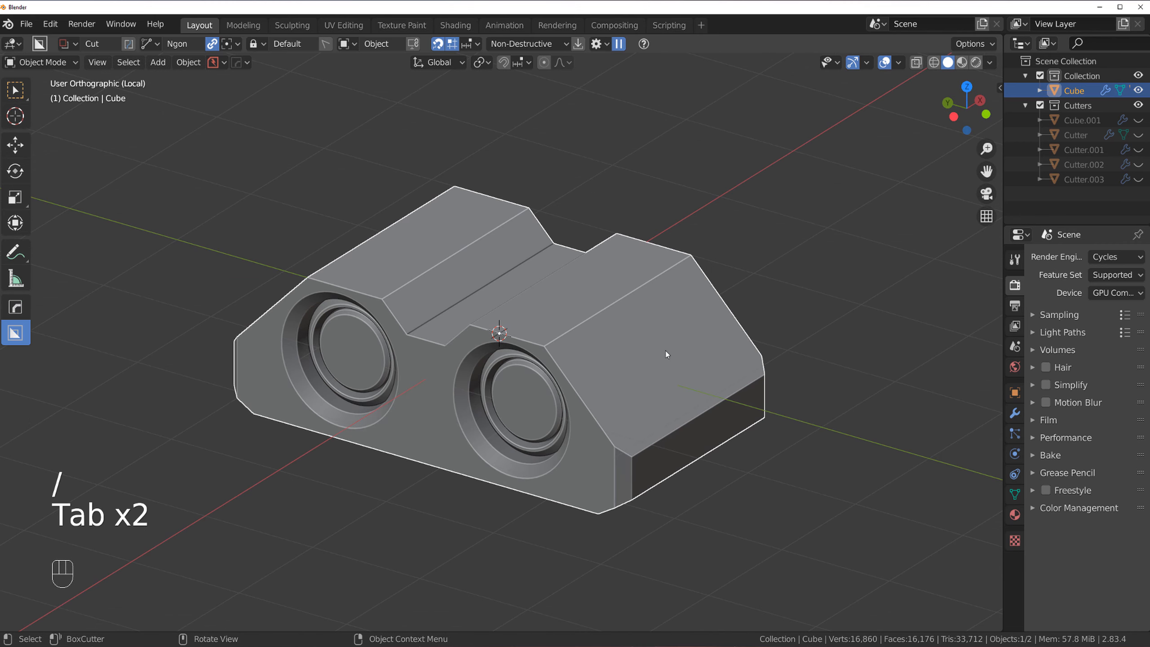
{"action": "key", "text": "q"}
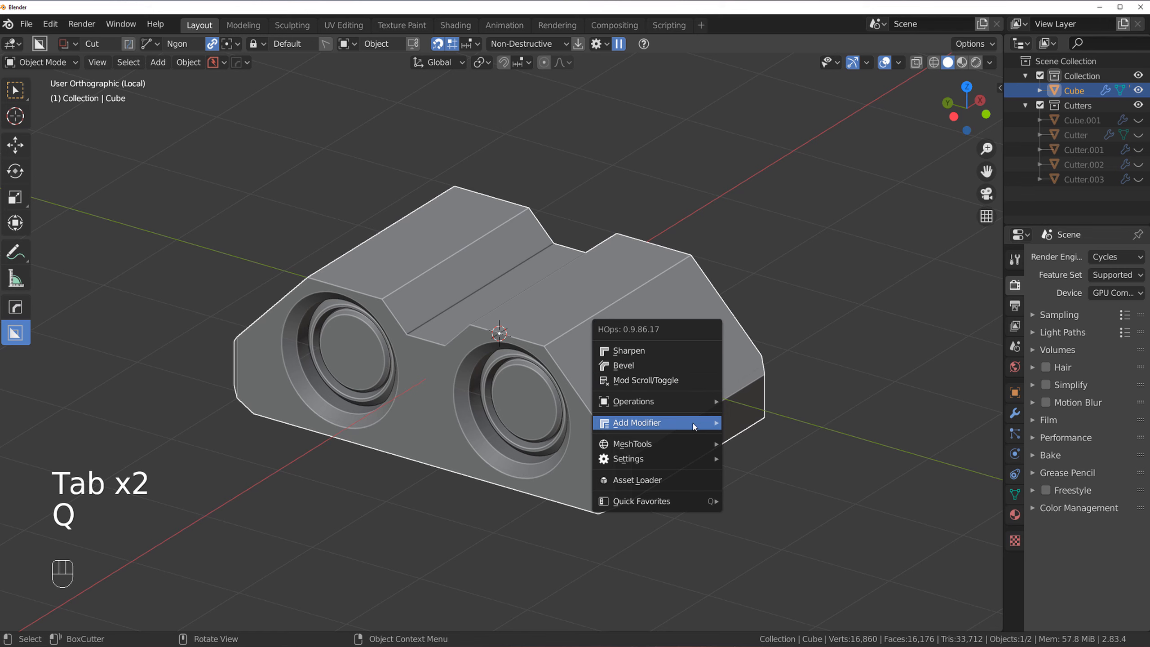
{"action": "mouse_move", "coordinate": [677, 409]}
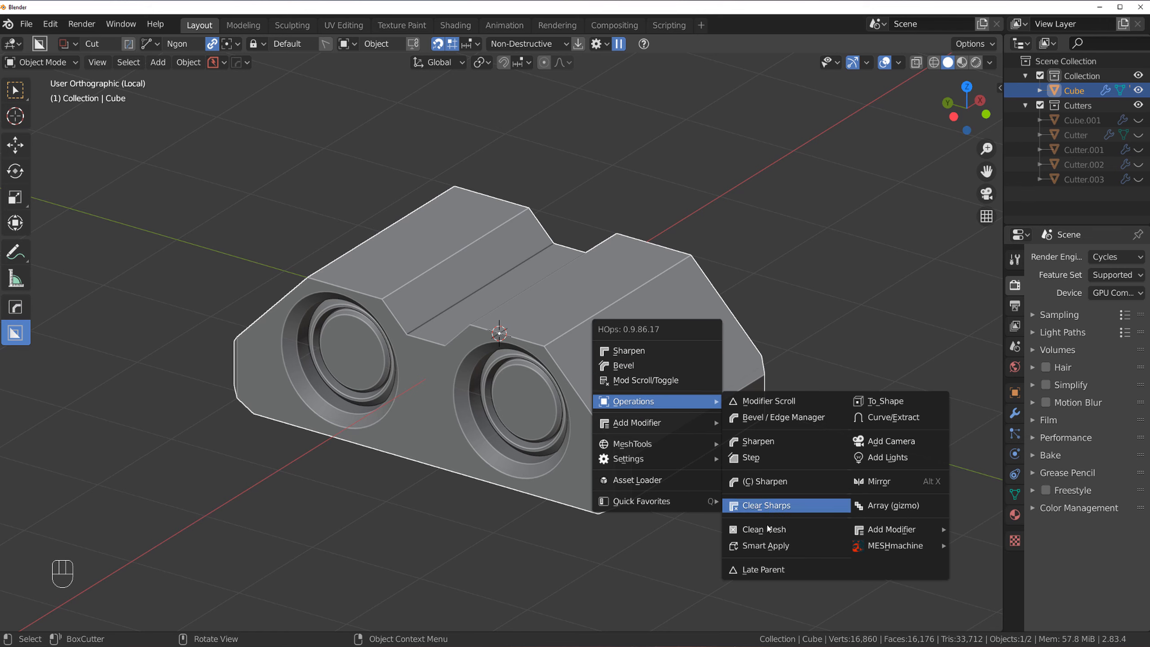
{"action": "left_click", "coordinate": [784, 555]}
- Bevel the lower block's perimeter edges along both notched side outlines and across the ends with one segment
{"action": "key", "text": "Tab"}
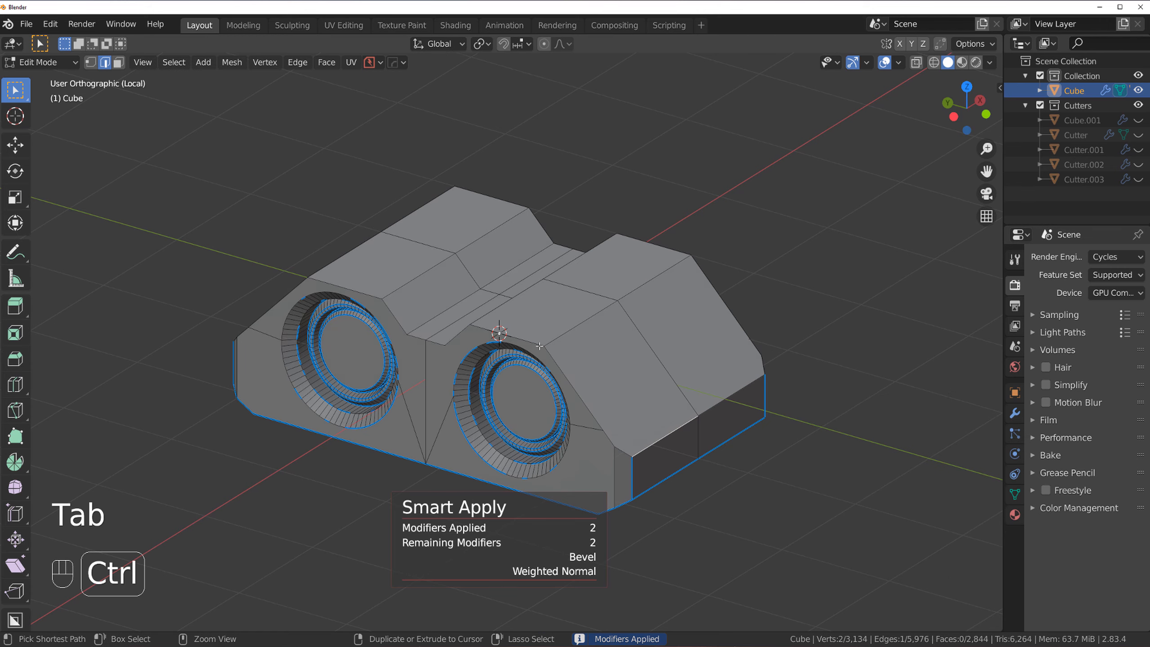
{"action": "left_click", "coordinate": [539, 346], "text": "ctrl"}
{"action": "left_click", "coordinate": [369, 292], "text": "ctrl"}
{"action": "middle_click_drag", "start_coordinate": [369, 292], "coordinate": [199, 353]}
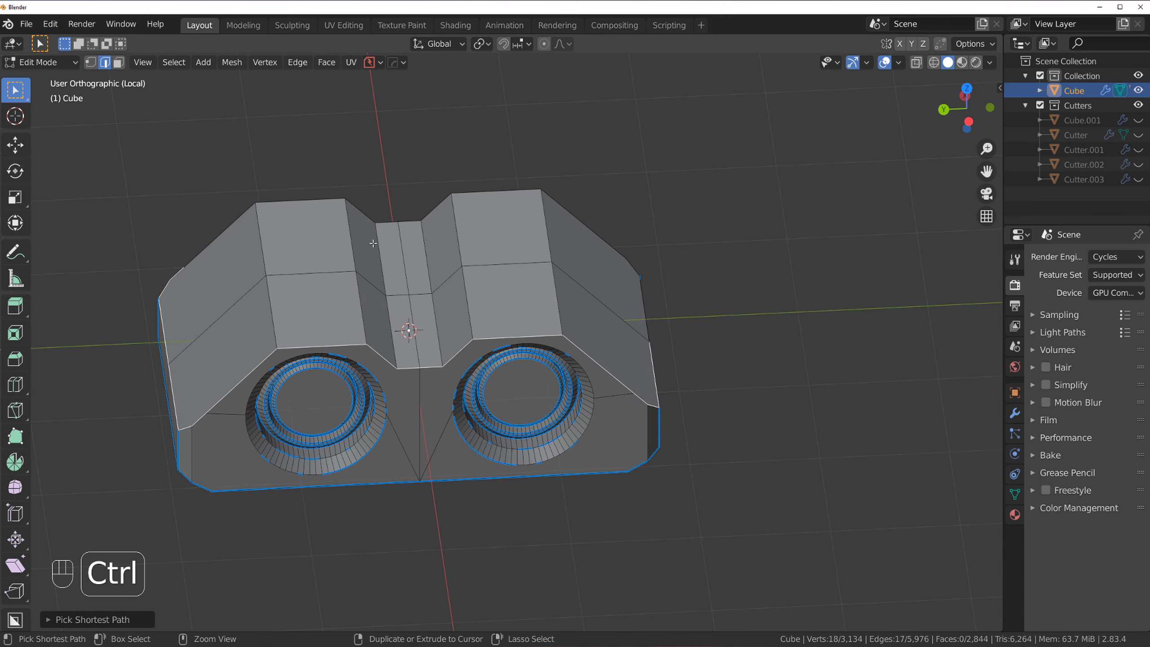
{"action": "left_click", "coordinate": [557, 206], "text": "ctrl"}
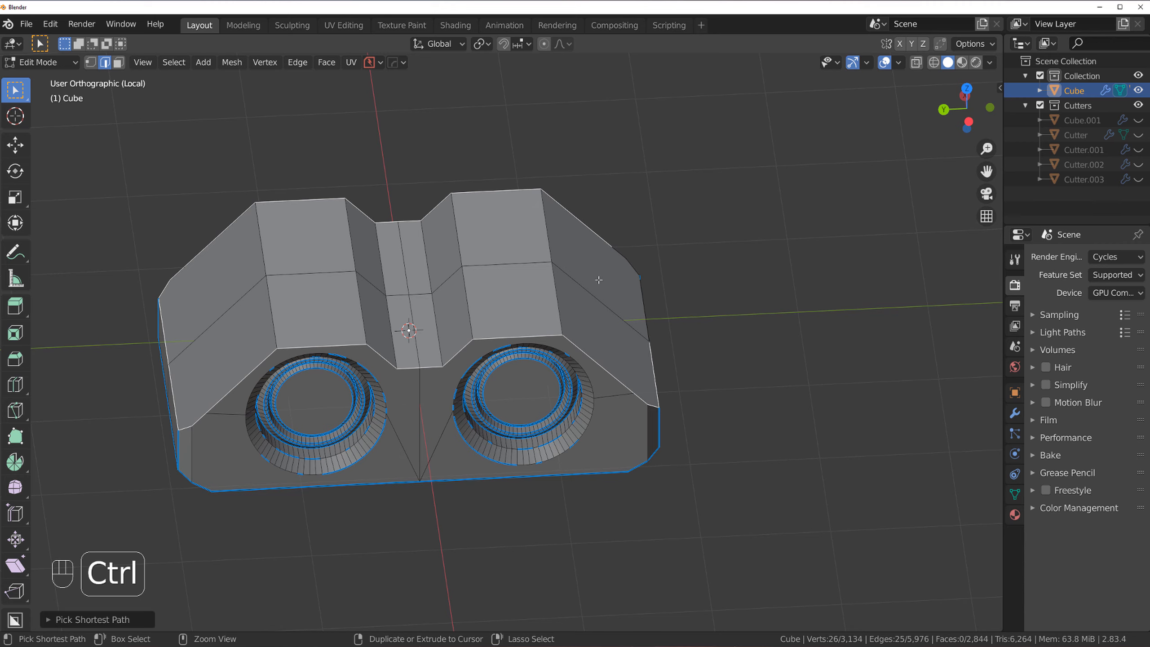
{"action": "middle_click_drag", "start_coordinate": [641, 329], "coordinate": [595, 294]}
{"action": "key", "text": "KP_5"}
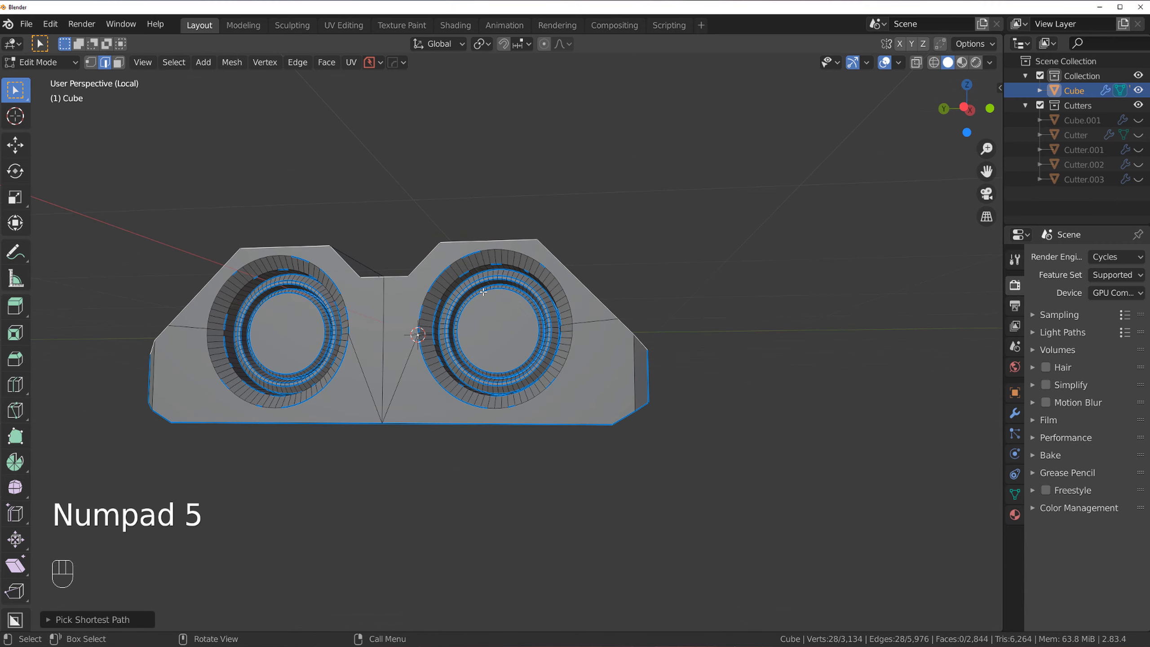
{"action": "scroll", "coordinate": [477, 287], "scroll_direction": "up", "scroll_amount": 3}
{"action": "key", "text": "ctrl+b"}
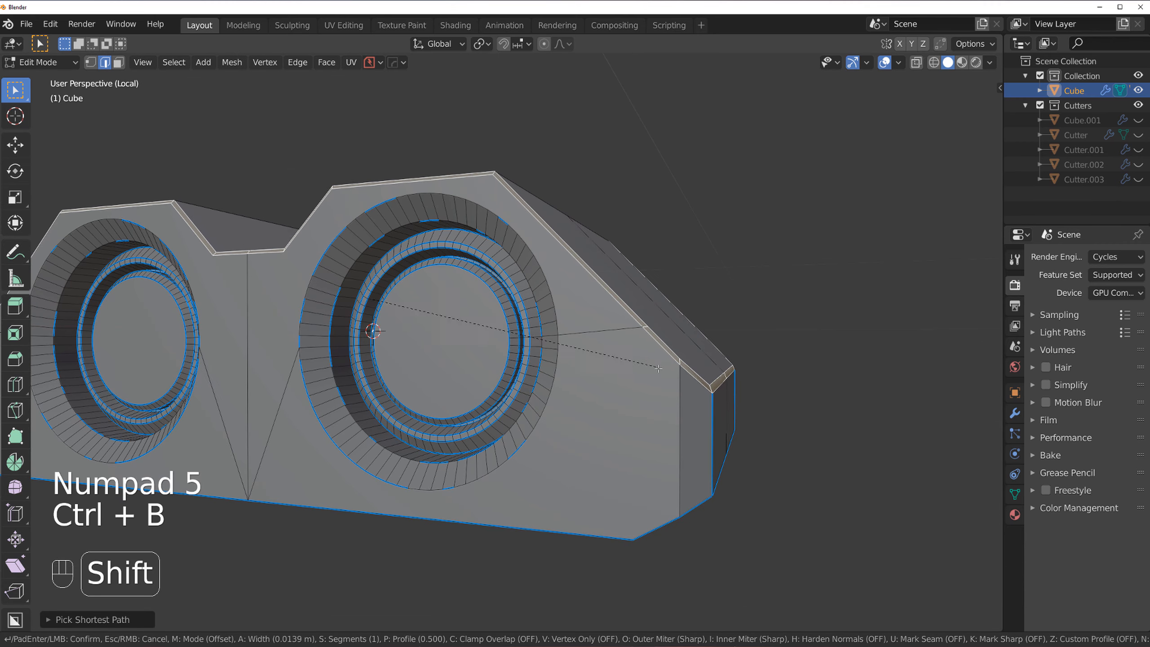
{"action": "left_click", "coordinate": [607, 361]}
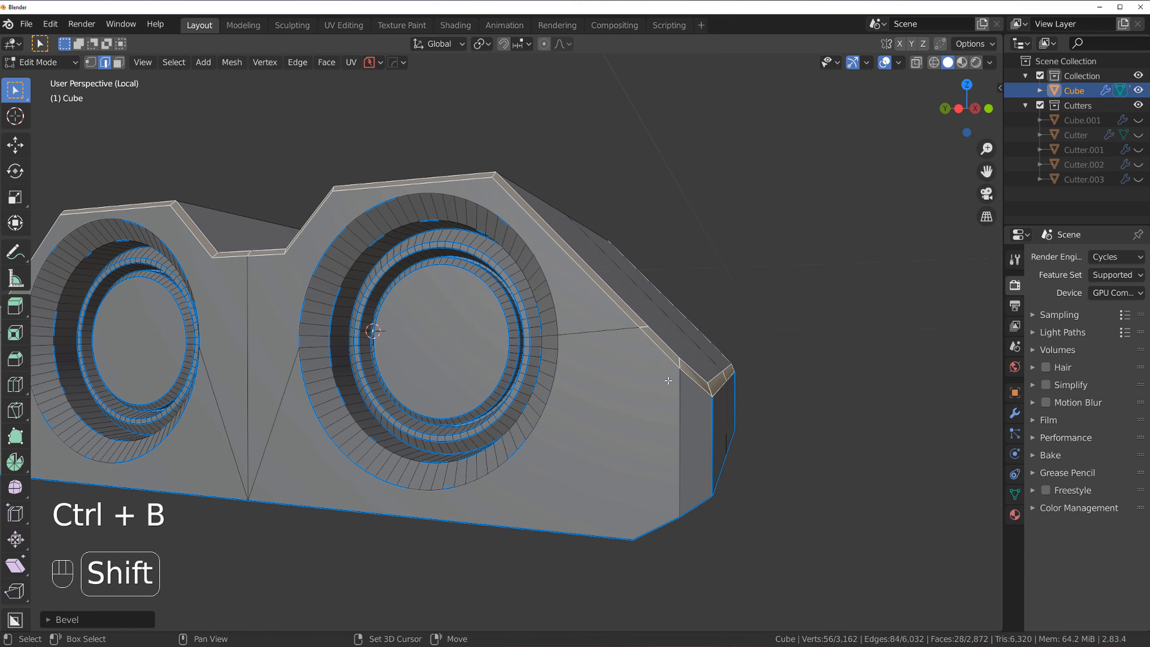
{"action": "middle_click_drag", "start_coordinate": [607, 362], "coordinate": [589, 385]}
- Mark the bevelled perimeter edges with HardOps Mark and leave the lower block's isolated view
{"action": "key", "text": "Tab"}
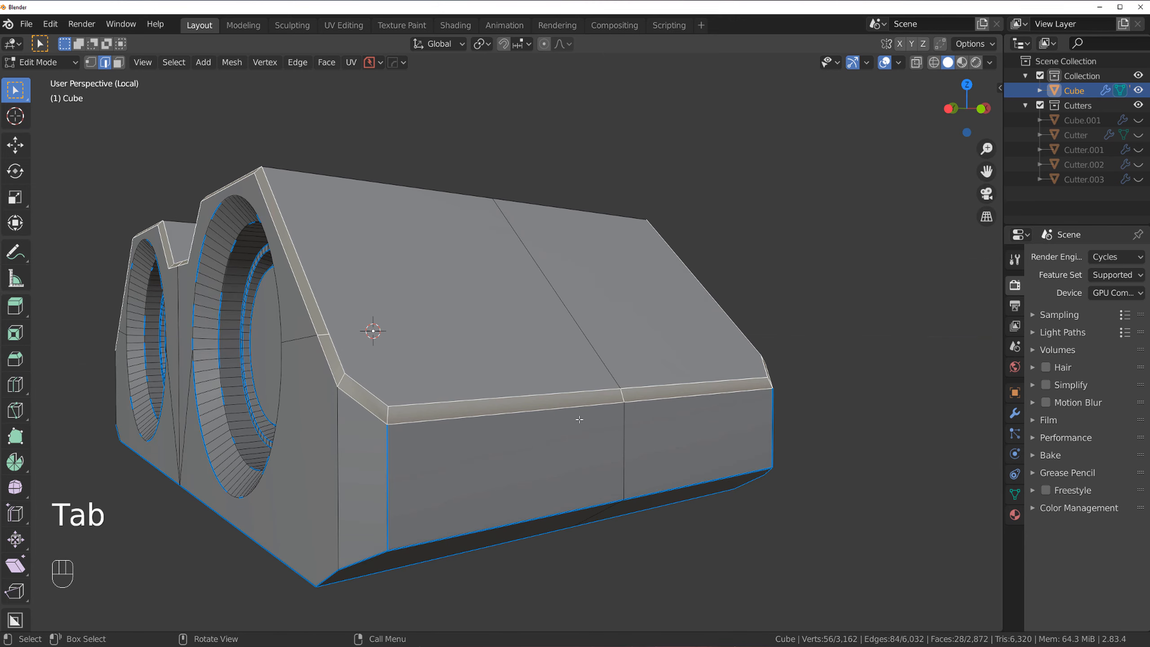
{"action": "key", "text": "shift+grave"}
{"action": "key", "text": "shift+q"}
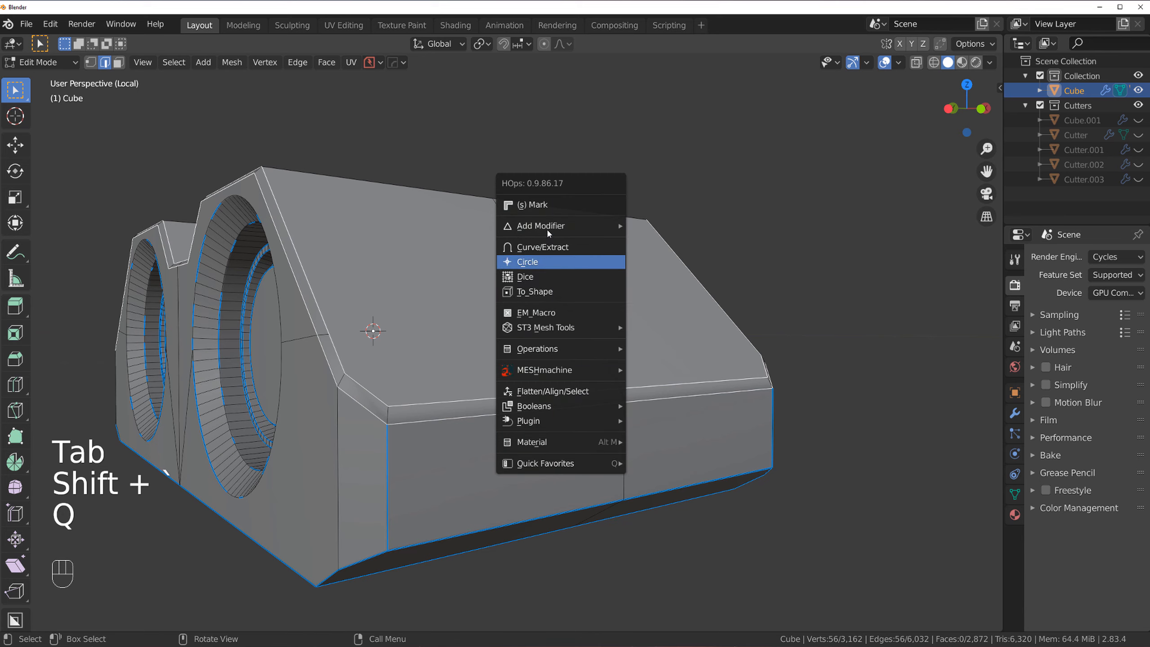
{"action": "left_click", "coordinate": [543, 205]}
{"action": "key", "text": "Tab"}
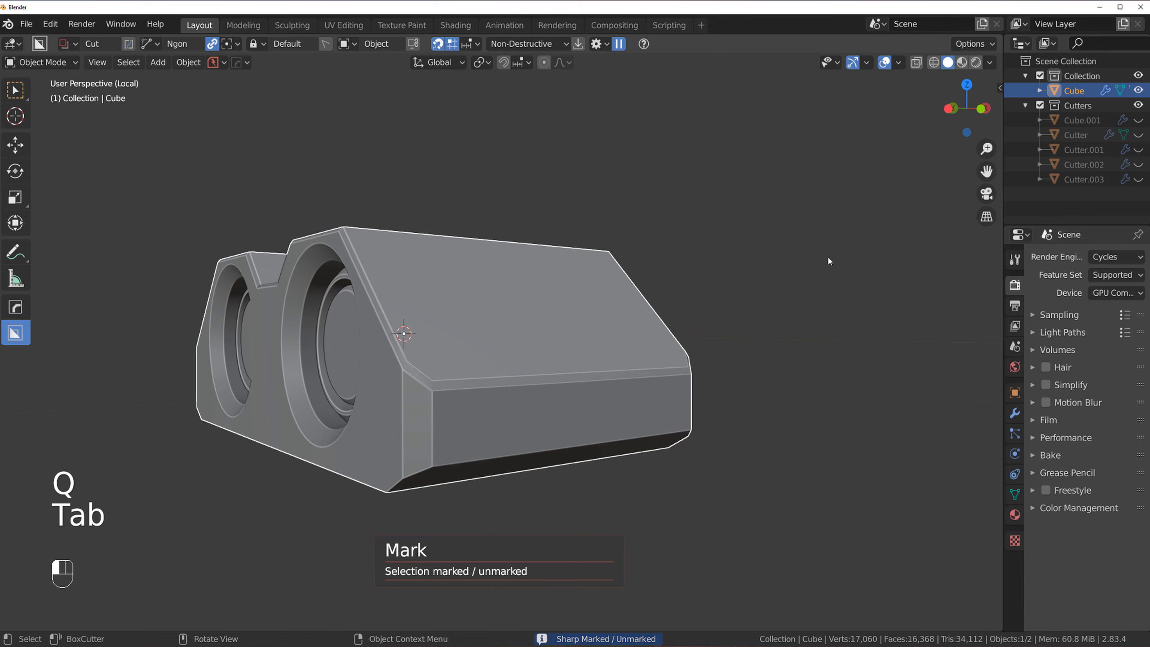
{"action": "key", "text": "slash"}
- Cut an Ngon notch into the upper section's lower edge along the seam in the front orthographic view
{"action": "middle_click_drag", "start_coordinate": [580, 331], "coordinate": [420, 237]}
{"action": "scroll", "coordinate": [606, 327], "scroll_direction": "up", "scroll_amount": 2}
{"action": "key", "text": "grave"}
{"action": "key", "text": "grave"}
{"action": "scroll", "coordinate": [589, 320], "scroll_direction": "up", "scroll_amount": 2}
{"action": "scroll", "coordinate": [419, 238], "scroll_direction": "up", "scroll_amount": 2}
{"action": "scroll", "coordinate": [400, 332], "scroll_direction": "up", "scroll_amount": 2}
{"action": "left_click", "coordinate": [377, 318]}
{"action": "middle_click_drag", "start_coordinate": [377, 318], "coordinate": [414, 336], "text": "shift"}
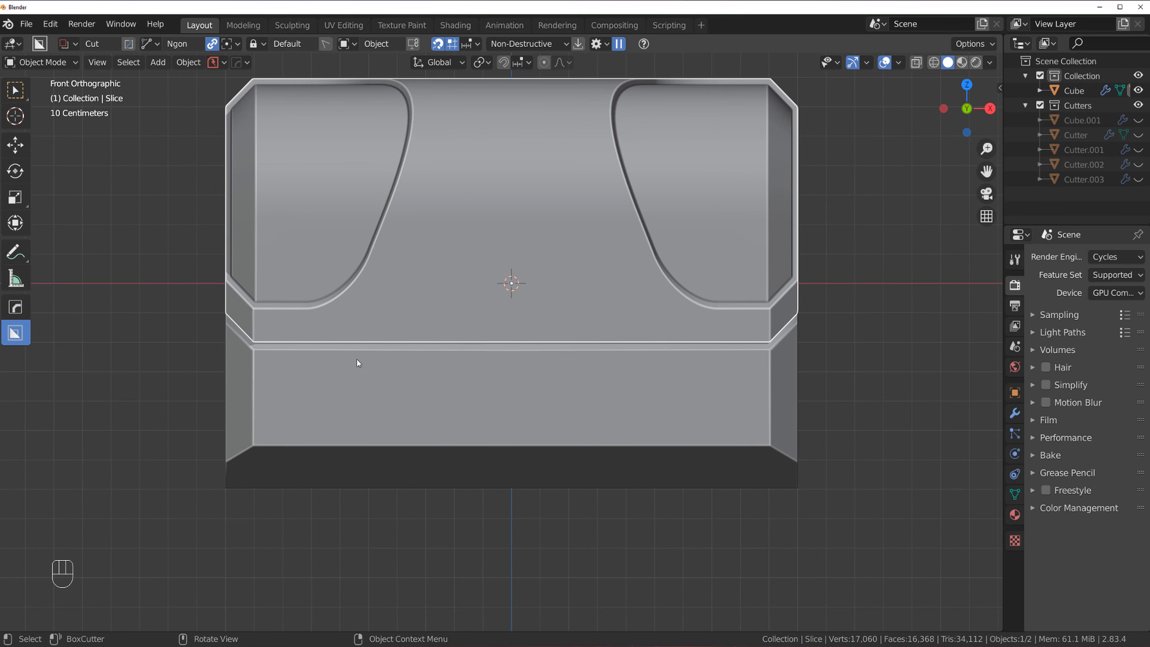
{"action": "mouse_move", "coordinate": [322, 361]}
{"action": "left_mouse_down"}
{"action": "mouse_move", "coordinate": [342, 338]}
{"action": "mouse_move", "coordinate": [493, 335]}
{"action": "left_mouse_up"}
{"action": "scroll", "coordinate": [497, 385], "scroll_direction": "down", "scroll_amount": 3}
- Draw a four-point Ngon cutter over the upper section's long edge in top view and extrude it about 3.3 m
{"action": "middle_click_drag", "start_coordinate": [497, 384], "coordinate": [526, 305]}
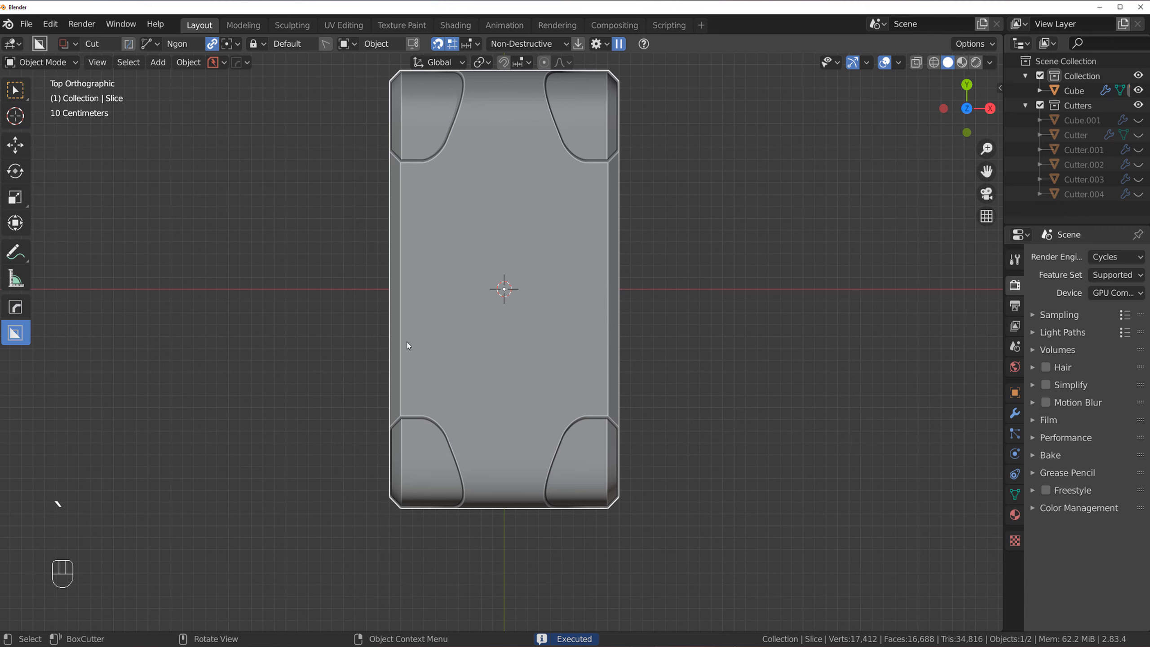
{"action": "left_click_drag", "start_coordinate": [376, 270], "coordinate": [413, 307]}
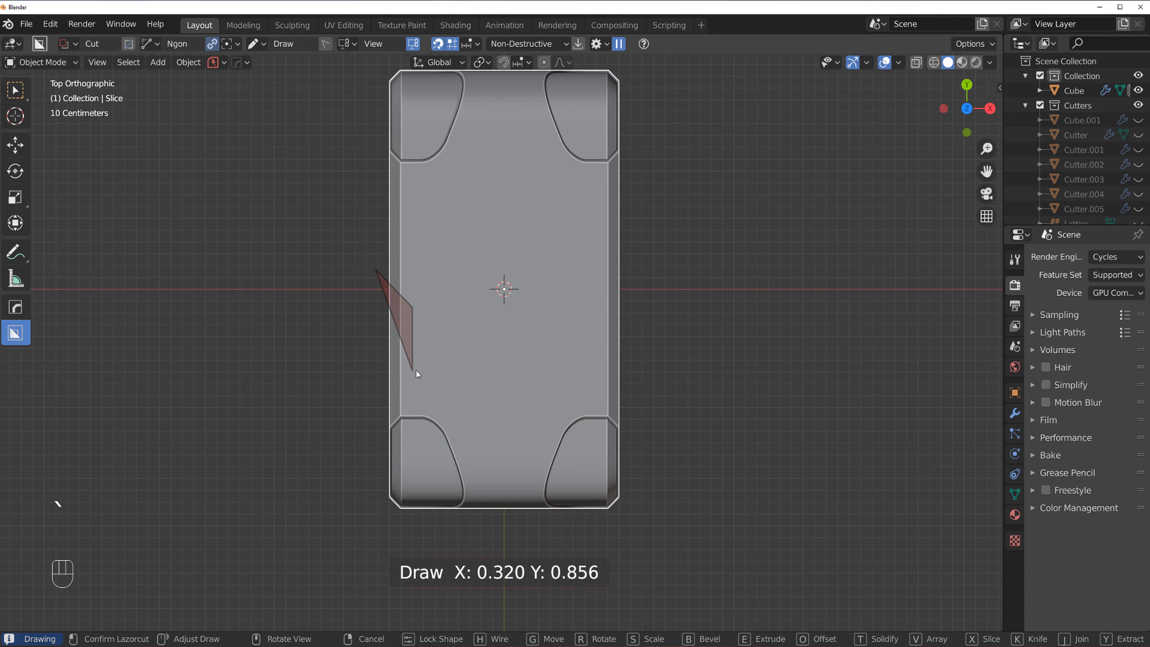
{"action": "left_click", "coordinate": [416, 371]}
{"action": "double_click", "coordinate": [367, 401]}
{"action": "middle_click_drag", "start_coordinate": [433, 338], "coordinate": [458, 313]}
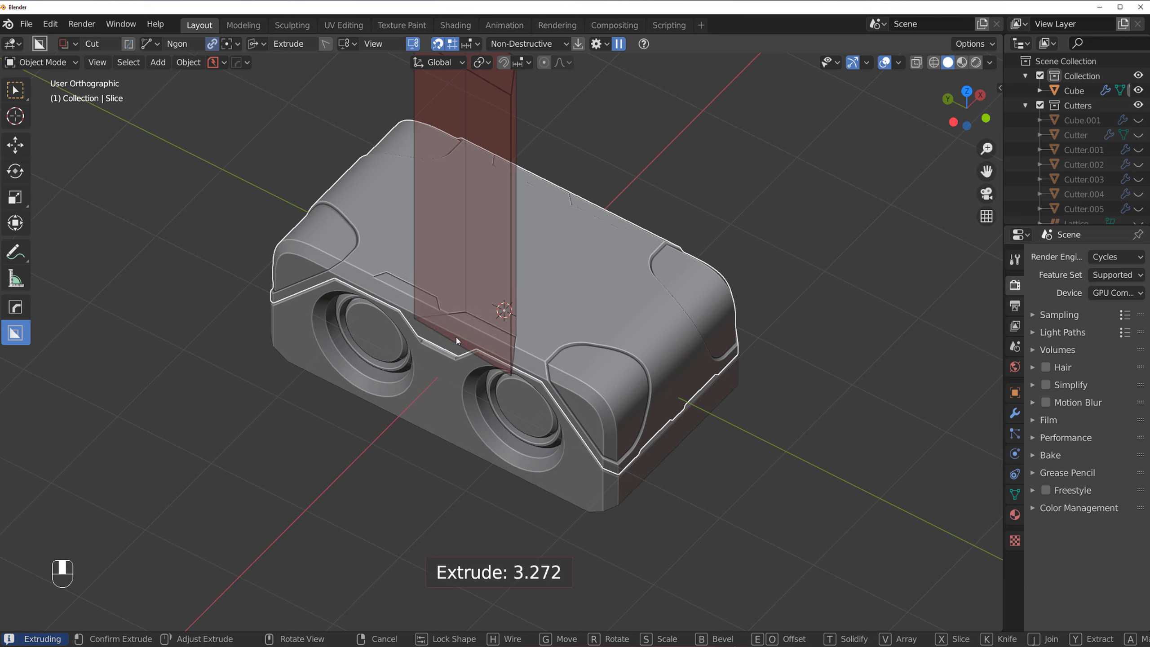
{"action": "key", "text": "shift"}
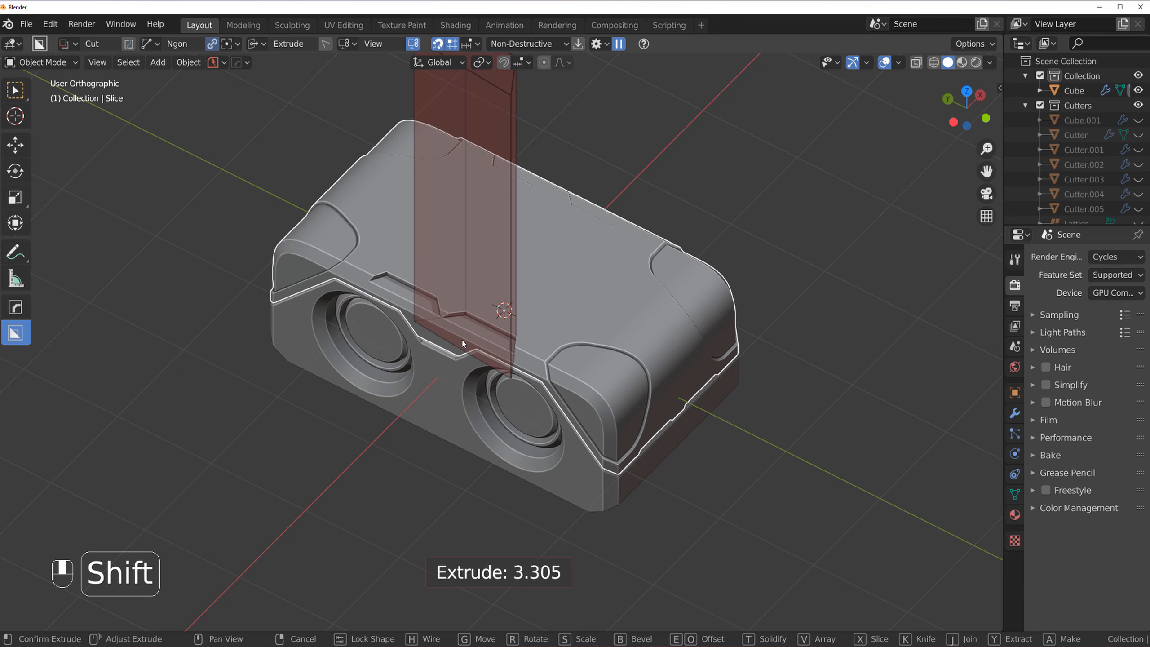
- Try a bevel about 0.09 m wide on the Ngon cutter's corners
{"action": "key", "text": "b"}
{"action": "key", "text": "shift"}
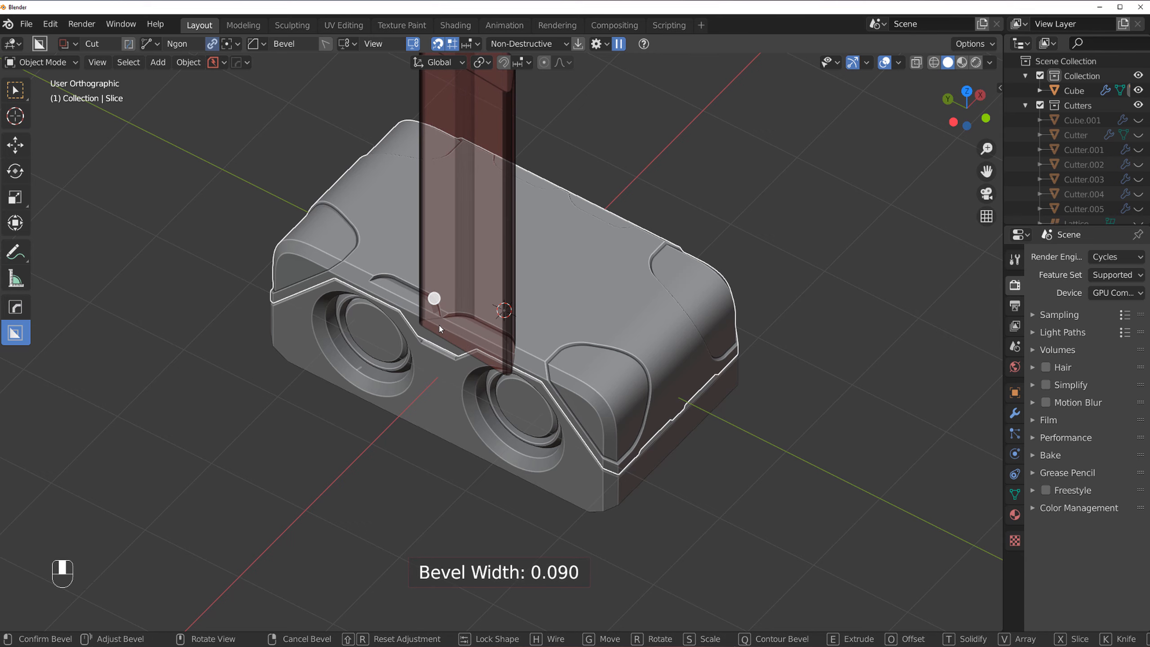
{"action": "key", "text": "Tab"}
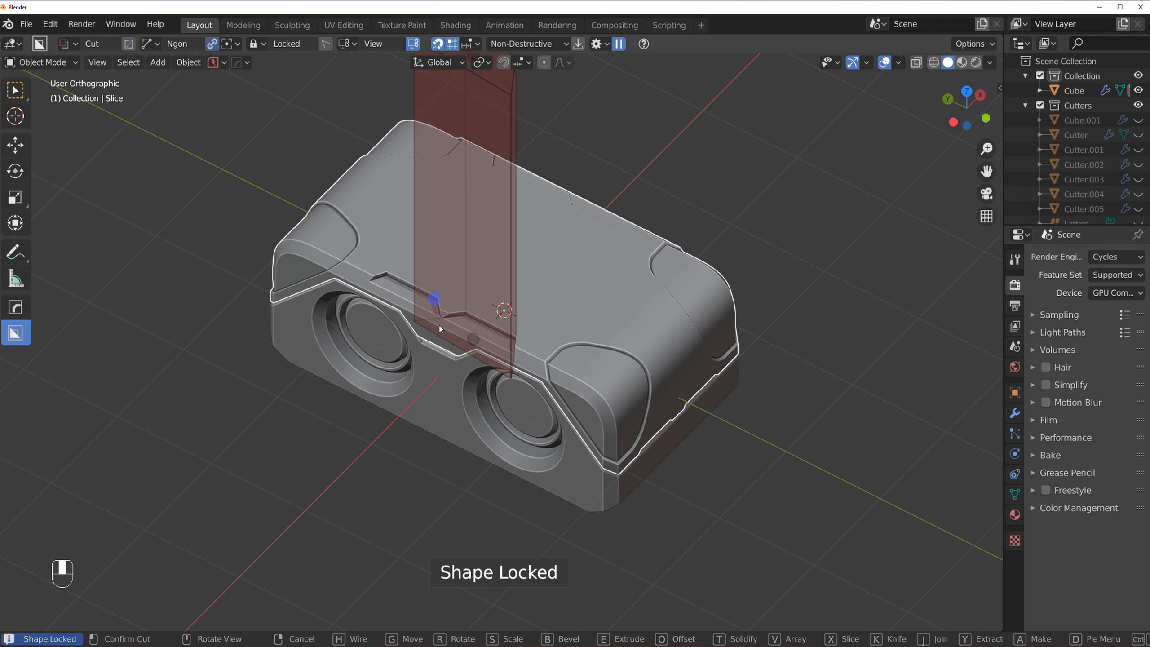
- Lock the Ngon cutter's shape and apply the cut, keeping the cutter live and selected
{"action": "key", "text": "Tab"}
{"action": "key", "text": "Tab"}
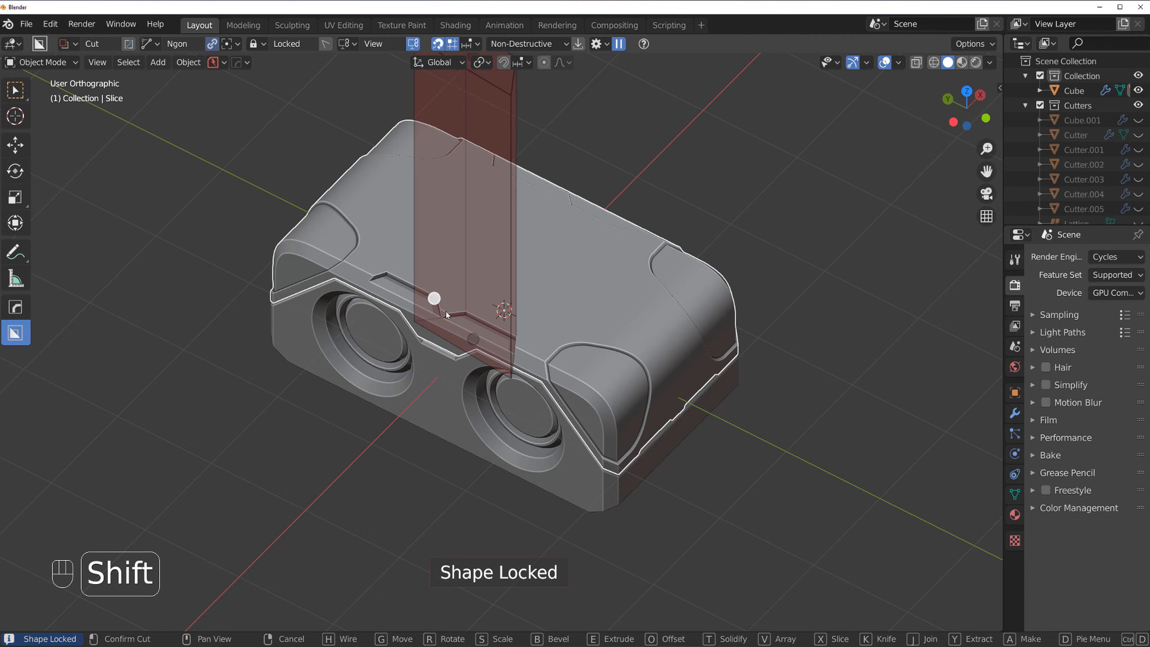
{"action": "left_click", "coordinate": [447, 315], "text": "shift"}
- Move the live Ngon cutter along the global Y axis over the upper section's long edge
{"action": "scroll", "coordinate": [434, 440], "scroll_direction": "up", "scroll_amount": 2}
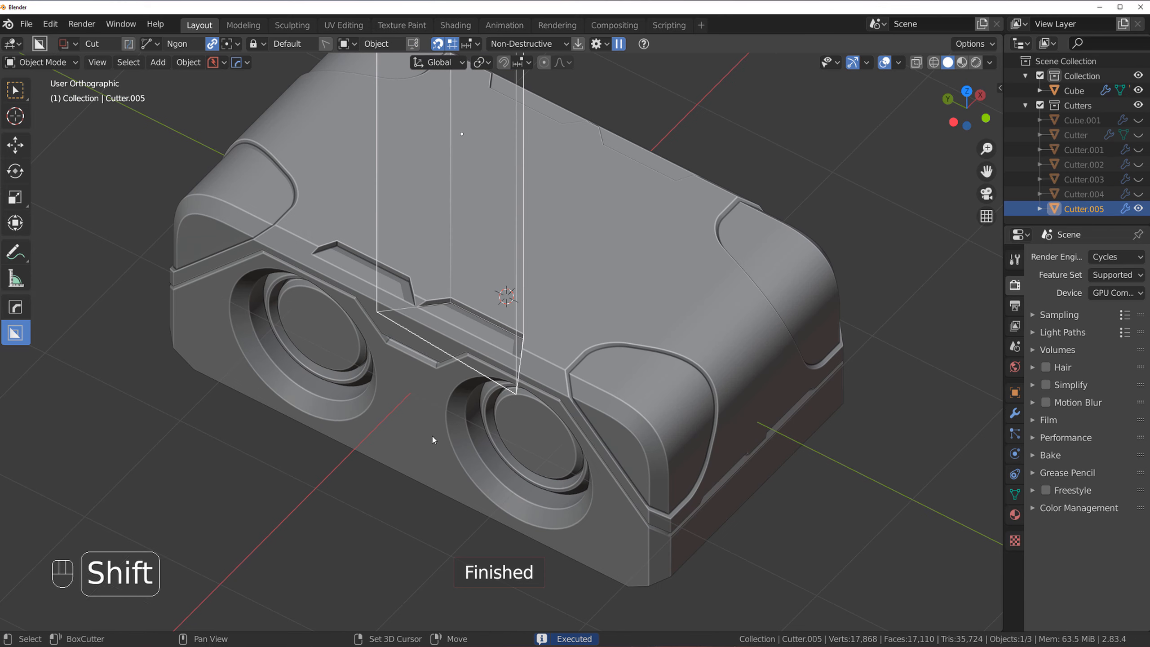
{"action": "middle_click_drag", "start_coordinate": [458, 401], "coordinate": [479, 466], "text": "shift"}
{"action": "key", "text": "g"}
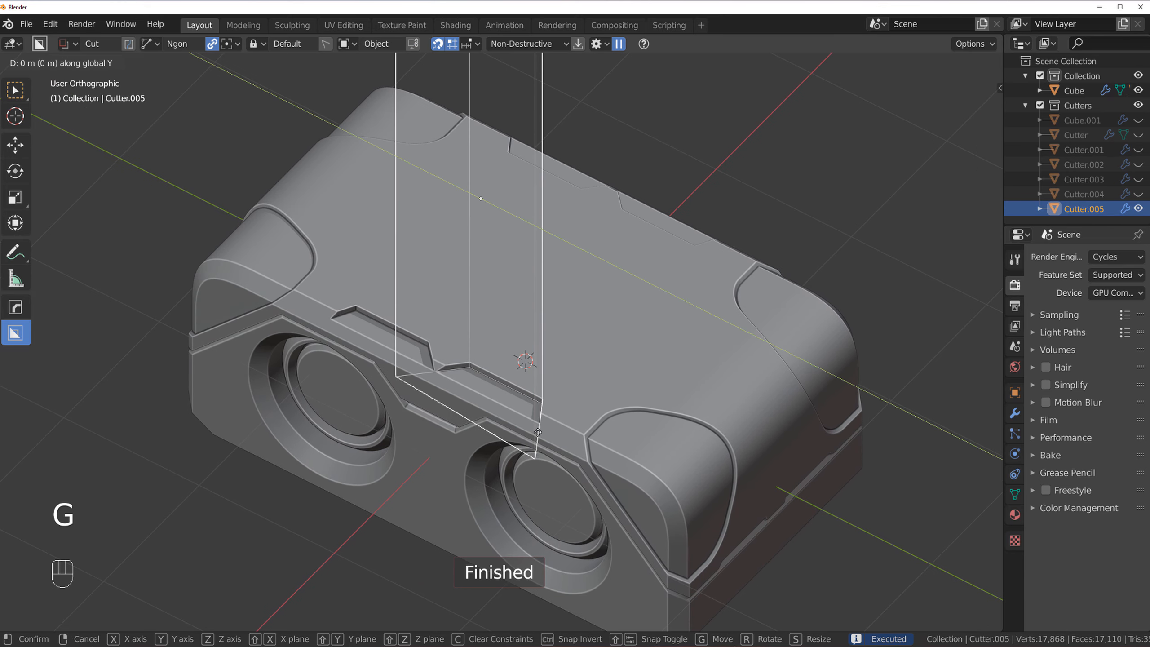
{"action": "left_click", "coordinate": [568, 444]}
{"action": "scroll", "coordinate": [568, 446], "scroll_direction": "down", "scroll_amount": 5}
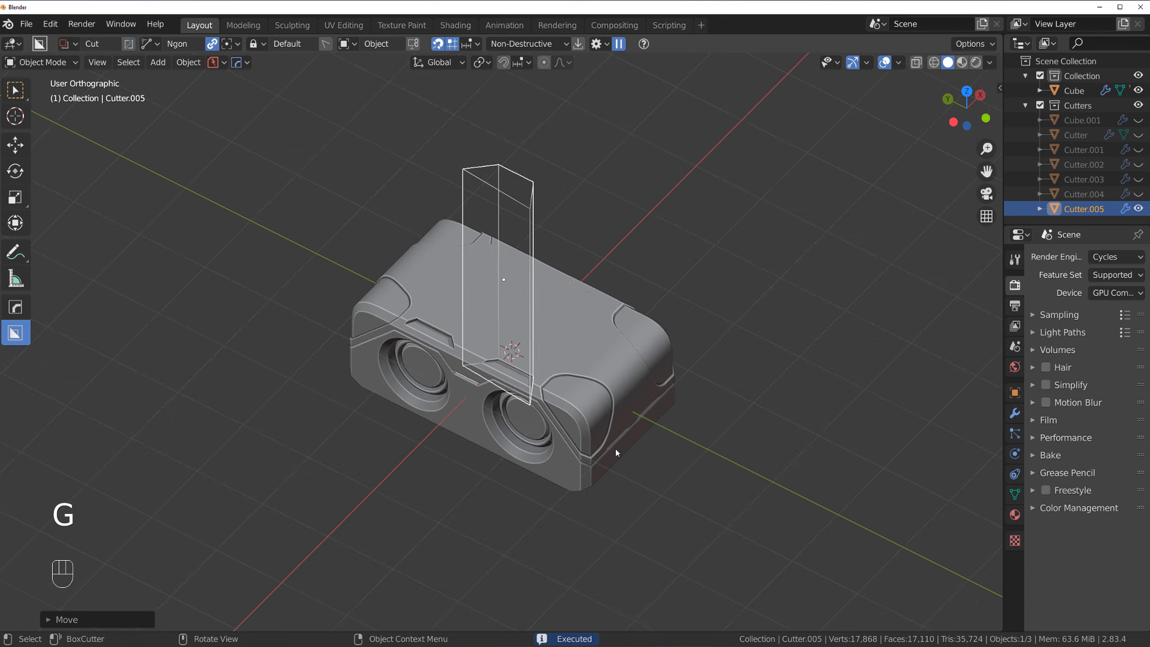
- Select the lower block and cut an Ngon notch into the middle of its bottom edge in the right orthographic view
{"action": "middle_click_drag", "start_coordinate": [614, 447], "coordinate": [702, 325]}
{"action": "key", "text": "KP_5"}
{"action": "left_click", "coordinate": [588, 356]}
{"action": "scroll", "coordinate": [587, 357], "scroll_direction": "up", "scroll_amount": 1}
{"action": "middle_click_drag", "start_coordinate": [587, 356], "coordinate": [555, 298], "text": "shift"}
{"action": "key", "text": "grave"}
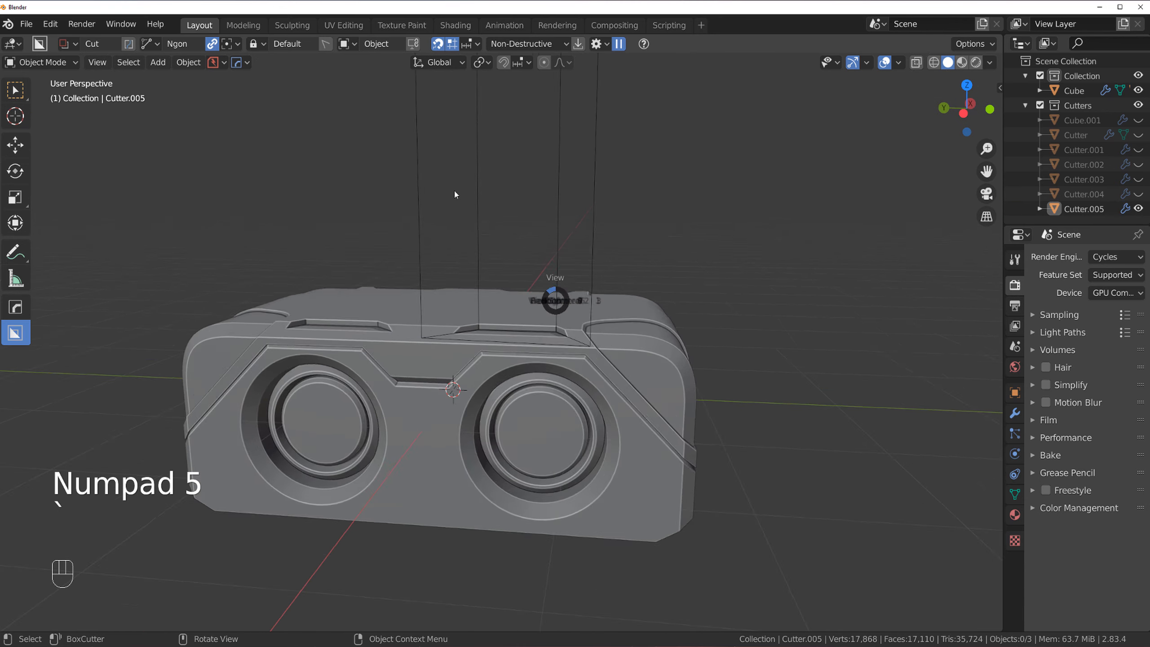
{"action": "key", "text": "grave"}
{"action": "scroll", "coordinate": [628, 422], "scroll_direction": "up", "scroll_amount": 3}
{"action": "middle_click_drag", "start_coordinate": [628, 423], "coordinate": [454, 361], "text": "shift"}
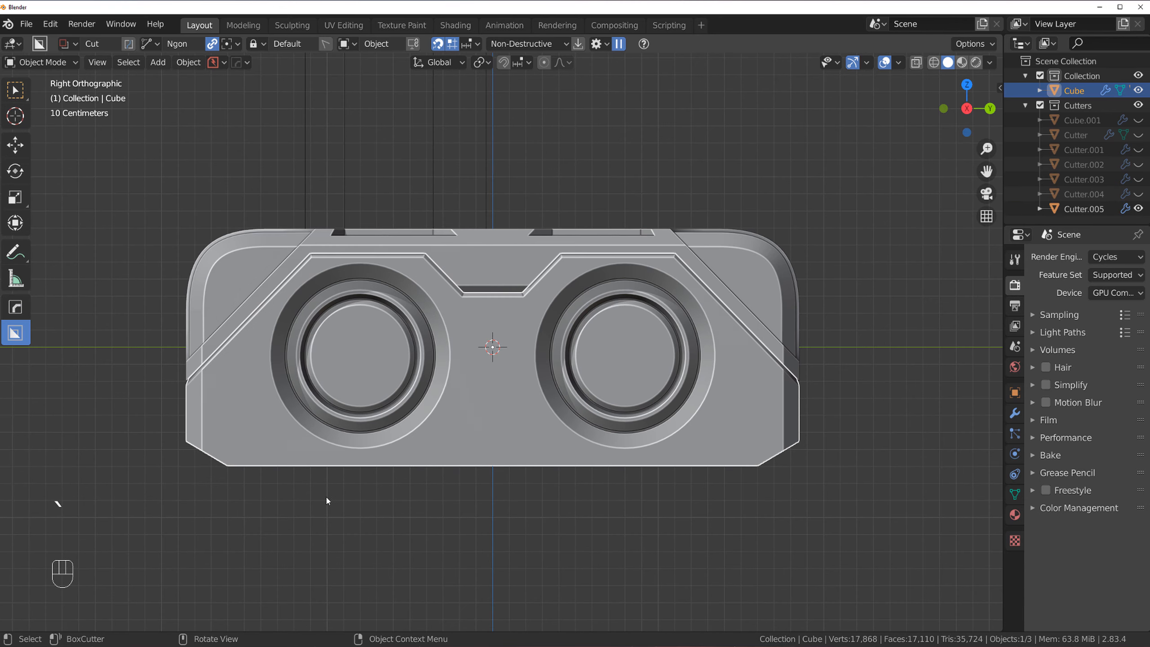
{"action": "mouse_move", "coordinate": [325, 494]}
{"action": "left_mouse_down"}
{"action": "mouse_move", "coordinate": [385, 462]}
{"action": "mouse_move", "coordinate": [571, 467]}
{"action": "mouse_move", "coordinate": [605, 520]}
{"action": "left_mouse_up"}
{"action": "right_click", "coordinate": [604, 519]}
{"action": "scroll", "coordinate": [571, 497], "scroll_direction": "down", "scroll_amount": 2}
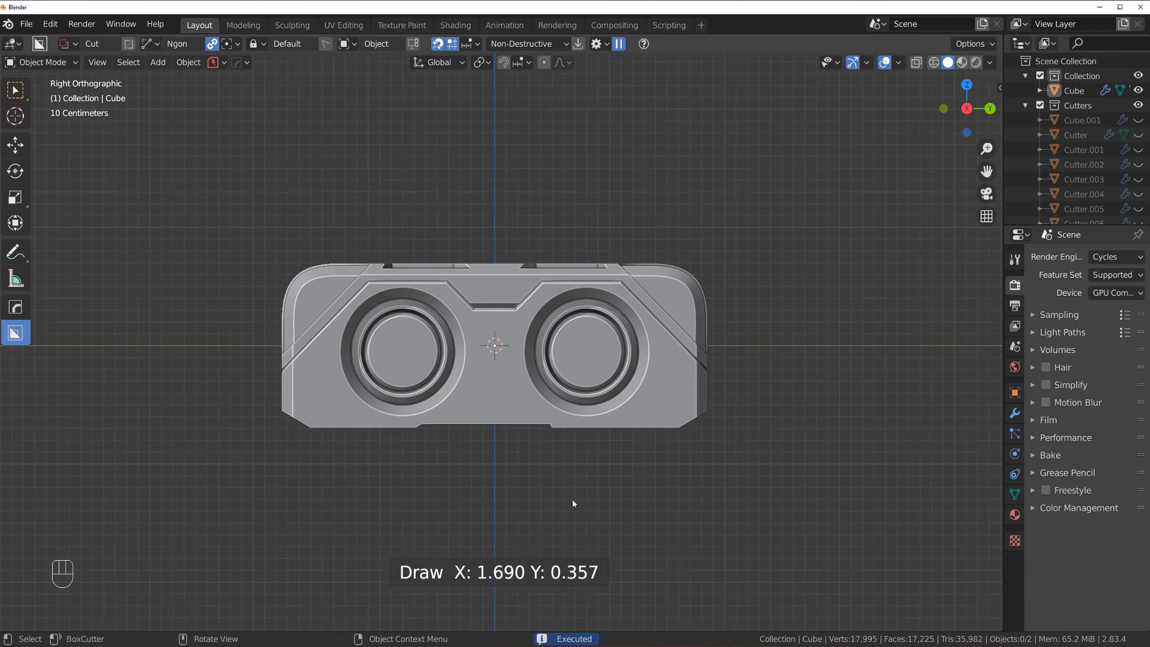
- Switch BoxCutter to the Box shape and cut an extruded box into the lower block near its bottom corner
{"action": "key", "text": "s"}
{"action": "right_click", "coordinate": [599, 427]}
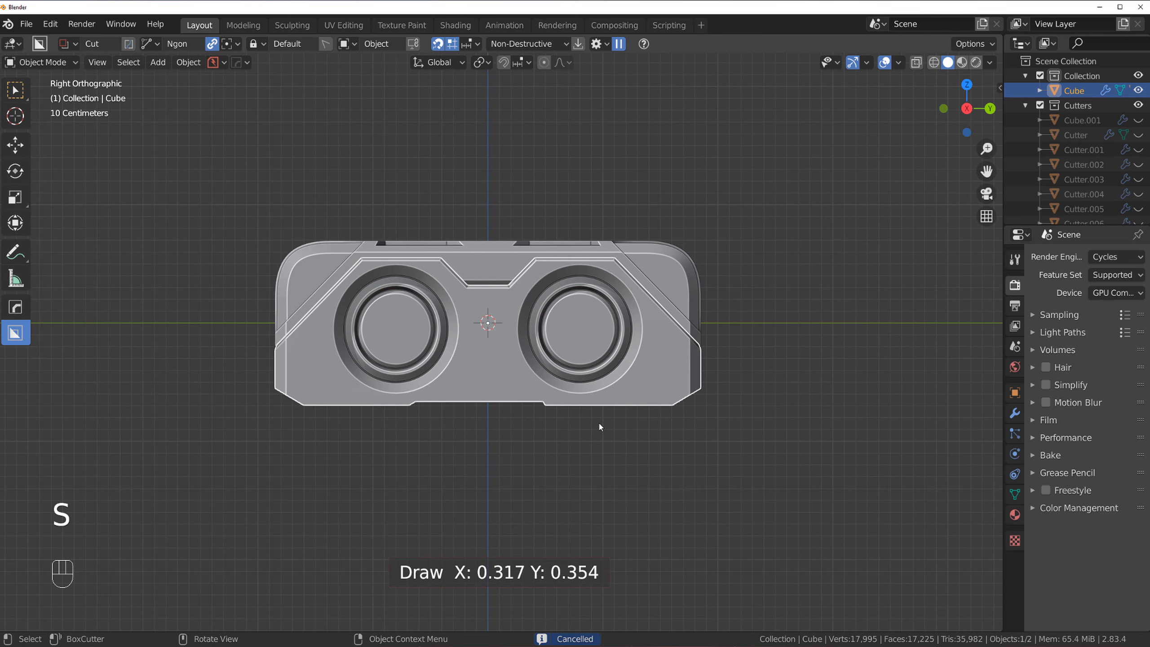
{"action": "key", "text": "d"}
{"action": "left_click", "coordinate": [517, 475]}
{"action": "scroll", "coordinate": [642, 430], "scroll_direction": "up", "scroll_amount": 2}
{"action": "left_click_drag", "start_coordinate": [645, 429], "coordinate": [701, 431]}
{"action": "middle_click_drag", "start_coordinate": [692, 448], "coordinate": [602, 460]}
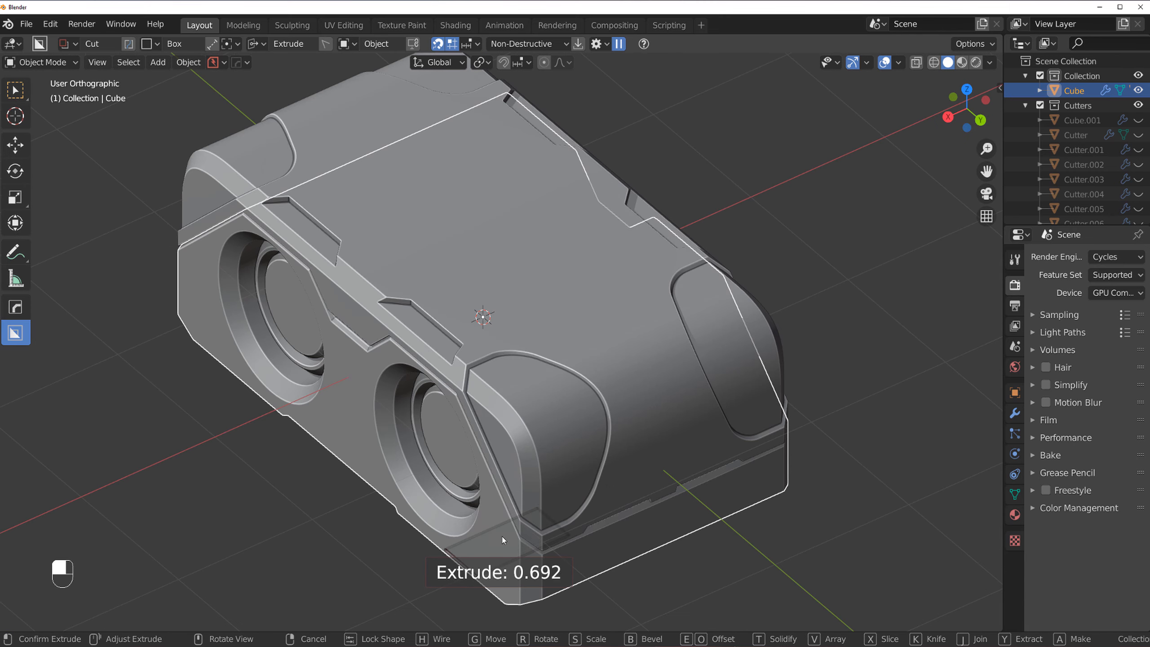
{"action": "left_click", "coordinate": [468, 560]}
{"action": "middle_click_drag", "start_coordinate": [496, 496], "coordinate": [531, 419]}
{"action": "key", "text": "KP_5"}
{"action": "scroll", "coordinate": [332, 387], "scroll_direction": "up", "scroll_amount": 2}
{"action": "middle_click_drag", "start_coordinate": [411, 353], "coordinate": [449, 326], "text": "shift"}
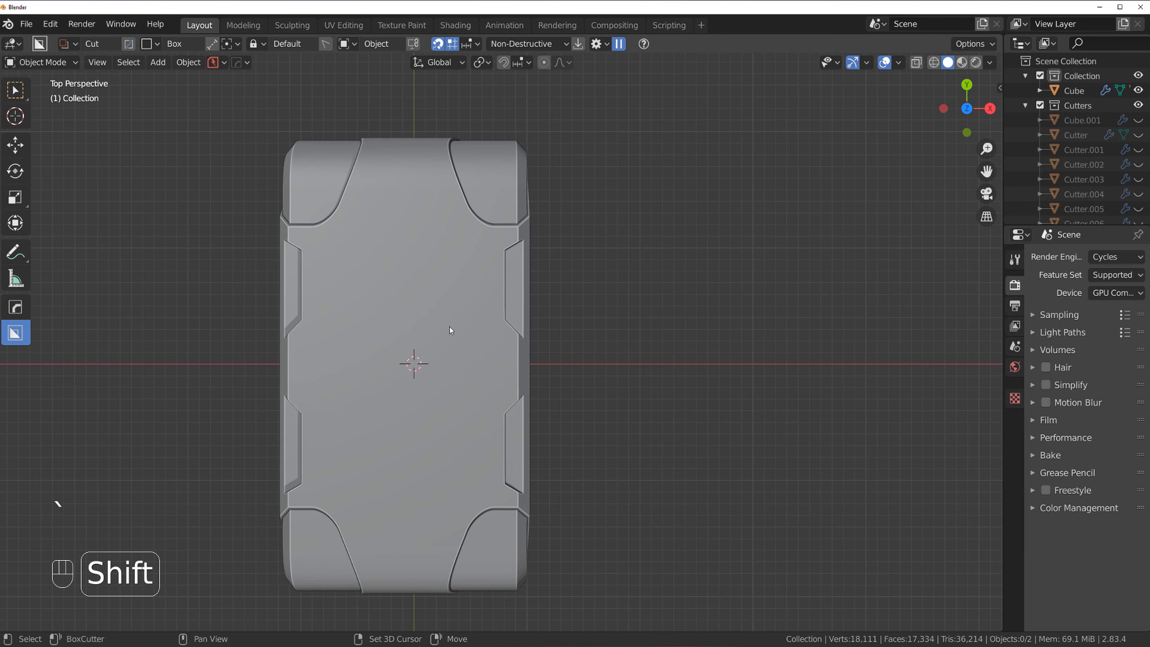
{"action": "scroll", "coordinate": [449, 327], "scroll_direction": "down", "scroll_amount": 2}
{"action": "key", "text": "d"}
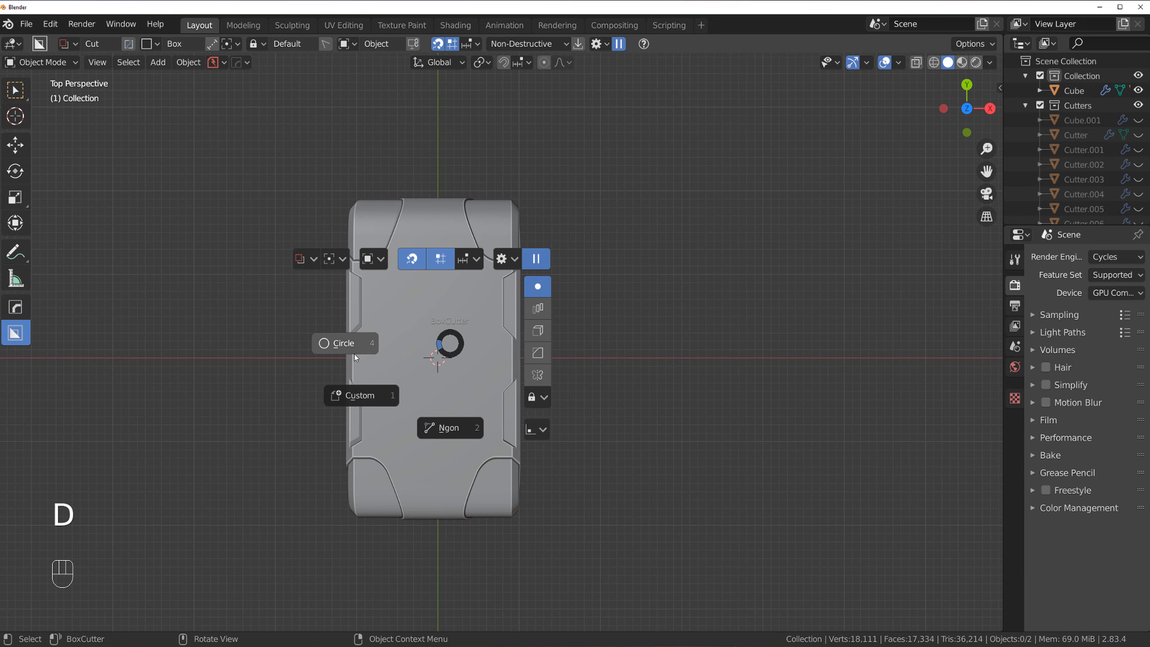
{"action": "scroll", "coordinate": [487, 334], "scroll_direction": "down", "scroll_amount": 3}
{"action": "middle_click_drag", "start_coordinate": [488, 334], "coordinate": [490, 334], "text": "shift"}
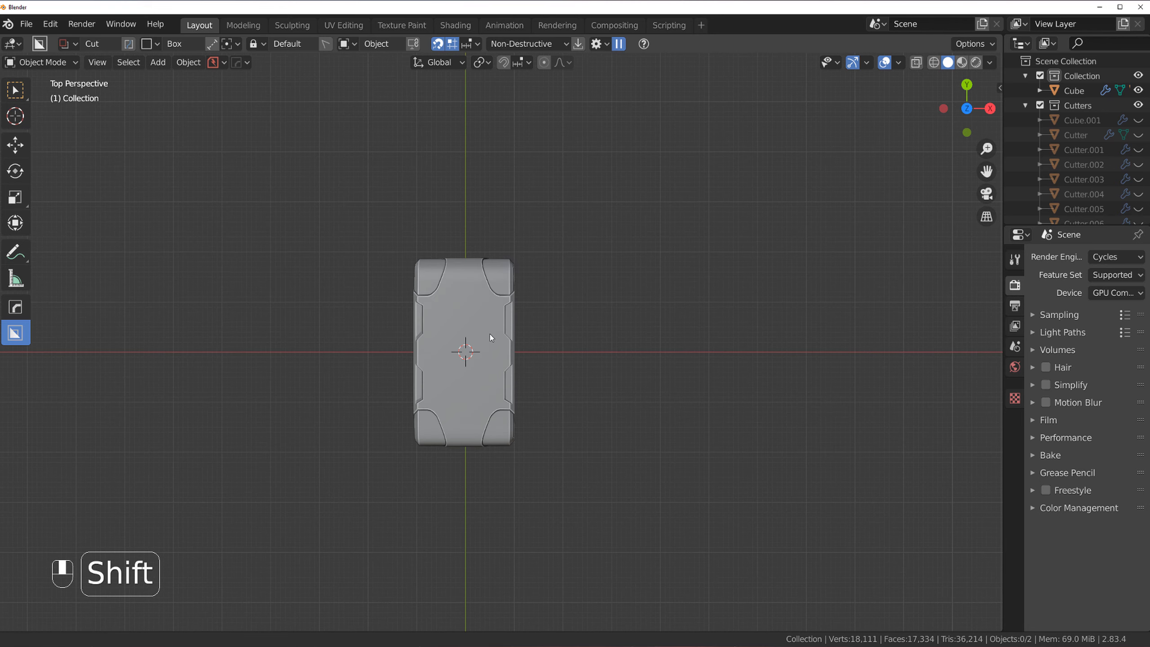
{"action": "scroll", "coordinate": [489, 334], "scroll_direction": "up", "scroll_amount": 2}
{"action": "left_click", "coordinate": [465, 238]}
{"action": "mouse_move", "coordinate": [472, 208]}
{"action": "left_mouse_down"}
{"action": "mouse_move", "coordinate": [494, 247]}
{"action": "mouse_move", "coordinate": [514, 516]}
{"action": "left_mouse_up"}
{"action": "middle_click_drag", "start_coordinate": [514, 517], "coordinate": [587, 408]}
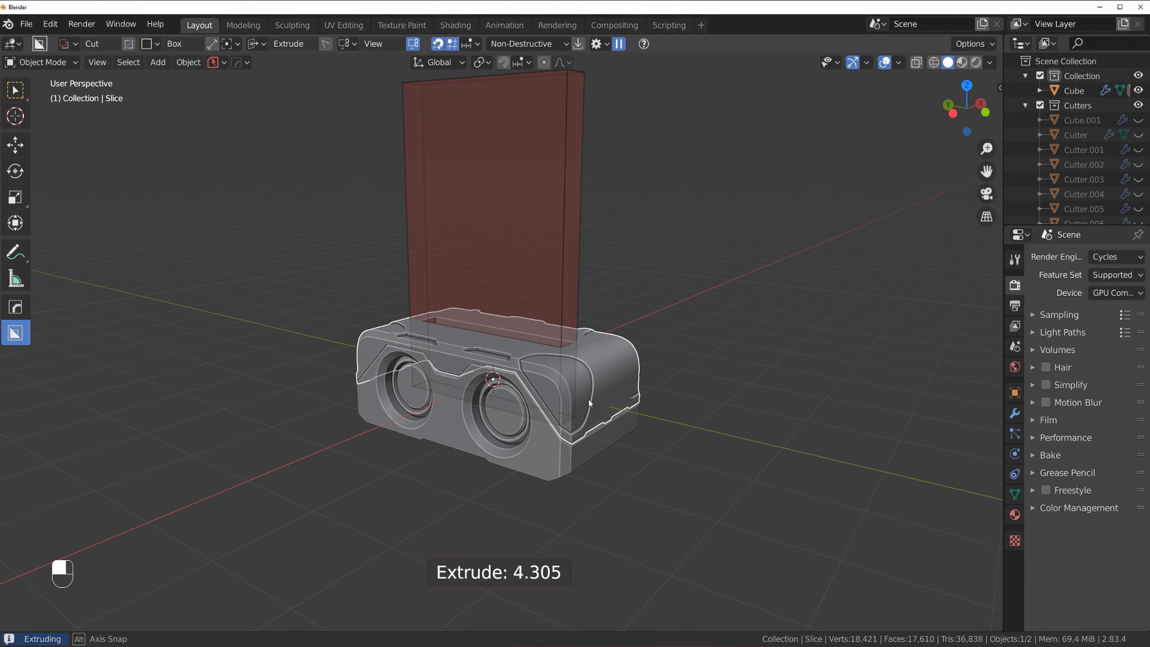
{"action": "right_click", "coordinate": [579, 387]}
- Align BoxCutter to the view and draw a box about 0.58 by 4.28 m lengthwise over the upper section's centre in top orthographic view
{"action": "key", "text": "grave"}
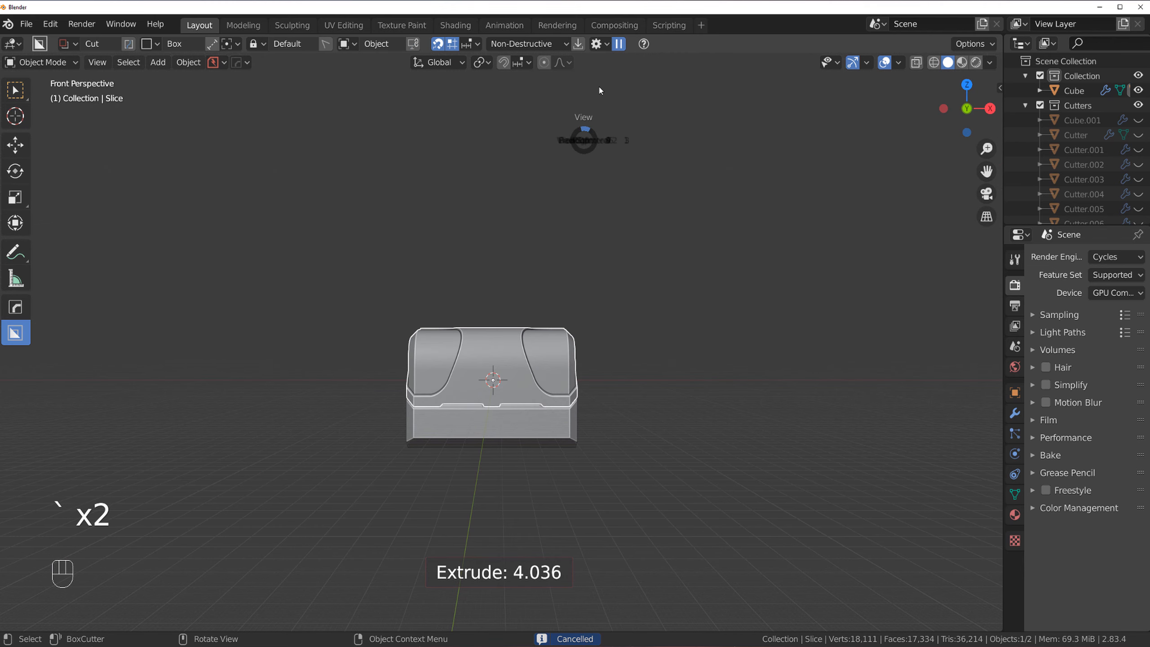
{"action": "key", "text": "grave"}
{"action": "key", "text": "shift+v"}
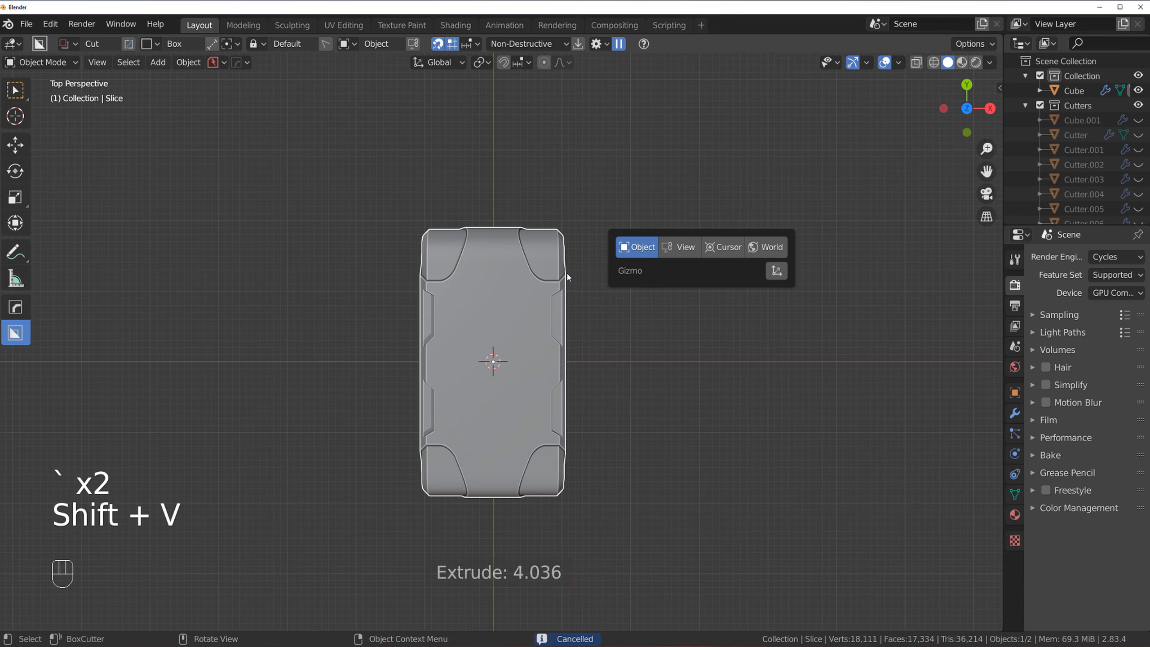
{"action": "left_click", "coordinate": [675, 257]}
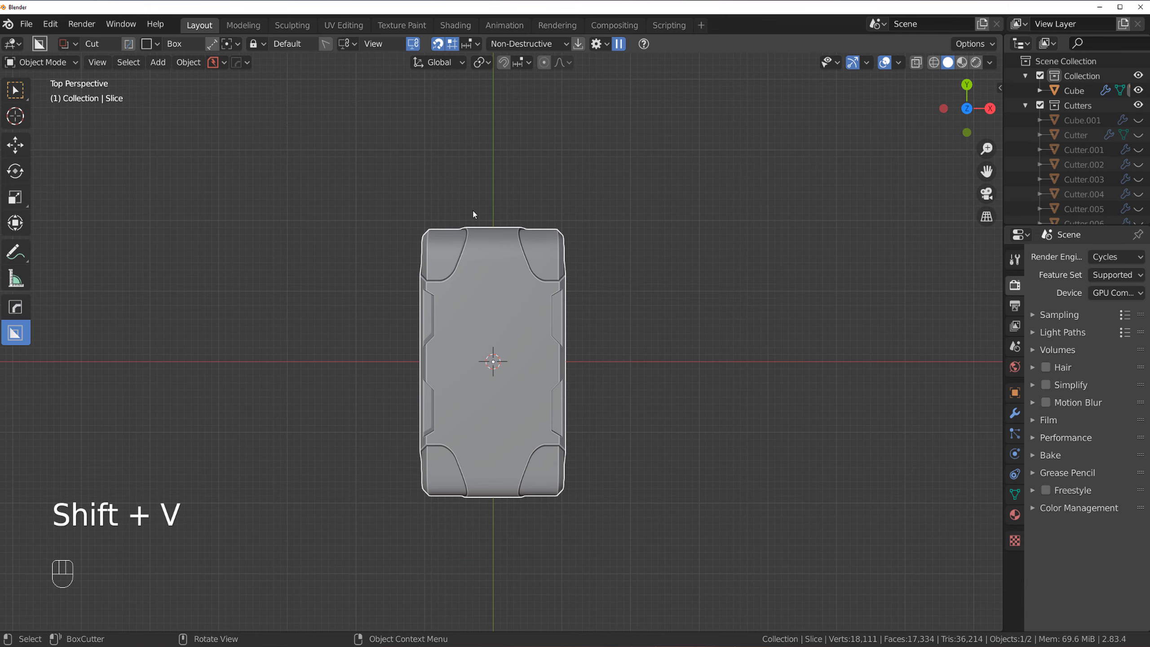
{"action": "key", "text": "KP_5"}
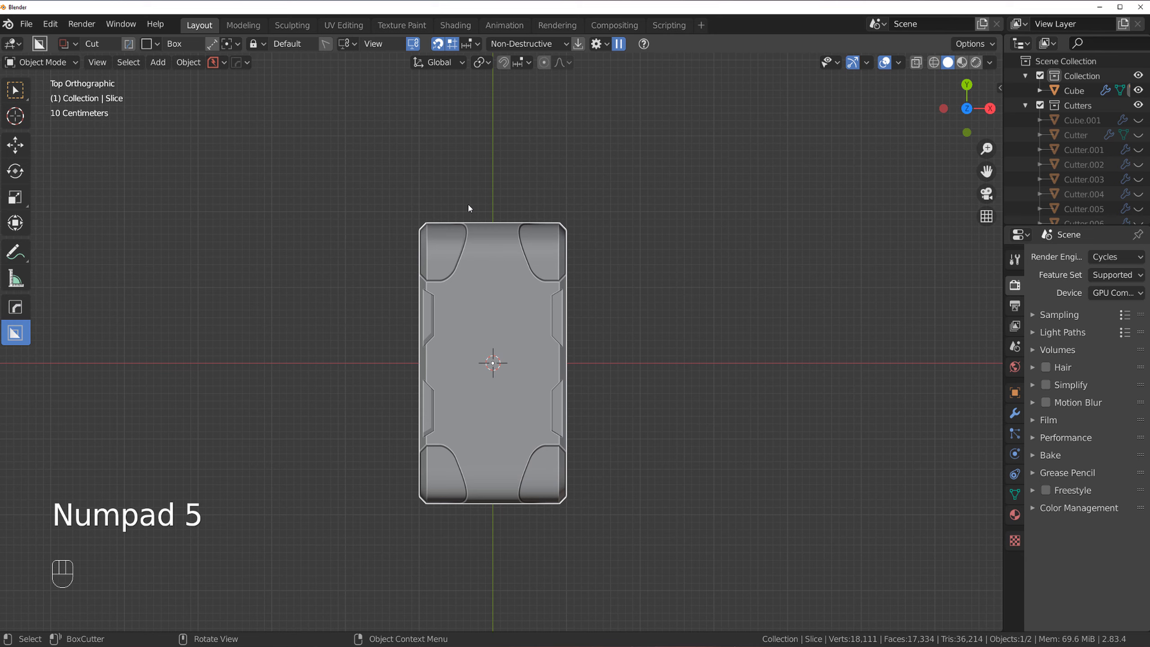
{"action": "mouse_move", "coordinate": [469, 205]}
{"action": "left_mouse_down"}
{"action": "mouse_move", "coordinate": [531, 431]}
{"action": "mouse_move", "coordinate": [475, 218]}
{"action": "mouse_move", "coordinate": [519, 363]}
{"action": "mouse_move", "coordinate": [487, 289]}
{"action": "mouse_move", "coordinate": [481, 211]}
{"action": "mouse_move", "coordinate": [515, 530]}
{"action": "left_mouse_up"}
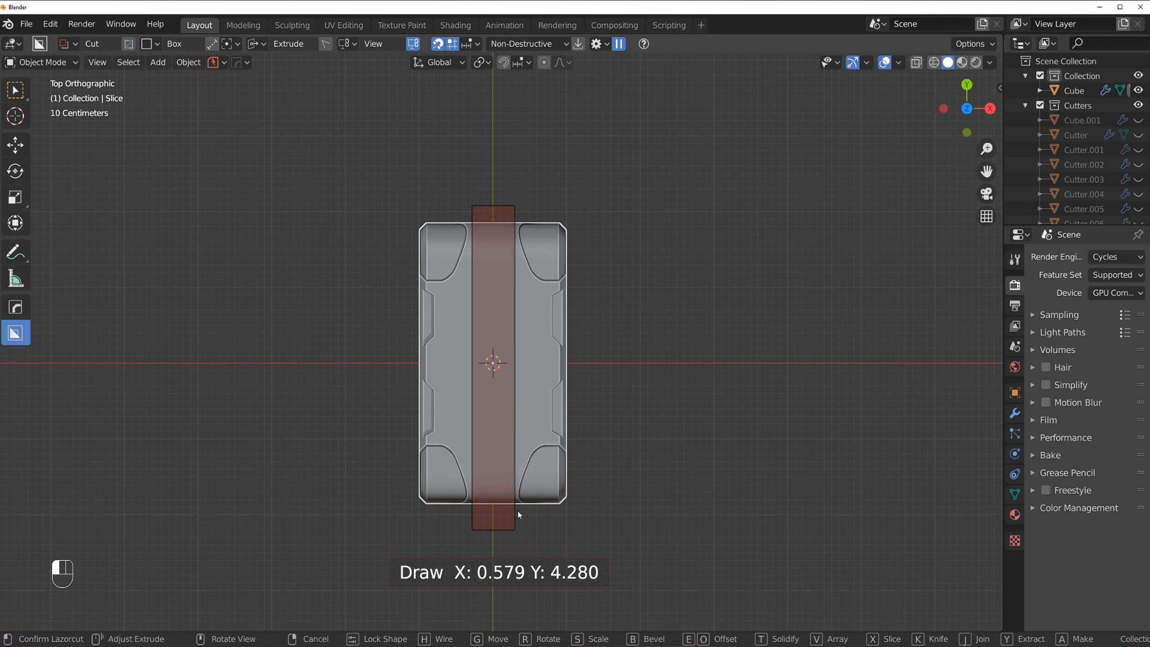
- Extrude the box cutter about 4.5 m, change it to a solidified Inset and apply it to the upper section
{"action": "middle_click_drag", "start_coordinate": [517, 509], "coordinate": [552, 430]}
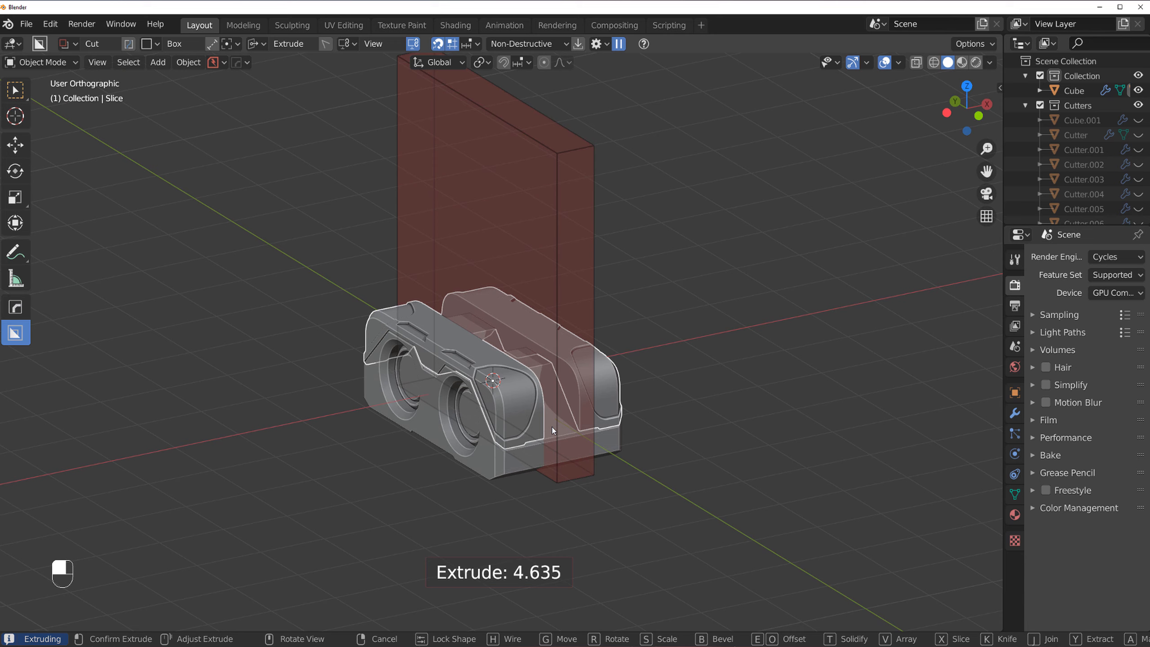
{"action": "key", "text": "x"}
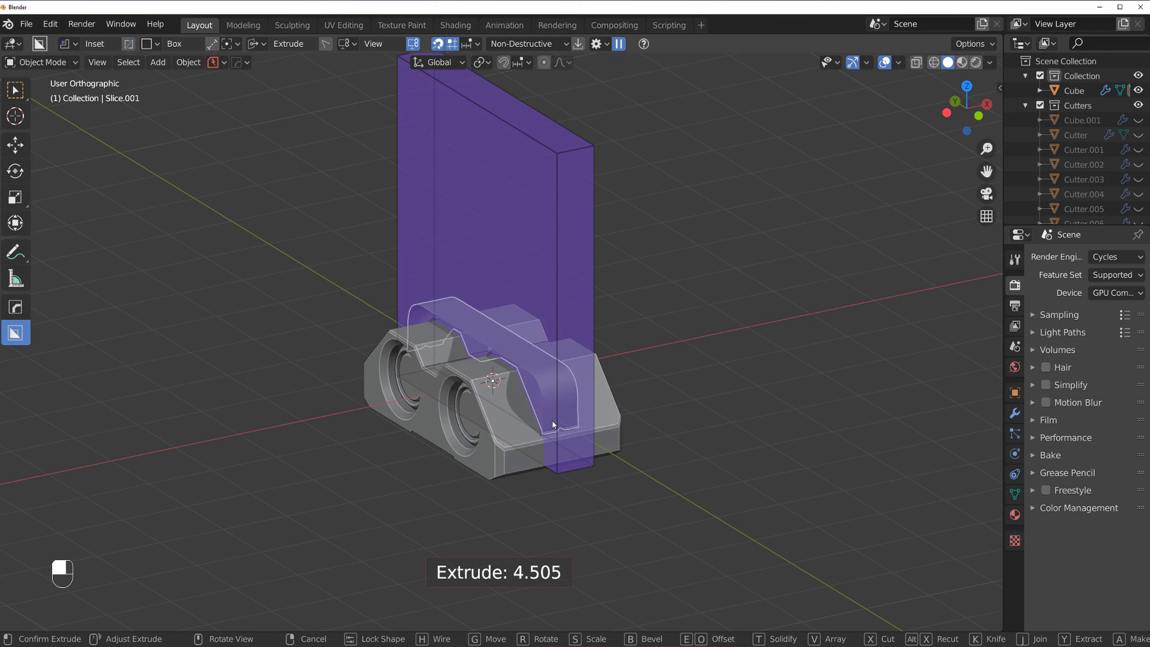
{"action": "key", "text": "t"}
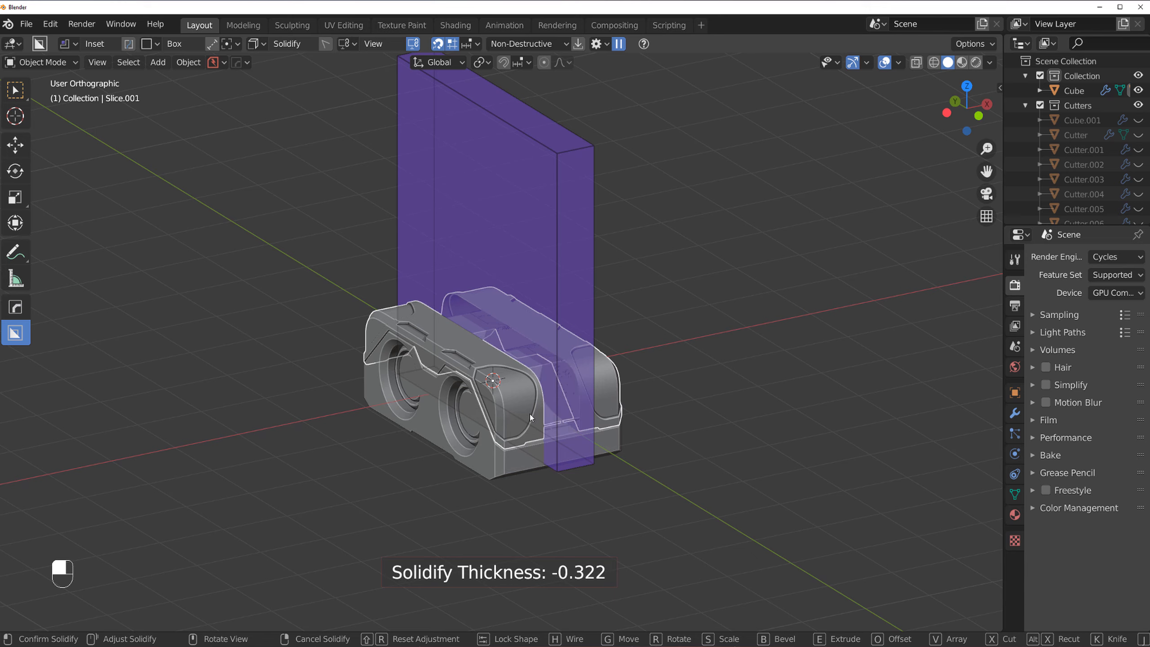
{"action": "left_click", "coordinate": [604, 415]}
{"action": "left_click", "coordinate": [715, 364]}
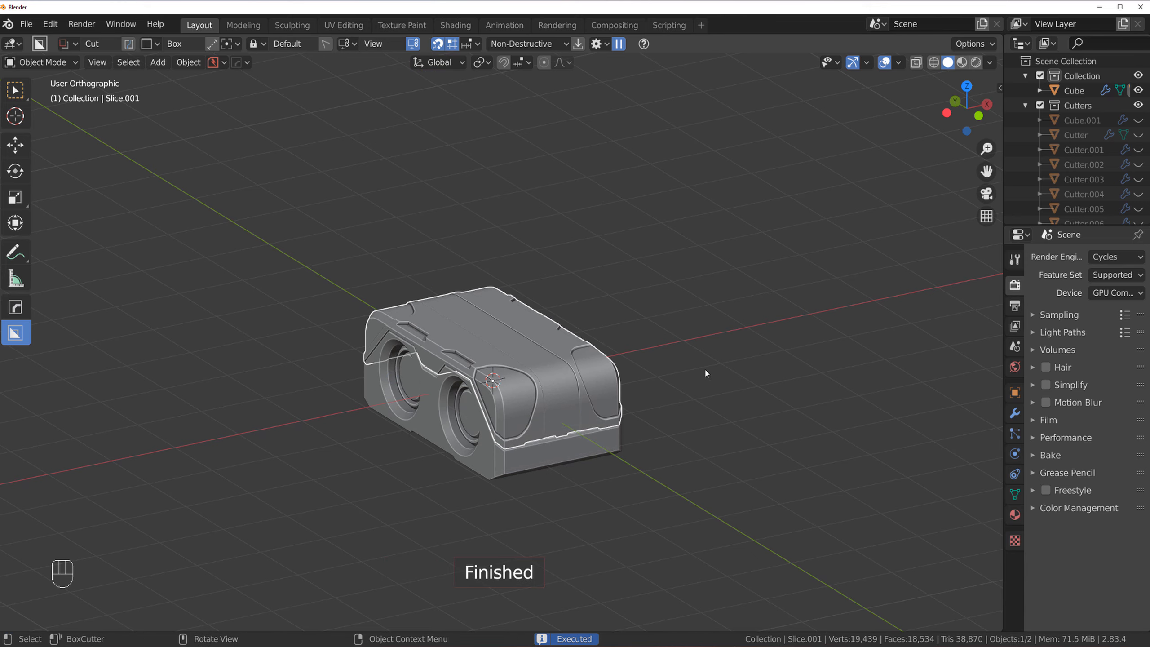
- Examine the inset central strip on the upper section's top and curved end in perspective
{"action": "scroll", "coordinate": [633, 405], "scroll_direction": "up", "scroll_amount": 5}
{"action": "key", "text": "KP_5"}
{"action": "middle_click_drag", "start_coordinate": [472, 311], "coordinate": [558, 308]}
{"action": "middle_click_drag", "start_coordinate": [558, 308], "coordinate": [698, 337], "text": "shift"}
{"action": "scroll", "coordinate": [520, 327], "scroll_direction": "up", "scroll_amount": 3}
{"action": "scroll", "coordinate": [510, 313], "scroll_direction": "down", "scroll_amount": 5}
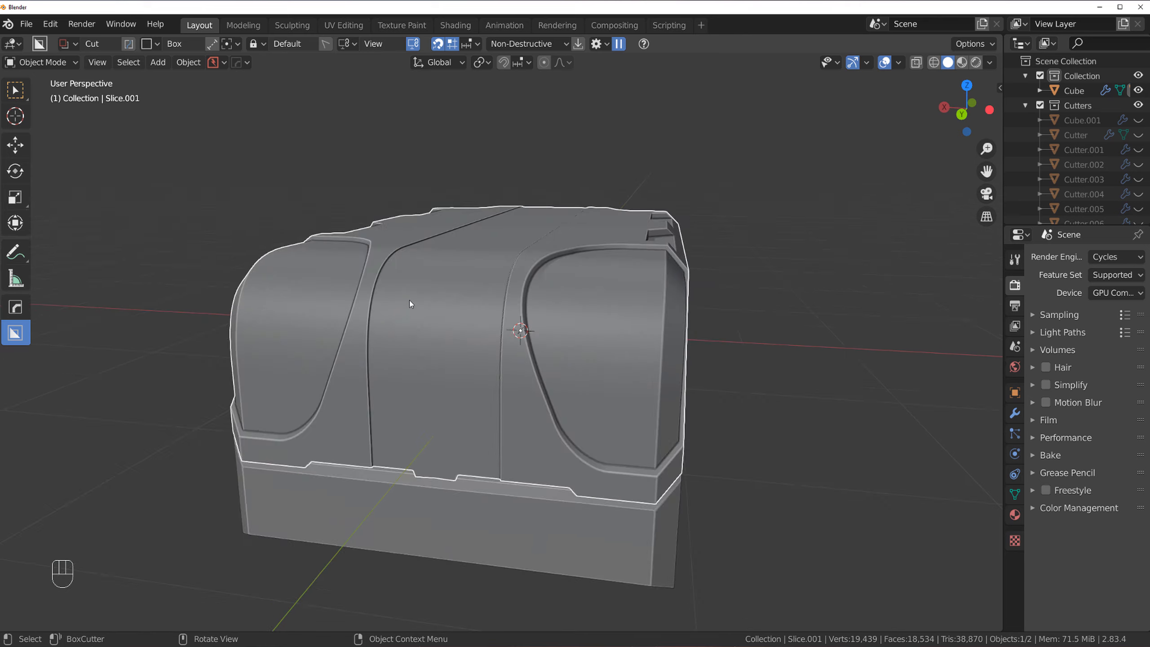
{"action": "middle_click_drag", "start_coordinate": [410, 300], "coordinate": [528, 267]}
- Try a live Circle cutter about 0.3 m wide on the central strip in top orthographic view, extruded about 3.35 m
{"action": "key", "text": "grave"}
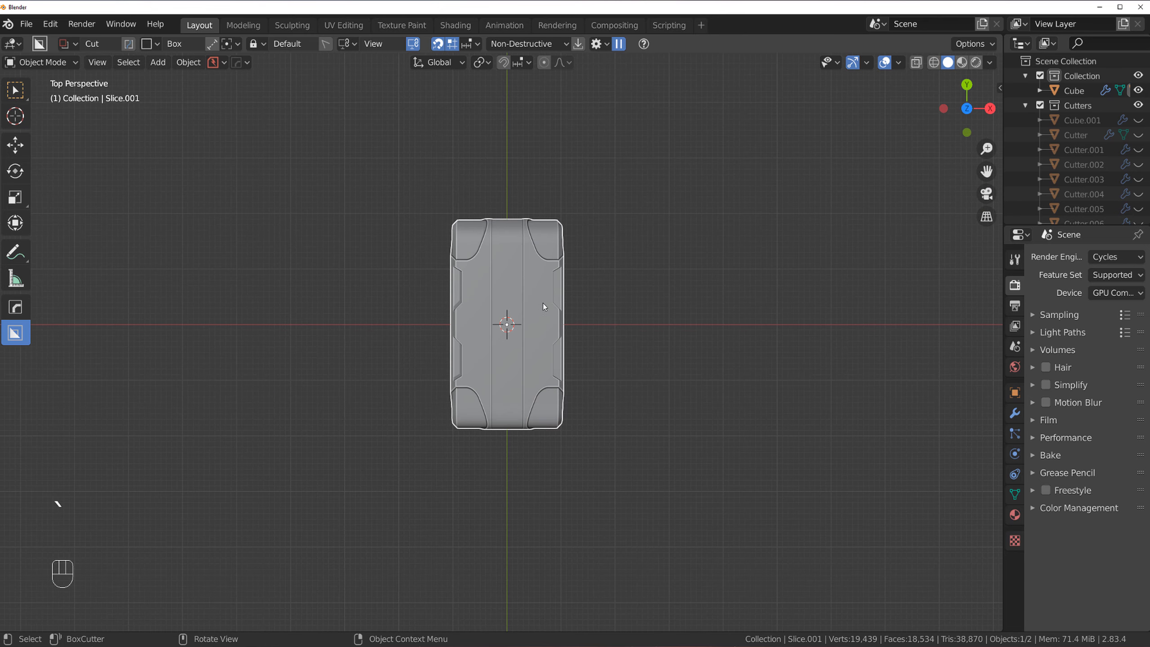
{"action": "key", "text": "KP_5"}
{"action": "scroll", "coordinate": [563, 309], "scroll_direction": "up", "scroll_amount": 2}
{"action": "key", "text": "d"}
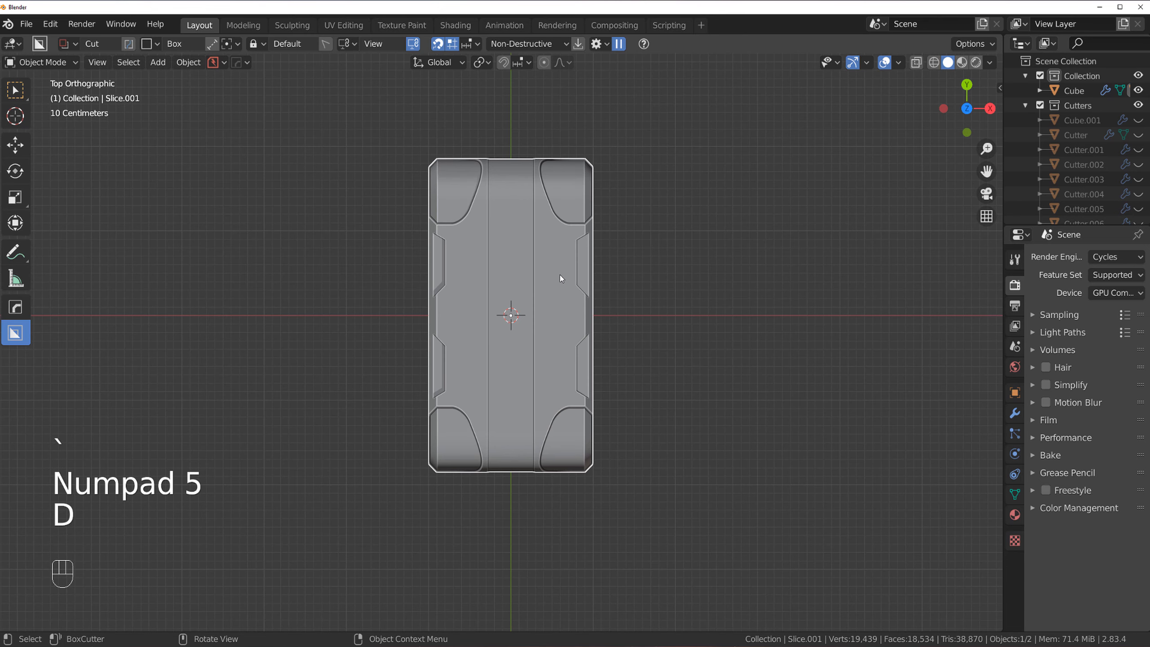
{"action": "key", "text": "d"}
{"action": "left_click", "coordinate": [533, 279]}
{"action": "scroll", "coordinate": [534, 279], "scroll_direction": "up", "scroll_amount": 3}
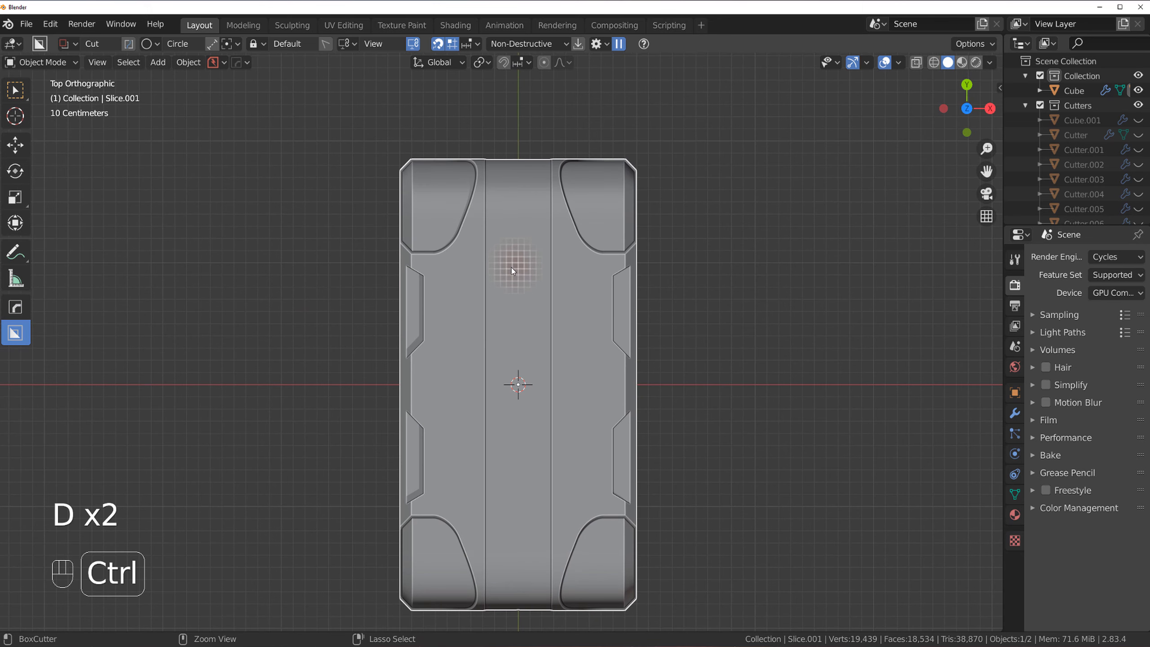
{"action": "left_click_drag", "start_coordinate": [506, 253], "coordinate": [535, 274], "text": "ctrl"}
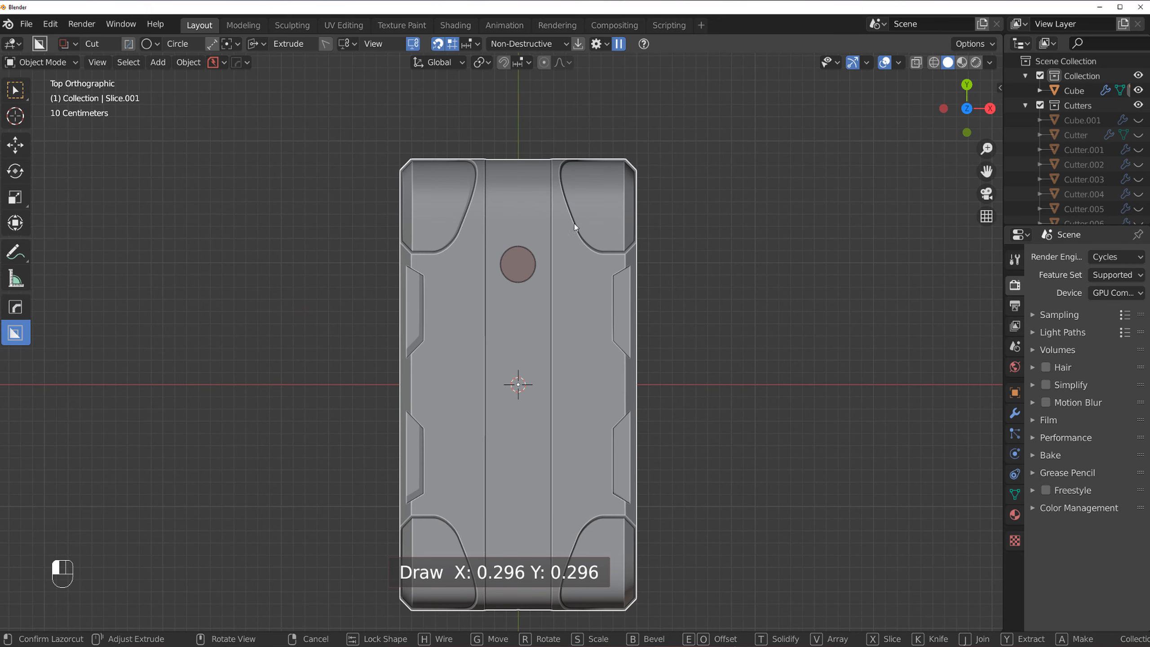
{"action": "middle_click_drag", "start_coordinate": [574, 223], "coordinate": [579, 203]}
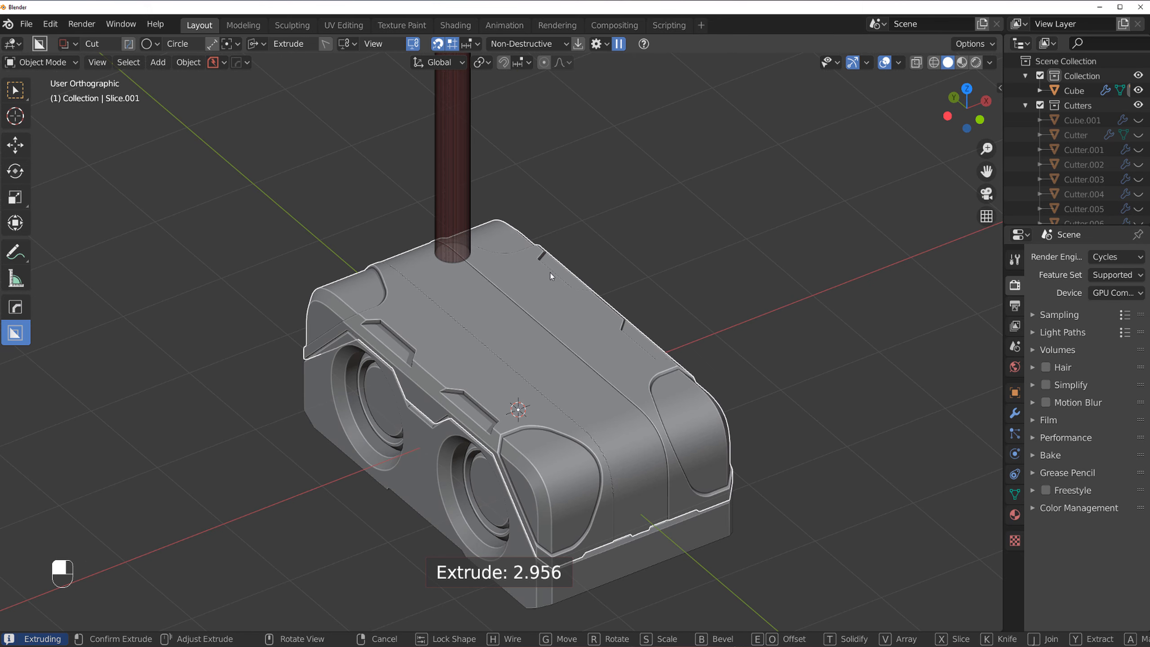
{"action": "left_click", "coordinate": [545, 296]}
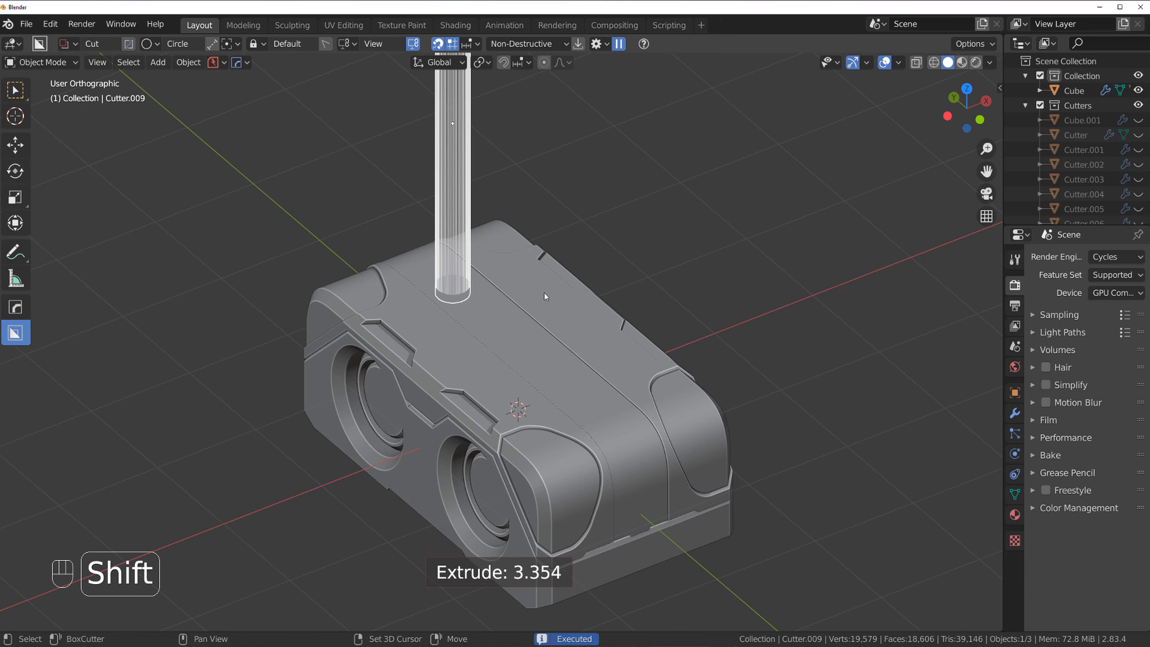
- Try a HardOps Difference boolean of the cylinder cutter on the upper section
{"action": "scroll", "coordinate": [526, 297], "scroll_direction": "up", "scroll_amount": 2}
{"action": "key", "text": "grave"}
{"action": "scroll", "coordinate": [500, 218], "scroll_direction": "down", "scroll_amount": 2}
{"action": "middle_click_drag", "start_coordinate": [500, 218], "coordinate": [489, 308], "text": "shift"}
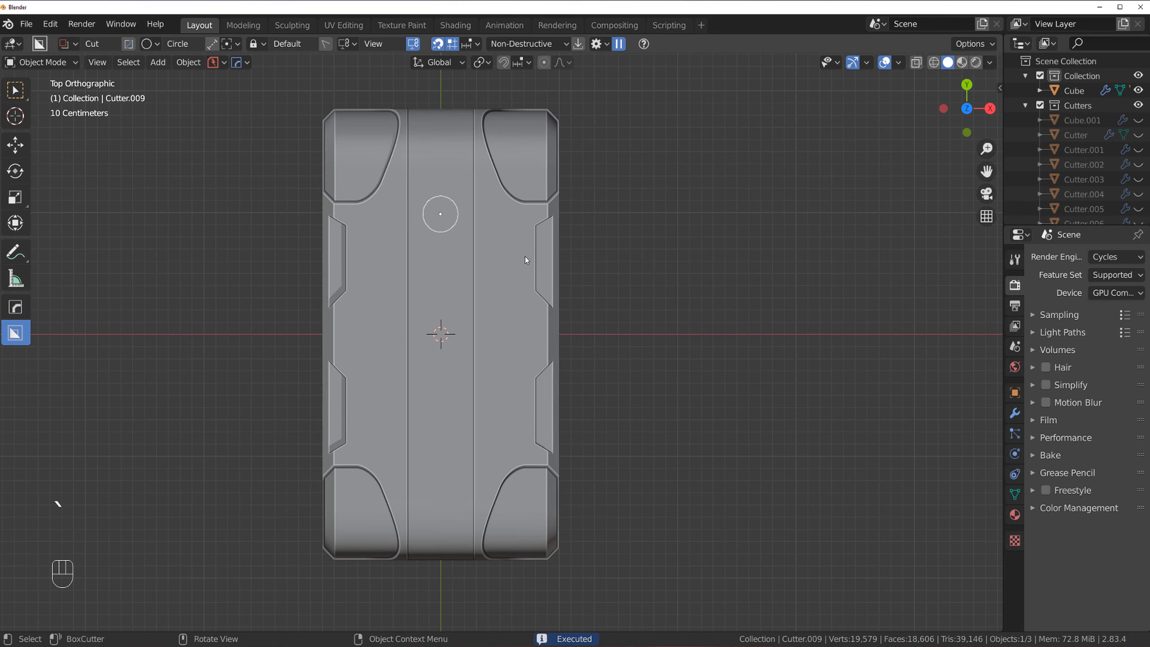
{"action": "middle_click_drag", "start_coordinate": [525, 256], "coordinate": [471, 194]}
{"action": "scroll", "coordinate": [423, 296], "scroll_direction": "up", "scroll_amount": 2}
{"action": "left_click", "coordinate": [501, 403], "text": "shift"}
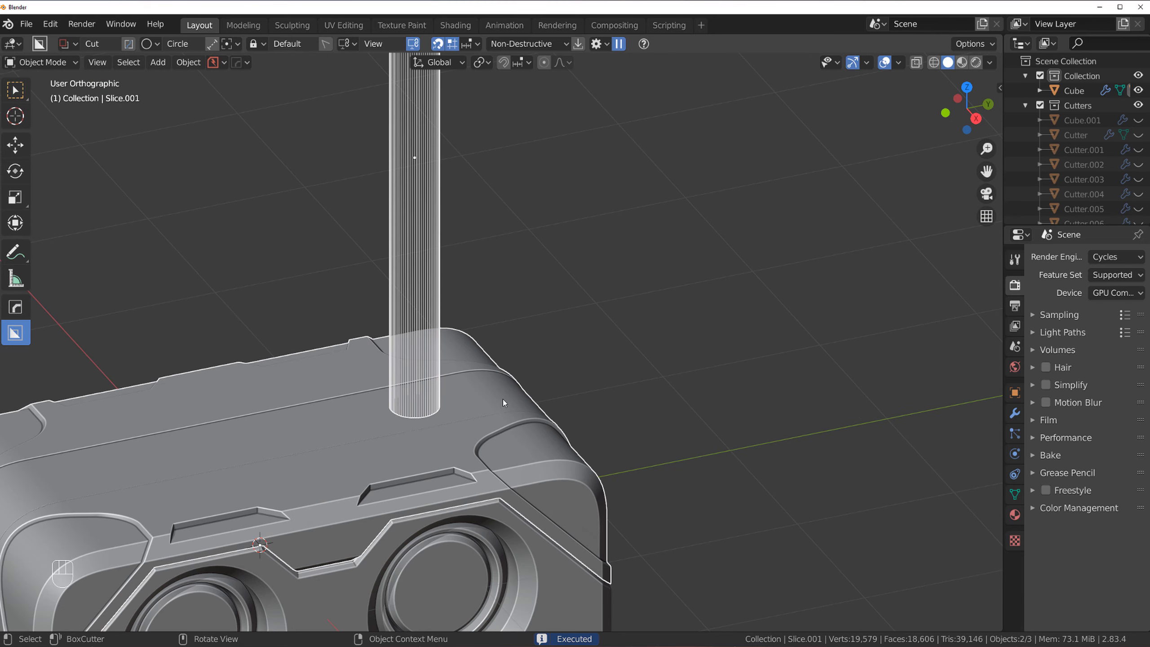
{"action": "key", "text": "q"}
{"action": "left_click", "coordinate": [503, 398]}
- Try moving the cylinder cutter along the global Y axis to the opposite end of the central strip
{"action": "scroll", "coordinate": [584, 303], "scroll_direction": "down", "scroll_amount": 2}
{"action": "middle_click_drag", "start_coordinate": [485, 375], "coordinate": [521, 407], "text": "shift"}
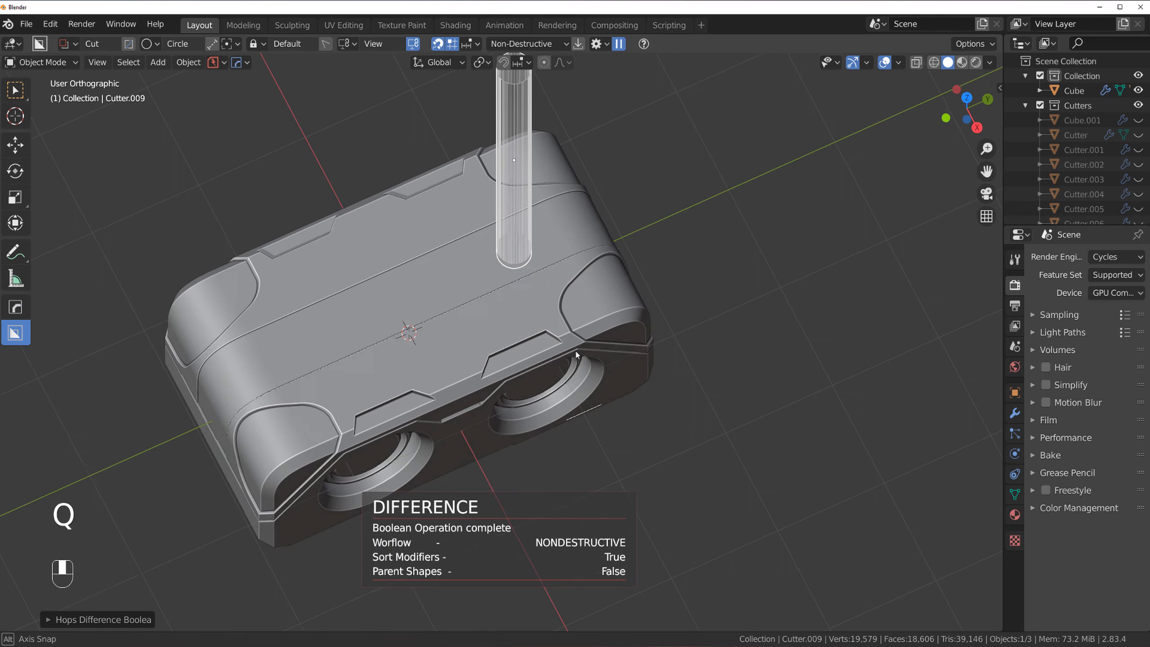
{"action": "key", "text": "g"}
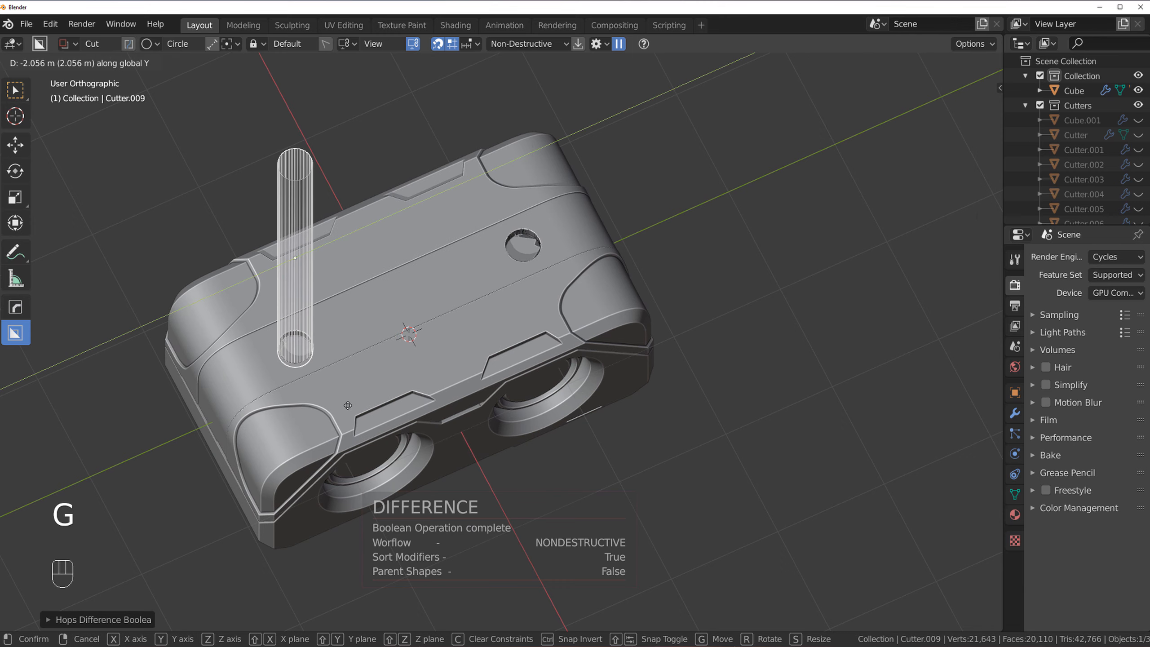
{"action": "left_click", "coordinate": [316, 401]}
- Delete the cylinder cutter together with its hole in the upper section
{"action": "scroll", "coordinate": [332, 336], "scroll_direction": "up", "scroll_amount": 2}
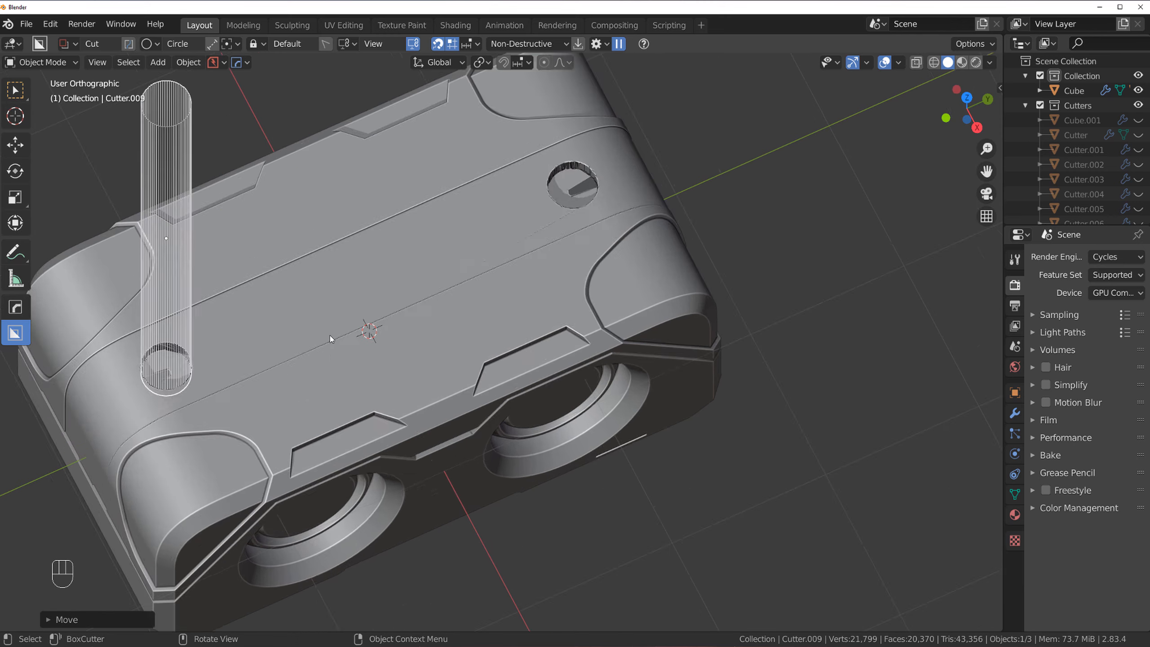
{"action": "middle_click_drag", "start_coordinate": [331, 337], "coordinate": [337, 414]}
{"action": "key", "text": "KP_5"}
{"action": "scroll", "coordinate": [239, 390], "scroll_direction": "down", "scroll_amount": 3}
{"action": "key", "text": "x"}
{"action": "middle_click_drag", "start_coordinate": [362, 238], "coordinate": [480, 282]}
{"action": "left_click", "coordinate": [357, 213]}
{"action": "scroll", "coordinate": [352, 224], "scroll_direction": "up", "scroll_amount": 2}
- Apply the upper section's boolean modifiers with HardOps Smart Apply
{"action": "key", "text": "grave"}
{"action": "left_click", "coordinate": [601, 202]}
{"action": "key", "text": "grave"}
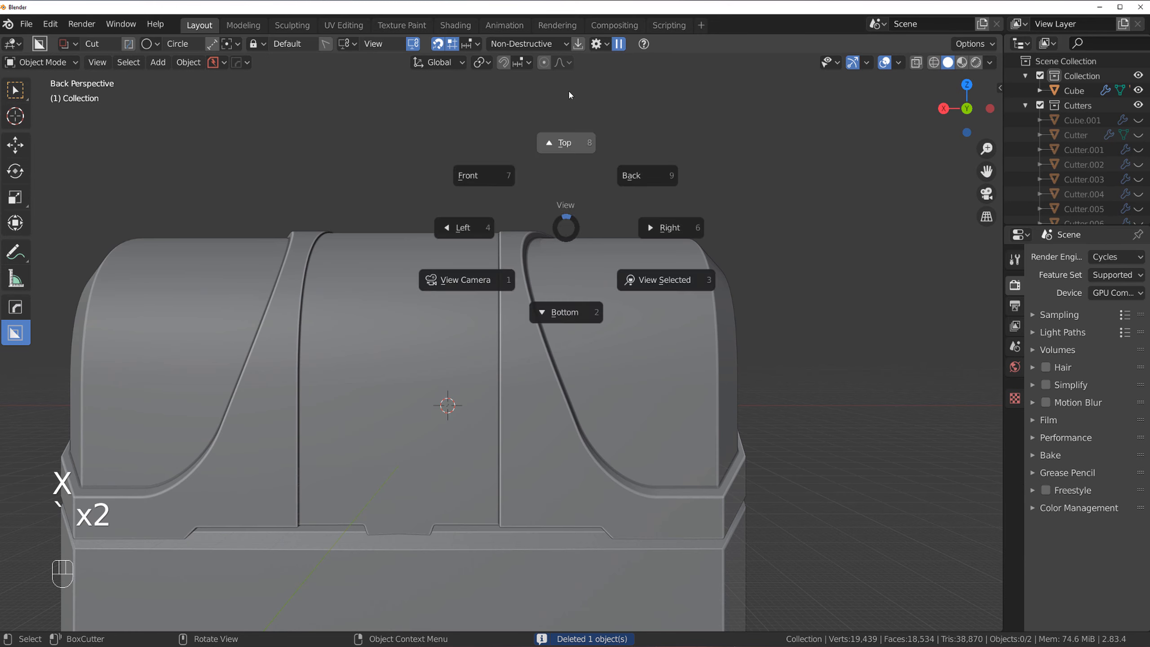
{"action": "left_click", "coordinate": [560, 145]}
{"action": "left_click", "coordinate": [525, 328]}
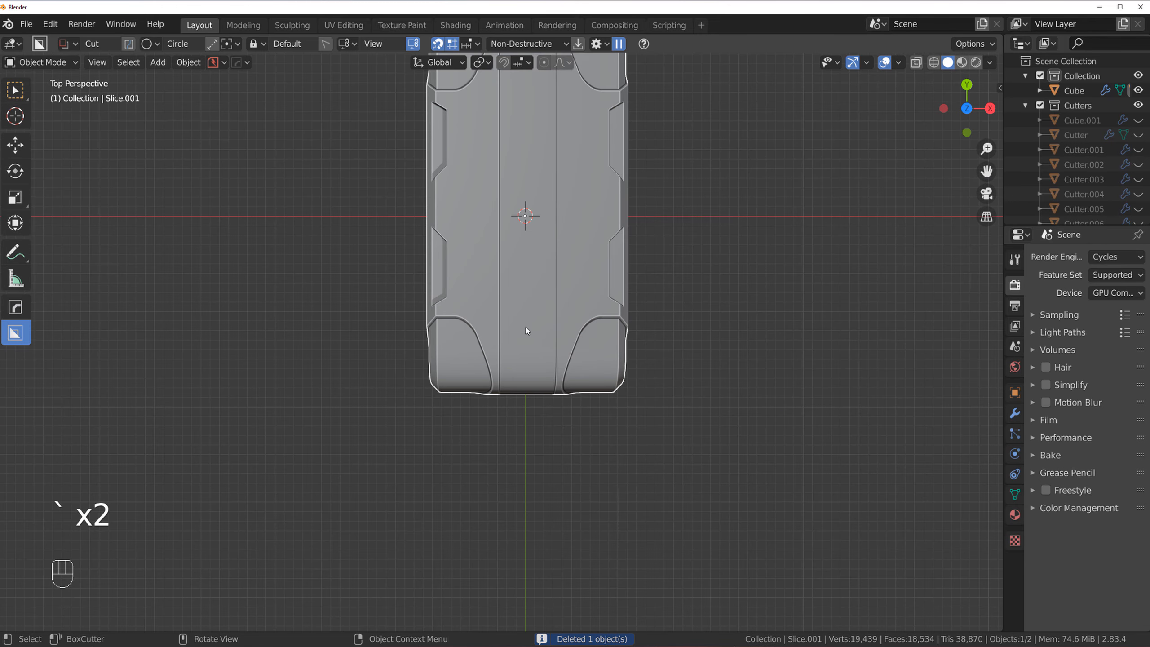
{"action": "key", "text": "q"}
{"action": "mouse_move", "coordinate": [545, 394]}
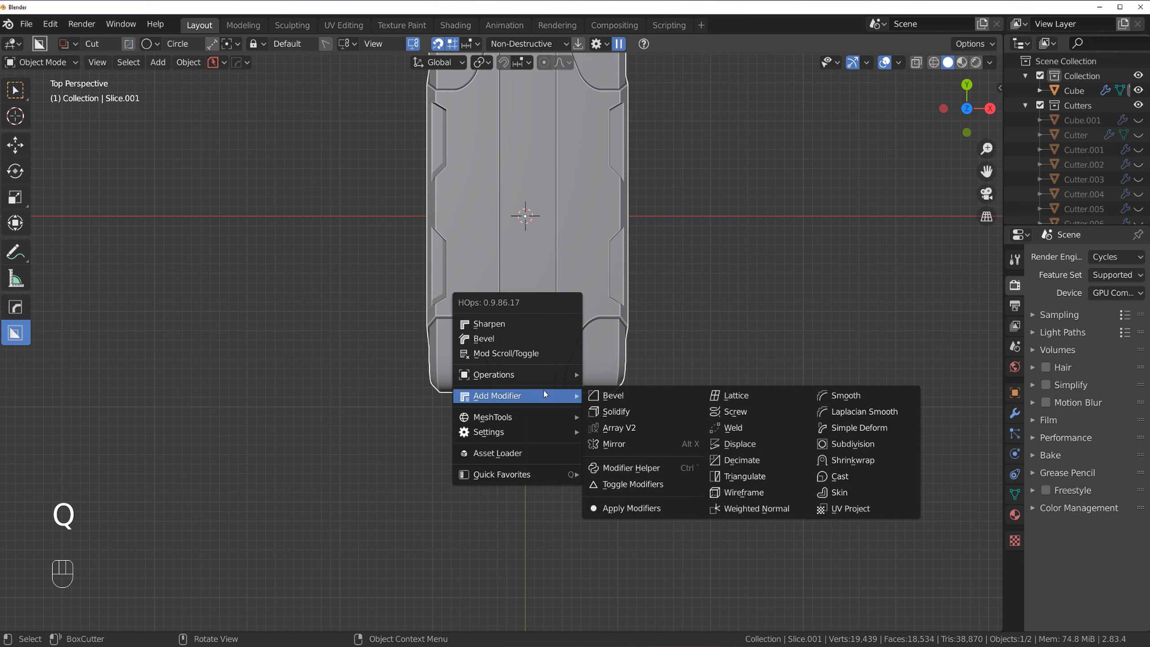
{"action": "mouse_move", "coordinate": [525, 374]}
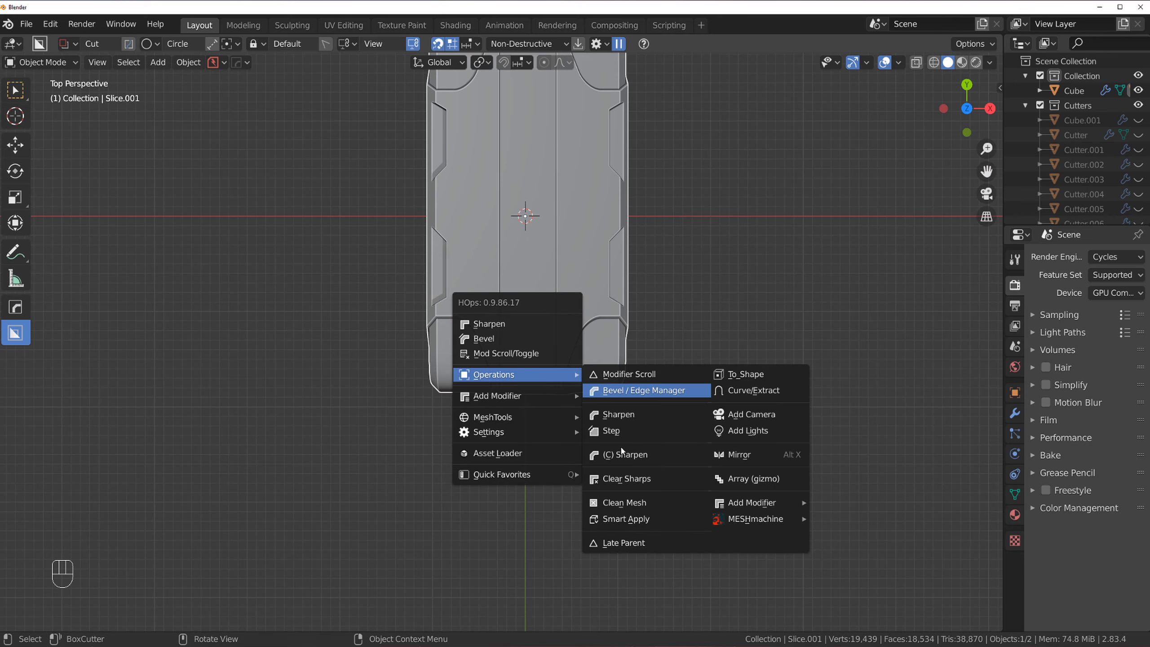
{"action": "left_click", "coordinate": [625, 518]}
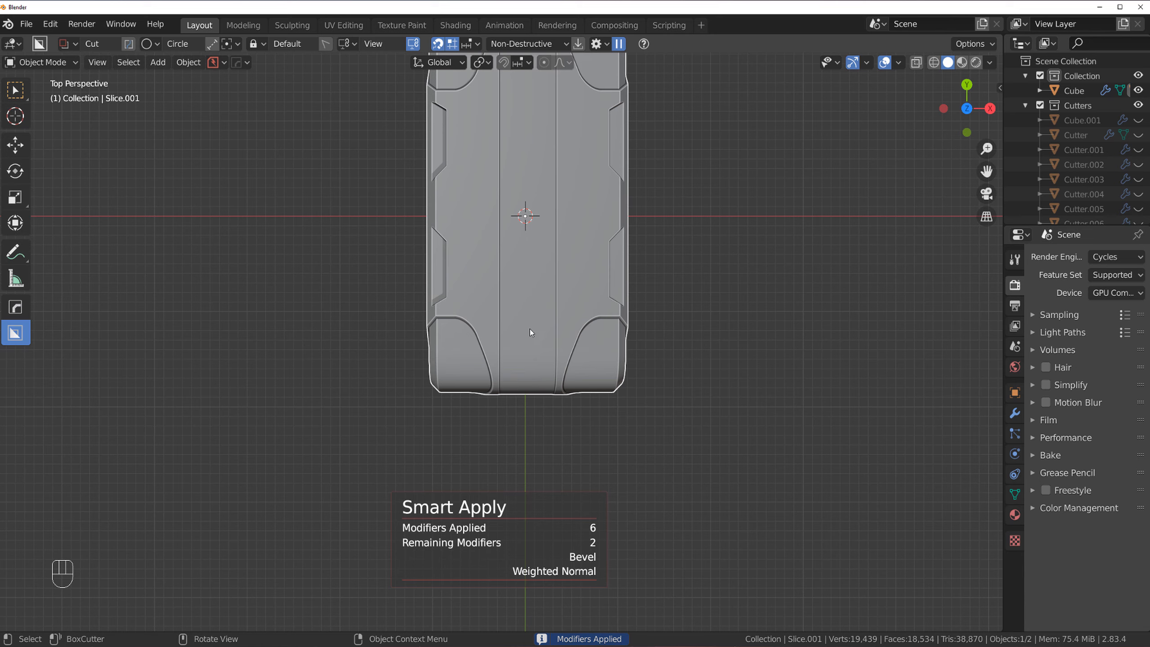
- Cut a circular recess near one end of the central strip with BoxCutter aligned to Object, extruded about 0.181 m
{"action": "key", "text": "shift+v"}
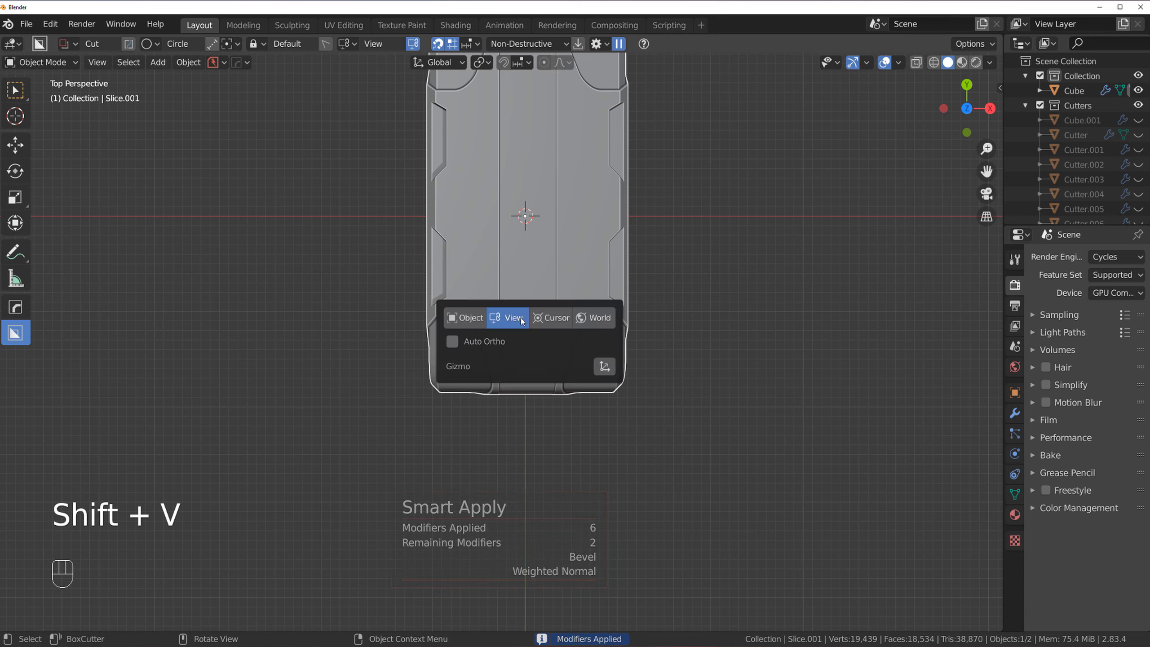
{"action": "left_click", "coordinate": [466, 319]}
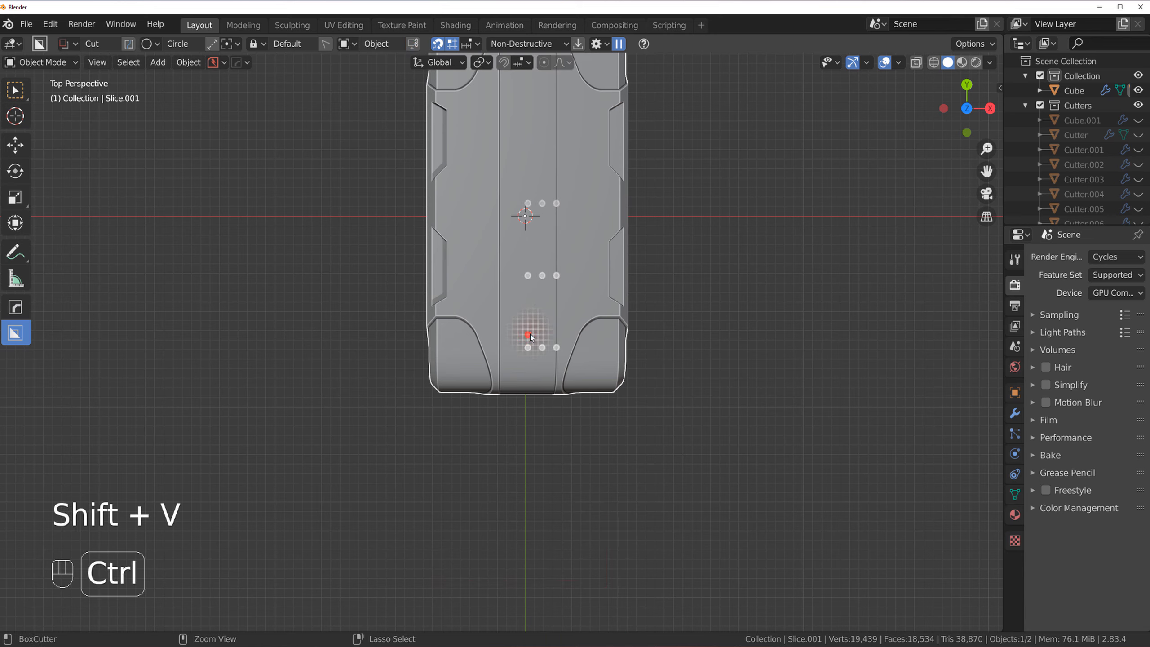
{"action": "left_click_drag", "start_coordinate": [530, 334], "coordinate": [543, 343], "text": "ctrl"}
{"action": "middle_click_drag", "start_coordinate": [566, 275], "coordinate": [576, 239]}
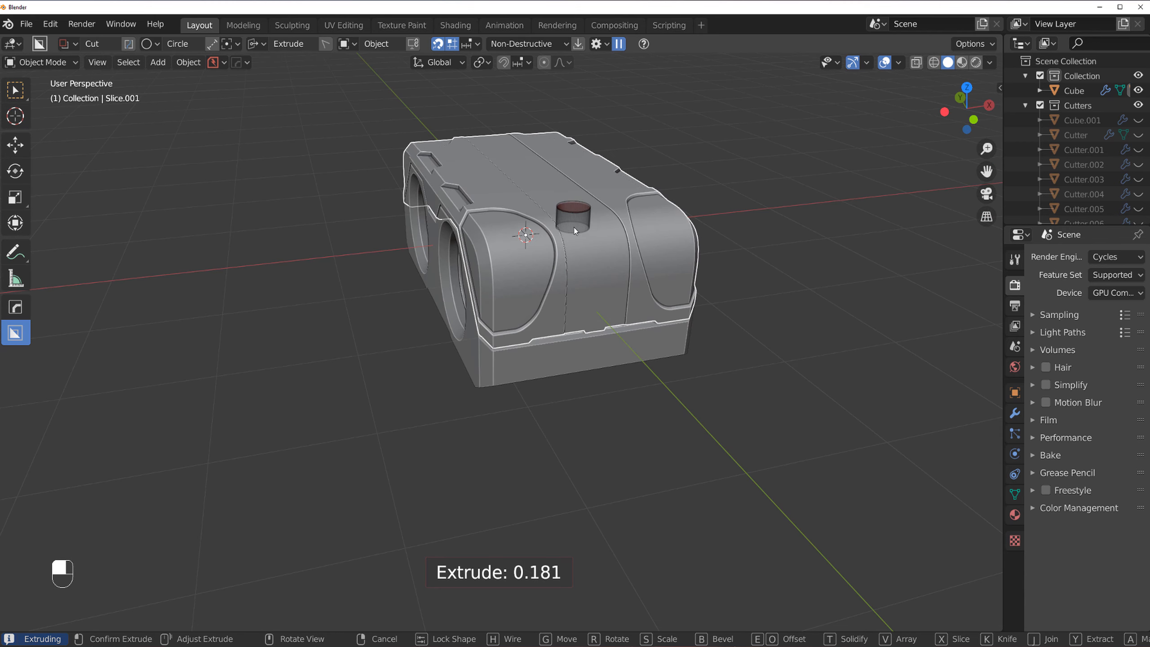
{"action": "left_click", "coordinate": [574, 227]}
- Raise the circular cutter along the global Z axis to make its recess shallower
{"action": "key", "text": "grave"}
{"action": "middle_click_drag", "start_coordinate": [571, 204], "coordinate": [424, 398], "text": "shift"}
{"action": "scroll", "coordinate": [424, 324], "scroll_direction": "up", "scroll_amount": 3}
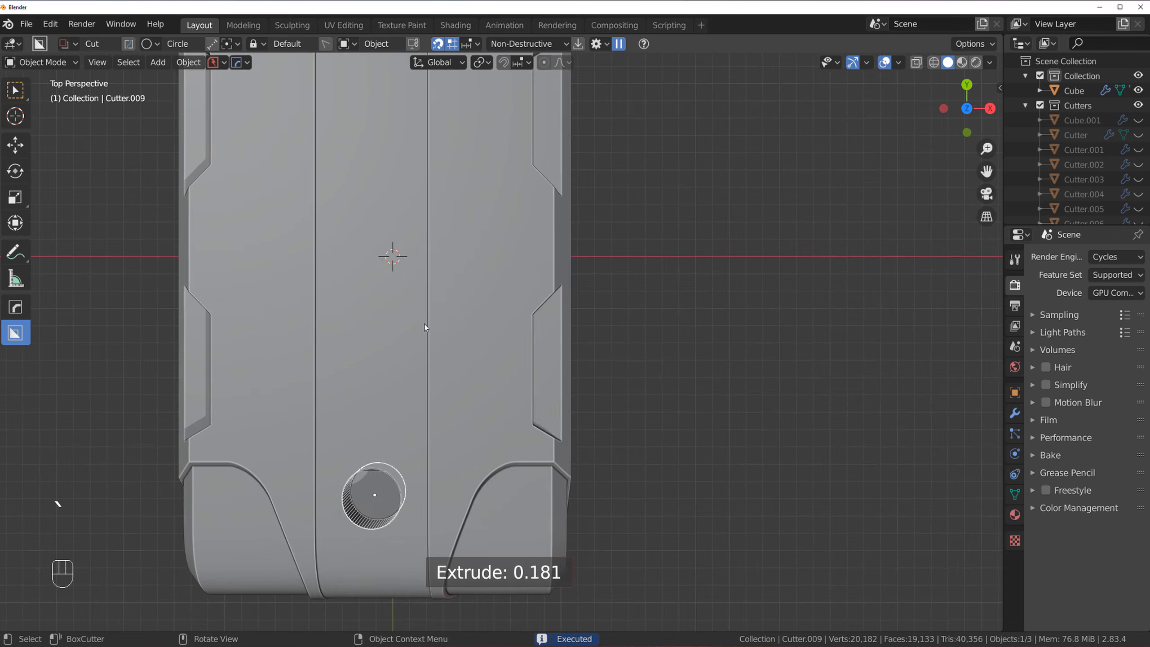
{"action": "middle_click_drag", "start_coordinate": [424, 324], "coordinate": [405, 245]}
{"action": "middle_click_drag", "start_coordinate": [471, 276], "coordinate": [500, 224], "text": "shift"}
{"action": "key", "text": "g"}
{"action": "key", "text": "z"}
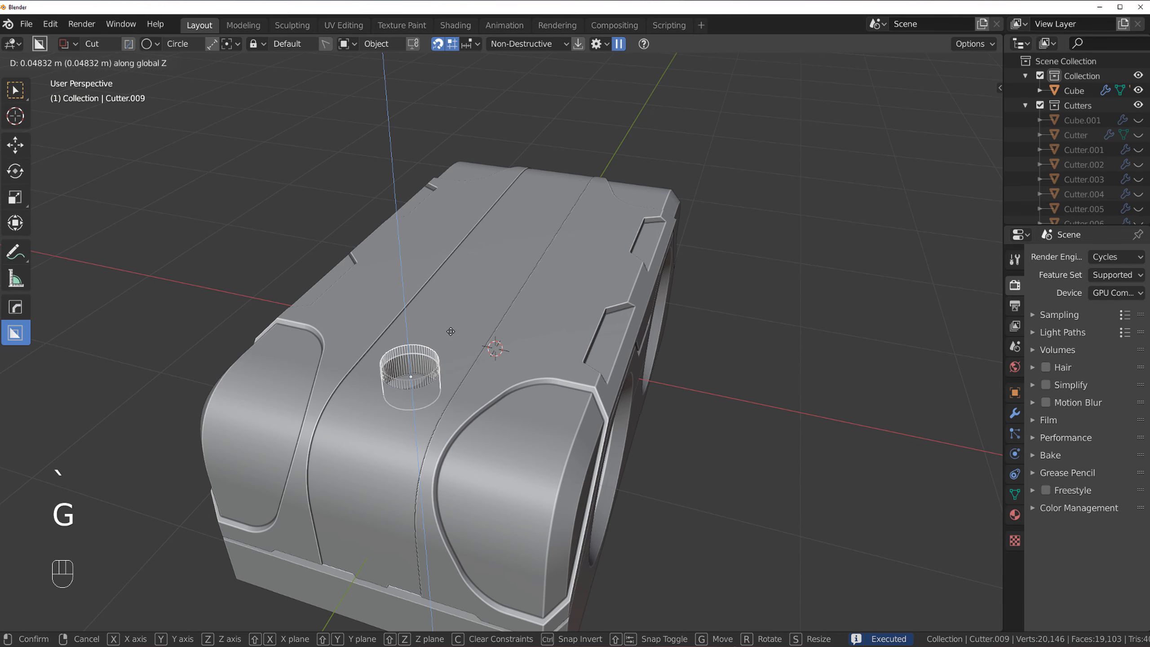
- Mirror the circular cutter across the upper section to add a matching recess at the strip's opposite end
{"action": "left_click", "coordinate": [461, 268], "text": "shift"}
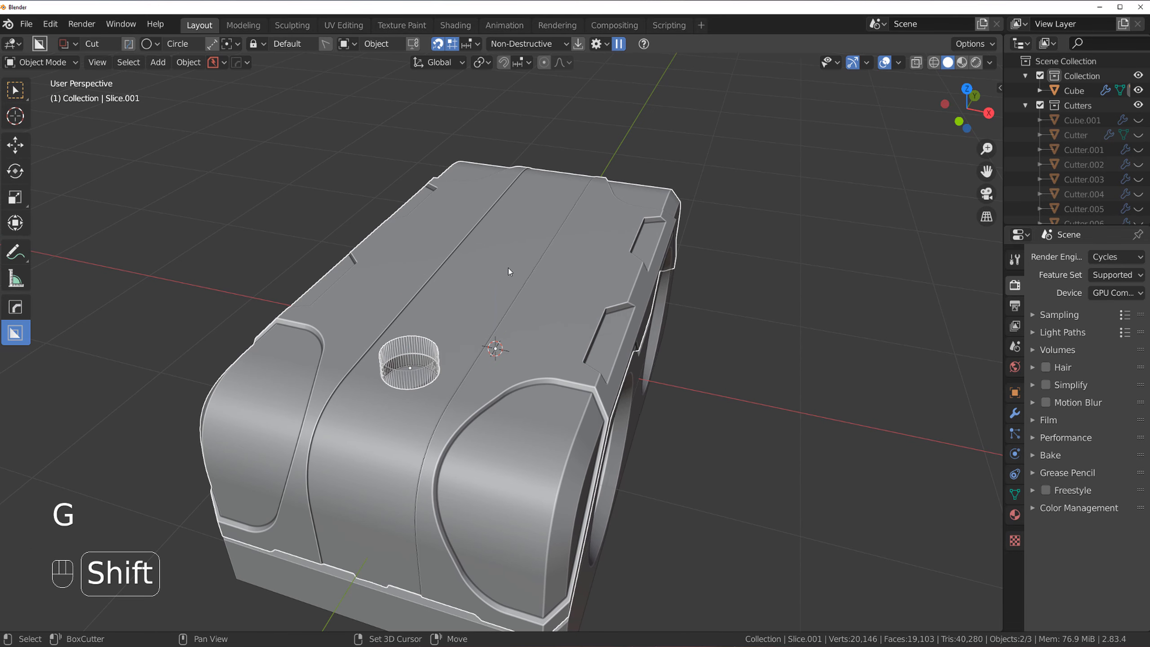
{"action": "key", "text": "alt+x"}
{"action": "left_click", "coordinate": [443, 426]}
{"action": "middle_click_drag", "start_coordinate": [443, 426], "coordinate": [475, 386]}
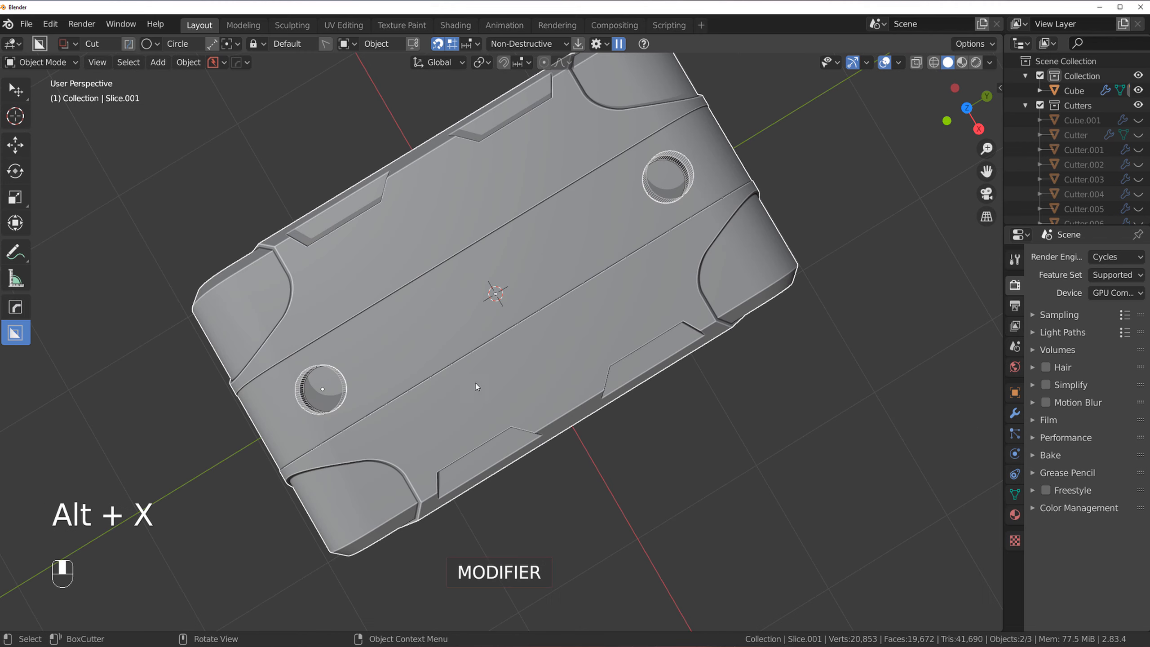
- Move the circular cutter about 0.3 m along the global Y axis toward the block's centre in top orthographic view
{"action": "scroll", "coordinate": [476, 386], "scroll_direction": "down", "scroll_amount": 3}
{"action": "key", "text": "KP_5"}
{"action": "middle_click_drag", "start_coordinate": [539, 267], "coordinate": [600, 243], "text": "alt+shift"}
{"action": "scroll", "coordinate": [600, 243], "scroll_direction": "up", "scroll_amount": 3}
{"action": "key", "text": "KP_5"}
{"action": "key", "text": "KP_5"}
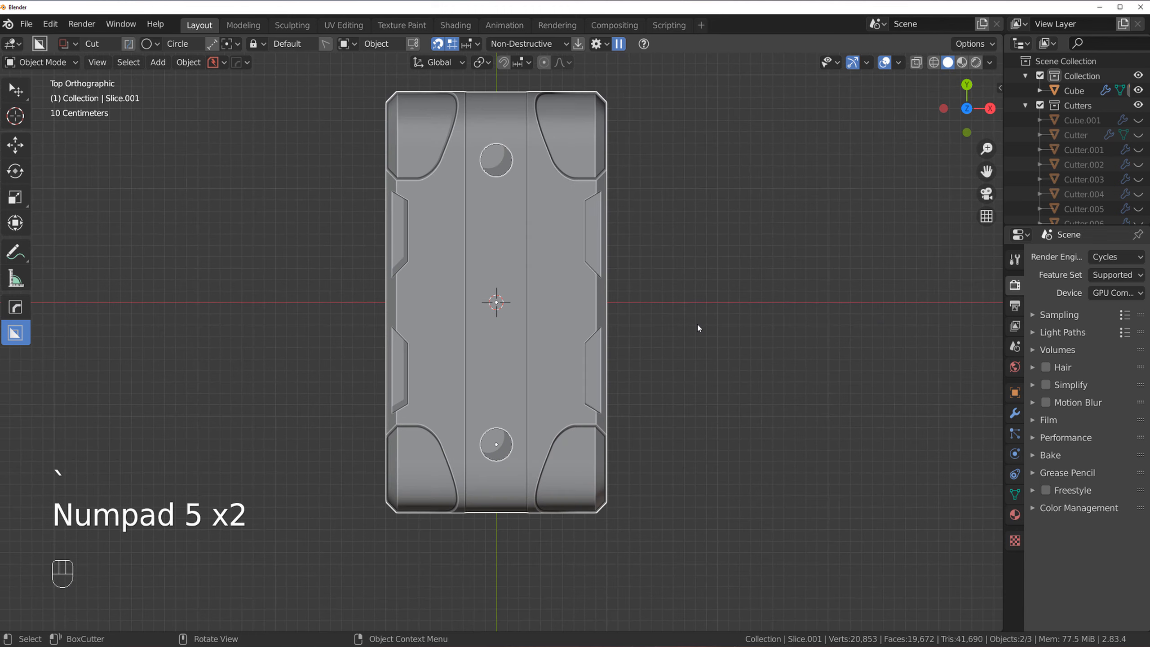
{"action": "key", "text": "g"}
{"action": "key", "text": "Escape"}
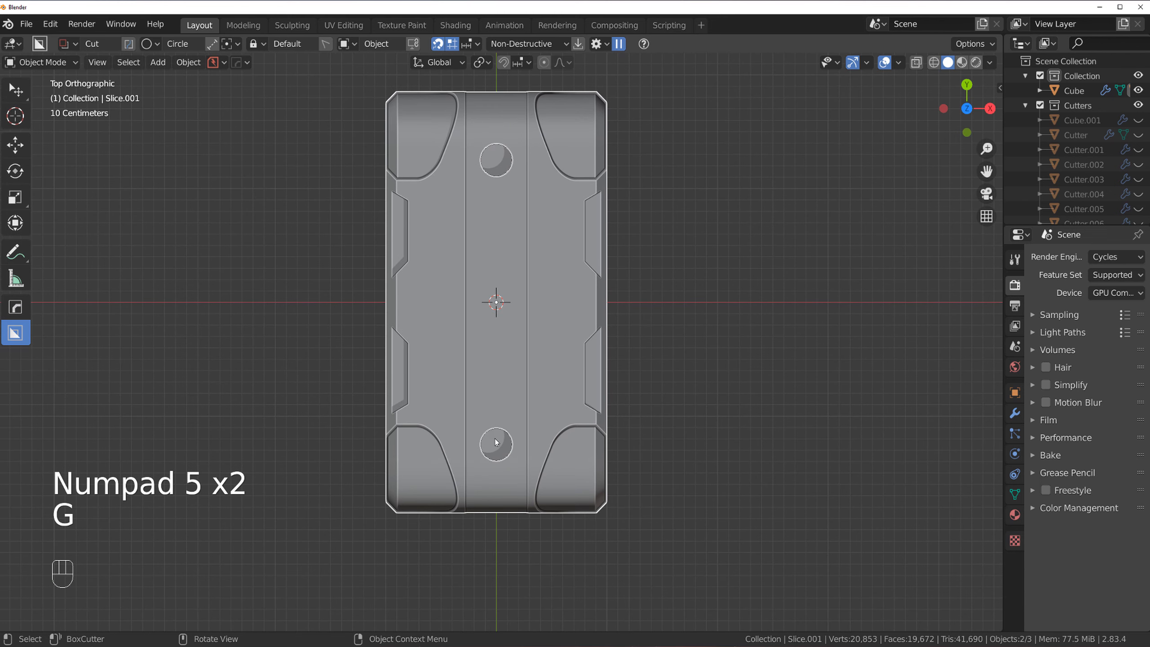
{"action": "left_click", "coordinate": [522, 433]}
{"action": "left_click", "coordinate": [498, 436]}
{"action": "left_click", "coordinate": [507, 435]}
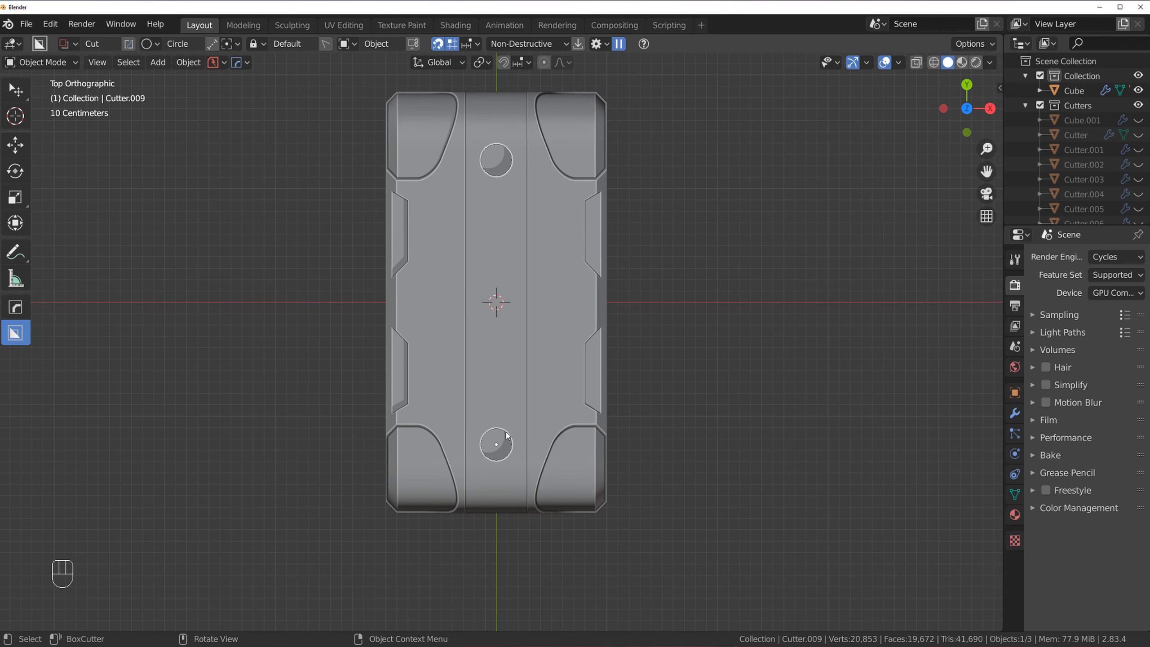
{"action": "key", "text": "g"}
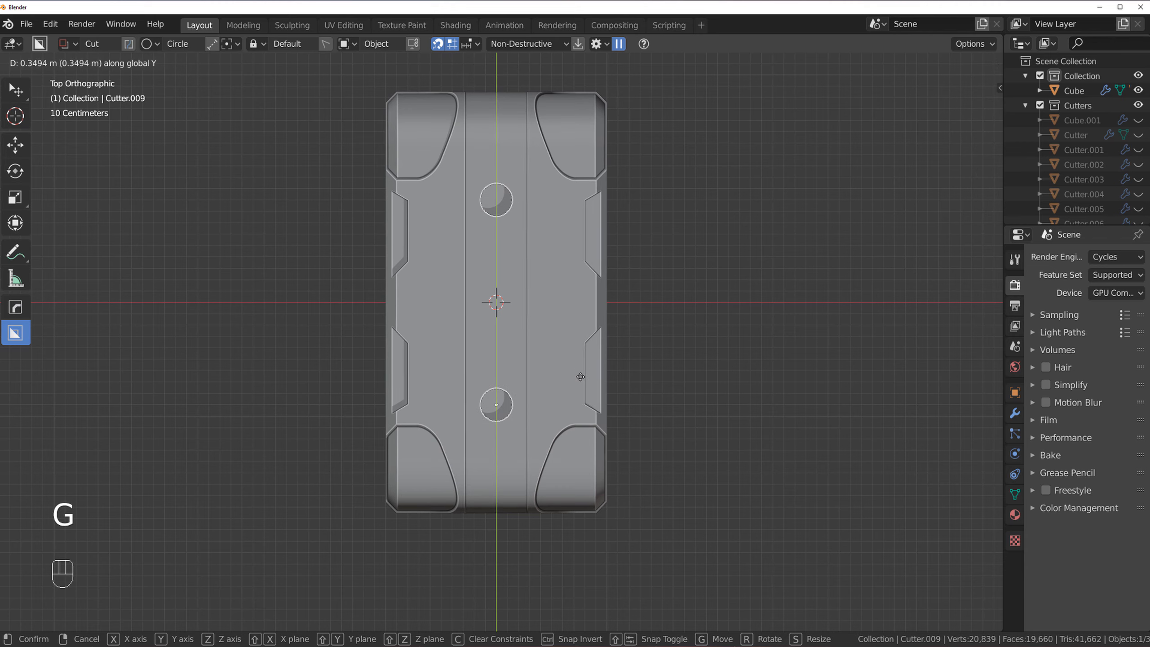
{"action": "left_click", "coordinate": [582, 382]}
- Isolate the upper section in local view and apply its recess boolean with HardOps Csharp
{"action": "middle_click_drag", "start_coordinate": [582, 382], "coordinate": [648, 352]}
{"action": "scroll", "coordinate": [497, 346], "scroll_direction": "up", "scroll_amount": 2}
{"action": "scroll", "coordinate": [499, 360], "scroll_direction": "up", "scroll_amount": 1}
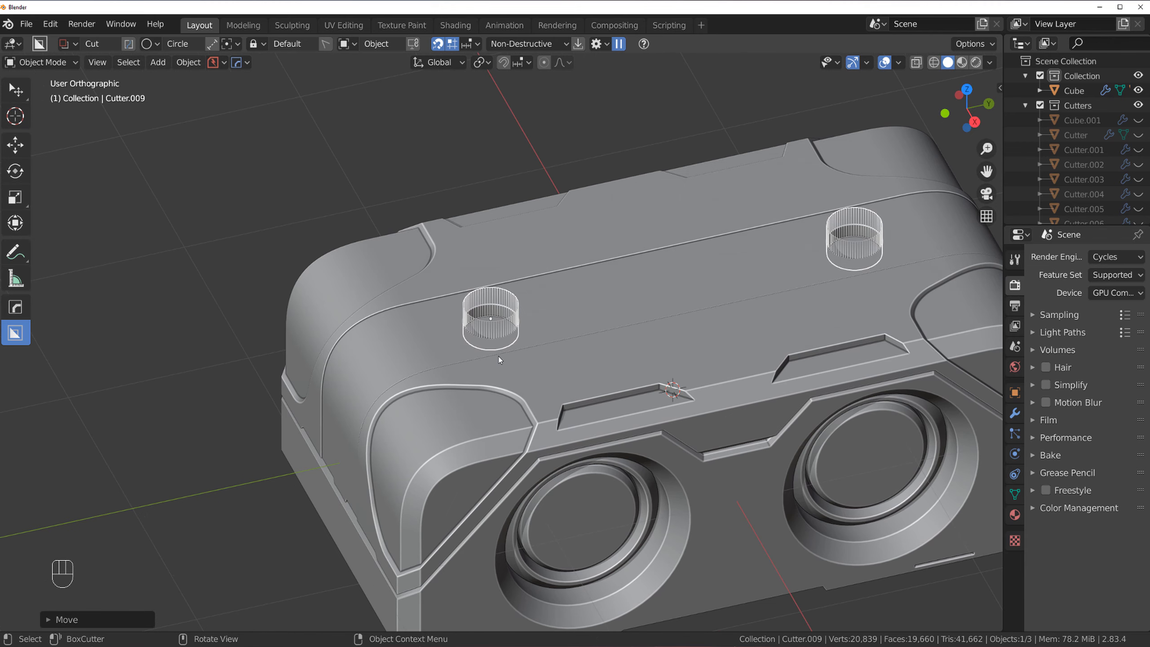
{"action": "key", "text": "KP_5"}
{"action": "scroll", "coordinate": [571, 344], "scroll_direction": "up", "scroll_amount": 2}
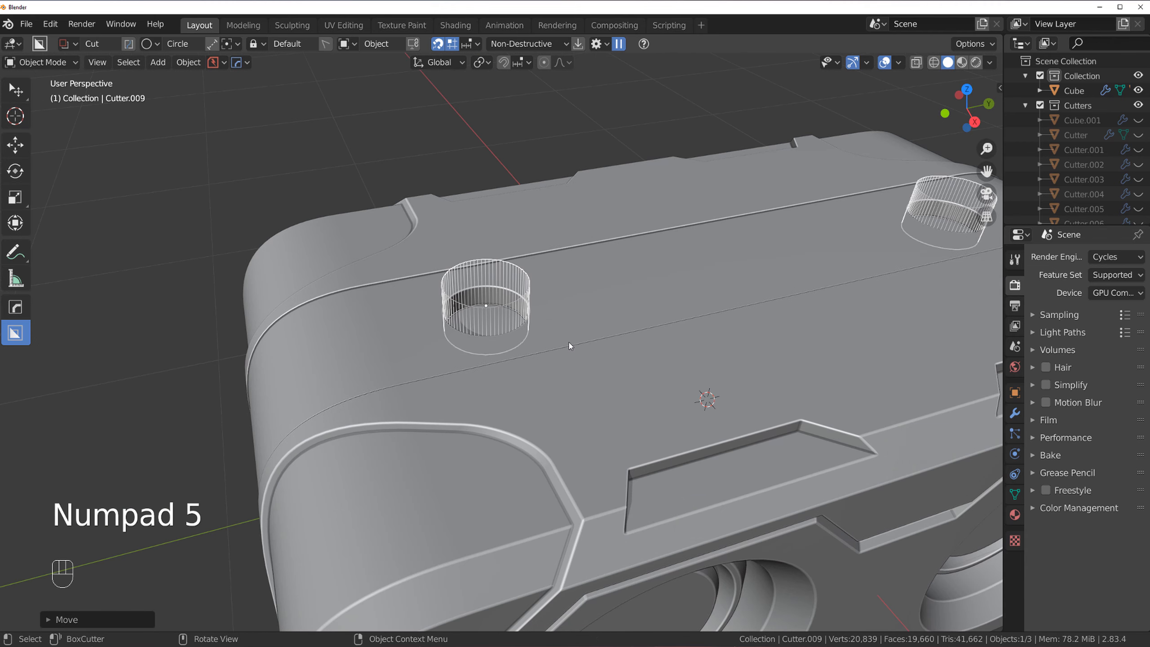
{"action": "left_click", "coordinate": [609, 295]}
{"action": "key", "text": "slash"}
{"action": "middle_click_drag", "start_coordinate": [474, 330], "coordinate": [637, 365]}
{"action": "scroll", "coordinate": [637, 365], "scroll_direction": "up", "scroll_amount": 2}
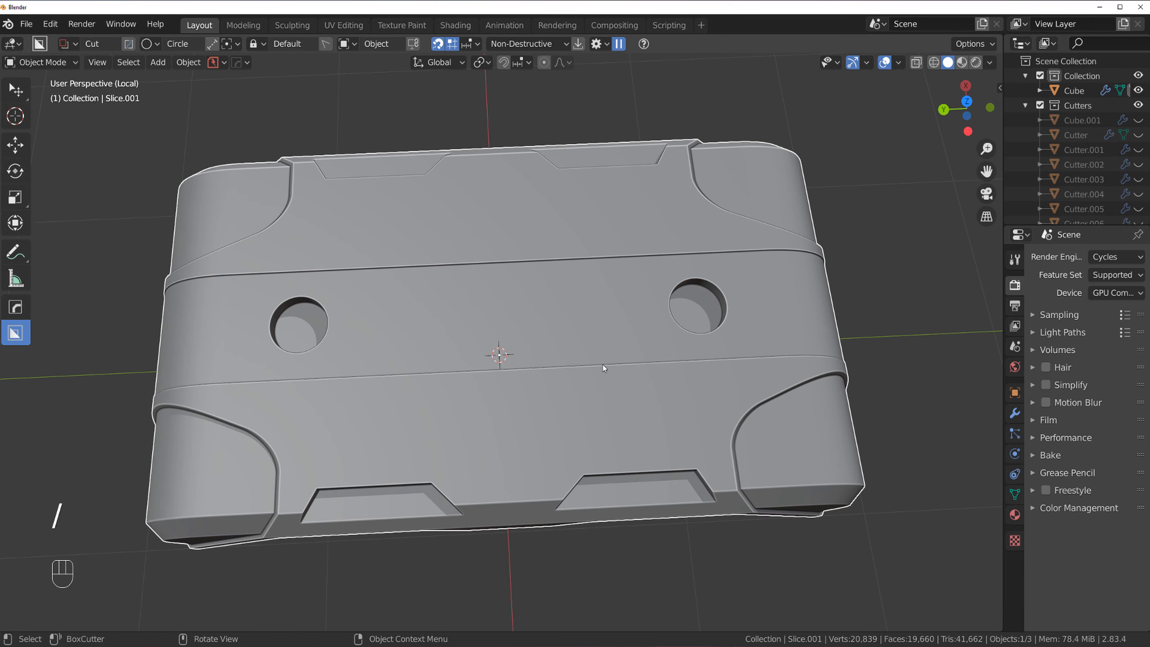
{"action": "key", "text": "q"}
{"action": "left_click", "coordinate": [539, 300], "text": "ctrl"}
- Select the floor faces of both circular recesses in Edit Mode and scale them down slightly around individual origins
{"action": "key", "text": "Tab"}
{"action": "middle_click_drag", "start_coordinate": [331, 351], "coordinate": [346, 424]}
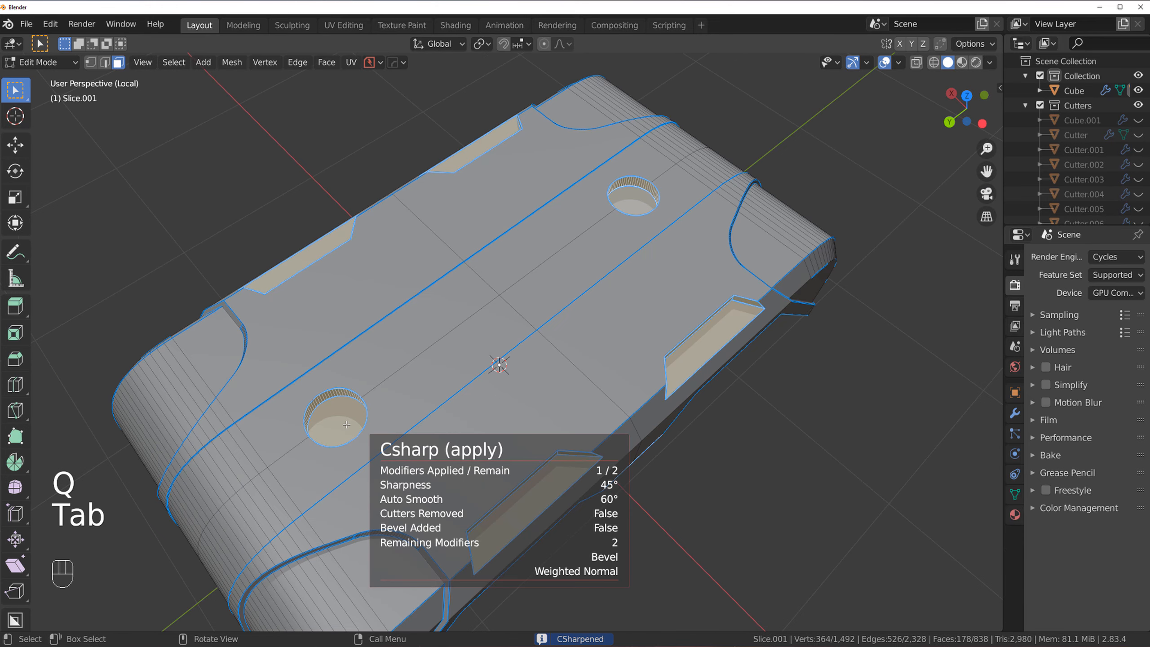
{"action": "left_click", "coordinate": [360, 420]}
{"action": "left_click", "coordinate": [633, 203], "text": "shift"}
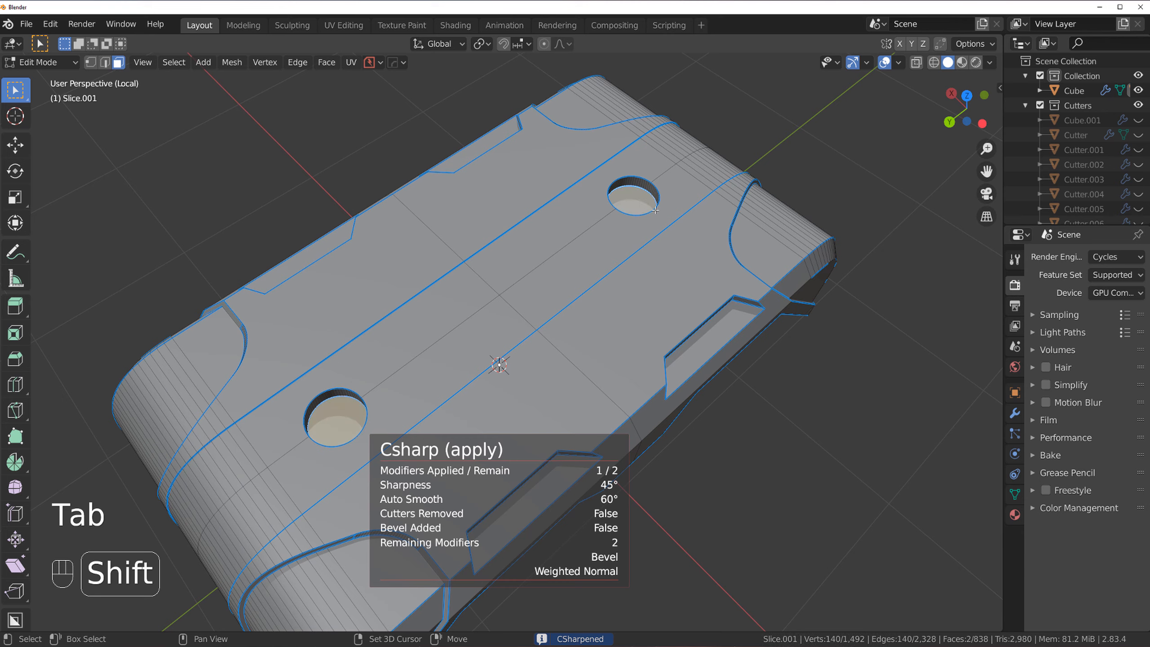
{"action": "key", "text": "s"}
{"action": "right_click", "coordinate": [722, 270]}
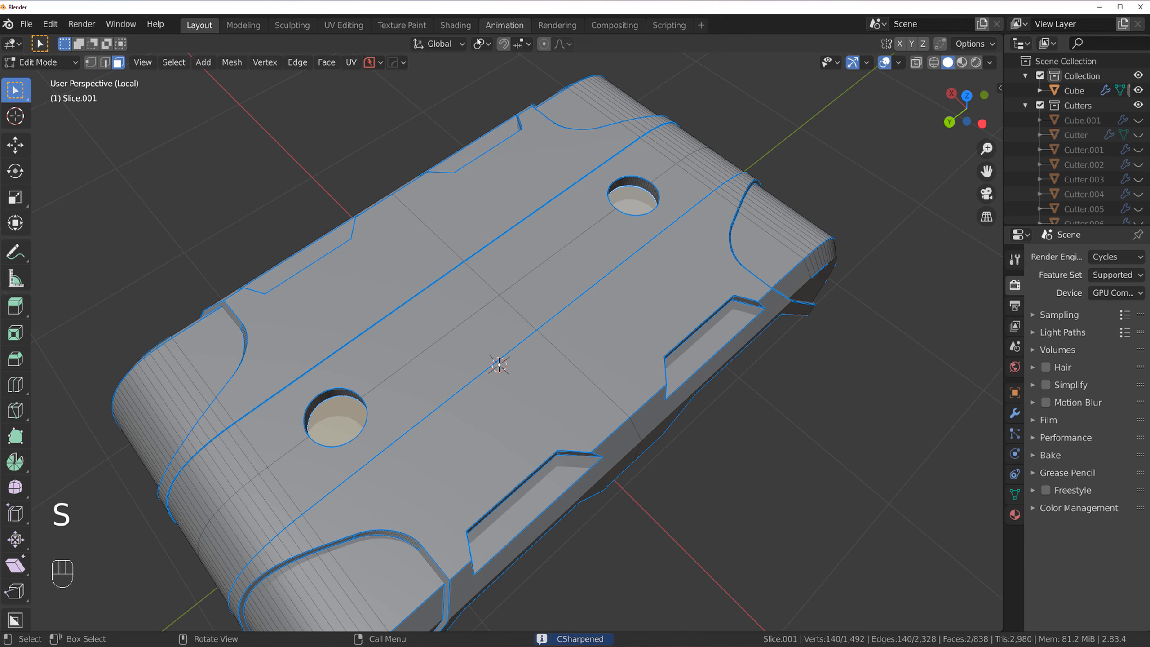
{"action": "left_click", "coordinate": [481, 43]}
{"action": "left_click", "coordinate": [502, 94]}
{"action": "key", "text": "s"}
{"action": "left_click", "coordinate": [632, 319]}
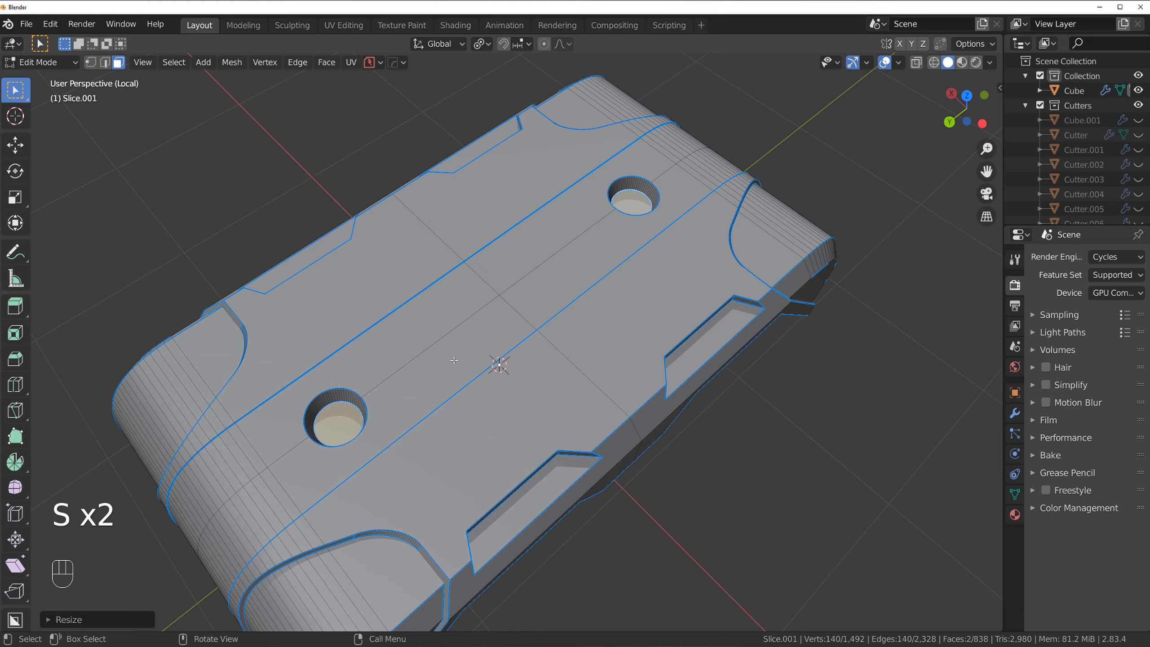
- Inset both recess floor faces and extrude them upward into pegs that protrude above the central strip
{"action": "middle_click_drag", "start_coordinate": [442, 358], "coordinate": [515, 300]}
{"action": "key", "text": "i"}
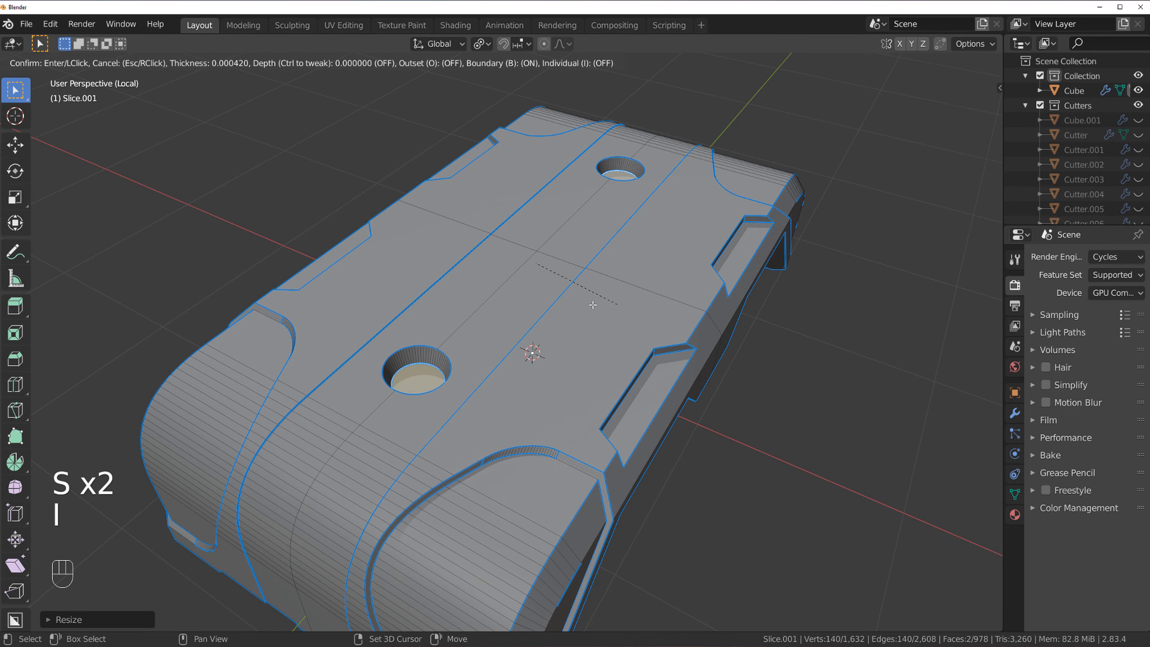
{"action": "left_click", "coordinate": [611, 301]}
{"action": "key", "text": "e"}
{"action": "left_click", "coordinate": [584, 283]}
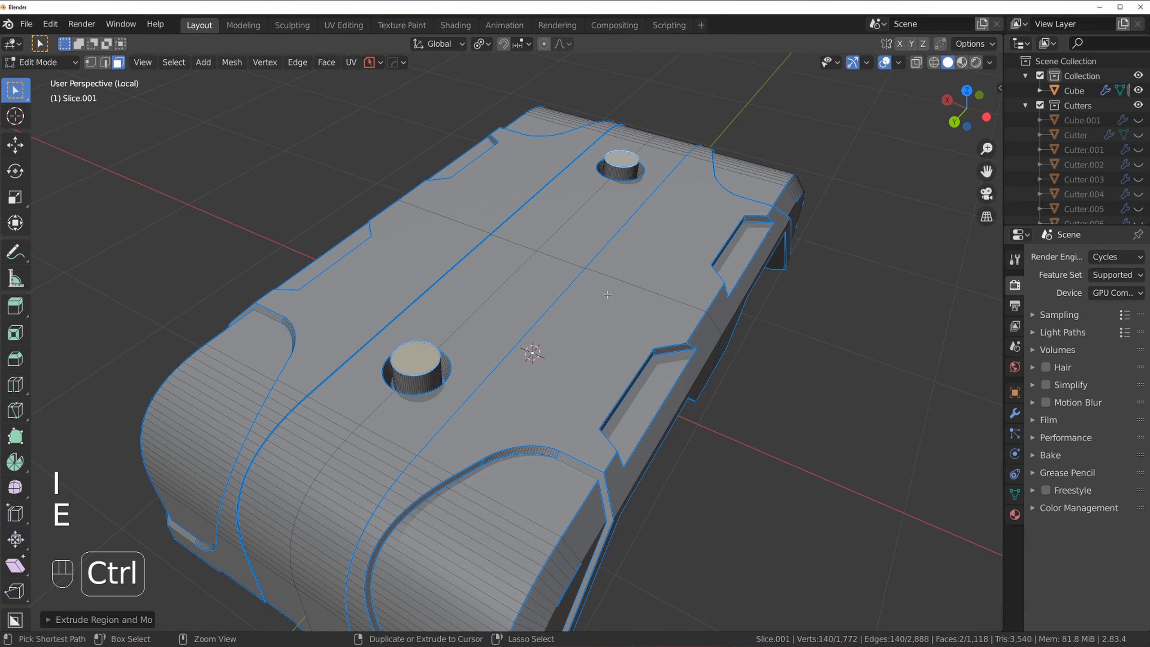
- Bevel the top rims of both pegs and return to Object Mode
{"action": "key", "text": "ctrl+b"}
{"action": "left_click", "coordinate": [607, 325]}
{"action": "scroll", "coordinate": [608, 325], "scroll_direction": "down", "scroll_amount": 1}
{"action": "middle_click_drag", "start_coordinate": [607, 325], "coordinate": [543, 286]}
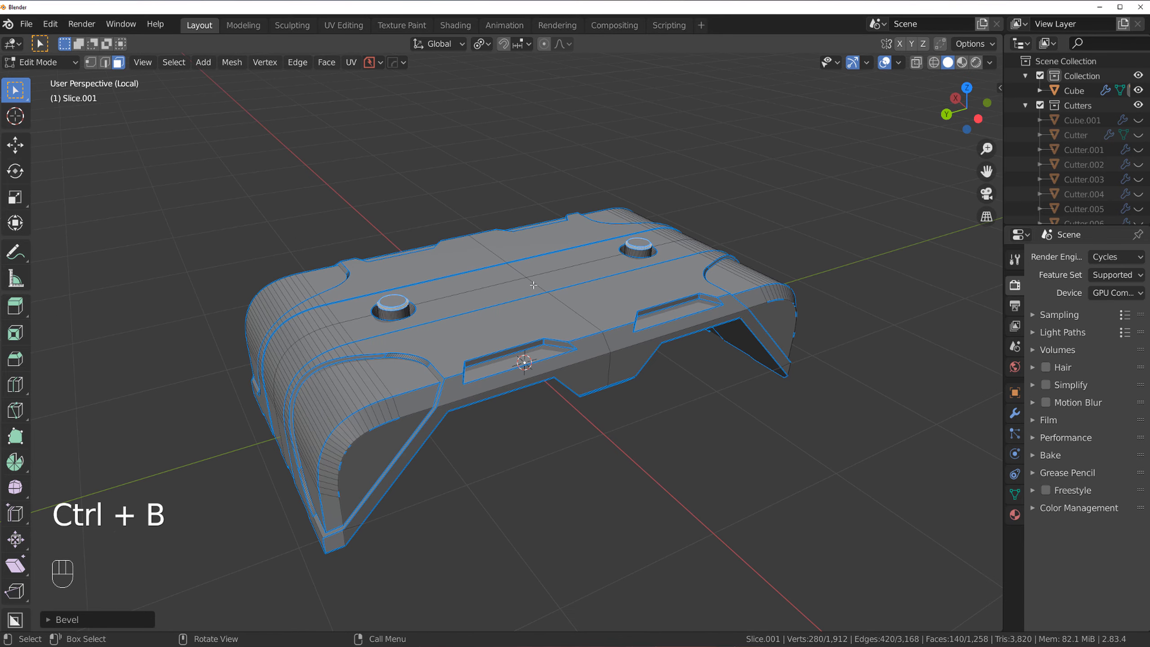
{"action": "scroll", "coordinate": [524, 290], "scroll_direction": "up", "scroll_amount": 2}
{"action": "key", "text": "Tab"}
- Leave local view and hide the Cutters collection
{"action": "scroll", "coordinate": [442, 274], "scroll_direction": "down", "scroll_amount": 1}
{"action": "key", "text": "q"}
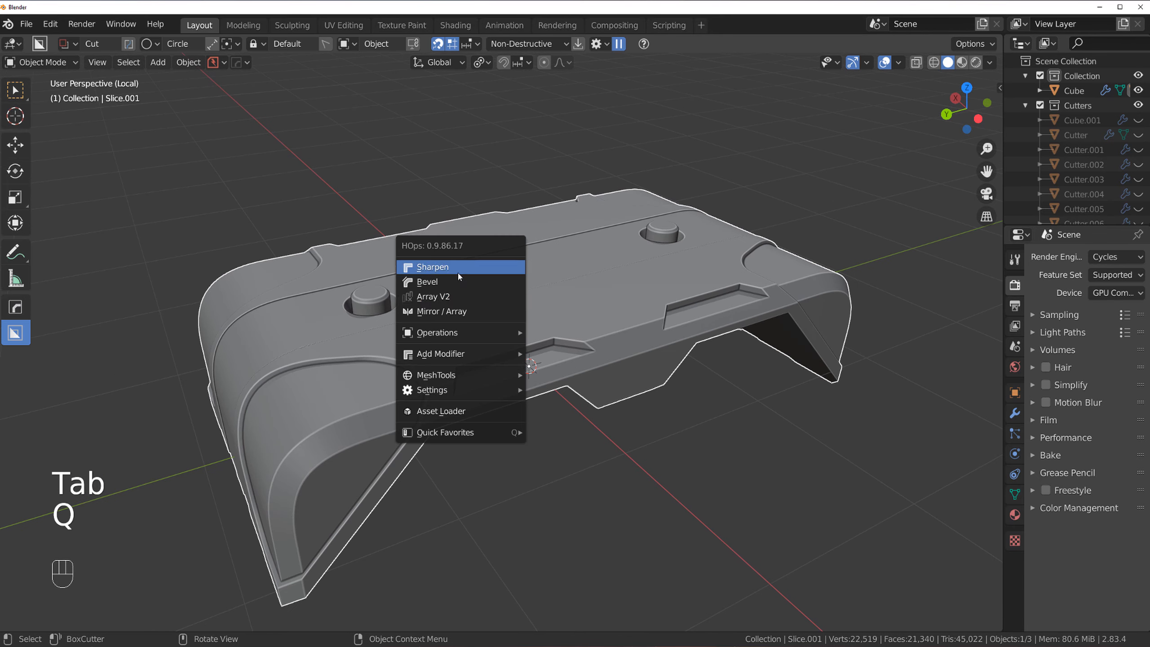
{"action": "key", "text": "slash"}
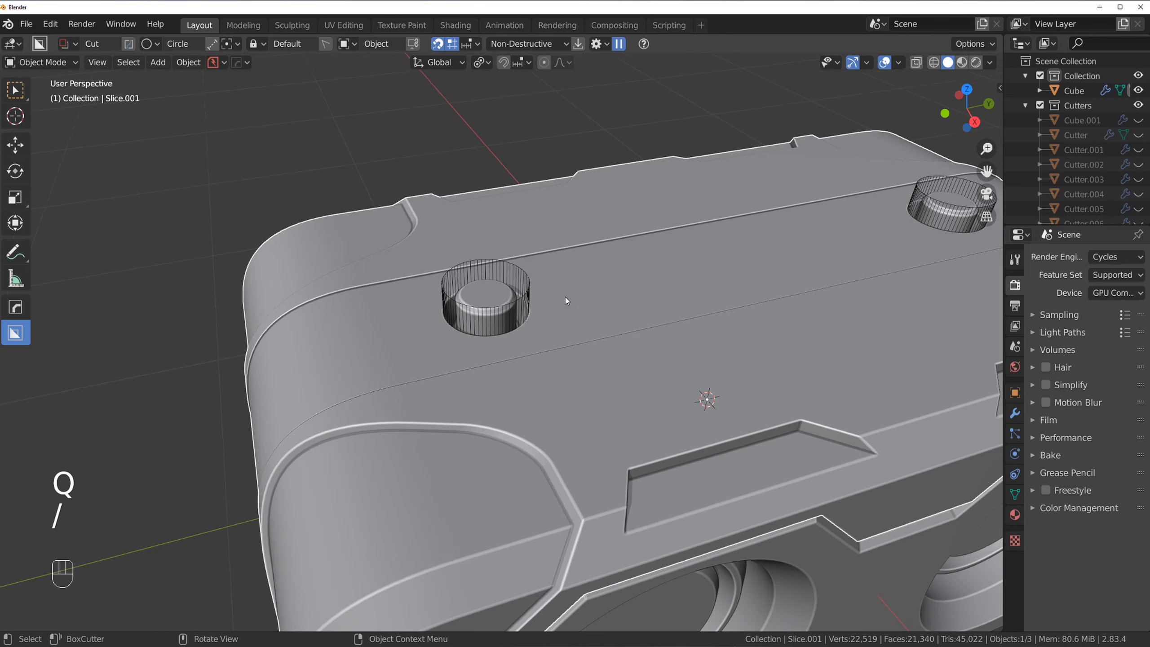
{"action": "key", "text": "shift+2"}
{"action": "middle_click_drag", "start_coordinate": [604, 301], "coordinate": [627, 294]}
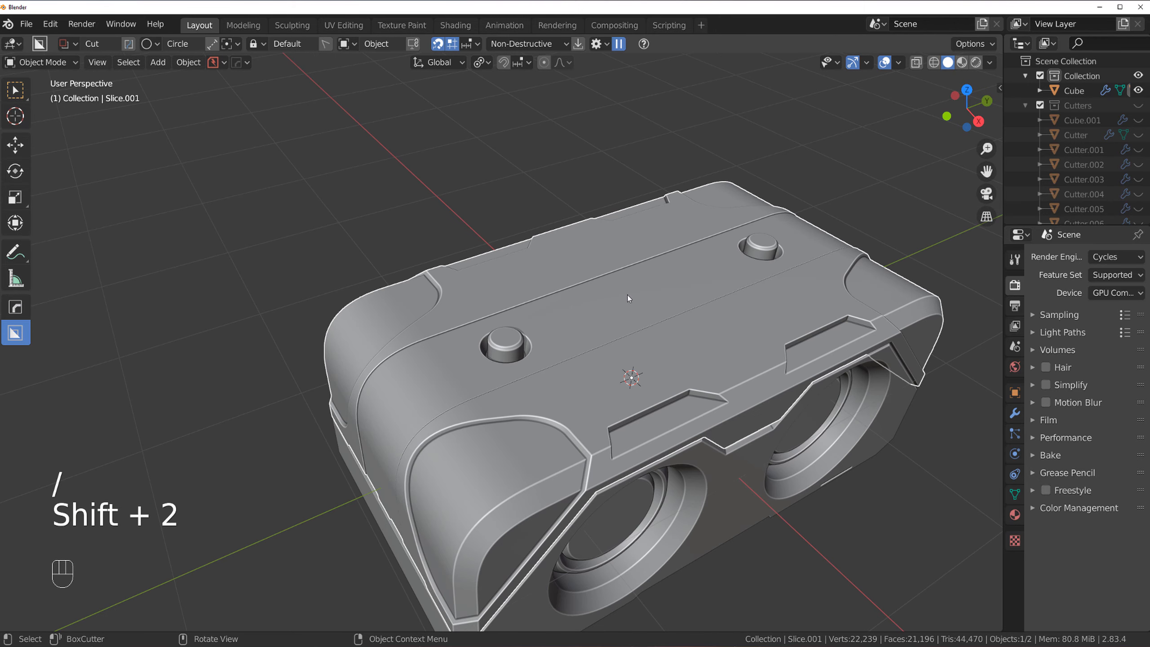
- Create a HardOps cable arching between the tops of the two pegs with a tension of about 0.989
{"action": "key", "text": "q"}
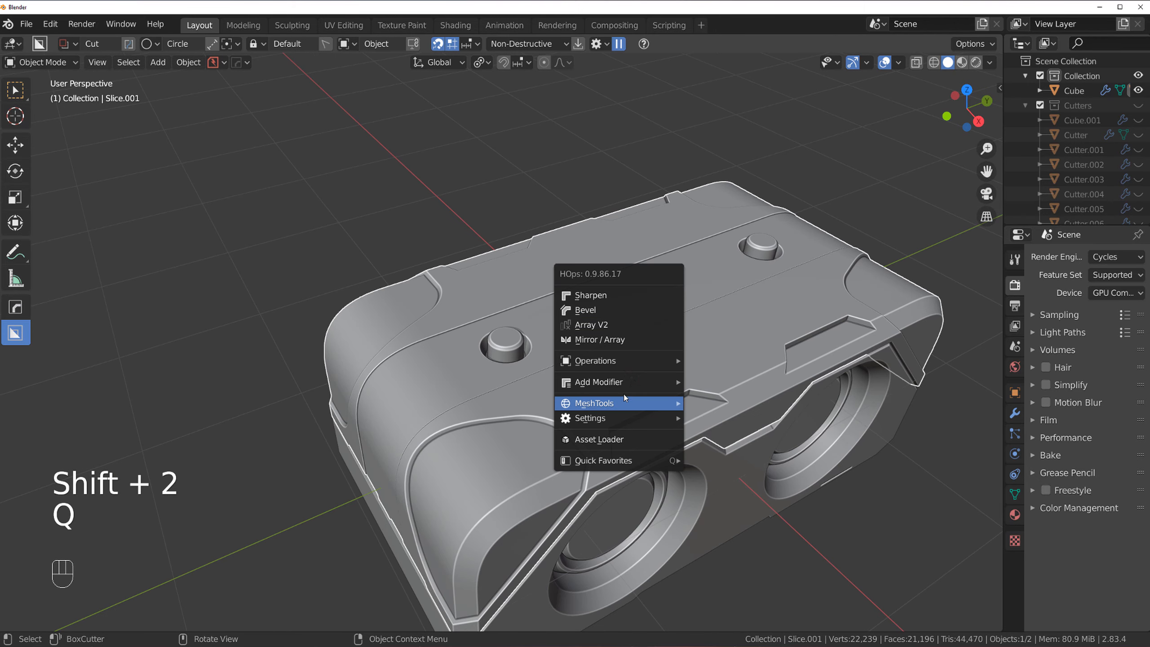
{"action": "mouse_move", "coordinate": [625, 403]}
{"action": "mouse_move", "coordinate": [882, 564]}
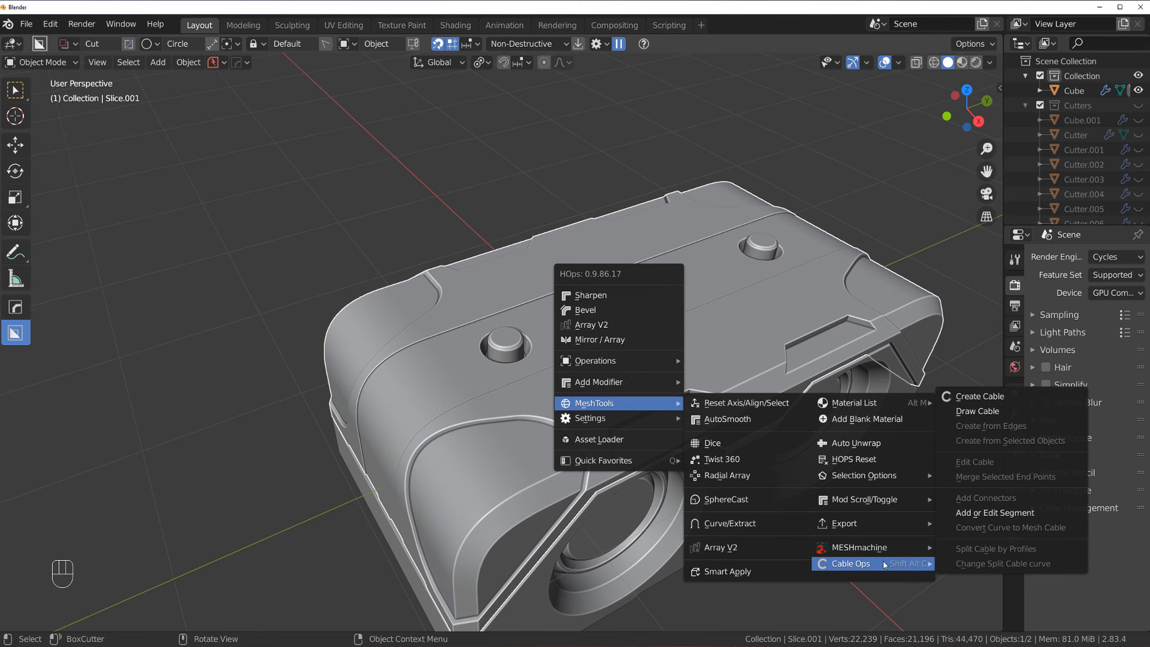
{"action": "left_click", "coordinate": [976, 397]}
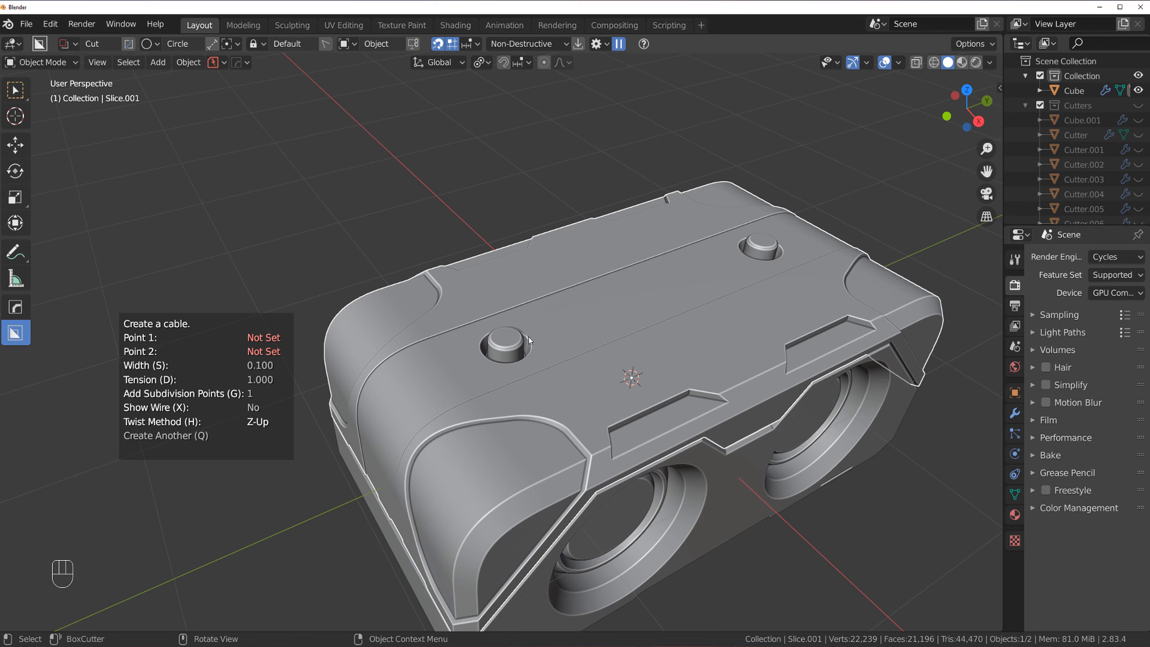
{"action": "left_click", "coordinate": [762, 247]}
{"action": "middle_click_drag", "start_coordinate": [752, 284], "coordinate": [547, 310]}
{"action": "scroll", "coordinate": [549, 306], "scroll_direction": "up", "scroll_amount": 3}
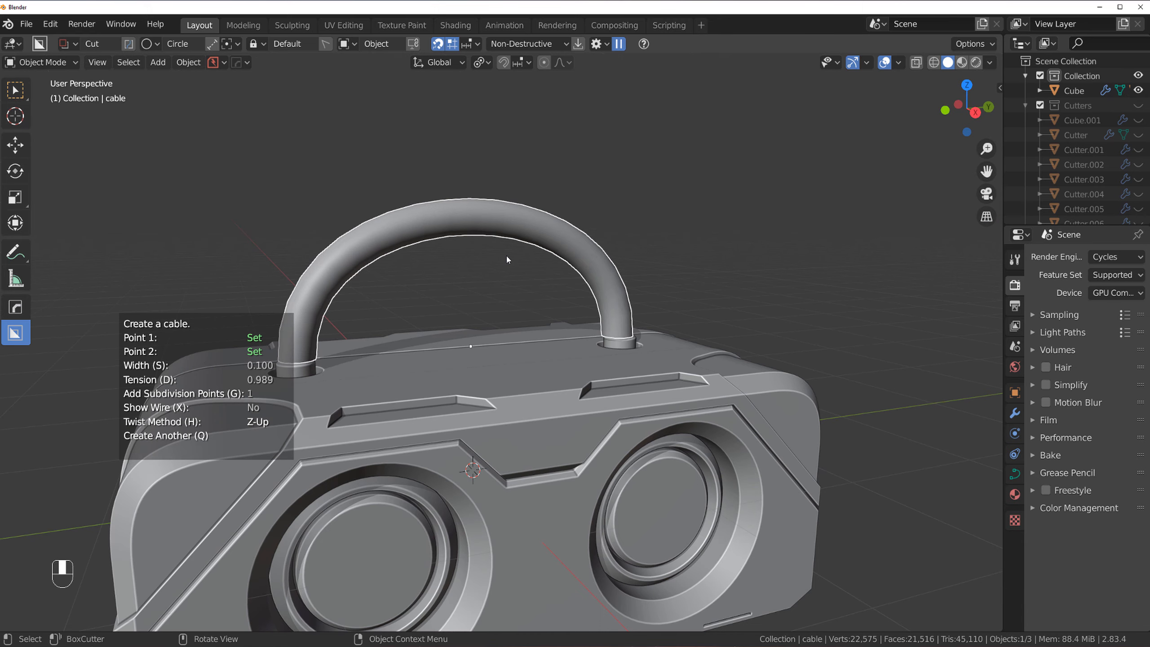
- Try a cable width of about 0.117 with its wire shown, and undo the cable between the pegs
{"action": "scroll", "coordinate": [520, 272], "scroll_direction": "down", "scroll_amount": 3}
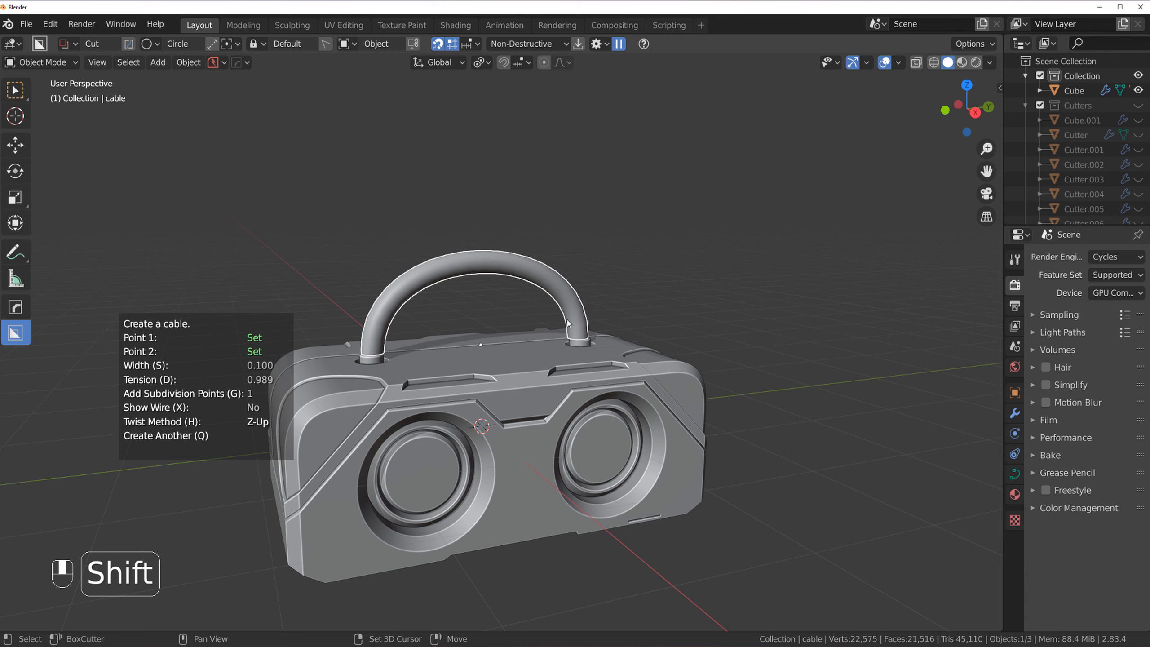
{"action": "scroll", "coordinate": [584, 329], "scroll_direction": "up", "scroll_amount": 3}
{"action": "key", "text": "s"}
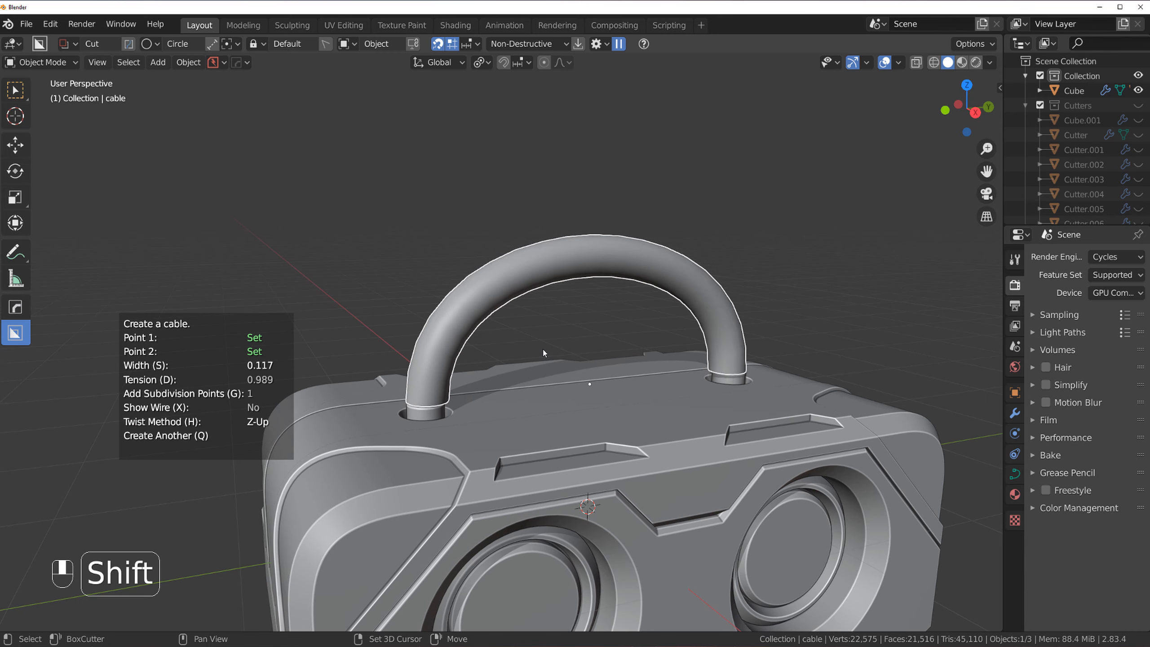
{"action": "key", "text": "x"}
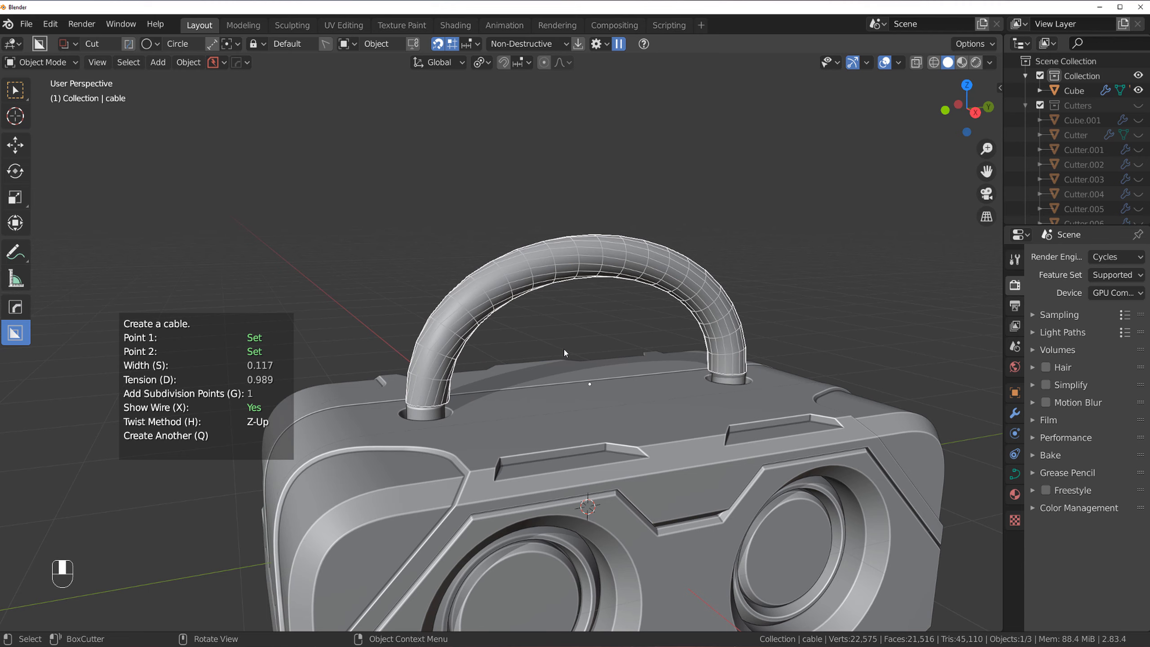
{"action": "right_click", "coordinate": [580, 364]}
{"action": "key", "text": "ctrl+z"}
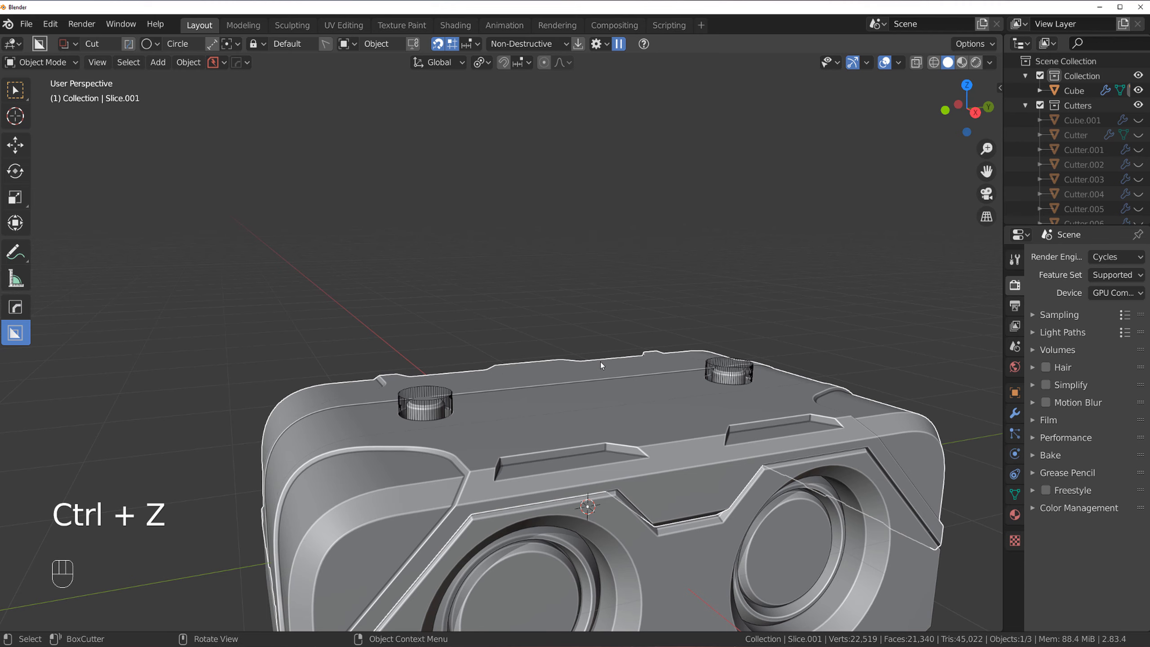
{"action": "key", "text": "ctrl+z"}
- Create a new HardOps cable between the tops of the two pegs with a tension of about 1.009
{"action": "key", "text": "grave"}
{"action": "left_click", "coordinate": [547, 290]}
{"action": "middle_click_drag", "start_coordinate": [602, 370], "coordinate": [546, 236]}
{"action": "key", "text": "KP_5"}
{"action": "key", "text": "KP_5"}
{"action": "key", "text": "KP_5"}
{"action": "scroll", "coordinate": [550, 358], "scroll_direction": "up", "scroll_amount": 1}
{"action": "key", "text": "q"}
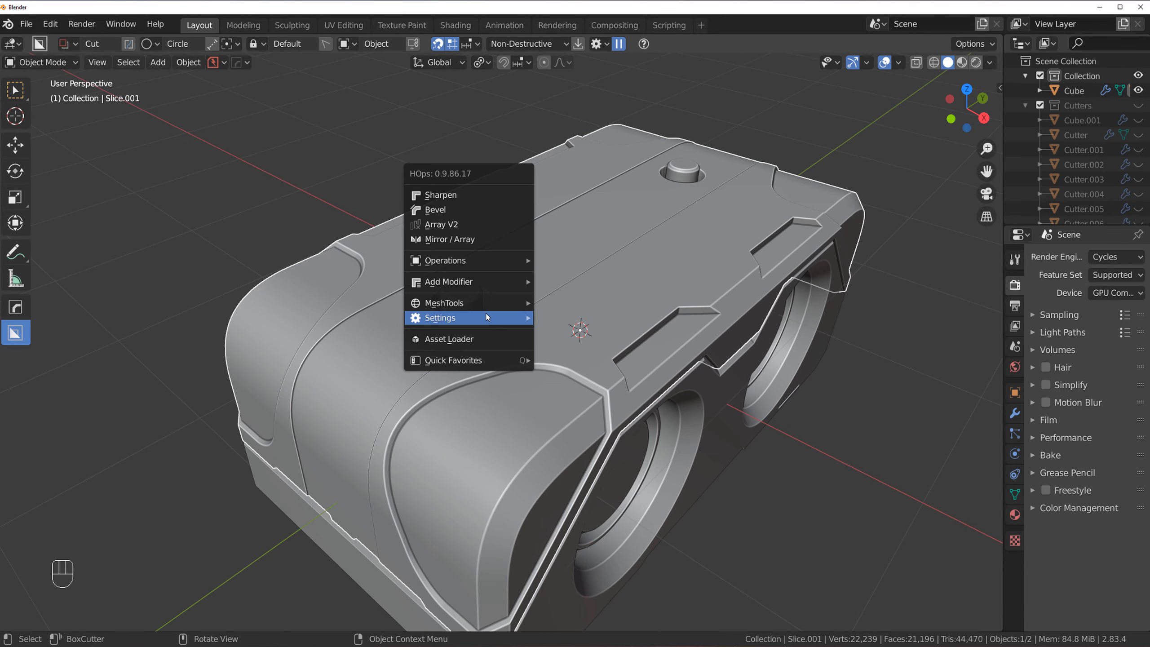
{"action": "mouse_move", "coordinate": [494, 303]}
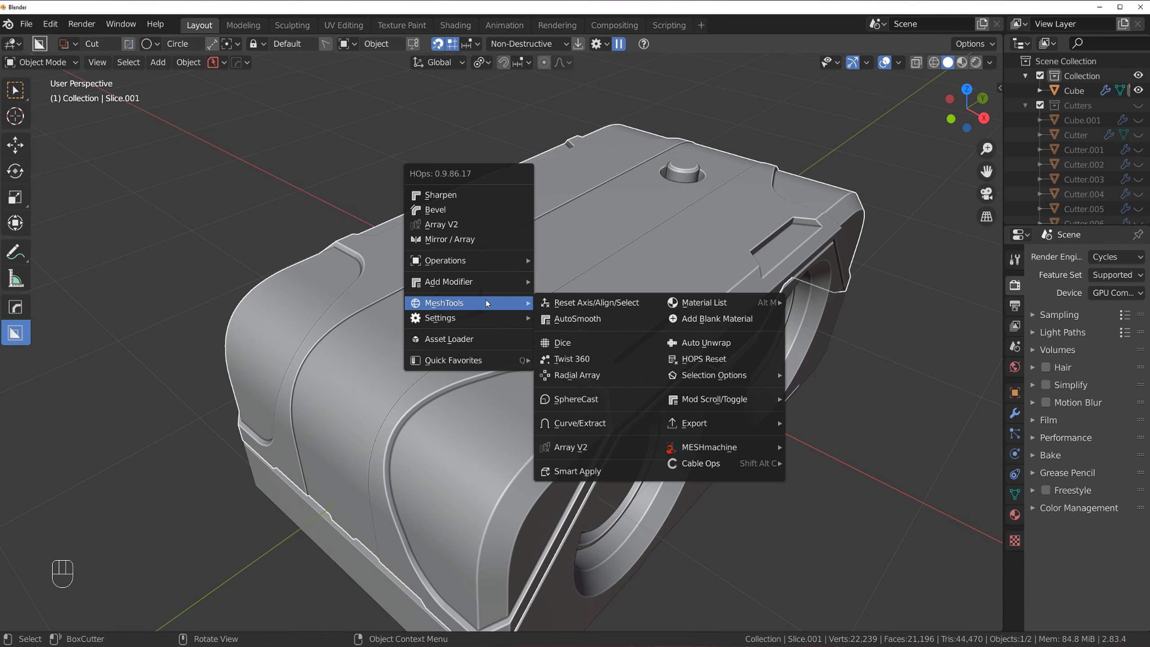
{"action": "mouse_move", "coordinate": [704, 469]}
{"action": "left_click", "coordinate": [846, 311]}
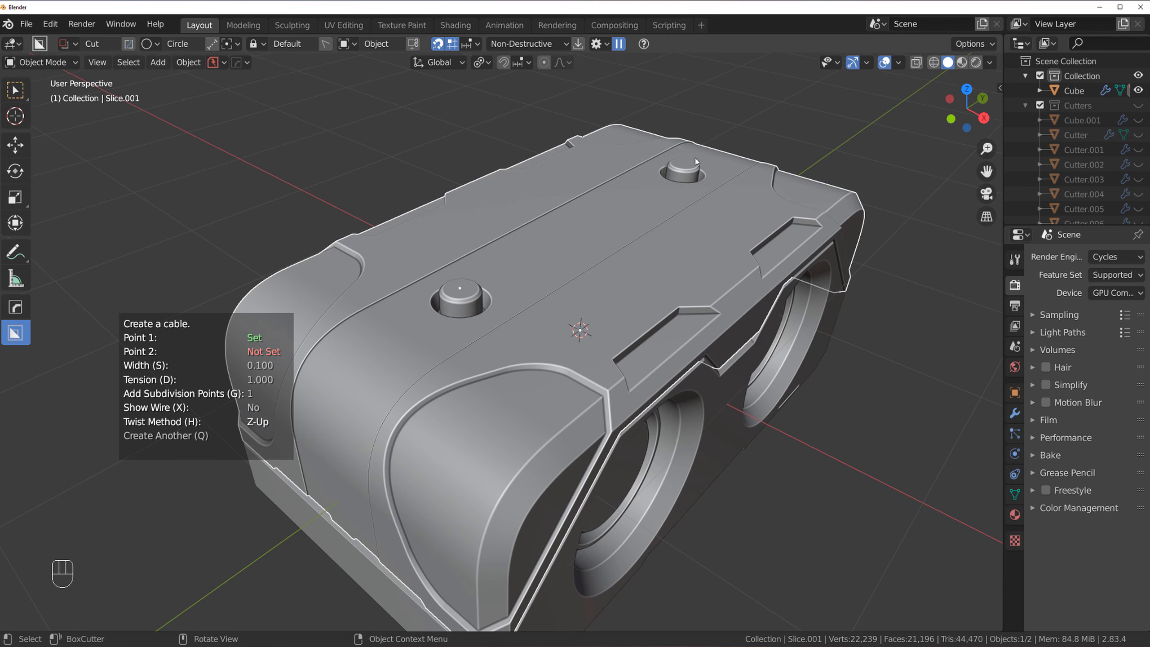
{"action": "left_click", "coordinate": [685, 168]}
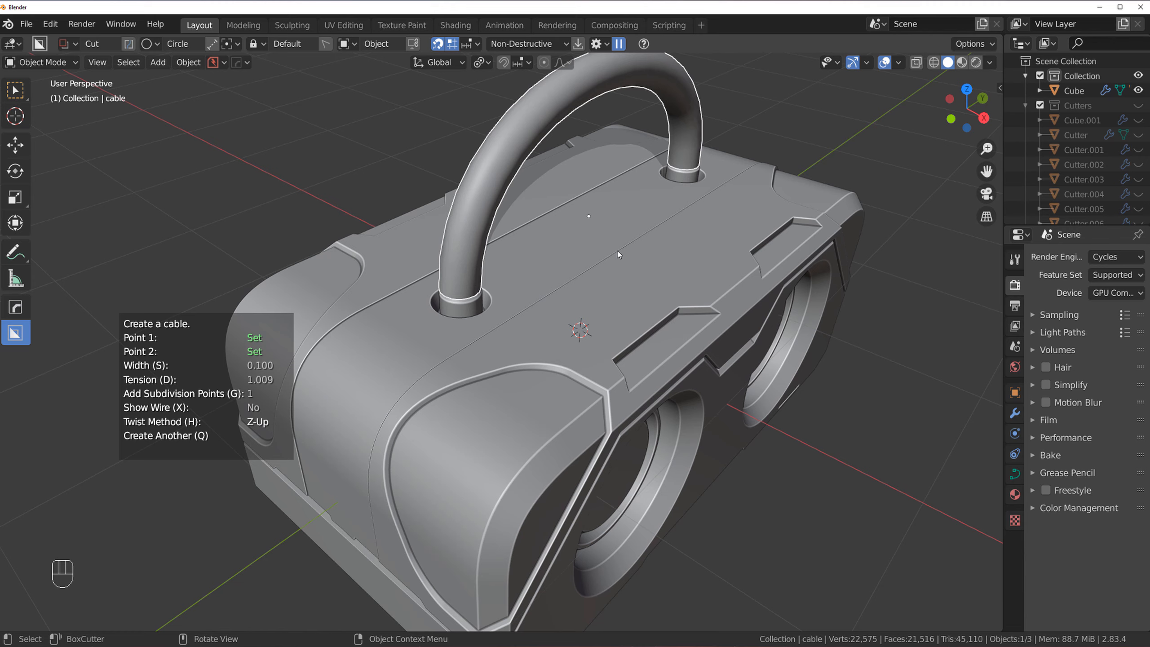
- Widen the cable to about 0.143 and lower it along Z so its ends sink into the peg recesses
{"action": "key", "text": "s"}
{"action": "left_click", "coordinate": [589, 233], "text": "shift"}
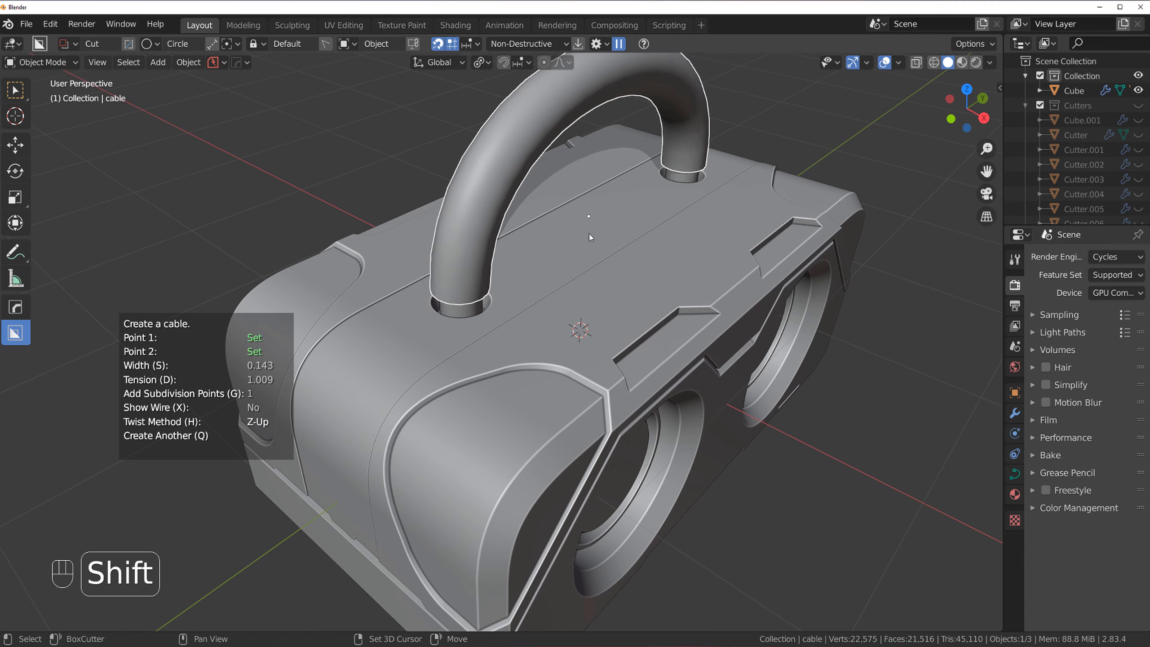
{"action": "middle_click_drag", "start_coordinate": [589, 234], "coordinate": [610, 318]}
{"action": "key", "text": "g"}
{"action": "key", "text": "z"}
{"action": "left_click", "coordinate": [590, 248]}
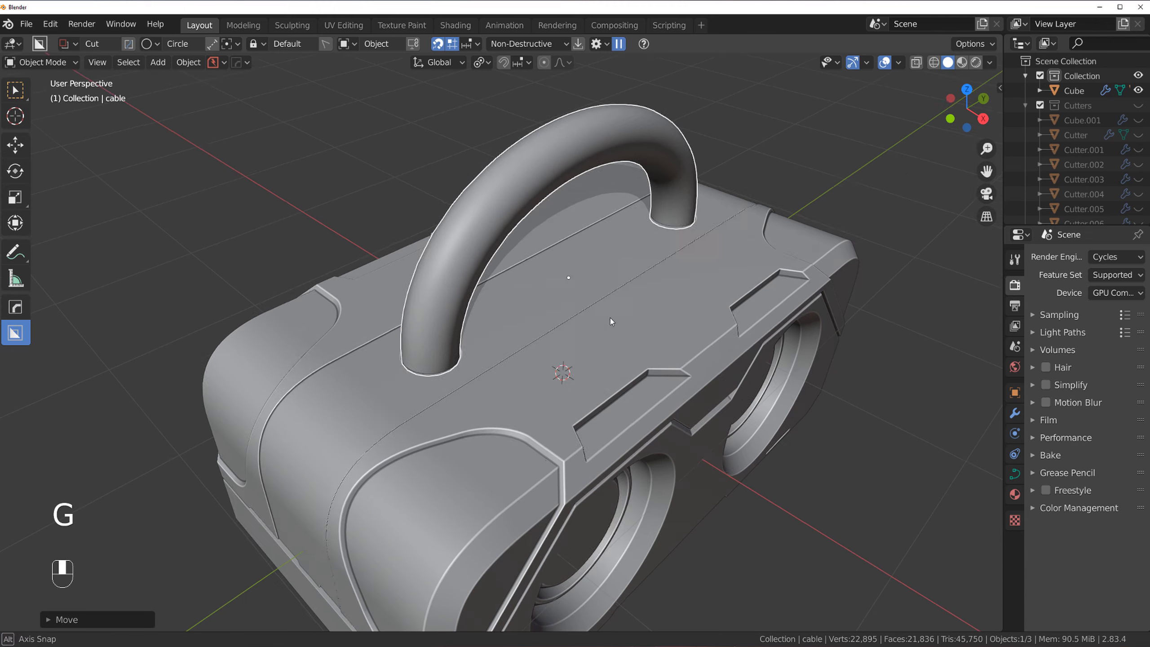
- Reduce the cable's width to about 0.126 with HardOps Curve Adjust and nudge its position in the recesses
{"action": "key", "text": "q"}
{"action": "left_click", "coordinate": [651, 304]}
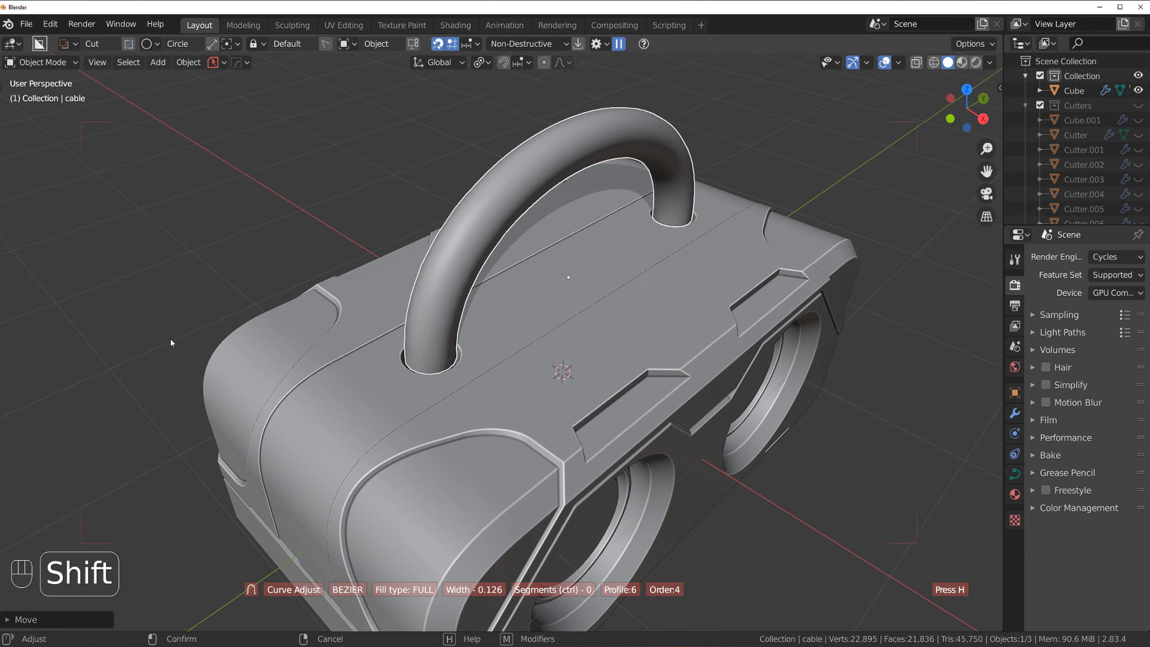
{"action": "left_click", "coordinate": [200, 343]}
{"action": "middle_click_drag", "start_coordinate": [273, 343], "coordinate": [420, 222]}
{"action": "key", "text": "g"}
{"action": "left_click", "coordinate": [535, 320]}
- Flatten the handle by lowering the curve's middle control point about 0.33 m along Z in the right orthographic view
{"action": "key", "text": "Tab"}
{"action": "key", "text": "Tab"}
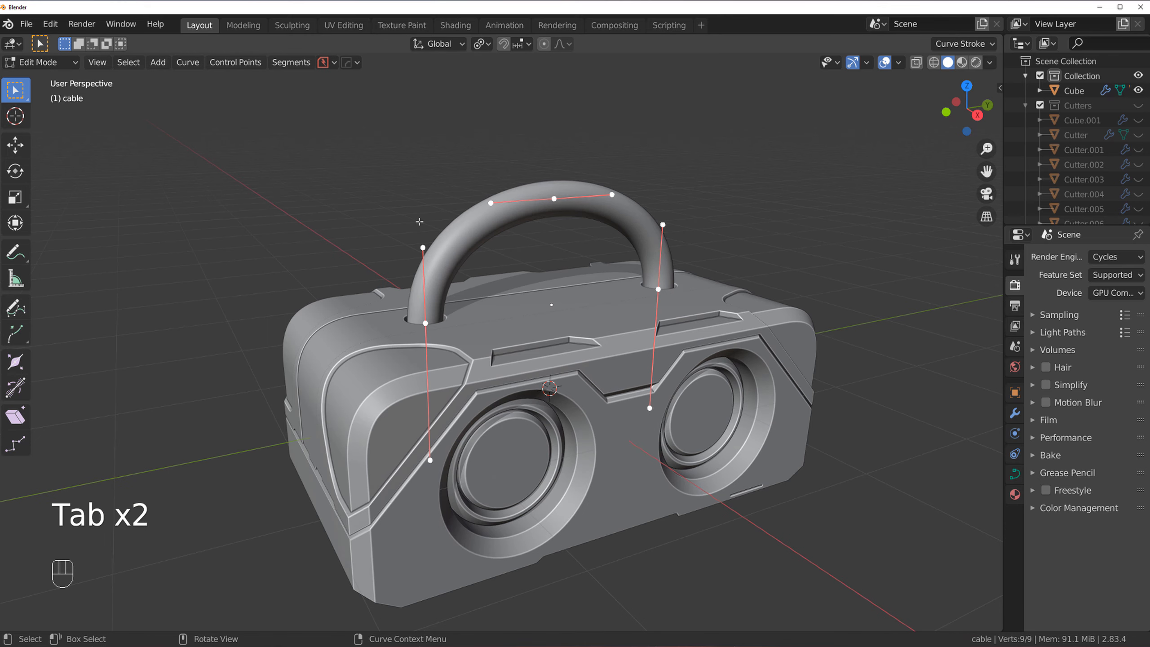
{"action": "key", "text": "grave"}
{"action": "left_click", "coordinate": [649, 250]}
{"action": "key", "text": "KP_5"}
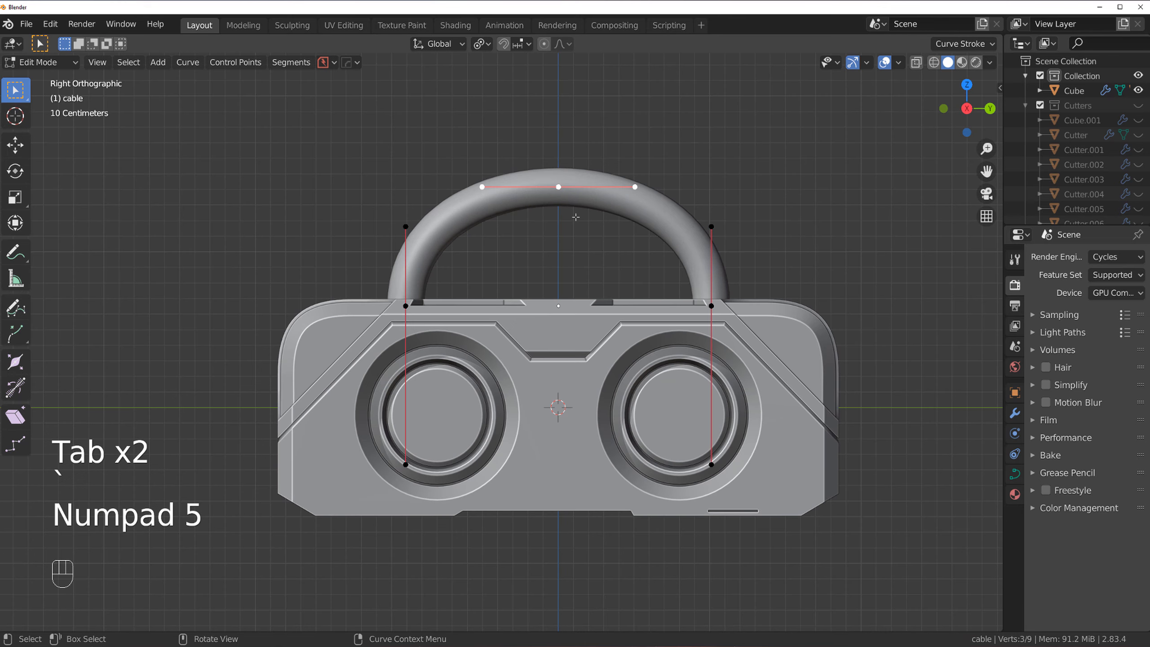
{"action": "key", "text": "g"}
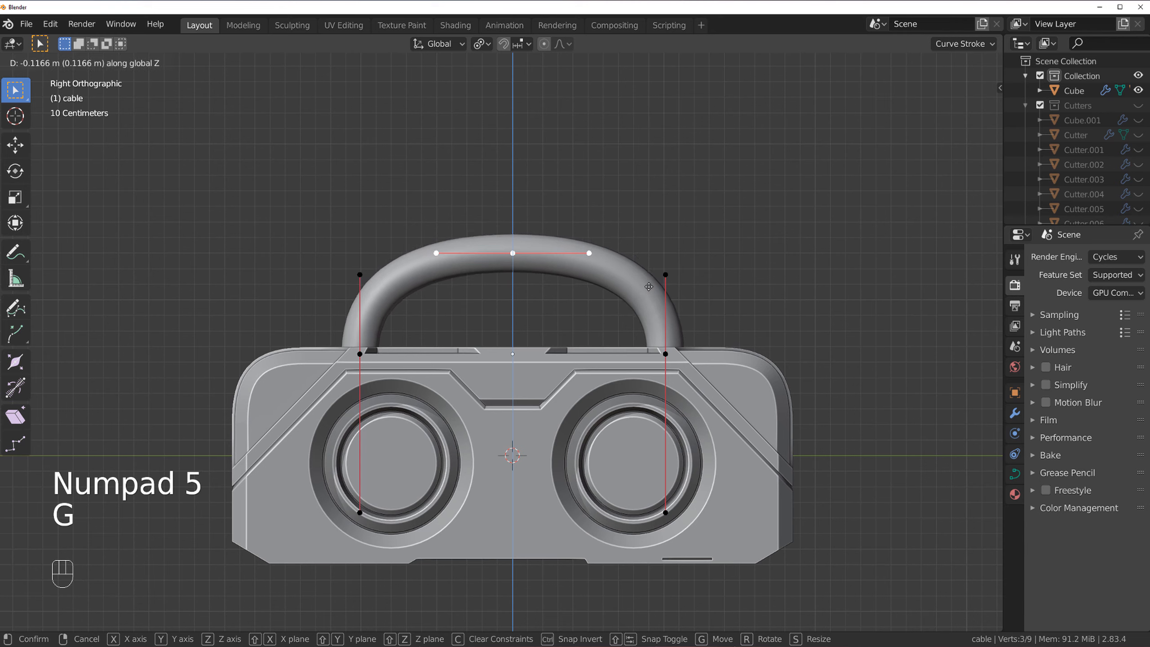
{"action": "key", "text": "shift"}
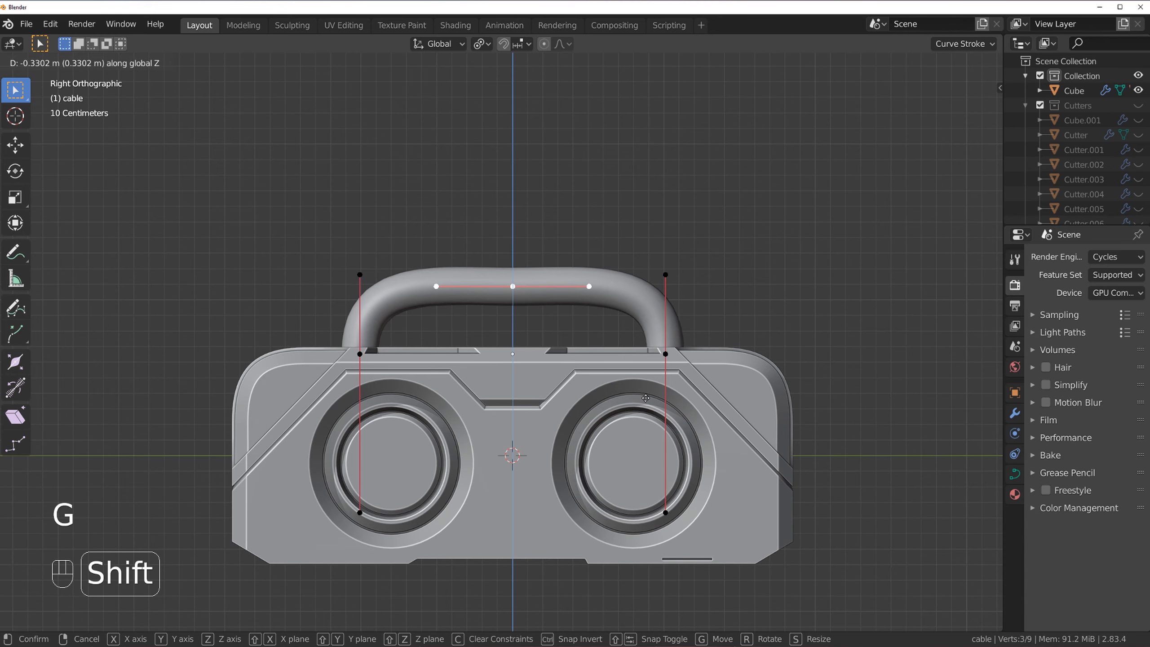
{"action": "left_click", "coordinate": [645, 398]}
- Return to Object Mode, deselect the cable and examine the handle's shape from several angles
{"action": "key", "text": "Tab"}
{"action": "left_click", "coordinate": [598, 137]}
{"action": "middle_click_drag", "start_coordinate": [566, 220], "coordinate": [787, 215]}
{"action": "key", "text": "KP_5"}
{"action": "left_click", "coordinate": [760, 203]}
{"action": "scroll", "coordinate": [690, 248], "scroll_direction": "down", "scroll_amount": 5}
{"action": "middle_click_drag", "start_coordinate": [690, 248], "coordinate": [534, 208]}
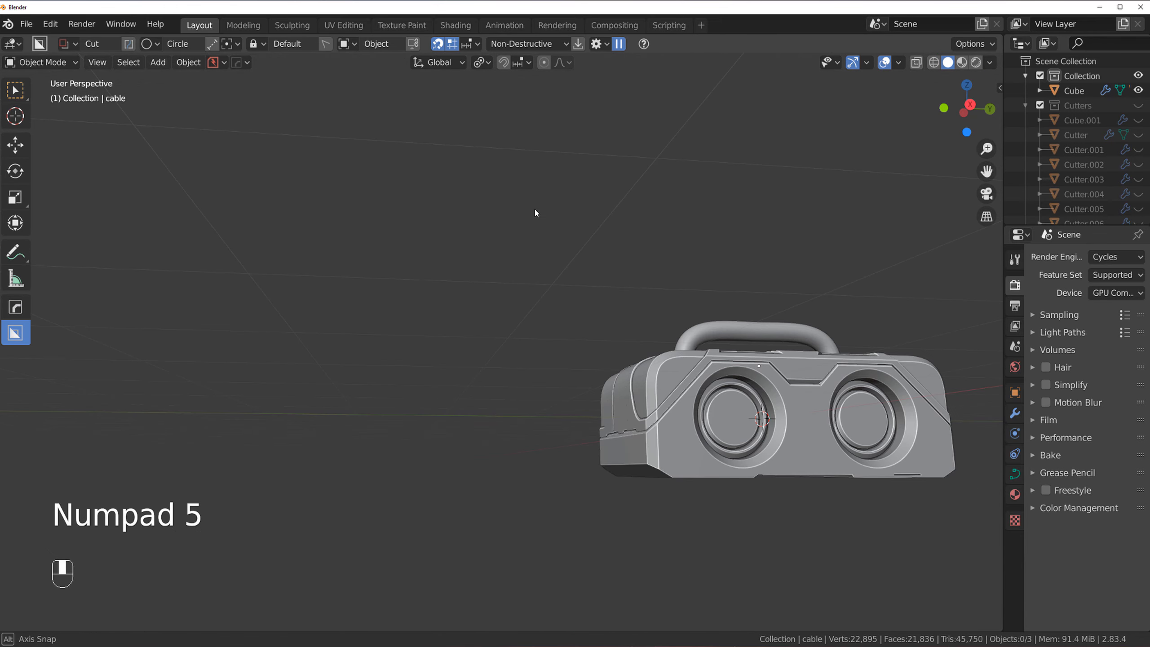
{"action": "middle_click_drag", "start_coordinate": [688, 213], "coordinate": [499, 208], "text": "shift"}
{"action": "mouse_move", "coordinate": [500, 233]}
{"action": "middle_mouse_down"}
{"action": "mouse_move", "coordinate": [467, 258]}
{"action": "mouse_move", "coordinate": [636, 239]}
{"action": "mouse_move", "coordinate": [508, 222]}
{"action": "middle_mouse_up"}
{"action": "scroll", "coordinate": [636, 239], "scroll_direction": "up", "scroll_amount": 2}
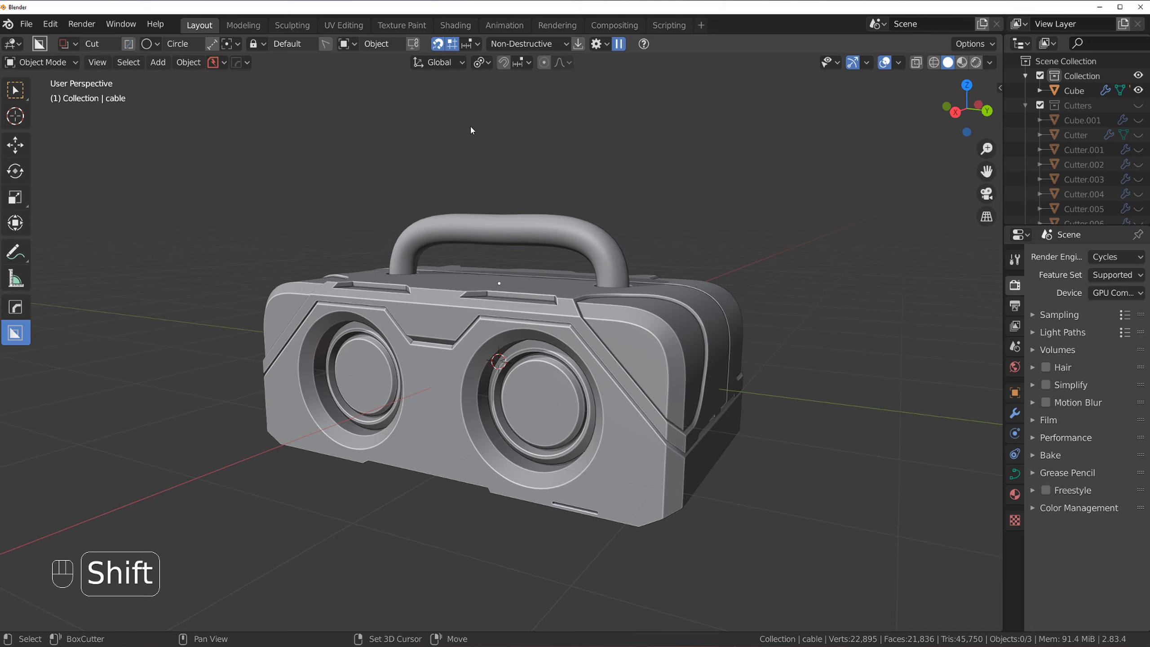
- Raise the cable curve's middle control point slightly along Z in the right view
{"action": "middle_click_drag", "start_coordinate": [470, 124], "coordinate": [485, 221]}
{"action": "scroll", "coordinate": [538, 231], "scroll_direction": "up", "scroll_amount": 2}
{"action": "key", "text": "KP_3"}
{"action": "key", "text": "Tab"}
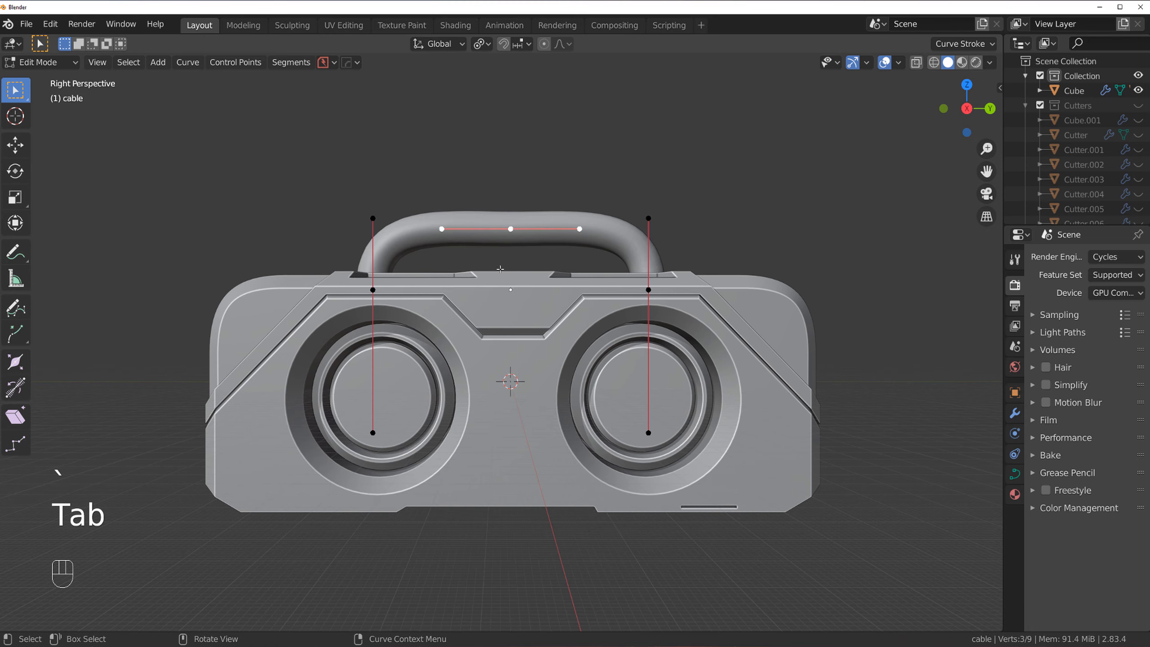
{"action": "key", "text": "g"}
{"action": "middle_click", "coordinate": [527, 220]}
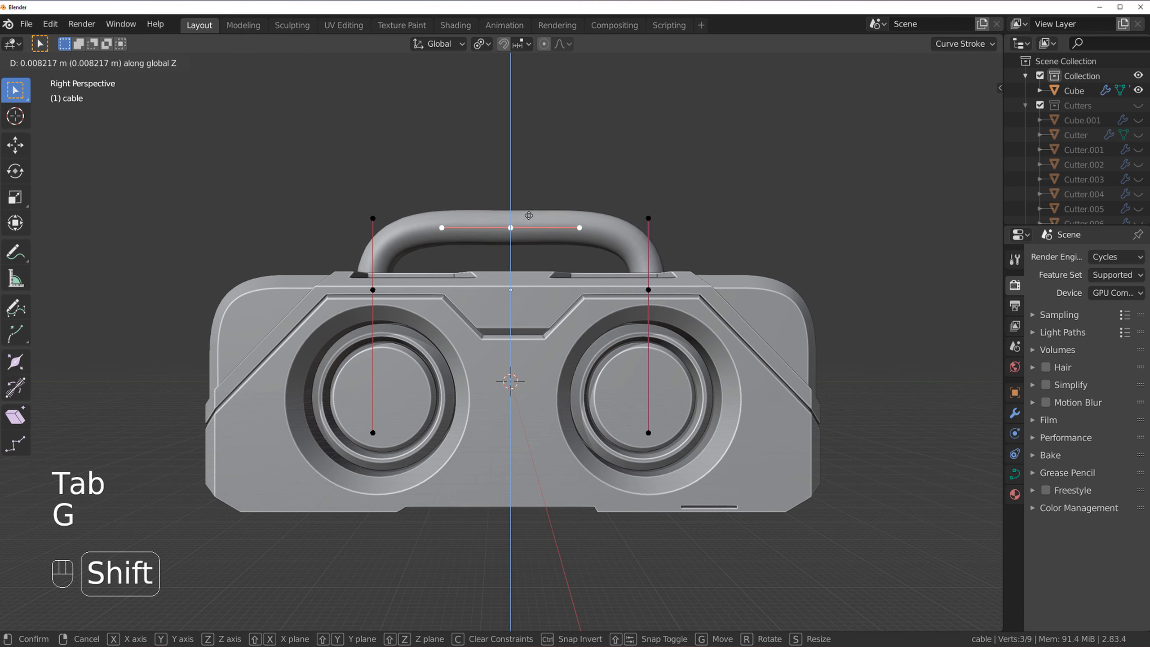
{"action": "left_click", "coordinate": [531, 198]}
- Extend both Bezier handles of the middle control point outward along Y toward the grip's corners, and return to Object Mode
{"action": "scroll", "coordinate": [601, 311], "scroll_direction": "up", "scroll_amount": 2}
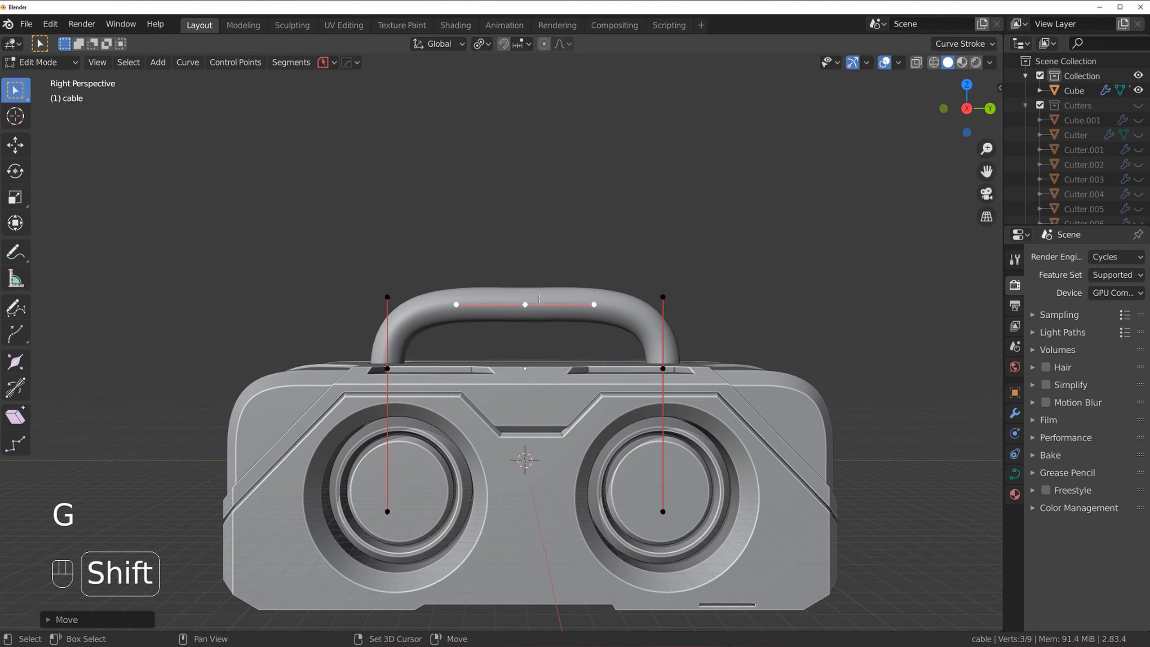
{"action": "left_click", "coordinate": [612, 297]}
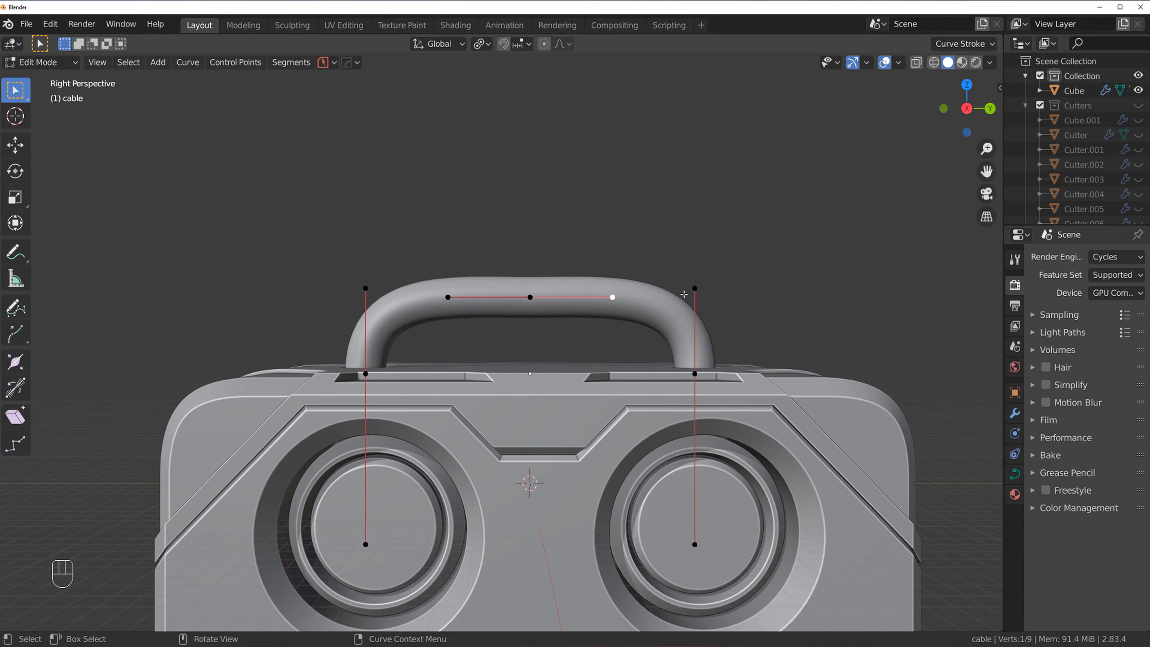
{"action": "key", "text": "g"}
{"action": "middle_click", "coordinate": [706, 283]}
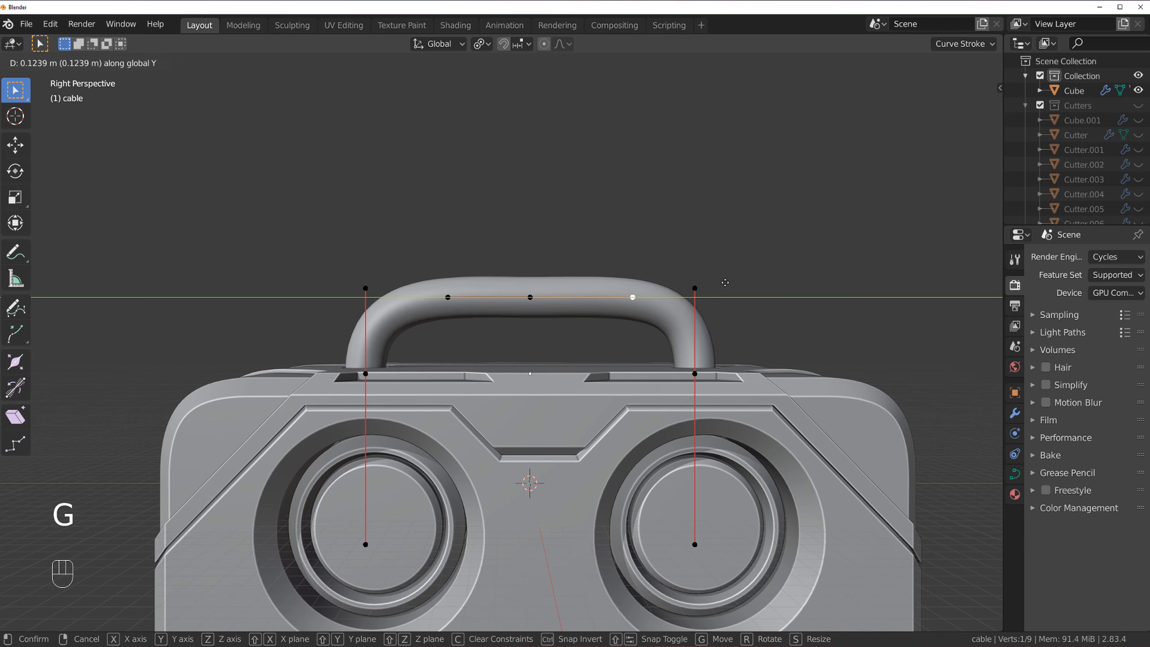
{"action": "left_click", "coordinate": [770, 291]}
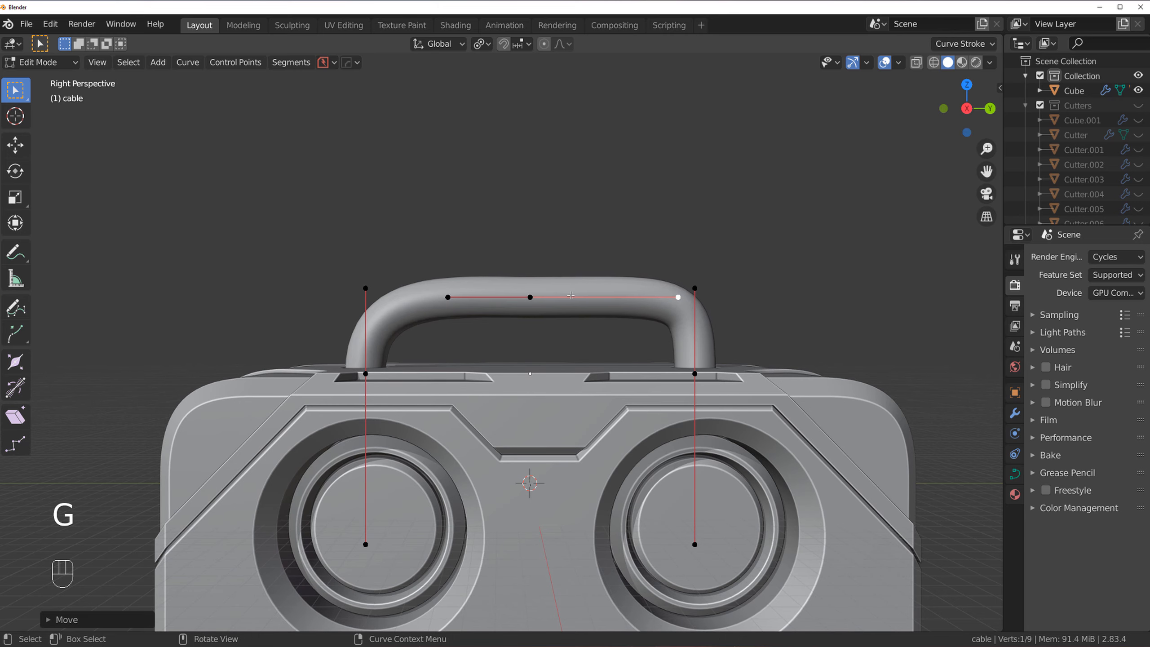
{"action": "left_click", "coordinate": [454, 299]}
{"action": "key", "text": "g"}
{"action": "key", "text": "y"}
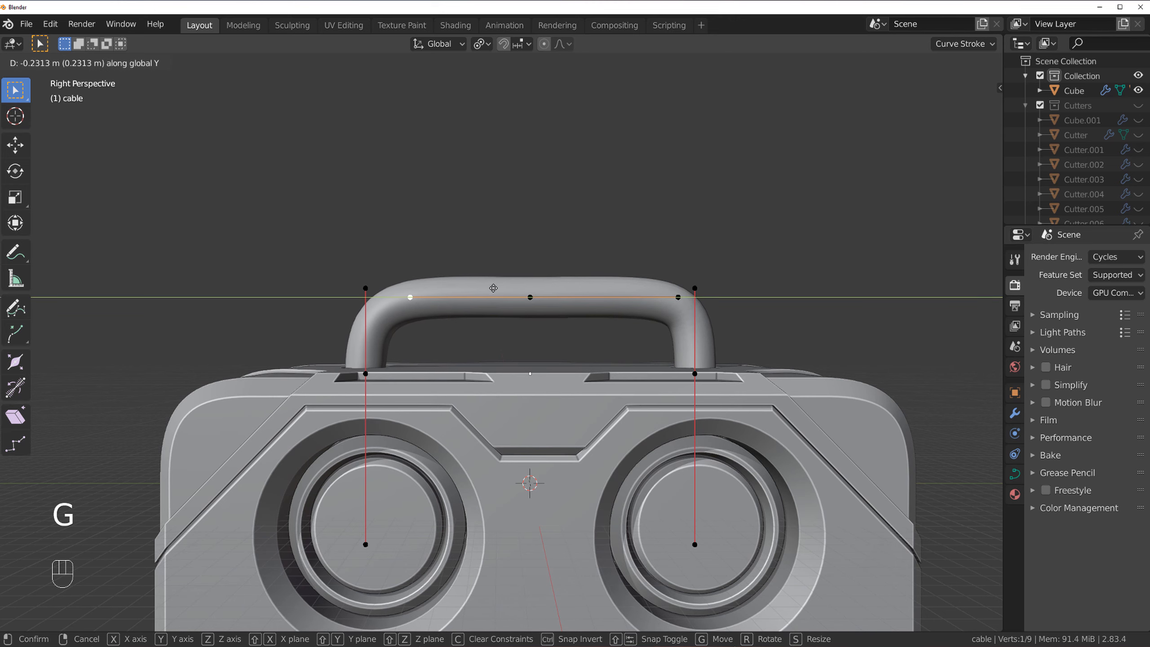
{"action": "left_click", "coordinate": [475, 283]}
{"action": "middle_click_drag", "start_coordinate": [475, 284], "coordinate": [527, 296]}
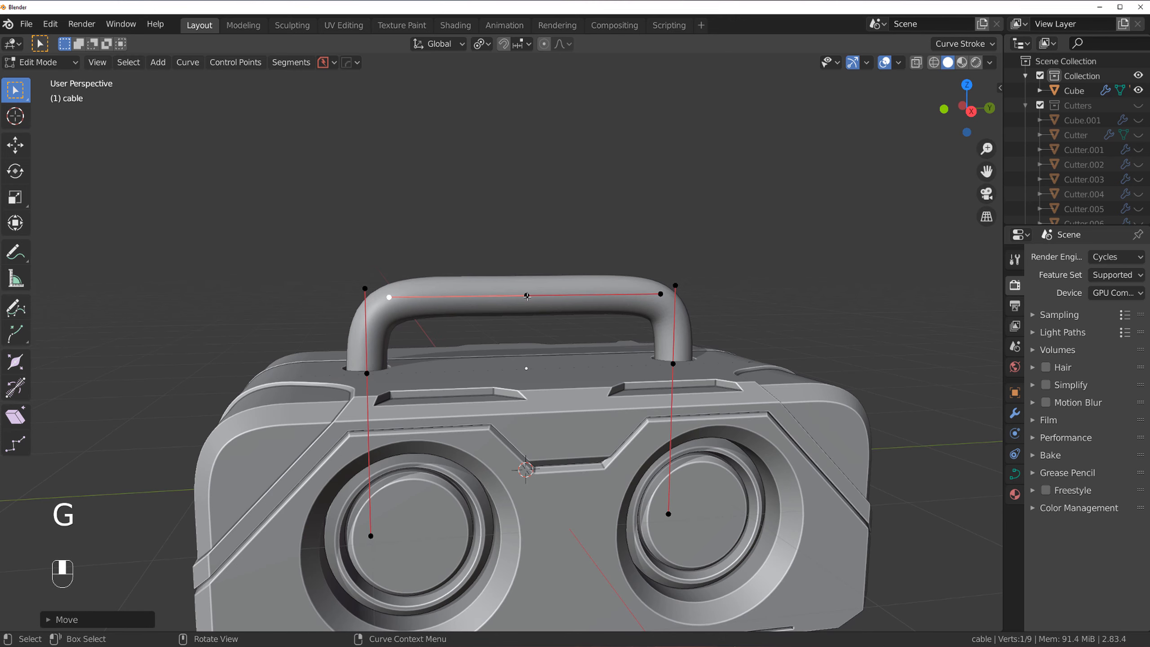
{"action": "key", "text": "Tab"}
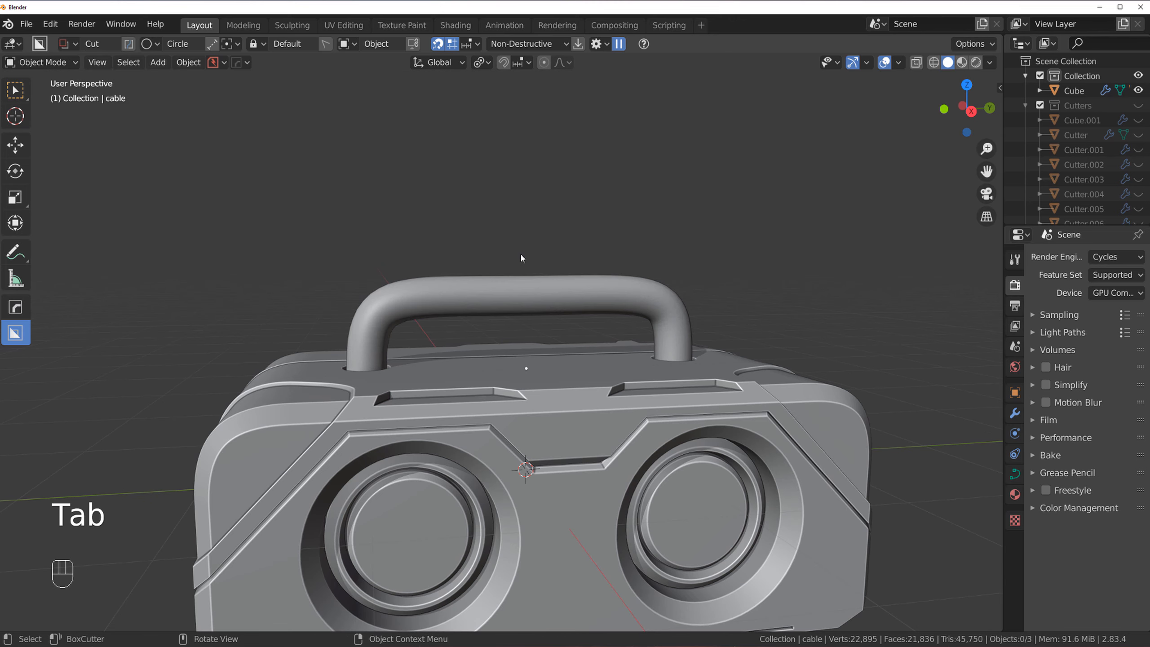
- Convert the cable to a mesh with Visual Geometry to Mesh and enter Edit Mode to show its topology
{"action": "key", "text": "ctrl+a"}
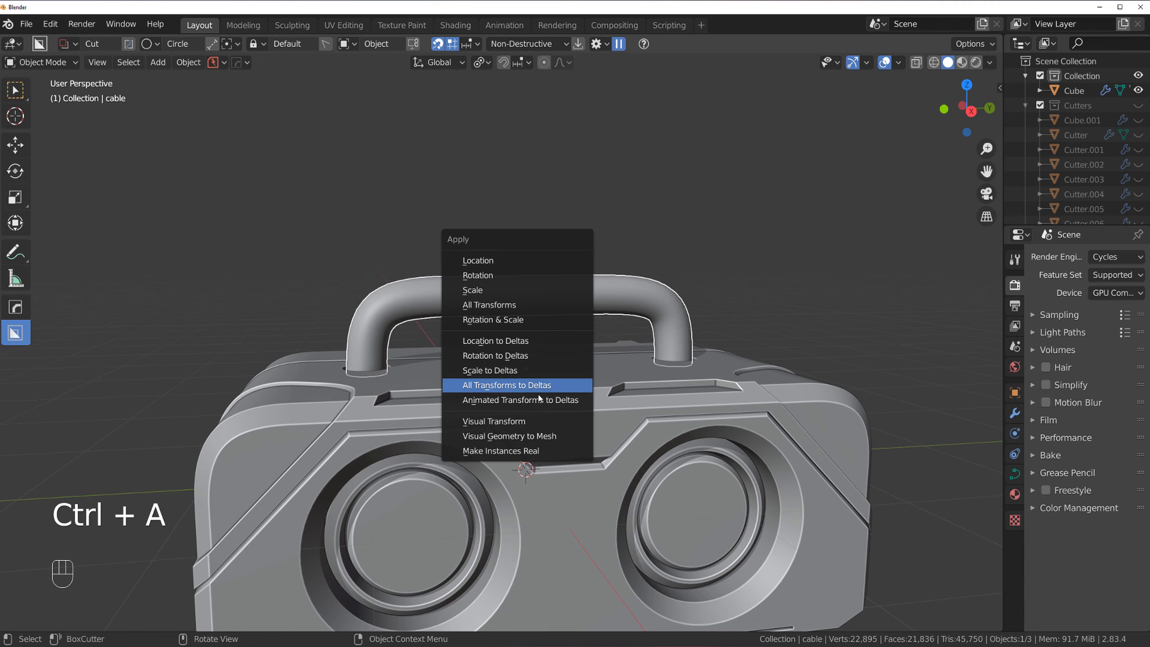
{"action": "left_click", "coordinate": [555, 435]}
{"action": "middle_click_drag", "start_coordinate": [578, 354], "coordinate": [560, 375]}
{"action": "key", "text": "Tab"}
{"action": "key", "text": "Tab"}
{"action": "scroll", "coordinate": [521, 290], "scroll_direction": "up", "scroll_amount": 3}
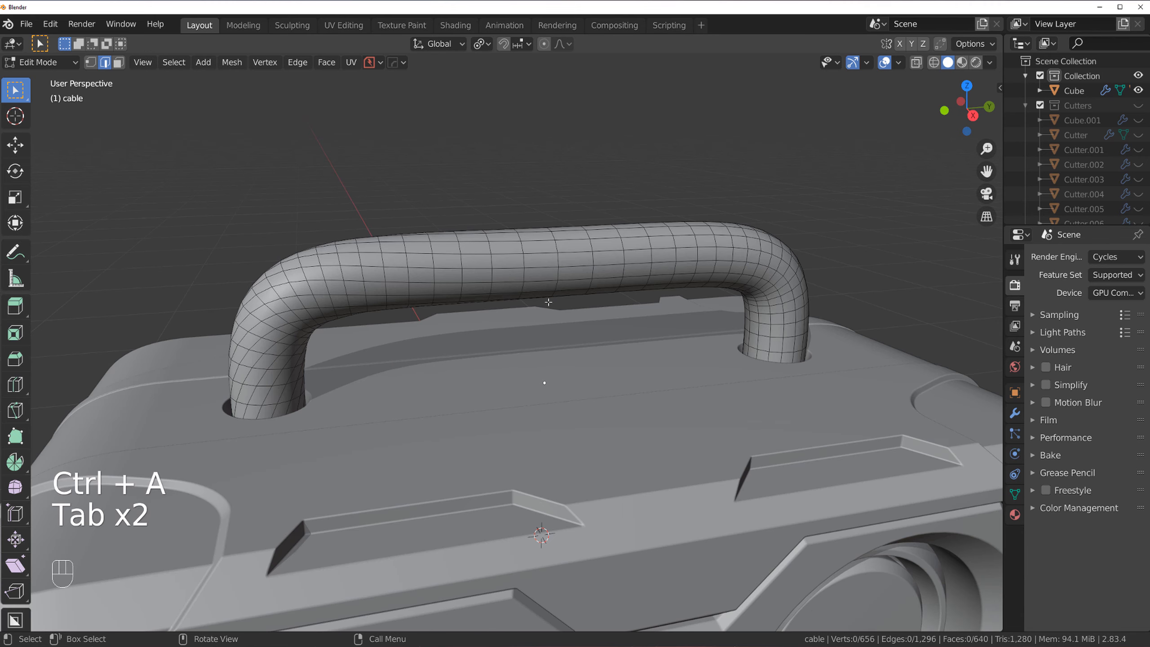
{"action": "scroll", "coordinate": [520, 290], "scroll_direction": "down", "scroll_amount": 2}
{"action": "middle_click_drag", "start_coordinate": [520, 290], "coordinate": [560, 306]}
- Select the cable's entire mesh and bring up the Quad Remesher settings
{"action": "key", "text": "a"}
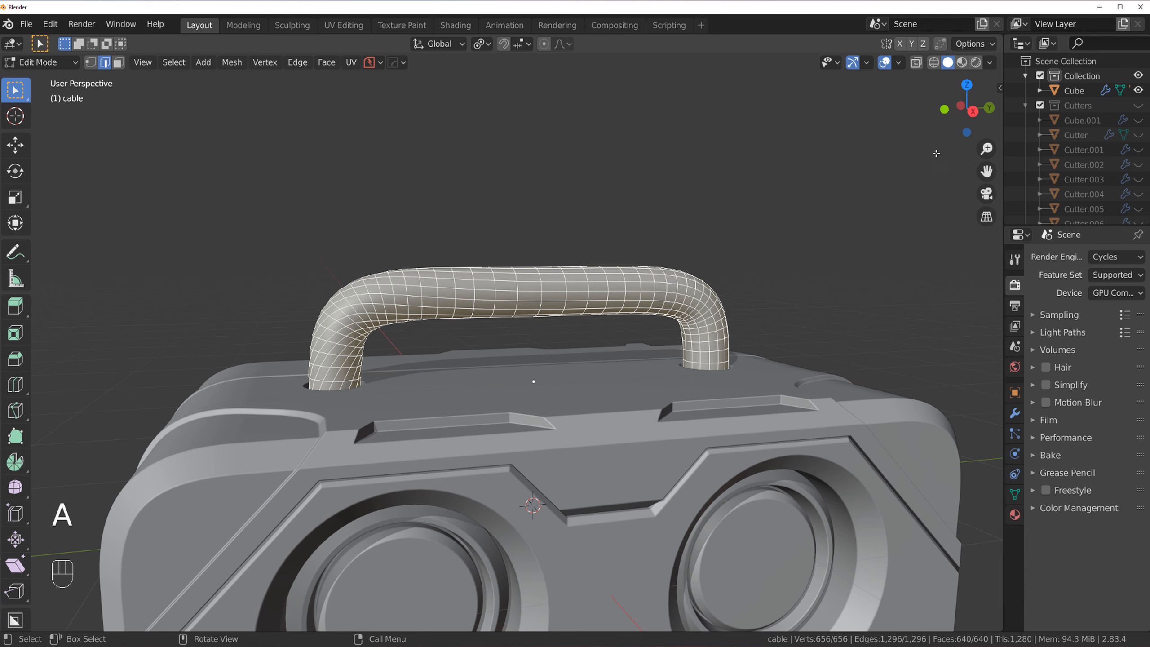
{"action": "key", "text": "alt+a"}
{"action": "left_click", "coordinate": [1000, 87]}
{"action": "key", "text": "a"}
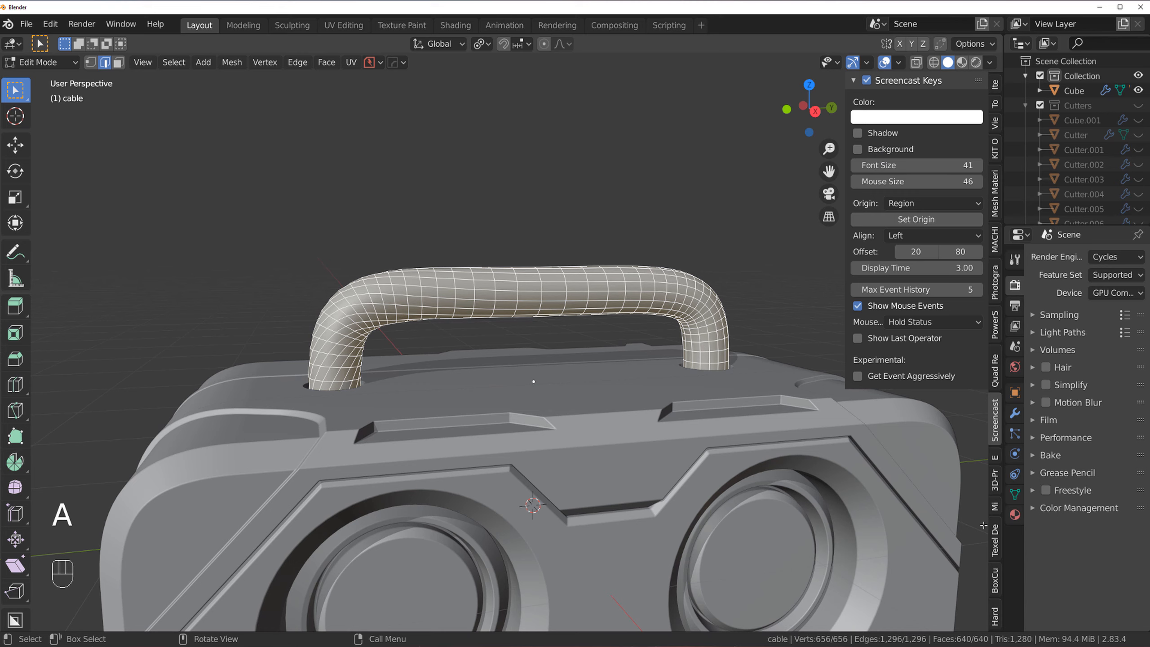
{"action": "left_click", "coordinate": [995, 371]}
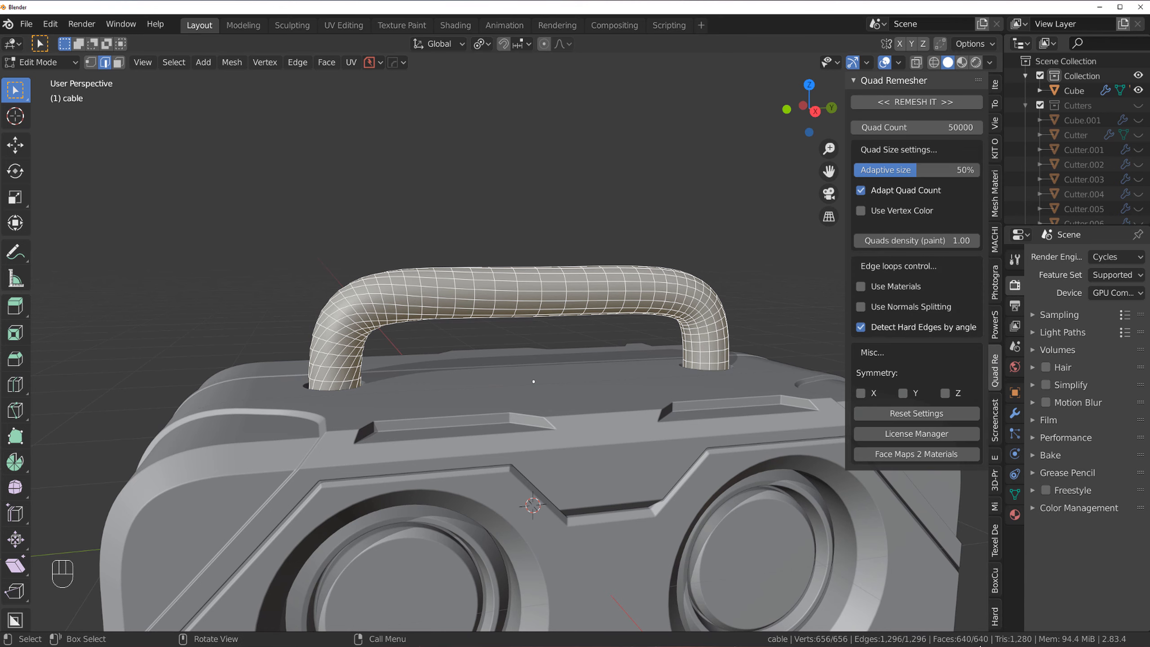
- Set the Quad Count to 1400, disable Adapt Quad Count and Detect Hard Edges by angle, and start remeshing the cable
{"action": "left_click", "coordinate": [956, 133]}
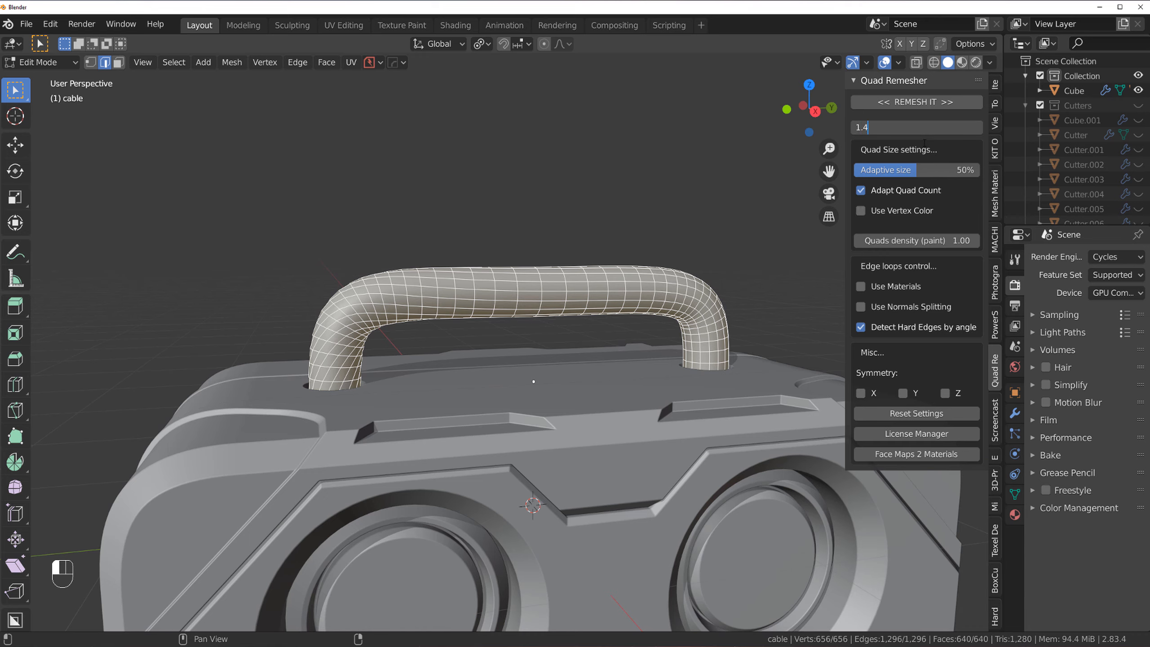
{"action": "left_click", "coordinate": [924, 152]}
{"action": "key", "text": "BackSpace"}
{"action": "left_click", "coordinate": [928, 127]}
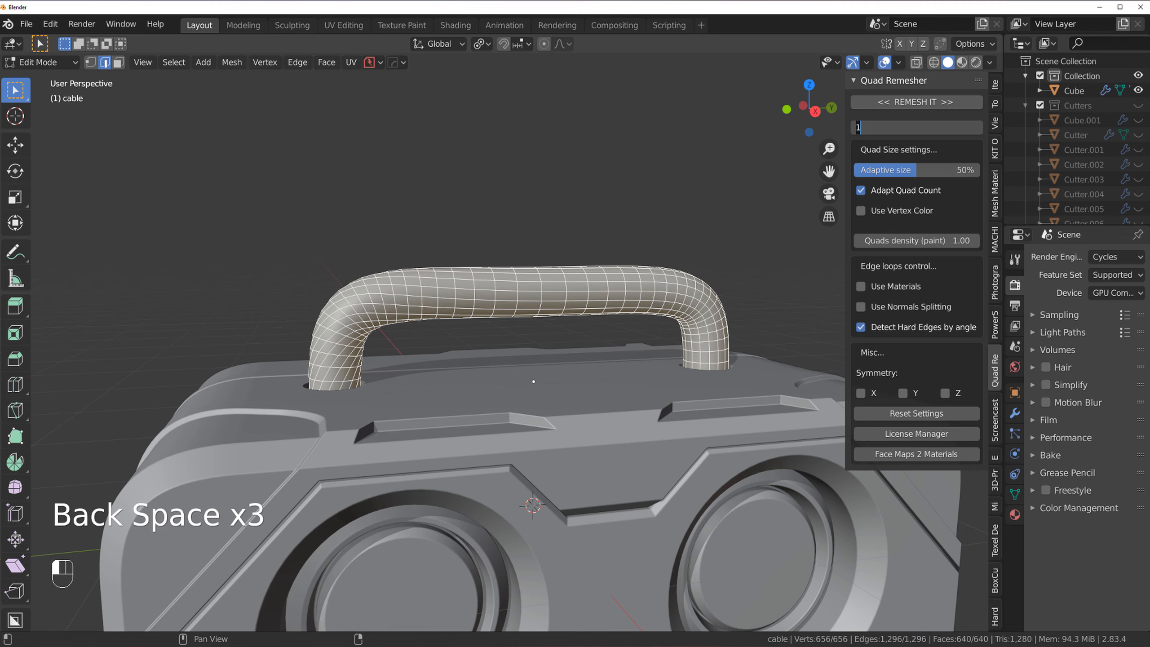
{"action": "type", "text": "400"}
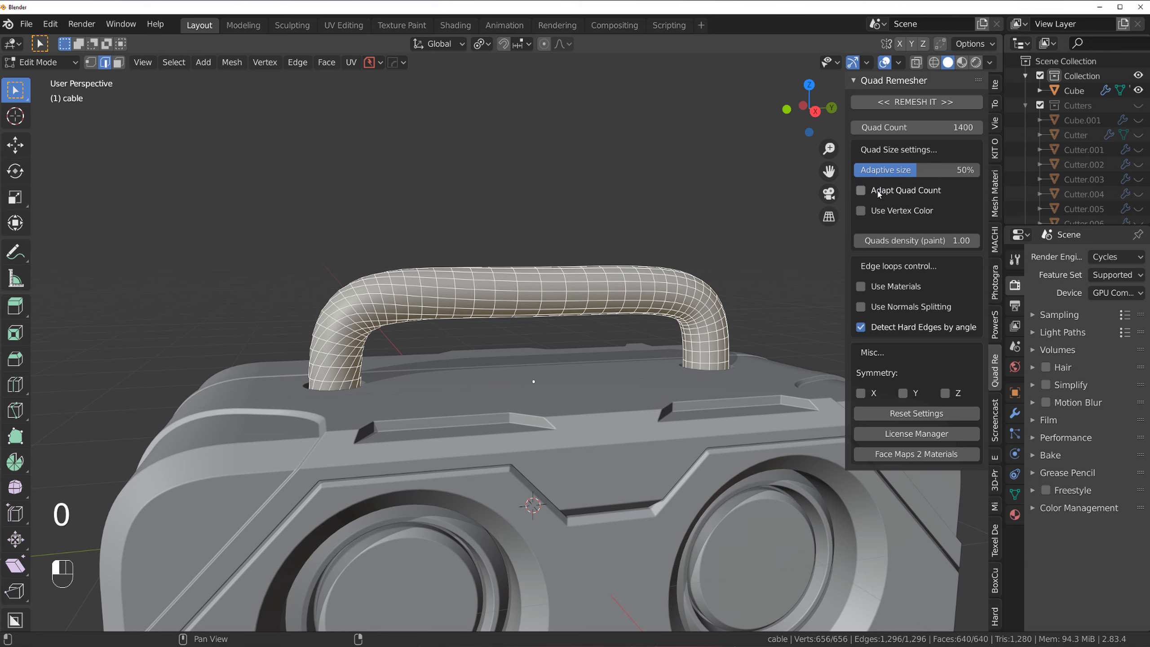
{"action": "left_click", "coordinate": [917, 101]}
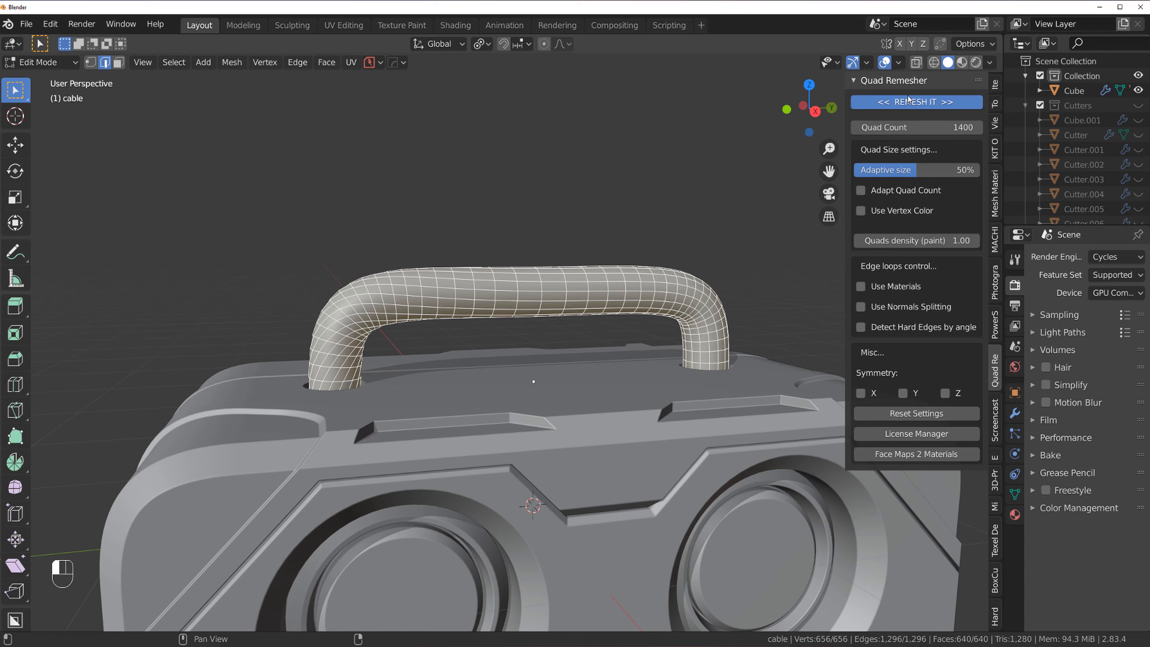
- Check the remeshed cable's quad topology along the grip from the right side
{"action": "scroll", "coordinate": [546, 218], "scroll_direction": "up", "scroll_amount": 2}
{"action": "right_click", "coordinate": [521, 206]}
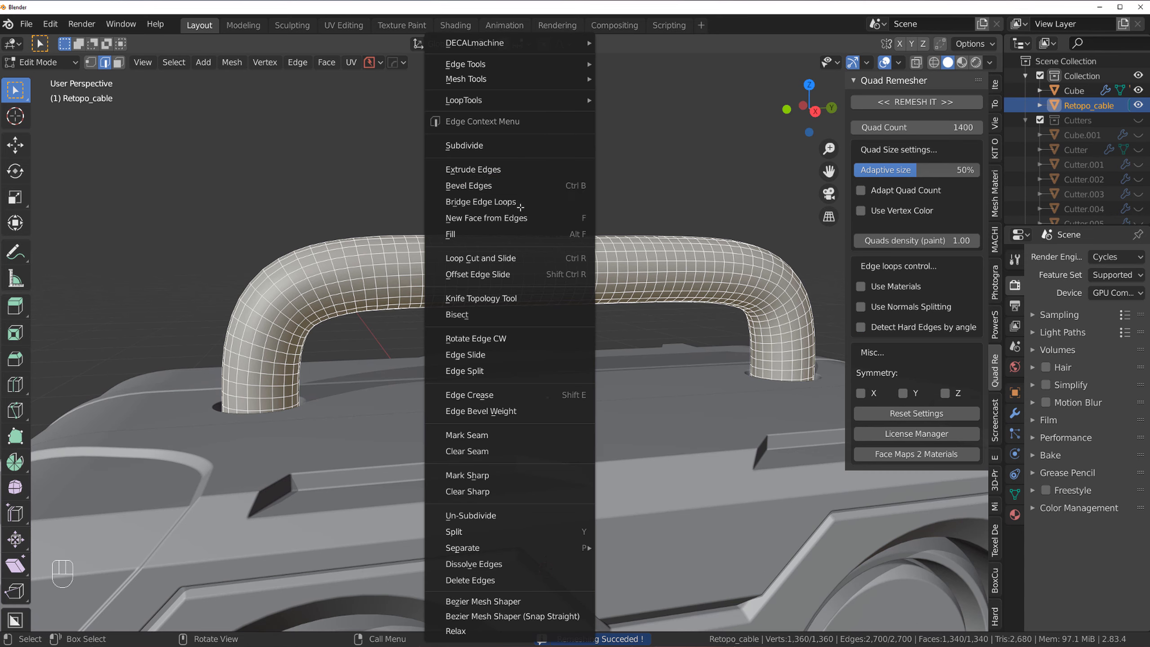
{"action": "key", "text": "grave"}
{"action": "scroll", "coordinate": [657, 210], "scroll_direction": "down", "scroll_amount": 1}
{"action": "middle_click_drag", "start_coordinate": [658, 210], "coordinate": [626, 259], "text": "shift"}
{"action": "key", "text": "n"}
{"action": "scroll", "coordinate": [565, 249], "scroll_direction": "up", "scroll_amount": 1}
- Switch to face selection and select the two adjacent face rings around the middle of the grip in the orthographic side view
{"action": "key", "text": "Tab"}
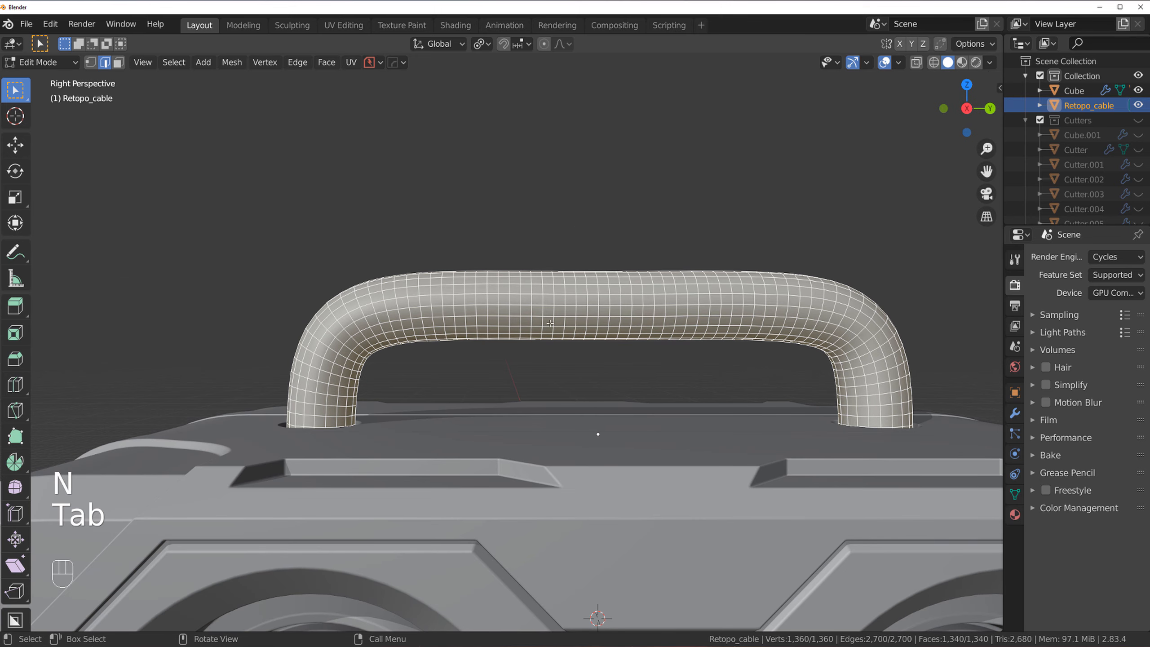
{"action": "left_click", "coordinate": [556, 303], "text": "alt"}
{"action": "key", "text": "Tab"}
{"action": "left_click", "coordinate": [561, 301], "text": "alt"}
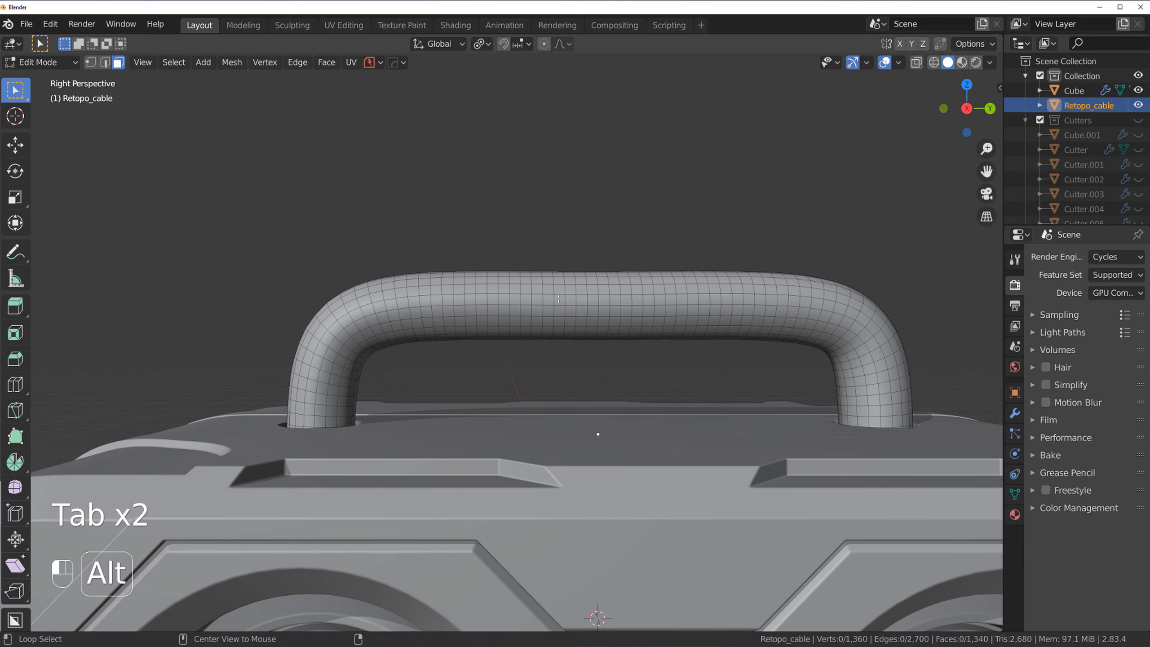
{"action": "left_click", "coordinate": [555, 287], "text": "alt"}
{"action": "left_click", "coordinate": [560, 288], "text": "alt"}
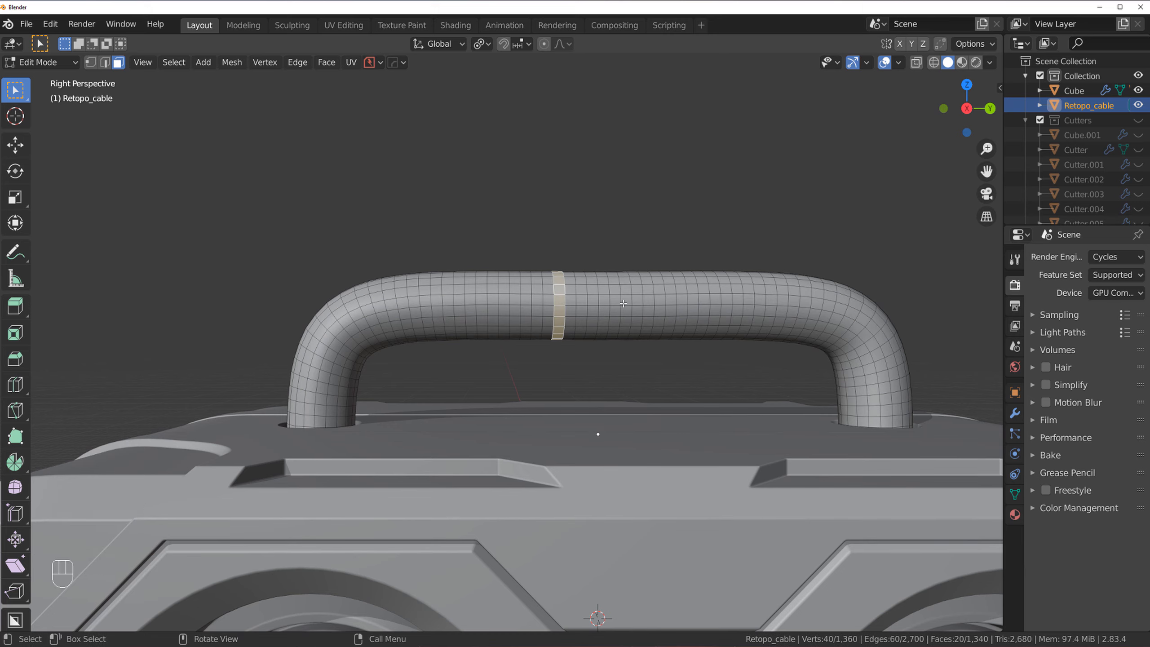
{"action": "left_click", "coordinate": [606, 293], "text": "alt"}
{"action": "scroll", "coordinate": [630, 341], "scroll_direction": "down", "scroll_amount": 2}
{"action": "key", "text": "KP_5"}
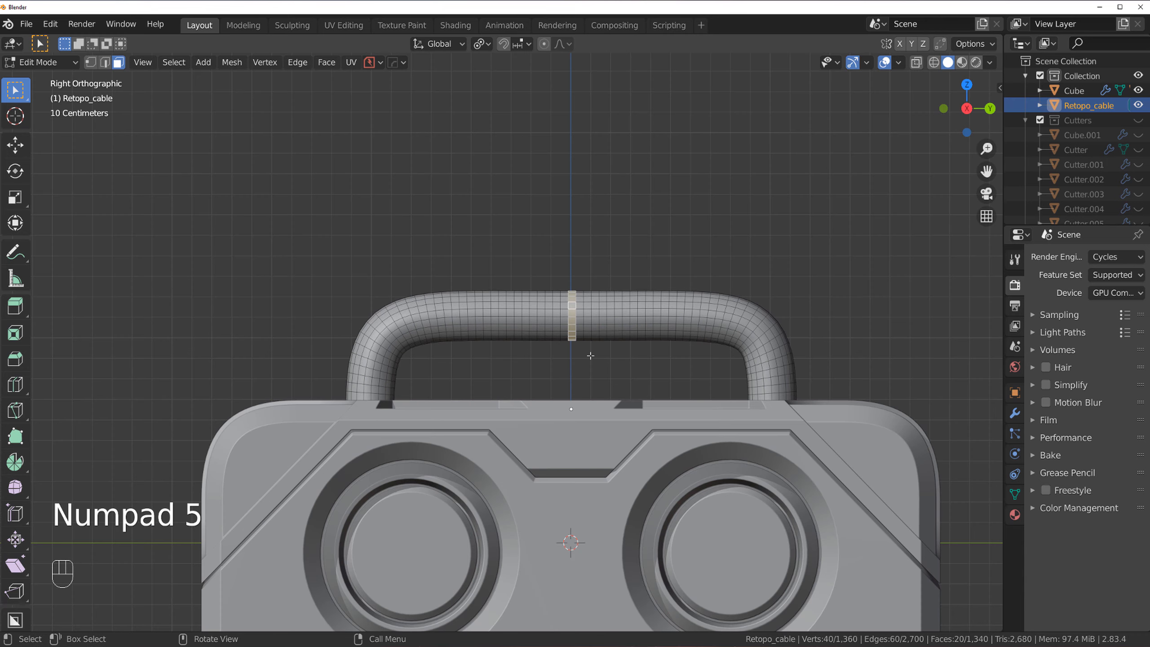
{"action": "scroll", "coordinate": [604, 356], "scroll_direction": "up", "scroll_amount": 2}
{"action": "middle_click_drag", "start_coordinate": [606, 357], "coordinate": [500, 354], "text": "shift"}
{"action": "left_click", "coordinate": [489, 335], "text": "alt+shift"}
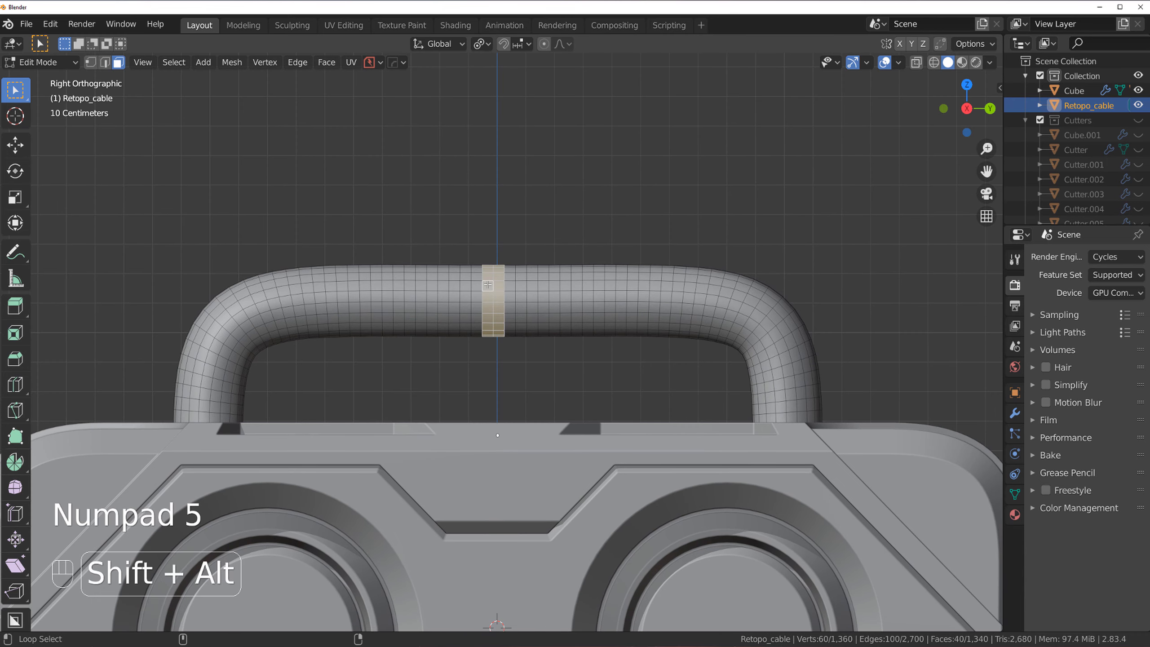
- Grow the face selection evenly in both directions until it covers the central straight section of the grip
{"action": "key", "text": "ctrl+KP_Add"}
{"action": "key", "text": "ctrl+KP_Add"}
{"action": "key", "text": "ctrl+KP_Add"}
{"action": "key", "text": "ctrl+KP_Add"}
{"action": "key", "text": "ctrl+KP_Add"}
{"action": "key", "text": "ctrl+KP_Add"}
{"action": "key", "text": "ctrl+KP_Add"}
{"action": "key", "text": "ctrl+KP_Add"}
{"action": "key", "text": "ctrl+KP_Add"}
{"action": "key", "text": "ctrl+KP_Add"}
{"action": "key", "text": "ctrl+KP_Add"}
{"action": "key", "text": "ctrl+KP_Add"}
{"action": "key", "text": "ctrl+KP_Add"}
{"action": "key", "text": "ctrl+KP_Add"}
{"action": "key", "text": "ctrl+KP_Add"}
{"action": "key", "text": "ctrl+KP_Add"}
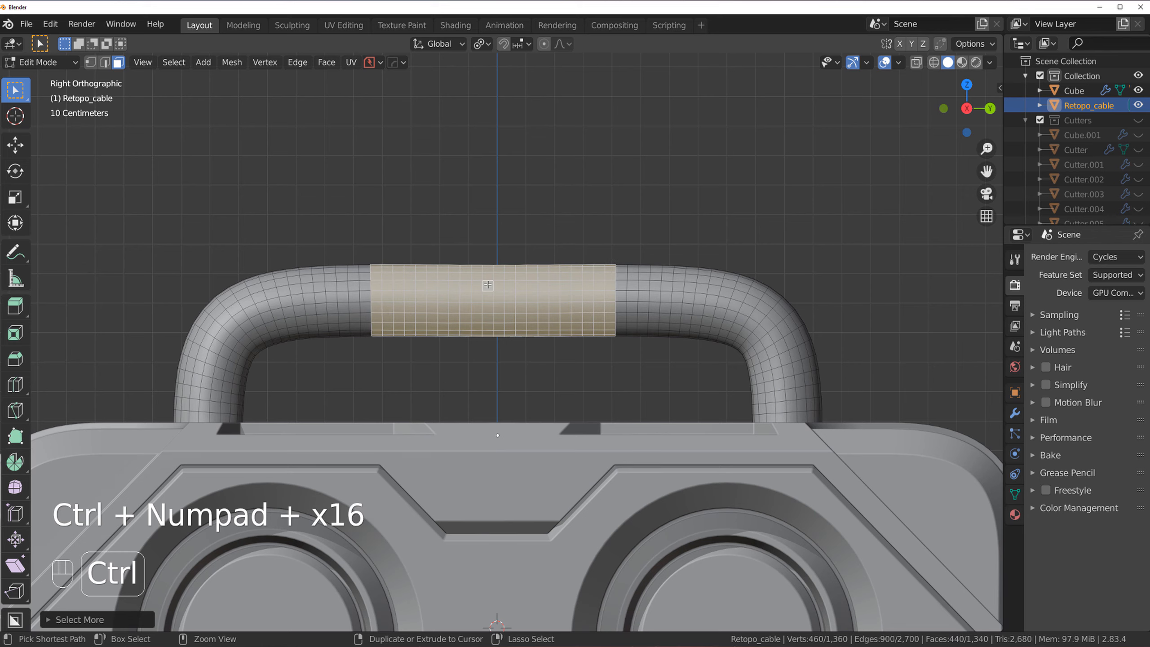
- Extract the selected grip faces as a separate sleeve with Hardops To_Plate, about 0.028 m thick
{"action": "middle_click_drag", "start_coordinate": [401, 253], "coordinate": [571, 297]}
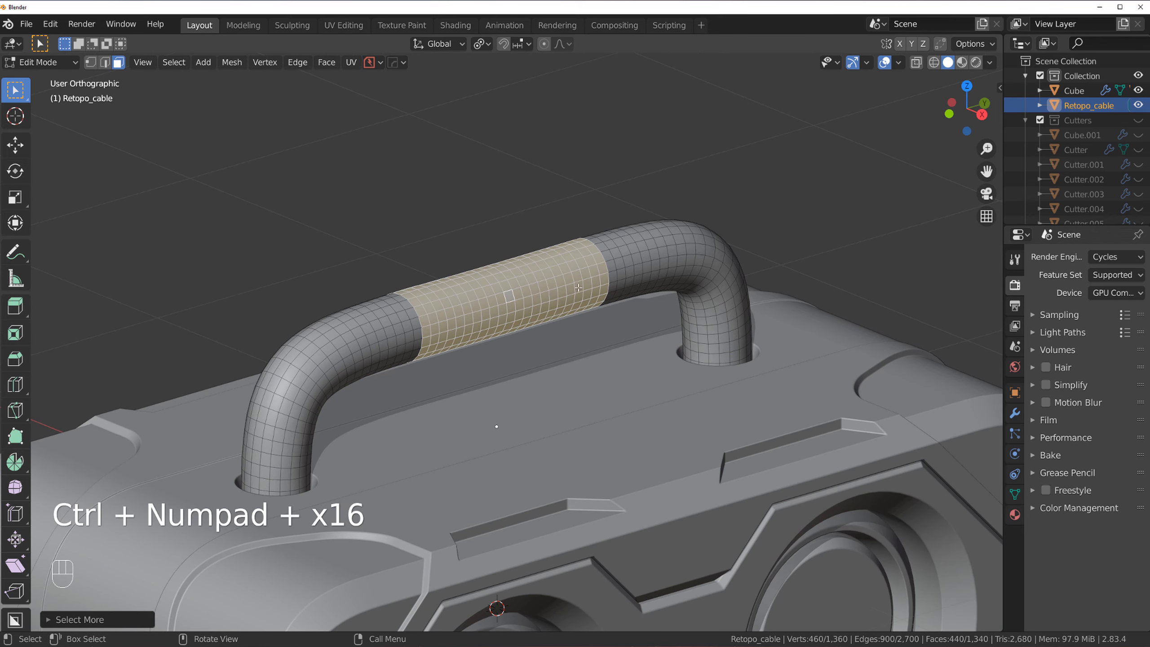
{"action": "key", "text": "q"}
{"action": "left_click", "coordinate": [570, 335], "text": "shift"}
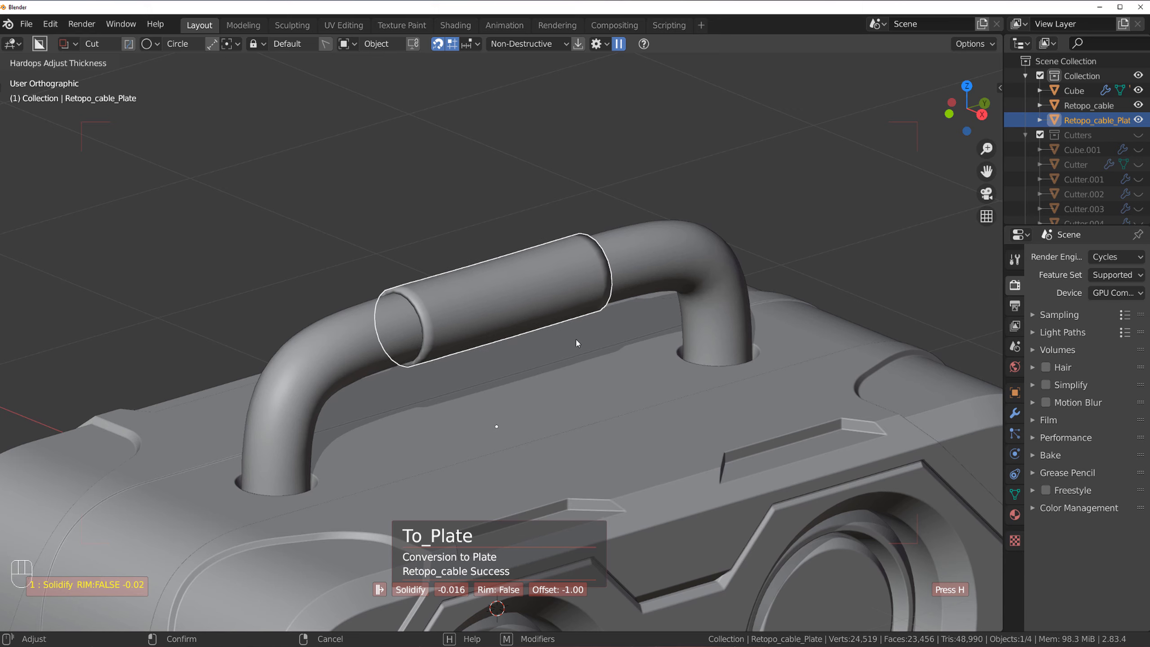
{"action": "left_click", "coordinate": [582, 346]}
{"action": "scroll", "coordinate": [531, 305], "scroll_direction": "up", "scroll_amount": 2}
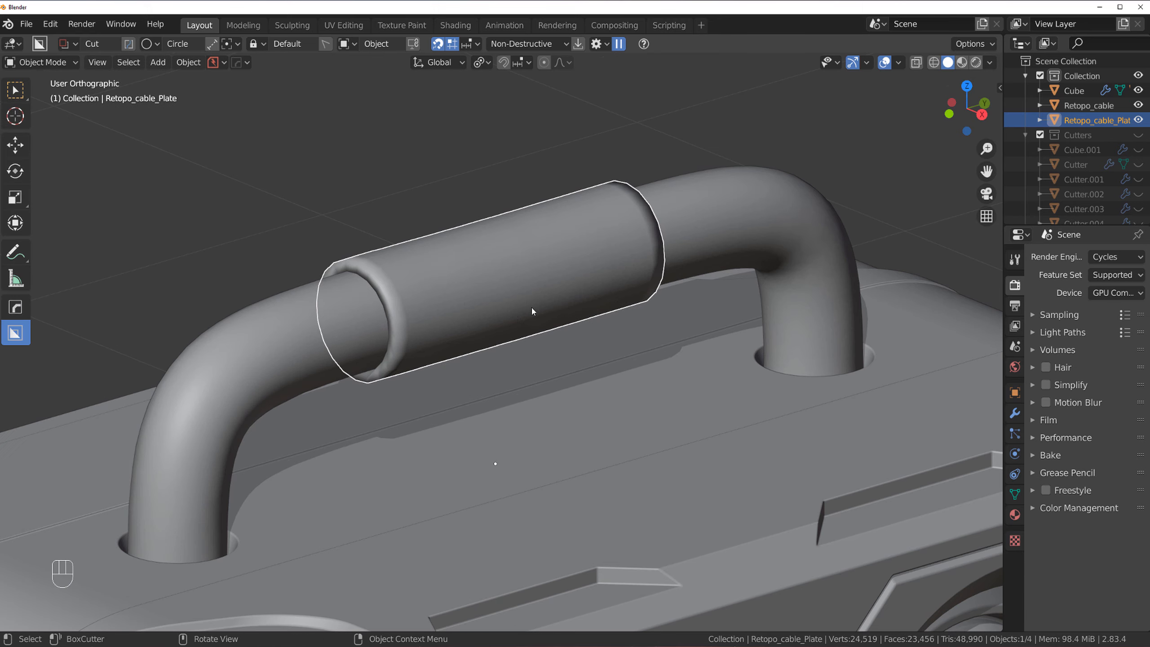
- Select the boundary edge loops at both ends of the sleeve and mark them sharp with Hardops
{"action": "key", "text": "ctrl"}
{"action": "key", "text": "Tab"}
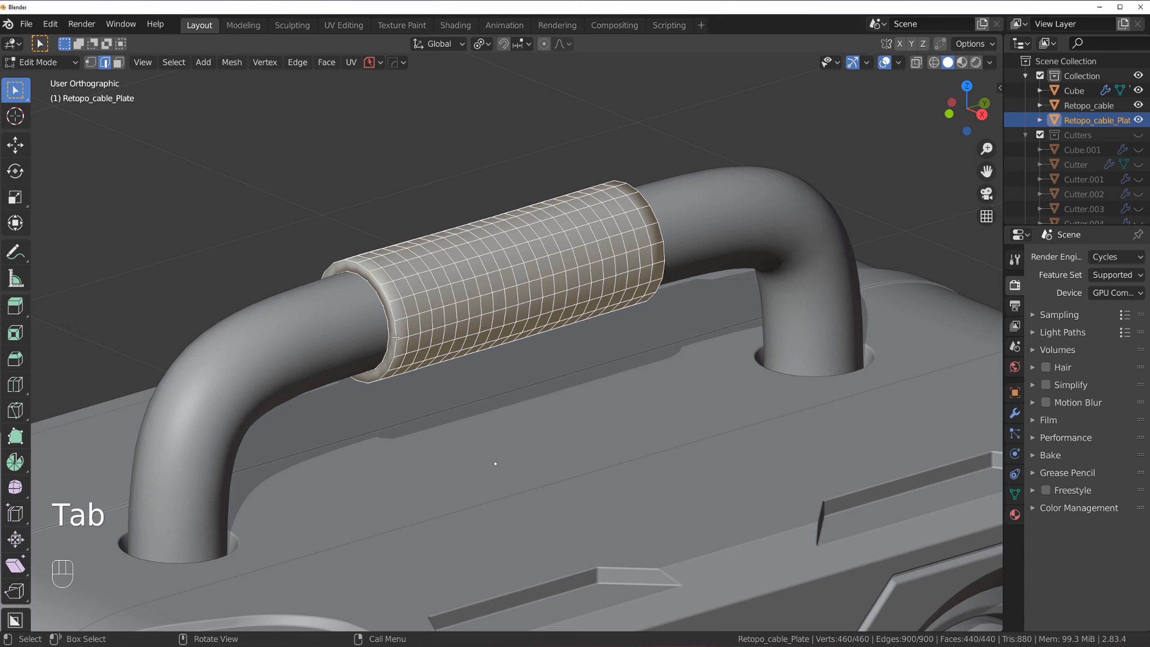
{"action": "left_click", "coordinate": [385, 304], "text": "alt"}
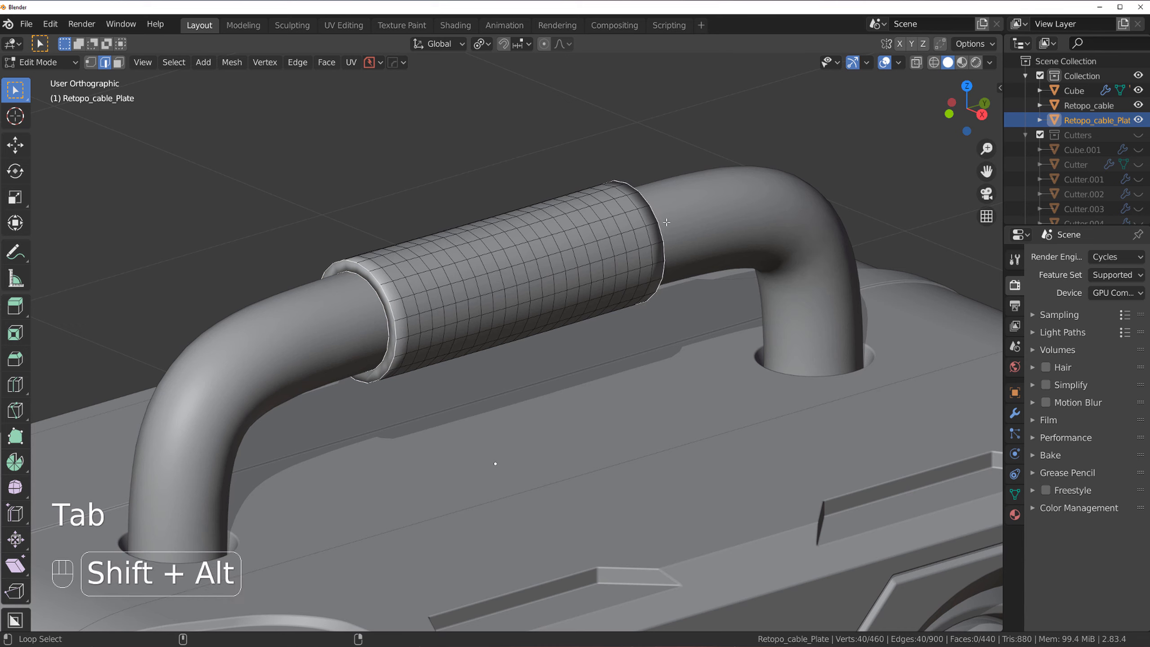
{"action": "key", "text": "ctrl+grave"}
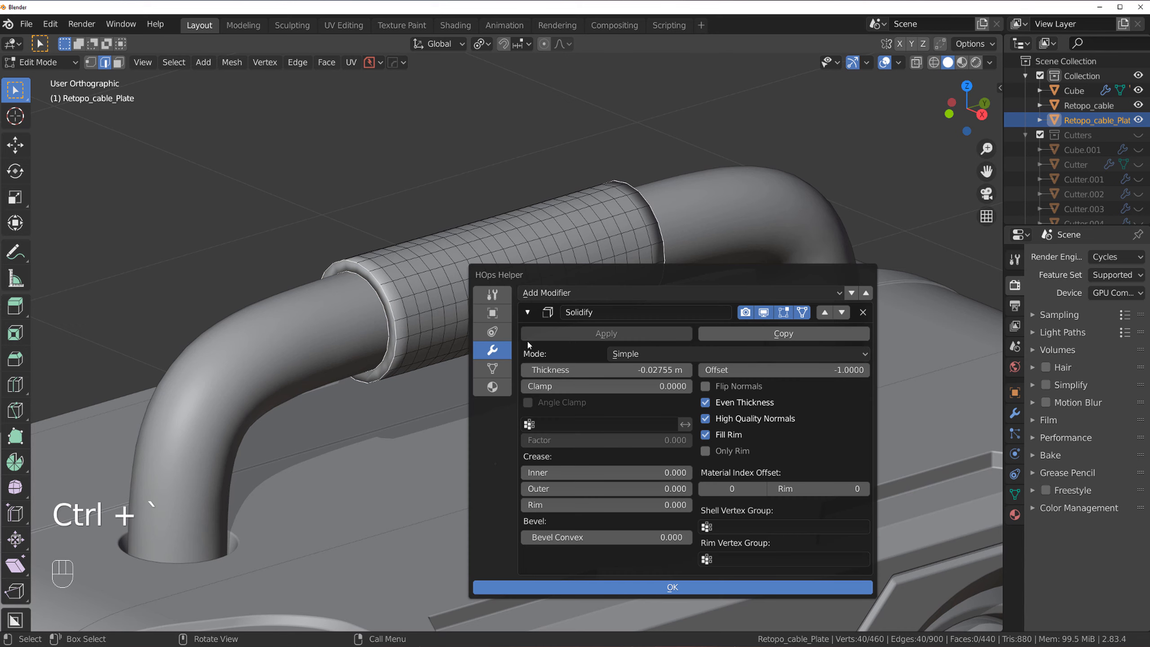
{"action": "left_click", "coordinate": [503, 295]}
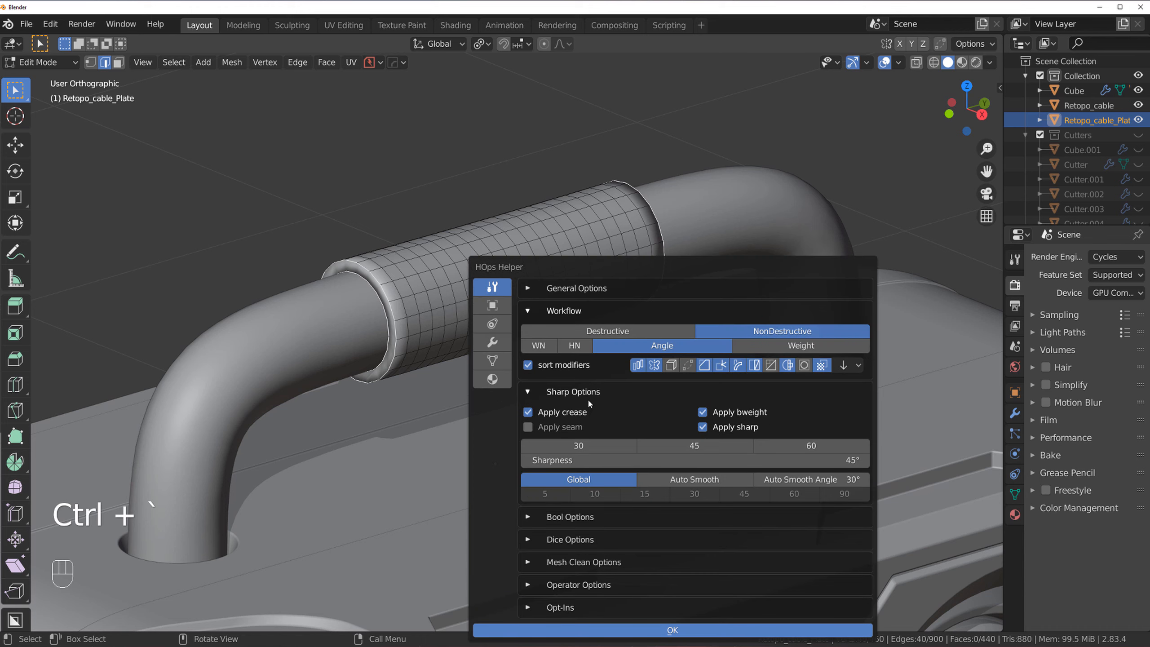
{"action": "key", "text": "q"}
{"action": "key", "text": "q"}
{"action": "left_click", "coordinate": [457, 123]}
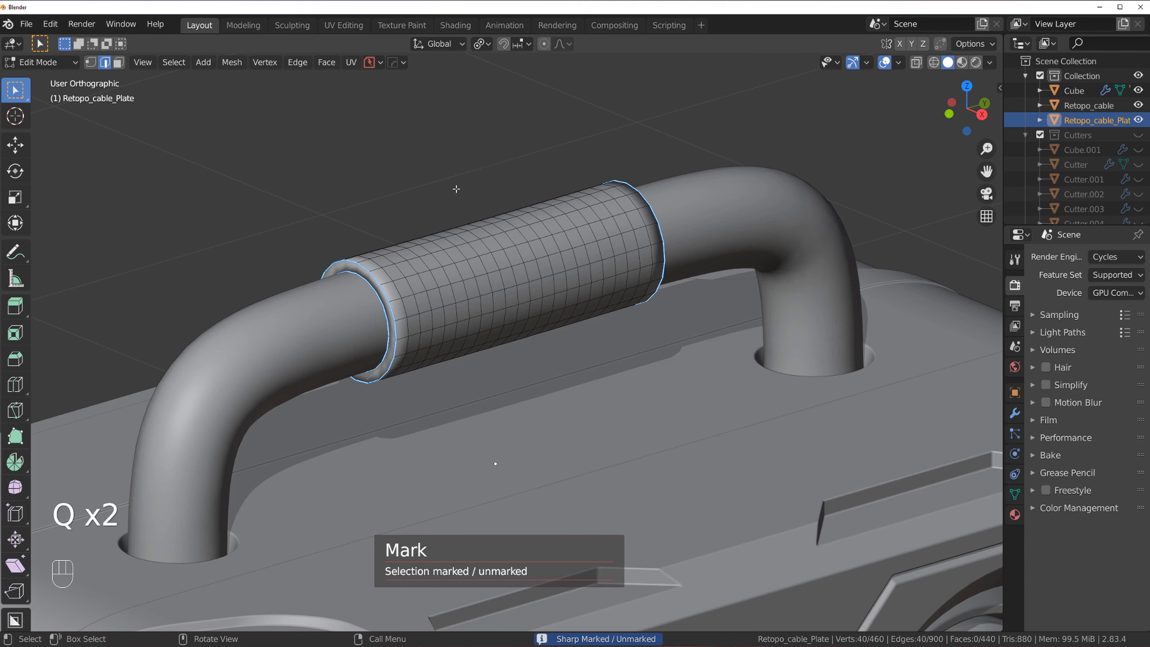
- Add a level 2 subdivision to the sleeve in Object Mode and return to Edit Mode with face selection
{"action": "key", "text": "Tab"}
{"action": "key", "text": "ctrl+2"}
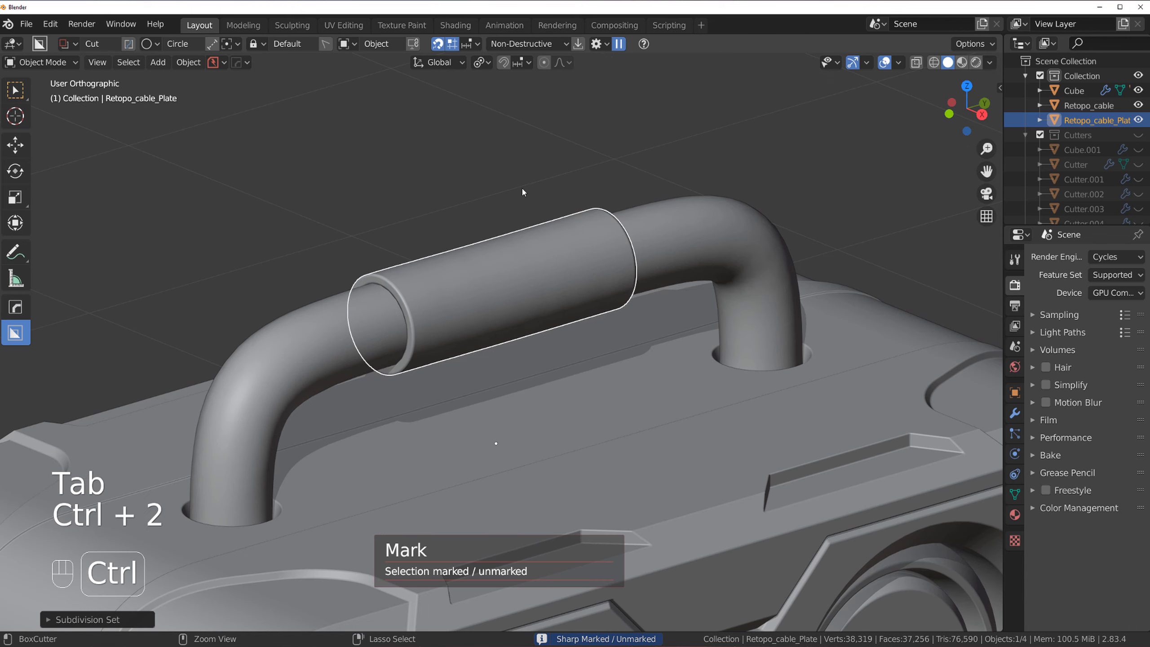
{"action": "scroll", "coordinate": [521, 187], "scroll_direction": "up", "scroll_amount": 3}
{"action": "key", "text": "Tab"}
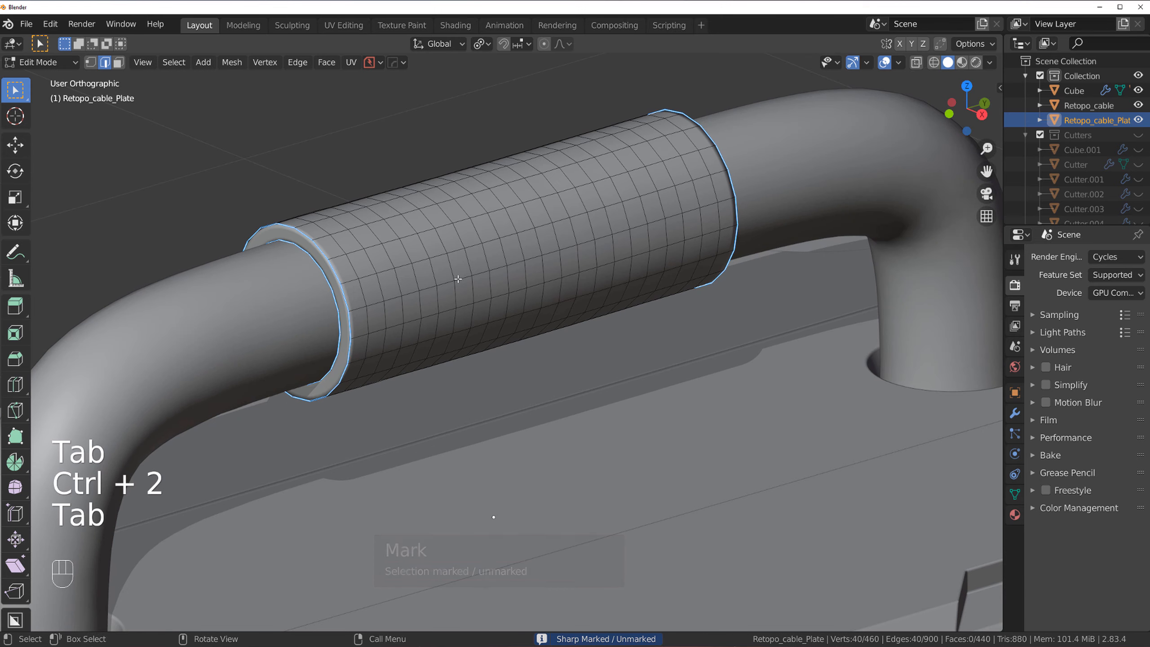
{"action": "left_click", "coordinate": [430, 247], "text": "alt"}
{"action": "key", "text": "Tab"}
{"action": "left_click", "coordinate": [418, 248], "text": "alt"}
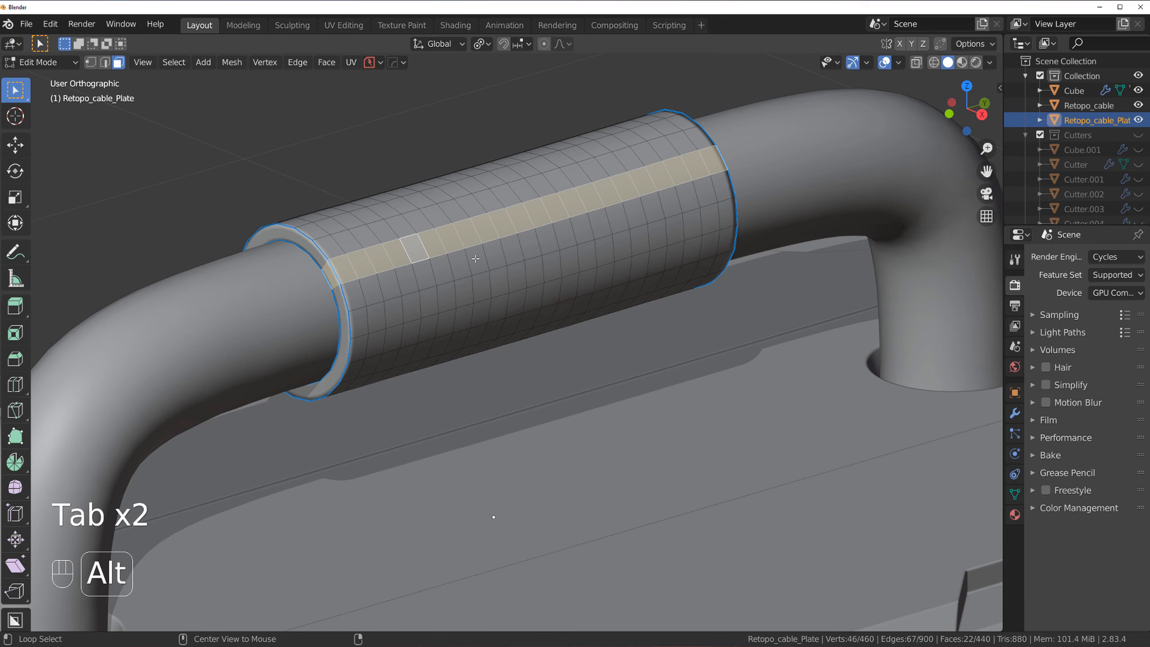
{"action": "left_click", "coordinate": [409, 232]}
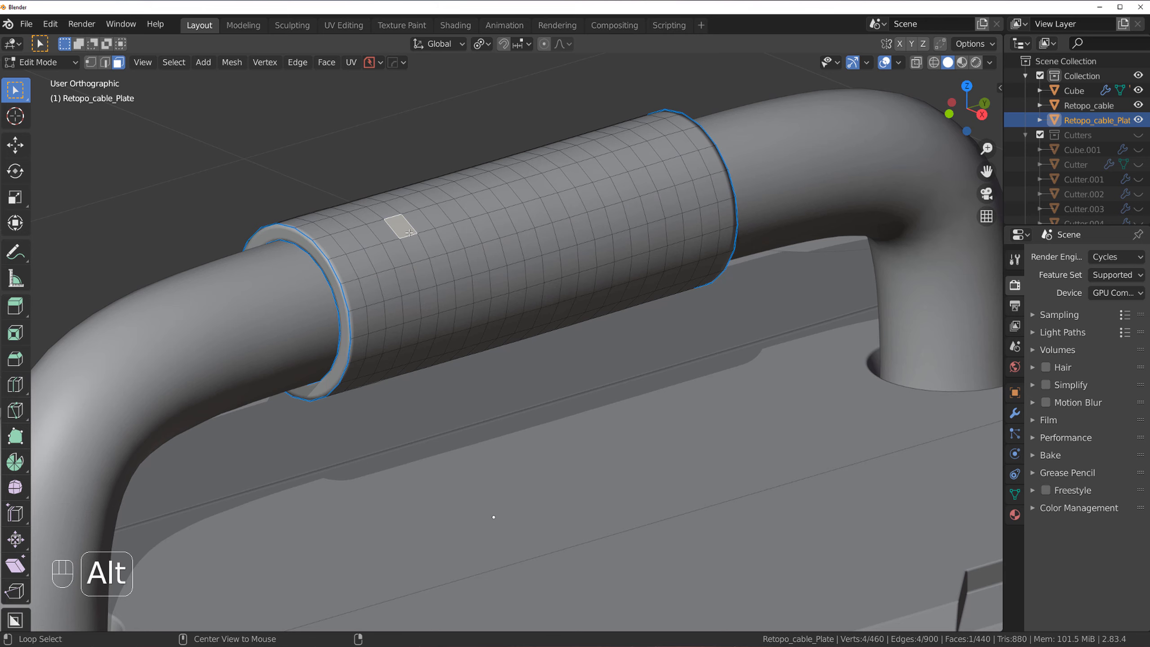
{"action": "left_click", "coordinate": [411, 238], "text": "alt"}
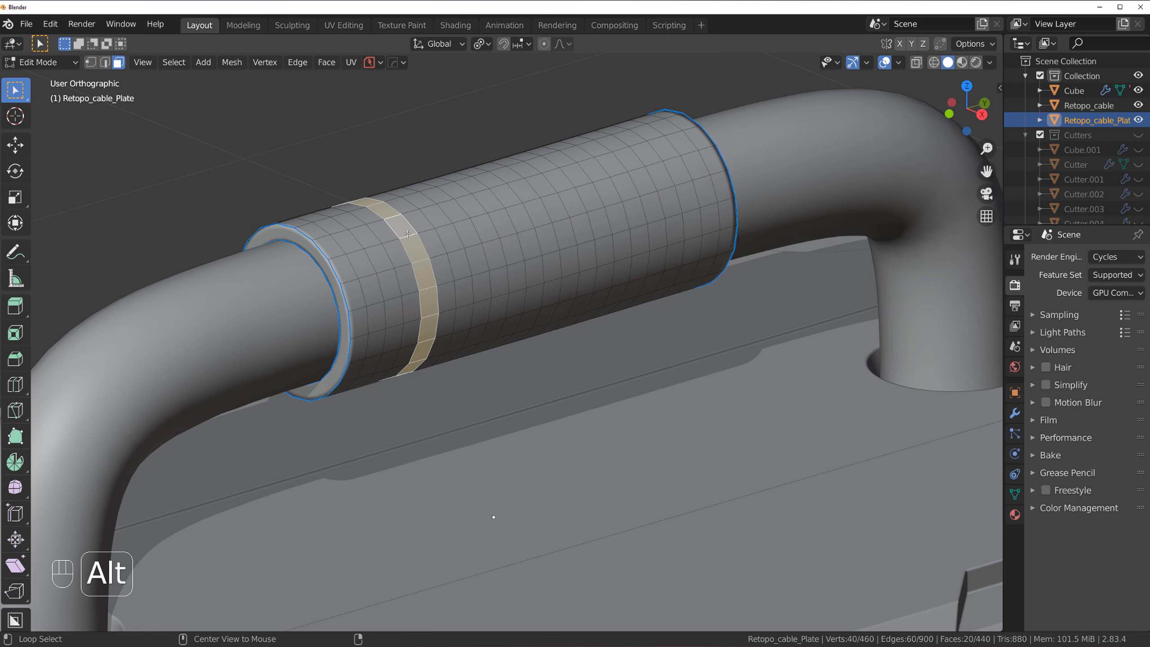
{"action": "left_click", "coordinate": [486, 215], "text": "alt+shift"}
{"action": "left_click", "coordinate": [513, 210], "text": "alt+shift"}
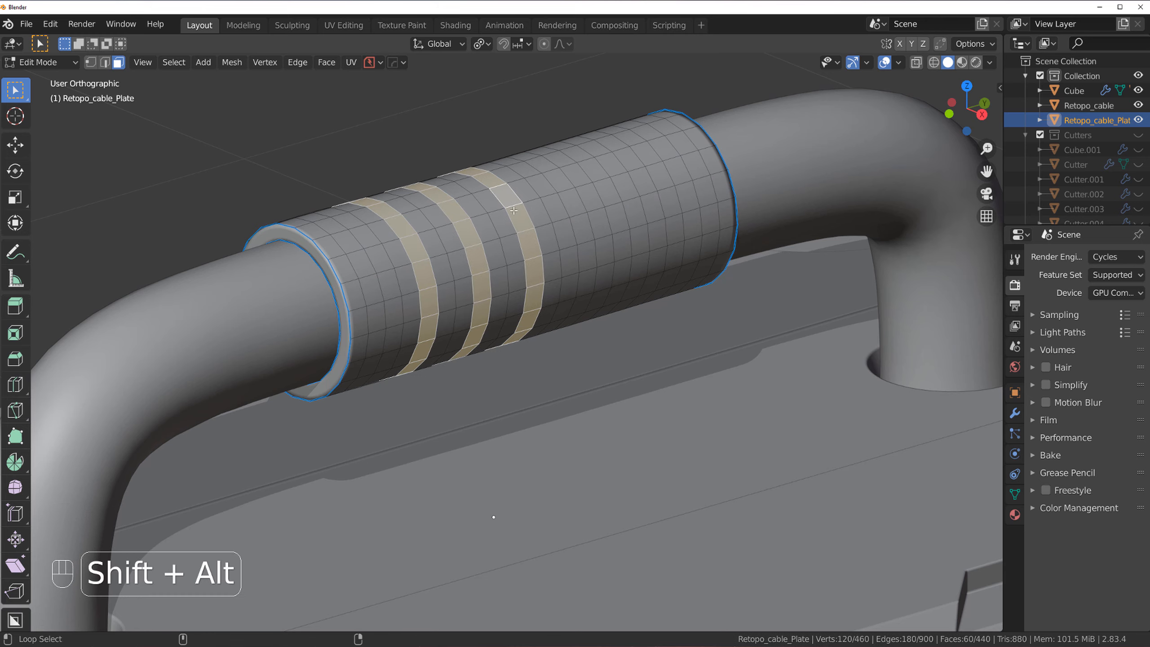
{"action": "left_click", "coordinate": [563, 192], "text": "alt+shift"}
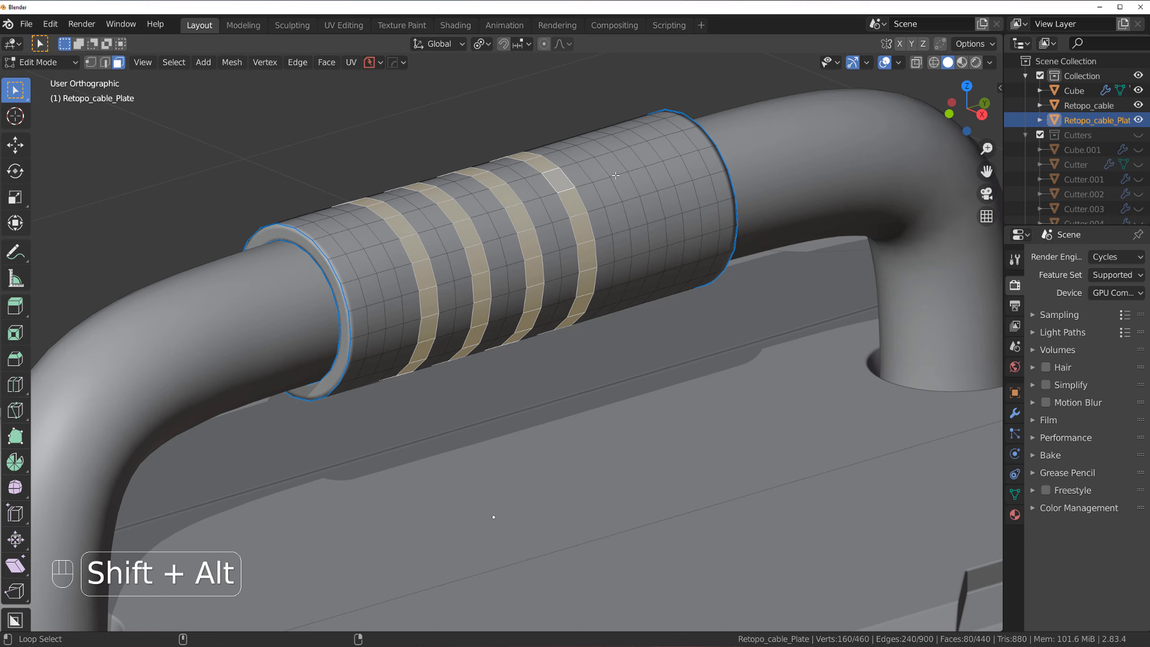
{"action": "left_click", "coordinate": [616, 175], "text": "alt+shift"}
- Select five face rings around the sleeve, leaving two unselected rings between neighbours
{"action": "middle_click_drag", "start_coordinate": [616, 176], "coordinate": [611, 237]}
{"action": "left_click", "coordinate": [611, 238], "text": "alt"}
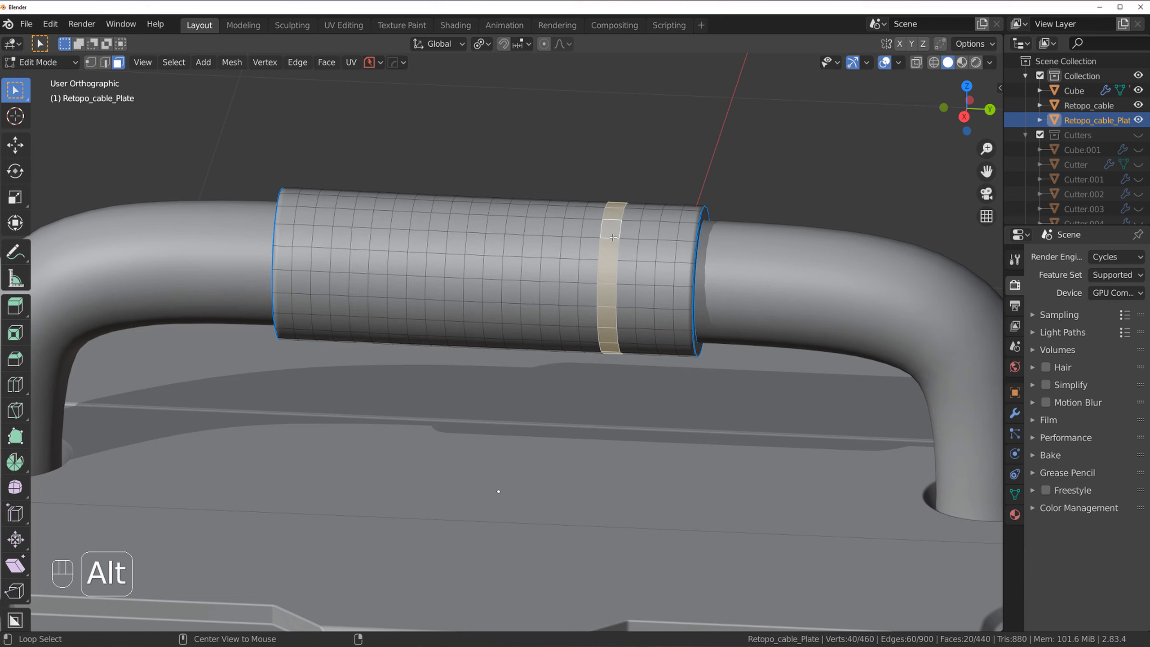
{"action": "left_click", "coordinate": [555, 230], "text": "alt+shift"}
{"action": "left_click", "coordinate": [493, 224], "text": "alt+shift"}
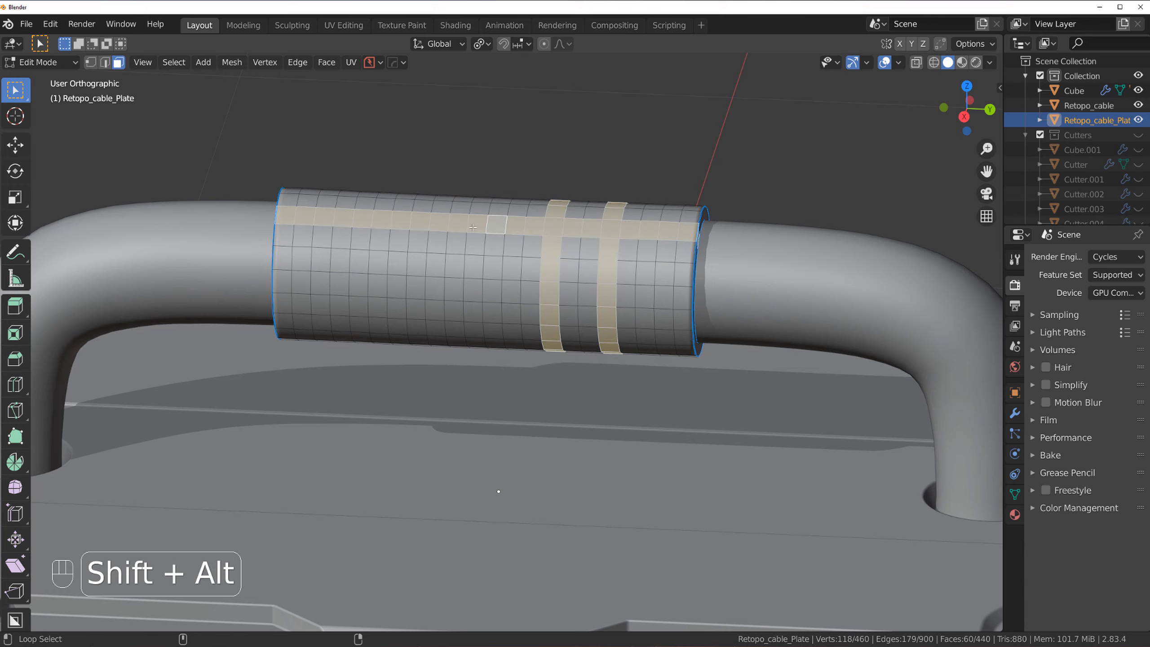
{"action": "key", "text": "ctrl+z"}
{"action": "left_click", "coordinate": [495, 214], "text": "alt+shift"}
{"action": "left_click", "coordinate": [443, 211], "text": "alt+shift"}
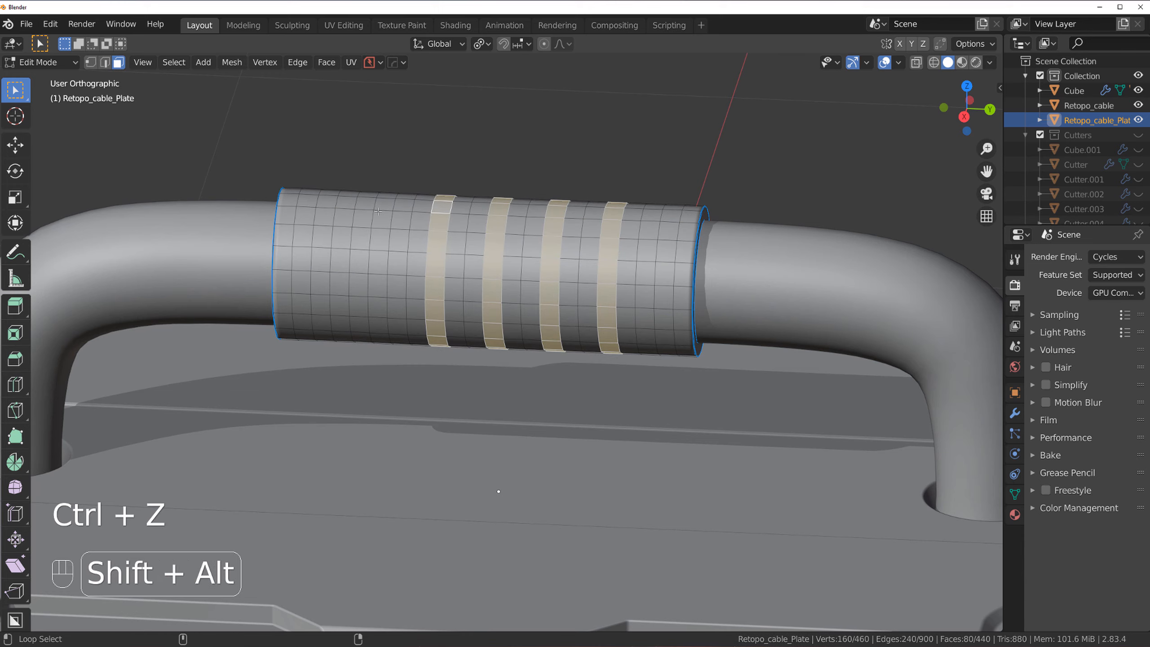
{"action": "left_click", "coordinate": [385, 209], "text": "alt+shift"}
{"action": "middle_click_drag", "start_coordinate": [385, 208], "coordinate": [295, 233]}
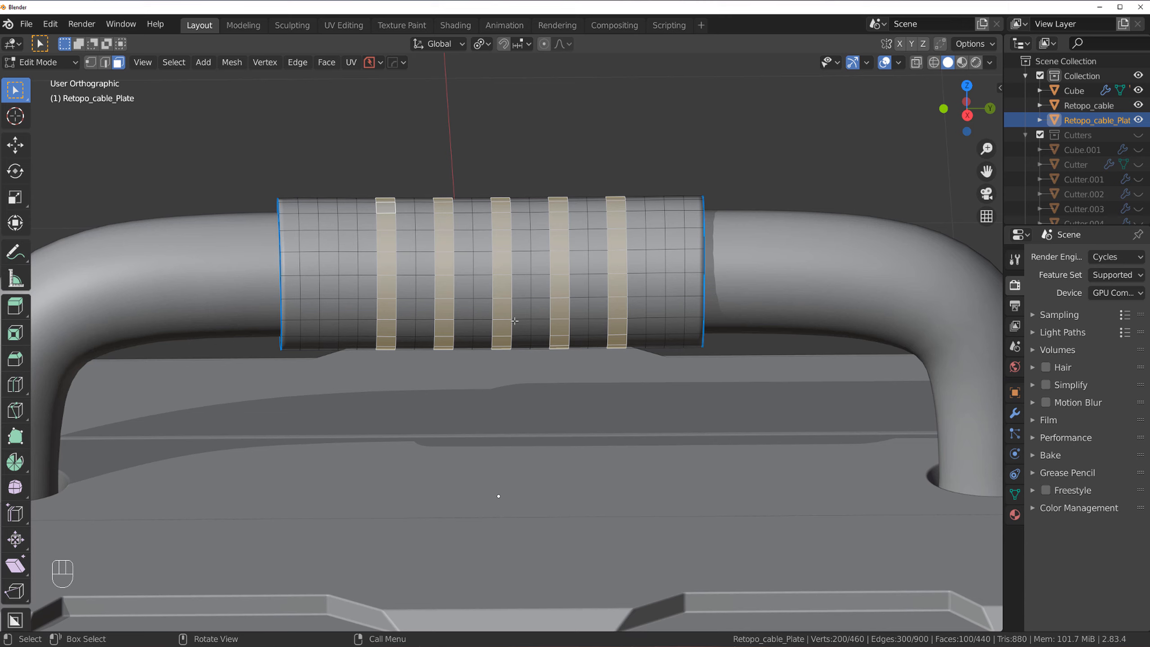
- Extrude the five face rings in place, fatten them outward with Shrink/Fatten into ribs, and return to Object Mode
{"action": "middle_click_drag", "start_coordinate": [388, 277], "coordinate": [619, 363]}
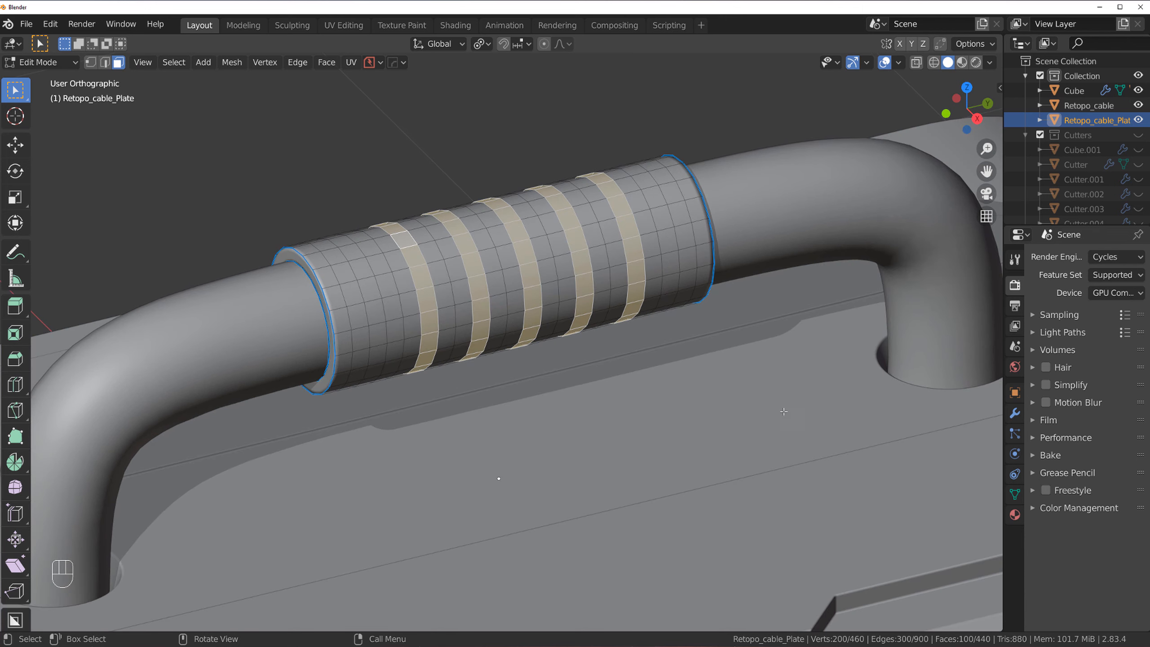
{"action": "key", "text": "e"}
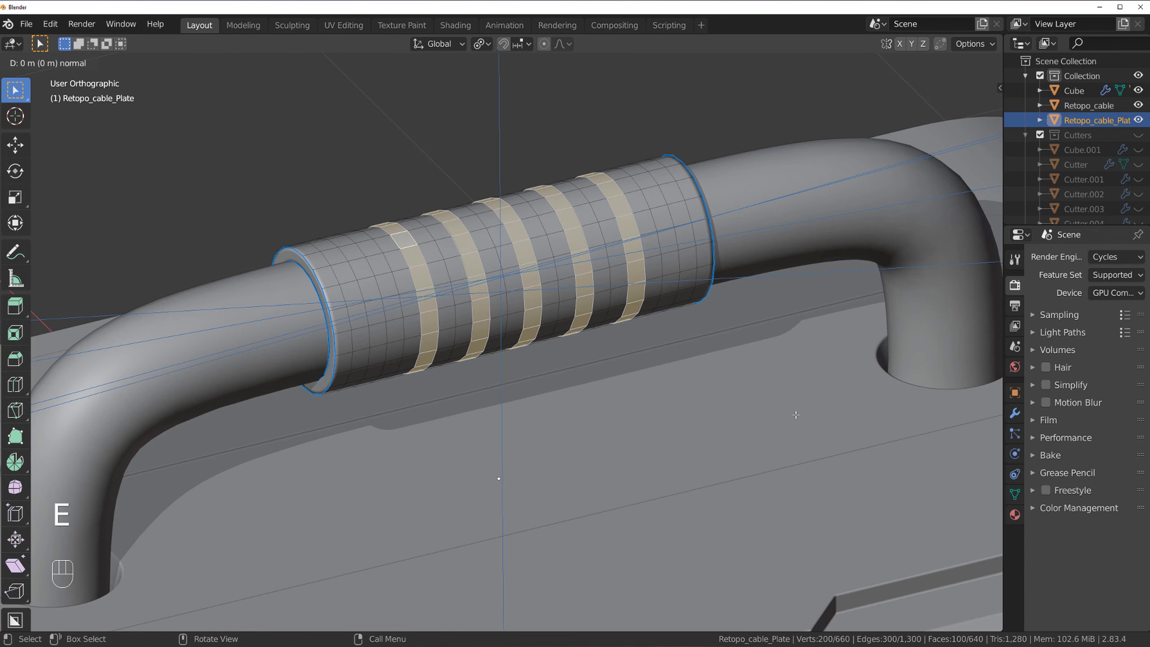
{"action": "right_click", "coordinate": [795, 416]}
{"action": "key", "text": "alt+s"}
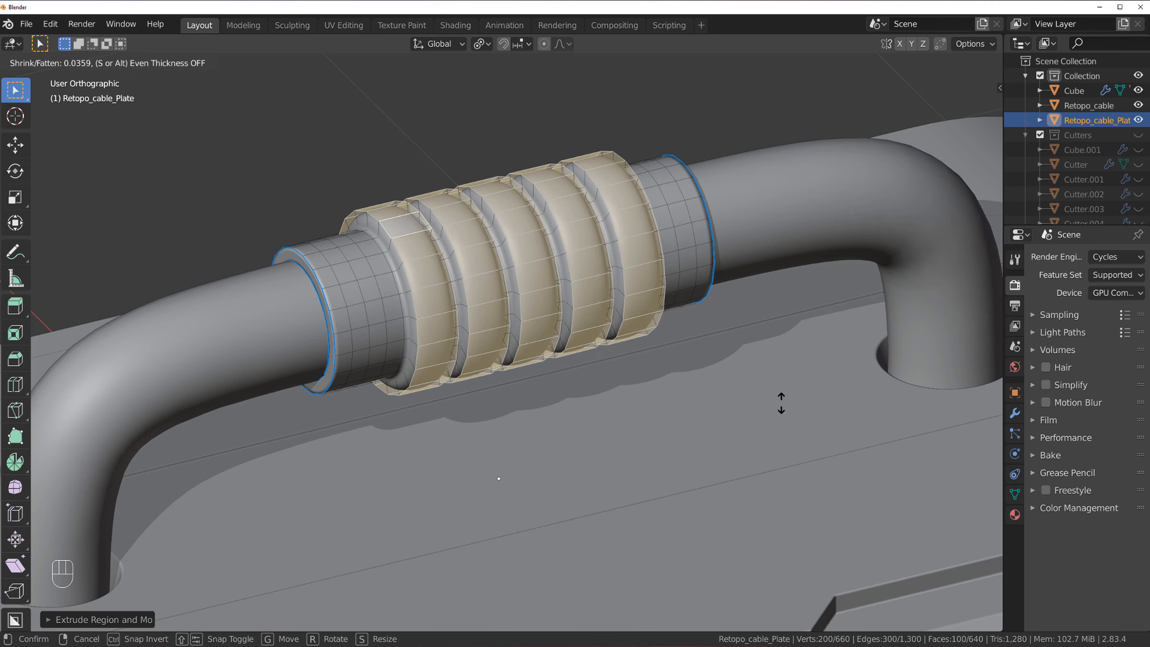
{"action": "left_click", "coordinate": [797, 409]}
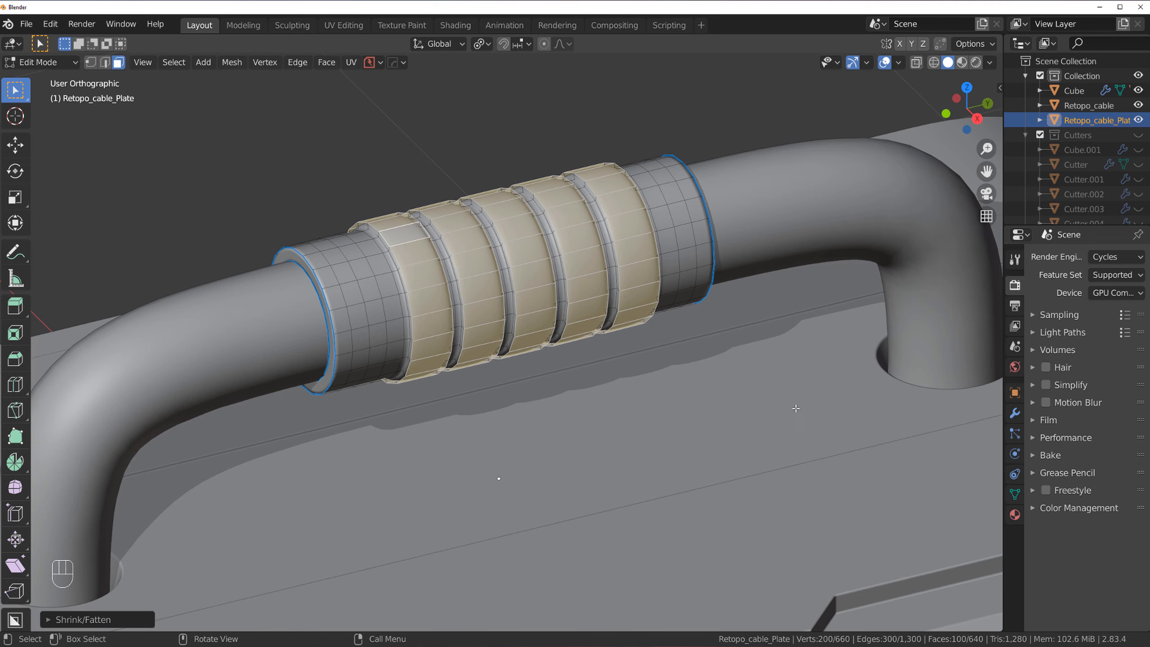
{"action": "key", "text": "Tab"}
- Examine the ribbed sleeve and the whole block in perspective view, keeping the sleeve selected
{"action": "middle_click_drag", "start_coordinate": [647, 267], "coordinate": [585, 266]}
{"action": "scroll", "coordinate": [585, 266], "scroll_direction": "down", "scroll_amount": 5}
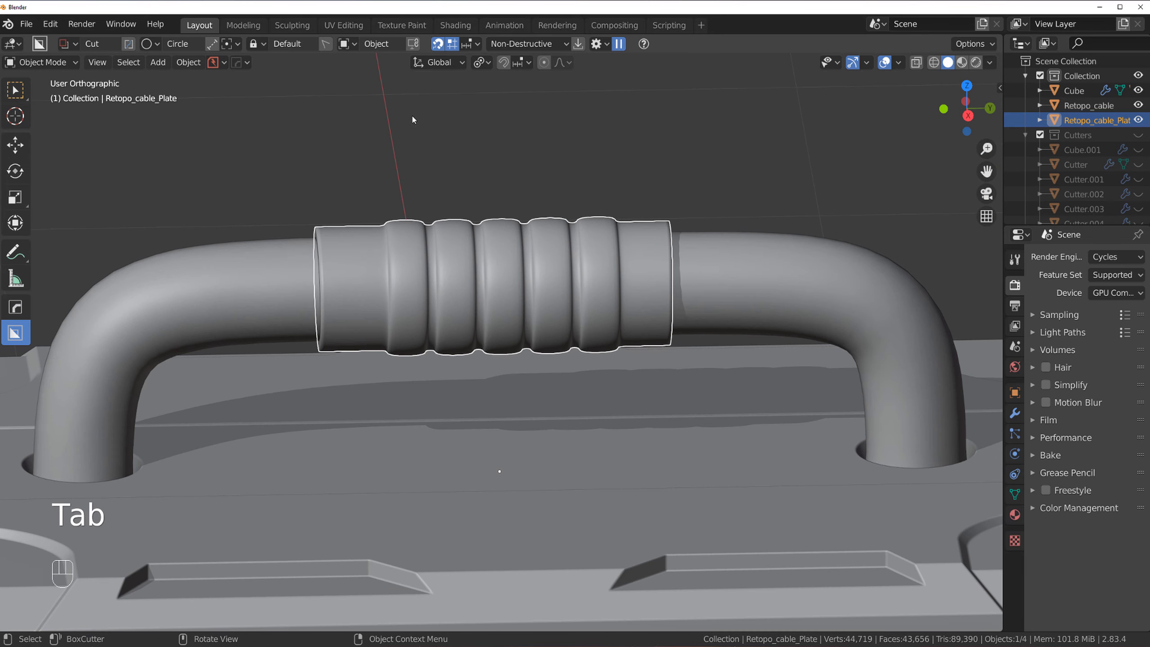
{"action": "key", "text": "KP_5"}
{"action": "scroll", "coordinate": [603, 359], "scroll_direction": "down", "scroll_amount": 3}
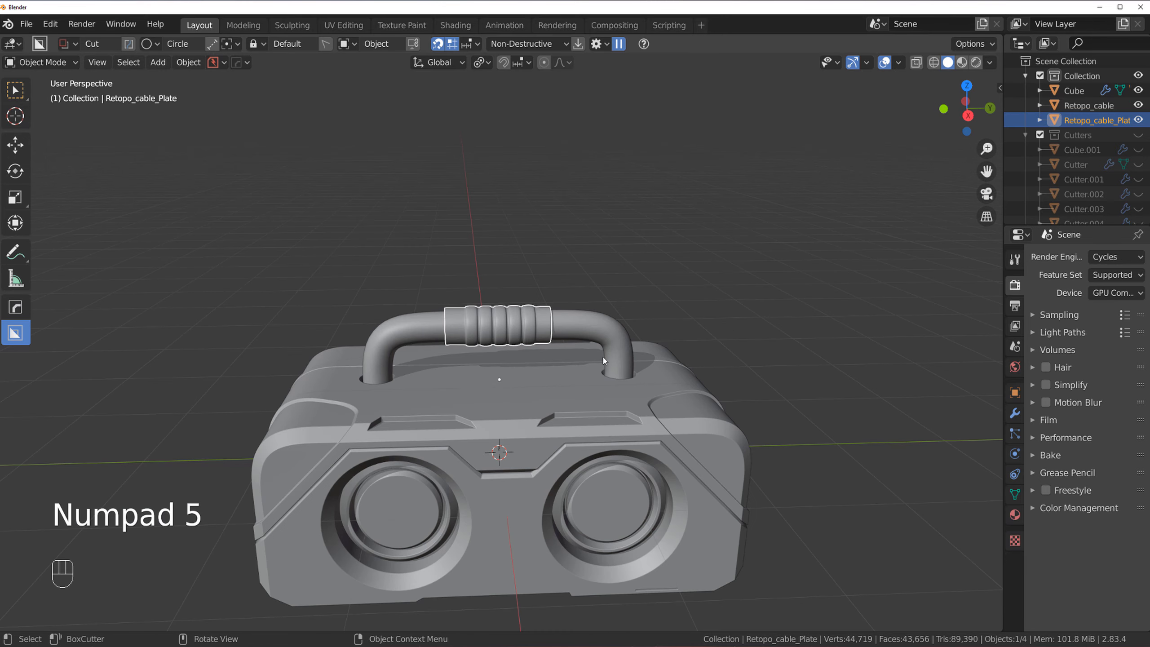
{"action": "scroll", "coordinate": [524, 344], "scroll_direction": "up", "scroll_amount": 4}
{"action": "middle_click_drag", "start_coordinate": [524, 344], "coordinate": [630, 340]}
{"action": "scroll", "coordinate": [489, 315], "scroll_direction": "up", "scroll_amount": 3}
{"action": "left_click", "coordinate": [490, 315]}
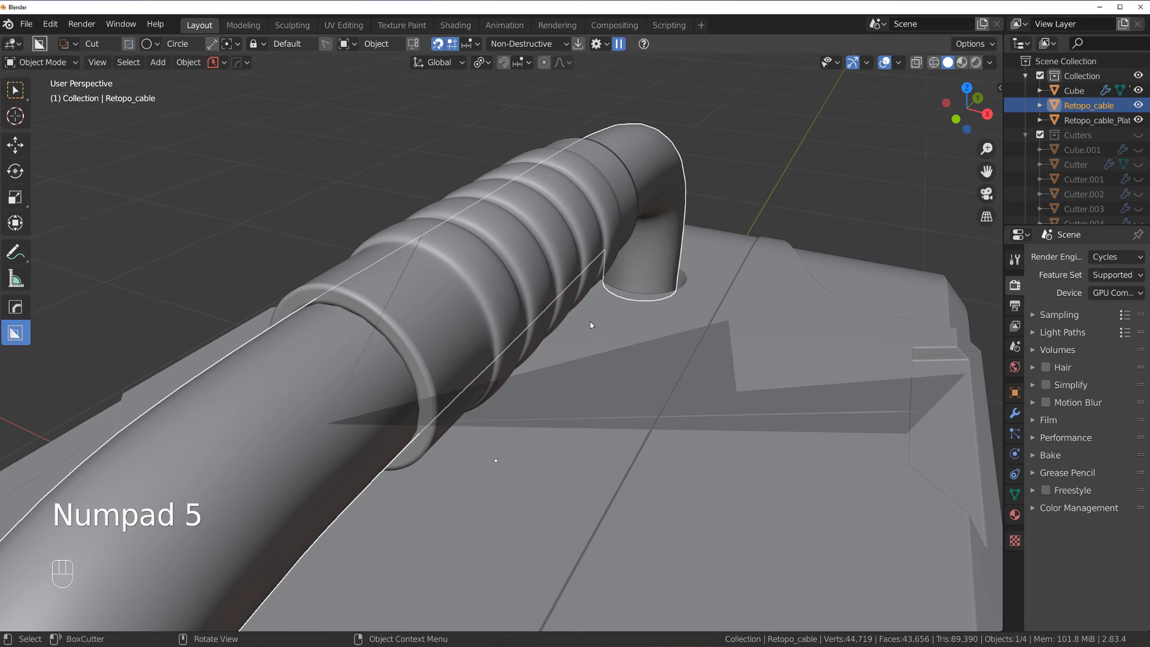
{"action": "left_click", "coordinate": [522, 285]}
{"action": "key", "text": "q"}
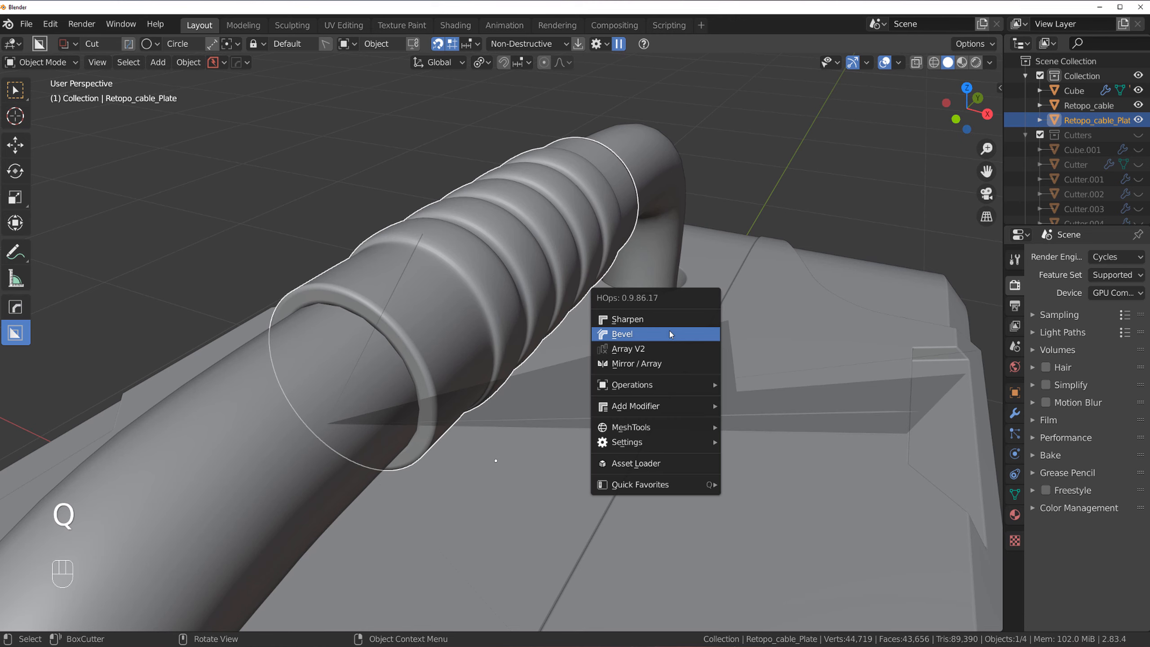
{"action": "mouse_move", "coordinate": [670, 385]}
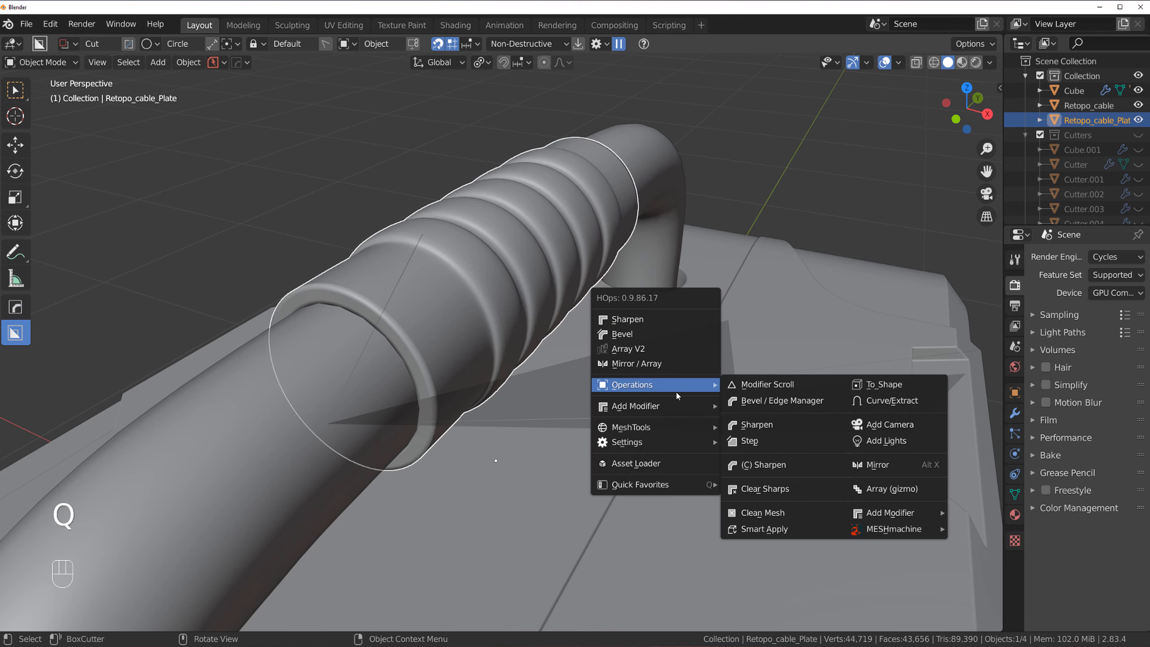
{"action": "left_click", "coordinate": [760, 425]}
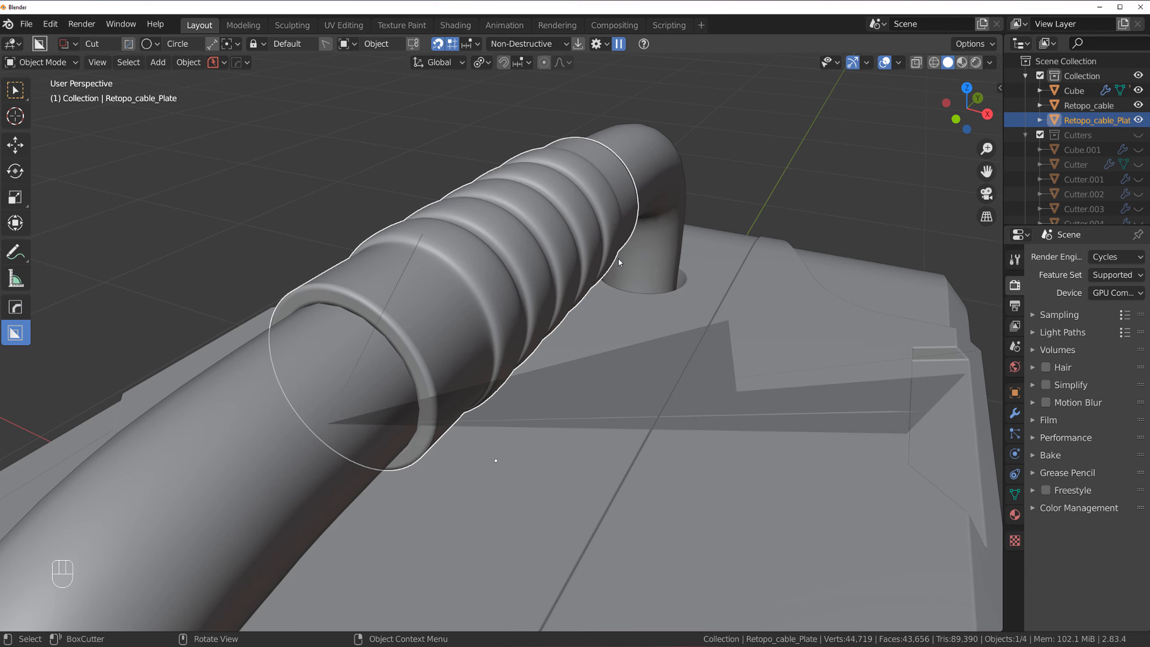
{"action": "key", "text": "ctrl+grave"}
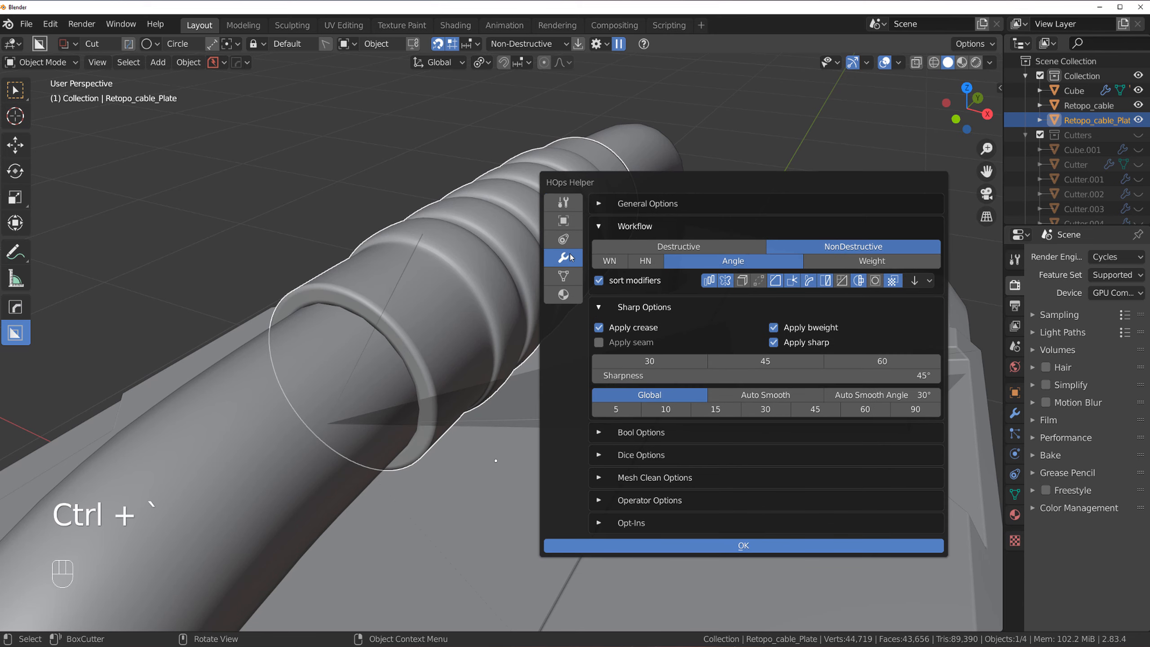
{"action": "left_click", "coordinate": [571, 256]}
- Adjust the sleeve's Solidify thickness to about -0.02 with Hardops Adjust Thickness
{"action": "key", "text": "q"}
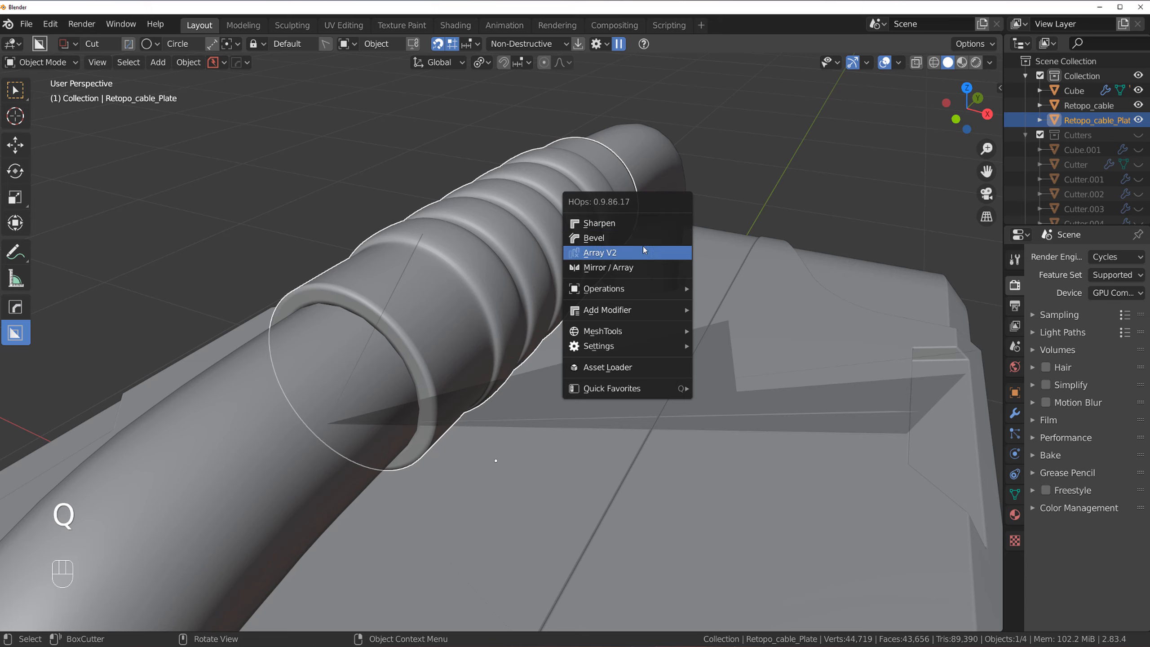
{"action": "mouse_move", "coordinate": [657, 310]}
{"action": "left_click", "coordinate": [746, 327]}
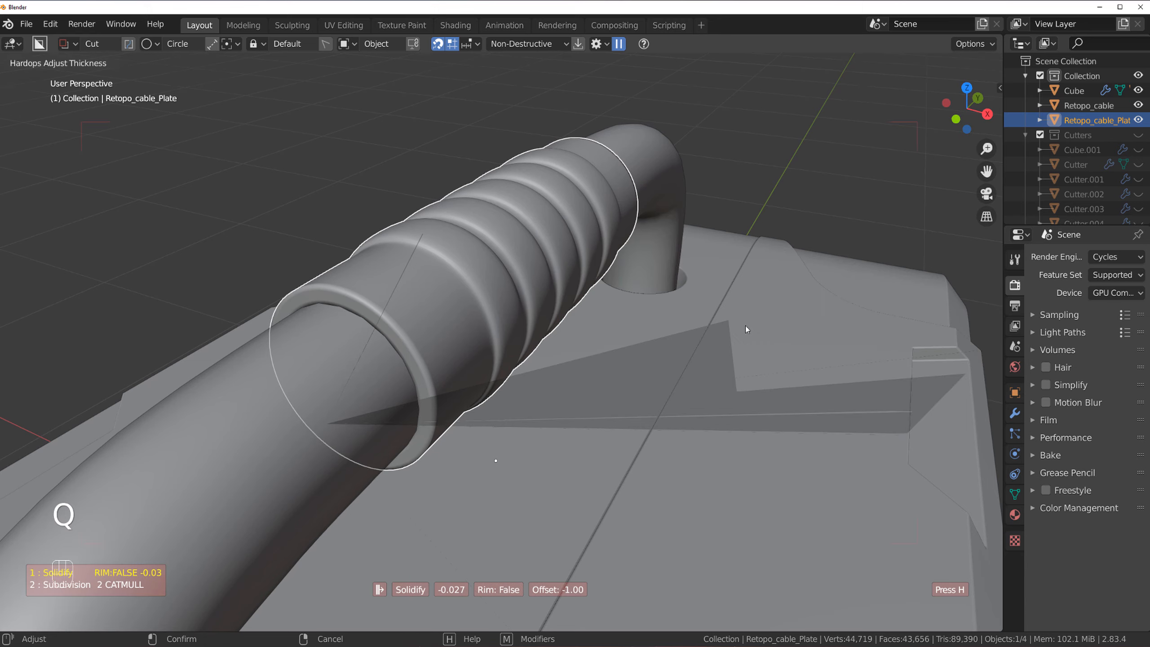
{"action": "key", "text": "shift"}
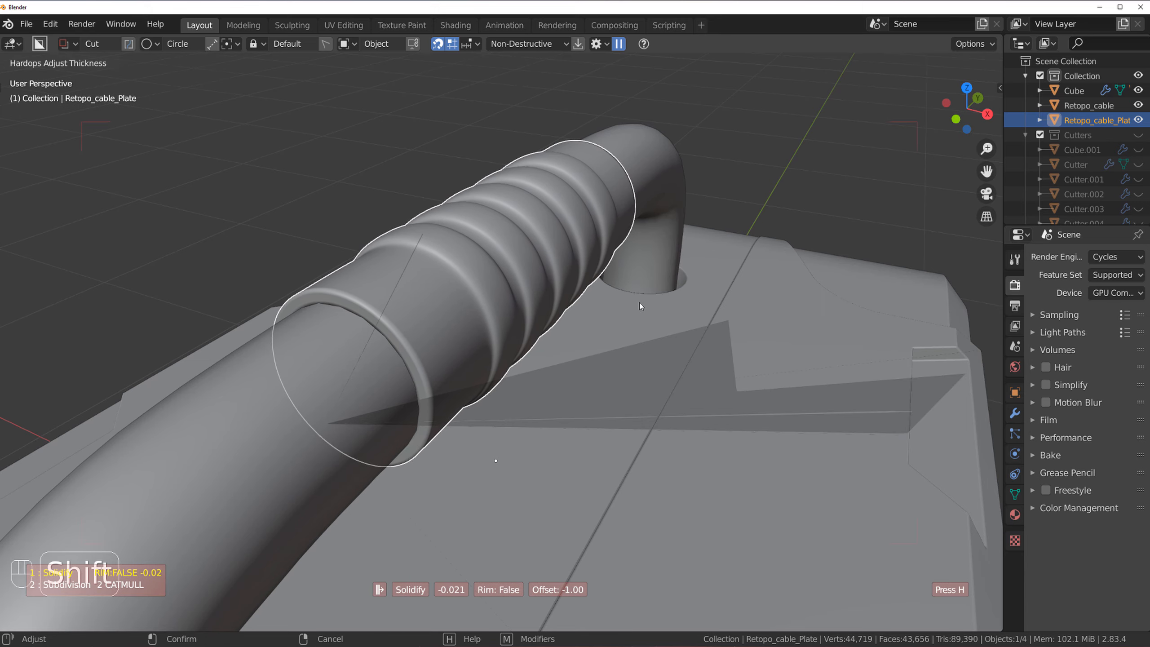
{"action": "left_click", "coordinate": [588, 318]}
- Select the edge loop just inside one end of the sleeve in Edit Mode and mark it sharp with Hardops
{"action": "scroll", "coordinate": [588, 319], "scroll_direction": "down", "scroll_amount": 4}
{"action": "middle_click_drag", "start_coordinate": [521, 294], "coordinate": [411, 274]}
{"action": "key", "text": "Tab"}
{"action": "middle_click_drag", "start_coordinate": [381, 367], "coordinate": [433, 281]}
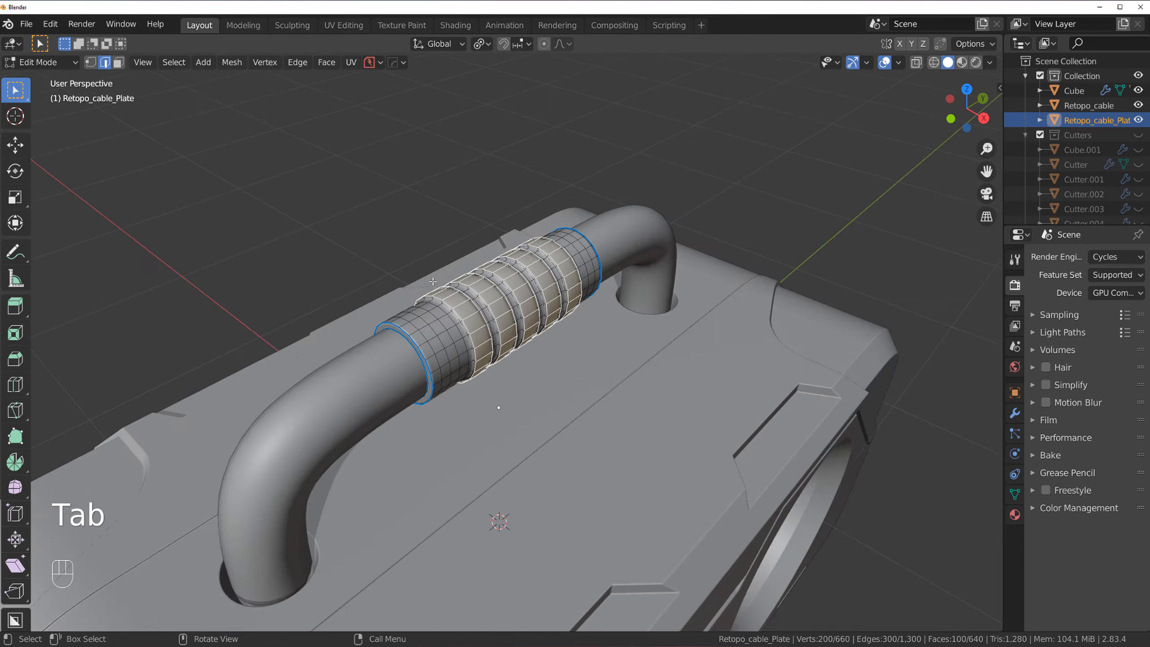
{"action": "scroll", "coordinate": [370, 326], "scroll_direction": "up", "scroll_amount": 3}
{"action": "left_click", "coordinate": [356, 334], "text": "alt"}
{"action": "key", "text": "q"}
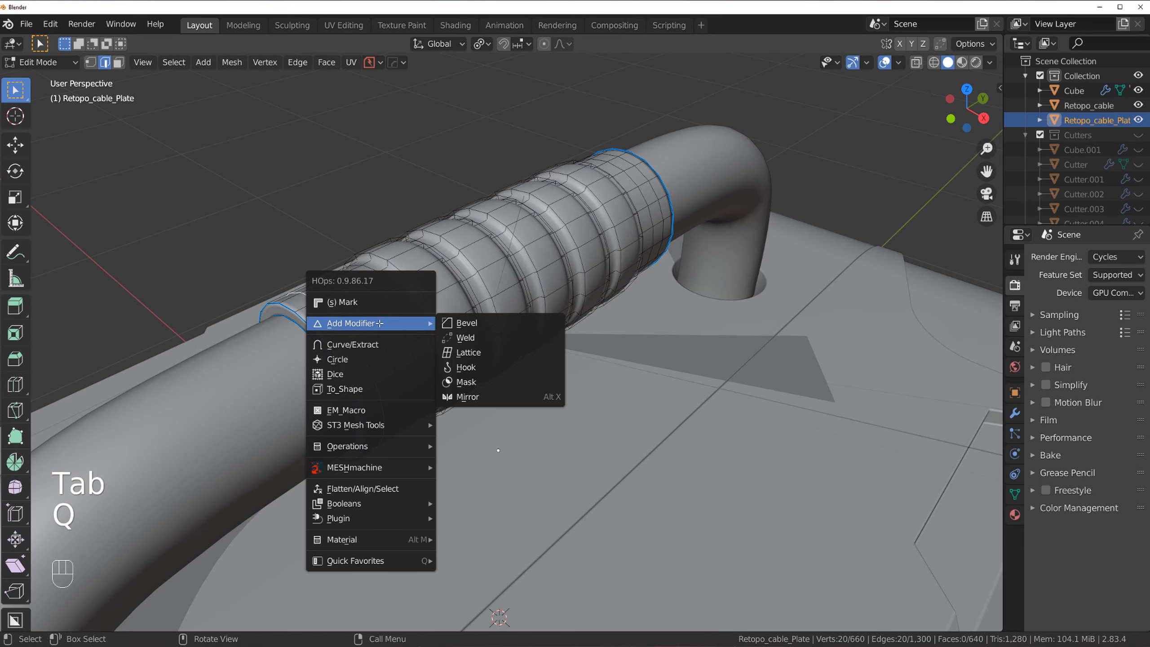
{"action": "left_click", "coordinate": [360, 323]}
- Delete the outermost vertex loop at the same end of the sleeve and return to Object Mode
{"action": "left_click", "coordinate": [356, 338], "text": "alt"}
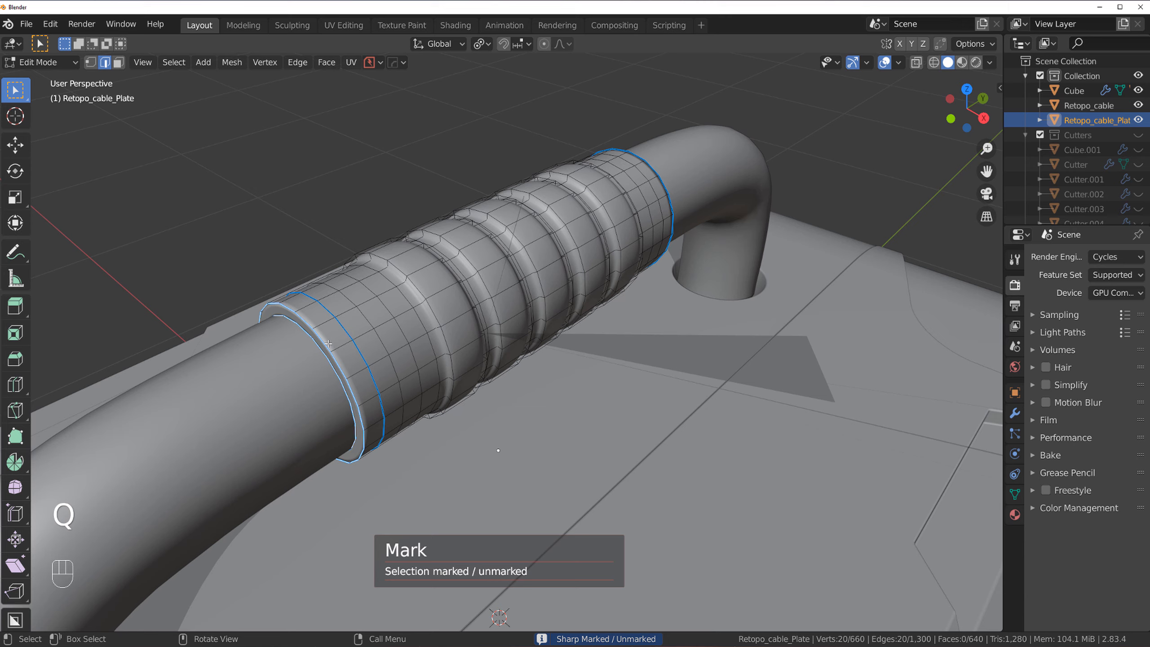
{"action": "key", "text": "Tab"}
{"action": "key", "text": "q"}
{"action": "left_click", "coordinate": [372, 324]}
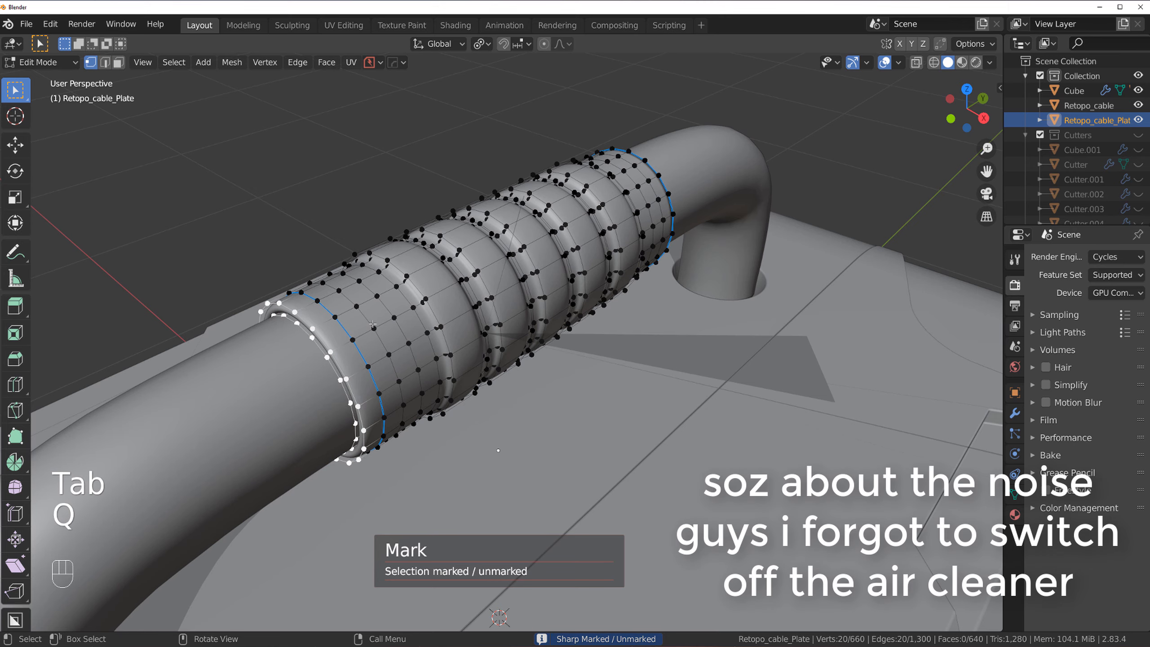
{"action": "key", "text": "x"}
{"action": "left_click", "coordinate": [374, 333]}
{"action": "scroll", "coordinate": [484, 291], "scroll_direction": "down", "scroll_amount": 5}
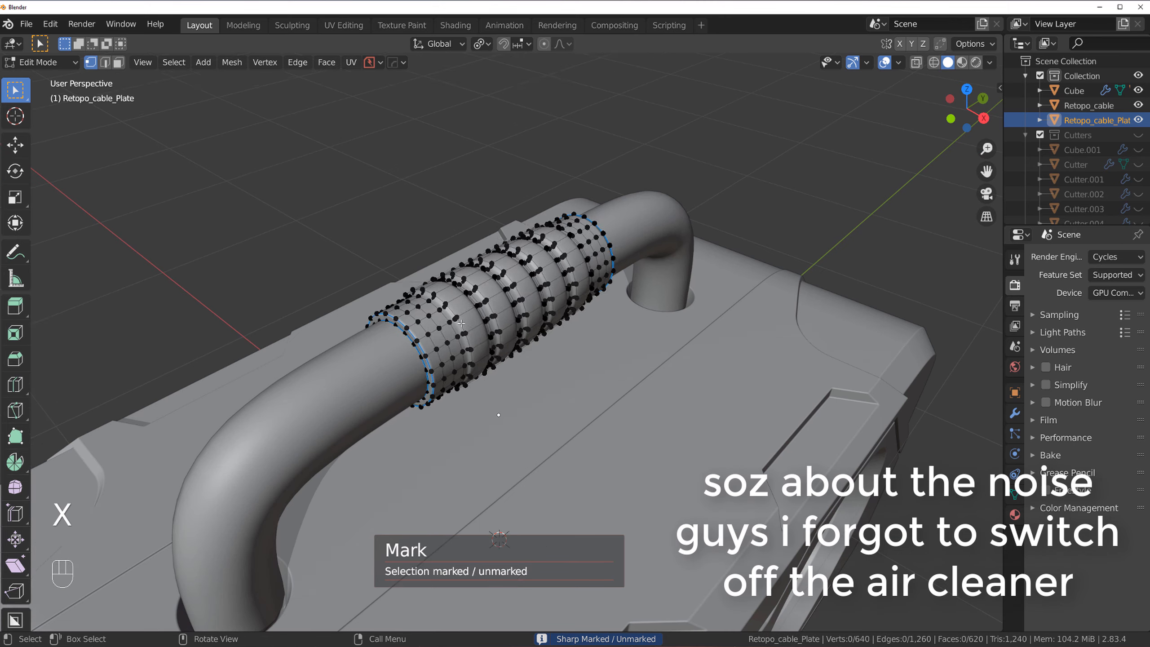
{"action": "key", "text": "Tab"}
- Select the outermost face rings at both sleeve ends, scale them down to about 0.90, and return to Object Mode
{"action": "key", "text": "grave"}
{"action": "left_click", "coordinate": [595, 274]}
{"action": "key", "text": "KP_5"}
{"action": "scroll", "coordinate": [442, 311], "scroll_direction": "up", "scroll_amount": 4}
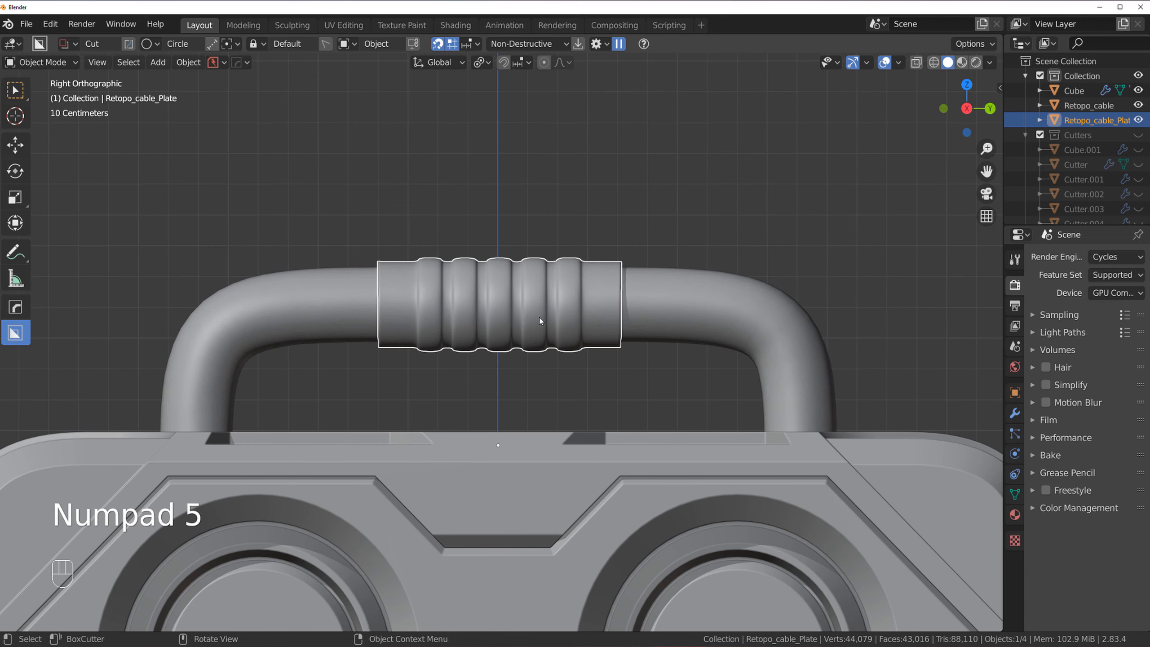
{"action": "mouse_move", "coordinate": [539, 317]}
{"action": "middle_mouse_down"}
{"action": "mouse_move", "coordinate": [586, 323]}
{"action": "mouse_move", "coordinate": [526, 326]}
{"action": "middle_mouse_up"}
{"action": "key", "text": "Tab"}
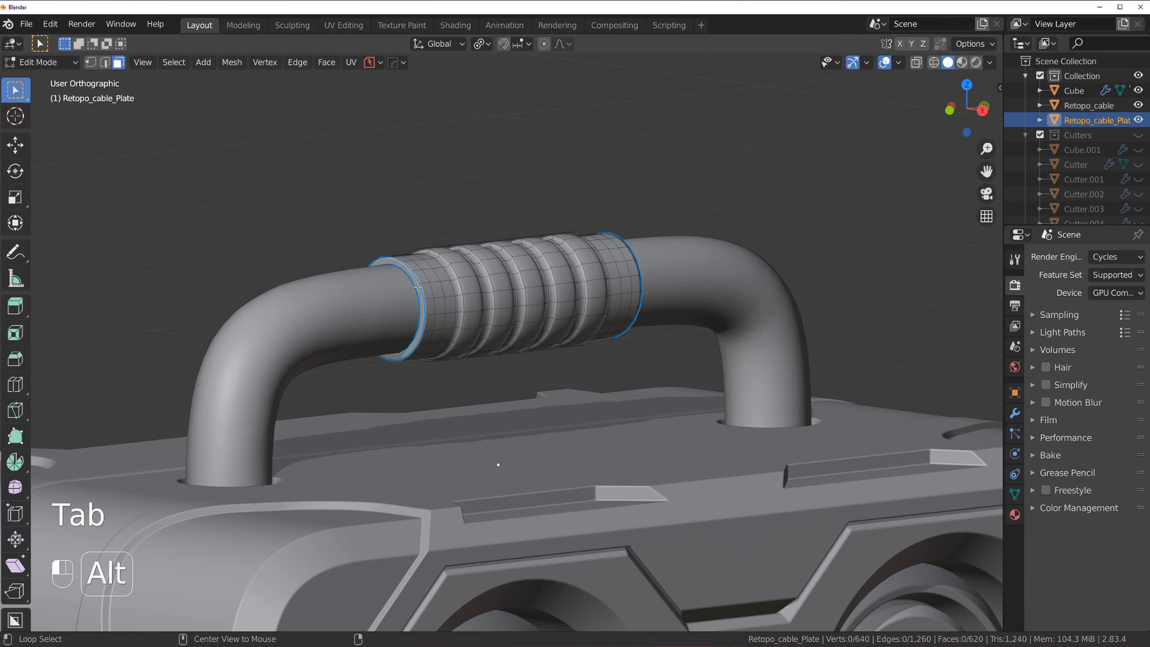
{"action": "left_click", "coordinate": [417, 286], "text": "alt"}
{"action": "left_click", "coordinate": [633, 273], "text": "alt+shift"}
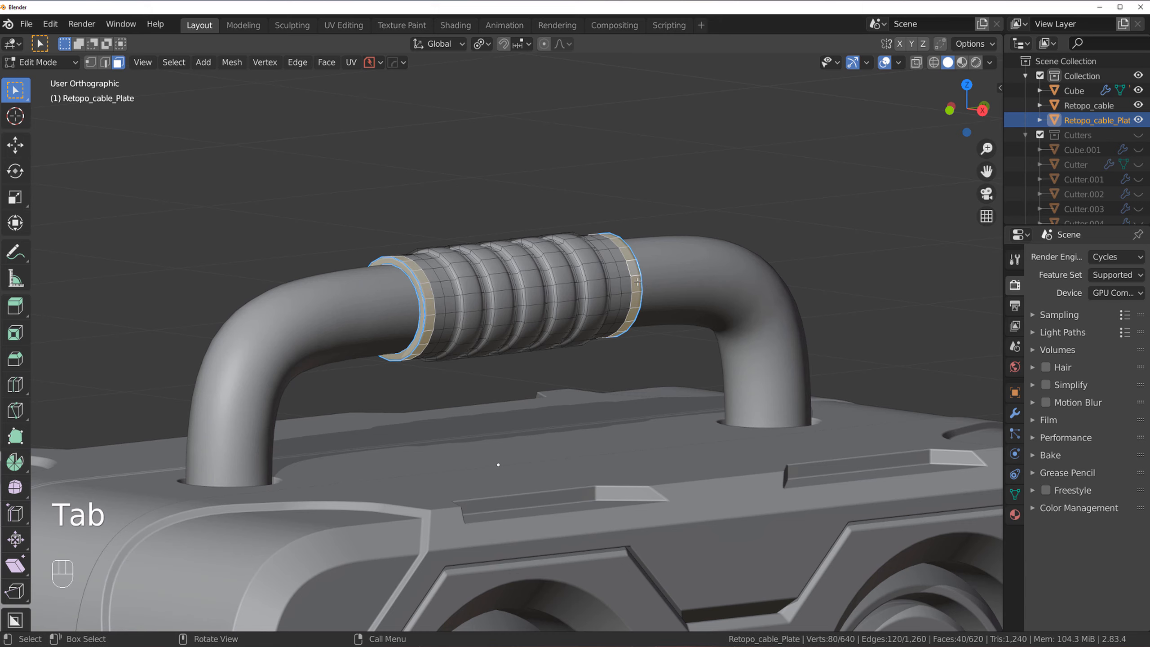
{"action": "key", "text": "s"}
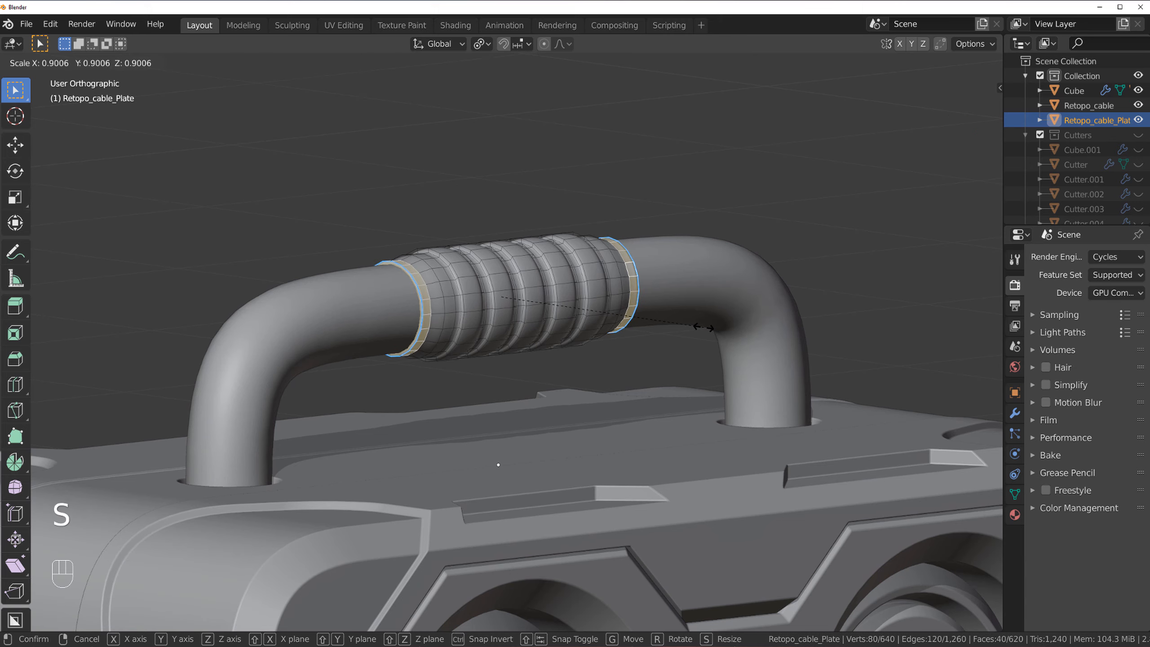
{"action": "left_click", "coordinate": [703, 327]}
{"action": "key", "text": "Tab"}
- Examine the tapered grip sleeve and the whole block from the side, top and right views in perspective
{"action": "scroll", "coordinate": [658, 217], "scroll_direction": "down", "scroll_amount": 3}
{"action": "scroll", "coordinate": [585, 180], "scroll_direction": "up", "scroll_amount": 2}
{"action": "scroll", "coordinate": [586, 179], "scroll_direction": "up", "scroll_amount": 4}
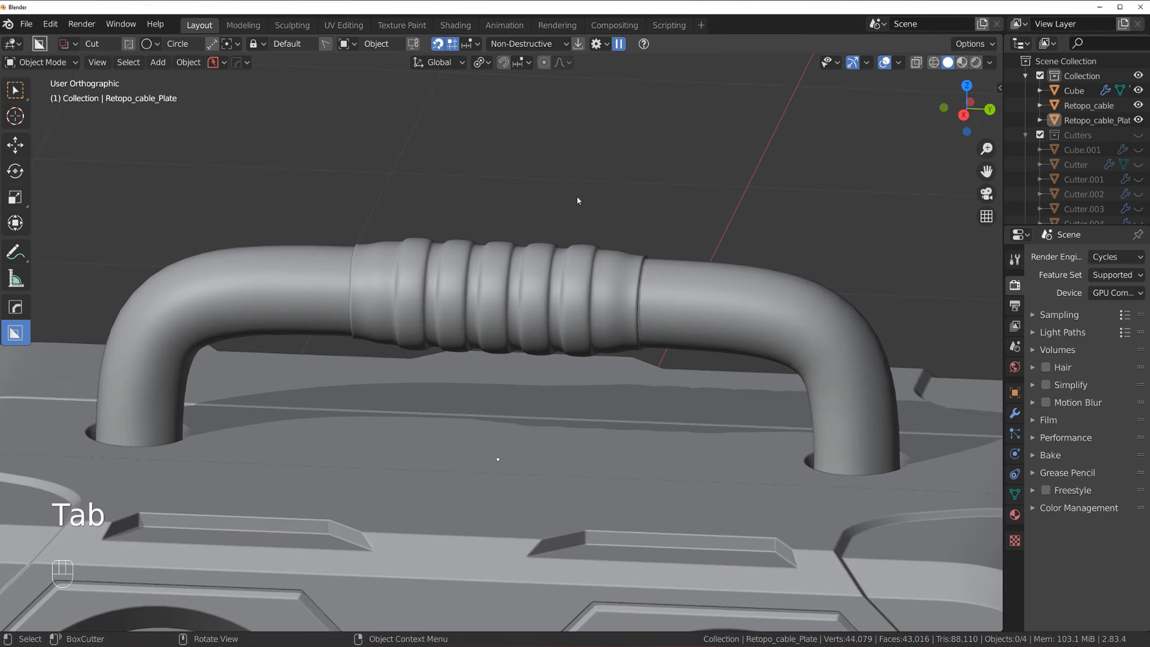
{"action": "middle_click_drag", "start_coordinate": [578, 198], "coordinate": [605, 195]}
{"action": "scroll", "coordinate": [602, 207], "scroll_direction": "down", "scroll_amount": 8}
{"action": "key", "text": "grave"}
{"action": "scroll", "coordinate": [624, 332], "scroll_direction": "up", "scroll_amount": 3}
{"action": "middle_click_drag", "start_coordinate": [540, 315], "coordinate": [494, 202], "text": "shift"}
{"action": "scroll", "coordinate": [472, 275], "scroll_direction": "down", "scroll_amount": 3}
{"action": "middle_click_drag", "start_coordinate": [510, 297], "coordinate": [652, 337]}
{"action": "key", "text": "KP_5"}
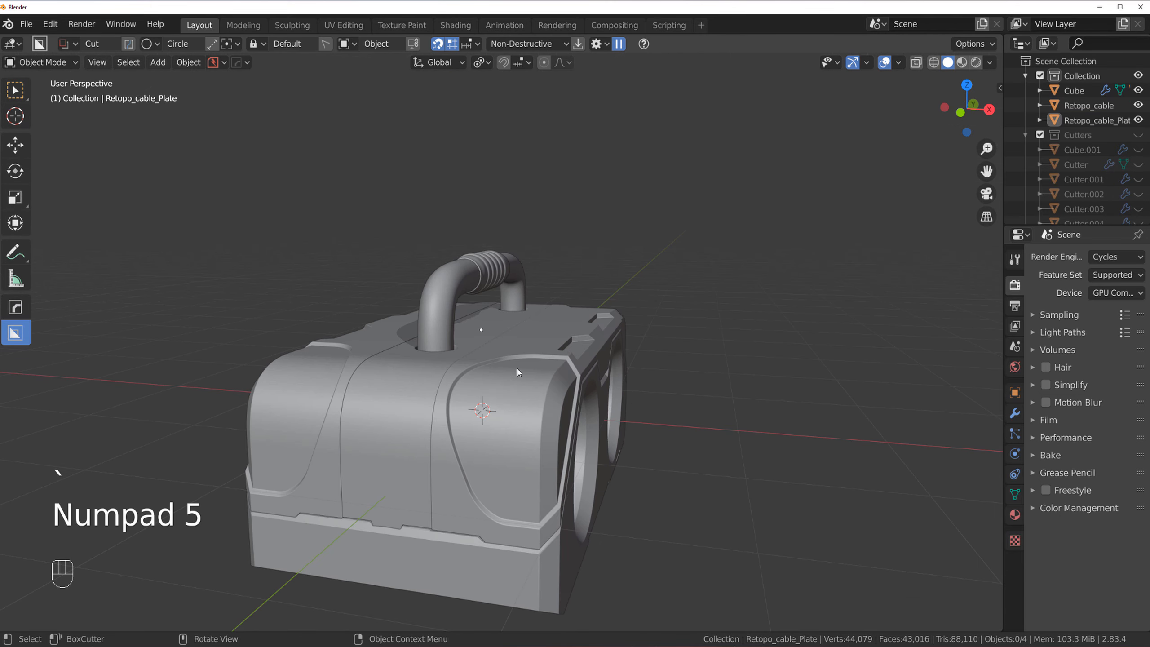
{"action": "middle_click_drag", "start_coordinate": [517, 368], "coordinate": [451, 319]}
{"action": "key", "text": "grave"}
{"action": "scroll", "coordinate": [548, 359], "scroll_direction": "down", "scroll_amount": 2}
{"action": "middle_click_drag", "start_coordinate": [547, 301], "coordinate": [563, 424], "text": "shift"}
{"action": "scroll", "coordinate": [532, 326], "scroll_direction": "up", "scroll_amount": 2}
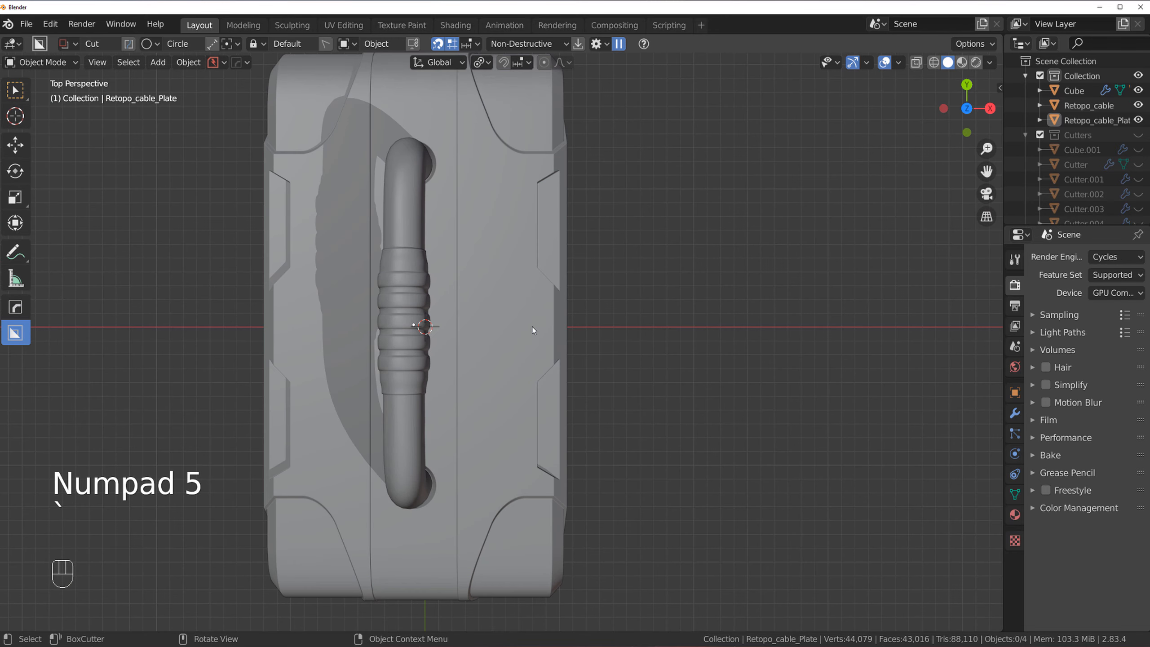
{"action": "middle_click_drag", "start_coordinate": [532, 326], "coordinate": [590, 262]}
{"action": "key", "text": "grave"}
{"action": "middle_click_drag", "start_coordinate": [671, 300], "coordinate": [619, 239], "text": "shift"}
{"action": "scroll", "coordinate": [564, 271], "scroll_direction": "up", "scroll_amount": 3}
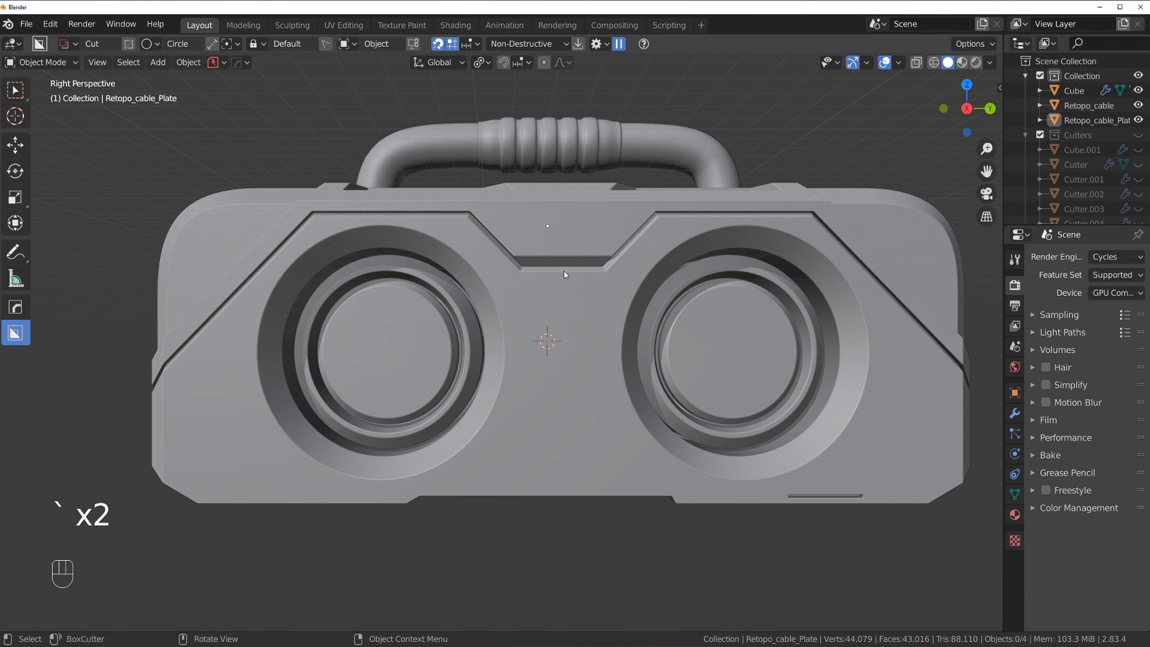
{"action": "middle_click_drag", "start_coordinate": [564, 271], "coordinate": [520, 297], "text": "shift"}
{"action": "scroll", "coordinate": [520, 297], "scroll_direction": "down", "scroll_amount": 4}
{"action": "left_click", "coordinate": [357, 404]}
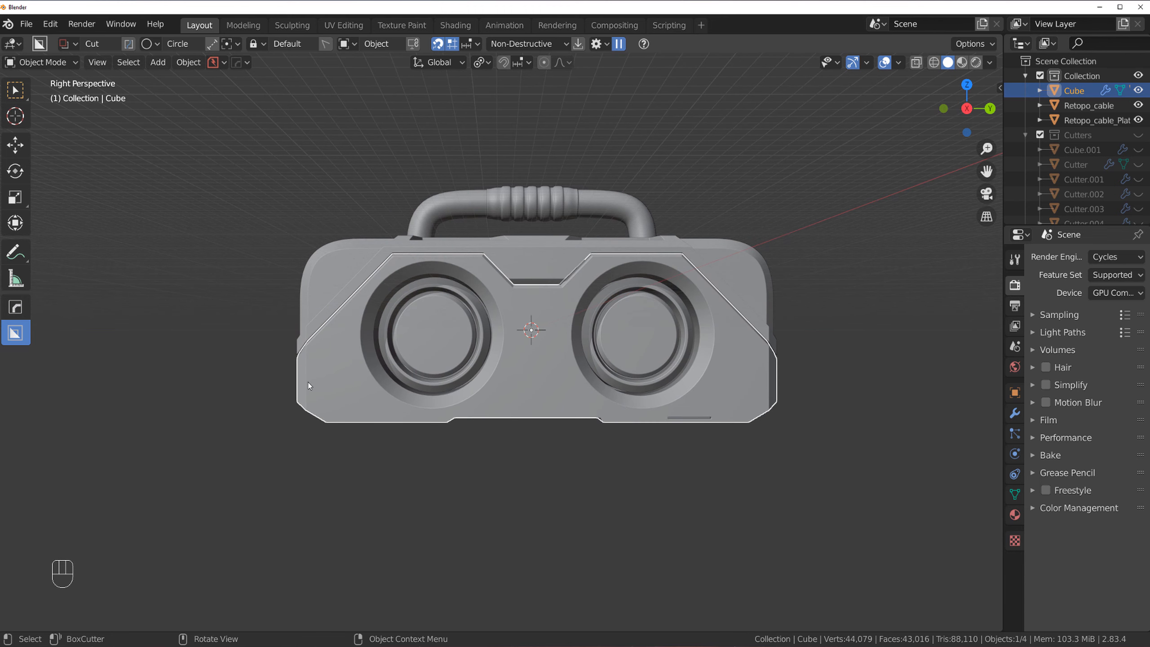
{"action": "key", "text": "d"}
{"action": "left_click", "coordinate": [190, 430]}
{"action": "left_click_drag", "start_coordinate": [267, 369], "coordinate": [887, 498]}
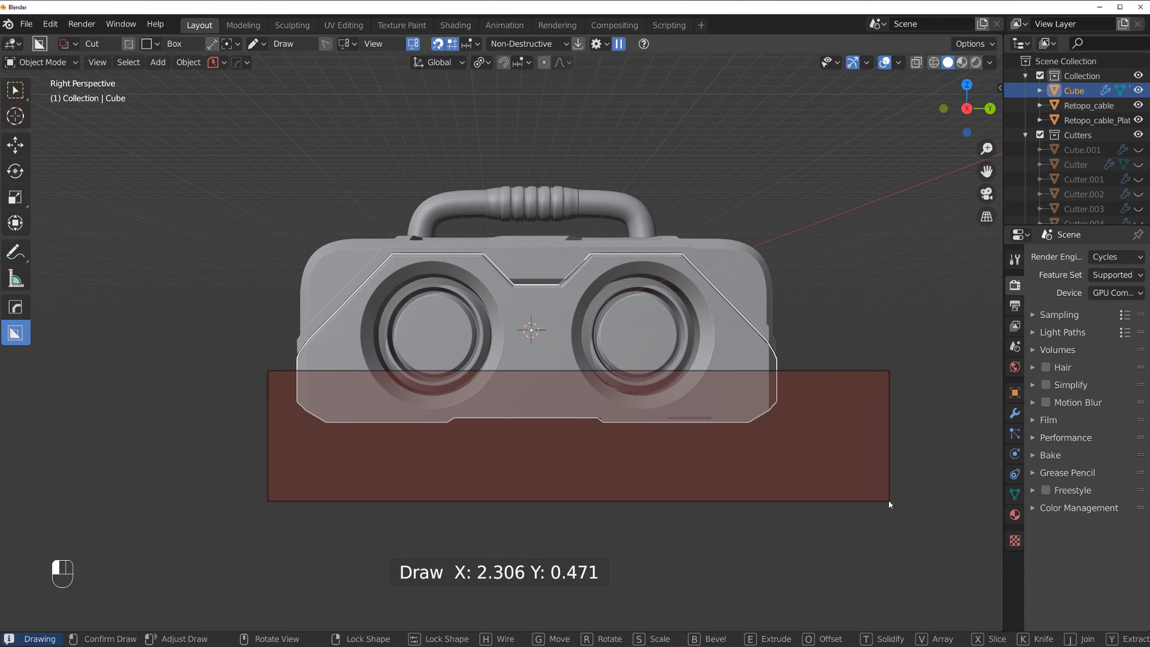
{"action": "middle_click_drag", "start_coordinate": [821, 517], "coordinate": [798, 530]}
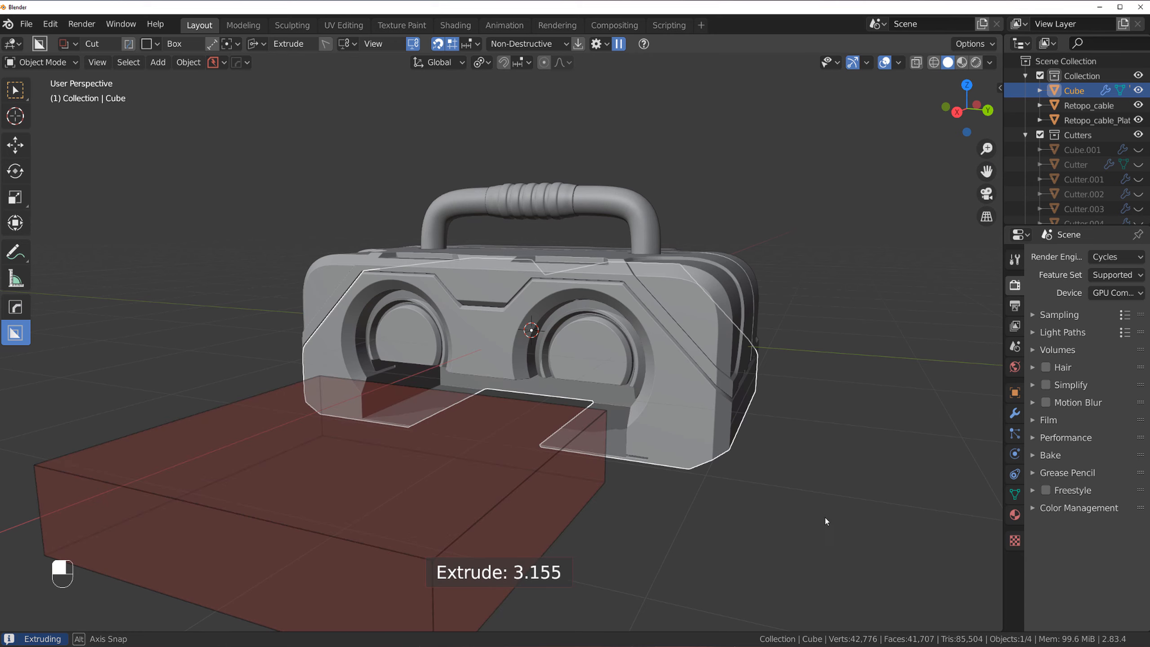
{"action": "key", "text": "grave"}
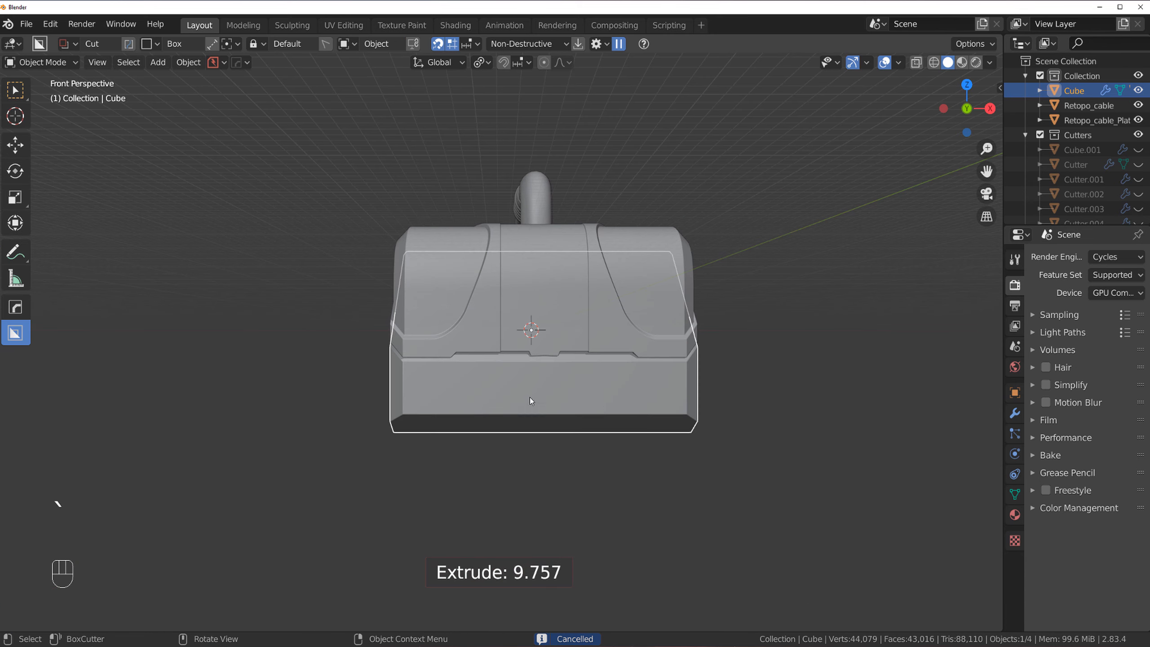
- In right orthographic view, slice the selected front body with a BoxCutter box about 5.49 by 1.24 across its lower part
{"action": "key", "text": "grave"}
{"action": "key", "text": "KP_5"}
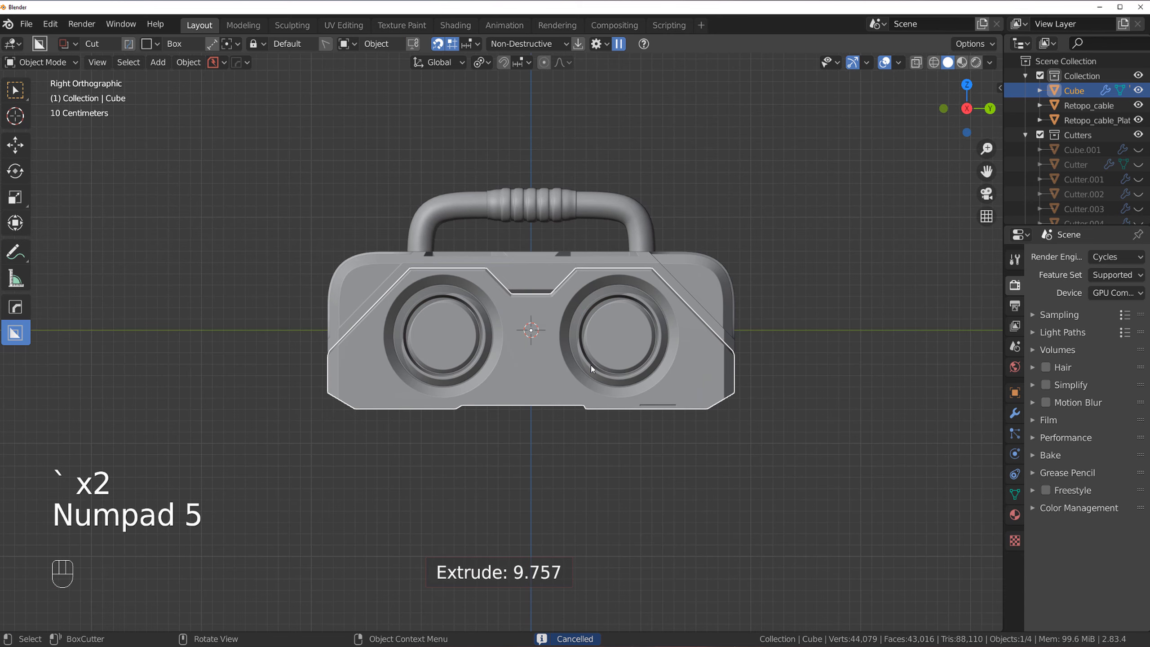
{"action": "key", "text": "shift+v"}
{"action": "left_click", "coordinate": [679, 351]}
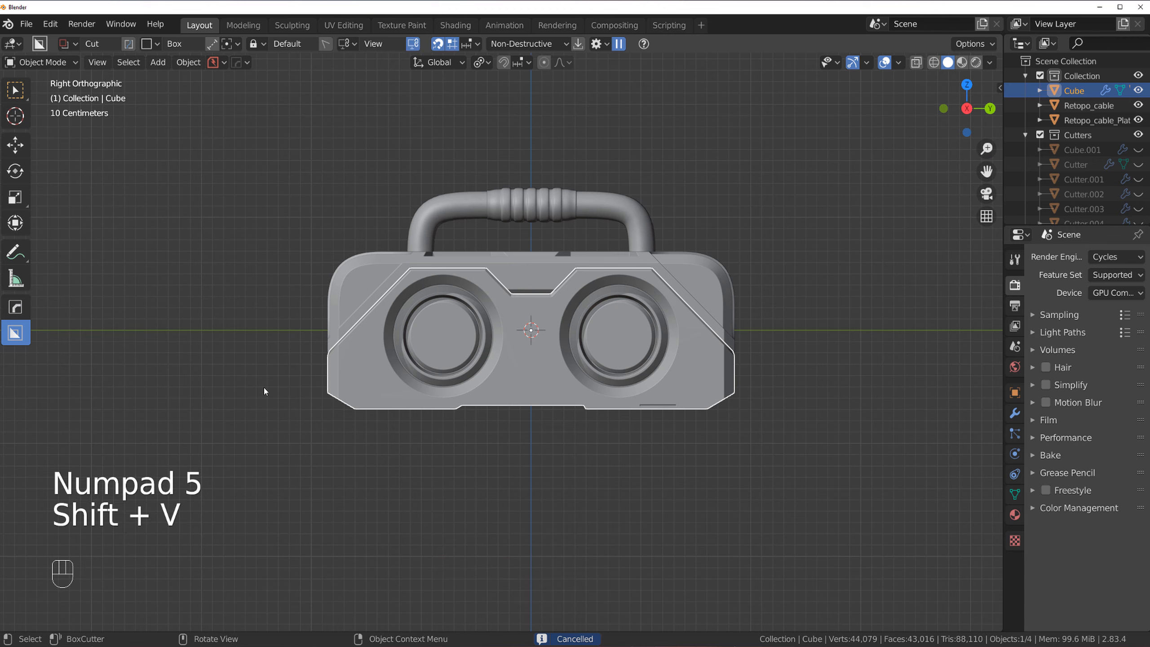
{"action": "mouse_move", "coordinate": [257, 373]}
{"action": "left_mouse_down"}
{"action": "mouse_move", "coordinate": [430, 426]}
{"action": "mouse_move", "coordinate": [869, 510]}
{"action": "left_mouse_up"}
{"action": "left_click", "coordinate": [868, 509]}
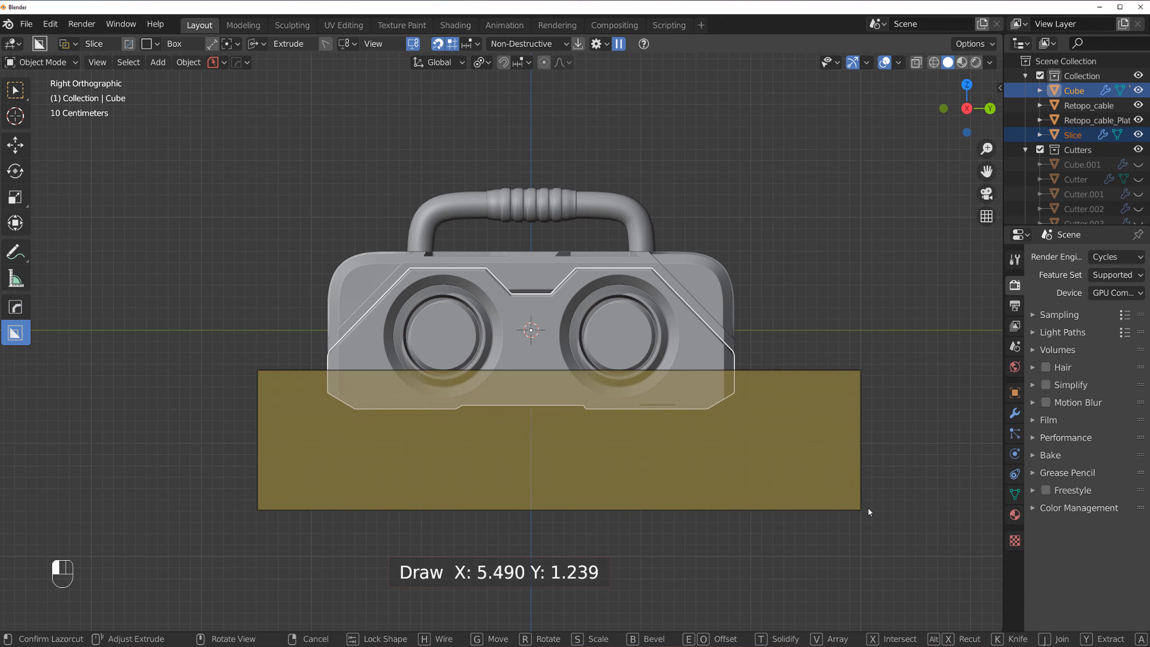
- Select the lower sliced piece and bring up its Boolean.002 intersect cutter with Hardops Bool Scroll
{"action": "scroll", "coordinate": [775, 455], "scroll_direction": "up", "scroll_amount": 2}
{"action": "middle_click_drag", "start_coordinate": [720, 441], "coordinate": [727, 403], "text": "shift"}
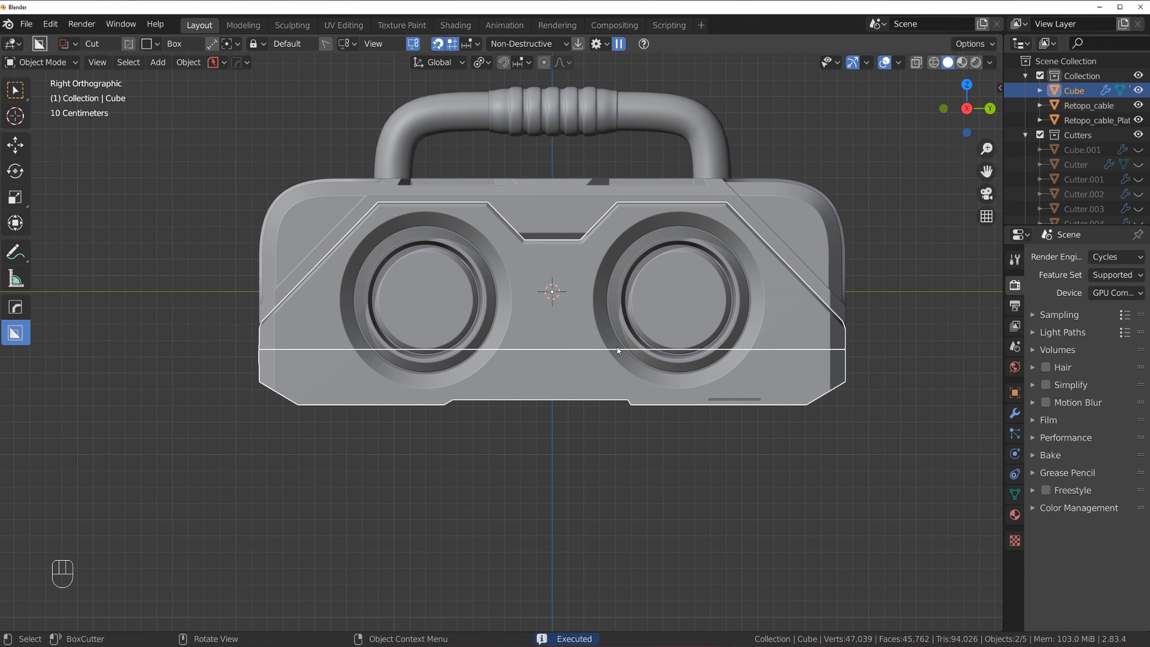
{"action": "left_click", "coordinate": [613, 365]}
{"action": "key", "text": "q"}
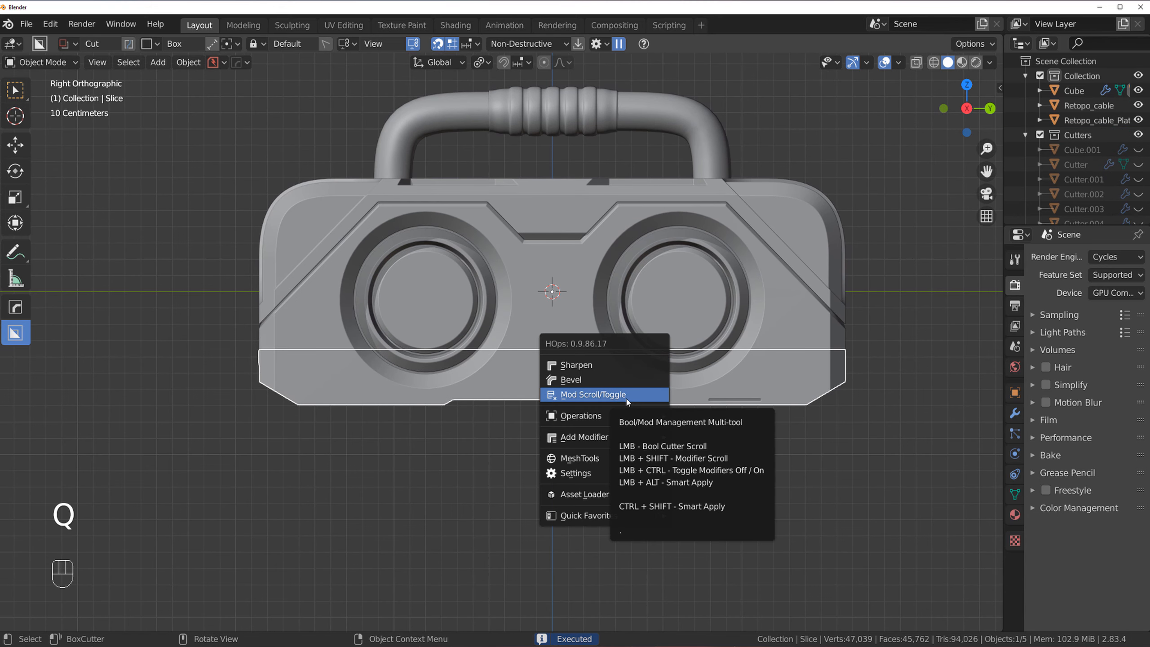
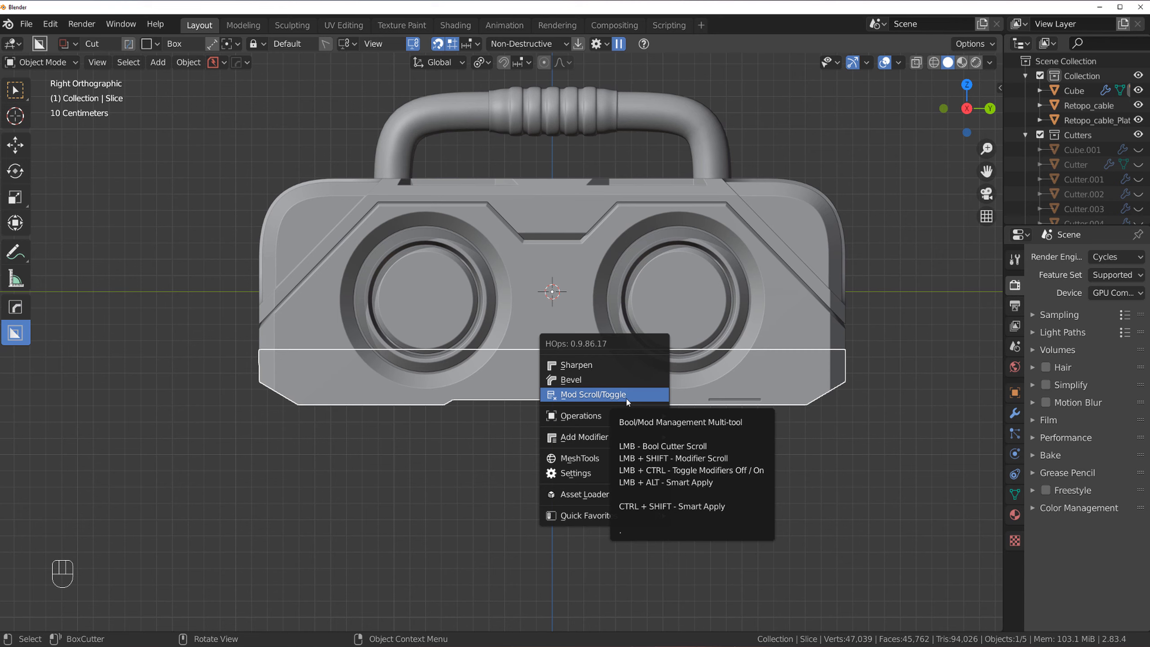
{"action": "left_click", "coordinate": [593, 394]}
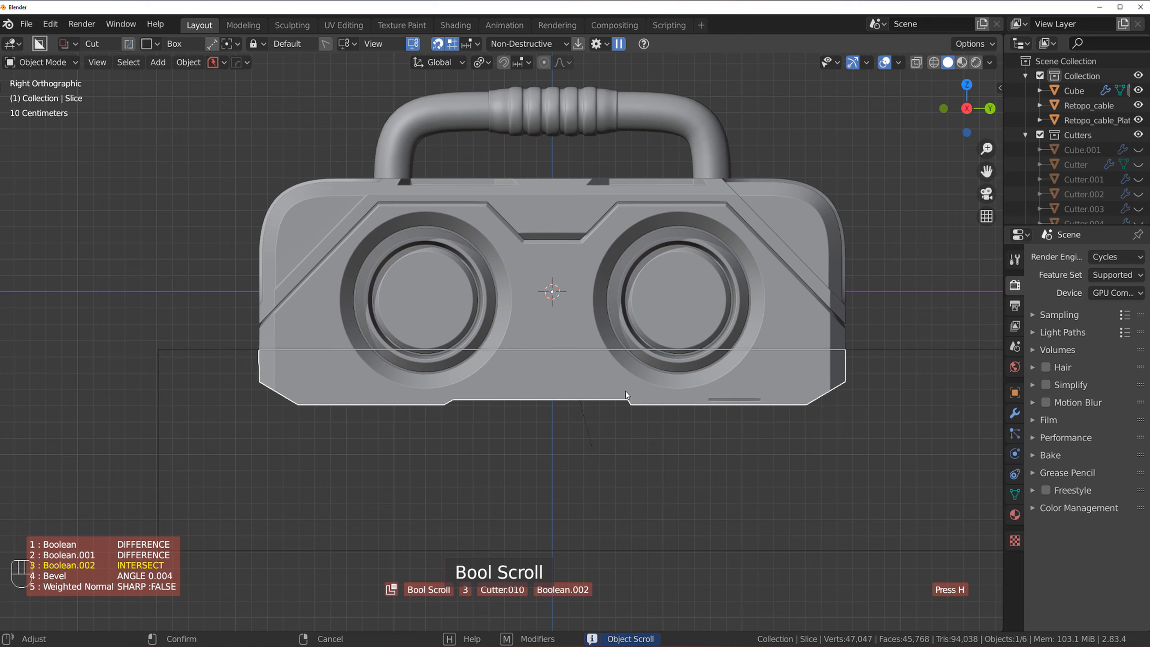
{"action": "left_click", "coordinate": [626, 391]}
{"action": "scroll", "coordinate": [626, 388], "scroll_direction": "down", "scroll_amount": 2}
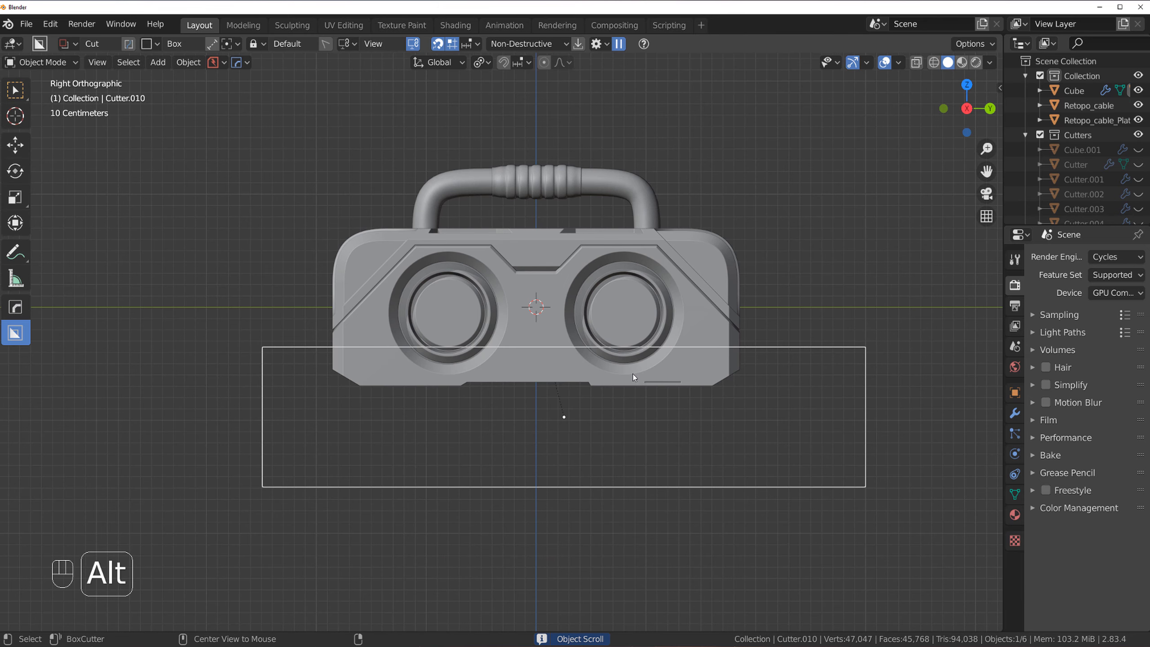
- Unhide all hidden cutters and select only the round cutter of one front speaker recess
{"action": "key", "text": "alt+h"}
{"action": "scroll", "coordinate": [560, 352], "scroll_direction": "up", "scroll_amount": 2}
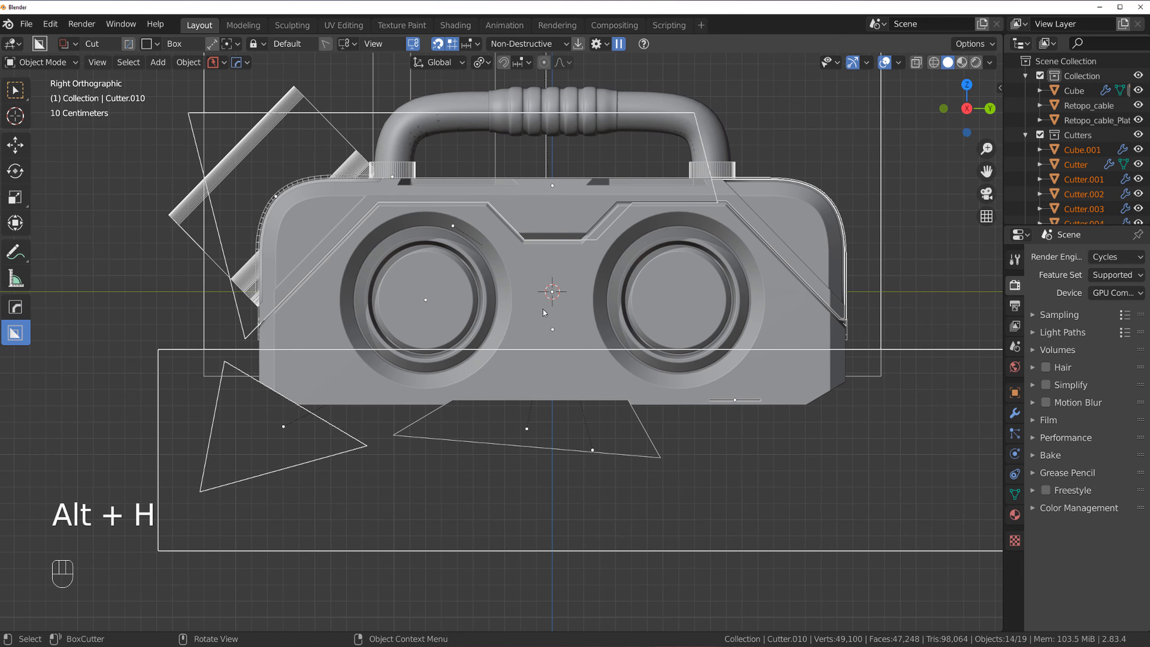
{"action": "middle_click_drag", "start_coordinate": [657, 321], "coordinate": [728, 317]}
{"action": "left_click", "coordinate": [588, 282]}
{"action": "key", "text": "grave"}
{"action": "key", "text": "grave"}
{"action": "left_click", "coordinate": [622, 291]}
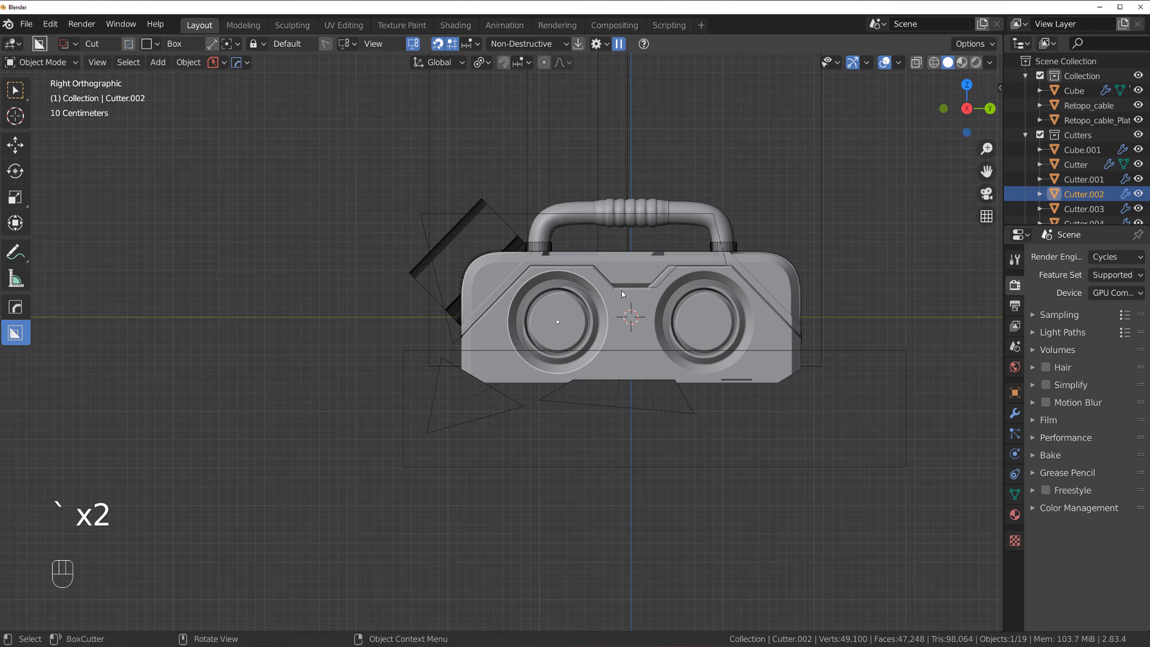
{"action": "middle_click_drag", "start_coordinate": [621, 291], "coordinate": [695, 327]}
- Check the round recess cutter's mesh in Edit Mode, return to Object Mode, and apply its Weld and Bevel modifiers
{"action": "key", "text": "Tab"}
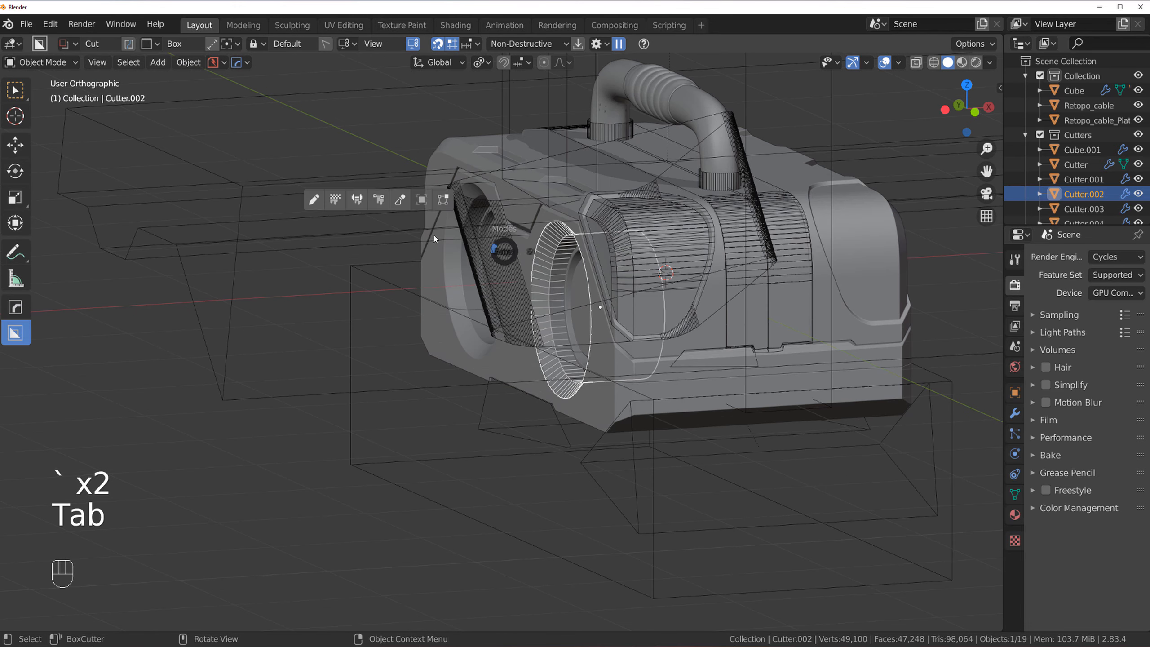
{"action": "left_click", "coordinate": [554, 239], "text": "alt"}
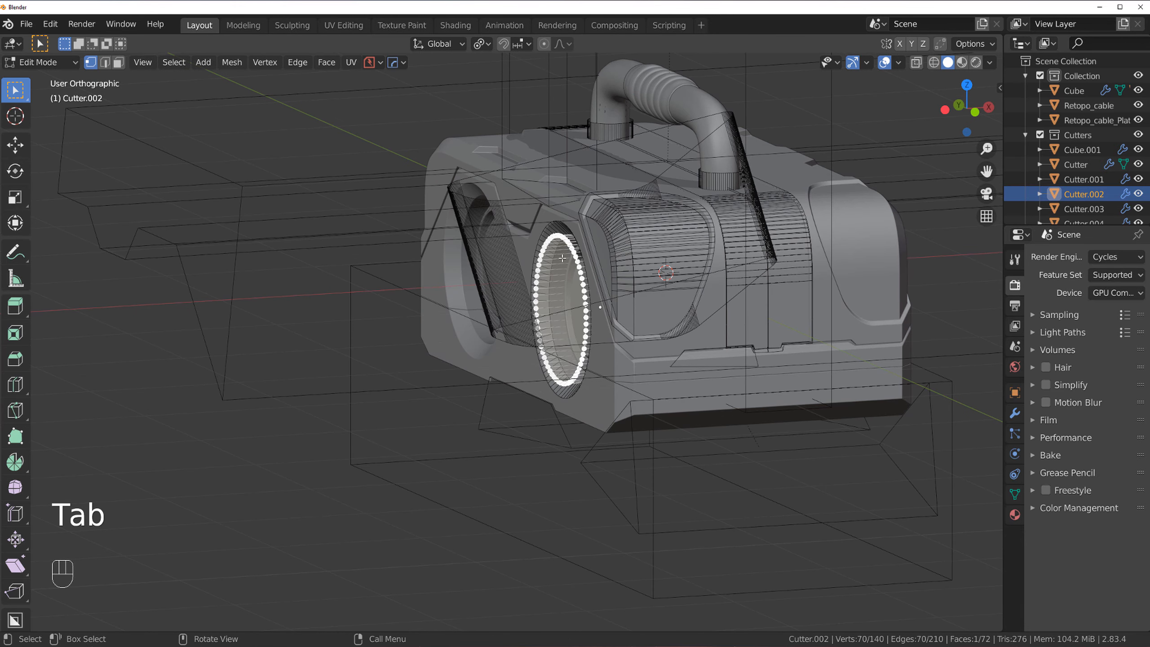
{"action": "key", "text": "Tab"}
{"action": "key", "text": "ctrl+grave"}
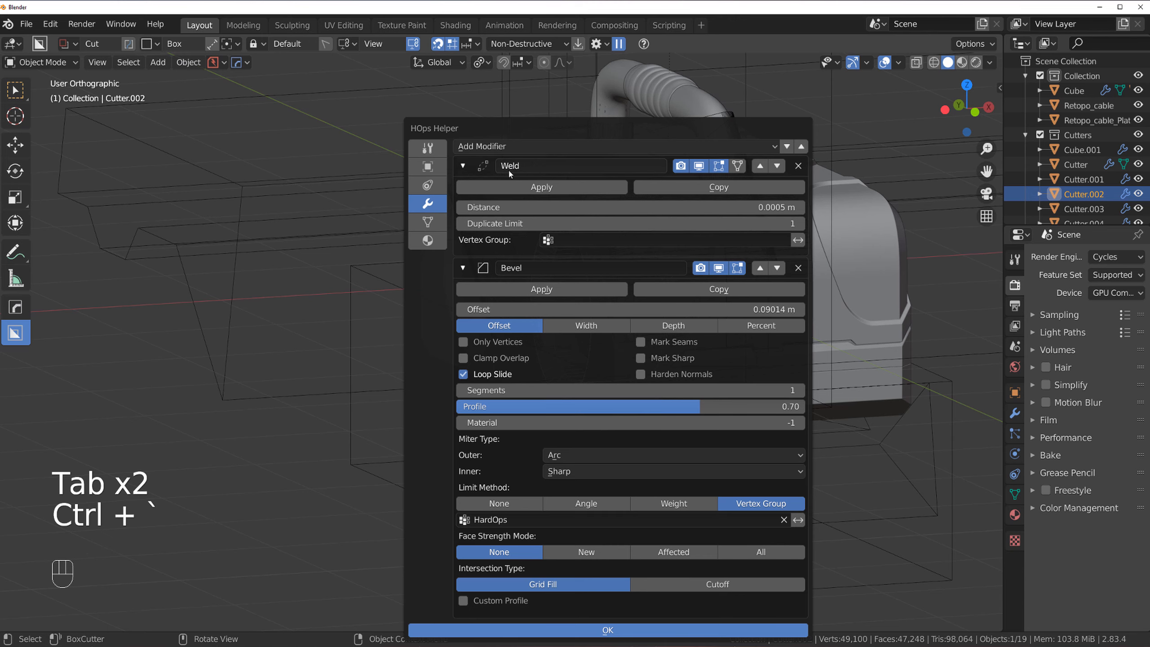
{"action": "left_click", "coordinate": [490, 186]}
{"action": "left_click", "coordinate": [490, 187]}
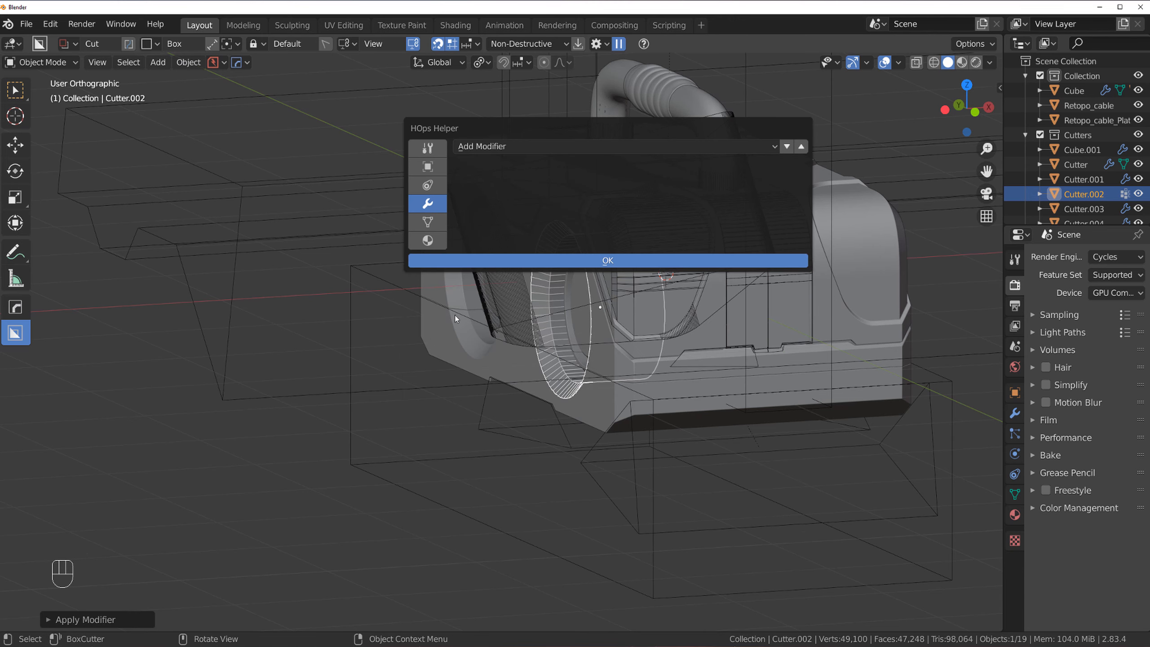
- Duplicate the round cutter's outermost edge loop in place and separate the copy into its own object
{"action": "key", "text": "Tab"}
{"action": "left_click", "coordinate": [535, 244], "text": "alt"}
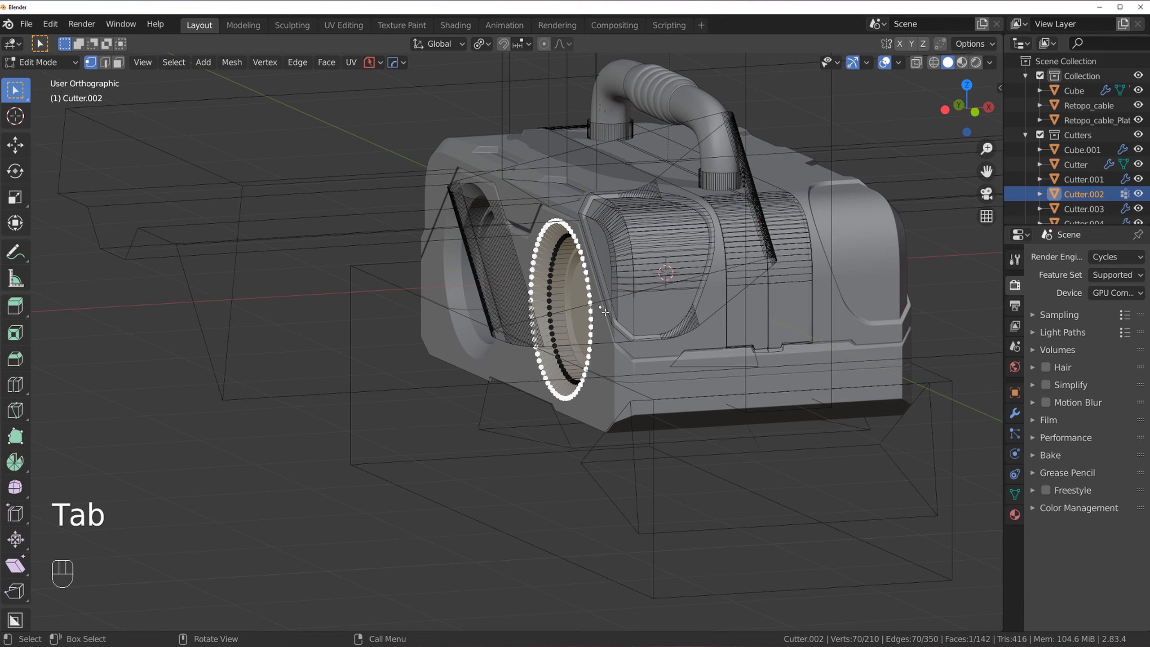
{"action": "key", "text": "shift+d"}
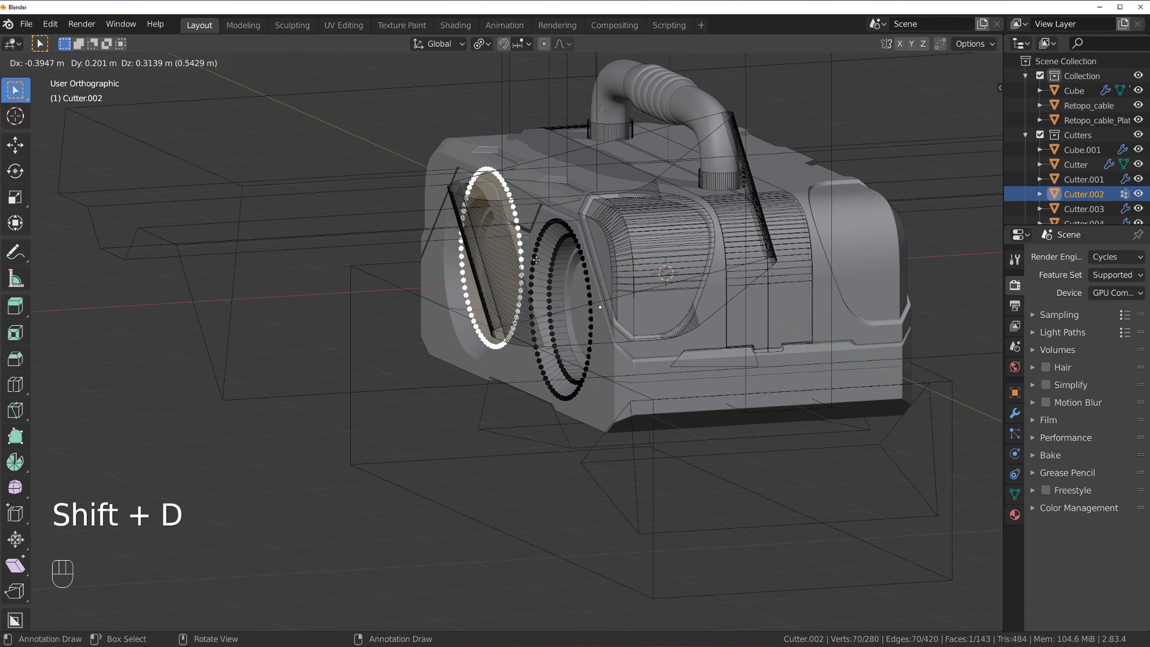
{"action": "right_click", "coordinate": [553, 266]}
{"action": "key", "text": "p"}
{"action": "left_click", "coordinate": [583, 264]}
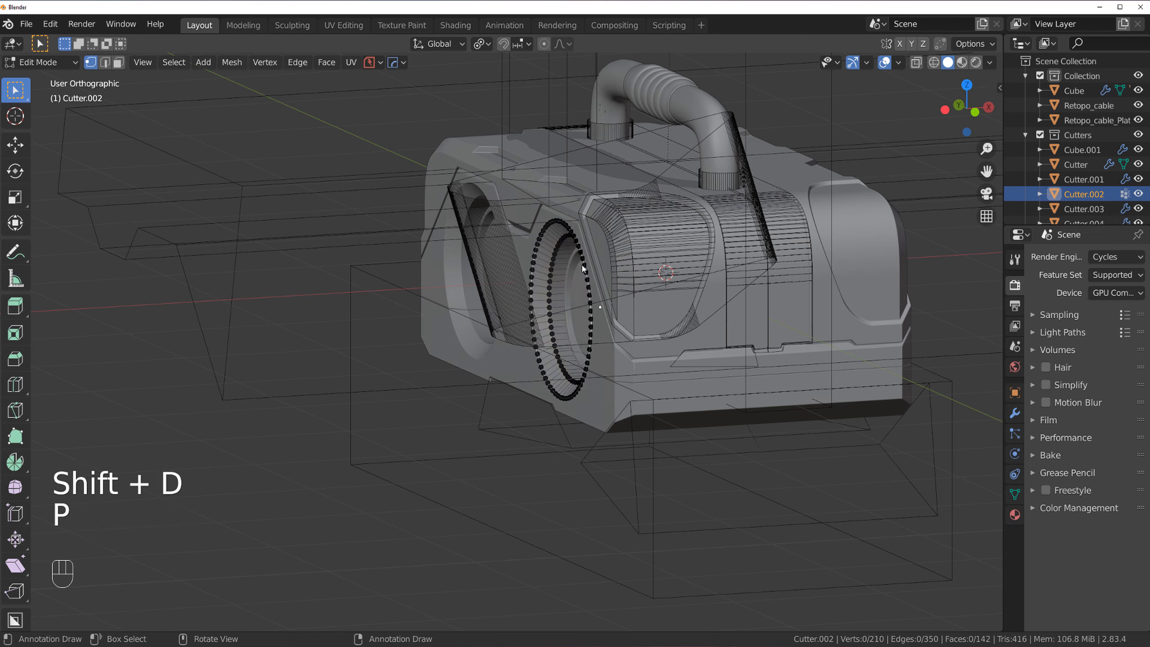
- In Object Mode, select the separated ring and move it along the X axis until it is clear of the body
{"action": "key", "text": "Tab"}
{"action": "left_click", "coordinate": [573, 267]}
{"action": "left_click", "coordinate": [582, 254]}
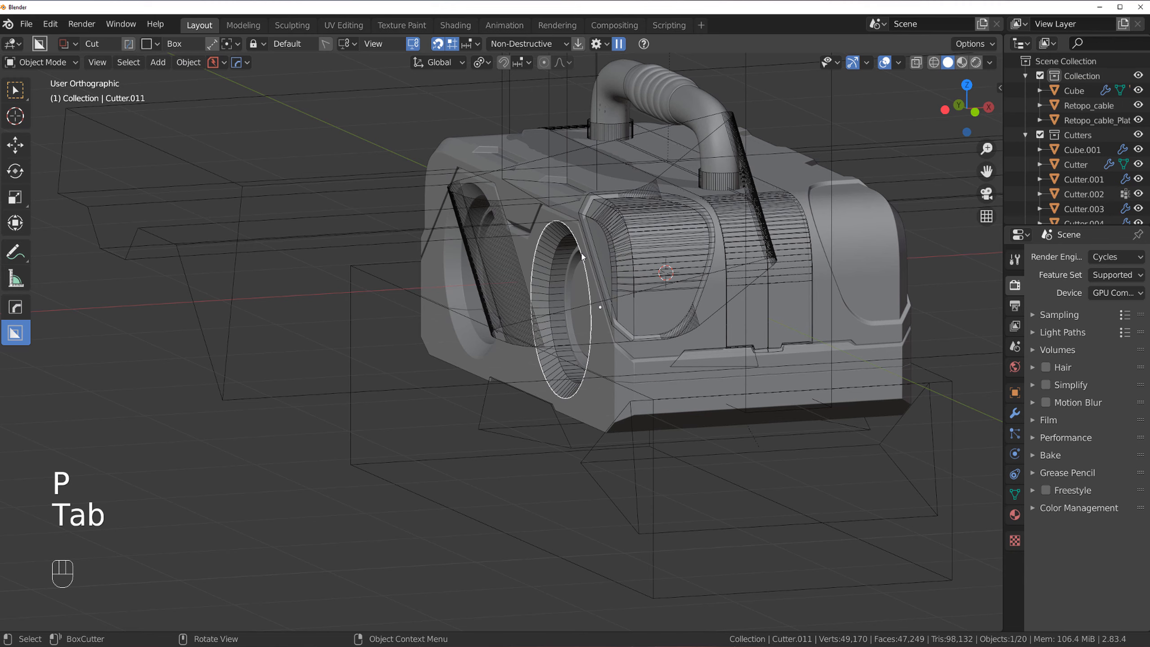
{"action": "scroll", "coordinate": [603, 286], "scroll_direction": "down", "scroll_amount": 2}
{"action": "key", "text": "g"}
{"action": "key", "text": "y"}
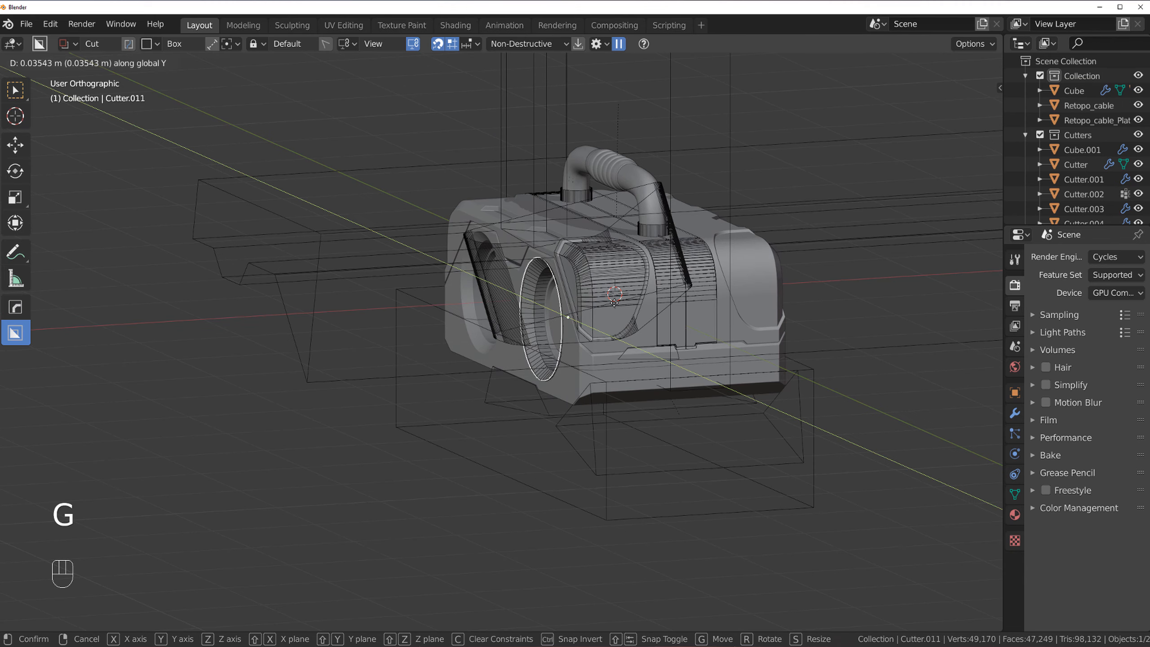
{"action": "key", "text": "x"}
{"action": "left_click", "coordinate": [799, 297]}
- Fill the whole separated ring with a face, extrude it along its normal into a thick disc, and return to Object Mode
{"action": "middle_click_drag", "start_coordinate": [798, 298], "coordinate": [609, 331], "text": "shift"}
{"action": "scroll", "coordinate": [609, 331], "scroll_direction": "up", "scroll_amount": 2}
{"action": "key", "text": "Tab"}
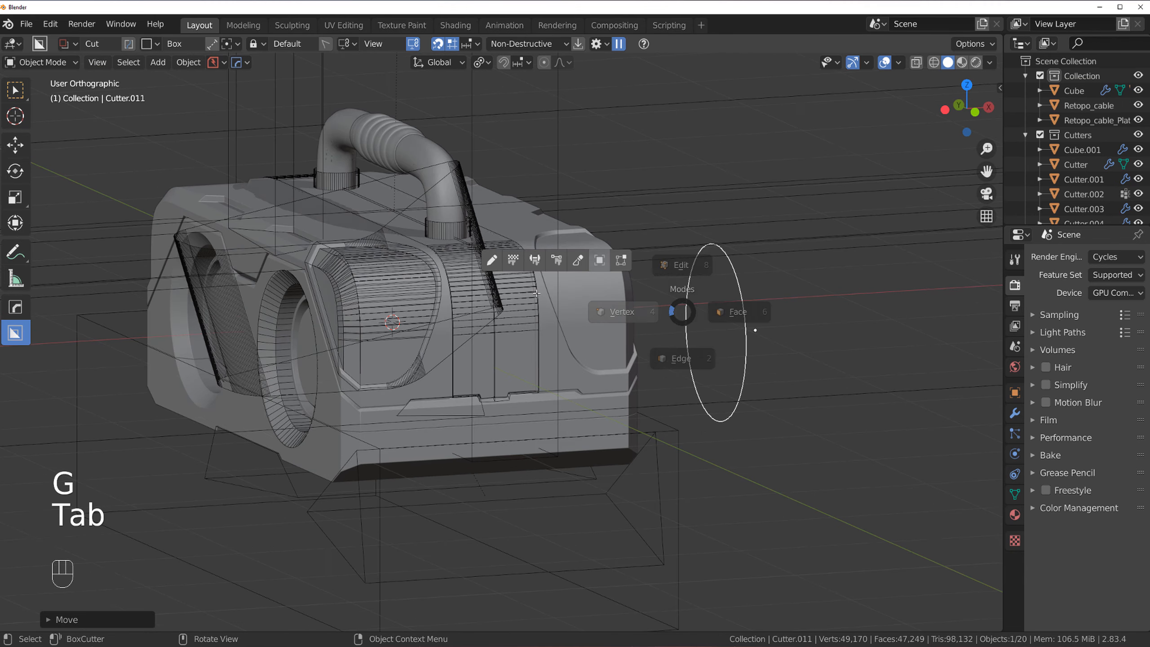
{"action": "key", "text": "a"}
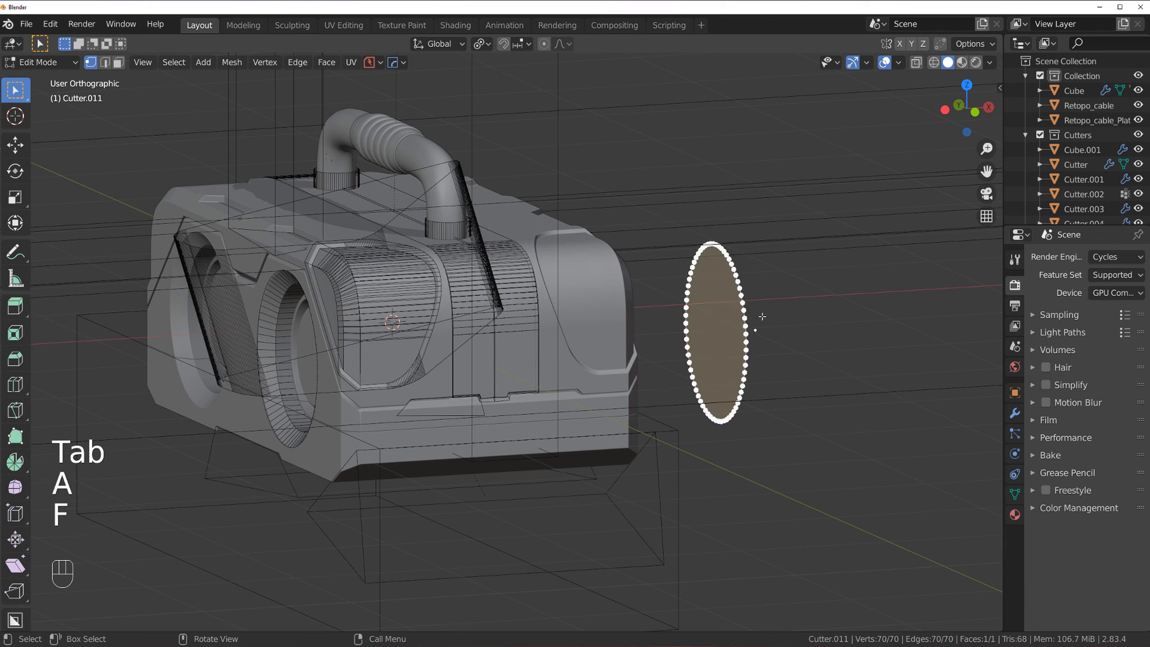
{"action": "key", "text": "e"}
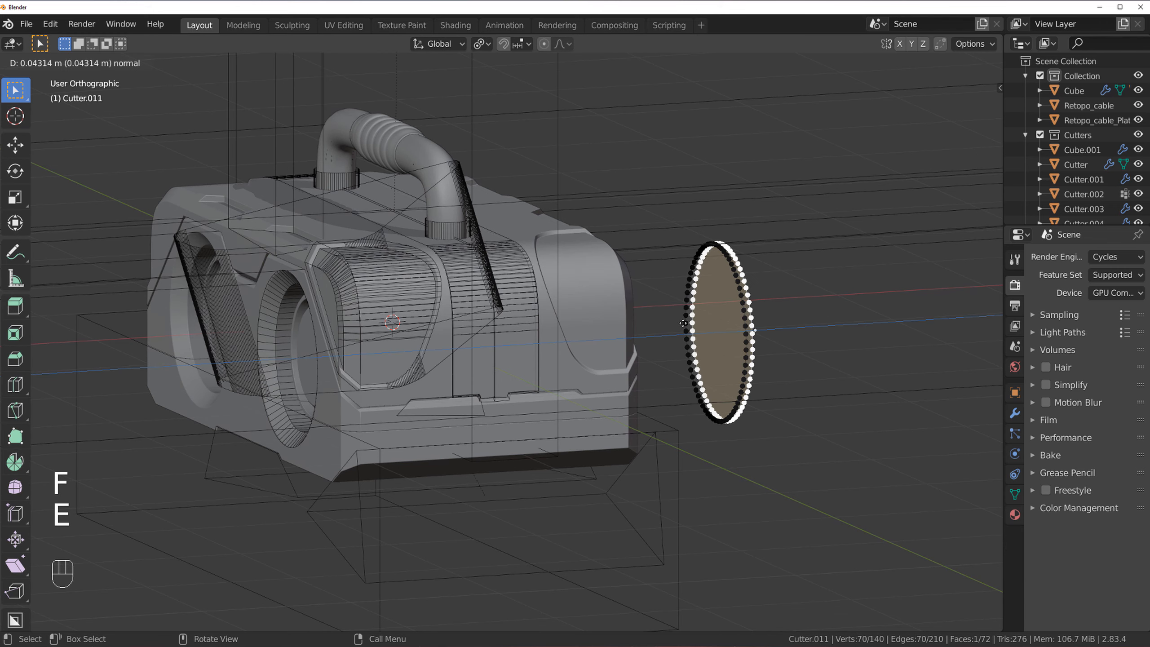
{"action": "left_click", "coordinate": [955, 271]}
{"action": "key", "text": "Tab"}
- Select all faces of the extruded disc in Edit Mode and recalculate its normals
{"action": "middle_click_drag", "start_coordinate": [803, 221], "coordinate": [481, 322]}
{"action": "key", "text": "Tab"}
{"action": "scroll", "coordinate": [606, 320], "scroll_direction": "down", "scroll_amount": 1}
{"action": "scroll", "coordinate": [481, 323], "scroll_direction": "up", "scroll_amount": 2}
{"action": "key", "text": "a"}
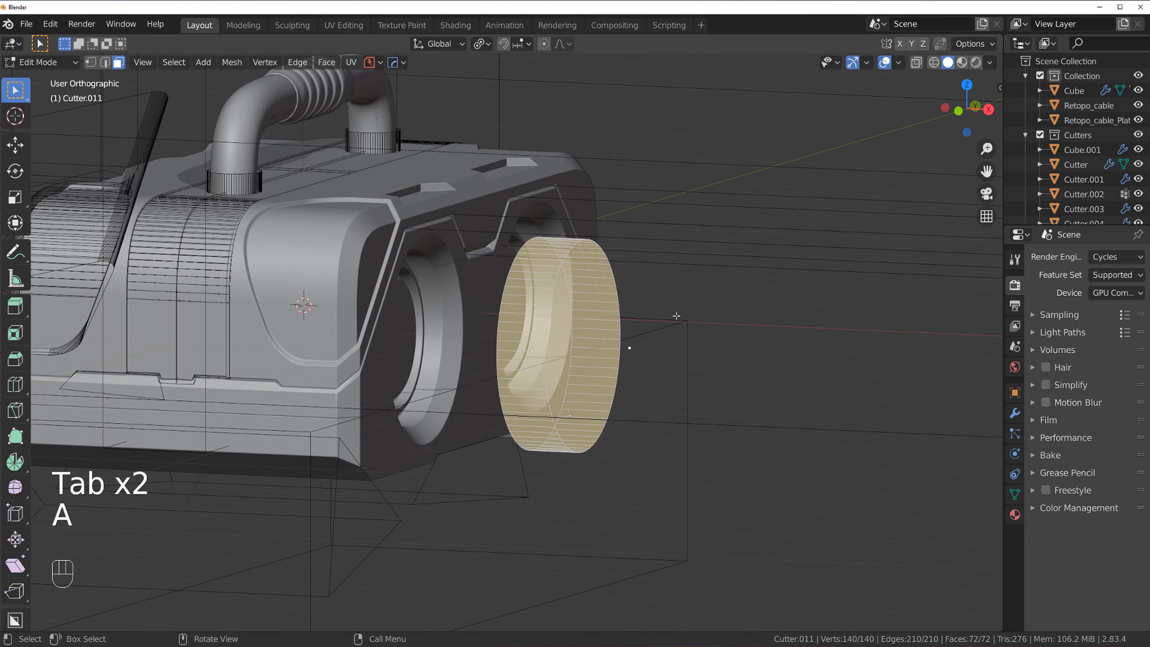
{"action": "key", "text": "alt+n"}
{"action": "left_click", "coordinate": [690, 325]}
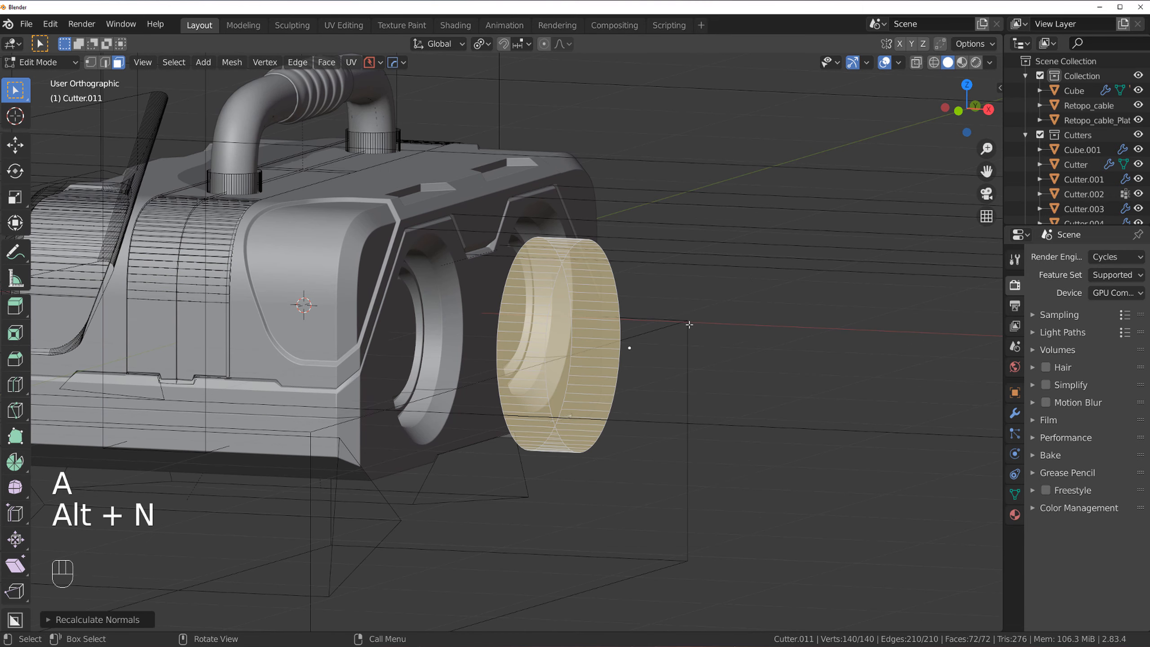
{"action": "key", "text": "alt+n"}
{"action": "left_click", "coordinate": [693, 301]}
{"action": "key", "text": "Tab"}
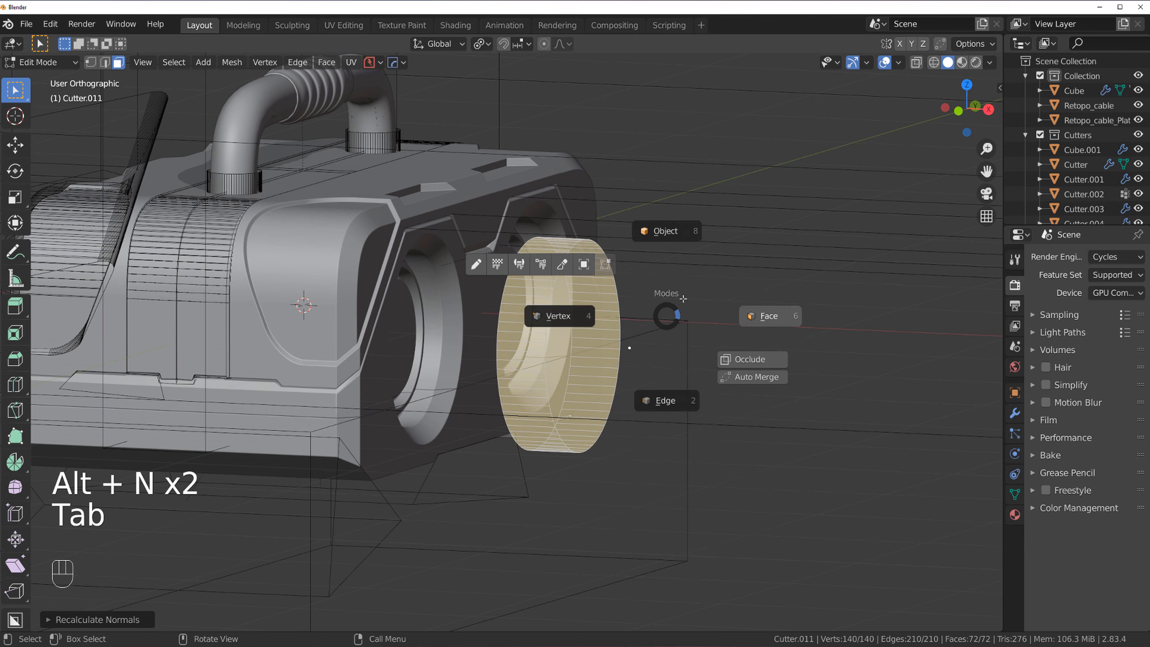
- Inspect the disc up close, leave Edit Mode, and have only the disc selected in front of the speaker recess
{"action": "key", "text": "Tab"}
{"action": "scroll", "coordinate": [560, 275], "scroll_direction": "up", "scroll_amount": 2}
{"action": "middle_click_drag", "start_coordinate": [633, 250], "coordinate": [606, 208]}
{"action": "key", "text": "Tab"}
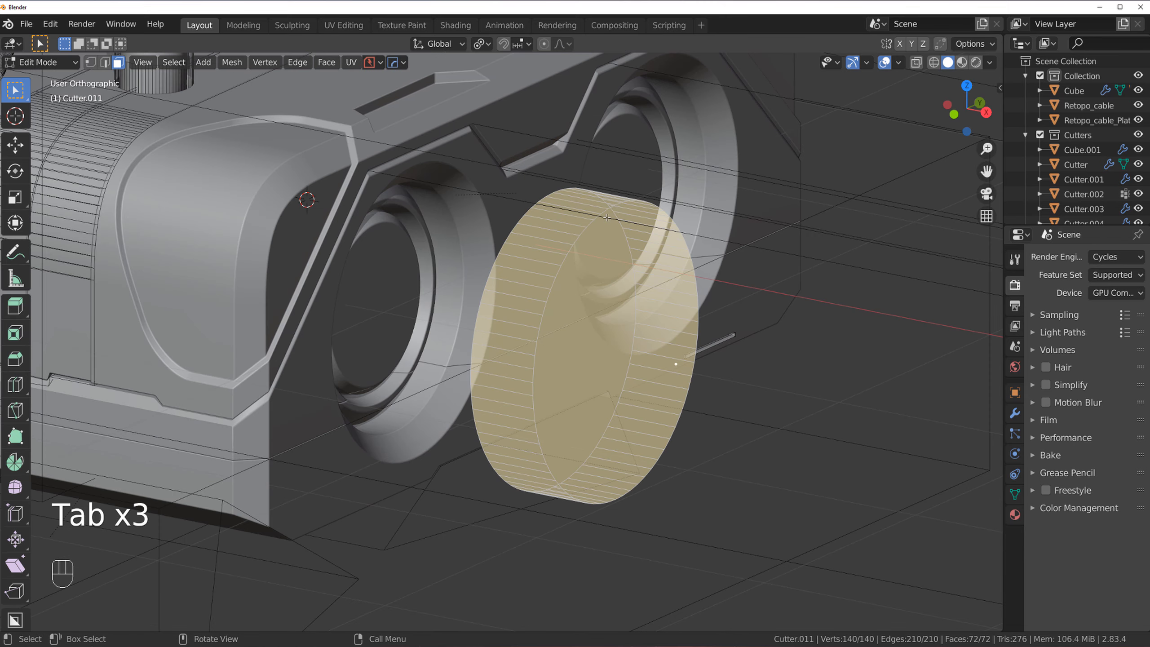
{"action": "key", "text": "Tab"}
{"action": "scroll", "coordinate": [601, 214], "scroll_direction": "down", "scroll_amount": 3}
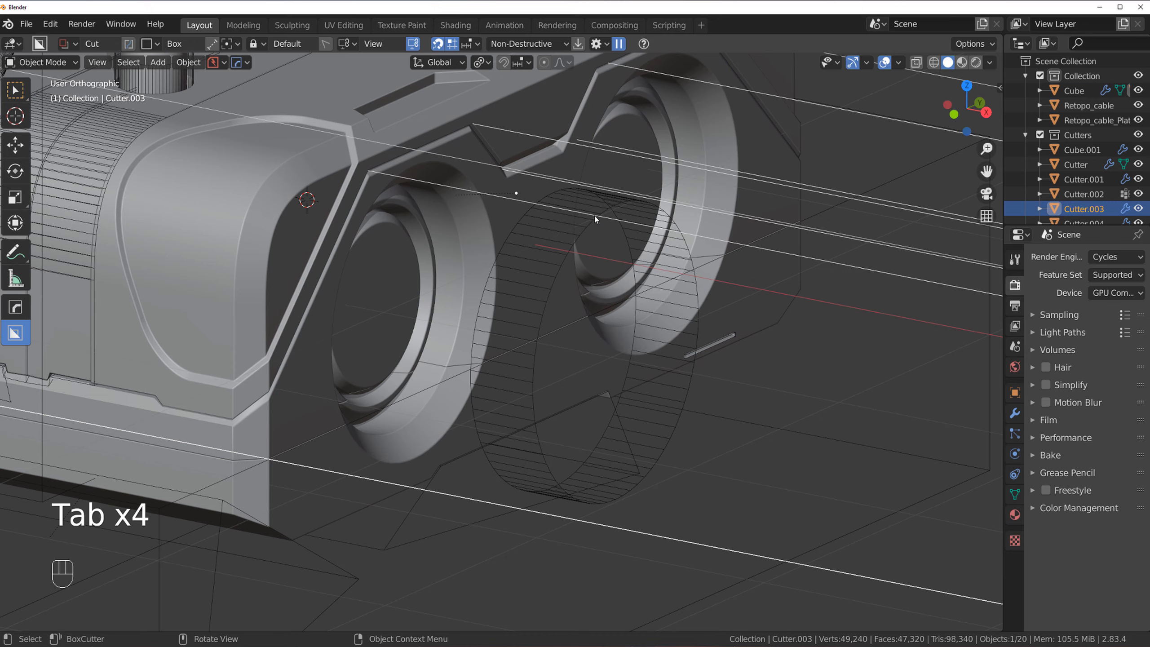
{"action": "middle_click_drag", "start_coordinate": [595, 215], "coordinate": [562, 402]}
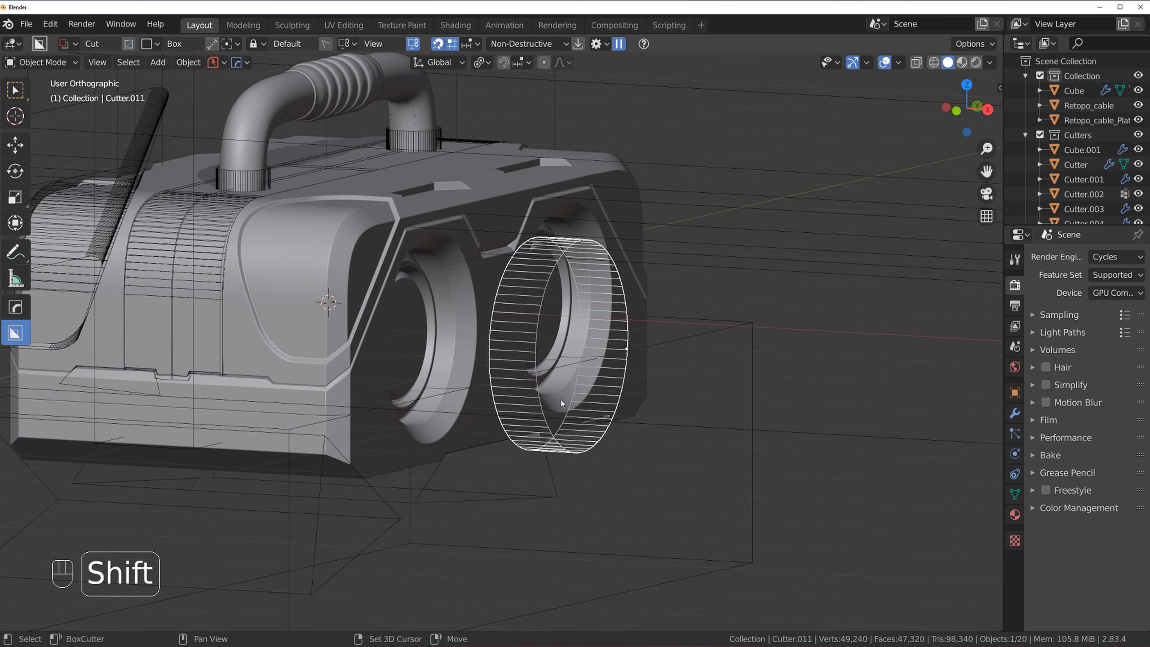
- Cut the cylinder cutter out of the lower box cutter with a HOps non-destructive boolean Difference
{"action": "left_click", "coordinate": [458, 391], "text": "shift"}
{"action": "middle_click_drag", "start_coordinate": [458, 392], "coordinate": [534, 388]}
{"action": "key", "text": "q"}
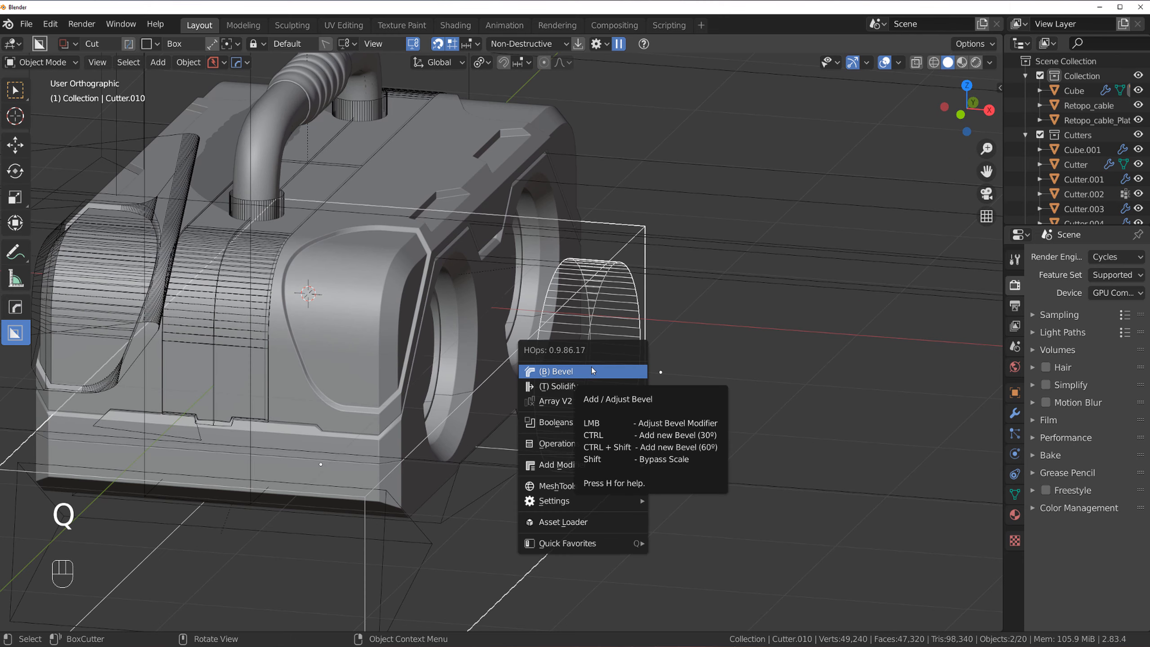
{"action": "mouse_move", "coordinate": [589, 421]}
{"action": "left_click", "coordinate": [693, 439]}
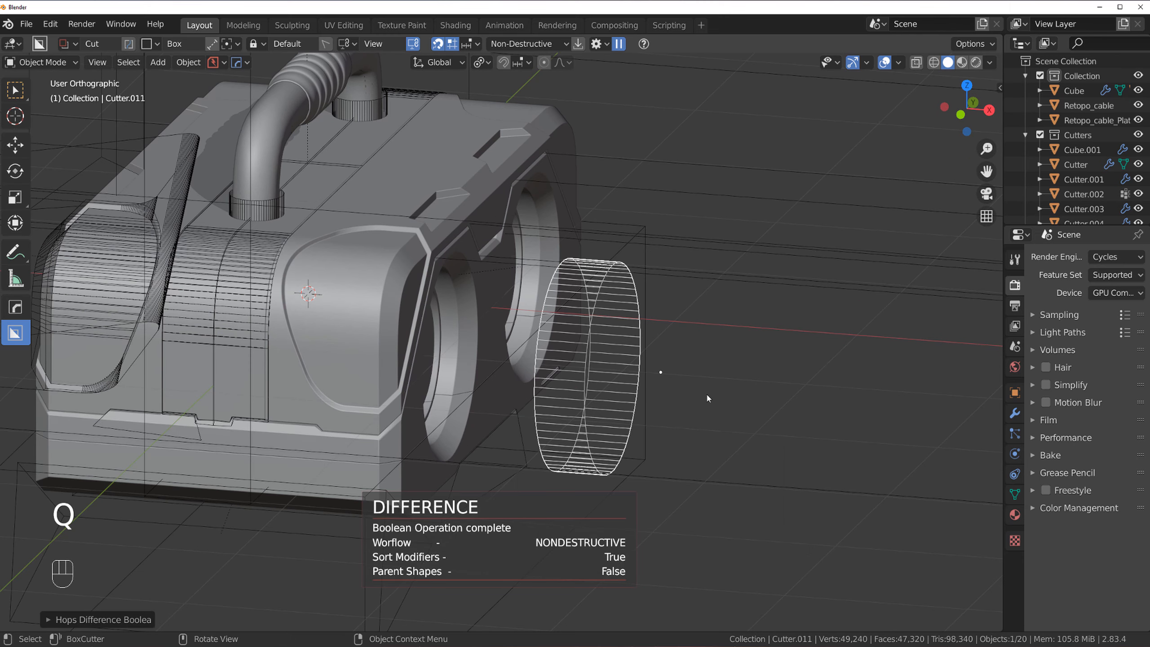
- Stretch the cylinder cutter along the global X axis to about 2.8 times its length
{"action": "key", "text": "s"}
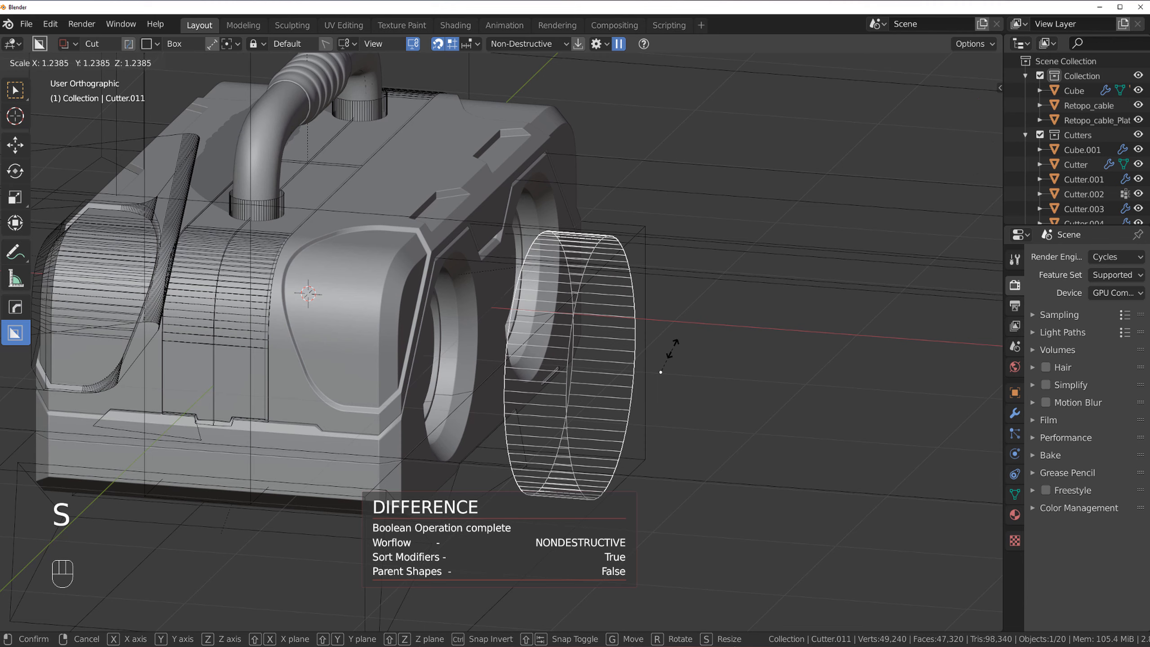
{"action": "key", "text": "x"}
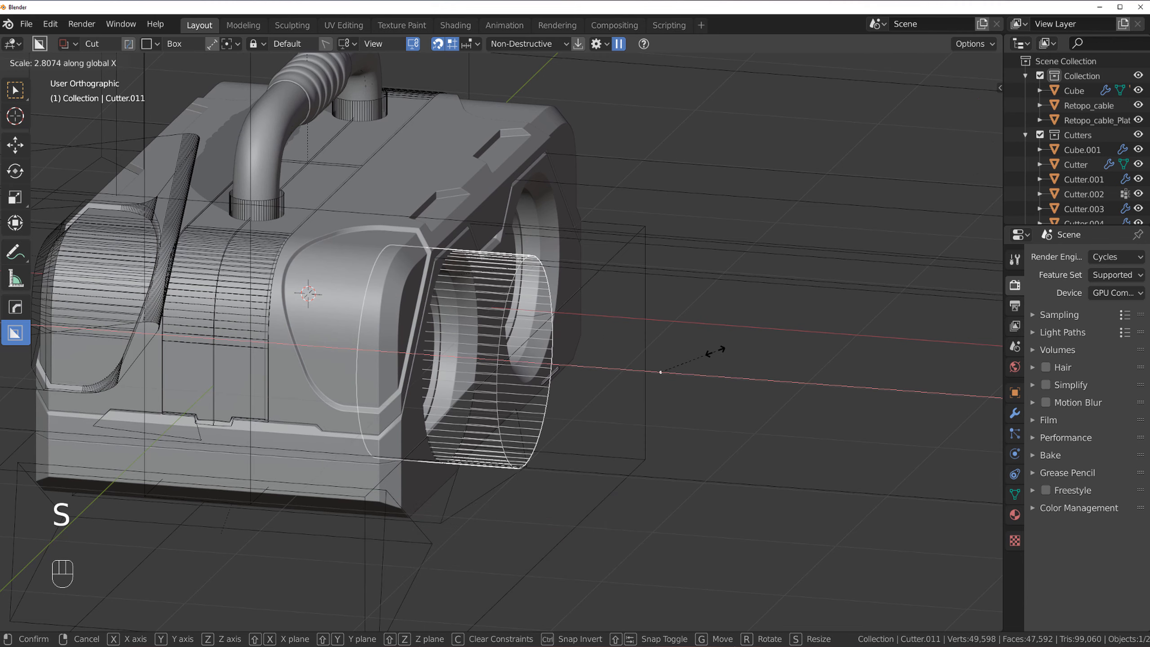
{"action": "left_click", "coordinate": [714, 354]}
{"action": "middle_click_drag", "start_coordinate": [713, 354], "coordinate": [489, 288]}
{"action": "middle_click_drag", "start_coordinate": [553, 299], "coordinate": [605, 325]}
{"action": "scroll", "coordinate": [504, 291], "scroll_direction": "up", "scroll_amount": 1}
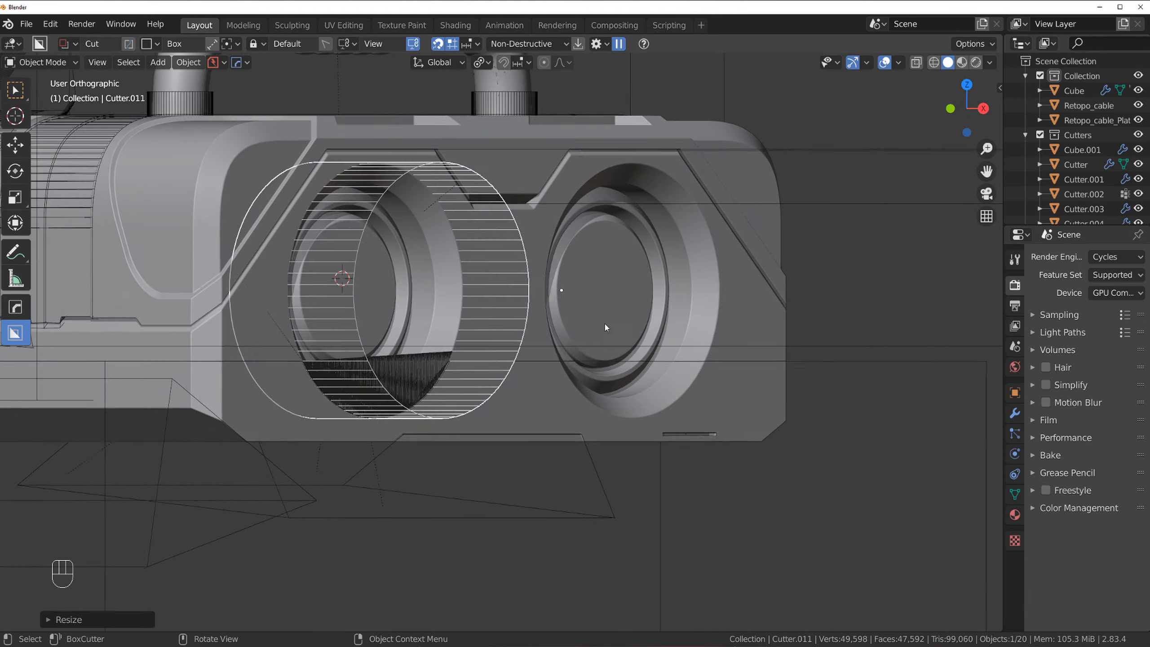
- Set the cylinder cutter's origin to its geometry
{"action": "scroll", "coordinate": [600, 333], "scroll_direction": "down", "scroll_amount": 5}
{"action": "key", "text": "s"}
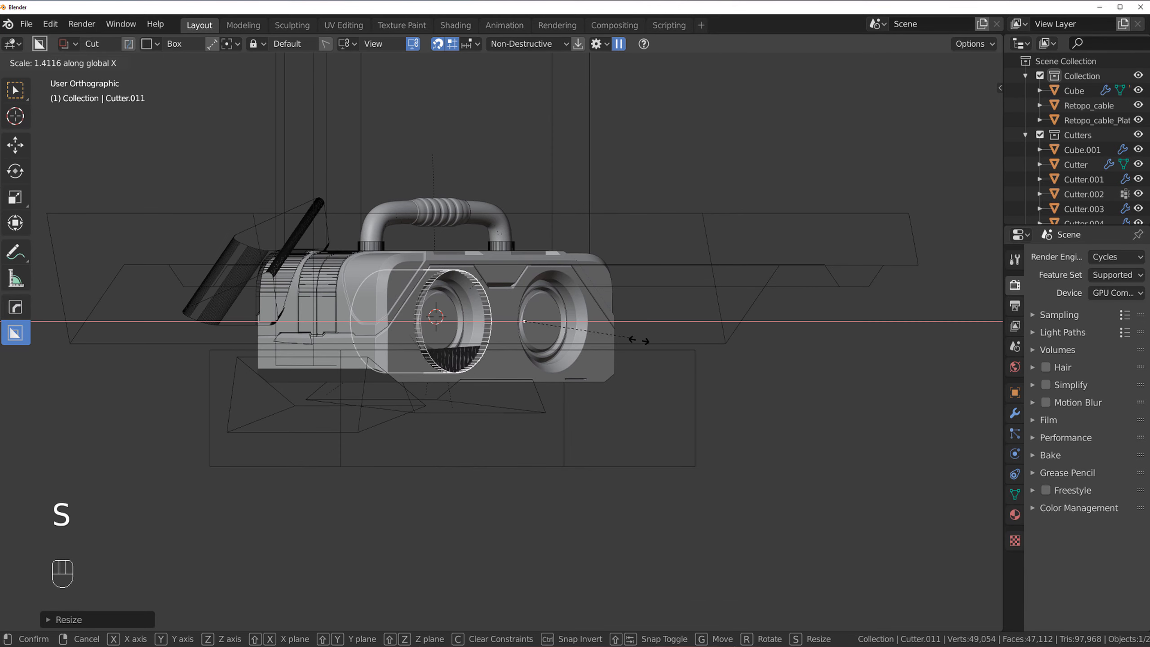
{"action": "right_click", "coordinate": [652, 347]}
{"action": "key", "text": "shift+s"}
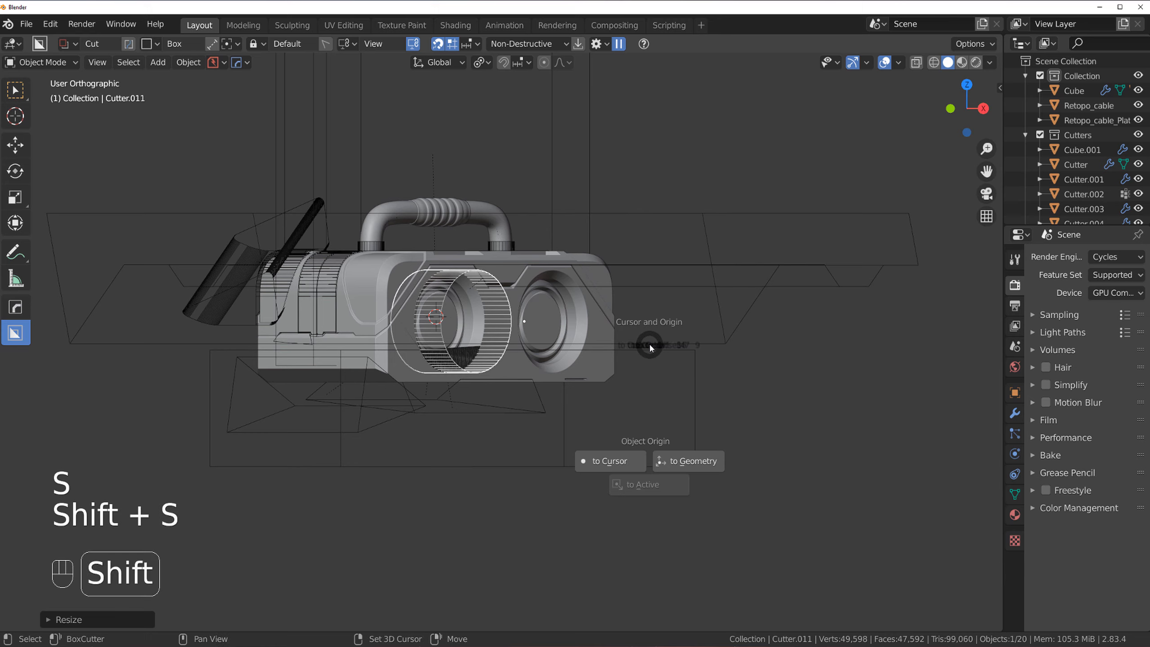
{"action": "left_click", "coordinate": [682, 460]}
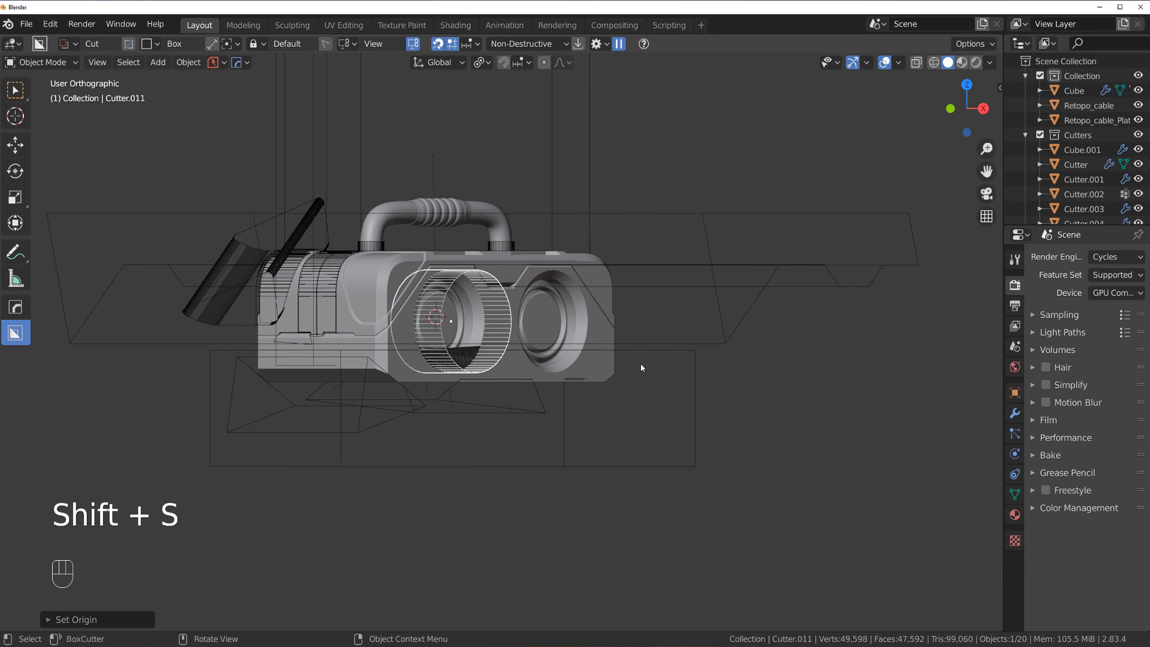
- Lengthen the cylinder cutter along X from its new origin and enlarge it slightly in all directions around the speaker
{"action": "key", "text": "s"}
{"action": "key", "text": "x"}
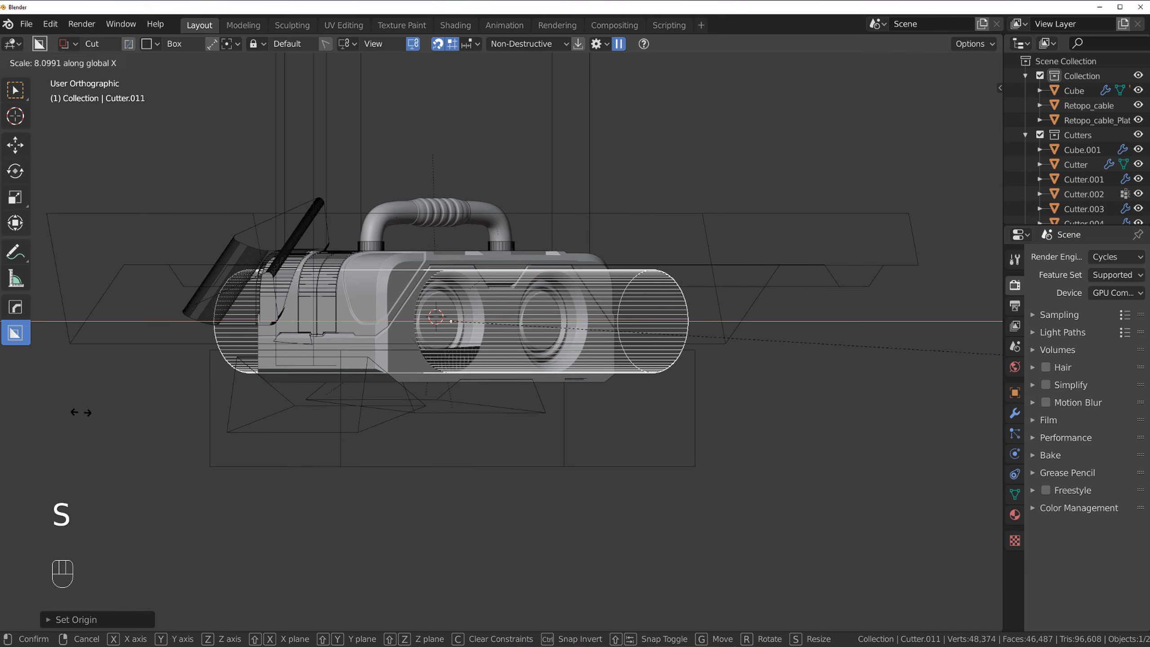
{"action": "left_click", "coordinate": [370, 336]}
{"action": "middle_click_drag", "start_coordinate": [370, 336], "coordinate": [418, 346]}
{"action": "scroll", "coordinate": [416, 400], "scroll_direction": "up", "scroll_amount": 4}
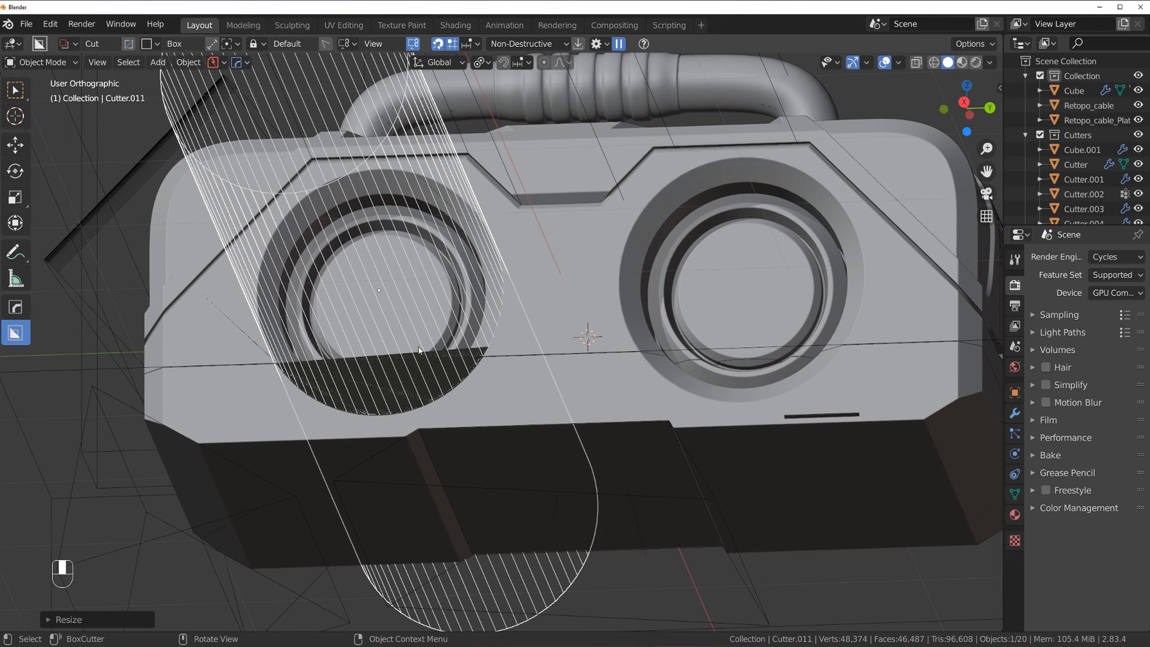
{"action": "scroll", "coordinate": [503, 393], "scroll_direction": "down", "scroll_amount": 3}
{"action": "key", "text": "s"}
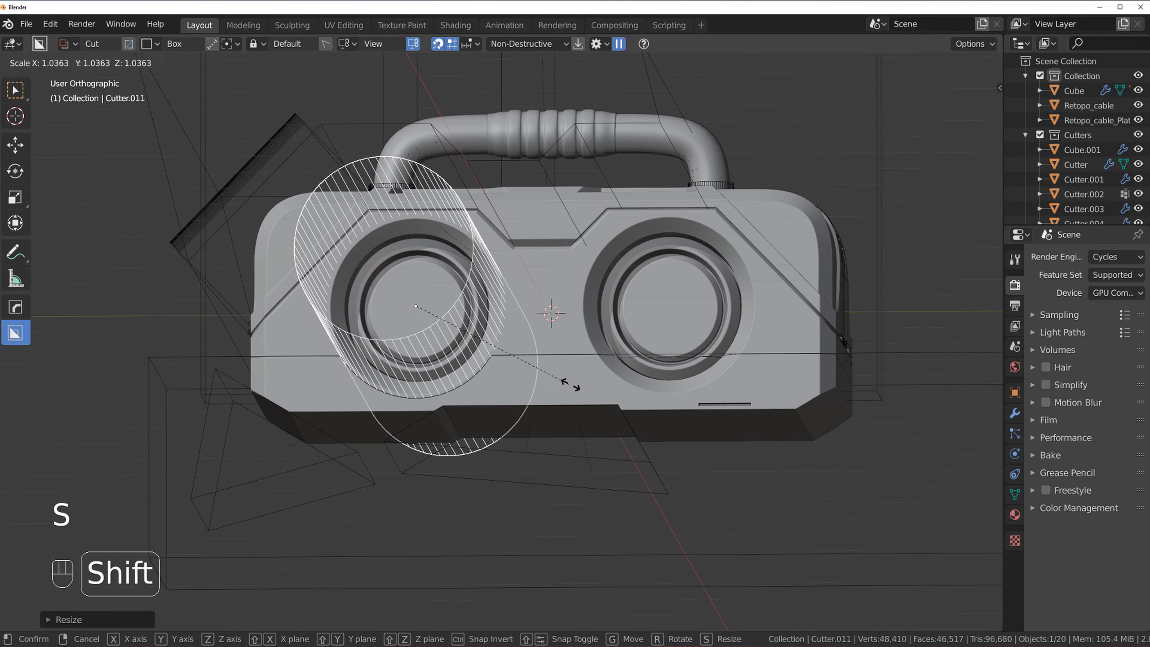
{"action": "left_click", "coordinate": [626, 397]}
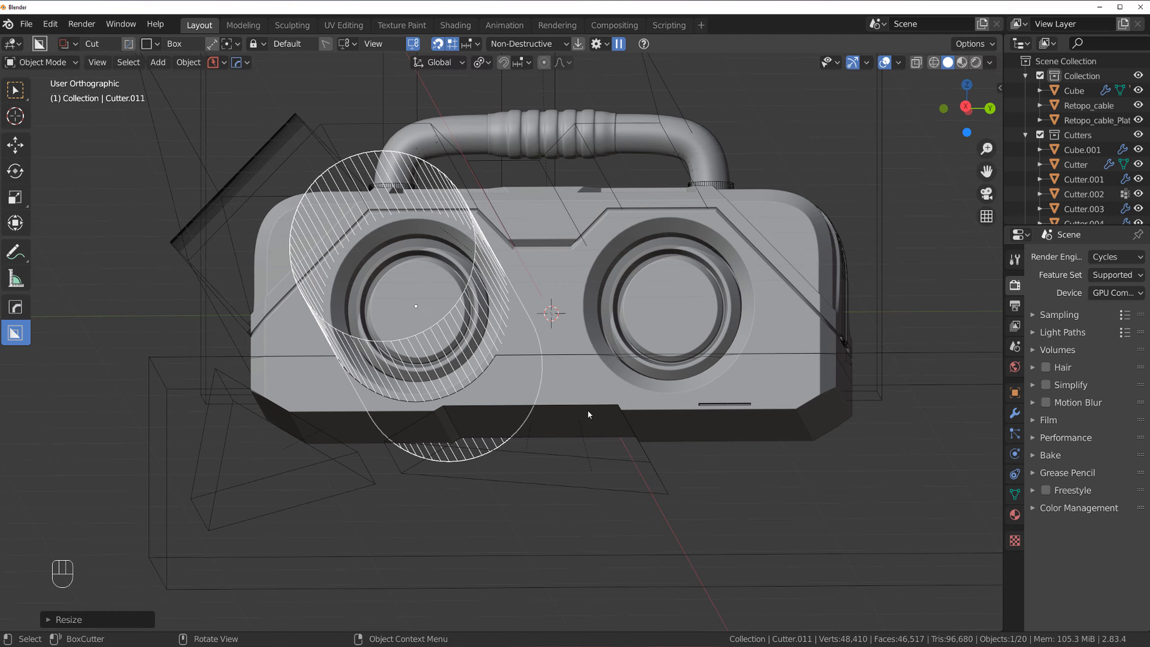
- Hide the Cutters collection and show the speaker front in perspective
{"action": "middle_click_drag", "start_coordinate": [588, 409], "coordinate": [486, 426]}
{"action": "key", "text": "shift+2"}
{"action": "scroll", "coordinate": [486, 424], "scroll_direction": "up", "scroll_amount": 2}
{"action": "key", "text": "KP_5"}
{"action": "scroll", "coordinate": [471, 458], "scroll_direction": "down", "scroll_amount": 4}
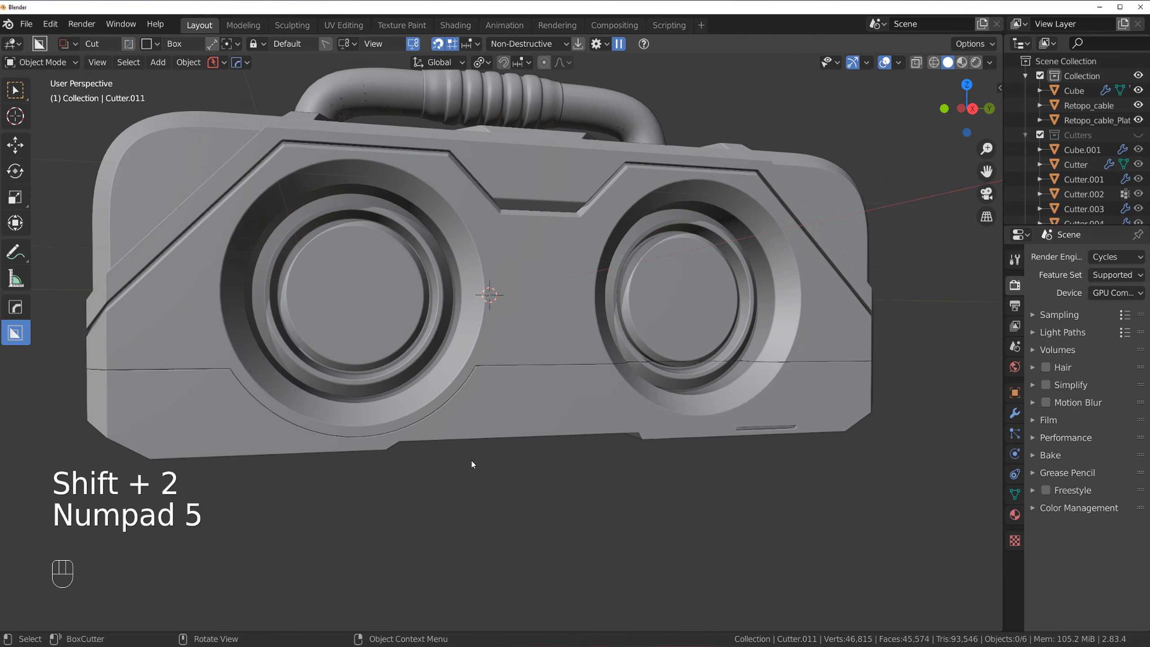
- Reveal the box cutter behind the lower panel slice's Boolean.002 modifier with Bool Scroll
{"action": "left_click", "coordinate": [525, 395]}
{"action": "key", "text": "q"}
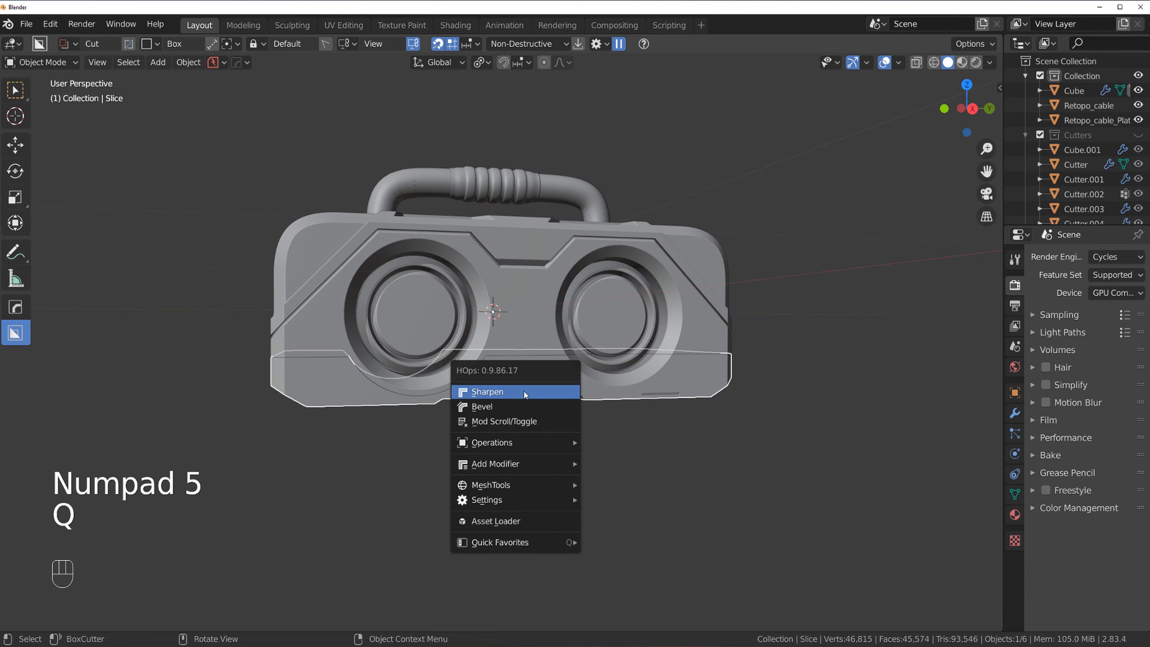
{"action": "left_click", "coordinate": [536, 421]}
{"action": "scroll", "coordinate": [536, 421], "scroll_direction": "down", "scroll_amount": 2}
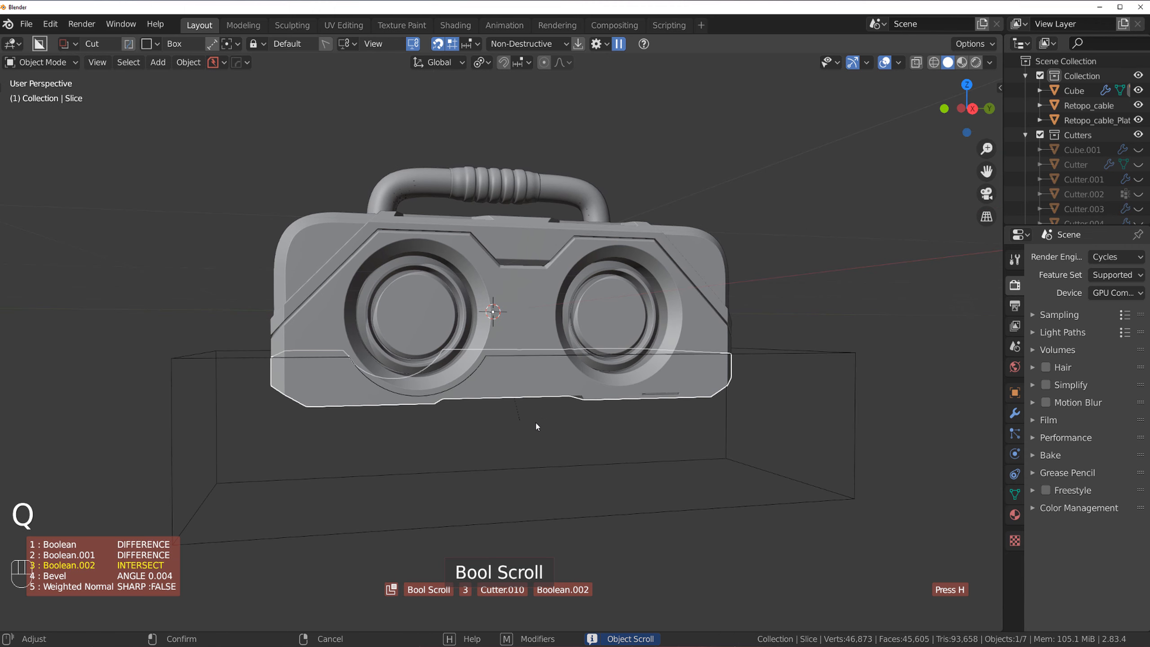
{"action": "left_click", "coordinate": [536, 424]}
- Try to mirror the box cutter about its own origin, and undo the mirror
{"action": "key", "text": "alt+x"}
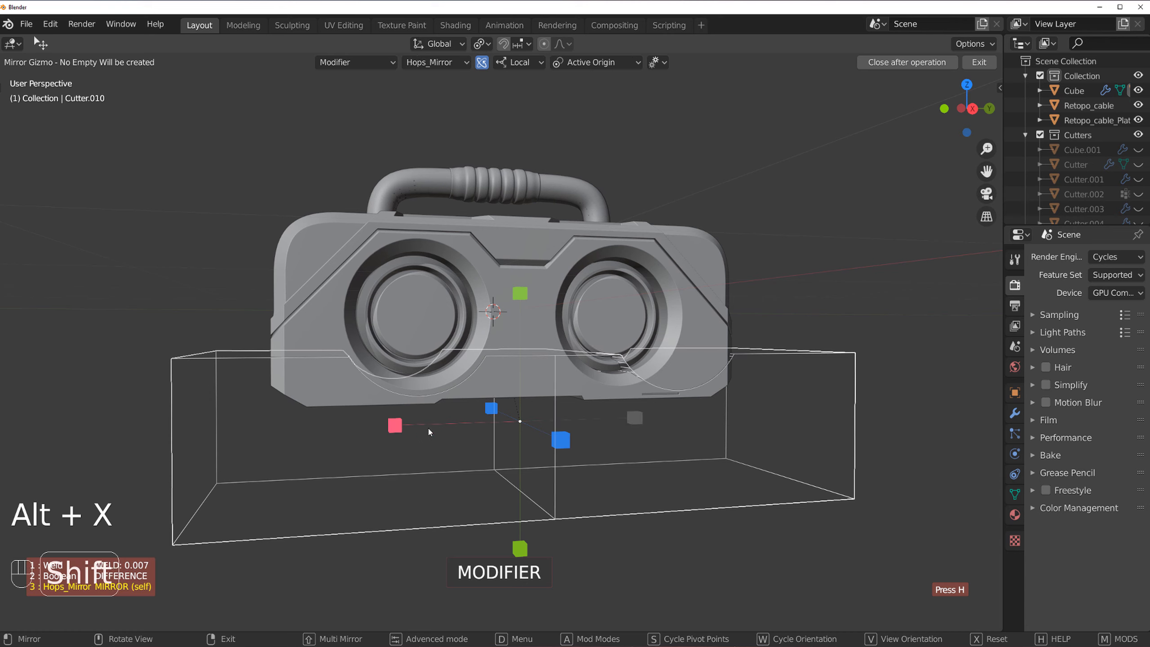
{"action": "middle_click_drag", "start_coordinate": [429, 431], "coordinate": [532, 419]}
{"action": "right_click", "coordinate": [534, 418]}
{"action": "key", "text": "ctrl+z"}
{"action": "middle_click_drag", "start_coordinate": [711, 398], "coordinate": [623, 366]}
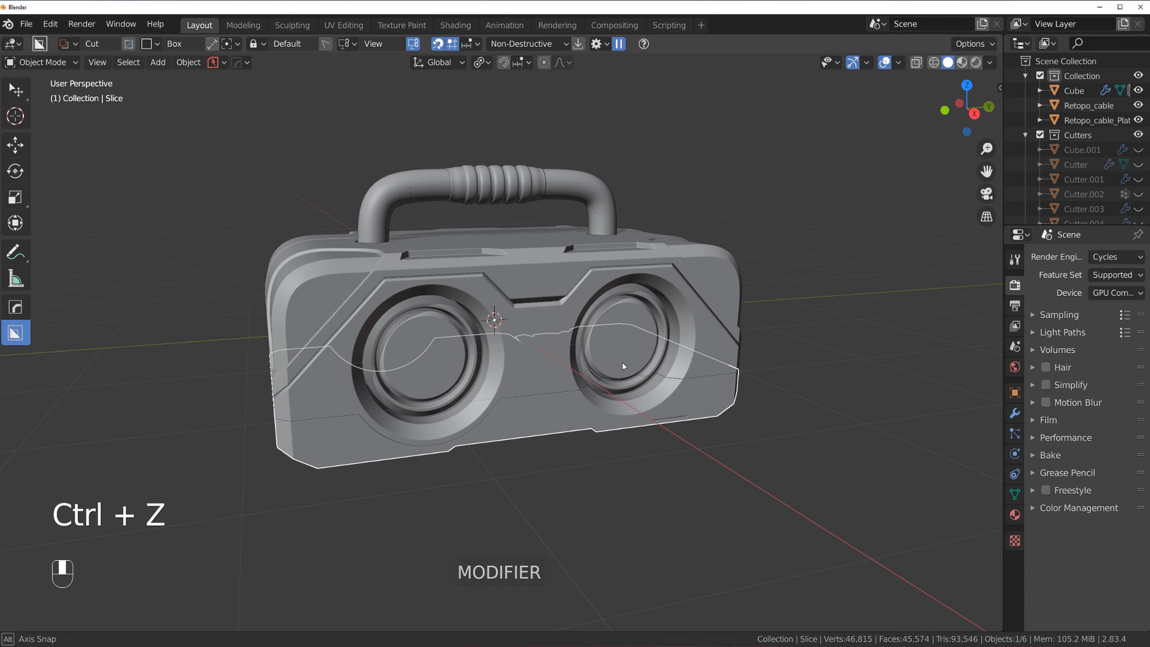
{"action": "scroll", "coordinate": [562, 408], "scroll_direction": "down", "scroll_amount": 1}
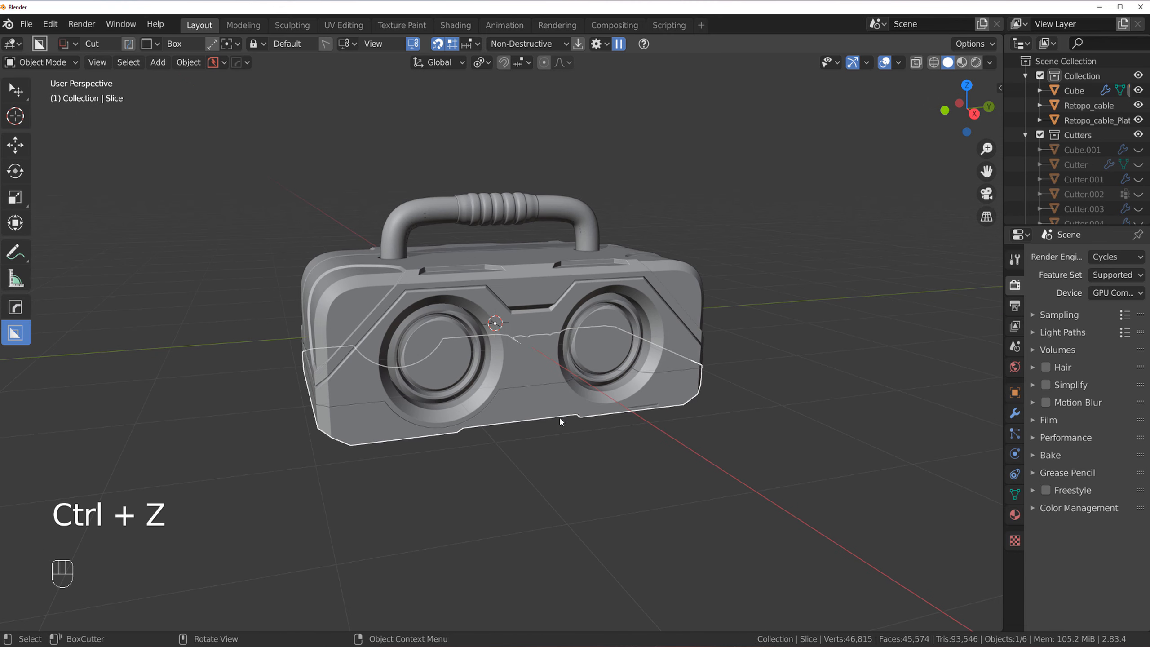
- Select the lower panel slice's Boolean.002 box cutter through Bool Scroll
{"action": "key", "text": "q"}
{"action": "left_click", "coordinate": [545, 394]}
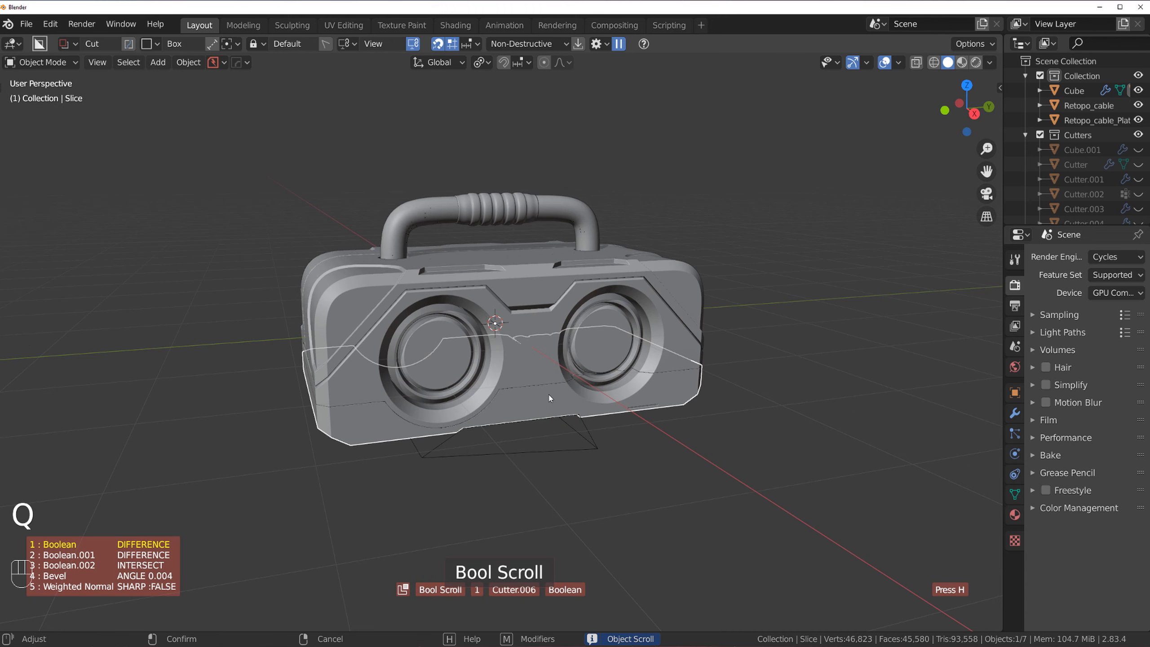
{"action": "scroll", "coordinate": [549, 395], "scroll_direction": "up", "scroll_amount": 2}
{"action": "left_click", "coordinate": [549, 395]}
- Mirror the box cutter across the Y and X axes of the main body with the HOps mirror gizmo
{"action": "left_click", "coordinate": [536, 364], "text": "shift"}
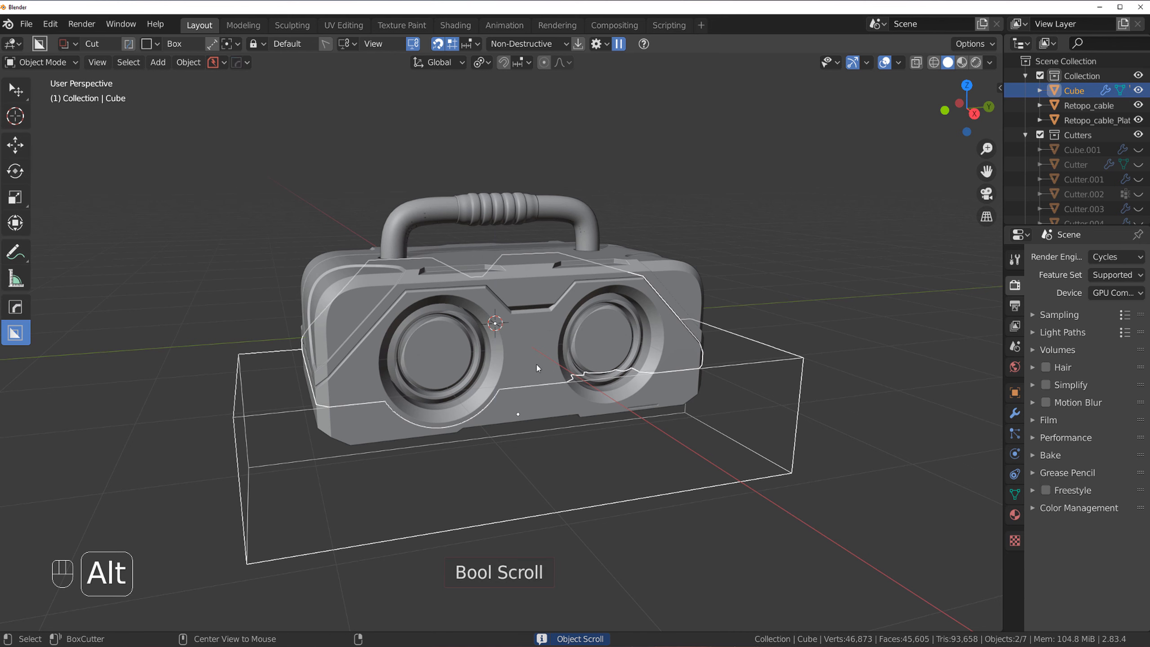
{"action": "key", "text": "alt+x"}
{"action": "left_click", "coordinate": [381, 337]}
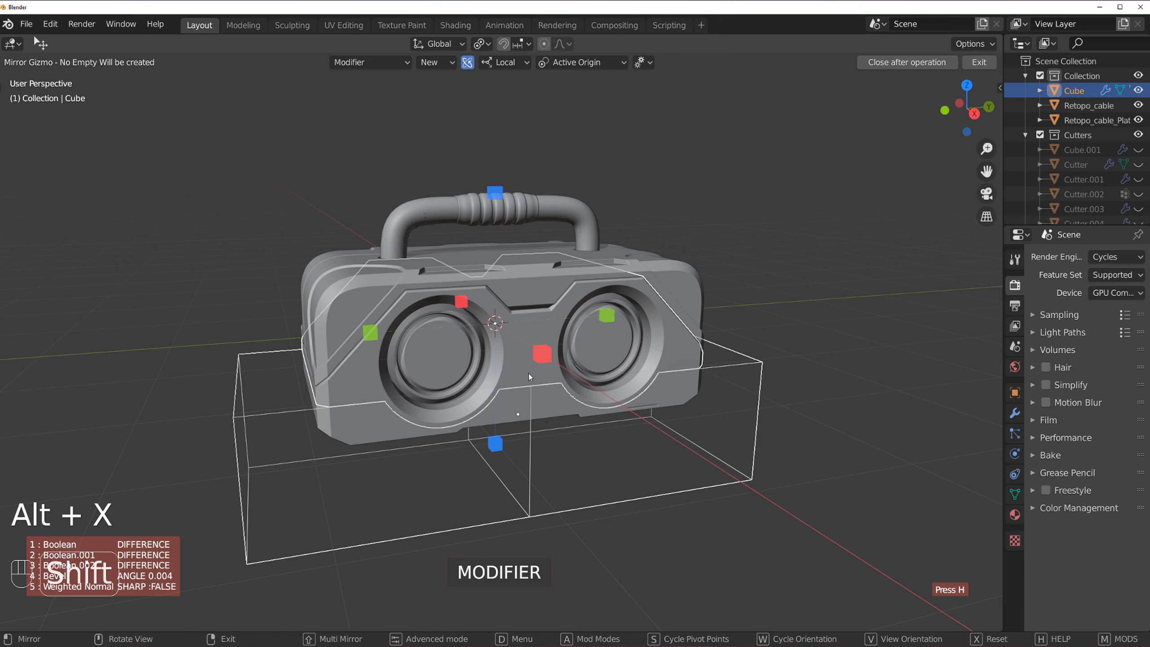
{"action": "left_click", "coordinate": [549, 362], "text": "shift"}
{"action": "middle_click_drag", "start_coordinate": [513, 405], "coordinate": [430, 403]}
{"action": "right_click", "coordinate": [674, 359]}
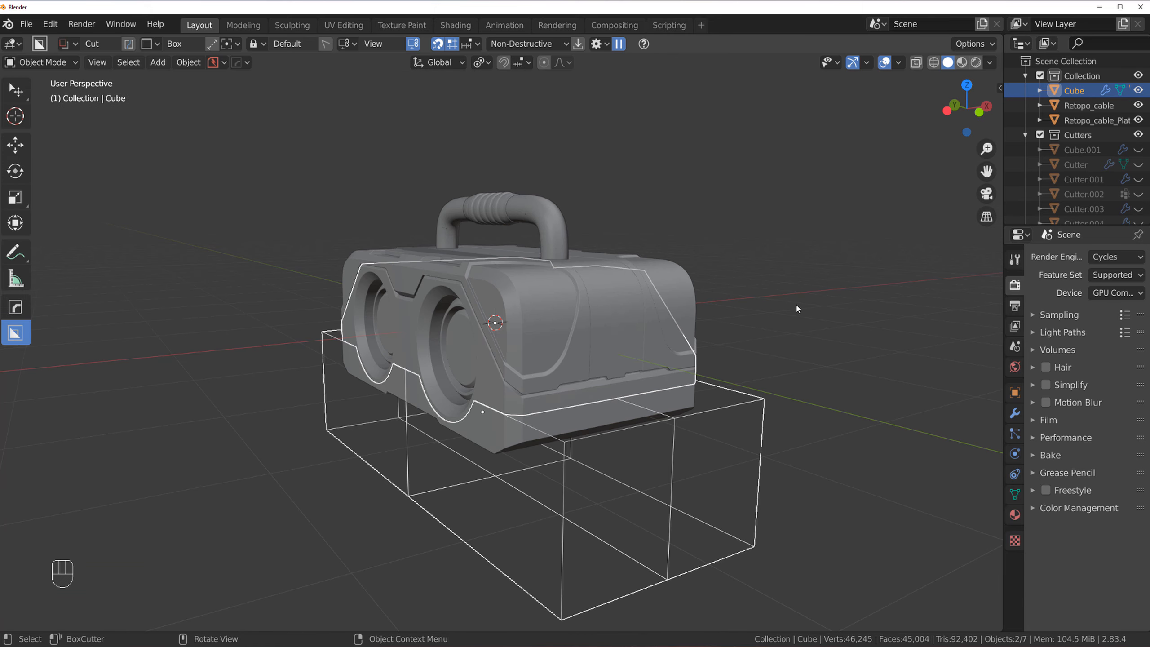
- Face the speaker side in right orthographic view and hide the Cutters collection
{"action": "key", "text": "grave"}
{"action": "scroll", "coordinate": [623, 342], "scroll_direction": "up", "scroll_amount": 2}
{"action": "key", "text": "KP_5"}
{"action": "middle_click_drag", "start_coordinate": [622, 342], "coordinate": [390, 376]}
{"action": "key", "text": "grave"}
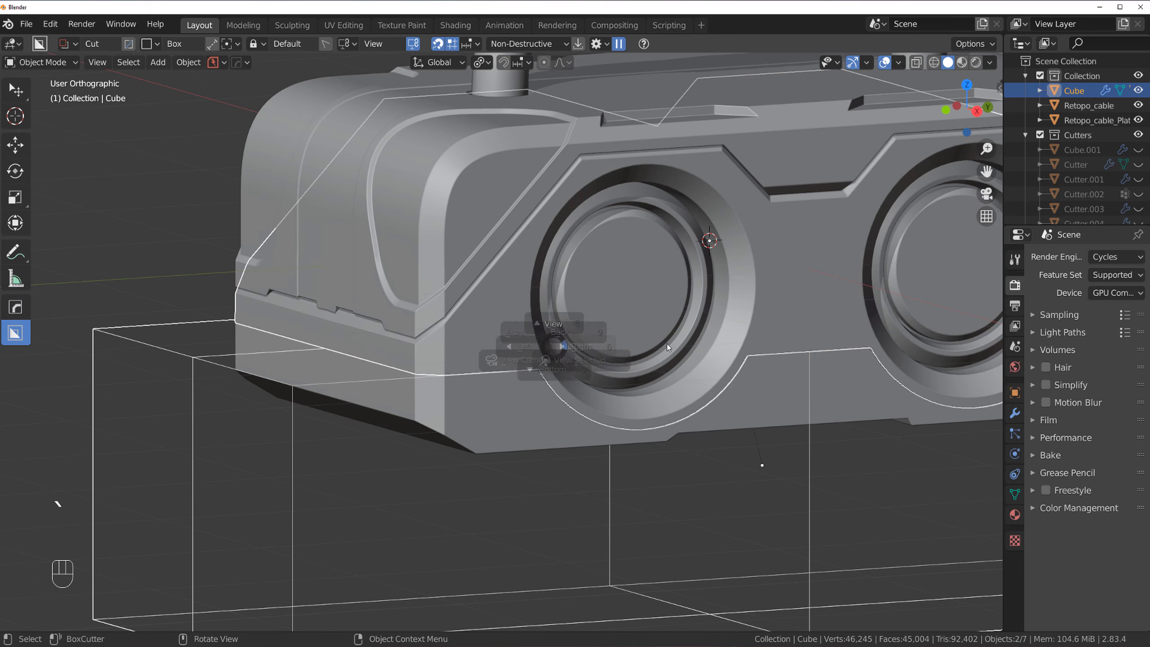
{"action": "middle_click_drag", "start_coordinate": [558, 355], "coordinate": [568, 339], "text": "shift"}
{"action": "scroll", "coordinate": [362, 331], "scroll_direction": "down", "scroll_amount": 1}
{"action": "middle_click_drag", "start_coordinate": [362, 331], "coordinate": [337, 353], "text": "shift"}
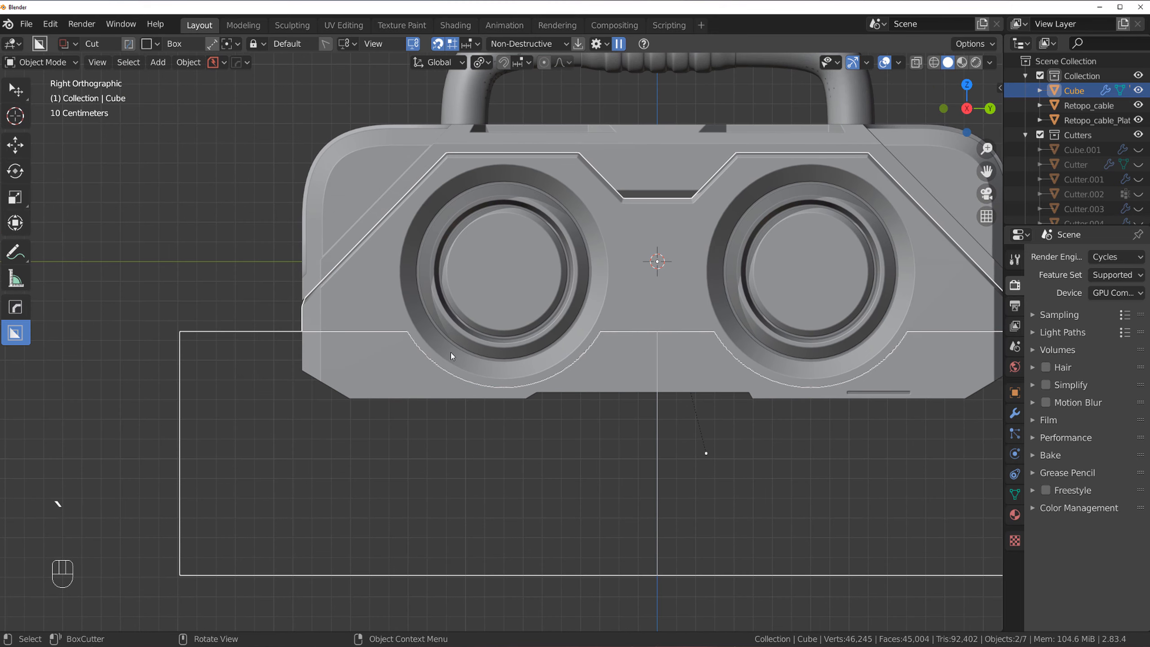
{"action": "key", "text": "shift+2"}
{"action": "scroll", "coordinate": [478, 371], "scroll_direction": "down", "scroll_amount": 2}
{"action": "middle_click_drag", "start_coordinate": [506, 356], "coordinate": [426, 359], "text": "shift"}
- Apply the boolean modifiers of the lower panel slice and the main body with HOps Csharp
{"action": "left_click", "coordinate": [500, 419]}
{"action": "scroll", "coordinate": [487, 403], "scroll_direction": "up", "scroll_amount": 5}
{"action": "scroll", "coordinate": [484, 398], "scroll_direction": "down", "scroll_amount": 3}
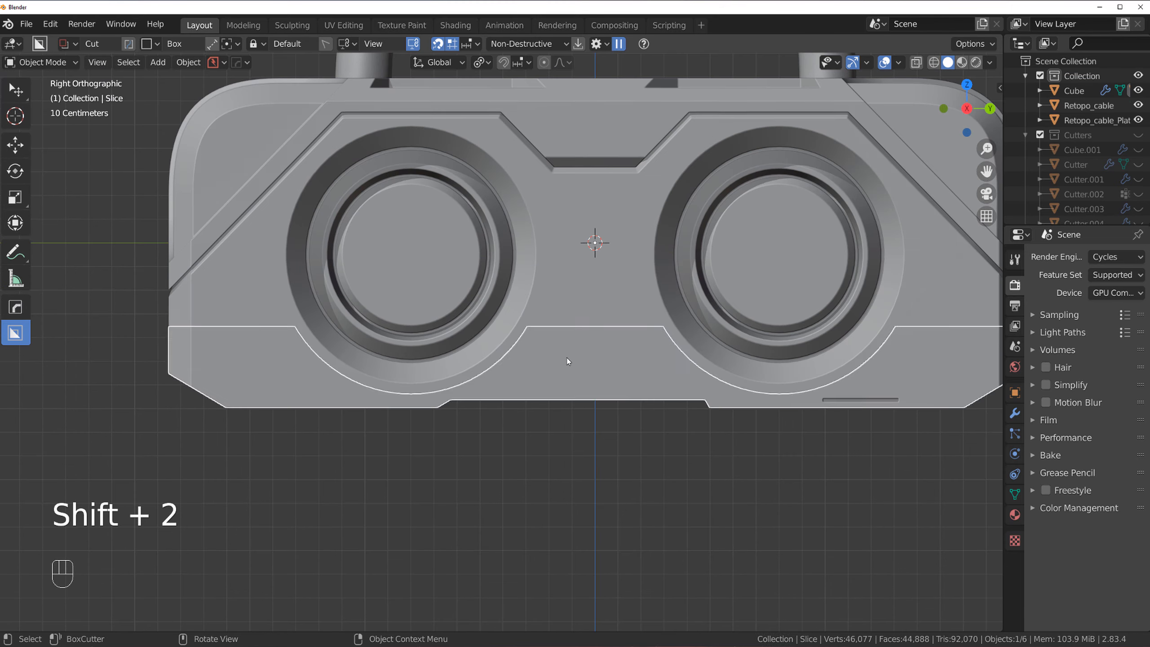
{"action": "key", "text": "q"}
{"action": "left_click", "coordinate": [566, 326], "text": "ctrl"}
{"action": "left_click", "coordinate": [570, 294]}
{"action": "key", "text": "q"}
{"action": "left_click", "coordinate": [575, 276], "text": "ctrl"}
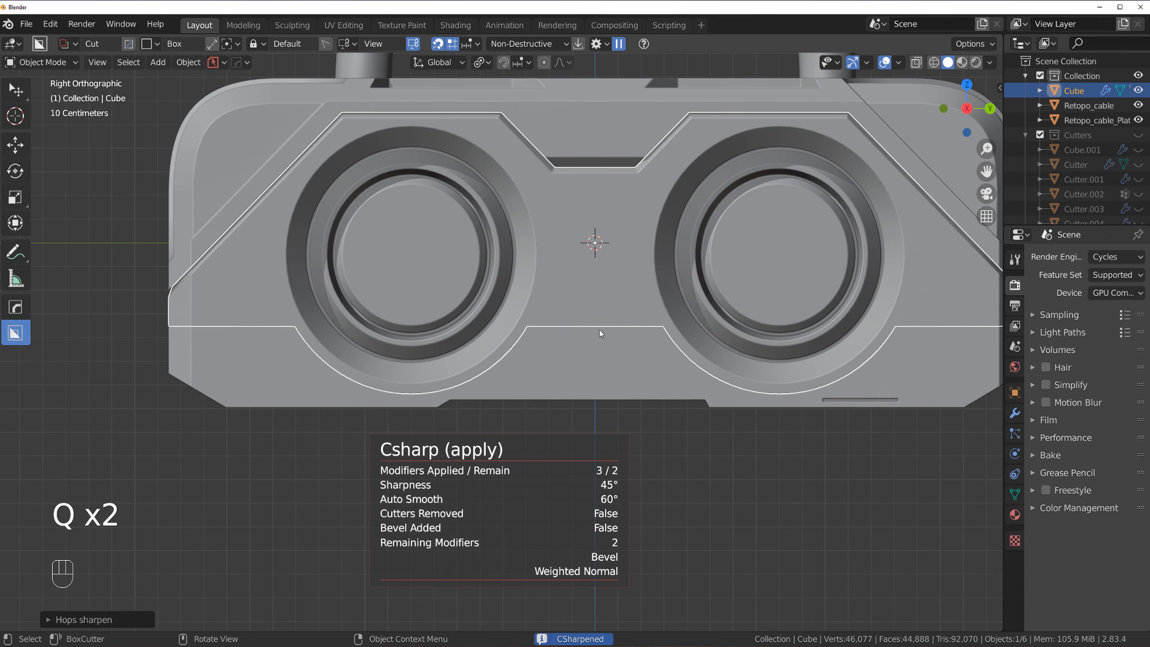
- In the lower panel slice's mesh, merge the large left front face with the adjoining triangular face into one face
{"action": "key", "text": "Tab"}
{"action": "key", "text": "Tab"}
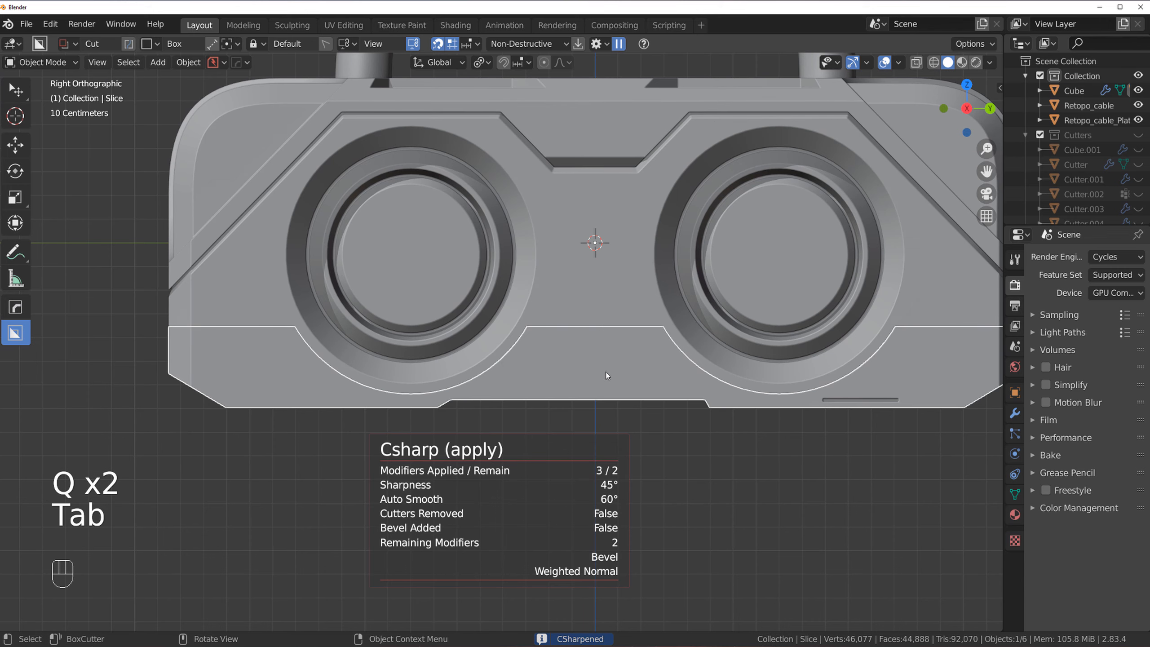
{"action": "key", "text": "Tab"}
{"action": "scroll", "coordinate": [662, 391], "scroll_direction": "up", "scroll_amount": 2}
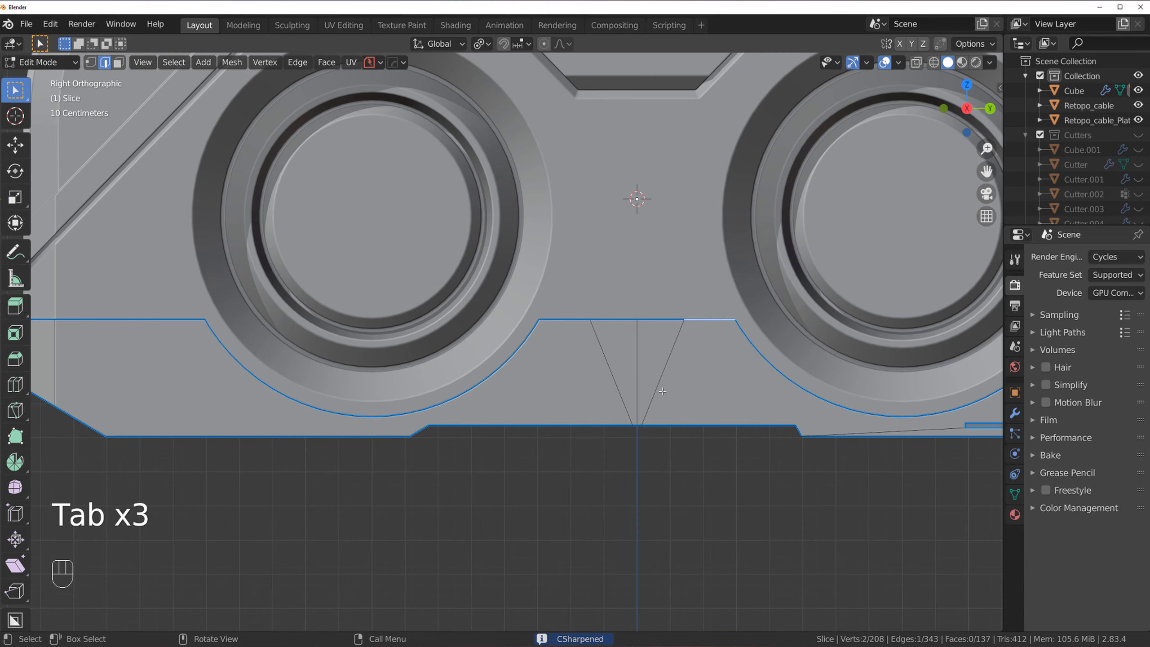
{"action": "left_click", "coordinate": [639, 365], "text": "alt+shift"}
{"action": "key", "text": "x"}
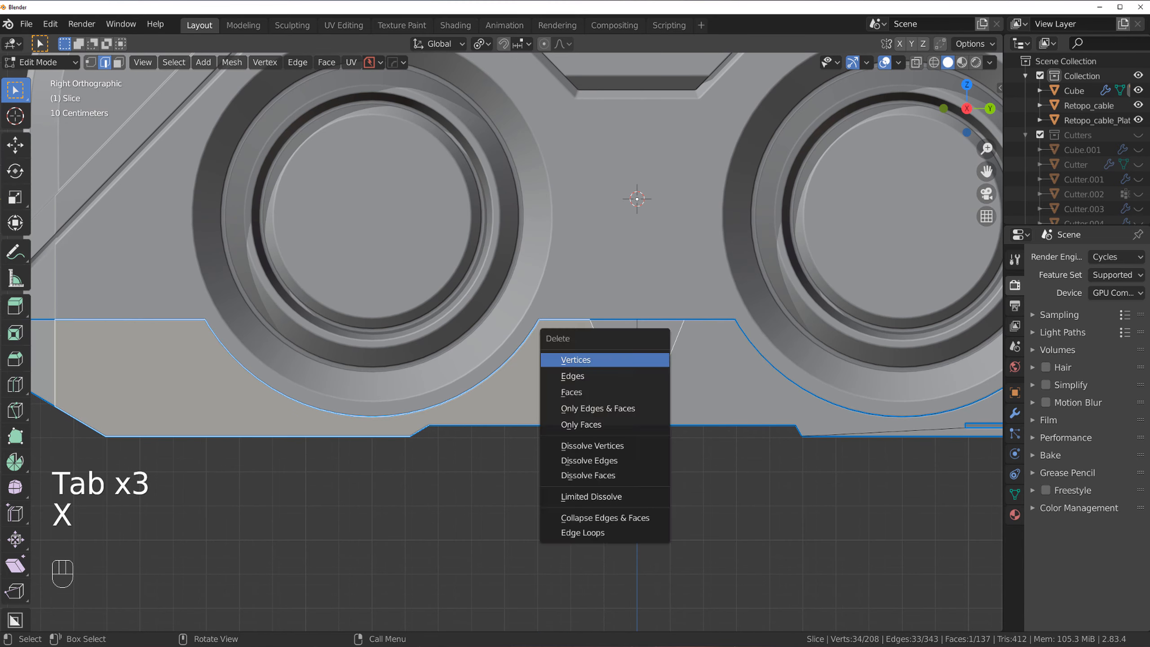
{"action": "key", "text": "Tab"}
{"action": "key", "text": "Tab"}
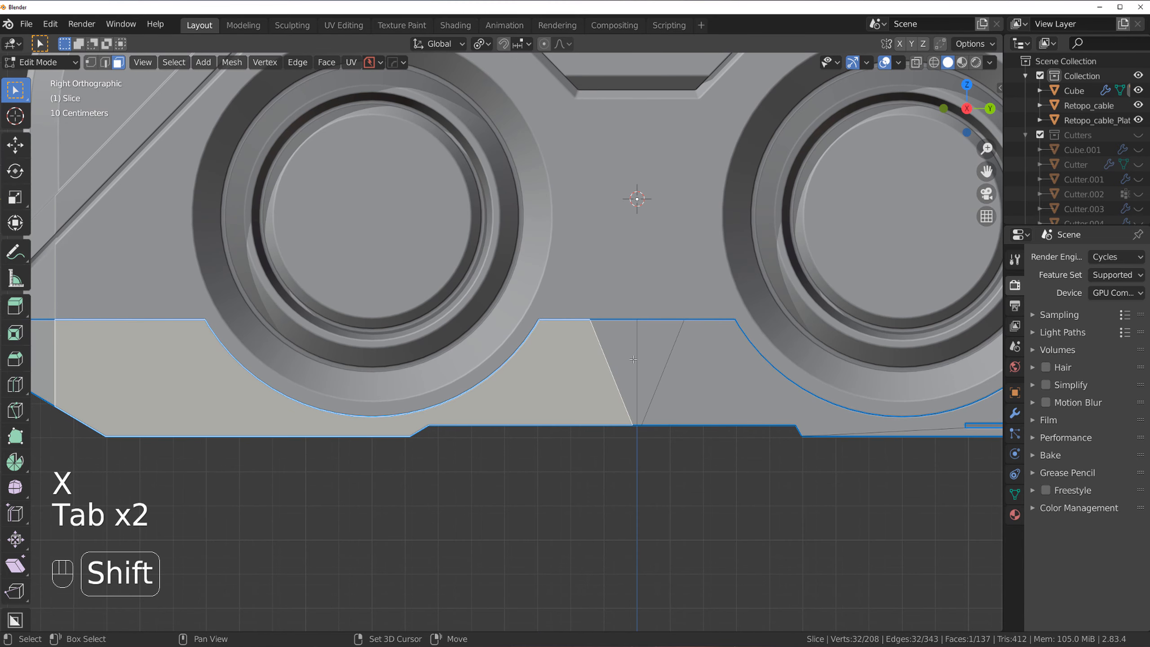
{"action": "left_click", "coordinate": [633, 361], "text": "shift"}
{"action": "key", "text": "f"}
- Merge the narrow face right of the centre line with the large right front face
{"action": "left_click", "coordinate": [655, 357]}
{"action": "left_click", "coordinate": [724, 380], "text": "shift"}
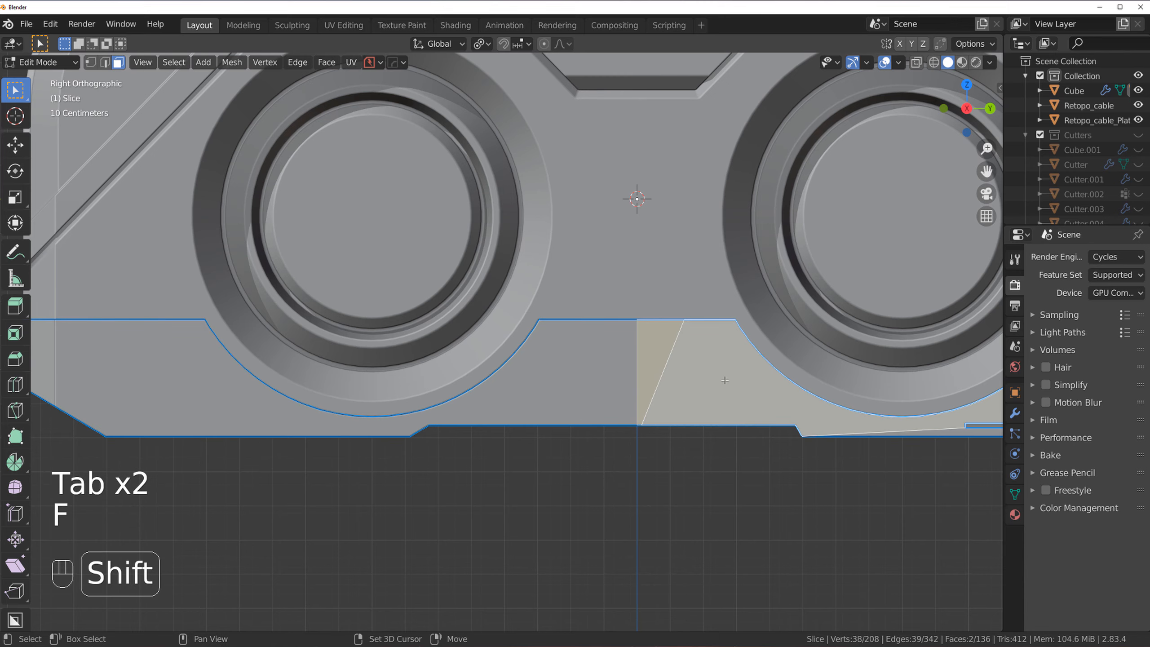
{"action": "key", "text": "f"}
{"action": "scroll", "coordinate": [645, 306], "scroll_direction": "down", "scroll_amount": 4}
{"action": "key", "text": "Tab"}
{"action": "scroll", "coordinate": [645, 308], "scroll_direction": "up", "scroll_amount": 3}
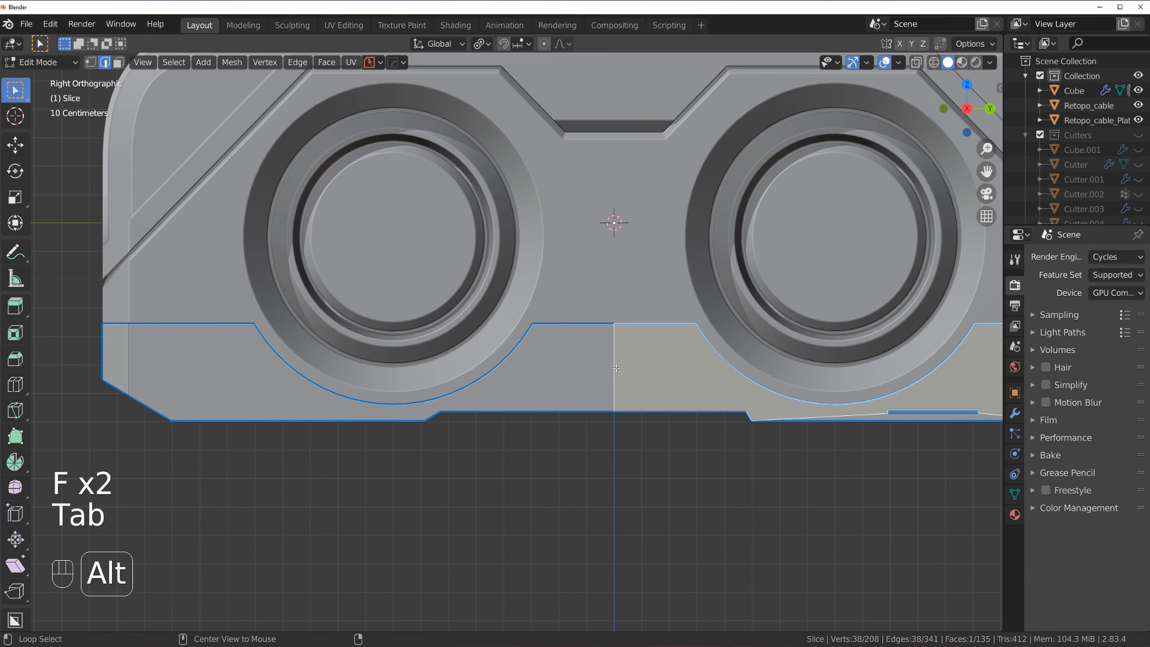
- Try Dissolve Edges on the loop around the lower panel's front face, and undo it
{"action": "left_click", "coordinate": [566, 362], "text": "alt"}
{"action": "key", "text": "x"}
{"action": "left_click", "coordinate": [613, 457]}
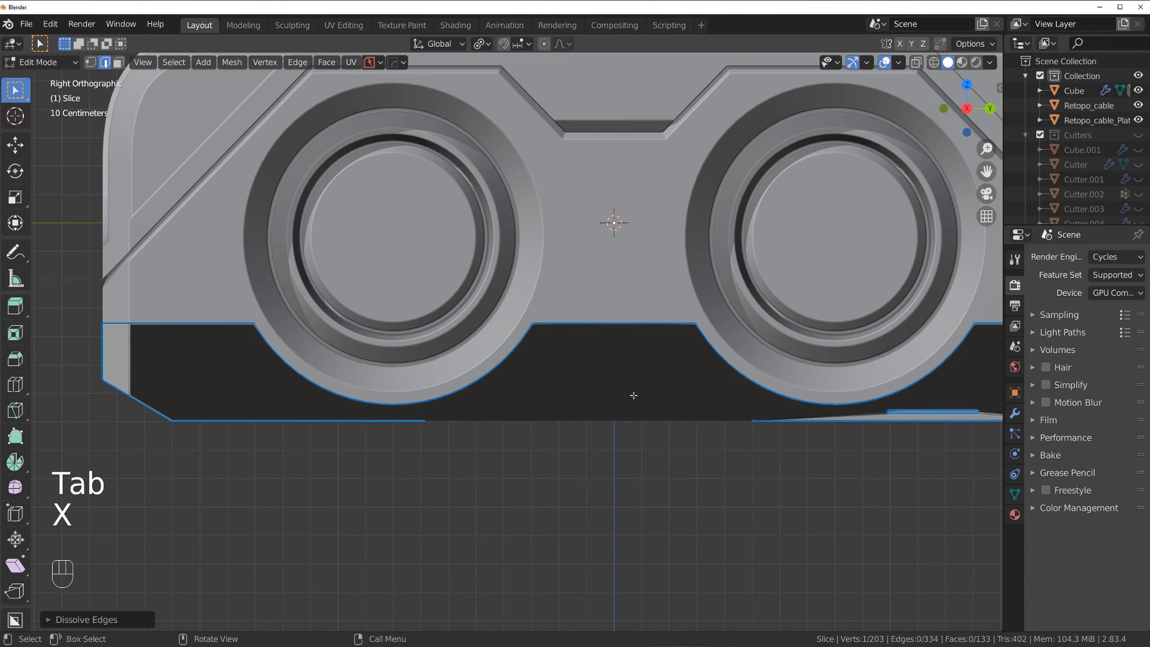
{"action": "key", "text": "ctrl+z"}
- Merge the extra vertex left of centre on the lower panel's upper edge into the centre vertex with Smart Vert
{"action": "key", "text": "Tab"}
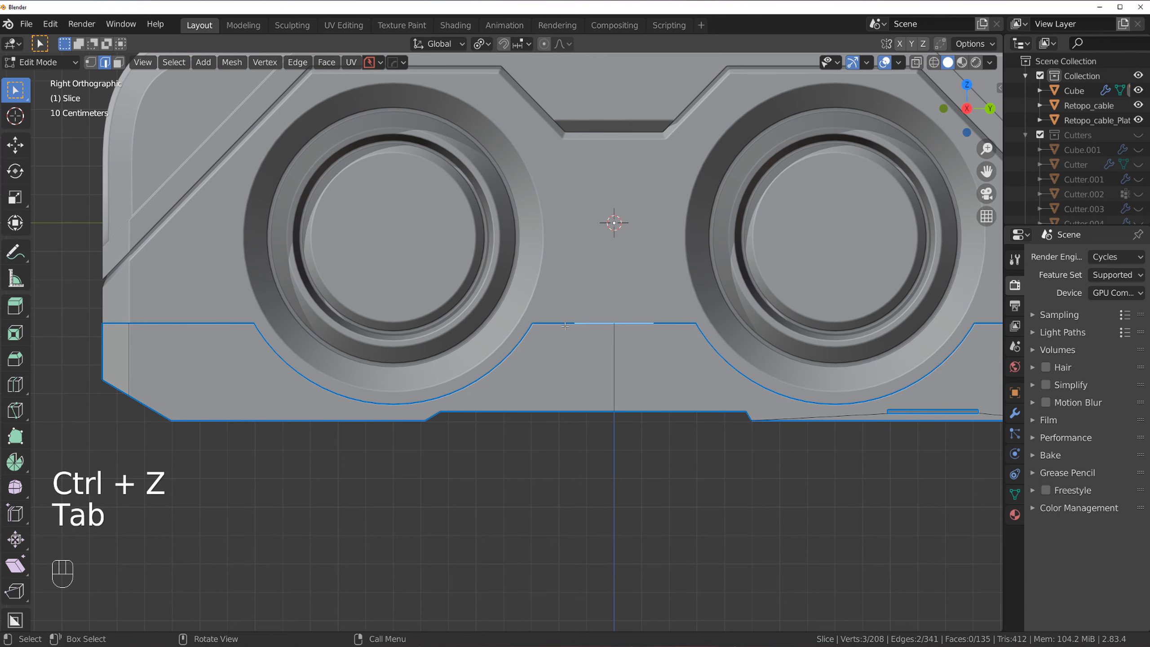
{"action": "key", "text": "Tab"}
{"action": "scroll", "coordinate": [575, 362], "scroll_direction": "up", "scroll_amount": 3}
{"action": "left_click", "coordinate": [698, 309], "text": "shift"}
{"action": "key", "text": "1"}
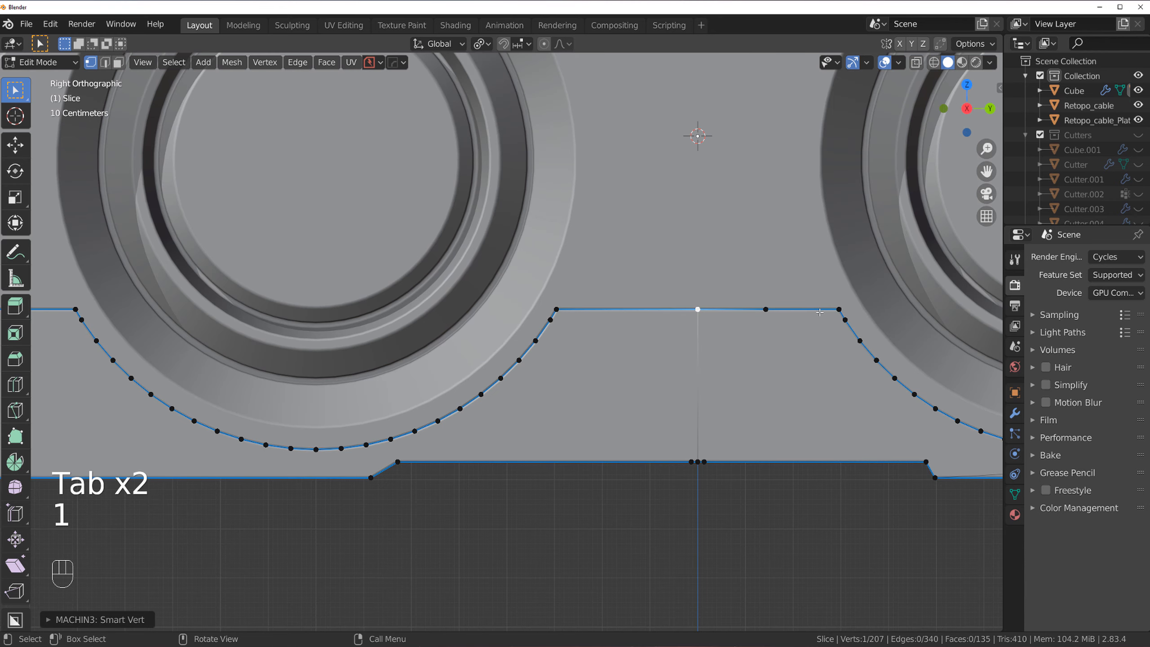
- With Smart Vert, merge the extra vertex right of centre on the upper edge and the three middle vertices on the lower edge into centre vertices
{"action": "left_click", "coordinate": [765, 310], "text": "shift"}
{"action": "key", "text": "1"}
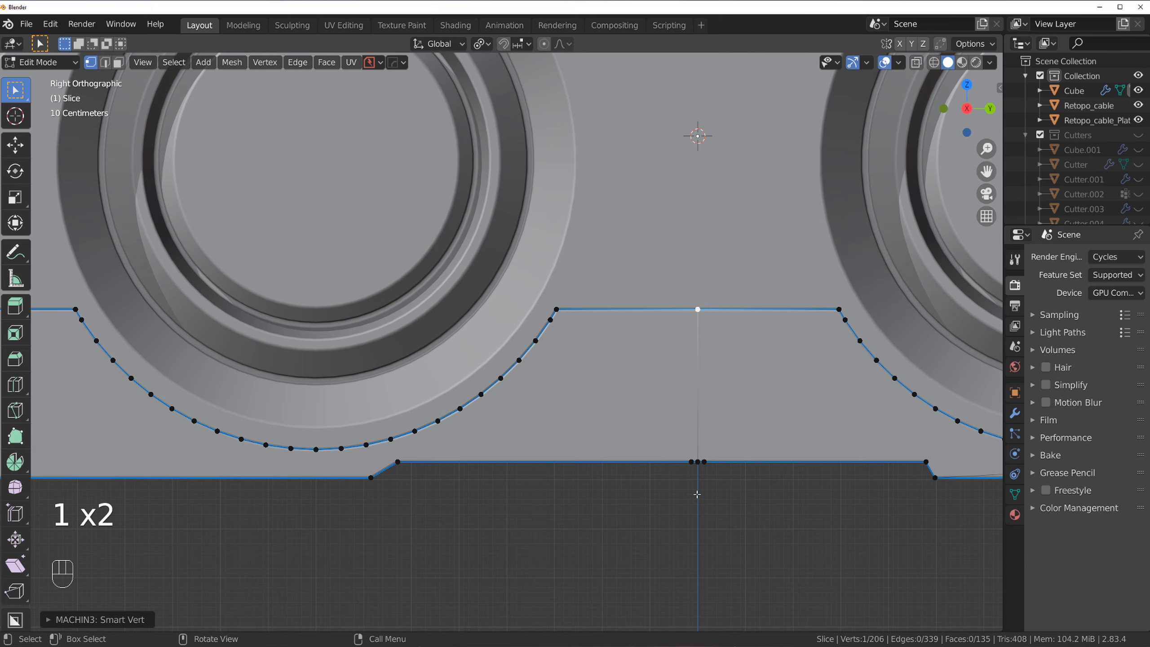
{"action": "key", "text": "q"}
{"action": "key", "text": "q"}
{"action": "mouse_move", "coordinate": [725, 495]}
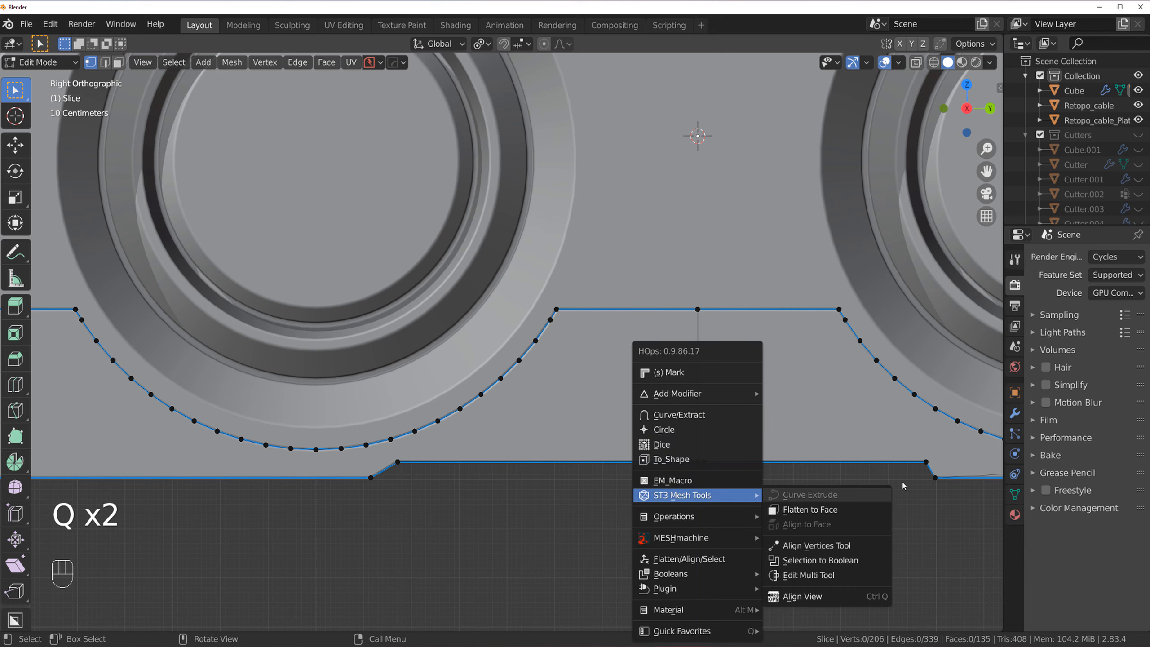
{"action": "key", "text": "w"}
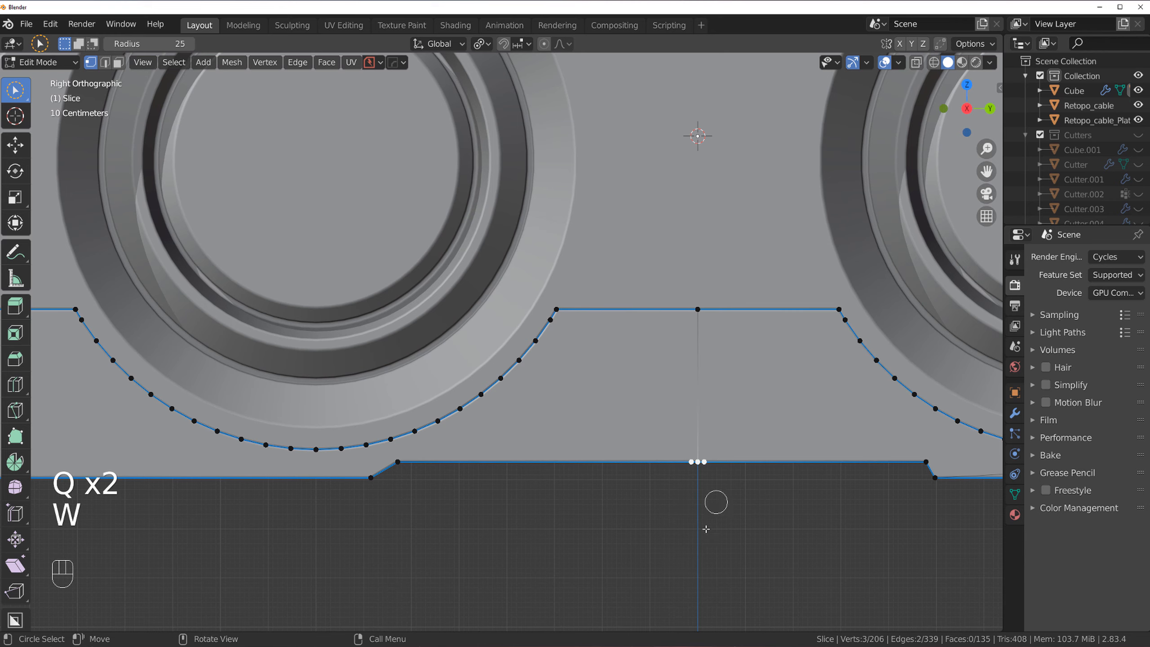
{"action": "key", "text": "shift+1"}
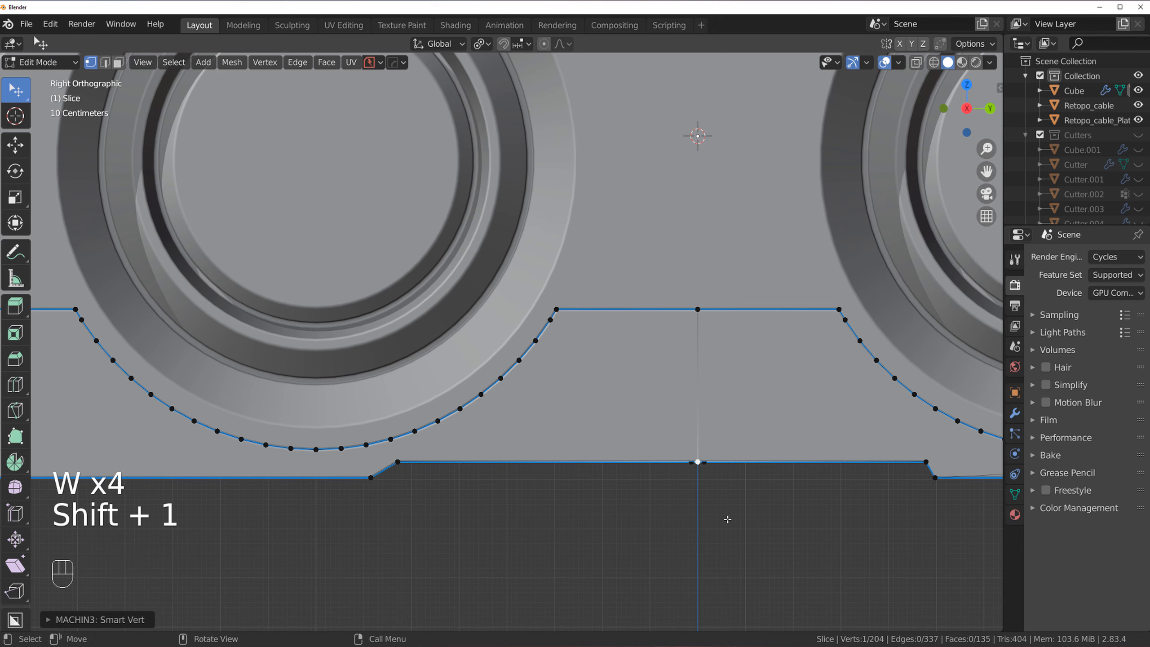
- Symmetrize the lower panel slice across its X axis by using the mirror gizmo in Symmetry mode
{"action": "middle_click_drag", "start_coordinate": [726, 521], "coordinate": [693, 498]}
{"action": "key", "text": "Tab"}
{"action": "scroll", "coordinate": [672, 408], "scroll_direction": "down", "scroll_amount": 5}
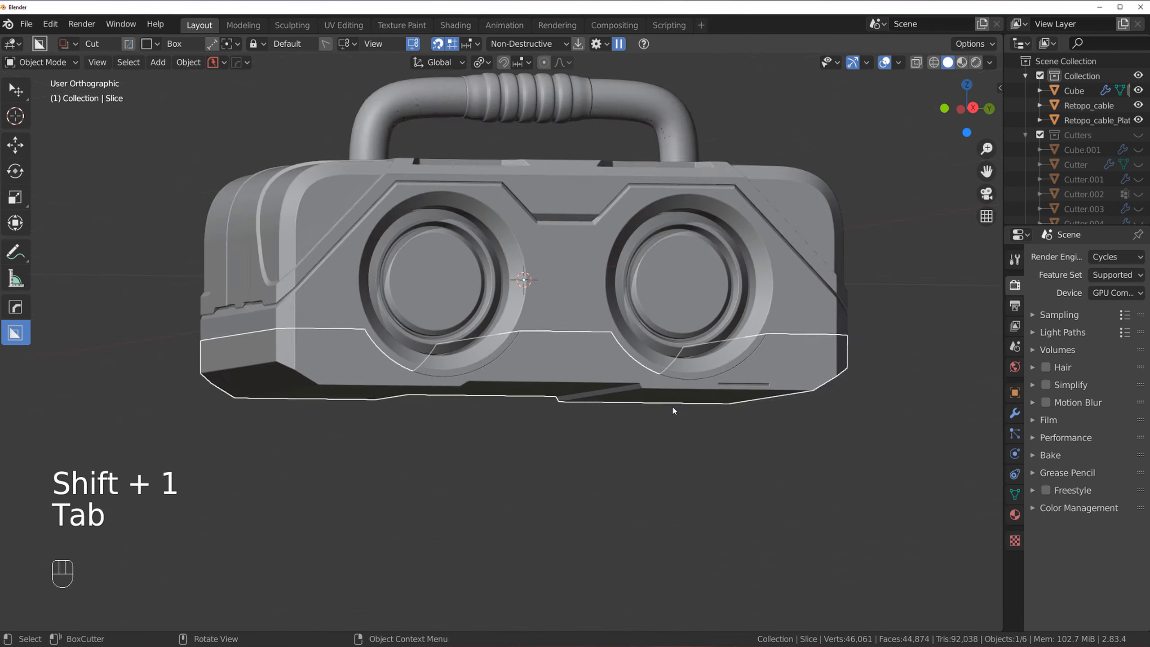
{"action": "middle_click_drag", "start_coordinate": [672, 407], "coordinate": [731, 417]}
{"action": "key", "text": "alt+x"}
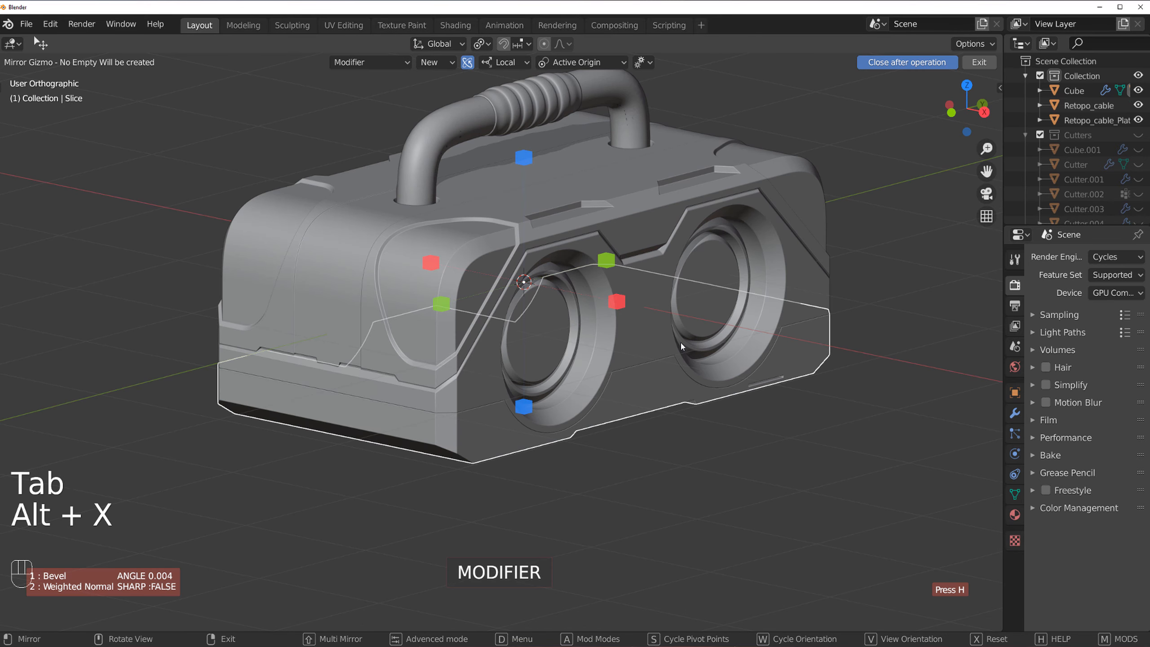
{"action": "key", "text": "d"}
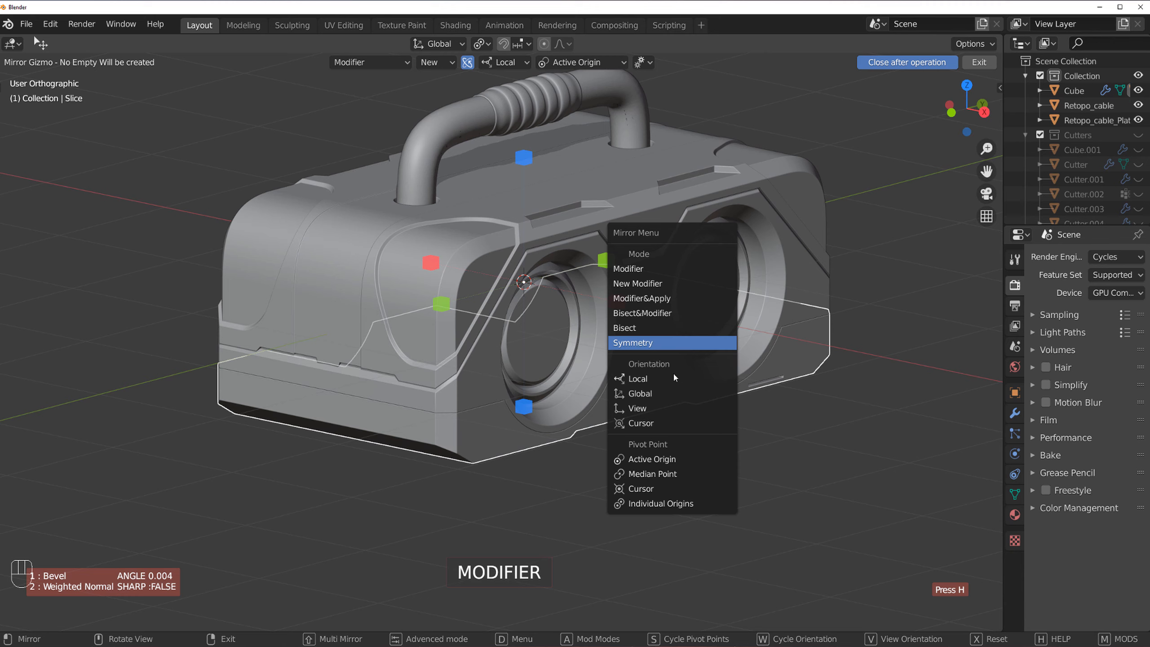
{"action": "left_click", "coordinate": [675, 341]}
{"action": "left_click", "coordinate": [621, 303]}
{"action": "scroll", "coordinate": [690, 388], "scroll_direction": "up", "scroll_amount": 2}
{"action": "key", "text": "KP_5"}
{"action": "middle_click_drag", "start_coordinate": [690, 388], "coordinate": [583, 370]}
{"action": "key", "text": "Tab"}
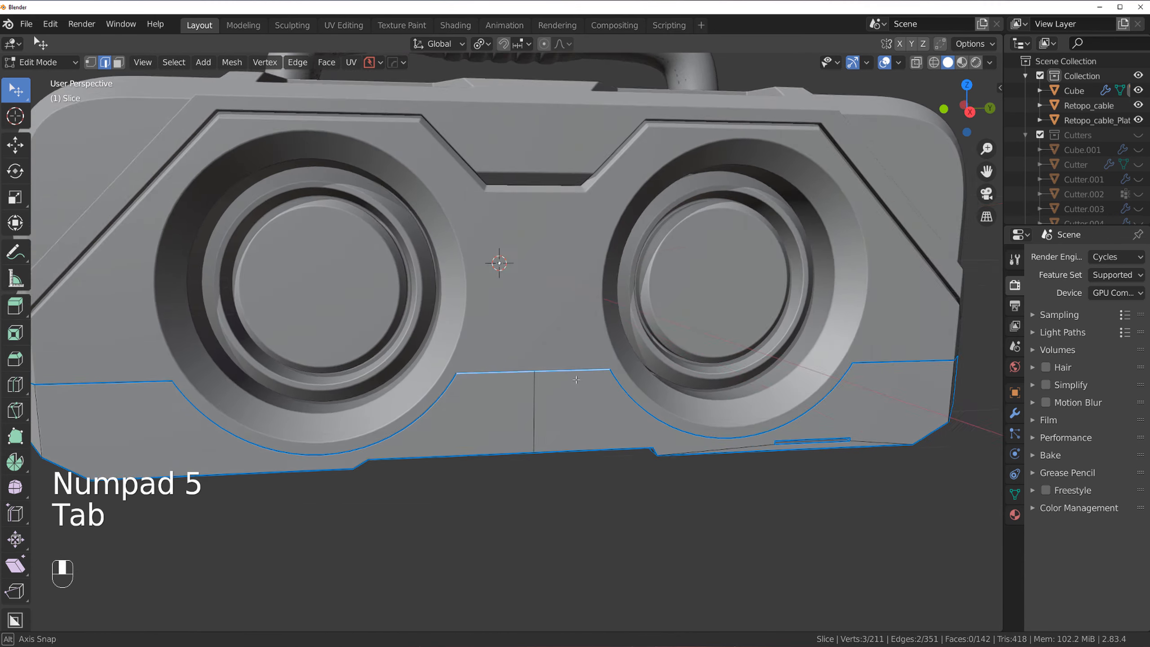
{"action": "key", "text": "ctrl+b"}
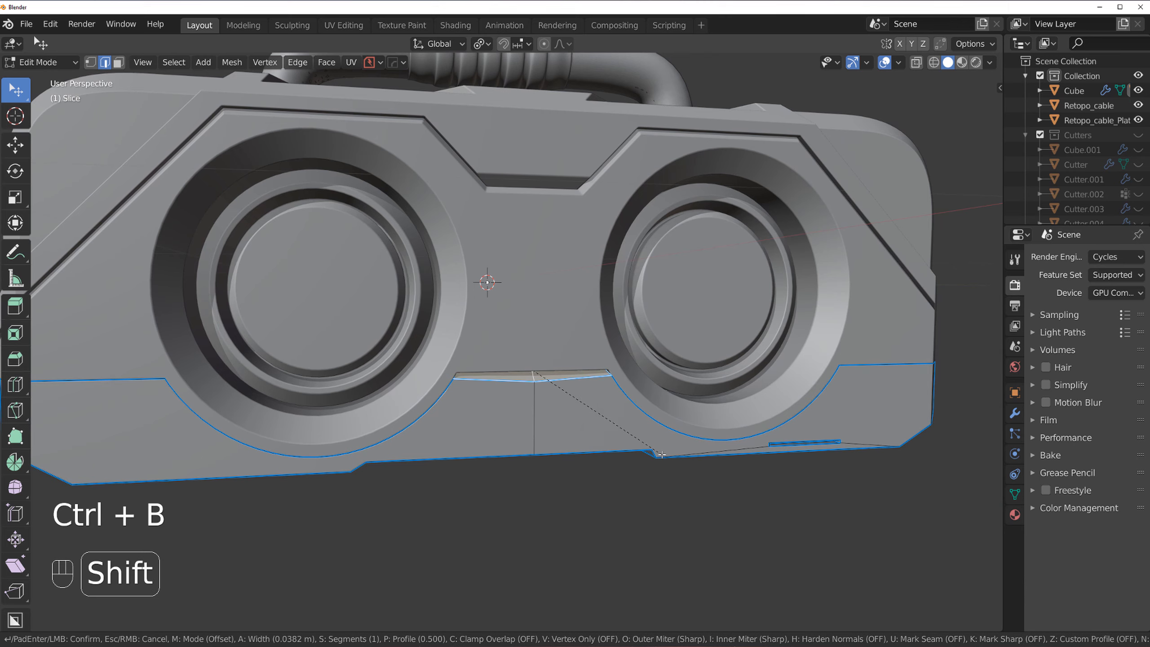
{"action": "right_click", "coordinate": [652, 458]}
- Dissolve the vertical centre edge on the lower panel's front face with Dissolve Edges
{"action": "key", "text": "x"}
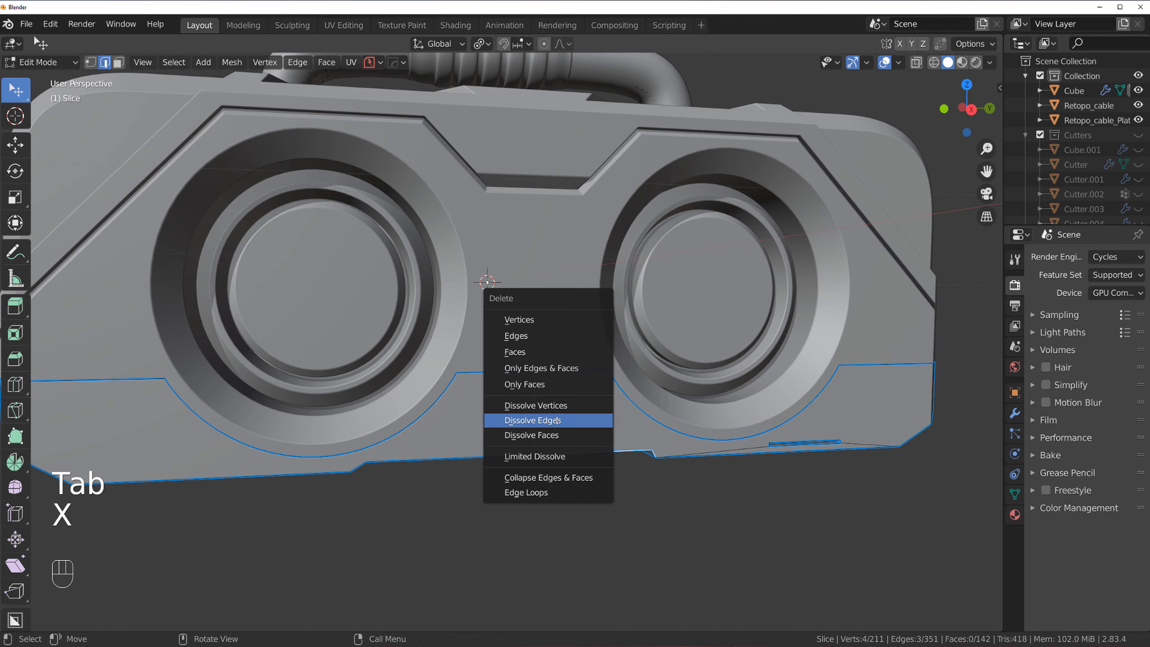
{"action": "mouse_move", "coordinate": [553, 419]}
{"action": "middle_mouse_down"}
{"action": "mouse_move", "coordinate": [539, 547]}
{"action": "mouse_move", "coordinate": [534, 418]}
{"action": "middle_mouse_up"}
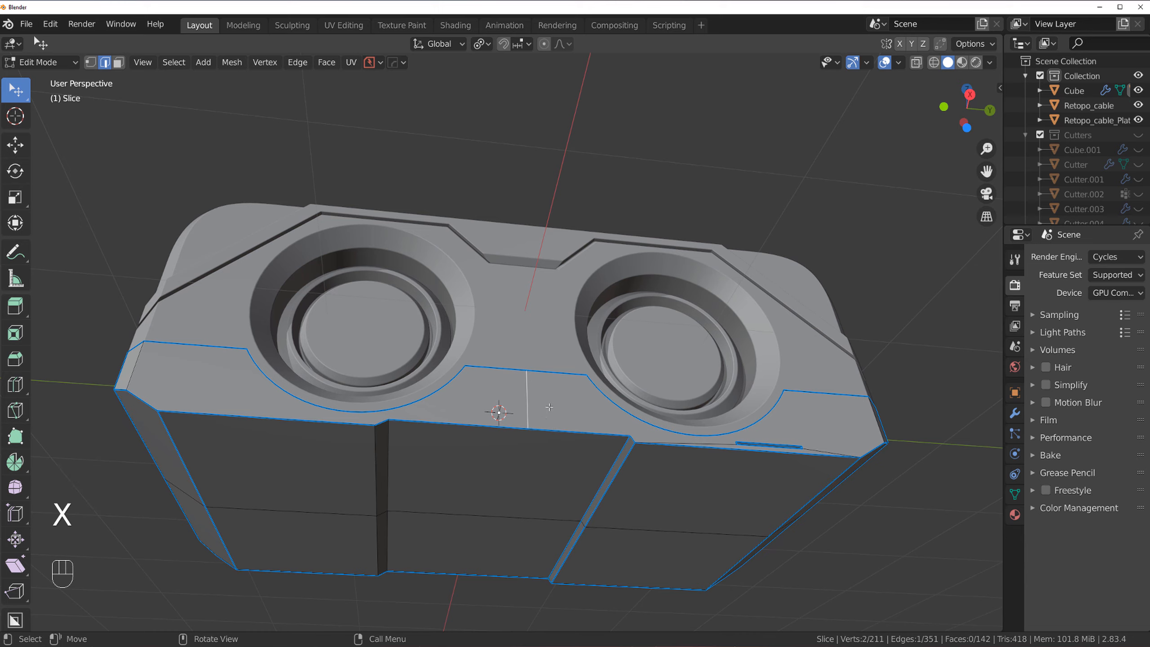
{"action": "key", "text": "x"}
{"action": "key", "text": "ctrl+z"}
{"action": "key", "text": "x"}
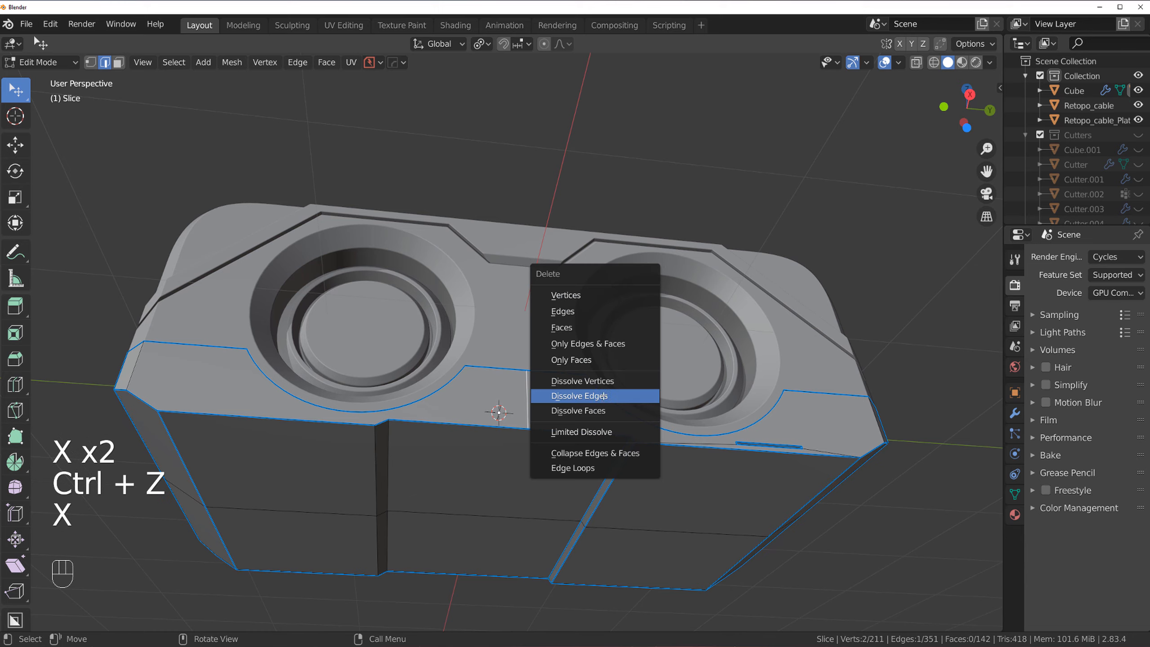
{"action": "left_click", "coordinate": [605, 410]}
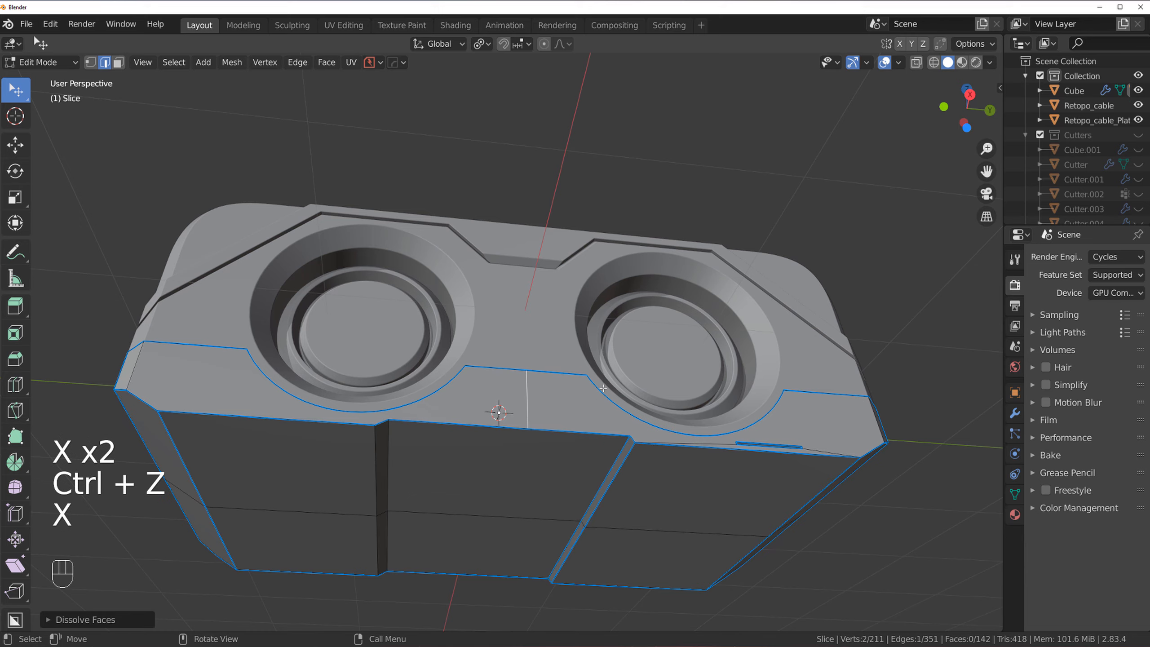
{"action": "key", "text": "x"}
{"action": "left_click", "coordinate": [603, 385]}
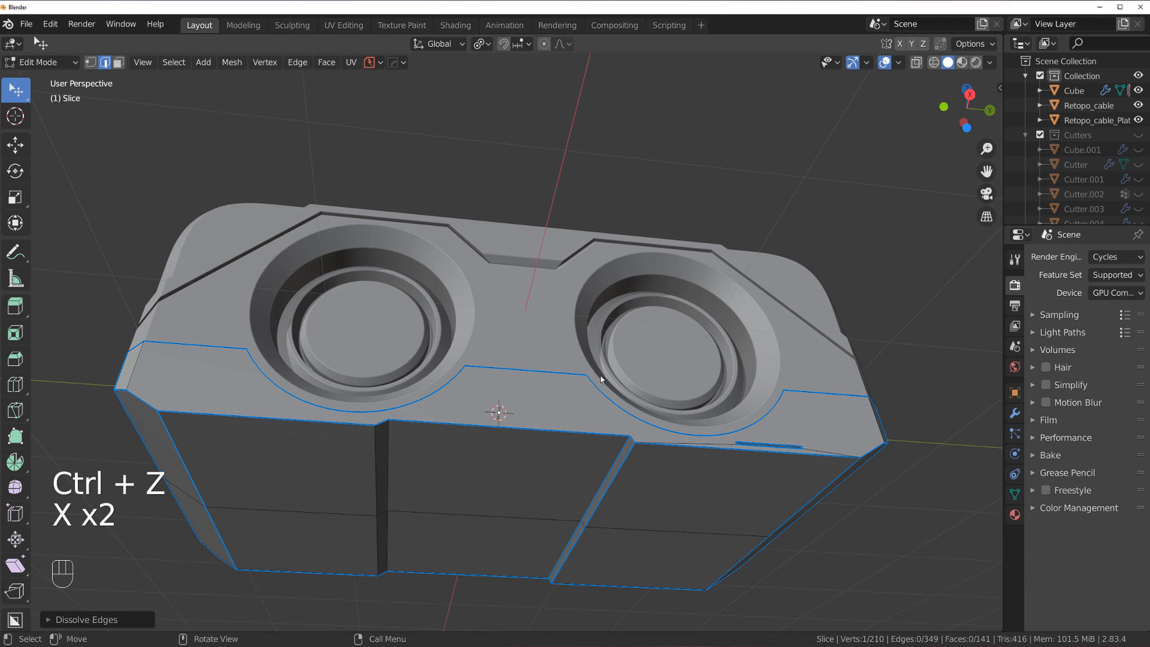
- Symmetrize the lower panel slice across its Y axis and its X axis so both ends and both sides match
{"action": "scroll", "coordinate": [495, 377], "scroll_direction": "up", "scroll_amount": 3}
{"action": "middle_click_drag", "start_coordinate": [495, 377], "coordinate": [726, 417], "text": "shift"}
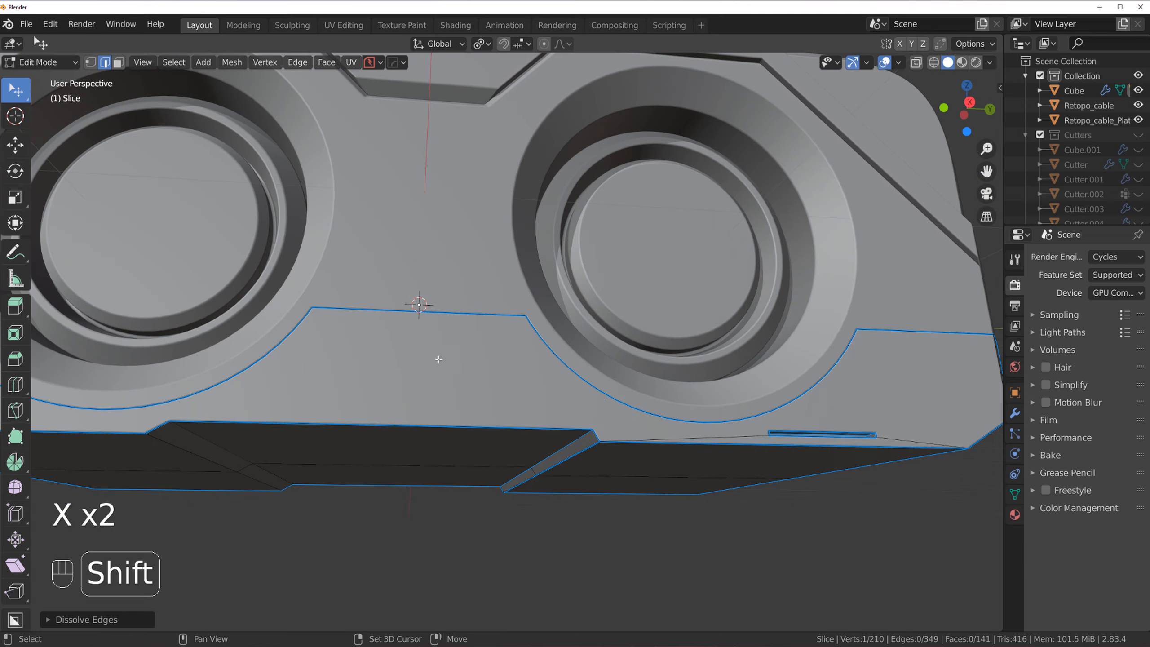
{"action": "scroll", "coordinate": [439, 359], "scroll_direction": "down", "scroll_amount": 5}
{"action": "key", "text": "Tab"}
{"action": "key", "text": "alt+x"}
{"action": "right_click", "coordinate": [571, 318]}
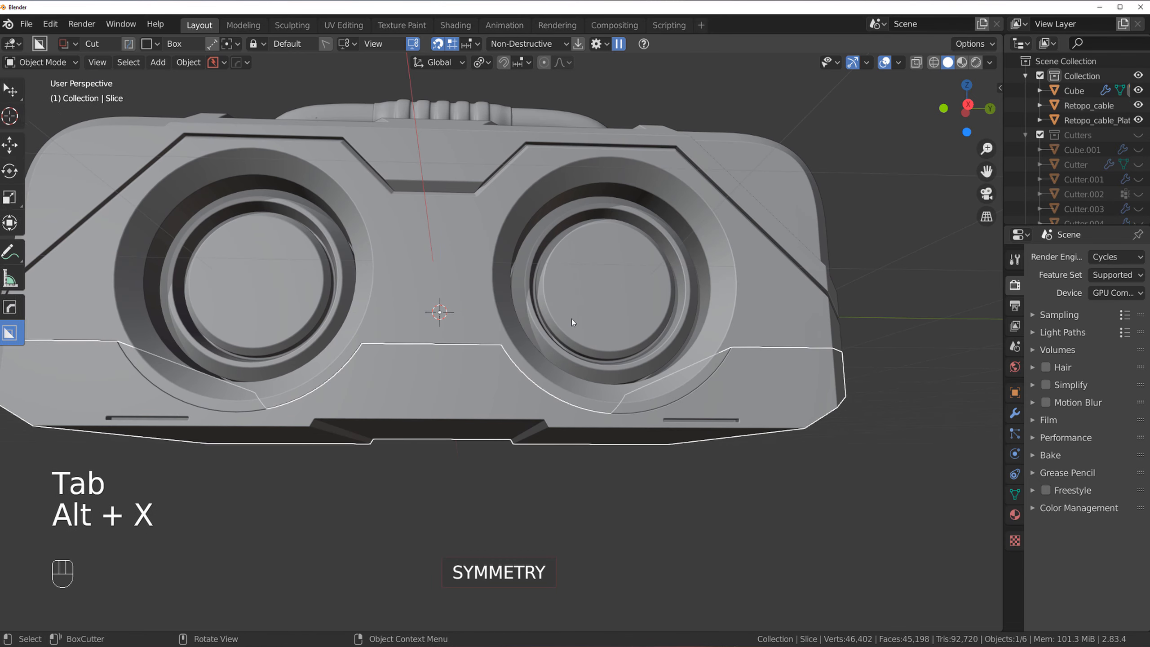
{"action": "middle_click_drag", "start_coordinate": [571, 318], "coordinate": [455, 375]}
{"action": "key", "text": "alt+x"}
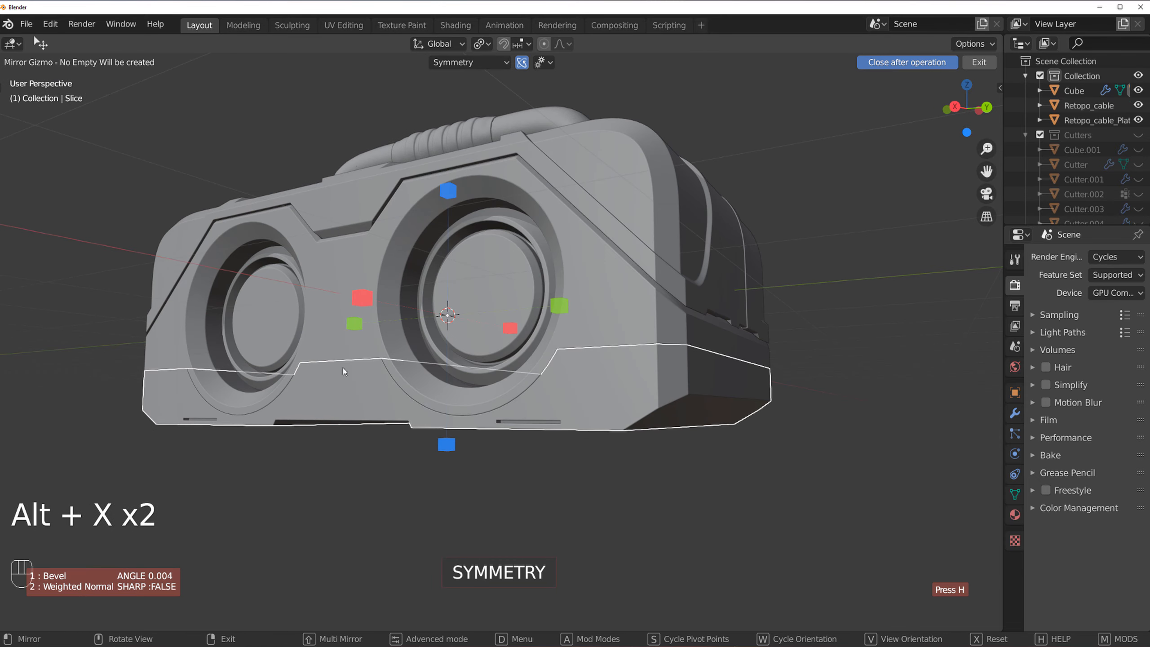
{"action": "left_click", "coordinate": [366, 302]}
{"action": "middle_click_drag", "start_coordinate": [367, 302], "coordinate": [455, 317]}
- Dissolve the two leftover centre edge loops running across the underside of the lower panel slice
{"action": "key", "text": "Tab"}
{"action": "scroll", "coordinate": [436, 344], "scroll_direction": "up", "scroll_amount": 2}
{"action": "left_click", "coordinate": [357, 413], "text": "alt"}
{"action": "middle_click_drag", "start_coordinate": [390, 419], "coordinate": [423, 380]}
{"action": "key", "text": "x"}
{"action": "left_click", "coordinate": [423, 380]}
{"action": "left_click", "coordinate": [475, 427], "text": "alt"}
{"action": "key", "text": "x"}
{"action": "left_click", "coordinate": [474, 427]}
{"action": "scroll", "coordinate": [475, 427], "scroll_direction": "down", "scroll_amount": 1}
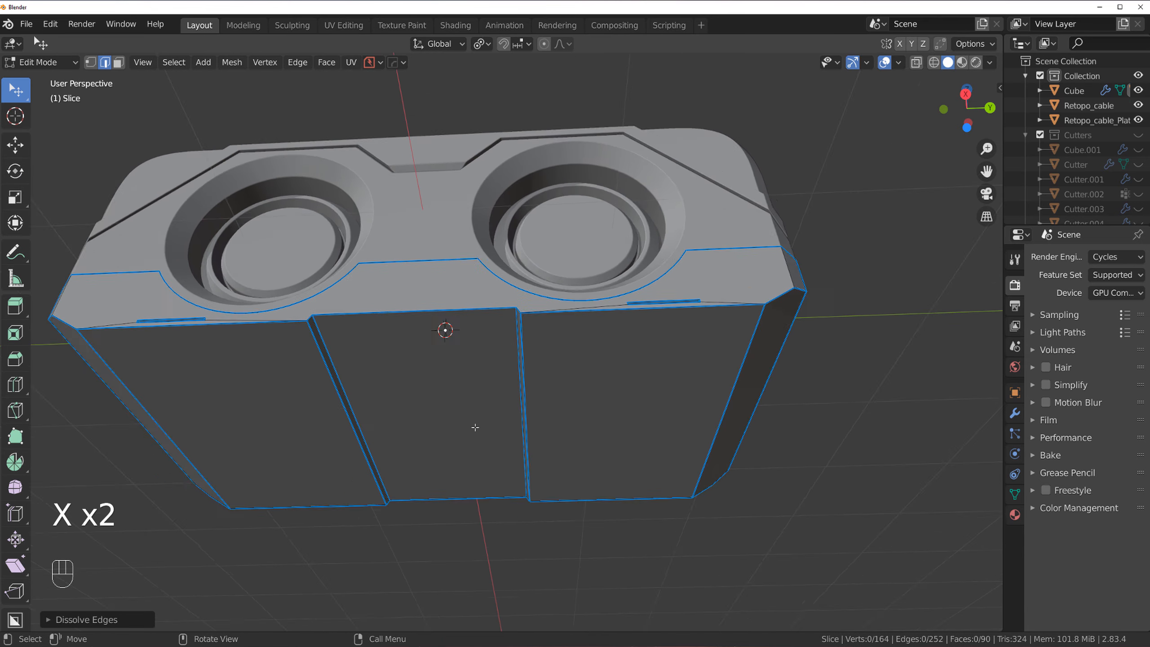
- Bevel the lower panel's upper front edge between the two speakers with a narrow single-segment bevel
{"action": "scroll", "coordinate": [426, 358], "scroll_direction": "up", "scroll_amount": 3}
{"action": "middle_click_drag", "start_coordinate": [428, 346], "coordinate": [449, 363]}
{"action": "middle_click_drag", "start_coordinate": [449, 364], "coordinate": [525, 427], "text": "shift"}
{"action": "scroll", "coordinate": [477, 393], "scroll_direction": "up", "scroll_amount": 1}
{"action": "middle_click_drag", "start_coordinate": [476, 344], "coordinate": [503, 378]}
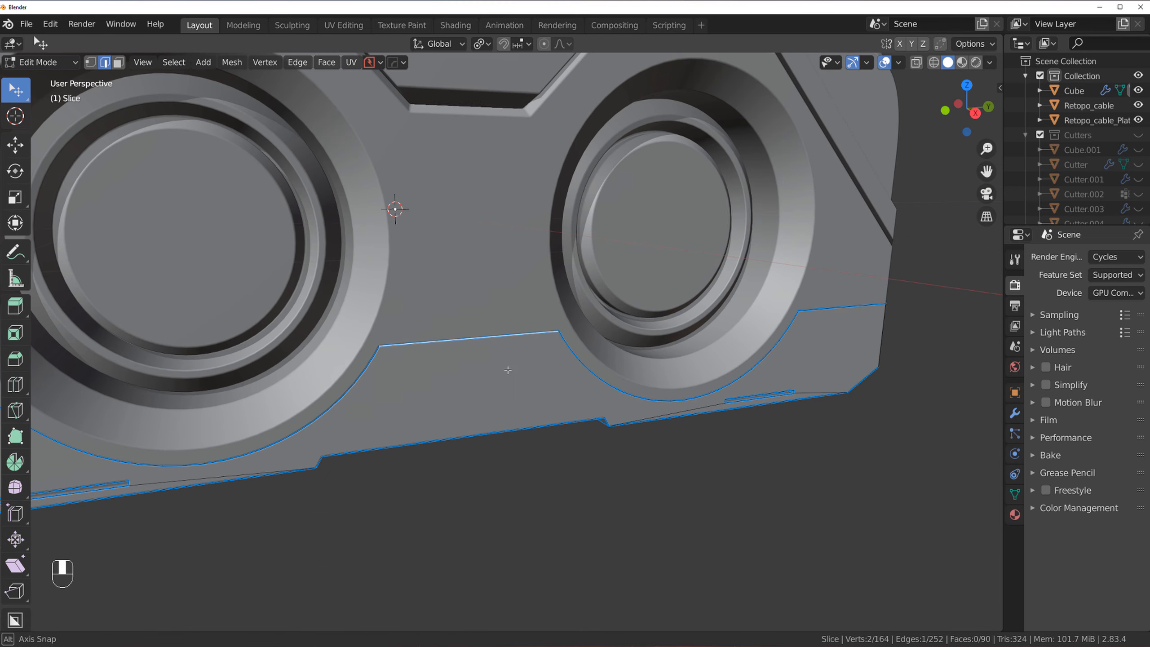
{"action": "key", "text": "ctrl+b"}
{"action": "key", "text": "shift"}
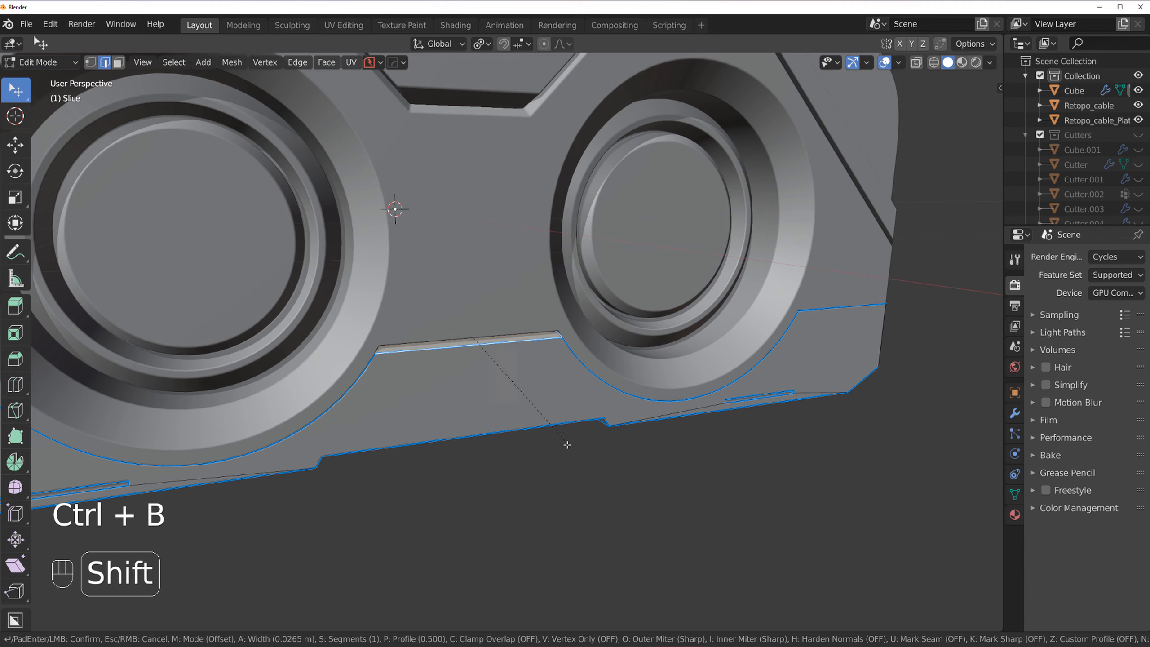
{"action": "left_click", "coordinate": [542, 410]}
- Isolate the lower panel slice in local view to inspect the beveled edge, and return to the full model
{"action": "key", "text": "slash"}
{"action": "middle_click_drag", "start_coordinate": [543, 410], "coordinate": [557, 312]}
{"action": "key", "text": "Tab"}
{"action": "left_click", "coordinate": [545, 243]}
{"action": "scroll", "coordinate": [504, 330], "scroll_direction": "down", "scroll_amount": 2}
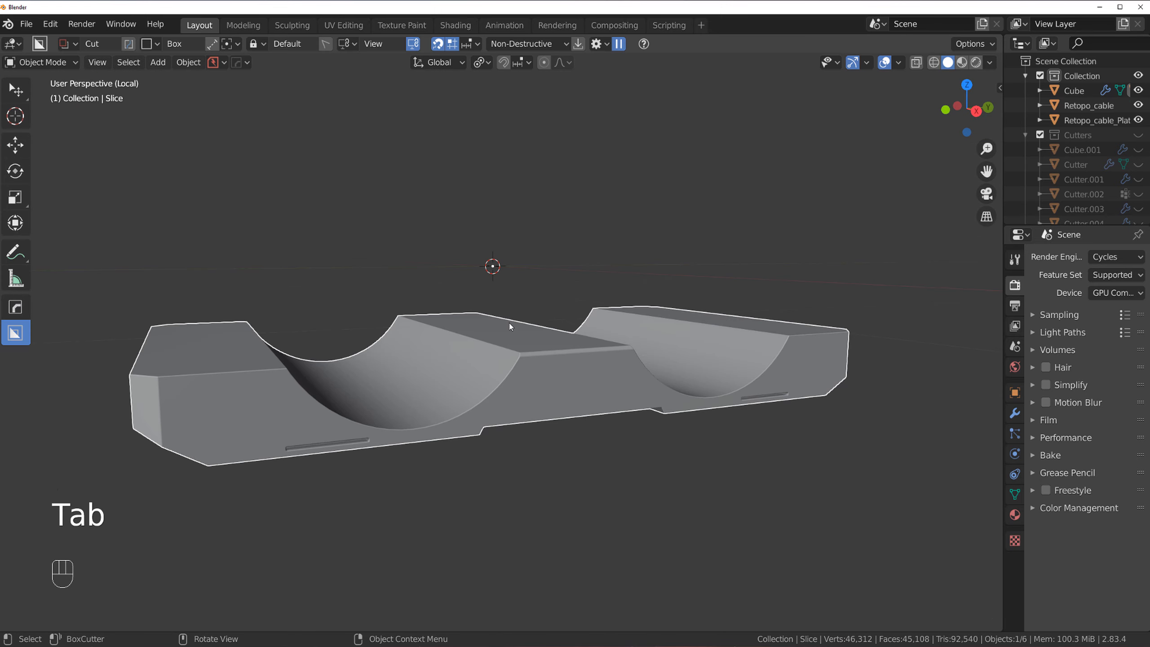
{"action": "key", "text": "slash"}
- In the front view, bevel the upper edge of the lower panel's end face with a narrow single-segment bevel
{"action": "key", "text": "grave"}
{"action": "left_click", "coordinate": [514, 356]}
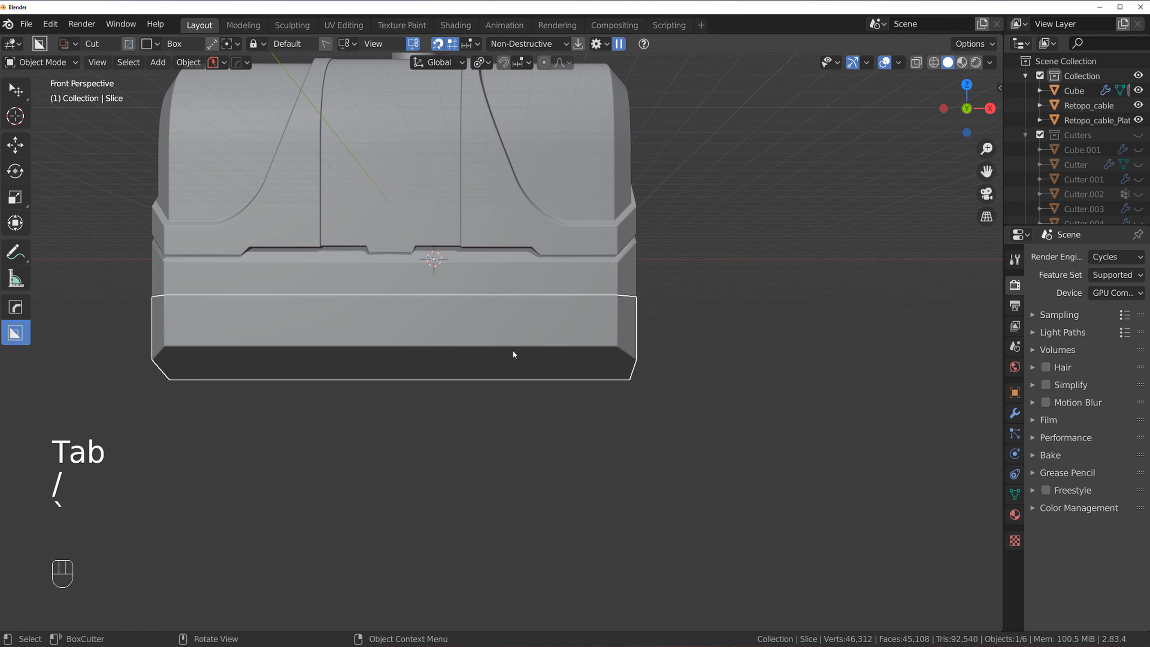
{"action": "key", "text": "Tab"}
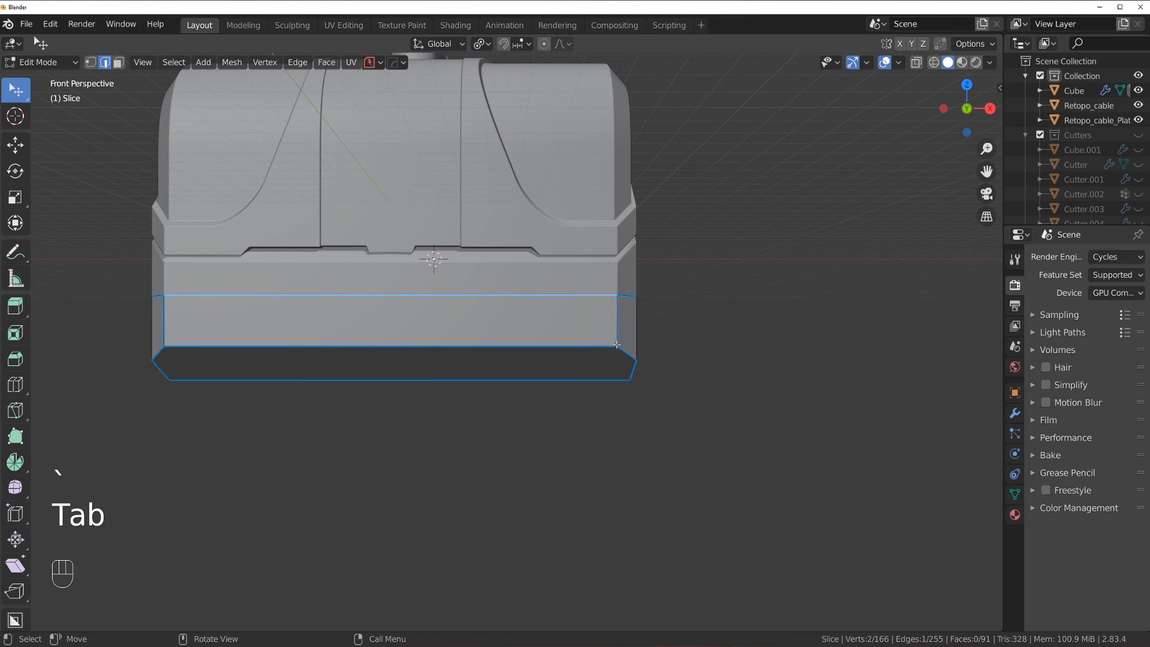
{"action": "key", "text": "ctrl+b"}
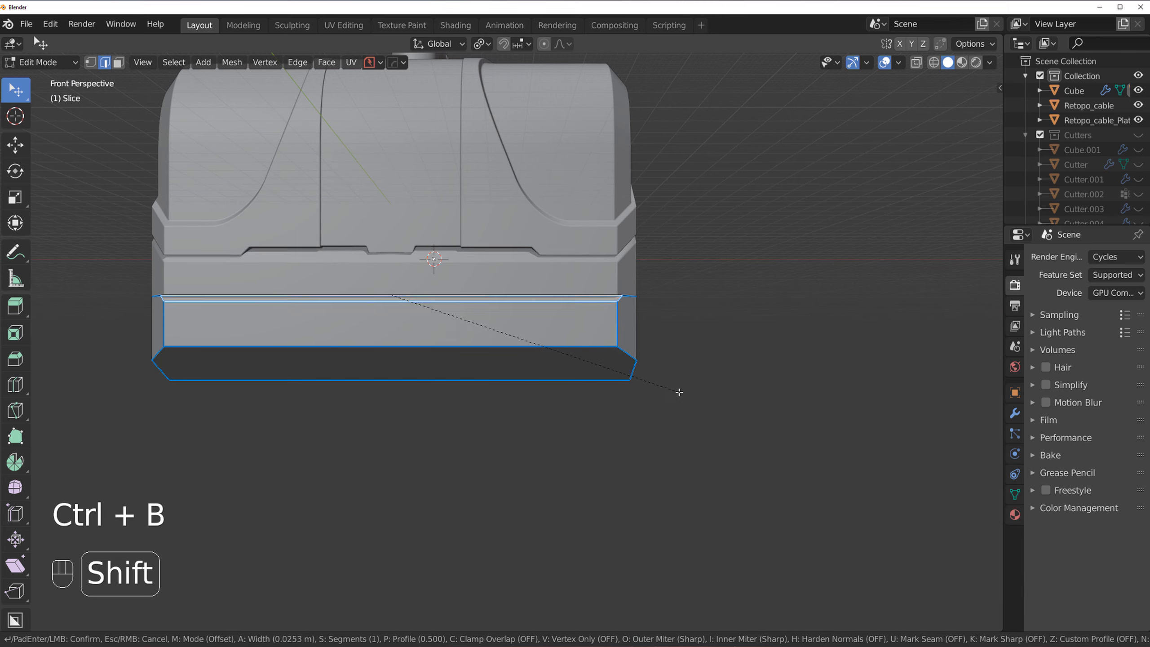
{"action": "left_click", "coordinate": [690, 406], "text": "shift"}
- Symmetrize the lower panel slice across its Y axis to copy the end-face bevel to the opposite end
{"action": "middle_click_drag", "start_coordinate": [690, 406], "coordinate": [569, 367]}
{"action": "key", "text": "grave"}
{"action": "scroll", "coordinate": [534, 263], "scroll_direction": "down", "scroll_amount": 2}
{"action": "key", "text": "Tab"}
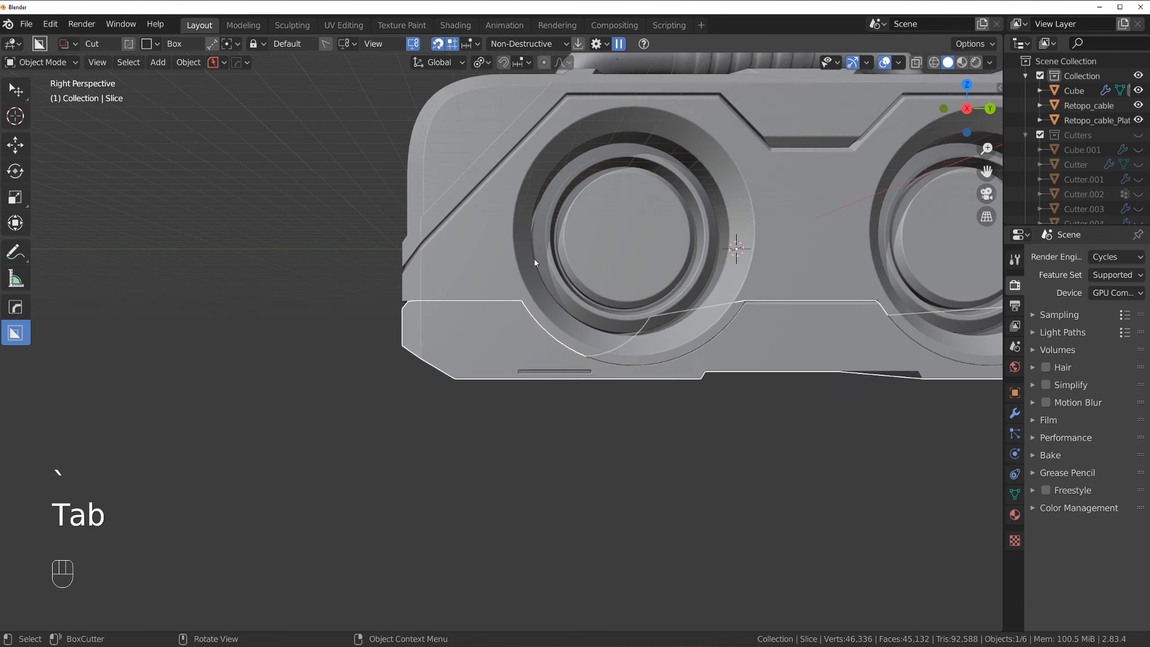
{"action": "scroll", "coordinate": [534, 262], "scroll_direction": "down", "scroll_amount": 3}
{"action": "key", "text": "alt+x"}
{"action": "left_click", "coordinate": [514, 297]}
{"action": "scroll", "coordinate": [651, 415], "scroll_direction": "up", "scroll_amount": 3}
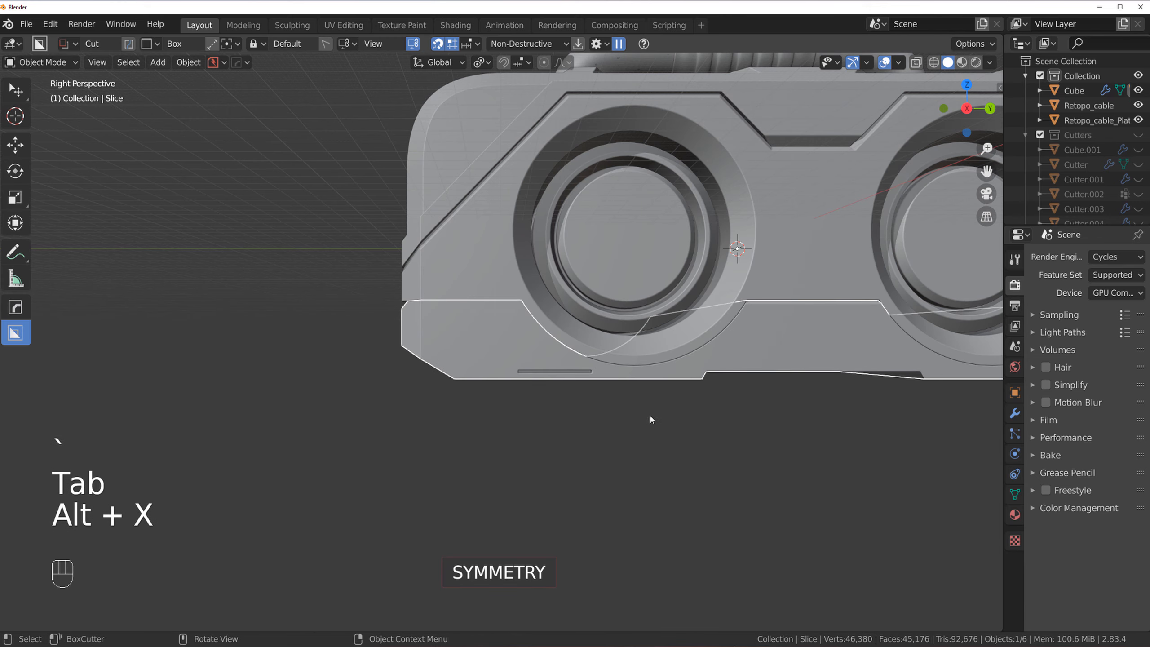
- Examine the panel seams and bevels around both speakers in the right orthographic view
{"action": "scroll", "coordinate": [640, 478], "scroll_direction": "down", "scroll_amount": 3}
{"action": "key", "text": "KP_5"}
{"action": "scroll", "coordinate": [509, 404], "scroll_direction": "up", "scroll_amount": 5}
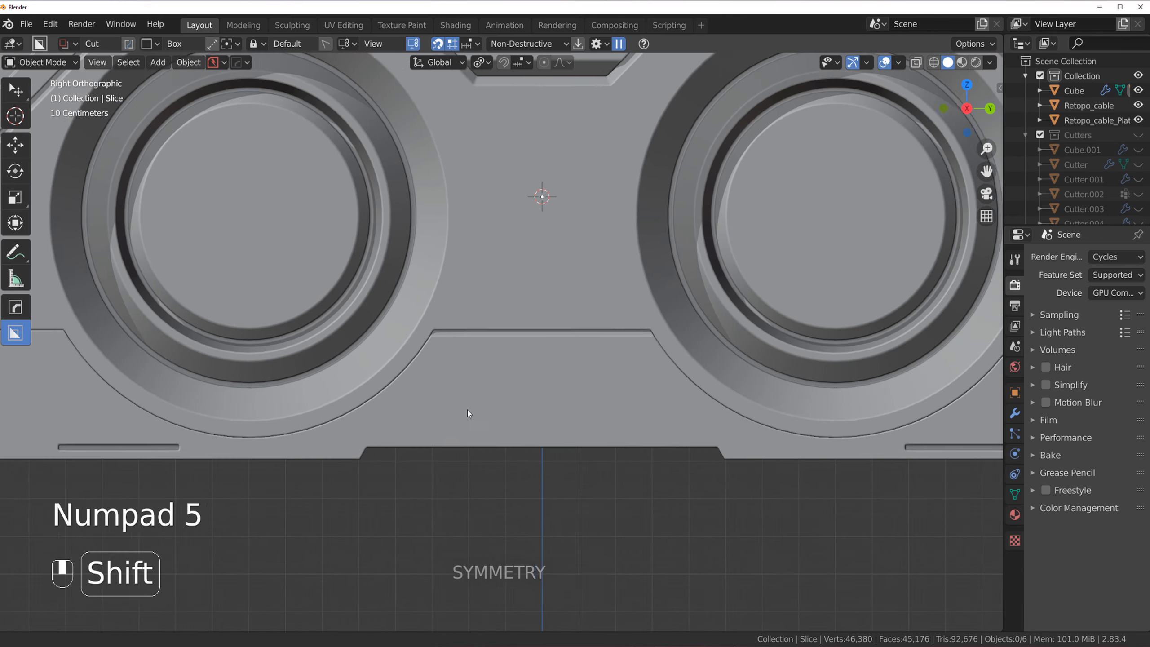
{"action": "middle_click_drag", "start_coordinate": [467, 410], "coordinate": [461, 409], "text": "shift"}
{"action": "scroll", "coordinate": [456, 395], "scroll_direction": "down", "scroll_amount": 1}
{"action": "scroll", "coordinate": [456, 395], "scroll_direction": "up", "scroll_amount": 1}
{"action": "scroll", "coordinate": [372, 414], "scroll_direction": "down", "scroll_amount": 1}
{"action": "scroll", "coordinate": [607, 382], "scroll_direction": "up", "scroll_amount": 2}
{"action": "middle_click_drag", "start_coordinate": [372, 414], "coordinate": [529, 407], "text": "shift"}
{"action": "left_click", "coordinate": [563, 384]}
{"action": "scroll", "coordinate": [566, 394], "scroll_direction": "up", "scroll_amount": 2}
{"action": "scroll", "coordinate": [529, 407], "scroll_direction": "down", "scroll_amount": 7}
{"action": "left_click", "coordinate": [529, 407]}
{"action": "middle_click_drag", "start_coordinate": [647, 275], "coordinate": [471, 370], "text": "shift"}
{"action": "scroll", "coordinate": [489, 313], "scroll_direction": "up", "scroll_amount": 2}
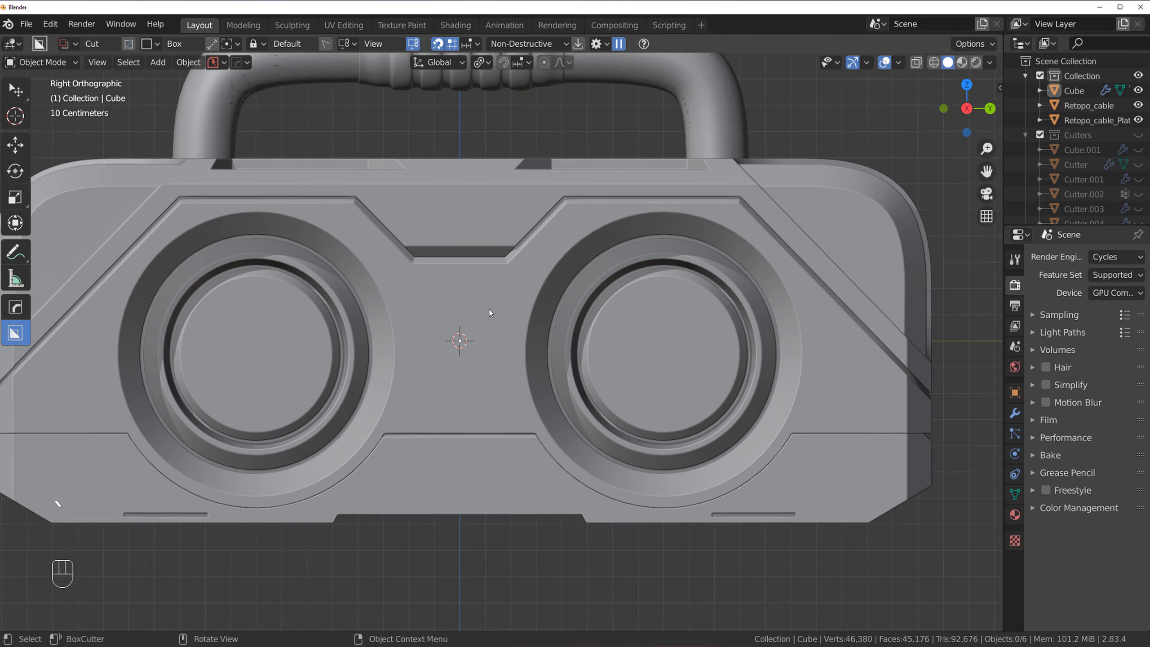
{"action": "middle_click_drag", "start_coordinate": [490, 313], "coordinate": [471, 352], "text": "shift"}
- Leave BoxCutter for the selection tool and change the viewport shading to Material Preview
{"action": "key", "text": "d"}
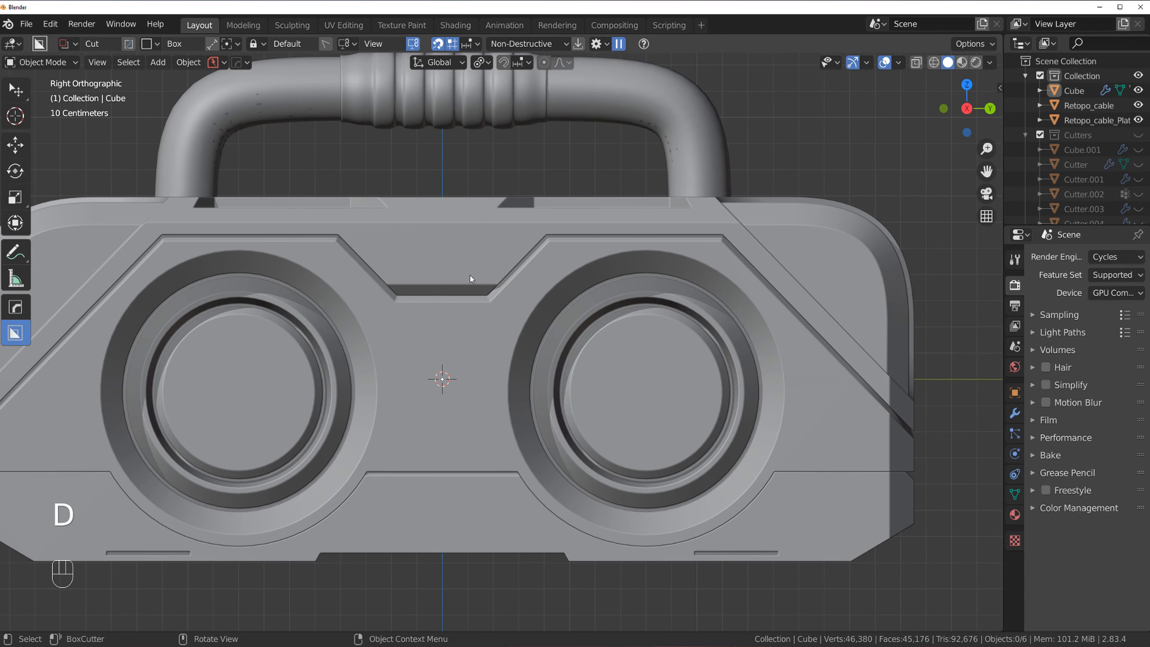
{"action": "key", "text": "w"}
{"action": "key", "text": "d"}
{"action": "scroll", "coordinate": [499, 277], "scroll_direction": "down", "scroll_amount": 3}
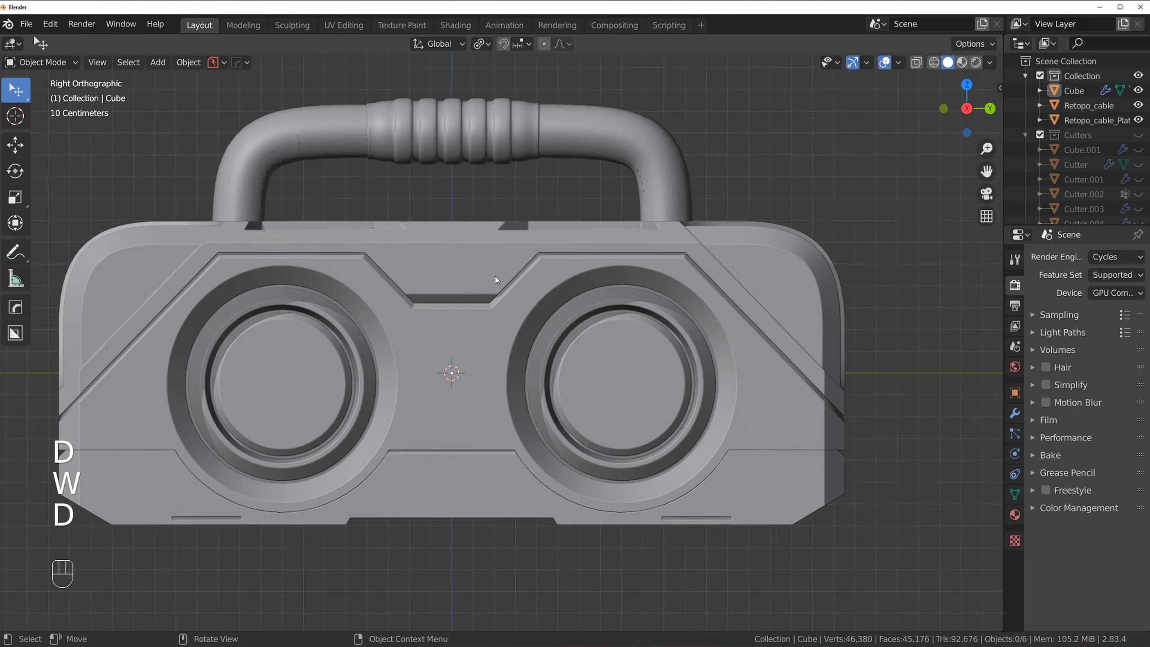
{"action": "scroll", "coordinate": [502, 352], "scroll_direction": "up", "scroll_amount": 2}
{"action": "middle_click_drag", "start_coordinate": [511, 365], "coordinate": [496, 341], "text": "shift"}
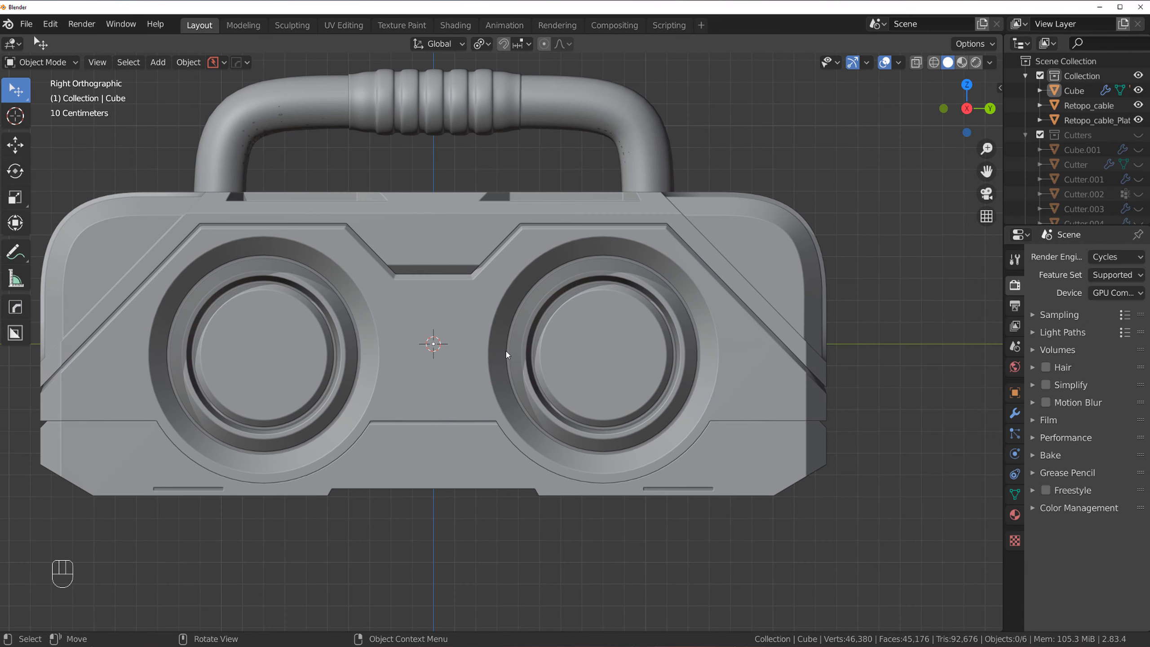
{"action": "key", "text": "d"}
{"action": "left_click", "coordinate": [963, 64]}
{"action": "scroll", "coordinate": [515, 358], "scroll_direction": "down", "scroll_amount": 2}
{"action": "middle_click_drag", "start_coordinate": [515, 357], "coordinate": [586, 352], "text": "shift"}
- Assign a new Blank Material to the boombox's main body around the speakers
{"action": "left_click", "coordinate": [543, 341]}
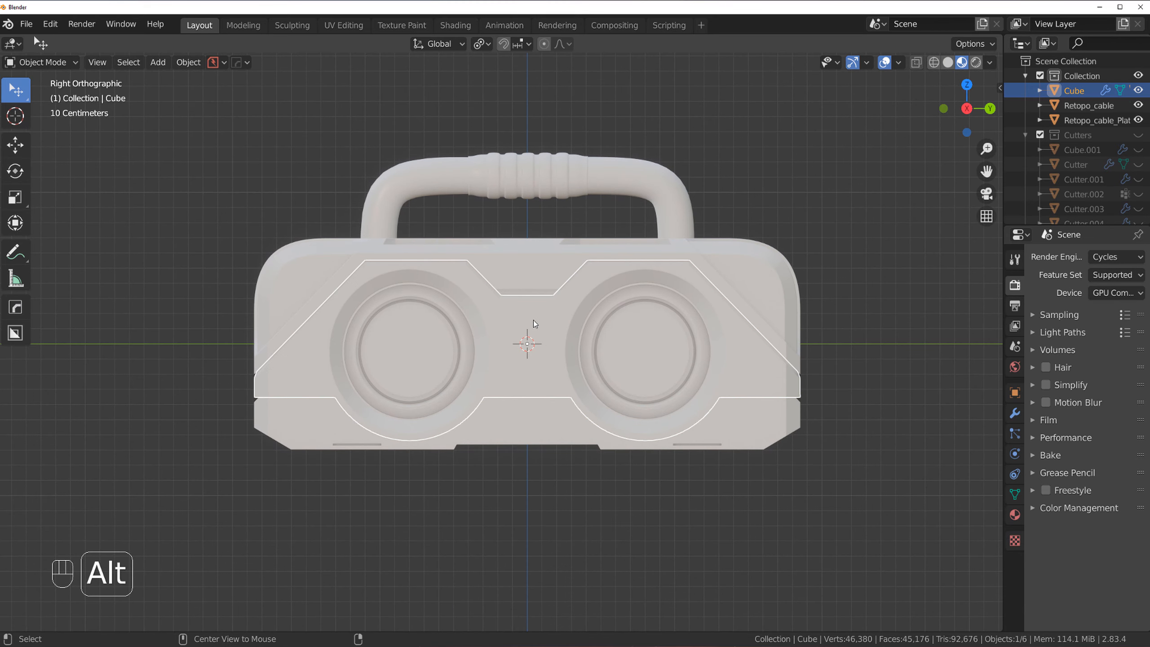
{"action": "key", "text": "alt+m"}
{"action": "left_click", "coordinate": [539, 332], "text": "shift"}
{"action": "scroll", "coordinate": [561, 324], "scroll_direction": "up", "scroll_amount": 2}
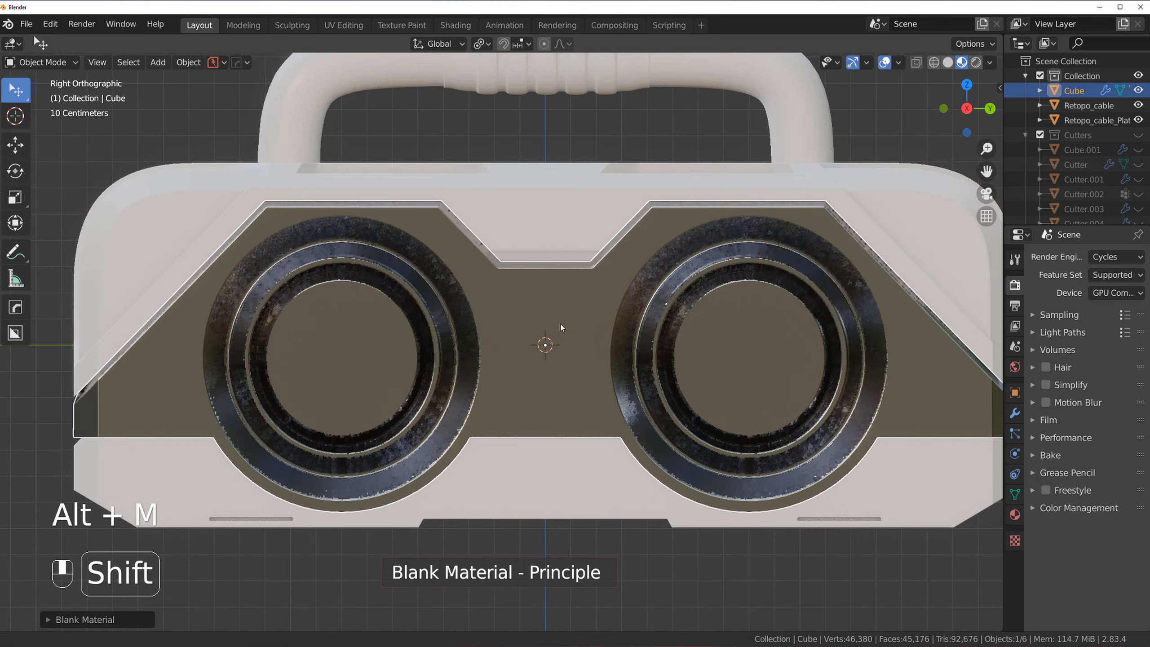
{"action": "scroll", "coordinate": [561, 323], "scroll_direction": "down", "scroll_amount": 2}
- Assign a new Blank Material to the upper shell, check it in perspective, and select the main body
{"action": "left_click", "coordinate": [523, 266]}
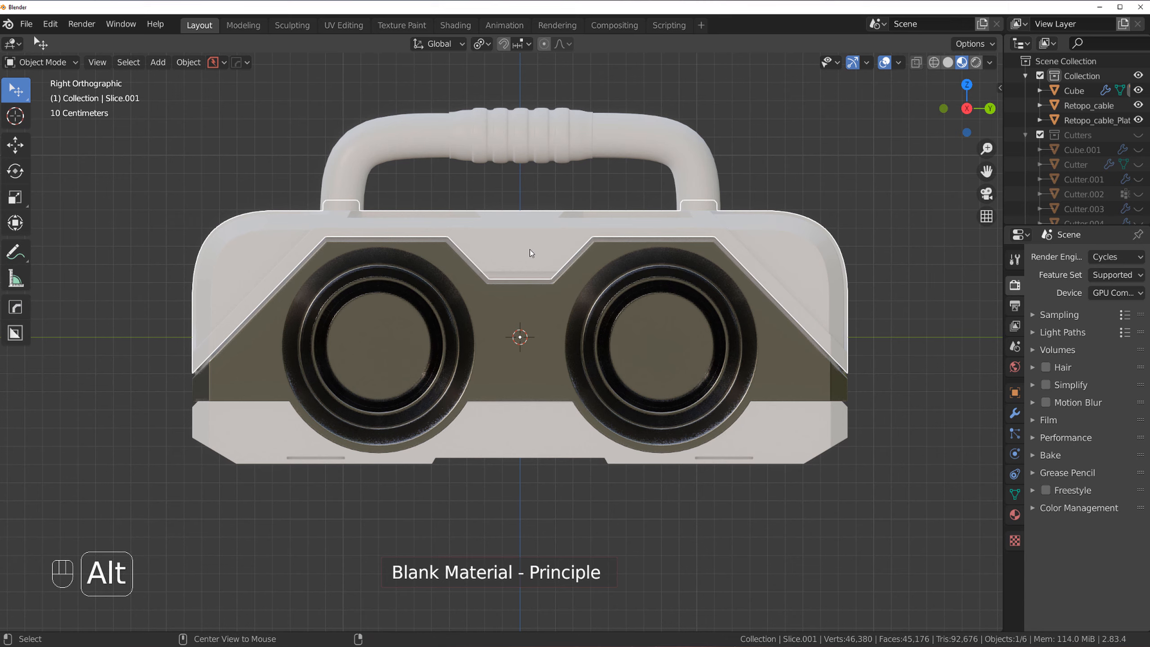
{"action": "key", "text": "alt+m"}
{"action": "left_click", "coordinate": [543, 251]}
{"action": "middle_click_drag", "start_coordinate": [543, 250], "coordinate": [575, 344]}
{"action": "key", "text": "KP_5"}
{"action": "middle_click_drag", "start_coordinate": [584, 382], "coordinate": [543, 215]}
{"action": "left_click", "coordinate": [582, 254]}
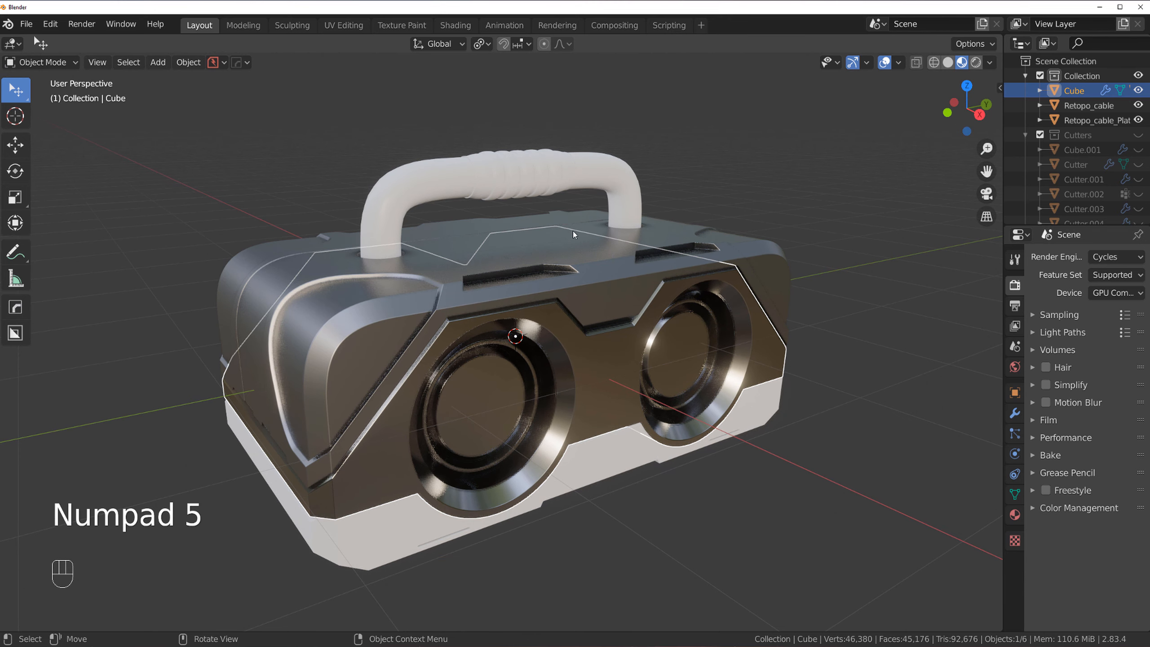
- Copy the upper shell's material to the ribbed grip on the handle
{"action": "left_click", "coordinate": [557, 180], "text": "shift"}
{"action": "left_click", "coordinate": [1015, 515]}
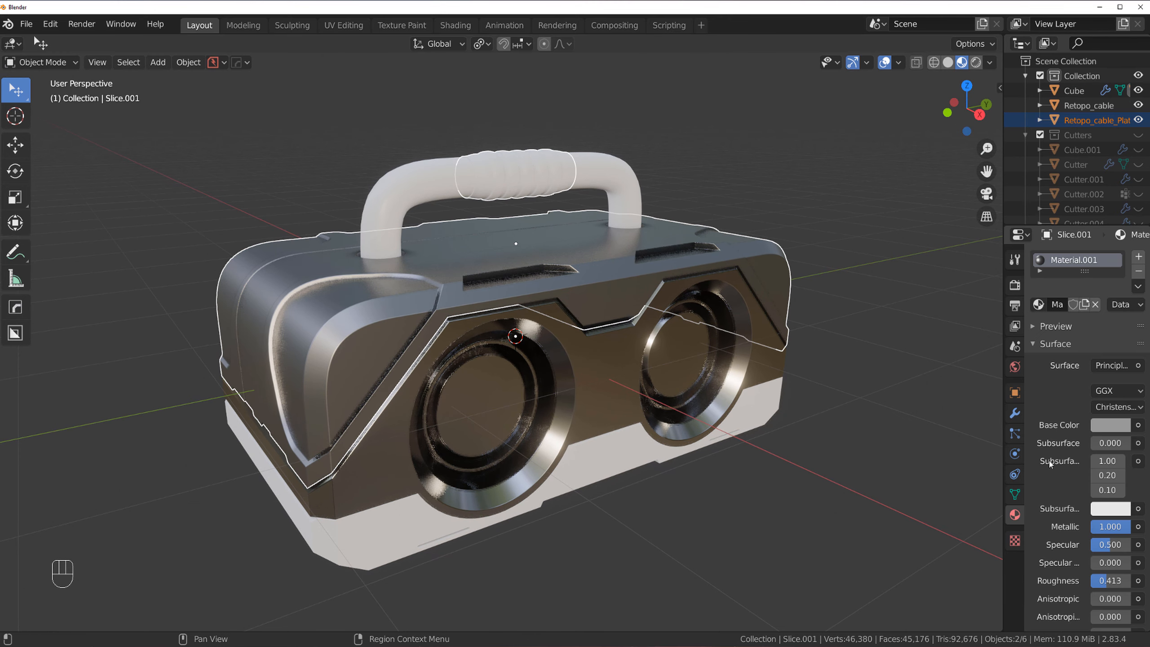
{"action": "left_click", "coordinate": [1138, 286]}
{"action": "left_click", "coordinate": [1087, 321]}
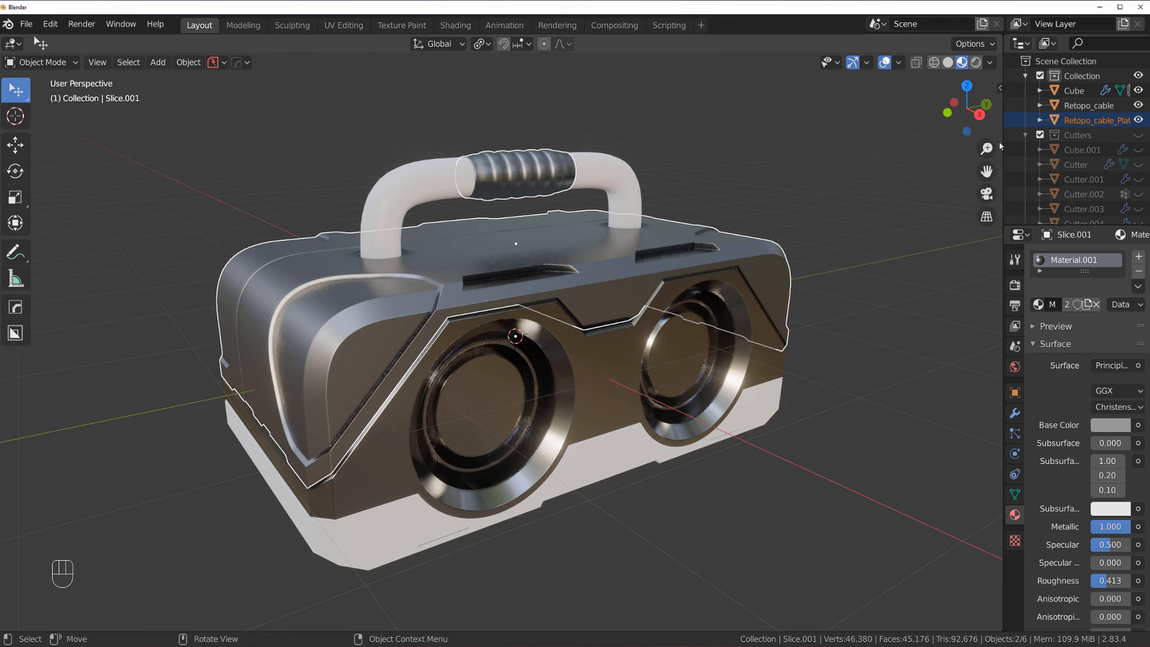
- Choose a different environment lighting for the Material Preview shading and deselect all objects
{"action": "left_click", "coordinate": [989, 62]}
{"action": "left_click", "coordinate": [977, 185]}
{"action": "left_click", "coordinate": [724, 237]}
{"action": "left_click", "coordinate": [765, 192]}
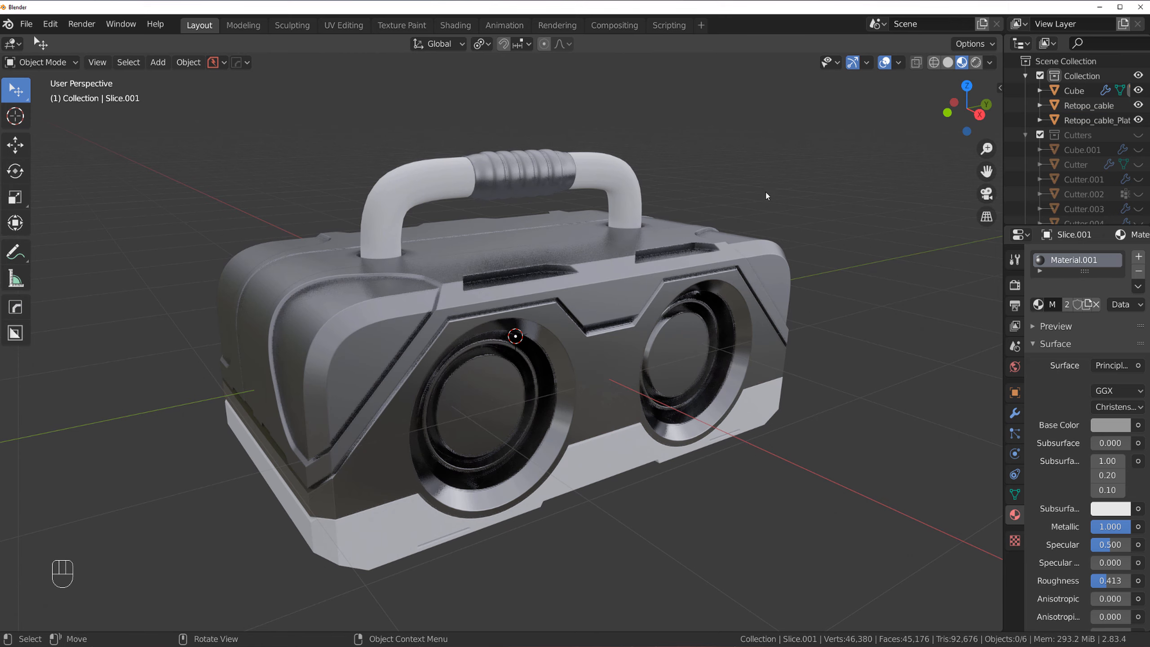
- Select the main body around the speakers and open the Hard Ops Asset Loader for it
{"action": "middle_click_drag", "start_coordinate": [766, 193], "coordinate": [601, 264]}
{"action": "middle_click_drag", "start_coordinate": [601, 264], "coordinate": [513, 218], "text": "shift"}
{"action": "scroll", "coordinate": [500, 218], "scroll_direction": "up", "scroll_amount": 2}
{"action": "left_click", "coordinate": [461, 250]}
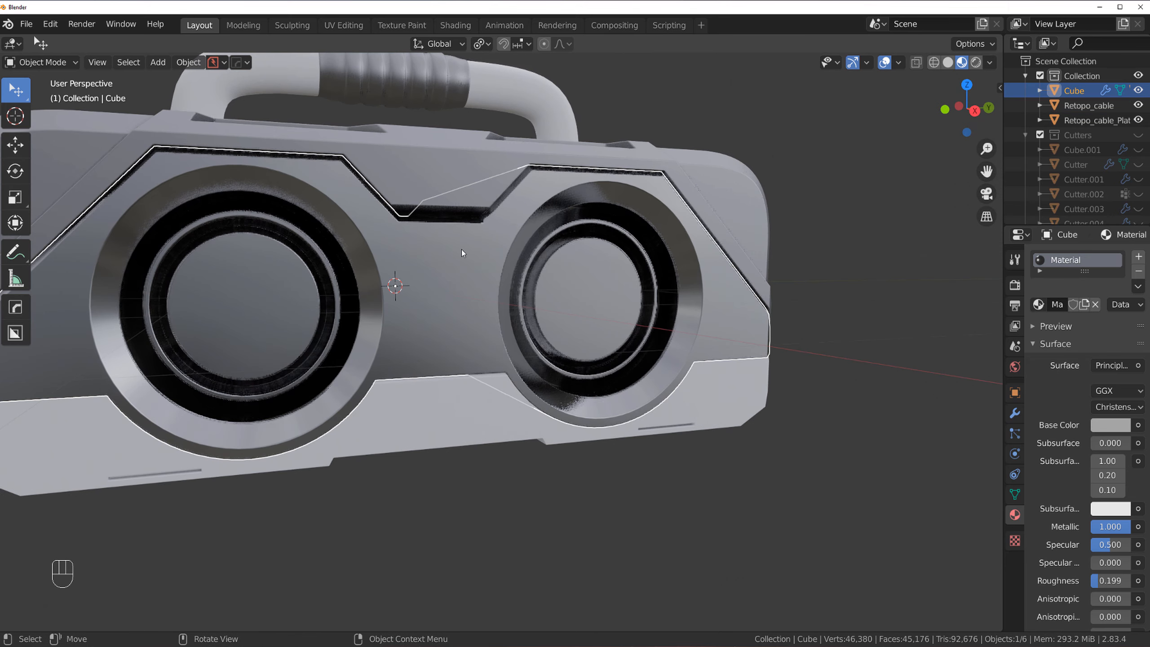
{"action": "scroll", "coordinate": [462, 250], "scroll_direction": "down", "scroll_amount": 4}
{"action": "scroll", "coordinate": [1078, 514], "scroll_direction": "down", "scroll_amount": 4}
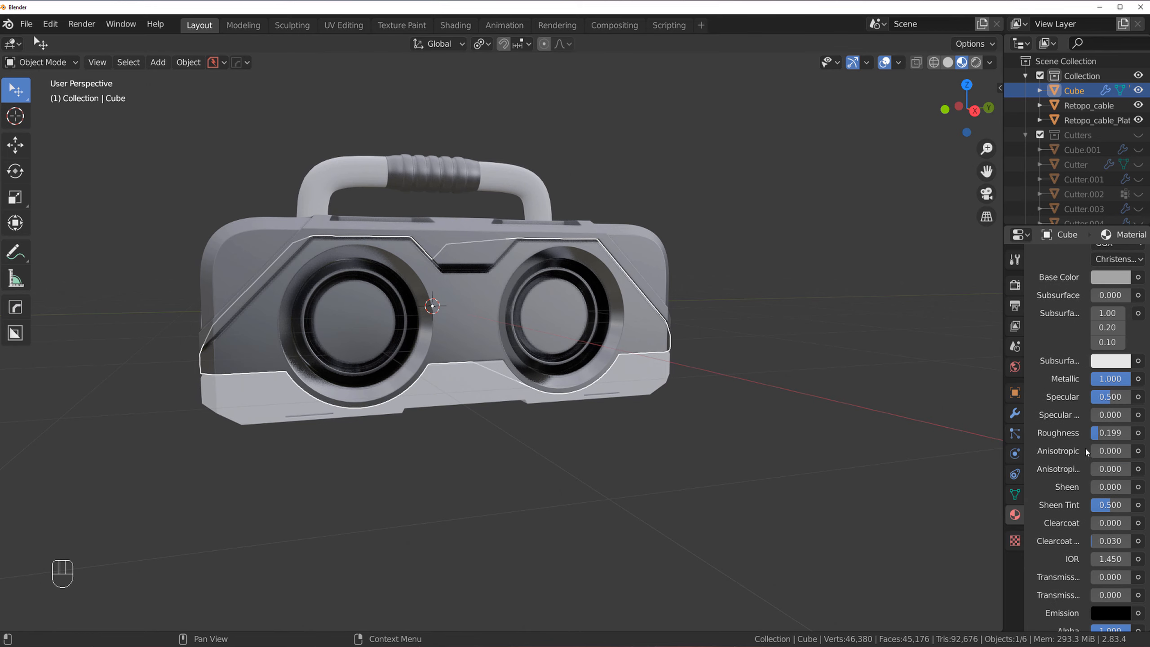
{"action": "scroll", "coordinate": [370, 310], "scroll_direction": "up", "scroll_amount": 3}
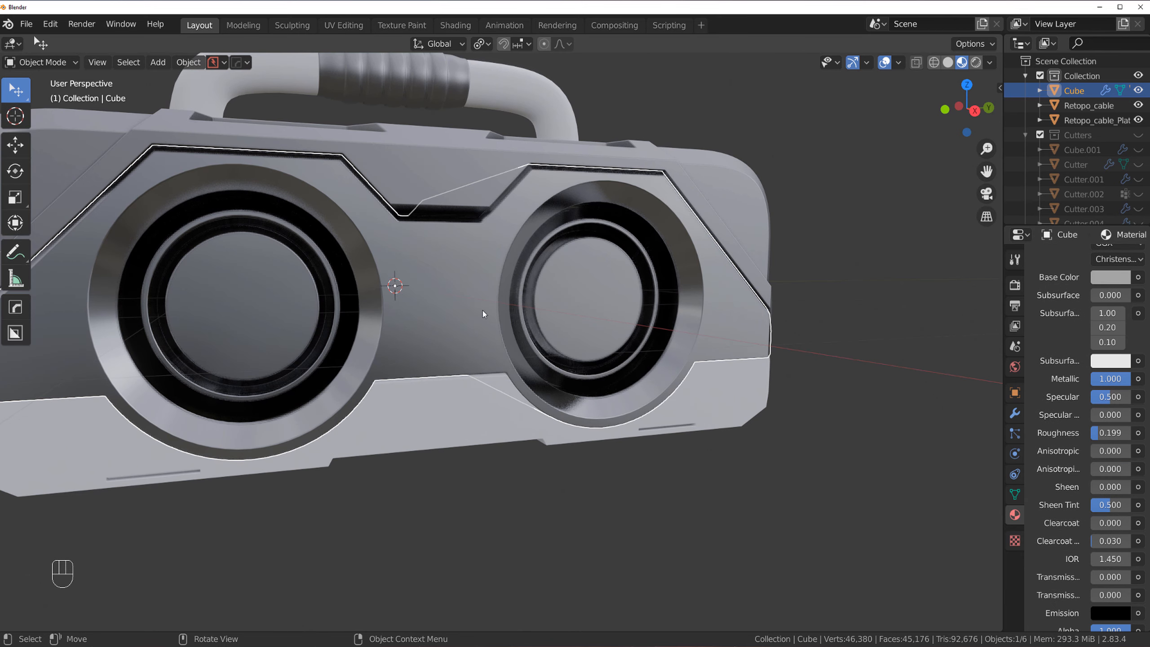
{"action": "key", "text": "q"}
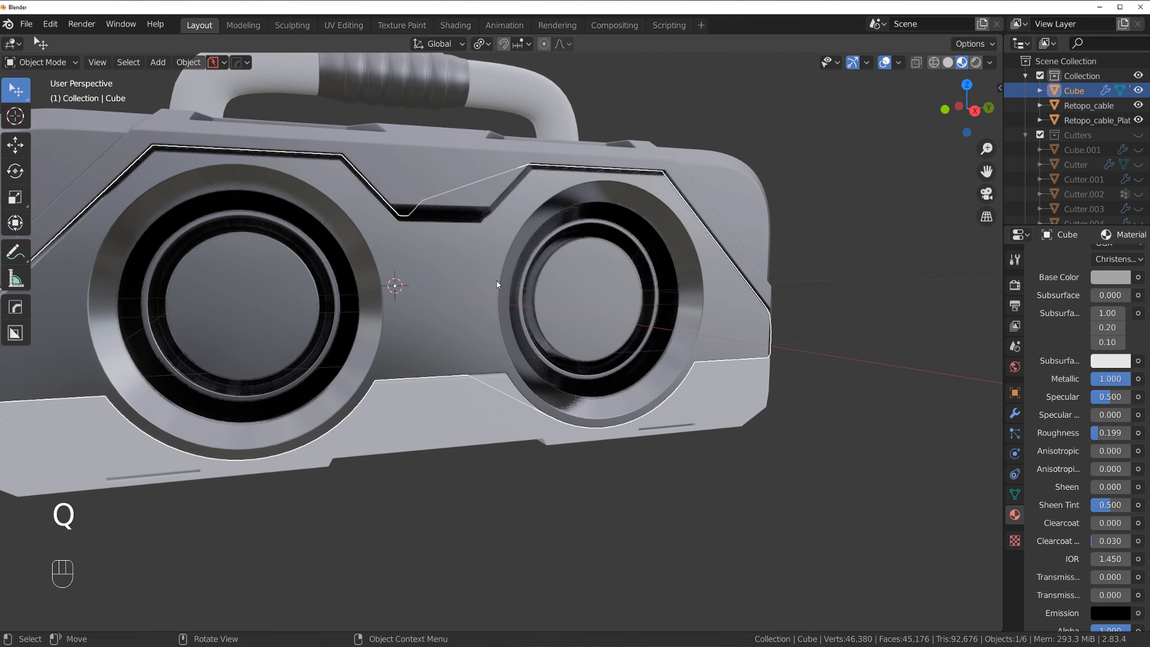
{"action": "key", "text": "q"}
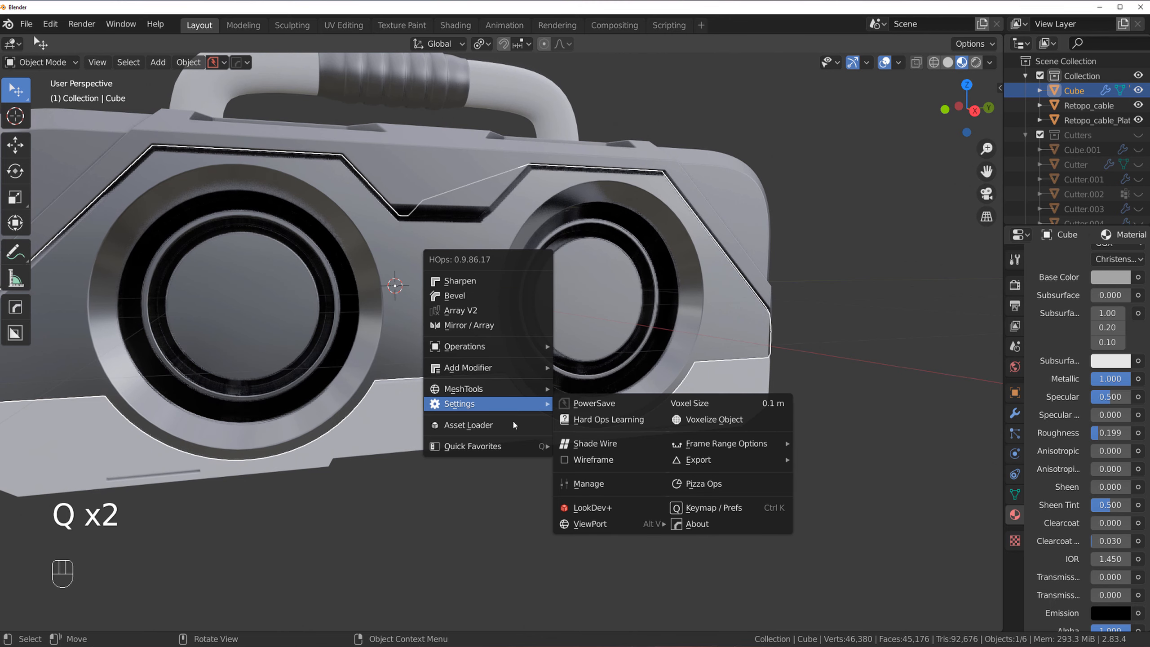
{"action": "left_click", "coordinate": [514, 425]}
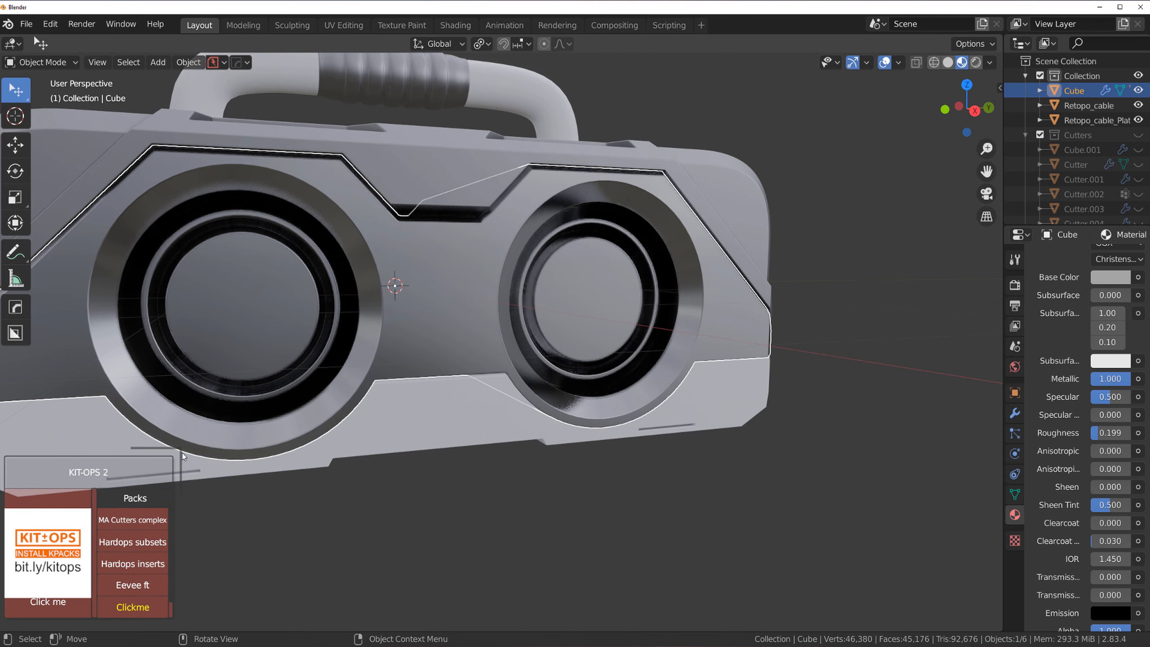
- Enlarge the KIT OPS browser and apply Titanium matte from the X Metal pack to the main body
{"action": "left_click_drag", "start_coordinate": [182, 453], "coordinate": [241, 264]}
{"action": "scroll", "coordinate": [170, 347], "scroll_direction": "down", "scroll_amount": 5}
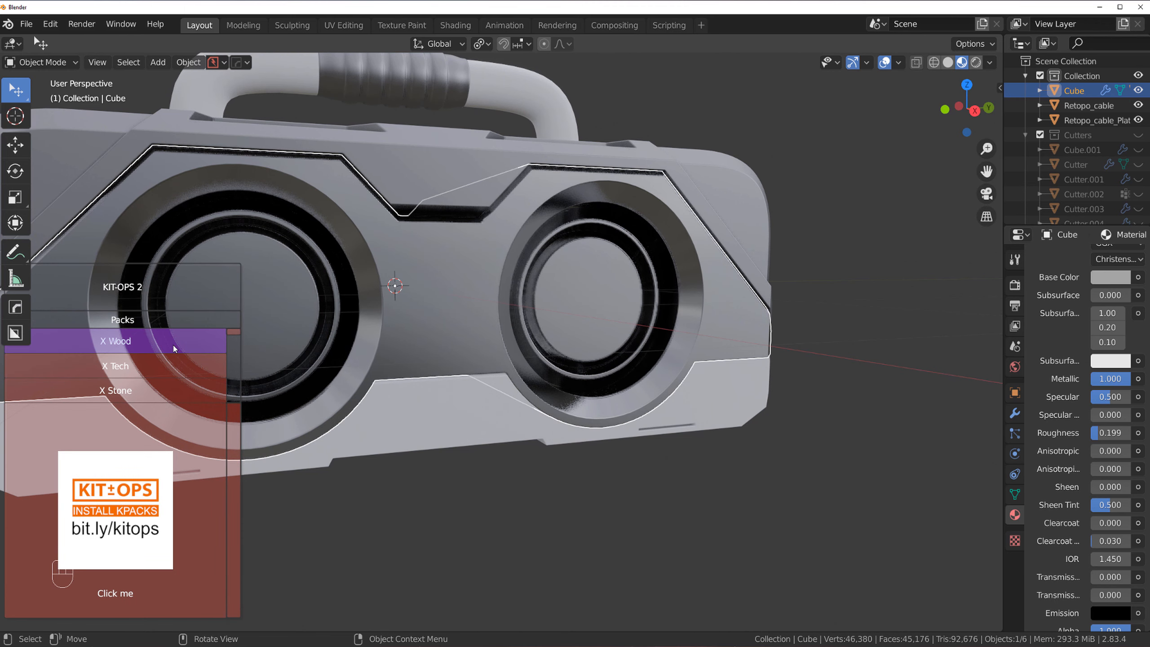
{"action": "scroll", "coordinate": [167, 347], "scroll_direction": "down", "scroll_amount": 3}
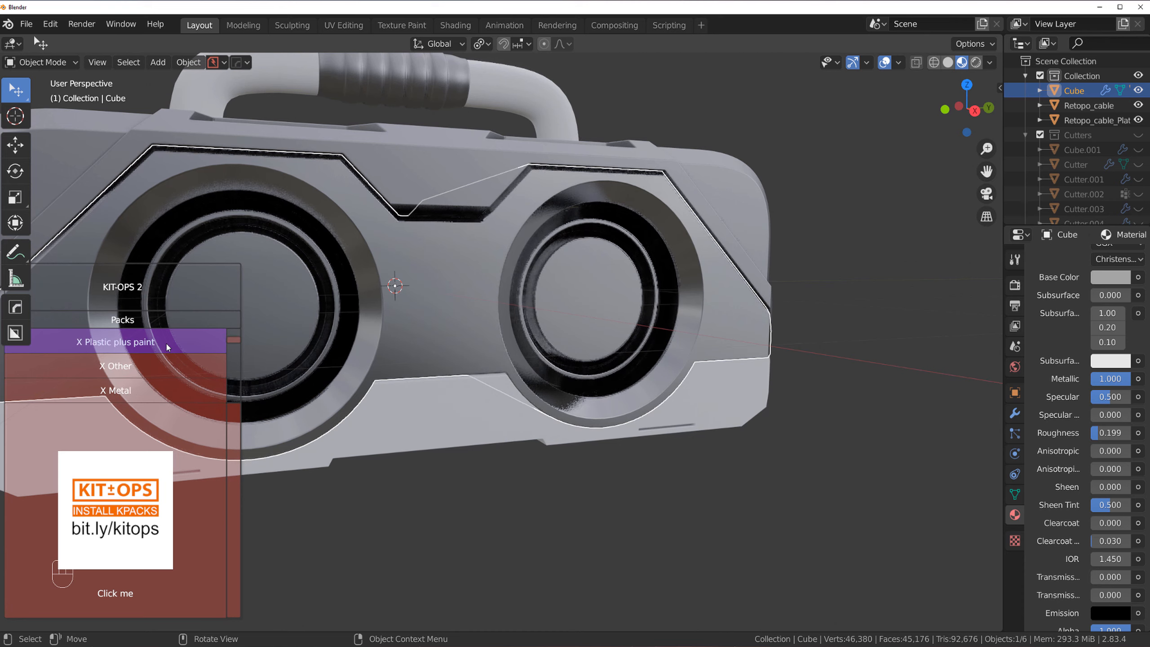
{"action": "left_click", "coordinate": [168, 363]}
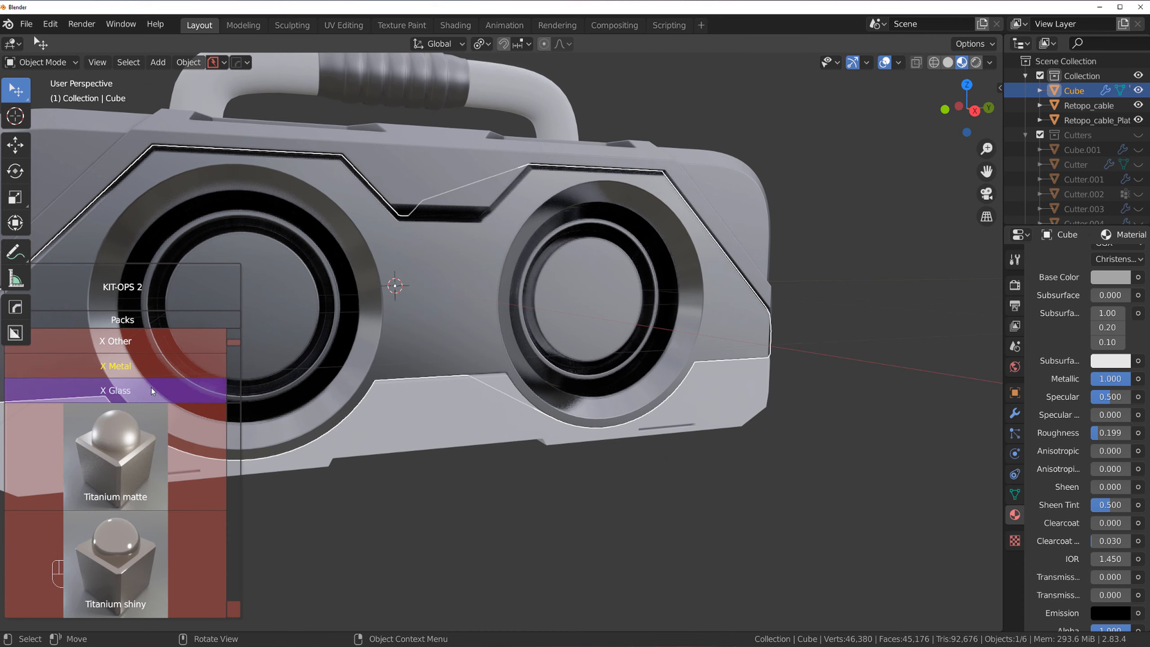
{"action": "left_click", "coordinate": [120, 471]}
- Examine the titanium finish on the speaker panel from several distances and in the right orthographic view
{"action": "middle_click_drag", "start_coordinate": [412, 373], "coordinate": [514, 362]}
{"action": "scroll", "coordinate": [410, 316], "scroll_direction": "up", "scroll_amount": 3}
{"action": "scroll", "coordinate": [509, 306], "scroll_direction": "down", "scroll_amount": 6}
{"action": "key", "text": "grave"}
{"action": "key", "text": "KP_5"}
{"action": "scroll", "coordinate": [349, 298], "scroll_direction": "up", "scroll_amount": 5}
{"action": "scroll", "coordinate": [513, 363], "scroll_direction": "down", "scroll_amount": 1}
{"action": "left_click", "coordinate": [505, 352]}
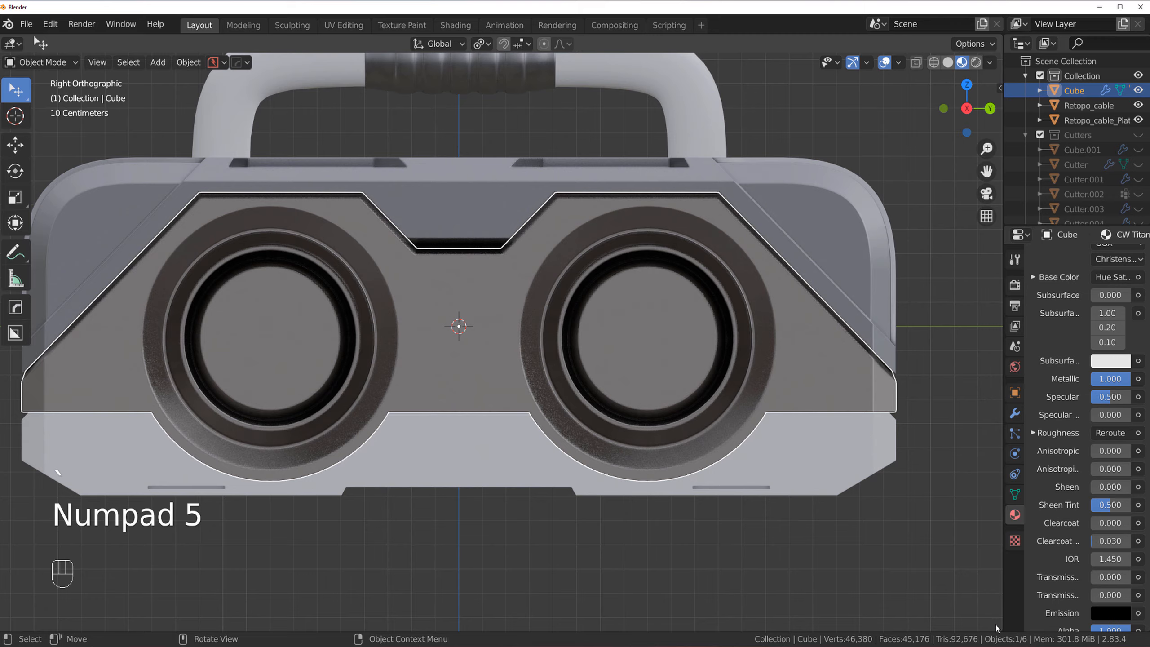
- Split the viewport into two stacked areas and make the lower one a Shader Editor
{"action": "left_click_drag", "start_coordinate": [995, 628], "coordinate": [25, 355]}
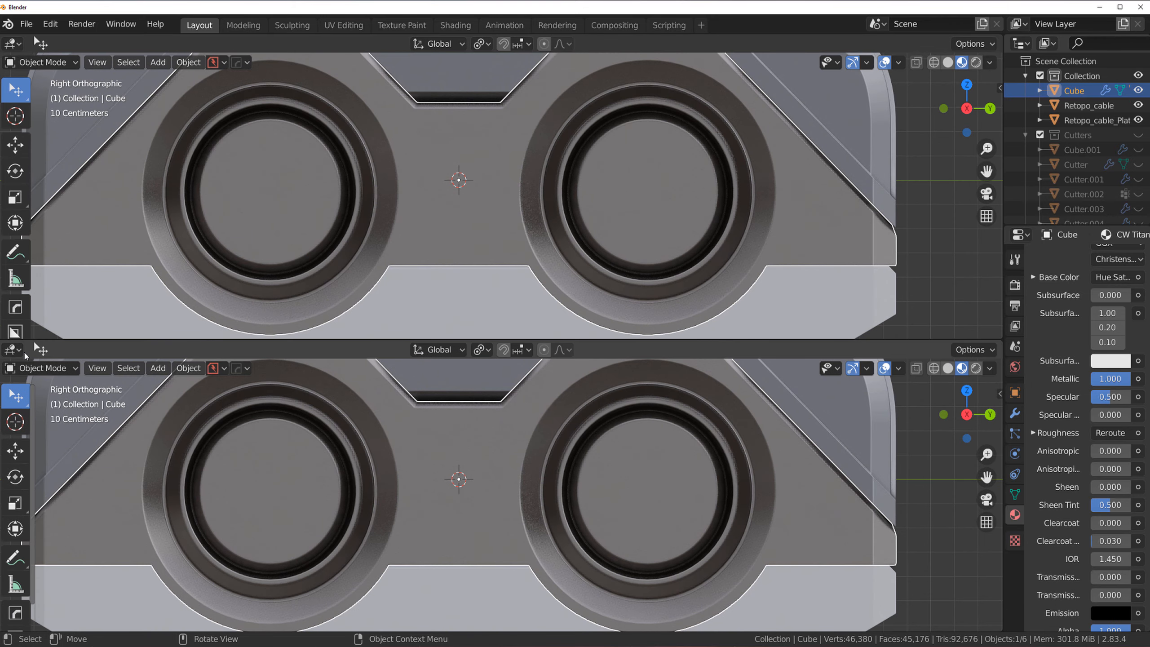
{"action": "left_click", "coordinate": [19, 350]}
{"action": "left_click", "coordinate": [113, 453]}
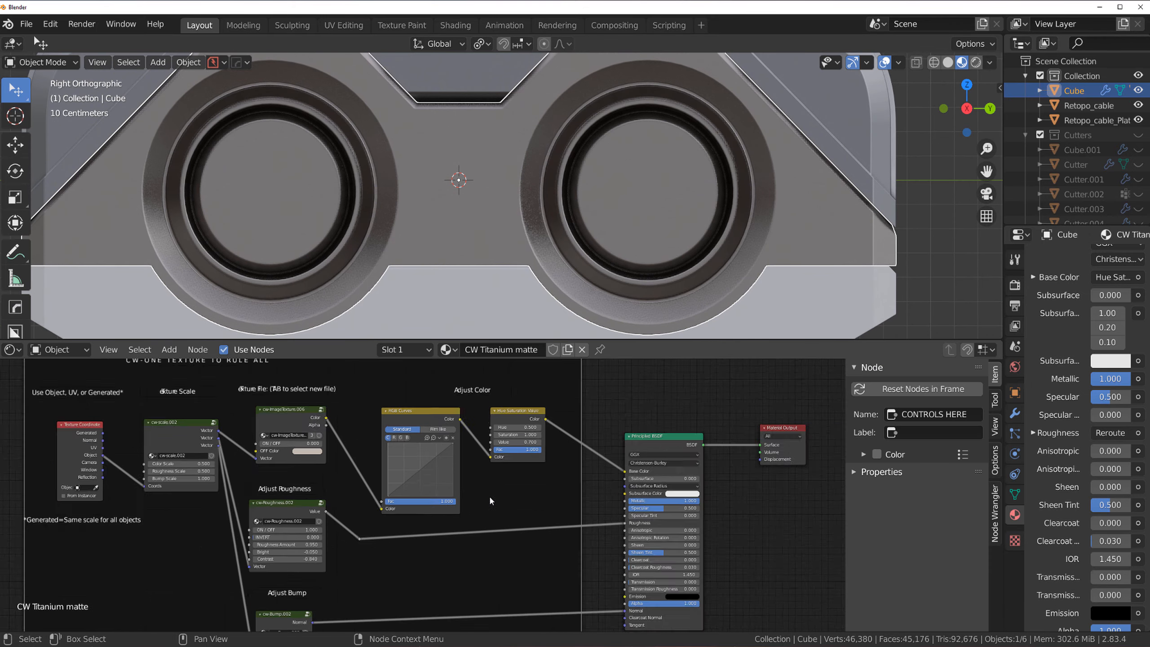
- Darken the main body's titanium by setting Value to 0.220 in its Hue Saturation Value node
{"action": "scroll", "coordinate": [490, 501], "scroll_direction": "up", "scroll_amount": 4}
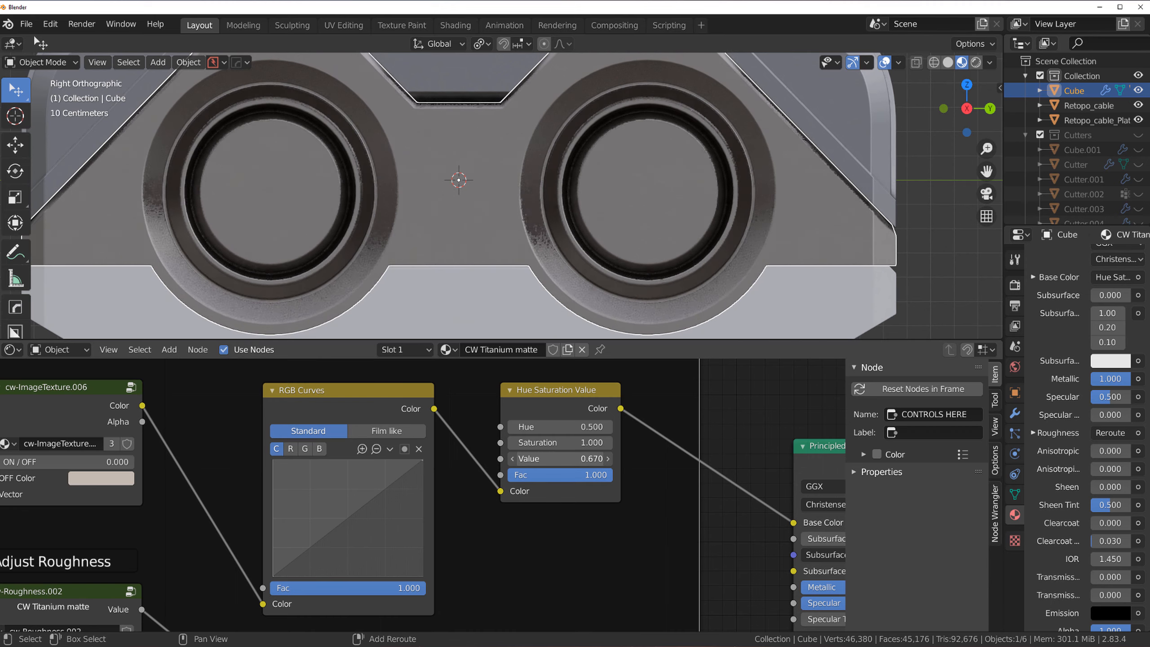
{"action": "left_click_drag", "start_coordinate": [560, 459], "coordinate": [539, 459]}
{"action": "scroll", "coordinate": [453, 131], "scroll_direction": "down", "scroll_amount": 4}
{"action": "middle_click_drag", "start_coordinate": [464, 167], "coordinate": [575, 167]}
{"action": "scroll", "coordinate": [388, 154], "scroll_direction": "up", "scroll_amount": 2}
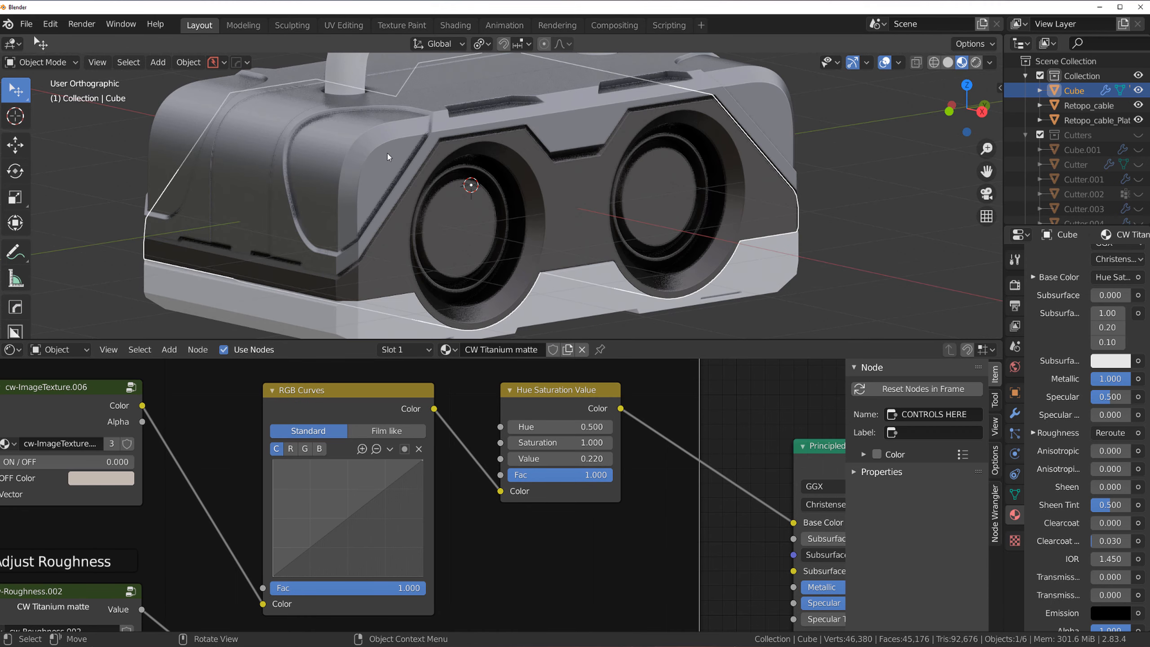
- Select the upper shell and apply the Titanium matte material to it from the Asset Loader
{"action": "left_click", "coordinate": [387, 154]}
{"action": "middle_click_drag", "start_coordinate": [453, 220], "coordinate": [452, 242], "text": "shift"}
{"action": "key", "text": "KP_5"}
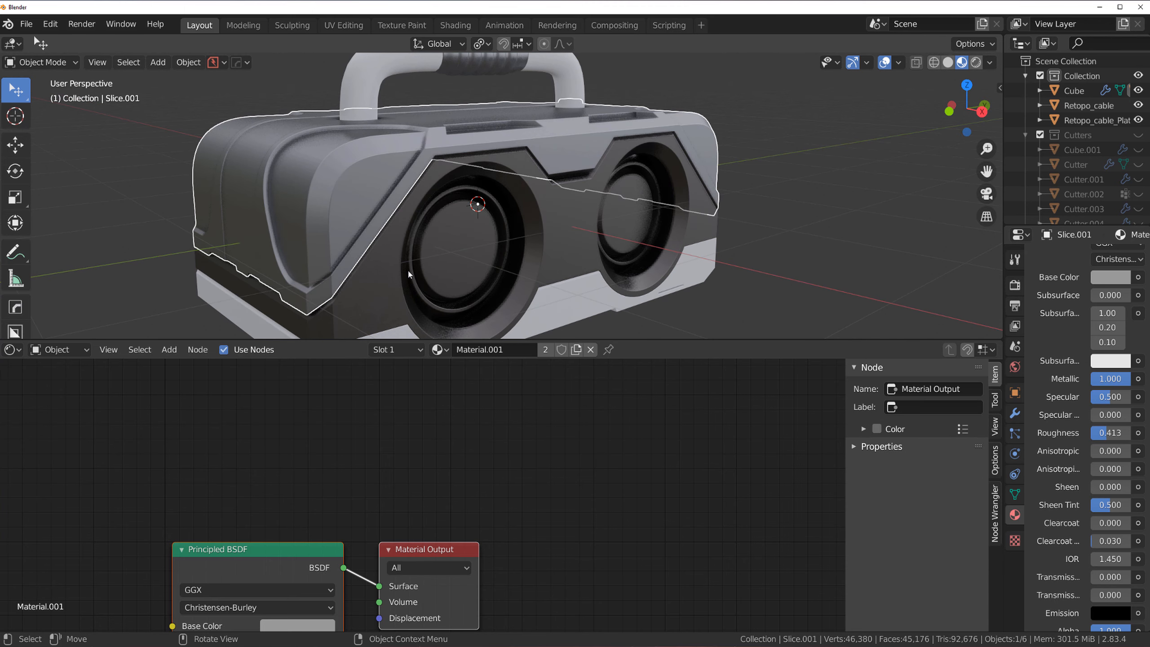
{"action": "key", "text": "q"}
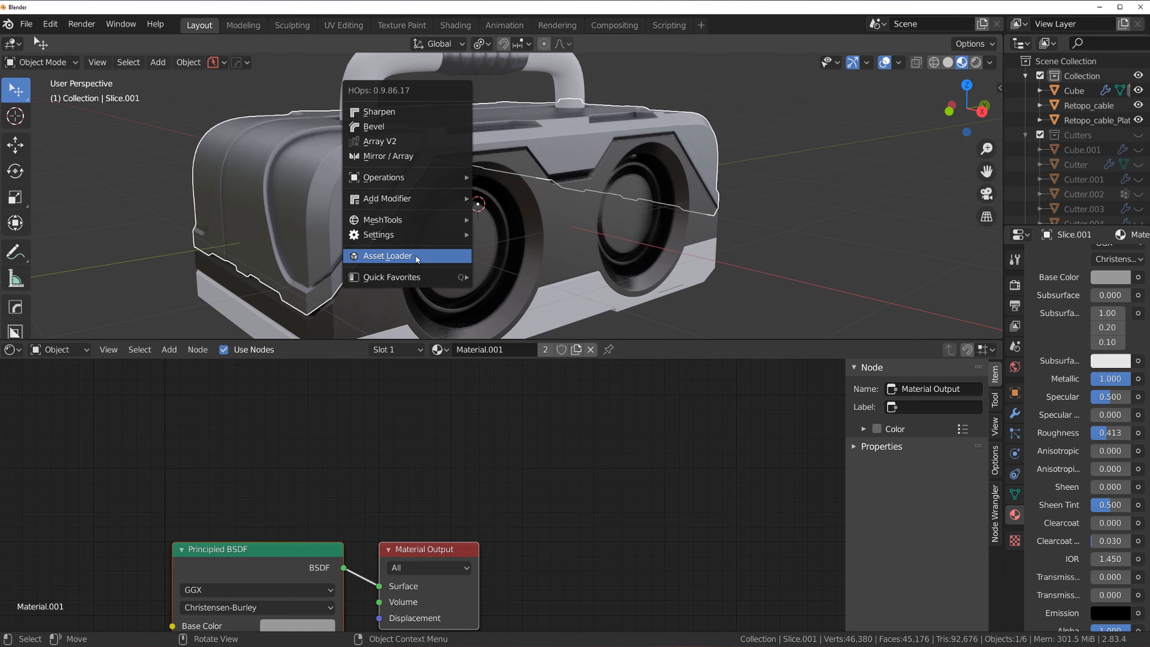
{"action": "left_click", "coordinate": [417, 256]}
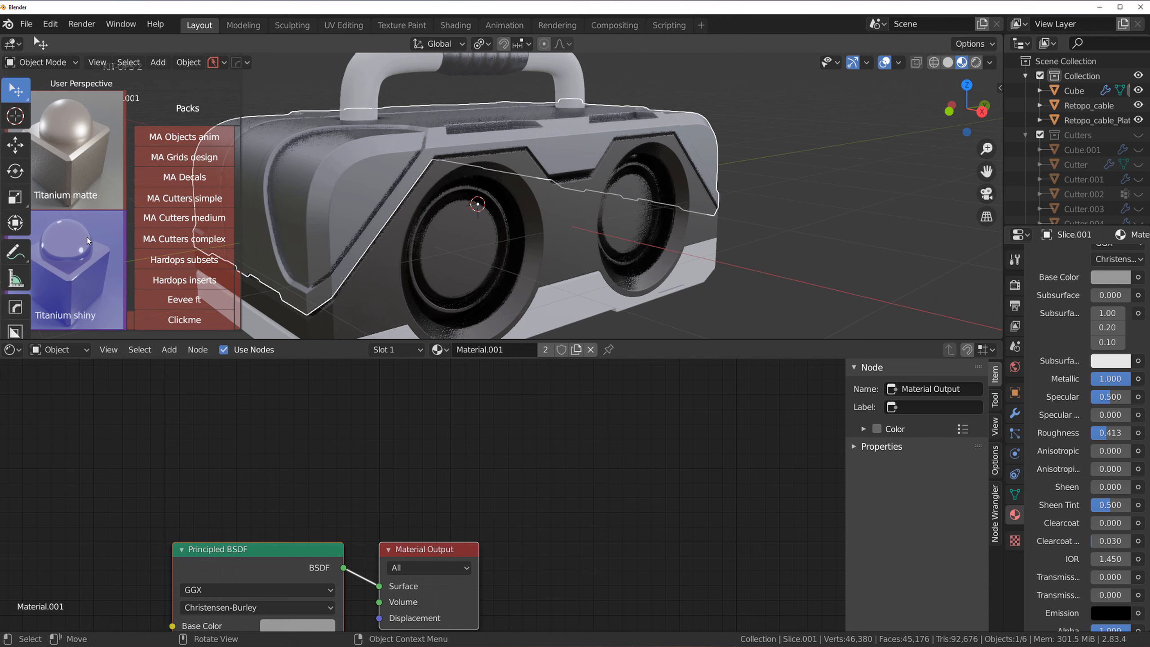
{"action": "left_click", "coordinate": [93, 174]}
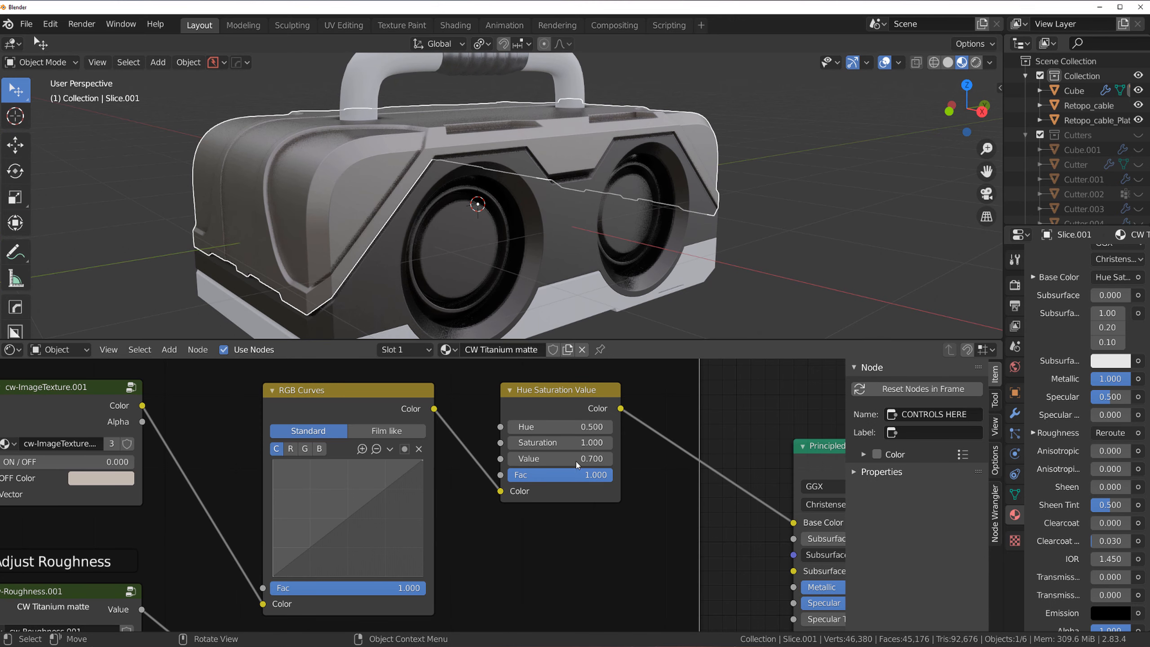
- Set the upper shell's Hue Saturation Value node to a Value of 0.320 and check the shade
{"action": "left_click_drag", "start_coordinate": [562, 458], "coordinate": [511, 459]}
{"action": "middle_click_drag", "start_coordinate": [632, 316], "coordinate": [468, 390]}
{"action": "mouse_move", "coordinate": [131, 521]}
{"action": "middle_mouse_down"}
{"action": "mouse_move", "coordinate": [174, 516]}
{"action": "mouse_move", "coordinate": [342, 560]}
{"action": "mouse_move", "coordinate": [429, 556]}
{"action": "mouse_move", "coordinate": [301, 420]}
{"action": "mouse_move", "coordinate": [290, 390]}
{"action": "mouse_move", "coordinate": [277, 488]}
{"action": "middle_mouse_up"}
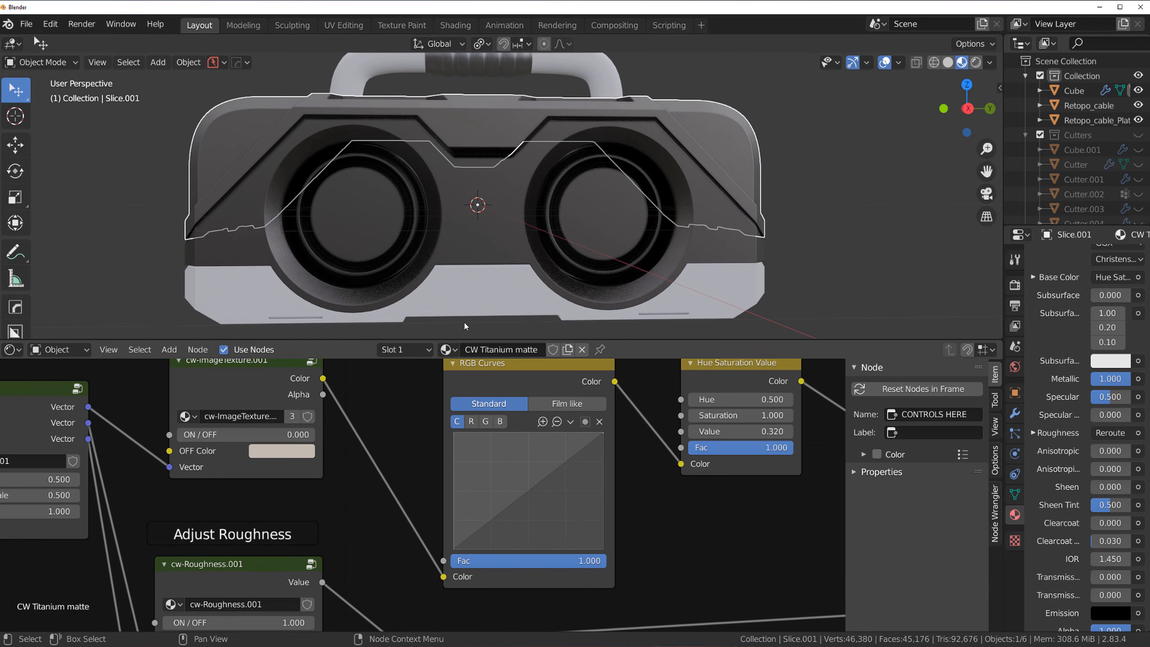
{"action": "middle_click_drag", "start_coordinate": [464, 320], "coordinate": [478, 252]}
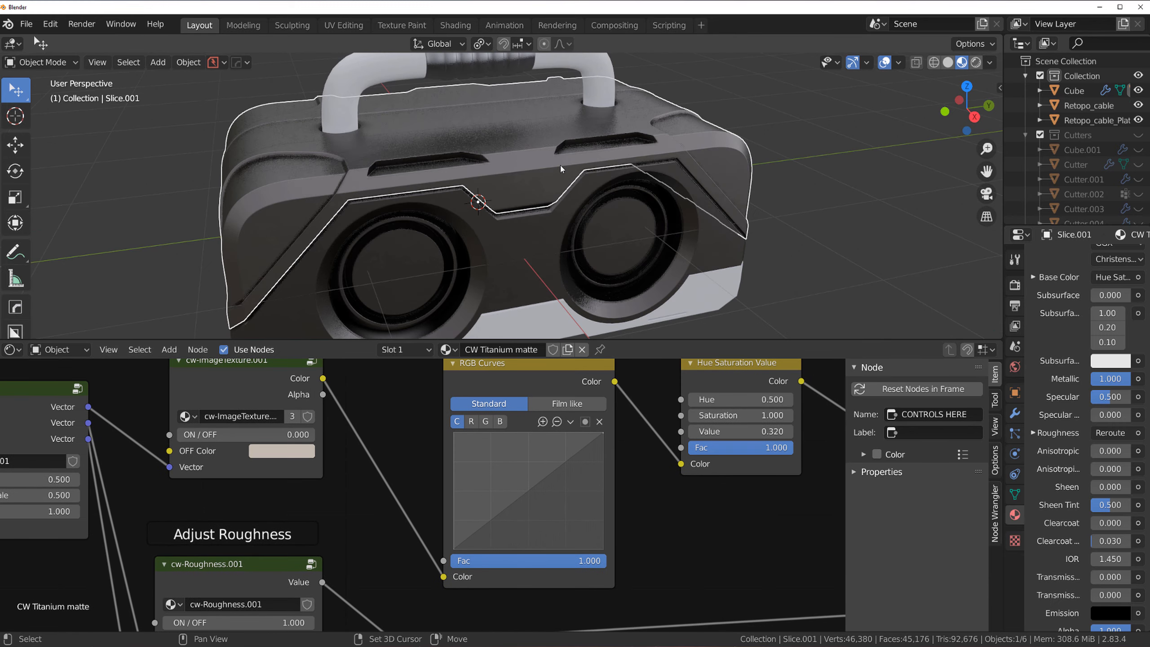
- Select the ribbed grip on the handle and open the Asset Loader for it
{"action": "middle_click_drag", "start_coordinate": [480, 198], "coordinate": [500, 309], "text": "shift"}
{"action": "left_click", "coordinate": [503, 126]}
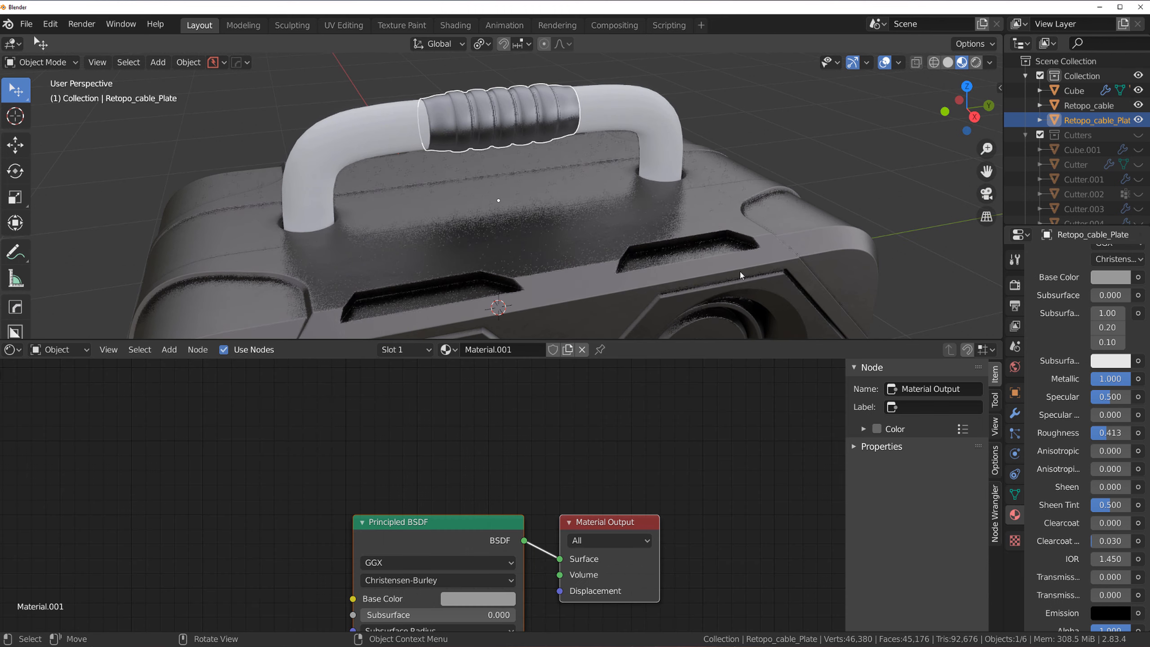
{"action": "scroll", "coordinate": [741, 272], "scroll_direction": "down", "scroll_amount": 2}
{"action": "left_click", "coordinate": [660, 299]}
{"action": "left_click", "coordinate": [525, 151]}
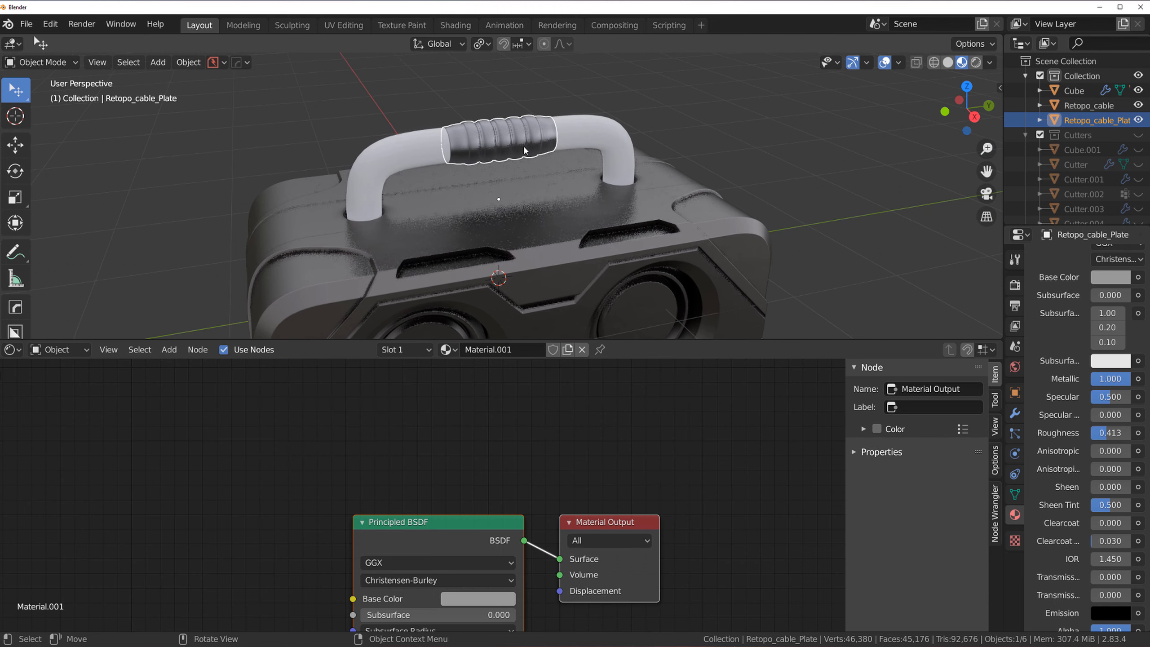
{"action": "key", "text": "q"}
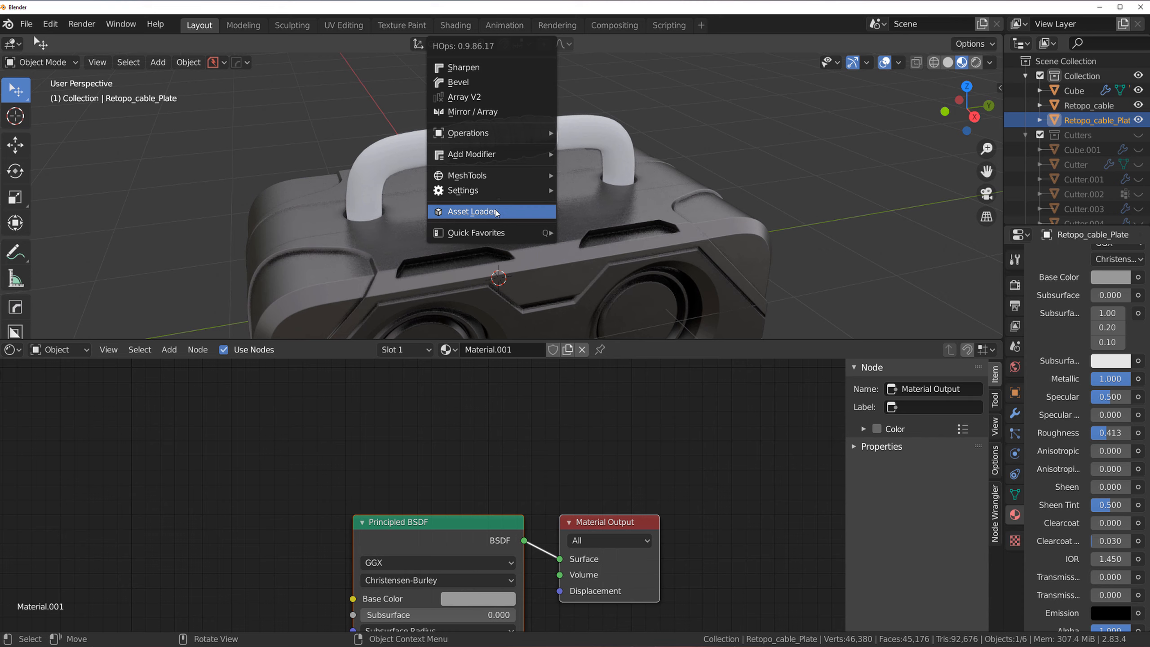
{"action": "left_click", "coordinate": [472, 212]}
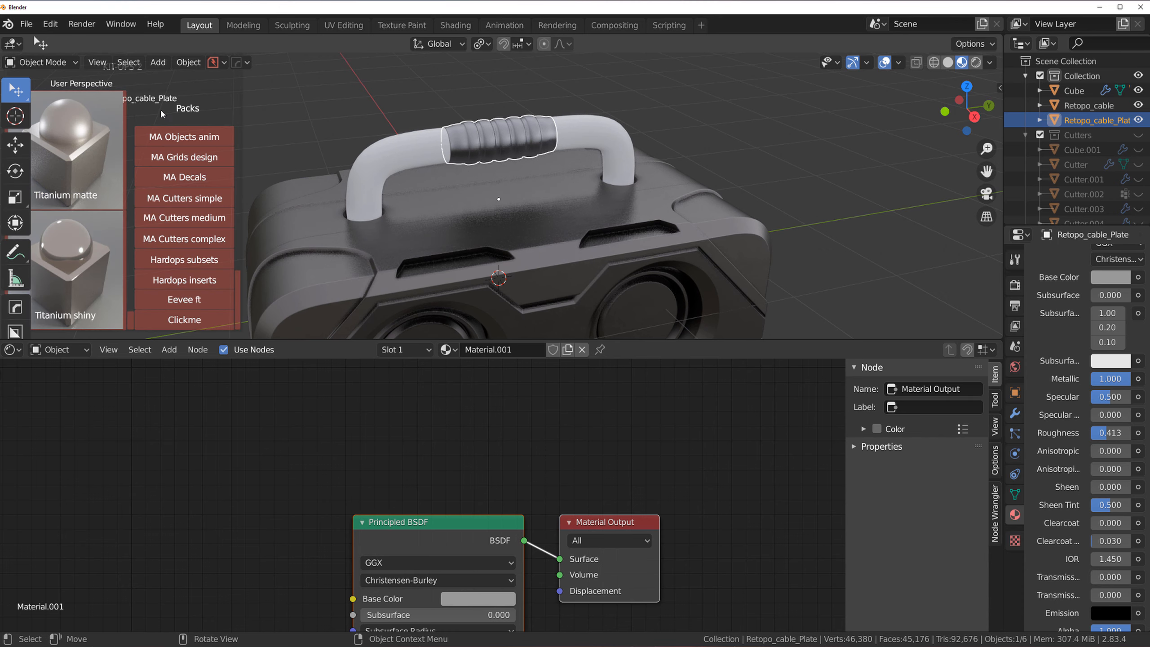
- Apply the Rubber material from the X Other pack to the handle grip
{"action": "scroll", "coordinate": [159, 113], "scroll_direction": "up", "scroll_amount": 15}
{"action": "scroll", "coordinate": [86, 93], "scroll_direction": "up", "scroll_amount": 5}
{"action": "scroll", "coordinate": [85, 93], "scroll_direction": "down", "scroll_amount": 2}
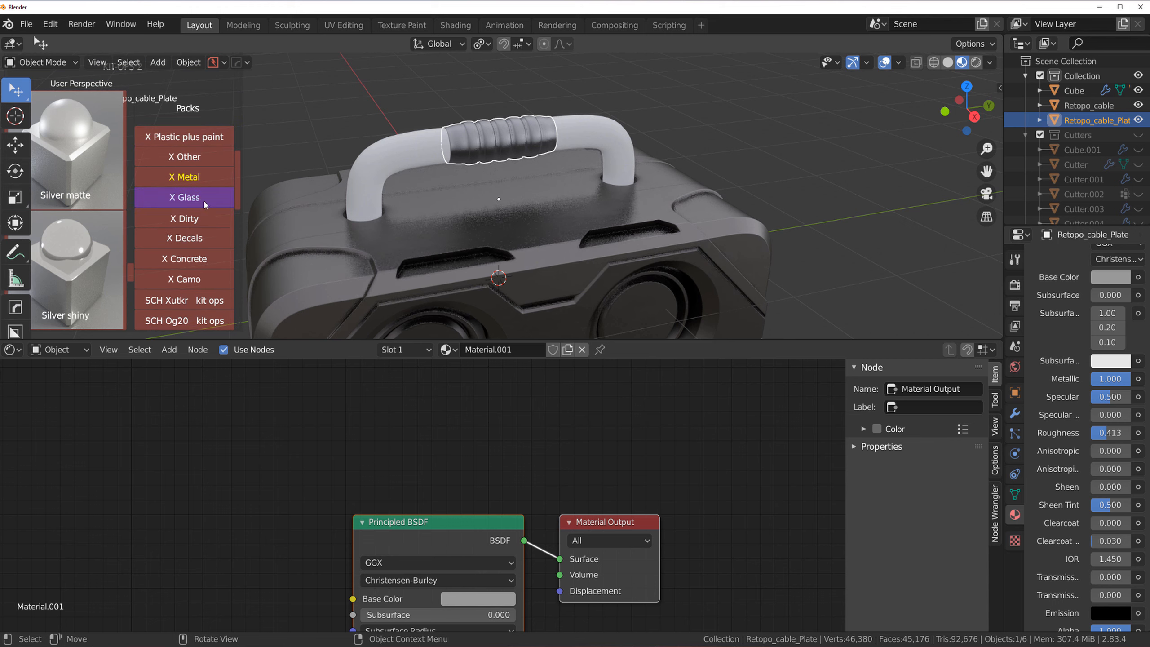
{"action": "left_click", "coordinate": [195, 157]}
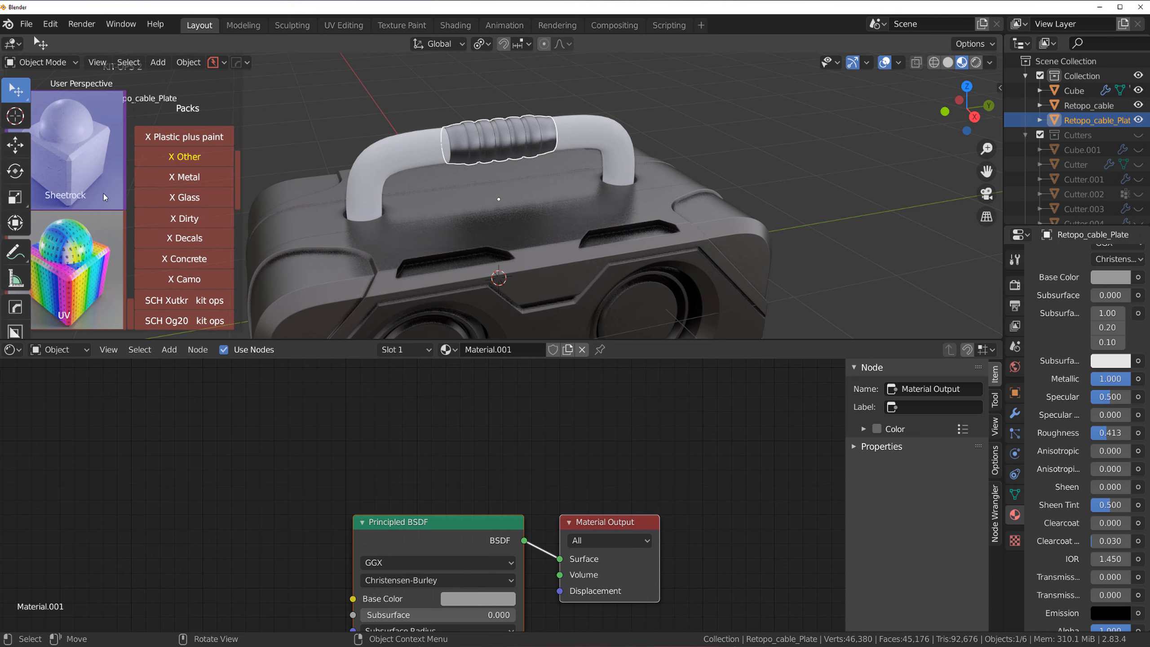
{"action": "scroll", "coordinate": [104, 195], "scroll_direction": "down", "scroll_amount": 2}
{"action": "scroll", "coordinate": [95, 202], "scroll_direction": "down", "scroll_amount": 2}
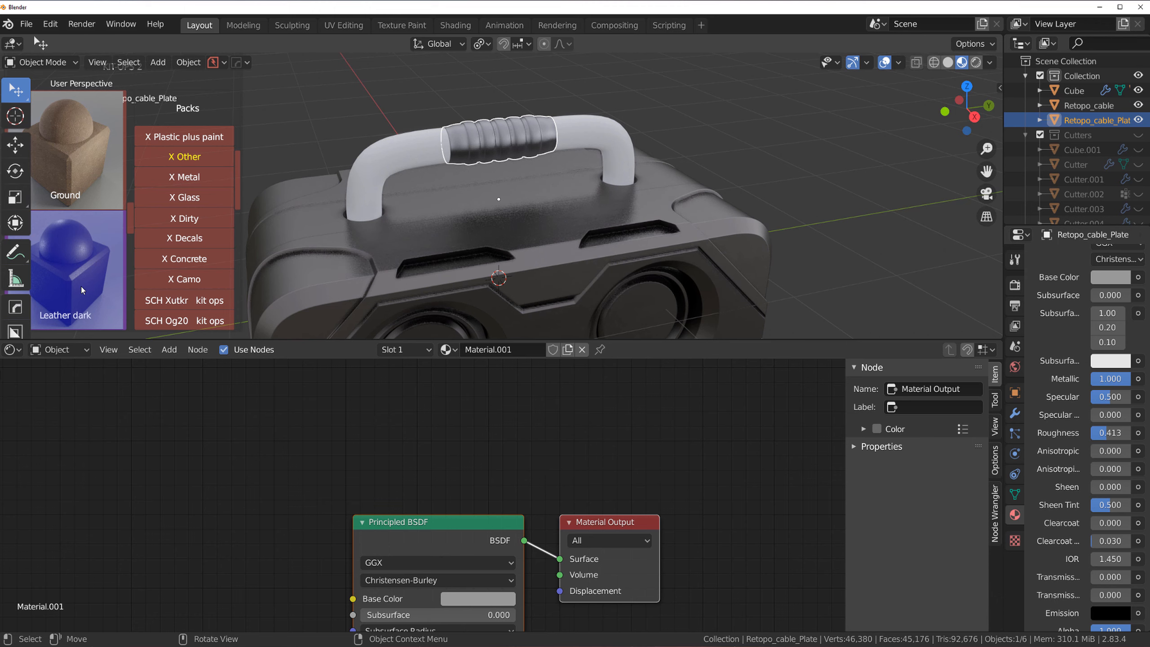
{"action": "scroll", "coordinate": [86, 267], "scroll_direction": "up", "scroll_amount": 5}
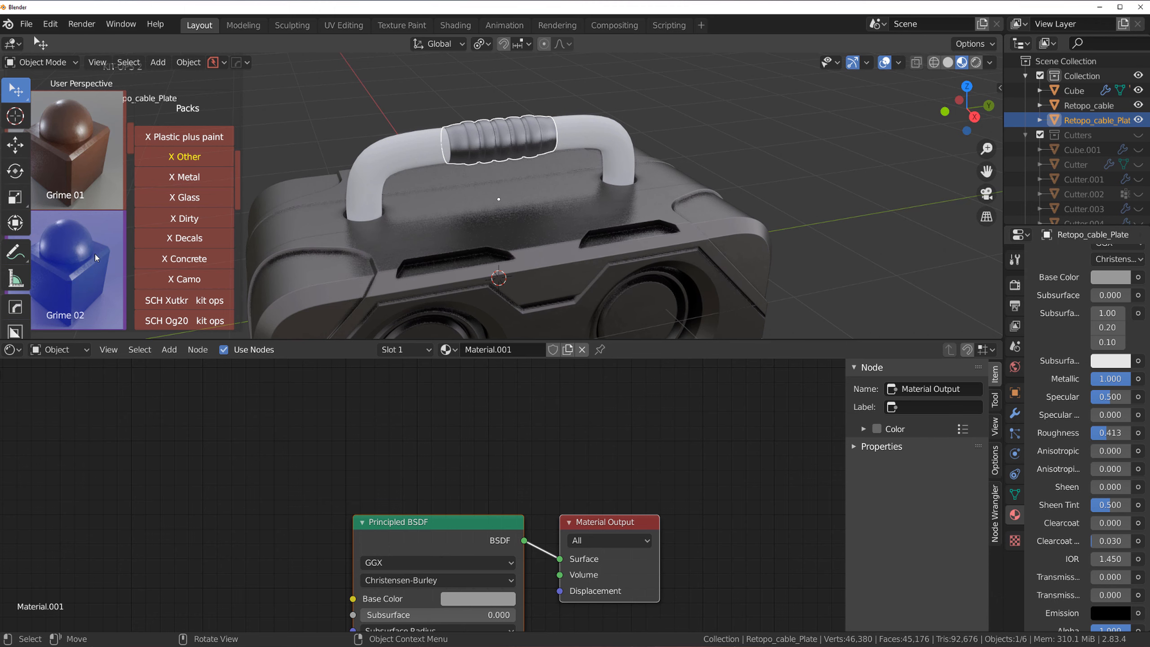
{"action": "scroll", "coordinate": [111, 239], "scroll_direction": "down", "scroll_amount": 5}
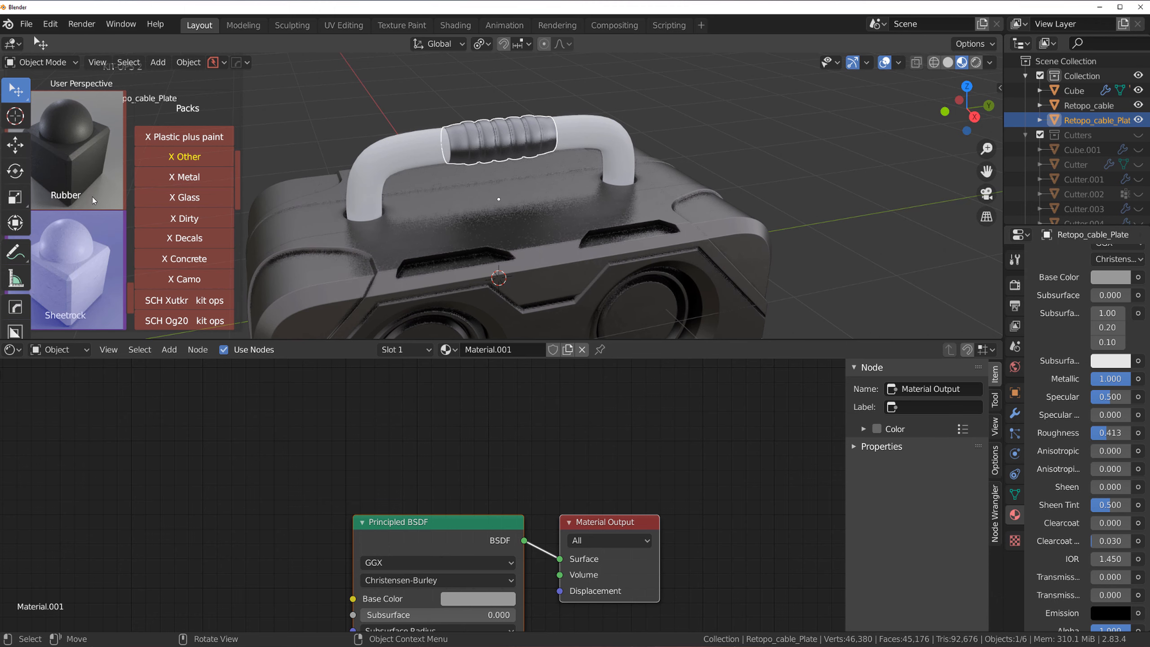
{"action": "left_click", "coordinate": [85, 172]}
- Select the handle tube and open the Asset Loader for it
{"action": "middle_click_drag", "start_coordinate": [499, 214], "coordinate": [516, 150]}
{"action": "scroll", "coordinate": [460, 156], "scroll_direction": "up", "scroll_amount": 3}
{"action": "scroll", "coordinate": [537, 236], "scroll_direction": "up", "scroll_amount": 1}
{"action": "scroll", "coordinate": [607, 276], "scroll_direction": "down", "scroll_amount": 4}
{"action": "scroll", "coordinate": [344, 136], "scroll_direction": "down", "scroll_amount": 1}
{"action": "left_click", "coordinate": [353, 123]}
{"action": "key", "text": "q"}
{"action": "mouse_move", "coordinate": [364, 139]}
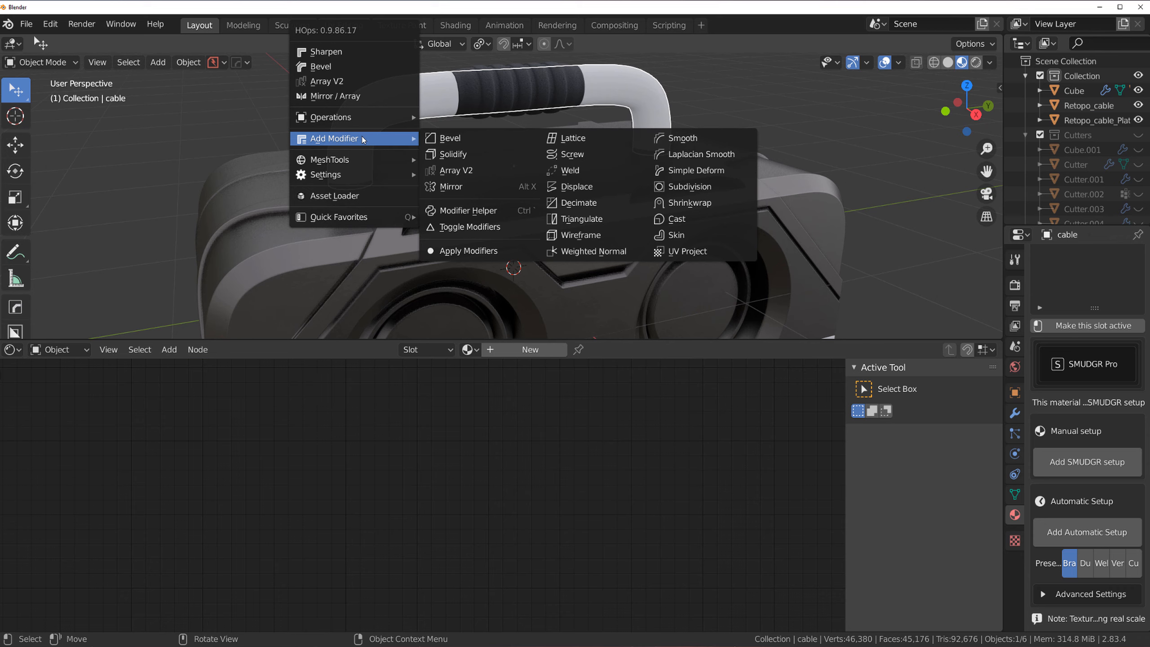
{"action": "left_click", "coordinate": [353, 196]}
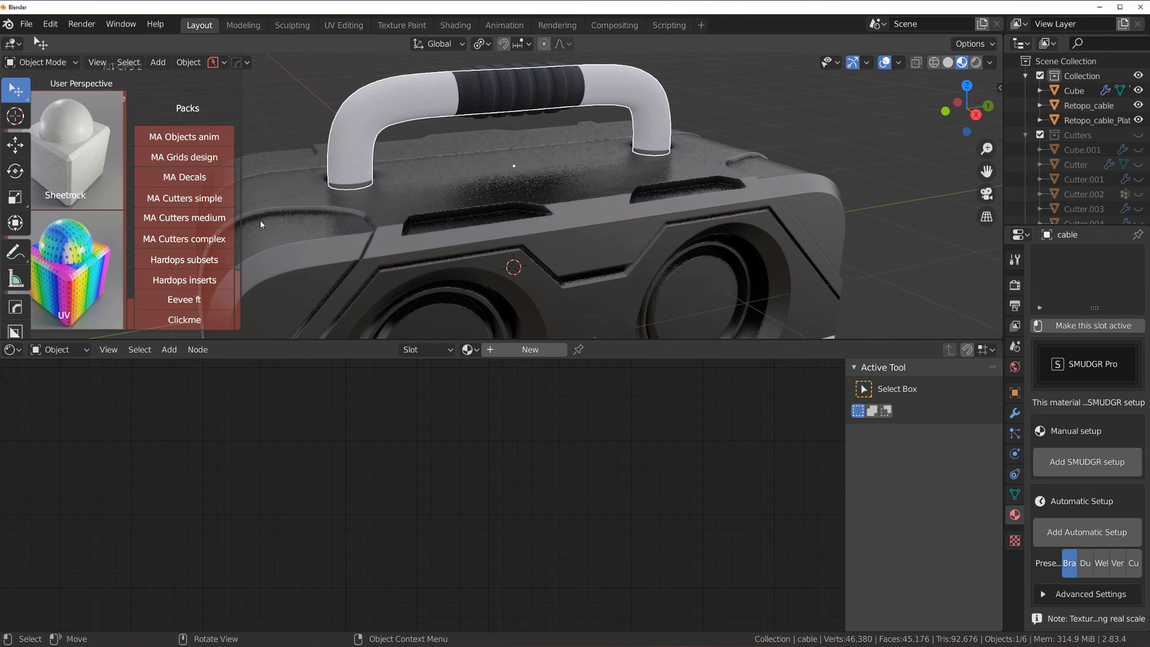
- Apply the Steel distressed material from the X Metal pack to the handle
{"action": "scroll", "coordinate": [192, 191], "scroll_direction": "up", "scroll_amount": 15}
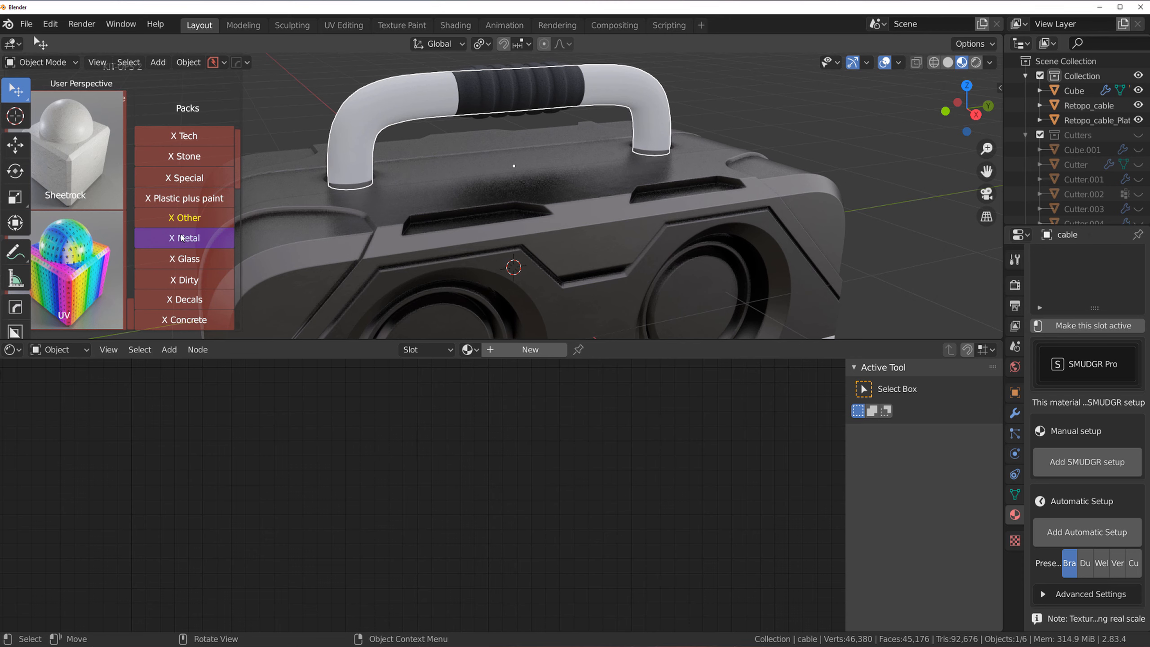
{"action": "left_click", "coordinate": [182, 237]}
{"action": "scroll", "coordinate": [86, 196], "scroll_direction": "down", "scroll_amount": 3}
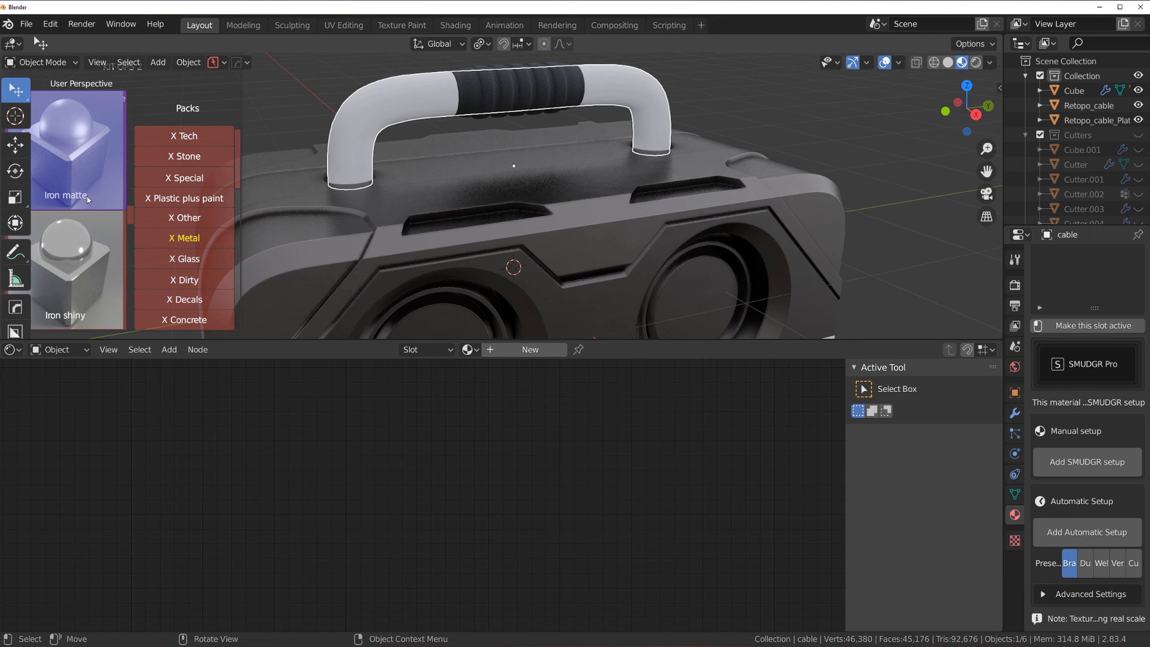
{"action": "scroll", "coordinate": [97, 198], "scroll_direction": "up", "scroll_amount": 5}
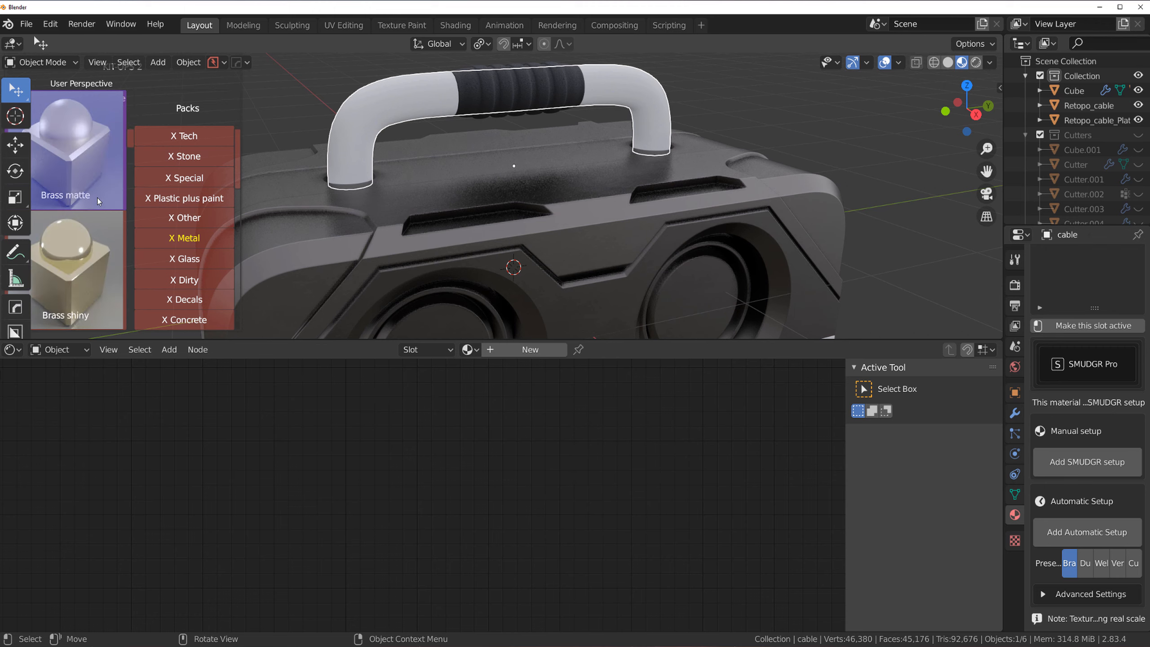
{"action": "scroll", "coordinate": [95, 220], "scroll_direction": "up", "scroll_amount": 4}
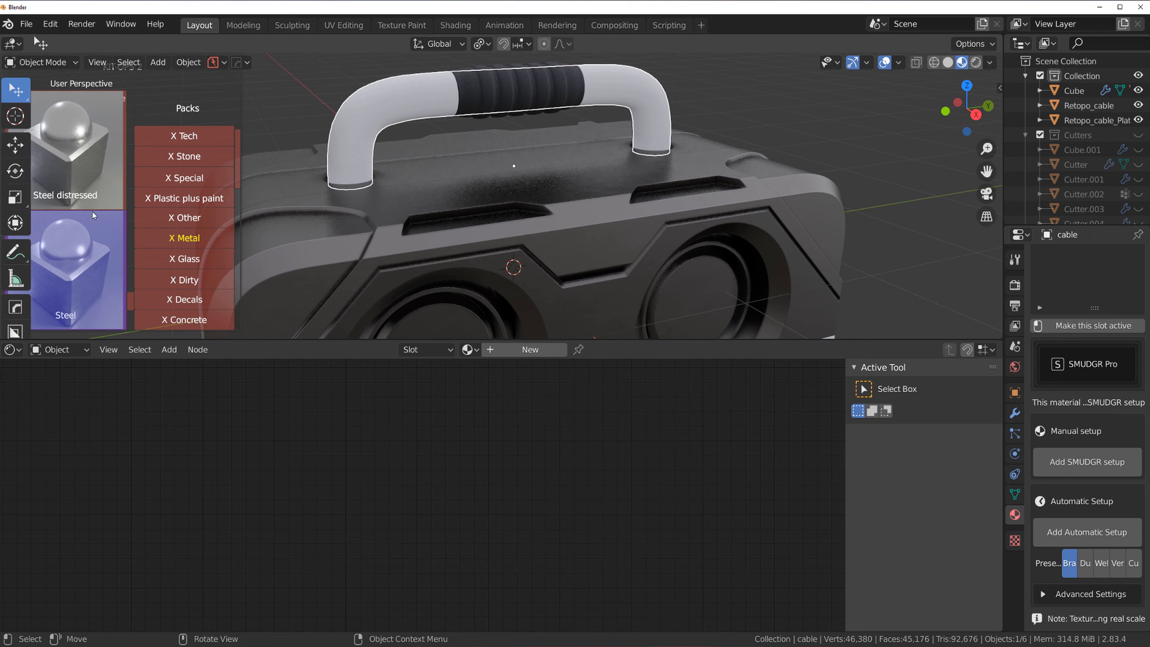
{"action": "left_click", "coordinate": [82, 161]}
{"action": "middle_click_drag", "start_coordinate": [438, 208], "coordinate": [478, 215]}
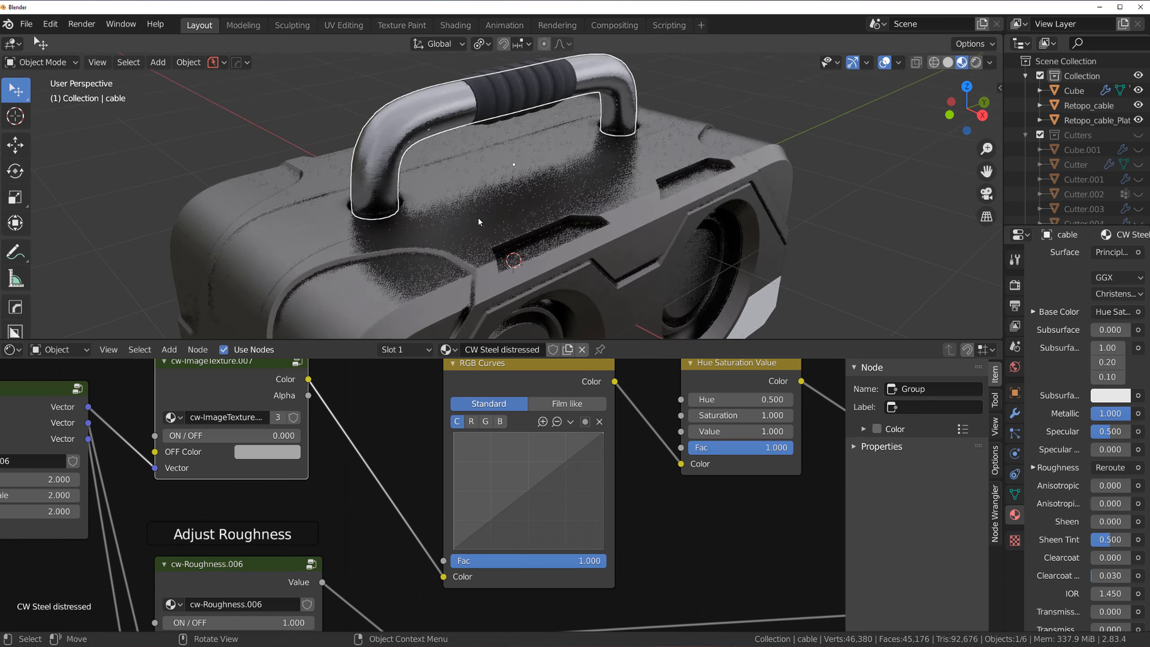
- Delete the duplicate Retopo_cable object that overlaps the handle
{"action": "scroll", "coordinate": [478, 216], "scroll_direction": "up", "scroll_amount": 4}
{"action": "mouse_move", "coordinate": [467, 277]}
{"action": "middle_mouse_down"}
{"action": "mouse_move", "coordinate": [390, 172]}
{"action": "mouse_move", "coordinate": [424, 212]}
{"action": "mouse_move", "coordinate": [363, 178]}
{"action": "middle_mouse_up"}
{"action": "left_click", "coordinate": [360, 169]}
{"action": "scroll", "coordinate": [365, 196], "scroll_direction": "down", "scroll_amount": 3}
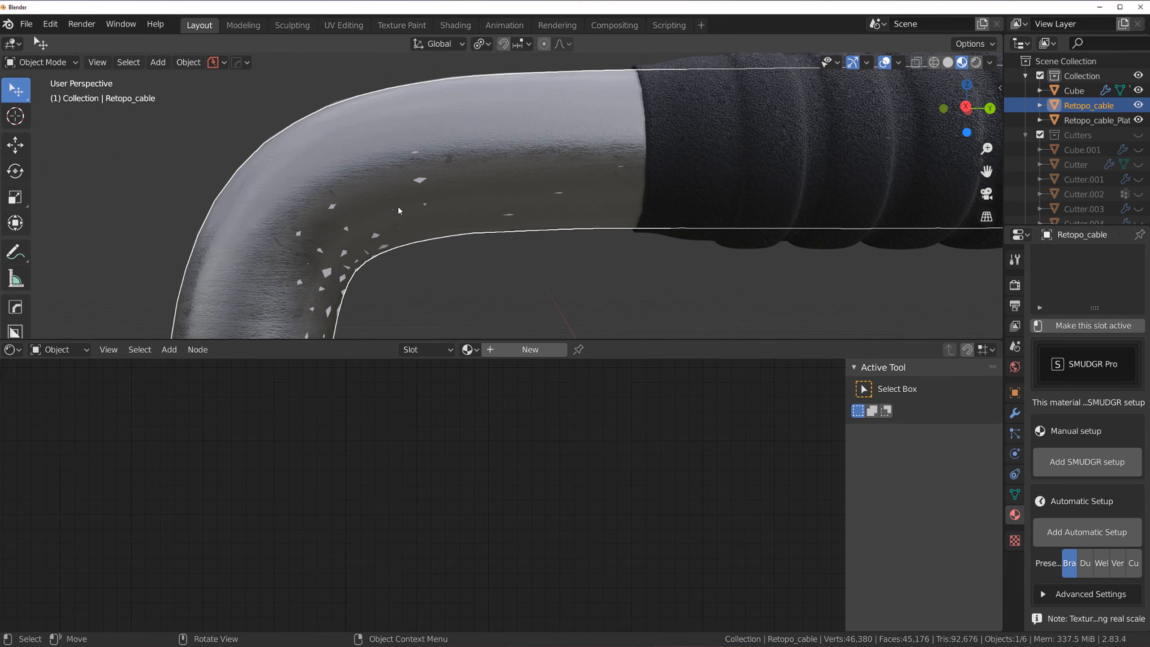
{"action": "scroll", "coordinate": [398, 210], "scroll_direction": "down", "scroll_amount": 2}
{"action": "key", "text": "g"}
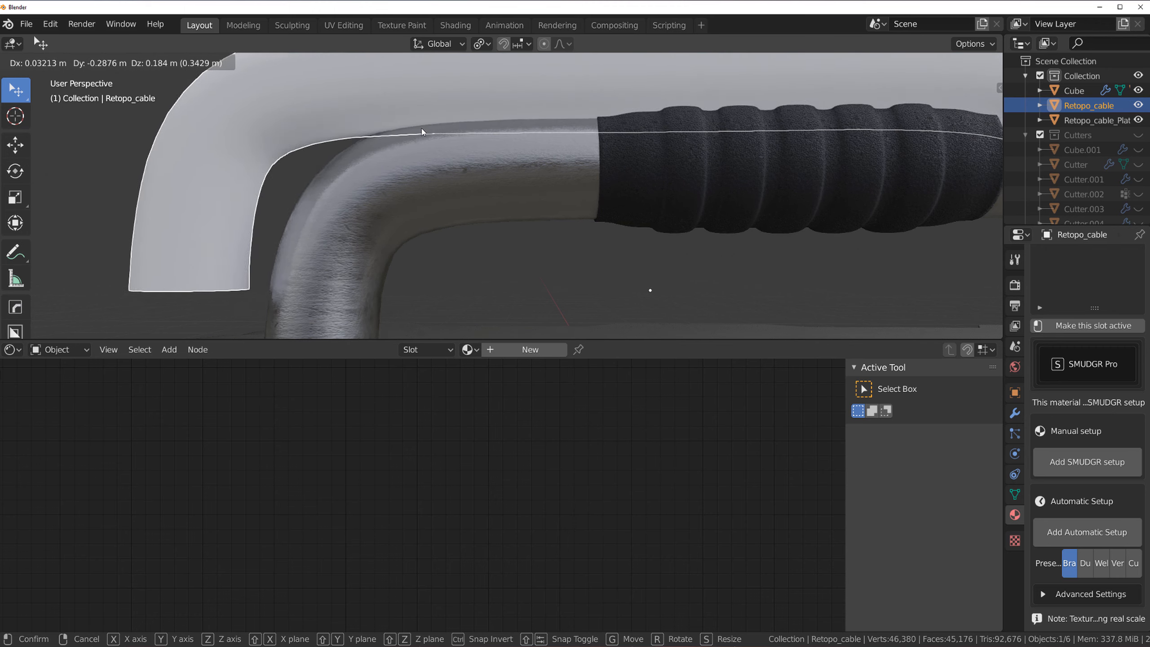
{"action": "right_click", "coordinate": [421, 128]}
{"action": "key", "text": "x"}
{"action": "left_click", "coordinate": [418, 158]}
- Darken the handle's steel by setting its Hue Saturation Value node to a Value of 0.480
{"action": "scroll", "coordinate": [453, 190], "scroll_direction": "down", "scroll_amount": 8}
{"action": "scroll", "coordinate": [536, 245], "scroll_direction": "up", "scroll_amount": 4}
{"action": "middle_click_drag", "start_coordinate": [487, 224], "coordinate": [510, 230]}
{"action": "scroll", "coordinate": [488, 223], "scroll_direction": "down", "scroll_amount": 4}
{"action": "left_click", "coordinate": [602, 181]}
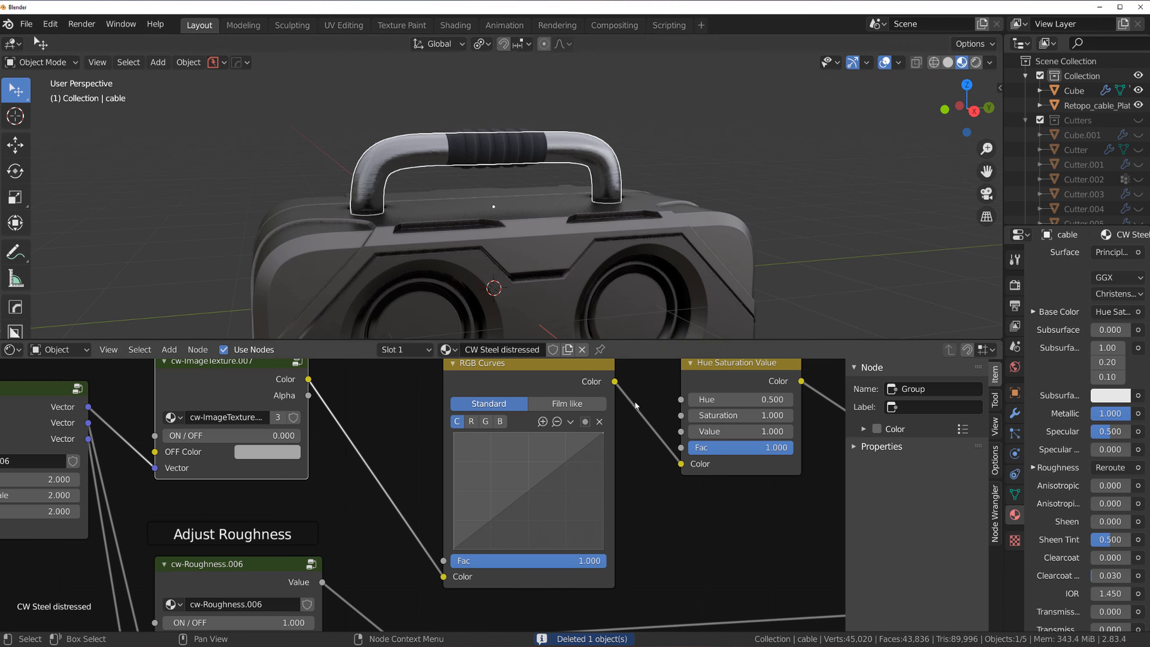
{"action": "left_click_drag", "start_coordinate": [742, 431], "coordinate": [688, 431]}
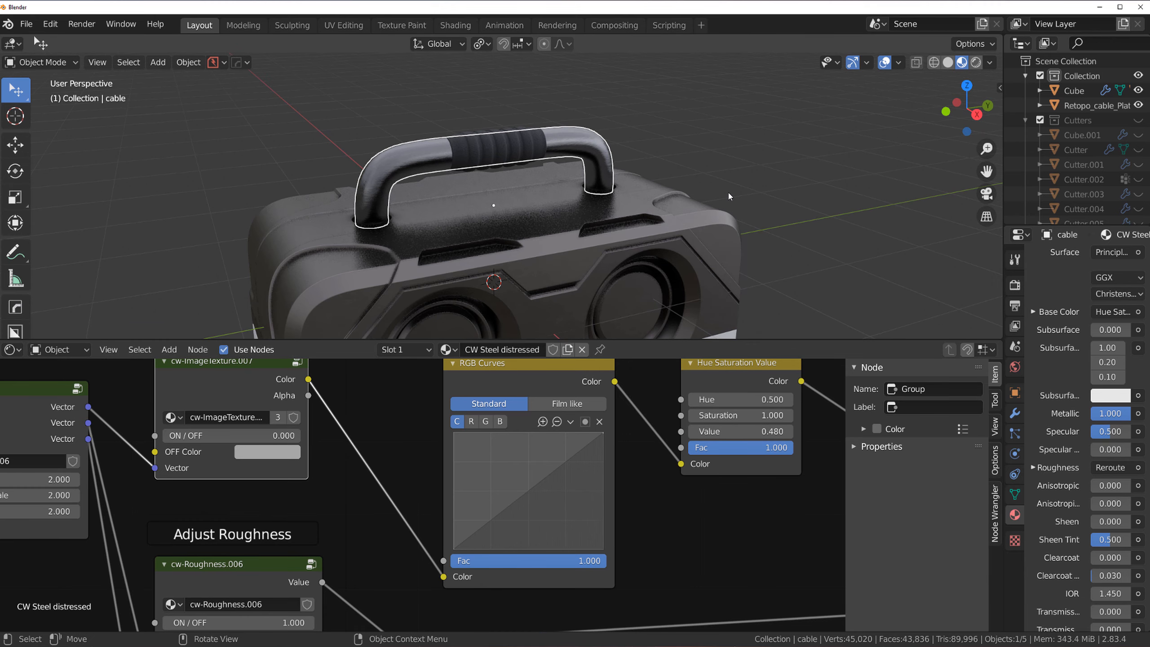
{"action": "left_click", "coordinate": [727, 191]}
{"action": "scroll", "coordinate": [716, 173], "scroll_direction": "up", "scroll_amount": 3}
{"action": "middle_click_drag", "start_coordinate": [717, 172], "coordinate": [652, 255]}
- Copy the handle grip's CW Rubber material to the boombox's lower base, then clear the selection
{"action": "scroll", "coordinate": [567, 247], "scroll_direction": "down", "scroll_amount": 3}
{"action": "left_click", "coordinate": [539, 313]}
{"action": "left_click", "coordinate": [514, 147], "text": "shift"}
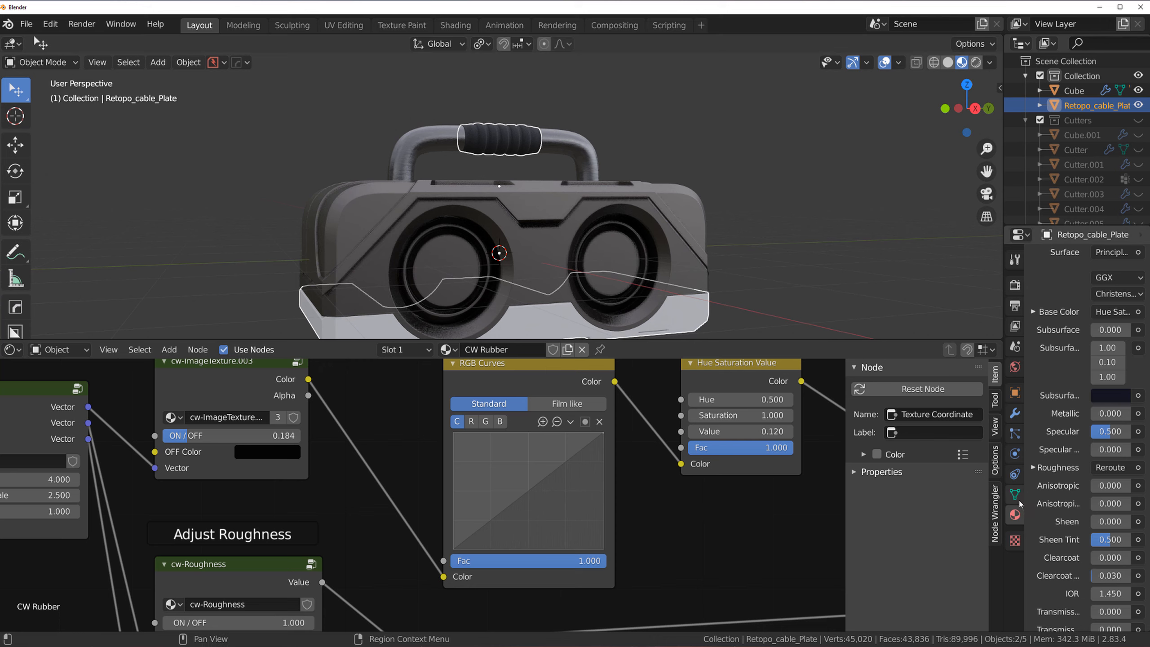
{"action": "scroll", "coordinate": [1071, 347], "scroll_direction": "up", "scroll_amount": 5}
{"action": "left_click", "coordinate": [1137, 287]}
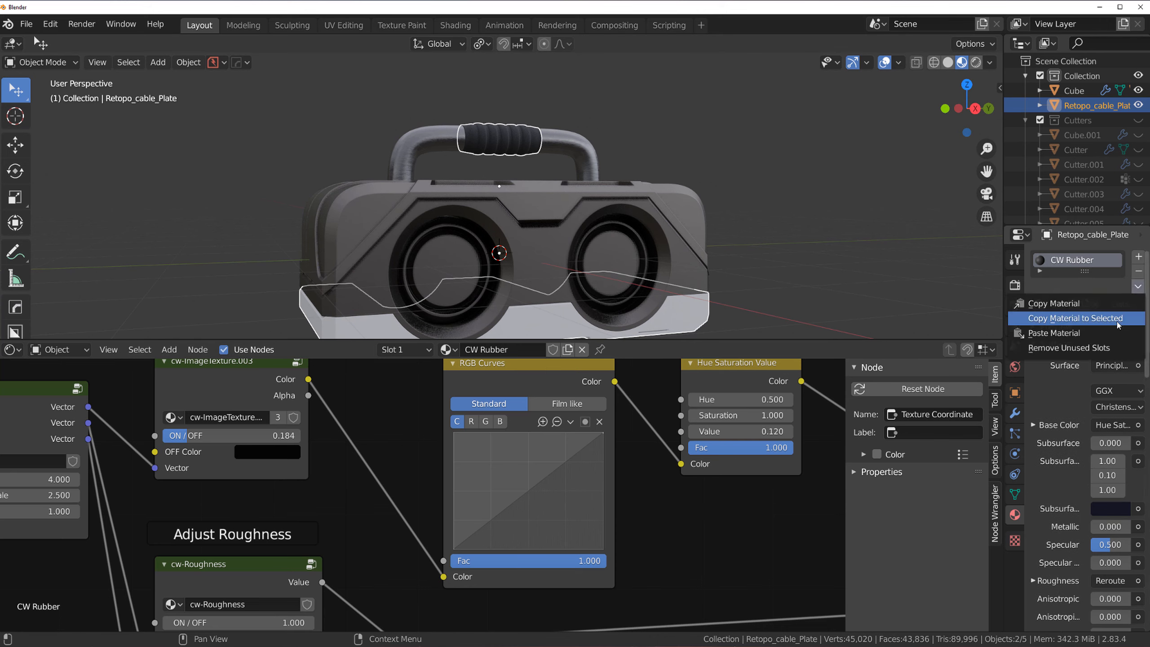
{"action": "left_click", "coordinate": [1087, 320]}
{"action": "key", "text": "alt+a"}
- Select the upper shell, enter Edit Mode and select the top face of one front corner panel
{"action": "middle_click_drag", "start_coordinate": [753, 249], "coordinate": [486, 250]}
{"action": "left_click", "coordinate": [487, 250]}
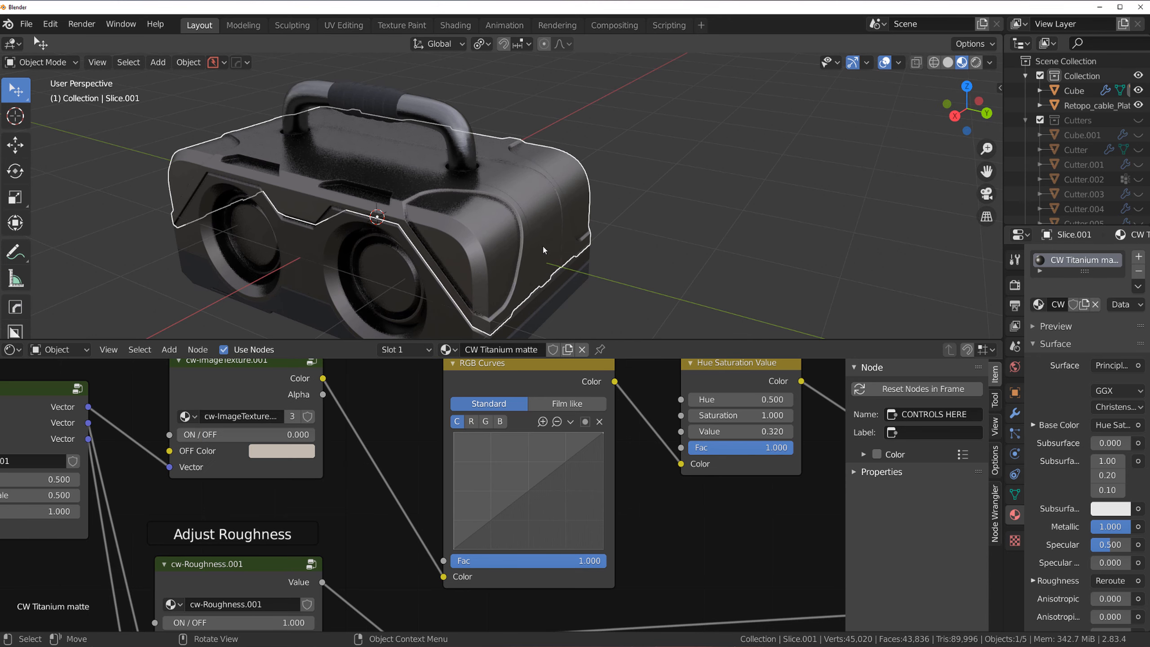
{"action": "scroll", "coordinate": [487, 249], "scroll_direction": "up", "scroll_amount": 4}
{"action": "key", "text": "ctrl+Tab"}
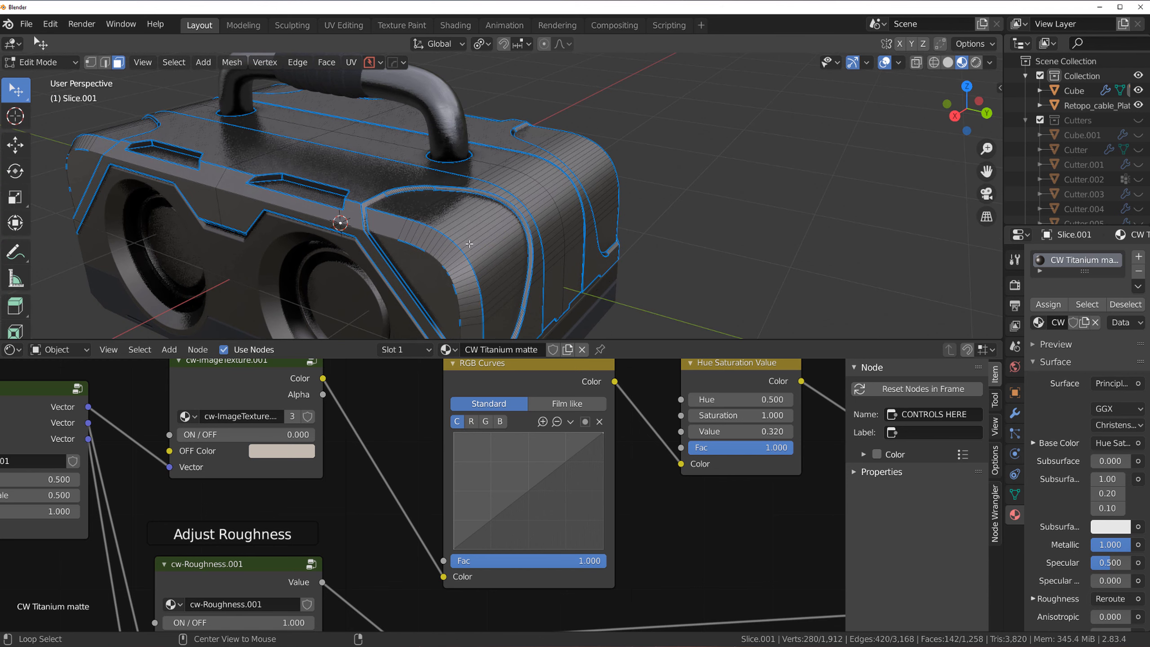
{"action": "left_click", "coordinate": [469, 244], "text": "alt"}
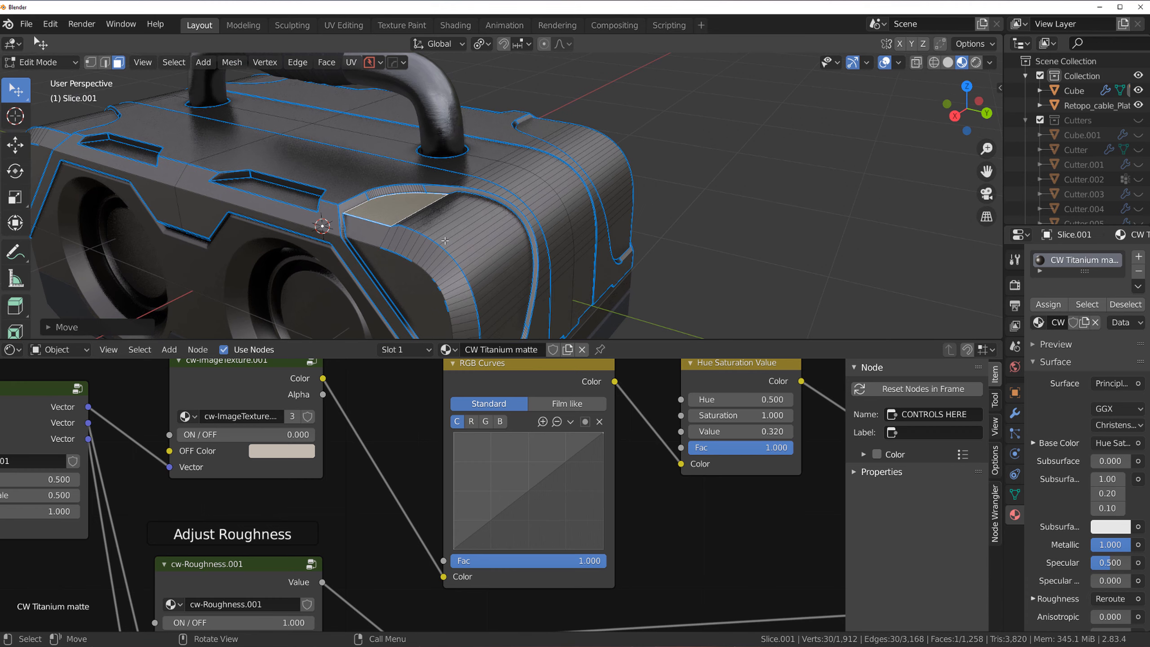
{"action": "scroll", "coordinate": [498, 233], "scroll_direction": "down", "scroll_amount": 3}
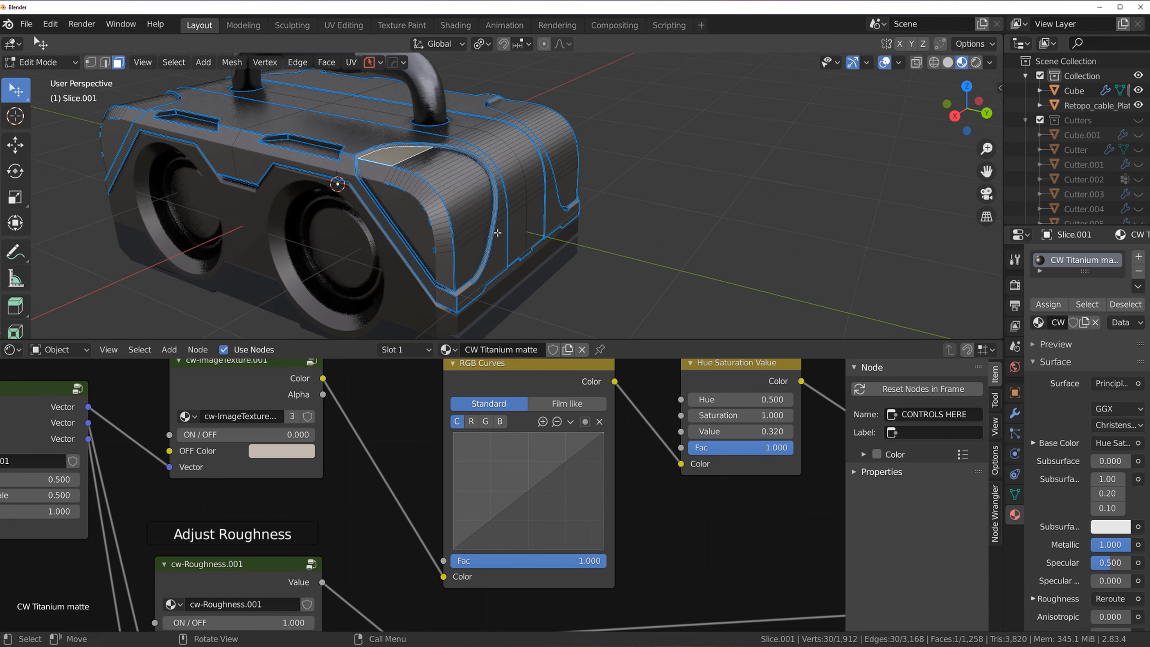
- Extend the selection along shortest paths to cover all faces of that front corner panel
{"action": "left_click", "coordinate": [457, 274], "text": "ctrl"}
{"action": "scroll", "coordinate": [328, 186], "scroll_direction": "up", "scroll_amount": 3}
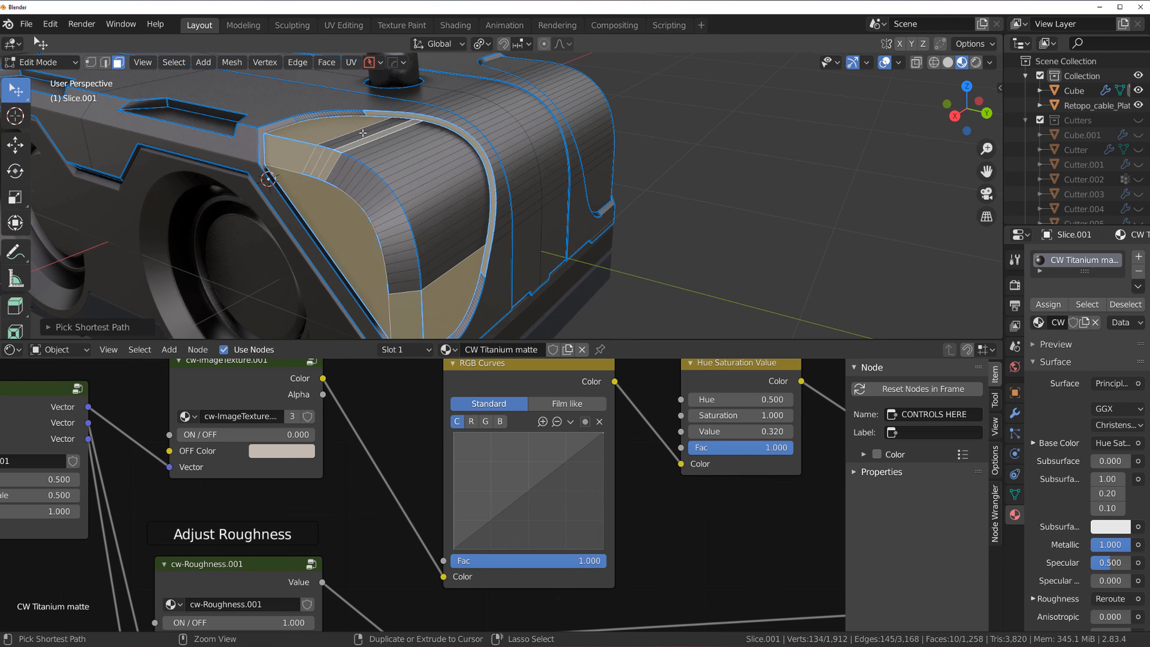
{"action": "left_click", "coordinate": [449, 264], "text": "ctrl"}
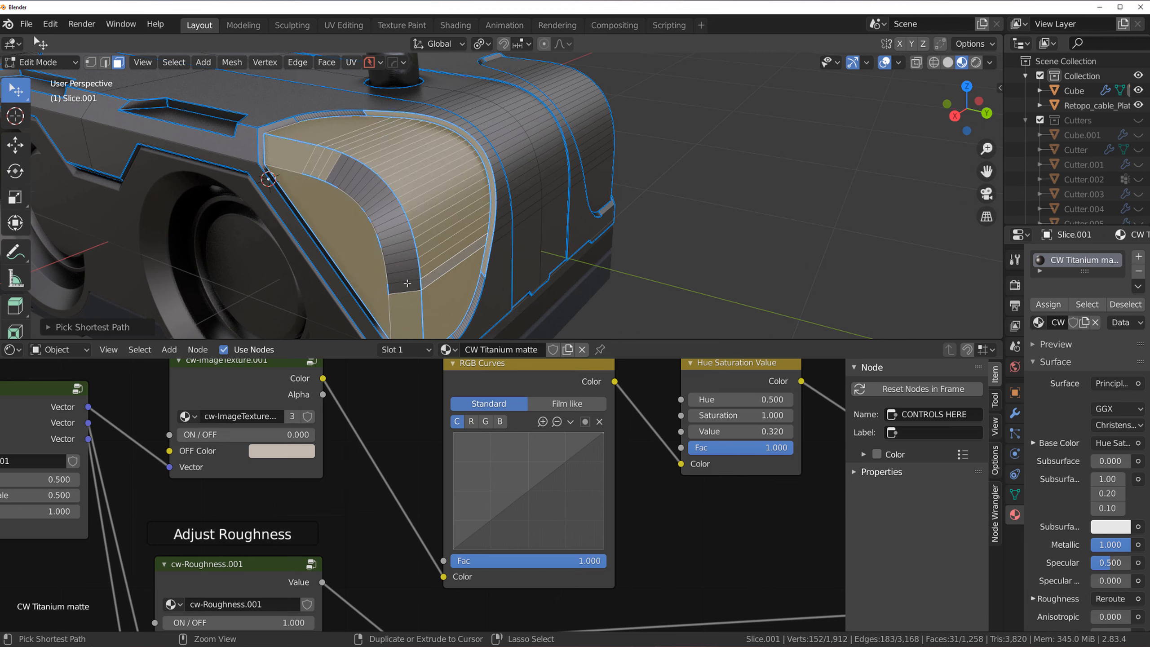
{"action": "left_click", "coordinate": [339, 172], "text": "ctrl"}
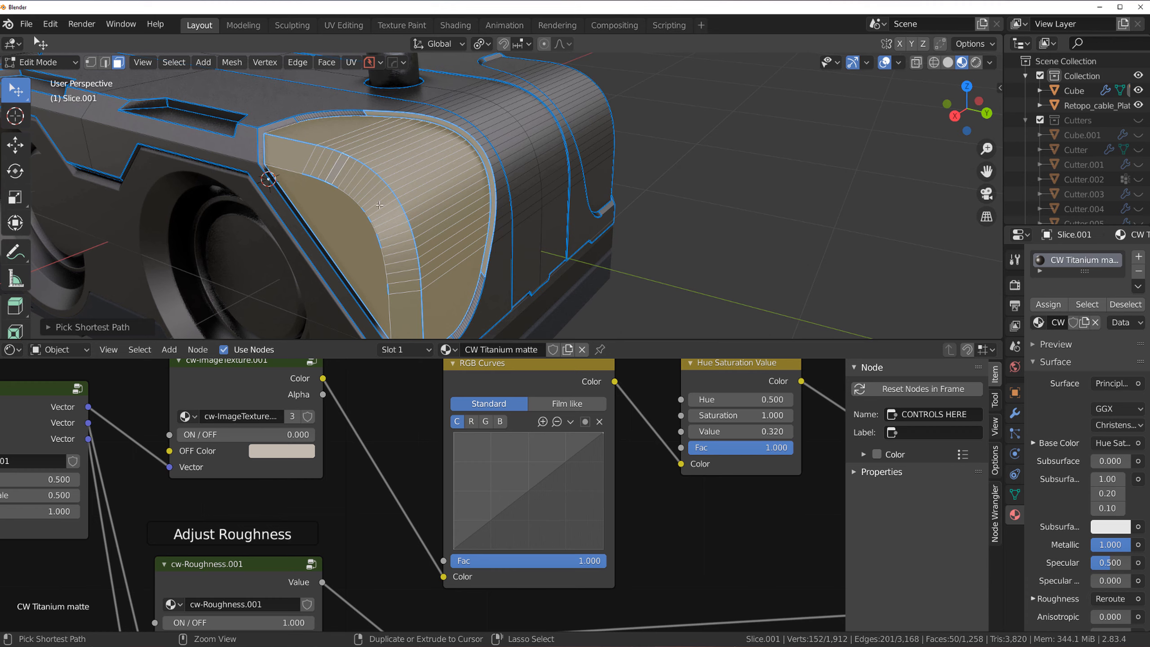
{"action": "scroll", "coordinate": [380, 204], "scroll_direction": "down", "scroll_amount": 3}
{"action": "scroll", "coordinate": [380, 205], "scroll_direction": "up", "scroll_amount": 3}
{"action": "scroll", "coordinate": [380, 205], "scroll_direction": "down", "scroll_amount": 3}
{"action": "middle_click_drag", "start_coordinate": [503, 219], "coordinate": [569, 235]}
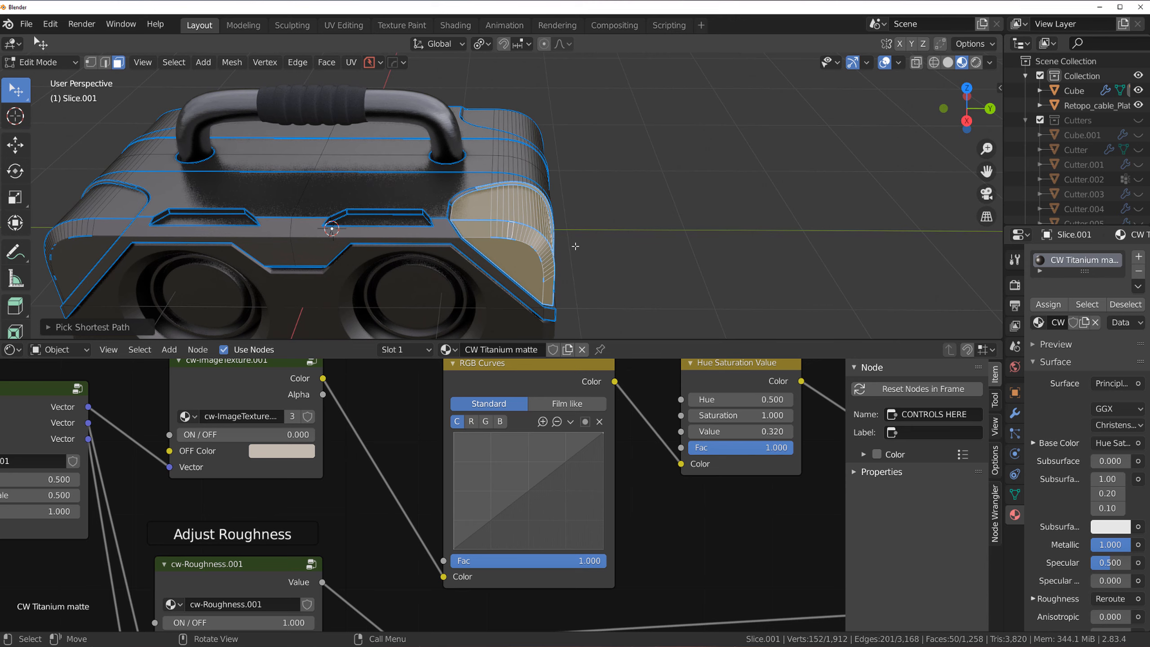
- Try to separate the selected corner panel faces from the upper shell
{"action": "middle_click_drag", "start_coordinate": [383, 245], "coordinate": [470, 175]}
{"action": "key", "text": "p"}
{"action": "left_click", "coordinate": [471, 176]}
{"action": "scroll", "coordinate": [480, 181], "scroll_direction": "up", "scroll_amount": 2}
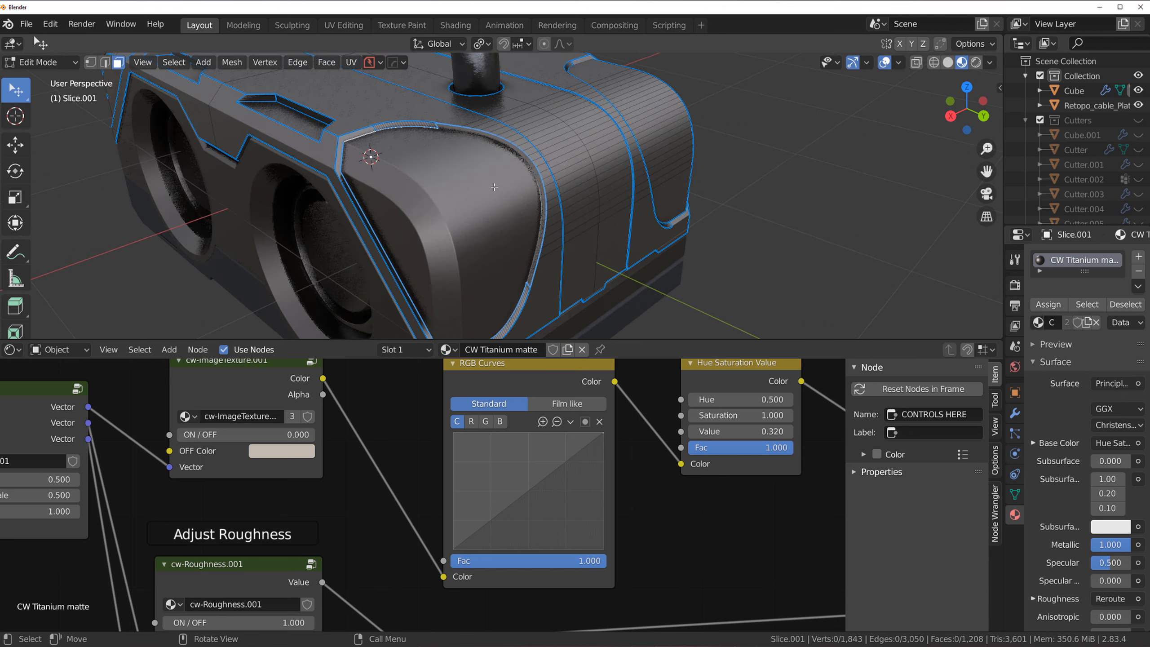
- Add the opposite front corner panel's faces to the selection with shortest paths and Circle Select, excluding the stray rim face
{"action": "middle_click_drag", "start_coordinate": [486, 199], "coordinate": [656, 110]}
{"action": "left_click", "coordinate": [430, 187], "text": "shift"}
{"action": "scroll", "coordinate": [430, 187], "scroll_direction": "down", "scroll_amount": 3}
{"action": "scroll", "coordinate": [521, 255], "scroll_direction": "up", "scroll_amount": 3}
{"action": "scroll", "coordinate": [697, 102], "scroll_direction": "up", "scroll_amount": 1}
{"action": "left_click", "coordinate": [662, 89], "text": "shift"}
{"action": "left_click", "coordinate": [651, 186], "text": "shift"}
{"action": "left_click", "coordinate": [563, 205], "text": "ctrl"}
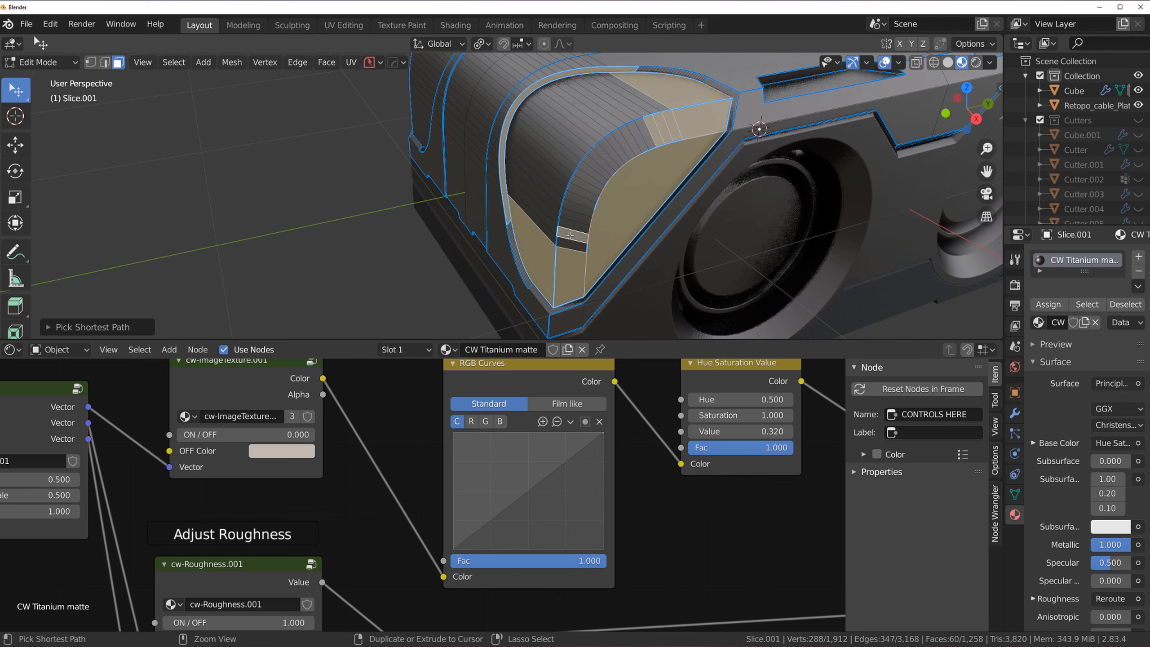
{"action": "key", "text": "c"}
{"action": "left_click_drag", "start_coordinate": [575, 247], "coordinate": [647, 118]}
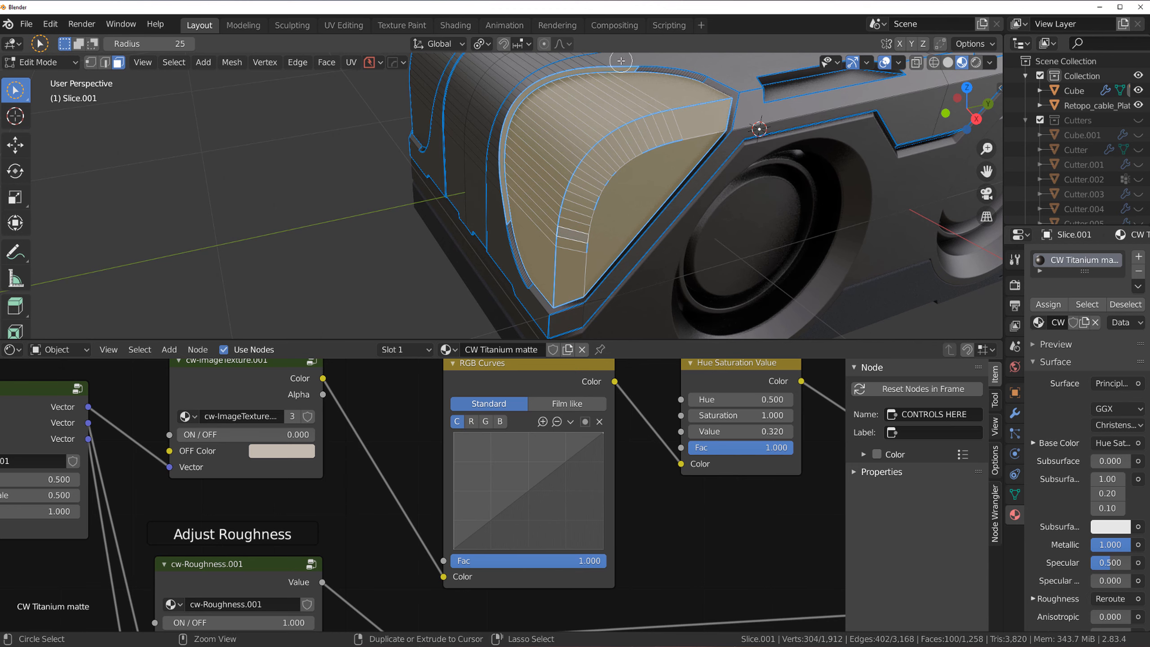
{"action": "left_click_drag", "start_coordinate": [620, 60], "coordinate": [544, 80], "text": "ctrl"}
{"action": "middle_click_drag", "start_coordinate": [605, 156], "coordinate": [633, 230]}
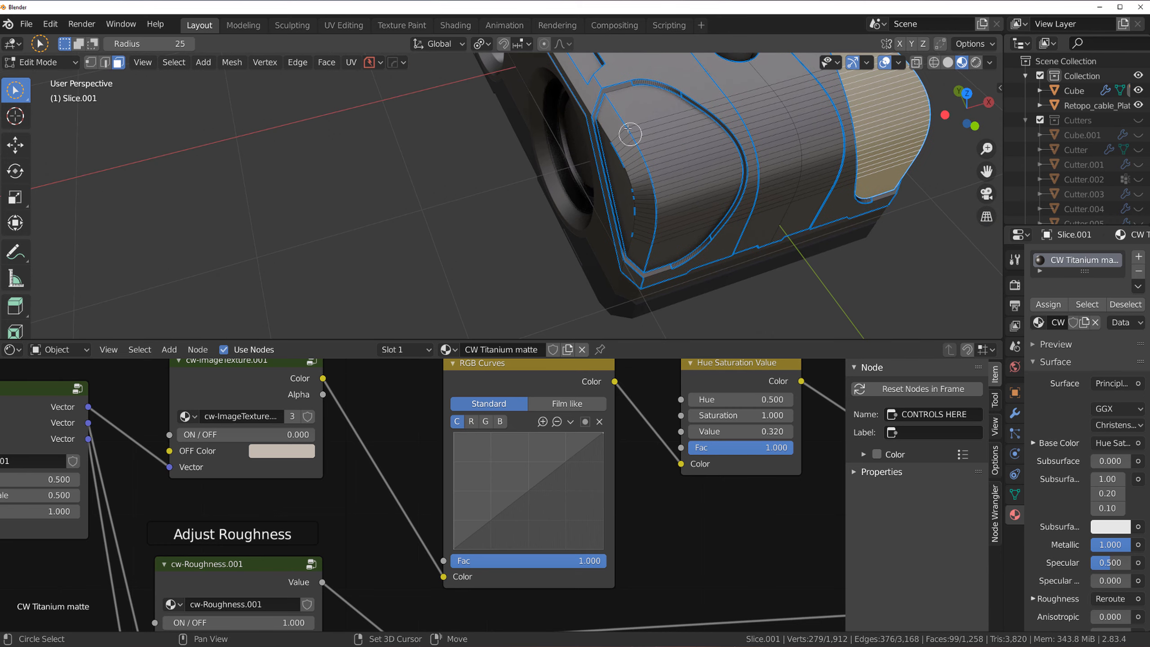
- Add the faces of the two remaining corner panels to the selection with Circle Select
{"action": "left_click_drag", "start_coordinate": [630, 131], "coordinate": [654, 205]}
{"action": "mouse_move", "coordinate": [663, 191]}
{"action": "middle_mouse_down"}
{"action": "mouse_move", "coordinate": [696, 165]}
{"action": "mouse_move", "coordinate": [863, 170]}
{"action": "middle_mouse_up"}
{"action": "middle_click_drag", "start_coordinate": [506, 187], "coordinate": [698, 190]}
{"action": "mouse_move", "coordinate": [698, 190]}
{"action": "left_mouse_down"}
{"action": "mouse_move", "coordinate": [646, 202]}
{"action": "mouse_move", "coordinate": [667, 175]}
{"action": "left_mouse_up"}
{"action": "scroll", "coordinate": [664, 177], "scroll_direction": "down", "scroll_amount": 2}
{"action": "middle_click_drag", "start_coordinate": [664, 177], "coordinate": [649, 186]}
{"action": "scroll", "coordinate": [639, 270], "scroll_direction": "up", "scroll_amount": 3}
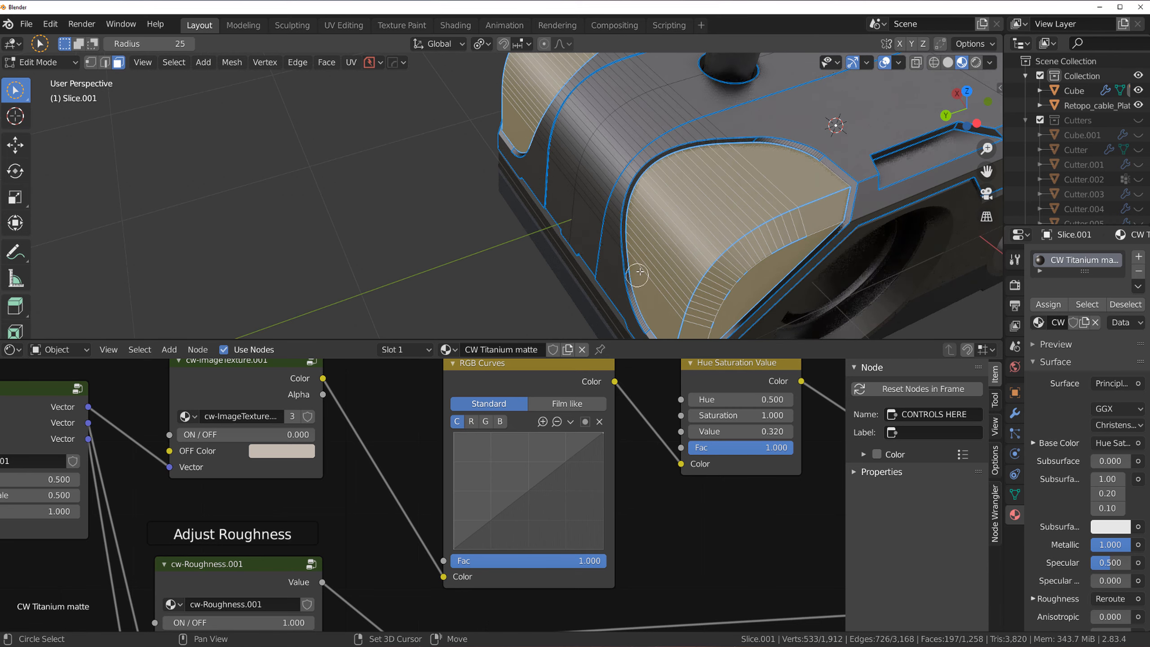
- Inspect the borders of the selected corner panels and deselect the stray face outside them
{"action": "scroll", "coordinate": [634, 270], "scroll_direction": "up", "scroll_amount": 3}
{"action": "mouse_move", "coordinate": [639, 331]}
{"action": "middle_mouse_down", "text": "shift"}
{"action": "mouse_move", "coordinate": [616, 262]}
{"action": "mouse_move", "coordinate": [680, 85]}
{"action": "mouse_move", "coordinate": [731, 237]}
{"action": "mouse_move", "coordinate": [604, 182]}
{"action": "middle_mouse_up", "text": "shift"}
{"action": "scroll", "coordinate": [660, 291], "scroll_direction": "down", "scroll_amount": 5}
{"action": "scroll", "coordinate": [604, 183], "scroll_direction": "up", "scroll_amount": 4}
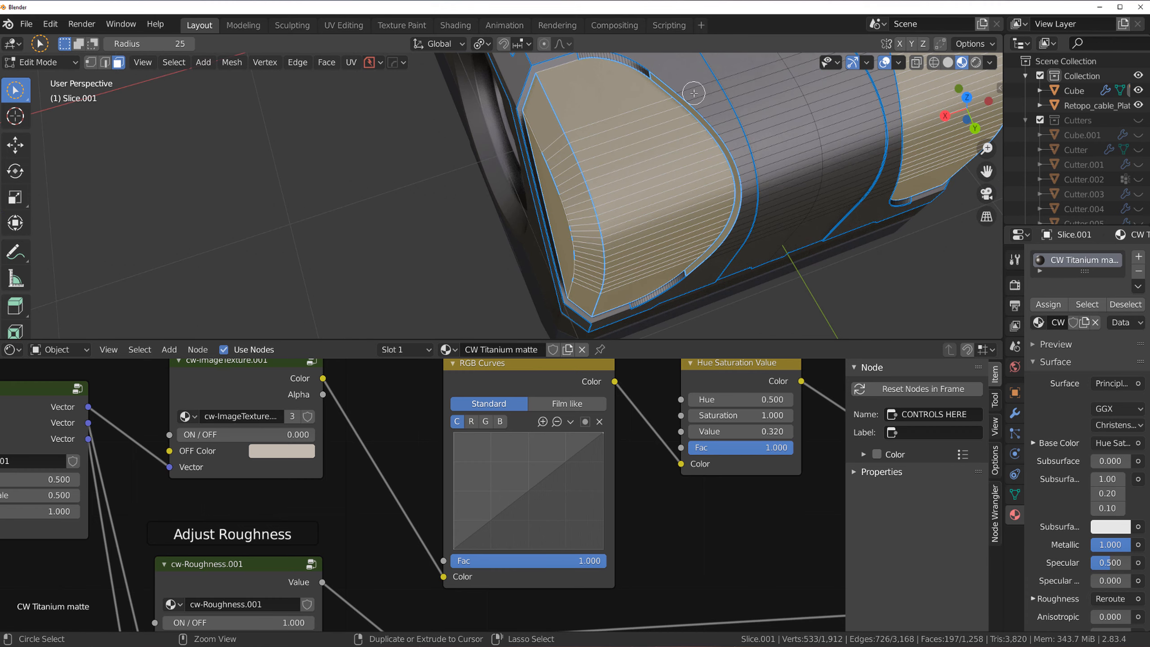
{"action": "scroll", "coordinate": [787, 211], "scroll_direction": "down", "scroll_amount": 3}
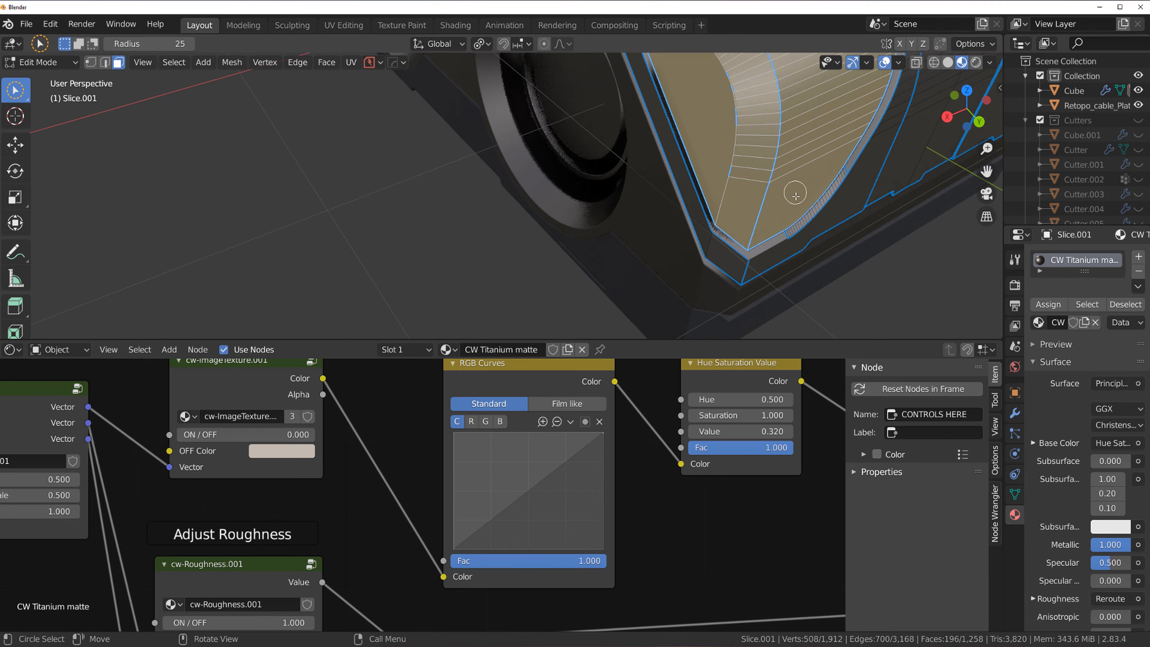
{"action": "middle_click_drag", "start_coordinate": [796, 193], "coordinate": [656, 205]}
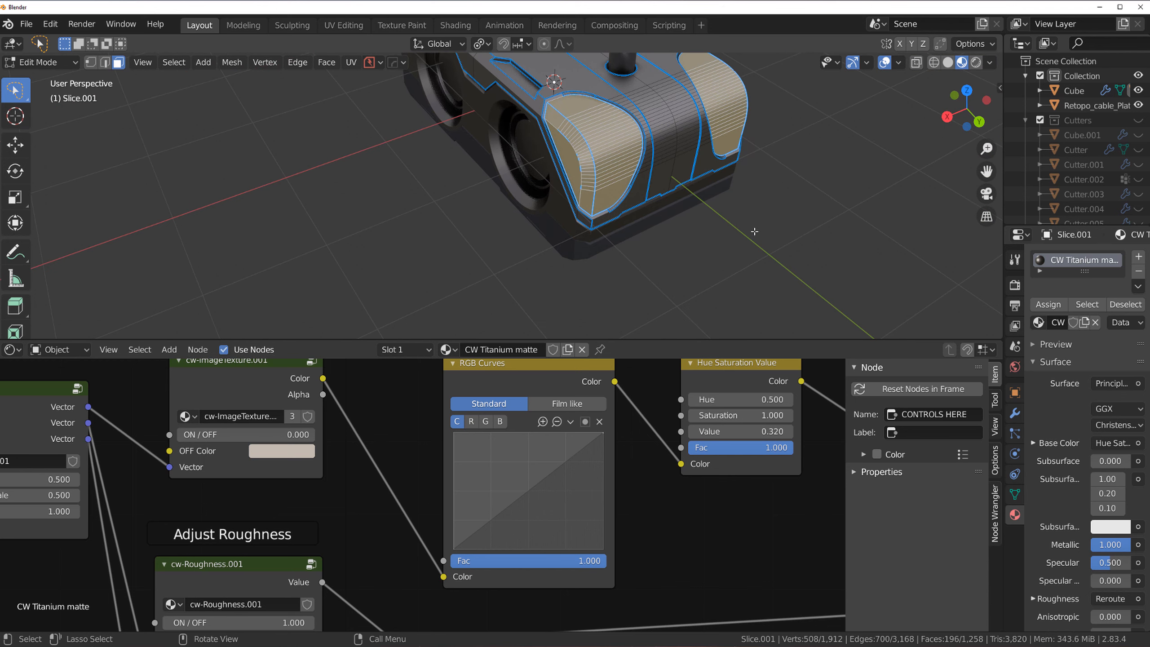
- Add a second material slot with CW Rubber, assign it to the selected corner panels and return to Object Mode
{"action": "left_click", "coordinate": [1138, 257]}
{"action": "left_click", "coordinate": [1040, 356]}
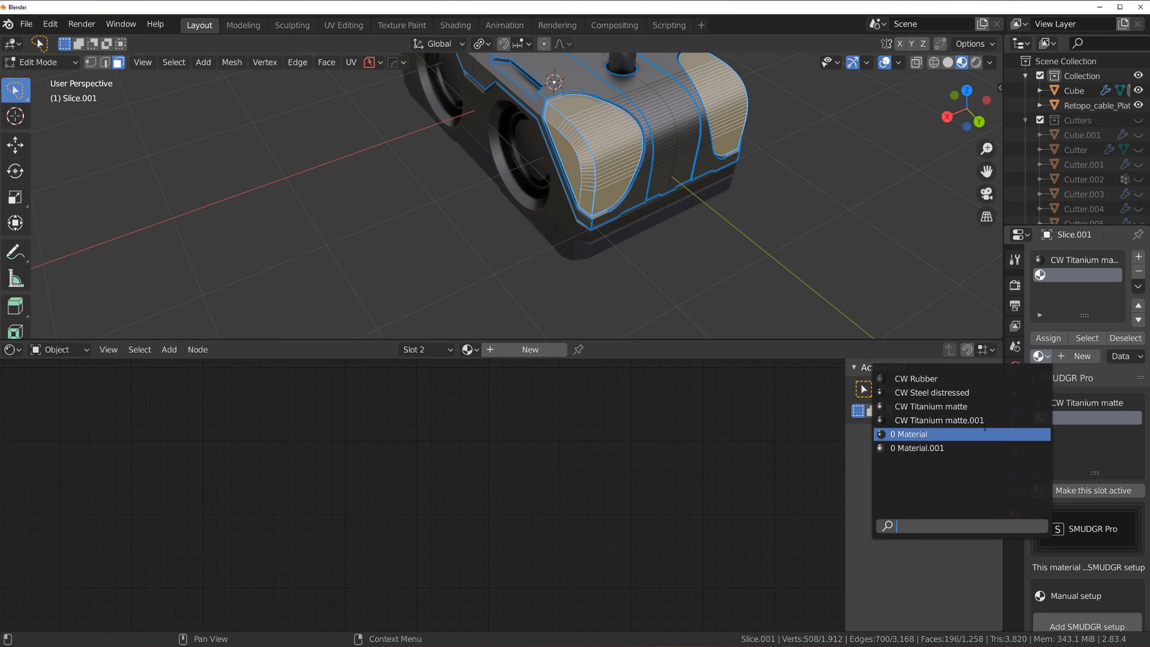
{"action": "left_click", "coordinate": [974, 379]}
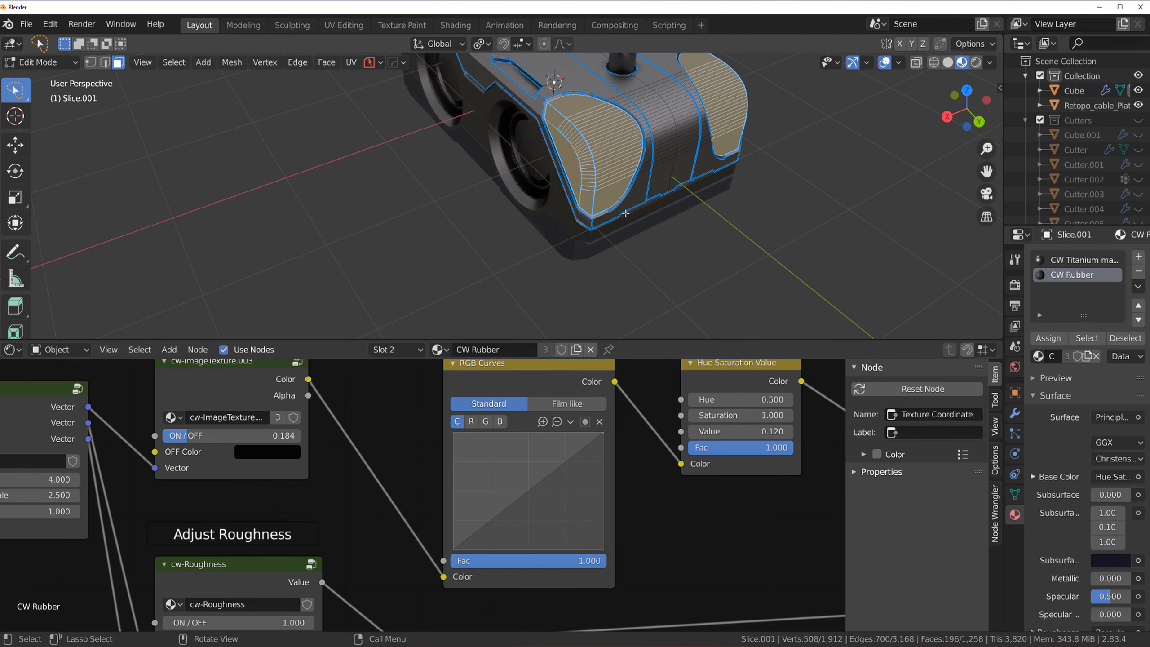
{"action": "middle_click_drag", "start_coordinate": [634, 122], "coordinate": [705, 137]}
{"action": "key", "text": "Tab"}
- Examine the rubber corner panels and the speaker front from several angles, then deselect the upper shell
{"action": "middle_click_drag", "start_coordinate": [702, 236], "coordinate": [625, 326], "text": "shift"}
{"action": "scroll", "coordinate": [661, 242], "scroll_direction": "up", "scroll_amount": 3}
{"action": "middle_click_drag", "start_coordinate": [661, 243], "coordinate": [933, 182]}
{"action": "scroll", "coordinate": [637, 188], "scroll_direction": "up", "scroll_amount": 3}
{"action": "scroll", "coordinate": [698, 189], "scroll_direction": "down", "scroll_amount": 1}
{"action": "scroll", "coordinate": [933, 182], "scroll_direction": "up", "scroll_amount": 1}
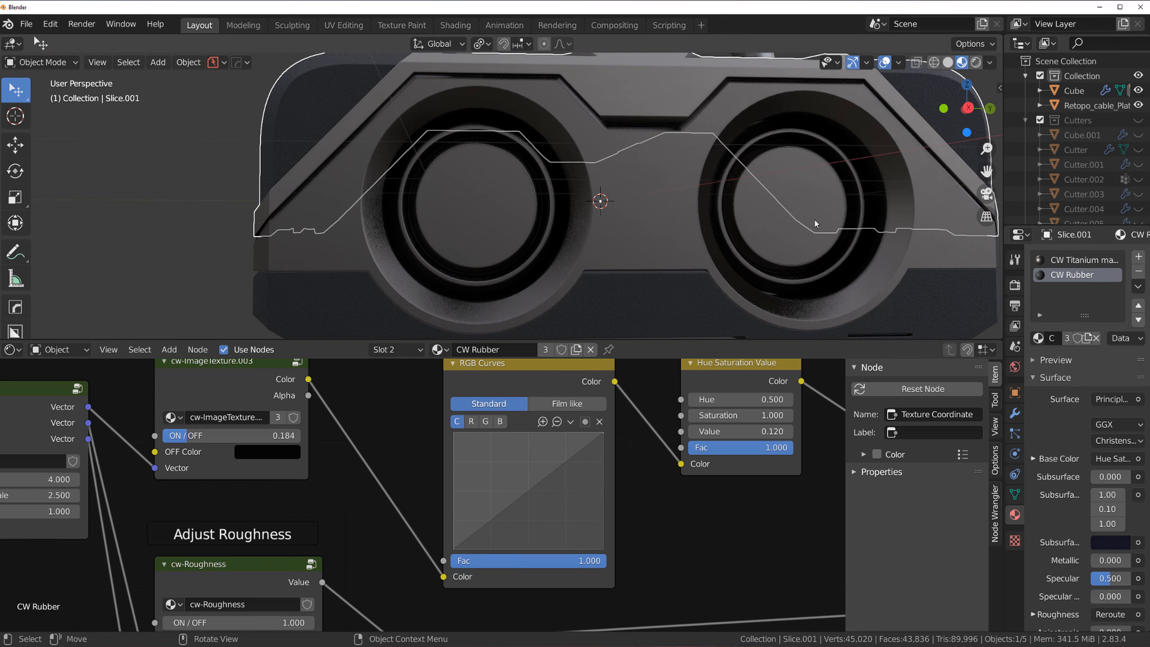
{"action": "scroll", "coordinate": [815, 220], "scroll_direction": "down", "scroll_amount": 5}
{"action": "left_click", "coordinate": [831, 221]}
- Enlarge the 3D viewport over the node editor area and show the boombox in right orthographic view
{"action": "scroll", "coordinate": [725, 215], "scroll_direction": "up", "scroll_amount": 2}
{"action": "key", "text": "KP_3"}
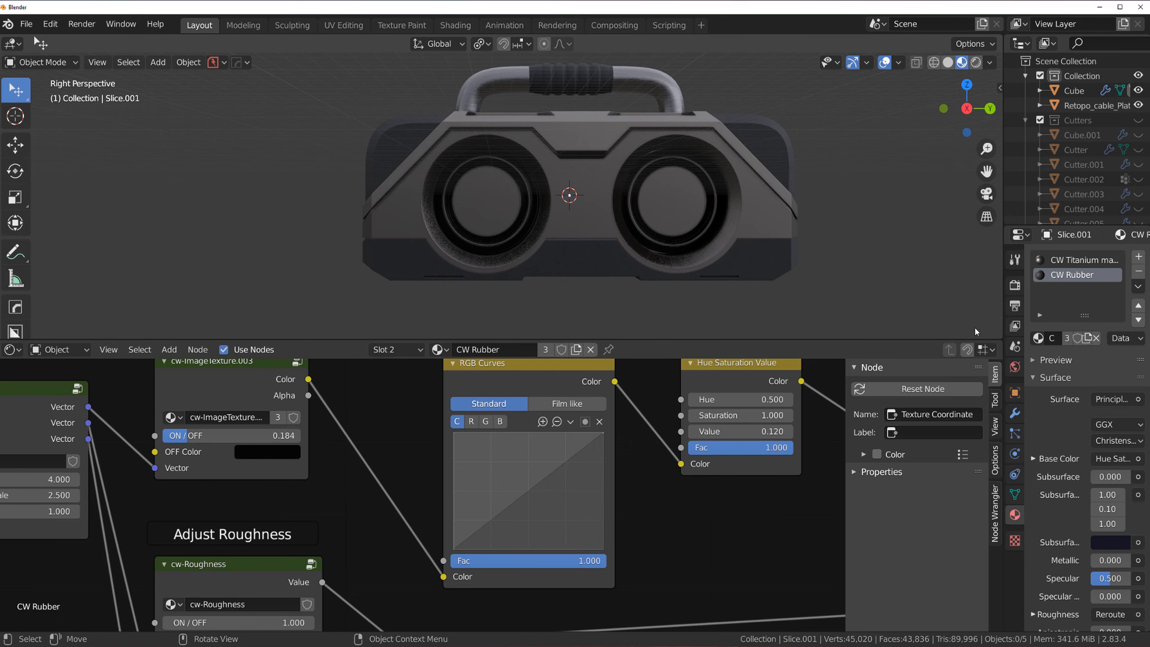
{"action": "key", "text": "ctrl+space"}
{"action": "scroll", "coordinate": [767, 398], "scroll_direction": "up", "scroll_amount": 2}
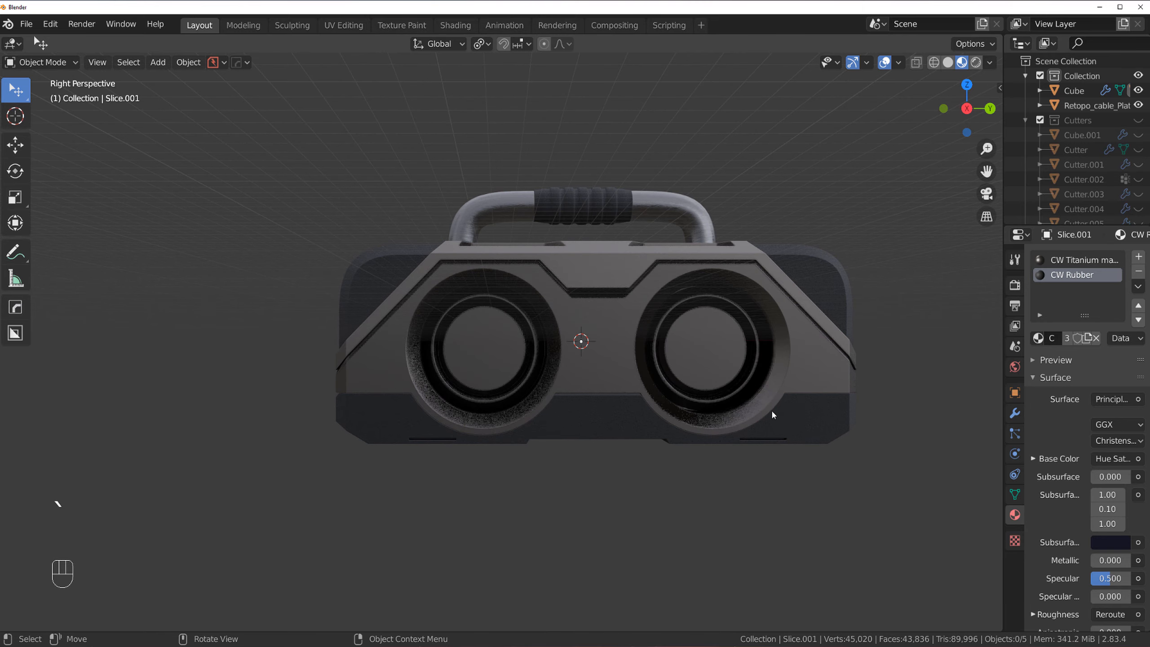
{"action": "key", "text": "KP_5"}
{"action": "middle_click_drag", "start_coordinate": [771, 409], "coordinate": [689, 334]}
{"action": "key", "text": "KP_5"}
{"action": "key", "text": "grave"}
{"action": "left_click", "coordinate": [793, 334]}
{"action": "key", "text": "KP_5"}
{"action": "scroll", "coordinate": [457, 357], "scroll_direction": "up", "scroll_amount": 2}
{"action": "middle_click_drag", "start_coordinate": [457, 357], "coordinate": [543, 352], "text": "shift"}
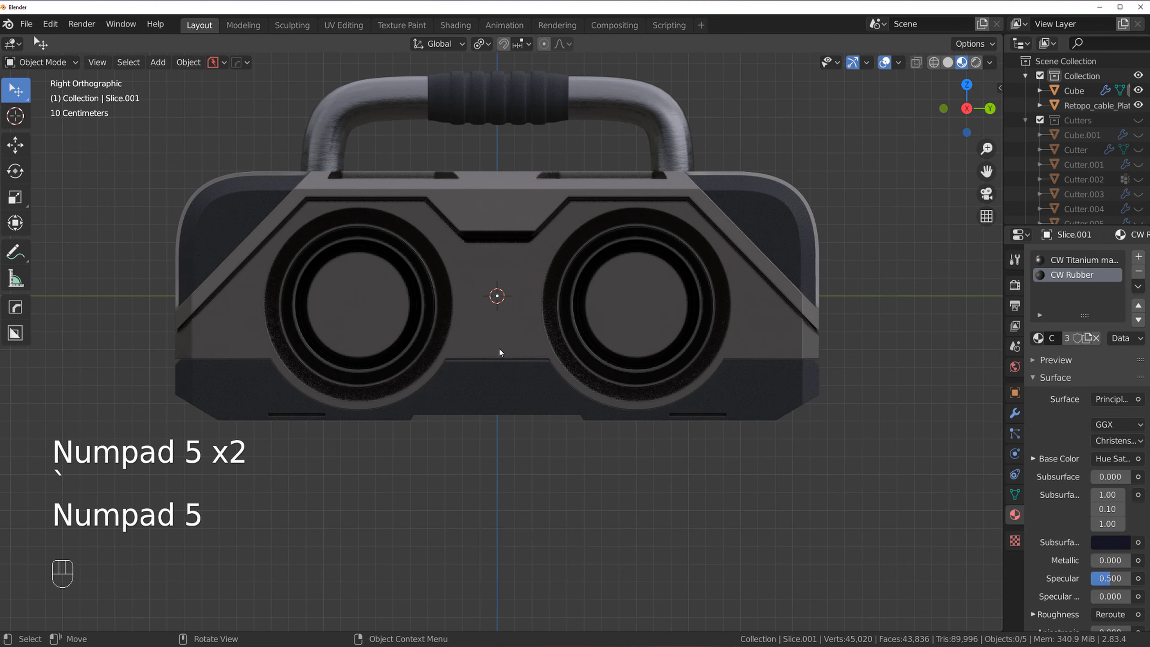
- Insert the round decal with the ring of holes from the free sci-fi decal pack and resize it on the boombox front
{"action": "key", "text": "d"}
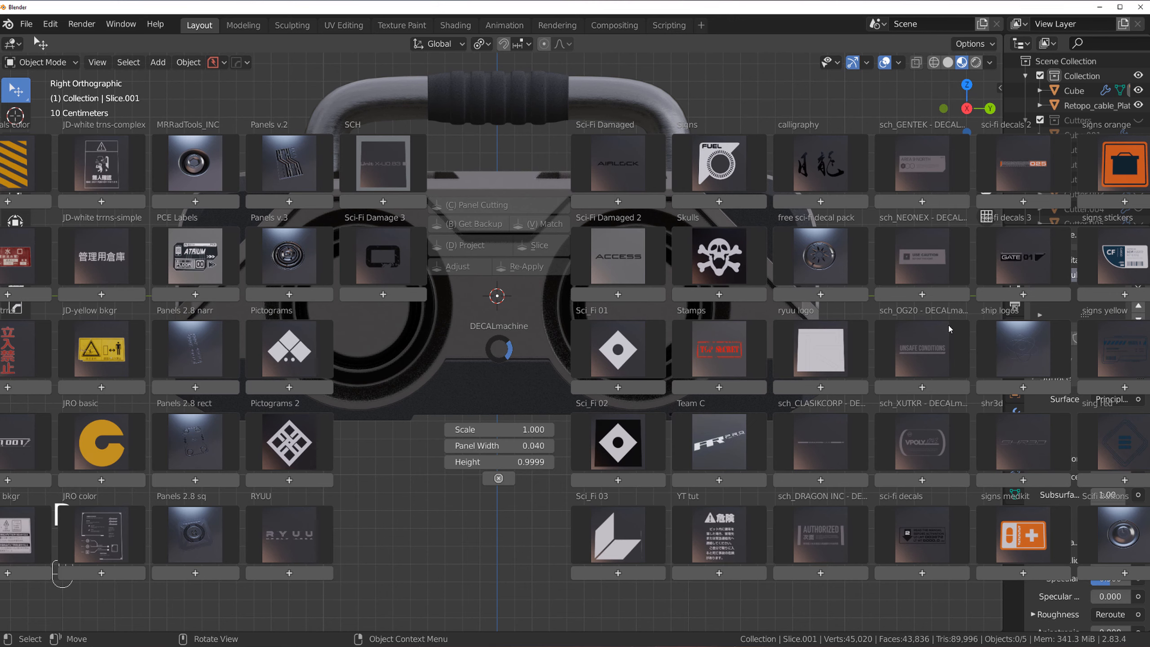
{"action": "left_click", "coordinate": [284, 262]}
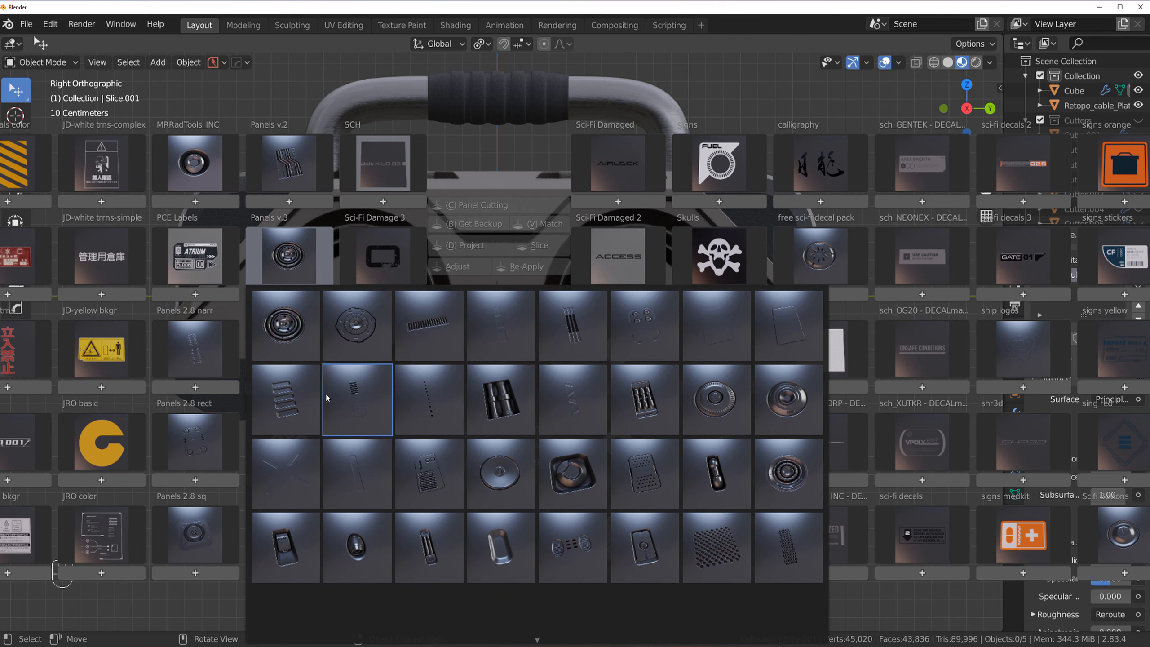
{"action": "left_click", "coordinate": [819, 256]}
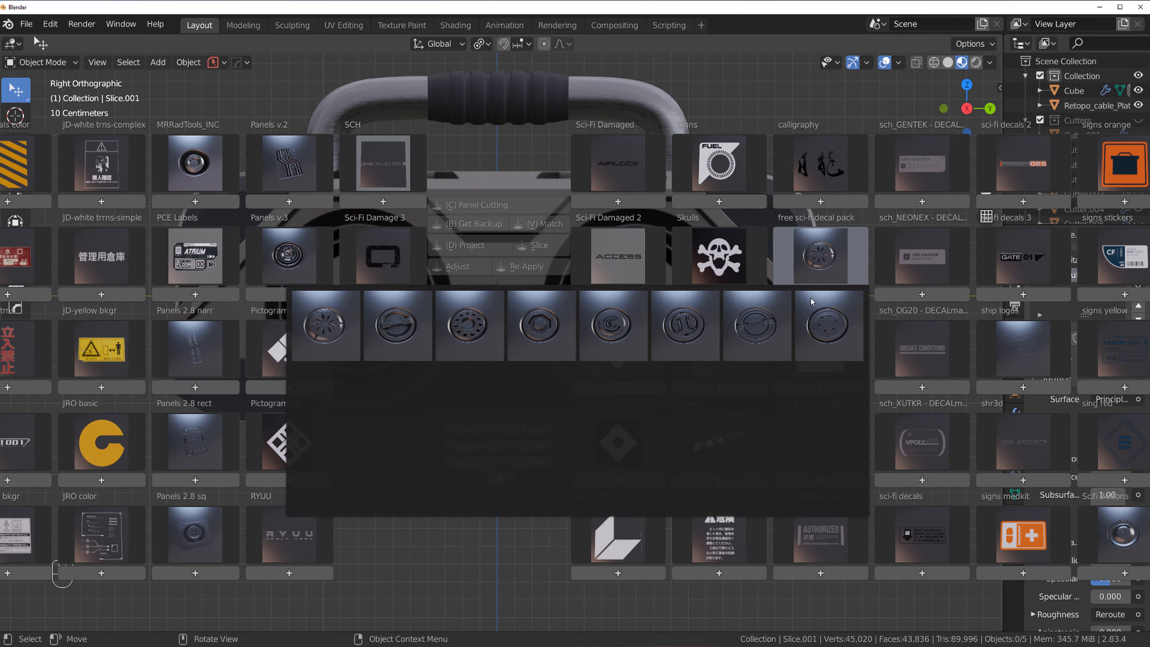
{"action": "left_click", "coordinate": [449, 340]}
{"action": "key", "text": "s"}
{"action": "left_click", "coordinate": [629, 360]}
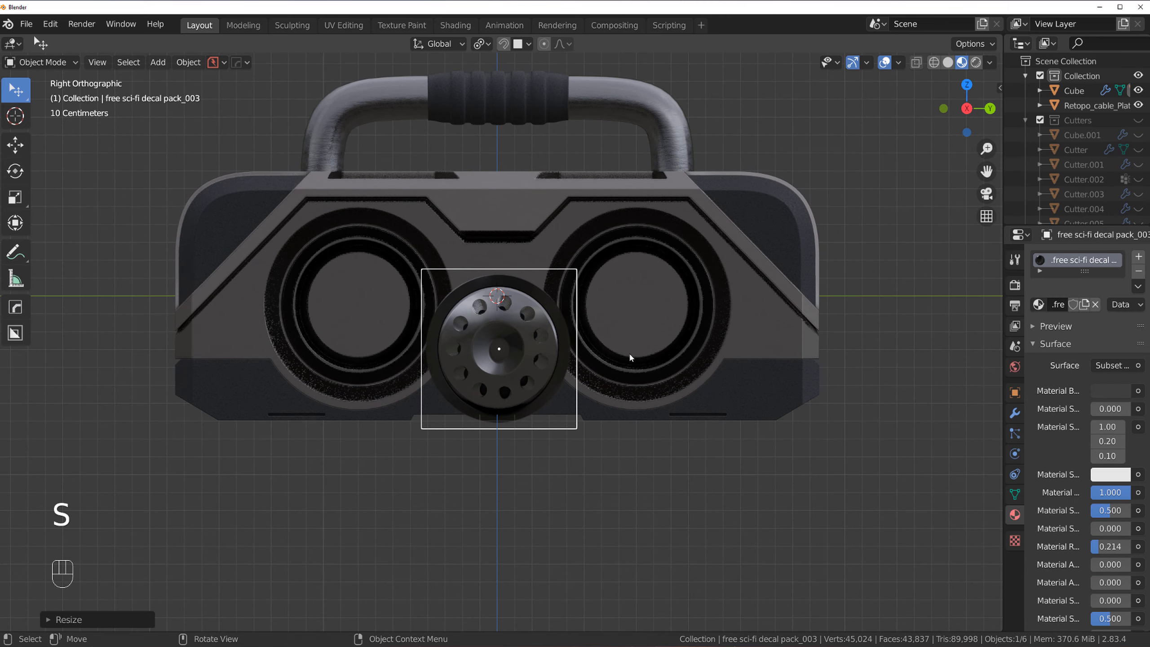
- Move the round decal into one speaker recess, undoing the accidental hide first
{"action": "key", "text": "h"}
{"action": "key", "text": "ctrl+z"}
{"action": "key", "text": "g"}
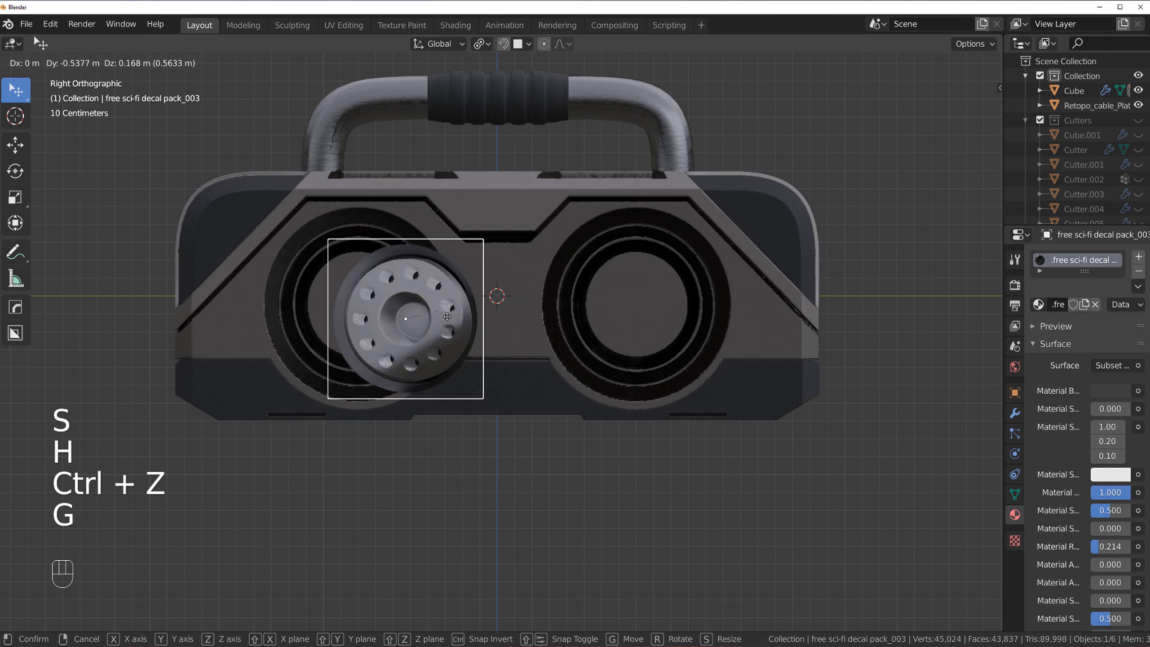
{"action": "left_click", "coordinate": [357, 306], "text": "ctrl"}
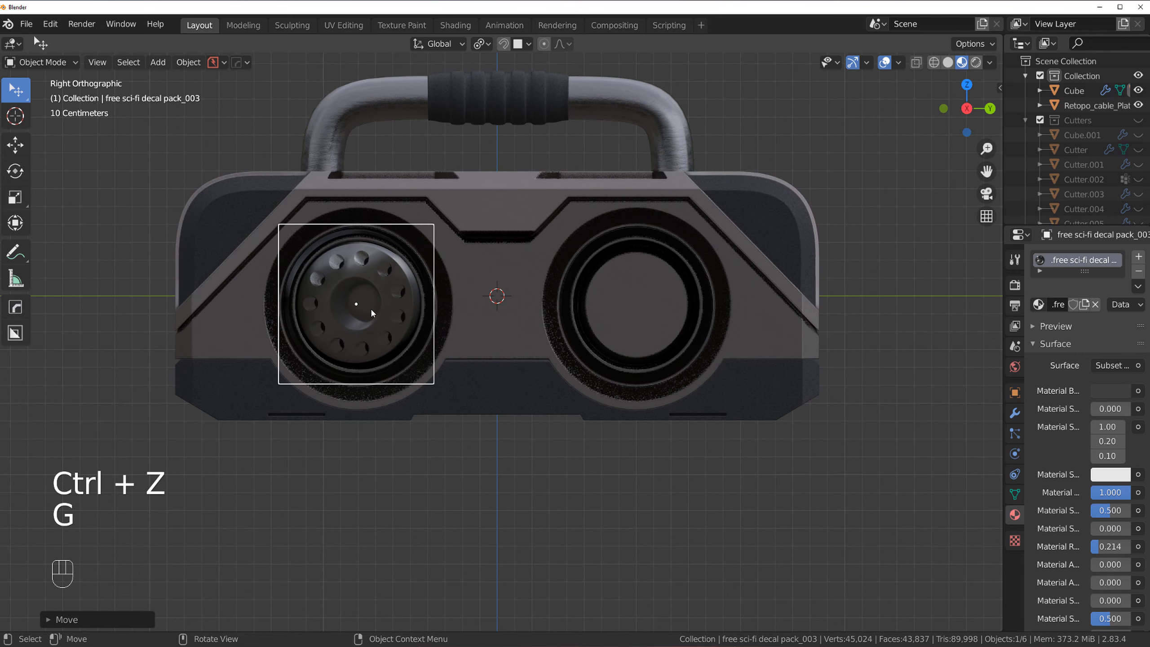
{"action": "scroll", "coordinate": [370, 307], "scroll_direction": "up", "scroll_amount": 3}
{"action": "middle_click_drag", "start_coordinate": [370, 308], "coordinate": [582, 348], "text": "shift"}
{"action": "key", "text": "KP_5"}
{"action": "scroll", "coordinate": [637, 376], "scroll_direction": "up", "scroll_amount": 2}
{"action": "scroll", "coordinate": [643, 361], "scroll_direction": "down", "scroll_amount": 2}
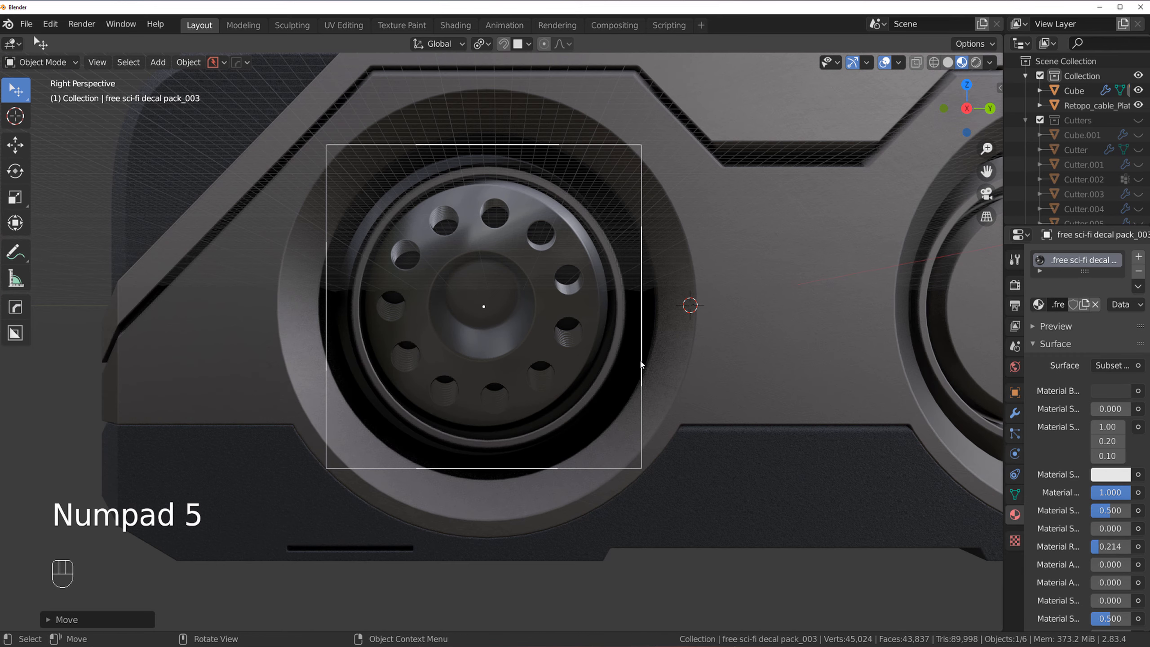
- Set the decal aside and snap the 3D cursor to the front shell's central speaker face, returning to Object Mode
{"action": "key", "text": "g"}
{"action": "left_click", "coordinate": [406, 328]}
{"action": "left_click", "coordinate": [506, 311]}
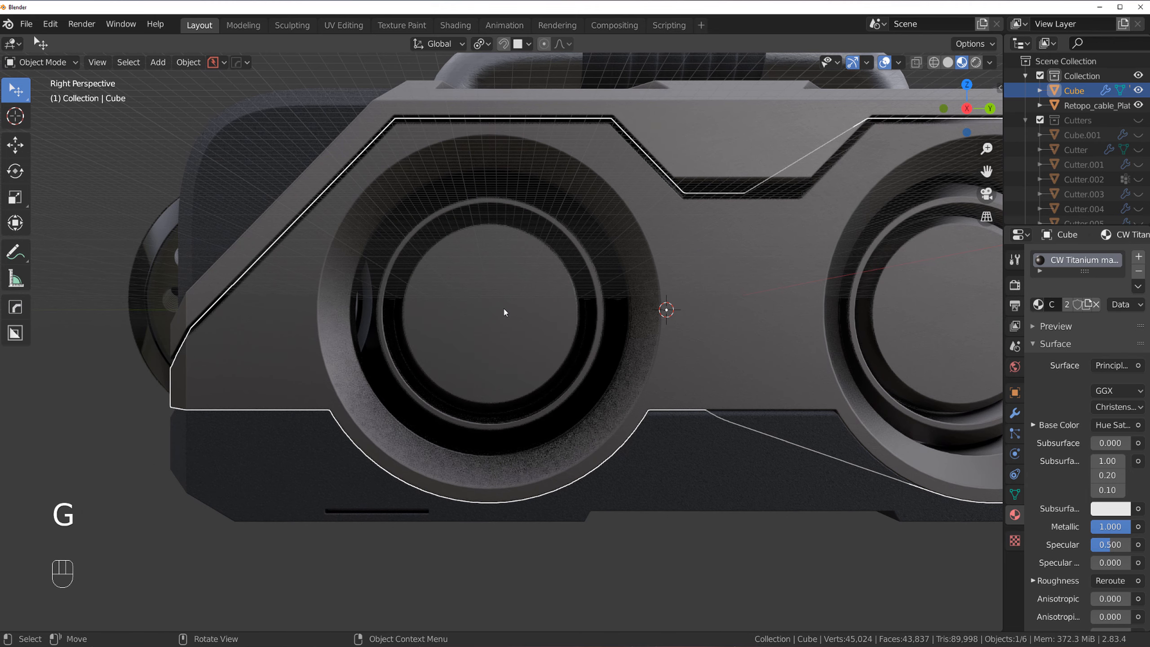
{"action": "key", "text": "Tab"}
{"action": "left_click", "coordinate": [553, 324]}
{"action": "left_click", "coordinate": [553, 323]}
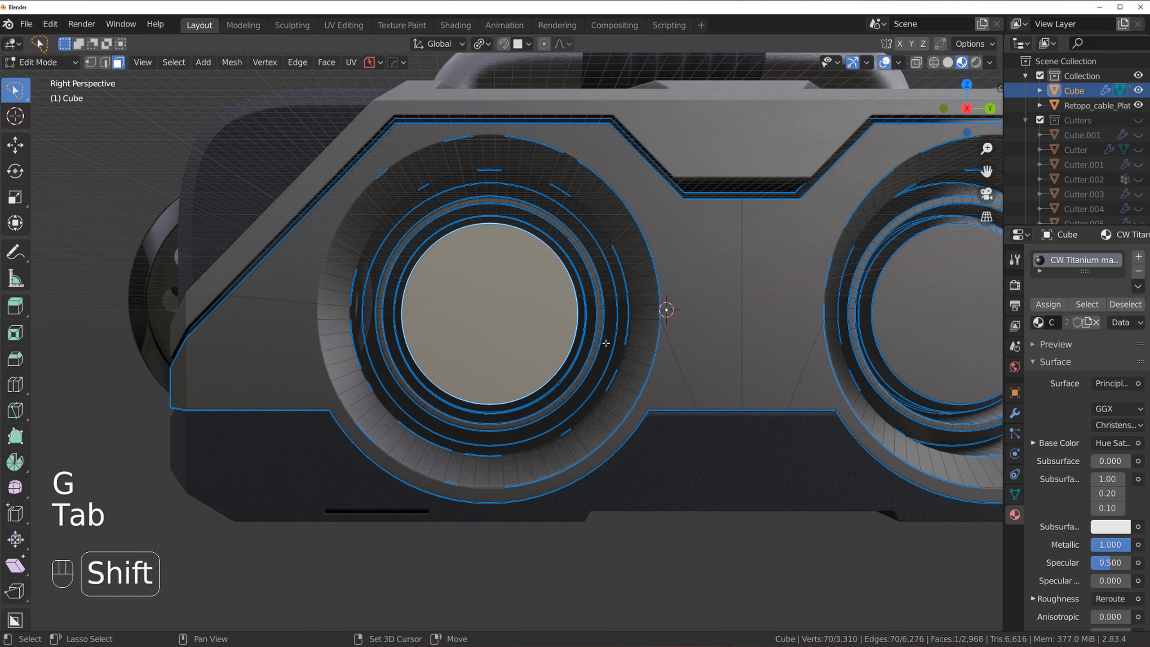
{"action": "key", "text": "shift+s"}
{"action": "left_click", "coordinate": [605, 427]}
{"action": "key", "text": "Tab"}
{"action": "left_click", "coordinate": [201, 237]}
{"action": "key", "text": "Tab"}
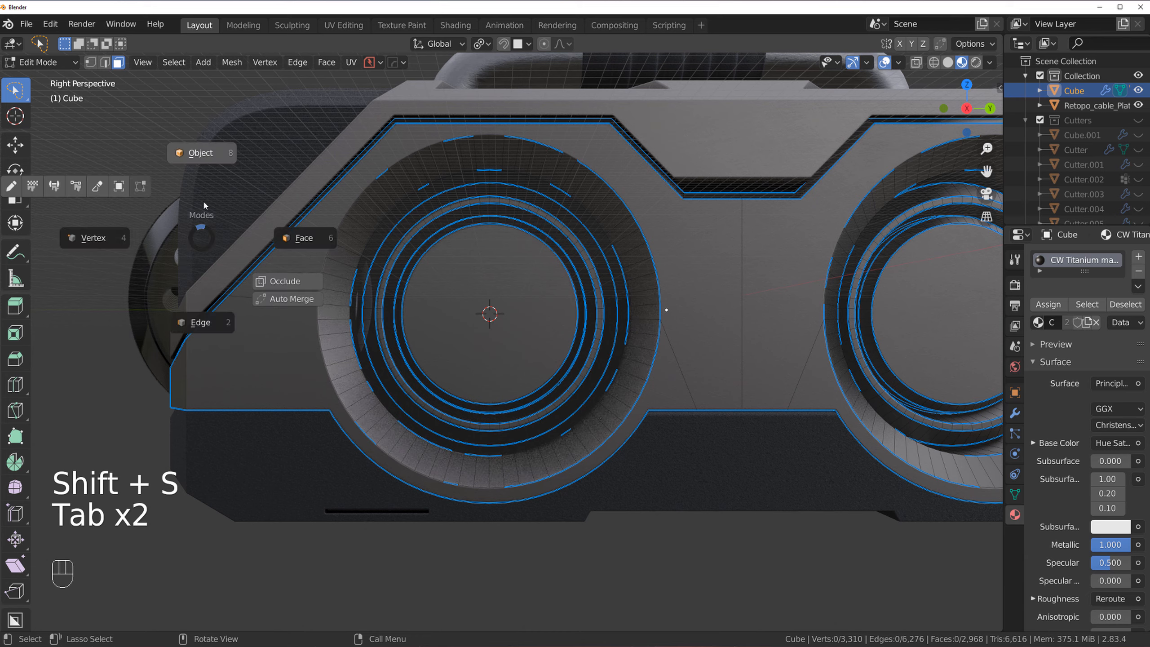
{"action": "left_click", "coordinate": [203, 205]}
- Snap the round decal to the 3D cursor and scale it down slightly to fit the speaker's center
{"action": "left_click", "coordinate": [159, 274]}
{"action": "key", "text": "shift+s"}
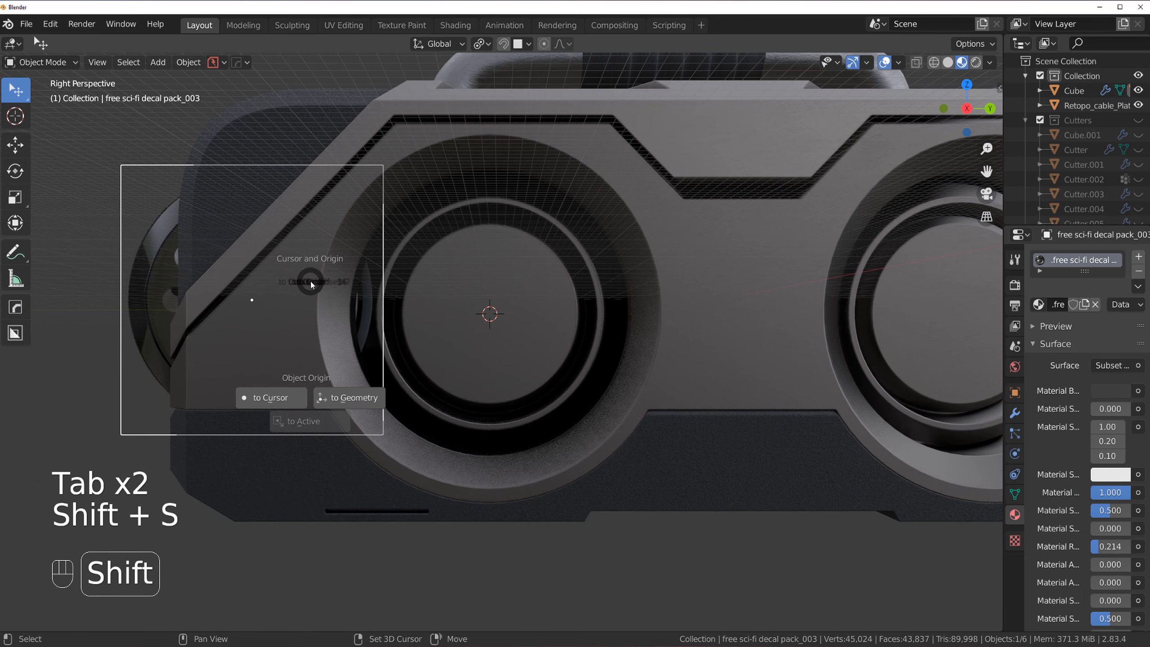
{"action": "left_click", "coordinate": [423, 281]}
{"action": "key", "text": "s"}
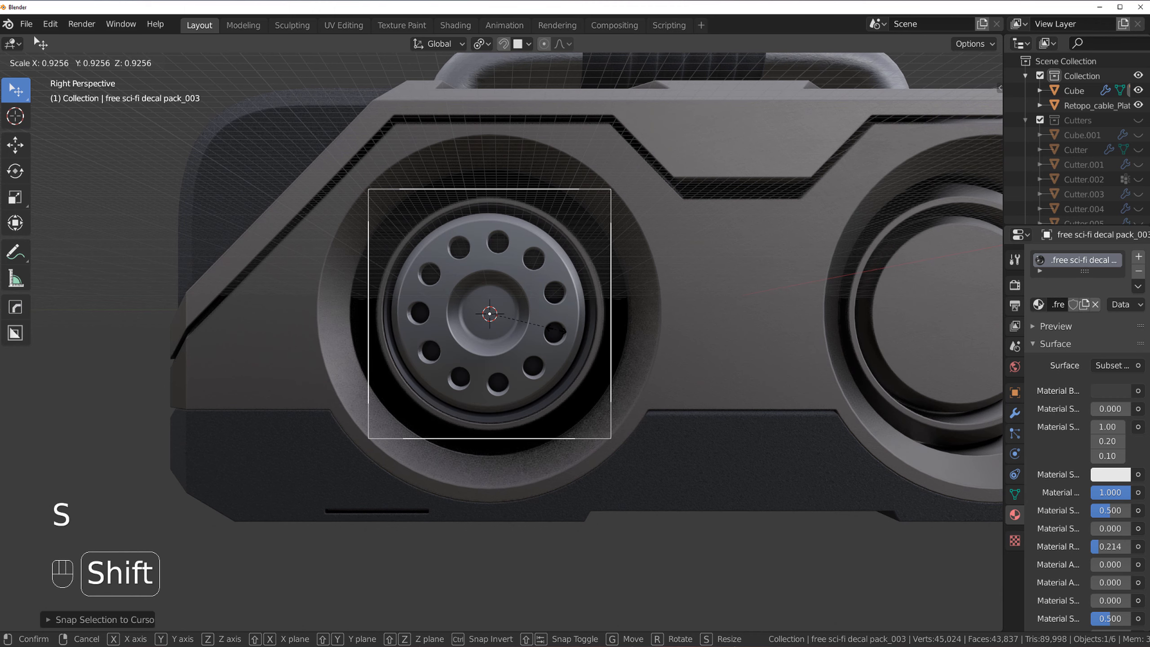
{"action": "left_click", "coordinate": [525, 321]}
- Project the round decal onto the speaker surface with DECALmachine
{"action": "middle_click_drag", "start_coordinate": [524, 321], "coordinate": [611, 318]}
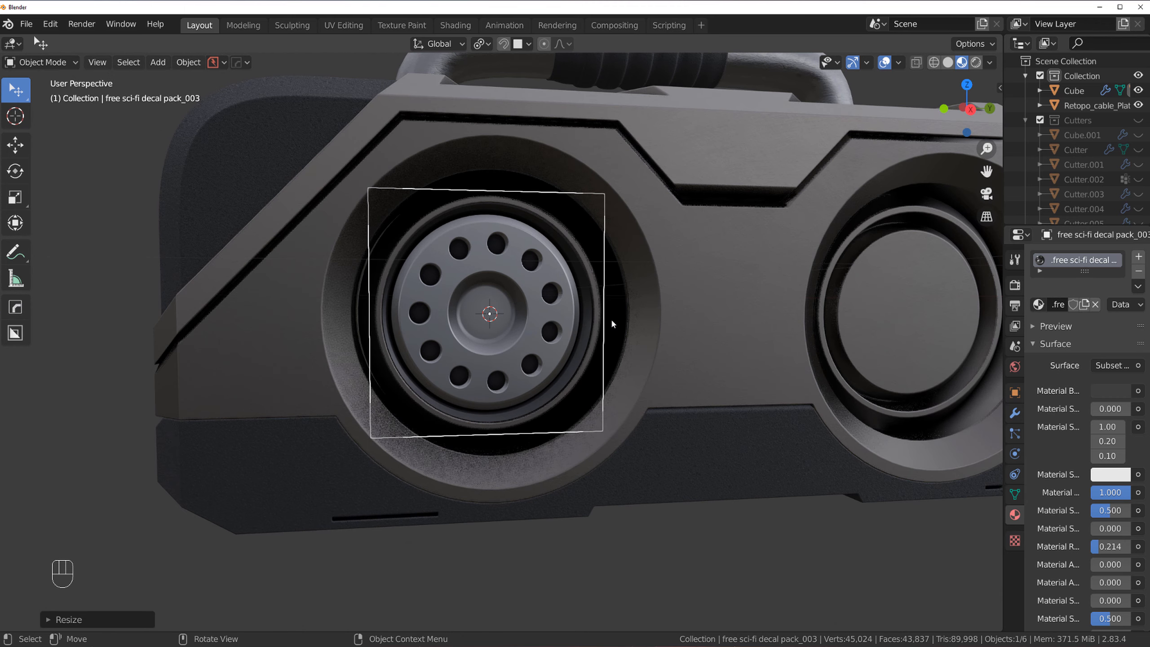
{"action": "key", "text": "alt+d"}
{"action": "key", "text": "d"}
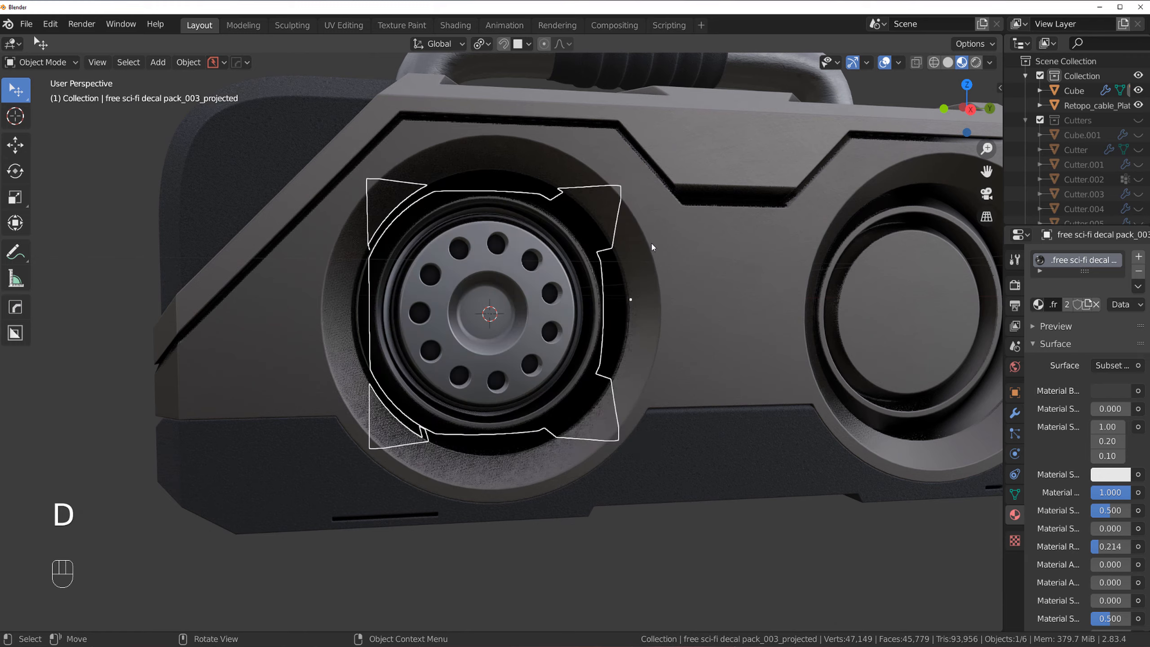
- Mirror the projected decal along Y across the front shell onto the other speaker, then deselect everything
{"action": "scroll", "coordinate": [629, 313], "scroll_direction": "down", "scroll_amount": 5}
{"action": "left_click", "coordinate": [607, 317], "text": "shift"}
{"action": "key", "text": "alt+x"}
{"action": "middle_click_drag", "start_coordinate": [605, 314], "coordinate": [507, 343]}
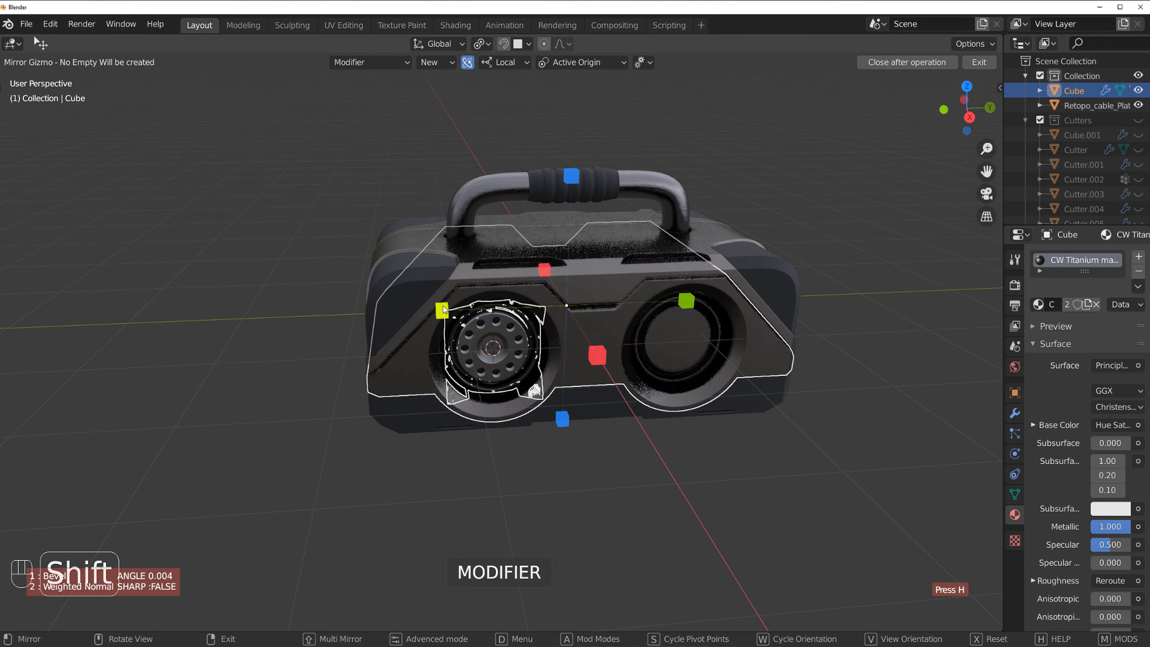
{"action": "middle_click_drag", "start_coordinate": [622, 386], "coordinate": [724, 408]}
{"action": "left_click", "coordinate": [828, 383]}
- Examine the mirrored decals on both speakers from several angles
{"action": "middle_click_drag", "start_coordinate": [828, 384], "coordinate": [530, 419]}
{"action": "scroll", "coordinate": [699, 407], "scroll_direction": "up", "scroll_amount": 2}
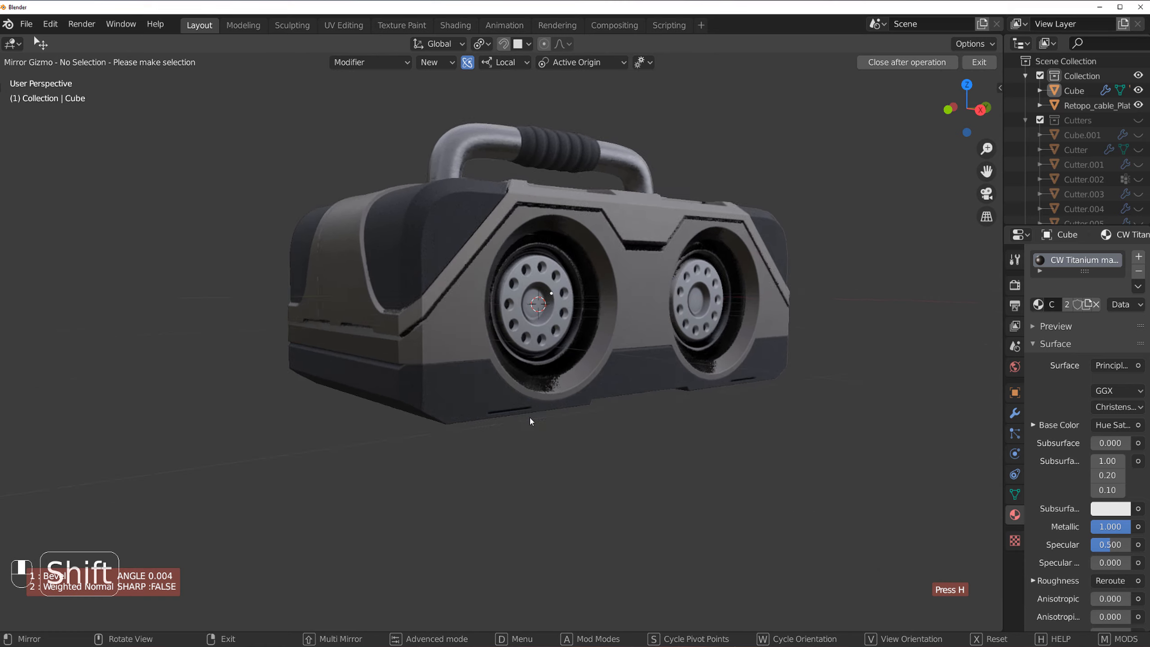
{"action": "middle_click_drag", "start_coordinate": [680, 414], "coordinate": [563, 409]}
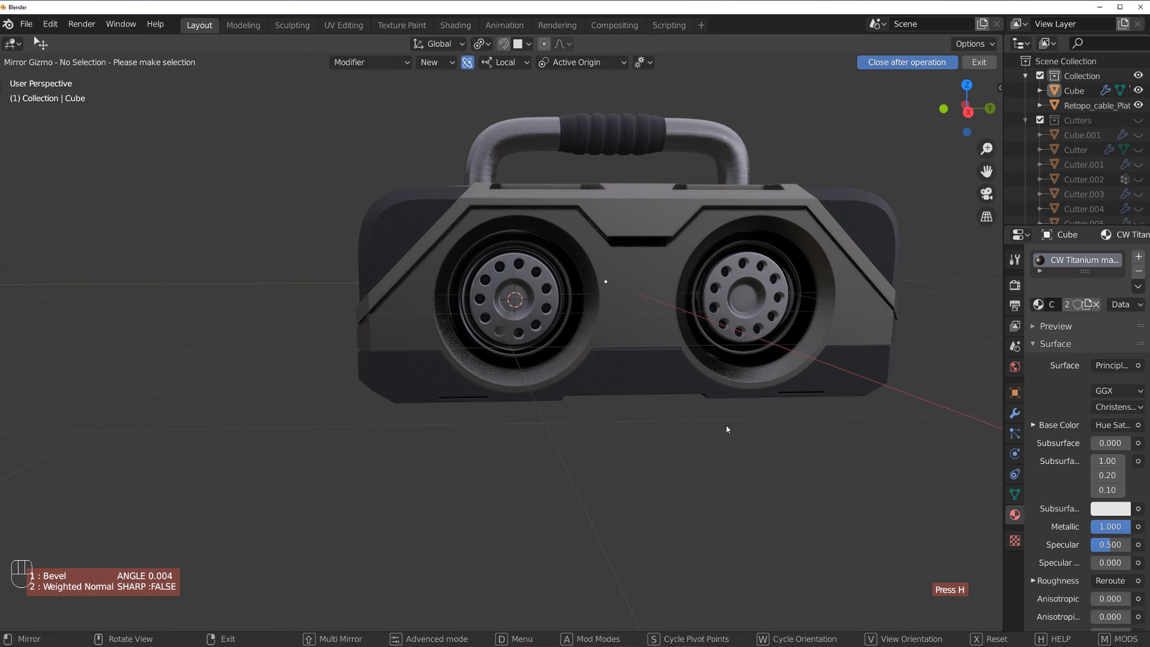
{"action": "scroll", "coordinate": [727, 426], "scroll_direction": "up", "scroll_amount": 2}
{"action": "middle_click_drag", "start_coordinate": [679, 408], "coordinate": [562, 364], "text": "shift"}
{"action": "scroll", "coordinate": [557, 421], "scroll_direction": "down", "scroll_amount": 4}
{"action": "scroll", "coordinate": [588, 409], "scroll_direction": "up", "scroll_amount": 1}
{"action": "middle_click_drag", "start_coordinate": [563, 365], "coordinate": [564, 390]}
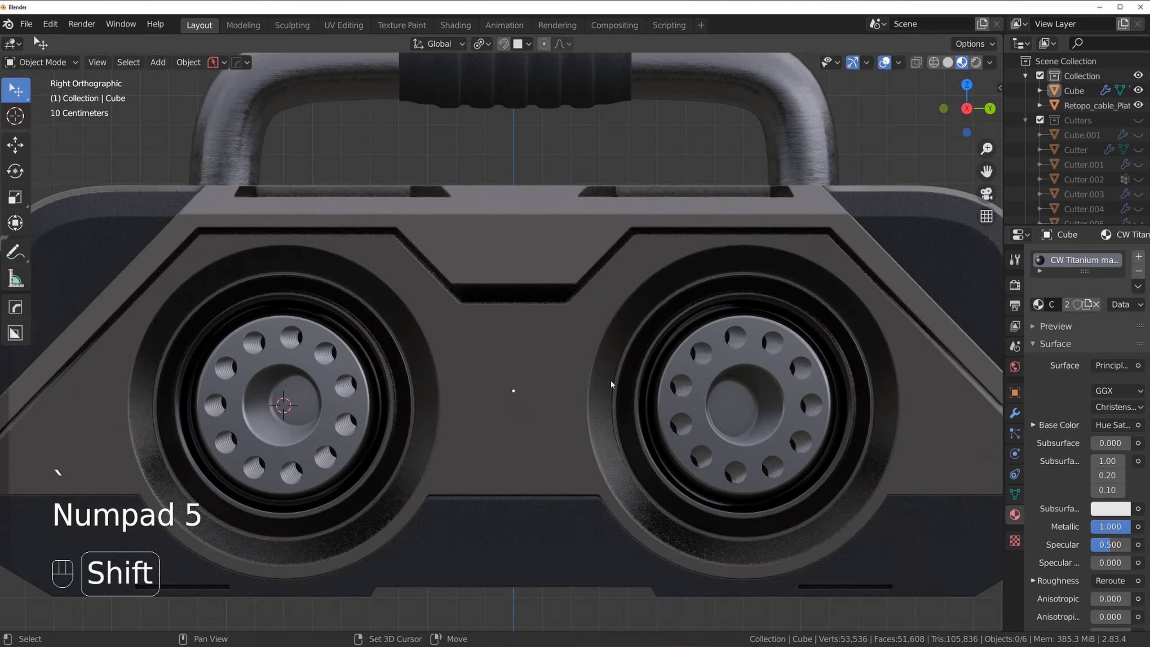
- Insert the five-slot vent decal from the free sci-fi decal pack on the upper shell's front
{"action": "middle_click_drag", "start_coordinate": [540, 263], "coordinate": [566, 329], "text": "shift"}
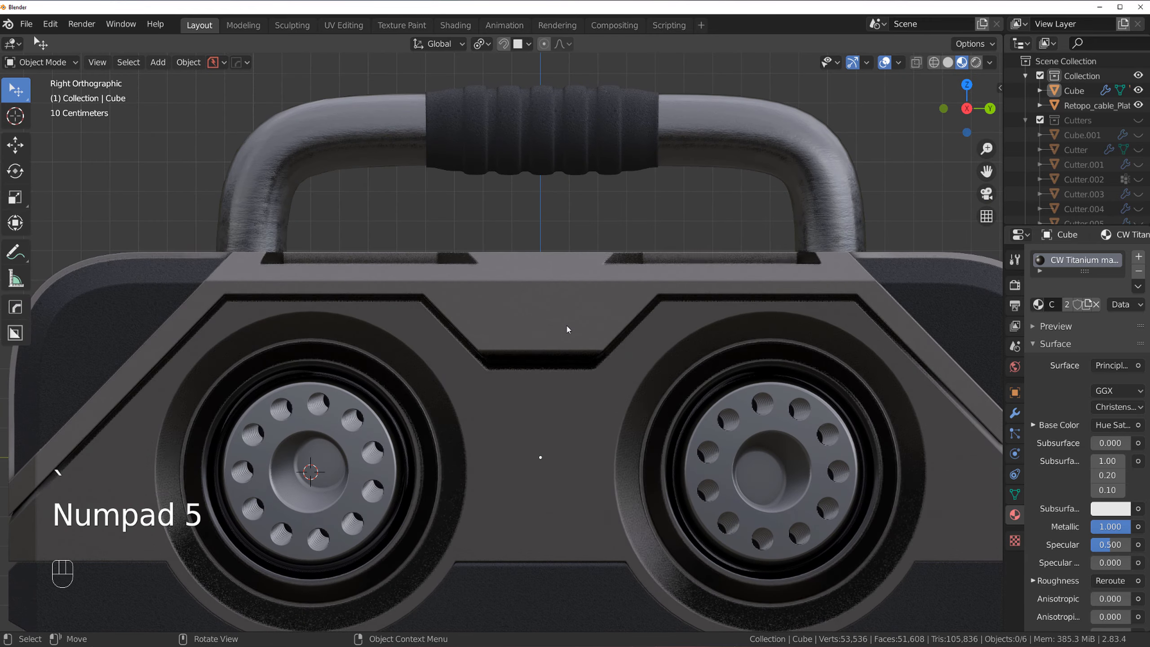
{"action": "key", "text": "d"}
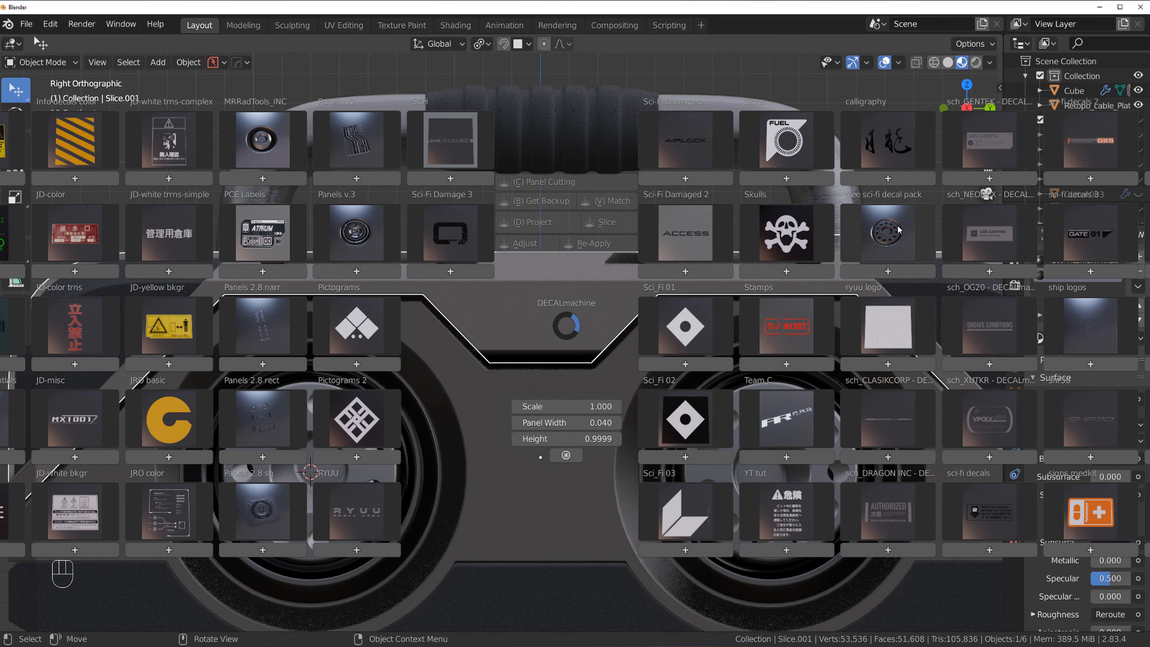
{"action": "left_click", "coordinate": [899, 230]}
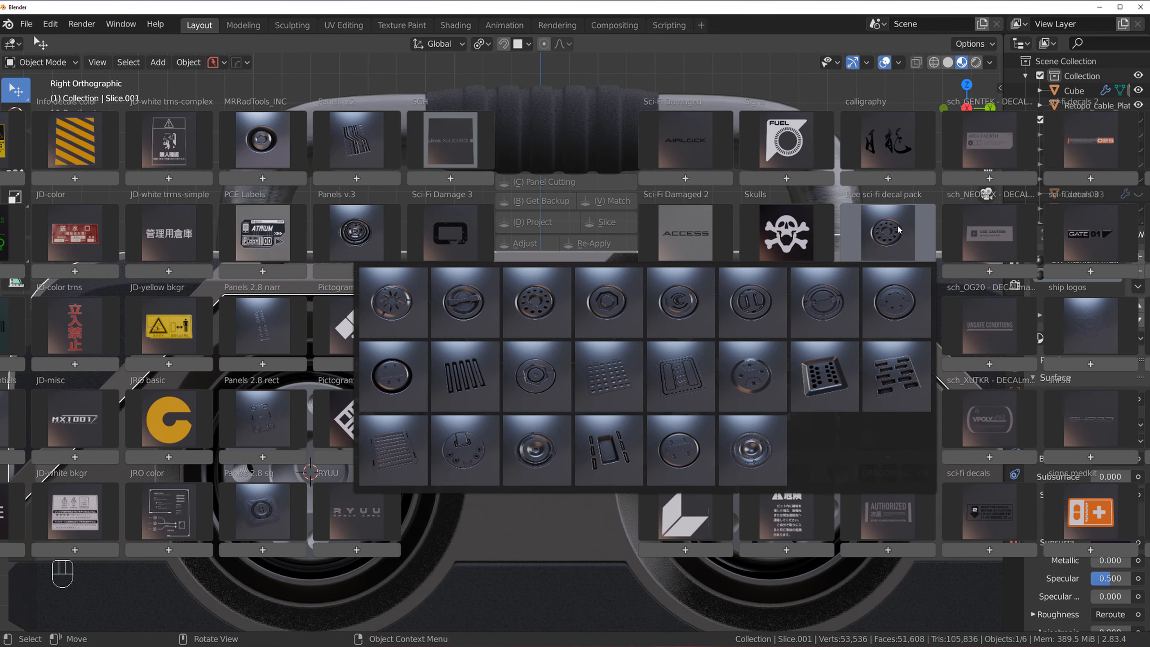
{"action": "left_click", "coordinate": [679, 449]}
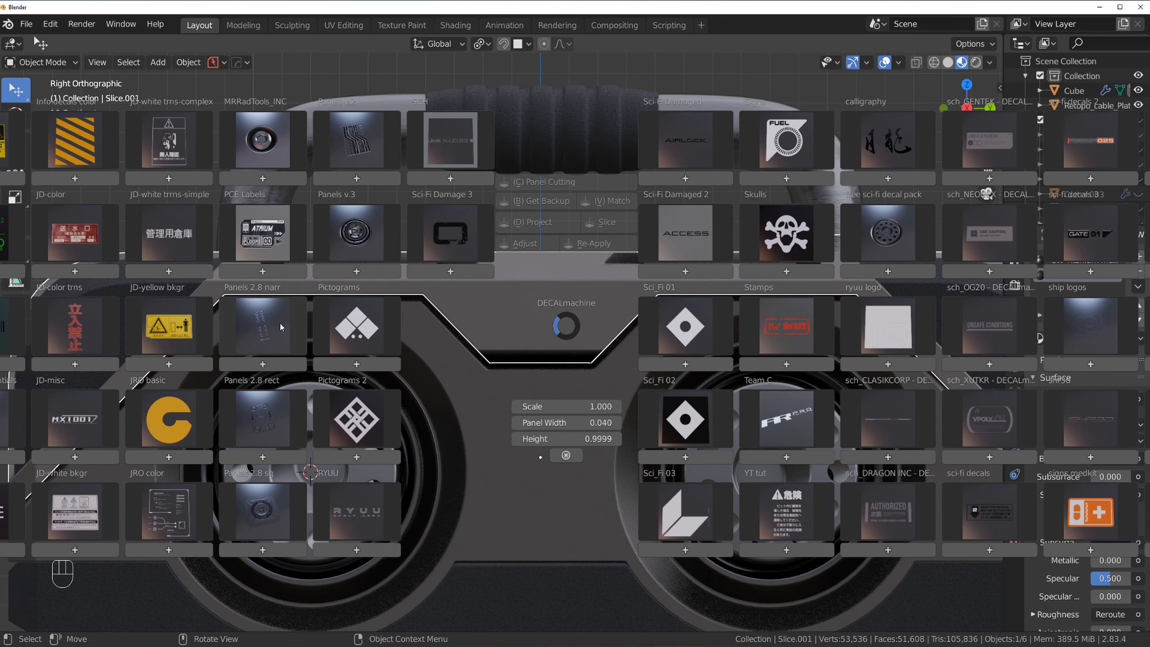
{"action": "left_click", "coordinate": [865, 235]}
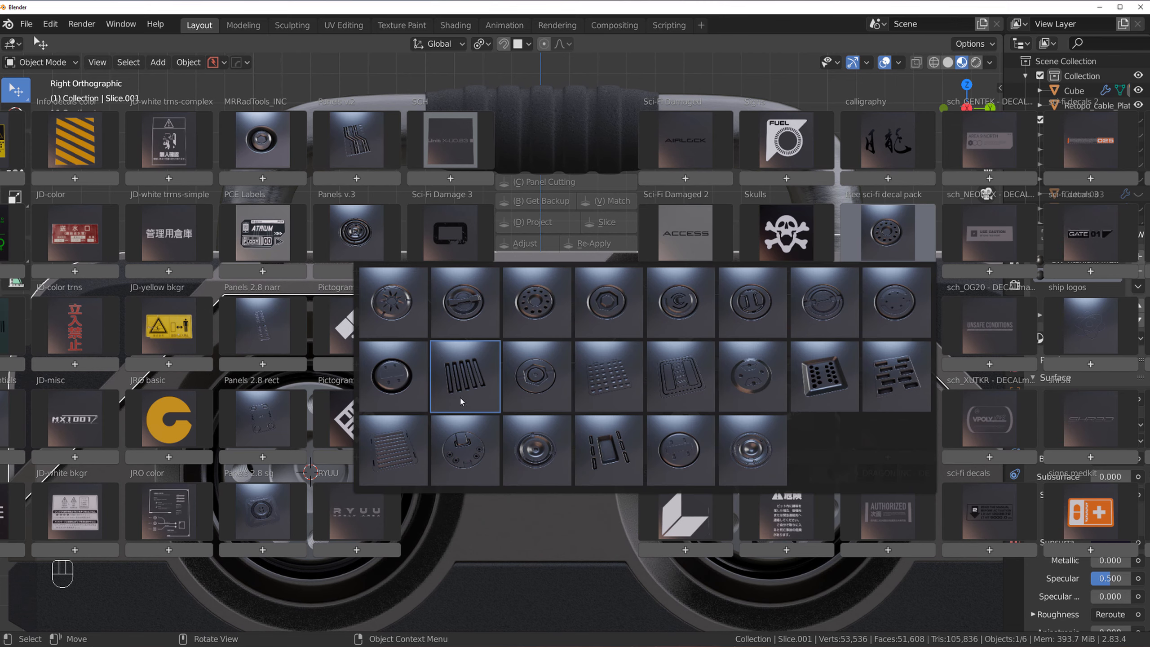
{"action": "left_click", "coordinate": [460, 401]}
- Try to position the slotted vent decal on the top surface beyond the handle's end in top view, then delete it
{"action": "scroll", "coordinate": [569, 348], "scroll_direction": "down", "scroll_amount": 5}
{"action": "middle_click_drag", "start_coordinate": [590, 327], "coordinate": [563, 313]}
{"action": "scroll", "coordinate": [563, 313], "scroll_direction": "up", "scroll_amount": 1}
{"action": "key", "text": "grave"}
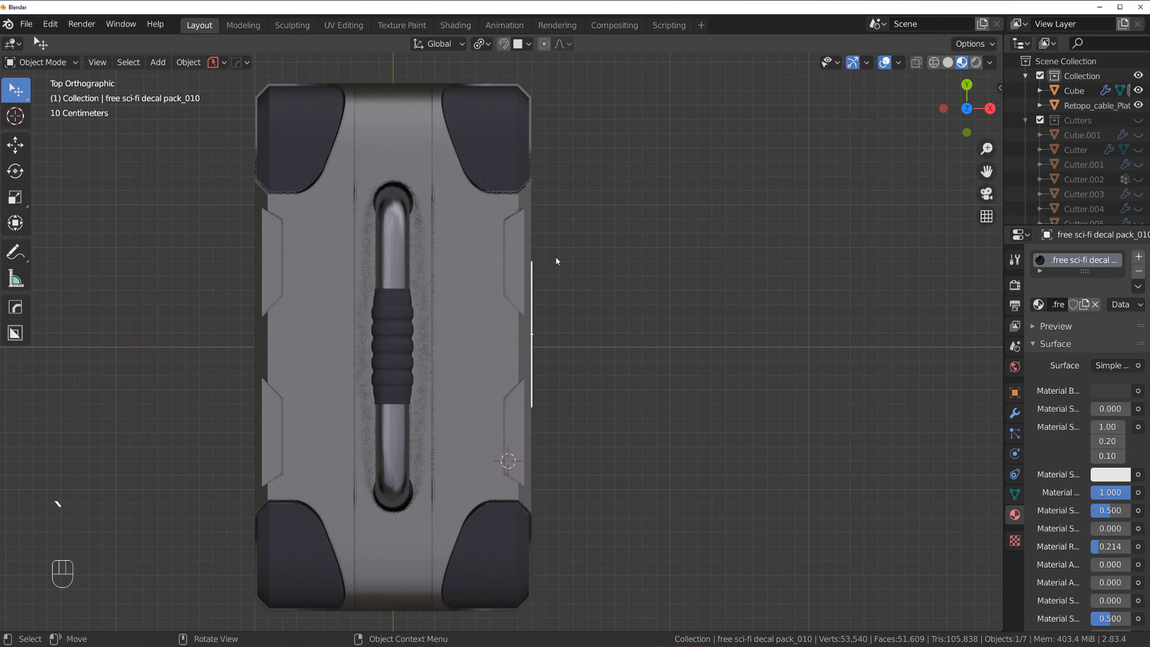
{"action": "key", "text": "g"}
{"action": "key", "text": "ctrl"}
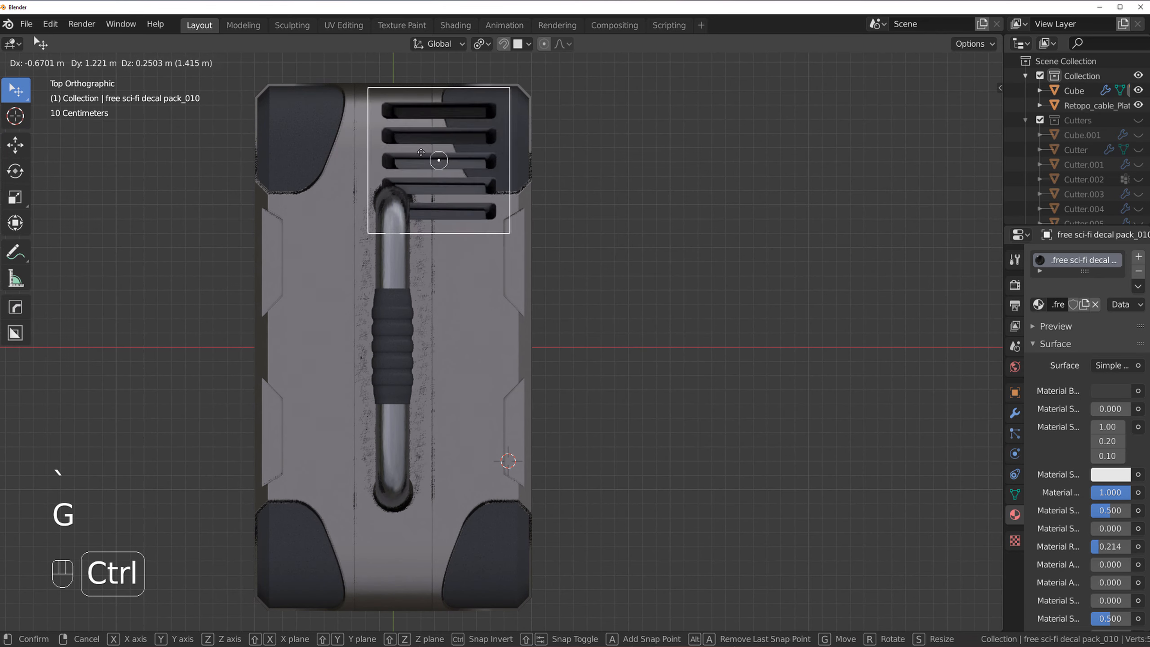
{"action": "left_click", "coordinate": [394, 120]}
{"action": "scroll", "coordinate": [521, 350], "scroll_direction": "up", "scroll_amount": 3}
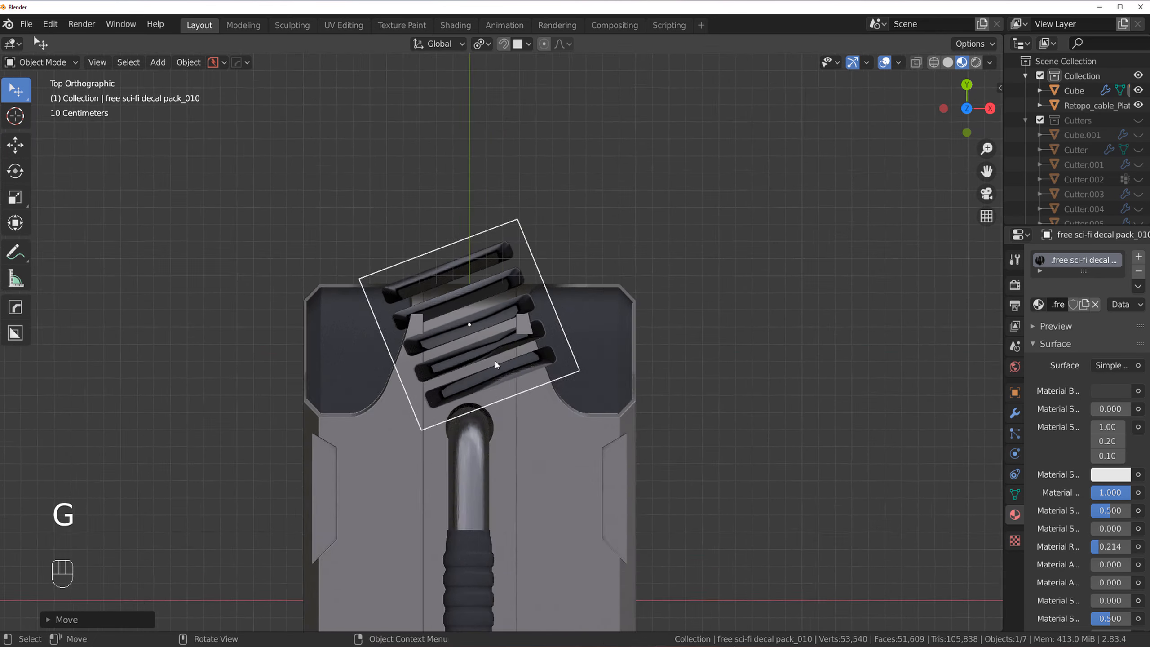
{"action": "key", "text": "g"}
{"action": "left_click", "coordinate": [461, 315], "text": "ctrl"}
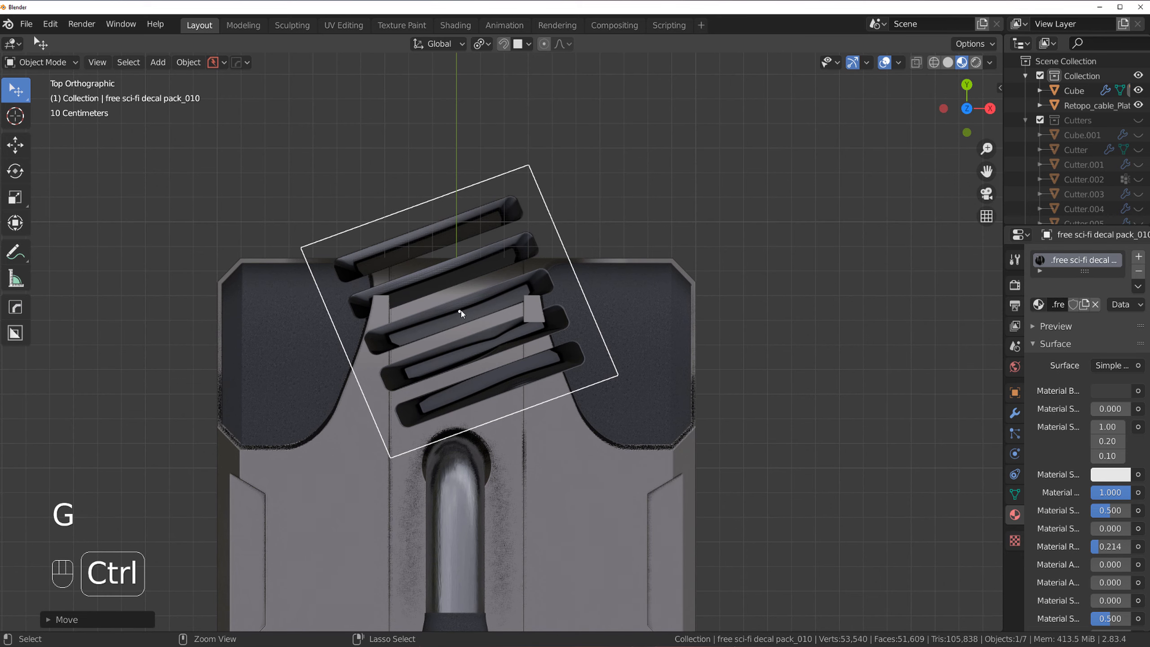
{"action": "key", "text": "x"}
{"action": "left_click", "coordinate": [461, 314]}
- Insert the five-slot vent decal on the upper shell's top between the rubber corner panels and scale it down
{"action": "left_click", "coordinate": [471, 347]}
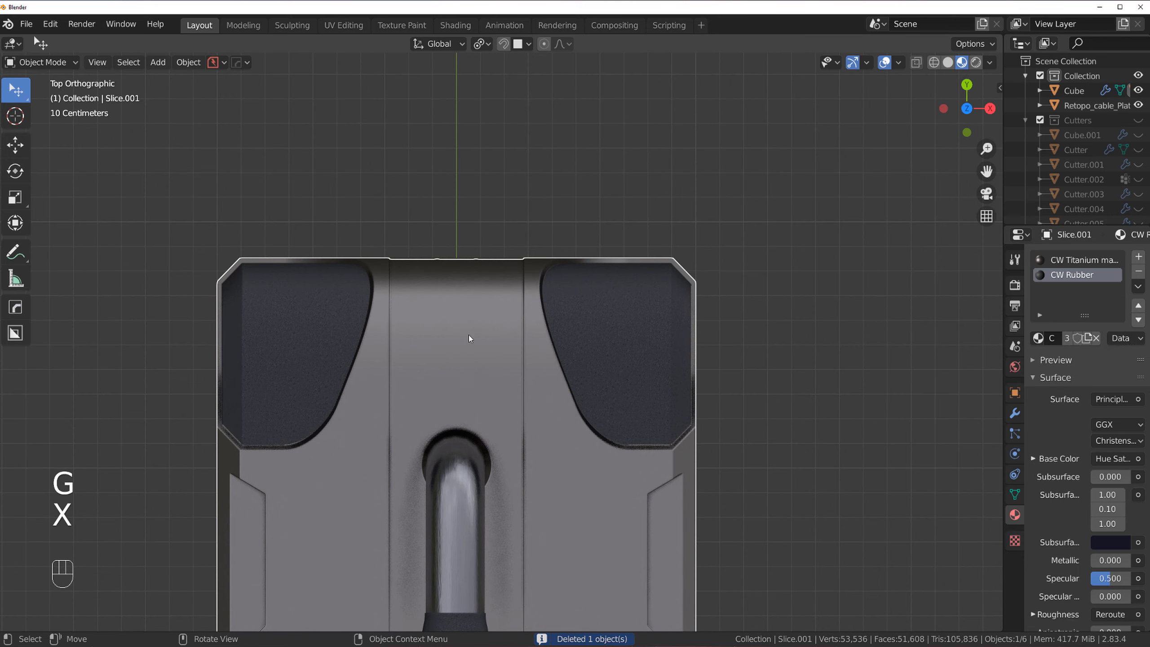
{"action": "key", "text": "d"}
{"action": "left_click", "coordinate": [803, 263]}
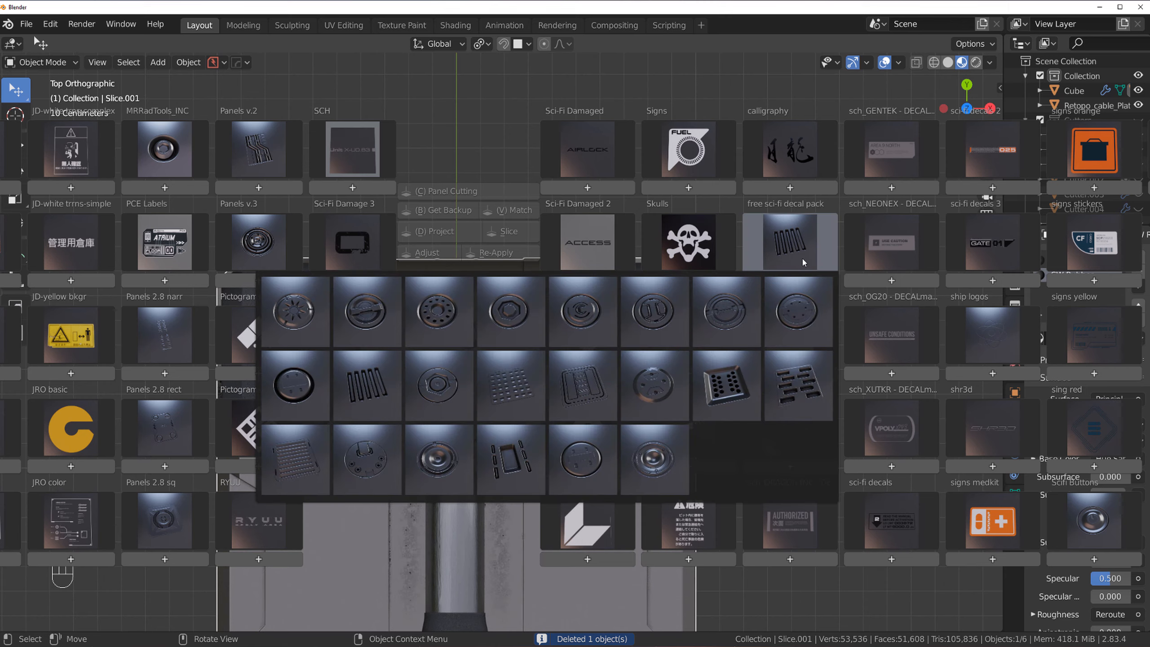
{"action": "left_click", "coordinate": [347, 405]}
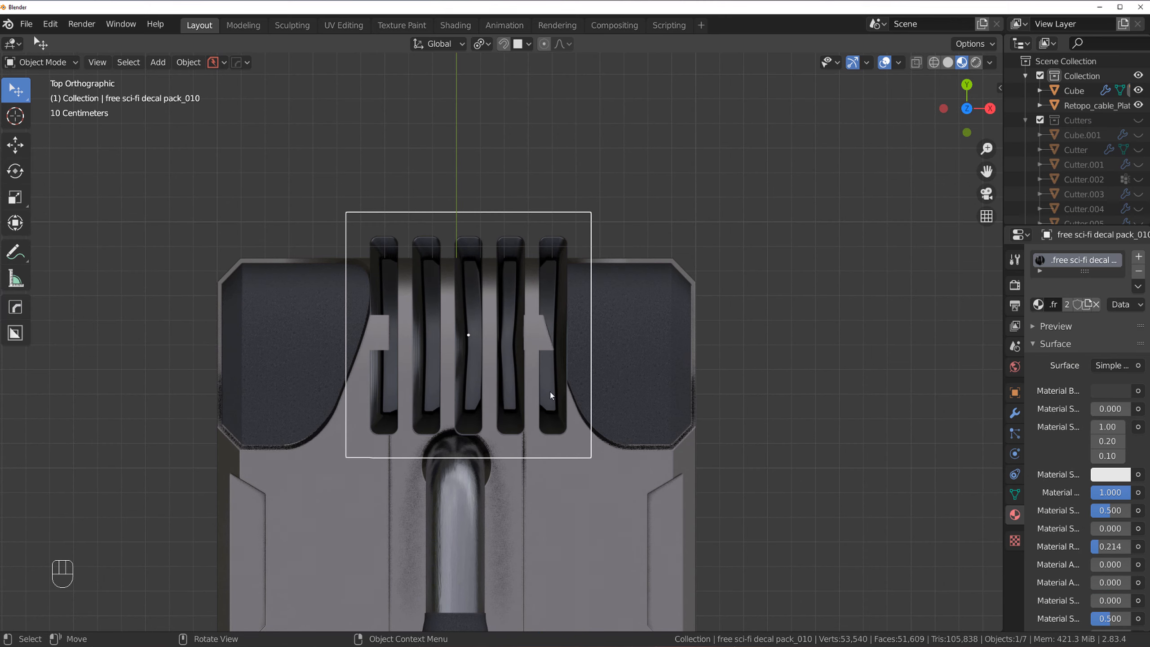
{"action": "key", "text": "s"}
{"action": "left_click", "coordinate": [599, 369]}
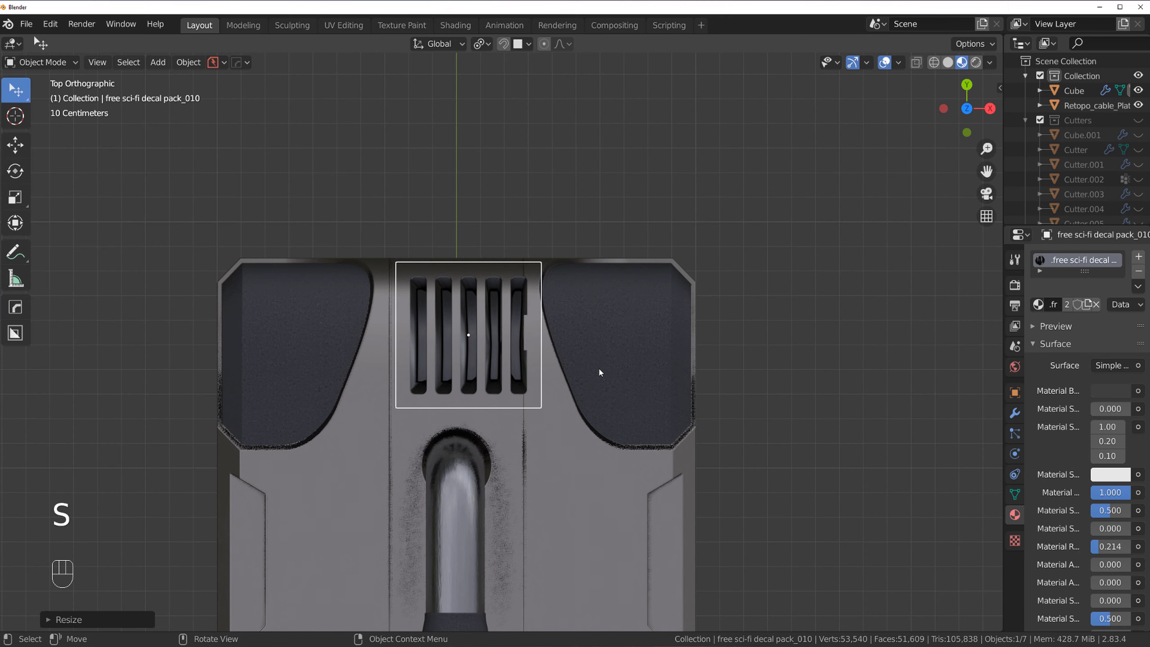
- Center the slotted vent decal between the corner panels at the shell's end and project it onto the curved surface
{"action": "key", "text": "g"}
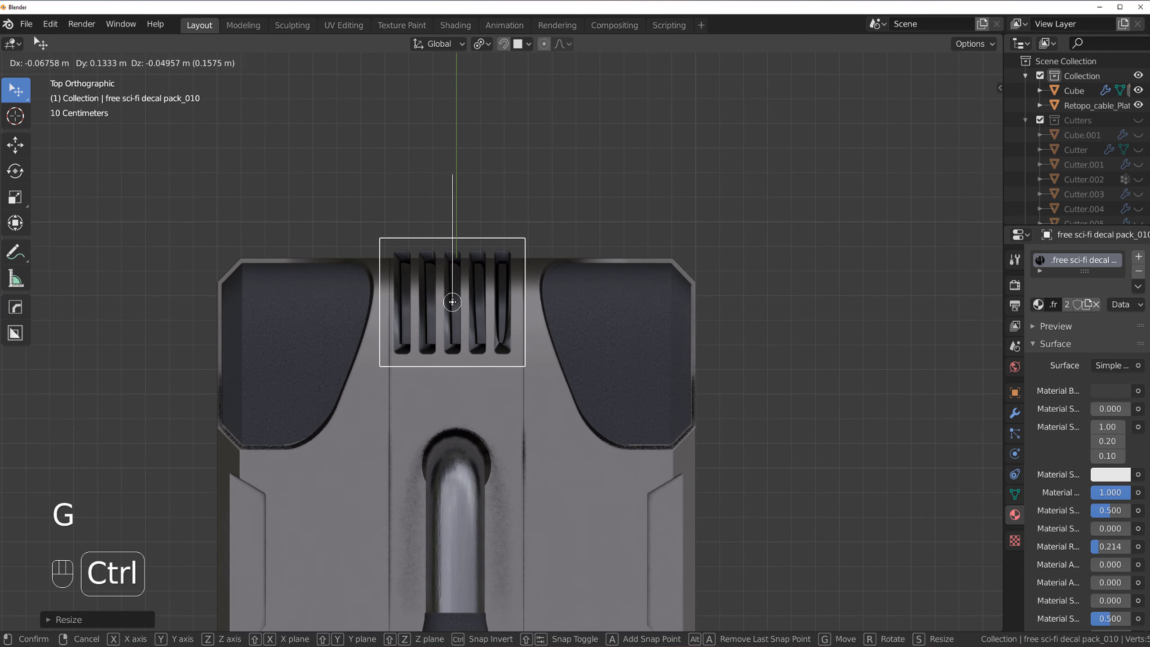
{"action": "left_click", "coordinate": [455, 304]}
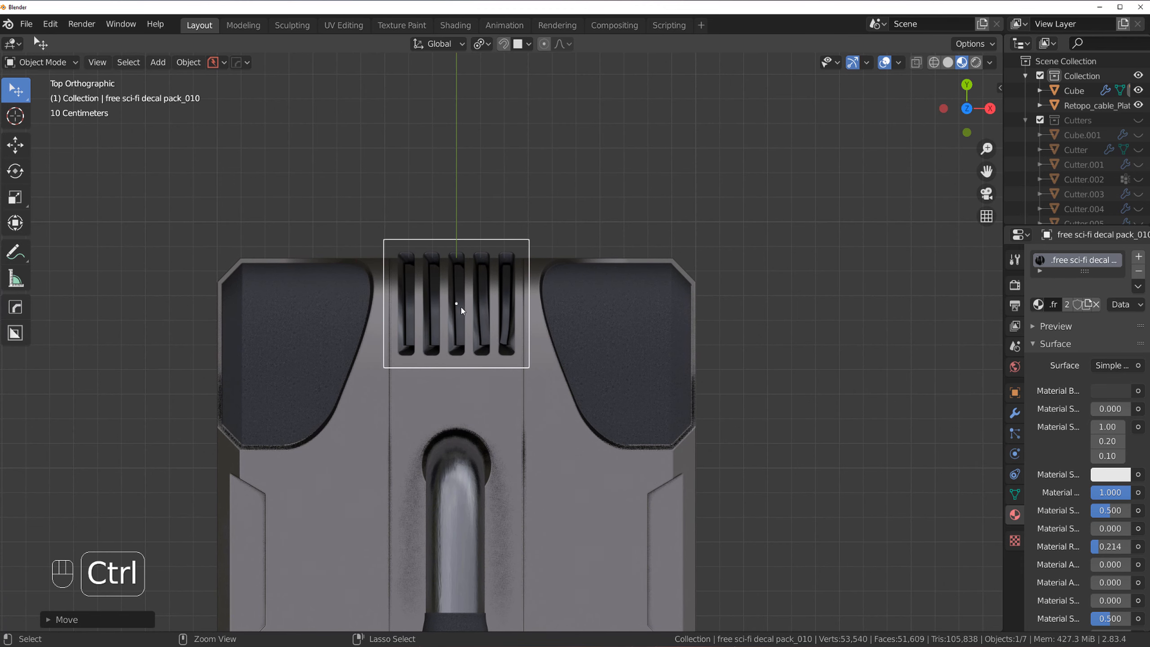
{"action": "scroll", "coordinate": [466, 308], "scroll_direction": "up", "scroll_amount": 2}
{"action": "key", "text": "d"}
{"action": "left_click", "coordinate": [451, 202], "text": "alt"}
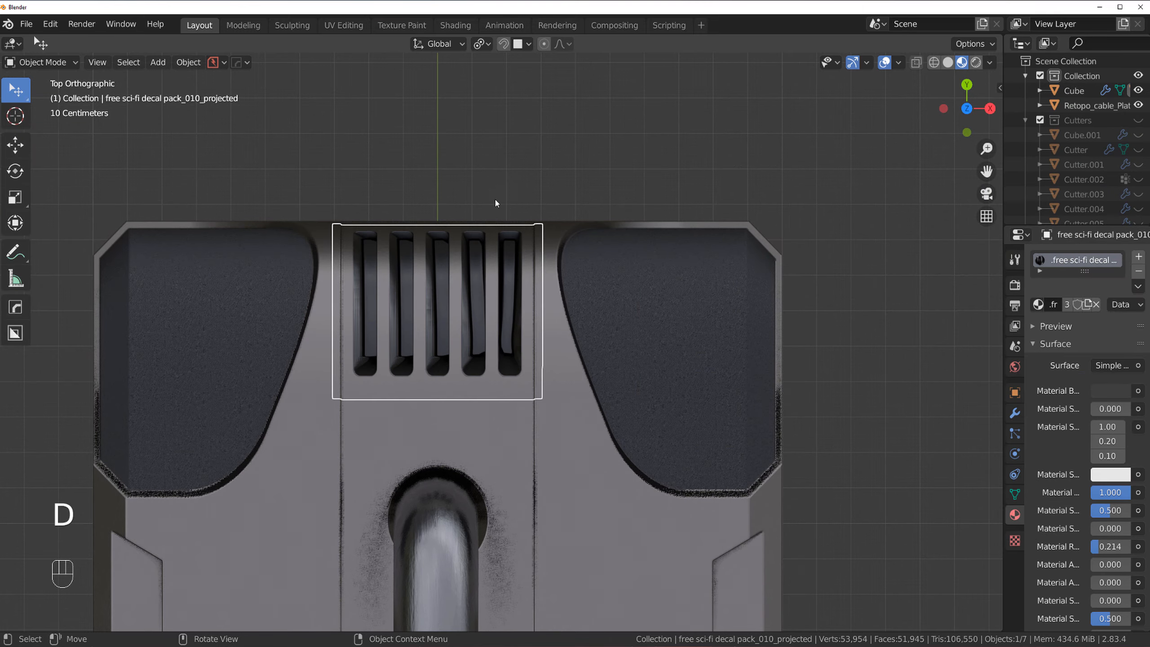
{"action": "middle_click_drag", "start_coordinate": [494, 200], "coordinate": [436, 205]}
{"action": "key", "text": "KP_5"}
{"action": "middle_click_drag", "start_coordinate": [602, 323], "coordinate": [568, 300]}
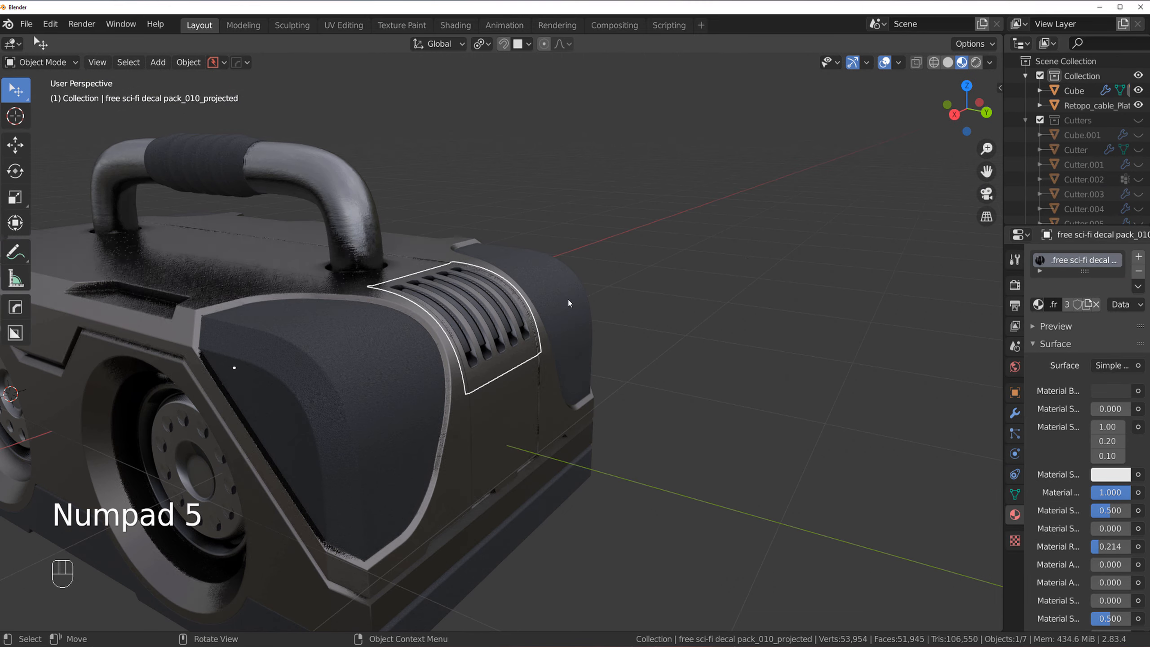
- Mirror the projected slotted vent decal across the upper shell onto the opposite end, between the other rubber corner panels
{"action": "middle_click_drag", "start_coordinate": [667, 288], "coordinate": [512, 402]}
{"action": "scroll", "coordinate": [522, 321], "scroll_direction": "down", "scroll_amount": 4}
{"action": "scroll", "coordinate": [352, 275], "scroll_direction": "up", "scroll_amount": 4}
{"action": "key", "text": "grave"}
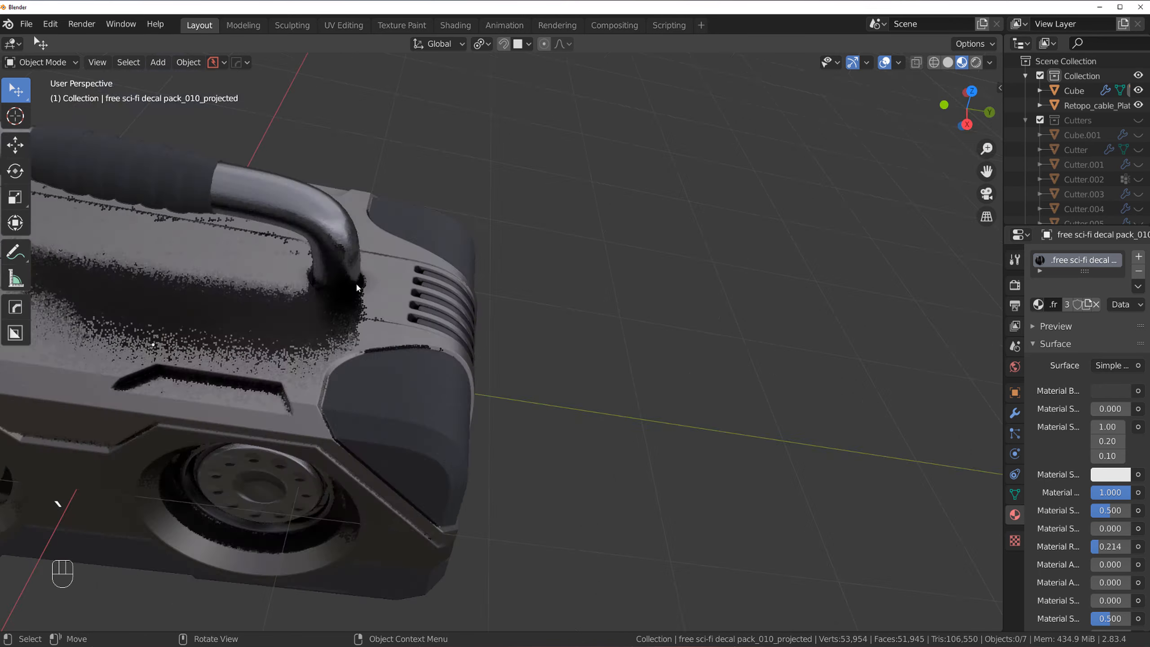
{"action": "scroll", "coordinate": [564, 342], "scroll_direction": "down", "scroll_amount": 3}
{"action": "middle_click_drag", "start_coordinate": [565, 342], "coordinate": [634, 238]}
{"action": "middle_click_drag", "start_coordinate": [747, 241], "coordinate": [602, 321]}
{"action": "scroll", "coordinate": [751, 258], "scroll_direction": "down", "scroll_amount": 2}
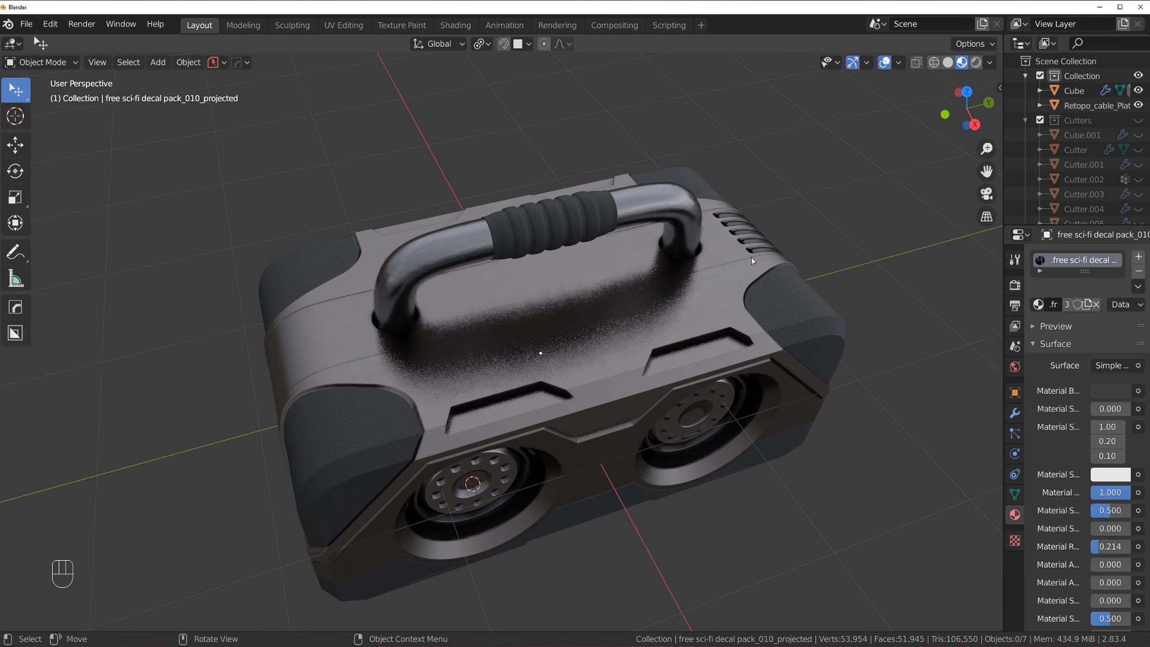
{"action": "left_click", "coordinate": [671, 276]}
{"action": "key", "text": "alt+x"}
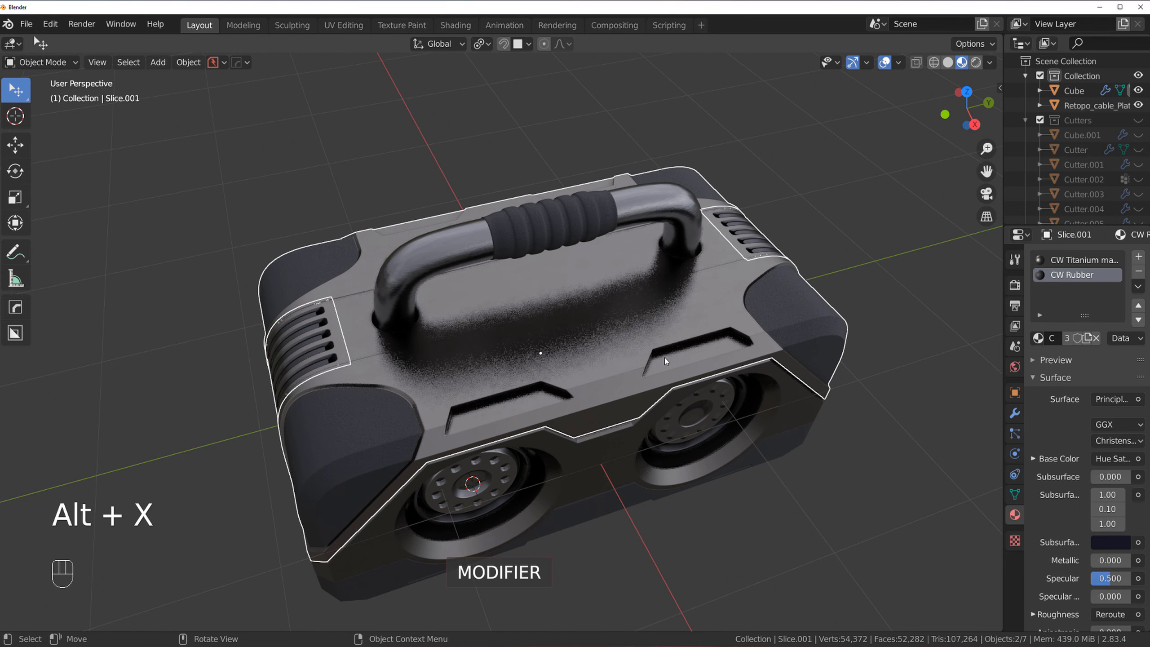
{"action": "middle_click_drag", "start_coordinate": [665, 358], "coordinate": [639, 440]}
{"action": "key", "text": "KP_5"}
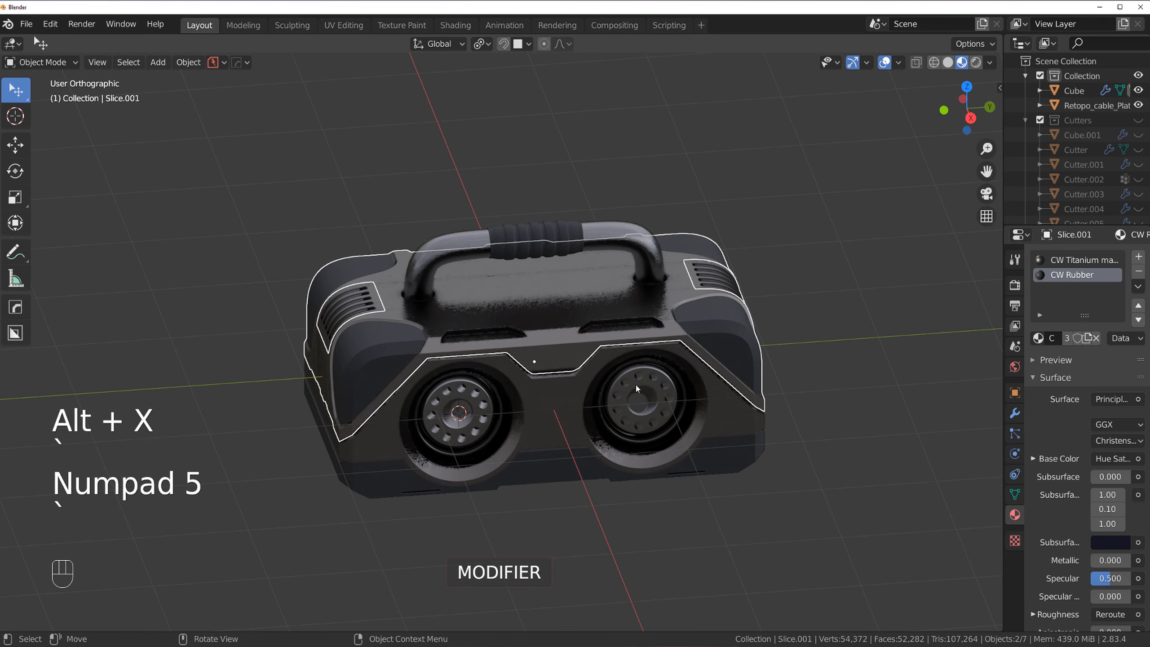
- Match the material of the two speaker-center decals to the dark rubber of the shell
{"action": "key", "text": "KP_5"}
{"action": "middle_click_drag", "start_coordinate": [635, 383], "coordinate": [661, 433]}
{"action": "key", "text": "KP_5"}
{"action": "scroll", "coordinate": [598, 454], "scroll_direction": "up", "scroll_amount": 5}
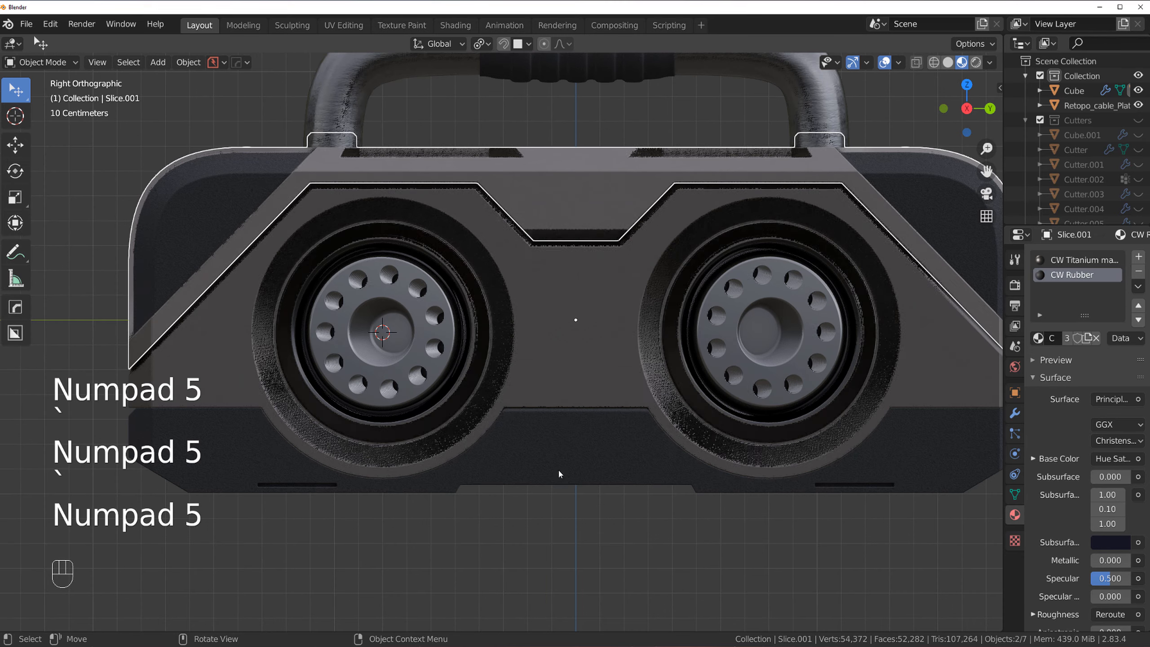
{"action": "scroll", "coordinate": [656, 430], "scroll_direction": "down", "scroll_amount": 2}
{"action": "key", "text": "KP_5"}
{"action": "left_click", "coordinate": [631, 408]}
{"action": "key", "text": "KP_5"}
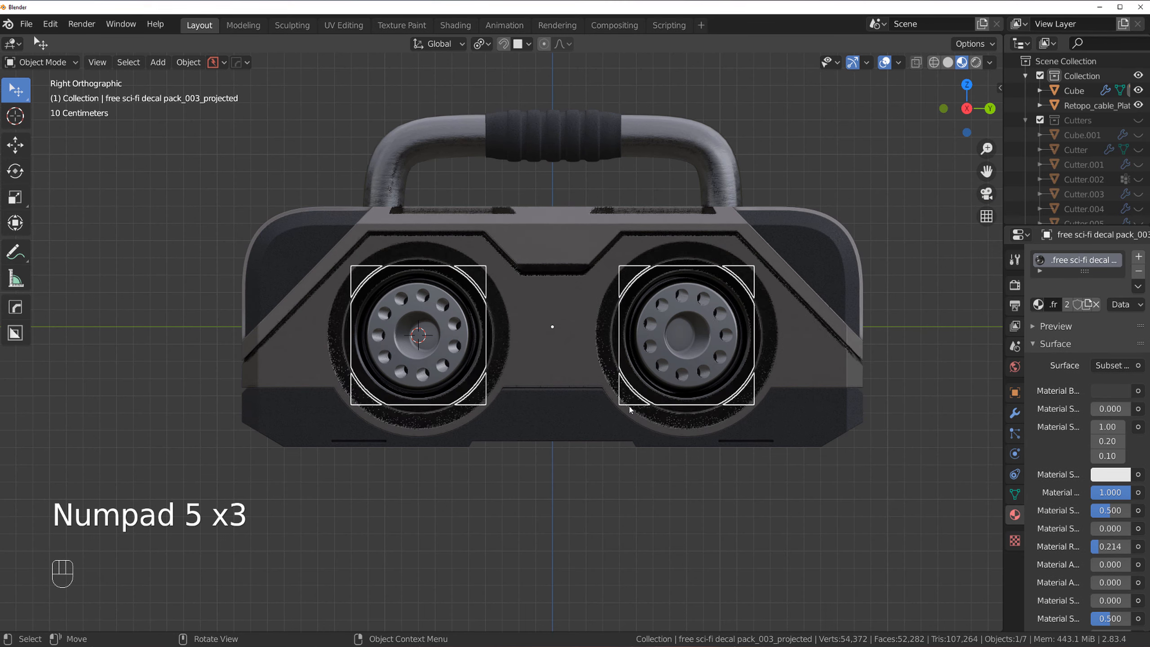
{"action": "key", "text": "d"}
{"action": "left_click", "coordinate": [692, 245]}
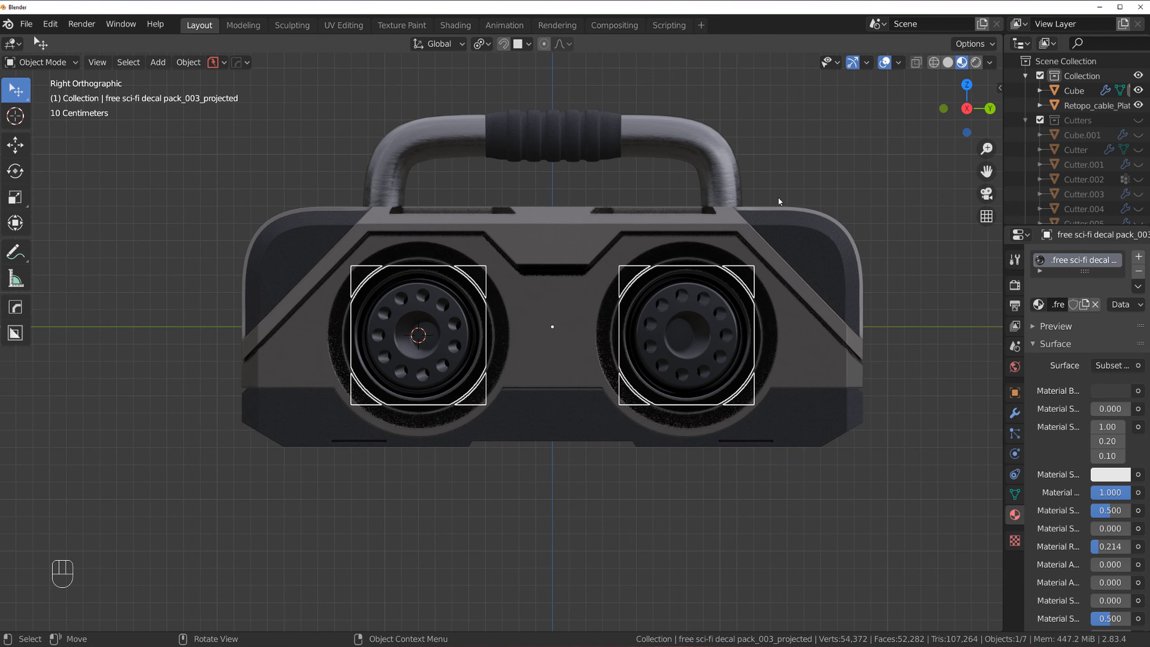
{"action": "left_click", "coordinate": [634, 260]}
{"action": "key", "text": "KP_5"}
{"action": "middle_click_drag", "start_coordinate": [631, 383], "coordinate": [634, 405]}
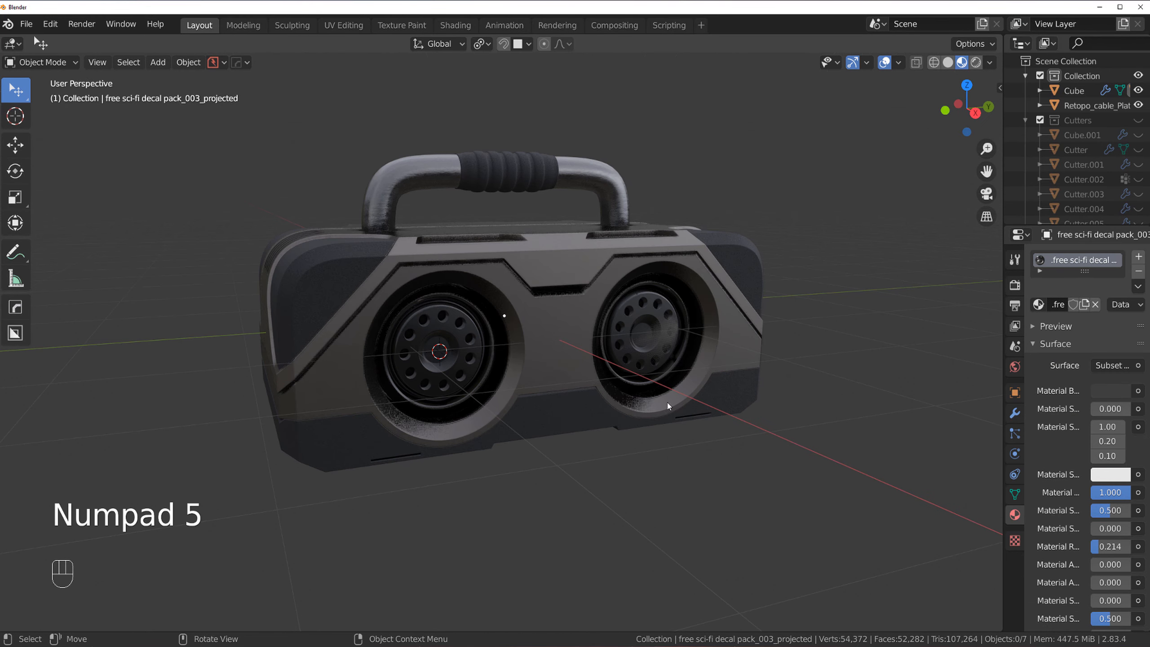
- Adjust the height of the speaker-center decals above the shell surface
{"action": "key", "text": "KP_5"}
{"action": "scroll", "coordinate": [450, 363], "scroll_direction": "up", "scroll_amount": 3}
{"action": "left_click", "coordinate": [450, 363]}
{"action": "key", "text": "d"}
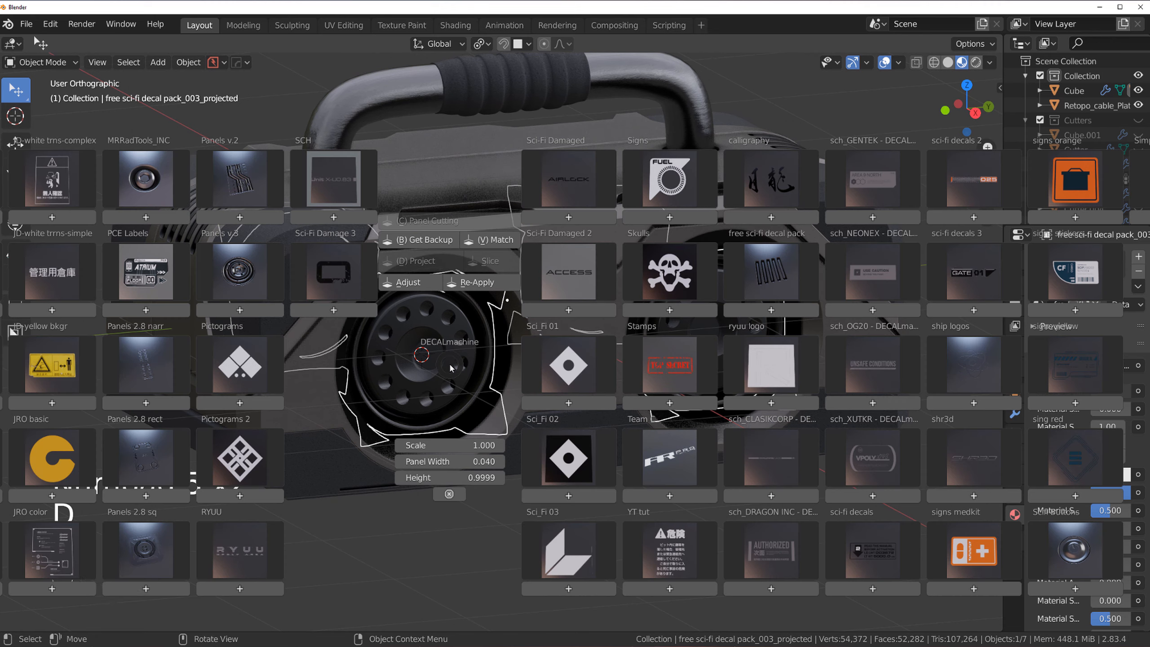
{"action": "left_click", "coordinate": [435, 288]}
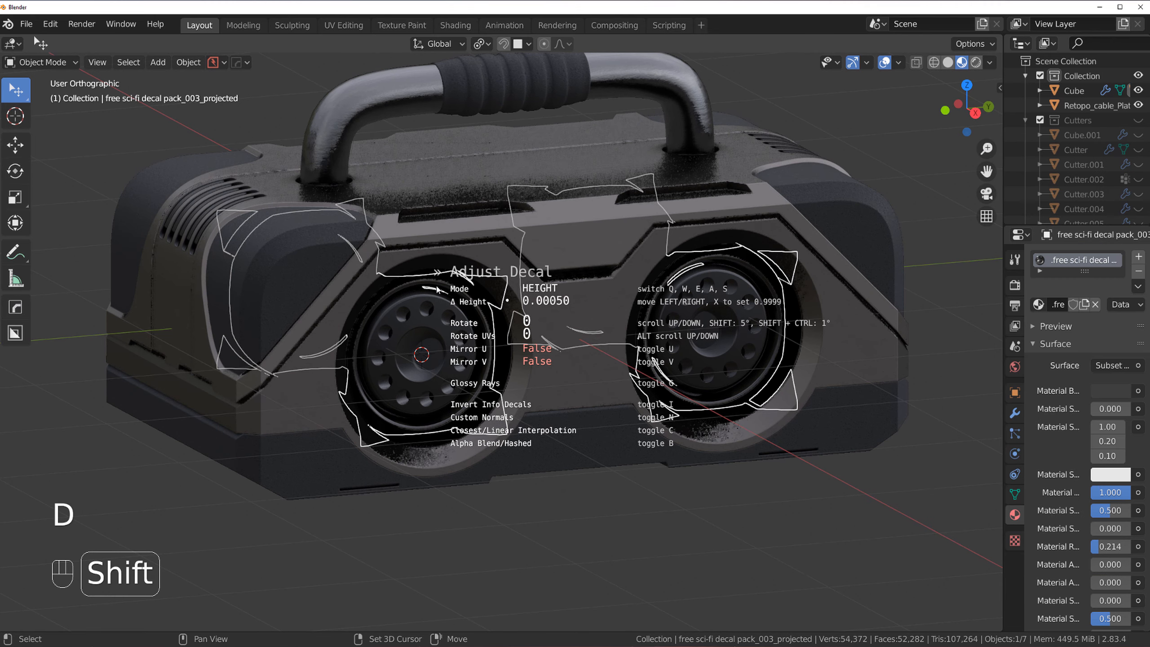
{"action": "left_click", "coordinate": [639, 401]}
{"action": "key", "text": "KP_5"}
{"action": "left_click", "coordinate": [959, 550]}
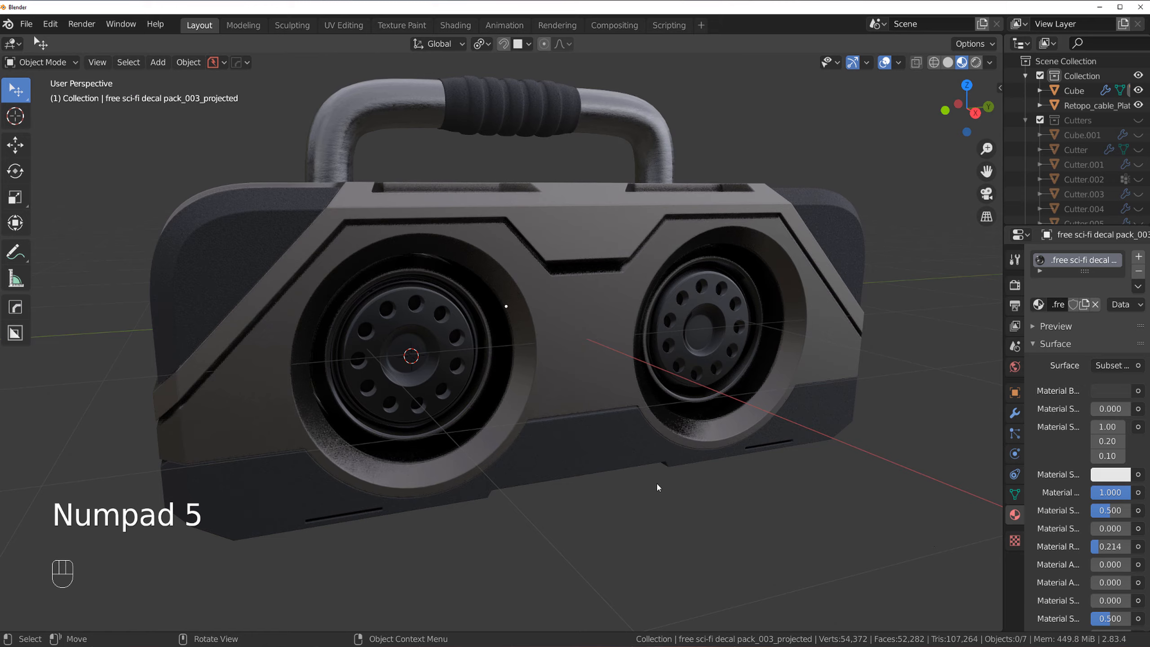
- Examine the darkened speaker centers and the boombox front up close and from a distance, in perspective and orthographic projection
{"action": "middle_click_drag", "start_coordinate": [660, 483], "coordinate": [693, 455]}
{"action": "key", "text": "grave"}
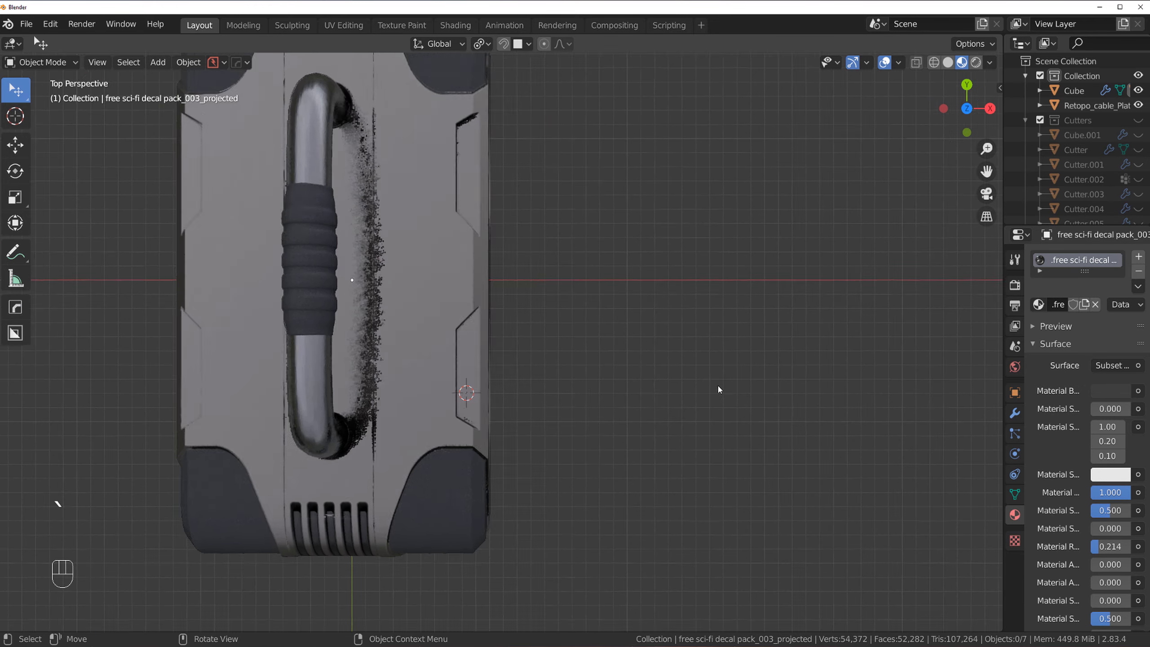
{"action": "key", "text": "KP_5"}
{"action": "key", "text": "grave"}
{"action": "scroll", "coordinate": [634, 367], "scroll_direction": "up", "scroll_amount": 3}
{"action": "middle_click_drag", "start_coordinate": [837, 245], "coordinate": [622, 315], "text": "shift"}
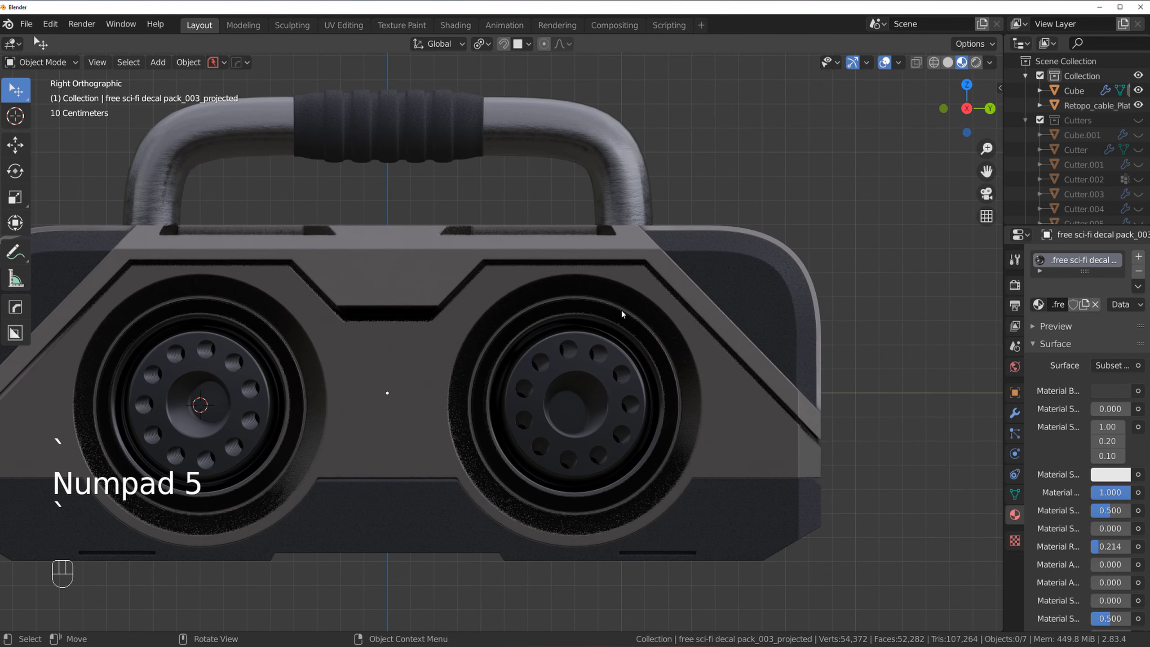
{"action": "middle_click_drag", "start_coordinate": [471, 355], "coordinate": [564, 307], "text": "shift"}
{"action": "key", "text": "KP_5"}
{"action": "key", "text": "KP_5"}
{"action": "scroll", "coordinate": [386, 329], "scroll_direction": "up", "scroll_amount": 4}
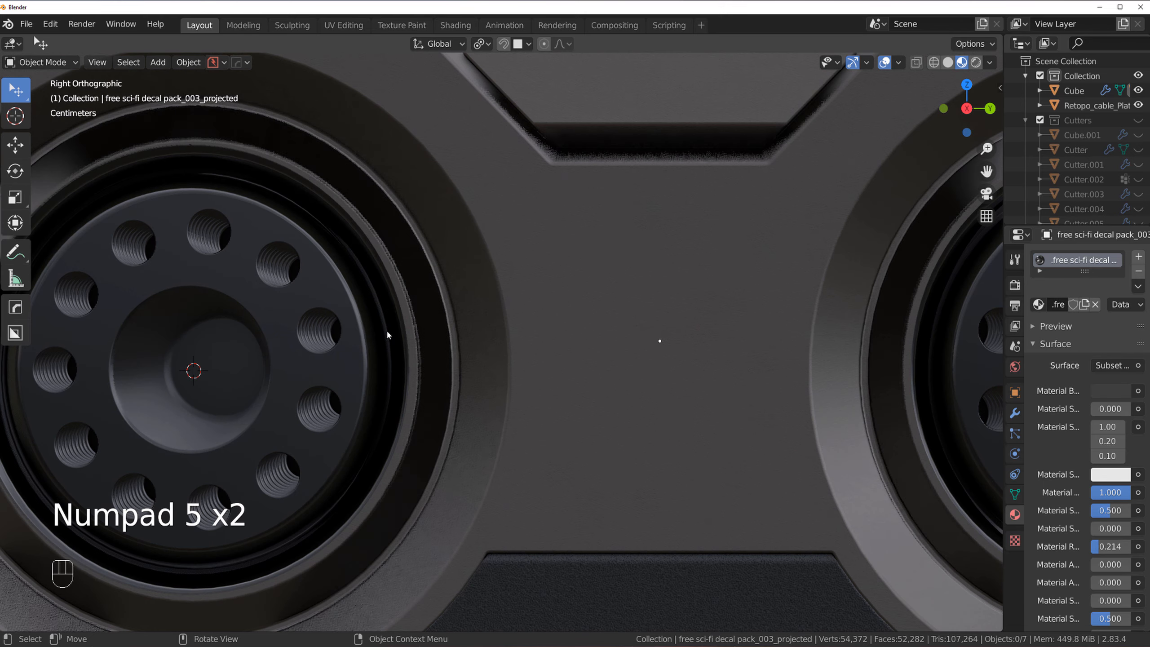
{"action": "key", "text": "KP_5"}
{"action": "scroll", "coordinate": [566, 295], "scroll_direction": "down", "scroll_amount": 5}
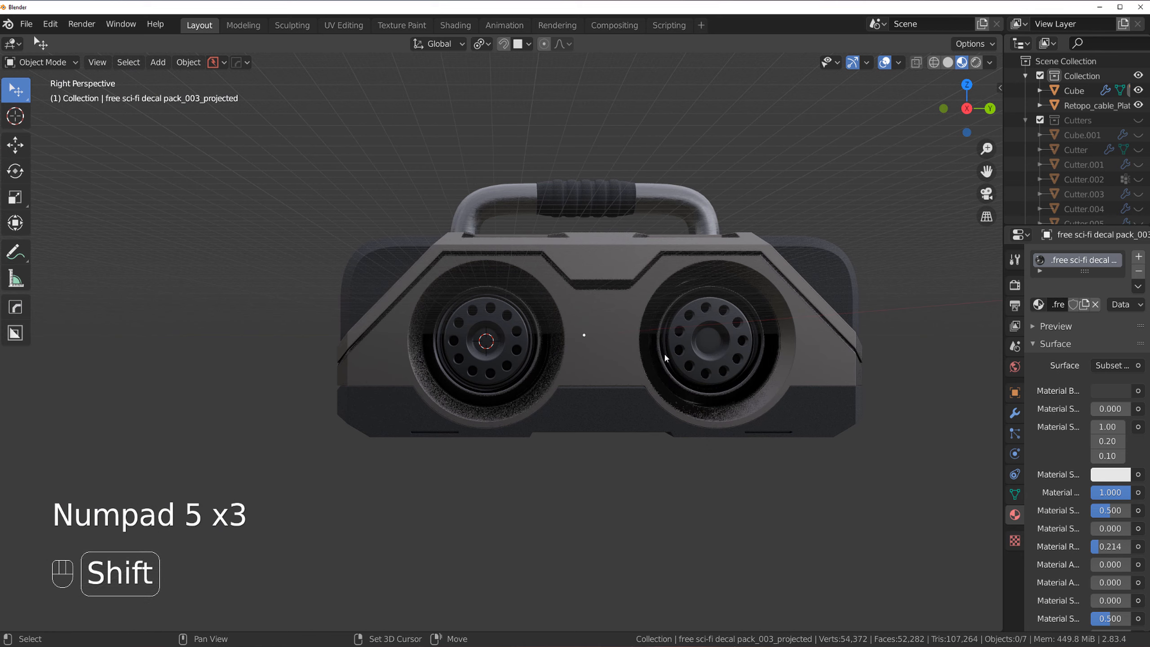
{"action": "middle_click_drag", "start_coordinate": [664, 353], "coordinate": [617, 380], "text": "shift"}
{"action": "key", "text": "KP_5"}
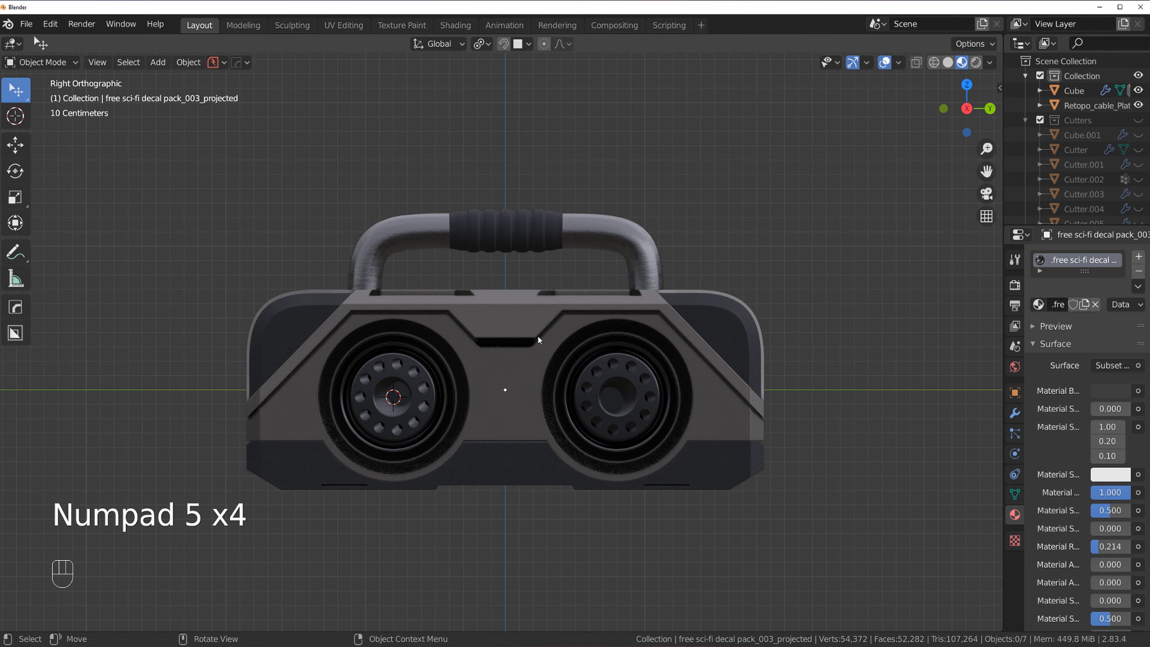
- Insert the first RYUU logo decal on the shell's front above the central notch and scale it down
{"action": "scroll", "coordinate": [538, 334], "scroll_direction": "up", "scroll_amount": 1}
{"action": "left_click", "coordinate": [535, 322]}
{"action": "key", "text": "d"}
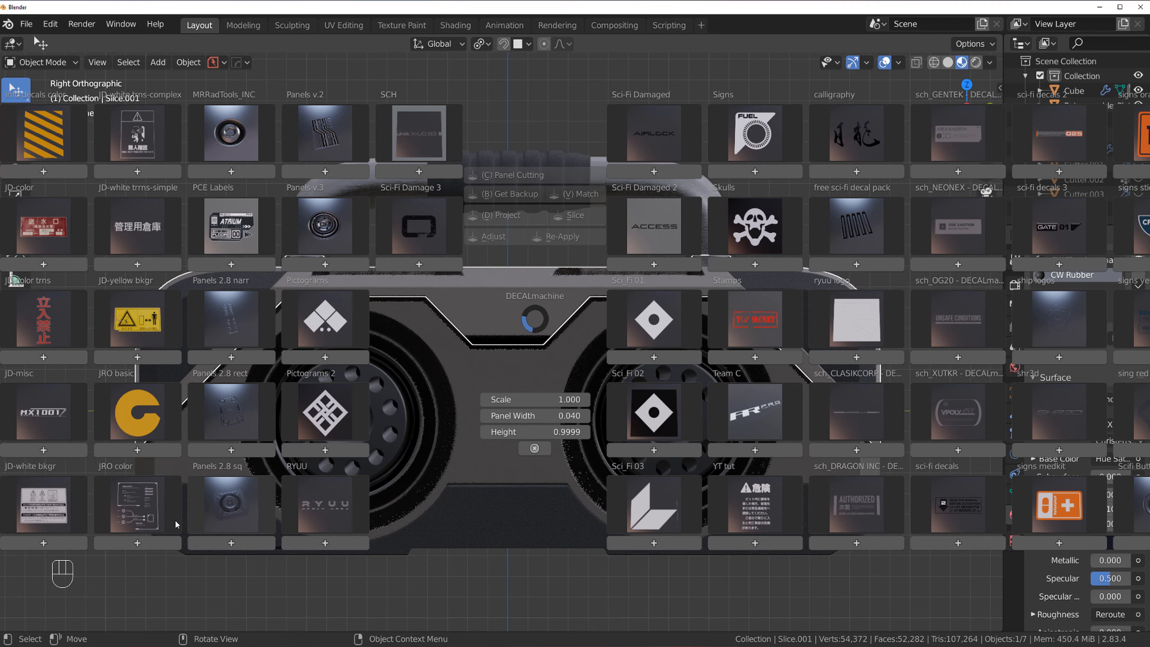
{"action": "left_click", "coordinate": [320, 515]}
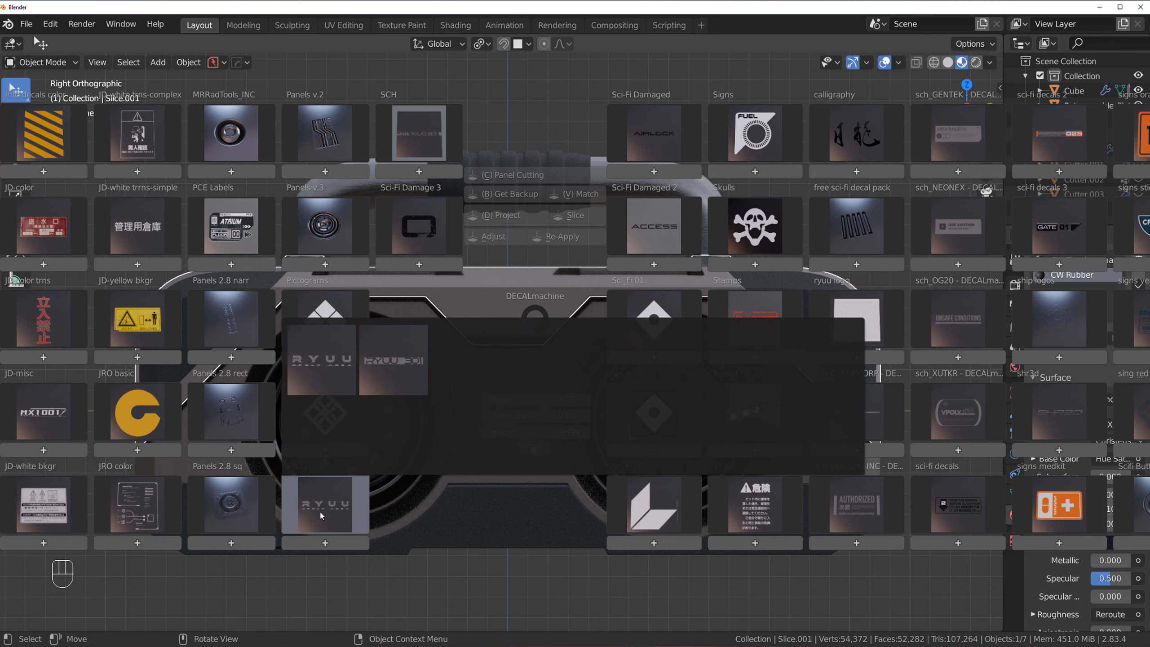
{"action": "left_click", "coordinate": [328, 380]}
{"action": "key", "text": "s"}
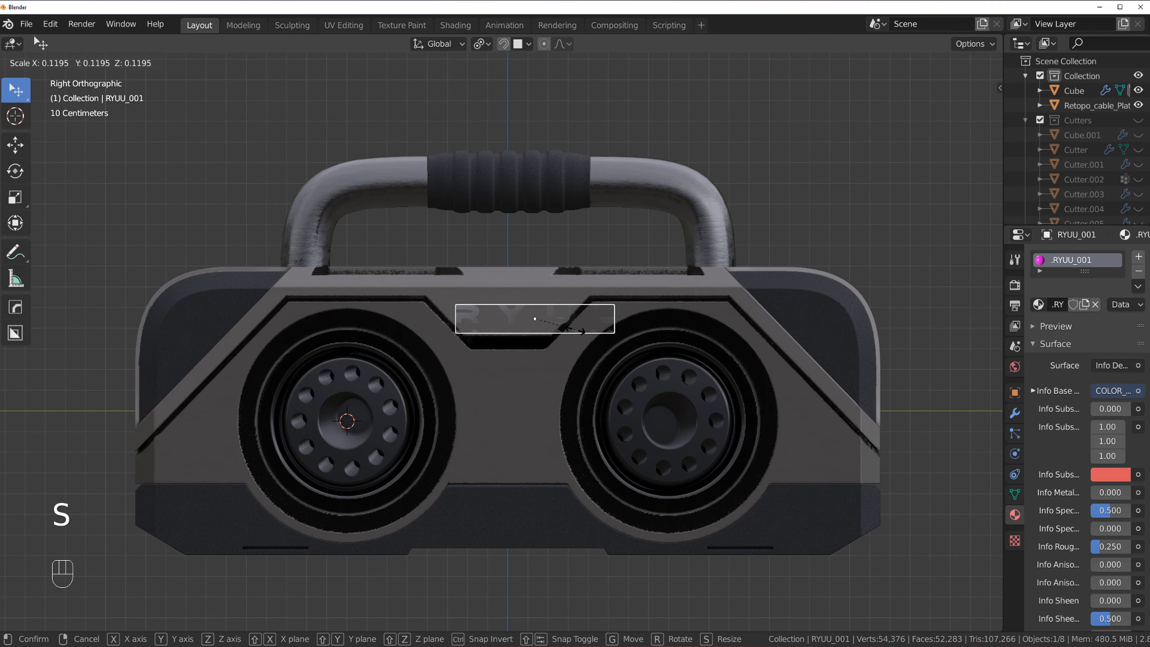
{"action": "left_click", "coordinate": [565, 331]}
- Move the RYUU logo decal up and center it between the two top recesses, snapped to the shell's front edge
{"action": "scroll", "coordinate": [565, 331], "scroll_direction": "up", "scroll_amount": 3}
{"action": "key", "text": "g"}
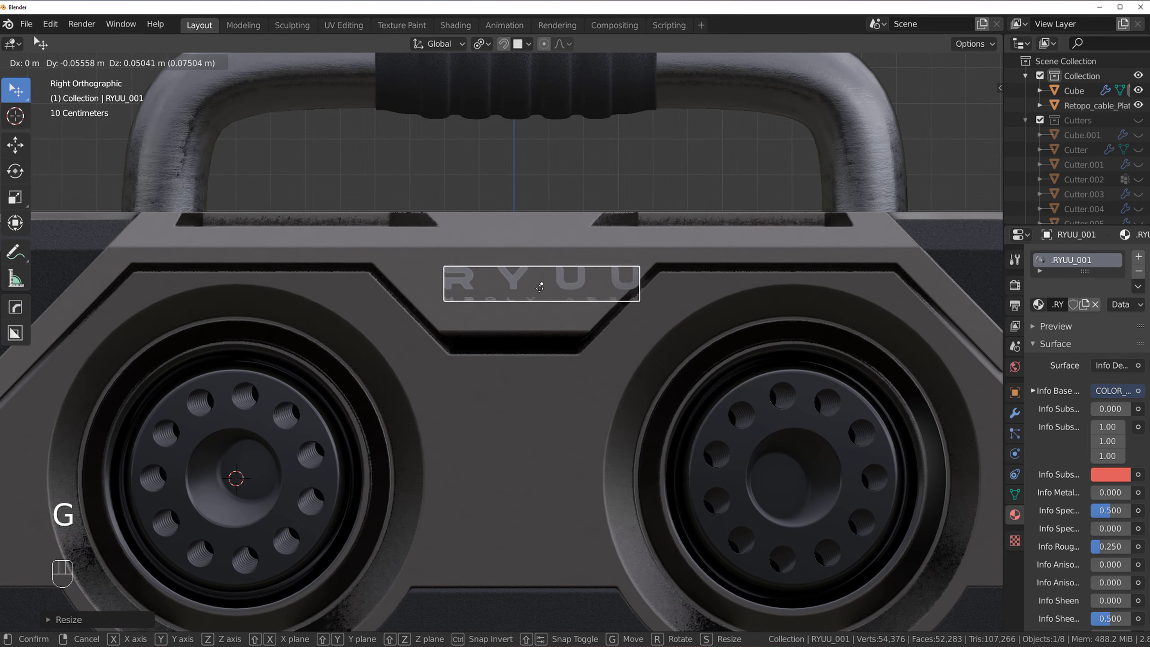
{"action": "left_click", "coordinate": [516, 250]}
{"action": "middle_click_drag", "start_coordinate": [517, 250], "coordinate": [543, 291]}
{"action": "key", "text": "g"}
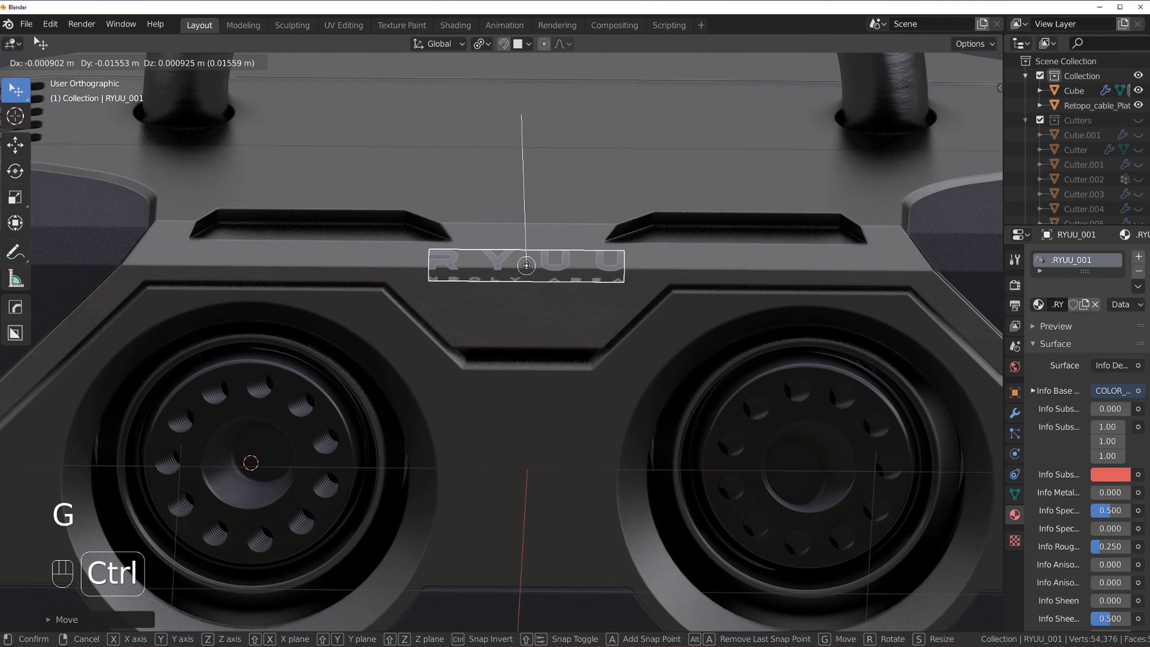
{"action": "left_click", "coordinate": [526, 268]}
- Project the RYUU logo decal onto the shell so that it wraps over the front edge
{"action": "key", "text": "alt+d"}
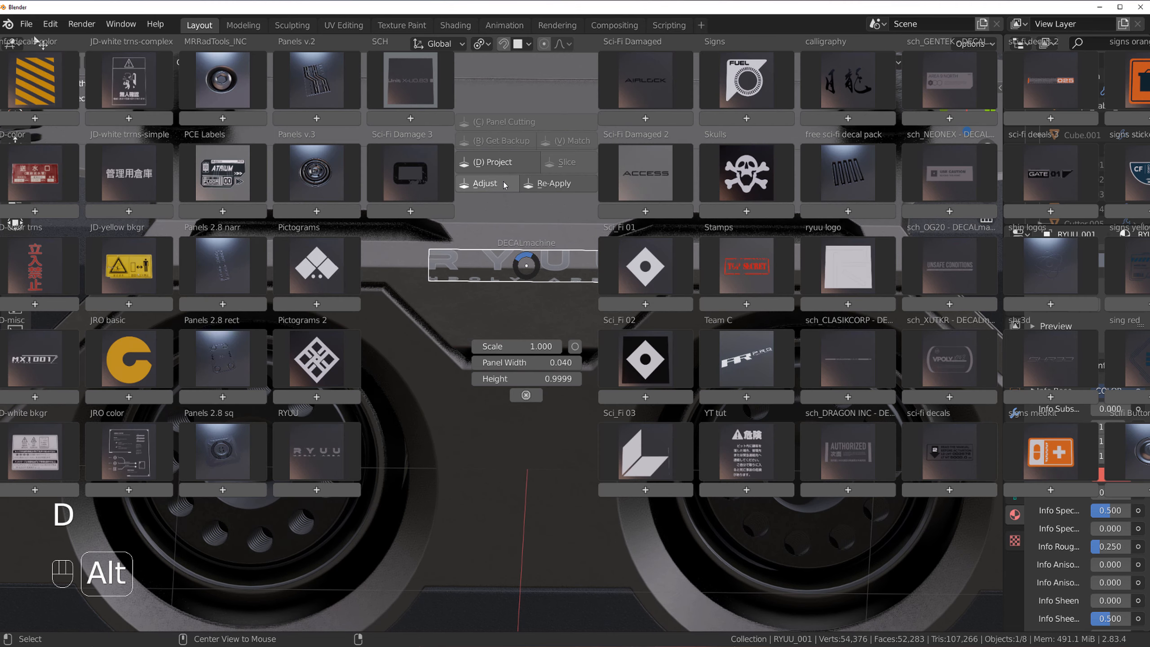
{"action": "left_click", "coordinate": [503, 182], "text": "alt"}
{"action": "right_click", "coordinate": [504, 182]}
{"action": "key", "text": "d"}
{"action": "left_click", "coordinate": [514, 155]}
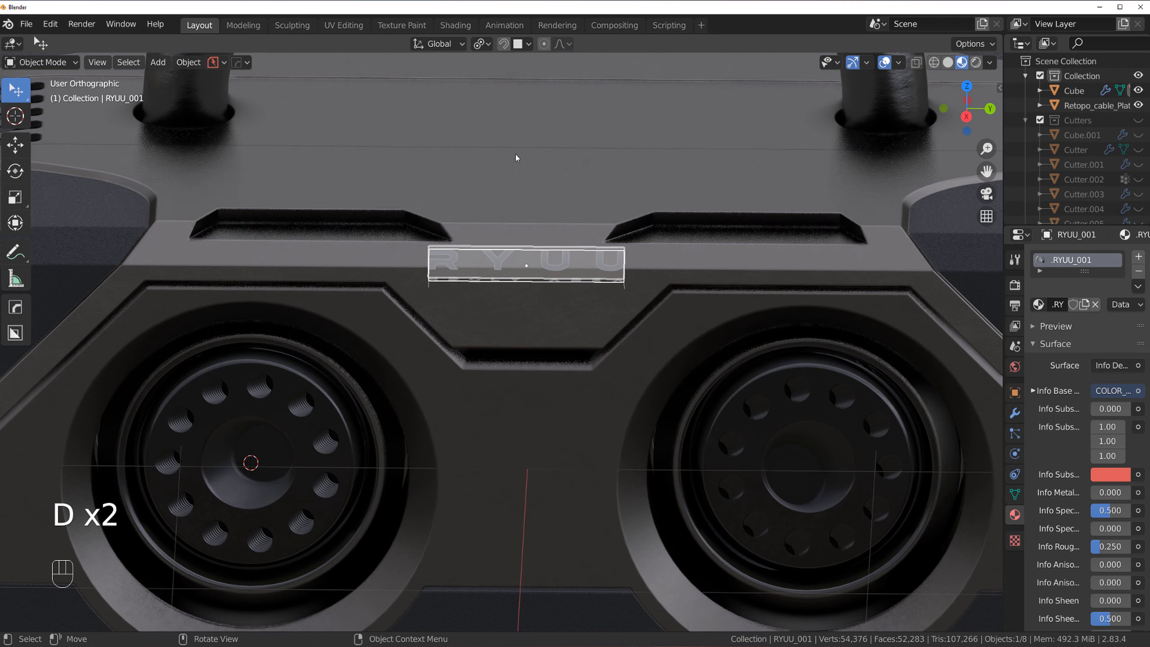
{"action": "scroll", "coordinate": [638, 305], "scroll_direction": "up", "scroll_amount": 5}
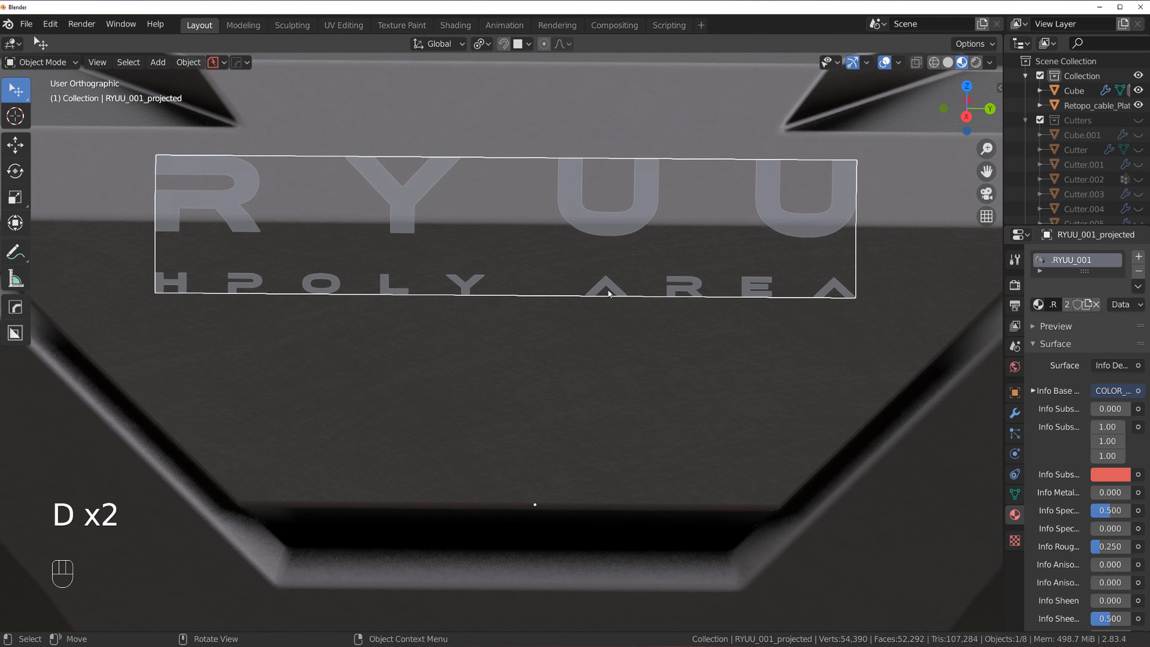
- Examine the projected RYUU HPOLY AREA lettering up close for edge sharpness and its fit over the shell's front edge
{"action": "middle_click_drag", "start_coordinate": [637, 368], "coordinate": [654, 480], "text": "shift"}
{"action": "scroll", "coordinate": [621, 406], "scroll_direction": "up", "scroll_amount": 7}
{"action": "middle_click_drag", "start_coordinate": [622, 405], "coordinate": [333, 259], "text": "shift"}
{"action": "scroll", "coordinate": [674, 437], "scroll_direction": "down", "scroll_amount": 2}
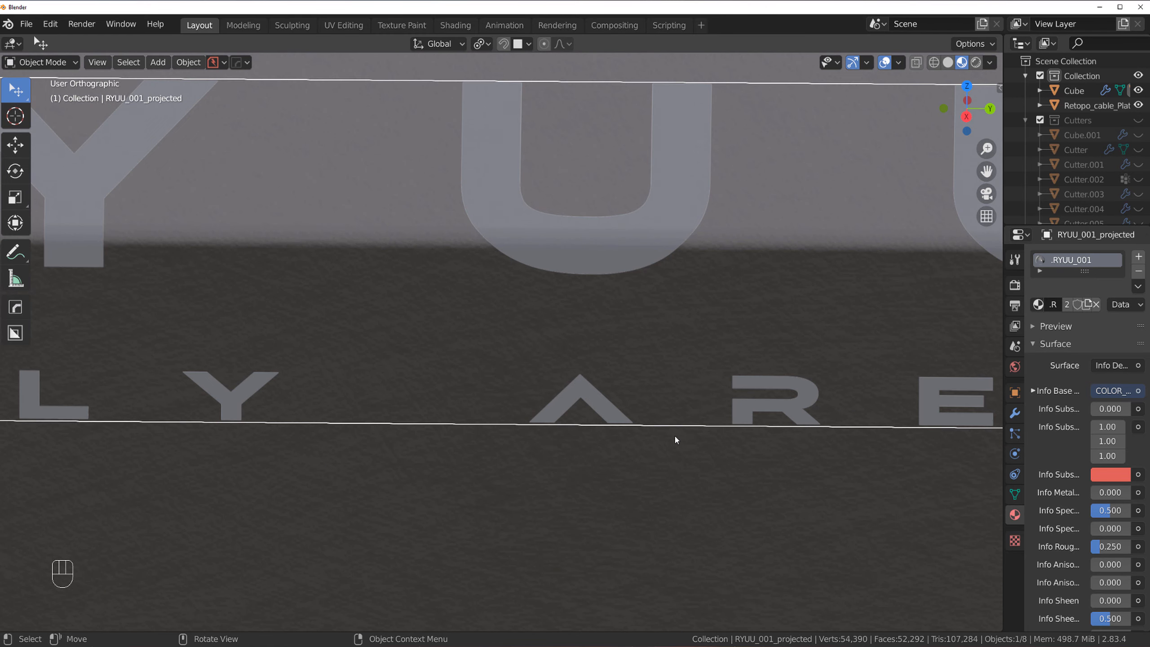
{"action": "left_click", "coordinate": [667, 479]}
{"action": "scroll", "coordinate": [695, 480], "scroll_direction": "down", "scroll_amount": 9}
{"action": "middle_click_drag", "start_coordinate": [636, 376], "coordinate": [640, 426]}
{"action": "scroll", "coordinate": [640, 425], "scroll_direction": "up", "scroll_amount": 6}
{"action": "middle_click_drag", "start_coordinate": [327, 328], "coordinate": [129, 274], "text": "shift"}
{"action": "scroll", "coordinate": [364, 277], "scroll_direction": "up", "scroll_amount": 3}
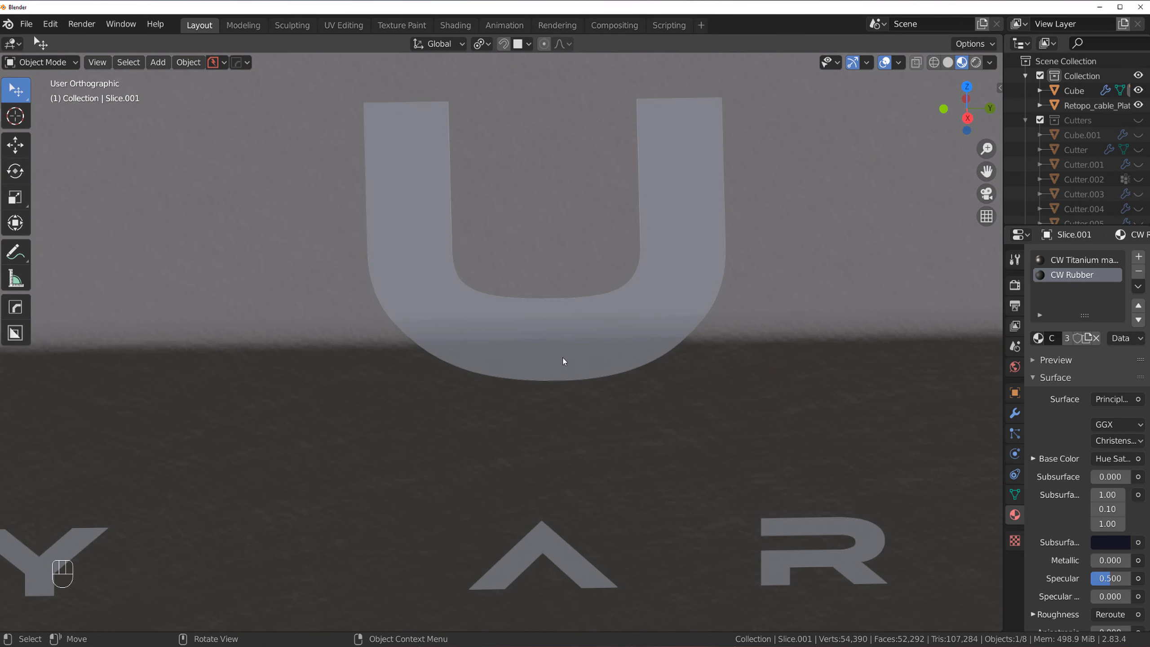
{"action": "scroll", "coordinate": [588, 393], "scroll_direction": "down", "scroll_amount": 5}
{"action": "middle_click_drag", "start_coordinate": [462, 375], "coordinate": [990, 360], "text": "shift"}
{"action": "scroll", "coordinate": [550, 384], "scroll_direction": "up", "scroll_amount": 3}
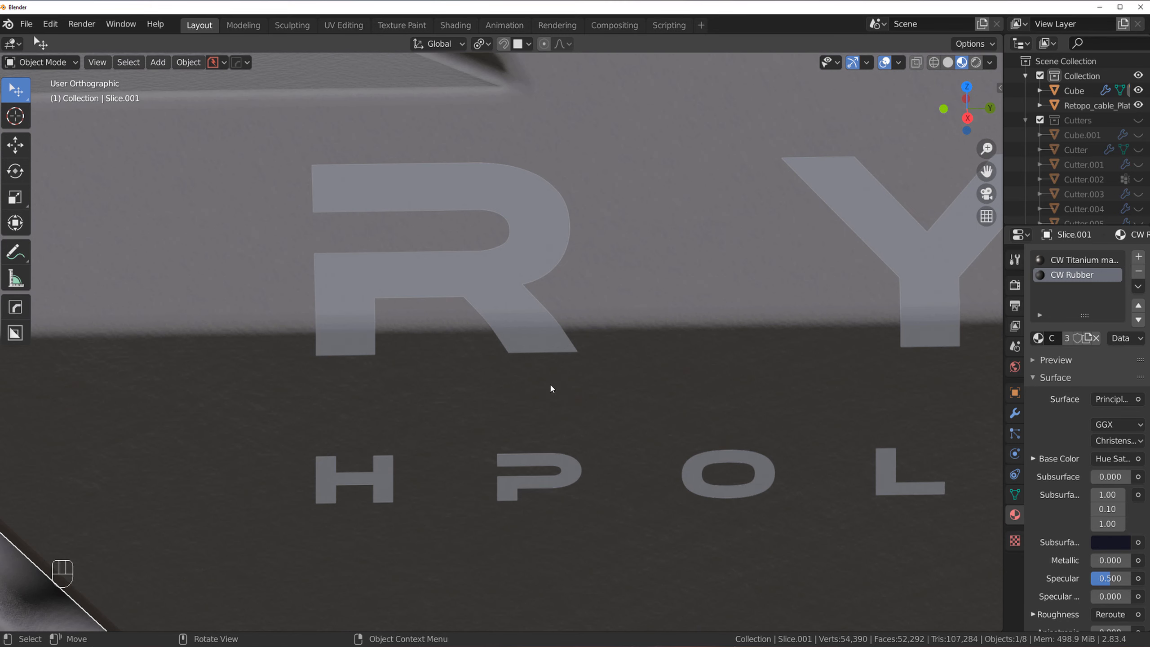
{"action": "scroll", "coordinate": [698, 355], "scroll_direction": "down", "scroll_amount": 4}
{"action": "middle_click_drag", "start_coordinate": [718, 366], "coordinate": [433, 426], "text": "shift"}
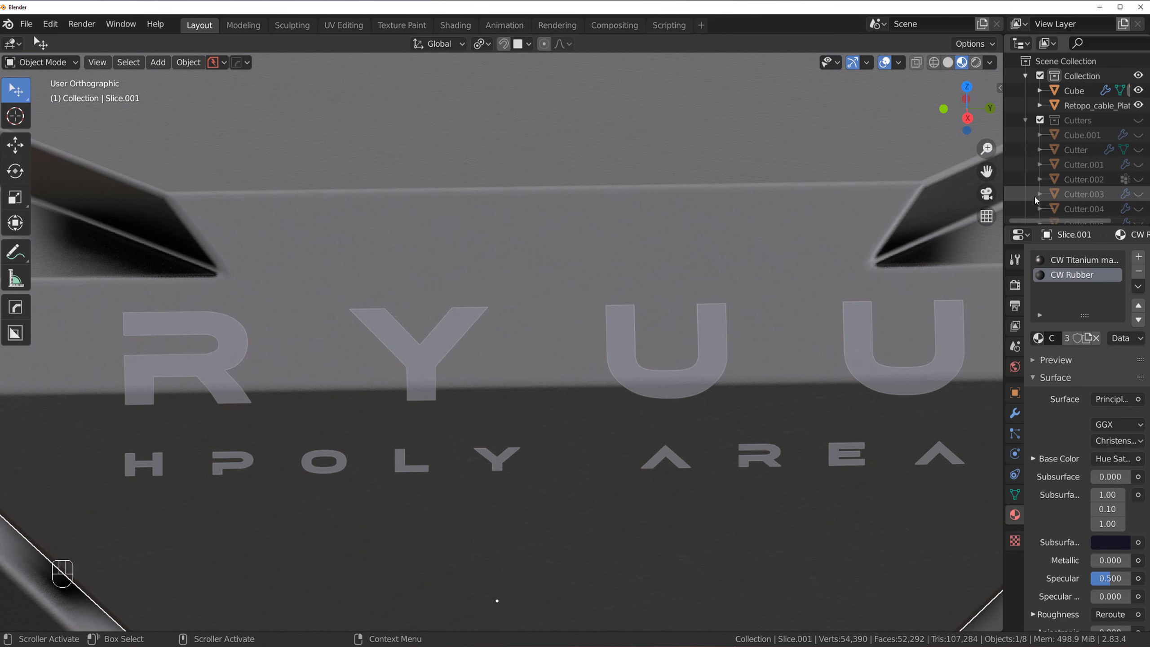
{"action": "scroll", "coordinate": [649, 417], "scroll_direction": "up", "scroll_amount": 4}
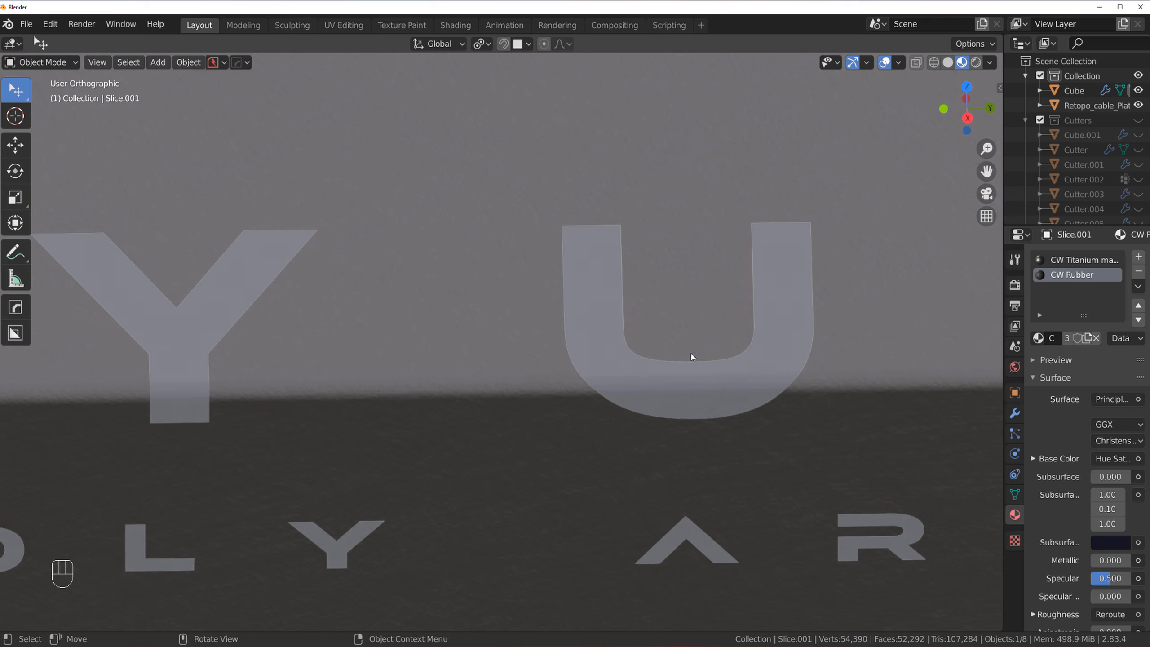
- Set DECALmachine's color interpolation for decals to Closest
{"action": "left_click", "coordinate": [999, 86]}
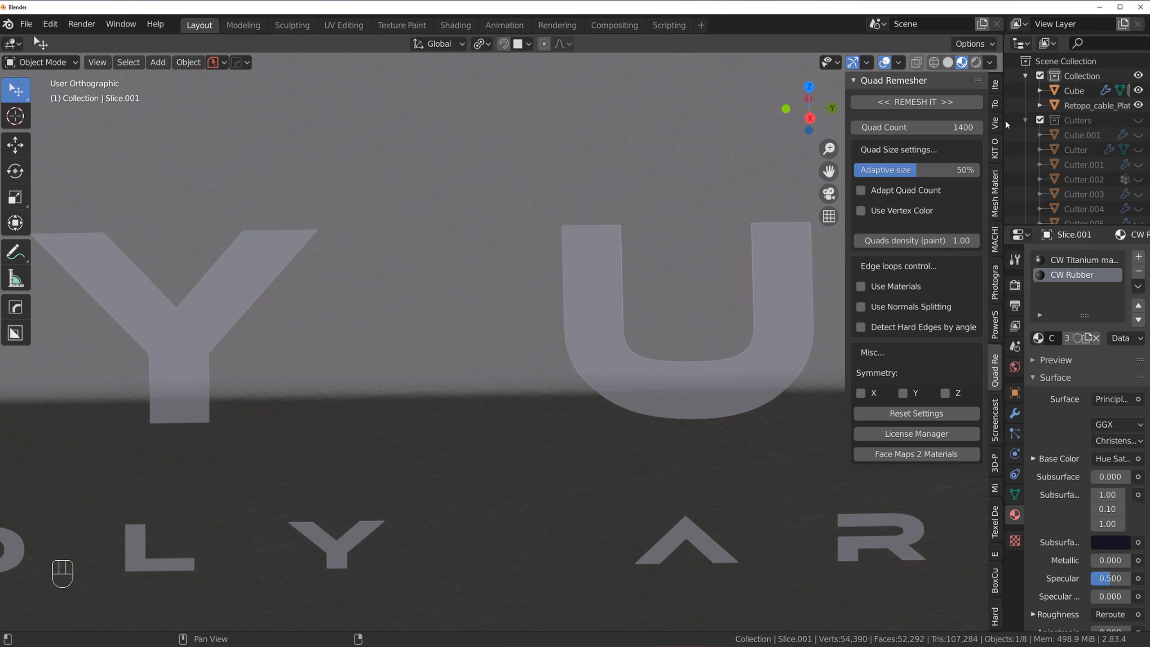
{"action": "left_click", "coordinate": [994, 254]}
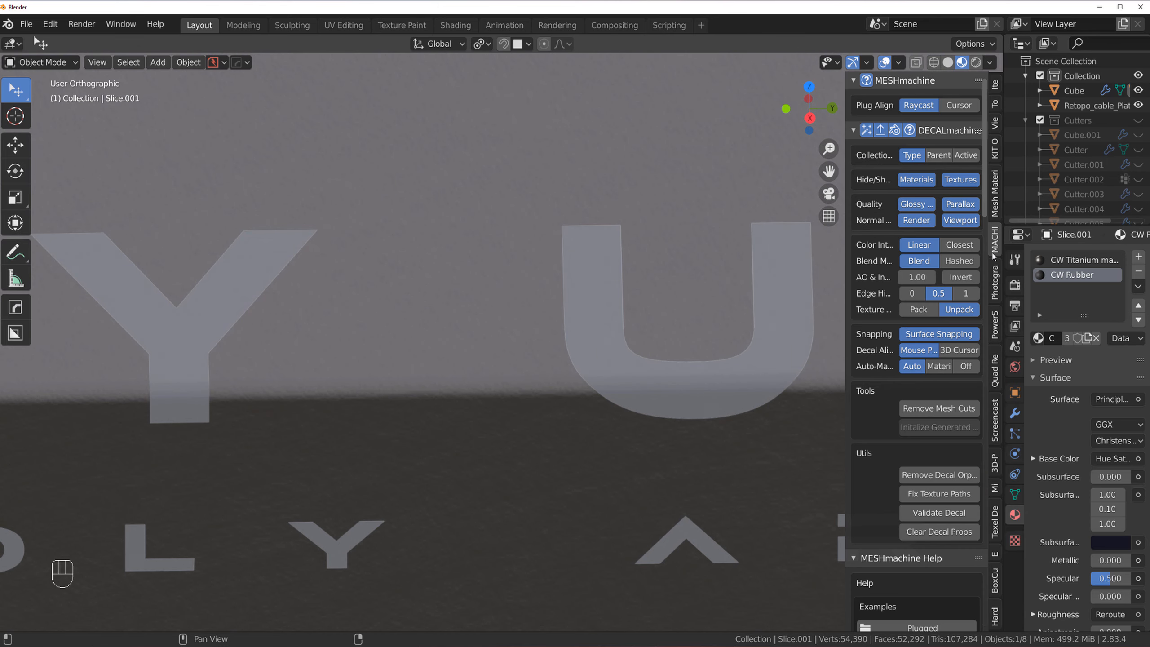
{"action": "left_click", "coordinate": [962, 247]}
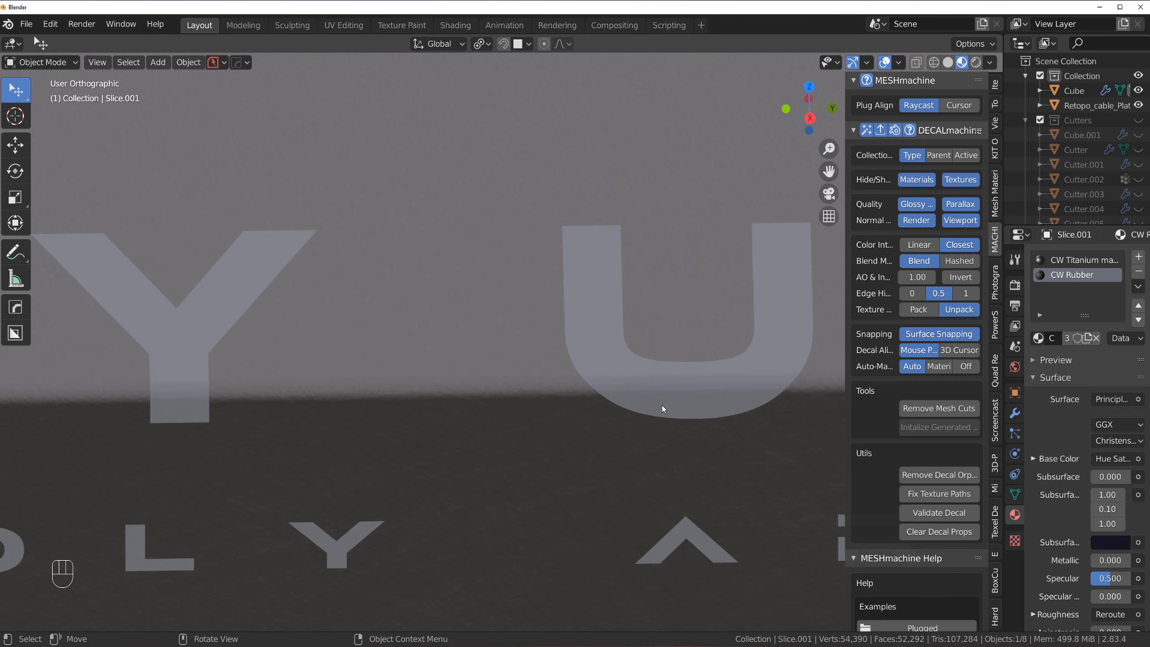
- Set the subsurface value of the projected RYUU logo decal's material to 1.000
{"action": "scroll", "coordinate": [659, 395], "scroll_direction": "down", "scroll_amount": 8}
{"action": "key", "text": "grave"}
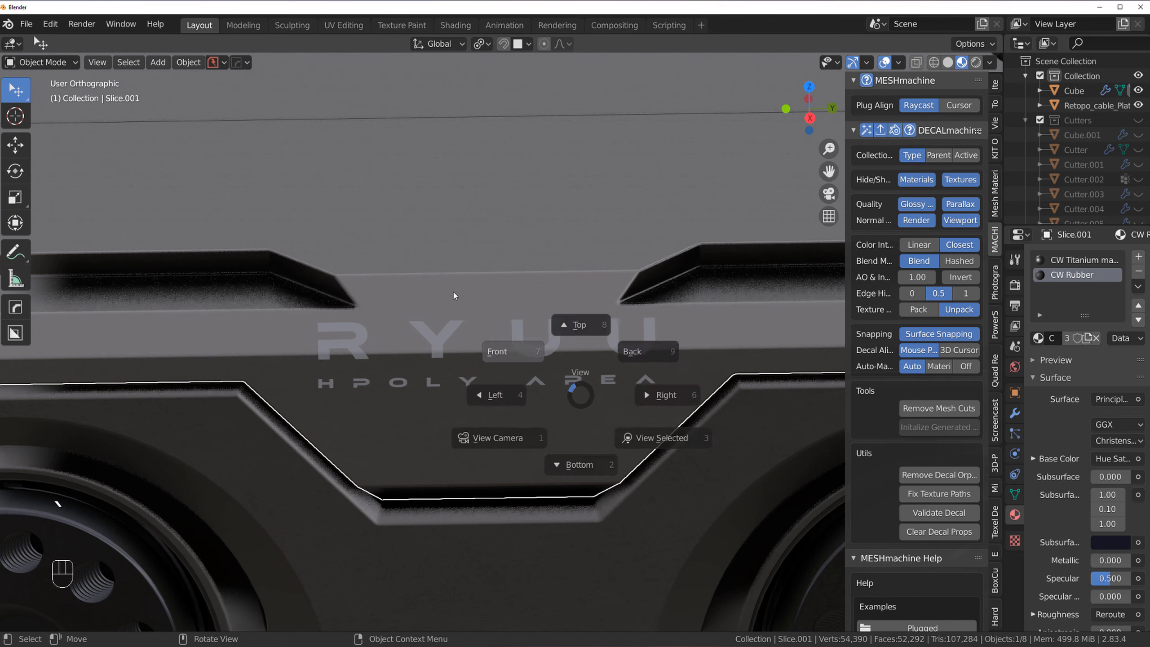
{"action": "left_click", "coordinate": [516, 344]}
{"action": "scroll", "coordinate": [516, 334], "scroll_direction": "down", "scroll_amount": 4}
{"action": "middle_click_drag", "start_coordinate": [493, 336], "coordinate": [456, 392]}
{"action": "scroll", "coordinate": [553, 364], "scroll_direction": "up", "scroll_amount": 3}
{"action": "key", "text": "grave"}
{"action": "left_click", "coordinate": [620, 369]}
{"action": "scroll", "coordinate": [620, 369], "scroll_direction": "down", "scroll_amount": 2}
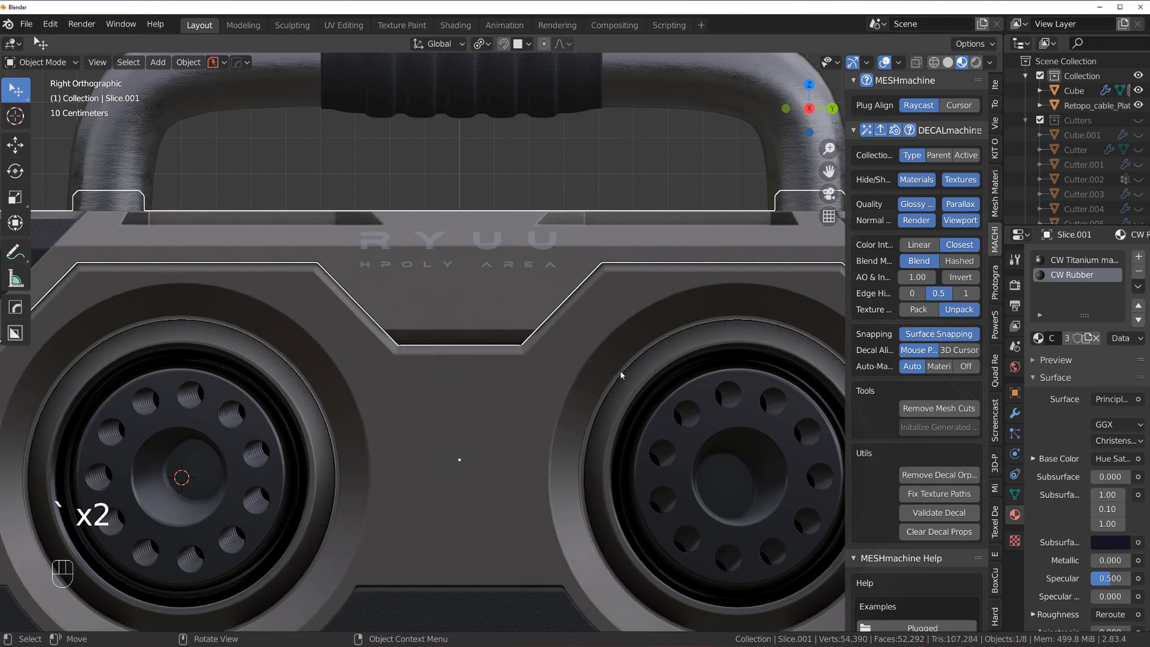
{"action": "left_click", "coordinate": [506, 257]}
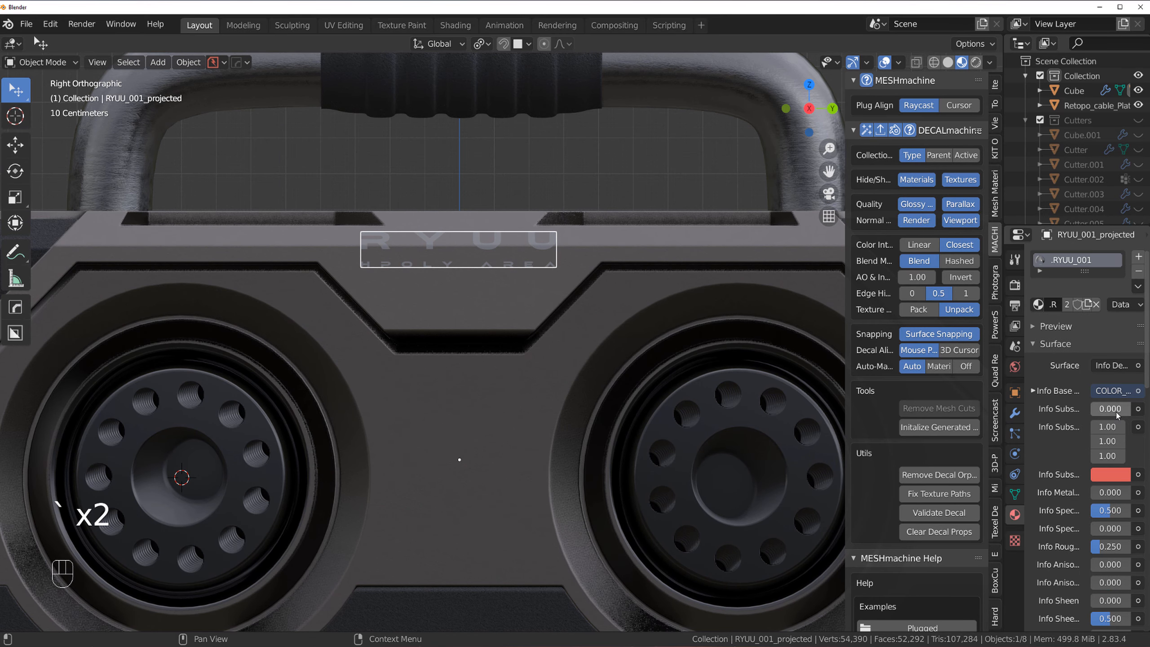
{"action": "left_click_drag", "start_coordinate": [1100, 412], "coordinate": [1136, 412]}
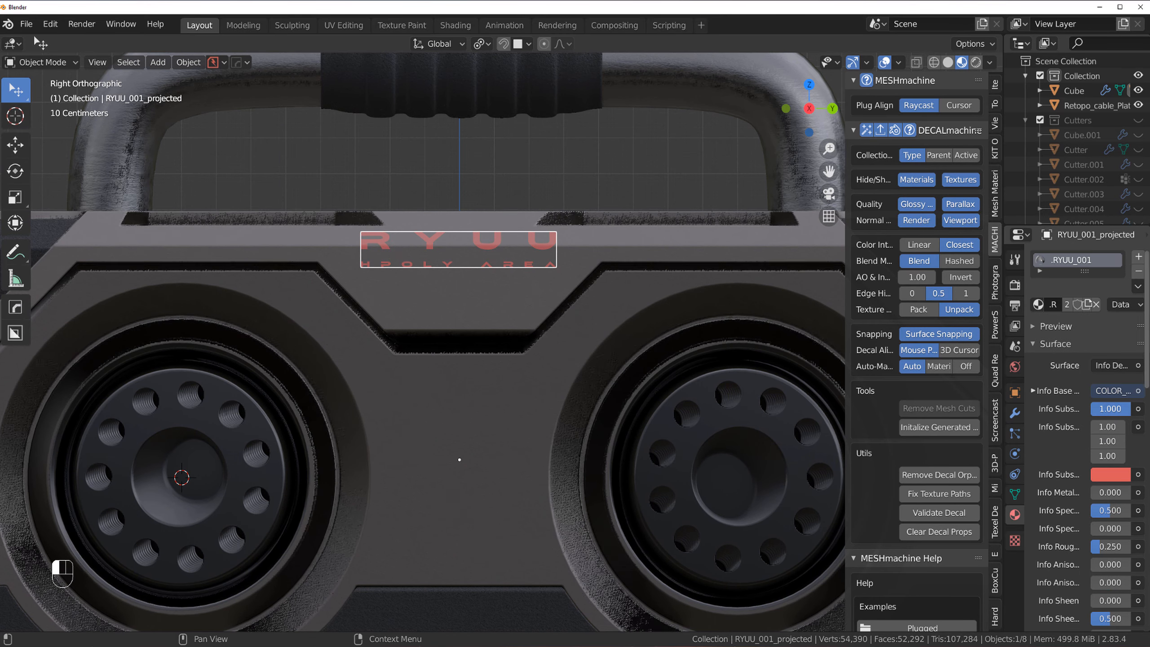
- Change the RYUU logo decal's subsurface color to black, with saturation and value at 0
{"action": "left_click", "coordinate": [1113, 474]}
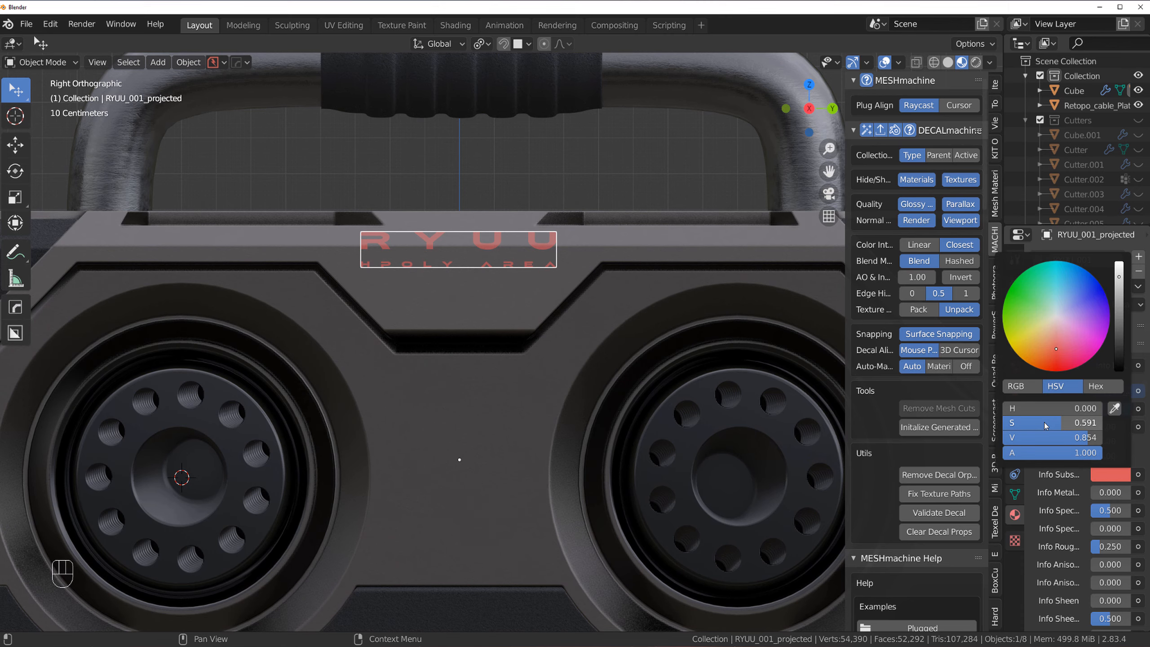
{"action": "left_click_drag", "start_coordinate": [1045, 423], "coordinate": [978, 423]}
{"action": "left_click_drag", "start_coordinate": [1124, 295], "coordinate": [1120, 331]}
{"action": "left_click", "coordinate": [621, 226]}
{"action": "scroll", "coordinate": [621, 226], "scroll_direction": "down", "scroll_amount": 3}
{"action": "left_click", "coordinate": [602, 235]}
{"action": "scroll", "coordinate": [558, 261], "scroll_direction": "up", "scroll_amount": 4}
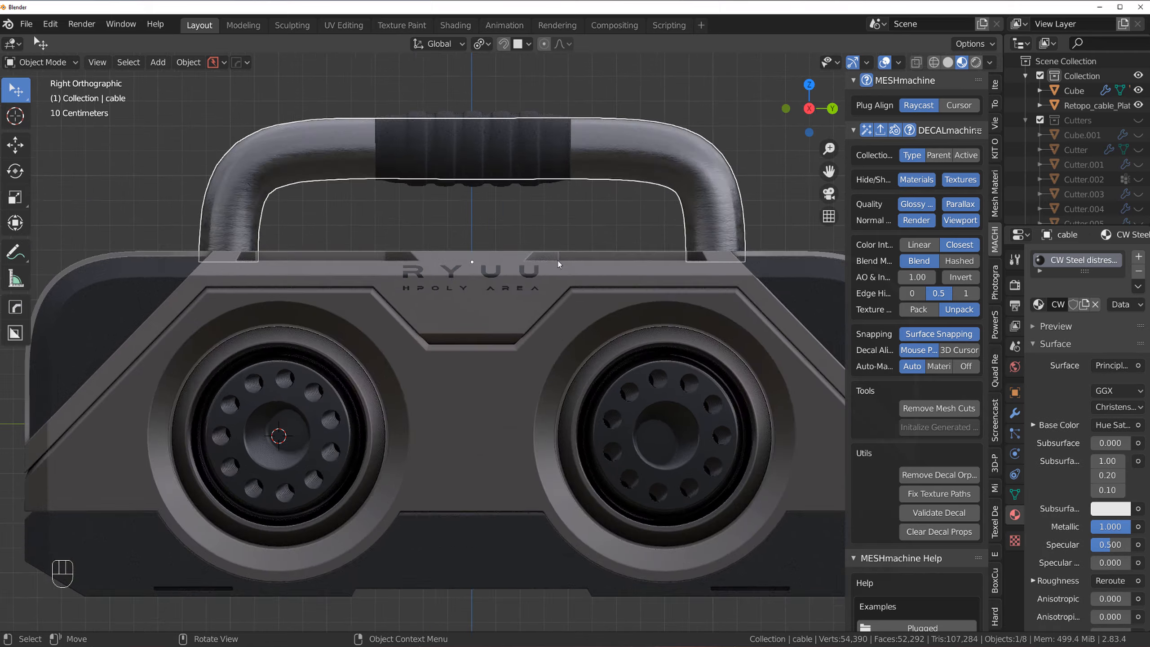
{"action": "left_click", "coordinate": [1113, 475]}
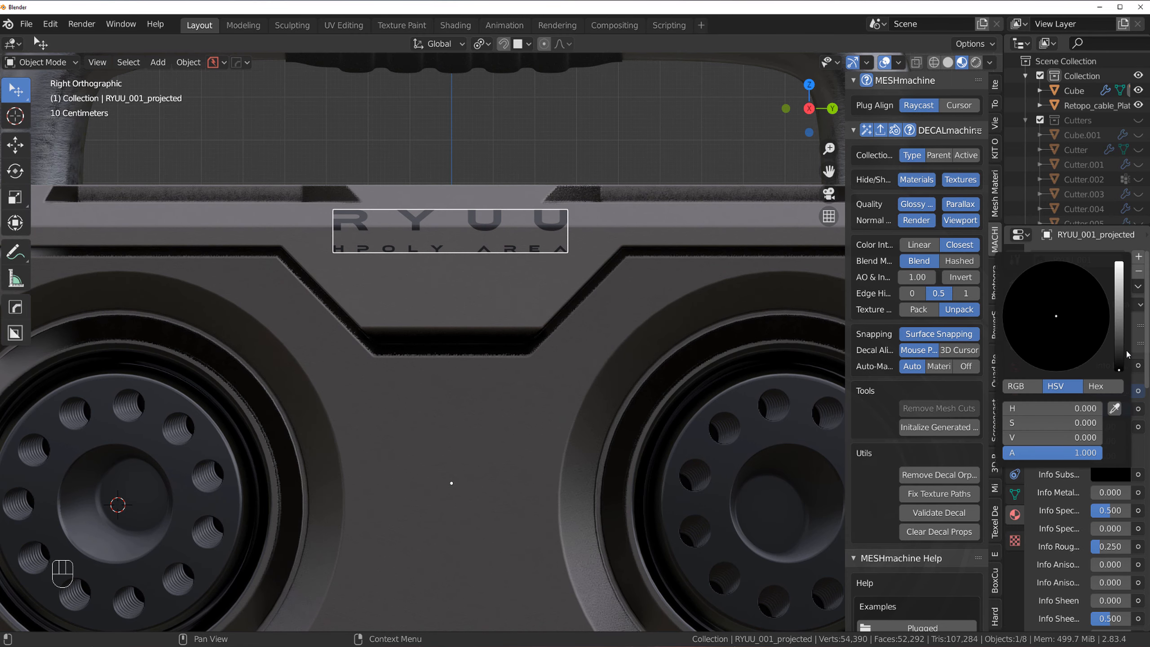
{"action": "left_click", "coordinate": [474, 152]}
{"action": "scroll", "coordinate": [538, 211], "scroll_direction": "down", "scroll_amount": 3}
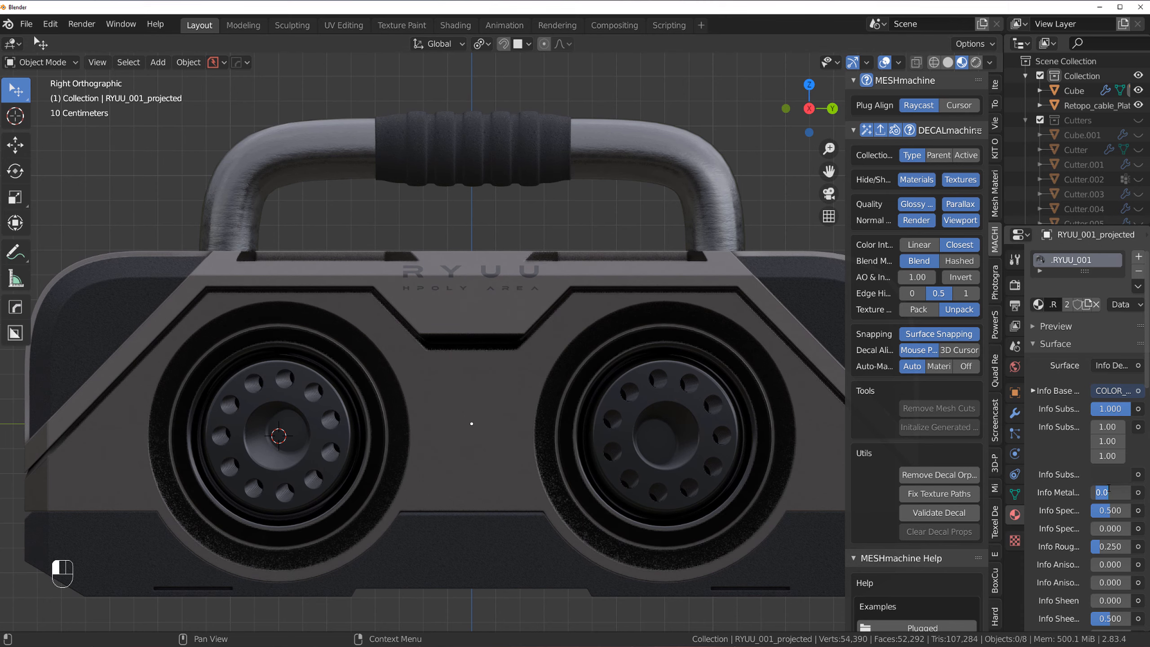
- Raise the RYUU logo decal's metallic value to 1.000 and check the lettering on the shell
{"action": "left_click_drag", "start_coordinate": [1110, 492], "coordinate": [1136, 492]}
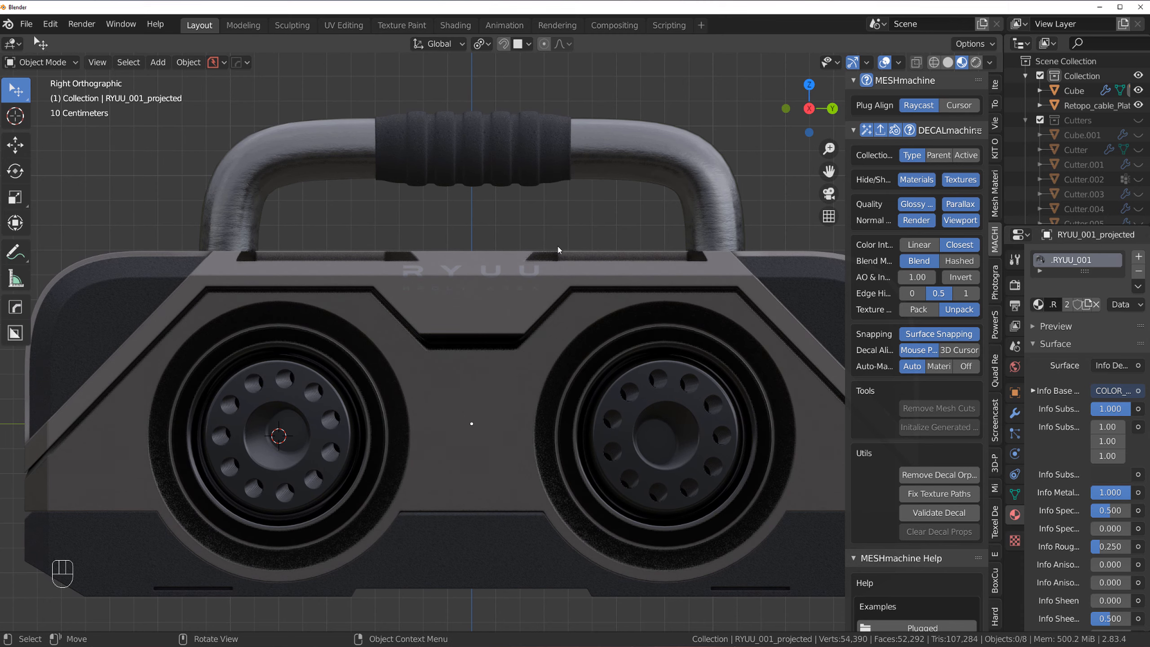
{"action": "scroll", "coordinate": [552, 249], "scroll_direction": "up", "scroll_amount": 4}
{"action": "middle_click_drag", "start_coordinate": [526, 259], "coordinate": [584, 344]}
{"action": "scroll", "coordinate": [582, 346], "scroll_direction": "down", "scroll_amount": 2}
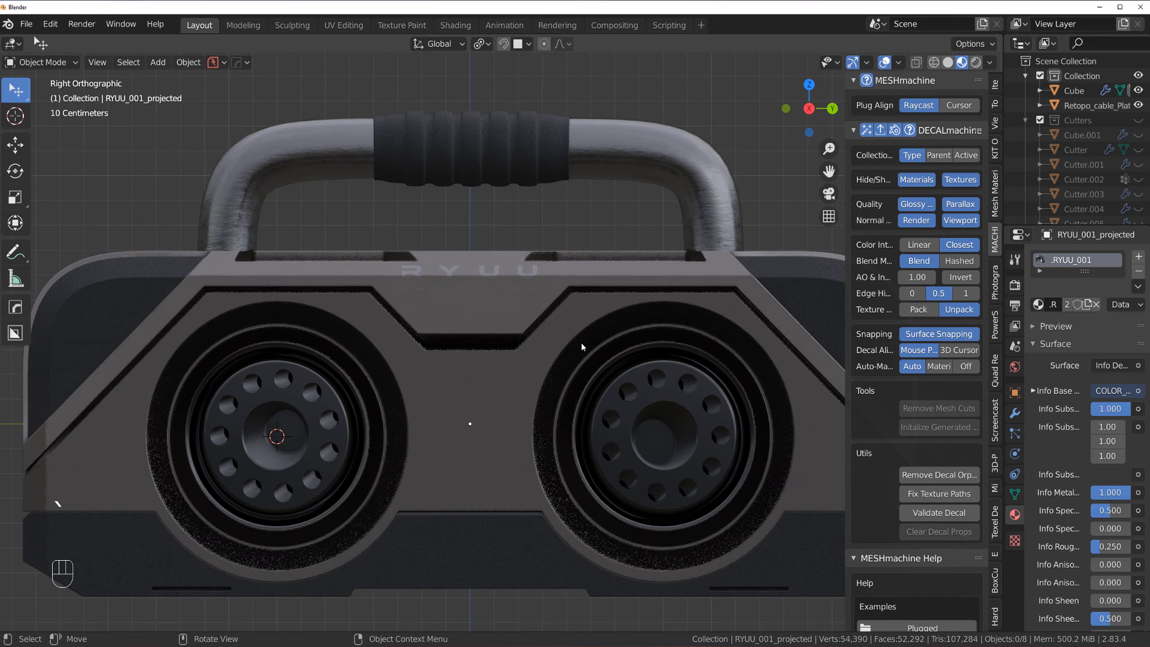
{"action": "scroll", "coordinate": [525, 375], "scroll_direction": "up", "scroll_amount": 5}
{"action": "middle_click_drag", "start_coordinate": [477, 323], "coordinate": [489, 338], "text": "shift"}
- Insert the latch-shaped decal 025 from the Panels v.3 library onto the shell below the RYUU logo
{"action": "left_click", "coordinate": [466, 317]}
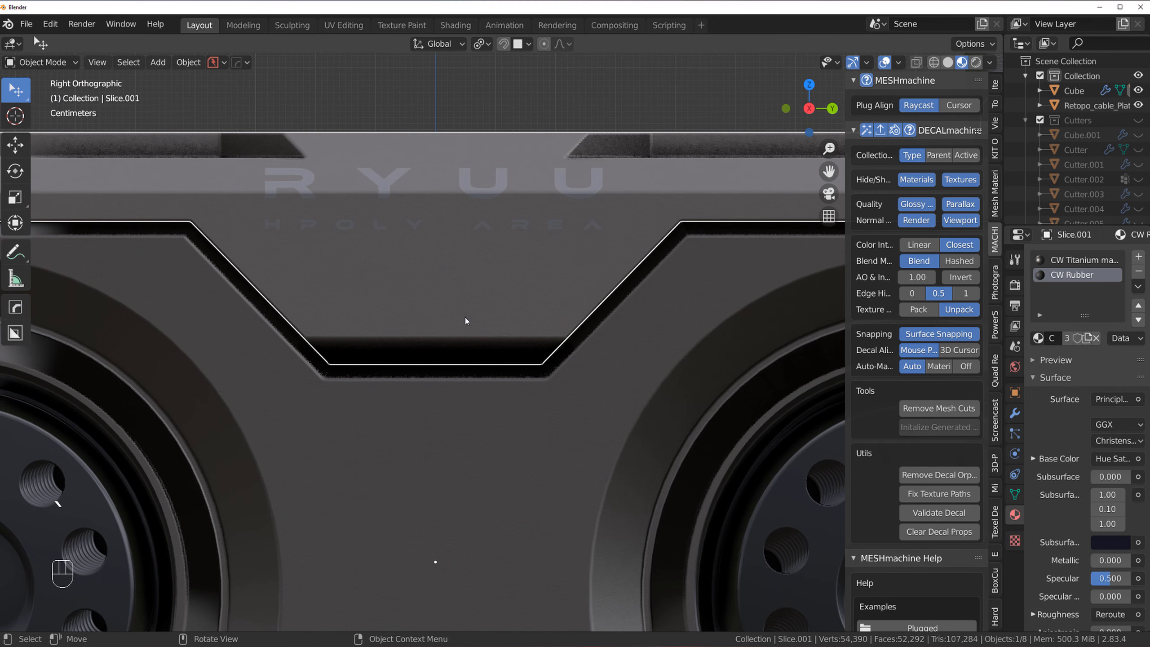
{"action": "key", "text": "d"}
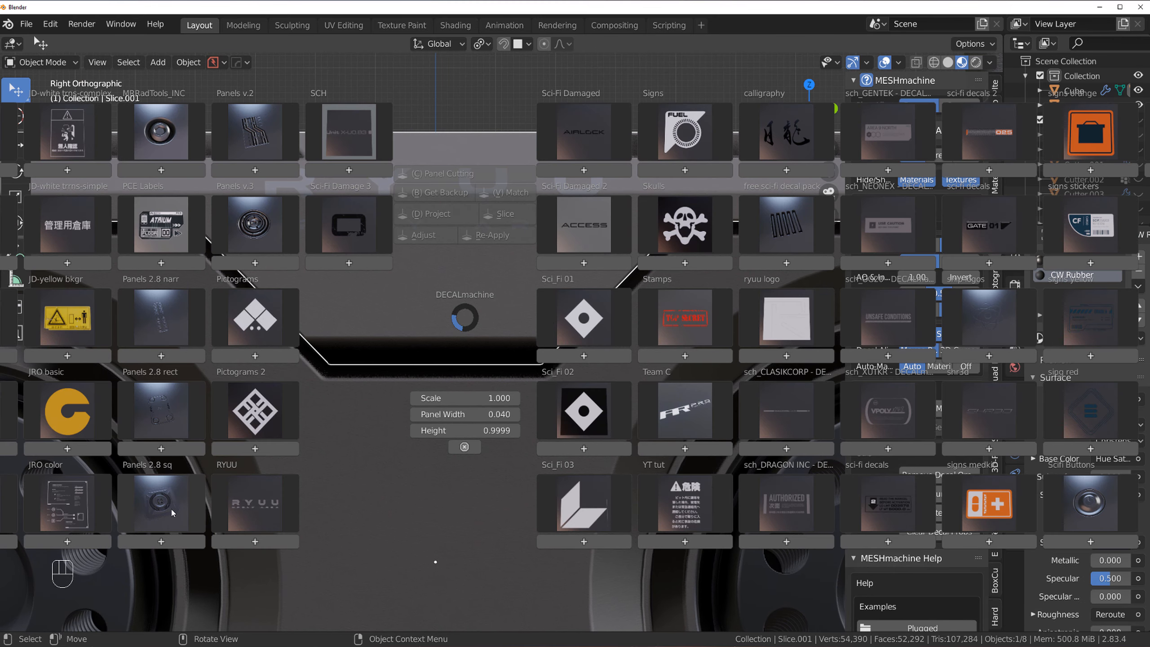
{"action": "key", "text": "Escape"}
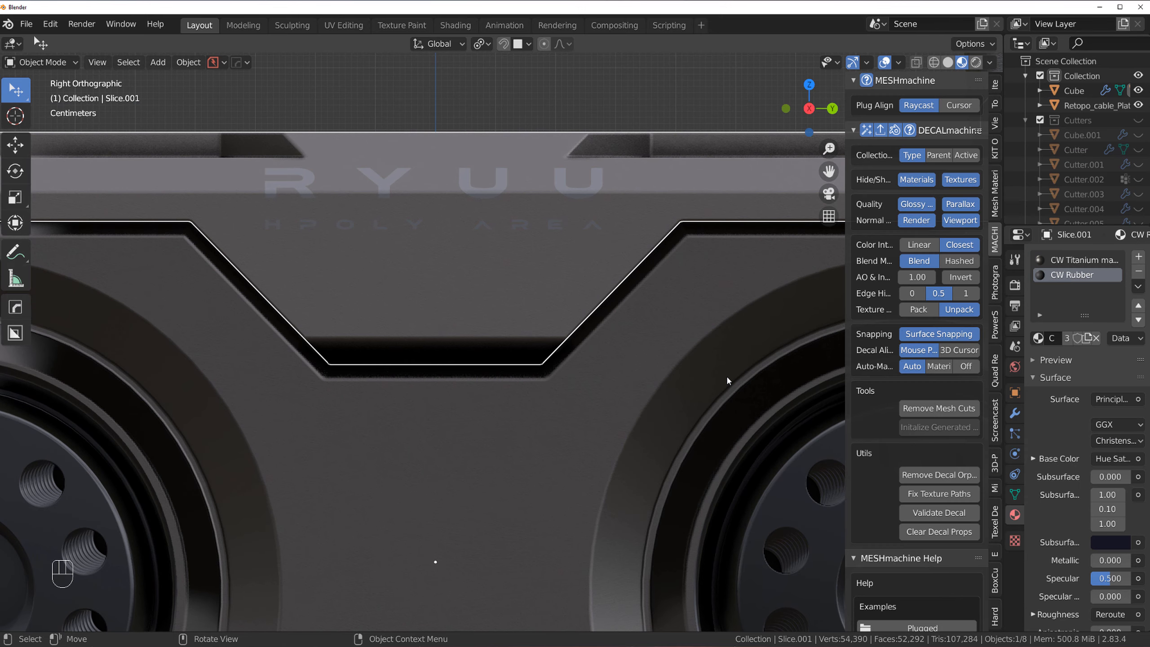
{"action": "key", "text": "d"}
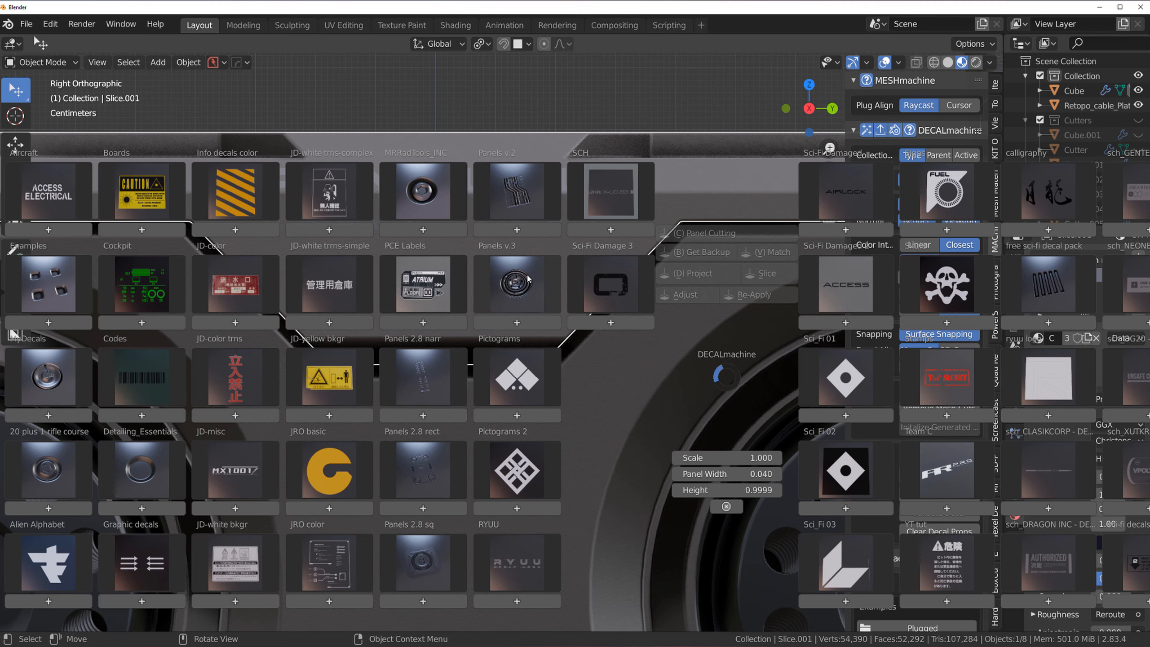
{"action": "key", "text": "Escape"}
{"action": "key", "text": "d"}
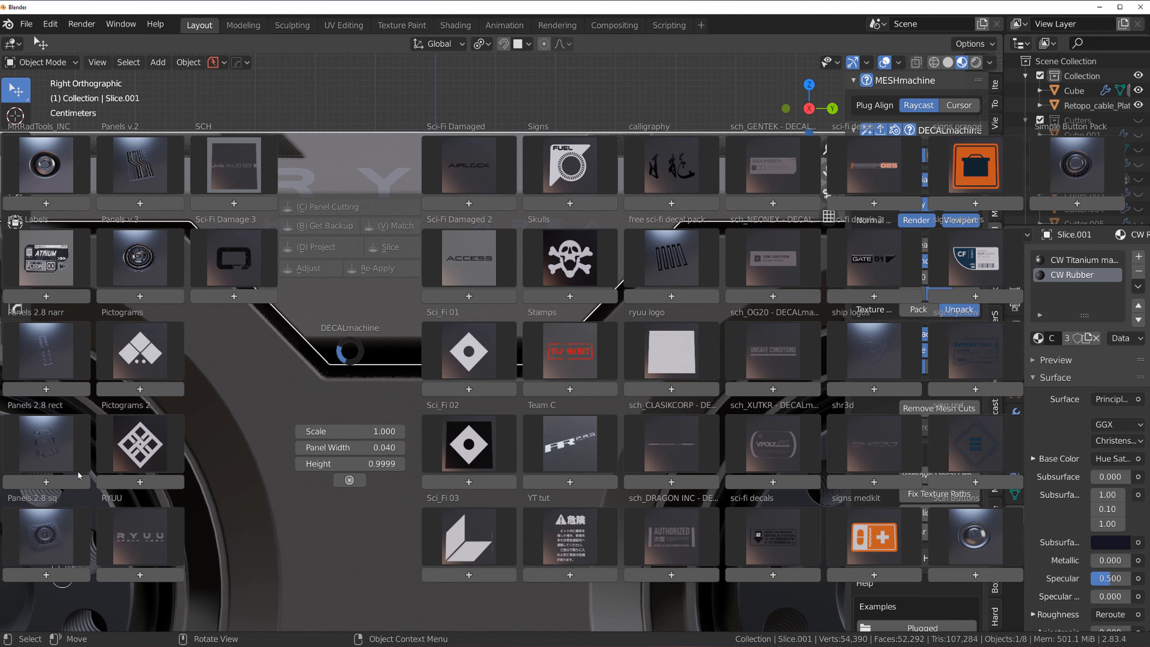
{"action": "left_click", "coordinate": [136, 267]}
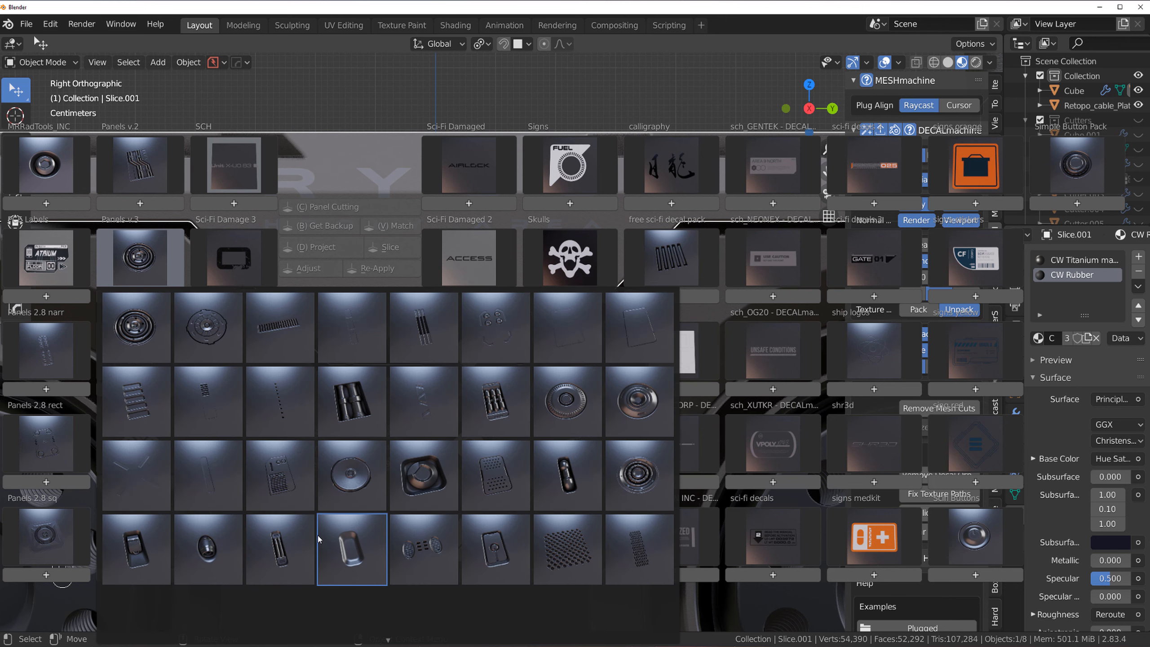
{"action": "left_click", "coordinate": [139, 549]}
- Scale the latch decal down and snap it onto the shell at the left corner of the central notch
{"action": "key", "text": "s"}
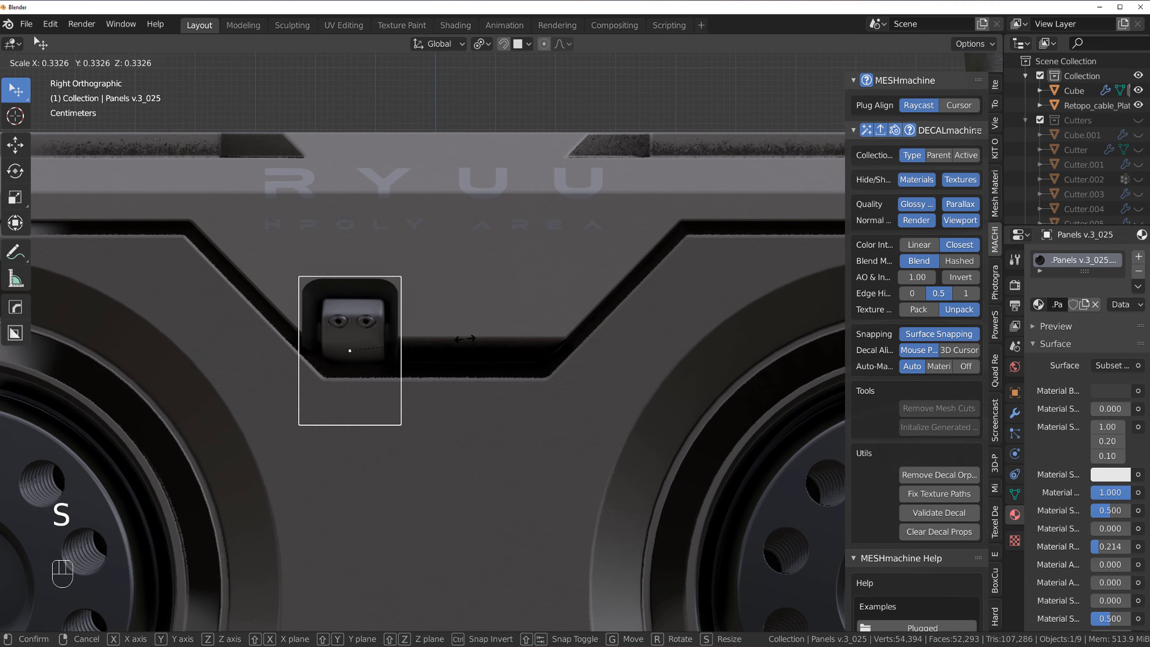
{"action": "key", "text": "g"}
{"action": "key", "text": "ctrl"}
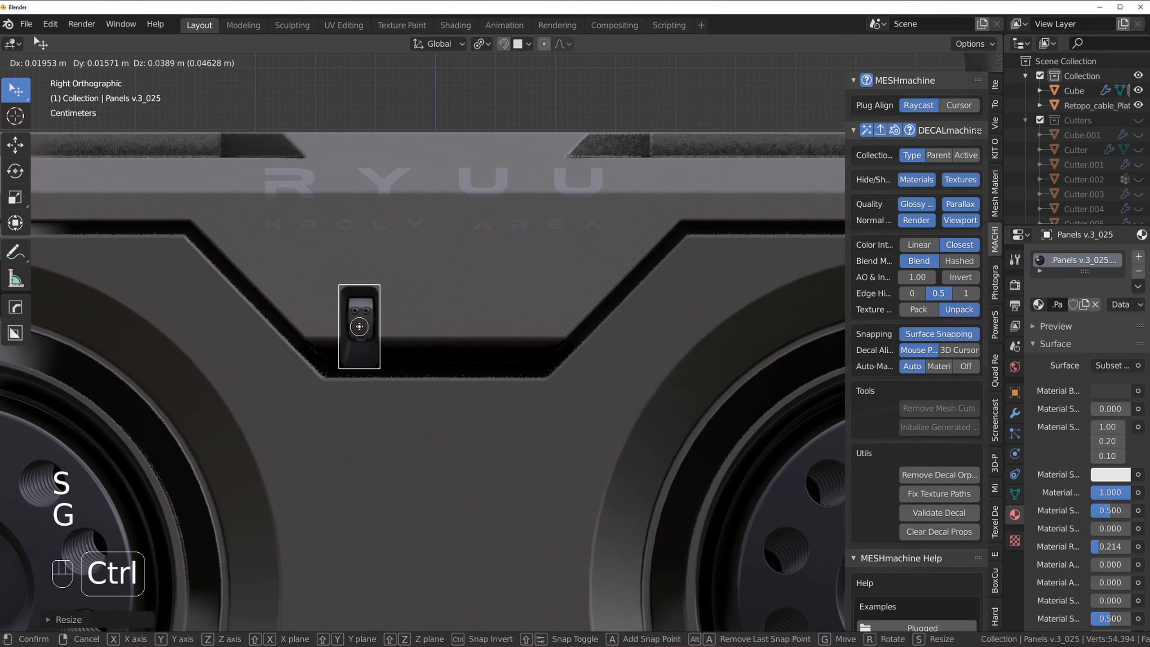
{"action": "left_click", "coordinate": [358, 325]}
- Mirror the latch decal about the shell across Y and X, giving a pair on both speaker sides
{"action": "left_click", "coordinate": [460, 319], "text": "shift"}
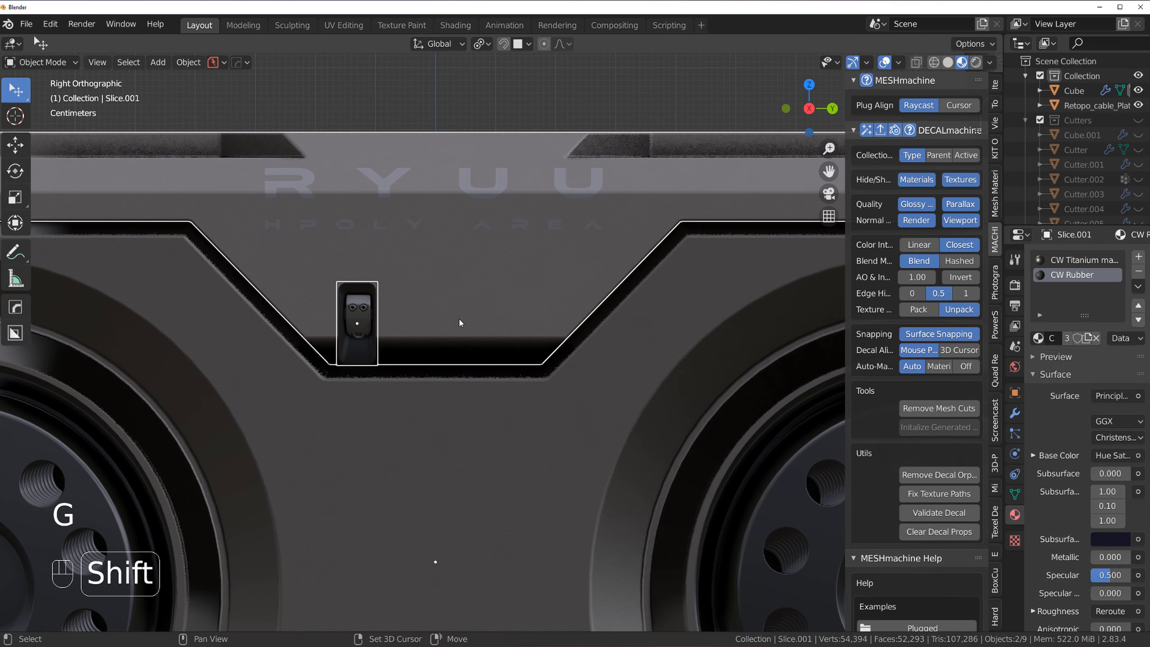
{"action": "key", "text": "alt+x"}
{"action": "left_click", "coordinate": [311, 562], "text": "shift"}
{"action": "scroll", "coordinate": [535, 260], "scroll_direction": "down", "scroll_amount": 5}
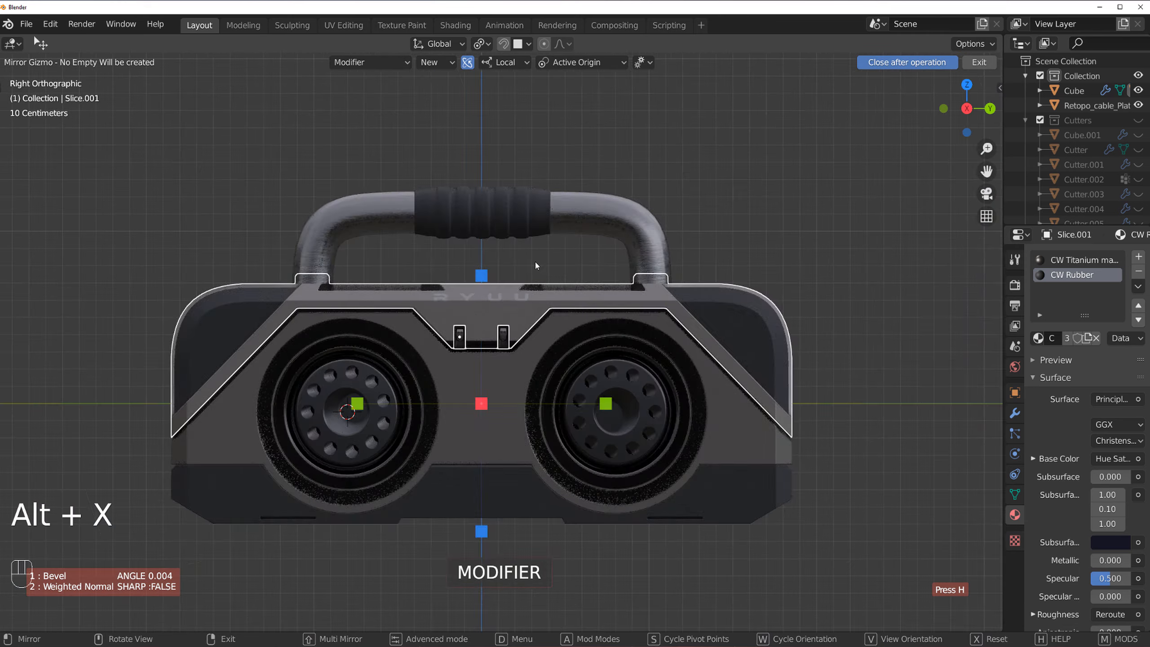
{"action": "middle_click_drag", "start_coordinate": [535, 260], "coordinate": [474, 327]}
{"action": "scroll", "coordinate": [475, 326], "scroll_direction": "up", "scroll_amount": 2}
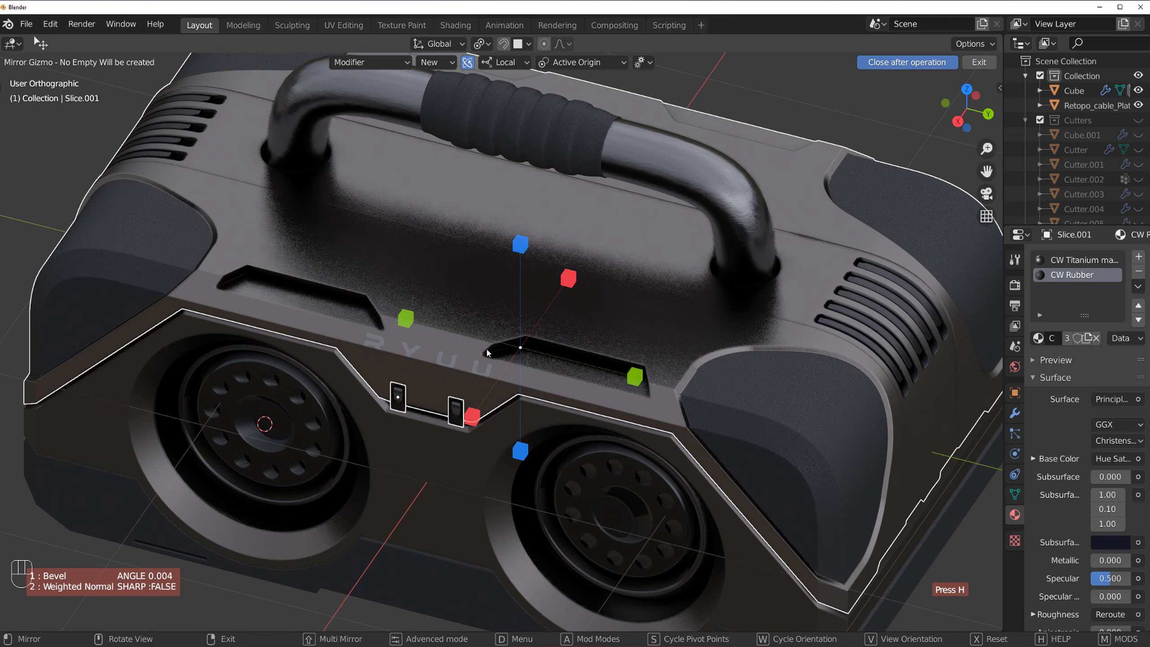
{"action": "right_click", "coordinate": [471, 356]}
- Mirror the RYUU logo decal about the shell across X onto the opposite speaker side
{"action": "left_click", "coordinate": [471, 357]}
{"action": "left_click", "coordinate": [454, 361]}
{"action": "left_click", "coordinate": [465, 292], "text": "shift"}
{"action": "key", "text": "alt+x"}
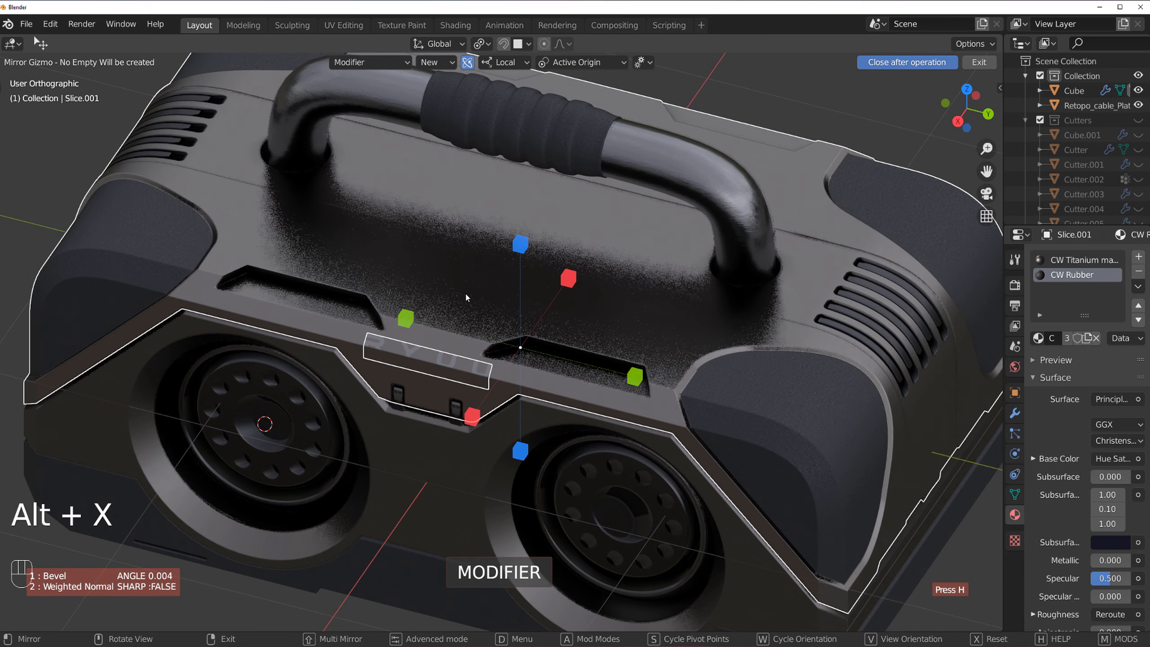
{"action": "left_click", "coordinate": [473, 416]}
- Enable Flip U in the RYUU decal's Hops_Mirror modifier so the mirrored lettering reads correctly
{"action": "middle_click_drag", "start_coordinate": [671, 308], "coordinate": [480, 285]}
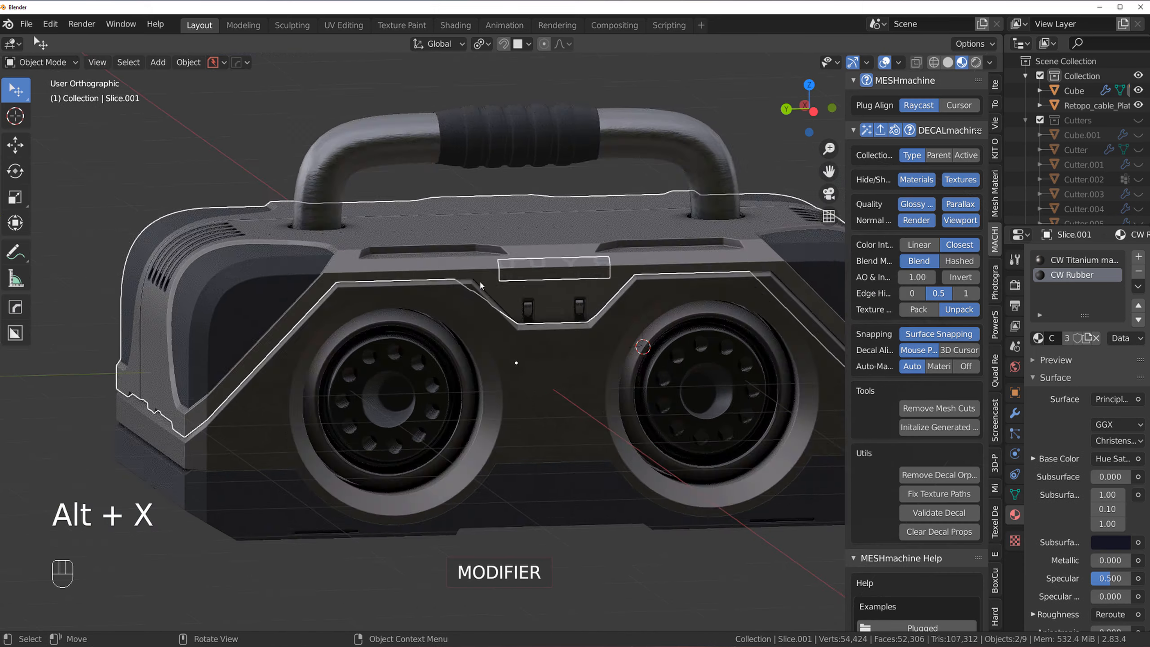
{"action": "scroll", "coordinate": [480, 285], "scroll_direction": "up", "scroll_amount": 4}
{"action": "middle_click_drag", "start_coordinate": [528, 256], "coordinate": [411, 335], "text": "shift"}
{"action": "key", "text": "KP_5"}
{"action": "left_click", "coordinate": [513, 295]}
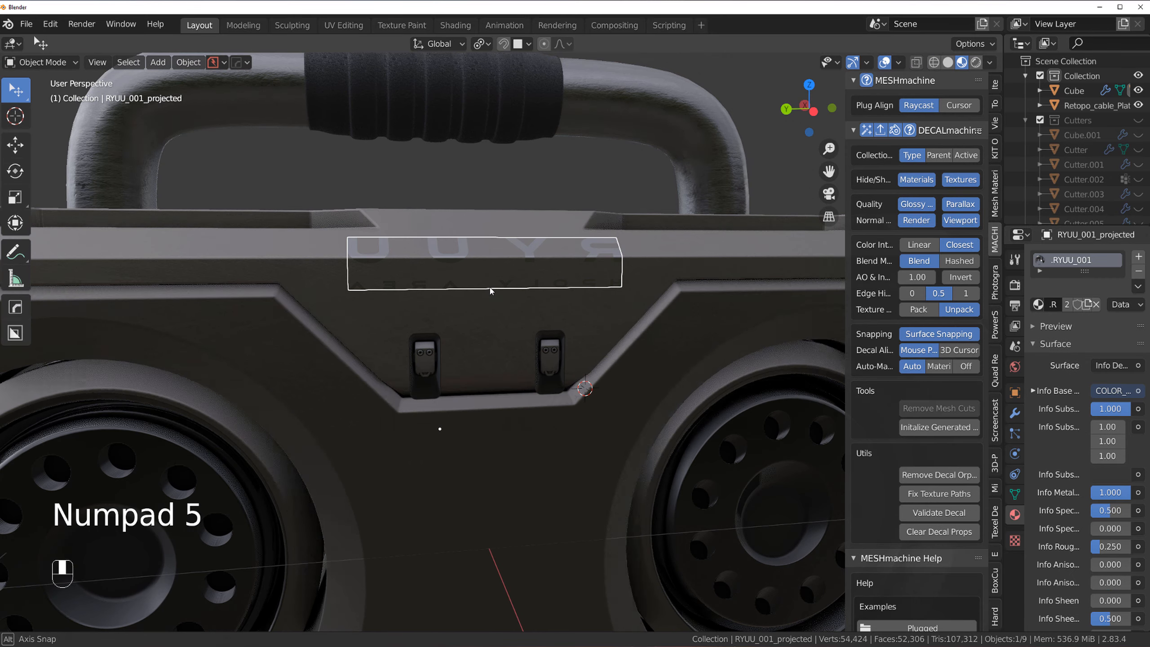
{"action": "scroll", "coordinate": [507, 299], "scroll_direction": "up", "scroll_amount": 3}
{"action": "key", "text": "ctrl+grave"}
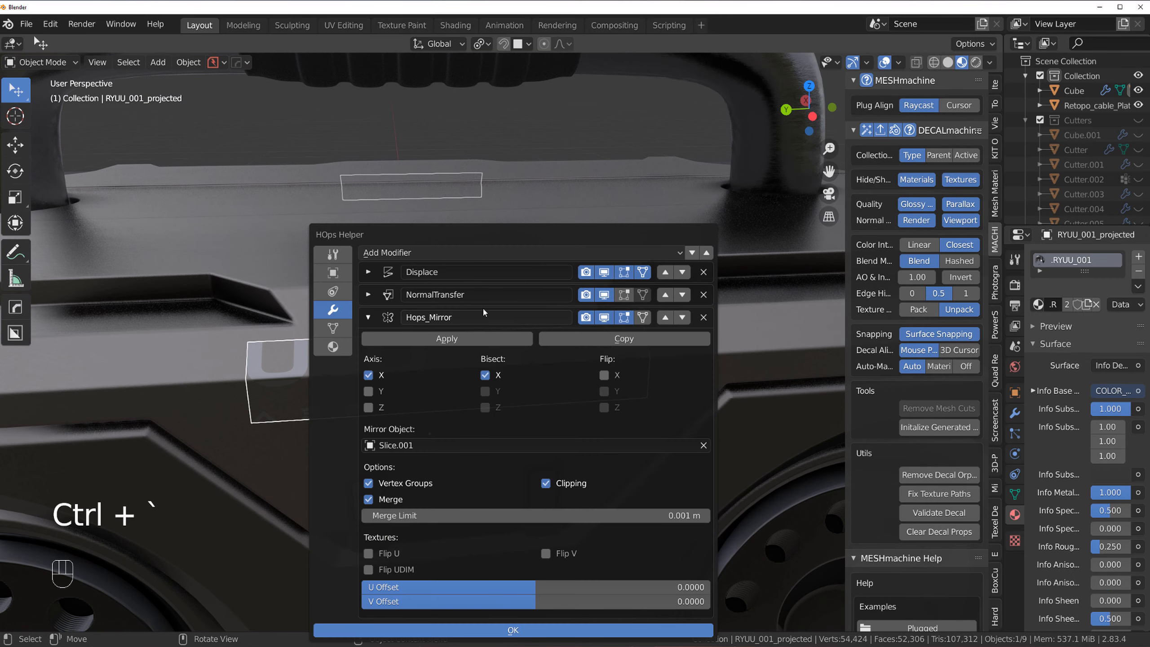
{"action": "left_click", "coordinate": [368, 553]}
{"action": "left_click", "coordinate": [287, 261]}
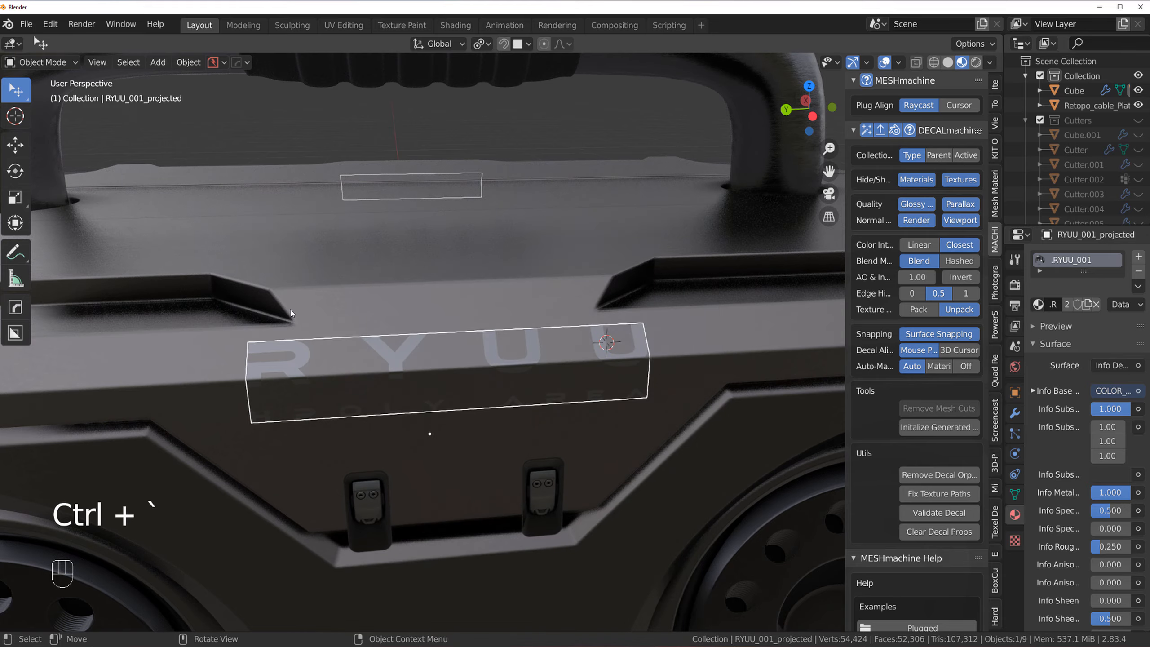
- Project the mirrored latch decals onto the shell and inspect their fit in the notch
{"action": "middle_click_drag", "start_coordinate": [289, 311], "coordinate": [454, 345]}
{"action": "key", "text": "grave"}
{"action": "key", "text": "grave"}
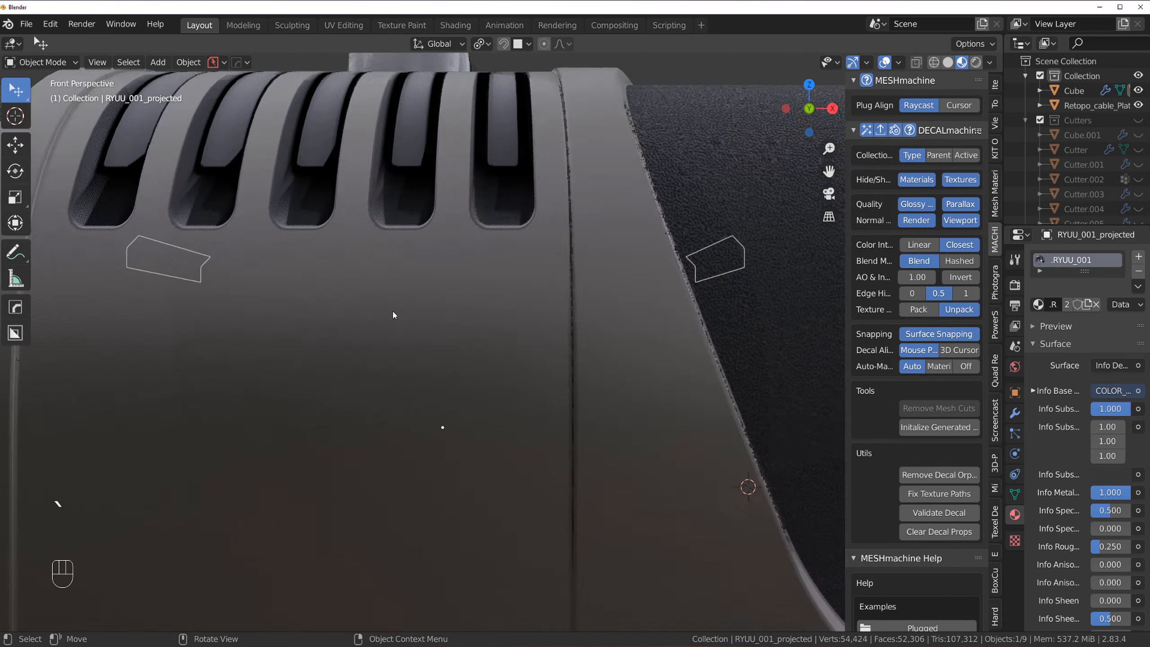
{"action": "key", "text": "KP_5"}
{"action": "scroll", "coordinate": [512, 339], "scroll_direction": "down", "scroll_amount": 3}
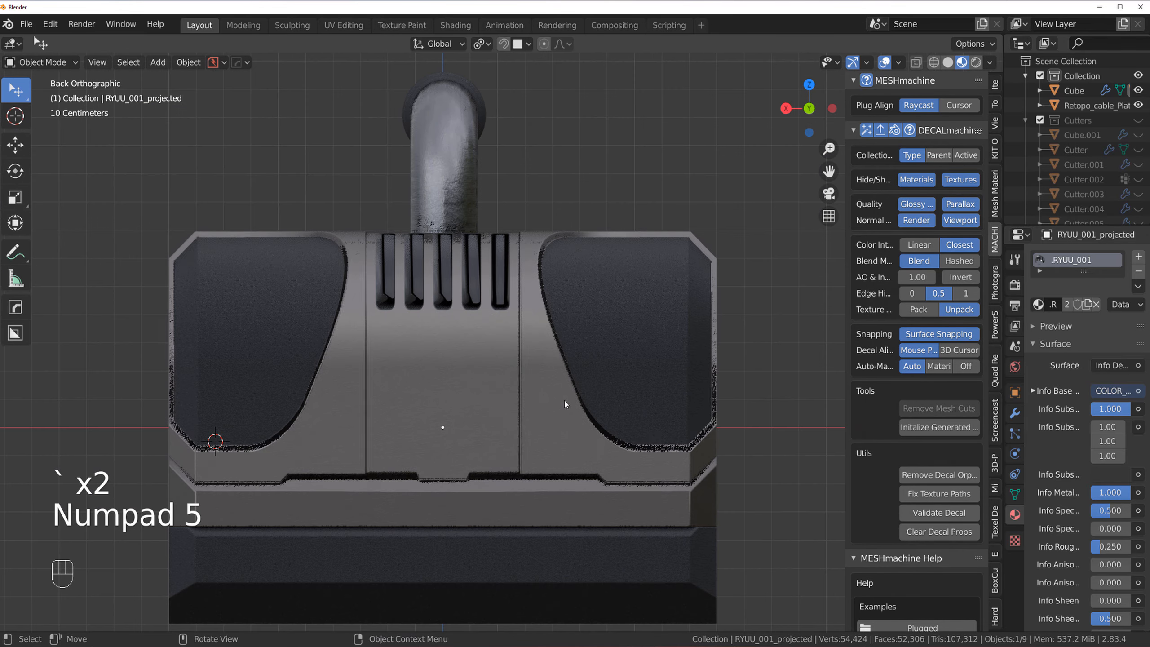
{"action": "key", "text": "grave"}
{"action": "scroll", "coordinate": [452, 333], "scroll_direction": "up", "scroll_amount": 3}
{"action": "scroll", "coordinate": [452, 333], "scroll_direction": "up", "scroll_amount": 4}
{"action": "middle_click_drag", "start_coordinate": [421, 328], "coordinate": [536, 380], "text": "shift"}
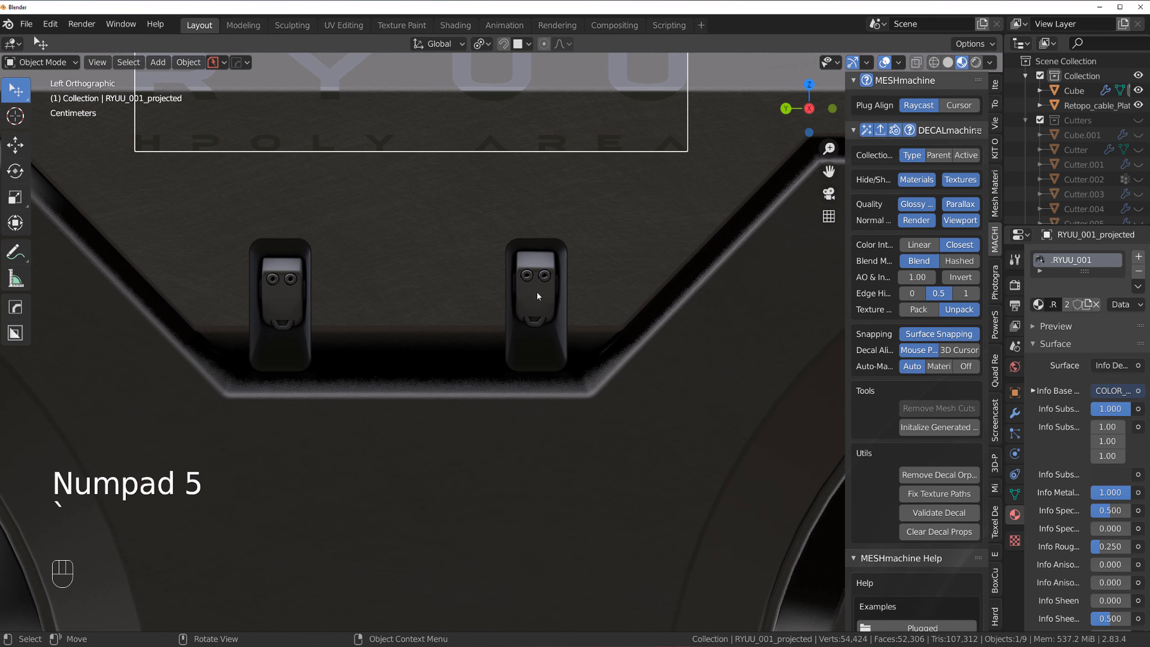
{"action": "left_click", "coordinate": [536, 293]}
{"action": "key", "text": "alt+d"}
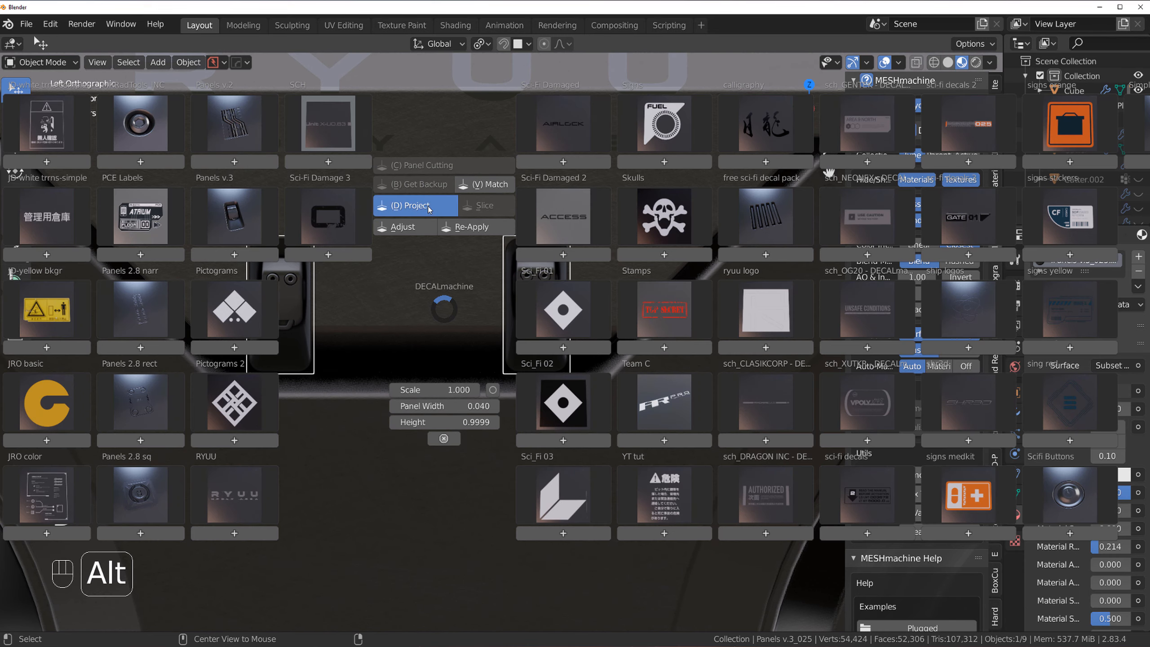
{"action": "left_click", "coordinate": [453, 209]}
{"action": "scroll", "coordinate": [432, 292], "scroll_direction": "down", "scroll_amount": 4}
{"action": "left_click", "coordinate": [448, 295]}
{"action": "scroll", "coordinate": [447, 297], "scroll_direction": "up", "scroll_amount": 6}
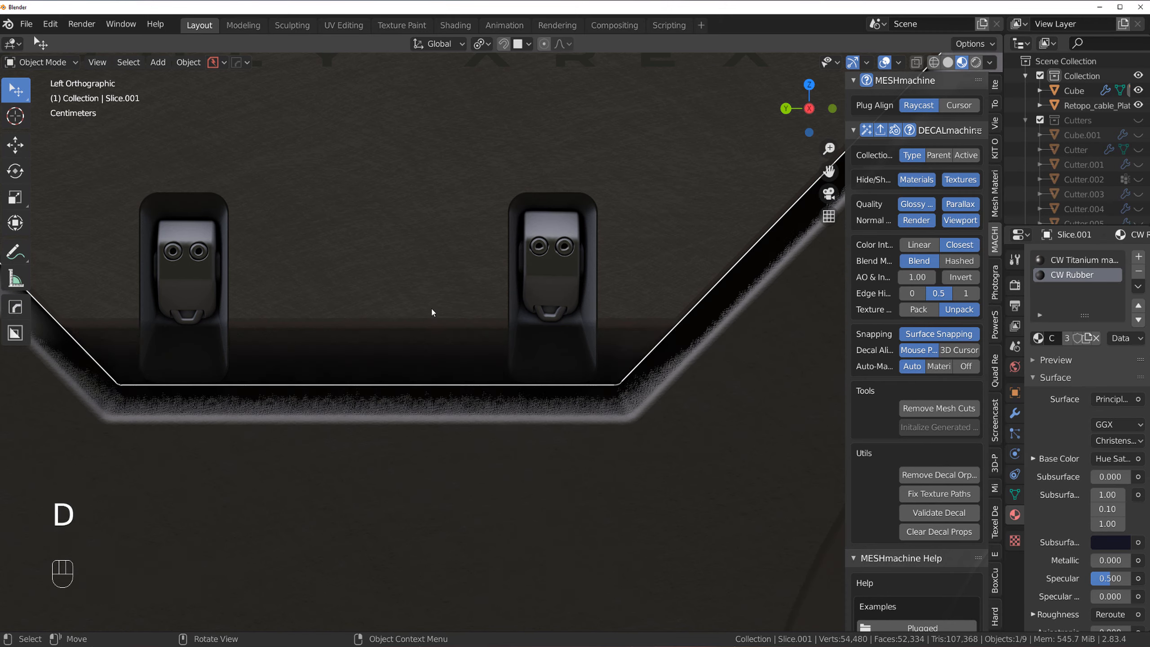
- Insert the slanted HOPS logo decal from the Team C library onto the shell's vented end face in front orthographic view
{"action": "middle_click_drag", "start_coordinate": [431, 309], "coordinate": [557, 415], "text": "shift"}
{"action": "scroll", "coordinate": [561, 354], "scroll_direction": "down", "scroll_amount": 4}
{"action": "key", "text": "KP_5"}
{"action": "scroll", "coordinate": [569, 389], "scroll_direction": "down", "scroll_amount": 4}
{"action": "key", "text": "grave"}
{"action": "left_click", "coordinate": [475, 323]}
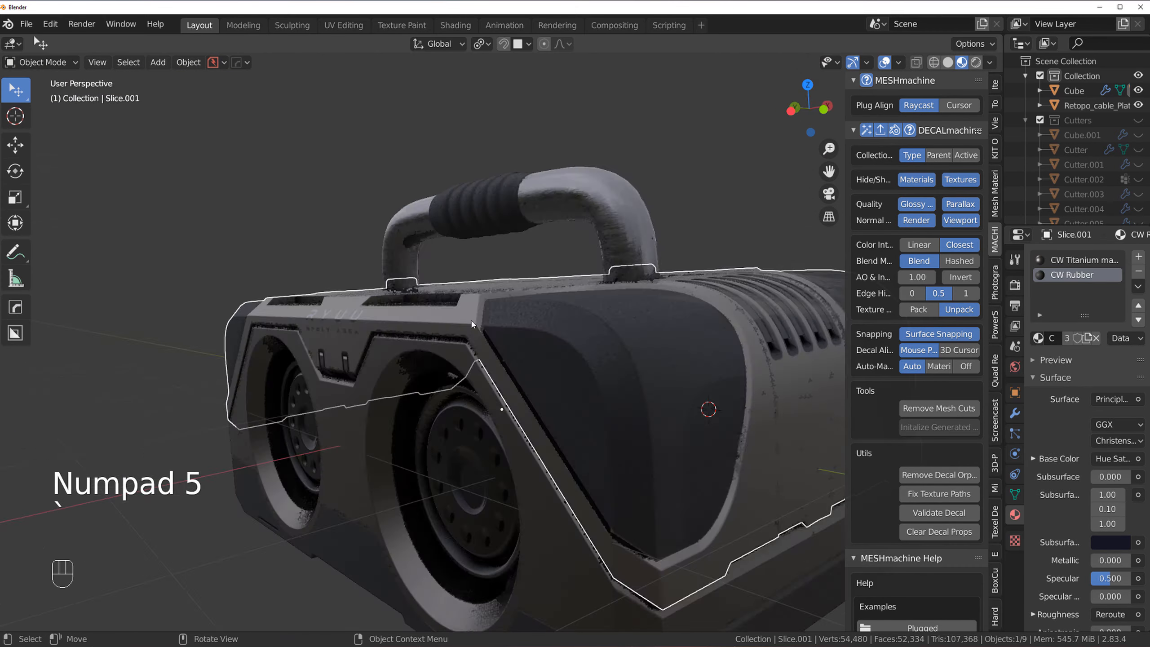
{"action": "key", "text": "KP_5"}
{"action": "scroll", "coordinate": [584, 363], "scroll_direction": "up", "scroll_amount": 3}
{"action": "scroll", "coordinate": [543, 367], "scroll_direction": "down", "scroll_amount": 1}
{"action": "key", "text": "d"}
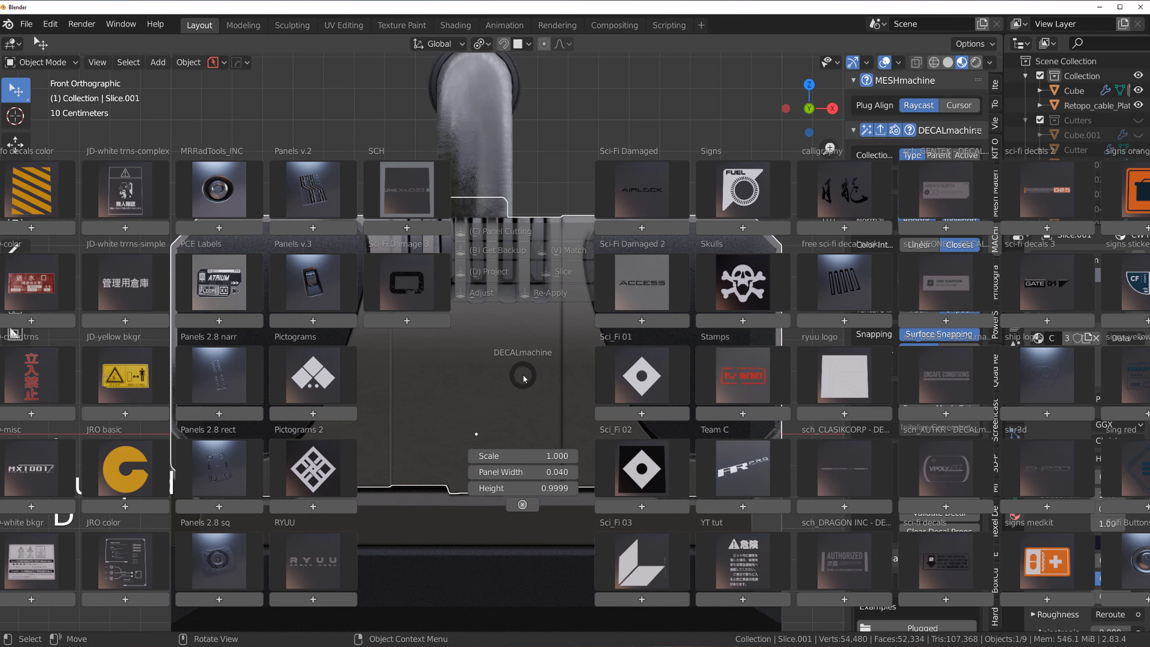
{"action": "left_click", "coordinate": [765, 467]}
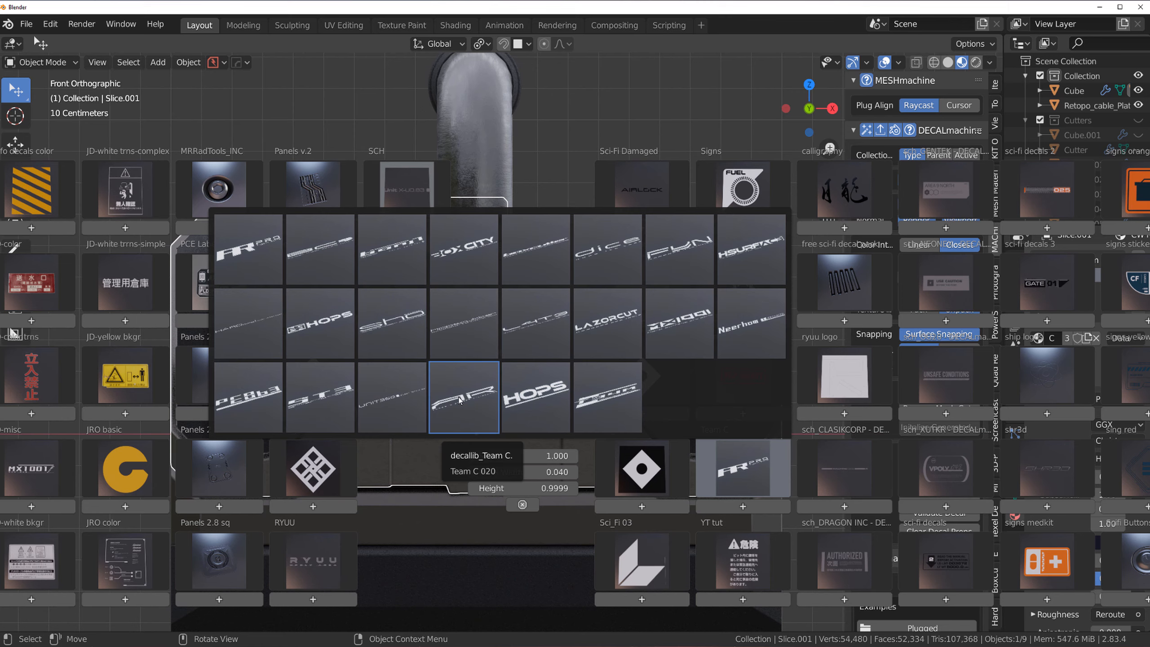
{"action": "left_click", "coordinate": [517, 398]}
- Resize the HOPS decal to fit the vented face's central panel and position it centred near the panel's lower edge
{"action": "key", "text": "s"}
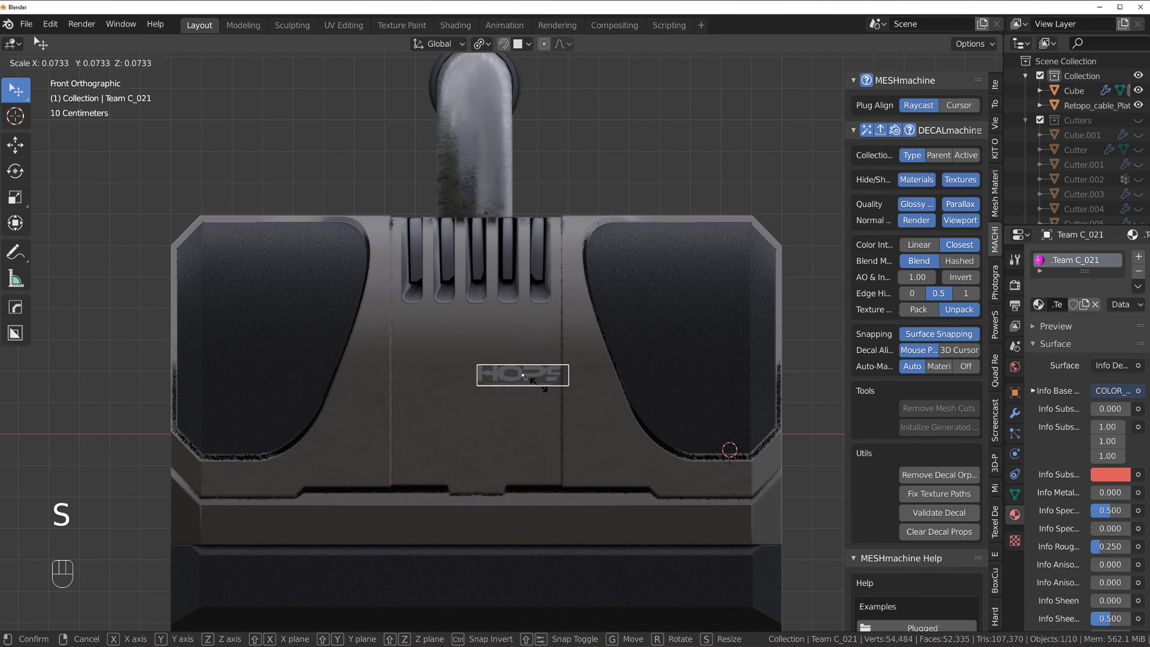
{"action": "left_click", "coordinate": [566, 392]}
{"action": "key", "text": "s"}
{"action": "left_click", "coordinate": [656, 398]}
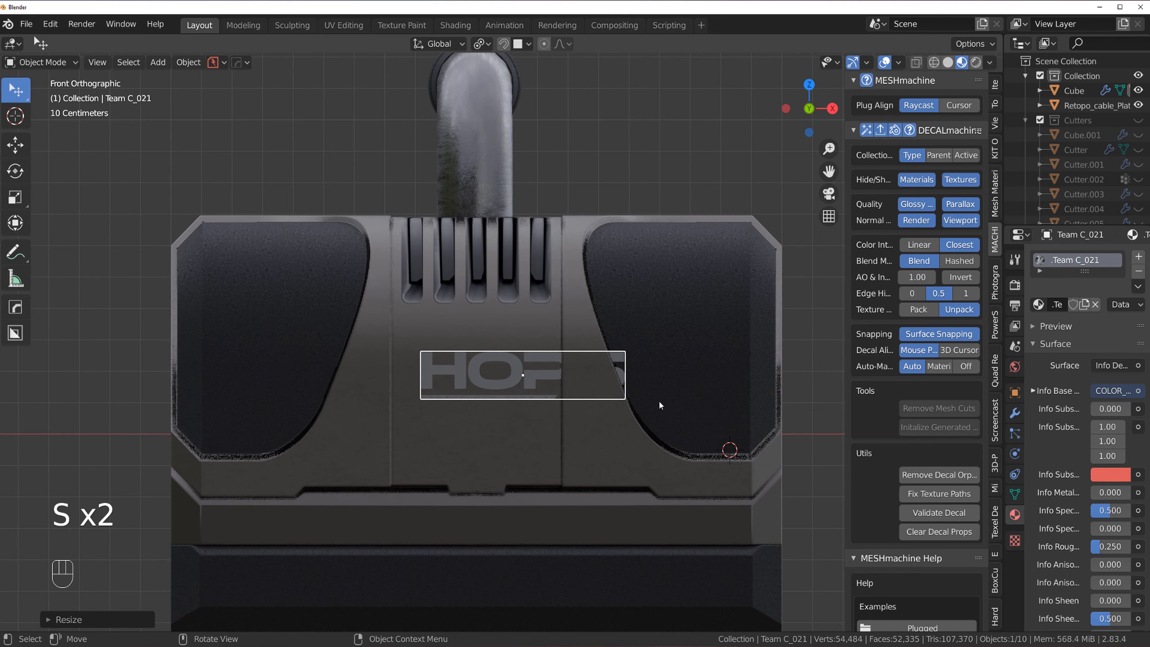
{"action": "scroll", "coordinate": [613, 415], "scroll_direction": "down", "scroll_amount": 1}
{"action": "key", "text": "g"}
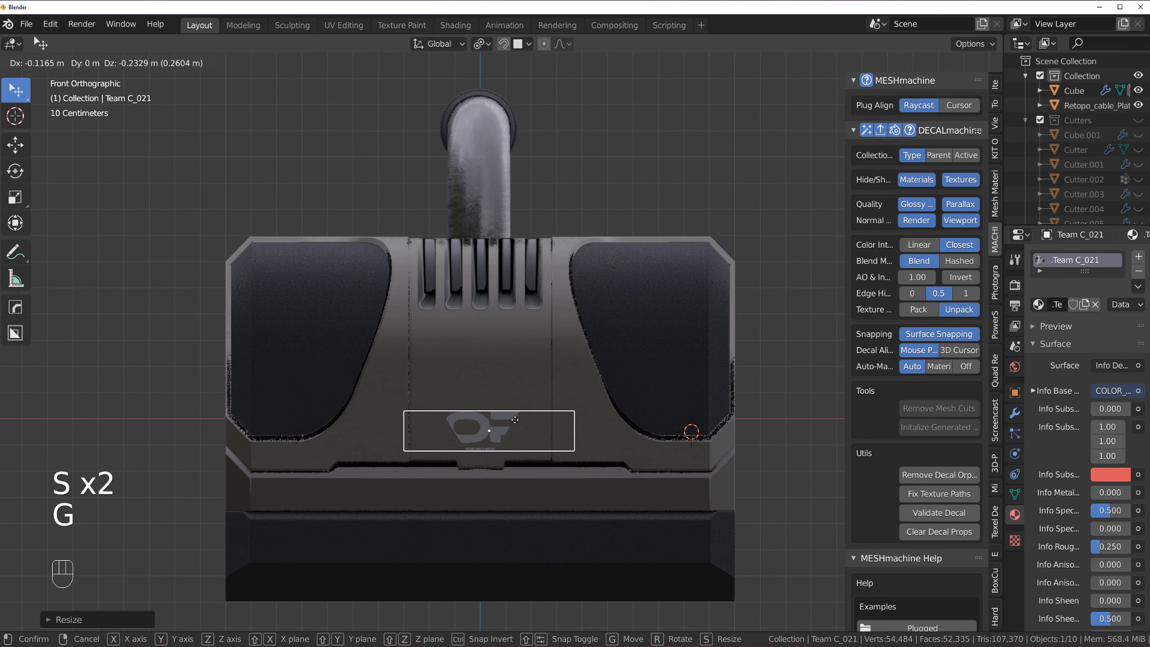
{"action": "left_click", "coordinate": [471, 424]}
{"action": "scroll", "coordinate": [471, 423], "scroll_direction": "up", "scroll_amount": 2}
{"action": "key", "text": "s"}
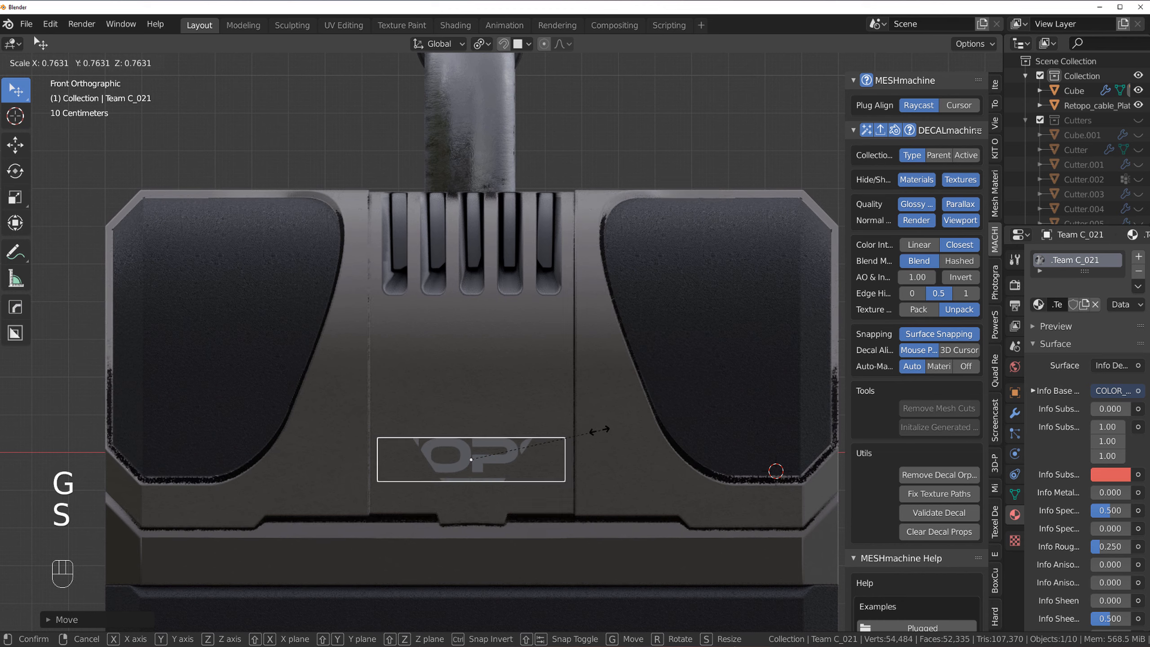
{"action": "left_click", "coordinate": [597, 434]}
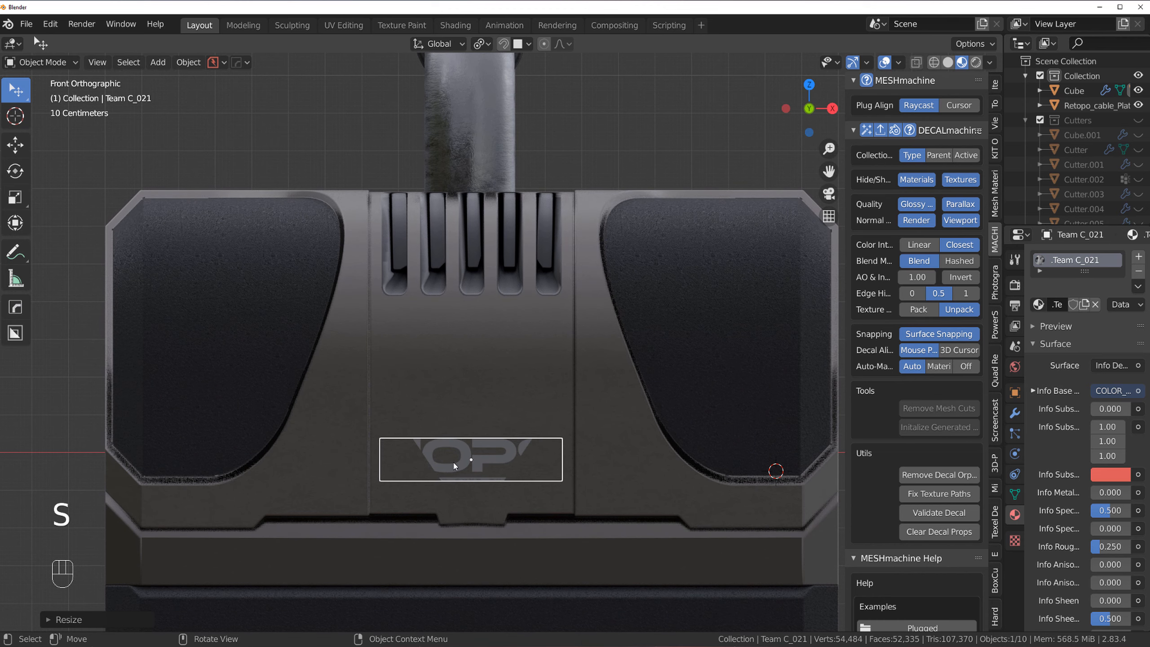
- Project the HOPS decal onto the curved shell surface and check its fit
{"action": "key", "text": "d"}
{"action": "left_click", "coordinate": [441, 308]}
{"action": "scroll", "coordinate": [464, 340], "scroll_direction": "down", "scroll_amount": 4}
{"action": "middle_click_drag", "start_coordinate": [464, 340], "coordinate": [512, 400]}
{"action": "scroll", "coordinate": [512, 400], "scroll_direction": "up", "scroll_amount": 1}
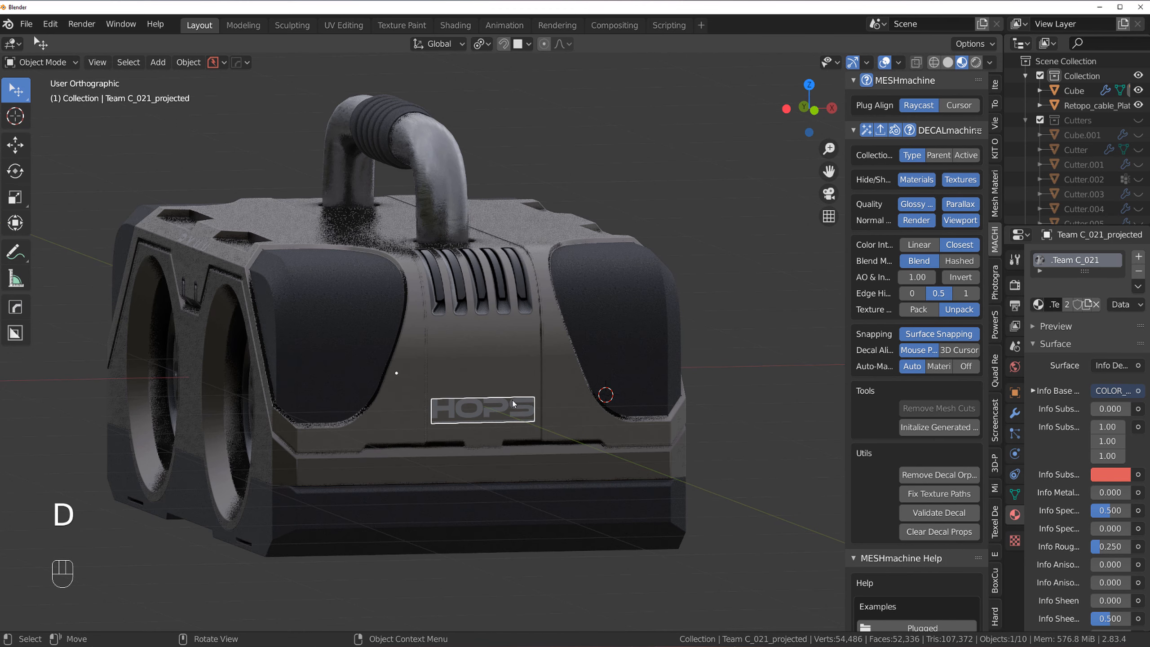
- Mirror the projected HOPS decal about the shell across Y onto the opposite end face
{"action": "left_click", "coordinate": [495, 376], "text": "shift"}
{"action": "key", "text": "alt+x"}
{"action": "left_click", "coordinate": [424, 383]}
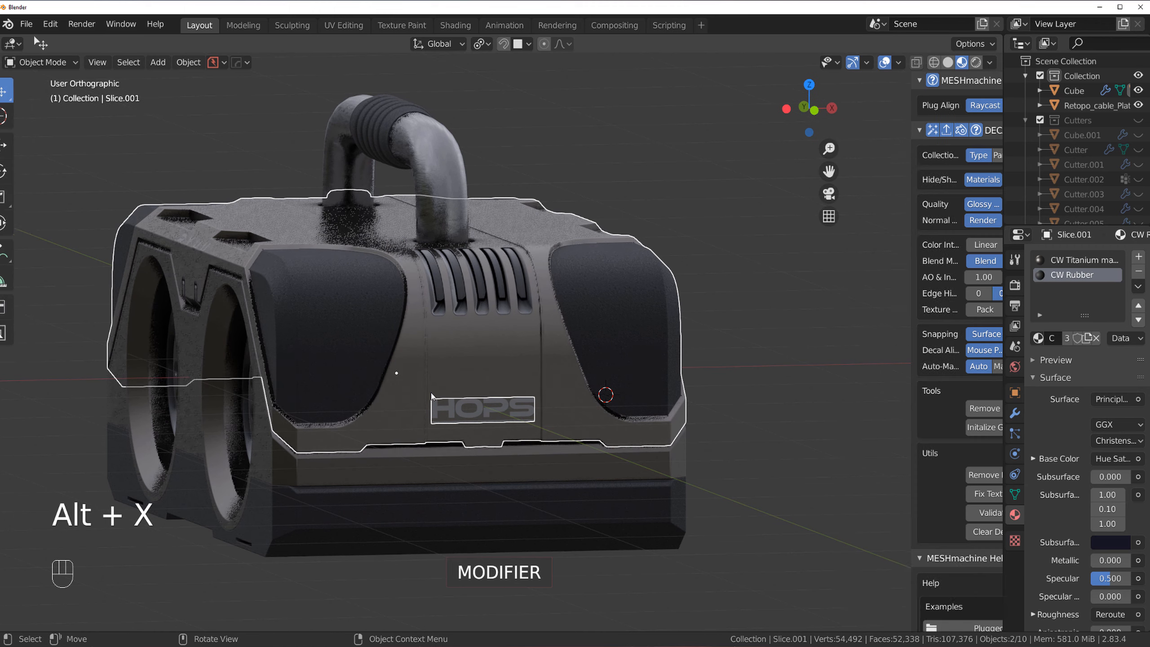
{"action": "left_click", "coordinate": [493, 376]}
{"action": "scroll", "coordinate": [475, 397], "scroll_direction": "down", "scroll_amount": 1}
- Enable Flip U in the HOPS decal's Hops_Mirror modifier so the mirrored lettering reads correctly
{"action": "middle_click_drag", "start_coordinate": [475, 397], "coordinate": [609, 403]}
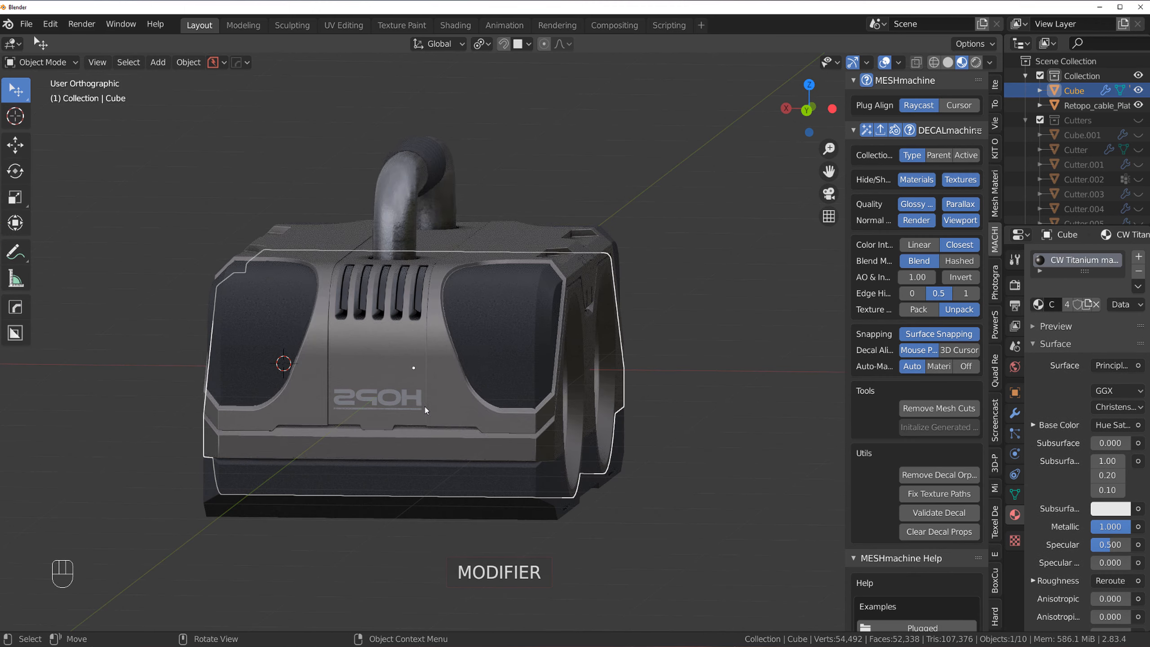
{"action": "left_click", "coordinate": [398, 409]}
{"action": "scroll", "coordinate": [424, 398], "scroll_direction": "up", "scroll_amount": 2}
{"action": "key", "text": "ctrl+grave"}
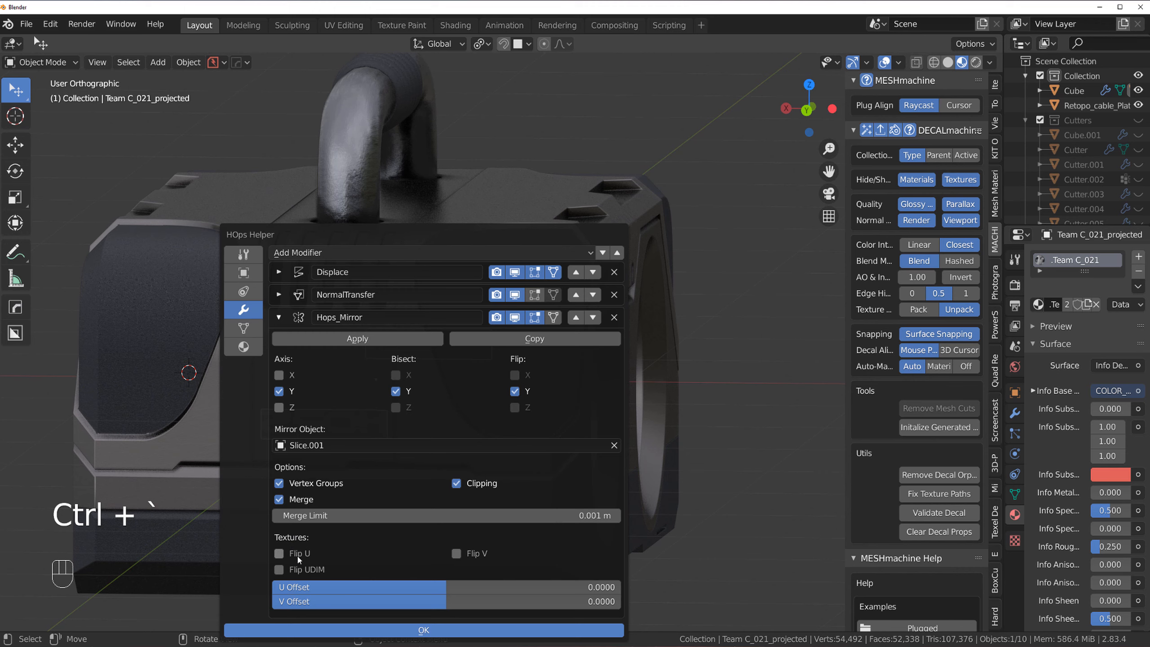
{"action": "scroll", "coordinate": [376, 532], "scroll_direction": "down", "scroll_amount": 1}
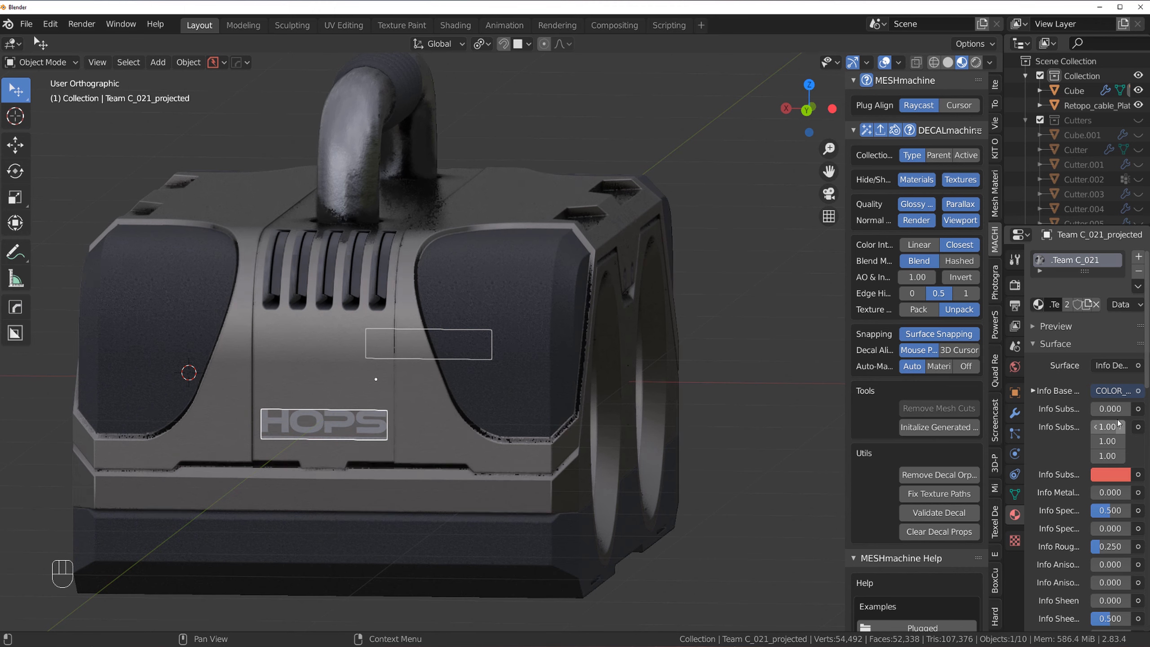
- Set the HOPS decal's Info Subsurface to 1.000 and change its Info Subsurface Color to black
{"action": "left_click_drag", "start_coordinate": [1115, 409], "coordinate": [1132, 413]}
{"action": "left_click", "coordinate": [1110, 475]}
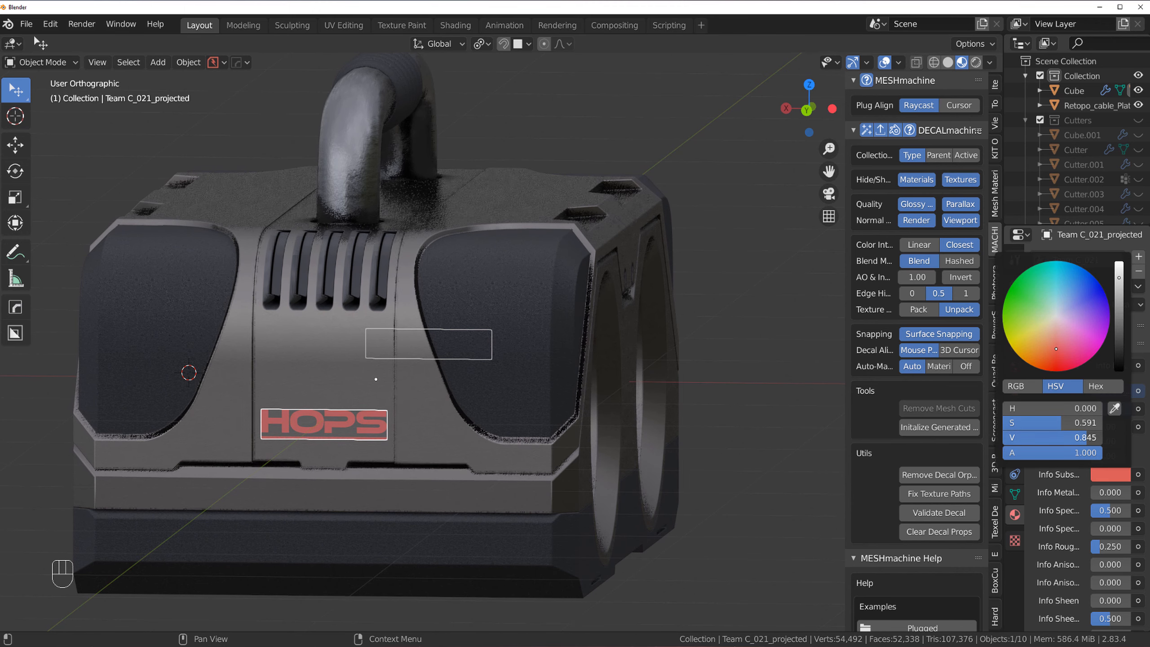
{"action": "left_click_drag", "start_coordinate": [1063, 424], "coordinate": [1002, 424]}
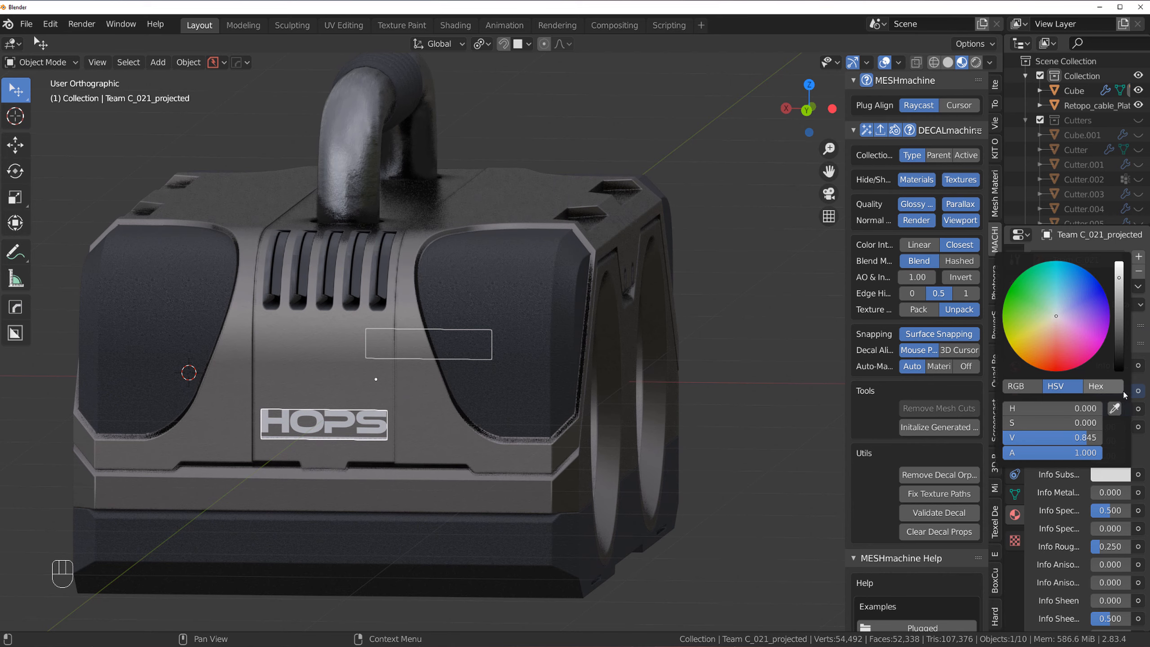
{"action": "left_click_drag", "start_coordinate": [1117, 335], "coordinate": [1116, 433]}
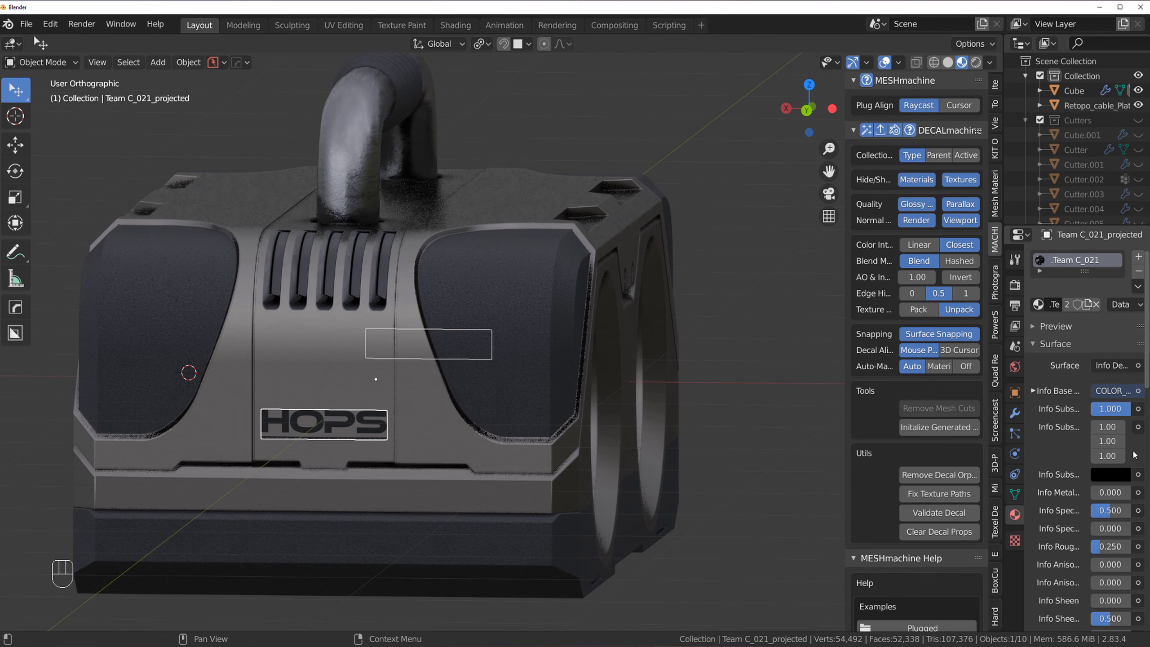
- Set the HOPS decal's Info Metallic to 1.000 and its Info Roughness to 0.909, checking the reflections from several angles
{"action": "left_click_drag", "start_coordinate": [1113, 494], "coordinate": [1146, 494]}
{"action": "left_click", "coordinate": [757, 318]}
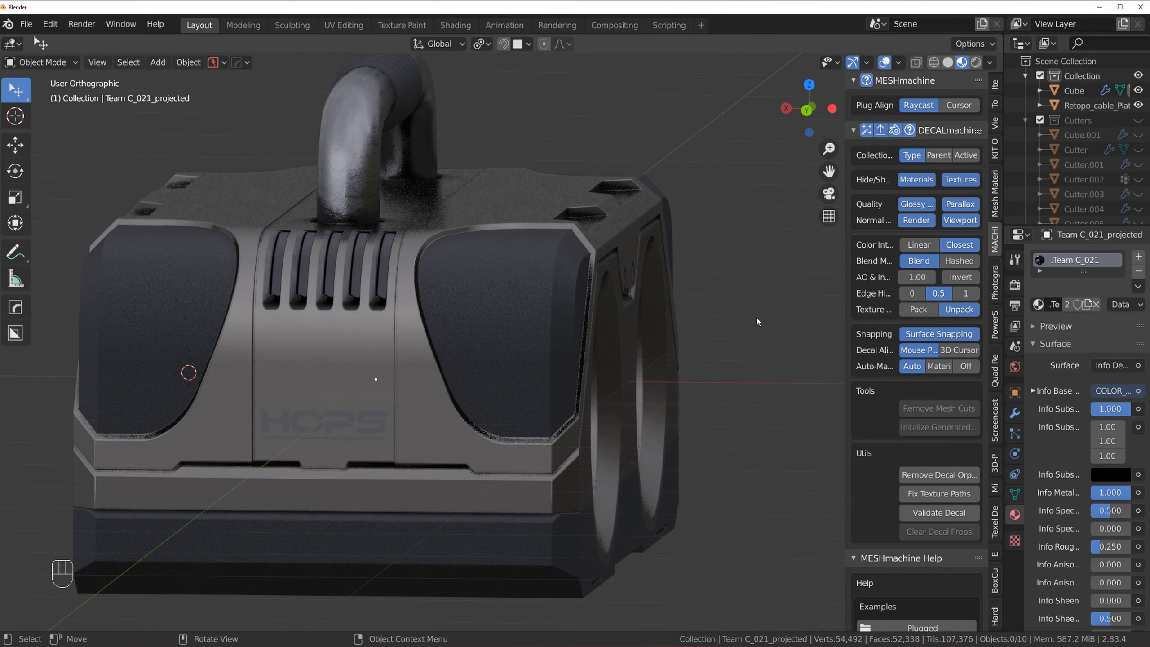
{"action": "middle_click_drag", "start_coordinate": [757, 318], "coordinate": [485, 309]}
{"action": "key", "text": "KP_5"}
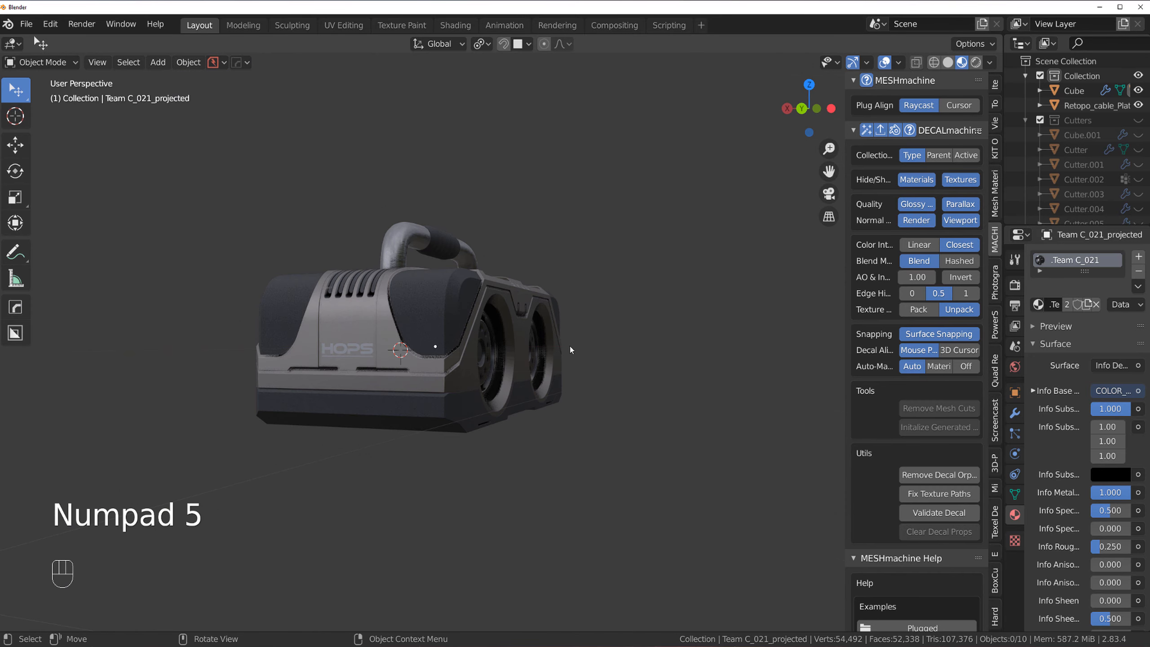
{"action": "middle_click_drag", "start_coordinate": [570, 341], "coordinate": [768, 473]}
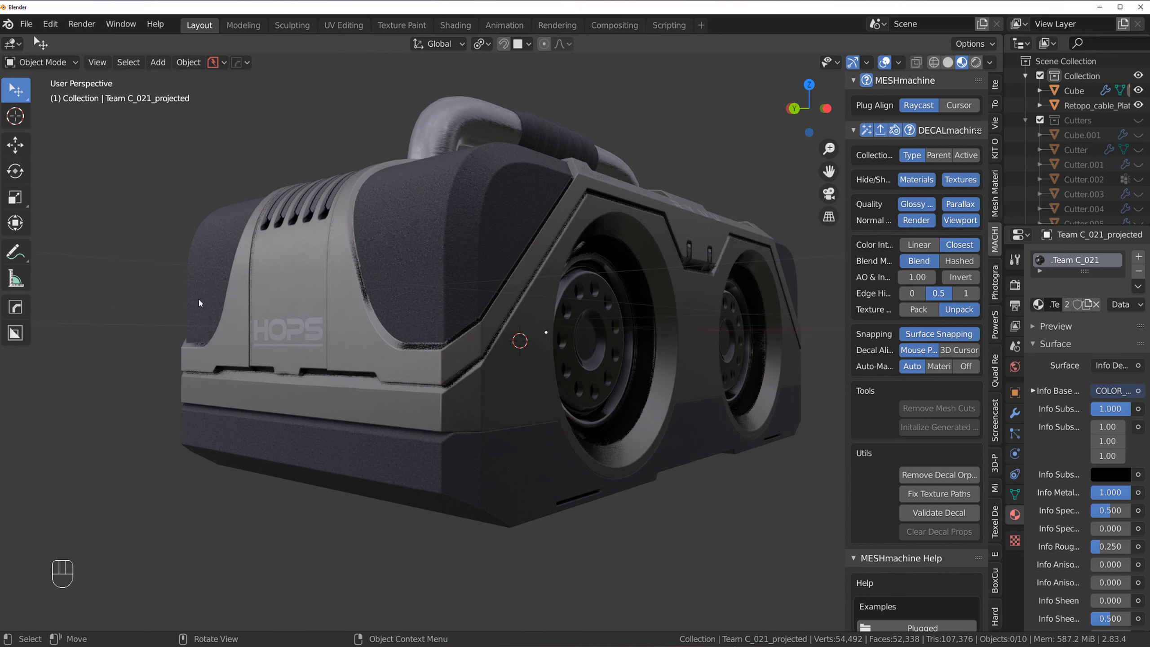
{"action": "left_click", "coordinate": [292, 331]}
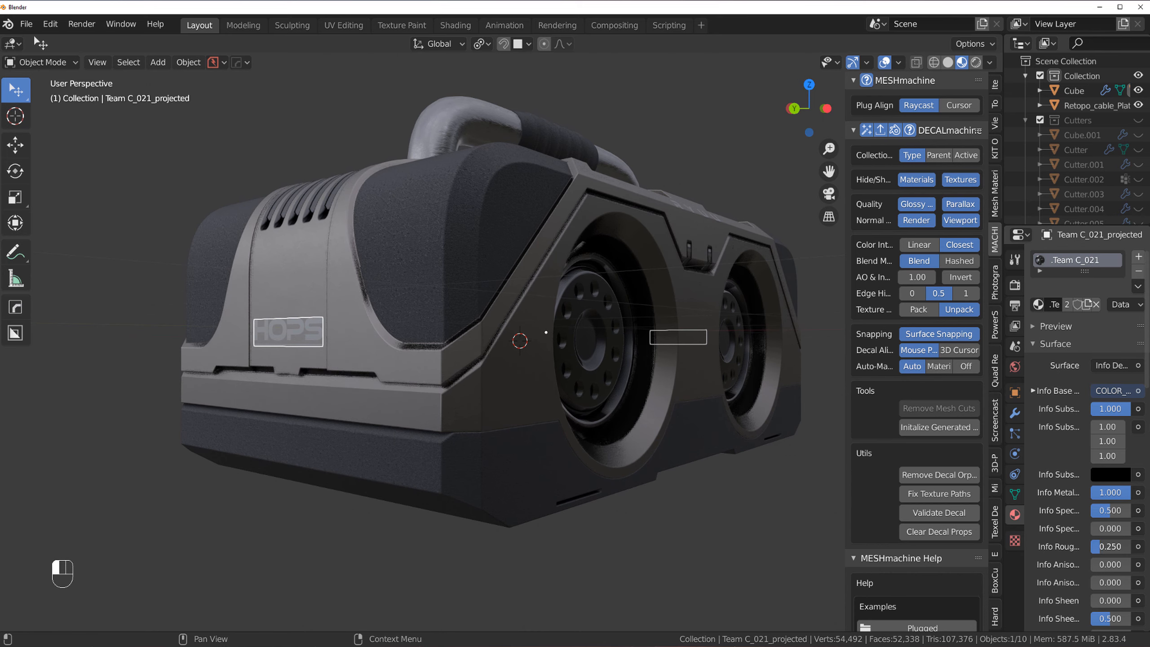
{"action": "left_click_drag", "start_coordinate": [1100, 546], "coordinate": [1123, 547]}
{"action": "middle_click_drag", "start_coordinate": [482, 350], "coordinate": [505, 360]}
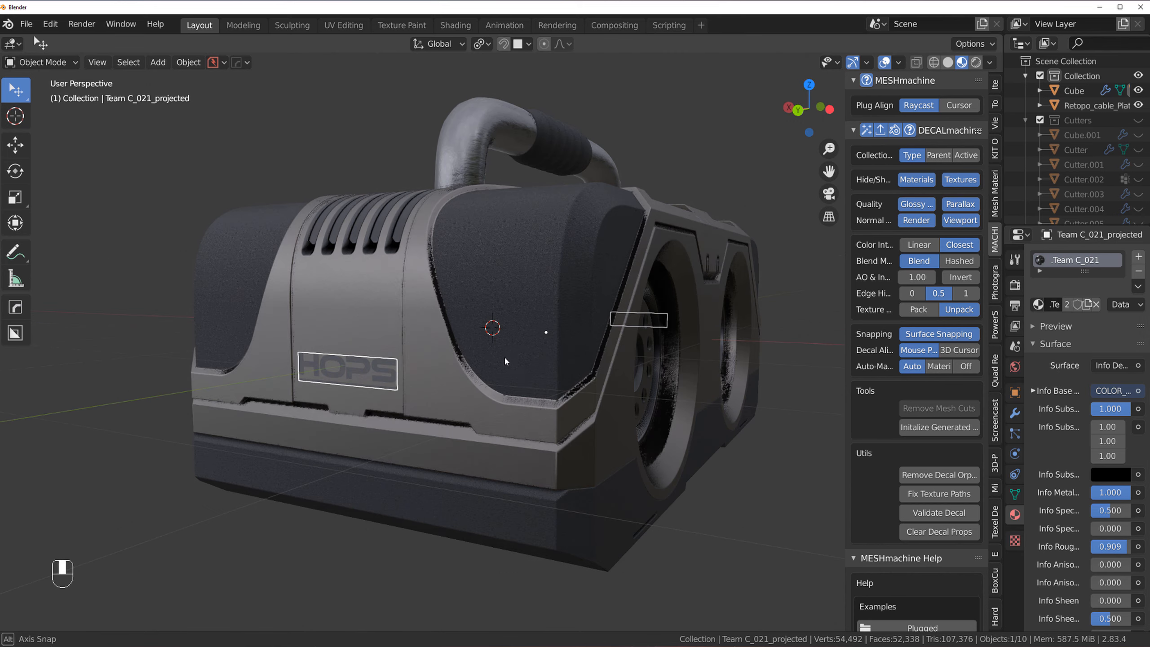
- Adjust the RYUU logo decal's Info Roughness to 0.272, checking how the lettering catches light from different angles
{"action": "left_click", "coordinate": [317, 461]}
{"action": "scroll", "coordinate": [464, 418], "scroll_direction": "down", "scroll_amount": 2}
{"action": "middle_click_drag", "start_coordinate": [465, 418], "coordinate": [362, 428]}
{"action": "scroll", "coordinate": [465, 379], "scroll_direction": "up", "scroll_amount": 4}
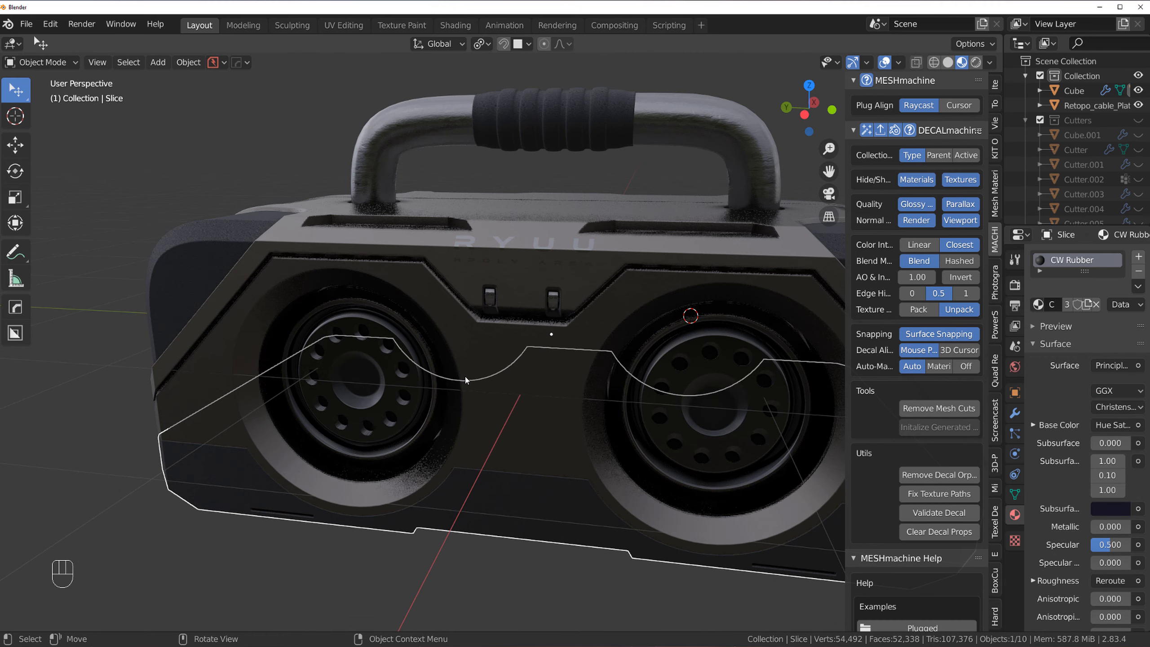
{"action": "middle_click_drag", "start_coordinate": [498, 319], "coordinate": [532, 379]}
{"action": "left_click", "coordinate": [607, 393]}
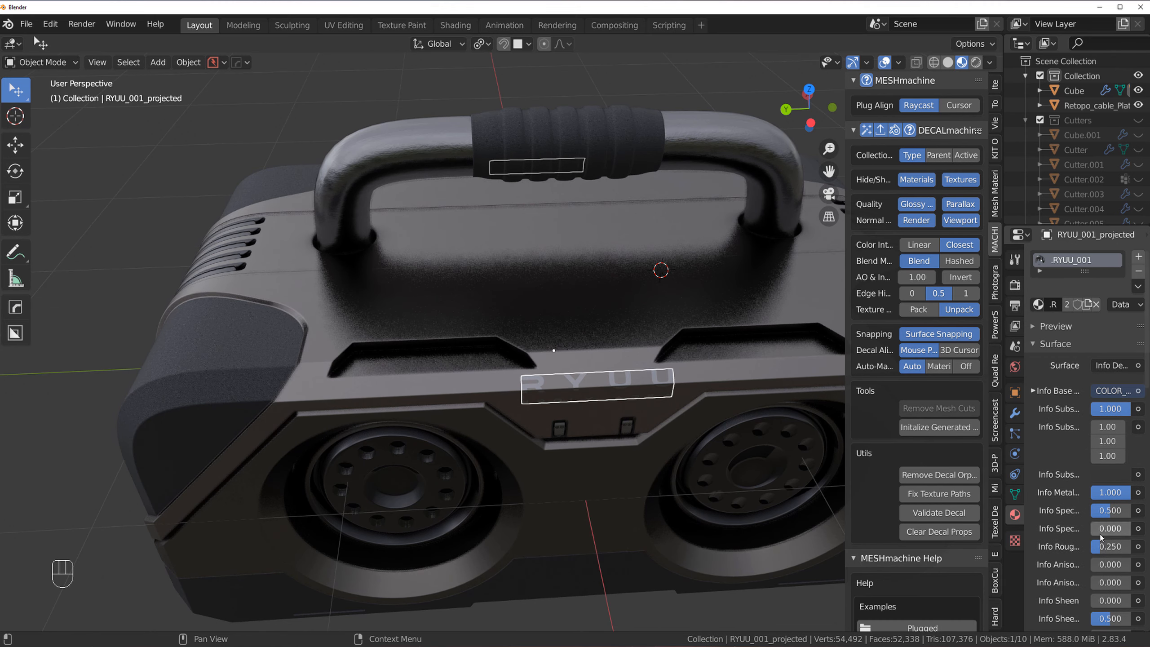
{"action": "left_click_drag", "start_coordinate": [1106, 553], "coordinate": [1121, 552]}
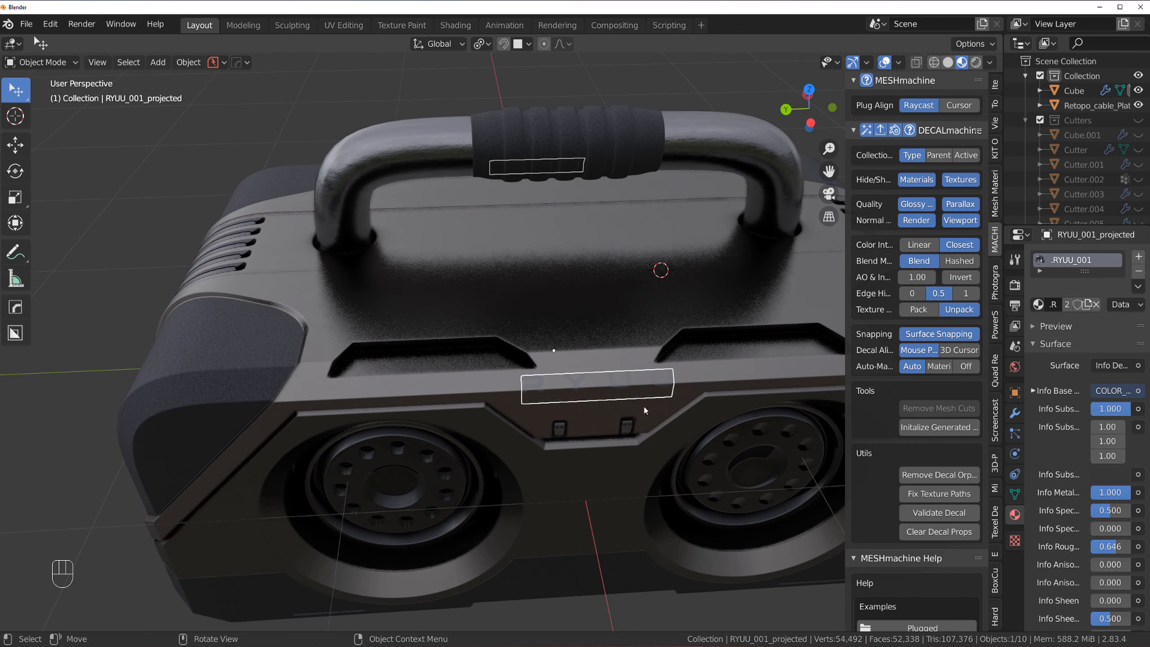
{"action": "middle_click_drag", "start_coordinate": [644, 405], "coordinate": [595, 366]}
{"action": "scroll", "coordinate": [595, 367], "scroll_direction": "down", "scroll_amount": 1}
{"action": "left_click", "coordinate": [141, 221]}
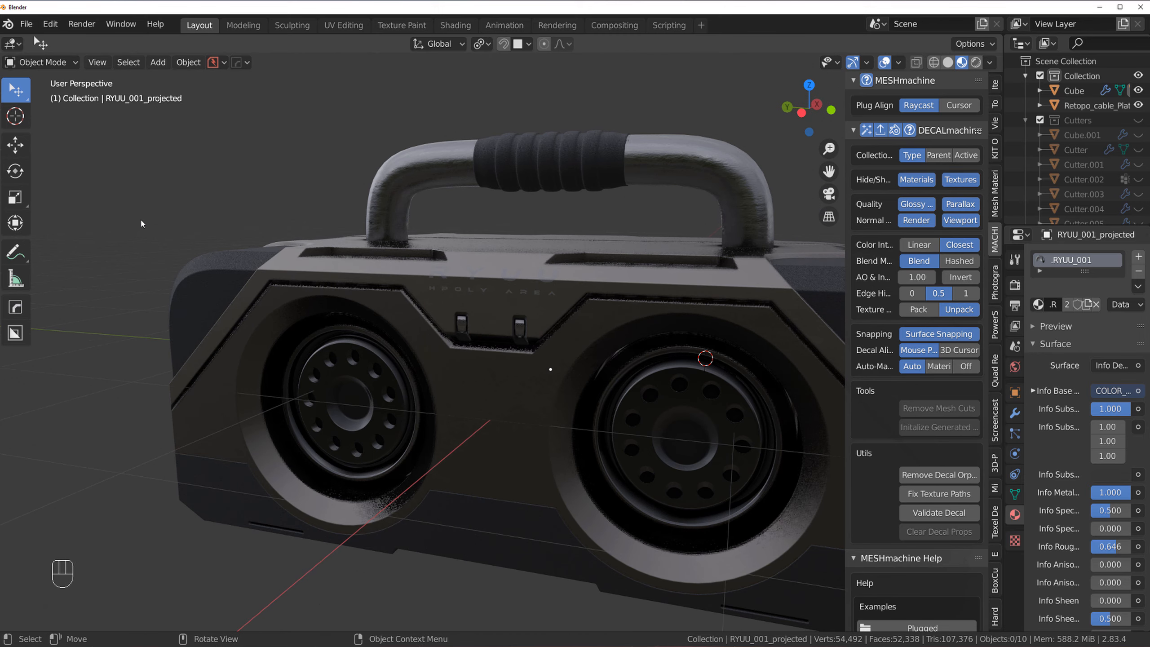
{"action": "scroll", "coordinate": [312, 235], "scroll_direction": "up", "scroll_amount": 4}
{"action": "middle_click_drag", "start_coordinate": [312, 234], "coordinate": [363, 241]}
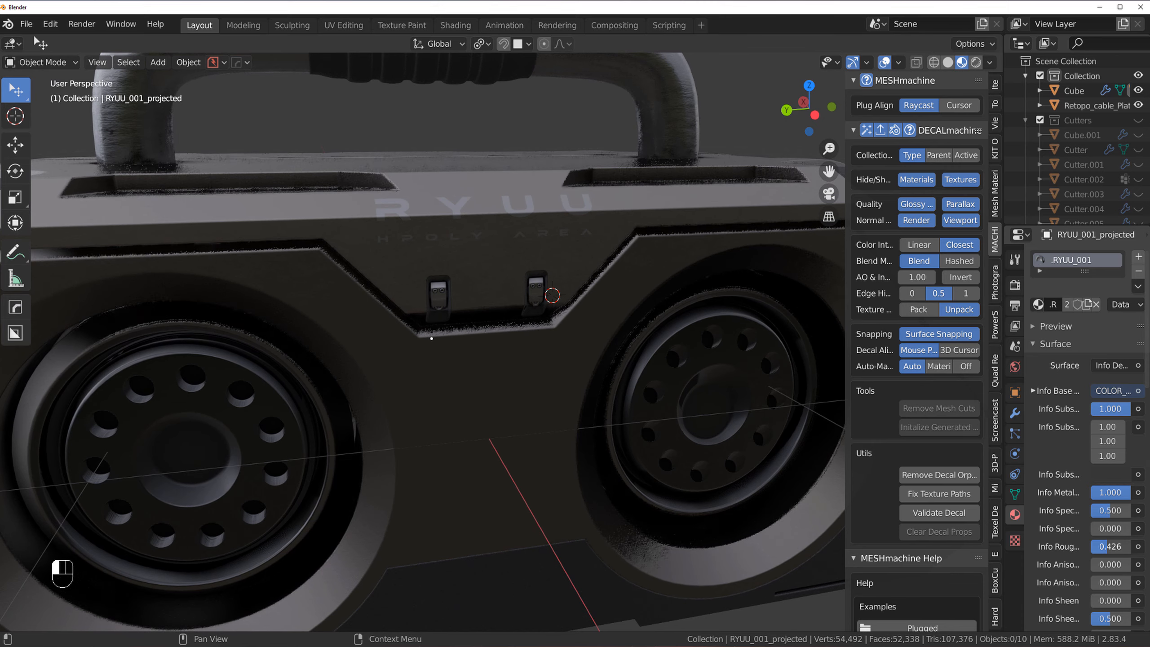
{"action": "left_click_drag", "start_coordinate": [1098, 546], "coordinate": [1102, 546]}
{"action": "scroll", "coordinate": [668, 437], "scroll_direction": "down", "scroll_amount": 6}
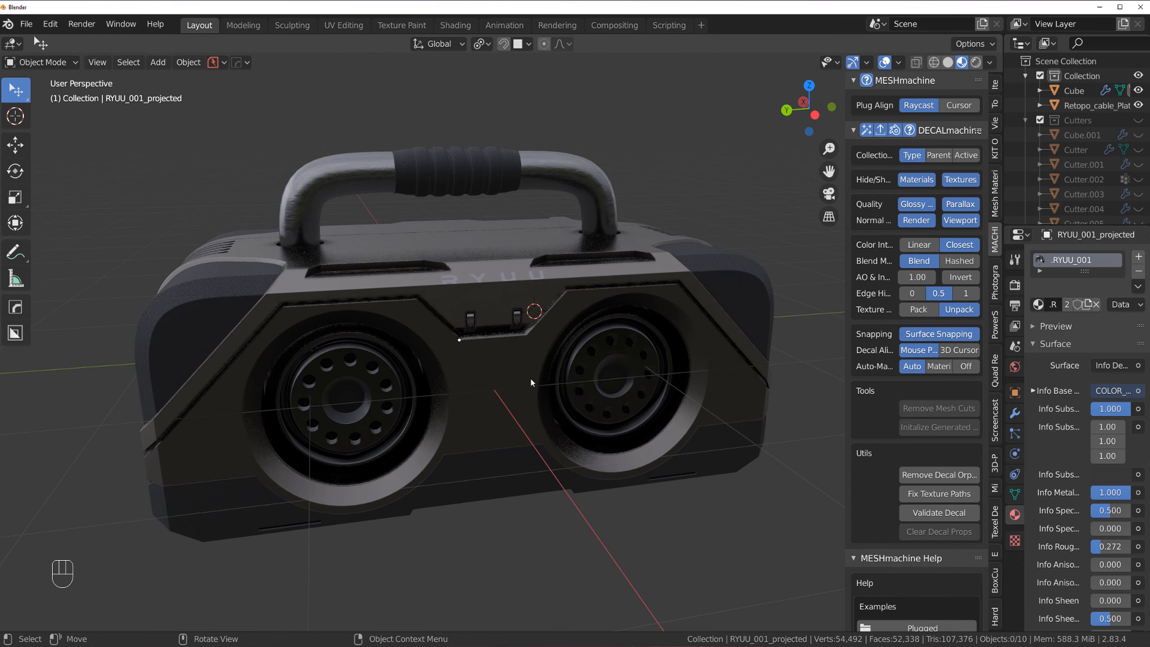
- Examine the decals and overall look of the boombox from the speaker sides and the vented end
{"action": "middle_click_drag", "start_coordinate": [530, 376], "coordinate": [527, 363]}
{"action": "scroll", "coordinate": [598, 301], "scroll_direction": "up", "scroll_amount": 2}
{"action": "key", "text": "grave"}
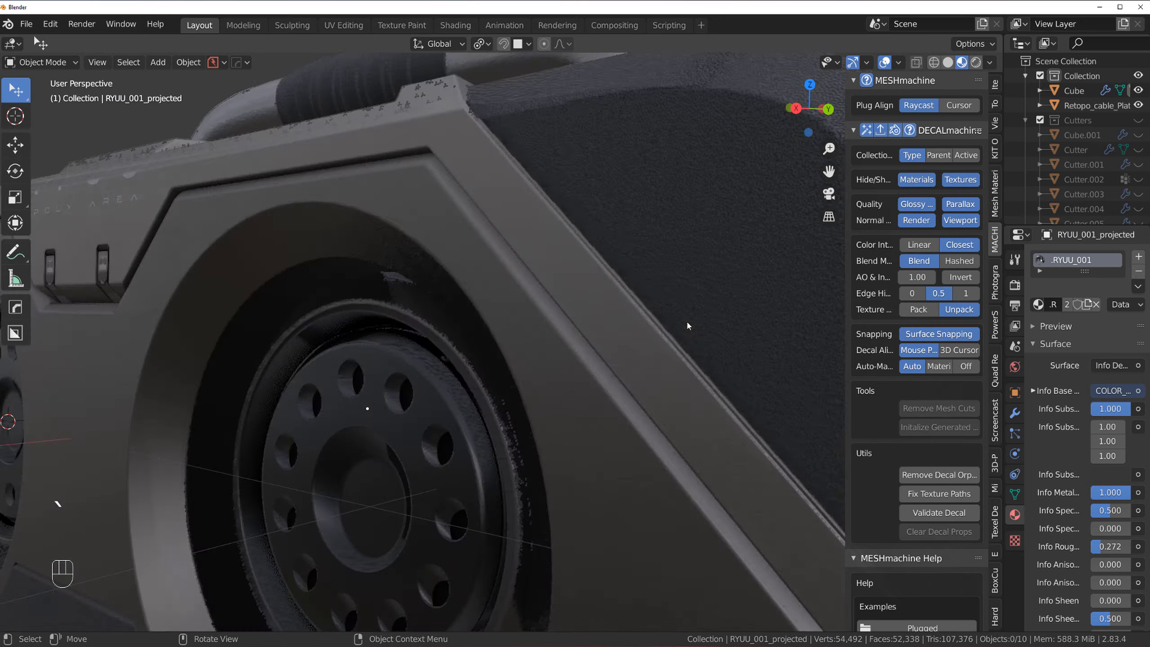
{"action": "key", "text": "KP_5"}
{"action": "scroll", "coordinate": [539, 408], "scroll_direction": "down", "scroll_amount": 3}
{"action": "key", "text": "KP_5"}
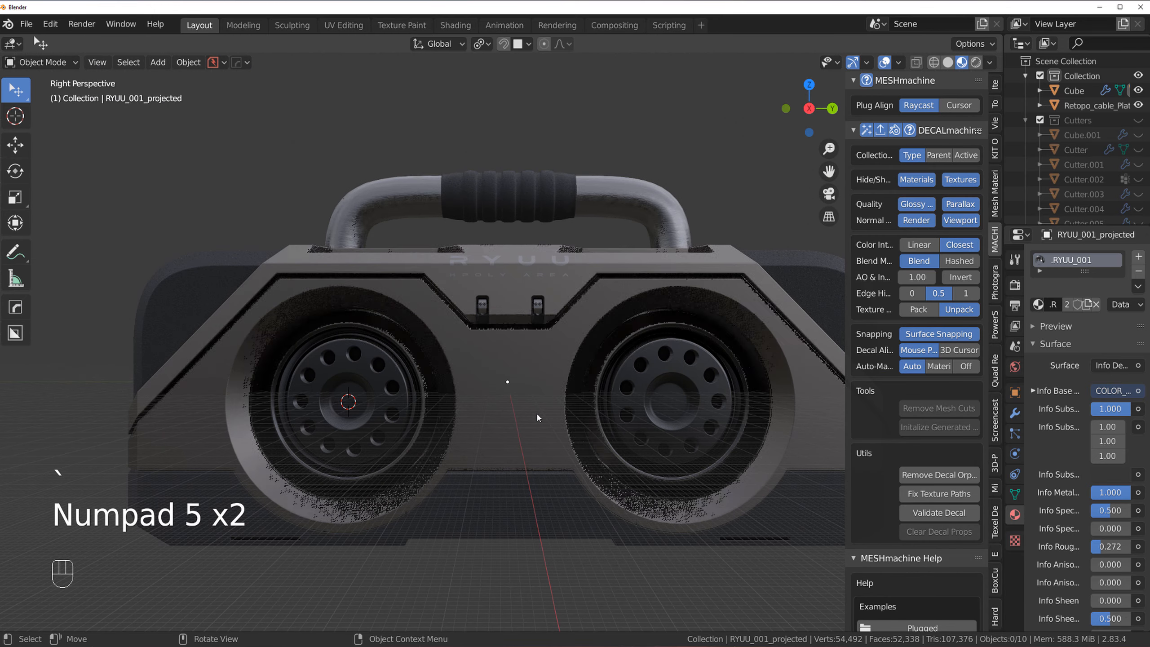
{"action": "key", "text": "grave"}
{"action": "left_click", "coordinate": [636, 354]}
{"action": "scroll", "coordinate": [636, 354], "scroll_direction": "down", "scroll_amount": 4}
{"action": "middle_click_drag", "start_coordinate": [698, 362], "coordinate": [401, 311]}
{"action": "key", "text": "grave"}
{"action": "left_click", "coordinate": [350, 295]}
{"action": "scroll", "coordinate": [350, 292], "scroll_direction": "down", "scroll_amount": 1}
{"action": "key", "text": "grave"}
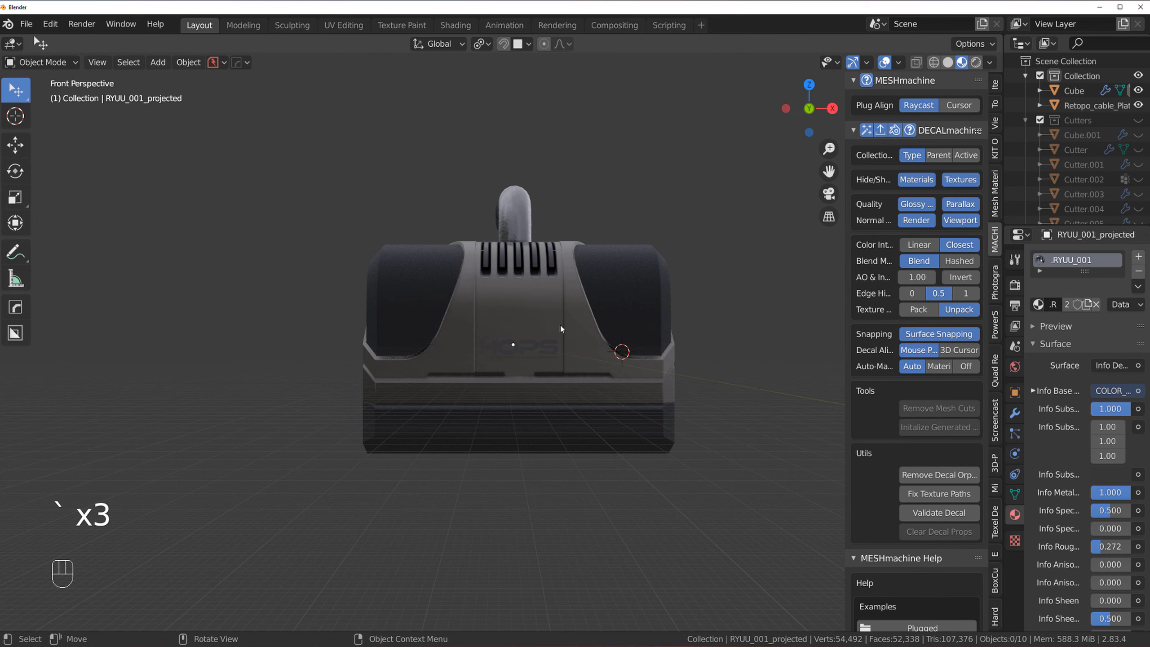
- Look through the decal libraries, including Scifi Buttons and Detailing_Essentials, for a screw detail to place on the boombox's top
{"action": "scroll", "coordinate": [562, 317], "scroll_direction": "down", "scroll_amount": 1}
{"action": "middle_click_drag", "start_coordinate": [566, 280], "coordinate": [665, 277]}
{"action": "key", "text": "grave"}
{"action": "left_click", "coordinate": [665, 231]}
{"action": "key", "text": "KP_5"}
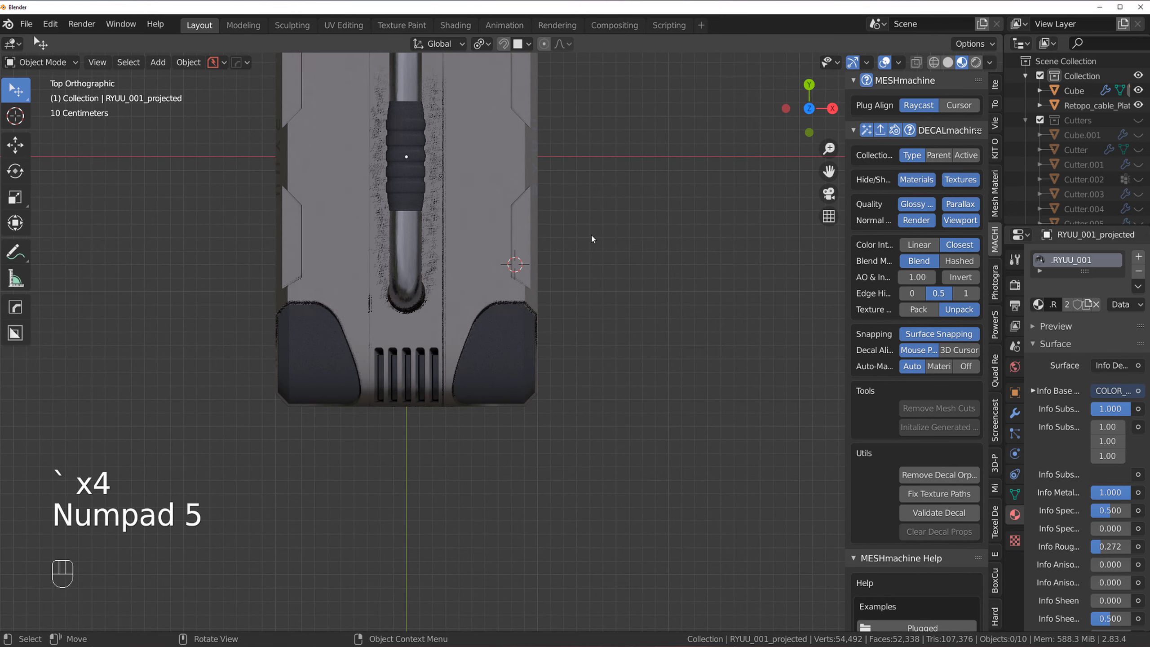
{"action": "key", "text": "d"}
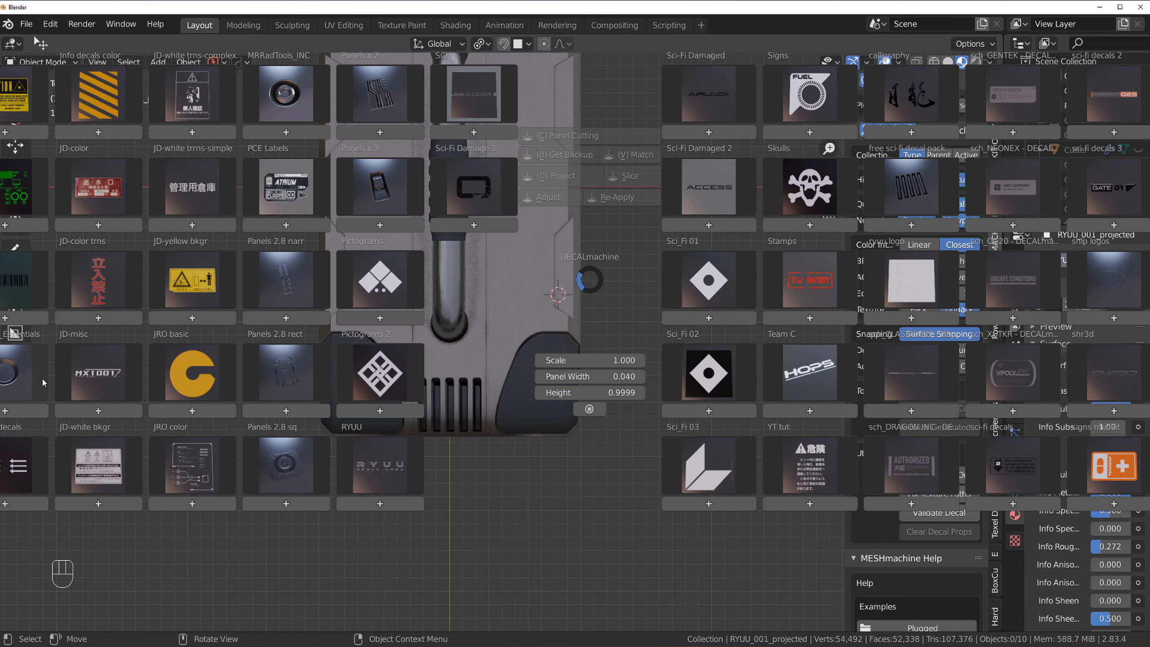
{"action": "key", "text": "Escape"}
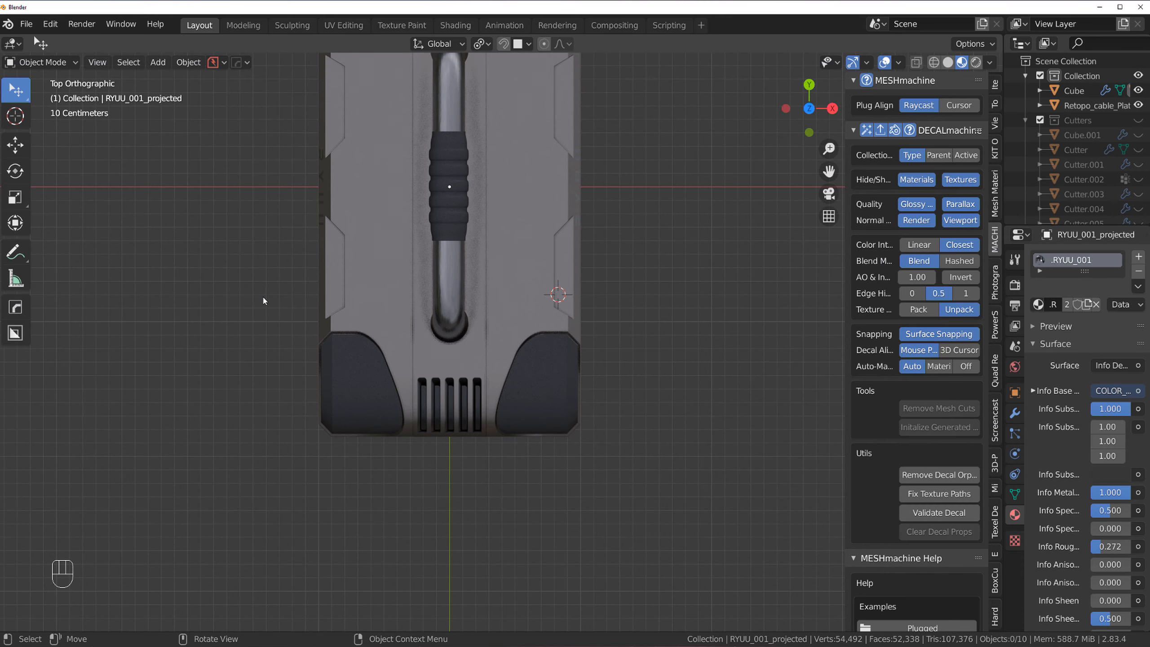
{"action": "key", "text": "d"}
{"action": "left_click", "coordinate": [887, 479]}
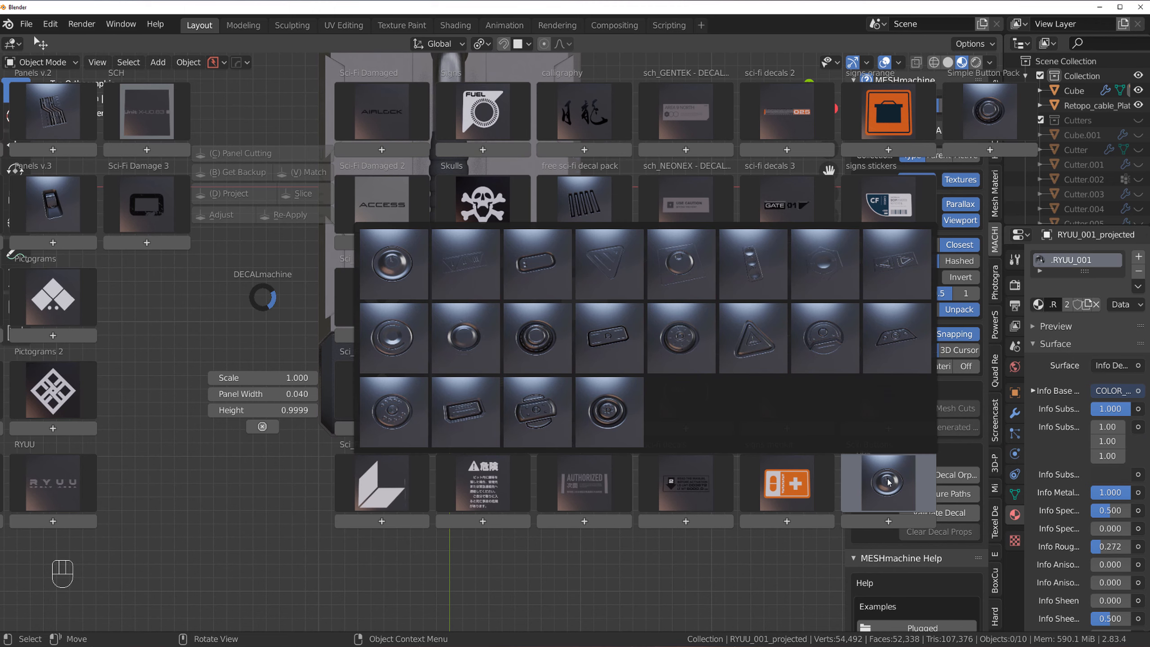
{"action": "left_click", "coordinate": [982, 116]}
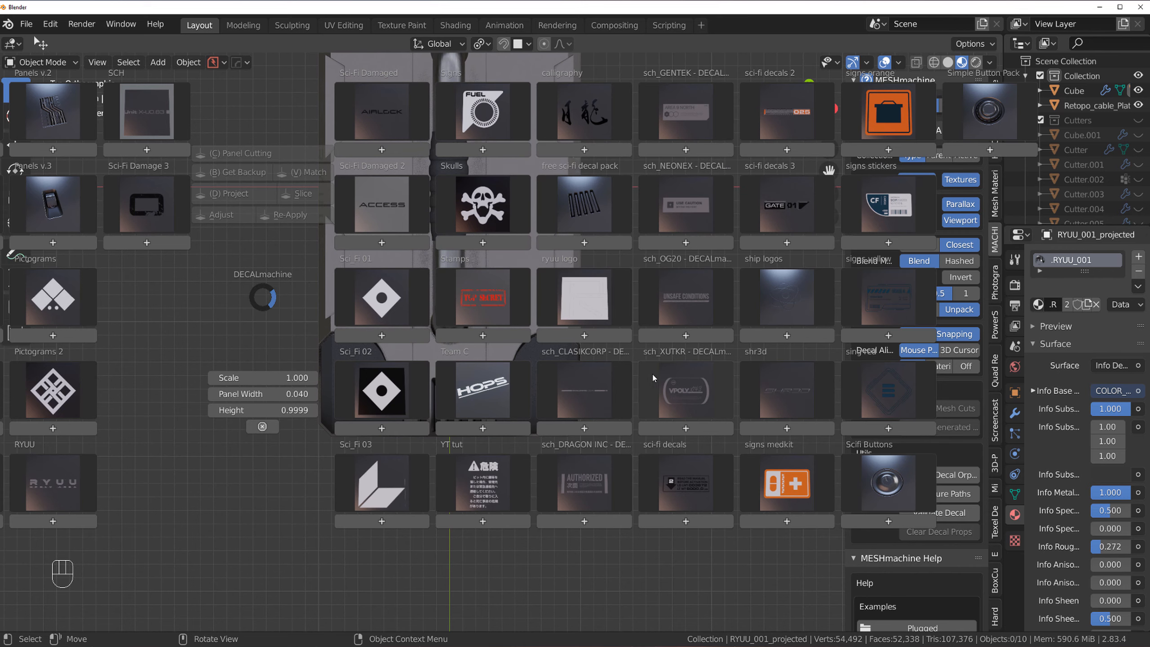
{"action": "key", "text": "Escape"}
{"action": "key", "text": "d"}
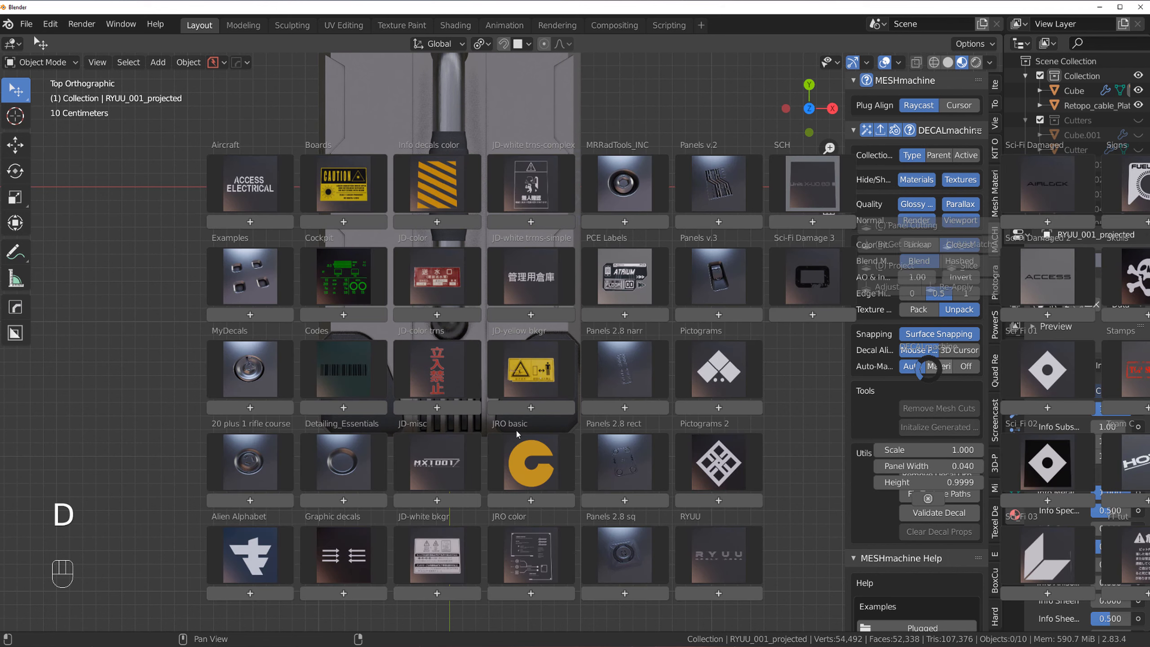
{"action": "left_click", "coordinate": [319, 476]}
{"action": "left_click", "coordinate": [281, 461]}
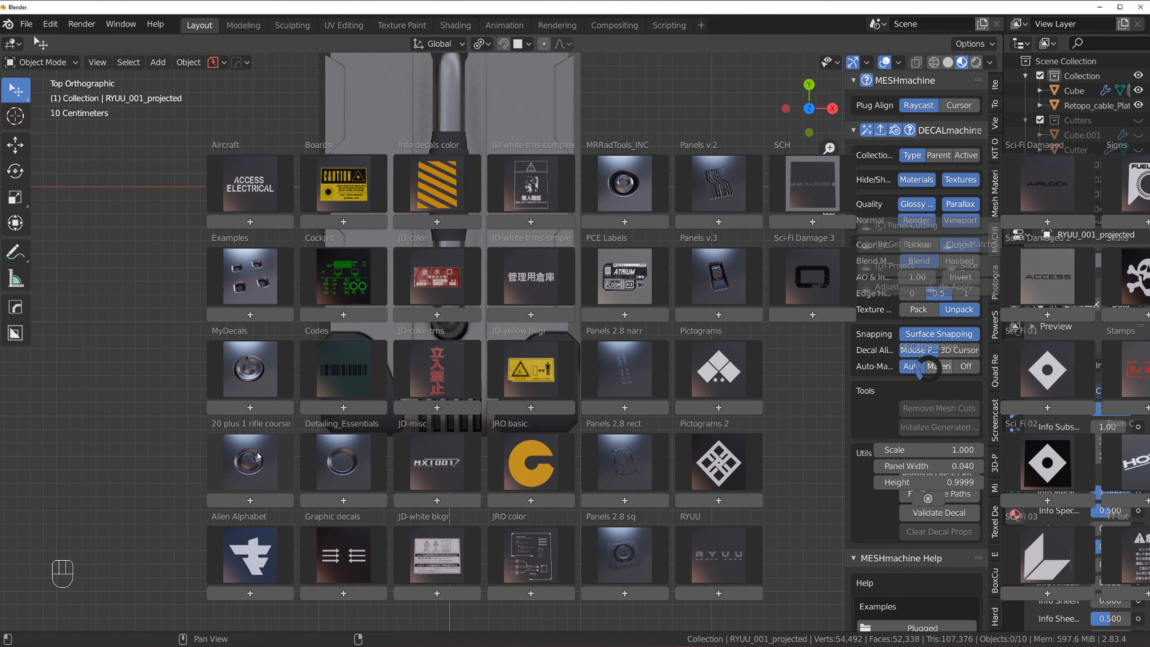
- Insert the round decal with the triangular recess from the 20 plus 1 rifle course library and move it over the boombox's top
{"action": "left_click", "coordinate": [236, 470]}
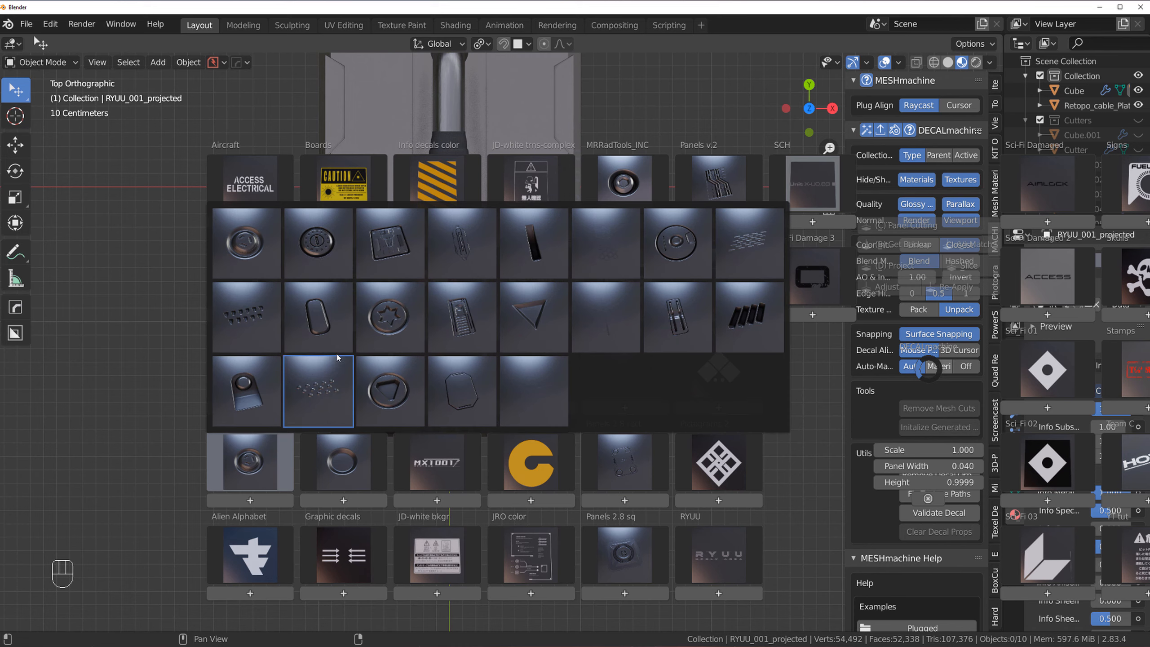
{"action": "left_click", "coordinate": [397, 417]}
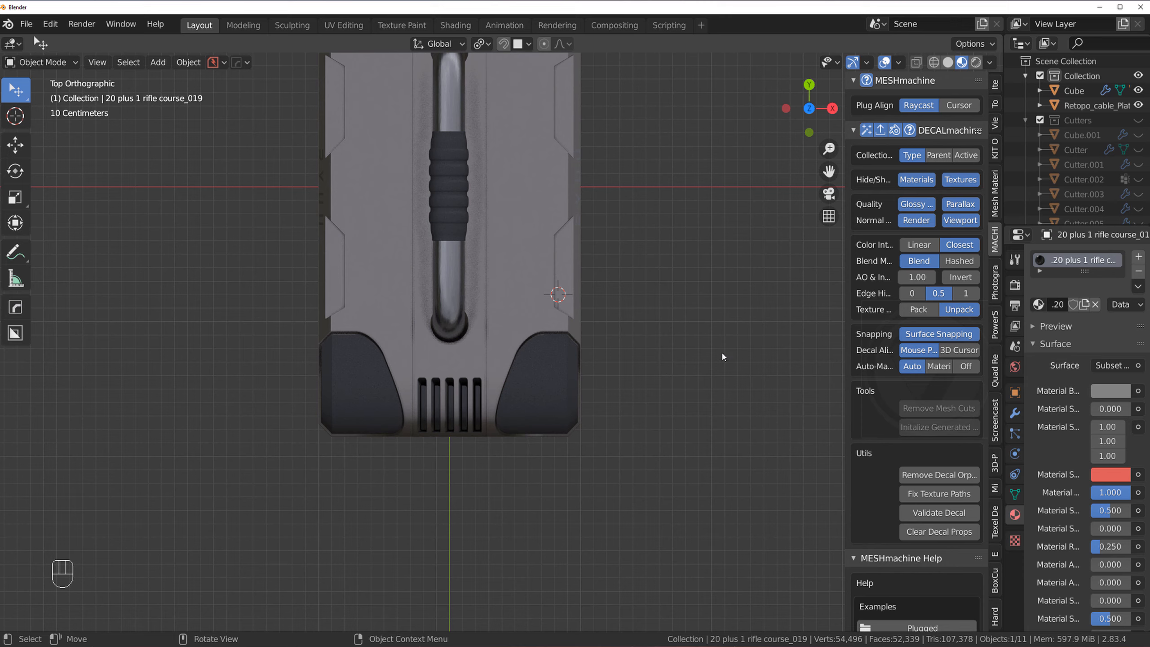
{"action": "key", "text": "s"}
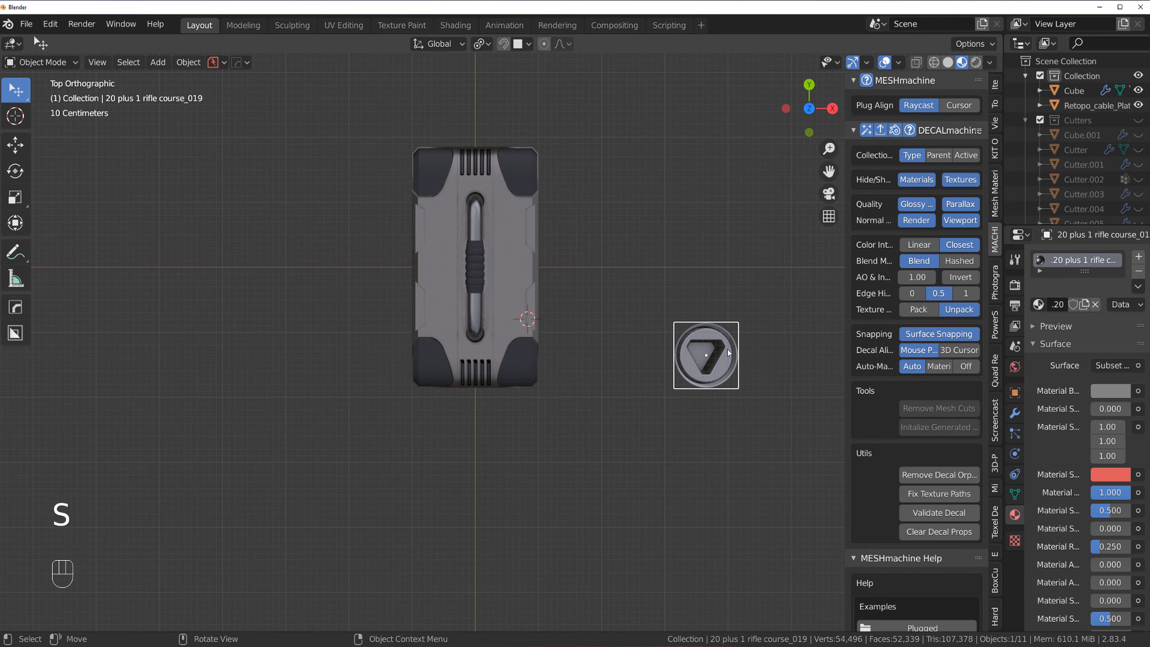
{"action": "key", "text": "g"}
{"action": "left_click", "coordinate": [534, 333]}
- Scale the round decal down to a small screw between the handle's end and the corner pad
{"action": "scroll", "coordinate": [729, 377], "scroll_direction": "up", "scroll_amount": 8}
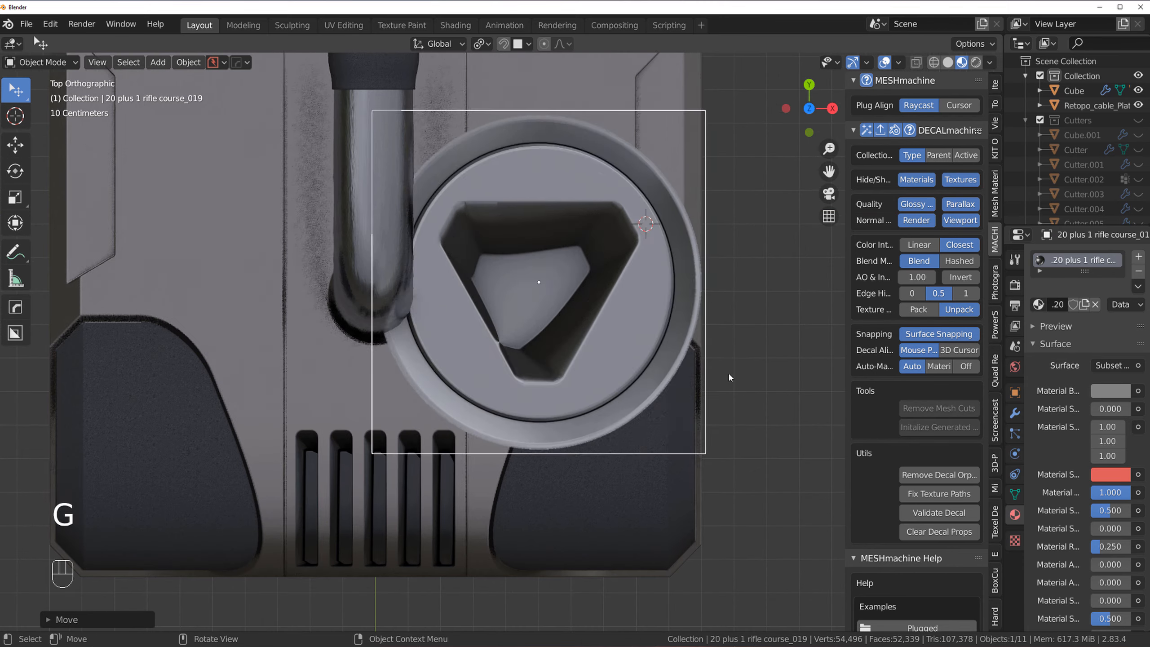
{"action": "key", "text": "s"}
{"action": "left_click", "coordinate": [539, 293]}
{"action": "scroll", "coordinate": [530, 317], "scroll_direction": "up", "scroll_amount": 3}
{"action": "middle_click_drag", "start_coordinate": [525, 331], "coordinate": [388, 347], "text": "shift"}
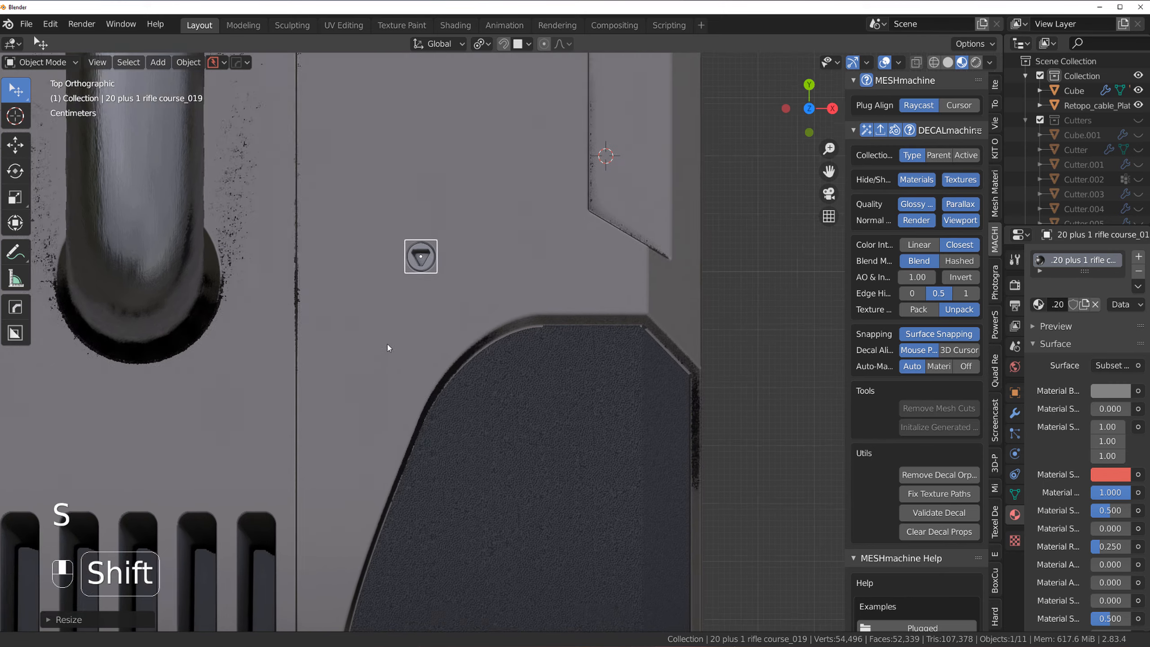
- Duplicate the screw decal and place the copy near the long edge, between the side recess and the corner pad
{"action": "scroll", "coordinate": [387, 348], "scroll_direction": "down", "scroll_amount": 2}
{"action": "key", "text": "shift+d"}
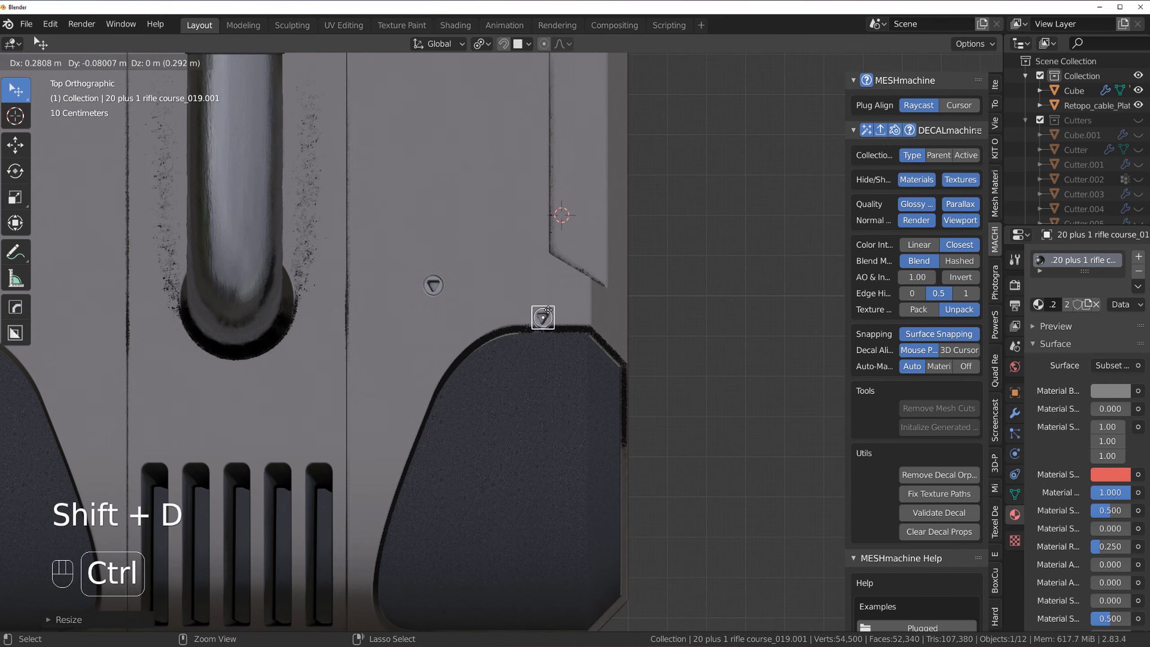
{"action": "left_click", "coordinate": [560, 291]}
- Move the original screw decal into the gap between the vent slots and the corner pad
{"action": "left_click", "coordinate": [431, 284]}
{"action": "key", "text": "f"}
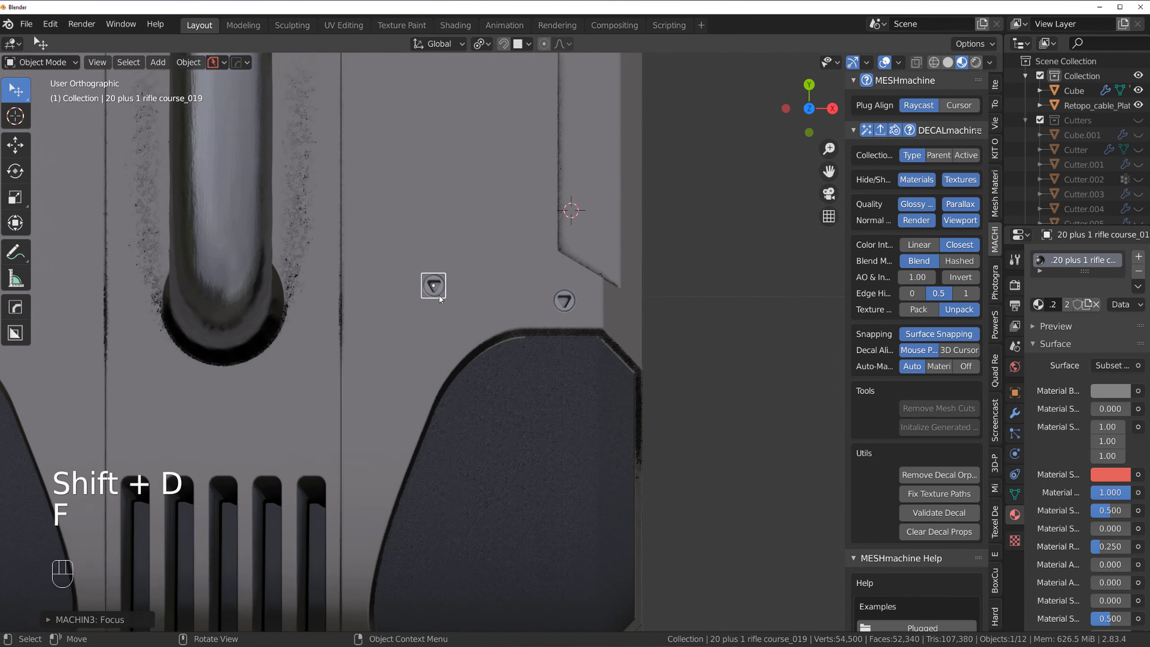
{"action": "scroll", "coordinate": [454, 326], "scroll_direction": "down", "scroll_amount": 8}
{"action": "scroll", "coordinate": [482, 318], "scroll_direction": "down", "scroll_amount": 3}
{"action": "key", "text": "g"}
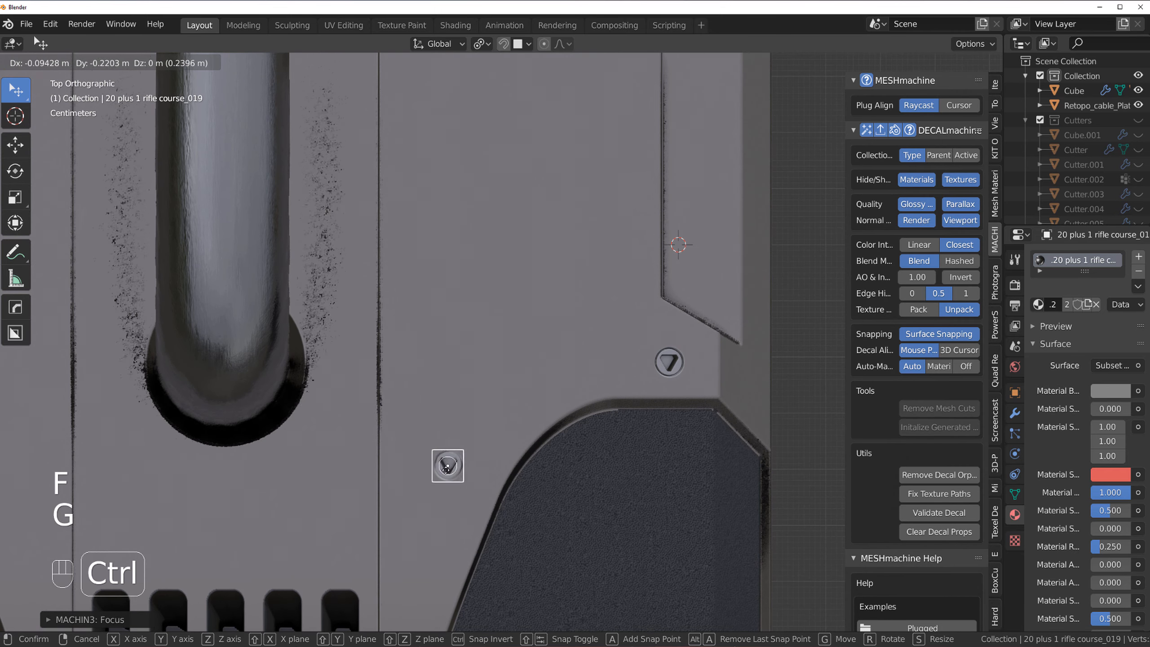
{"action": "left_click", "coordinate": [421, 523], "text": "ctrl"}
{"action": "scroll", "coordinate": [465, 514], "scroll_direction": "down", "scroll_amount": 1}
{"action": "scroll", "coordinate": [505, 470], "scroll_direction": "down", "scroll_amount": 3}
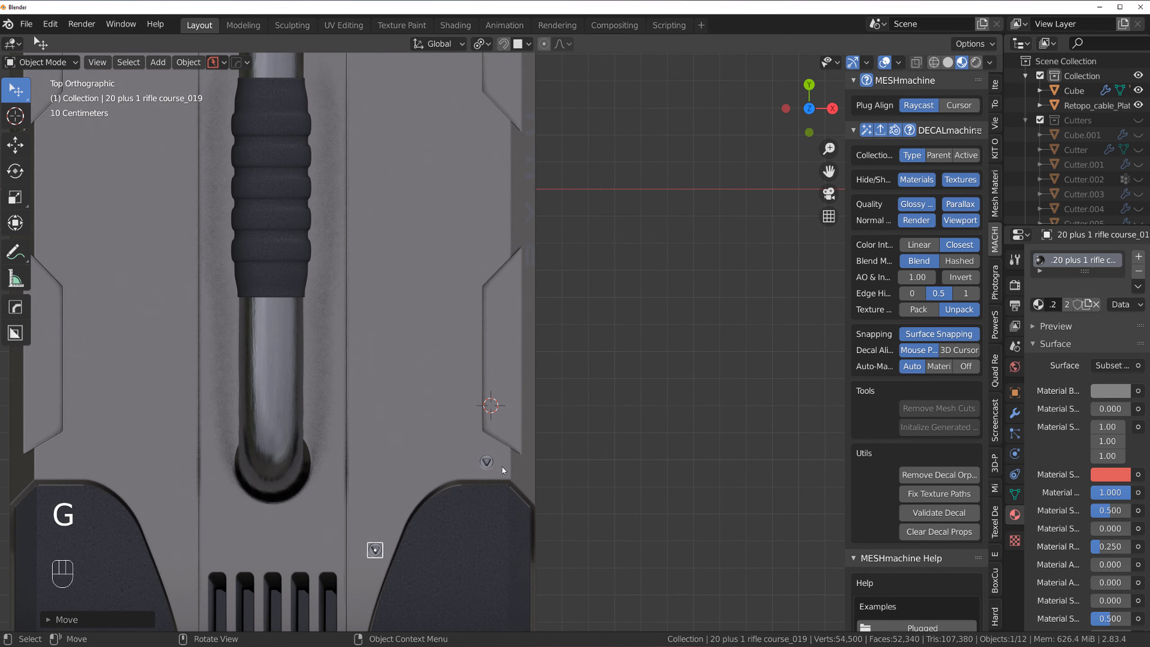
- Duplicate the screw decal near the side recess and place the copy on the top beside the handle's grip
{"action": "left_click", "coordinate": [482, 459]}
{"action": "key", "text": "shift+d"}
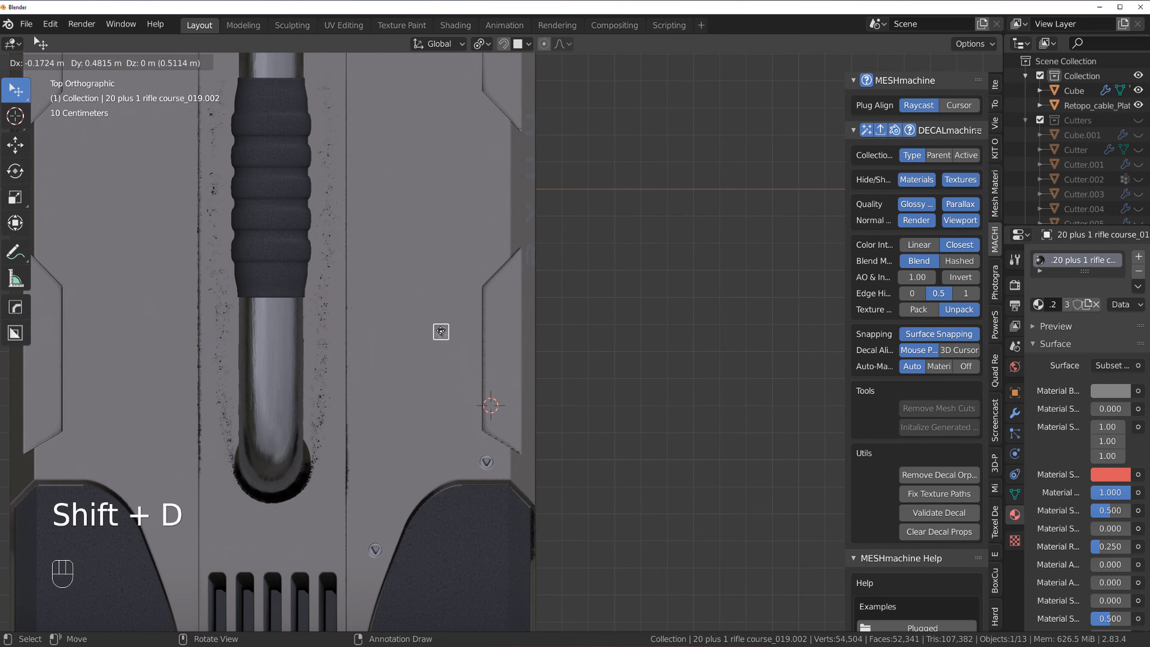
{"action": "left_click", "coordinate": [362, 260]}
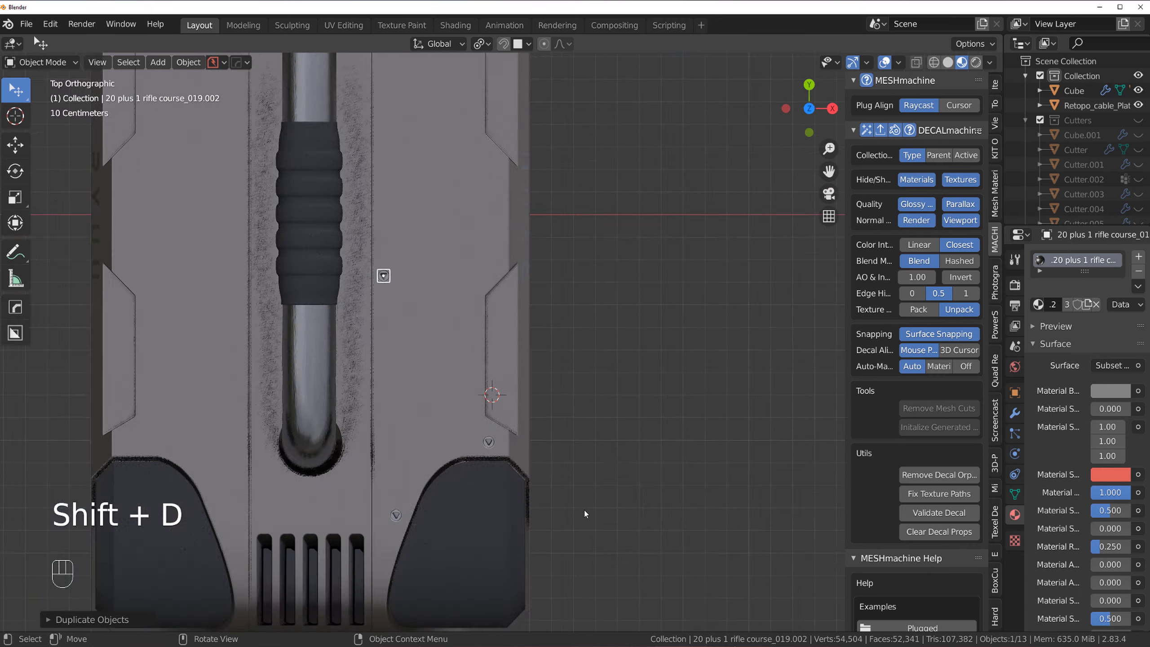
- Duplicate a screw decal onto the speaker-side front face, below and beside the RYUU logo's R, snapped to the surface
{"action": "middle_click_drag", "start_coordinate": [383, 275], "coordinate": [415, 367]}
{"action": "left_click", "coordinate": [262, 352]}
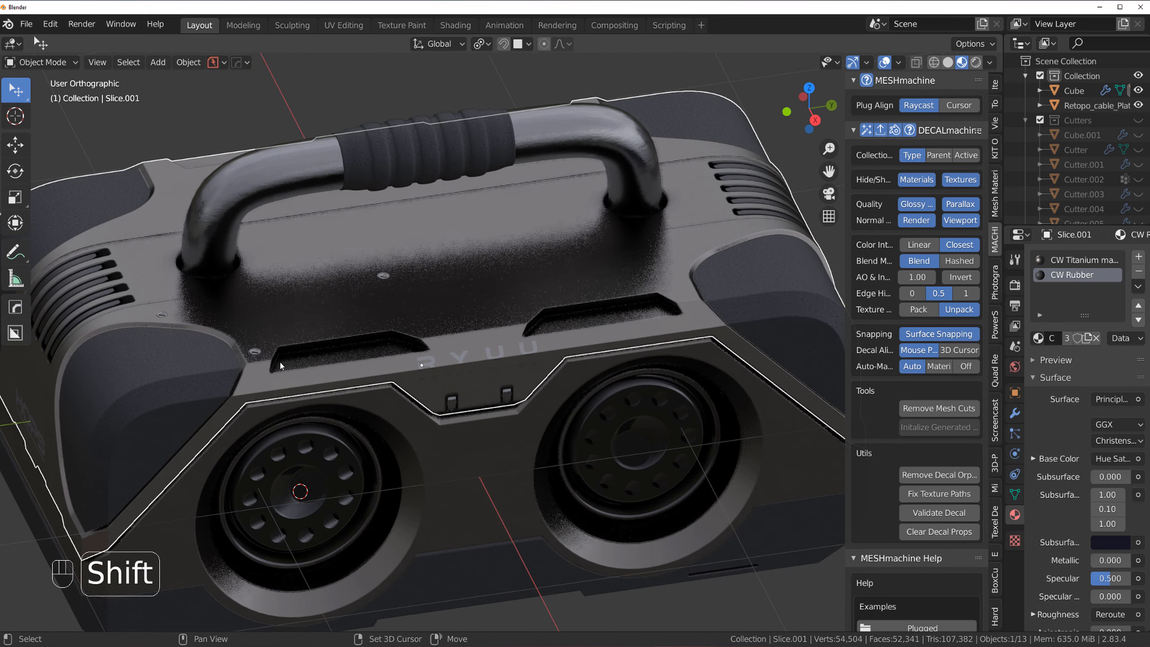
{"action": "middle_click_drag", "start_coordinate": [281, 362], "coordinate": [436, 339], "text": "shift"}
{"action": "left_click", "coordinate": [412, 331]}
{"action": "scroll", "coordinate": [428, 362], "scroll_direction": "up", "scroll_amount": 2}
{"action": "key", "text": "shift+d"}
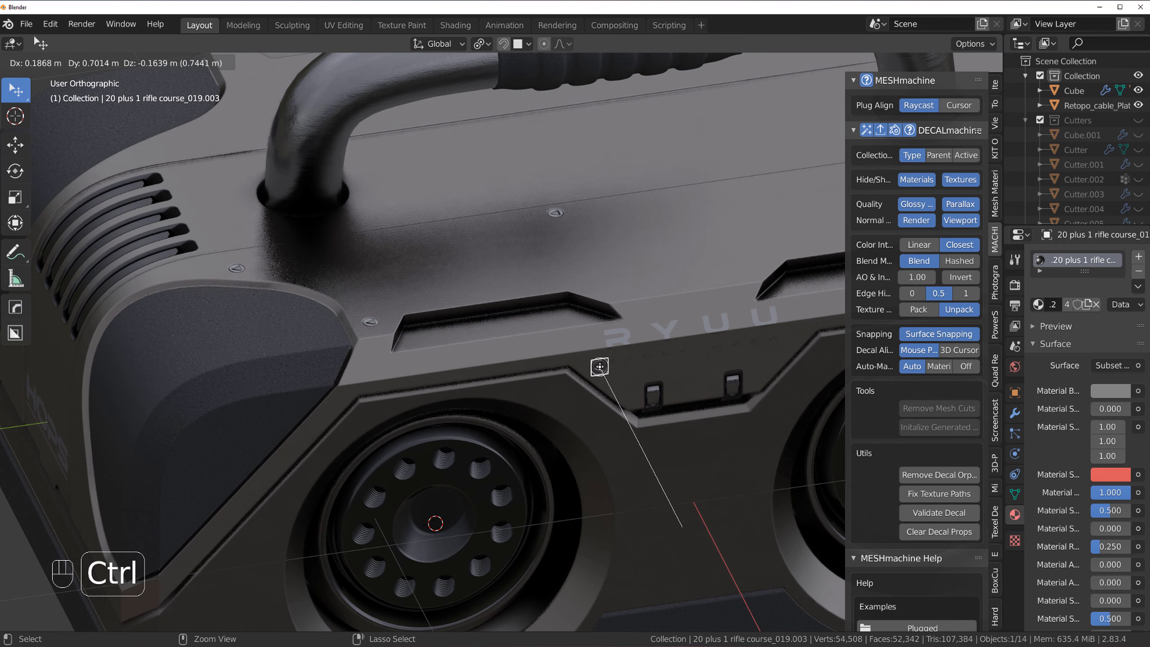
{"action": "left_click", "coordinate": [599, 366], "text": "ctrl"}
- Select all four screw decals and project them onto the boombox body
{"action": "double_click", "coordinate": [600, 367]}
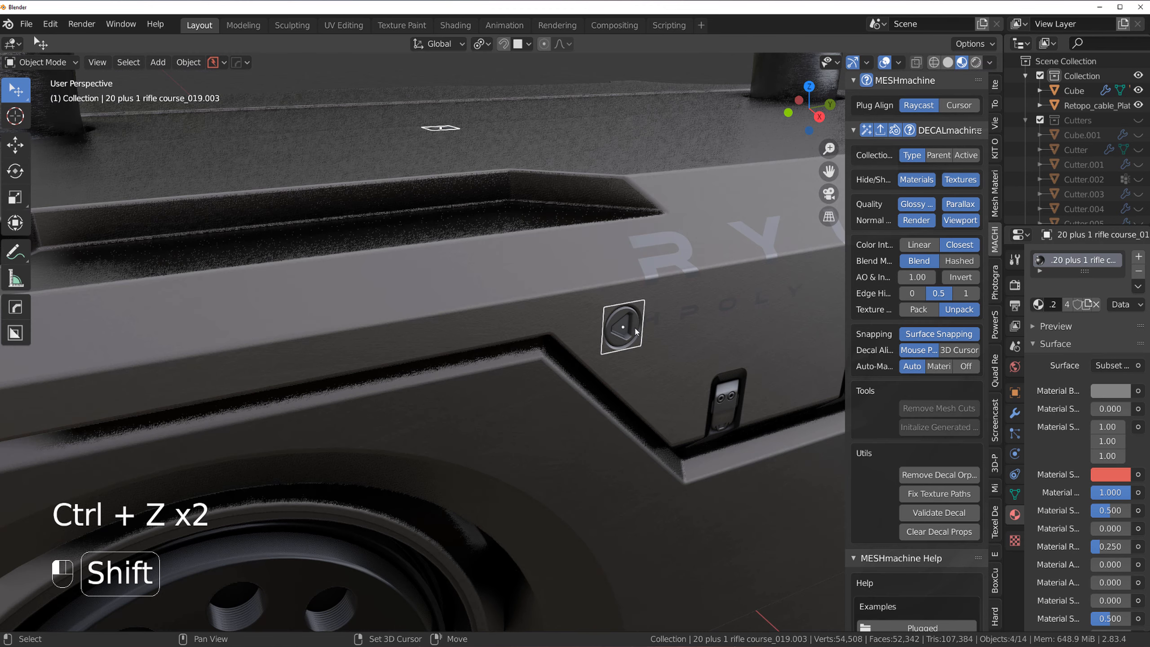
{"action": "middle_click_drag", "start_coordinate": [616, 346], "coordinate": [575, 371]}
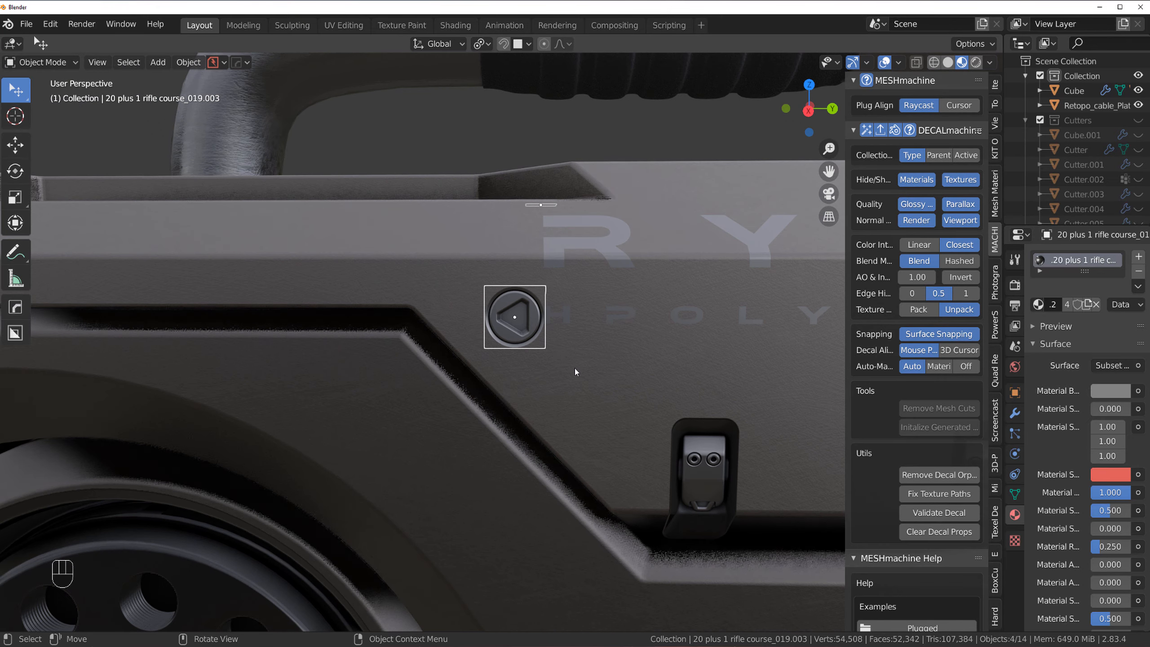
{"action": "key", "text": "d"}
{"action": "left_click", "coordinate": [525, 226], "text": "alt"}
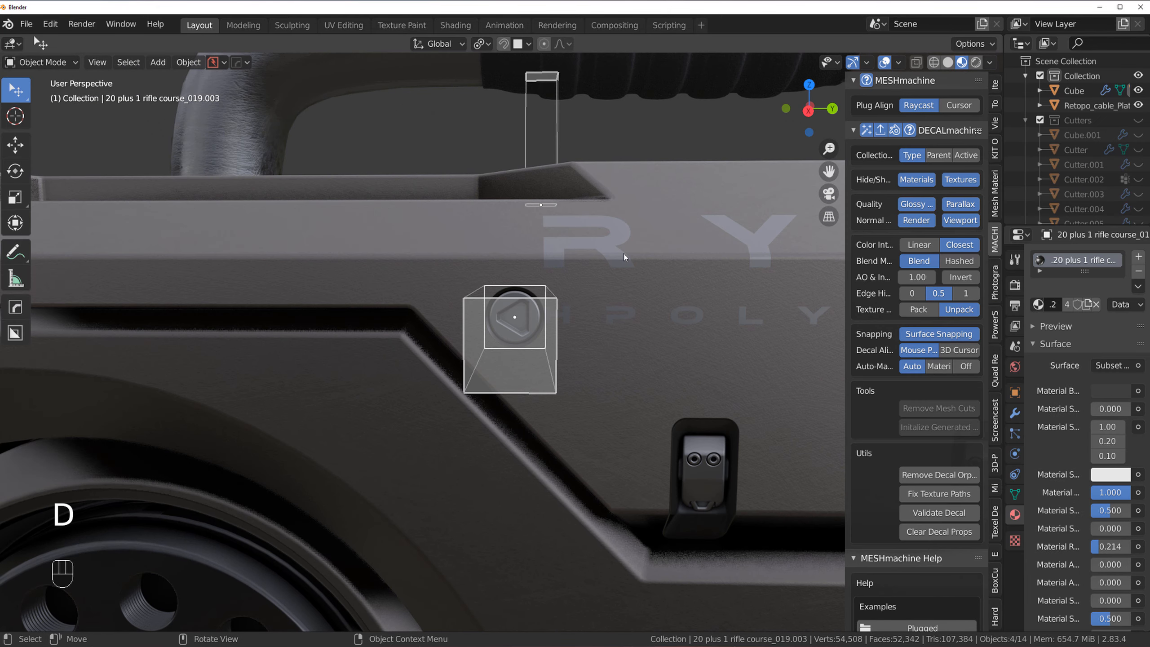
{"action": "left_click", "coordinate": [623, 254]}
- Shift all geometry of the projected screw decals slightly along the global Y axis, clear of the small lettering under RYUU
{"action": "key", "text": "Tab"}
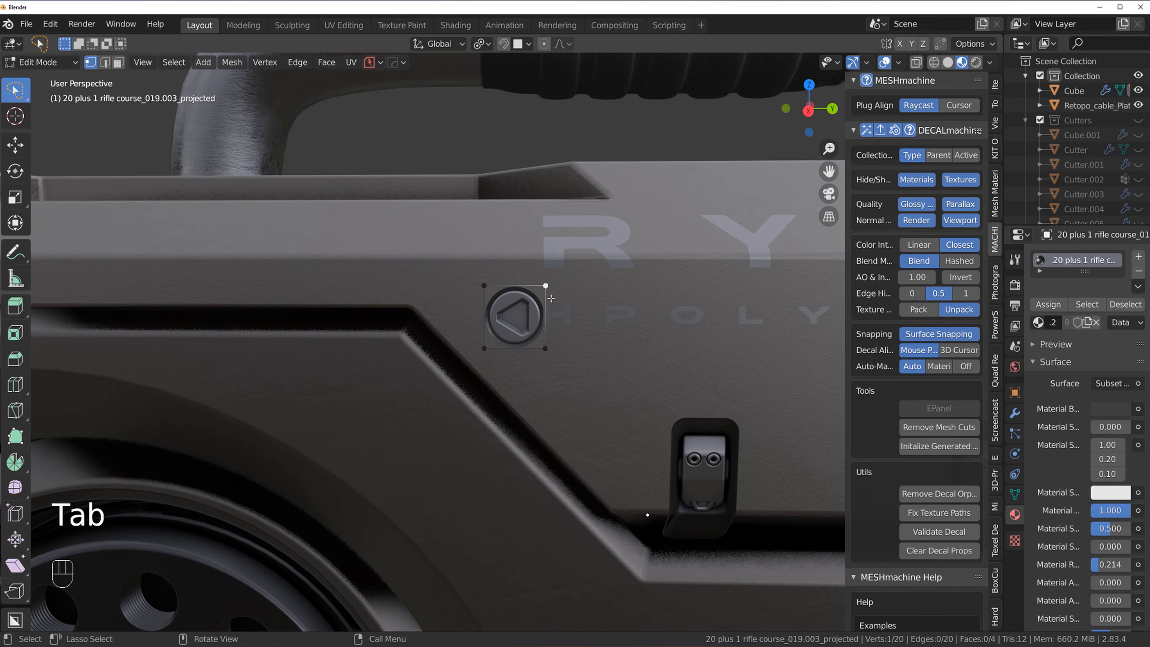
{"action": "key", "text": "a"}
{"action": "key", "text": "g"}
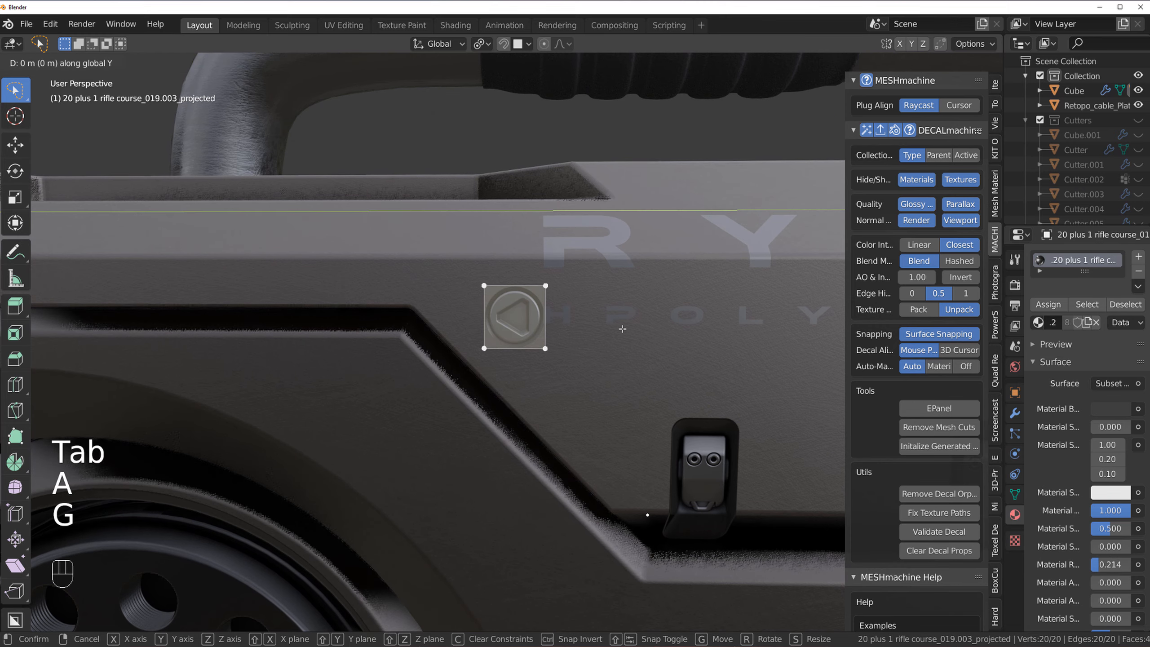
{"action": "left_click", "coordinate": [602, 322]}
{"action": "scroll", "coordinate": [570, 368], "scroll_direction": "down", "scroll_amount": 3}
{"action": "key", "text": "Tab"}
{"action": "scroll", "coordinate": [548, 268], "scroll_direction": "down", "scroll_amount": 4}
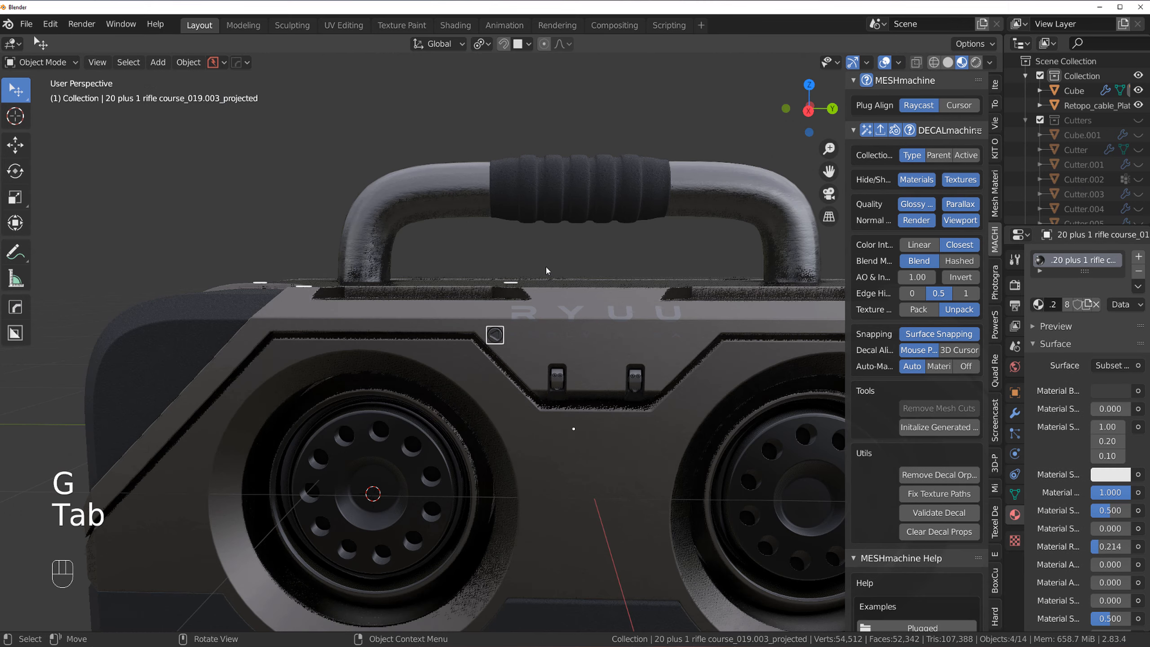
{"action": "middle_click_drag", "start_coordinate": [547, 268], "coordinate": [551, 381]}
{"action": "scroll", "coordinate": [551, 382], "scroll_direction": "up", "scroll_amount": 2}
{"action": "left_click", "coordinate": [568, 340]}
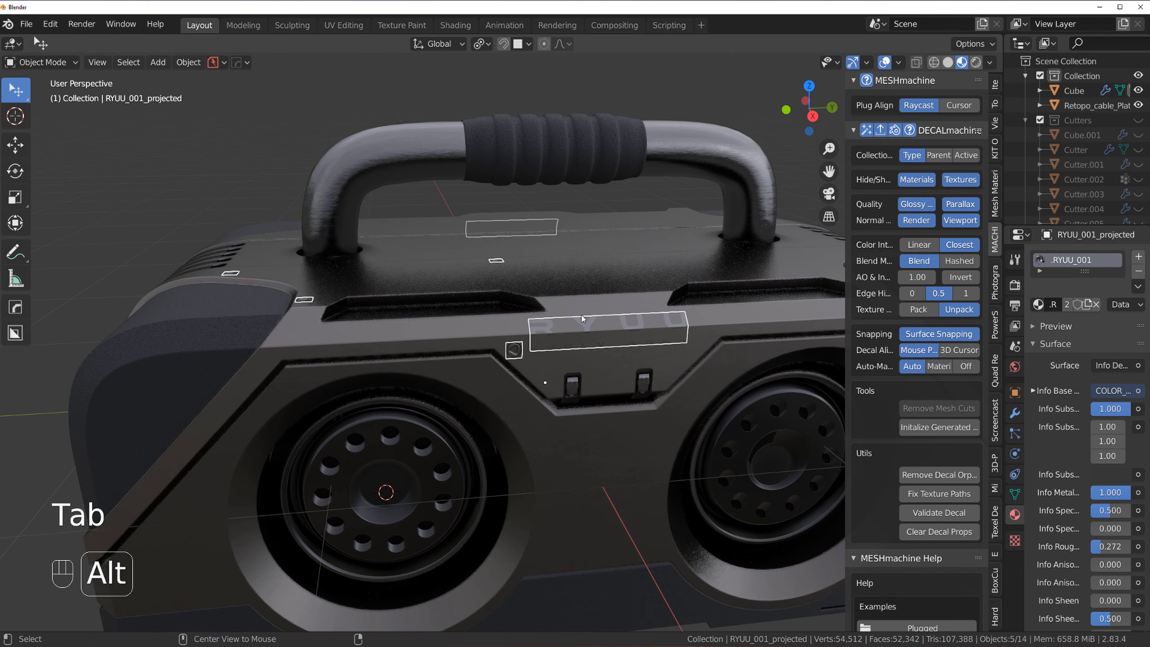
{"action": "key", "text": "alt+x"}
{"action": "key", "text": "ctrl+z"}
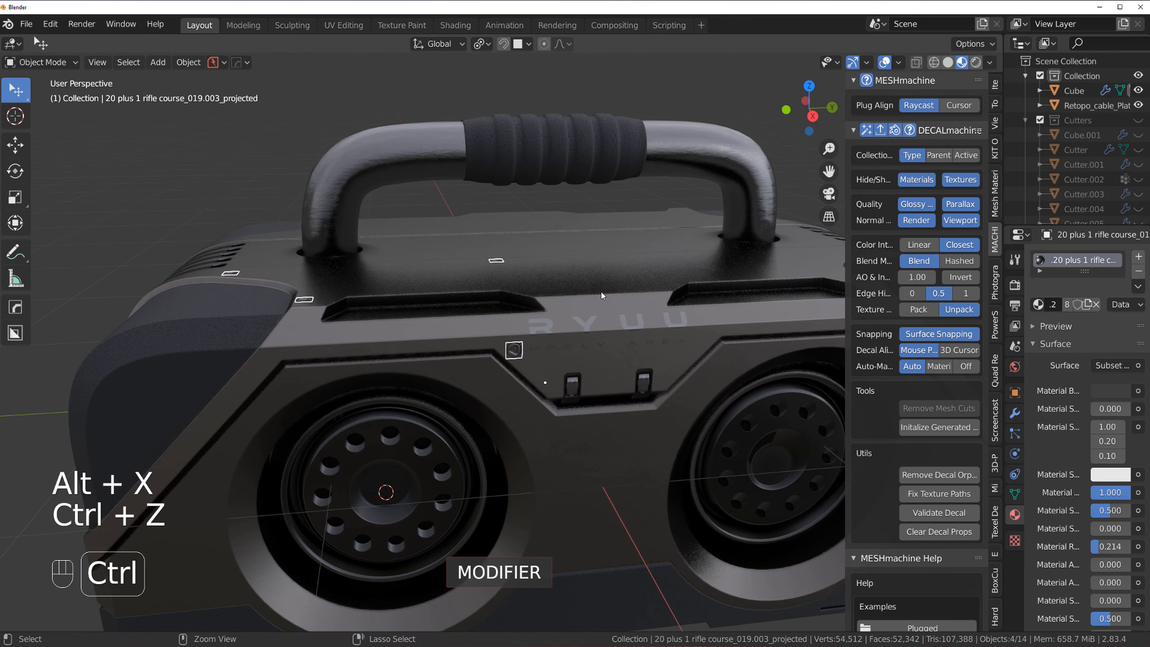
- Mirror the screw decals to the other end of the boombox and across to its opposite long side
{"action": "key", "text": "alt+x"}
{"action": "left_click", "coordinate": [476, 357]}
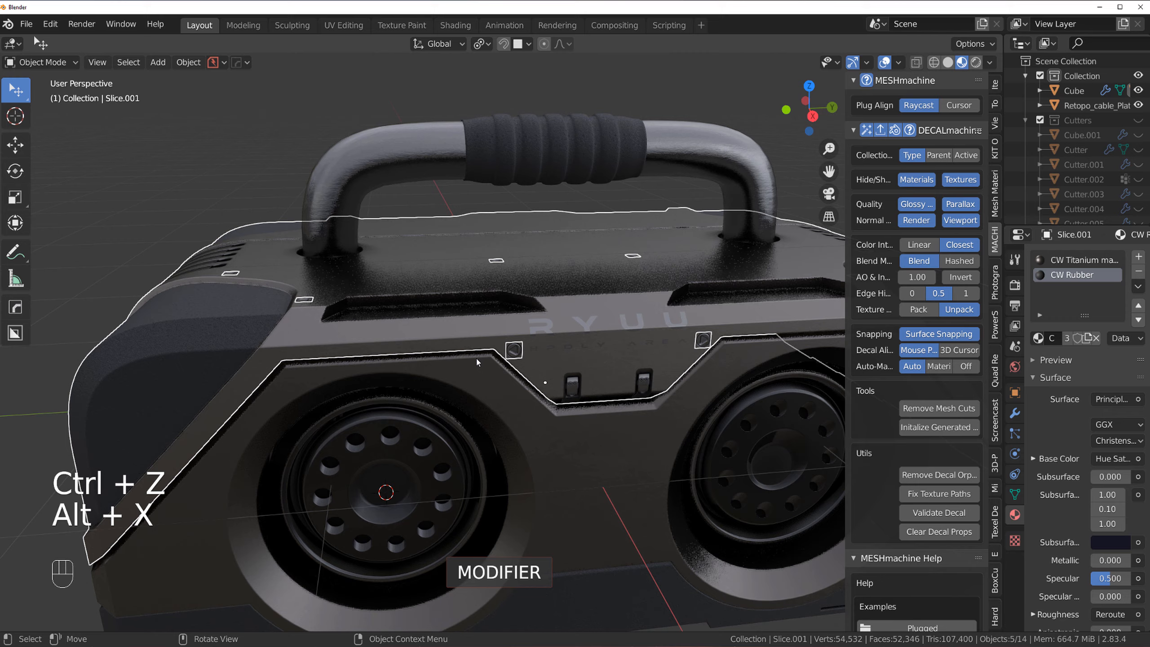
{"action": "middle_click_drag", "start_coordinate": [604, 291], "coordinate": [625, 356]}
{"action": "key", "text": "ctrl+z"}
{"action": "left_click", "coordinate": [597, 292]}
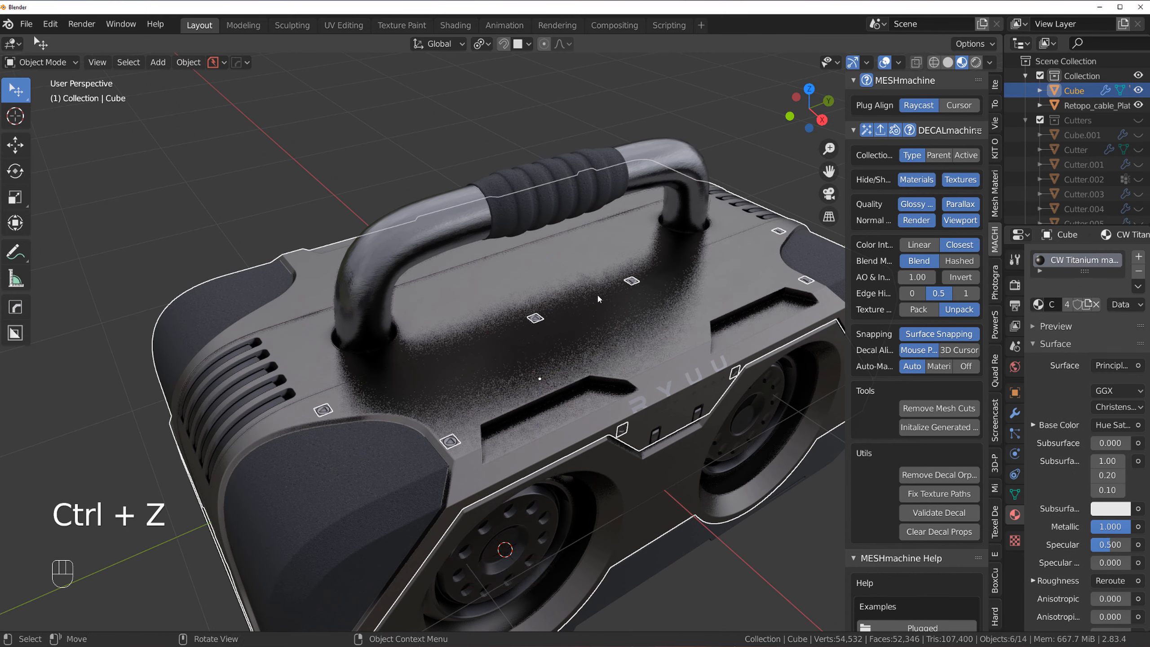
{"action": "key", "text": "alt+x"}
{"action": "left_click", "coordinate": [678, 385]}
{"action": "scroll", "coordinate": [678, 383], "scroll_direction": "down", "scroll_amount": 2}
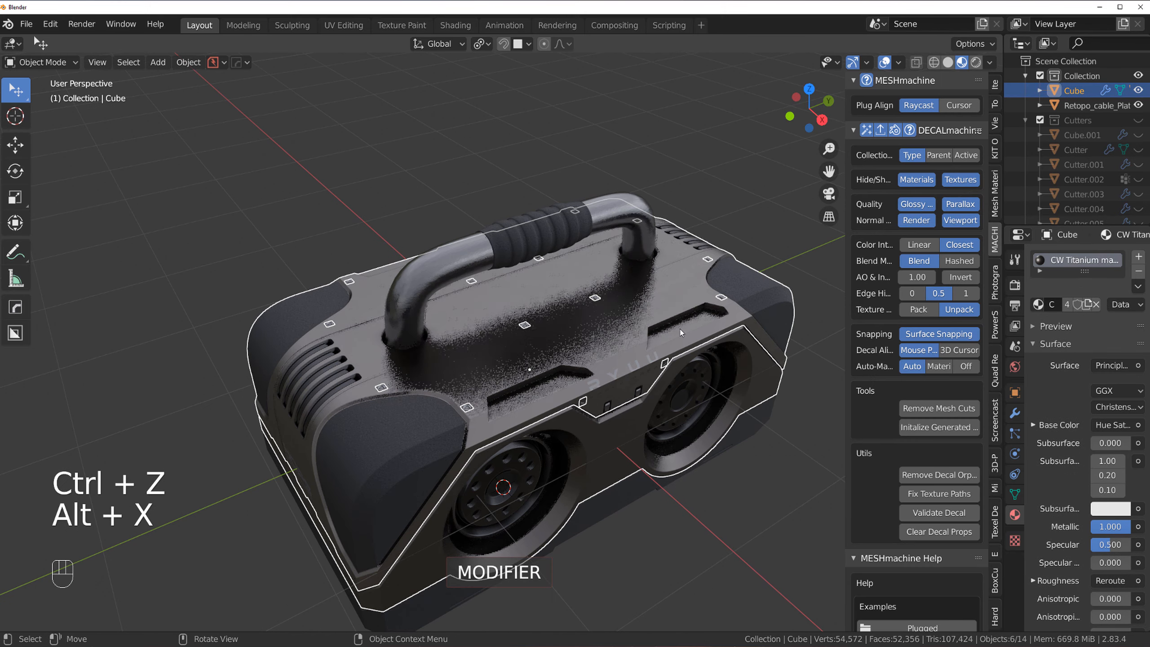
{"action": "left_click", "coordinate": [697, 216]}
- Match the material of the front screw decal beside the RYUU logo to the boombox body
{"action": "middle_click_drag", "start_coordinate": [631, 376], "coordinate": [595, 331]}
{"action": "scroll", "coordinate": [595, 331], "scroll_direction": "up", "scroll_amount": 3}
{"action": "scroll", "coordinate": [478, 376], "scroll_direction": "up", "scroll_amount": 1}
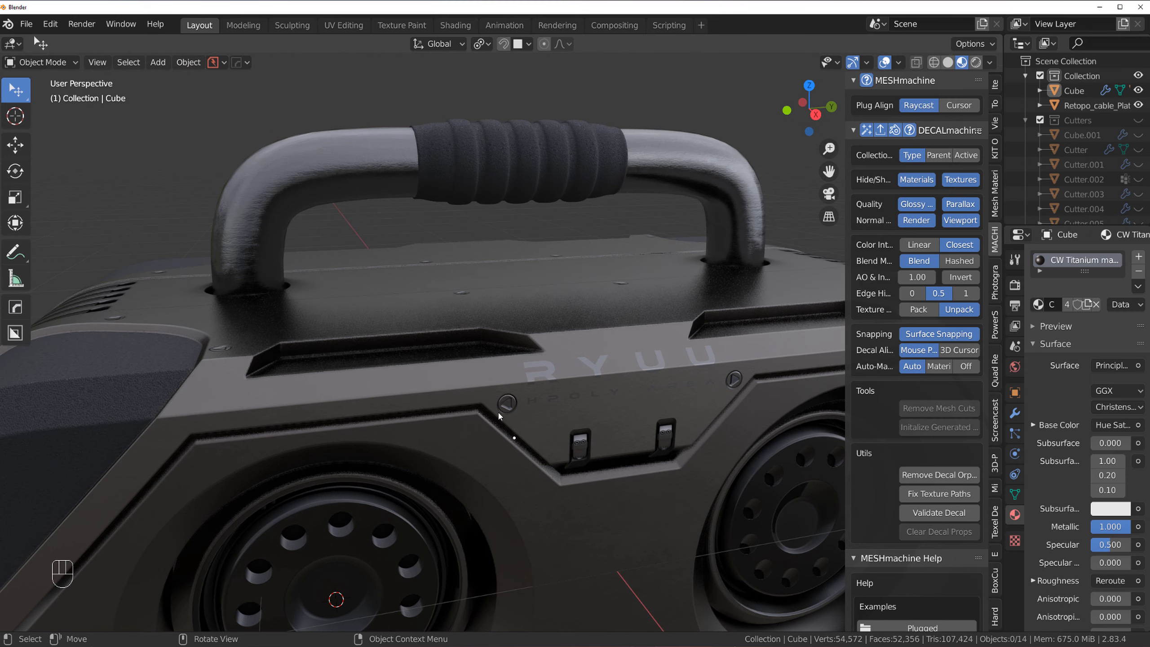
{"action": "left_click", "coordinate": [499, 411]}
{"action": "scroll", "coordinate": [505, 415], "scroll_direction": "up", "scroll_amount": 2}
{"action": "left_click", "coordinate": [514, 457]}
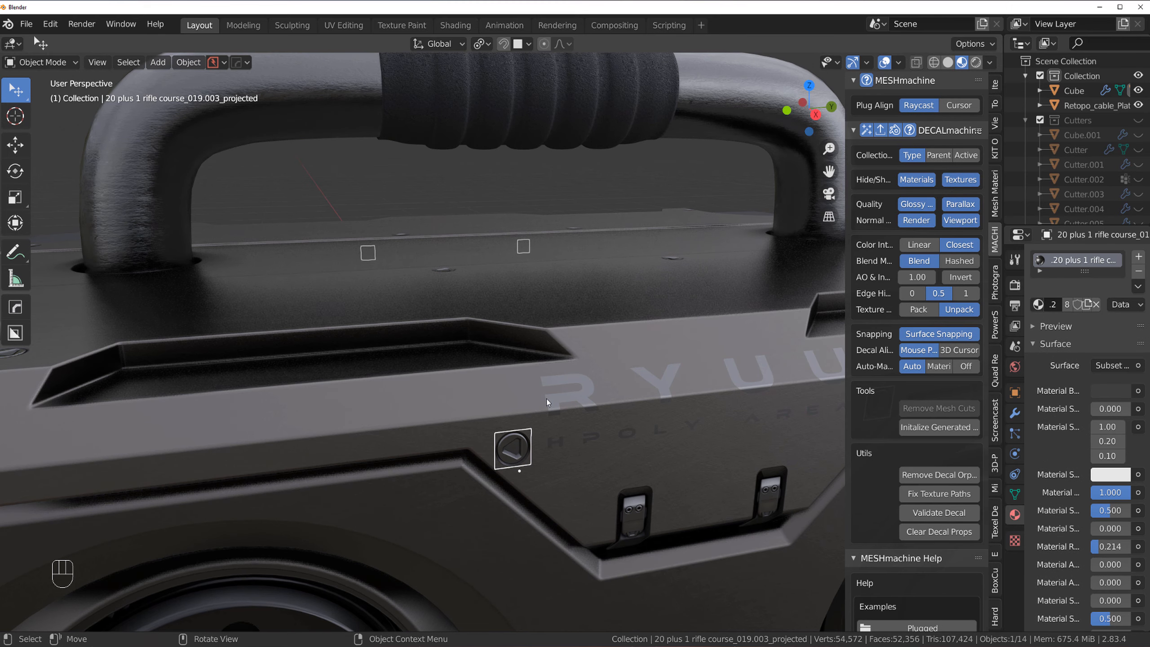
{"action": "key", "text": "d"}
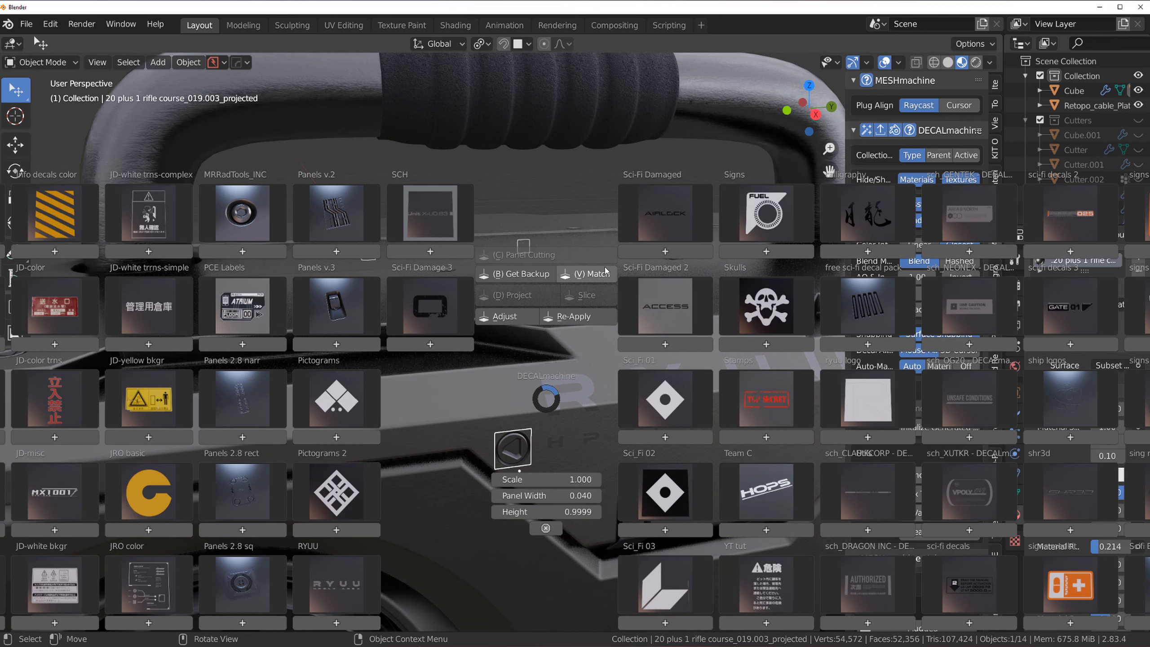
{"action": "left_click", "coordinate": [606, 271]}
{"action": "left_click", "coordinate": [588, 328]}
{"action": "scroll", "coordinate": [587, 328], "scroll_direction": "down", "scroll_amount": 3}
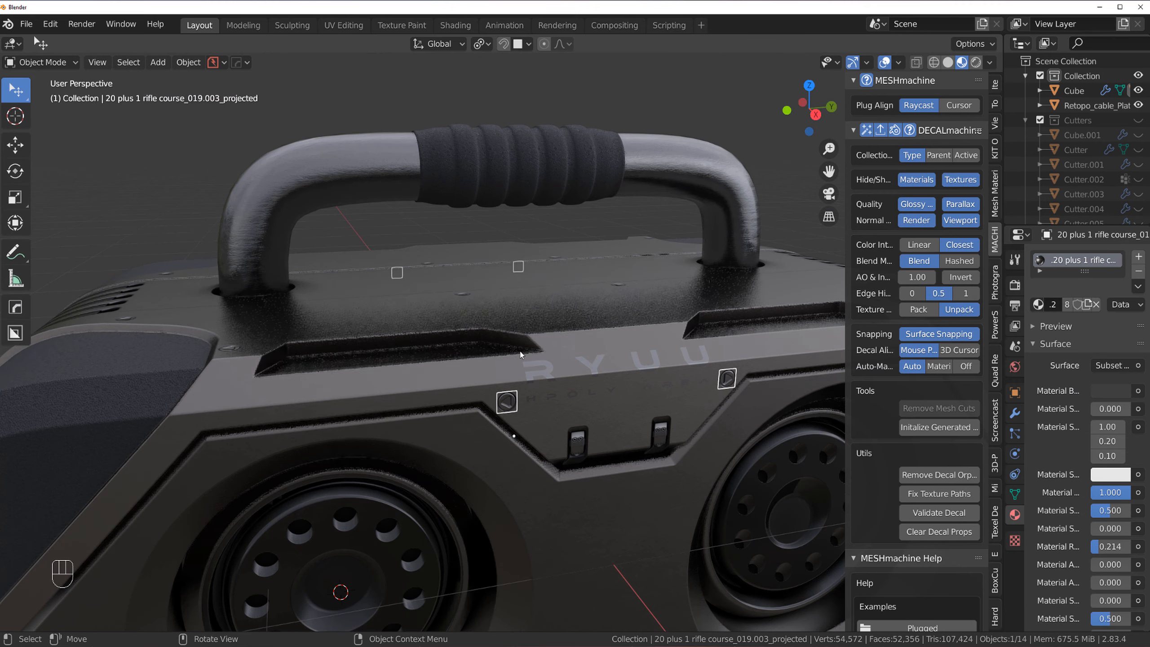
- Undo the material match and the last mirroring of the screw decals across the boombox
{"action": "middle_click_drag", "start_coordinate": [587, 328], "coordinate": [492, 334]}
{"action": "key", "text": "ctrl+z"}
{"action": "key", "text": "ctrl+z"}
{"action": "key", "text": "ctrl+z"}
{"action": "key", "text": "ctrl+z"}
{"action": "key", "text": "ctrl+z"}
{"action": "key", "text": "ctrl+z"}
{"action": "key", "text": "ctrl+z"}
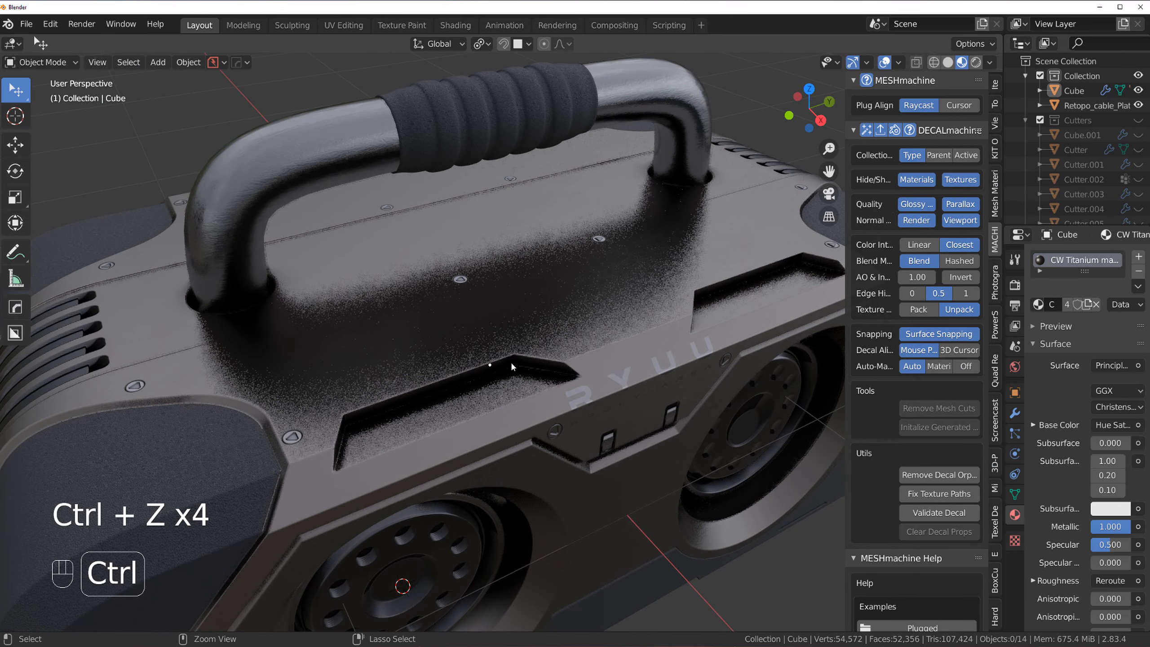
- Match the materials of all selected screw decals to the boombox body
{"action": "key", "text": "d"}
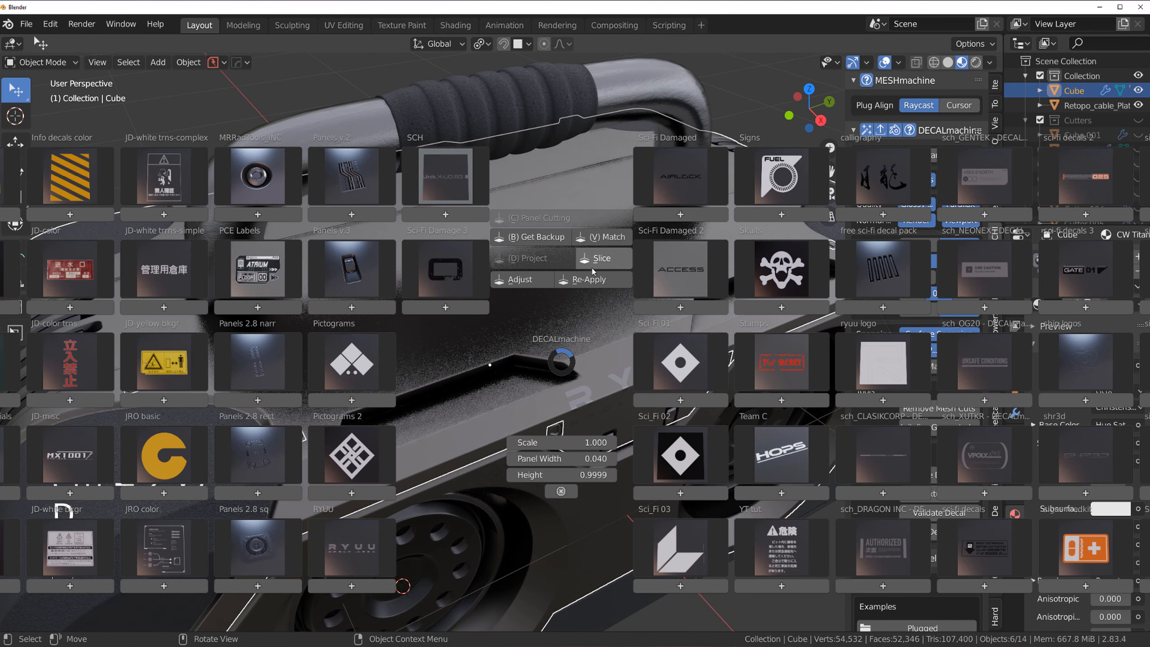
{"action": "left_click", "coordinate": [602, 236]}
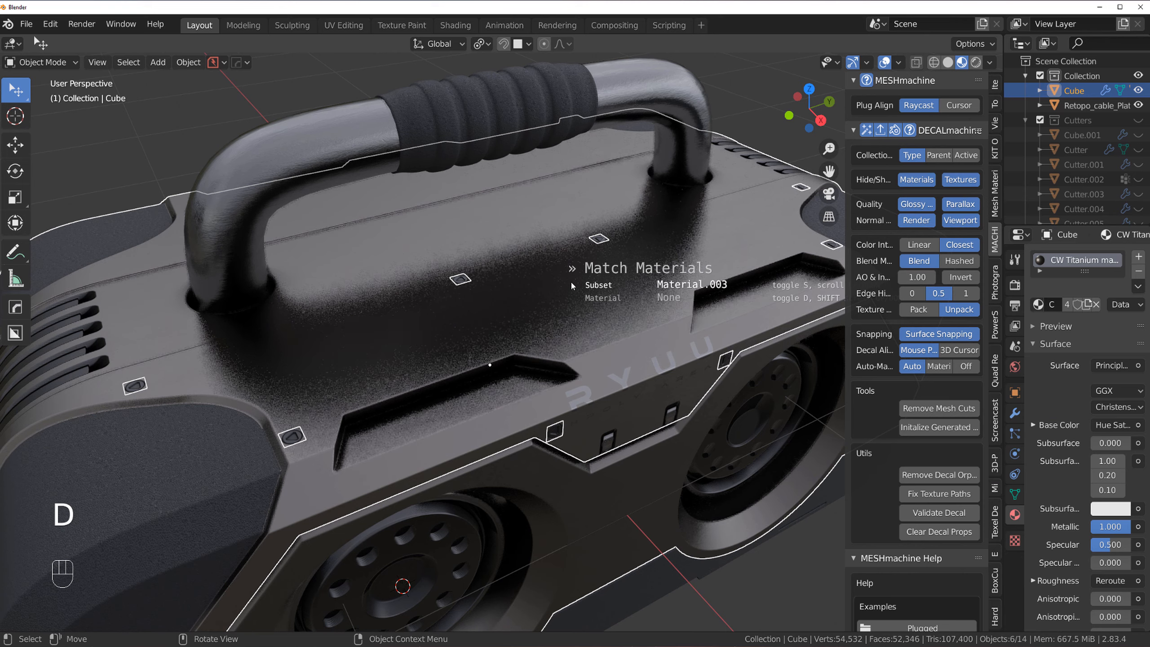
{"action": "left_click", "coordinate": [574, 284]}
{"action": "left_click", "coordinate": [574, 284]}
{"action": "scroll", "coordinate": [572, 286], "scroll_direction": "down", "scroll_amount": 2}
{"action": "middle_click_drag", "start_coordinate": [549, 378], "coordinate": [519, 310]}
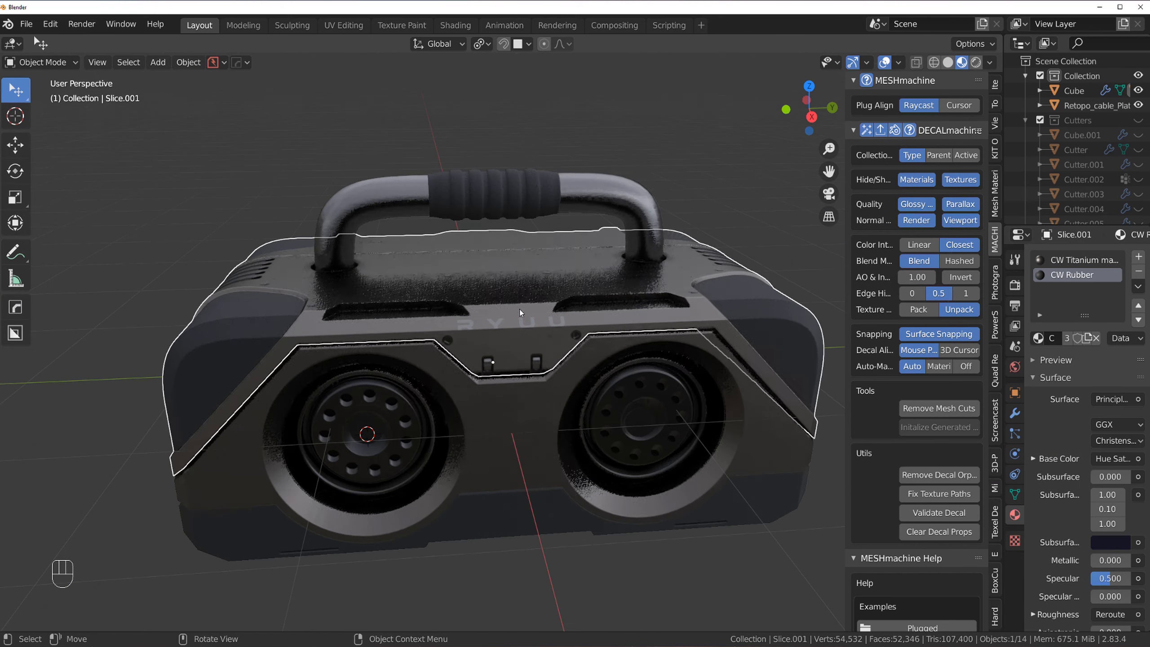
- Examine the boombox from its end and from directly above to check which sides carry screw decals
{"action": "key", "text": "grave"}
{"action": "key", "text": "grave"}
{"action": "key", "text": "grave"}
{"action": "scroll", "coordinate": [611, 310], "scroll_direction": "down", "scroll_amount": 2}
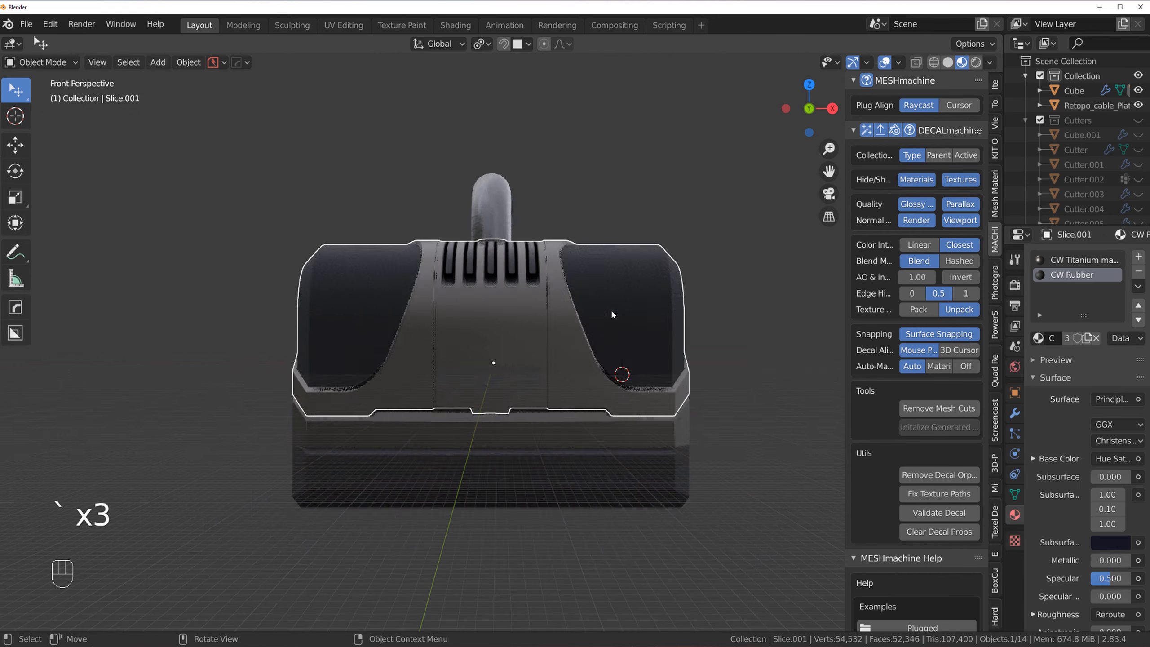
{"action": "middle_click_drag", "start_coordinate": [611, 310], "coordinate": [521, 295]}
{"action": "left_click", "coordinate": [697, 176]}
{"action": "middle_click_drag", "start_coordinate": [594, 223], "coordinate": [449, 252], "text": "shift"}
{"action": "scroll", "coordinate": [449, 252], "scroll_direction": "up", "scroll_amount": 1}
{"action": "mouse_move", "coordinate": [448, 252]}
{"action": "middle_mouse_down"}
{"action": "mouse_move", "coordinate": [425, 258]}
{"action": "mouse_move", "coordinate": [453, 256]}
{"action": "middle_mouse_up"}
{"action": "key", "text": "grave"}
{"action": "key", "text": "KP_5"}
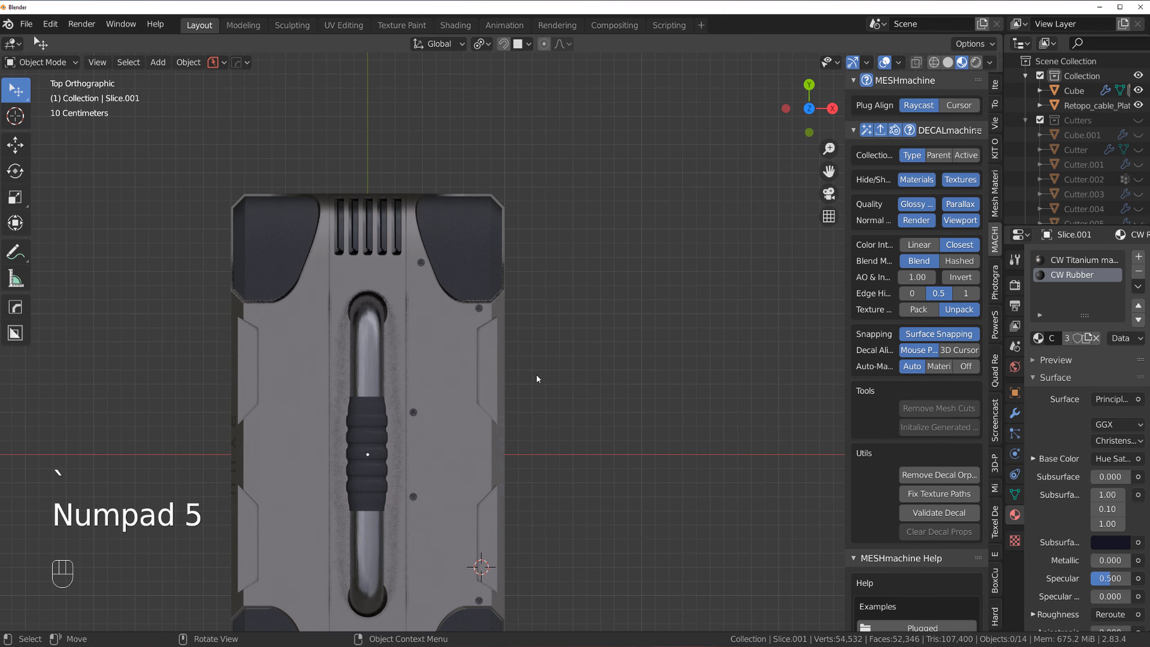
- Select all the screw decals and mirror them across the boombox body to its opposite long side
{"action": "scroll", "coordinate": [535, 372], "scroll_direction": "up", "scroll_amount": 3}
{"action": "middle_click_drag", "start_coordinate": [490, 373], "coordinate": [479, 471]}
{"action": "key", "text": "grave"}
{"action": "middle_click_drag", "start_coordinate": [467, 344], "coordinate": [600, 362], "text": "shift"}
{"action": "double_click", "coordinate": [484, 272]}
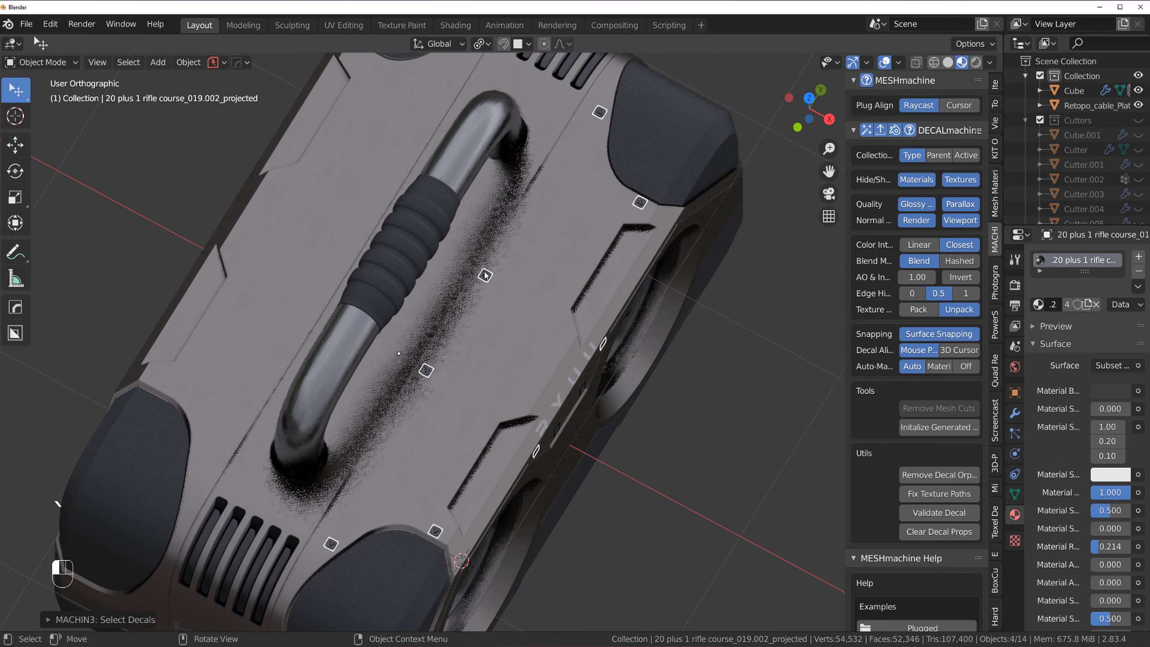
{"action": "left_click", "coordinate": [519, 324], "text": "shift"}
{"action": "key", "text": "alt+x"}
{"action": "mouse_move", "coordinate": [519, 324]}
{"action": "middle_mouse_down"}
{"action": "mouse_move", "coordinate": [575, 368]}
{"action": "mouse_move", "coordinate": [505, 316]}
{"action": "middle_mouse_up"}
{"action": "key", "text": "KP_5"}
{"action": "left_click", "coordinate": [737, 253]}
{"action": "middle_click_drag", "start_coordinate": [425, 344], "coordinate": [591, 269], "text": "shift"}
{"action": "scroll", "coordinate": [592, 270], "scroll_direction": "up", "scroll_amount": 3}
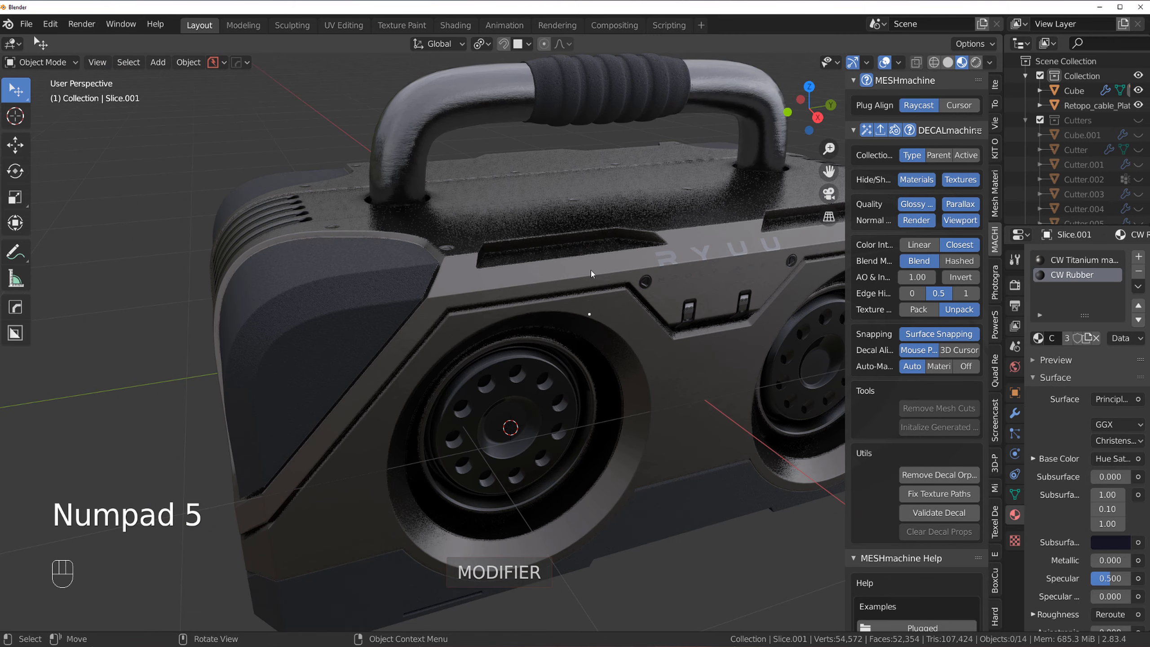
- Browse the free sci-fi decal pack and Panels 2.8 sq decal libraries for a detail for the speaker side
{"action": "key", "text": "grave"}
{"action": "scroll", "coordinate": [671, 326], "scroll_direction": "down", "scroll_amount": 2}
{"action": "middle_click_drag", "start_coordinate": [509, 330], "coordinate": [312, 336], "text": "shift"}
{"action": "scroll", "coordinate": [331, 356], "scroll_direction": "up", "scroll_amount": 1}
{"action": "key", "text": "KP_5"}
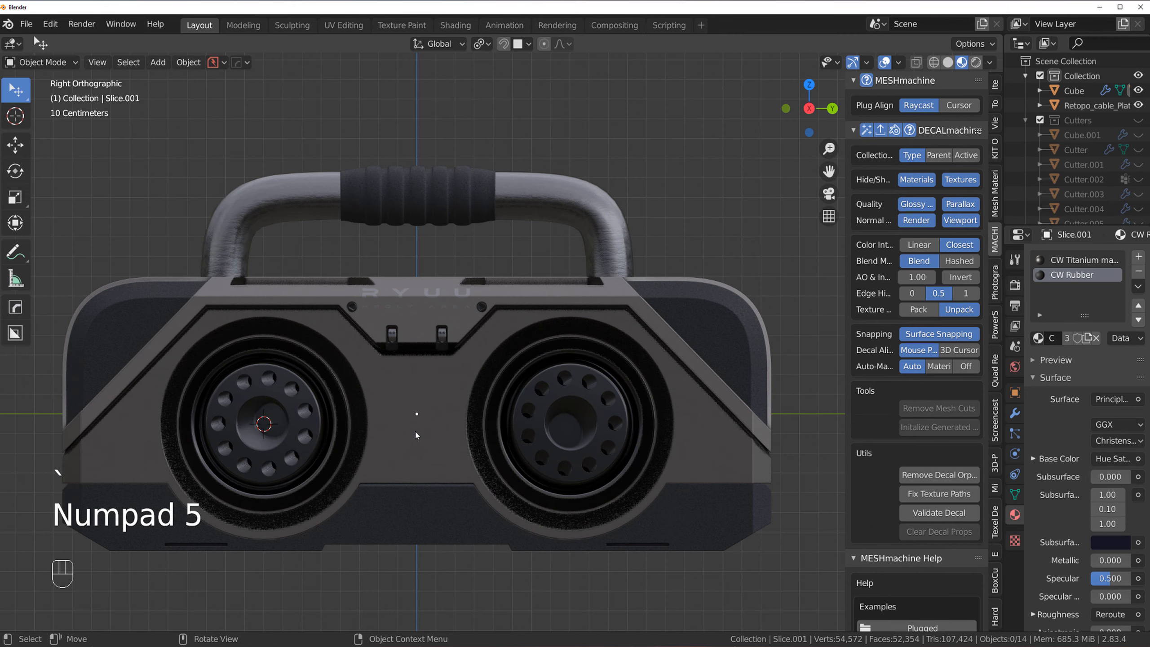
{"action": "scroll", "coordinate": [415, 434], "scroll_direction": "up", "scroll_amount": 1}
{"action": "middle_click_drag", "start_coordinate": [433, 432], "coordinate": [454, 370], "text": "shift"}
{"action": "key", "text": "d"}
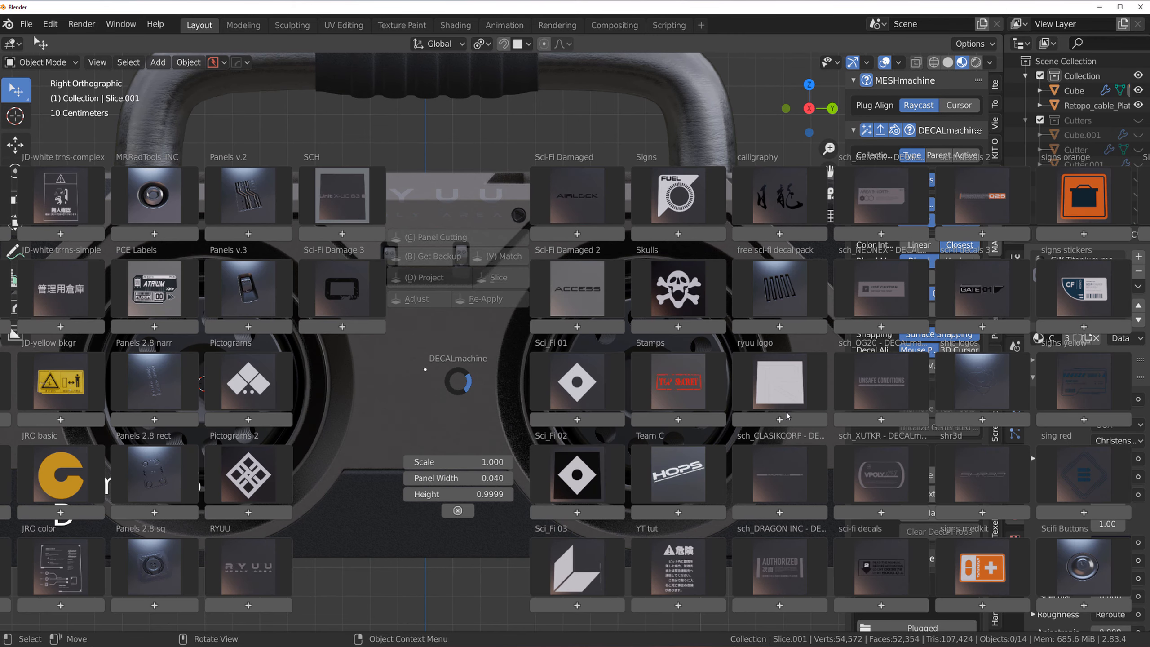
{"action": "left_click", "coordinate": [779, 291]}
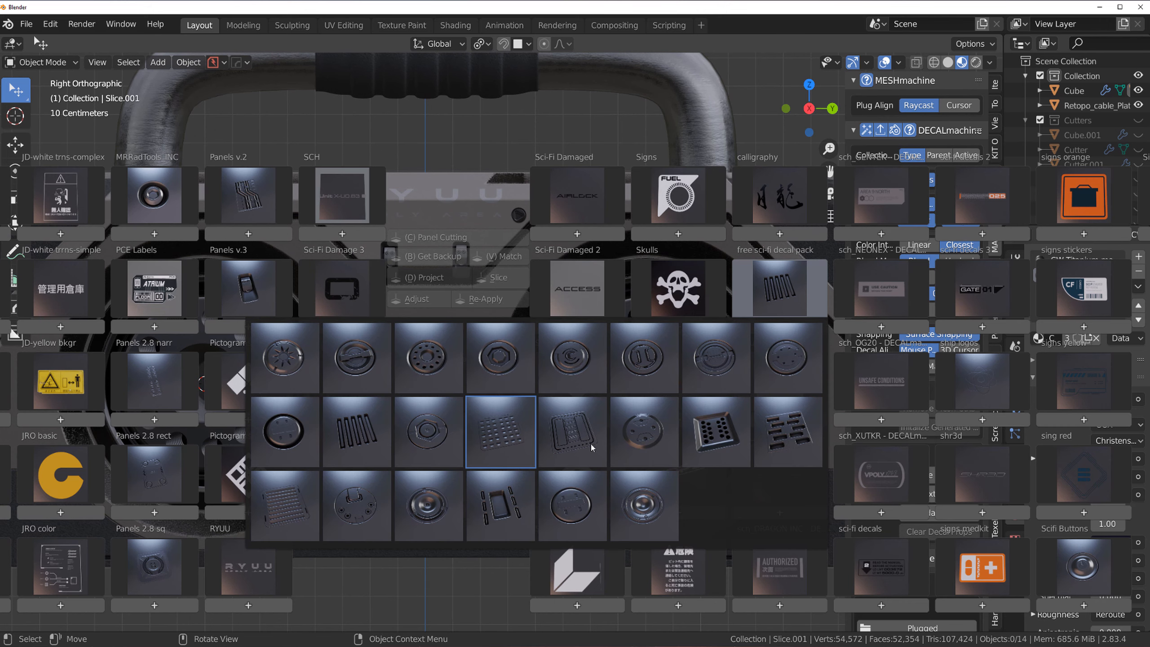
{"action": "left_click", "coordinate": [153, 563]}
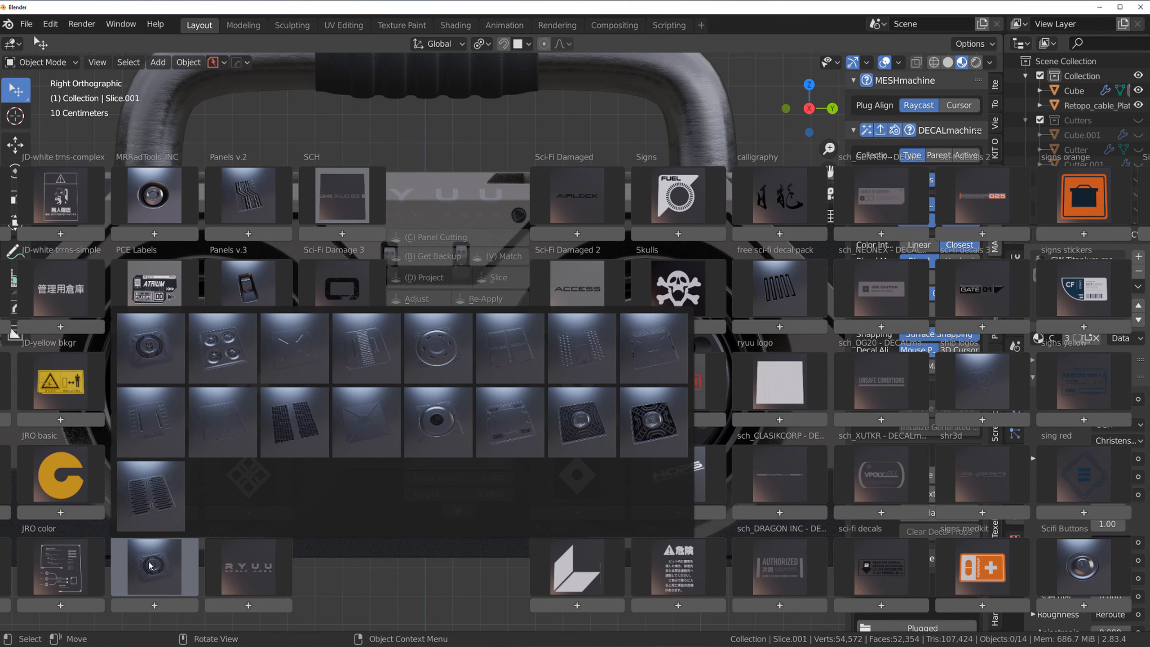
{"action": "left_click", "coordinate": [199, 484]}
{"action": "left_click", "coordinate": [166, 484]}
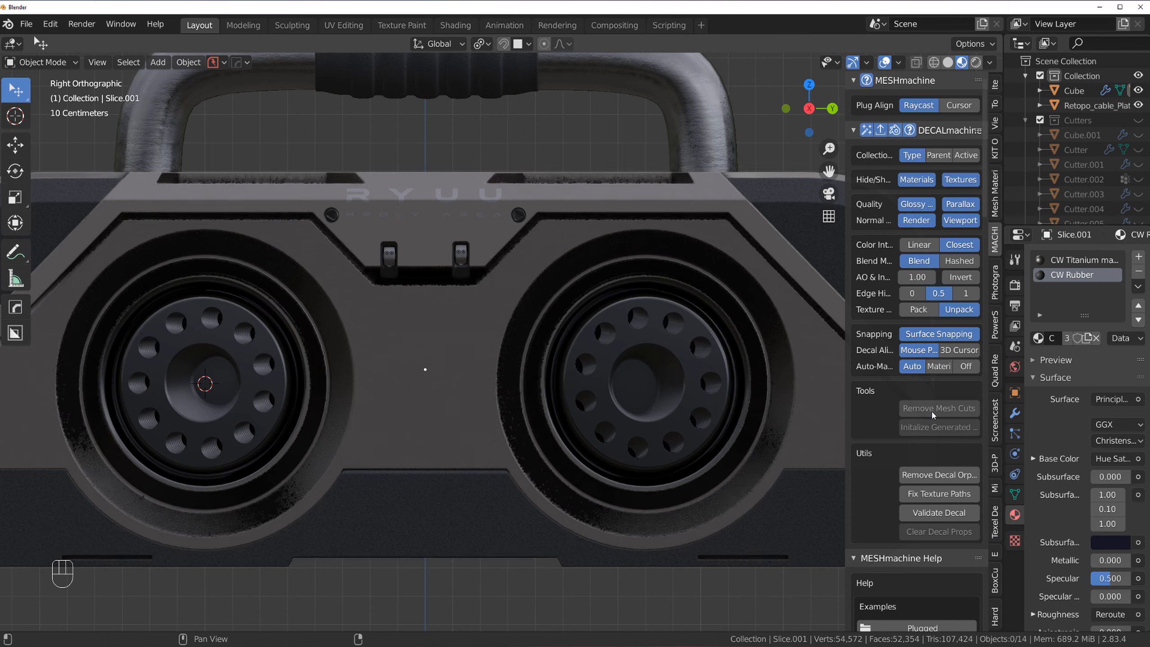
- Insert the narrow perforated strip decal from the 20 plus 1 rifle course library and place it between the two speakers
{"action": "key", "text": "d"}
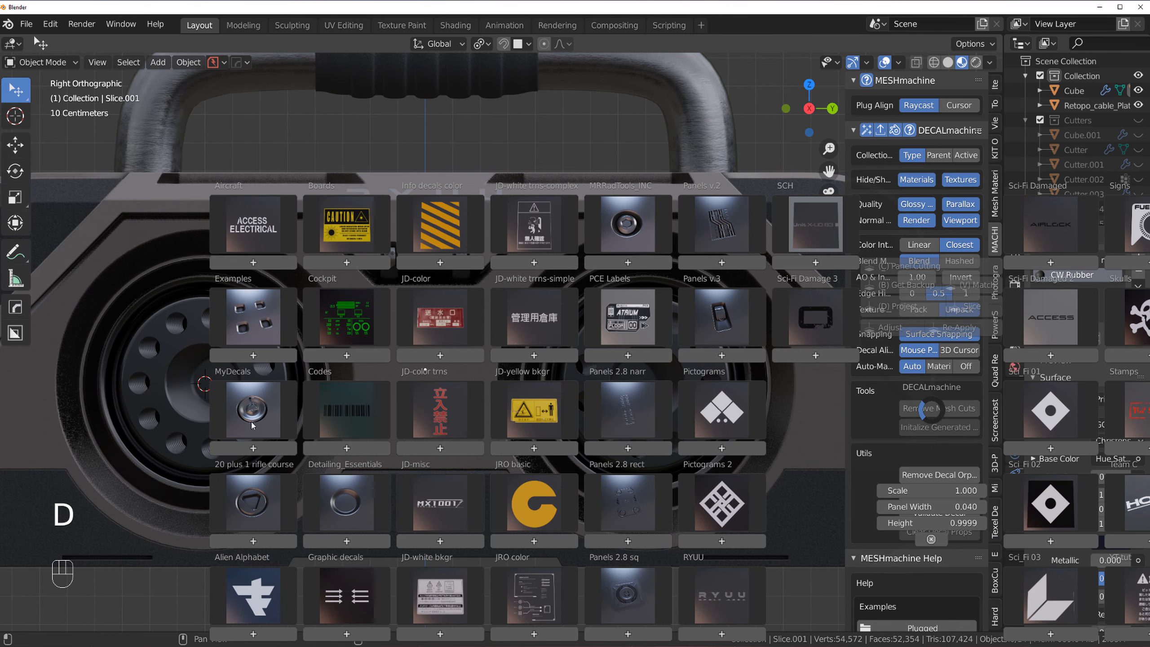
{"action": "left_click", "coordinate": [251, 521]}
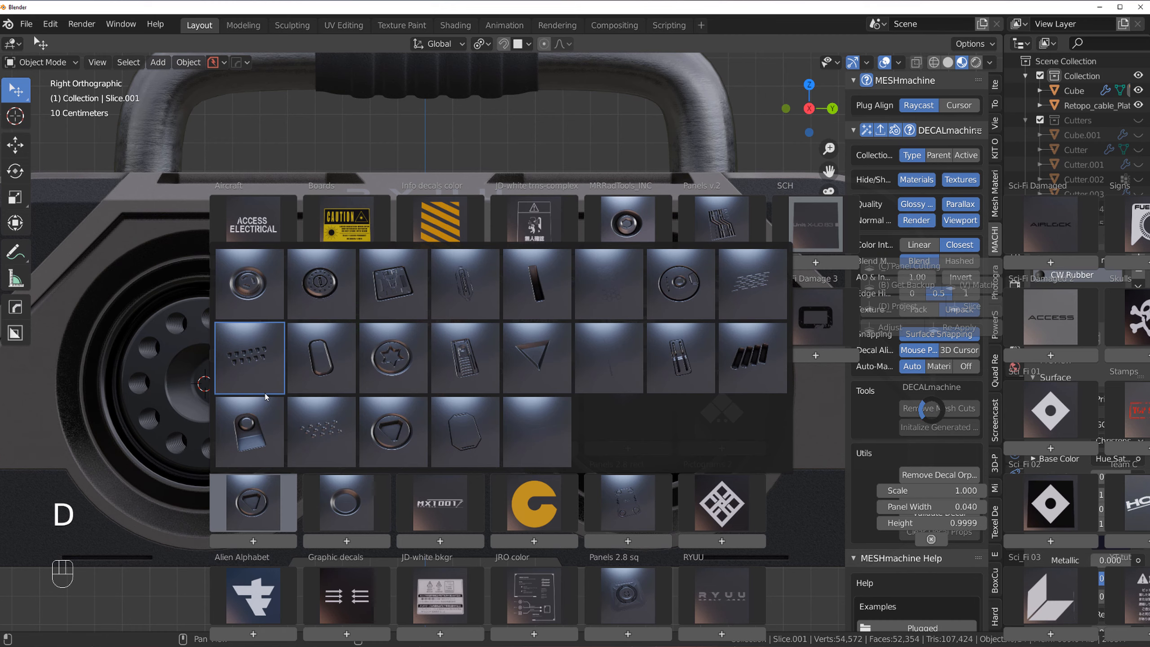
{"action": "left_click", "coordinate": [620, 365]}
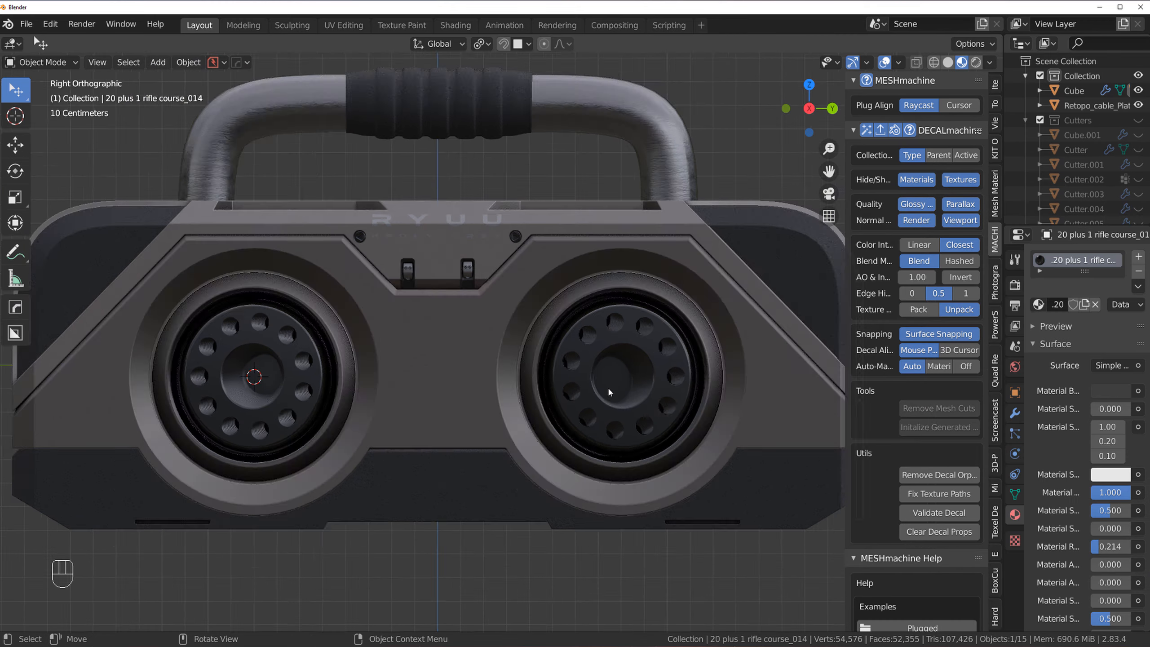
{"action": "key", "text": "g"}
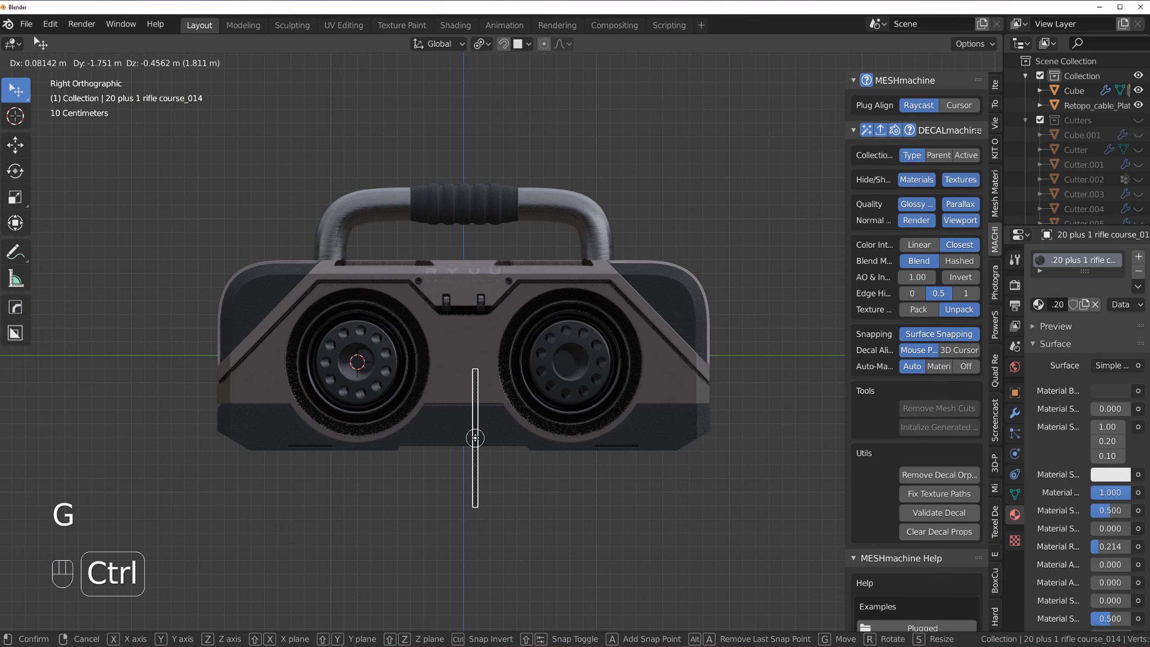
{"action": "left_click", "coordinate": [508, 447]}
{"action": "scroll", "coordinate": [508, 447], "scroll_direction": "up", "scroll_amount": 5}
{"action": "scroll", "coordinate": [508, 447], "scroll_direction": "up", "scroll_amount": 1}
{"action": "middle_click_drag", "start_coordinate": [475, 437], "coordinate": [541, 318], "text": "shift"}
{"action": "scroll", "coordinate": [507, 381], "scroll_direction": "down", "scroll_amount": 2}
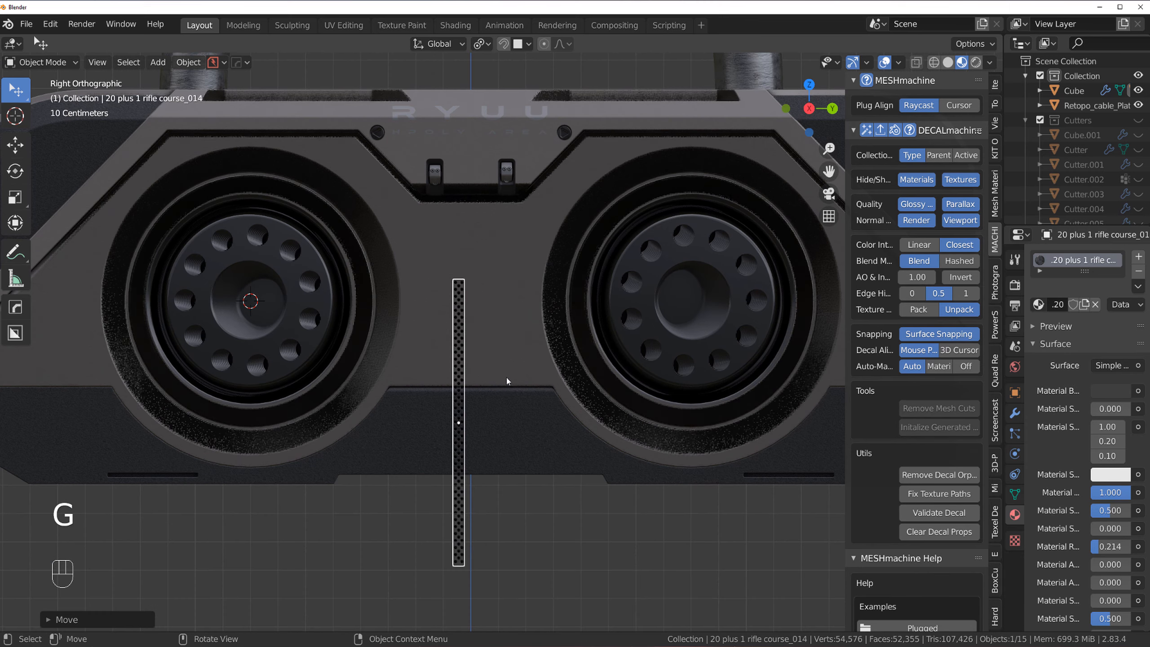
- Rotate the strip decal to horizontal with Adjust Decal and scale it down to fit between the speaker rings
{"action": "key", "text": "d"}
{"action": "left_click", "coordinate": [475, 290]}
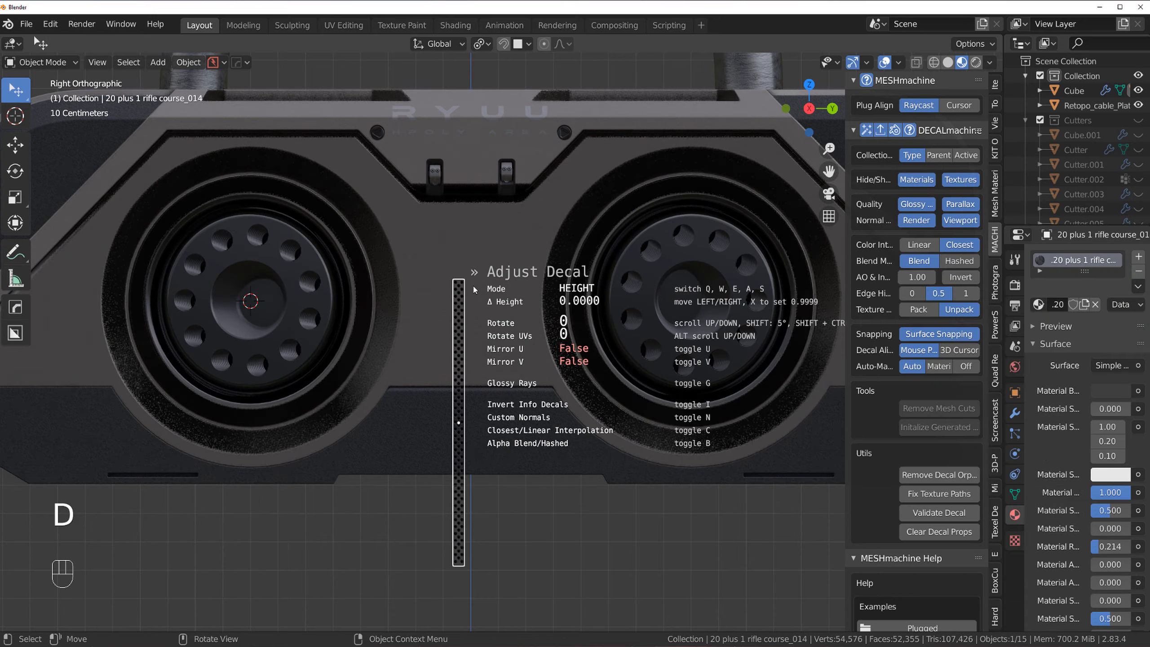
{"action": "scroll", "coordinate": [475, 290], "scroll_direction": "down", "scroll_amount": 2}
{"action": "left_click", "coordinate": [475, 290]}
{"action": "key", "text": "s"}
{"action": "left_click", "coordinate": [566, 394]}
{"action": "scroll", "coordinate": [572, 398], "scroll_direction": "up", "scroll_amount": 1}
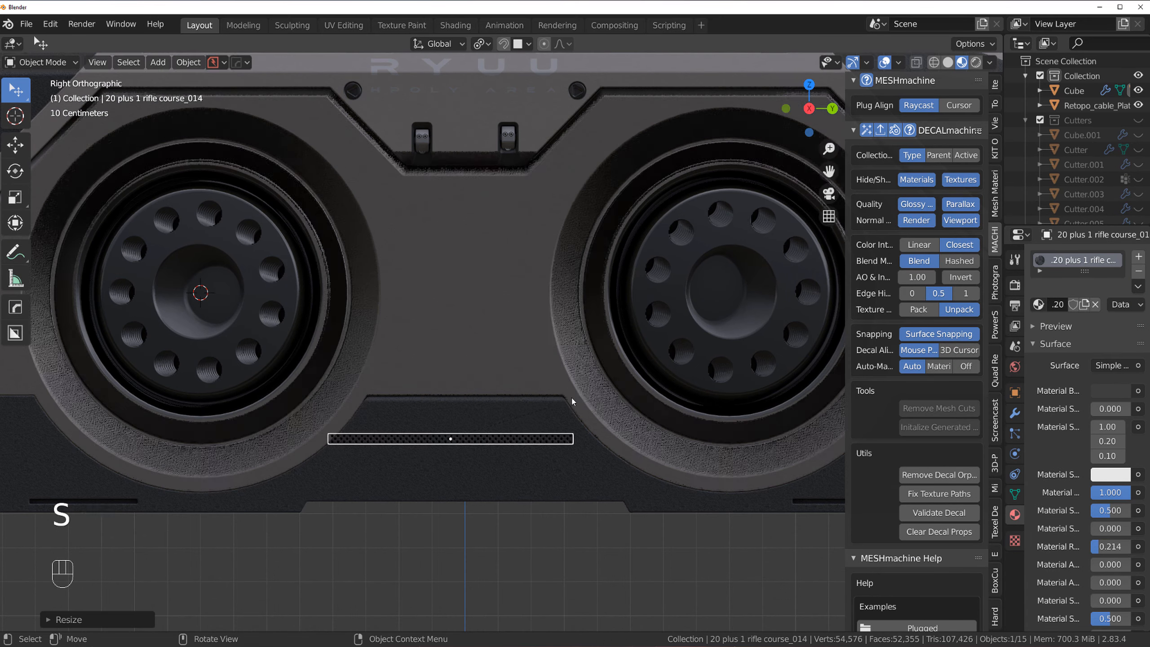
{"action": "key", "text": "s"}
{"action": "left_click", "coordinate": [550, 404]}
- Move the strip decal down near the base's lower edge and enlarge it about 1.49 times
{"action": "key", "text": "g"}
{"action": "key", "text": "ctrl"}
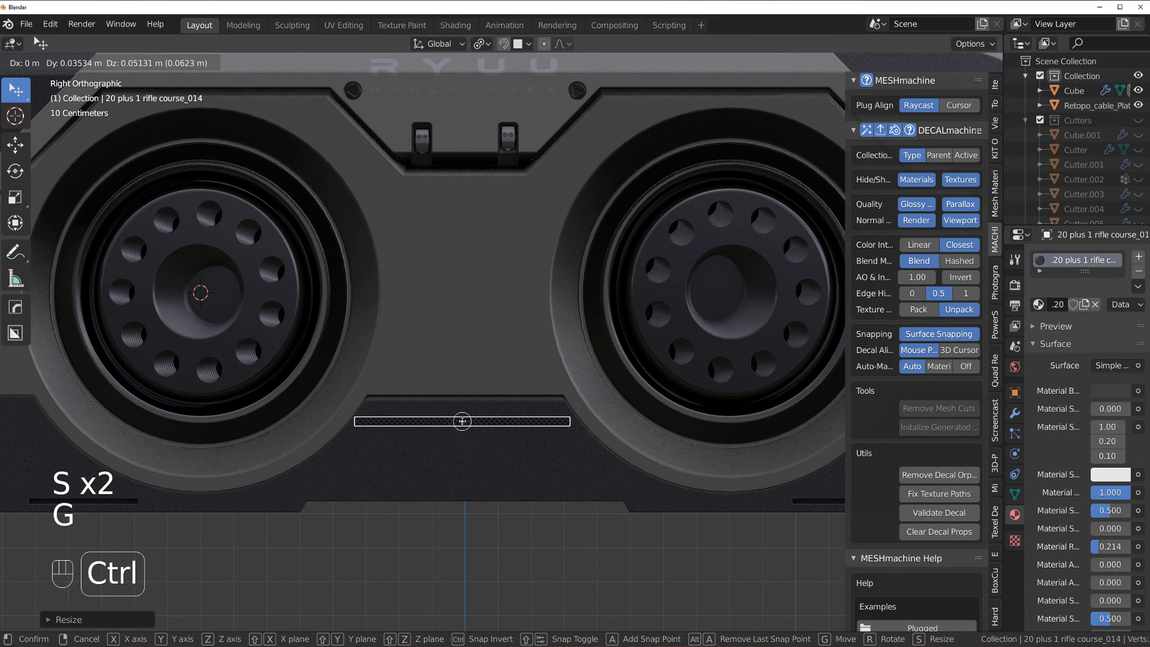
{"action": "left_click", "coordinate": [470, 487]}
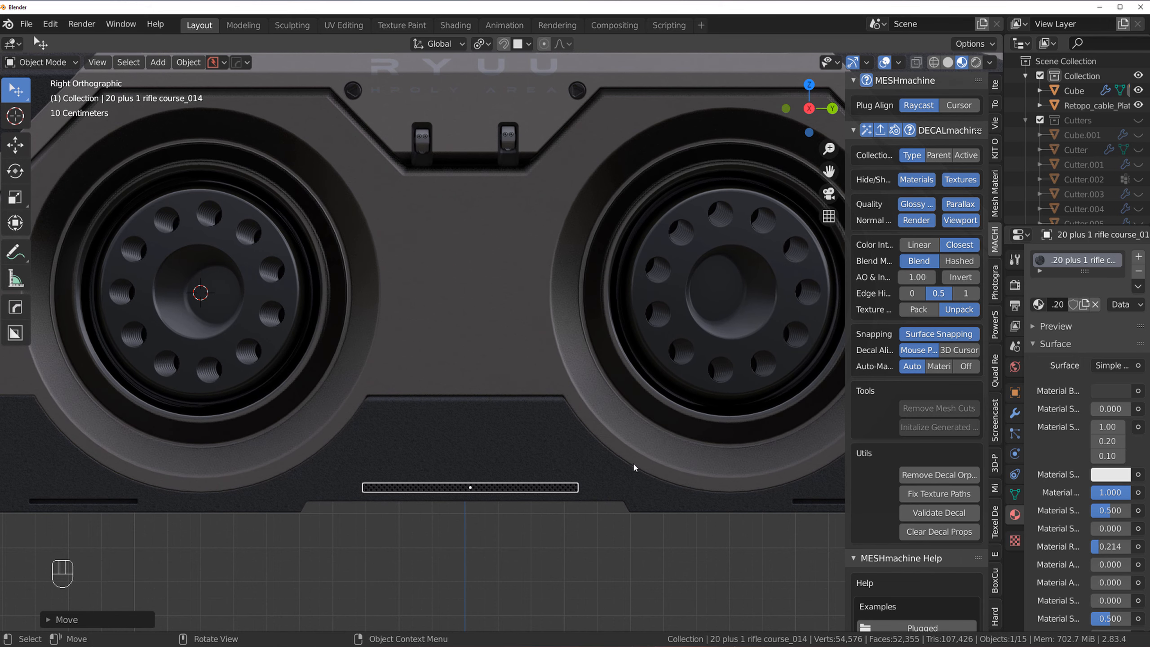
{"action": "key", "text": "s"}
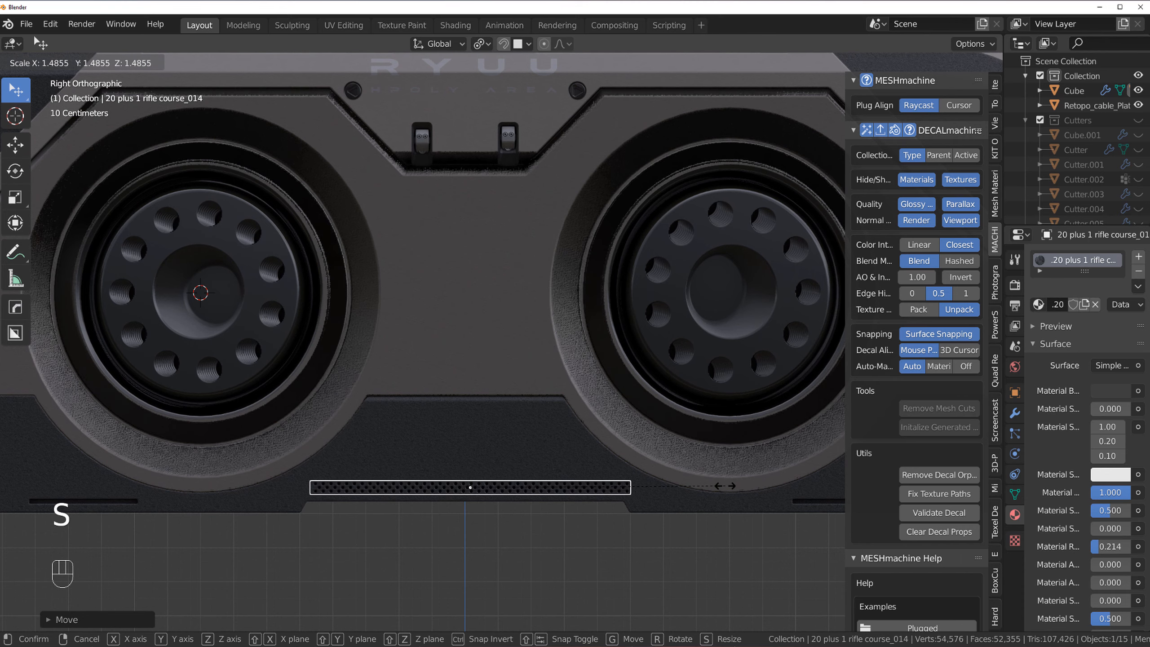
{"action": "left_click", "coordinate": [725, 486]}
- Move the strip decal along the global Y axis to centre it above the base's lower notch
{"action": "key", "text": "f"}
{"action": "key", "text": "g"}
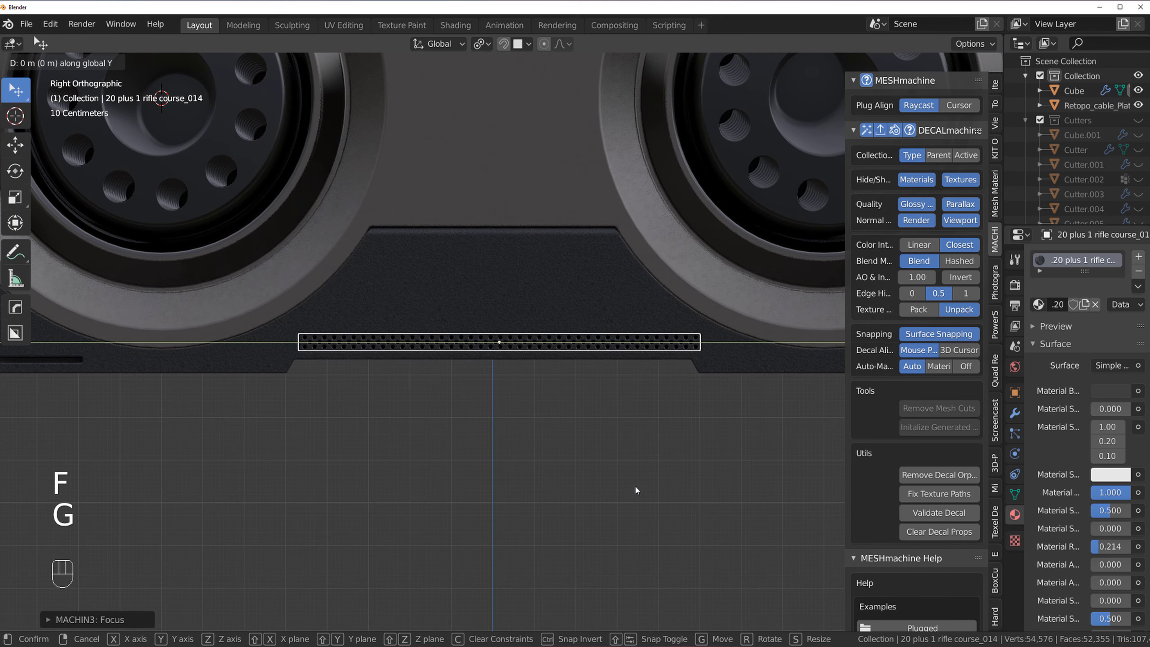
- Centre the perforated strip decal along the Y axis on the lower rubber panel and project it onto the surface
{"action": "left_click", "coordinate": [545, 364]}
{"action": "key", "text": "d"}
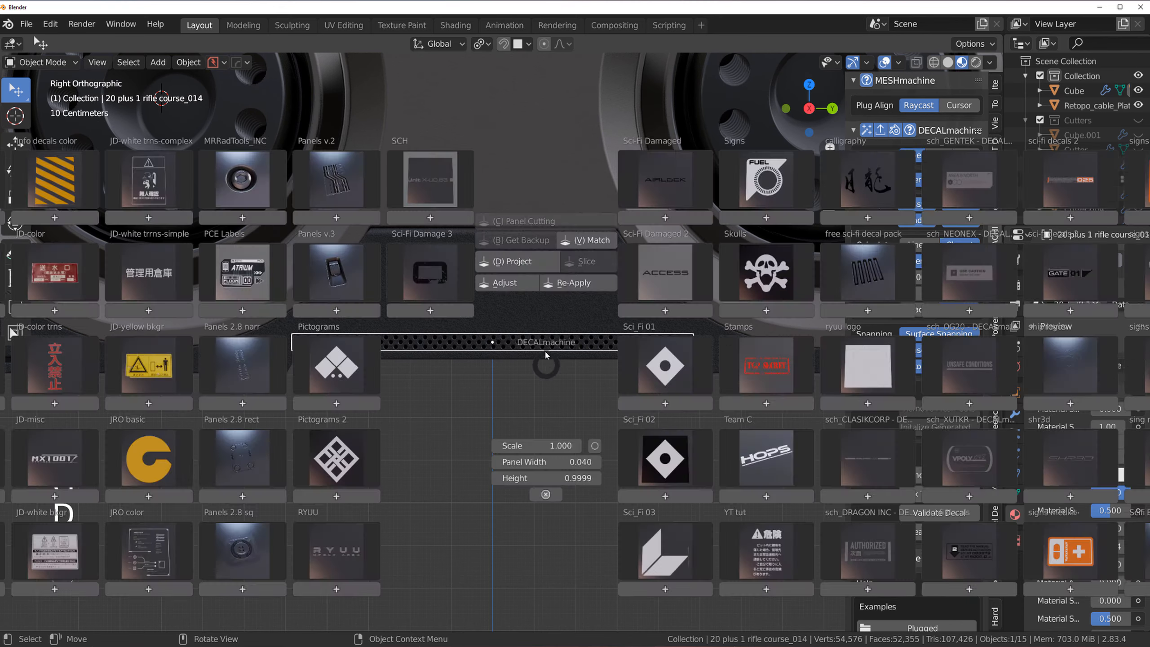
{"action": "key", "text": "d"}
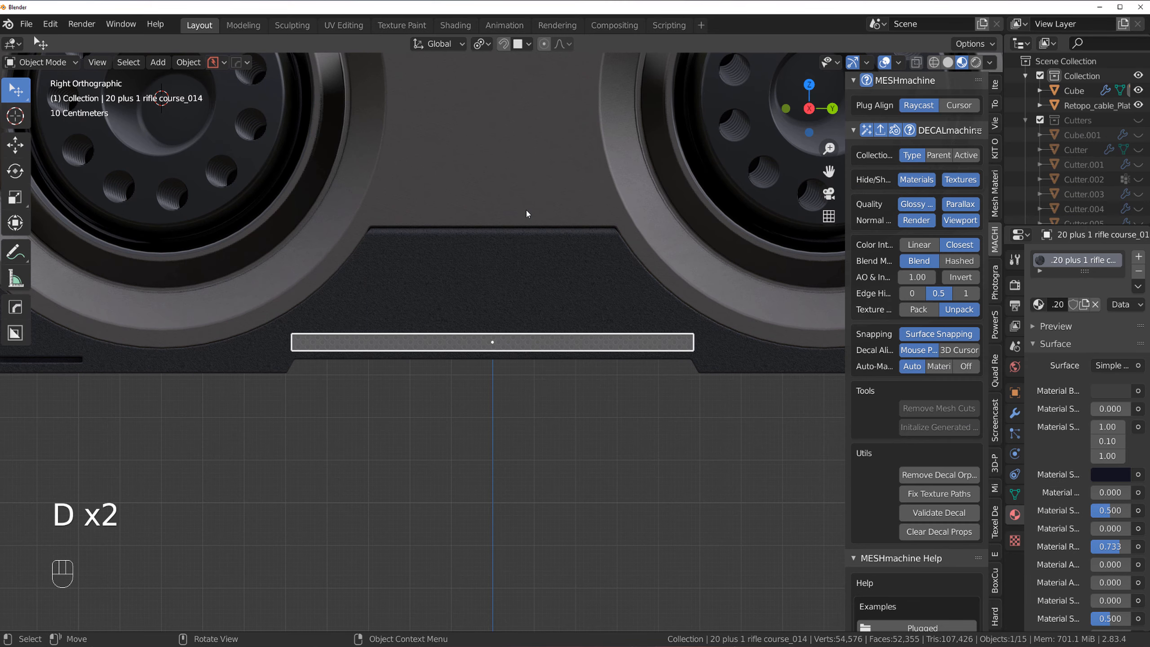
- Mirror the projected strip decal to the opposite side across the speaker body, using a mirror modifier
{"action": "scroll", "coordinate": [534, 313], "scroll_direction": "down", "scroll_amount": 6}
{"action": "middle_click_drag", "start_coordinate": [539, 340], "coordinate": [579, 389]}
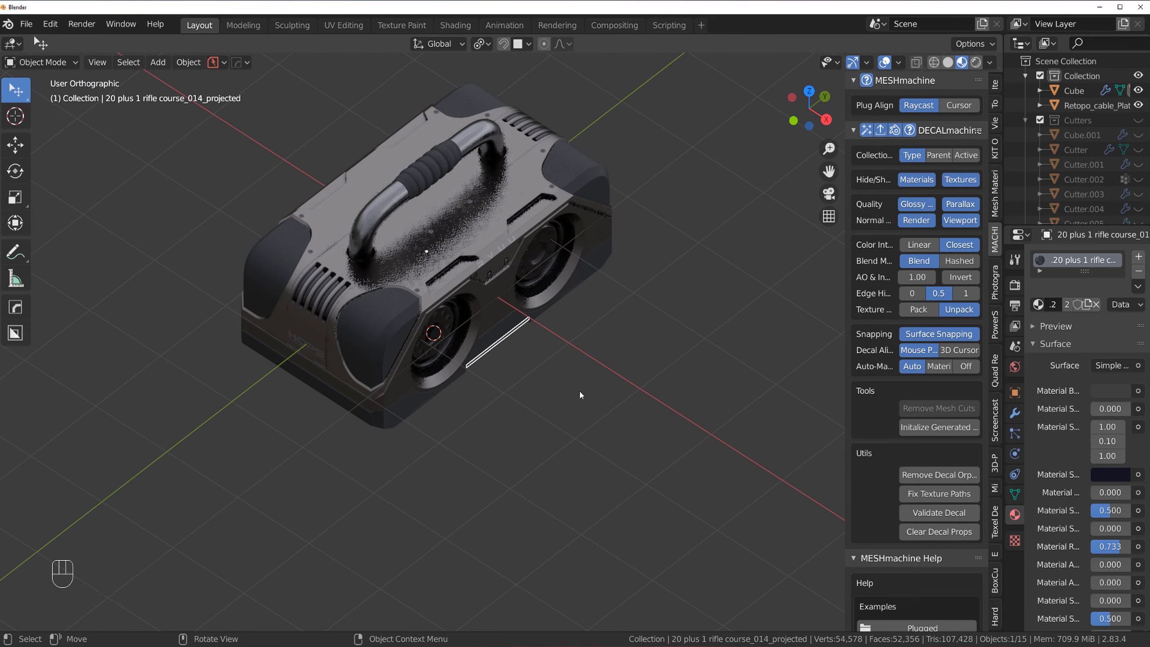
{"action": "left_click", "coordinate": [462, 236], "text": "shift"}
{"action": "key", "text": "alt+x"}
{"action": "left_click", "coordinate": [525, 315]}
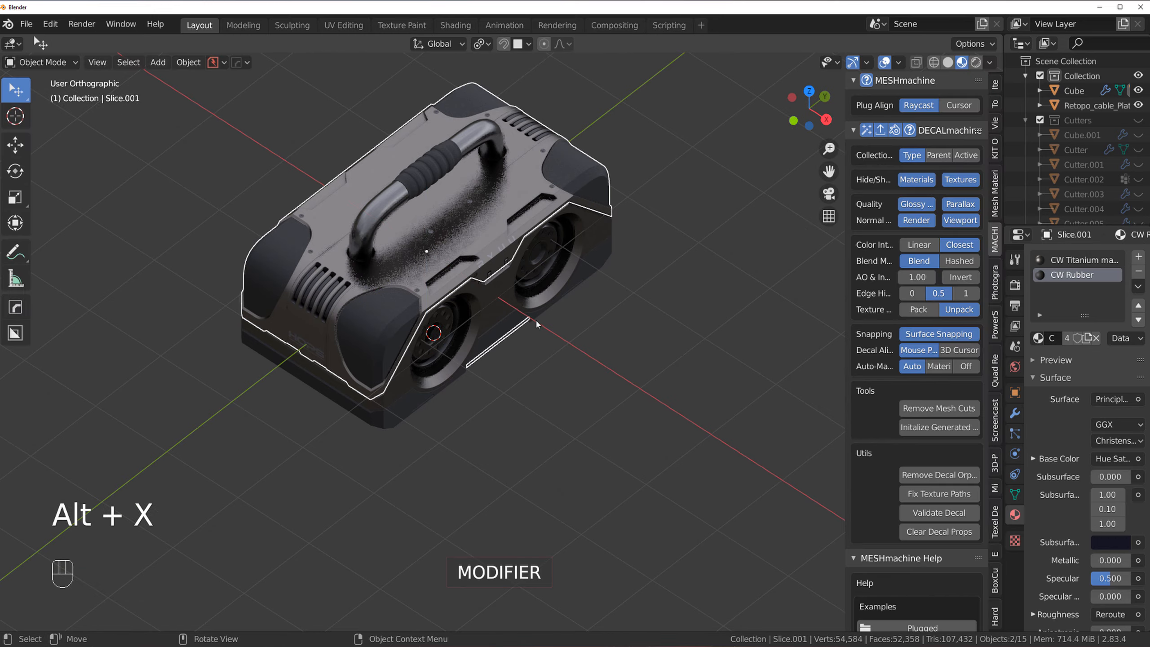
- Match the perforated strip decal's material to CW Rubber, then clear the selection
{"action": "key", "text": "grave"}
{"action": "key", "text": "KP_5"}
{"action": "left_click", "coordinate": [433, 351]}
{"action": "middle_click_drag", "start_coordinate": [433, 349], "coordinate": [601, 459], "text": "shift"}
{"action": "scroll", "coordinate": [601, 459], "scroll_direction": "up", "scroll_amount": 4}
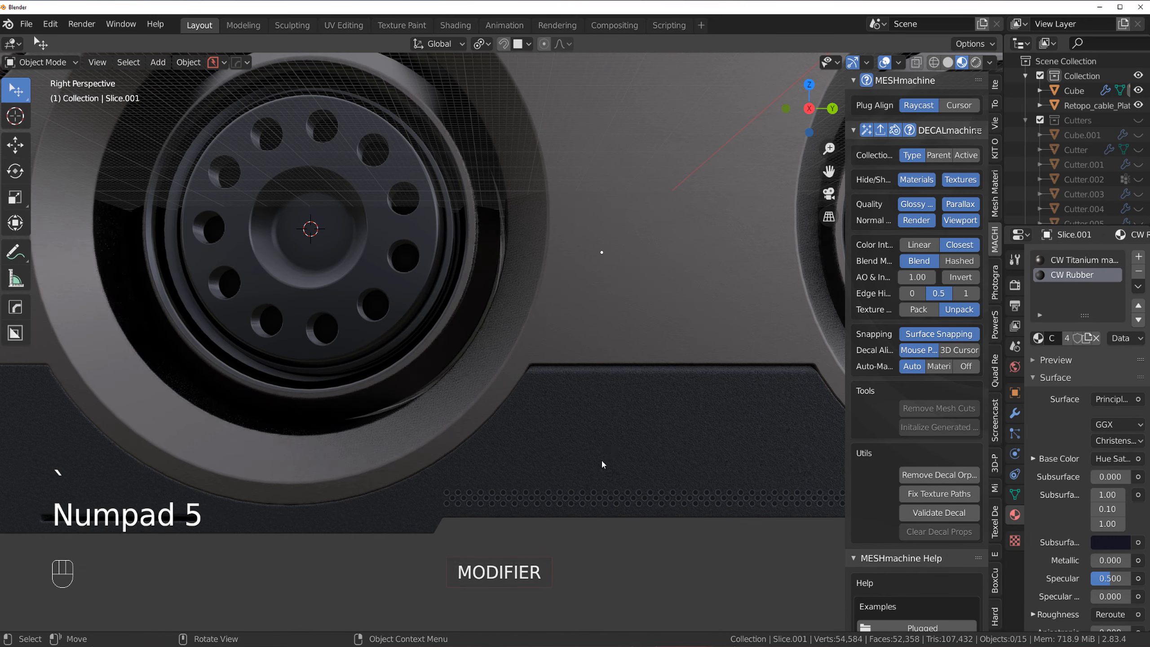
{"action": "middle_click_drag", "start_coordinate": [571, 408], "coordinate": [479, 330], "text": "shift"}
{"action": "scroll", "coordinate": [479, 334], "scroll_direction": "up", "scroll_amount": 3}
{"action": "left_click", "coordinate": [467, 442]}
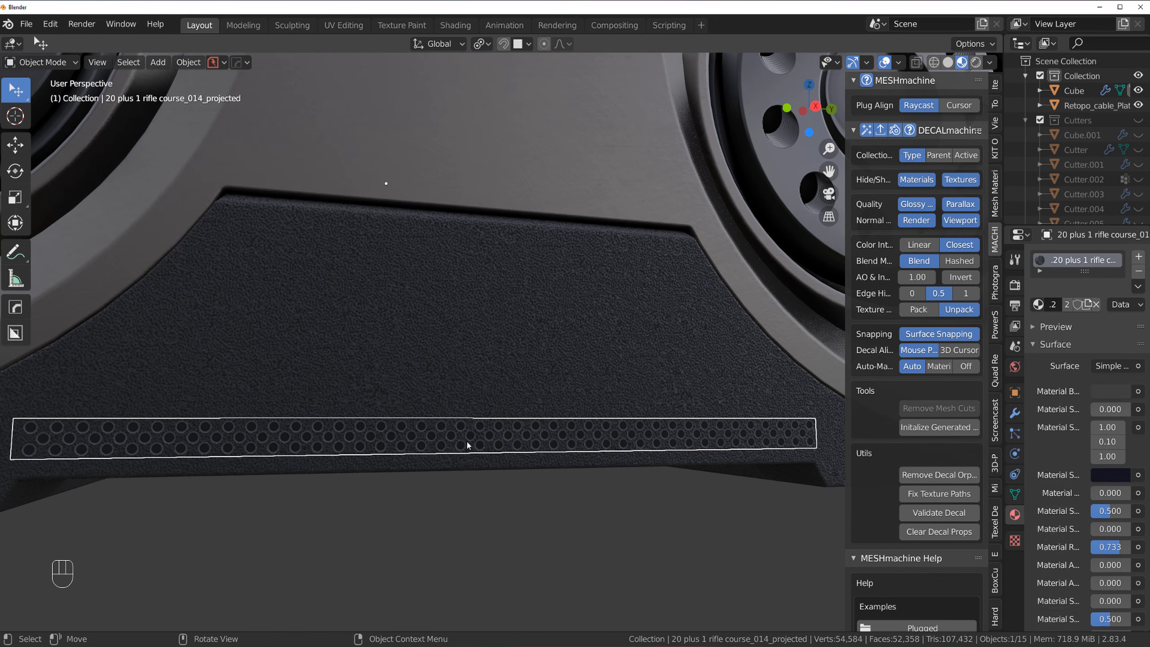
{"action": "key", "text": "d"}
{"action": "left_click", "coordinate": [563, 261]}
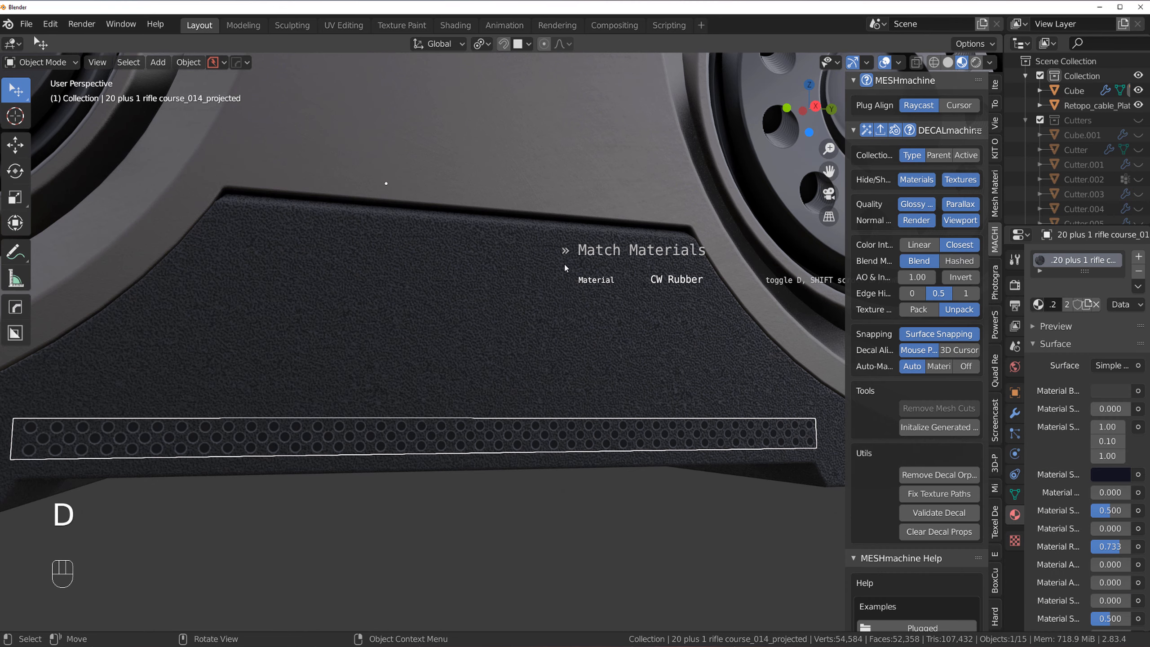
{"action": "left_click", "coordinate": [566, 271]}
{"action": "scroll", "coordinate": [539, 340], "scroll_direction": "down", "scroll_amount": 4}
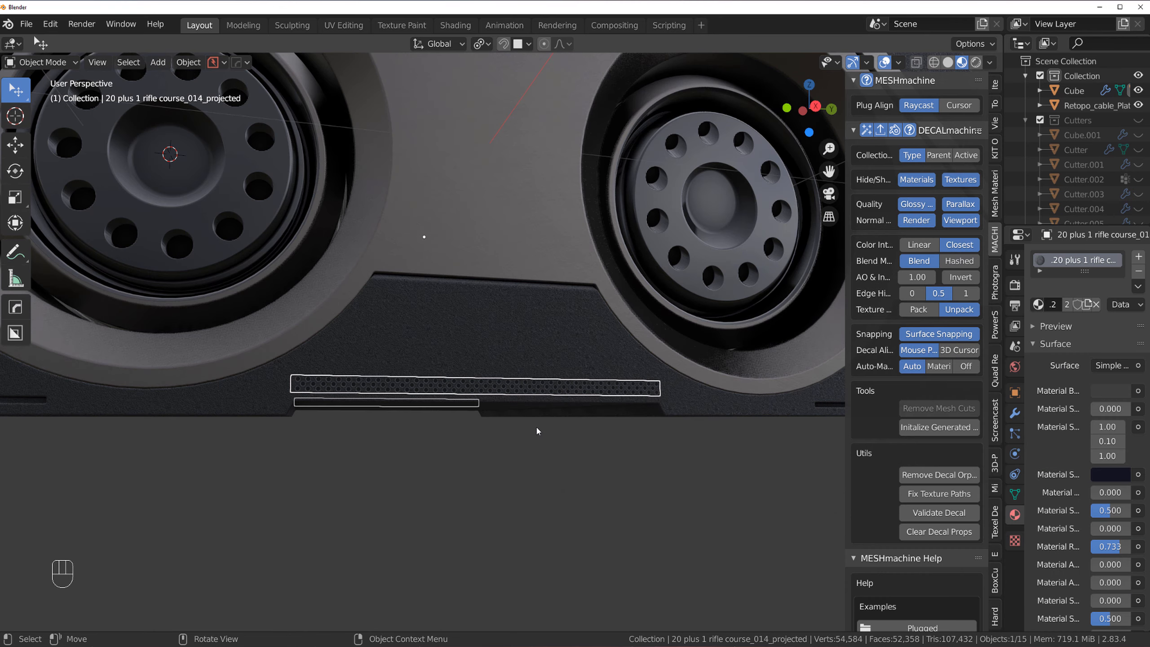
{"action": "left_click", "coordinate": [533, 431]}
- Insert the three-slot vent decal from the Panels v.3 library on the main body between the two speakers
{"action": "middle_click_drag", "start_coordinate": [512, 460], "coordinate": [553, 460]}
{"action": "scroll", "coordinate": [552, 460], "scroll_direction": "down", "scroll_amount": 6}
{"action": "key", "text": "grave"}
{"action": "left_click", "coordinate": [679, 374]}
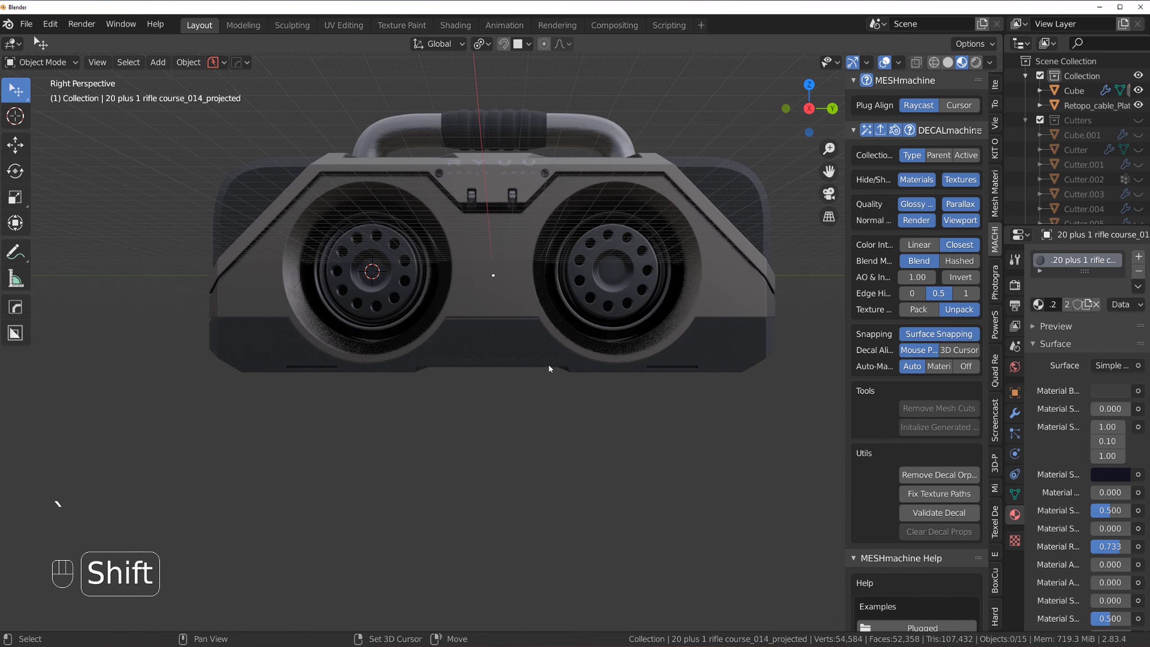
{"action": "middle_click_drag", "start_coordinate": [548, 365], "coordinate": [575, 427], "text": "shift"}
{"action": "key", "text": "KP_5"}
{"action": "scroll", "coordinate": [534, 417], "scroll_direction": "up", "scroll_amount": 3}
{"action": "left_click", "coordinate": [505, 393]}
{"action": "key", "text": "d"}
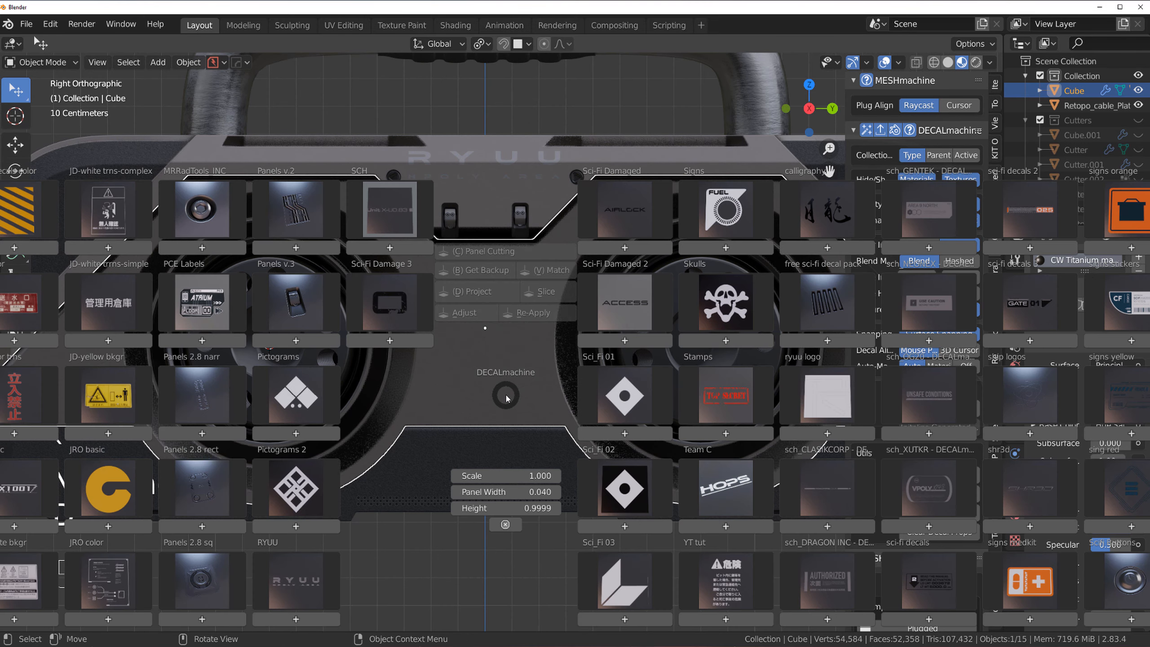
{"action": "left_click", "coordinate": [199, 579]}
{"action": "left_click", "coordinate": [831, 298]}
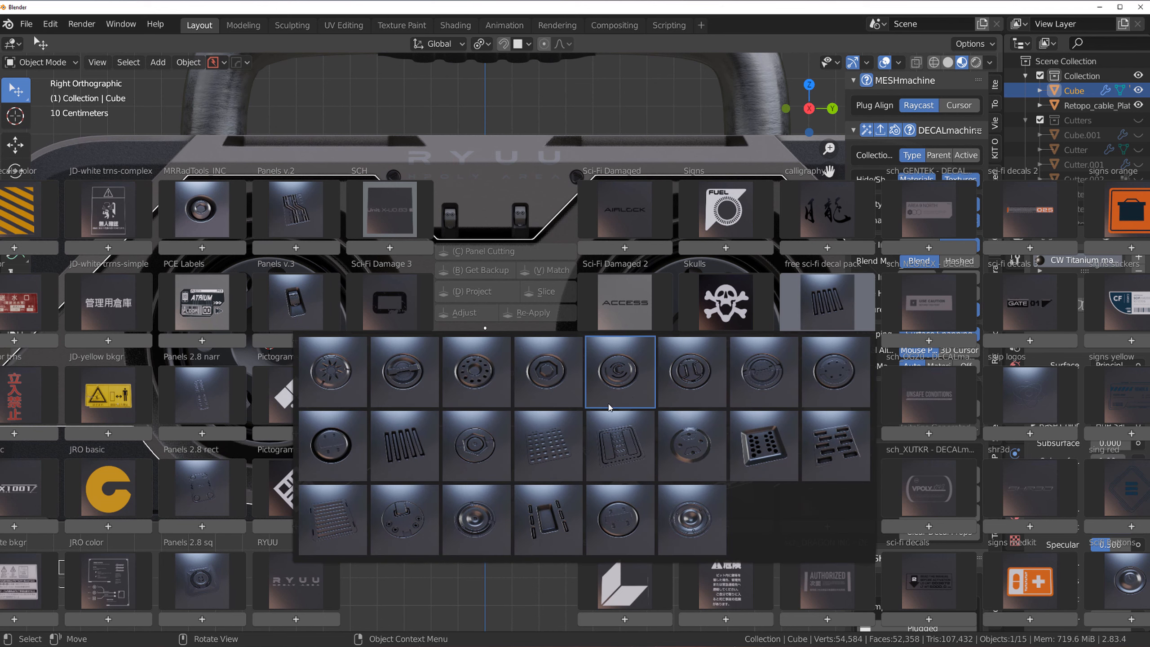
{"action": "left_click", "coordinate": [351, 525]}
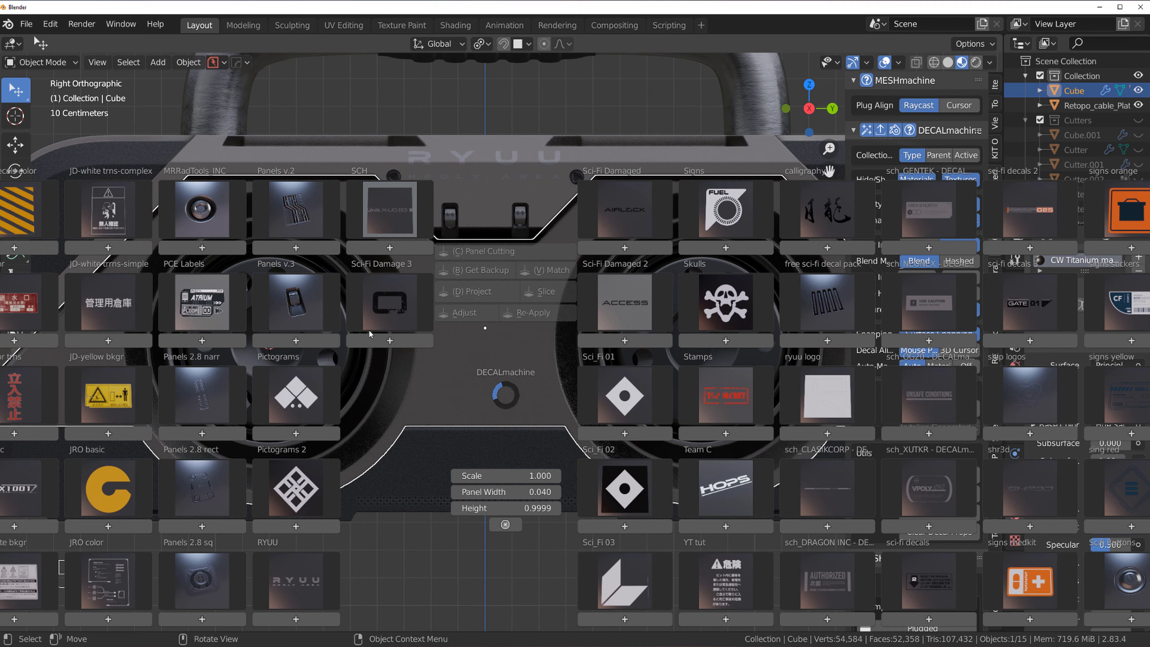
{"action": "left_click", "coordinate": [296, 304]}
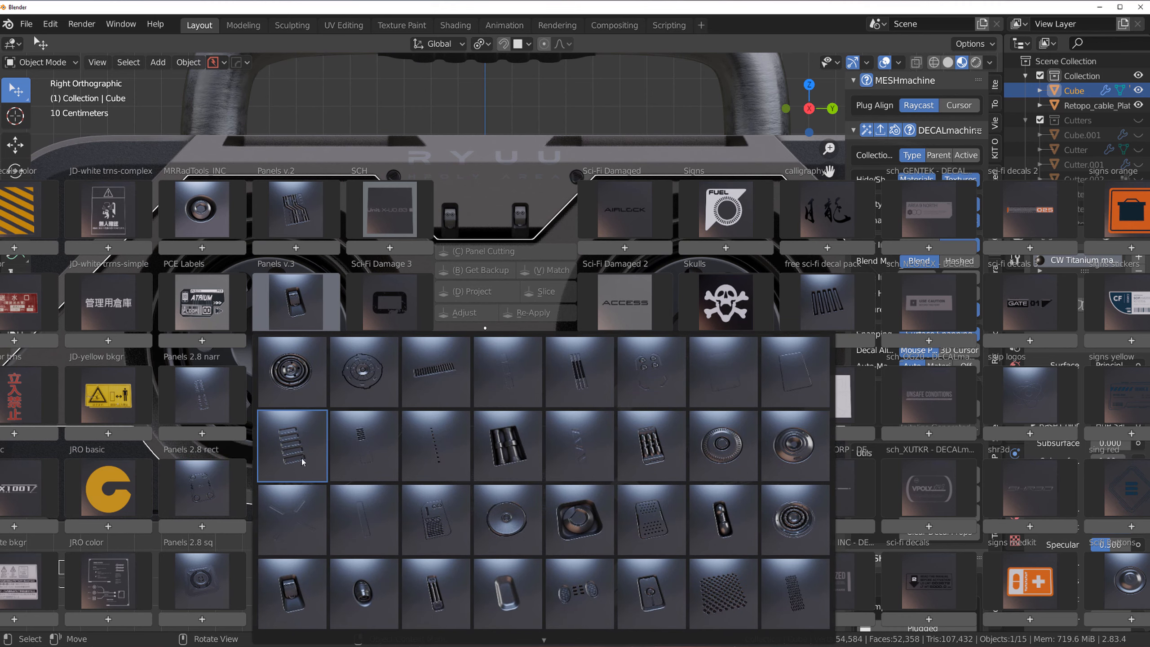
{"action": "left_click", "coordinate": [592, 392]}
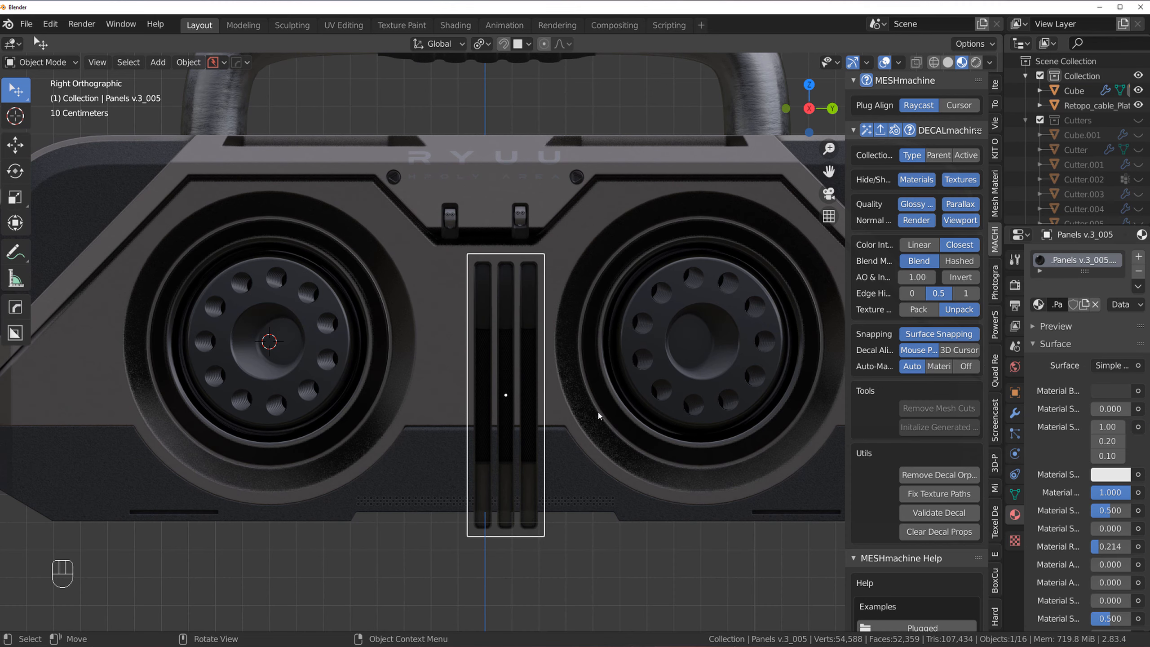
- Scale the three-slot vent decal down to about 0.3 and focus the view on it
{"action": "key", "text": "s"}
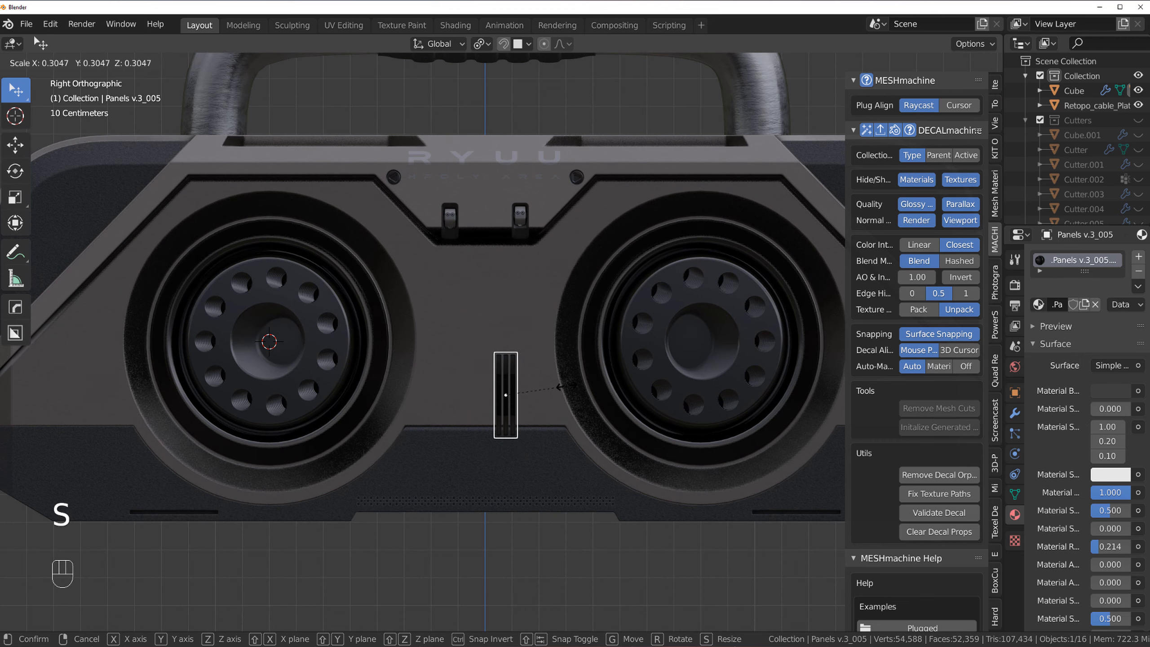
{"action": "left_click", "coordinate": [564, 385]}
{"action": "key", "text": "f"}
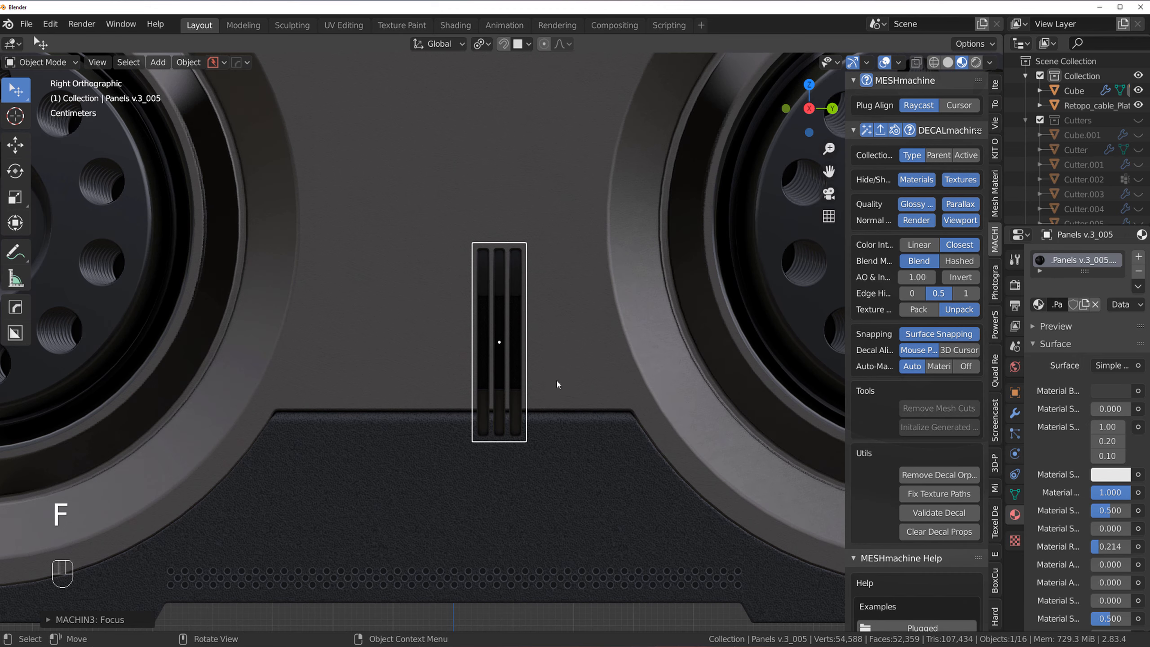
- Rotate the vent decal so its slots run horizontally and enlarge it to span the gap between the speaker rings
{"action": "key", "text": "d"}
{"action": "left_click", "coordinate": [541, 264]}
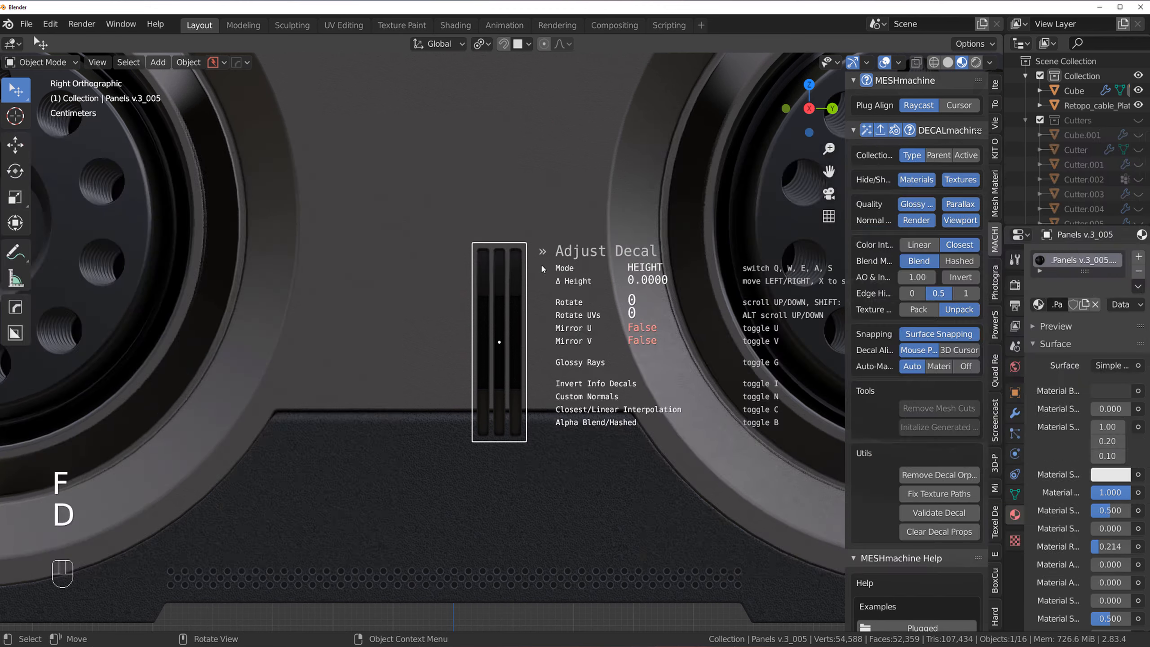
{"action": "scroll", "coordinate": [542, 270], "scroll_direction": "down", "scroll_amount": 2}
{"action": "left_click", "coordinate": [548, 281]}
{"action": "key", "text": "s"}
{"action": "left_click", "coordinate": [652, 323]}
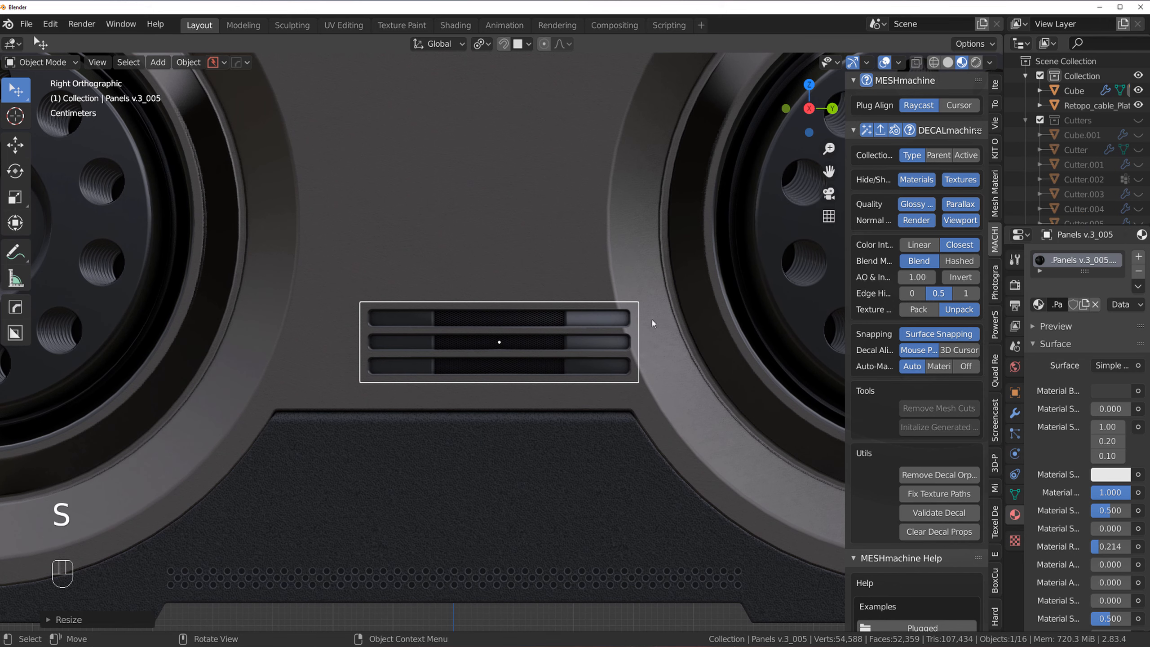
- Centre the vent decal just above the lower rubber panel and project it onto the body
{"action": "key", "text": "g"}
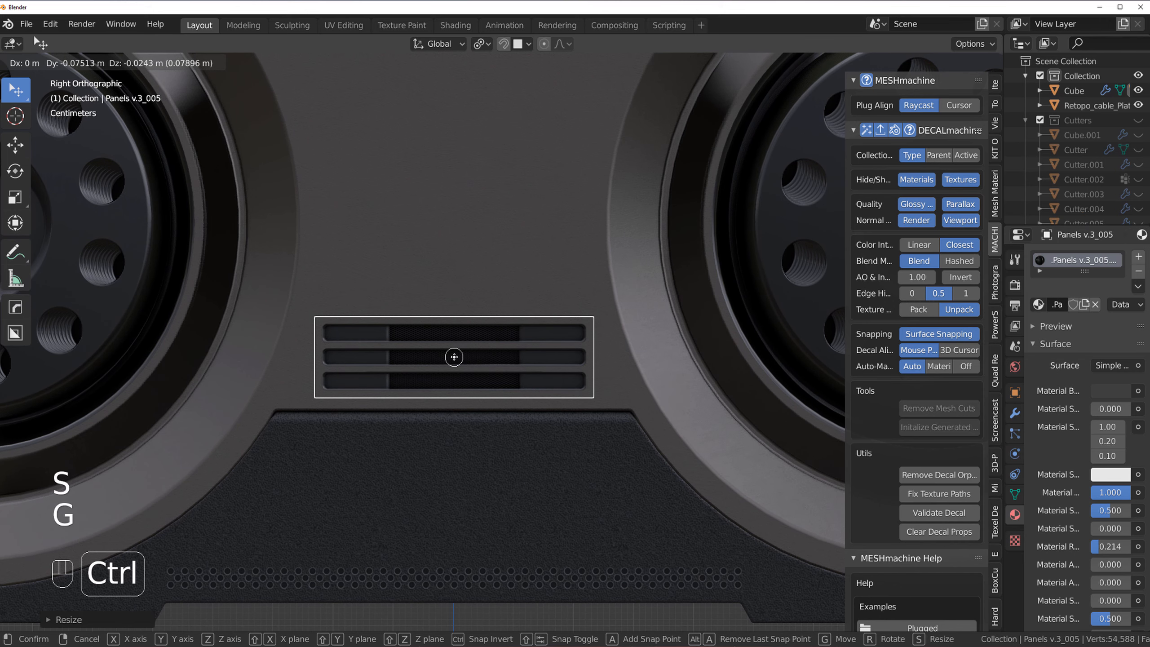
{"action": "left_click", "coordinate": [455, 360], "text": "ctrl"}
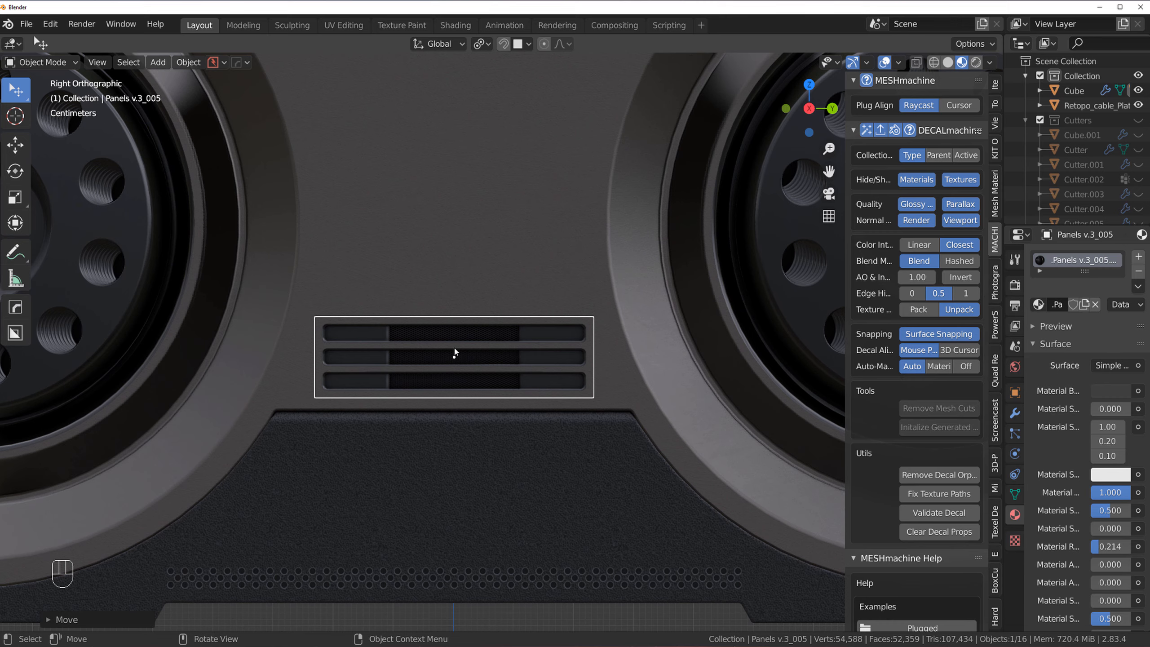
{"action": "key", "text": "g"}
{"action": "left_click", "coordinate": [437, 323], "text": "shift"}
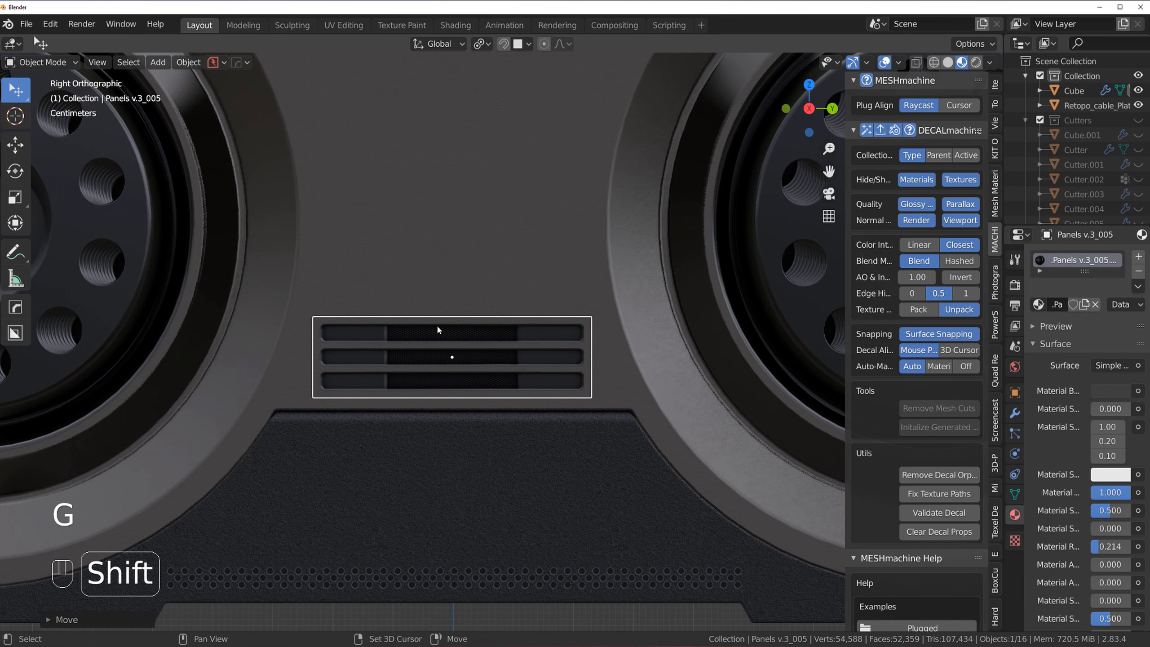
{"action": "key", "text": "d"}
{"action": "key", "text": "d"}
{"action": "scroll", "coordinate": [488, 241], "scroll_direction": "down", "scroll_amount": 4}
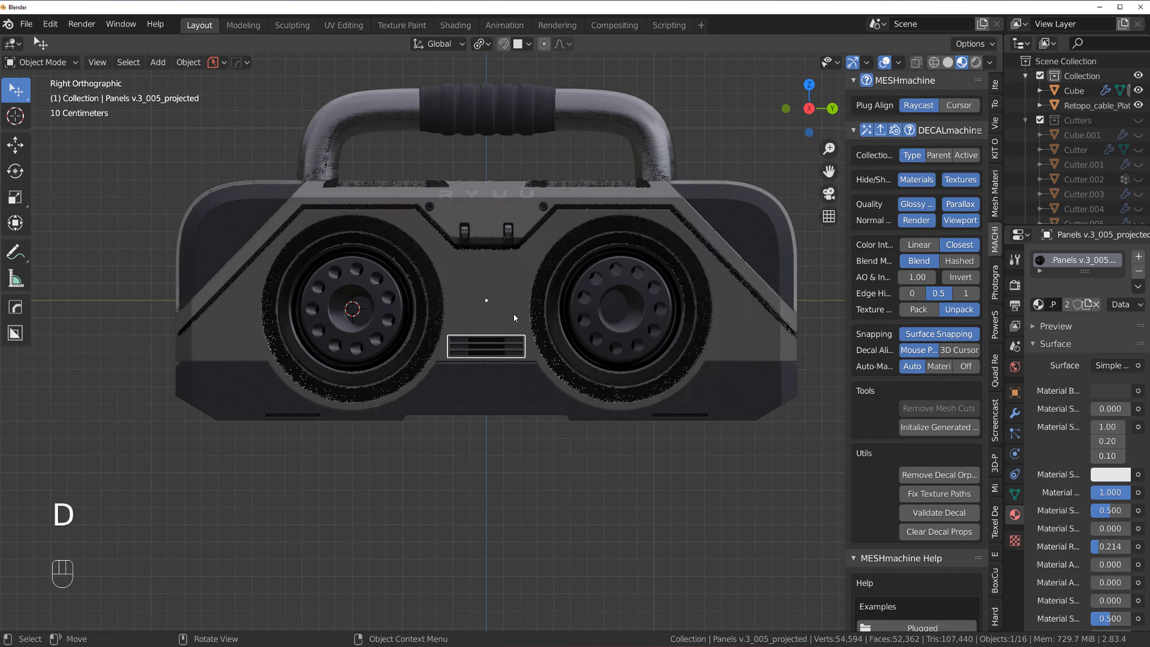
- Mirror the projected vent decal to the opposite side across the main body, using a mirror modifier
{"action": "middle_click_drag", "start_coordinate": [514, 315], "coordinate": [487, 310]}
{"action": "left_click", "coordinate": [487, 310], "text": "shift"}
{"action": "key", "text": "alt+x"}
{"action": "left_click", "coordinate": [465, 289]}
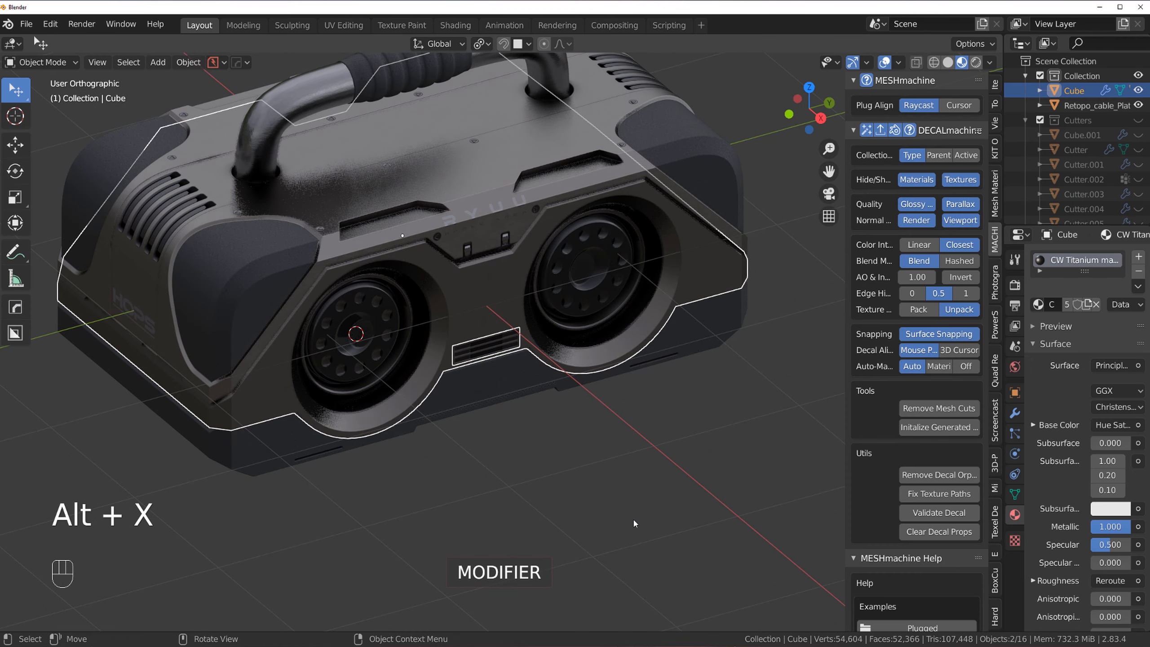
{"action": "left_click", "coordinate": [633, 518]}
- Examine the back end and the top of the speaker body around the rubber corner pads
{"action": "scroll", "coordinate": [561, 467], "scroll_direction": "down", "scroll_amount": 1}
{"action": "key", "text": "KP_5"}
{"action": "key", "text": "grave"}
{"action": "key", "text": "KP_5"}
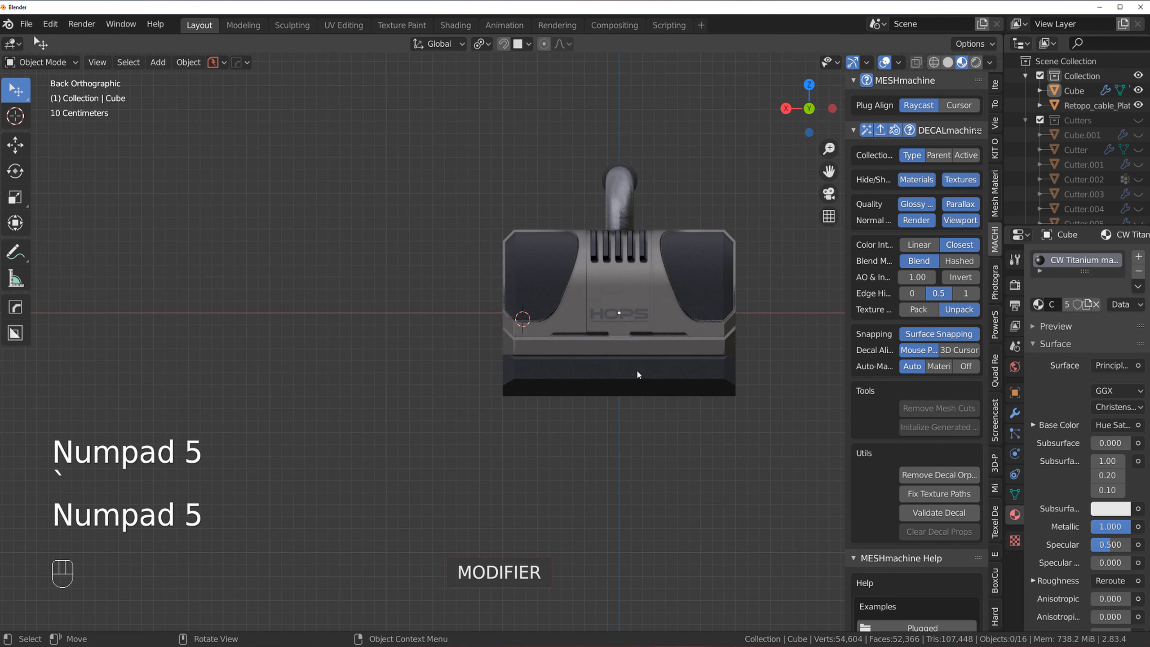
{"action": "middle_click_drag", "start_coordinate": [636, 369], "coordinate": [500, 375]}
{"action": "key", "text": "KP_5"}
{"action": "key", "text": "grave"}
{"action": "key", "text": "KP_5"}
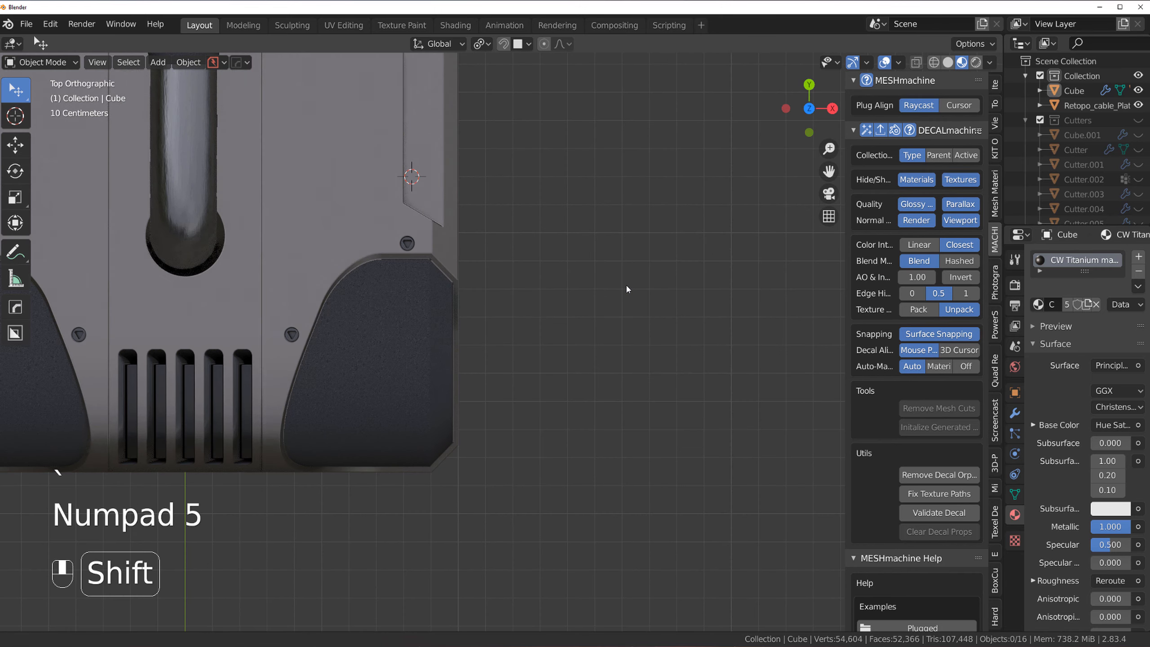
{"action": "middle_click_drag", "start_coordinate": [626, 289], "coordinate": [735, 251], "text": "shift"}
{"action": "scroll", "coordinate": [570, 307], "scroll_direction": "up", "scroll_amount": 2}
{"action": "key", "text": "d"}
{"action": "left_click", "coordinate": [263, 413]}
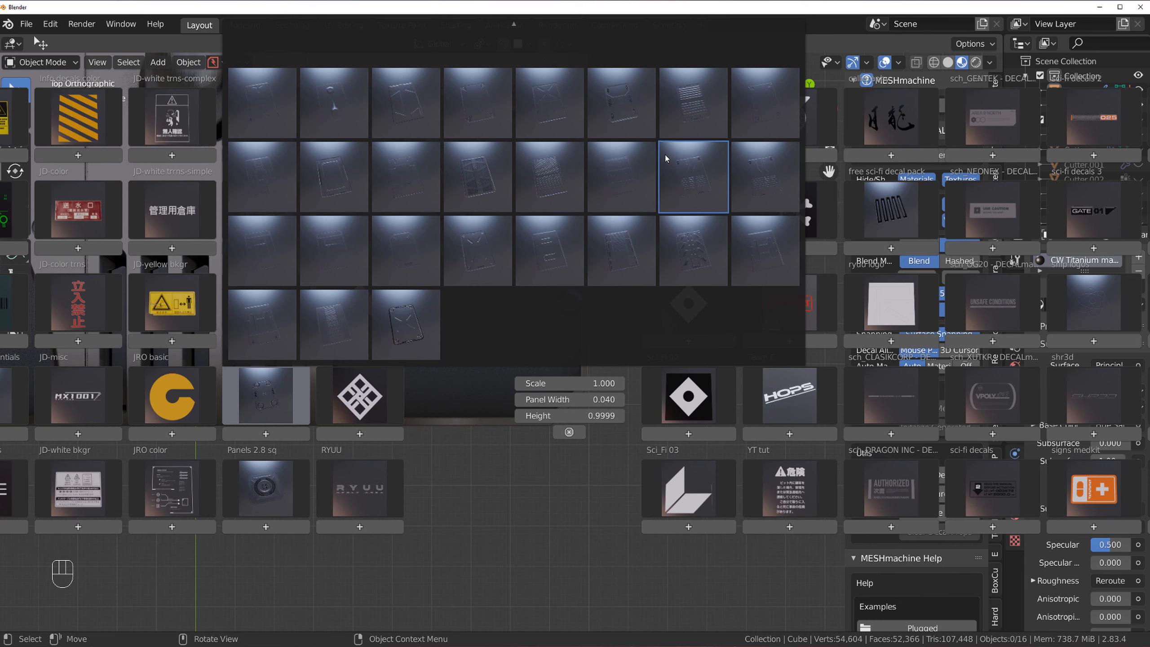
{"action": "mouse_move", "coordinate": [515, 22]}
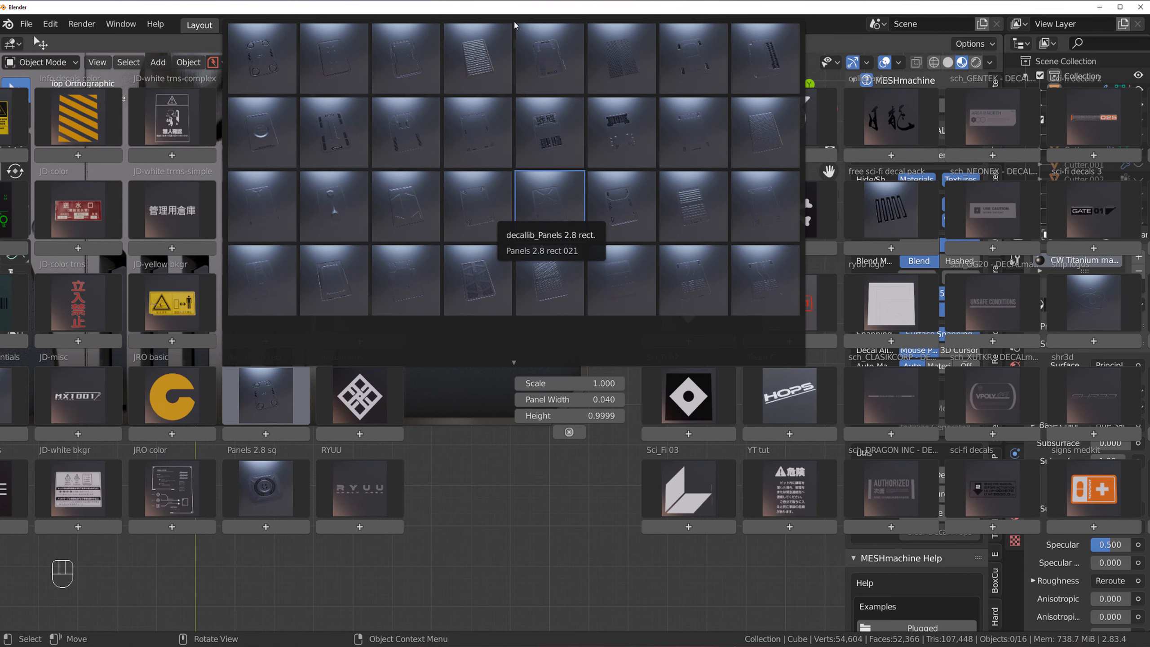
{"action": "left_click", "coordinate": [774, 143]}
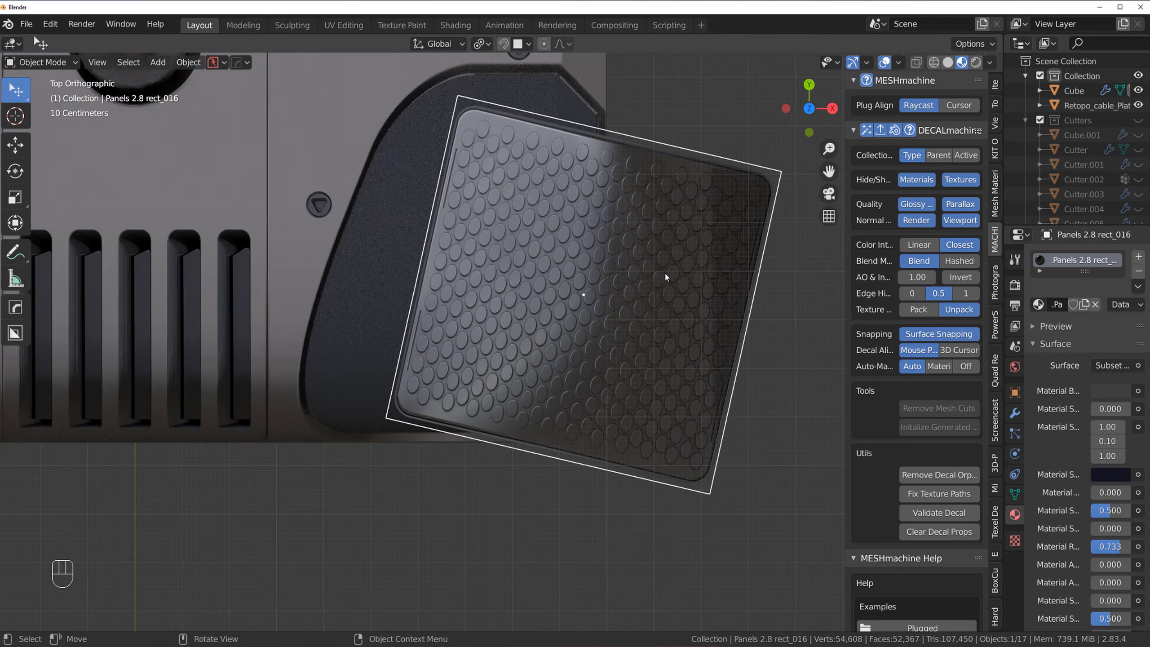
{"action": "key", "text": "x"}
{"action": "left_click", "coordinate": [651, 300]}
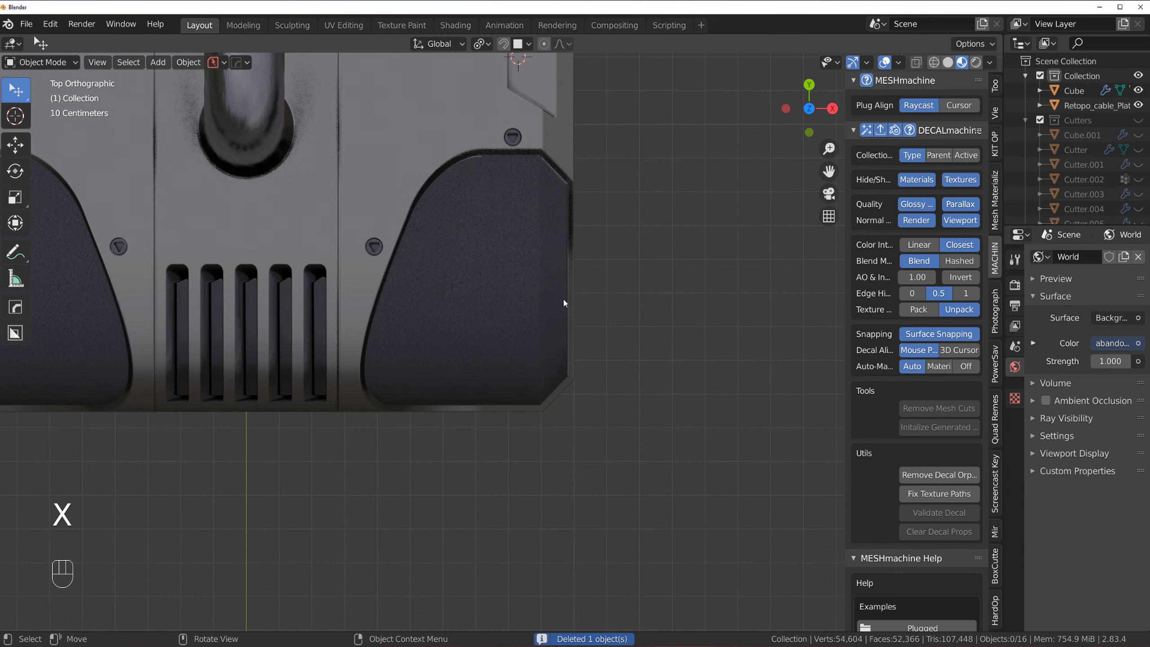
- Select the rubber part and insert the dimpled Panels 2.8 rect decal 016 on its corner pad beside the vents
{"action": "left_click", "coordinate": [532, 286]}
{"action": "scroll", "coordinate": [542, 309], "scroll_direction": "down", "scroll_amount": 2}
{"action": "scroll", "coordinate": [542, 312], "scroll_direction": "up", "scroll_amount": 1}
{"action": "key", "text": "d"}
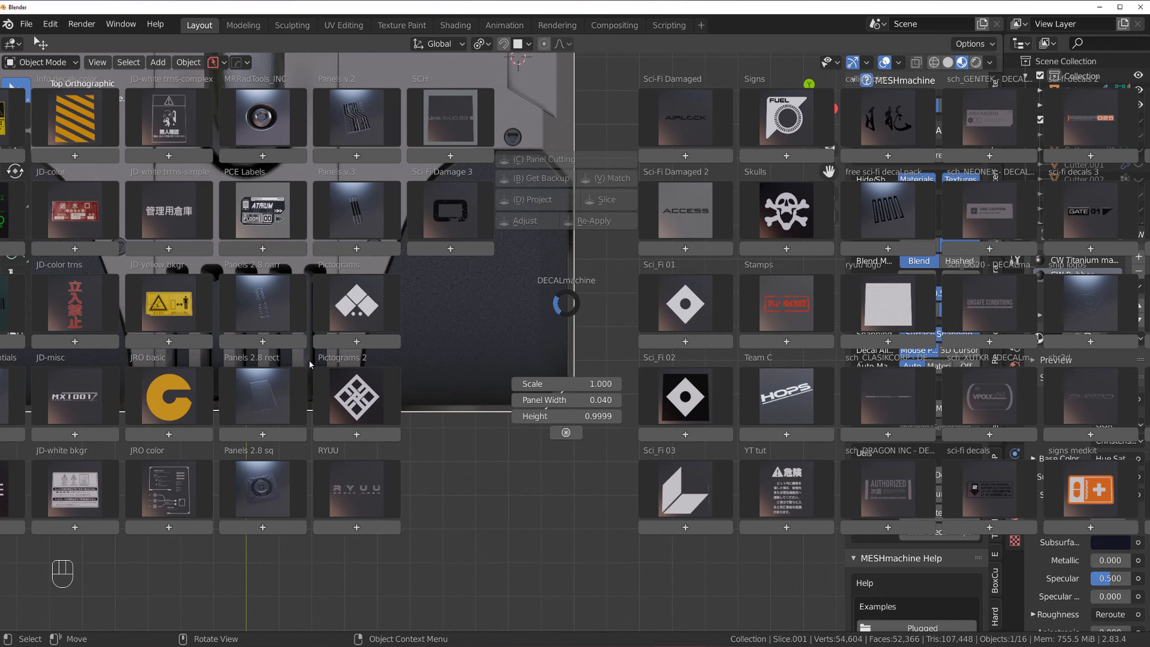
{"action": "left_click", "coordinate": [266, 436]}
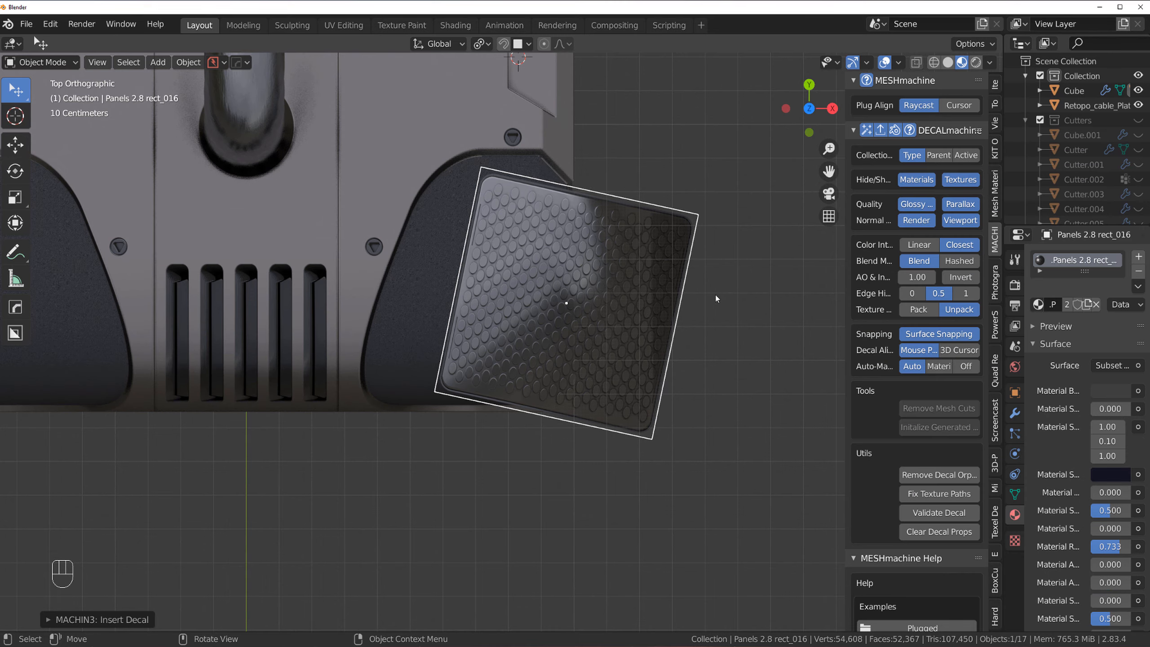
- Scale the dimpled decal down and snap it onto the top surface of the rubber corner pad
{"action": "middle_click_drag", "start_coordinate": [624, 297], "coordinate": [608, 236]}
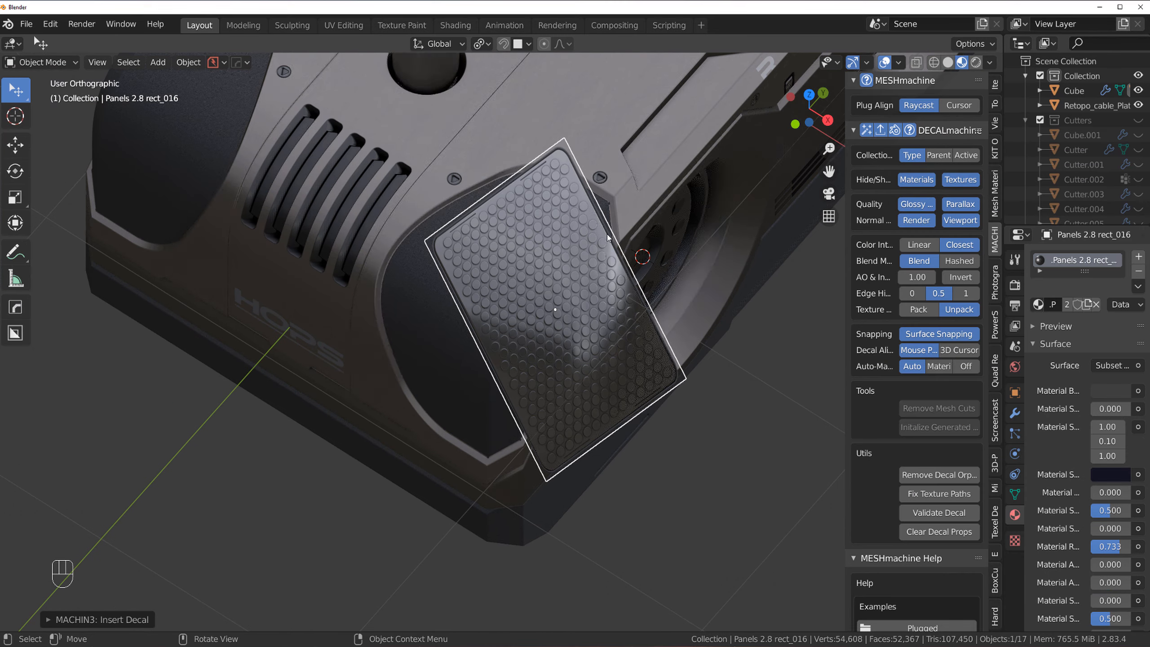
{"action": "key", "text": "s"}
{"action": "left_click", "coordinate": [588, 310]}
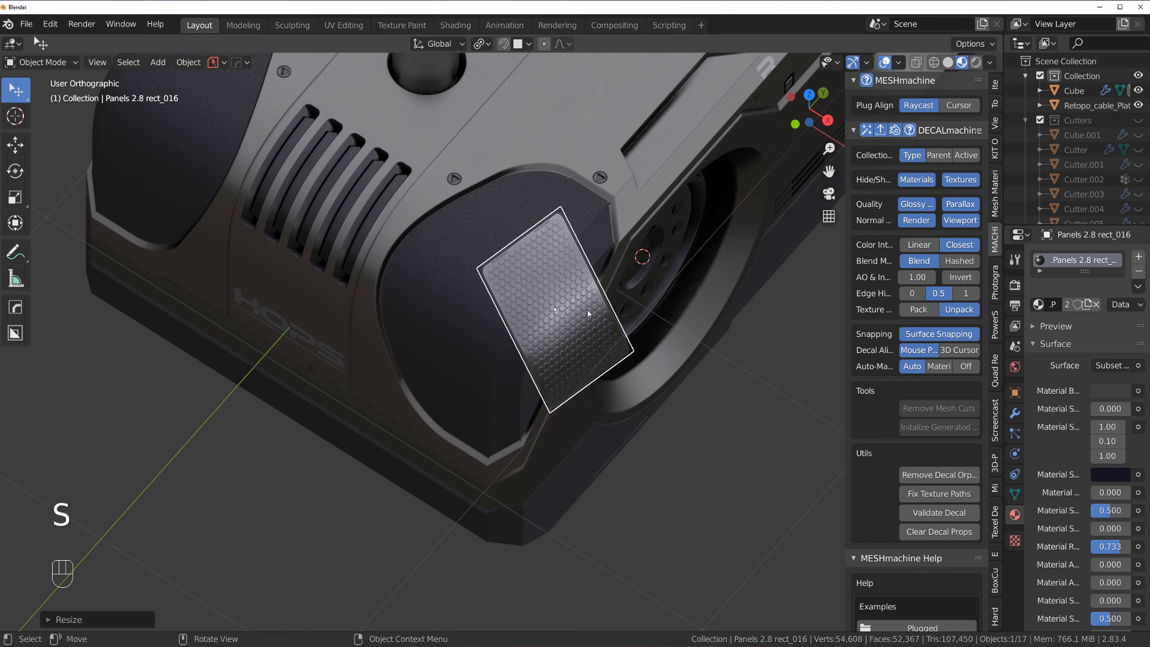
{"action": "key", "text": "g"}
{"action": "left_click", "coordinate": [536, 251], "text": "ctrl"}
- Rotate the dimpled decal by -75 degrees so it sits square, and snap it centrally onto the rubber corner pad
{"action": "key", "text": "grave"}
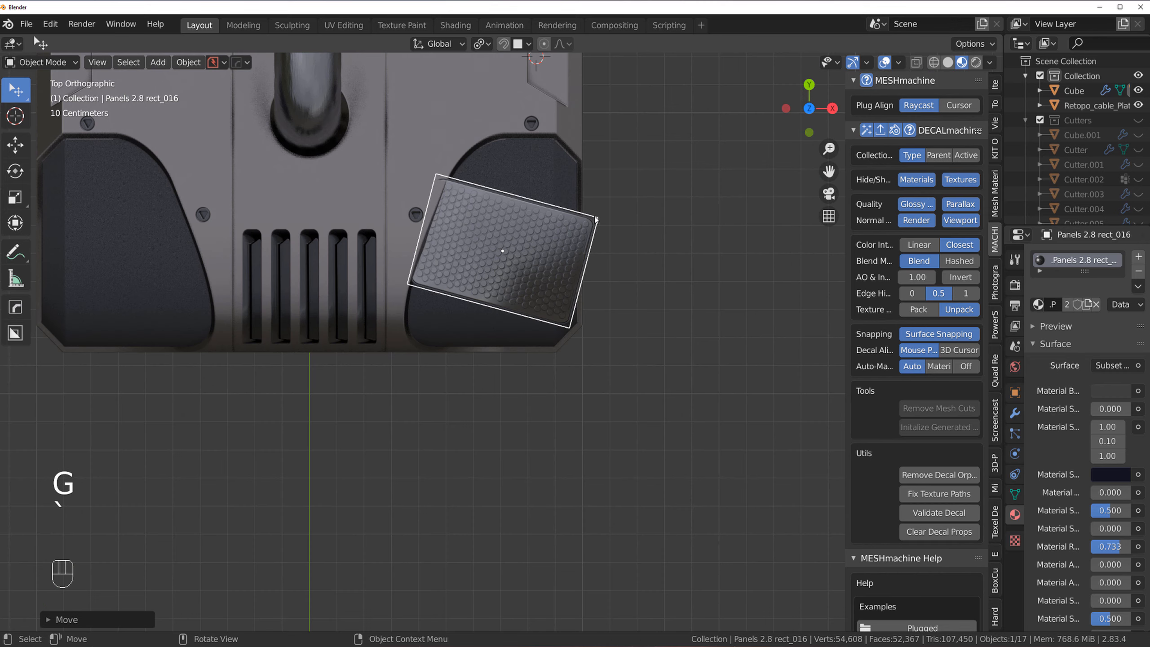
{"action": "key", "text": "d"}
{"action": "left_click", "coordinate": [577, 166]}
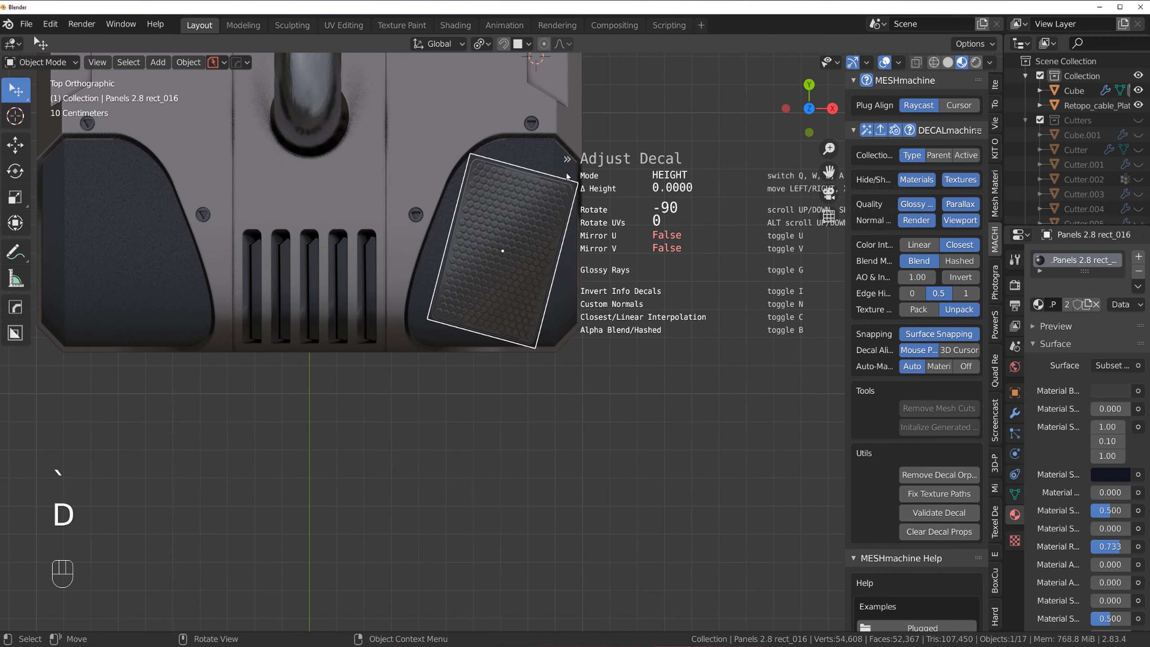
{"action": "scroll", "coordinate": [567, 176], "scroll_direction": "up", "scroll_amount": 16, "text": "ctrl+shift"}
{"action": "scroll", "coordinate": [606, 174], "scroll_direction": "down", "scroll_amount": 1, "text": "ctrl+shift"}
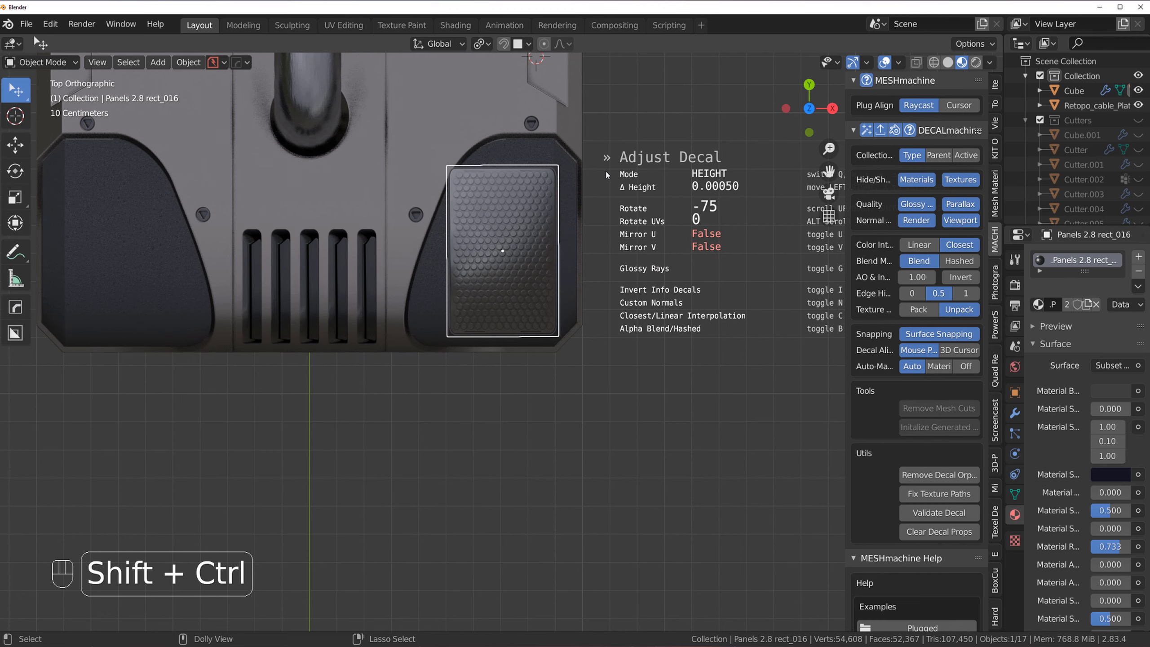
{"action": "left_click", "coordinate": [605, 169]}
{"action": "middle_click_drag", "start_coordinate": [568, 228], "coordinate": [594, 234]}
{"action": "key", "text": "g"}
{"action": "key", "text": "ctrl"}
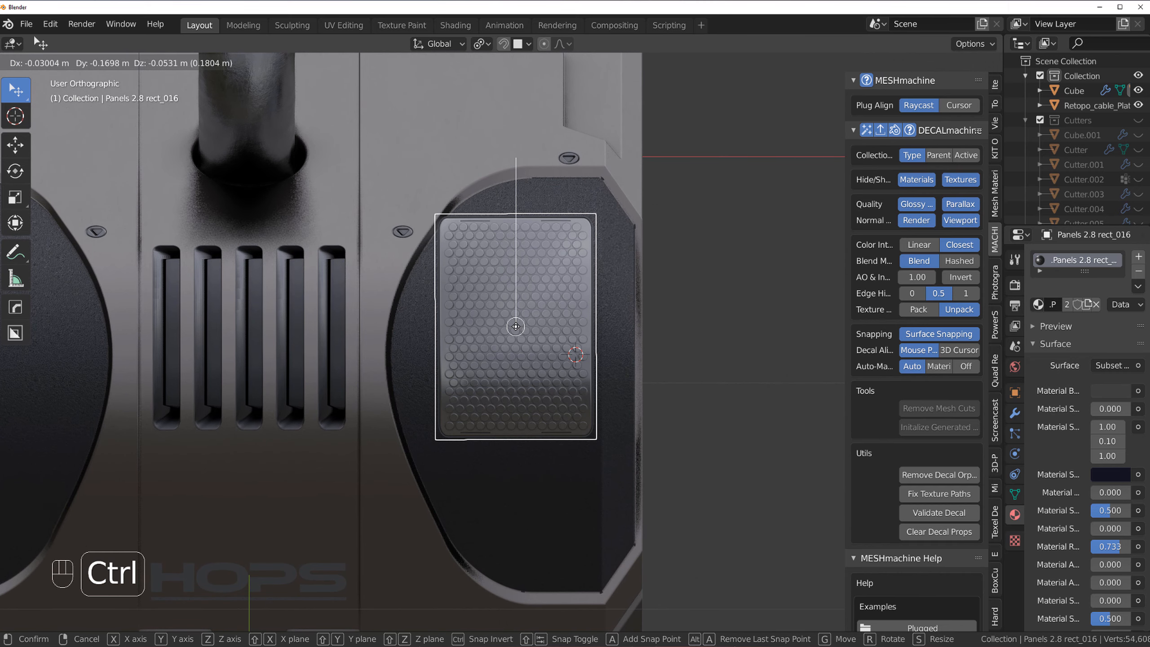
{"action": "left_click", "coordinate": [516, 326], "text": "ctrl"}
- Project the dimpled decal onto the pad's curved surface and match its material to CW Rubber
{"action": "key", "text": "d"}
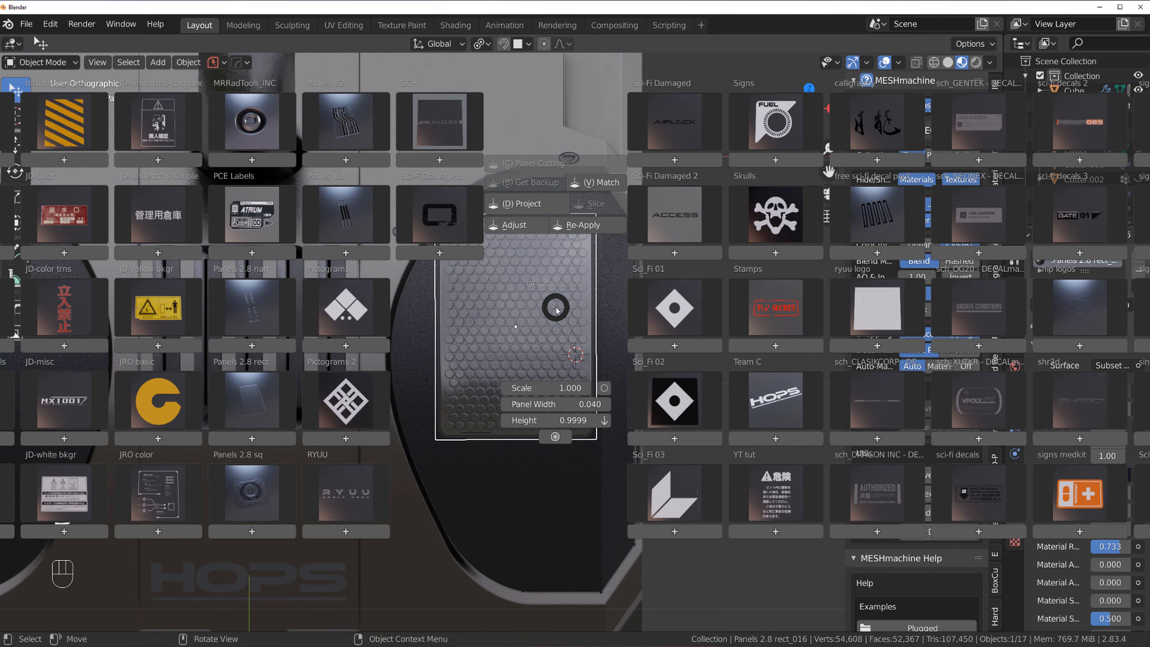
{"action": "left_click", "coordinate": [538, 212], "text": "alt"}
{"action": "middle_click_drag", "start_coordinate": [605, 234], "coordinate": [588, 262]}
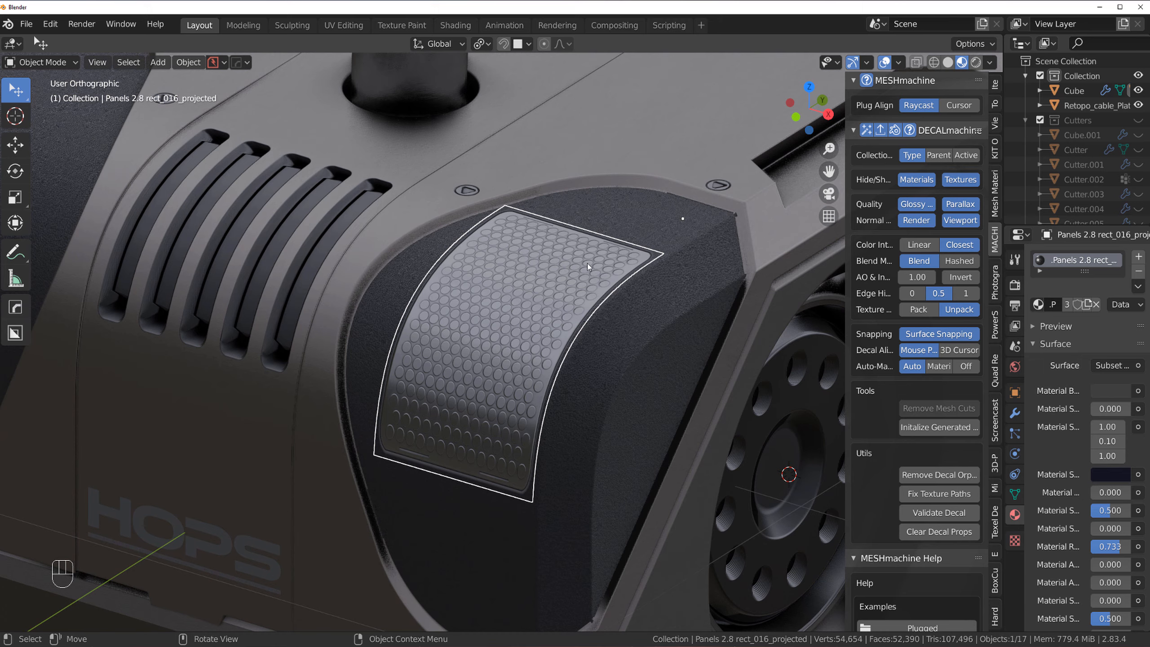
{"action": "key", "text": "d"}
{"action": "left_click", "coordinate": [633, 145]}
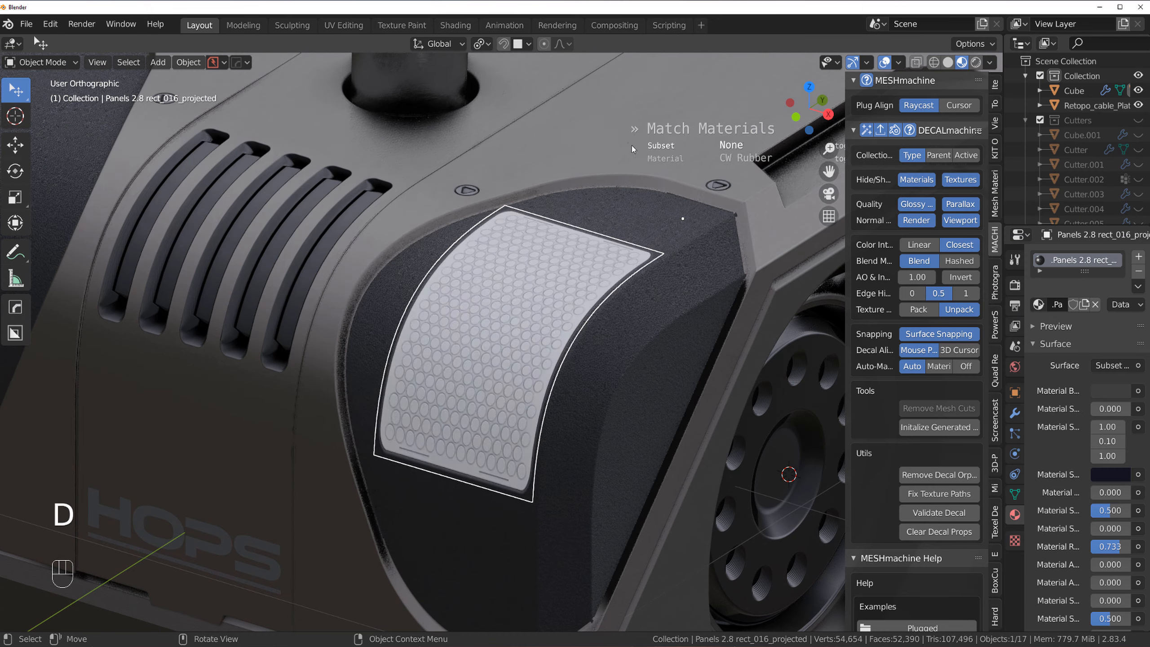
- Mirror the projected dimpled decal across the upper body along both X and Y, onto the other three corner pads
{"action": "middle_click_drag", "start_coordinate": [623, 228], "coordinate": [654, 424]}
{"action": "left_click", "coordinate": [631, 323], "text": "shift"}
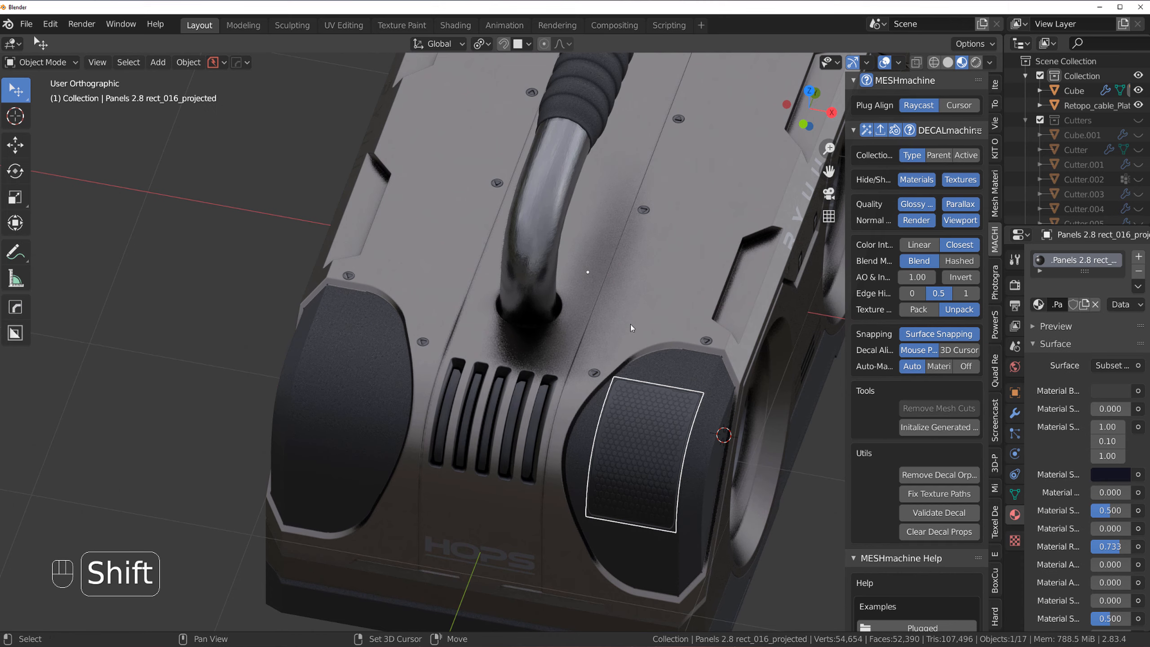
{"action": "key", "text": "alt+x"}
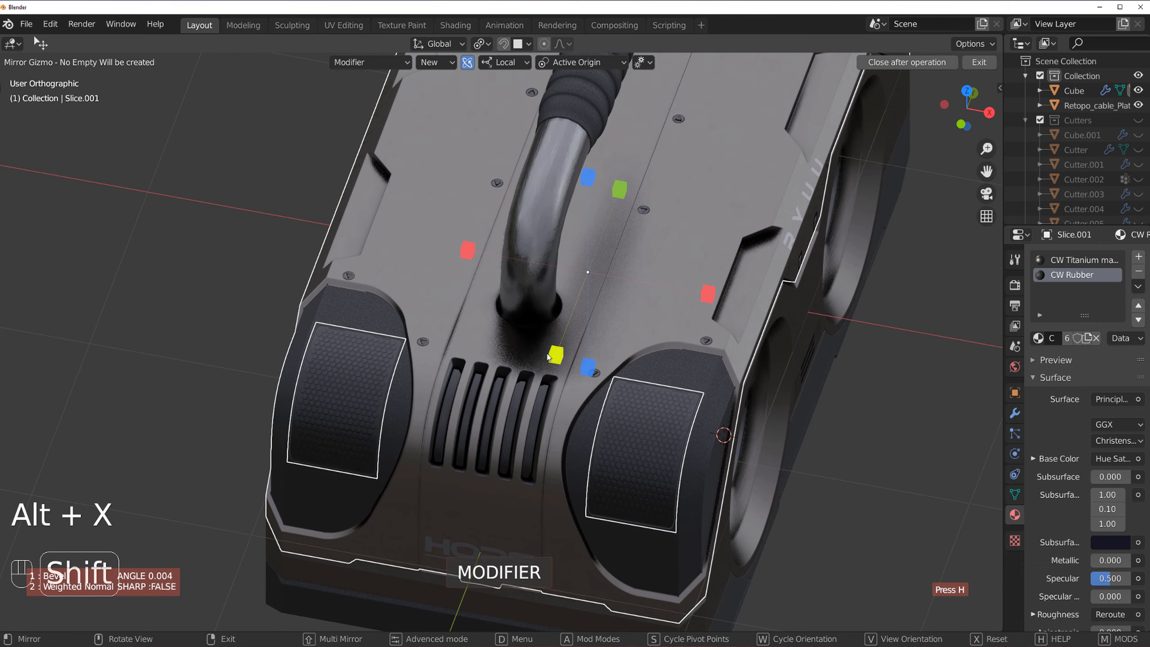
{"action": "right_click", "coordinate": [646, 313]}
{"action": "scroll", "coordinate": [672, 304], "scroll_direction": "down", "scroll_amount": 4}
{"action": "middle_click_drag", "start_coordinate": [672, 305], "coordinate": [563, 297]}
{"action": "left_click", "coordinate": [583, 117]}
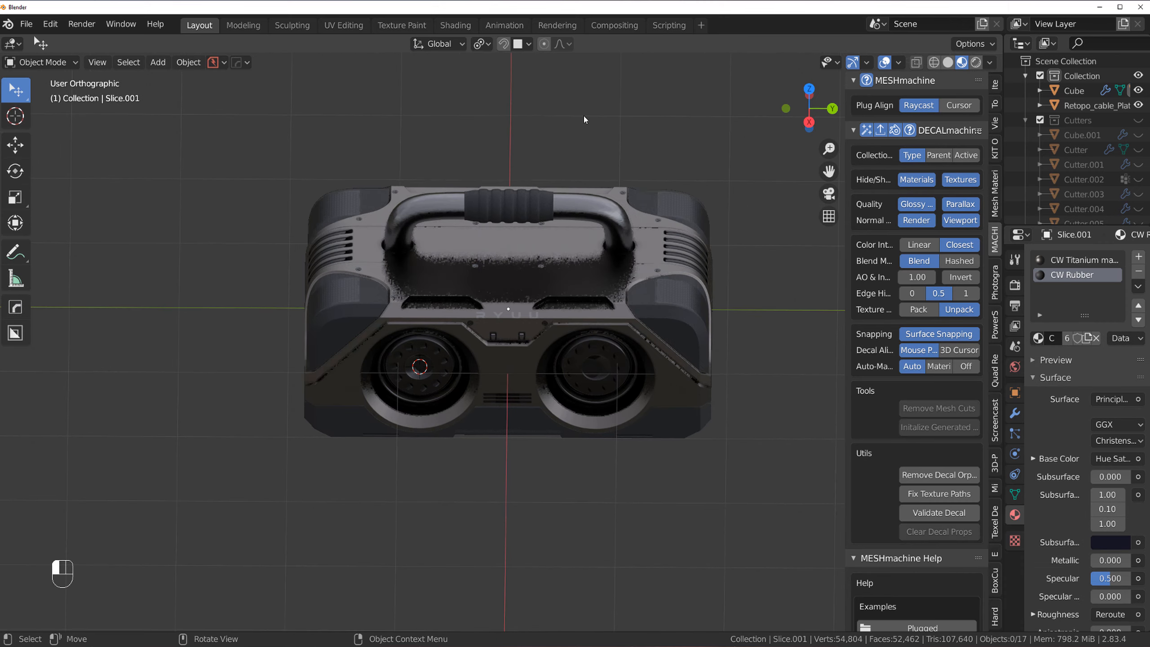
- Examine the speaker's side from the right in orthographic view, around the rubber corner pad above the driver
{"action": "scroll", "coordinate": [523, 201], "scroll_direction": "up", "scroll_amount": 1}
{"action": "key", "text": "KP_5"}
{"action": "middle_click_drag", "start_coordinate": [473, 265], "coordinate": [563, 297]}
{"action": "scroll", "coordinate": [562, 297], "scroll_direction": "down", "scroll_amount": 4}
{"action": "middle_click_drag", "start_coordinate": [634, 309], "coordinate": [838, 330]}
{"action": "scroll", "coordinate": [590, 299], "scroll_direction": "up", "scroll_amount": 4}
{"action": "key", "text": "KP_3"}
{"action": "scroll", "coordinate": [656, 309], "scroll_direction": "down", "scroll_amount": 2}
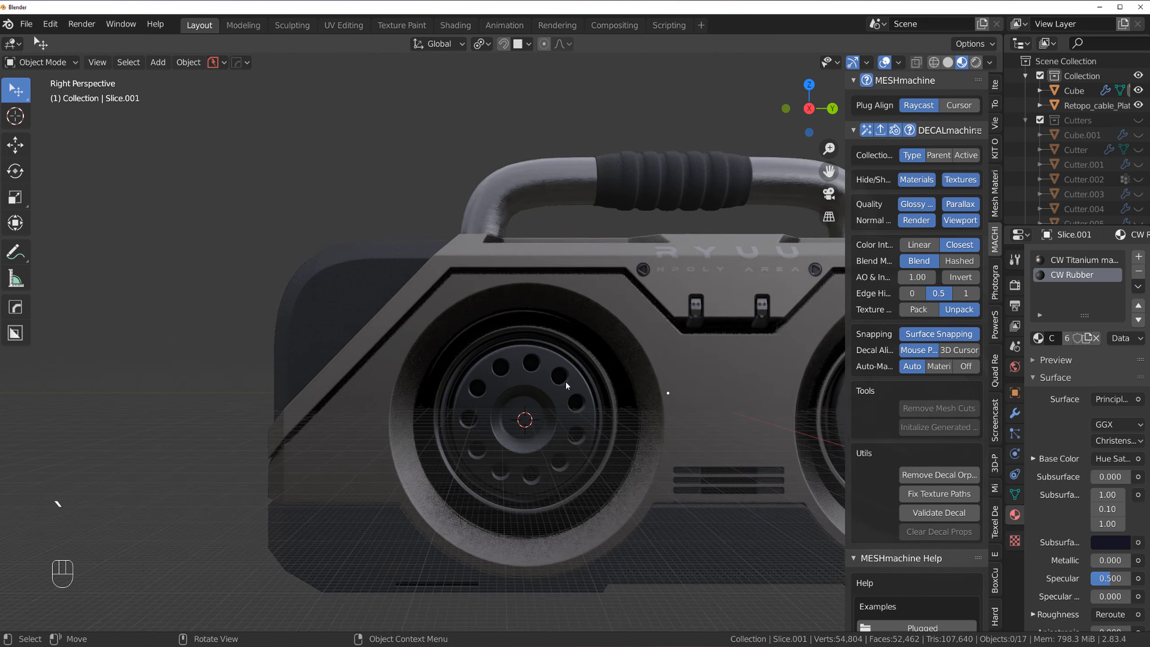
{"action": "key", "text": "KP_5"}
{"action": "scroll", "coordinate": [515, 368], "scroll_direction": "up", "scroll_amount": 4}
{"action": "key", "text": "d"}
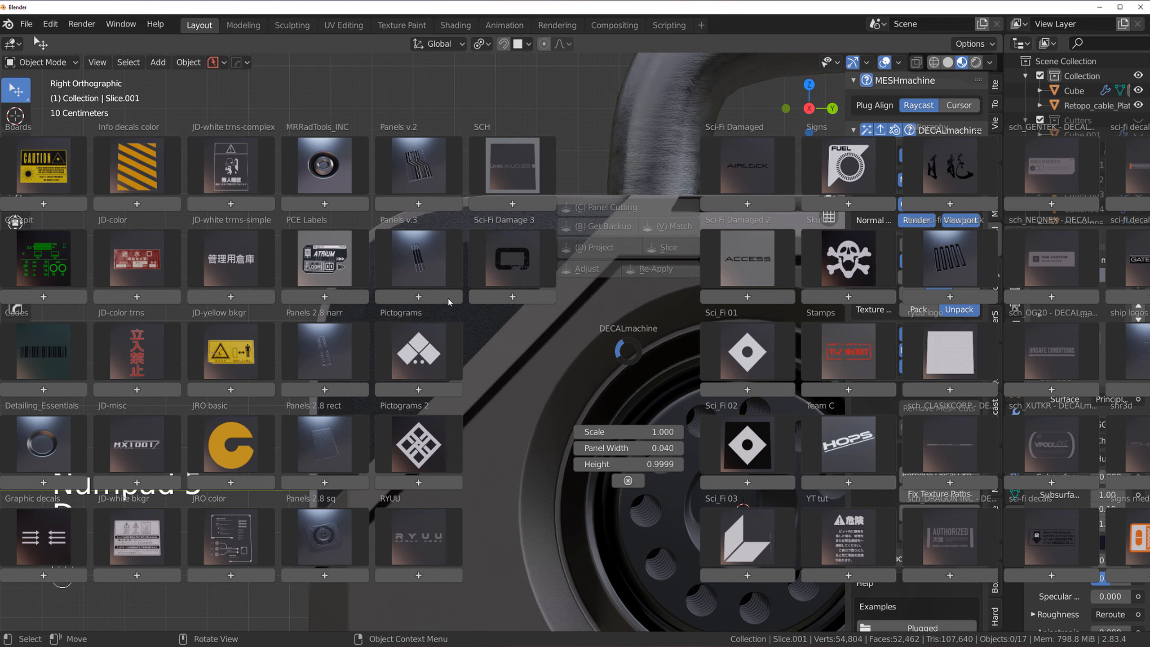
{"action": "left_click", "coordinate": [405, 284]}
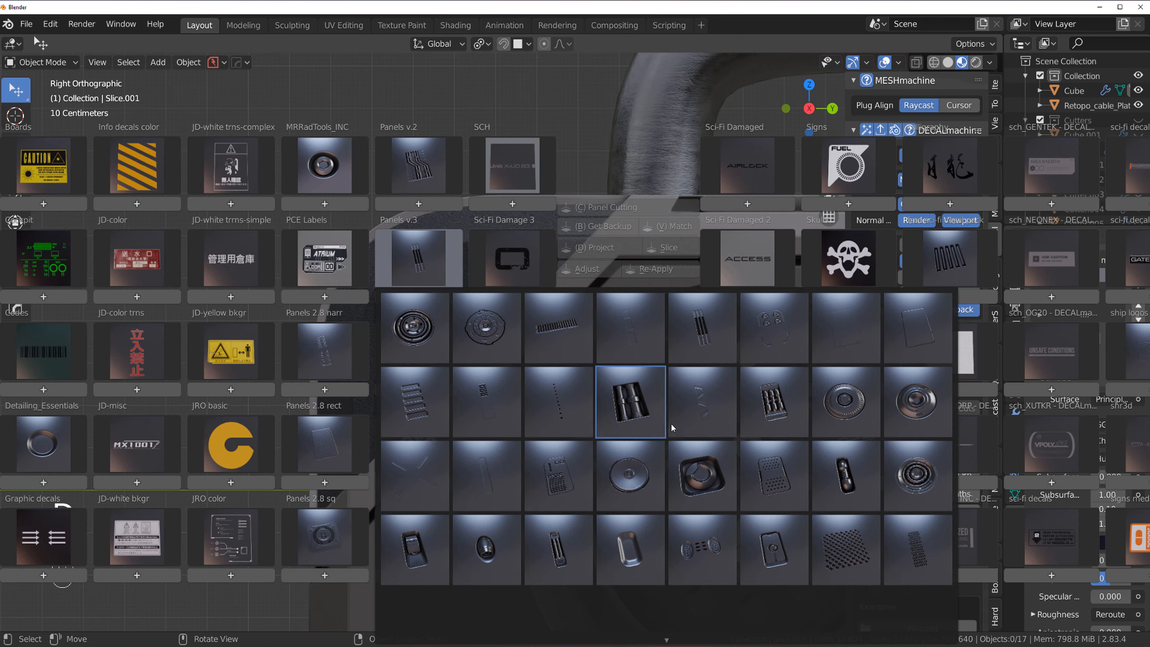
{"action": "left_click", "coordinate": [849, 484]}
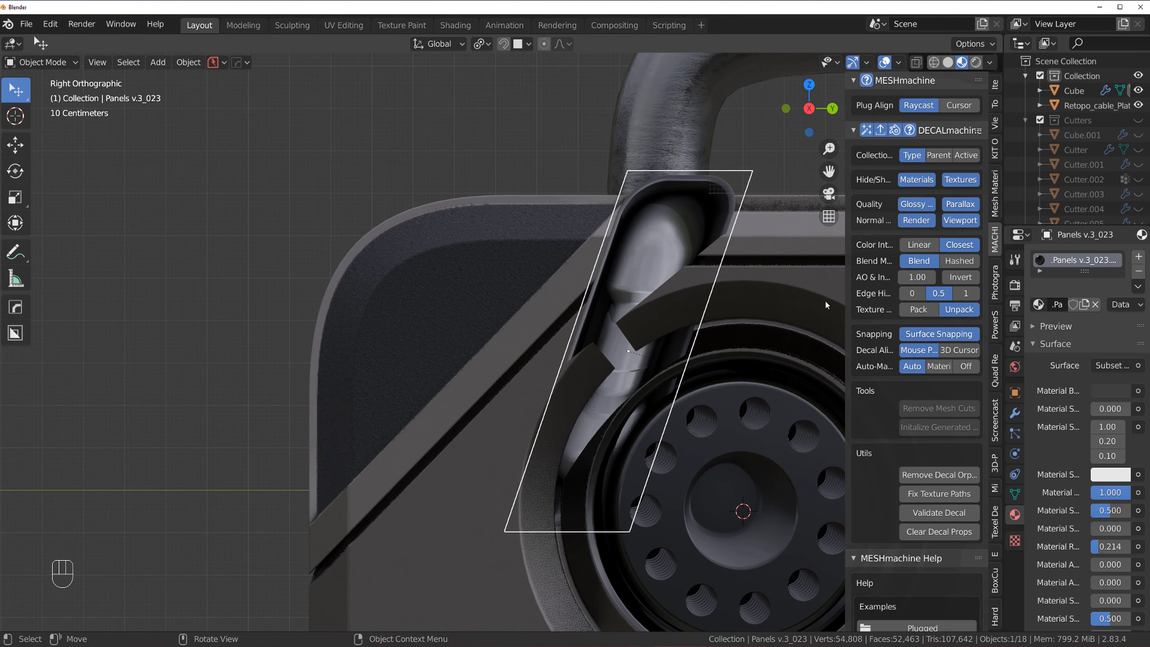
{"action": "key", "text": "s"}
{"action": "left_click", "coordinate": [689, 336]}
{"action": "key", "text": "g"}
{"action": "left_click", "coordinate": [506, 271], "text": "ctrl"}
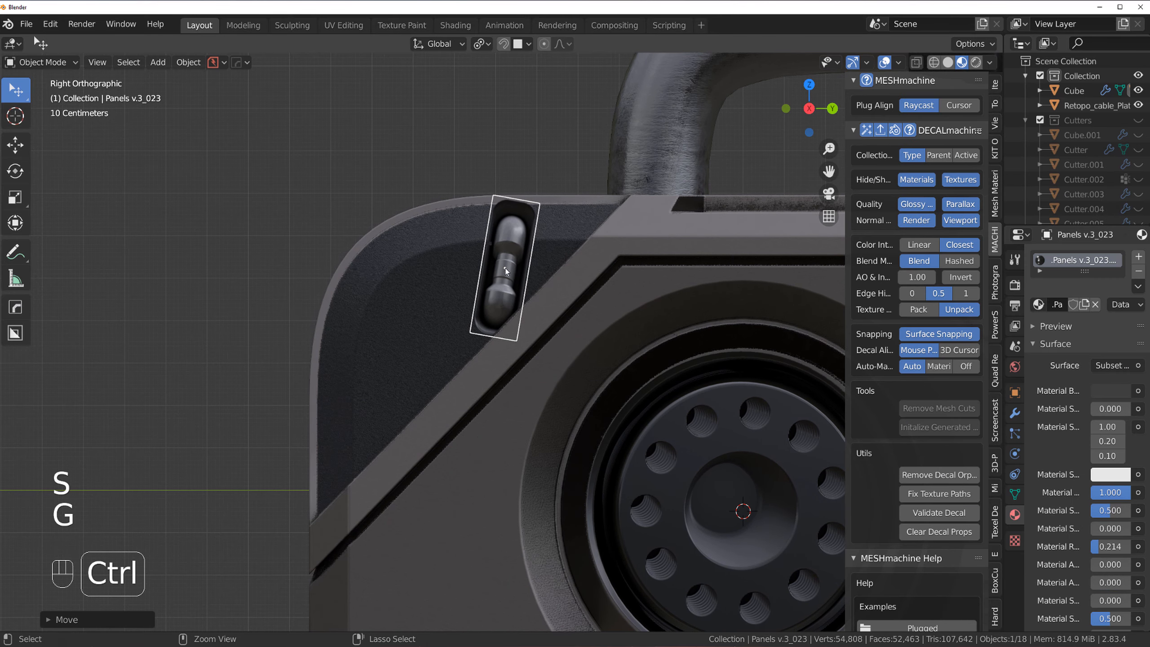
{"action": "key", "text": "x"}
{"action": "left_click", "coordinate": [521, 267]}
- Insert the recessed rounded-rectangle Panels v.3 028 decal, scale it down, and place it on the side face of the rubber corner pad
{"action": "key", "text": "d"}
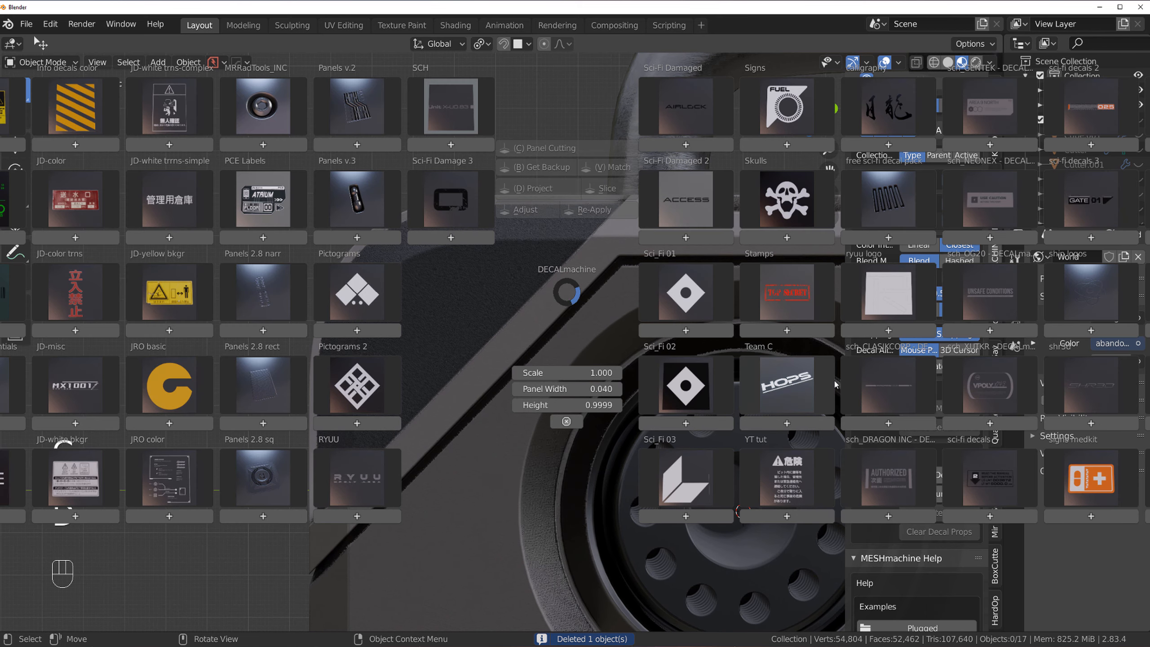
{"action": "left_click", "coordinate": [379, 212]}
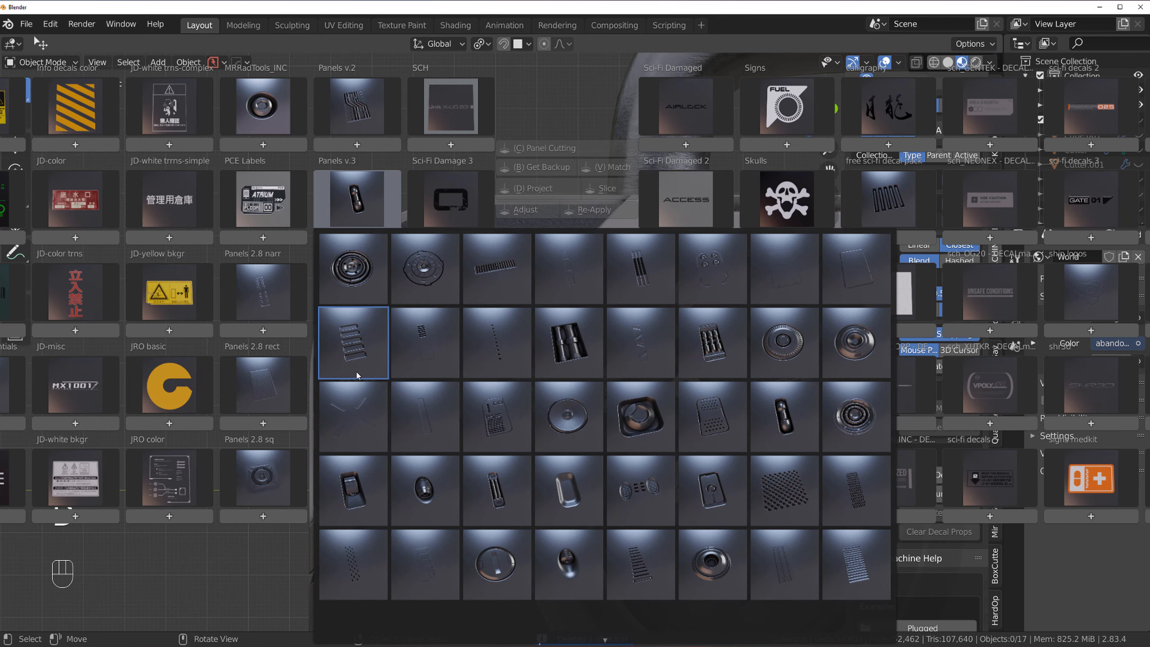
{"action": "left_click", "coordinate": [575, 507]}
{"action": "key", "text": "s"}
{"action": "left_click", "coordinate": [608, 319]}
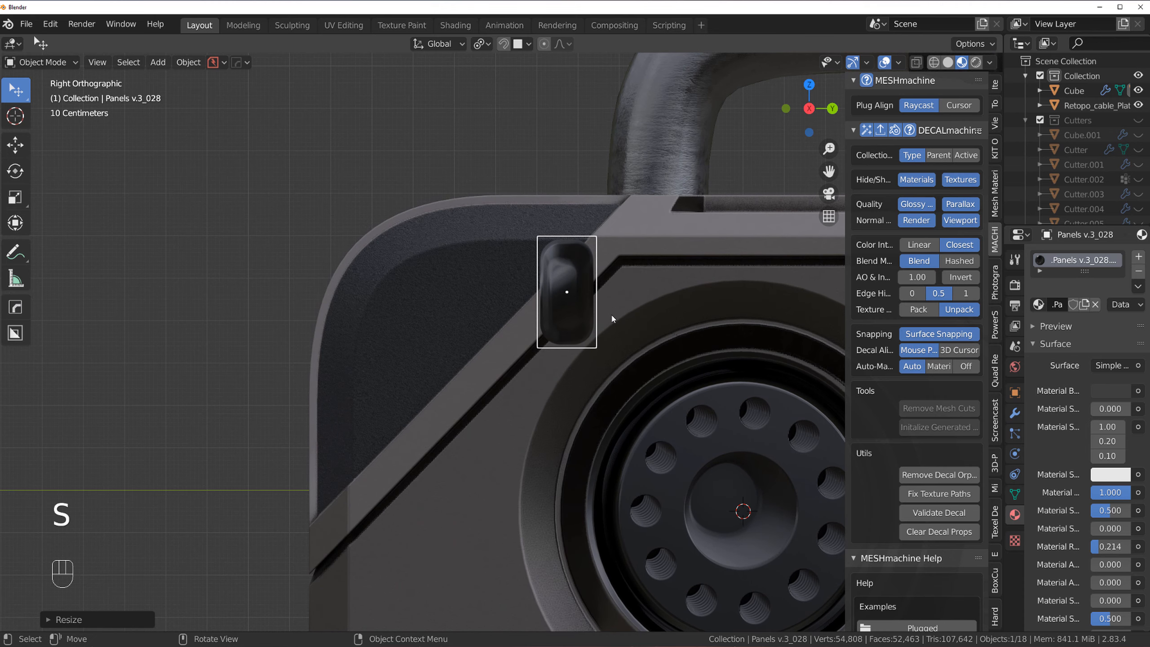
{"action": "key", "text": "g"}
{"action": "left_click", "coordinate": [420, 321]}
- Rotate the recessed decal parallel to the pad's diagonal edge, snap it slightly closer to that edge, and adjust it
{"action": "key", "text": "d"}
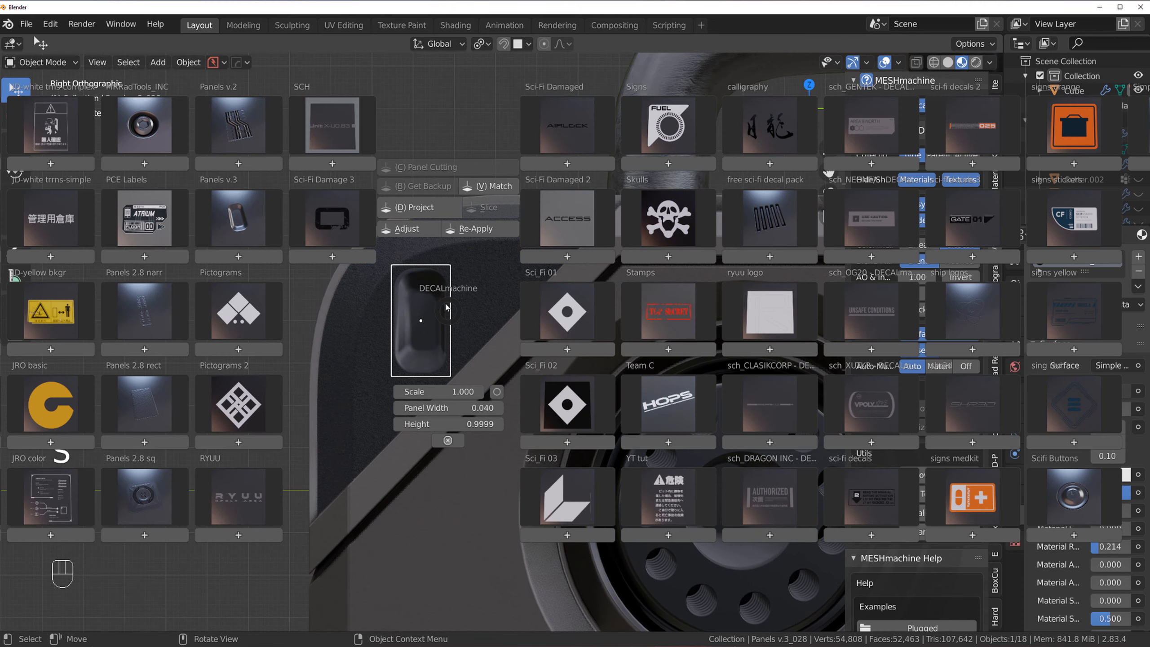
{"action": "left_click", "coordinate": [409, 232]}
{"action": "scroll", "coordinate": [409, 231], "scroll_direction": "down", "scroll_amount": 1}
{"action": "left_click", "coordinate": [412, 230]}
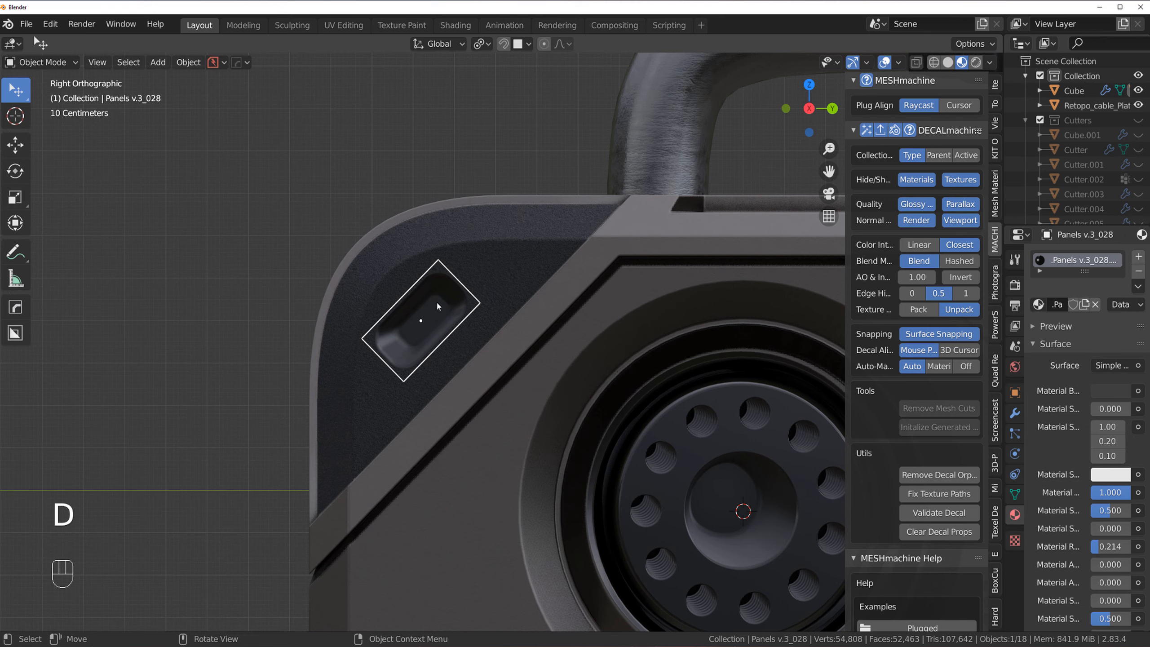
{"action": "key", "text": "g"}
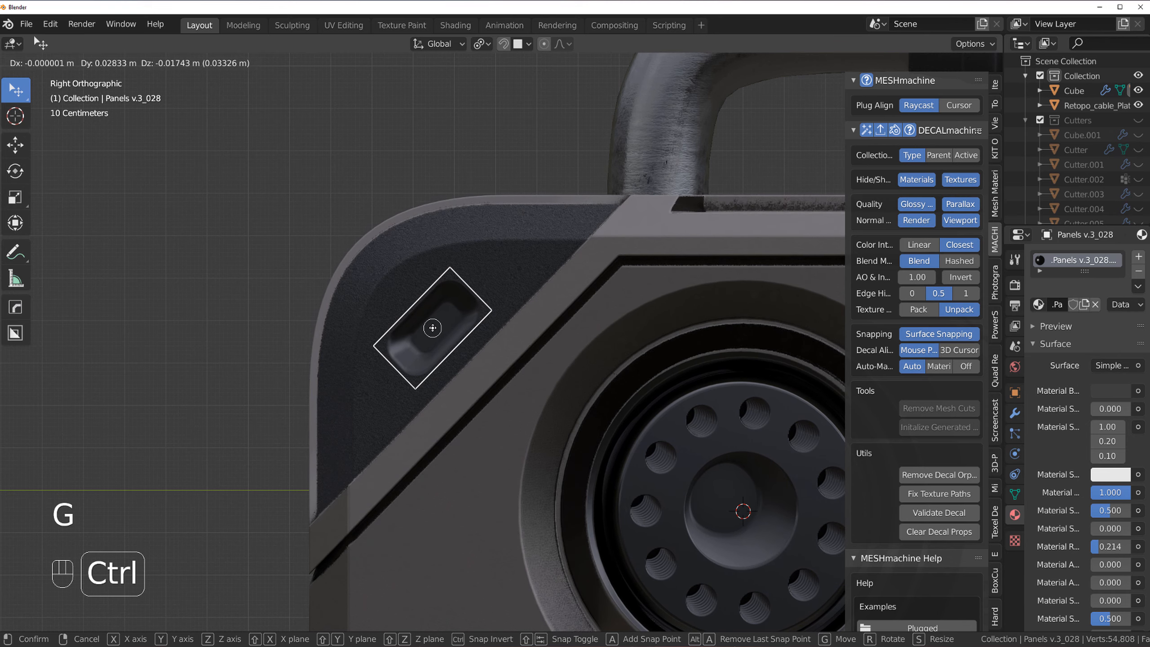
{"action": "left_click", "coordinate": [442, 325]}
{"action": "key", "text": "d"}
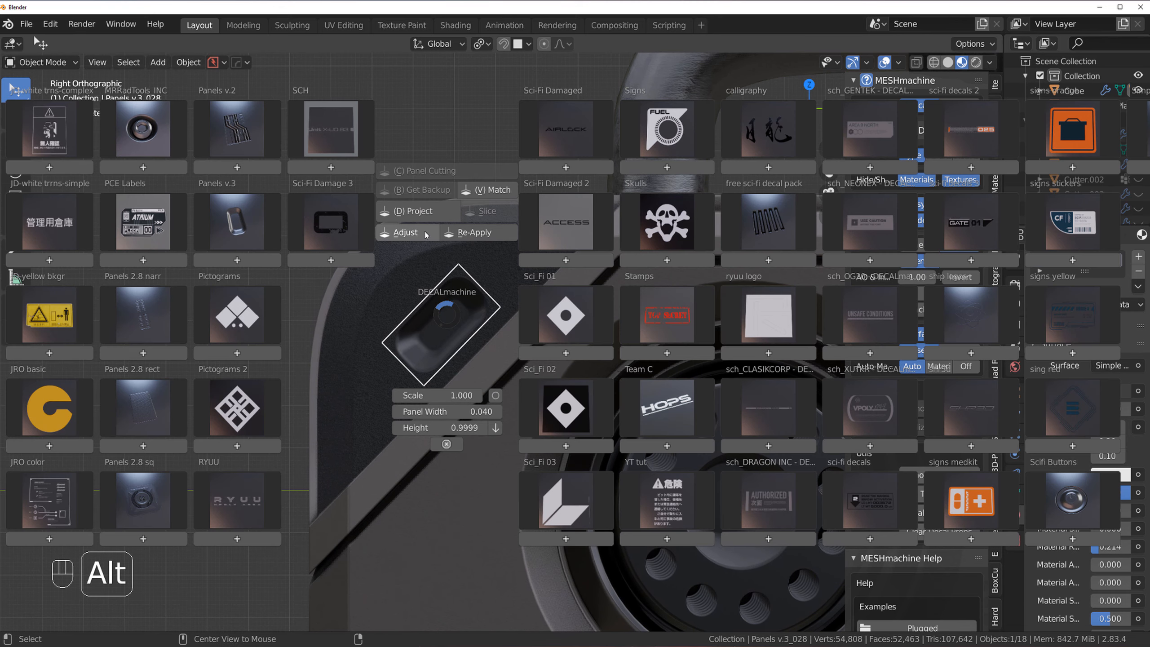
{"action": "left_click", "coordinate": [408, 232], "text": "alt"}
{"action": "left_click", "coordinate": [470, 239]}
{"action": "scroll", "coordinate": [473, 285], "scroll_direction": "down", "scroll_amount": 1}
{"action": "middle_click_drag", "start_coordinate": [473, 285], "coordinate": [530, 298]}
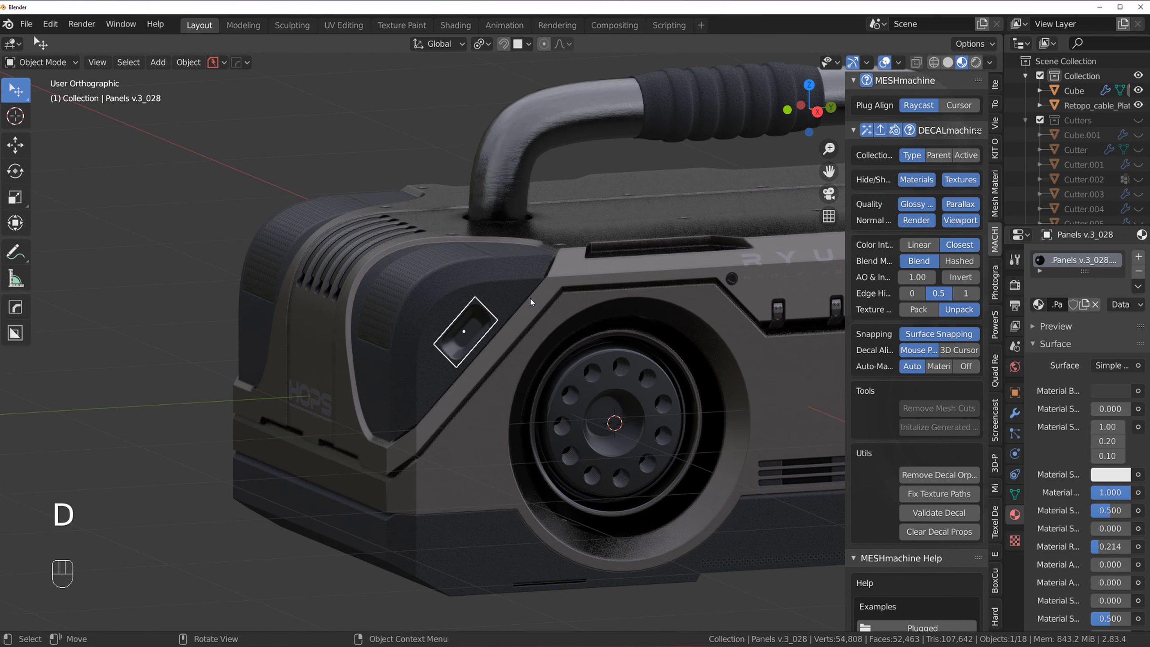
- Project the recessed decal onto the rubber pad and mirror it across the upper body along both X and Y
{"action": "key", "text": "d"}
{"action": "left_click", "coordinate": [499, 194], "text": "alt"}
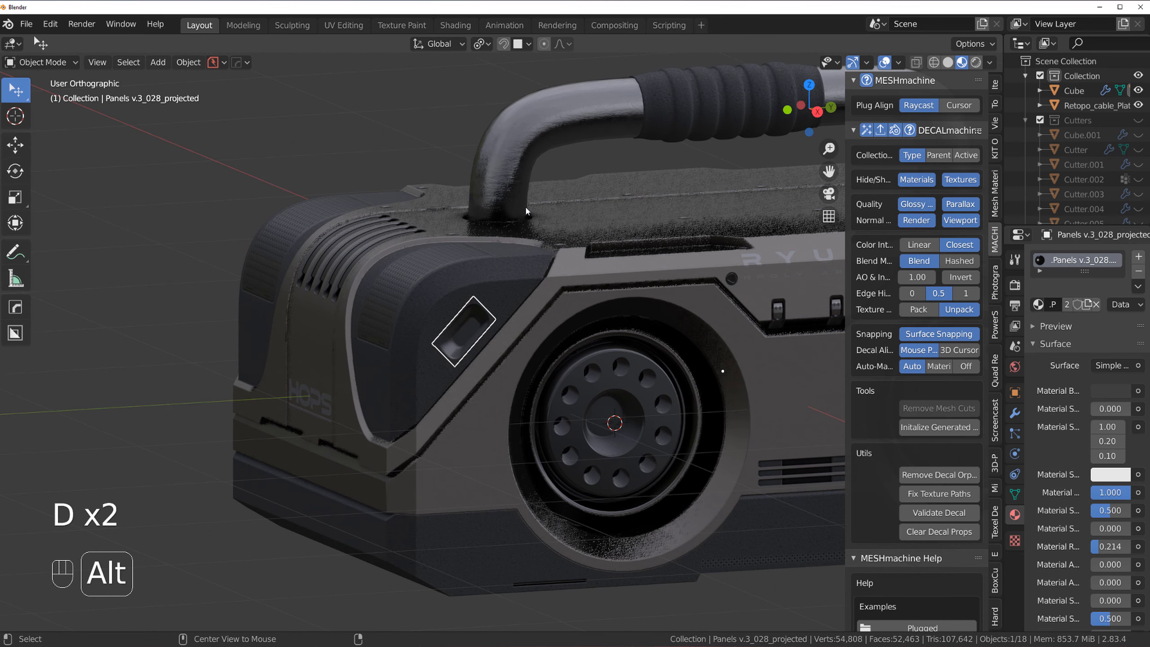
{"action": "left_click", "coordinate": [516, 279], "text": "shift"}
{"action": "scroll", "coordinate": [518, 289], "scroll_direction": "down", "scroll_amount": 2}
{"action": "key", "text": "alt+x"}
{"action": "left_click", "coordinate": [538, 370], "text": "shift"}
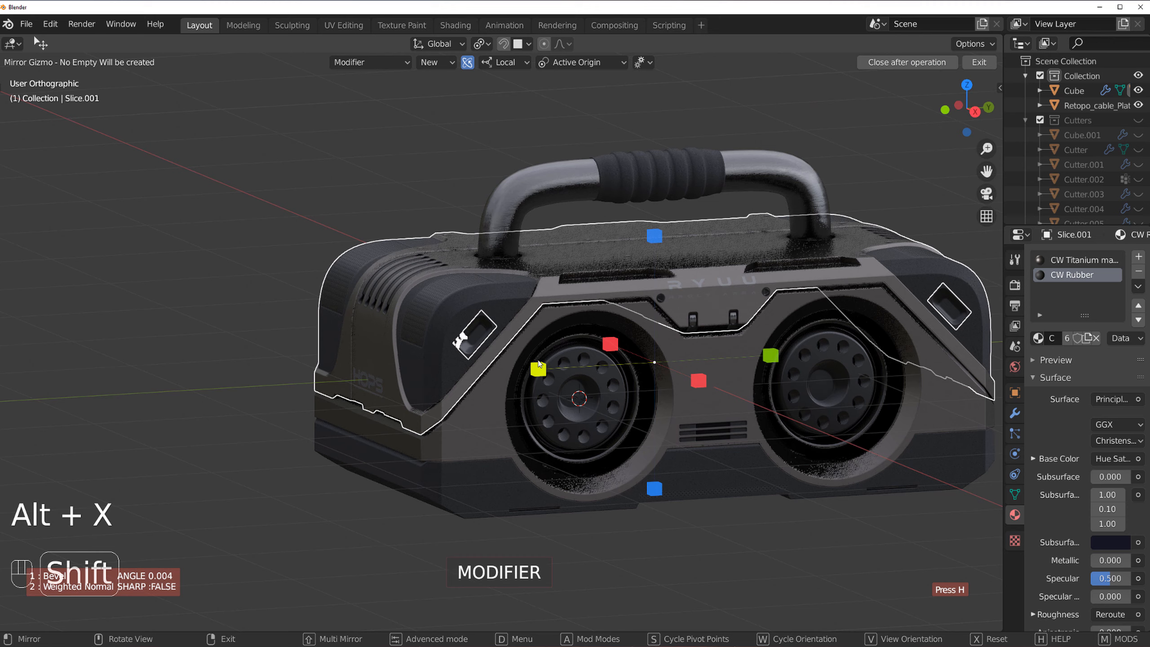
{"action": "left_click", "coordinate": [700, 384], "text": "shift"}
{"action": "left_click", "coordinate": [381, 128]}
- Examine the recessed and dimpled decals on the corner pads up close and across the whole speaker, and leave the mirror tool
{"action": "scroll", "coordinate": [520, 236], "scroll_direction": "up", "scroll_amount": 4}
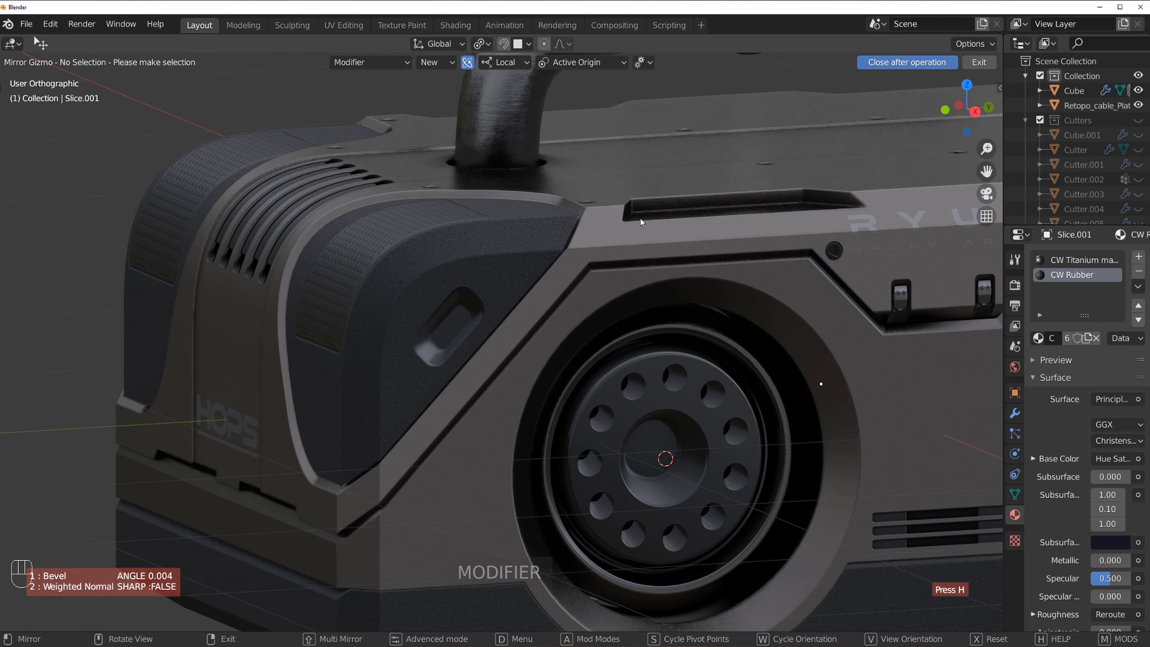
{"action": "middle_click_drag", "start_coordinate": [639, 219], "coordinate": [554, 196]}
{"action": "scroll", "coordinate": [554, 196], "scroll_direction": "down", "scroll_amount": 3}
{"action": "scroll", "coordinate": [565, 297], "scroll_direction": "down", "scroll_amount": 3}
{"action": "middle_click_drag", "start_coordinate": [565, 297], "coordinate": [685, 313]}
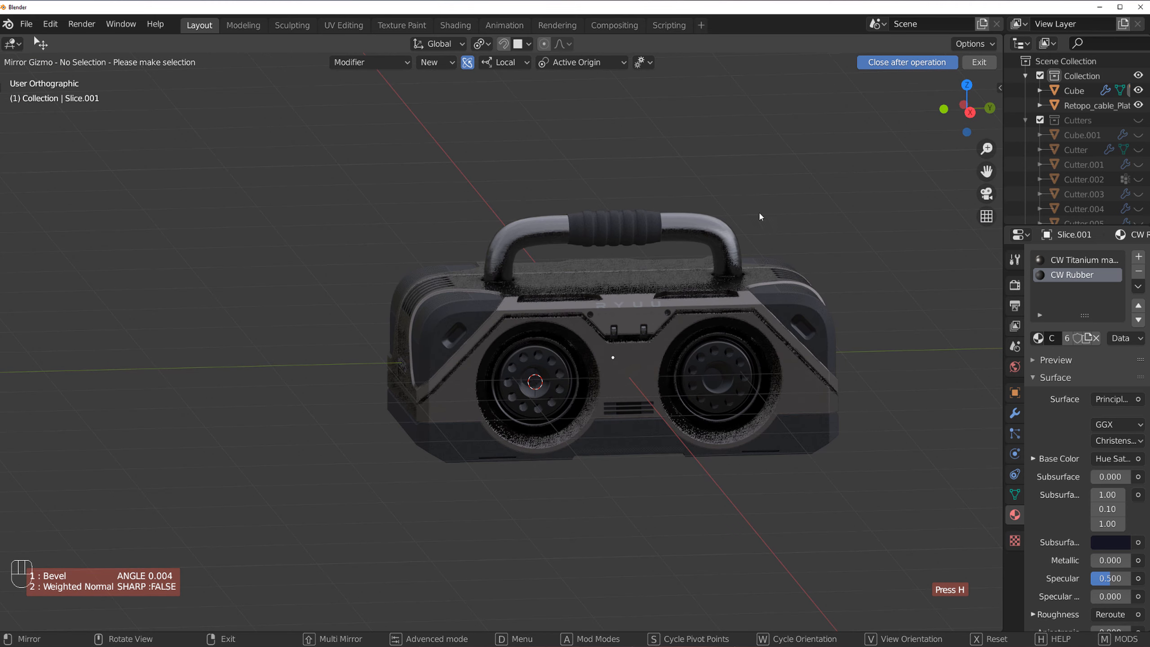
{"action": "scroll", "coordinate": [677, 328], "scroll_direction": "up", "scroll_amount": 2}
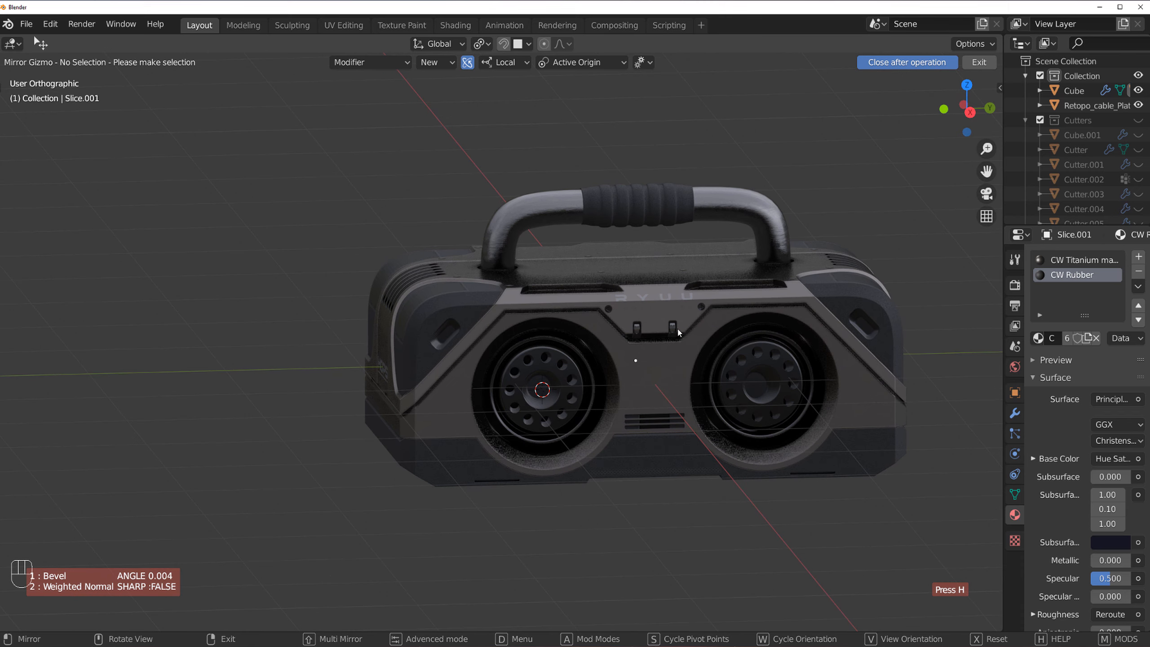
{"action": "middle_click_drag", "start_coordinate": [678, 327], "coordinate": [701, 326]}
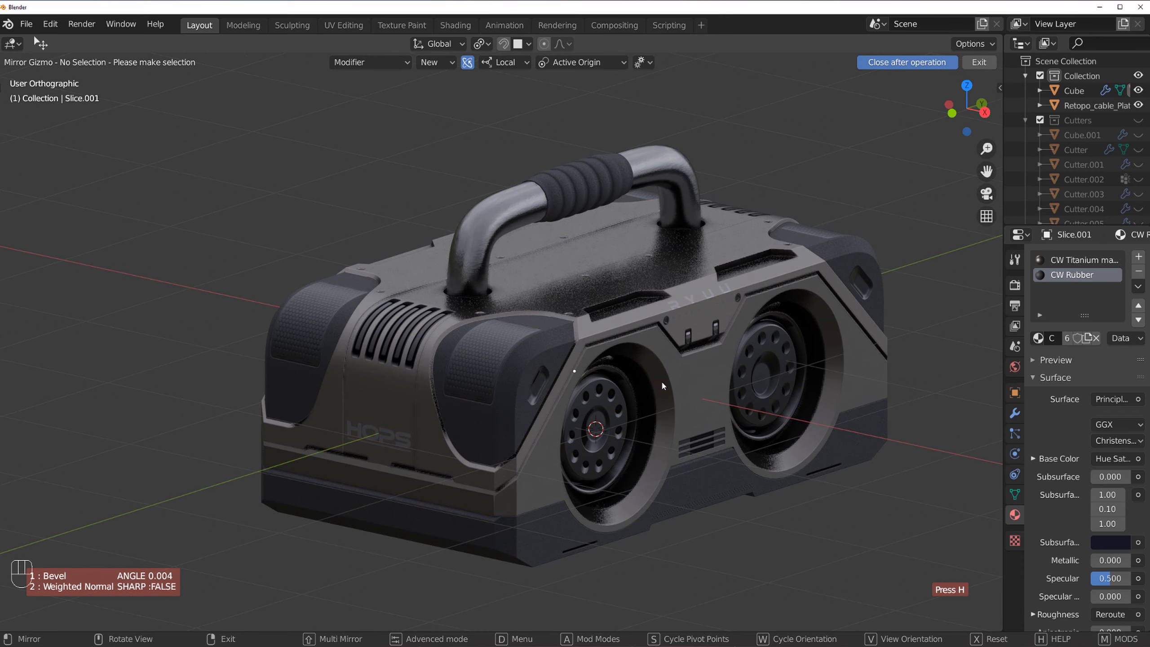
{"action": "scroll", "coordinate": [419, 360], "scroll_direction": "down", "scroll_amount": 2}
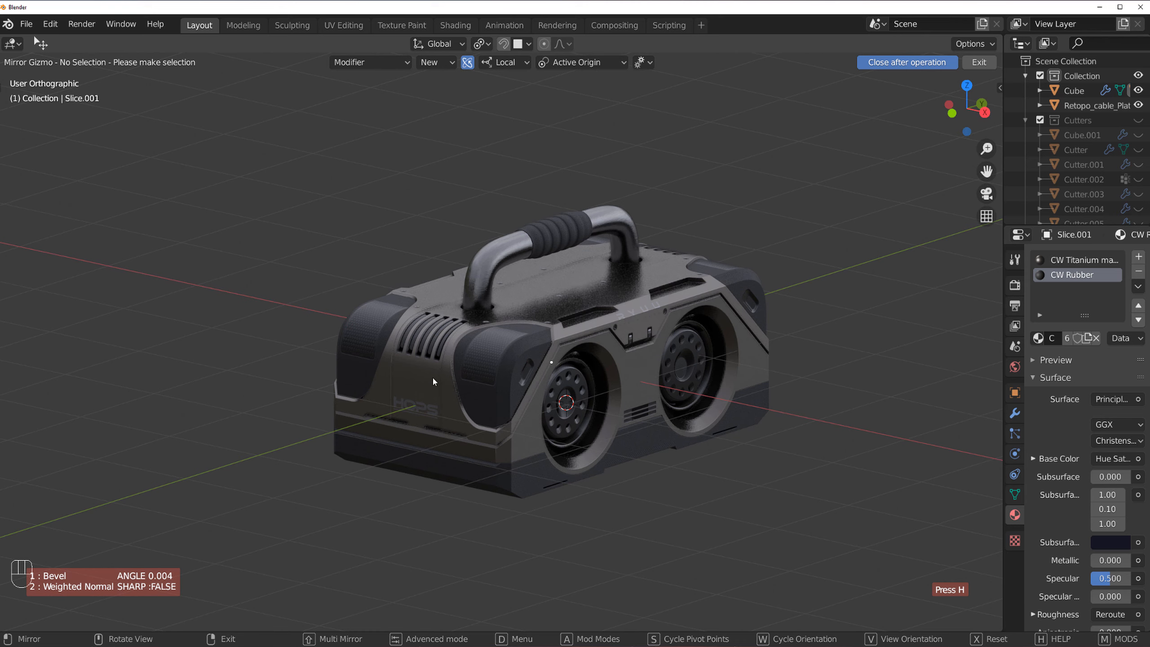
{"action": "scroll", "coordinate": [632, 447], "scroll_direction": "down", "scroll_amount": 2}
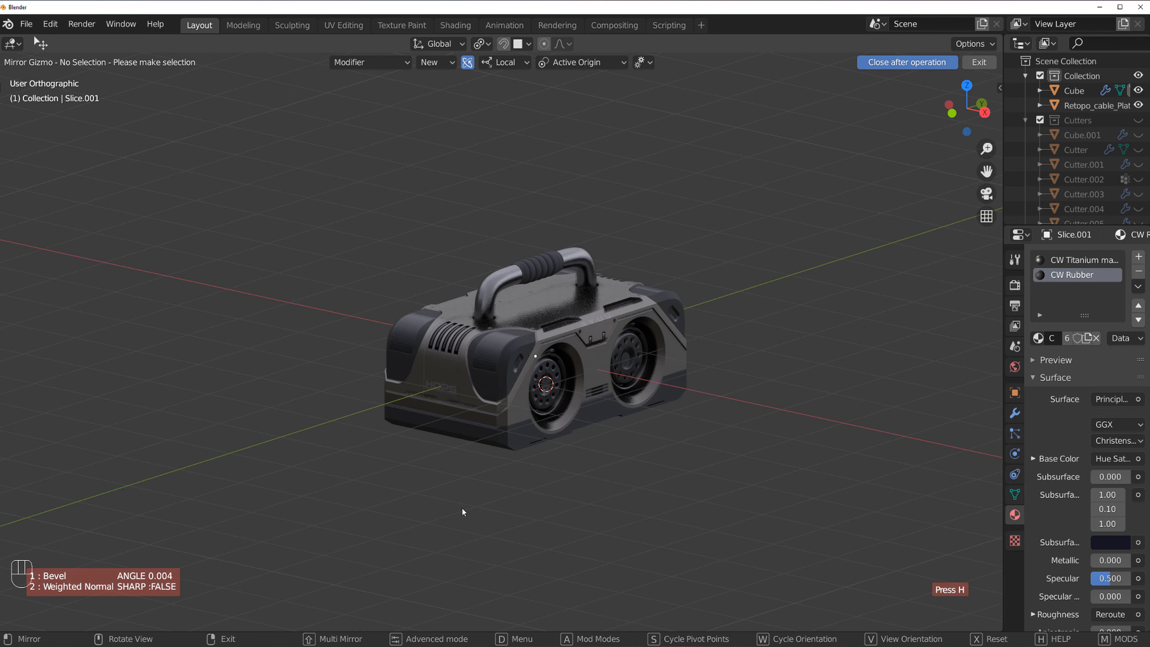
{"action": "scroll", "coordinate": [516, 480], "scroll_direction": "up", "scroll_amount": 1}
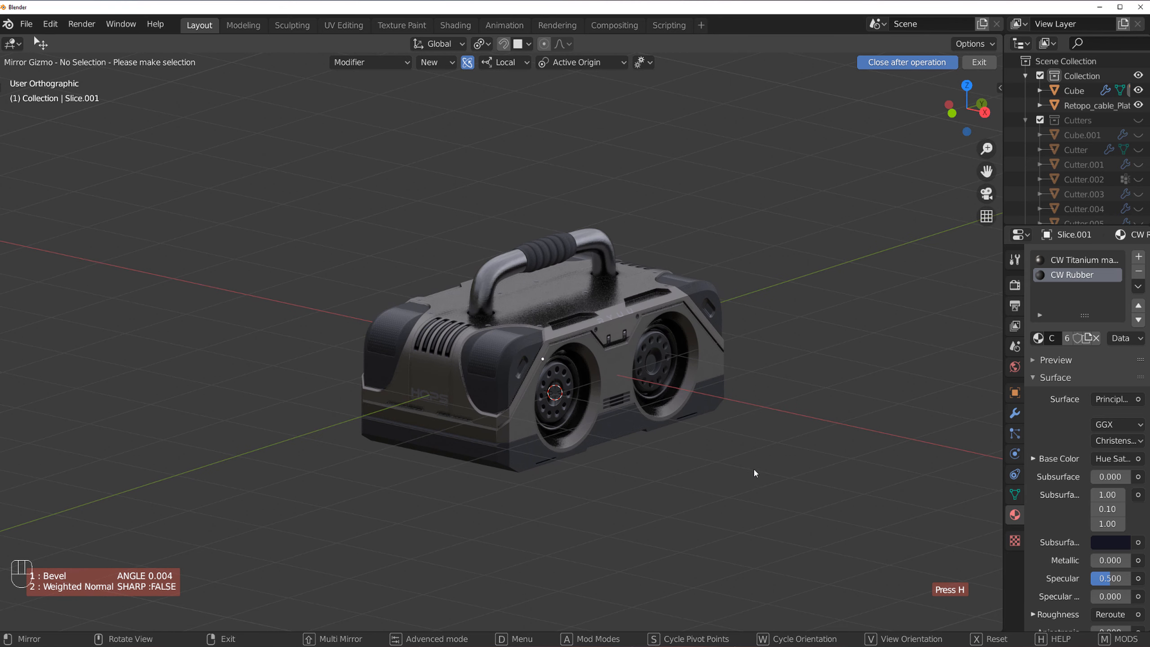
{"action": "right_click", "coordinate": [687, 490]}
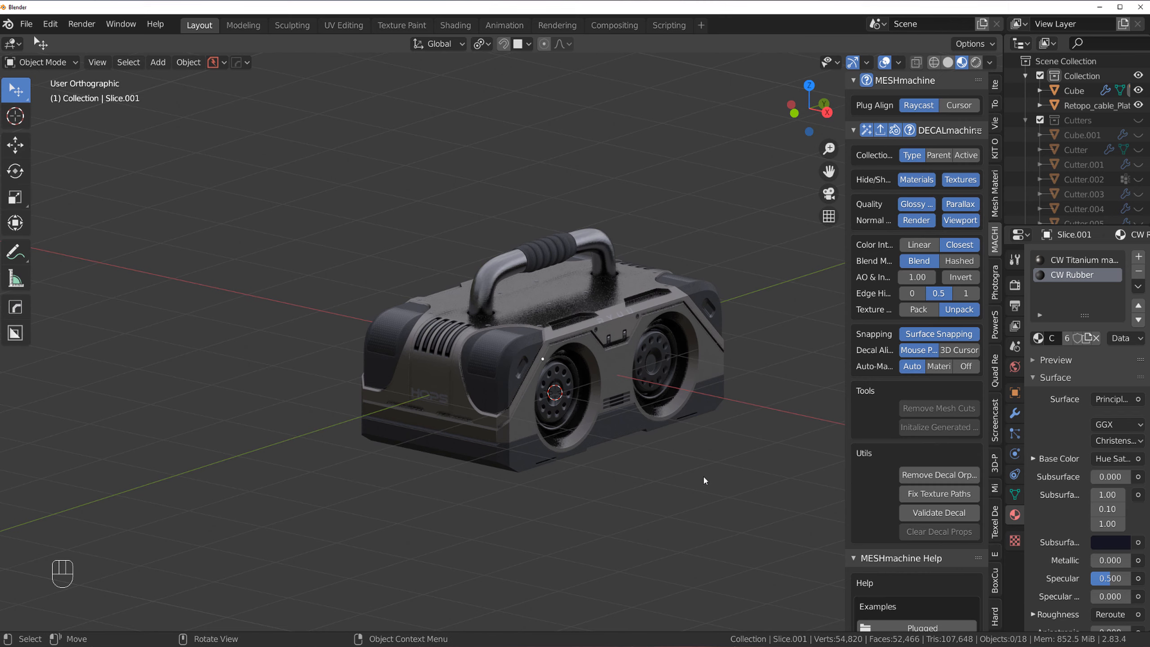
- Hide the sidebar and view the whole speaker from directly above in orthographic projection
{"action": "key", "text": "KP_5"}
{"action": "key", "text": "n"}
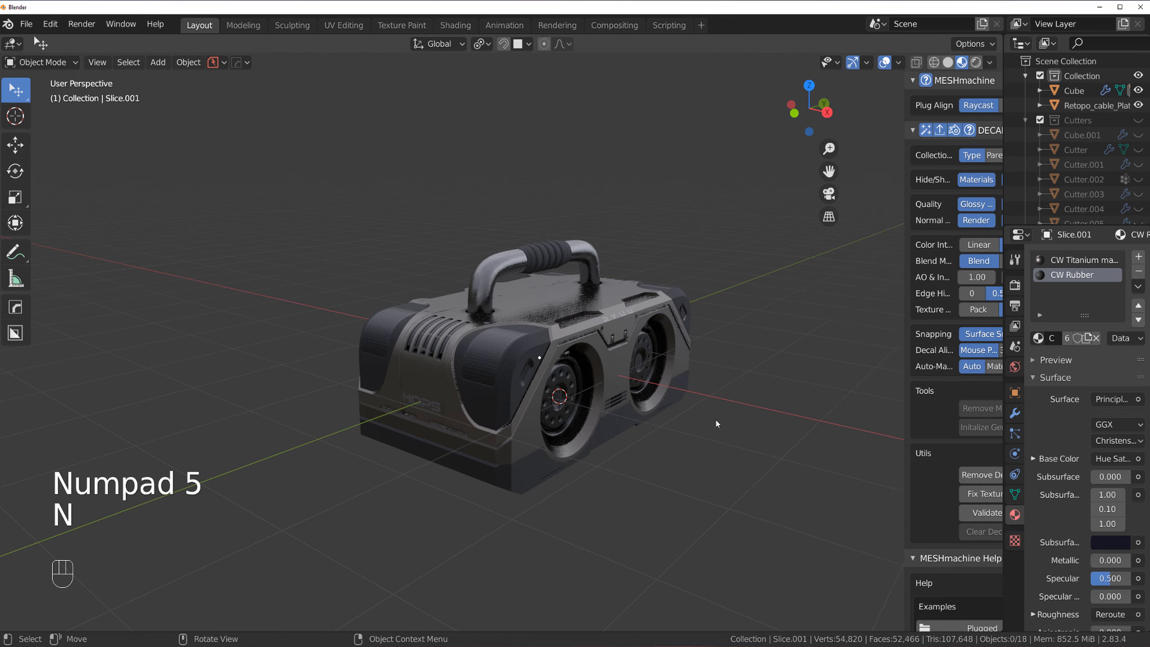
{"action": "middle_click_drag", "start_coordinate": [716, 422], "coordinate": [547, 399]}
{"action": "key", "text": "KP_5"}
{"action": "scroll", "coordinate": [548, 367], "scroll_direction": "up", "scroll_amount": 1}
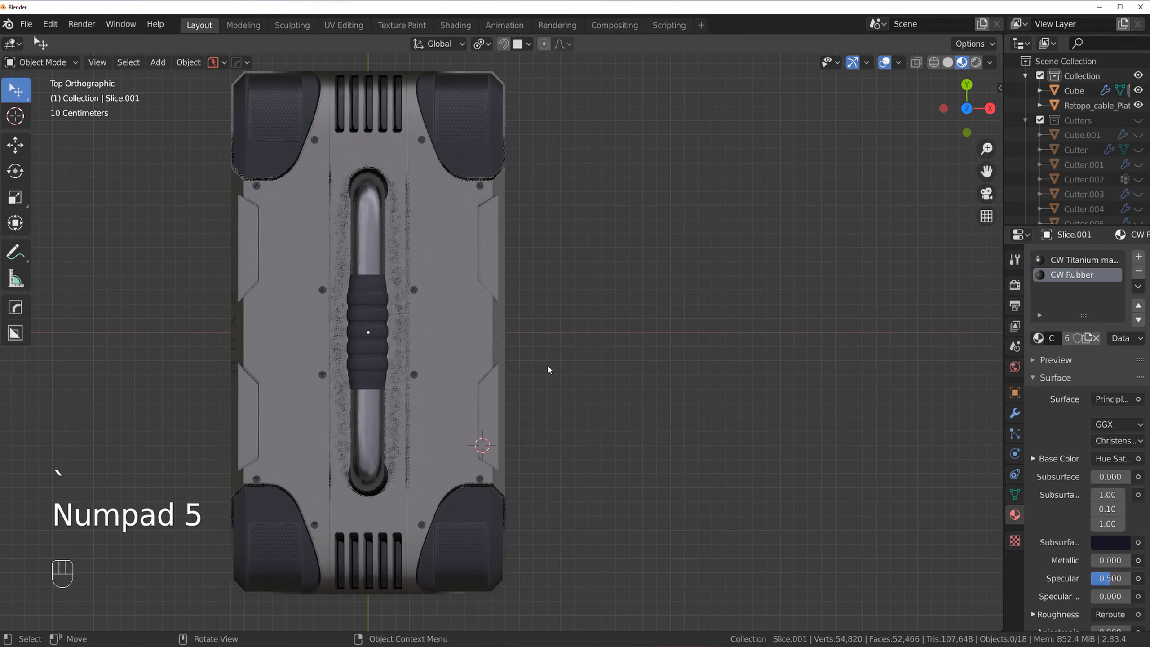
- Insert the Panels v.3 diagonal-strut decal, place it beside the handle on the top panel, enlarge it and align it lengthwise
{"action": "key", "text": "d"}
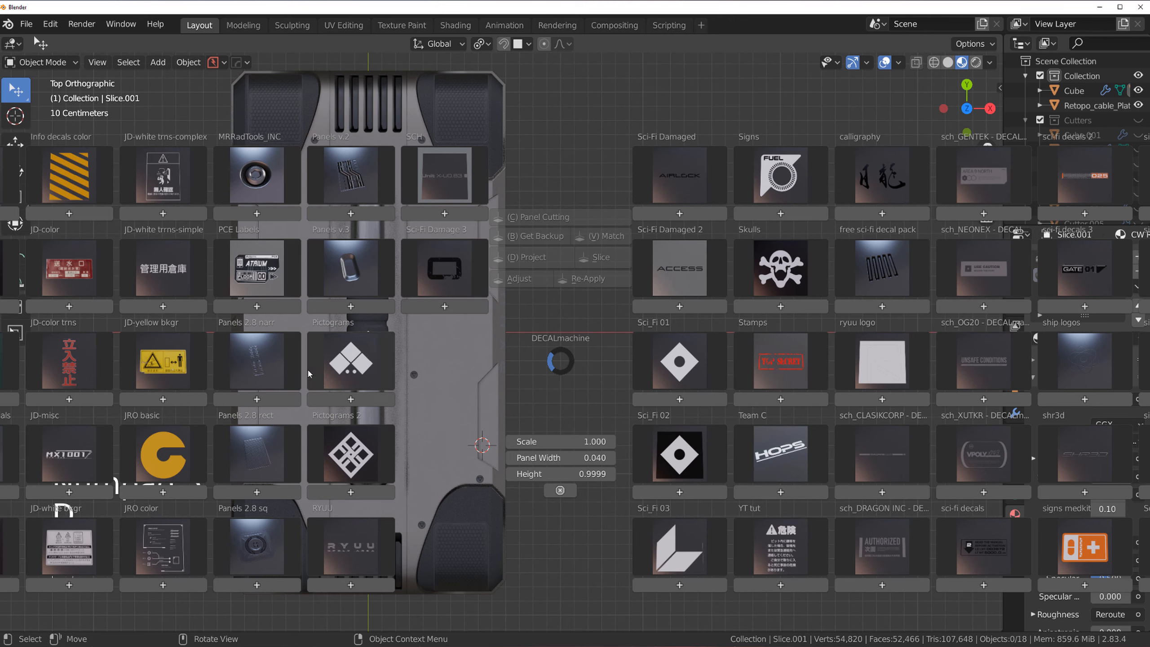
{"action": "left_click", "coordinate": [358, 282]}
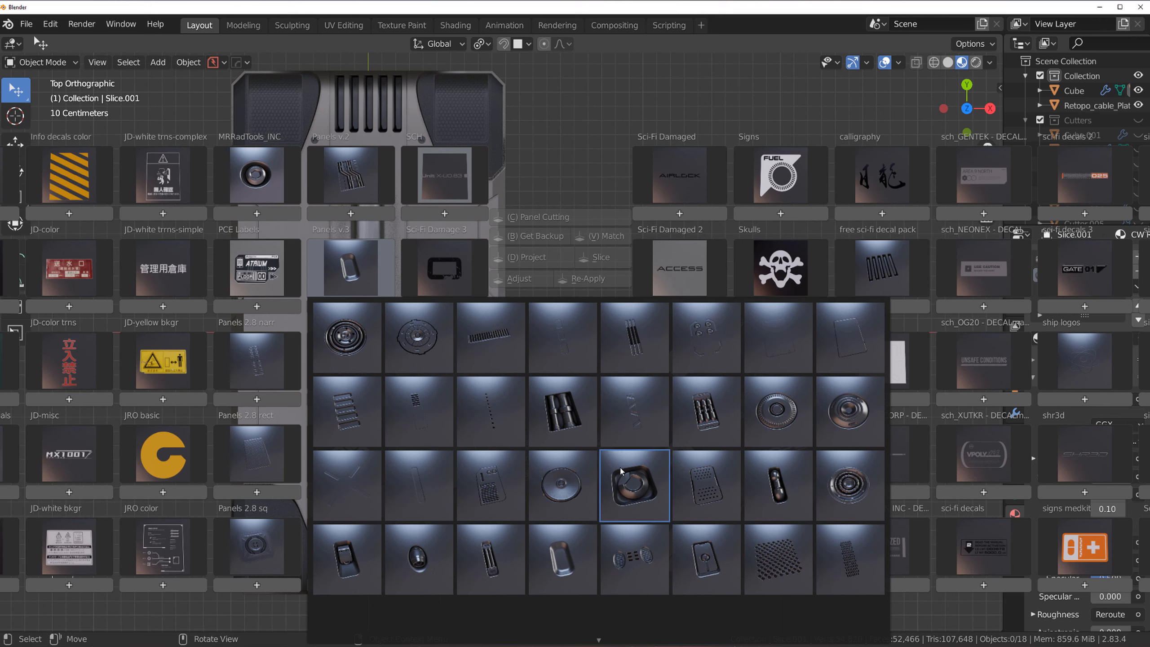
{"action": "left_click", "coordinate": [632, 422]}
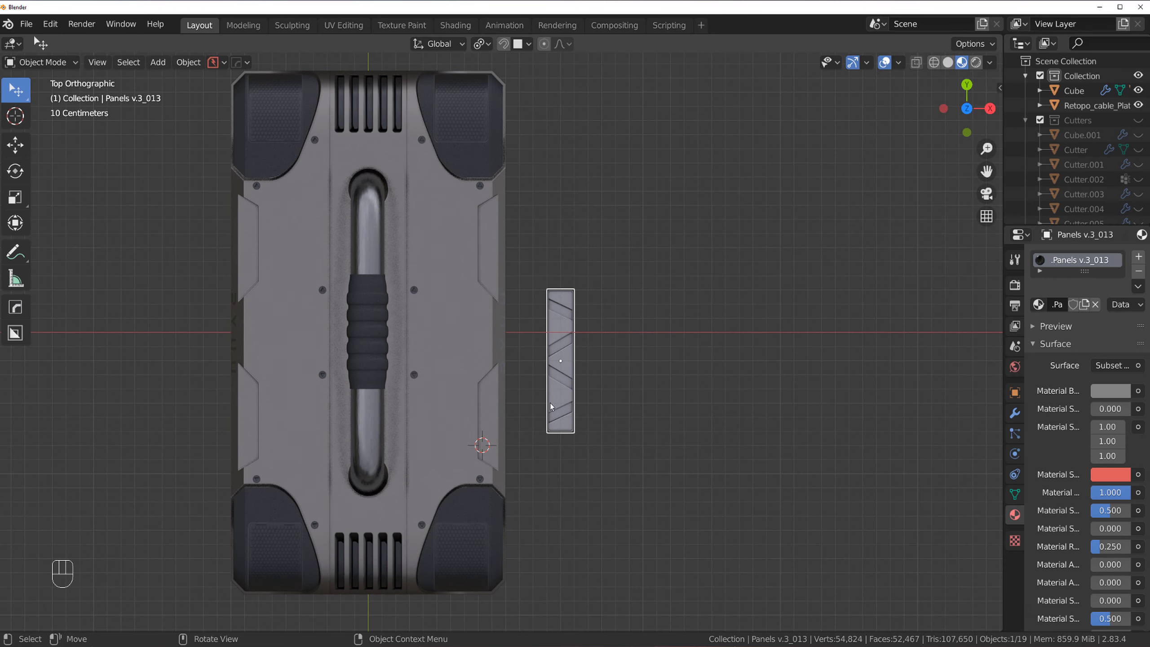
{"action": "key", "text": "g"}
{"action": "left_click", "coordinate": [516, 371], "text": "ctrl"}
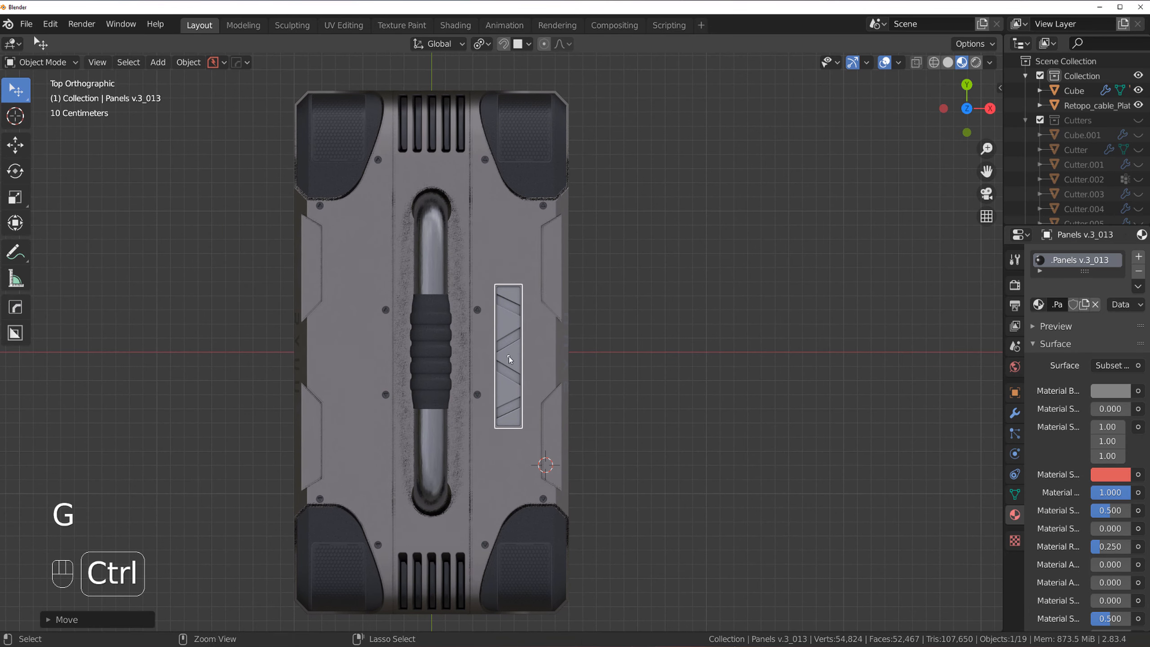
{"action": "key", "text": "s"}
{"action": "left_click", "coordinate": [765, 378]}
{"action": "scroll", "coordinate": [605, 395], "scroll_direction": "up", "scroll_amount": 2}
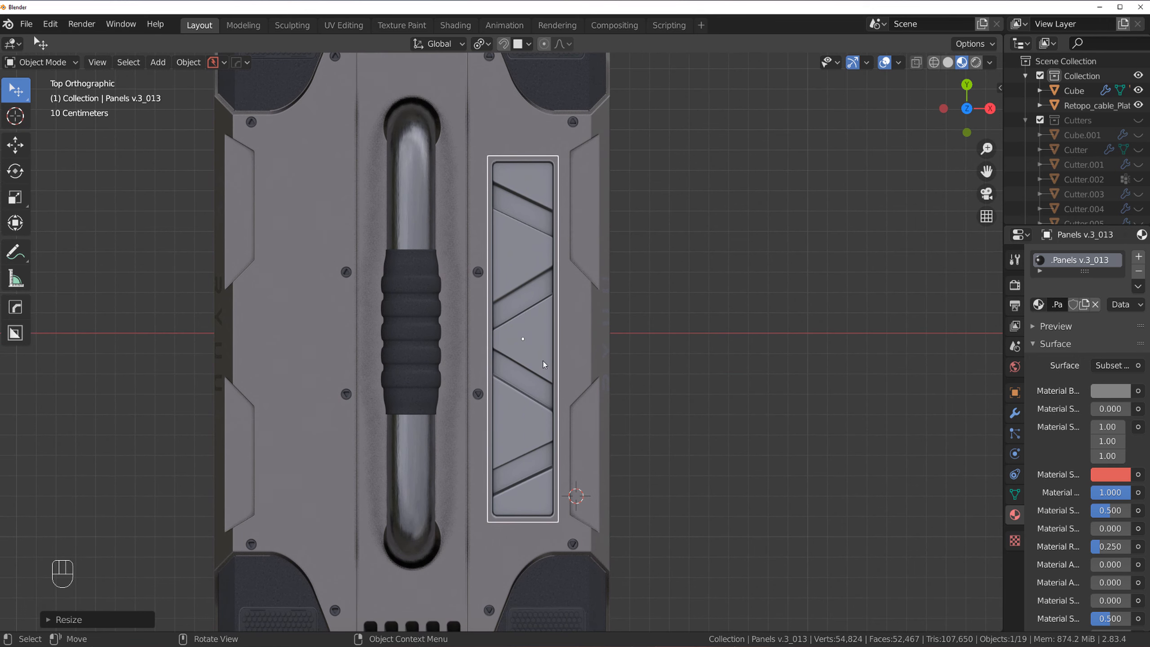
{"action": "key", "text": "g"}
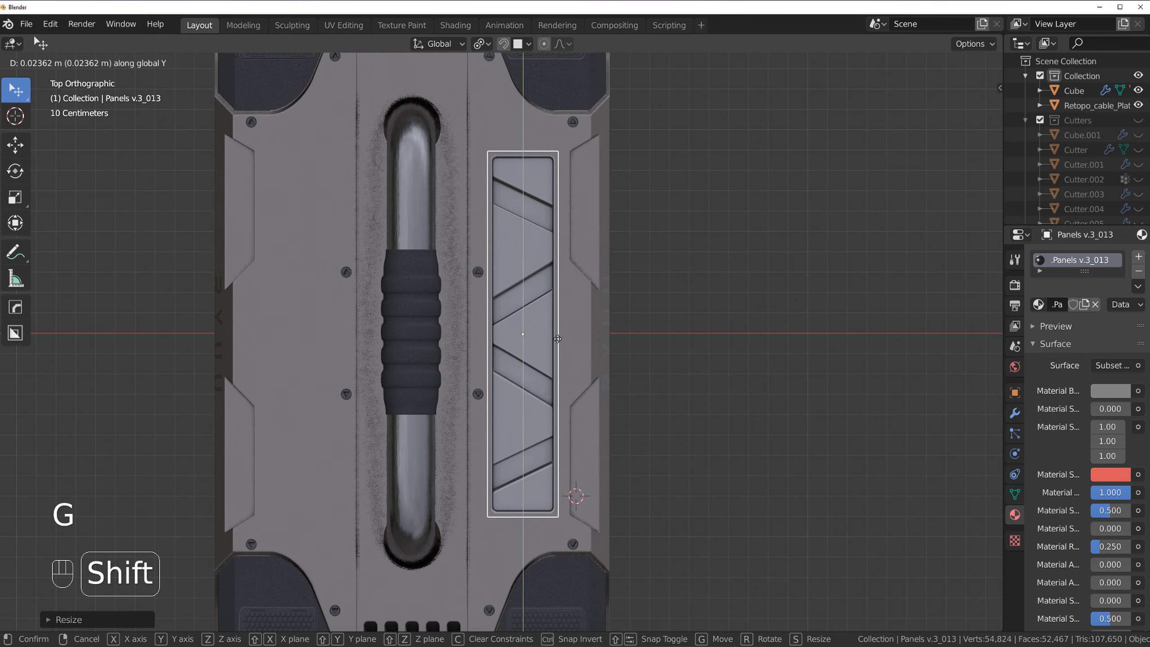
{"action": "left_click", "coordinate": [561, 330], "text": "shift"}
- Project the diagonal-strut decal onto the speaker's top panel
{"action": "key", "text": "d"}
{"action": "left_click", "coordinate": [537, 228], "text": "alt"}
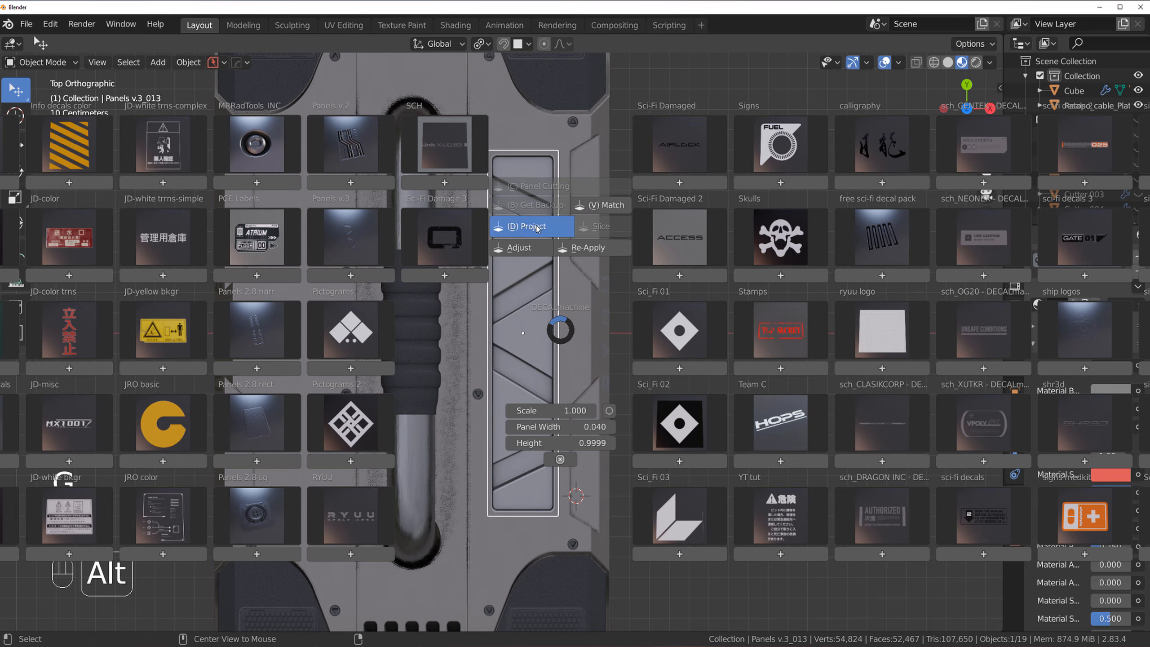
{"action": "middle_click_drag", "start_coordinate": [608, 301], "coordinate": [540, 343]}
{"action": "scroll", "coordinate": [566, 356], "scroll_direction": "up", "scroll_amount": 3}
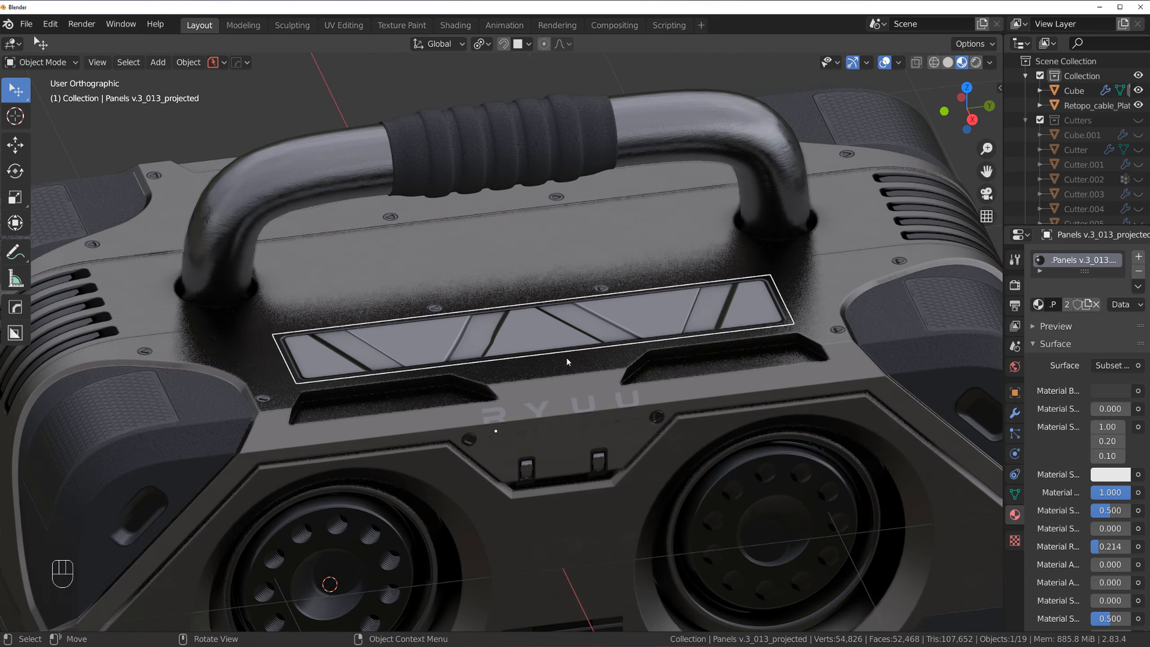
- Match the projected strut decal to Material.002 for its subset and CW Titanium matte for its base material
{"action": "key", "text": "KP_5"}
{"action": "middle_click_drag", "start_coordinate": [528, 419], "coordinate": [639, 403]}
{"action": "middle_click_drag", "start_coordinate": [602, 354], "coordinate": [593, 336]}
{"action": "key", "text": "d"}
{"action": "key", "text": "d"}
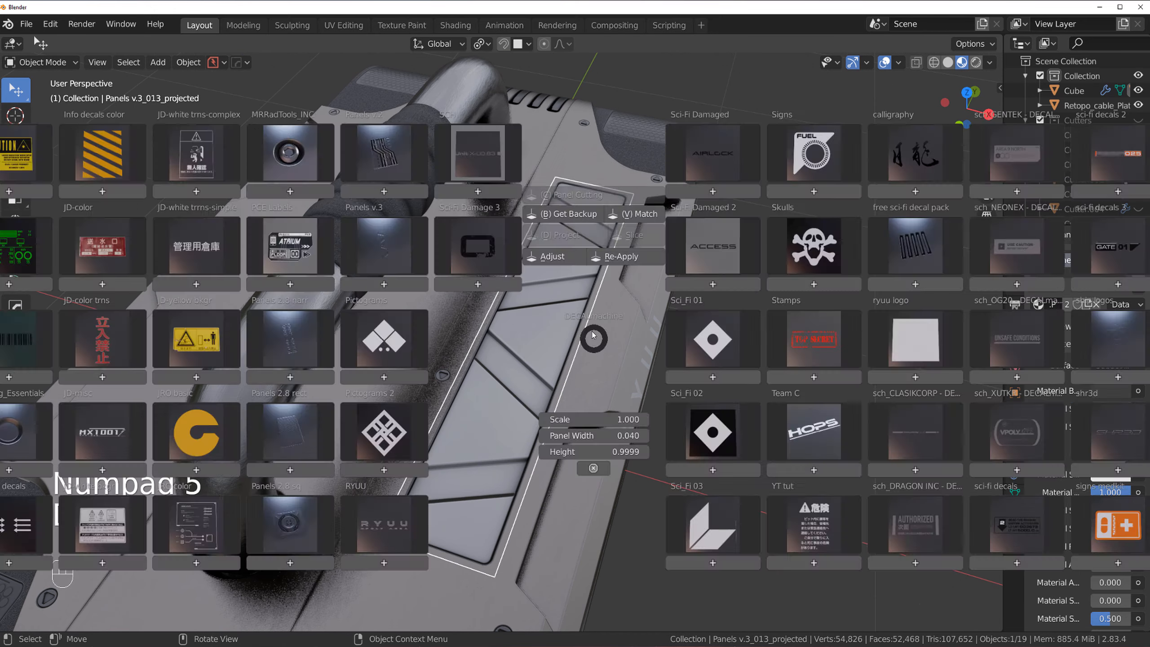
{"action": "left_click", "coordinate": [654, 129]}
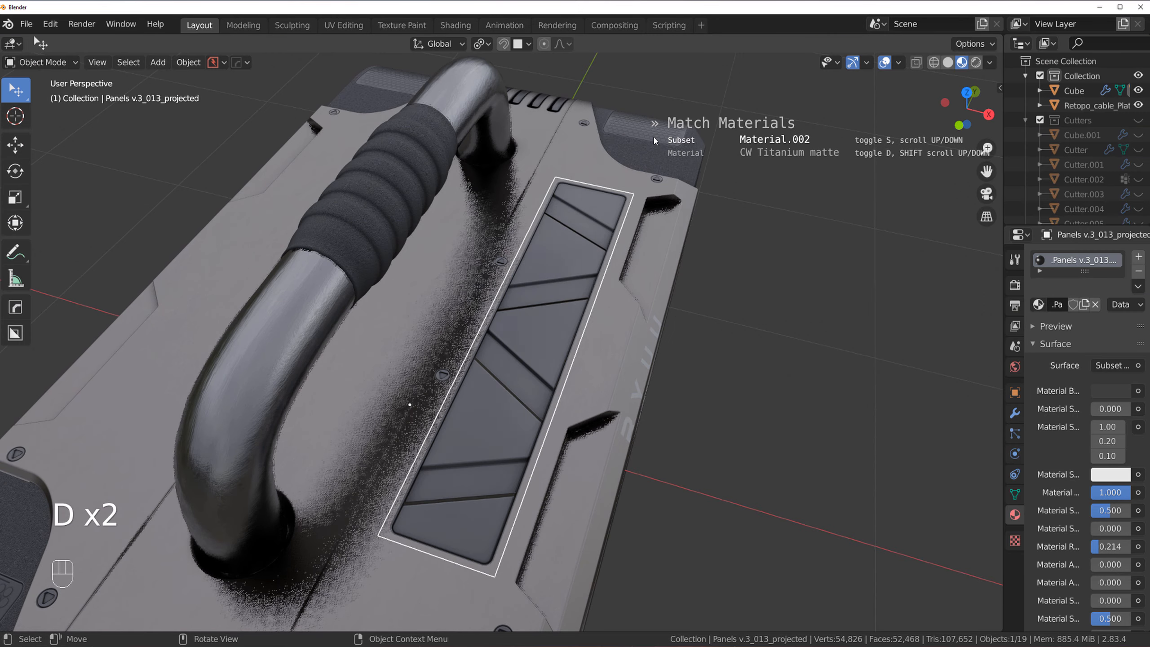
{"action": "left_click", "coordinate": [654, 138]}
{"action": "left_click", "coordinate": [699, 304]}
- Delete the projected diagonal-strut decal from the top panel
{"action": "scroll", "coordinate": [699, 308], "scroll_direction": "down", "scroll_amount": 4}
{"action": "middle_click_drag", "start_coordinate": [680, 356], "coordinate": [539, 294]}
{"action": "left_click", "coordinate": [538, 292]}
{"action": "key", "text": "x"}
{"action": "left_click", "coordinate": [538, 291]}
{"action": "key", "text": "ctrl+z"}
{"action": "left_click", "coordinate": [544, 297]}
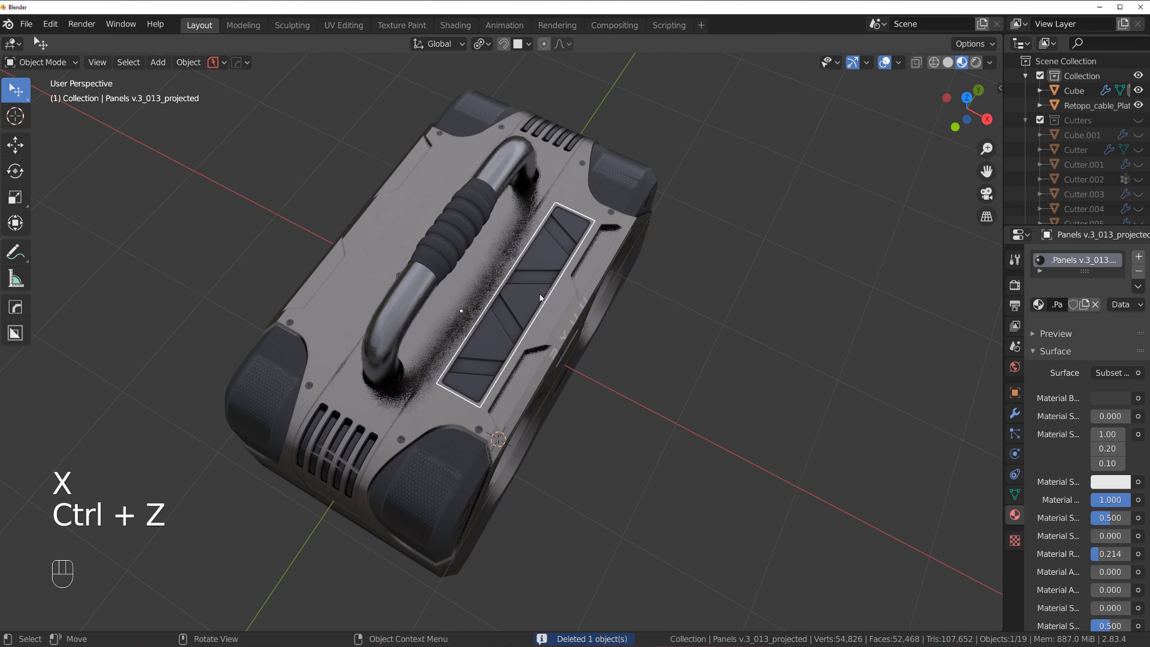
{"action": "key", "text": "x"}
{"action": "left_click", "coordinate": [540, 294]}
- From the top orthographic view, browse the free sci-fi decal pack, Panels 2.8 narr and Detailing_Essentials libraries for a replacement decal
{"action": "key", "text": "grave"}
{"action": "key", "text": "KP_5"}
{"action": "scroll", "coordinate": [578, 354], "scroll_direction": "up", "scroll_amount": 3}
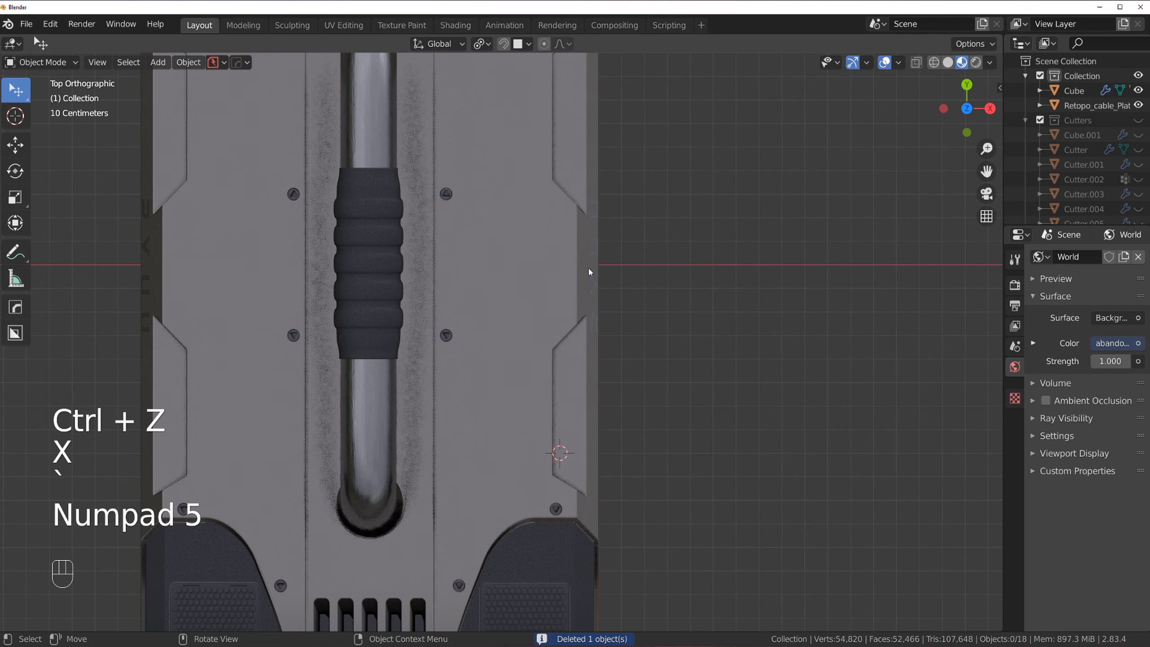
{"action": "key", "text": "d"}
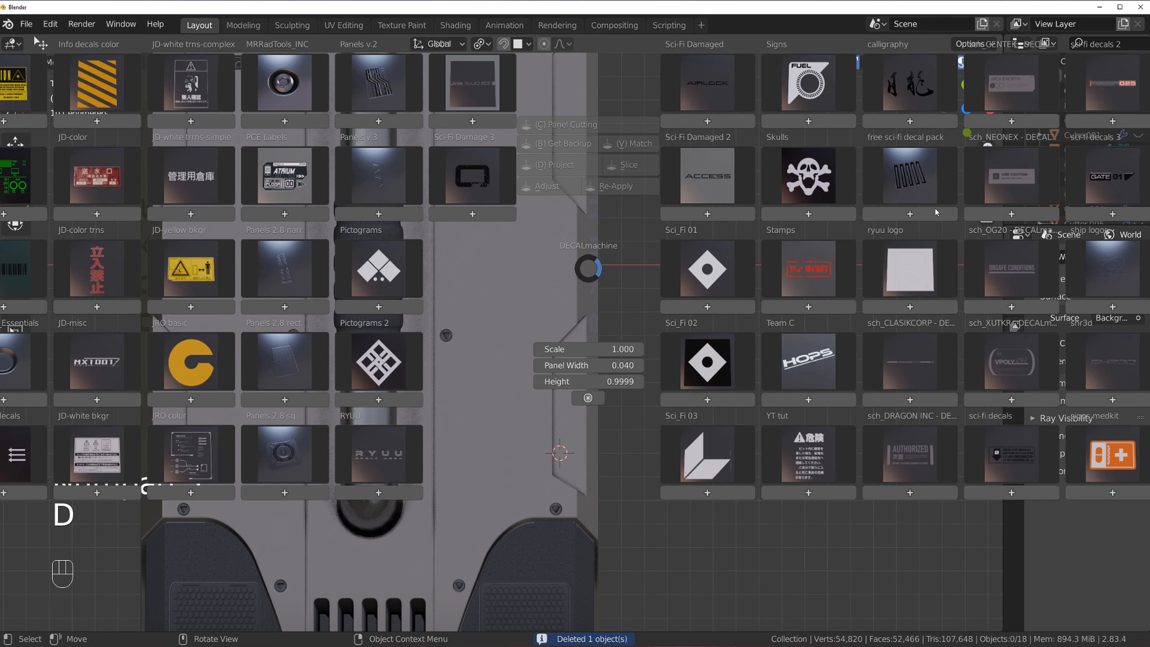
{"action": "left_click", "coordinate": [904, 180]}
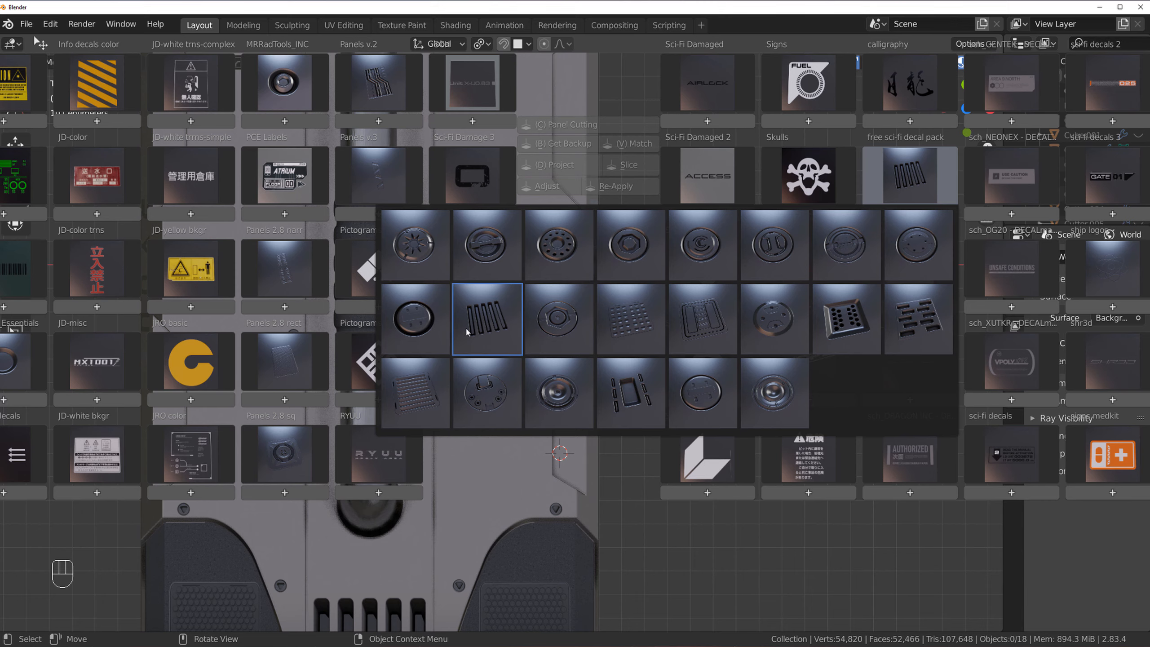
{"action": "left_click", "coordinate": [296, 291]}
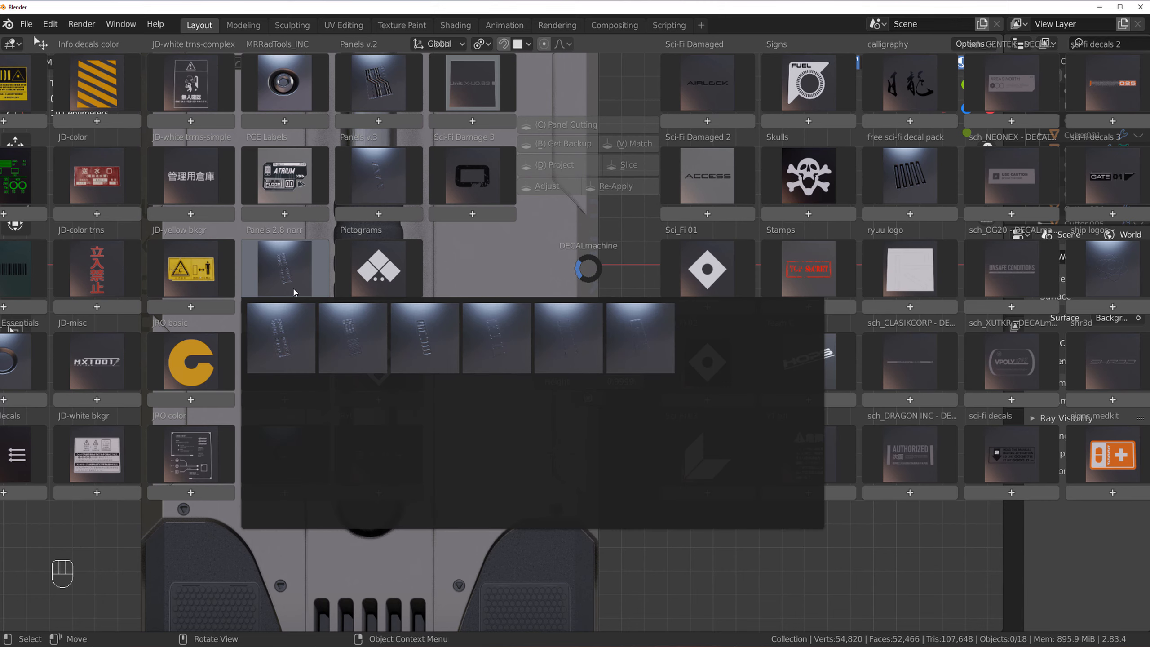
{"action": "key", "text": "Escape"}
{"action": "key", "text": "d"}
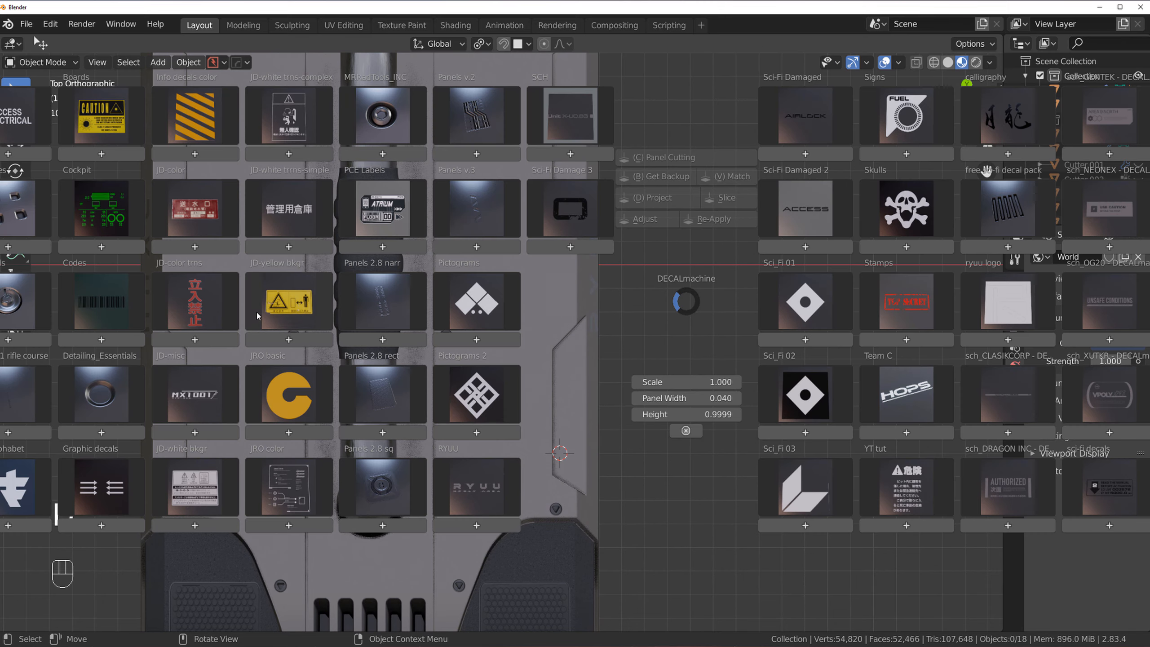
{"action": "left_click", "coordinate": [99, 400]}
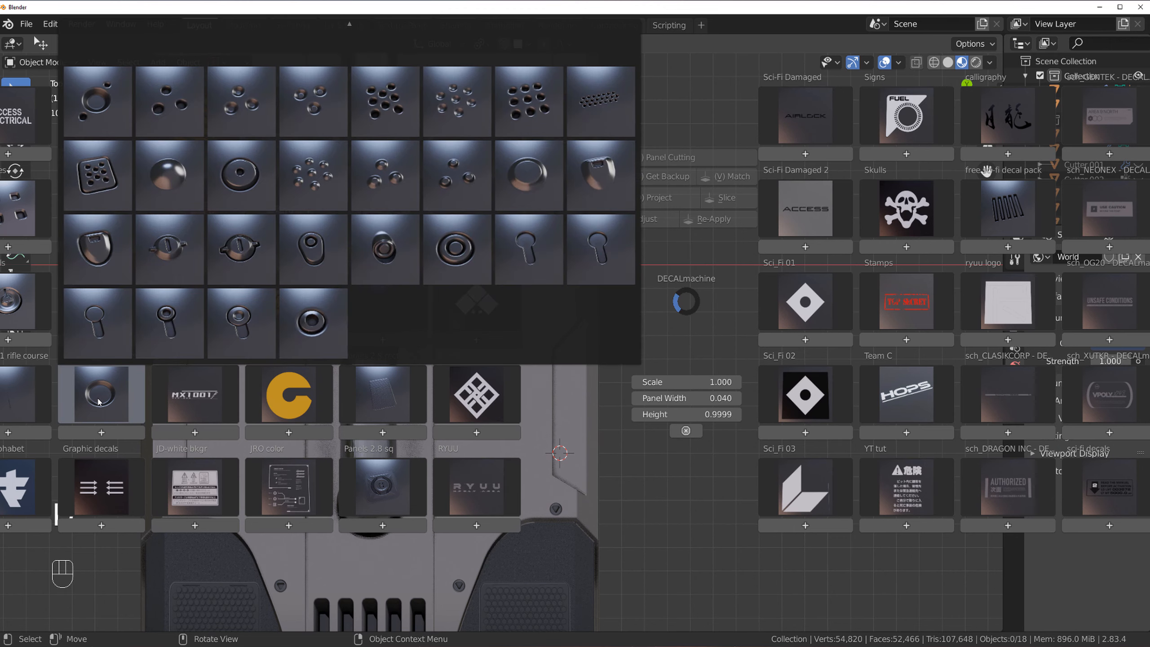
{"action": "key", "text": "Escape"}
- Insert the four-slot slanted vent decal from 20 plus 1 rifle course, shrink it and place it beside the handle's end
{"action": "key", "text": "d"}
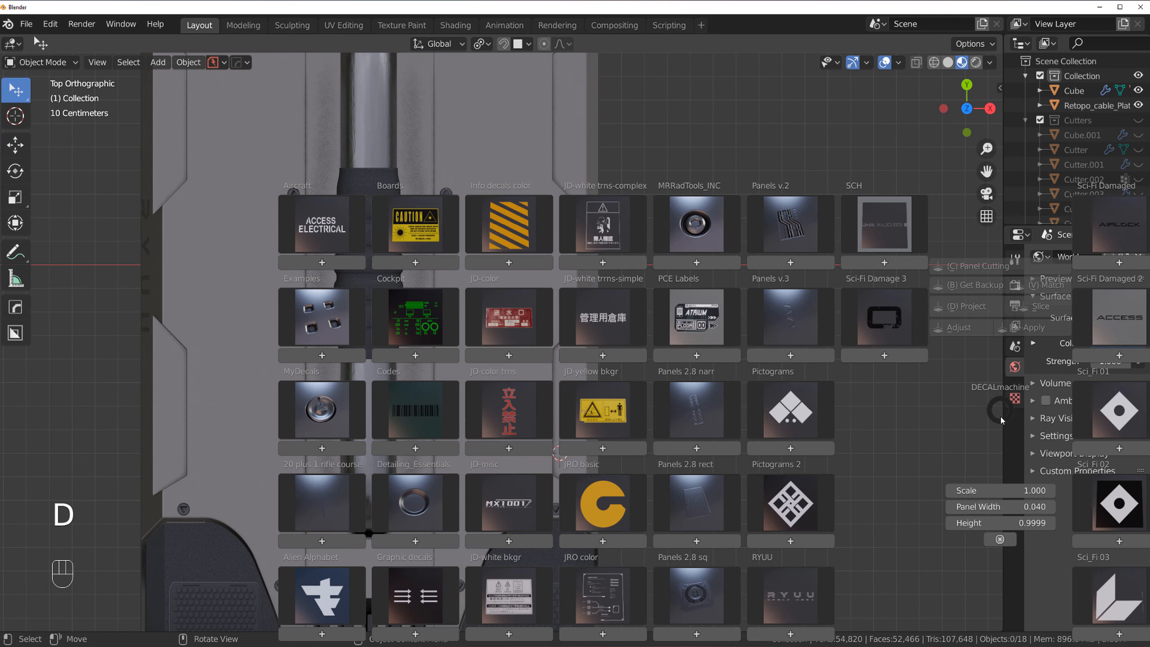
{"action": "left_click", "coordinate": [322, 508]}
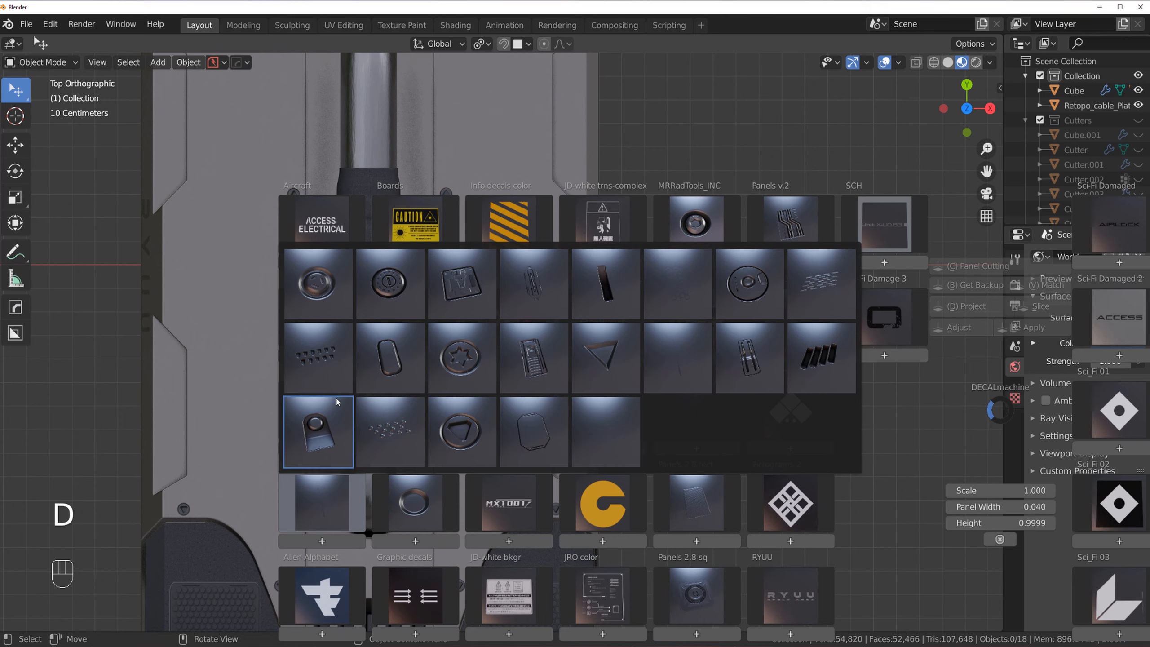
{"action": "left_click", "coordinate": [814, 363]}
{"action": "key", "text": "g"}
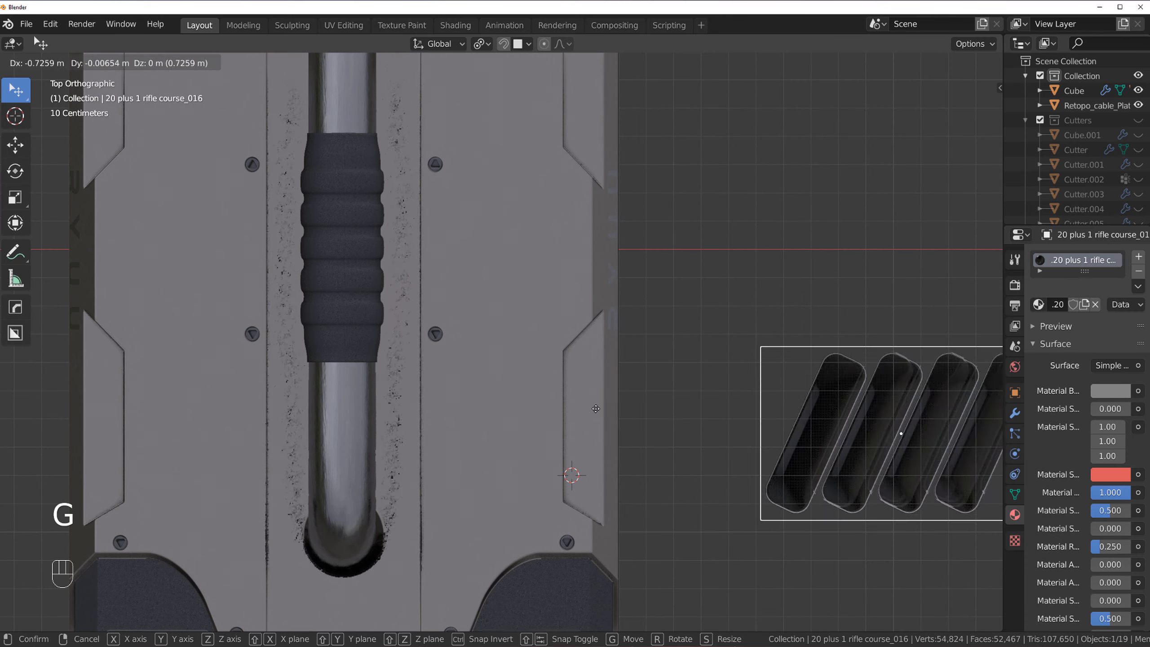
{"action": "left_click", "coordinate": [484, 444], "text": "ctrl"}
{"action": "key", "text": "s"}
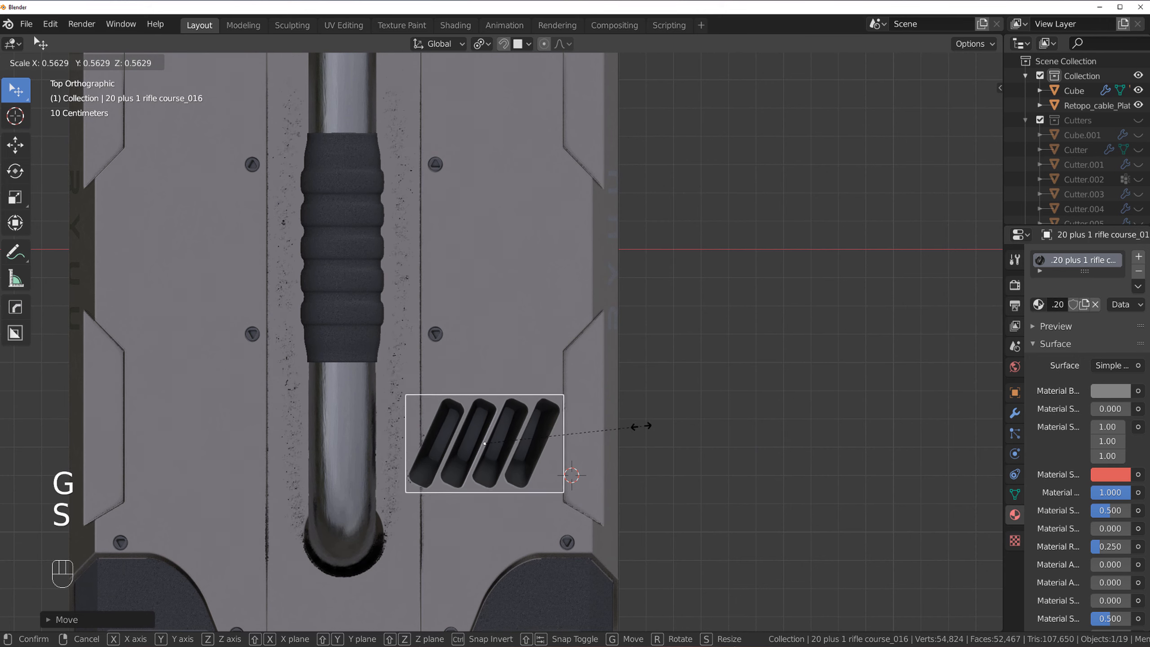
{"action": "left_click", "coordinate": [597, 433]}
{"action": "key", "text": "g"}
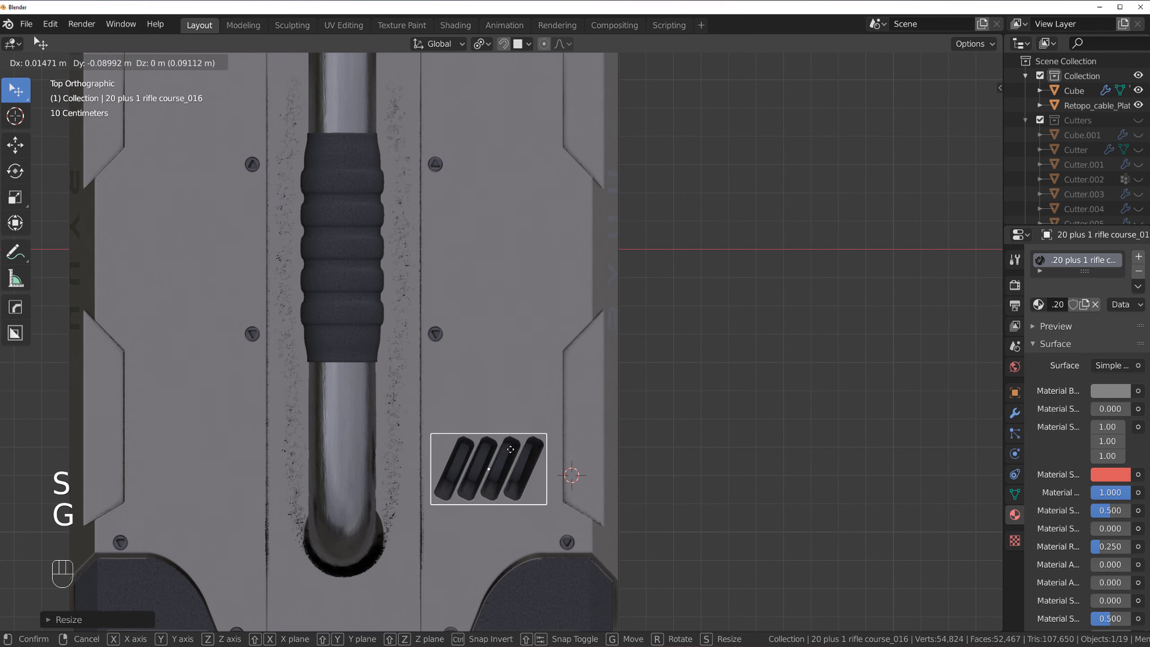
{"action": "left_click", "coordinate": [537, 454], "text": "ctrl"}
- Adjust the vent decal's rotation until its four slots run parallel to the handle
{"action": "key", "text": "d"}
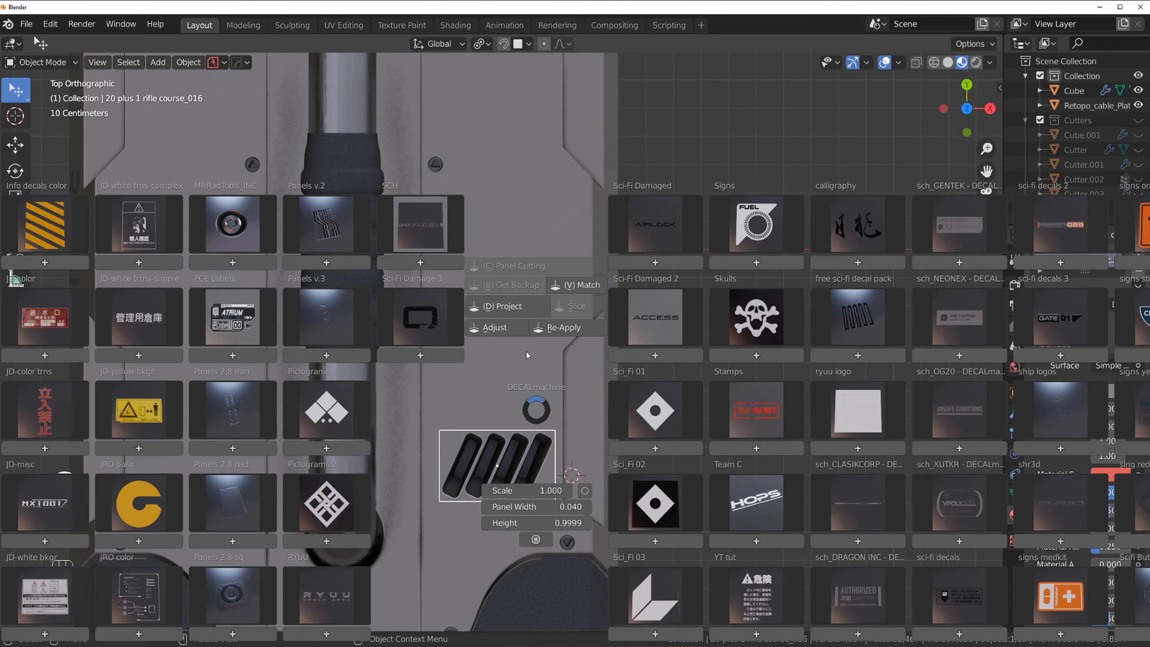
{"action": "left_click", "coordinate": [510, 327]}
{"action": "scroll", "coordinate": [510, 327], "scroll_direction": "up", "scroll_amount": 1}
{"action": "scroll", "coordinate": [518, 356], "scroll_direction": "down", "scroll_amount": 18, "text": "ctrl+shift"}
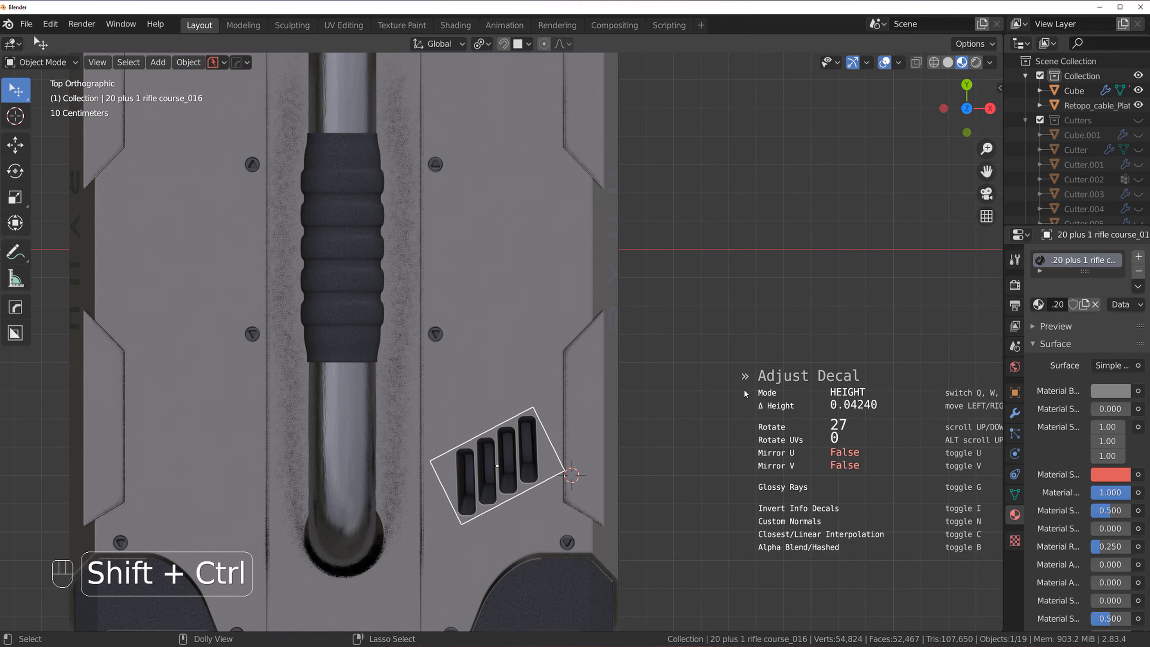
{"action": "scroll", "coordinate": [742, 391], "scroll_direction": "down", "scroll_amount": 1, "text": "ctrl+shift"}
{"action": "left_click", "coordinate": [740, 390]}
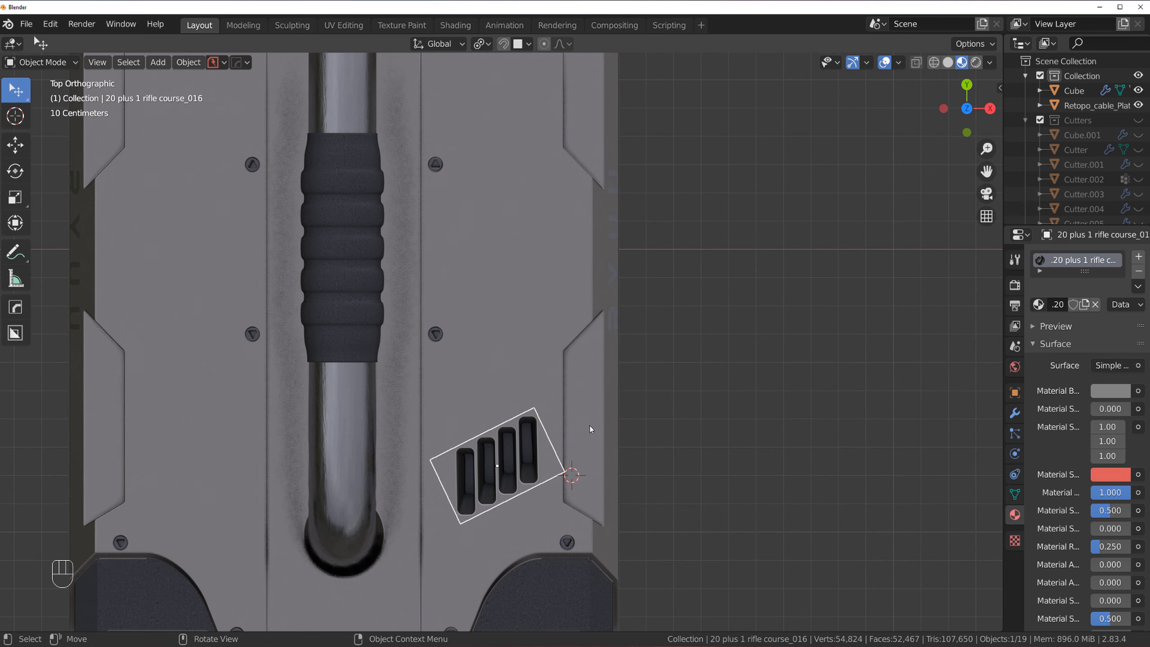
- Project the vent decal onto the top panel and mirror it across the speaker body along both X and Y
{"action": "key", "text": "d"}
{"action": "left_click", "coordinate": [564, 315], "text": "alt"}
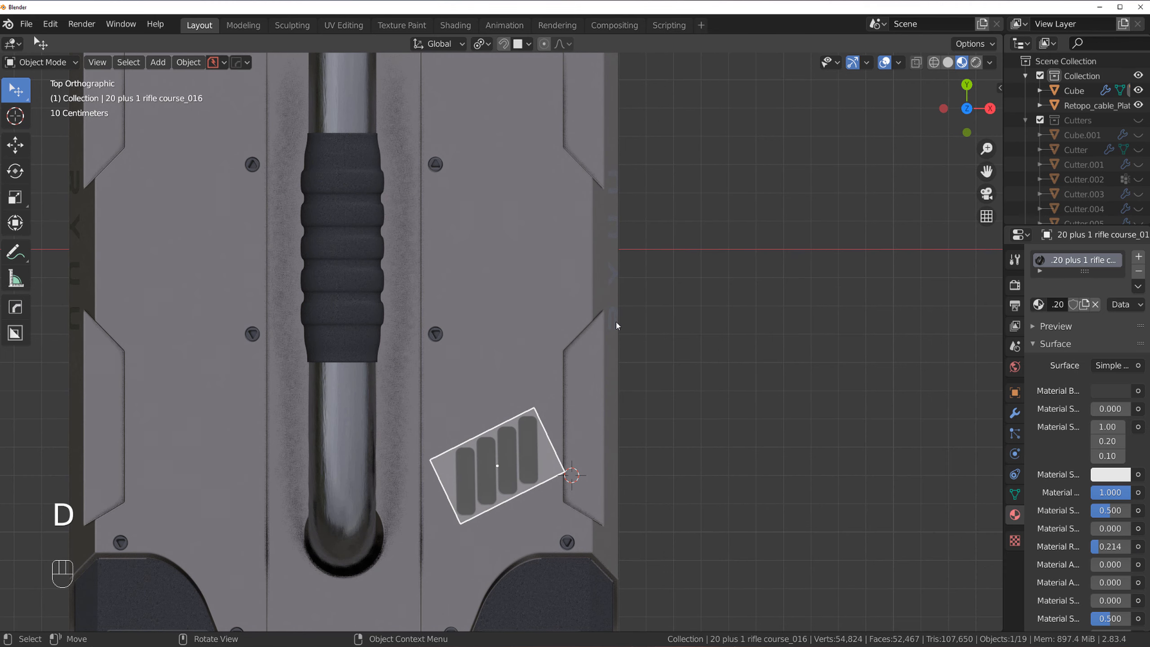
{"action": "scroll", "coordinate": [600, 355], "scroll_direction": "down", "scroll_amount": 3}
{"action": "middle_click_drag", "start_coordinate": [601, 355], "coordinate": [582, 325]}
{"action": "left_click", "coordinate": [525, 320], "text": "shift"}
{"action": "key", "text": "alt+x"}
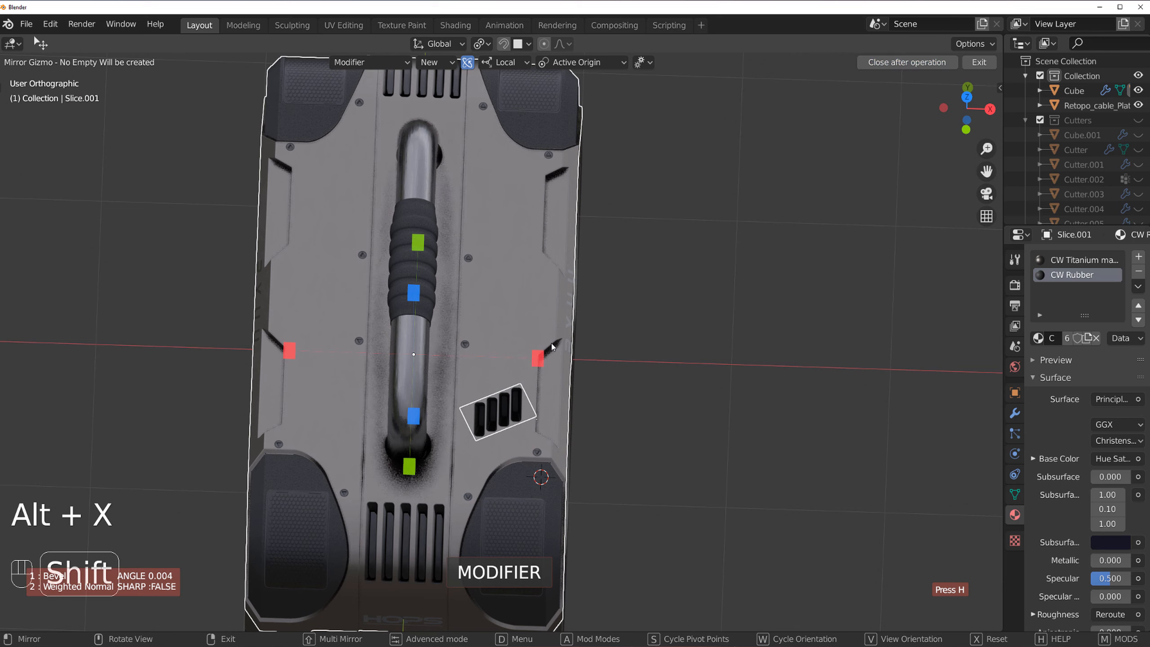
{"action": "left_click", "coordinate": [410, 466], "text": "shift"}
{"action": "left_click", "coordinate": [538, 358], "text": "shift"}
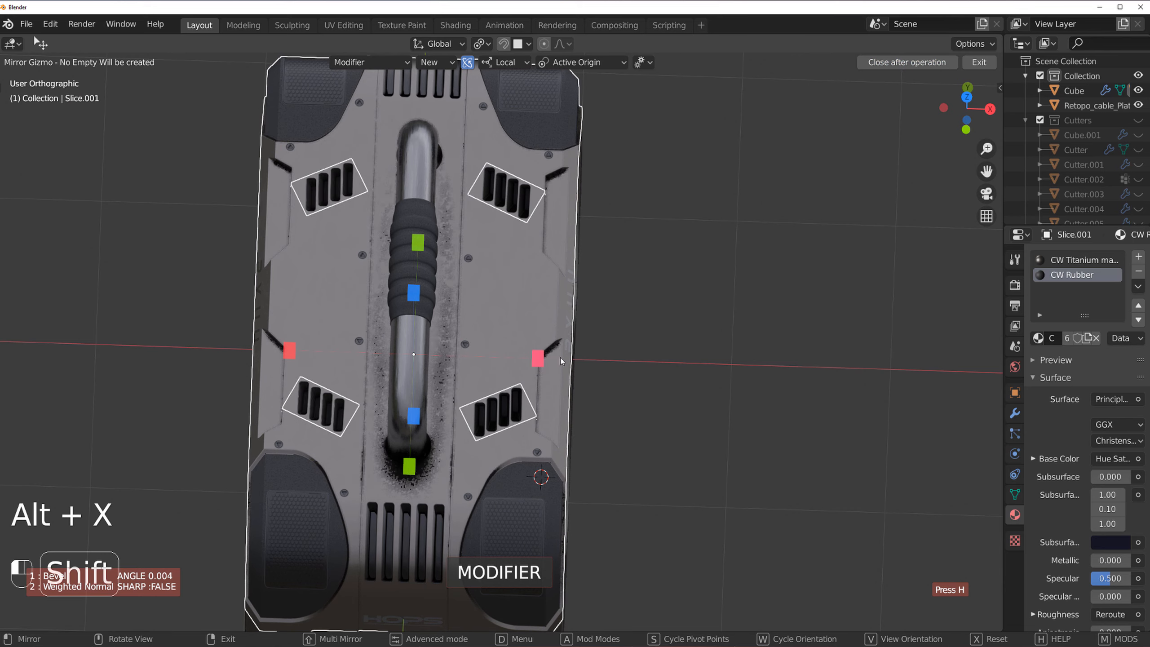
{"action": "left_click", "coordinate": [704, 310]}
{"action": "middle_click_drag", "start_coordinate": [705, 313], "coordinate": [590, 297]}
{"action": "right_click", "coordinate": [622, 399]}
- Examine the mirrored vent decals in perspective, open the decal adjustment on them, and view the whole speaker
{"action": "key", "text": "KP_5"}
{"action": "scroll", "coordinate": [640, 348], "scroll_direction": "up", "scroll_amount": 2}
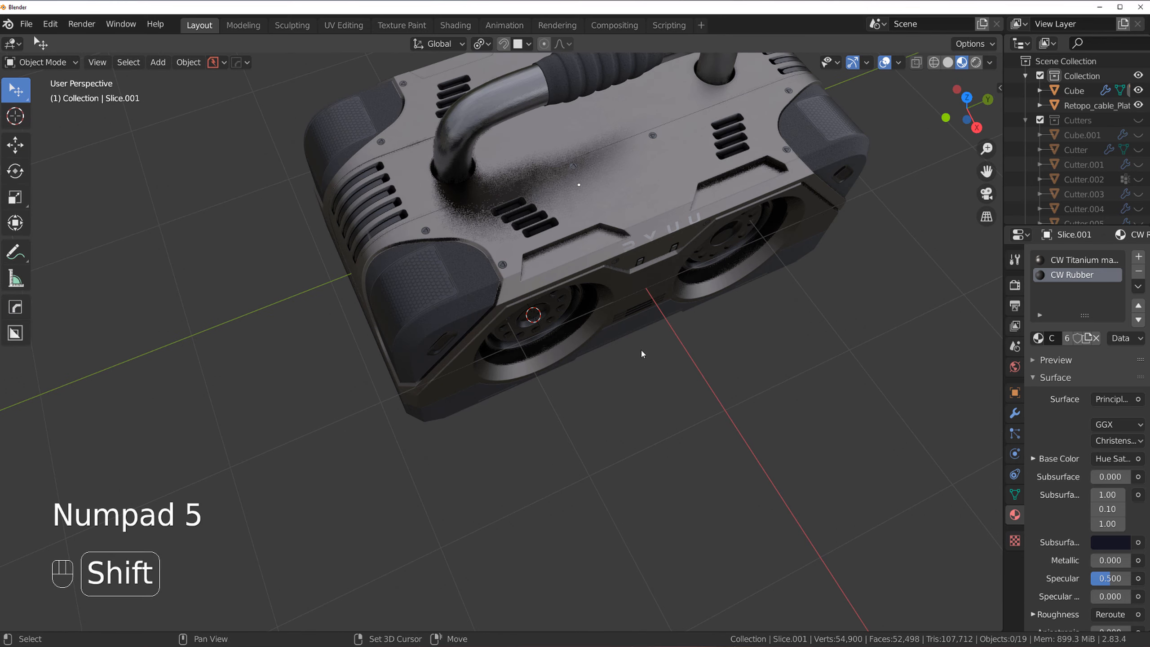
{"action": "middle_click_drag", "start_coordinate": [641, 348], "coordinate": [629, 394], "text": "shift"}
{"action": "middle_click_drag", "start_coordinate": [630, 394], "coordinate": [463, 254]}
{"action": "left_click", "coordinate": [456, 238]}
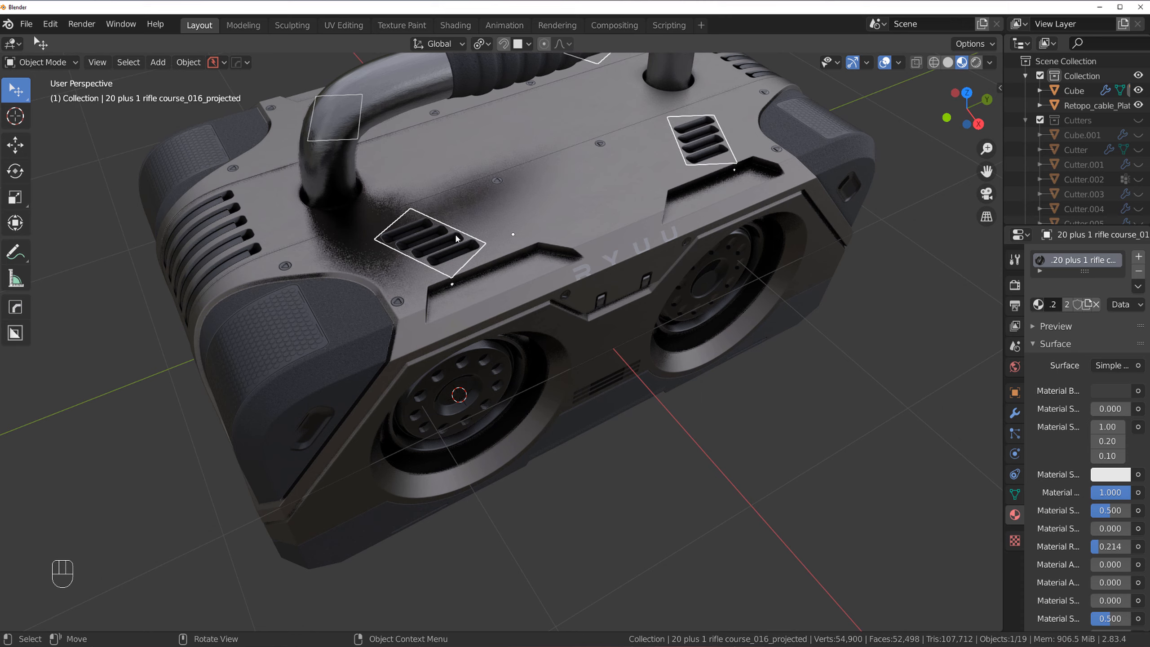
{"action": "key", "text": "d"}
{"action": "left_click", "coordinate": [429, 171]}
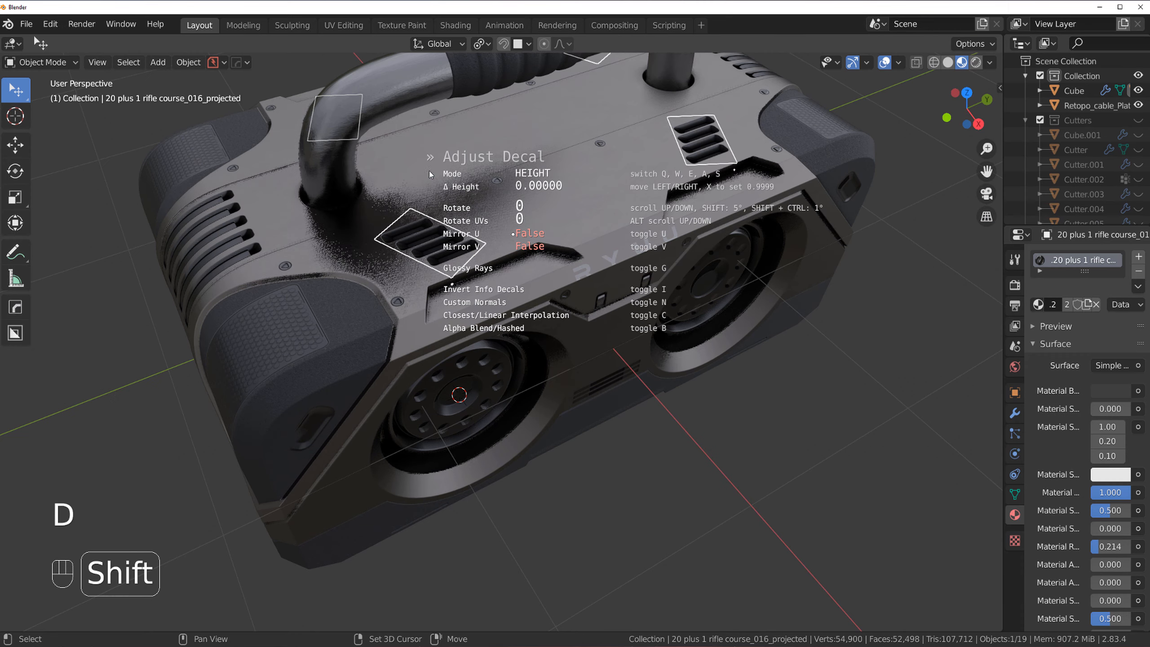
{"action": "middle_click_drag", "start_coordinate": [589, 390], "coordinate": [498, 393]}
{"action": "left_click", "coordinate": [835, 272]}
- Add a plane mesh and scale it up into a large ground surface around the speaker
{"action": "key", "text": "shift+a"}
{"action": "mouse_move", "coordinate": [520, 334]}
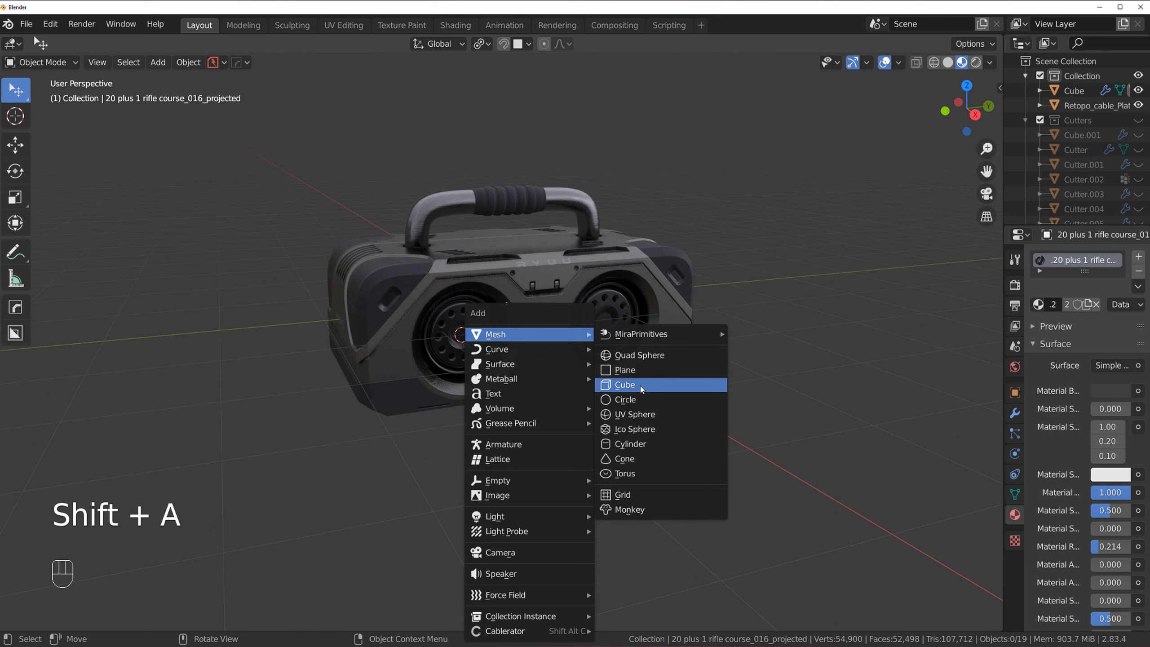
{"action": "left_click", "coordinate": [639, 370]}
{"action": "key", "text": "s"}
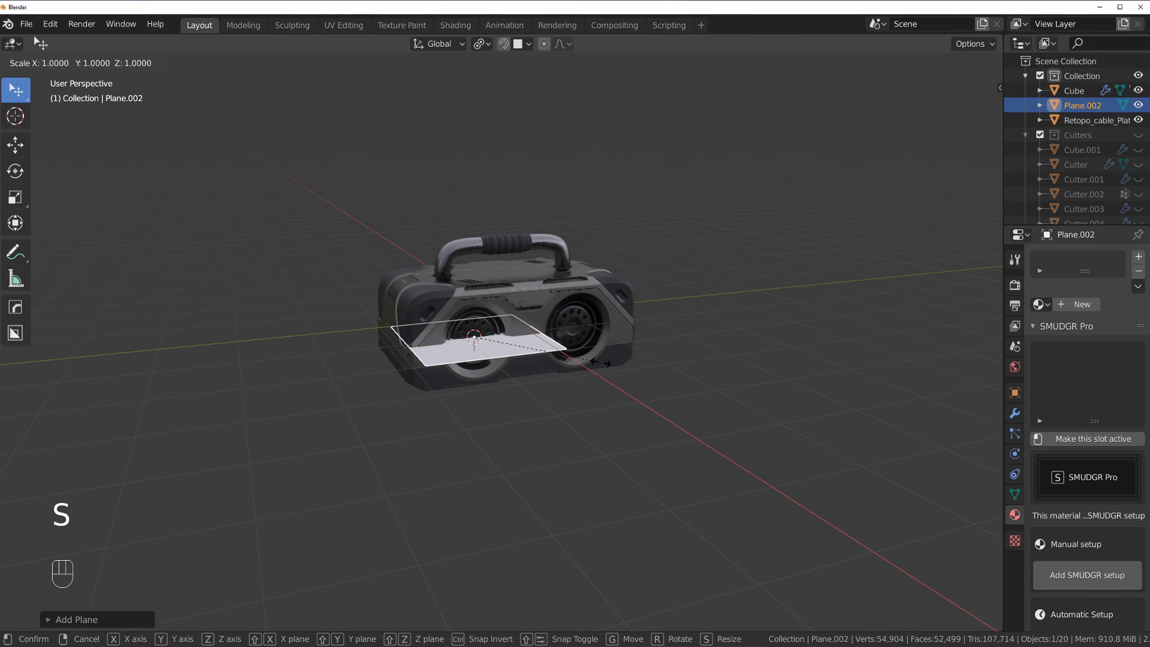
{"action": "left_click", "coordinate": [234, 424]}
- Move the ground plane down along Z by about 0.67 m to just beneath the speaker's base
{"action": "scroll", "coordinate": [234, 425], "scroll_direction": "down", "scroll_amount": 1}
{"action": "key", "text": "grave"}
{"action": "key", "text": "KP_5"}
{"action": "scroll", "coordinate": [573, 338], "scroll_direction": "up", "scroll_amount": 2}
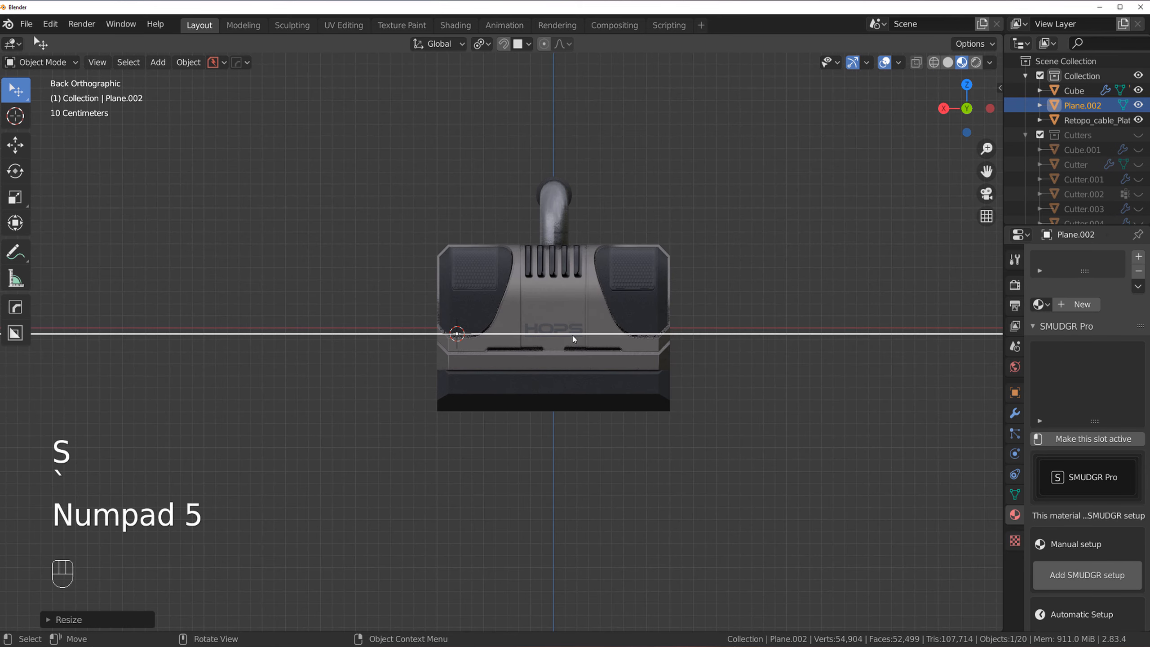
{"action": "key", "text": "g"}
{"action": "key", "text": "z"}
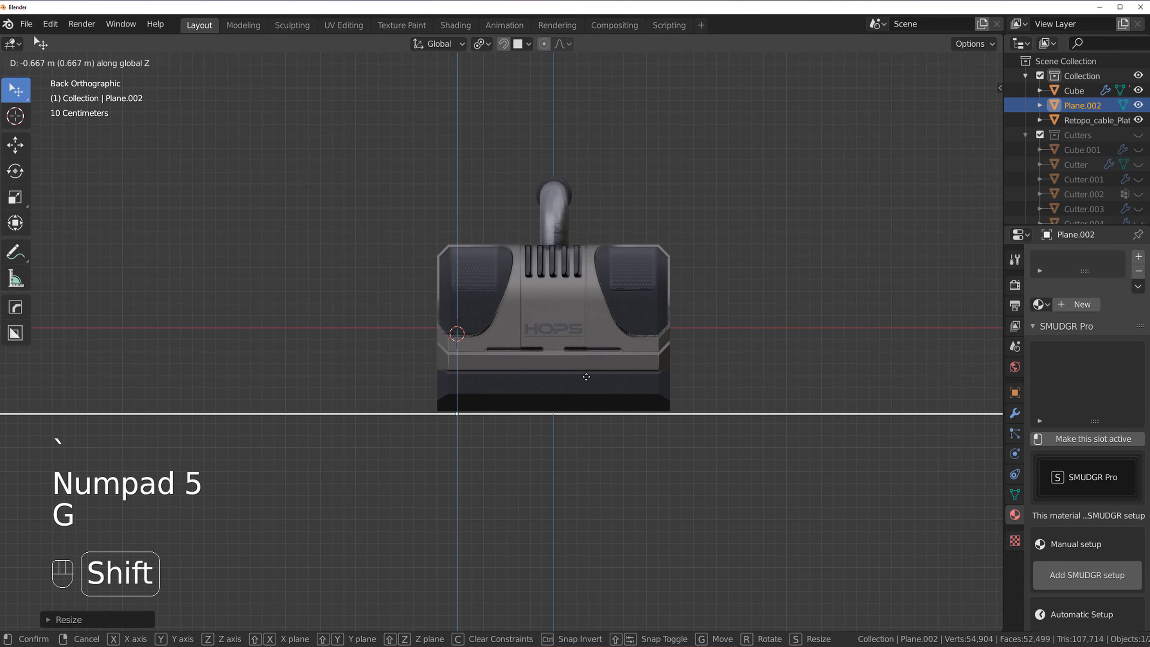
{"action": "left_click", "coordinate": [587, 378]}
- Add a Solidify modifier to the ground plane with the HardOps thickness adjustment
{"action": "middle_click_drag", "start_coordinate": [586, 378], "coordinate": [469, 302]}
{"action": "key", "text": "grave"}
{"action": "key", "text": "q"}
{"action": "mouse_move", "coordinate": [449, 207]}
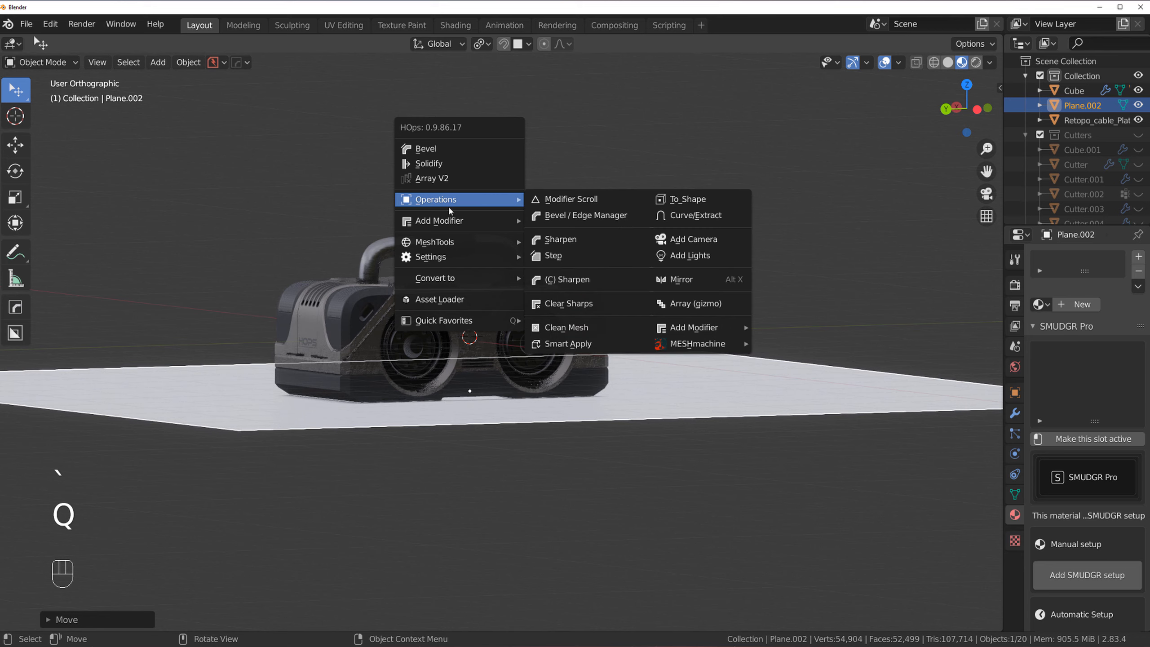
{"action": "left_click", "coordinate": [559, 243]}
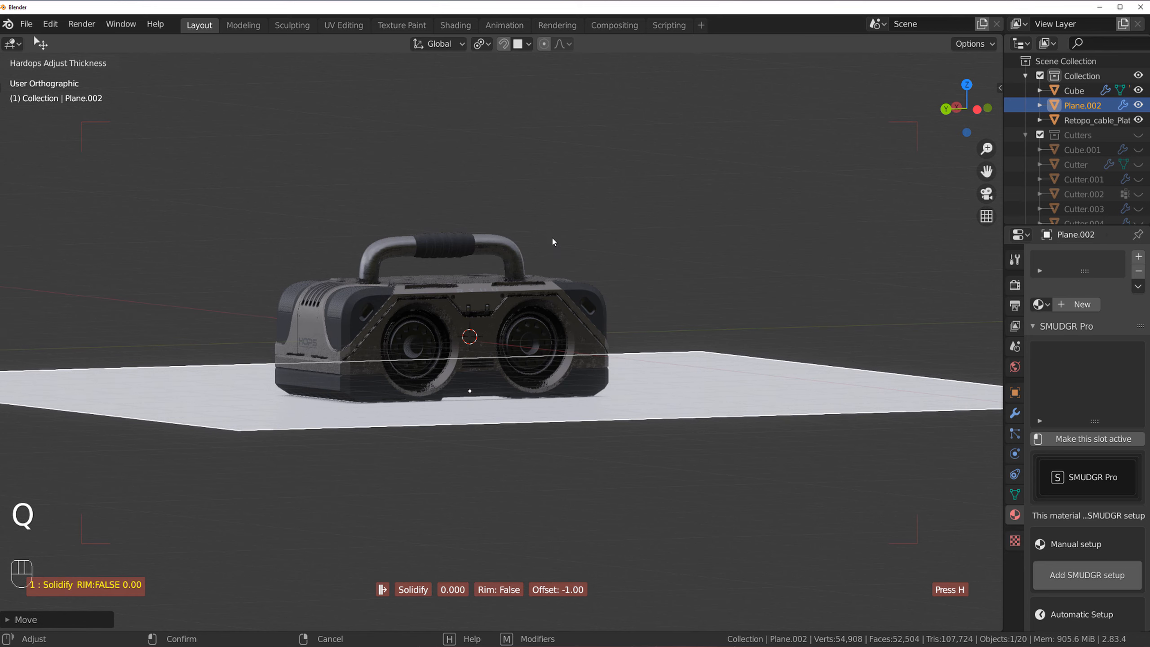
{"action": "left_click", "coordinate": [527, 245]}
- Scale up the ground plane slightly and delete it
{"action": "middle_click_drag", "start_coordinate": [527, 245], "coordinate": [584, 330]}
{"action": "key", "text": "KP_5"}
{"action": "key", "text": "s"}
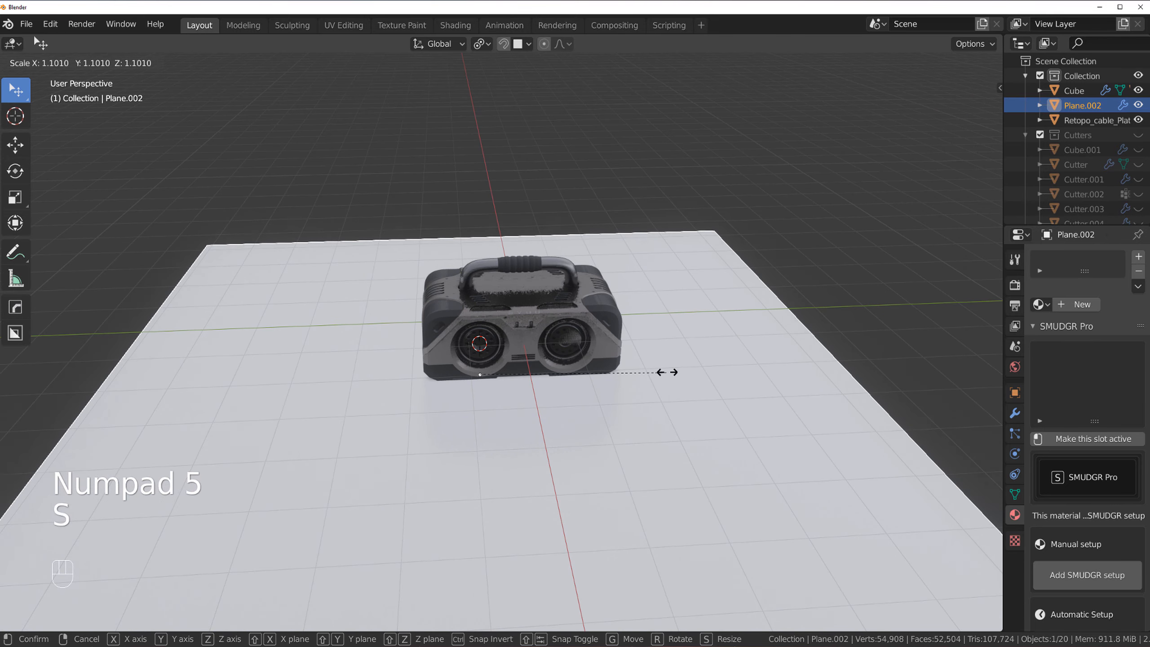
{"action": "left_click", "coordinate": [757, 367]}
{"action": "right_click", "coordinate": [758, 367]}
{"action": "key", "text": "x"}
{"action": "left_click", "coordinate": [622, 399]}
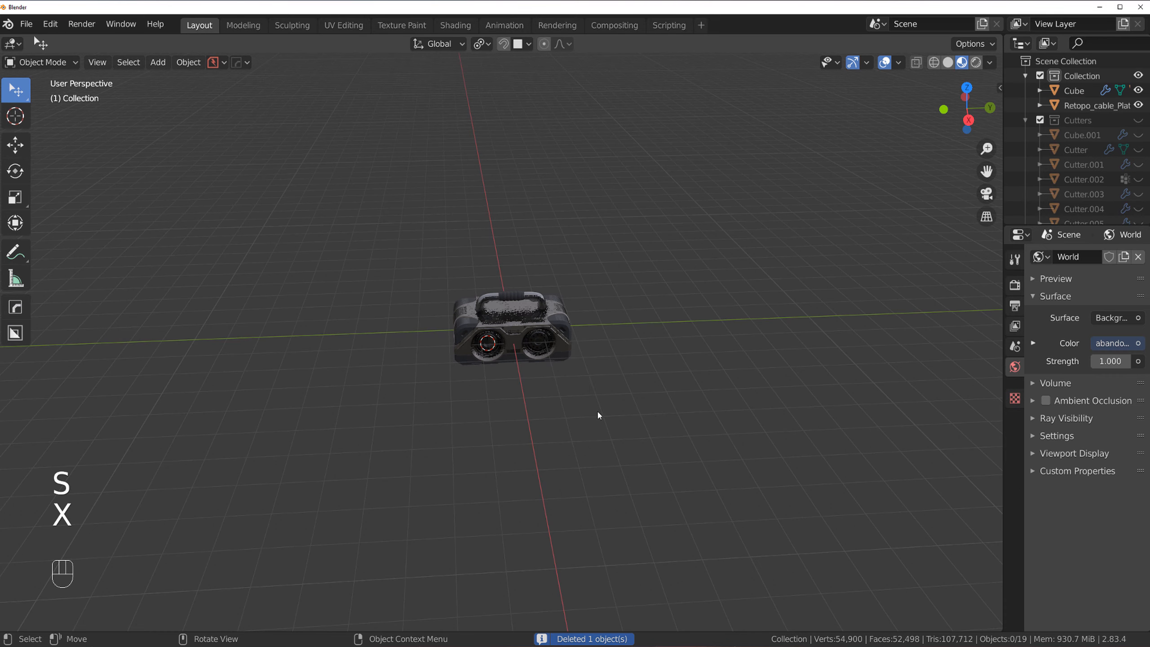
{"action": "middle_click_drag", "start_coordinate": [597, 411], "coordinate": [625, 376]}
{"action": "key", "text": "shift+a"}
{"action": "mouse_move", "coordinate": [632, 338]}
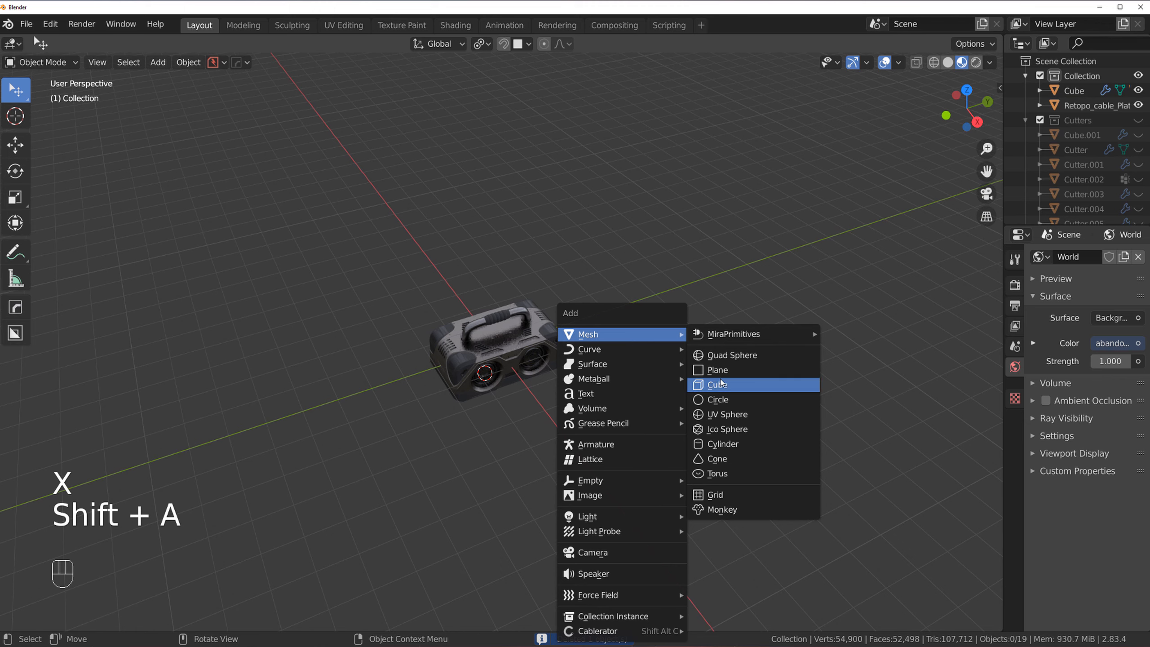
{"action": "left_click", "coordinate": [721, 385]}
{"action": "key", "text": "x"}
{"action": "left_click", "coordinate": [595, 408]}
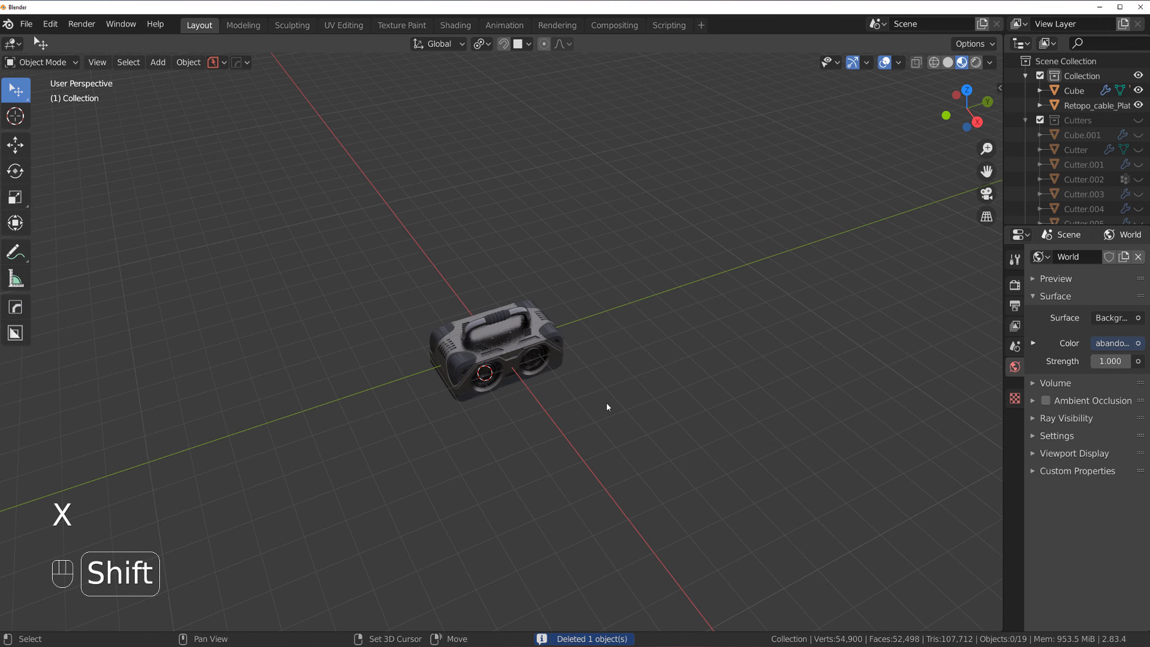
- Add a circle mesh with 100 vertices
{"action": "key", "text": "shift+a"}
{"action": "mouse_move", "coordinate": [602, 334]}
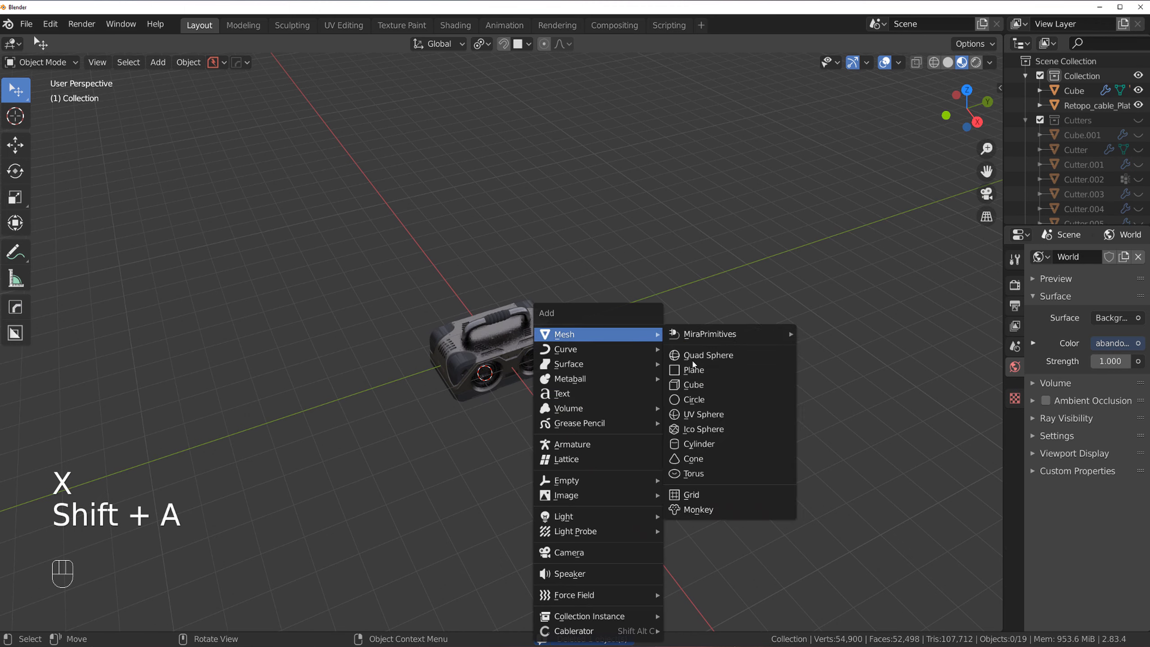
{"action": "left_click", "coordinate": [713, 400]}
{"action": "left_click", "coordinate": [78, 620]}
{"action": "left_click", "coordinate": [186, 459]}
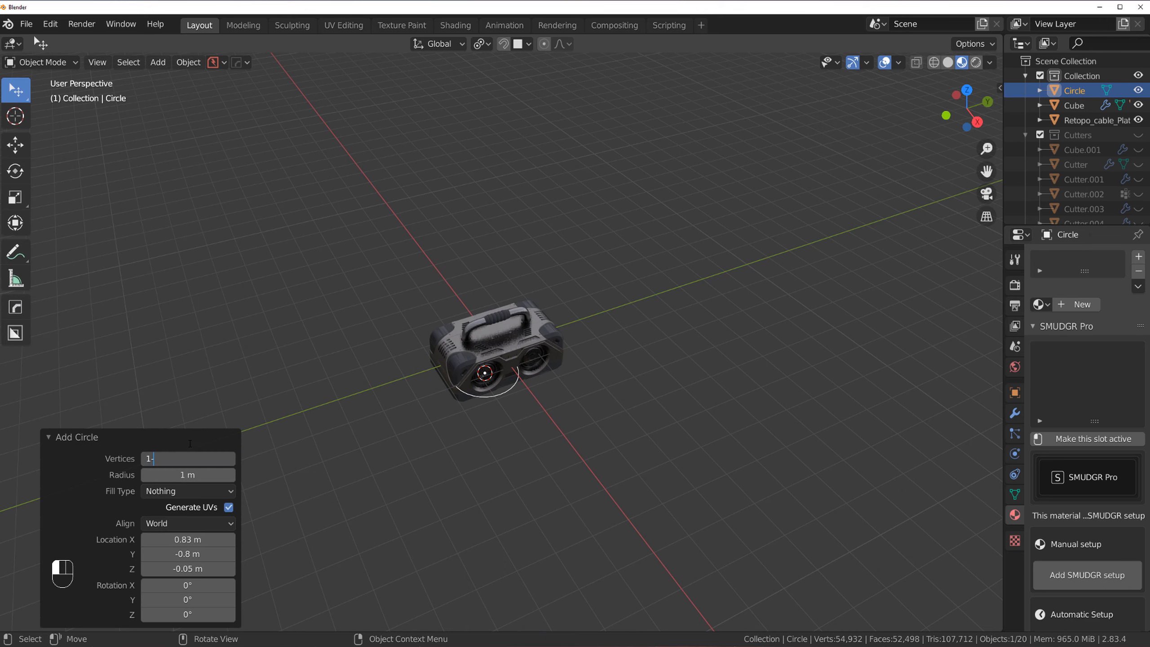
{"action": "type", "text": "100"}
{"action": "key", "text": "Return"}
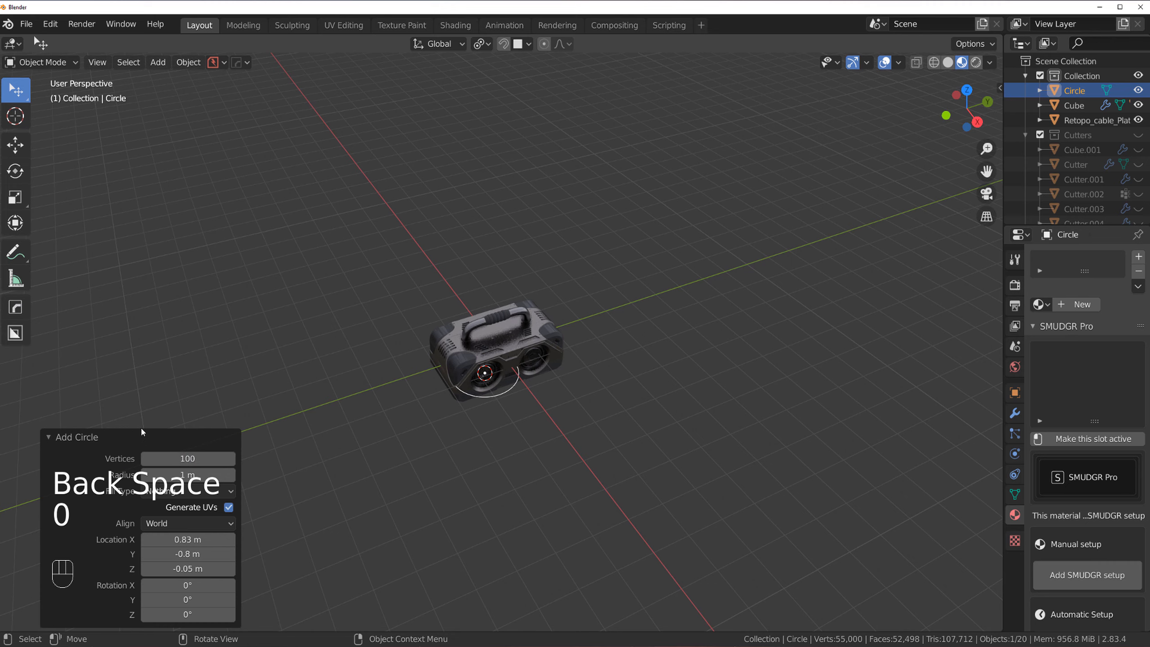
- Scale the circle up until it surrounds the speaker widely and fill it with a single face
{"action": "right_click", "coordinate": [643, 430]}
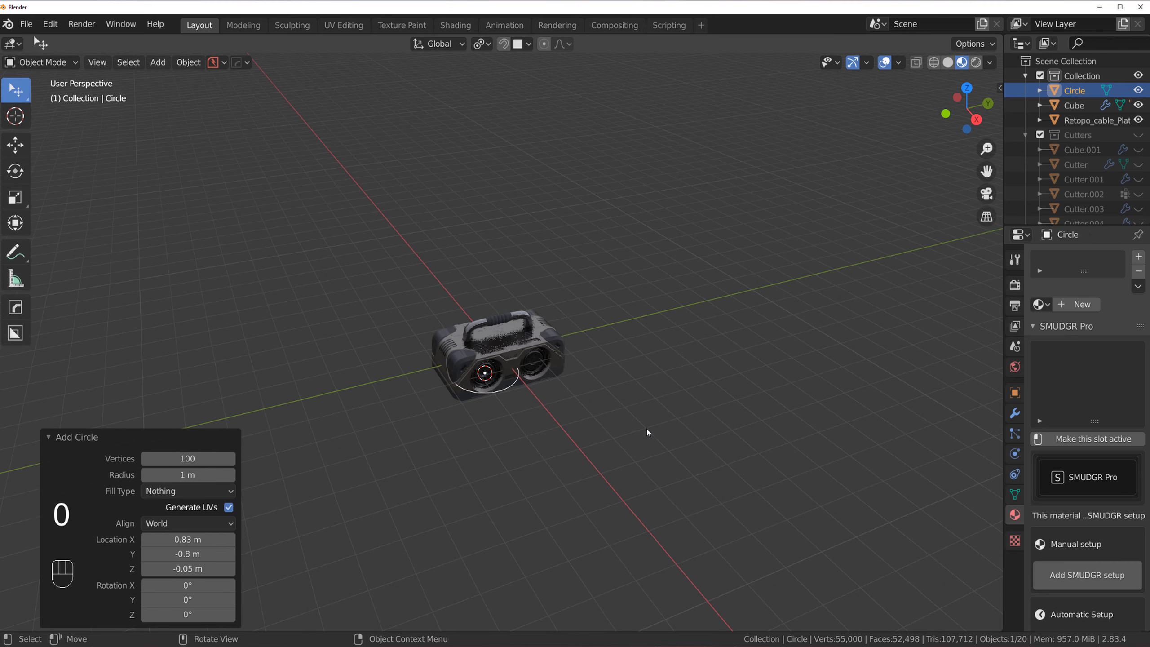
{"action": "key", "text": "s"}
{"action": "left_click", "coordinate": [359, 457]}
{"action": "key", "text": "Tab"}
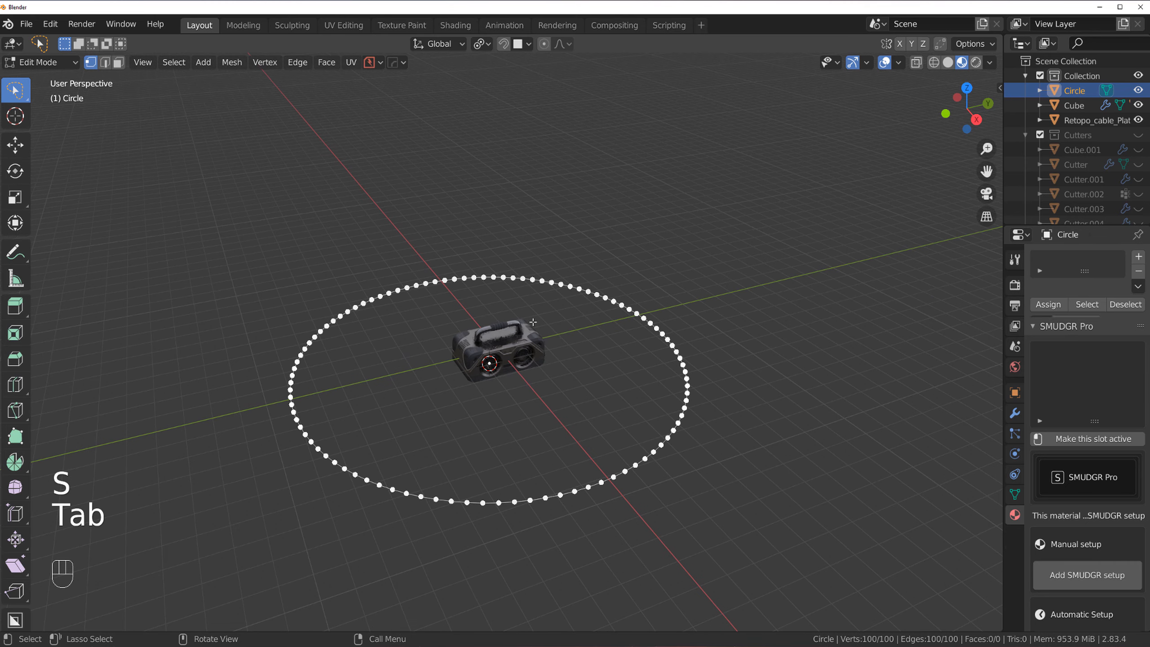
{"action": "key", "text": "s"}
{"action": "right_click", "coordinate": [739, 390]}
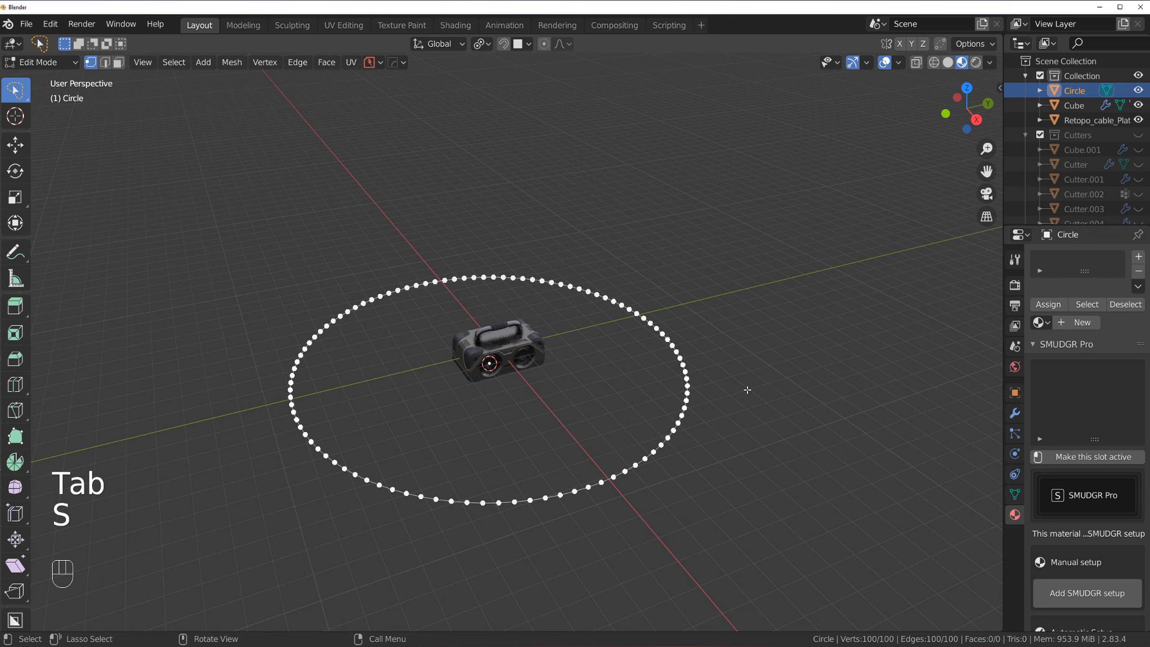
{"action": "key", "text": "g"}
{"action": "right_click", "coordinate": [860, 363]}
{"action": "key", "text": "f"}
{"action": "key", "text": "Tab"}
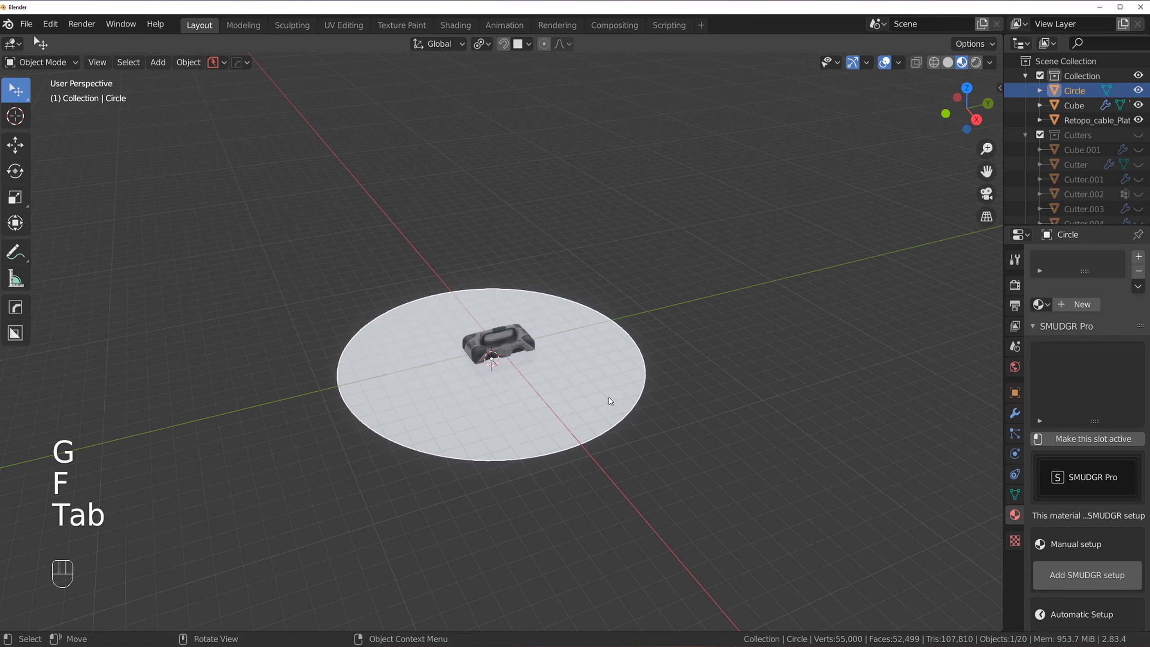
- Add a Solidify modifier to the filled circle to give it a thin thickness
{"action": "key", "text": "q"}
{"action": "left_click", "coordinate": [606, 336]}
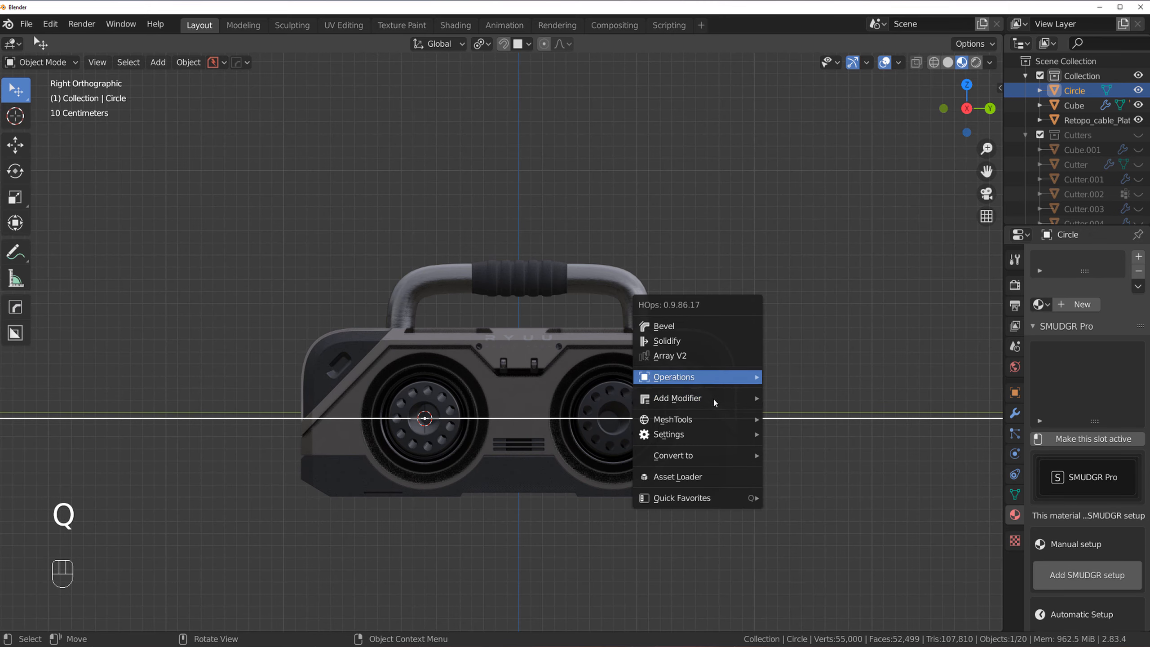
{"action": "mouse_move", "coordinate": [706, 398]}
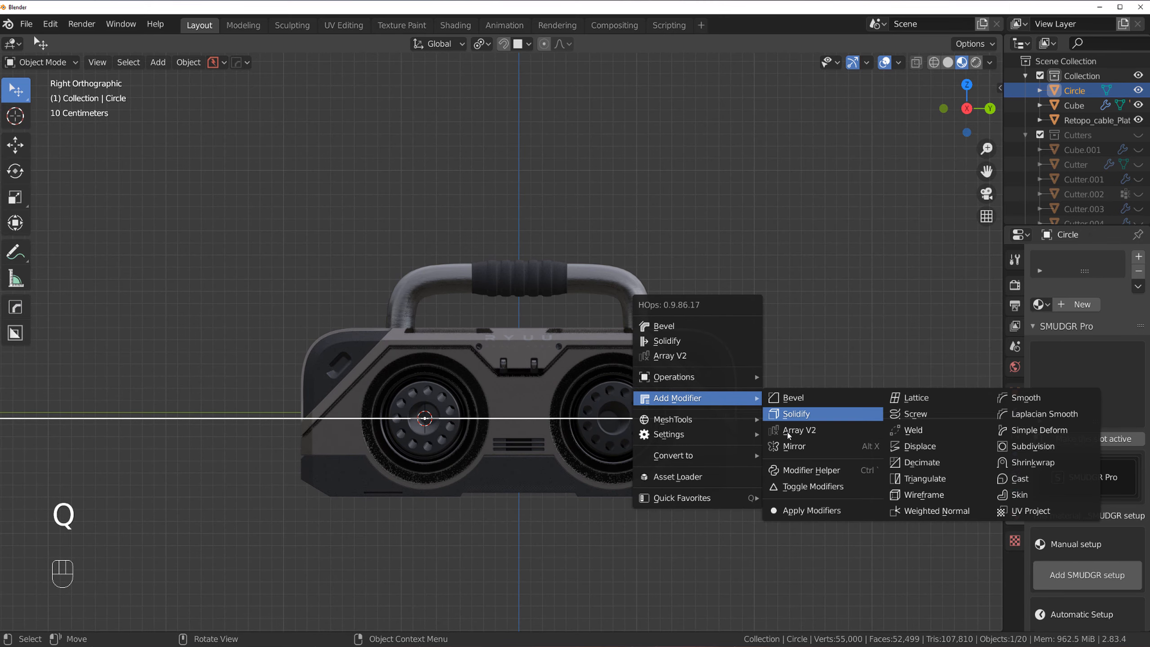
{"action": "left_click", "coordinate": [795, 414]}
{"action": "left_click", "coordinate": [764, 415]}
{"action": "scroll", "coordinate": [765, 415], "scroll_direction": "down", "scroll_amount": 2}
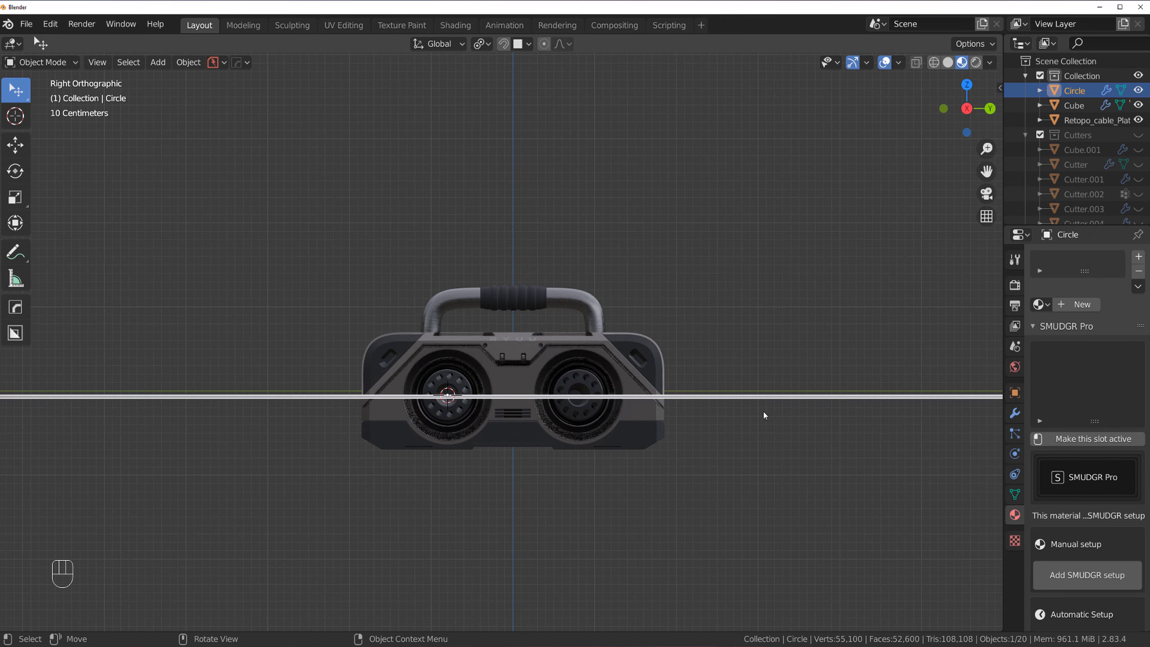
- Apply the Grime 03 material from the X Other pack of the KIT-OPS 2 asset loader to the disc
{"action": "middle_click_drag", "start_coordinate": [764, 415], "coordinate": [727, 419]}
{"action": "key", "text": "KP_5"}
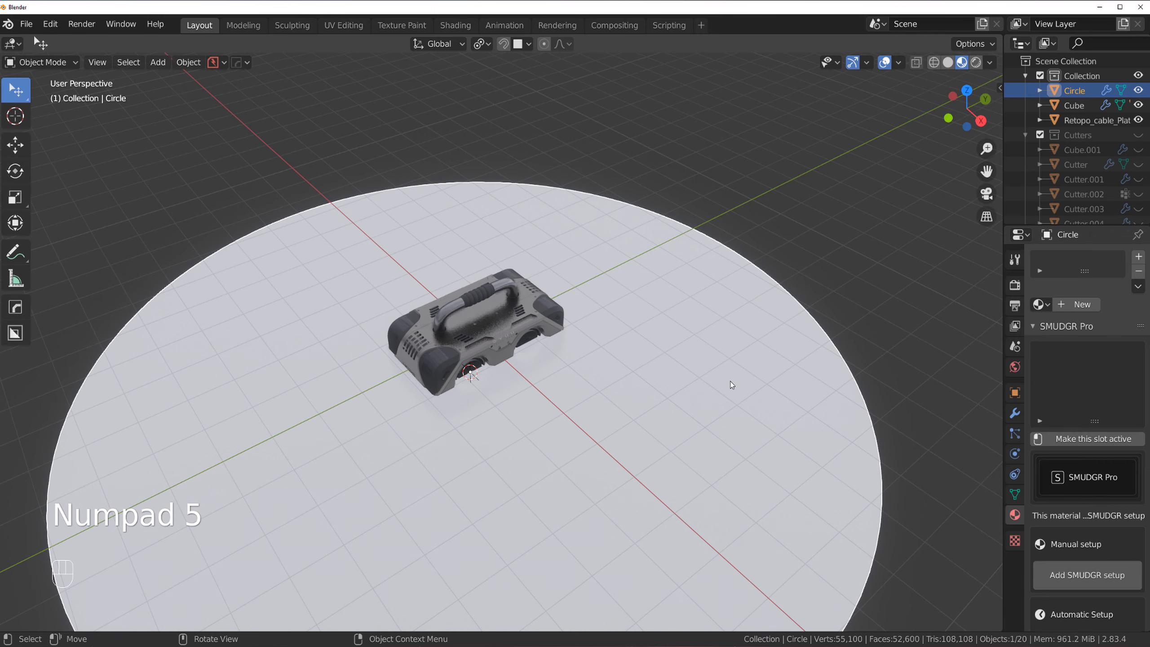
{"action": "key", "text": "q"}
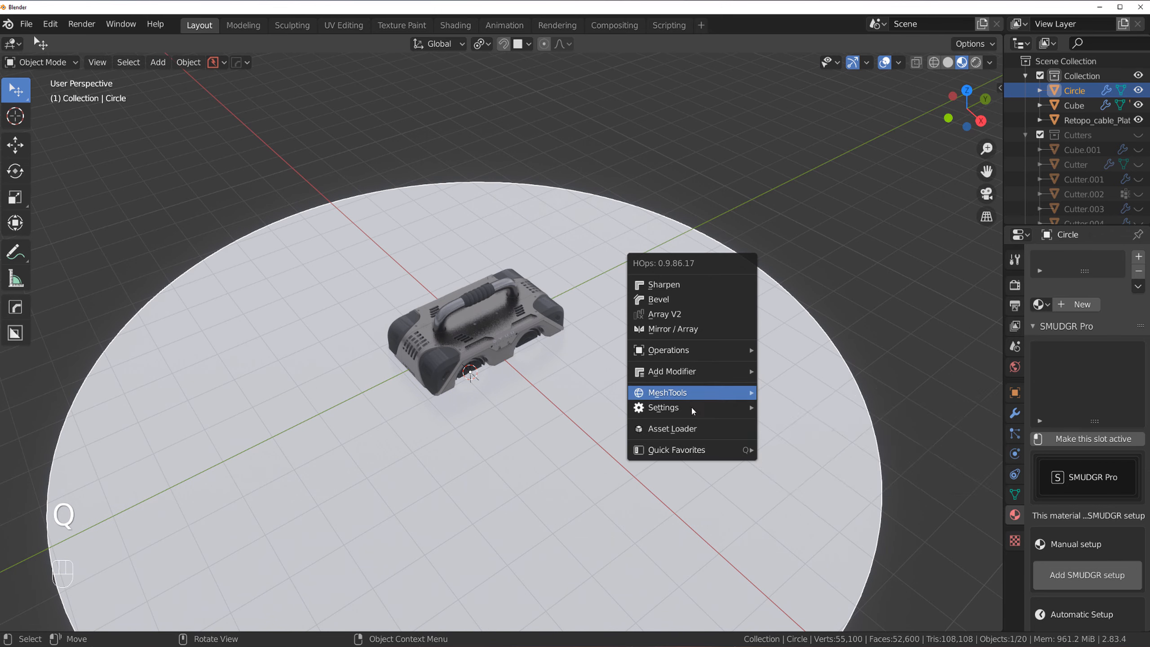
{"action": "left_click", "coordinate": [674, 429]}
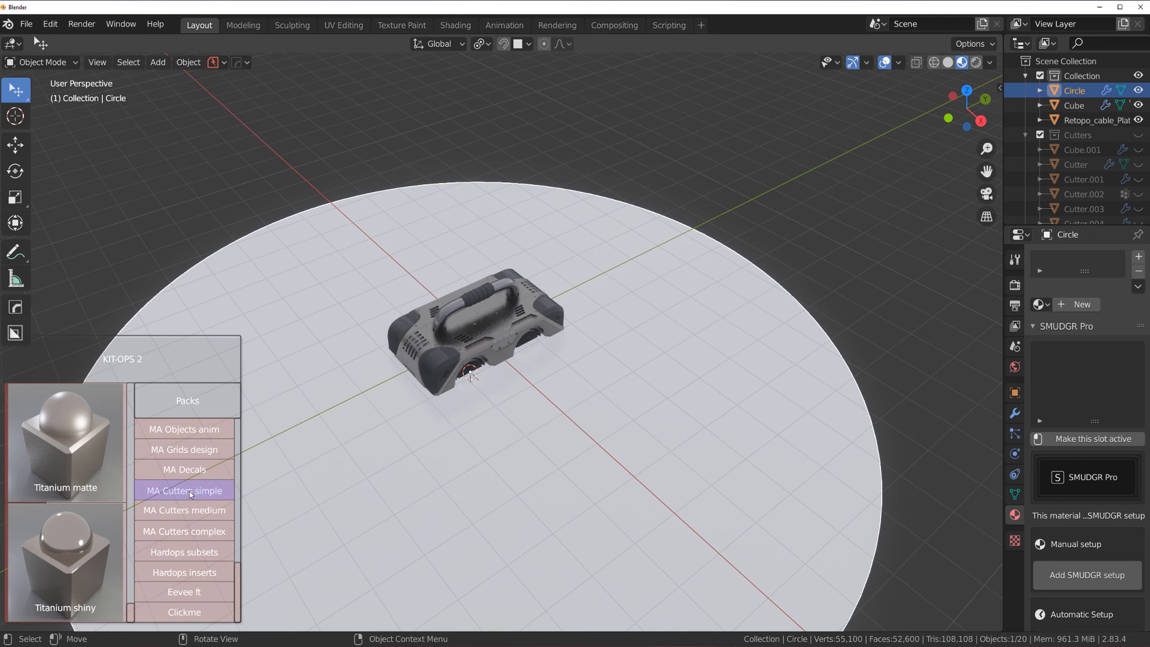
{"action": "scroll", "coordinate": [190, 474], "scroll_direction": "up", "scroll_amount": 5}
{"action": "scroll", "coordinate": [190, 473], "scroll_direction": "up", "scroll_amount": 6}
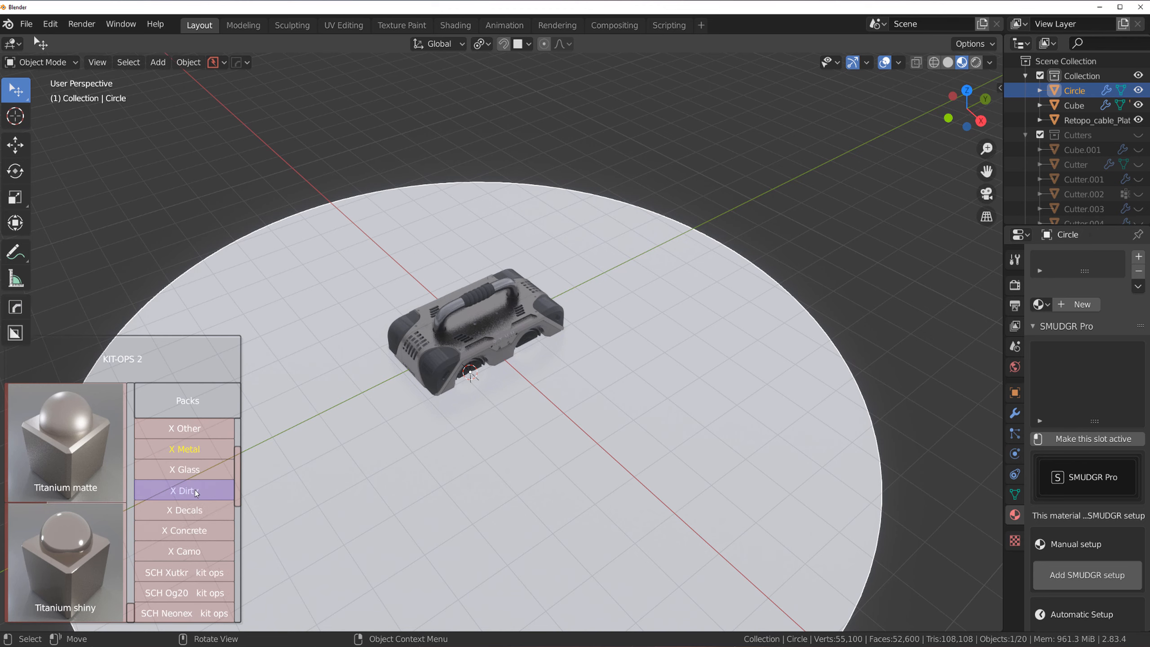
{"action": "left_click", "coordinate": [205, 526]}
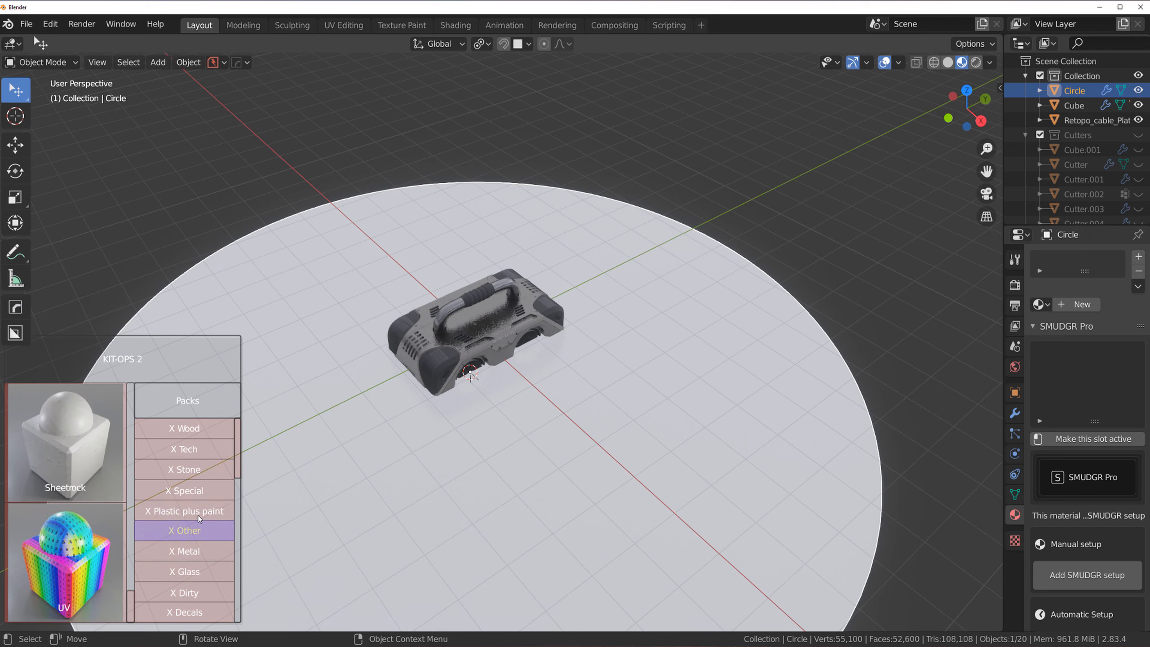
{"action": "scroll", "coordinate": [112, 507], "scroll_direction": "up", "scroll_amount": 6}
{"action": "scroll", "coordinate": [91, 503], "scroll_direction": "up", "scroll_amount": 3}
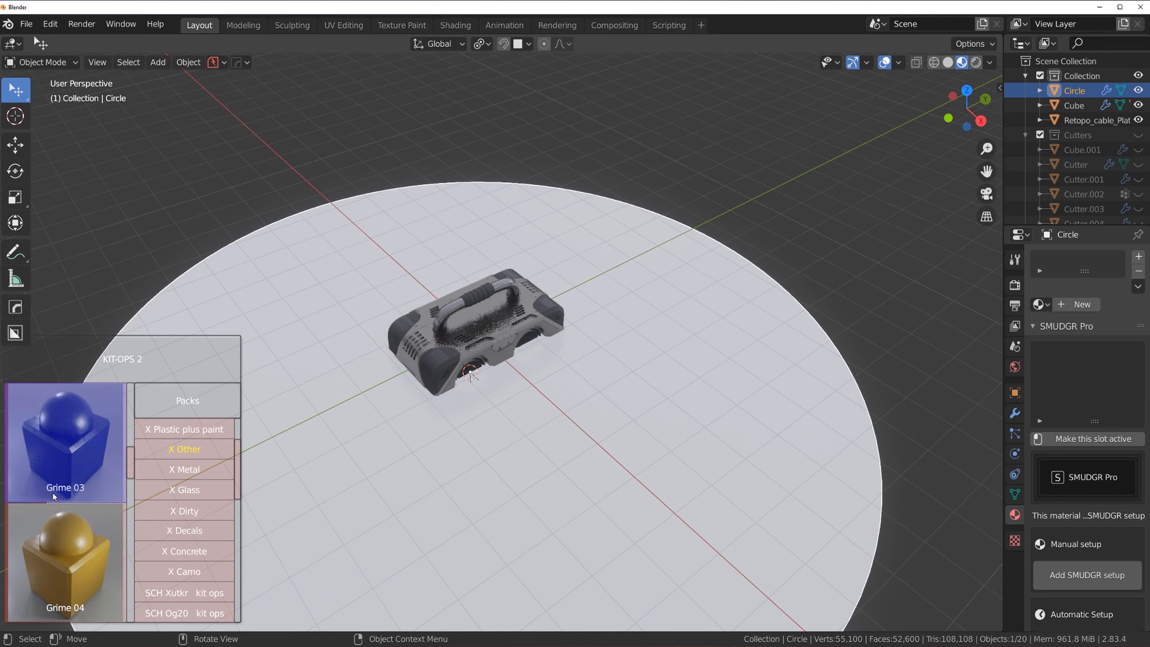
{"action": "left_click", "coordinate": [69, 447]}
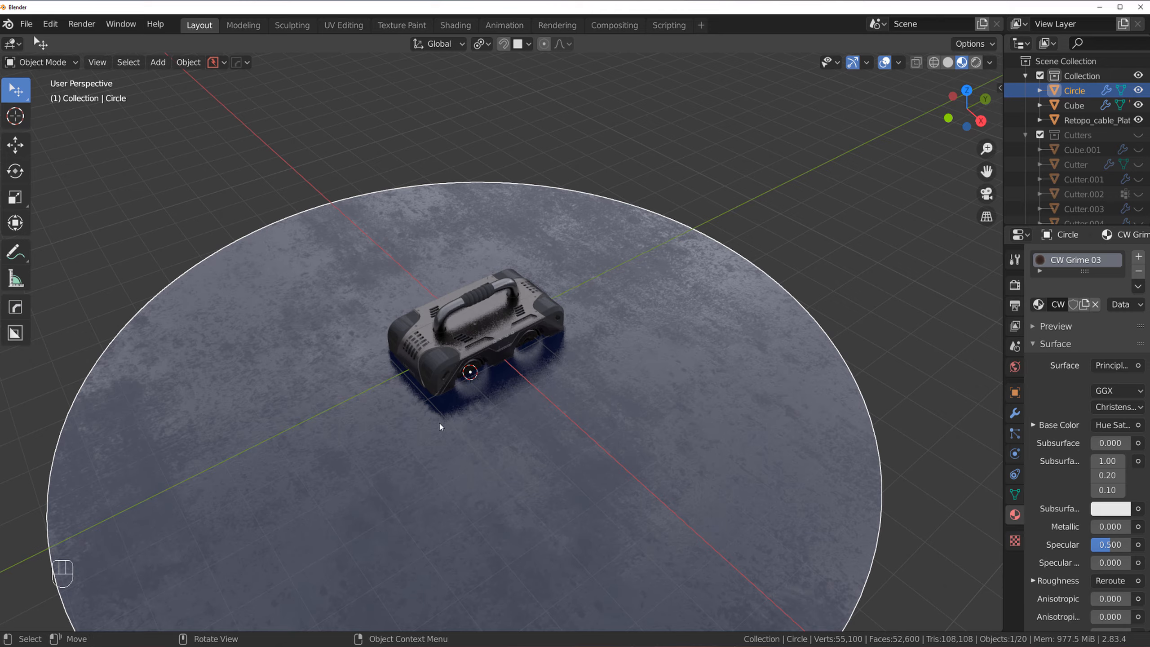
- Lower the disc along Z by about 0.65 m so that it sits just under the speaker's base
{"action": "middle_click_drag", "start_coordinate": [442, 423], "coordinate": [763, 362]}
{"action": "key", "text": "KP_5"}
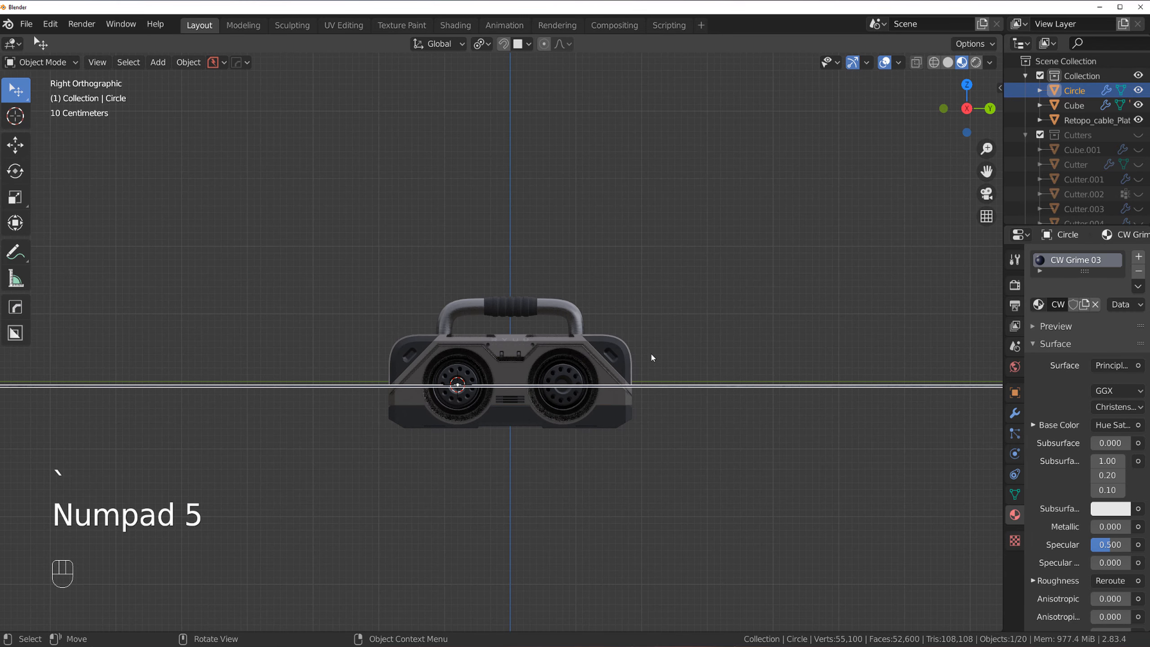
{"action": "scroll", "coordinate": [650, 352], "scroll_direction": "up", "scroll_amount": 3}
{"action": "key", "text": "g"}
{"action": "key", "text": "z"}
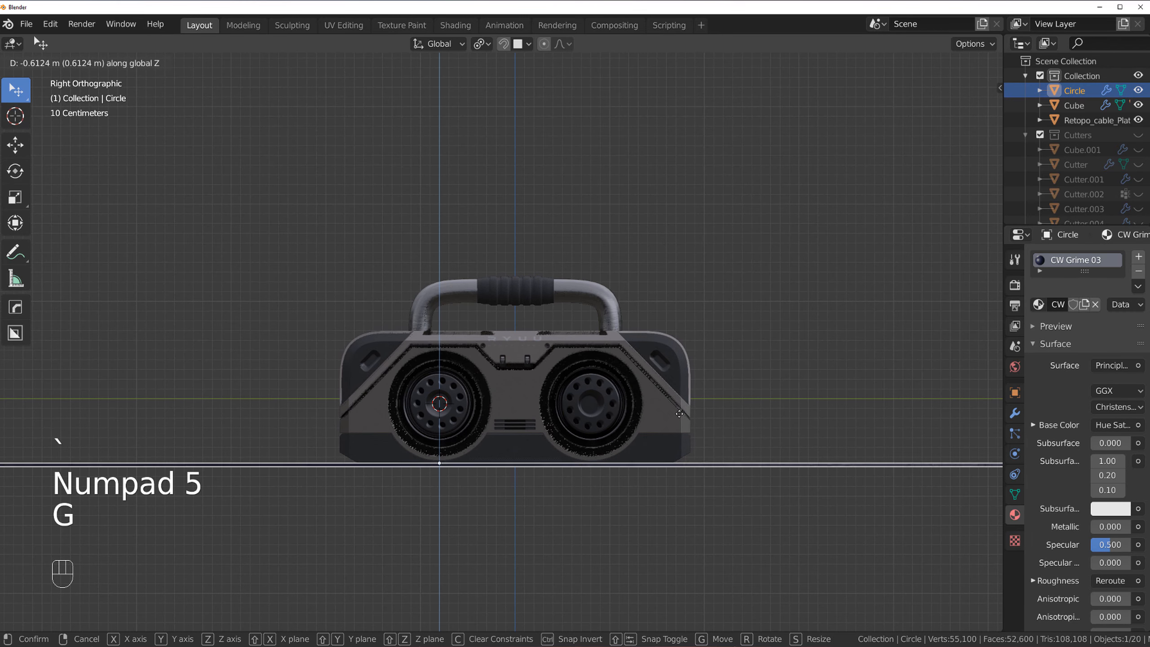
{"action": "left_click", "coordinate": [682, 412]}
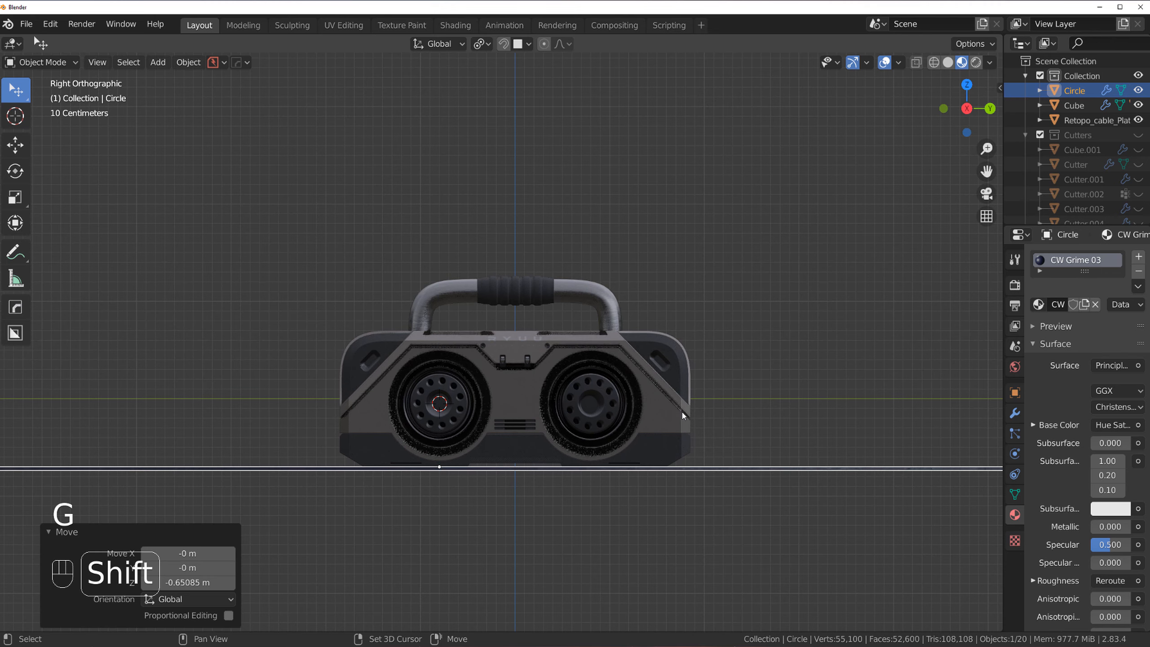
- Center the disc under the speaker by moving it about -0.81 m in X and 0.79 m in Y, with Z locked
{"action": "middle_click_drag", "start_coordinate": [681, 412], "coordinate": [649, 475]}
{"action": "key", "text": "KP_7"}
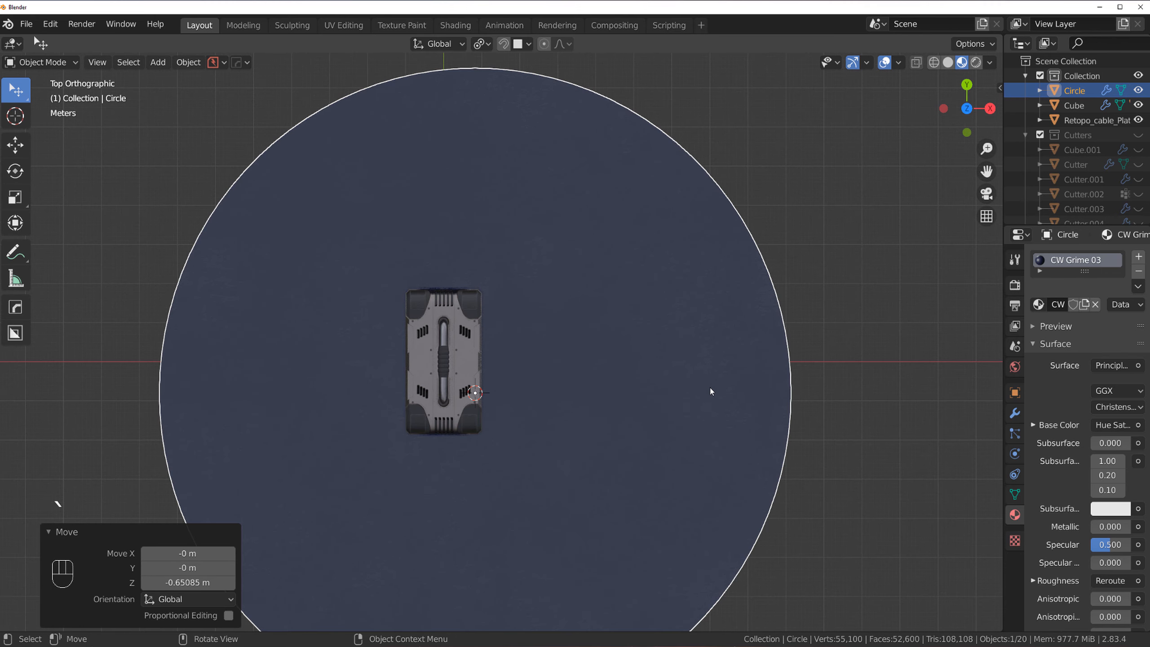
{"action": "key", "text": "g"}
{"action": "key", "text": "shift+z"}
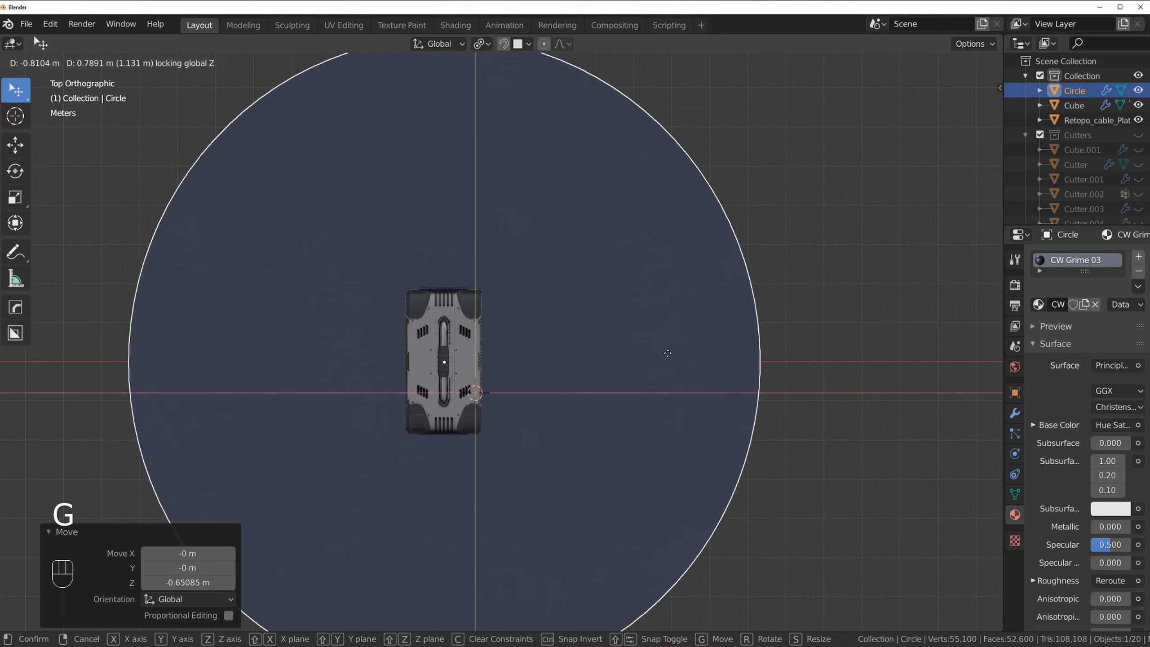
{"action": "left_click", "coordinate": [667, 353]}
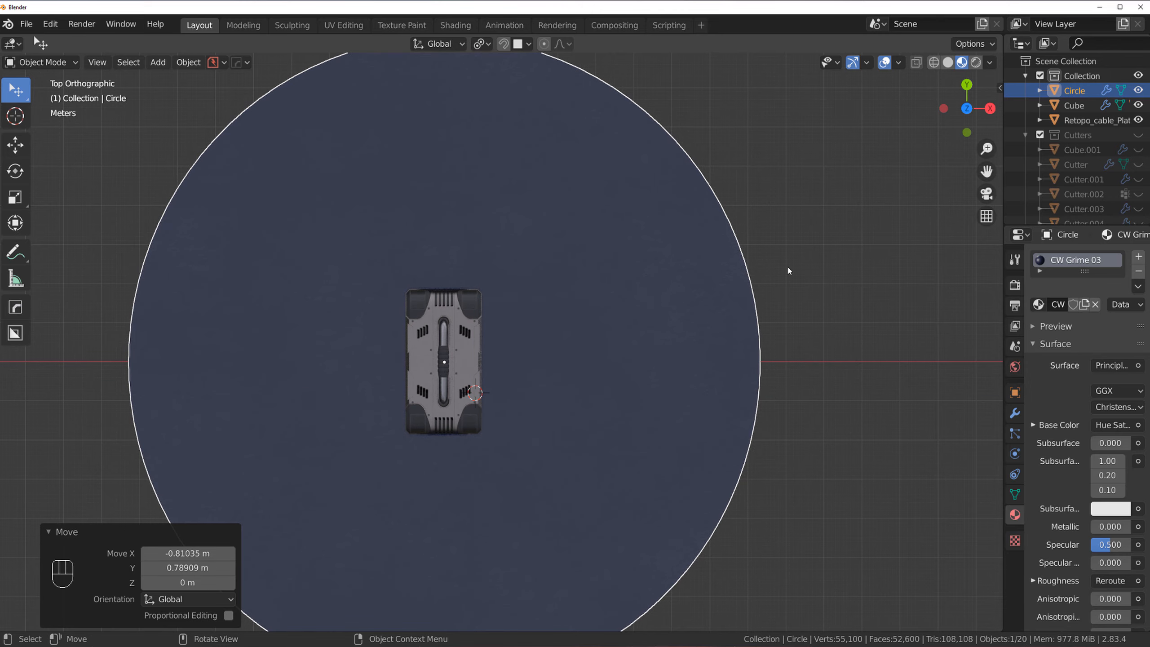
- Scale the disc by about 1.25 in X and Y, with Z locked
{"action": "key", "text": "KP_1"}
{"action": "middle_click_drag", "start_coordinate": [642, 332], "coordinate": [776, 355]}
{"action": "key", "text": "KP_5"}
{"action": "scroll", "coordinate": [514, 388], "scroll_direction": "up", "scroll_amount": 4}
{"action": "middle_click_drag", "start_coordinate": [525, 369], "coordinate": [679, 343]}
{"action": "scroll", "coordinate": [559, 375], "scroll_direction": "up", "scroll_amount": 2}
{"action": "scroll", "coordinate": [686, 377], "scroll_direction": "down", "scroll_amount": 4}
{"action": "key", "text": "s"}
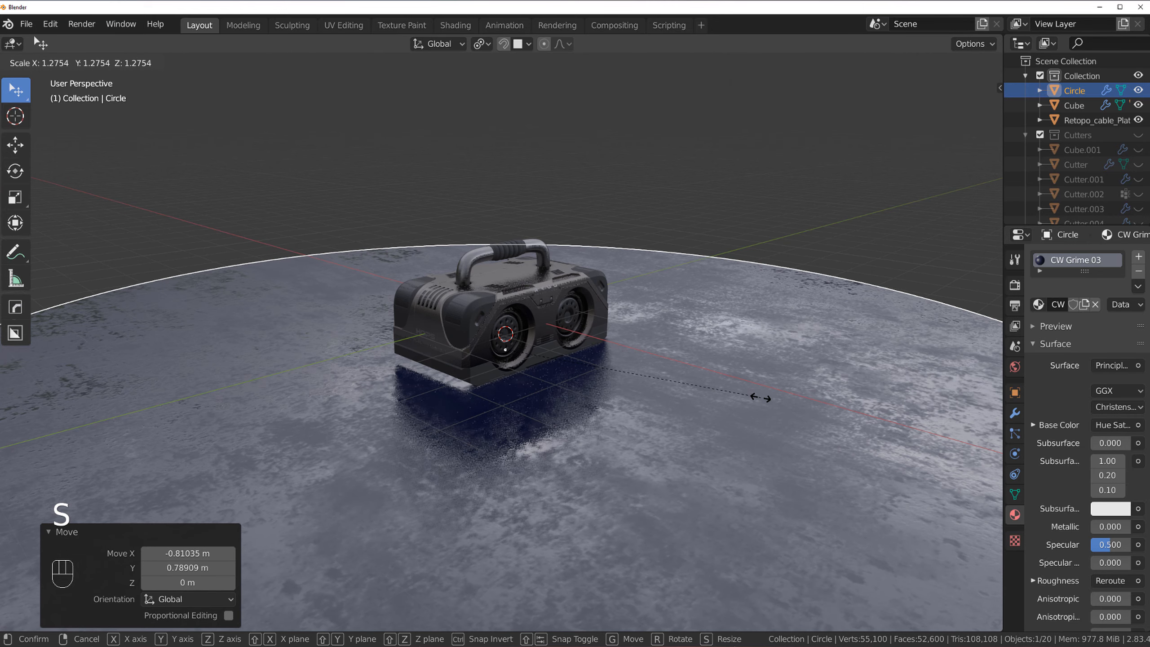
{"action": "key", "text": "shift+z"}
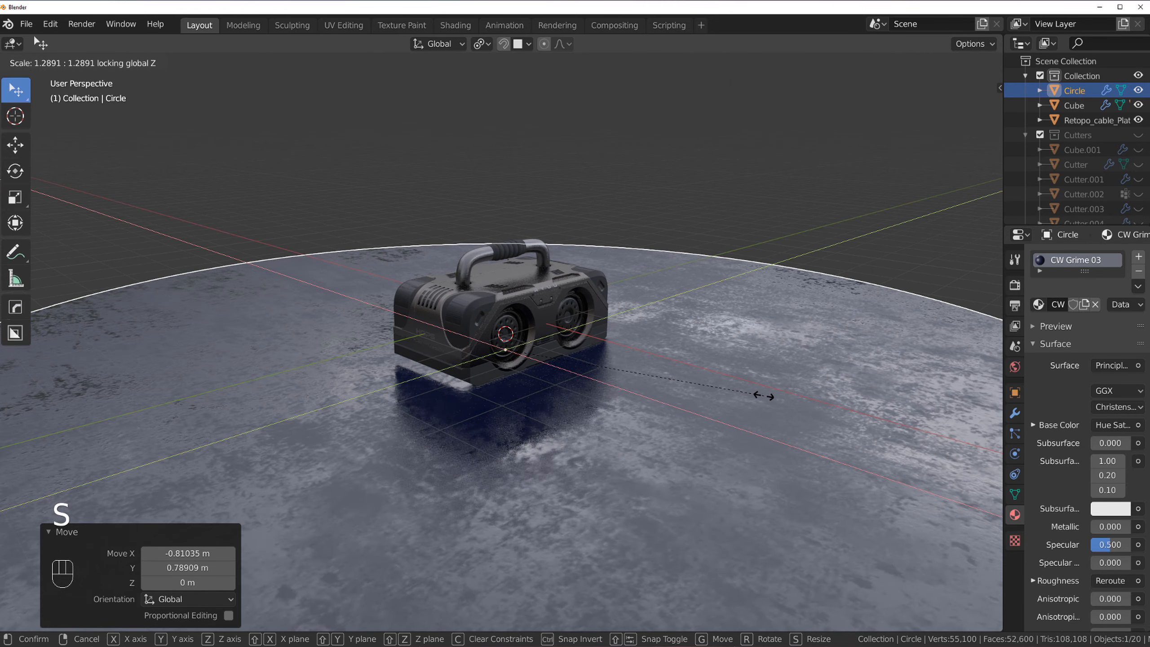
{"action": "left_click", "coordinate": [761, 392]}
- Examine the speaker on its ground disc from several angles and distances
{"action": "scroll", "coordinate": [688, 398], "scroll_direction": "down", "scroll_amount": 3}
{"action": "middle_click_drag", "start_coordinate": [688, 398], "coordinate": [673, 389]}
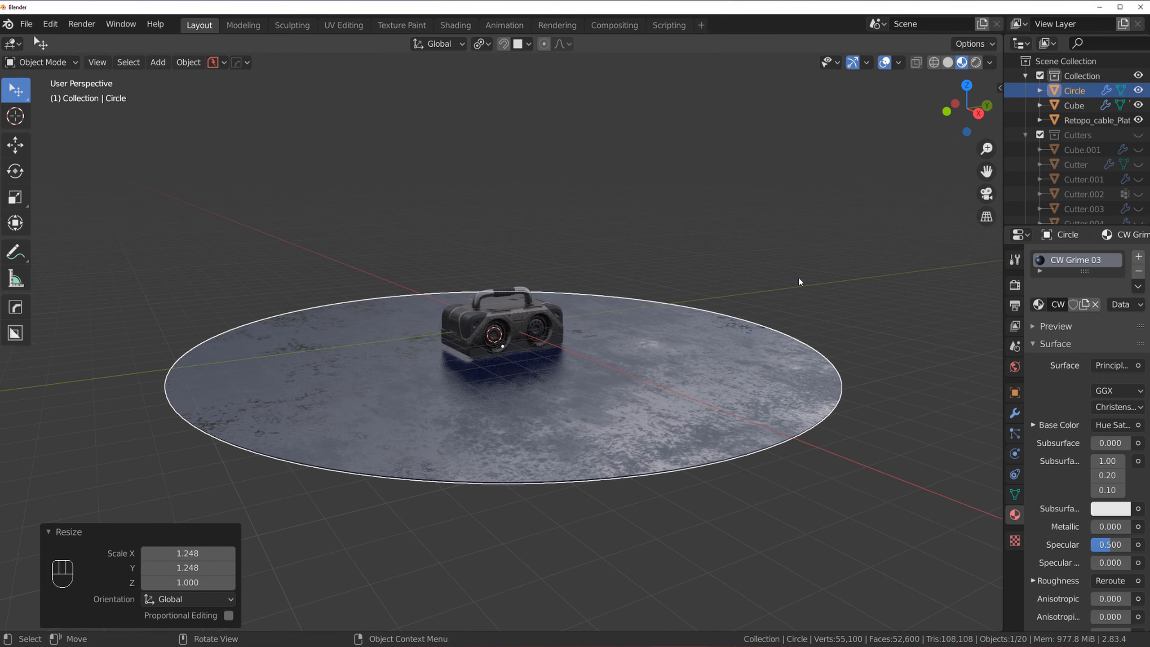
{"action": "left_click", "coordinate": [799, 278]}
{"action": "scroll", "coordinate": [657, 341], "scroll_direction": "up", "scroll_amount": 3}
{"action": "middle_click_drag", "start_coordinate": [656, 340], "coordinate": [544, 338]}
{"action": "scroll", "coordinate": [657, 376], "scroll_direction": "down", "scroll_amount": 3}
{"action": "scroll", "coordinate": [641, 363], "scroll_direction": "up", "scroll_amount": 2}
{"action": "scroll", "coordinate": [533, 379], "scroll_direction": "up", "scroll_amount": 2}
{"action": "scroll", "coordinate": [533, 379], "scroll_direction": "up", "scroll_amount": 2}
{"action": "scroll", "coordinate": [544, 338], "scroll_direction": "up", "scroll_amount": 1}
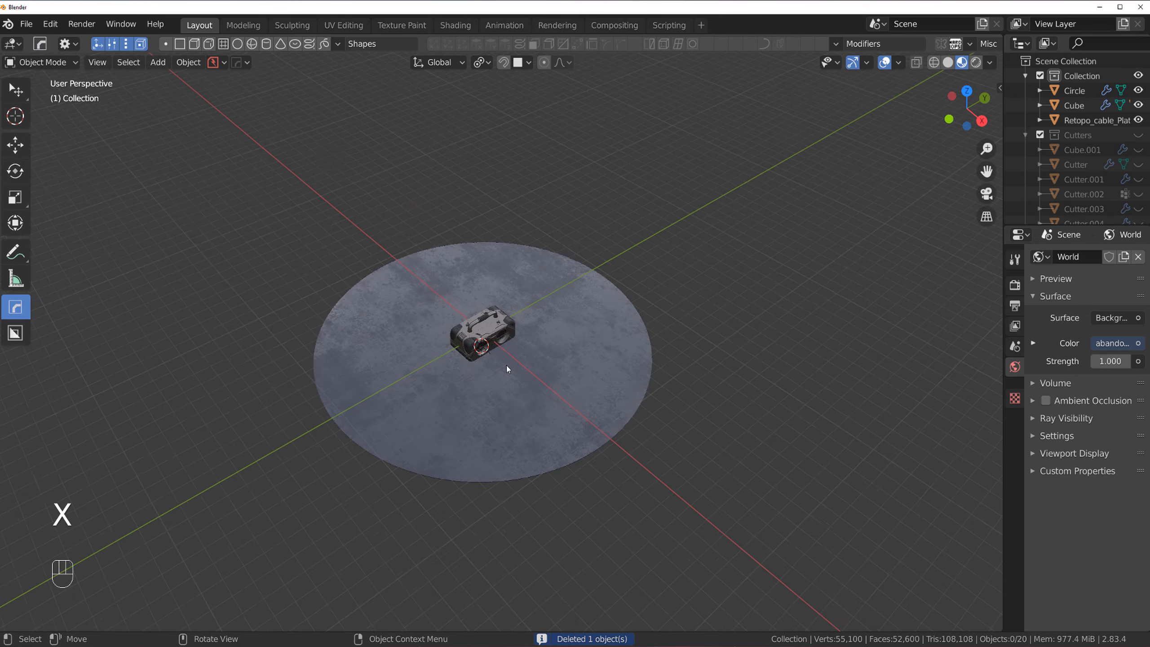
- Add a plane at the 3D cursor beside the speaker and rotate it 90° about X so it stands upright
{"action": "scroll", "coordinate": [507, 366], "scroll_direction": "up", "scroll_amount": 2}
{"action": "key", "text": "shift+a"}
{"action": "mouse_move", "coordinate": [509, 362]}
{"action": "mouse_move", "coordinate": [498, 334]}
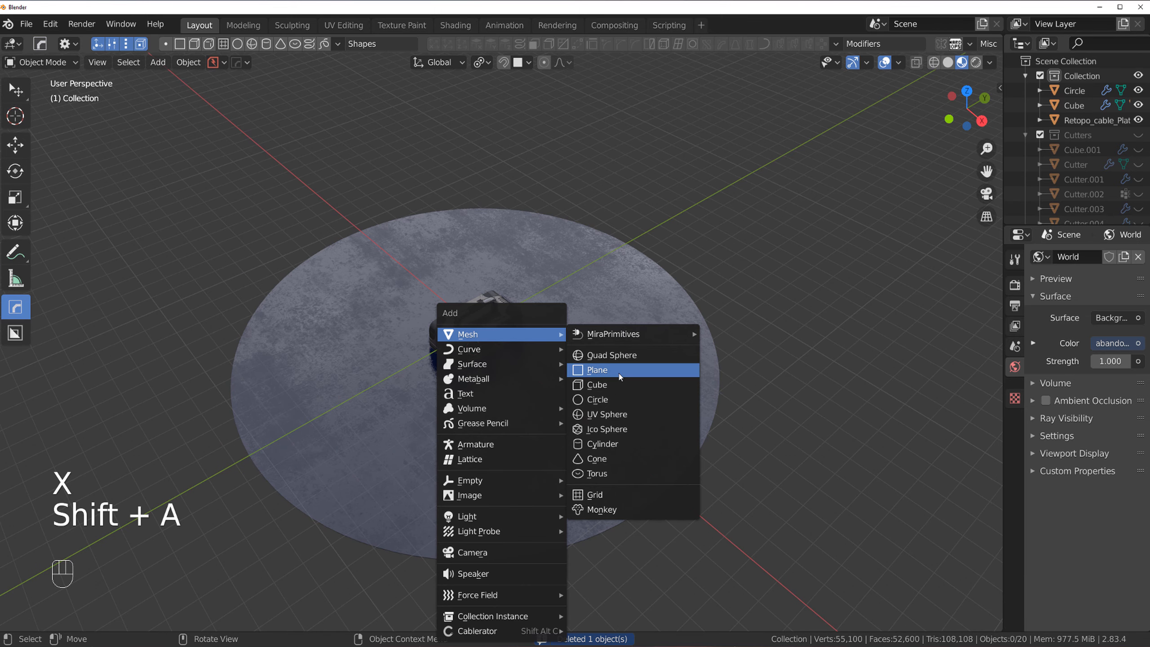
{"action": "left_click", "coordinate": [607, 368]}
{"action": "type", "text": "r"}
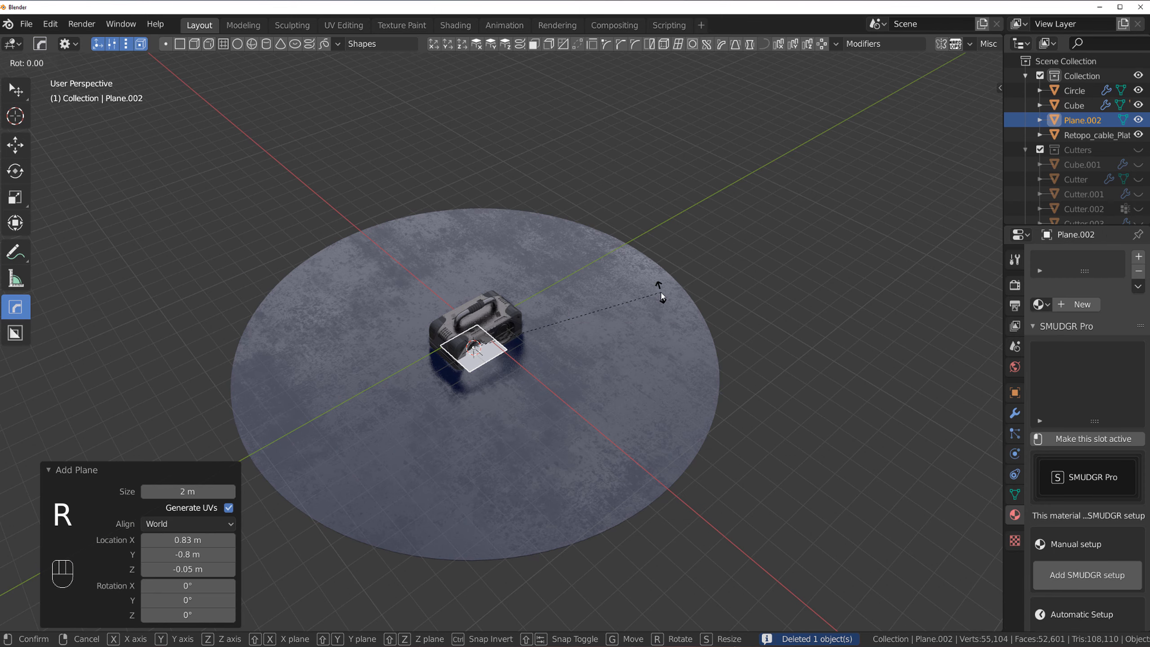
{"action": "type", "text": "x90"}
{"action": "key", "text": "Return"}
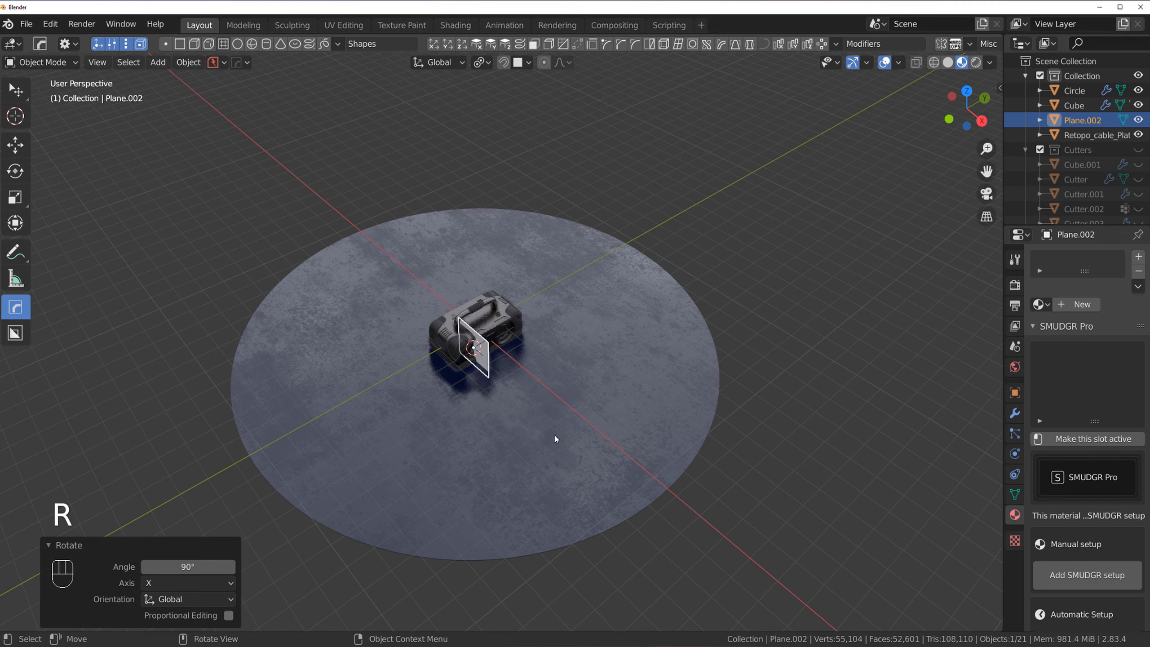
- Scale the upright plane by about 5.25 overall and stretch it by a factor of about 3 along X
{"action": "key", "text": "s"}
{"action": "left_click", "coordinate": [105, 515]}
{"action": "key", "text": "s"}
{"action": "key", "text": "x"}
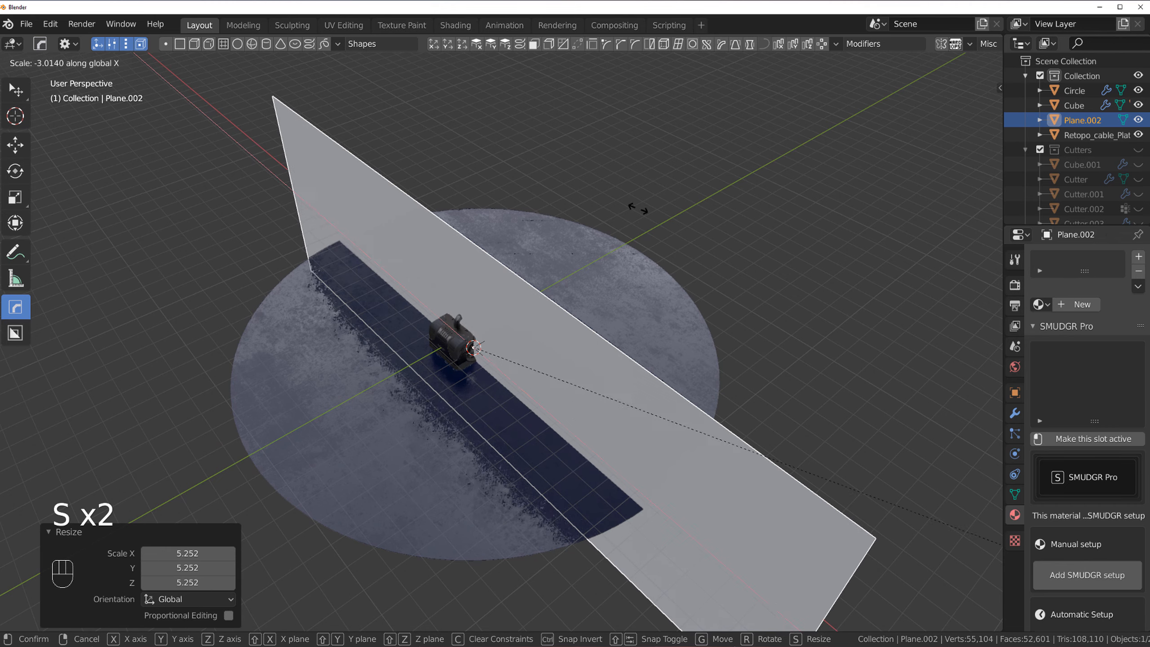
{"action": "left_click", "coordinate": [638, 208]}
- Divide the plane with 27 evenly spaced vertical loop cuts
{"action": "middle_click_drag", "start_coordinate": [590, 221], "coordinate": [504, 257]}
{"action": "key", "text": "Tab"}
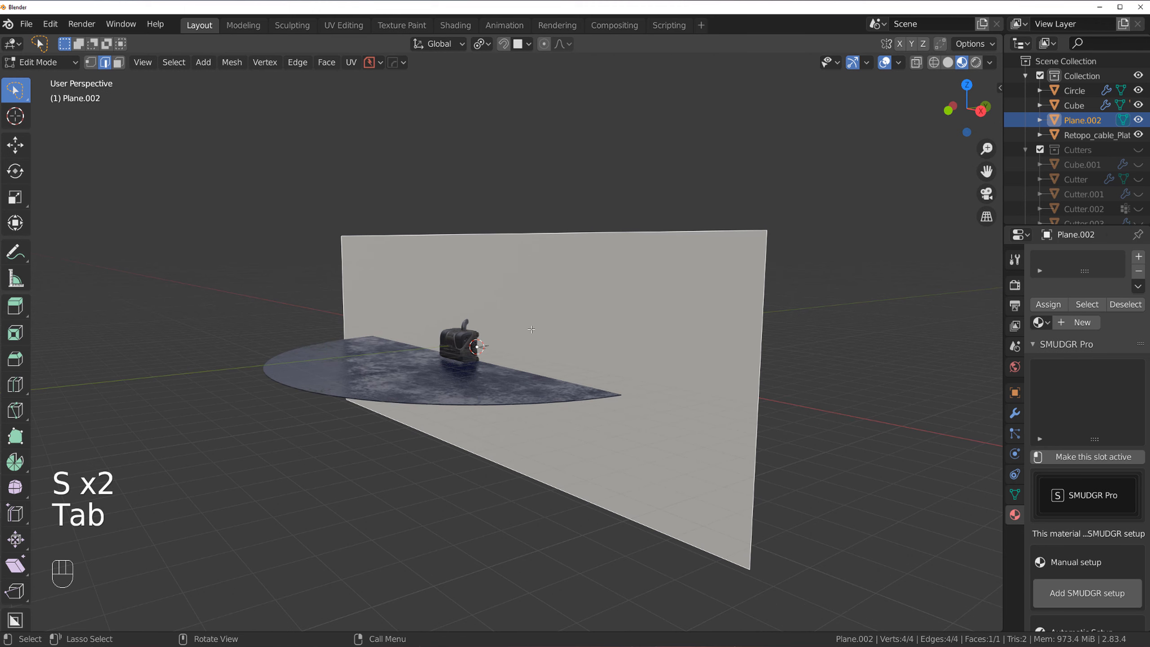
{"action": "key", "text": "ctrl+r"}
{"action": "scroll", "coordinate": [550, 271], "scroll_direction": "up", "scroll_amount": 6}
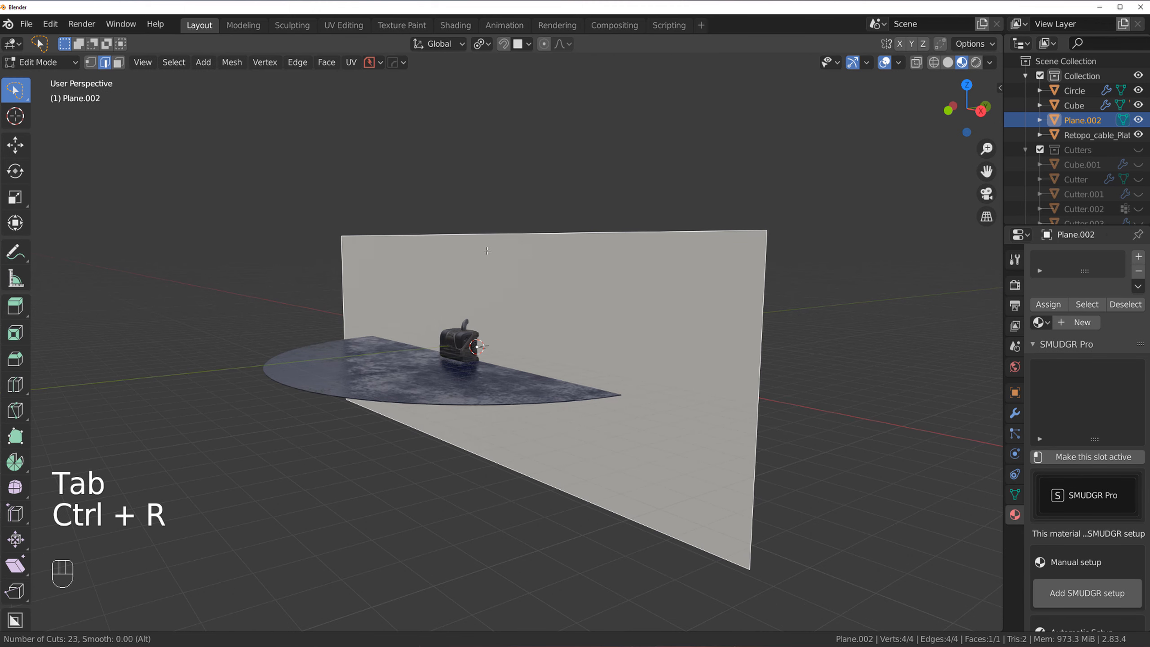
{"action": "left_click", "coordinate": [533, 250]}
{"action": "right_click", "coordinate": [533, 250]}
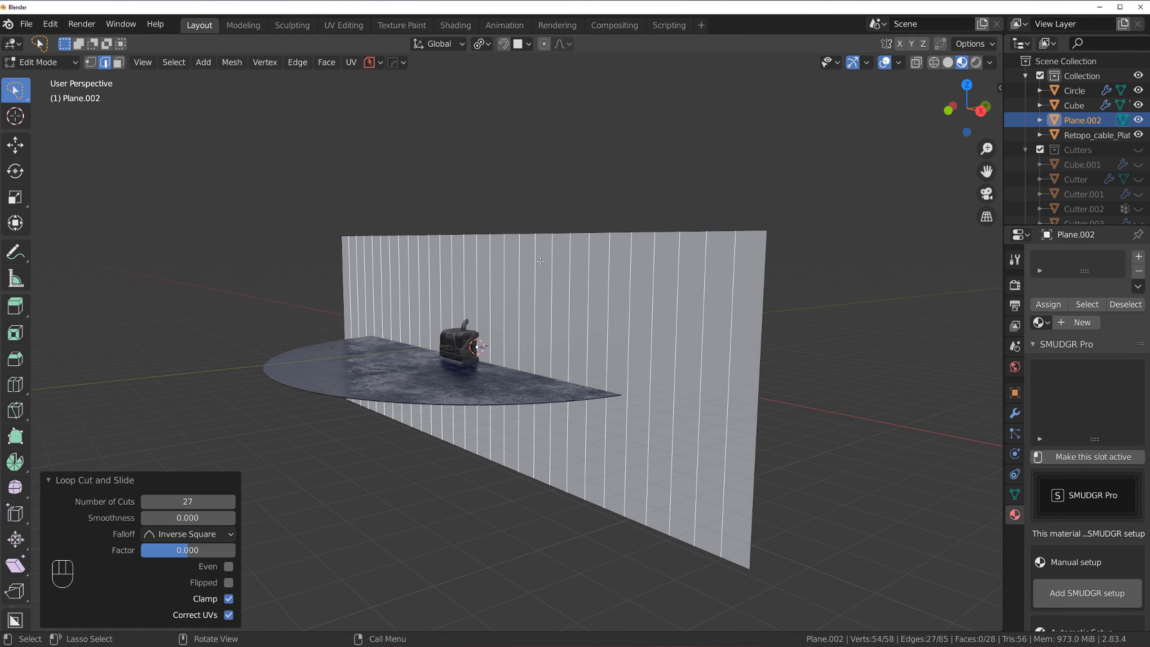
{"action": "middle_click_drag", "start_coordinate": [571, 239], "coordinate": [593, 263]}
{"action": "key", "text": "Tab"}
- Add a bend modifier about Z to the plane and apply the plane's rotation
{"action": "scroll", "coordinate": [594, 263], "scroll_direction": "down", "scroll_amount": 2}
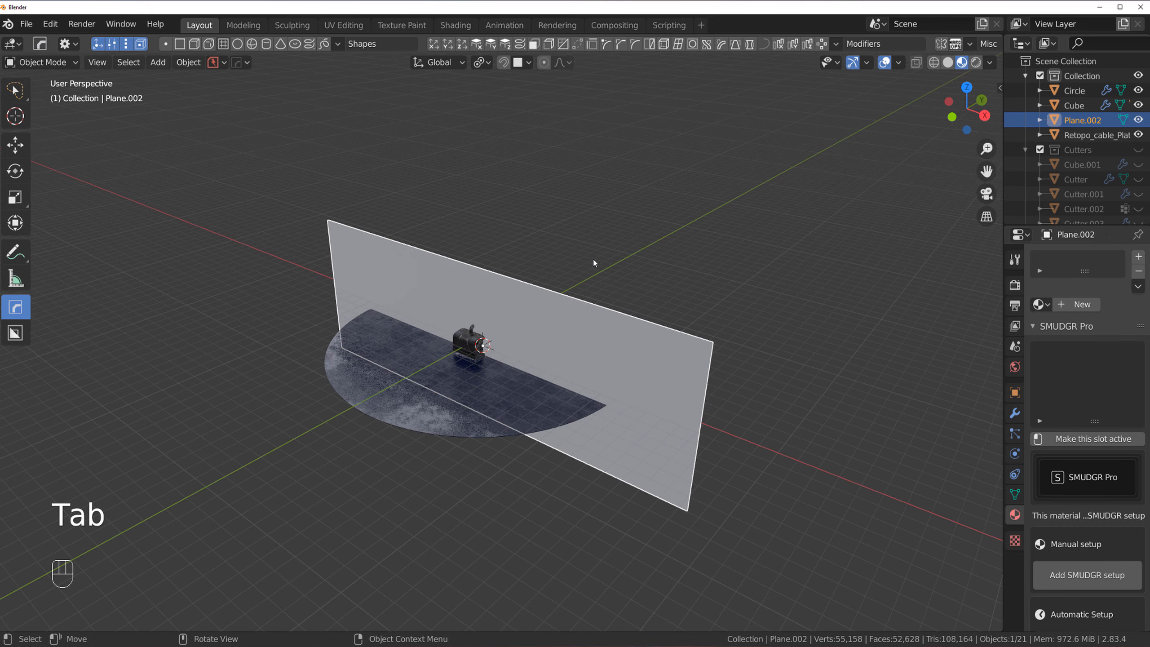
{"action": "left_click", "coordinate": [720, 48]}
{"action": "middle_click_drag", "start_coordinate": [643, 218], "coordinate": [621, 252]}
{"action": "key", "text": "ctrl+a"}
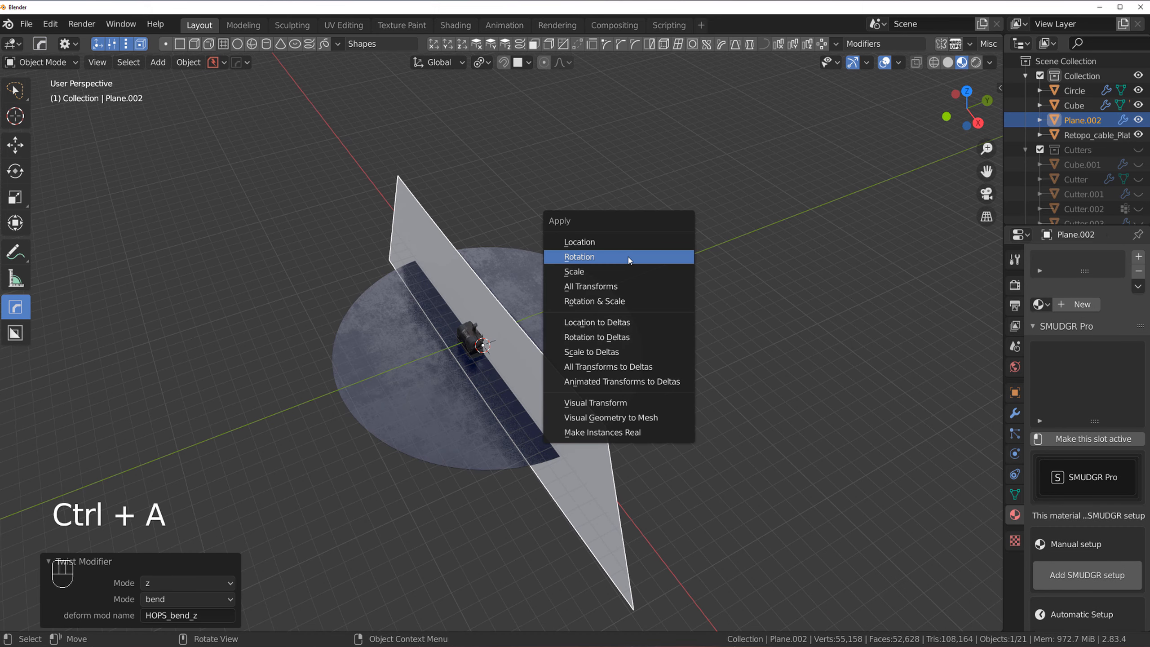
{"action": "left_click", "coordinate": [628, 257]}
- Try bending the plane with a deform angle of -89°
{"action": "key", "text": "ctrl+grave"}
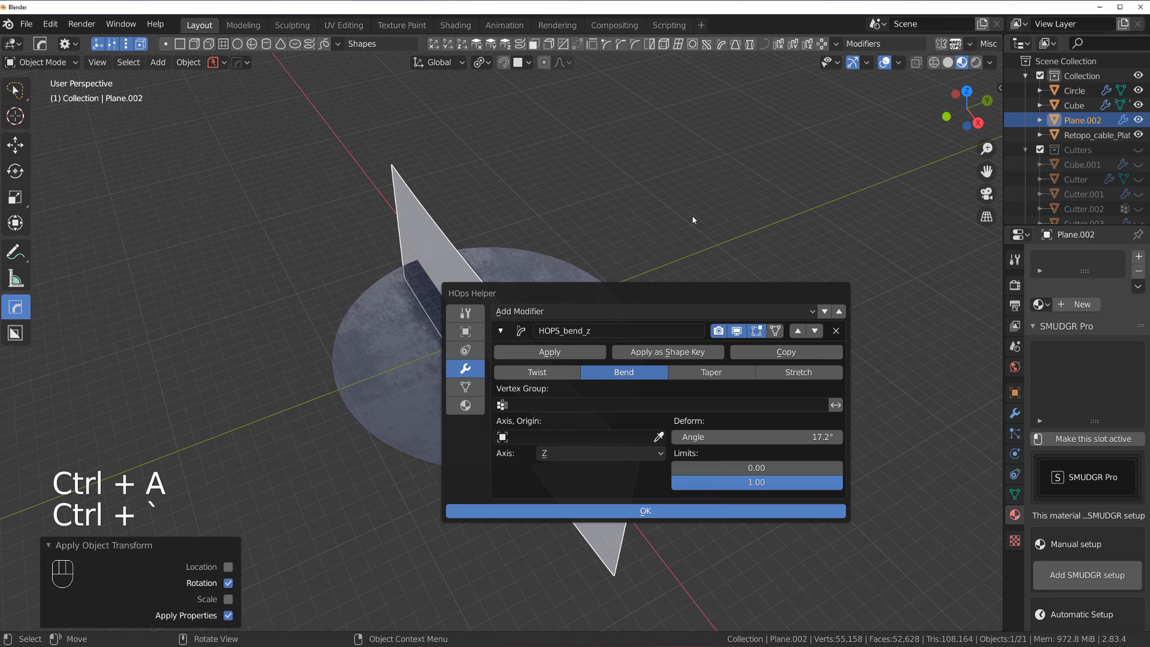
{"action": "left_click_drag", "start_coordinate": [742, 381], "coordinate": [912, 335]}
{"action": "left_click_drag", "start_coordinate": [964, 391], "coordinate": [874, 390]}
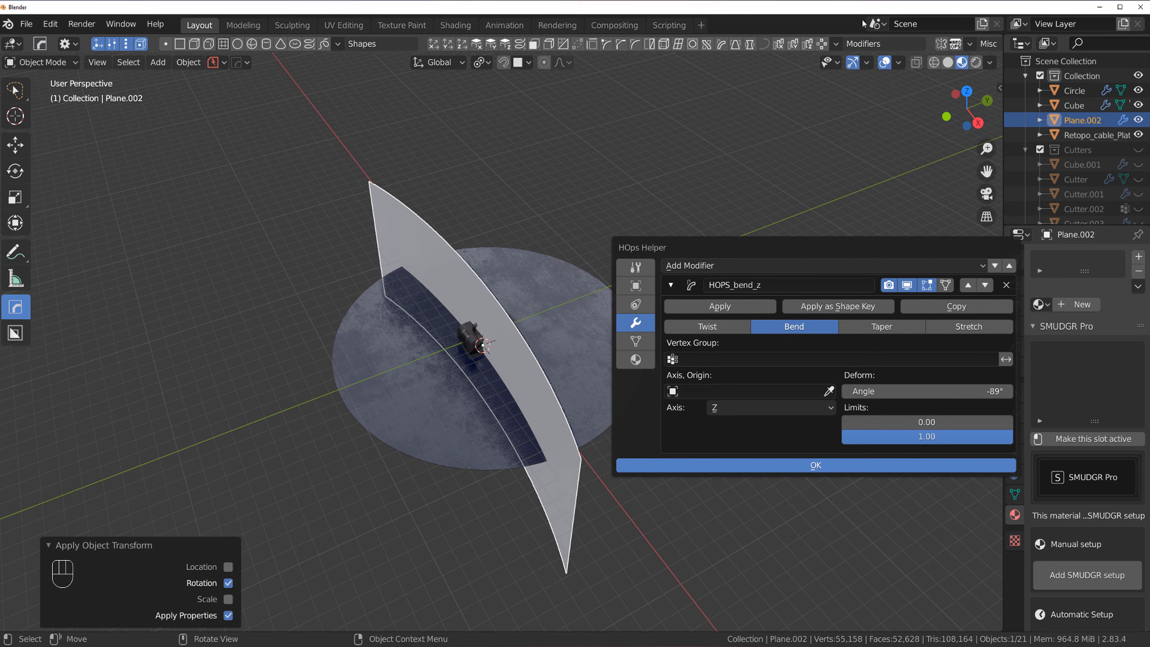
{"action": "key", "text": "ctrl+z"}
- Apply the plane's rotation and scale
{"action": "key", "text": "ctrl+a"}
{"action": "left_click", "coordinate": [693, 228]}
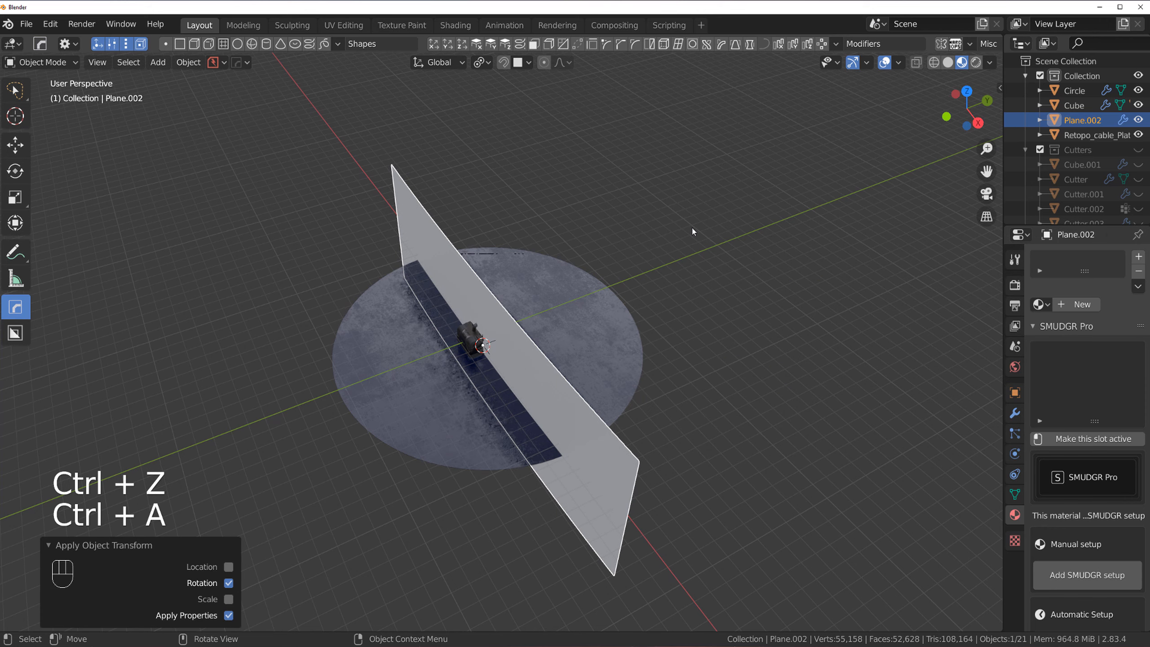
{"action": "key", "text": "ctrl+a"}
{"action": "left_click", "coordinate": [679, 244]}
- Lower the Z bend modifier's angle to a negative value so the plane curves strongly, and nudge the plane slightly
{"action": "key", "text": "ctrl"}
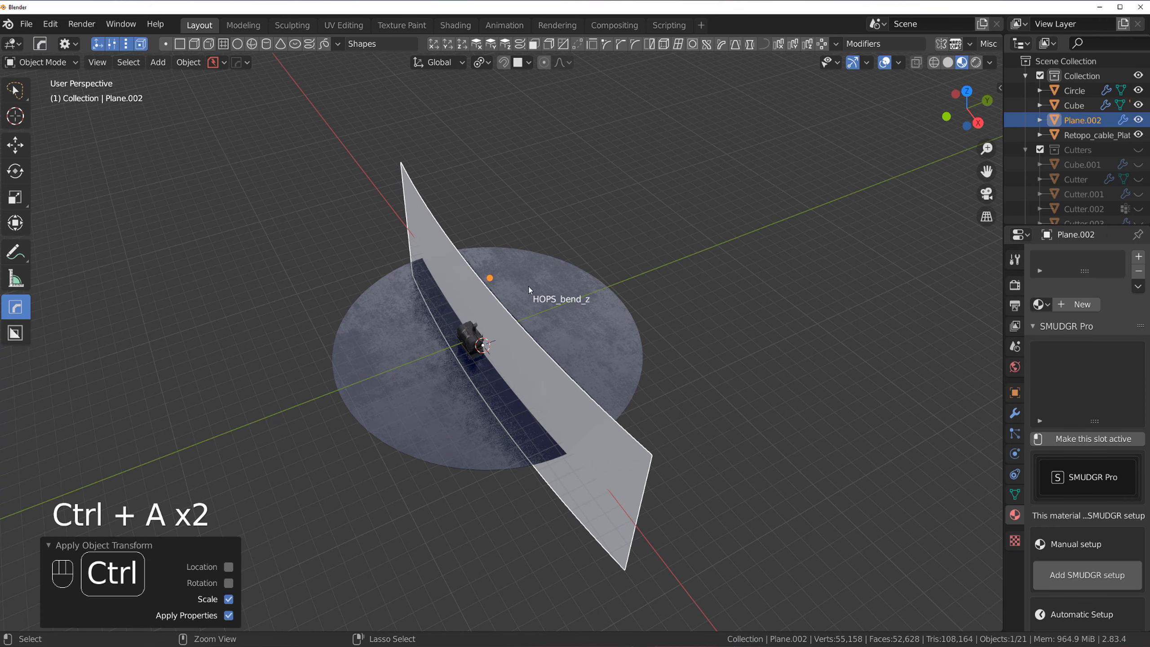
{"action": "left_click", "coordinate": [496, 280], "text": "ctrl"}
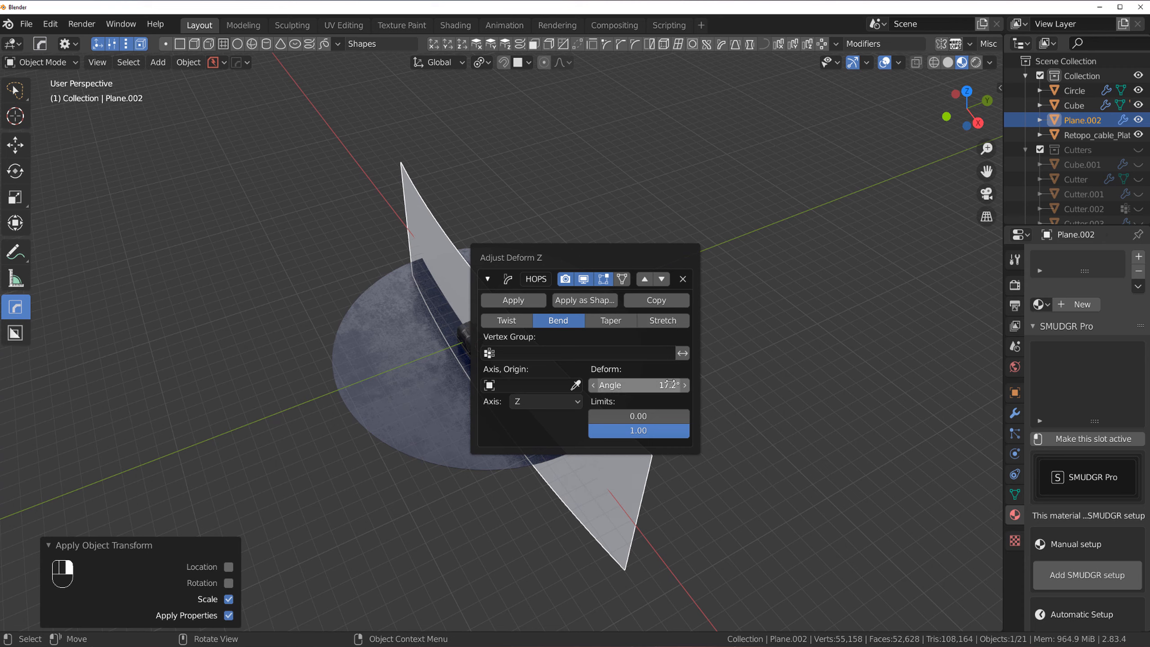
{"action": "left_click_drag", "start_coordinate": [666, 385], "coordinate": [629, 384]}
{"action": "left_click_drag", "start_coordinate": [835, 111], "coordinate": [833, 119]}
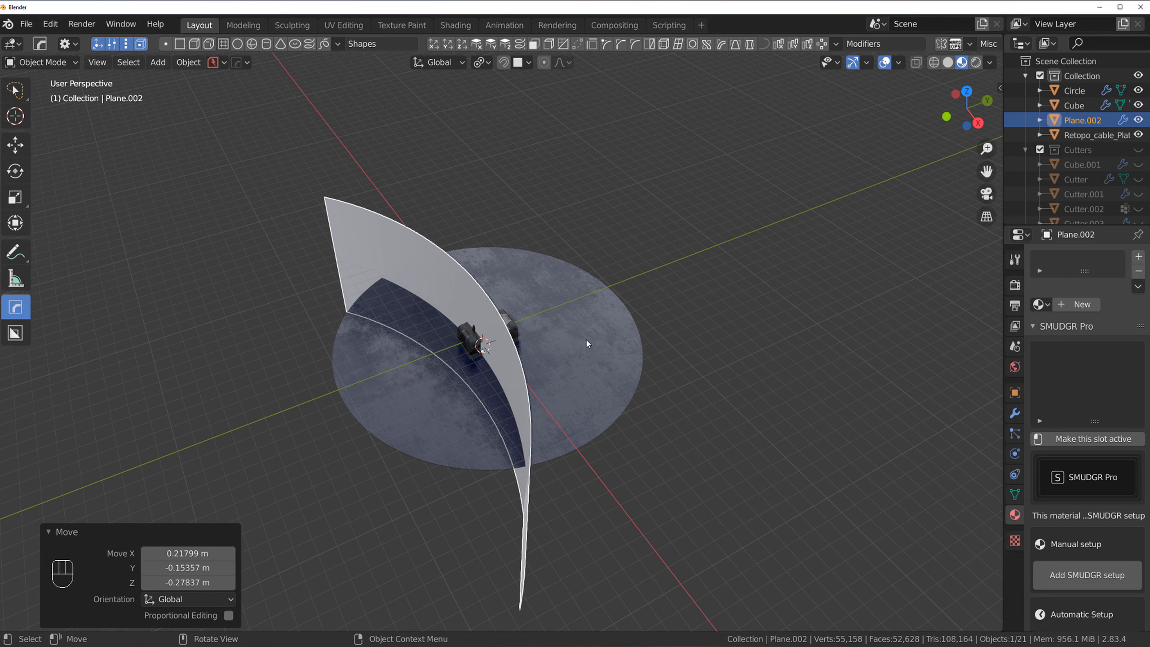
- Copy the ground disc's CW Grime 03 material to the curved plane
{"action": "left_click", "coordinate": [586, 343], "text": "shift"}
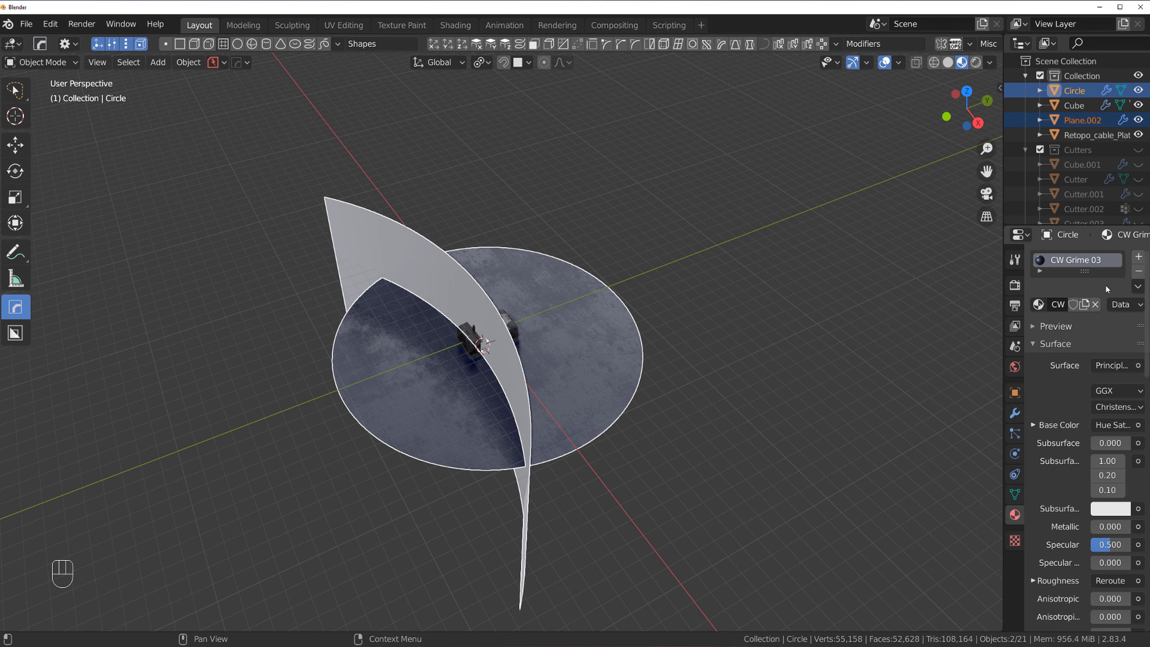
{"action": "left_click", "coordinate": [1137, 286]}
{"action": "left_click", "coordinate": [1108, 319]}
- Add a Solidify modifier to the curved plane to give it a thin wall thickness
{"action": "key", "text": "grave"}
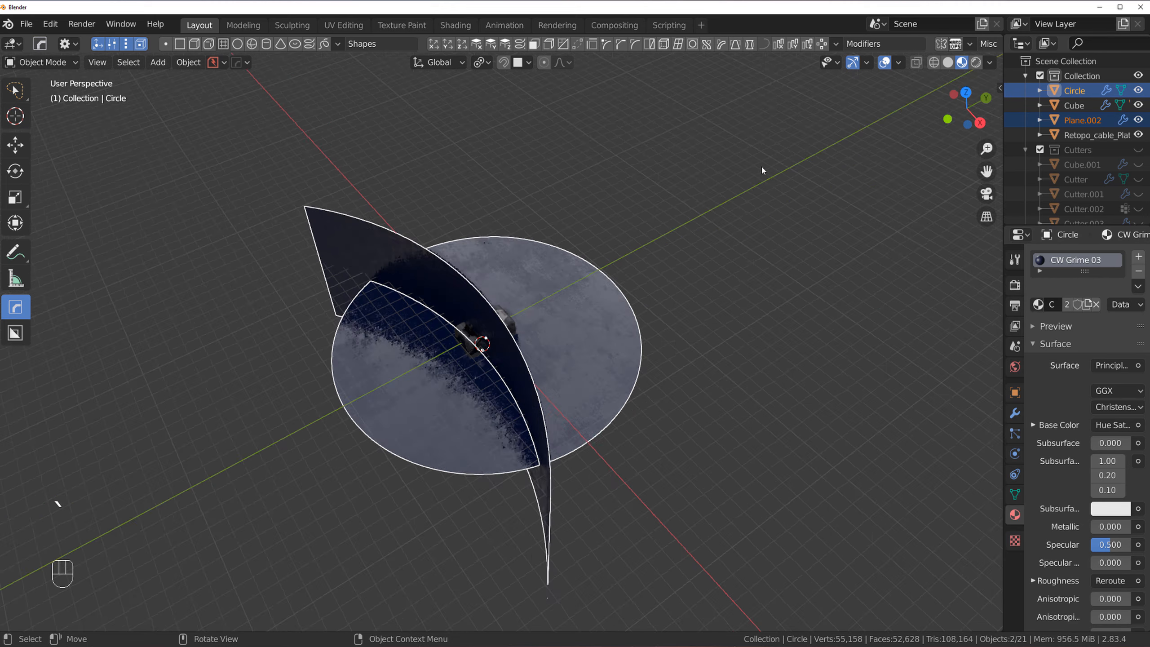
{"action": "key", "text": "KP_5"}
{"action": "key", "text": "KP_5"}
{"action": "middle_click_drag", "start_coordinate": [629, 347], "coordinate": [609, 393]}
{"action": "left_click", "coordinate": [611, 393]}
{"action": "key", "text": "q"}
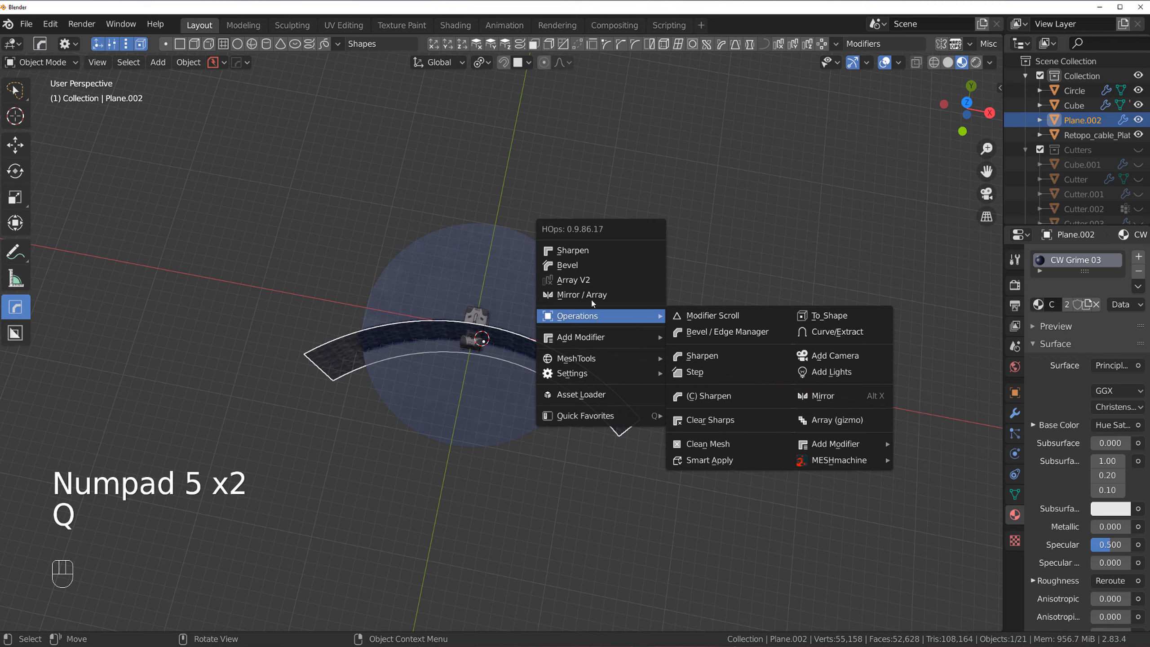
{"action": "mouse_move", "coordinate": [613, 343]}
{"action": "left_click", "coordinate": [699, 354]}
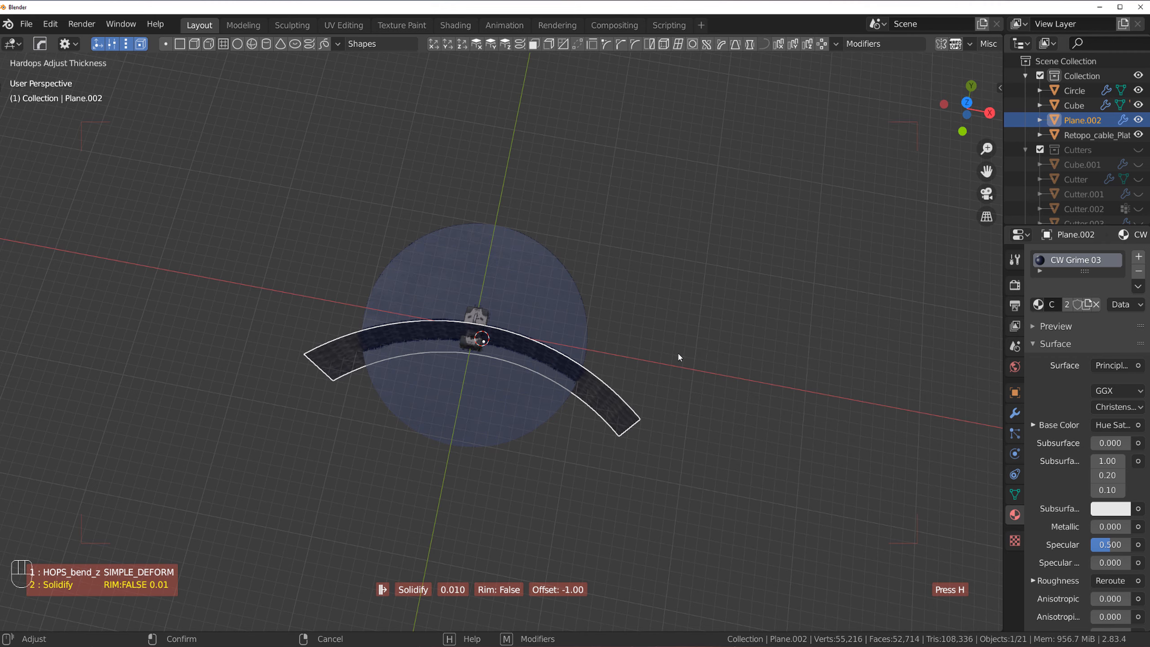
{"action": "left_click", "coordinate": [530, 351]}
- Rotate the curved wall -90° in the top view and move it about -18.36 m in X and 1.64 m in Y
{"action": "key", "text": "KP_7"}
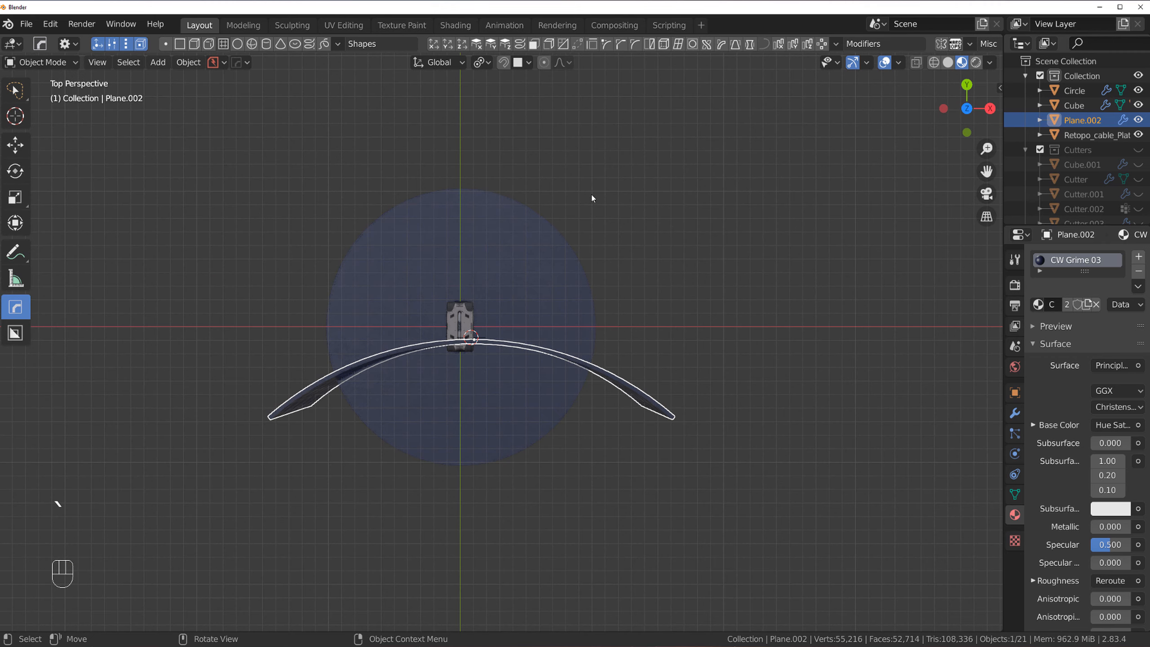
{"action": "key", "text": "KP_5"}
{"action": "key", "text": "r"}
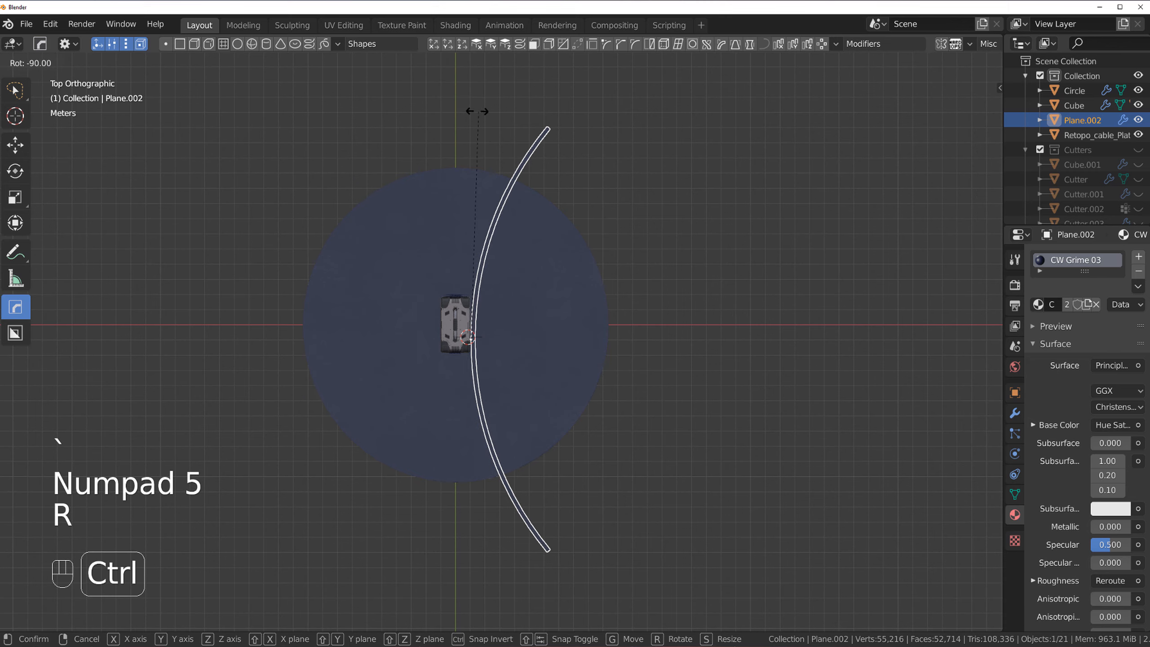
{"action": "left_click", "coordinate": [507, 130], "text": "ctrl"}
{"action": "key", "text": "g"}
{"action": "left_click", "coordinate": [197, 235]}
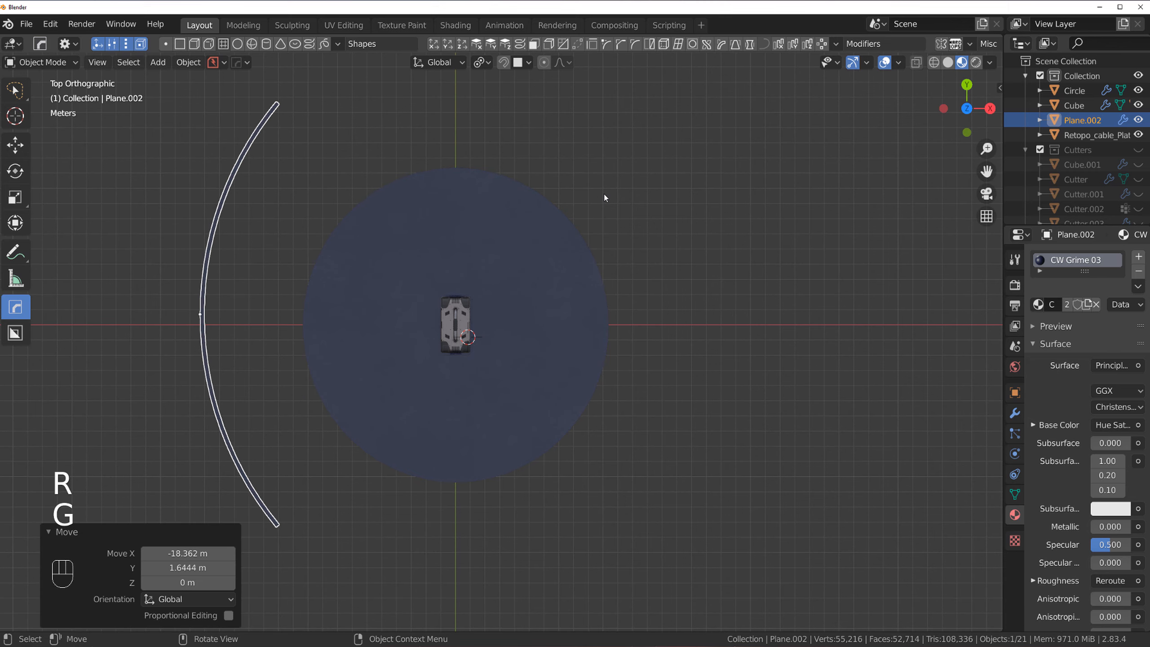
- Scale the curved backdrop wall by about 1.53 and sharpen it with HOps
{"action": "key", "text": "s"}
{"action": "left_click", "coordinate": [613, 258]}
{"action": "key", "text": "KP_5"}
{"action": "middle_click_drag", "start_coordinate": [612, 258], "coordinate": [553, 198]}
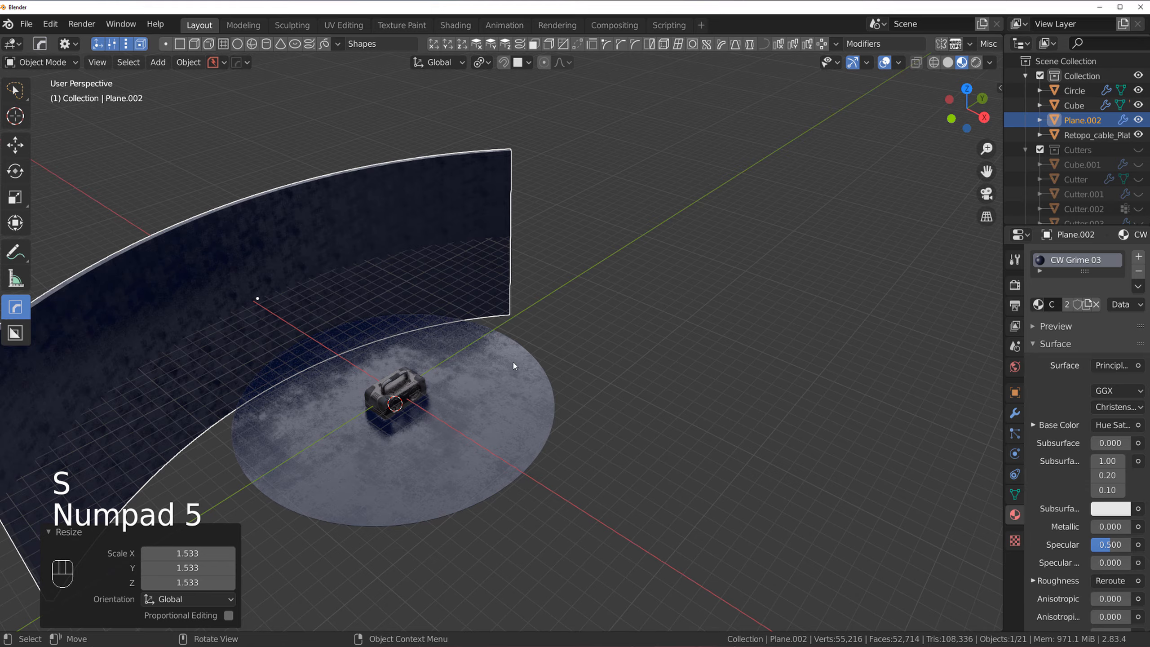
{"action": "middle_click_drag", "start_coordinate": [517, 365], "coordinate": [508, 275]}
{"action": "key", "text": "q"}
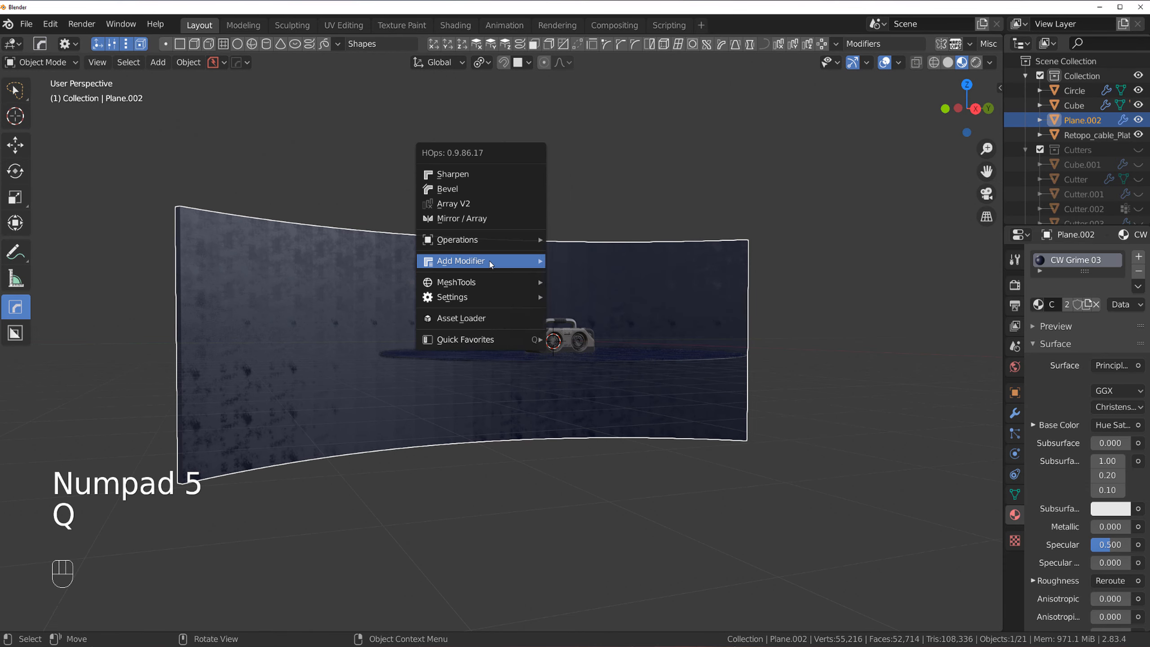
{"action": "left_click", "coordinate": [463, 178]}
- Frame the front of the speaker up close and create a camera from that view with Smart View Cam
{"action": "middle_click_drag", "start_coordinate": [463, 198], "coordinate": [568, 339]}
{"action": "key", "text": "Page_Down"}
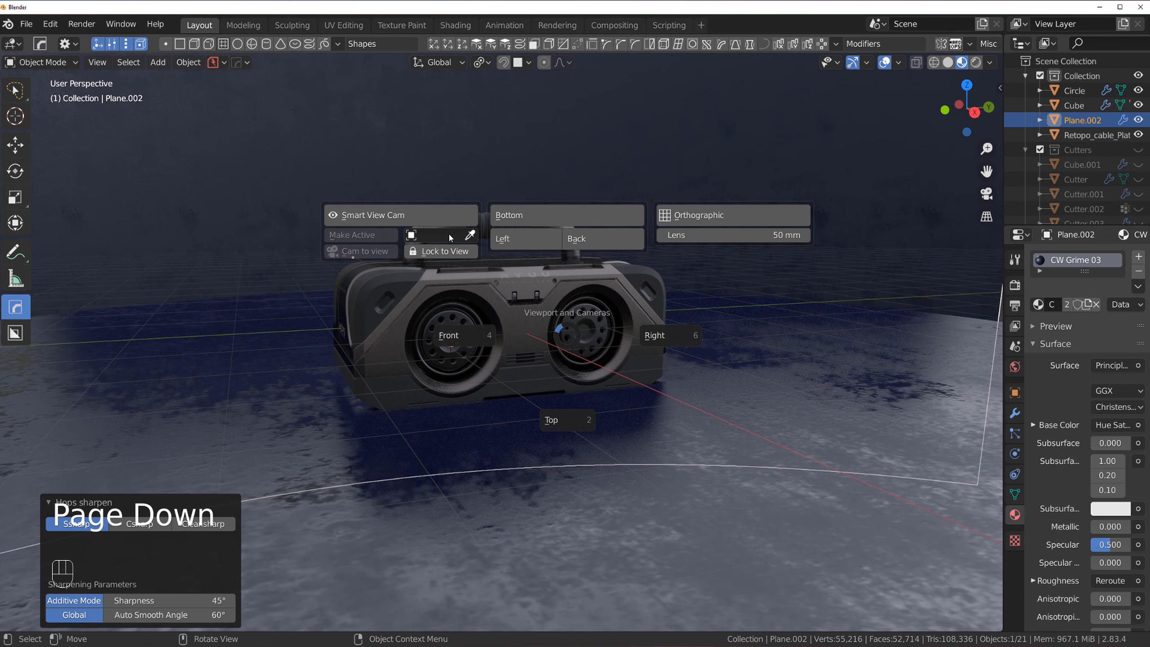
{"action": "left_click", "coordinate": [445, 215]}
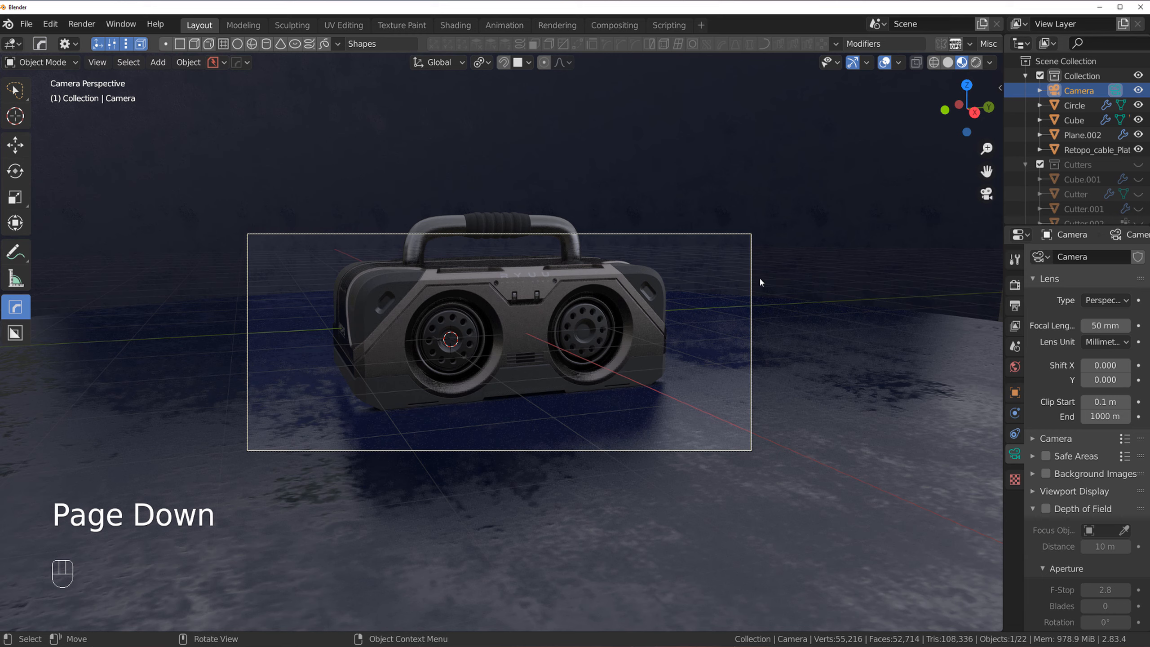
- Set the render output's horizontal resolution to 2560 px
{"action": "left_click", "coordinate": [1015, 305]}
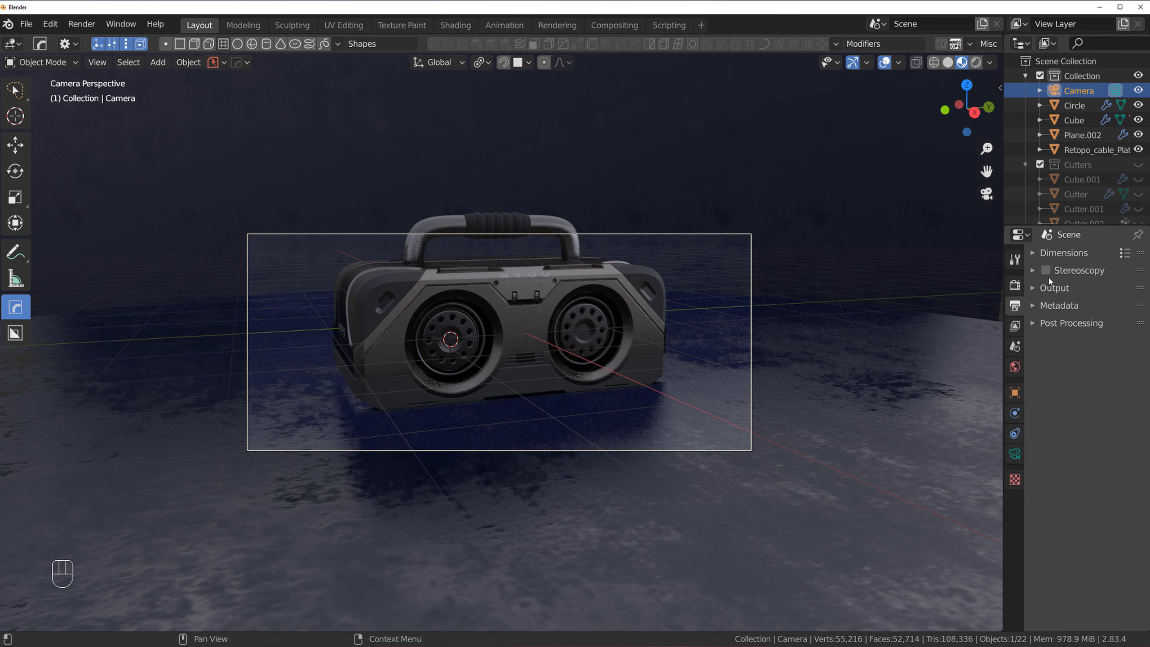
{"action": "left_click", "coordinate": [1033, 253]}
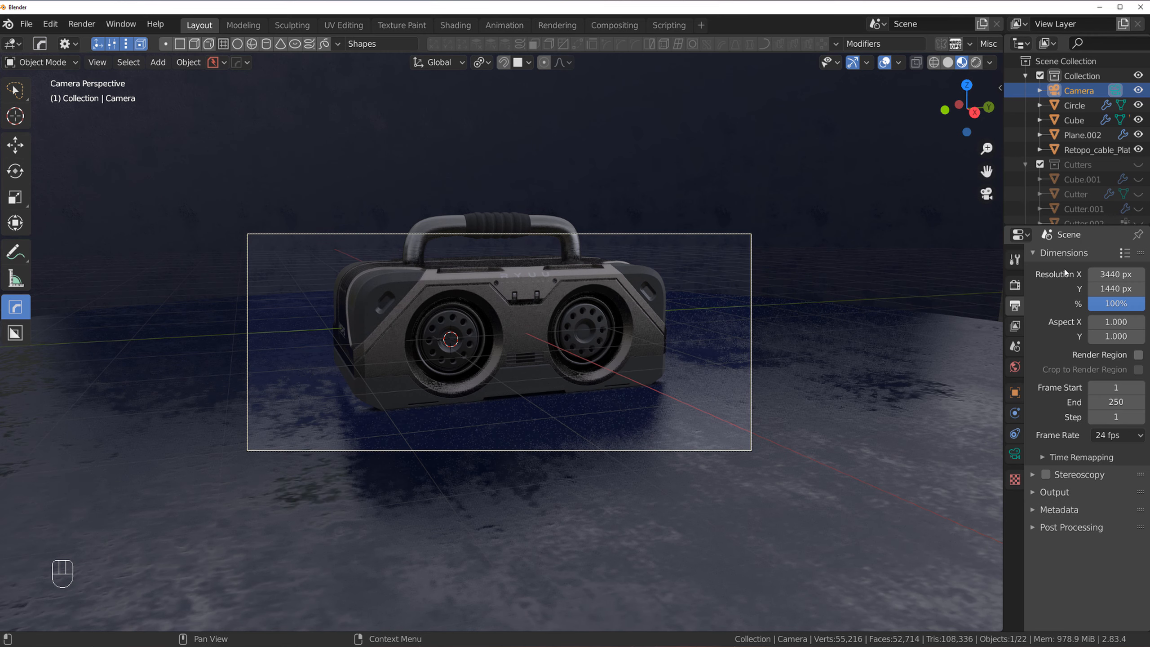
{"action": "left_click", "coordinate": [1096, 271]}
{"action": "type", "text": "2560"}
{"action": "key", "text": "Return"}
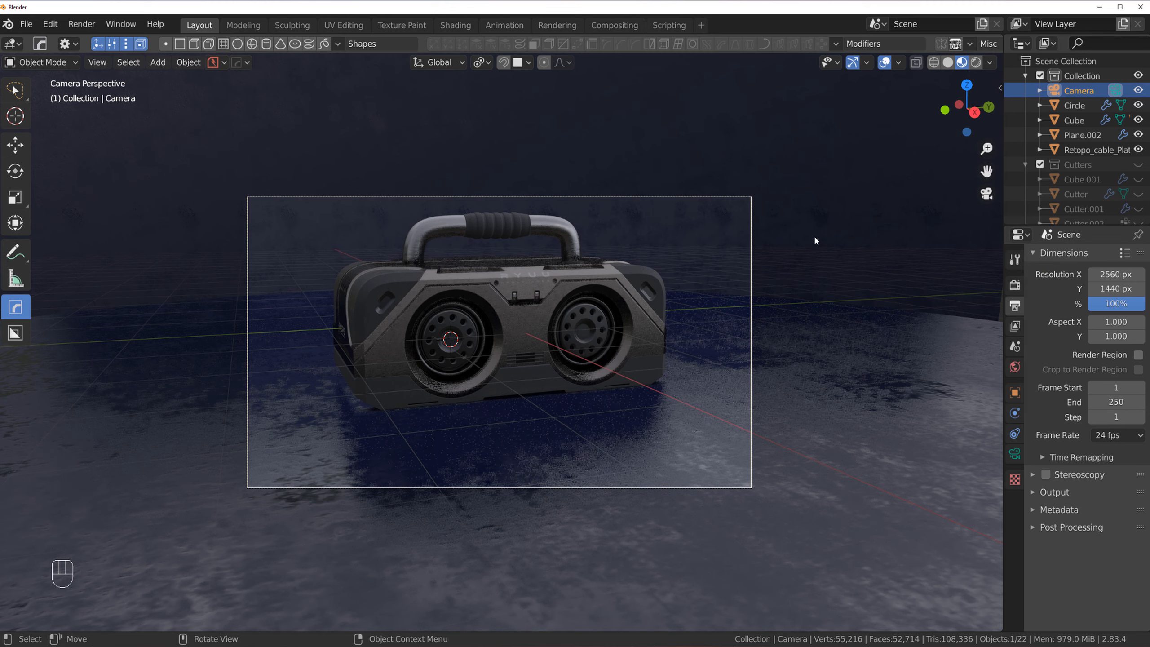
- Lock the camera to the view and reframe it so the whole speaker sits inside the frame
{"action": "key", "text": "Page_Down"}
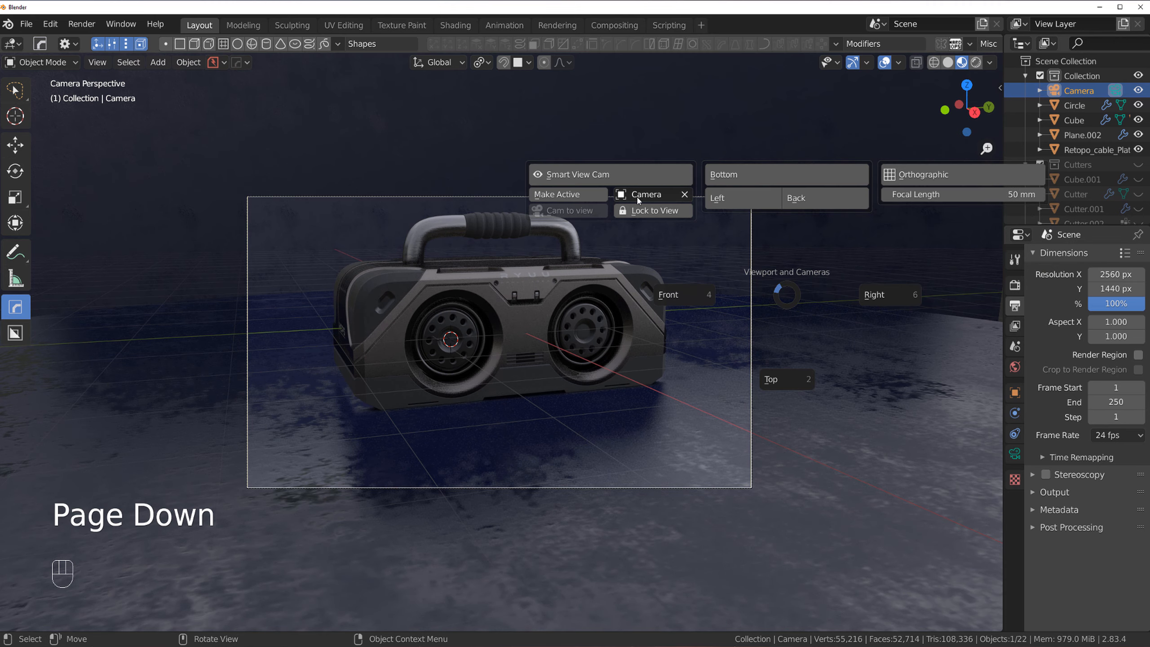
{"action": "left_click", "coordinate": [655, 213]}
{"action": "middle_click_drag", "start_coordinate": [656, 260], "coordinate": [689, 287], "text": "shift"}
{"action": "left_click", "coordinate": [567, 308]}
{"action": "middle_click_drag", "start_coordinate": [567, 307], "coordinate": [587, 298]}
- Select the camera in front of the speaker and look through it as the active camera
{"action": "key", "text": "Page_Down"}
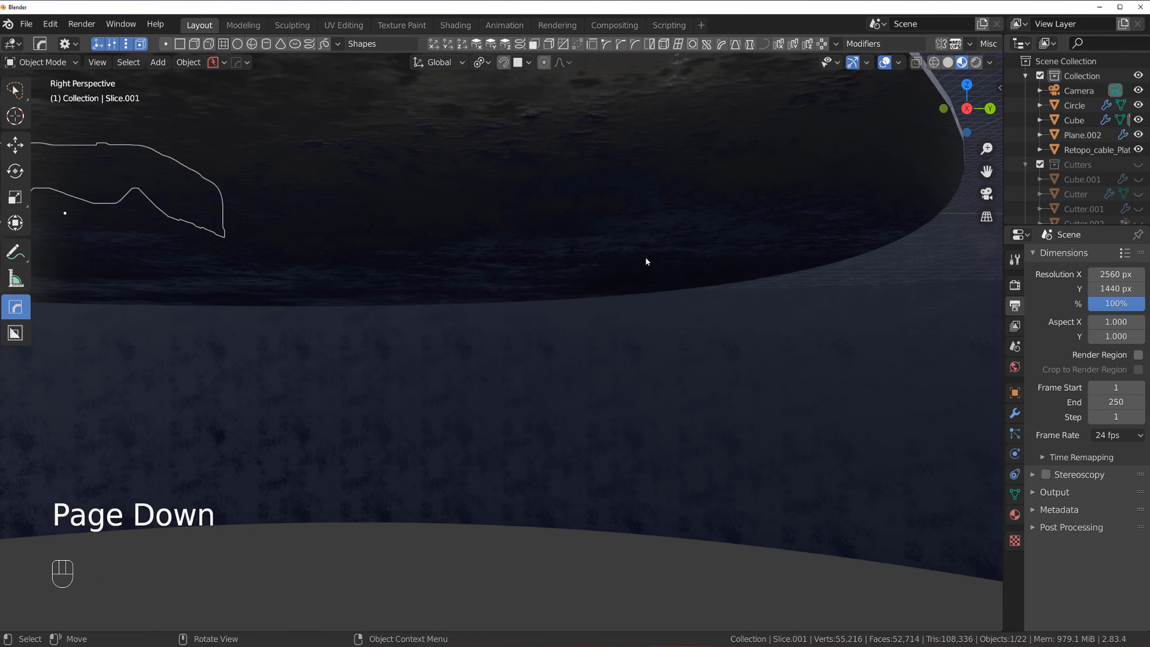
{"action": "middle_click_drag", "start_coordinate": [646, 258], "coordinate": [661, 288]}
{"action": "middle_click_drag", "start_coordinate": [435, 309], "coordinate": [556, 428], "text": "shift"}
{"action": "left_click", "coordinate": [556, 428]}
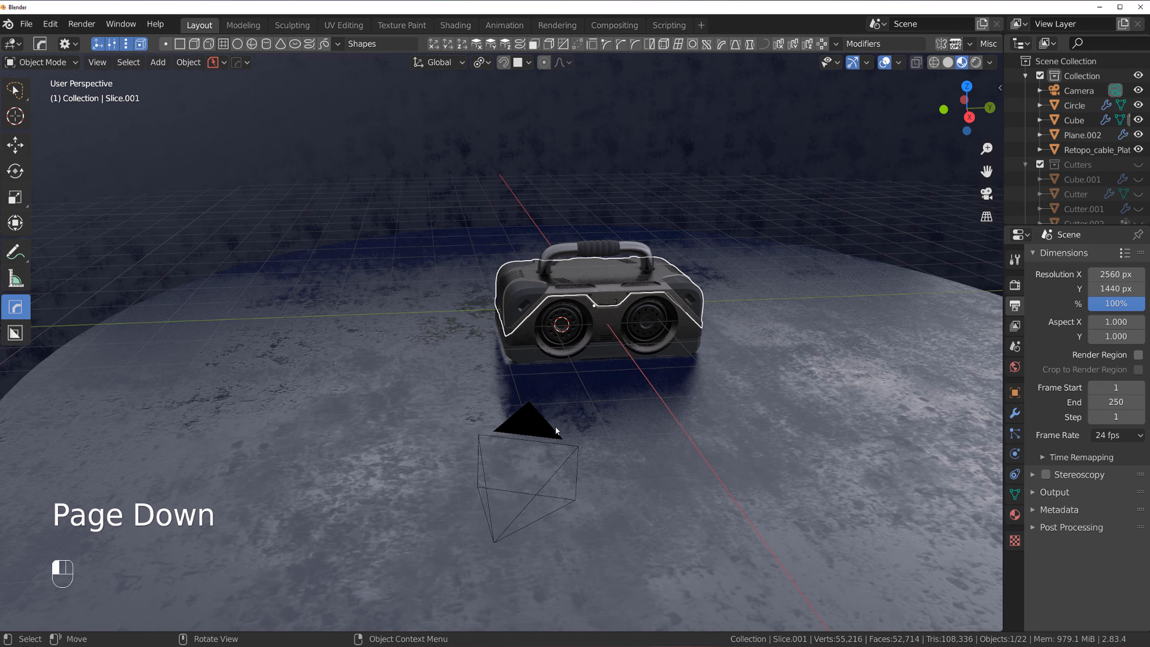
{"action": "key", "text": "ctrl+KP_0"}
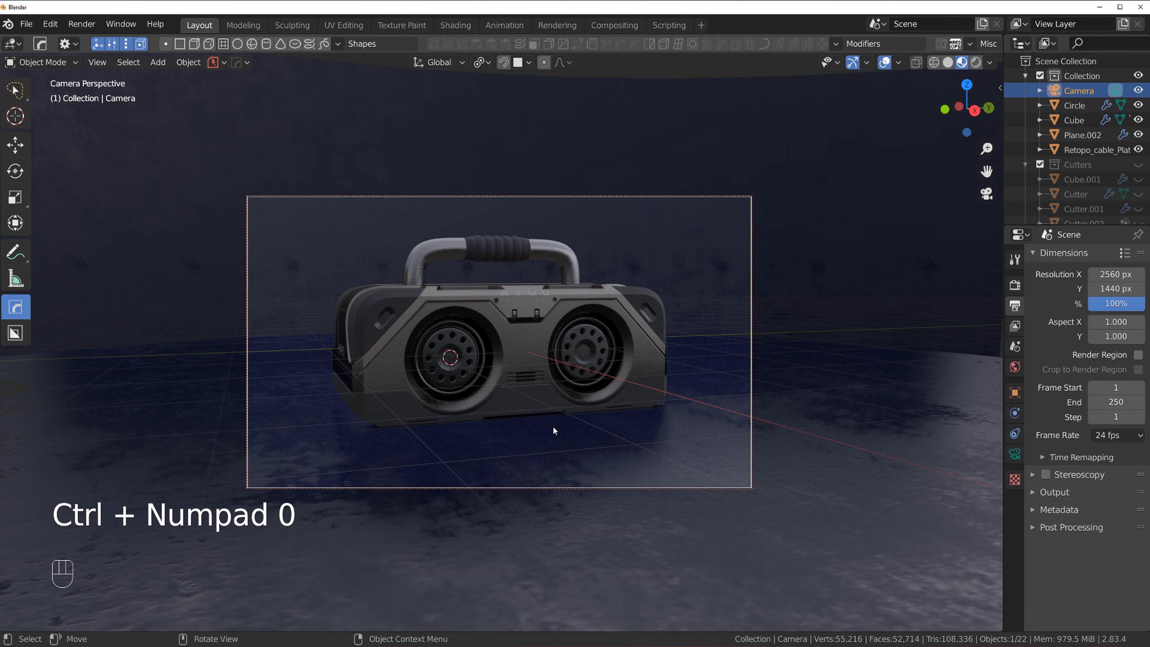
- Set the camera's focal length to 134 mm and pull the locked camera back until the whole speaker fits the frame
{"action": "key", "text": "Page_Down"}
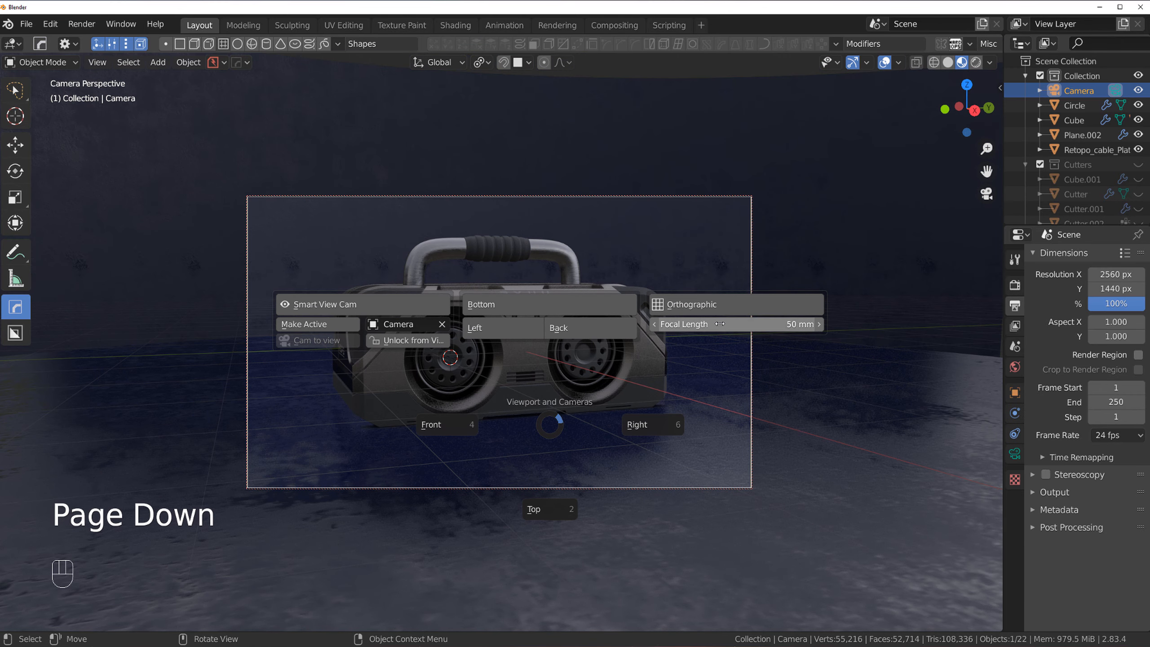
{"action": "left_click_drag", "start_coordinate": [714, 324], "coordinate": [752, 324]}
{"action": "scroll", "coordinate": [627, 284], "scroll_direction": "down", "scroll_amount": 3}
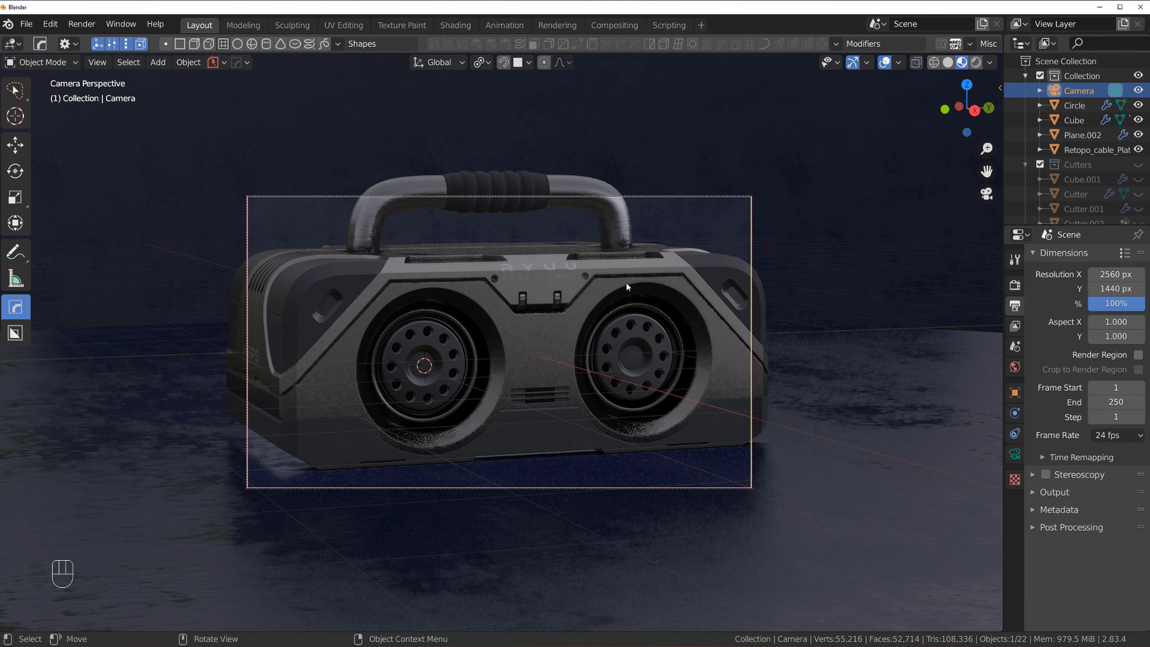
{"action": "scroll", "coordinate": [627, 284], "scroll_direction": "down", "scroll_amount": 3}
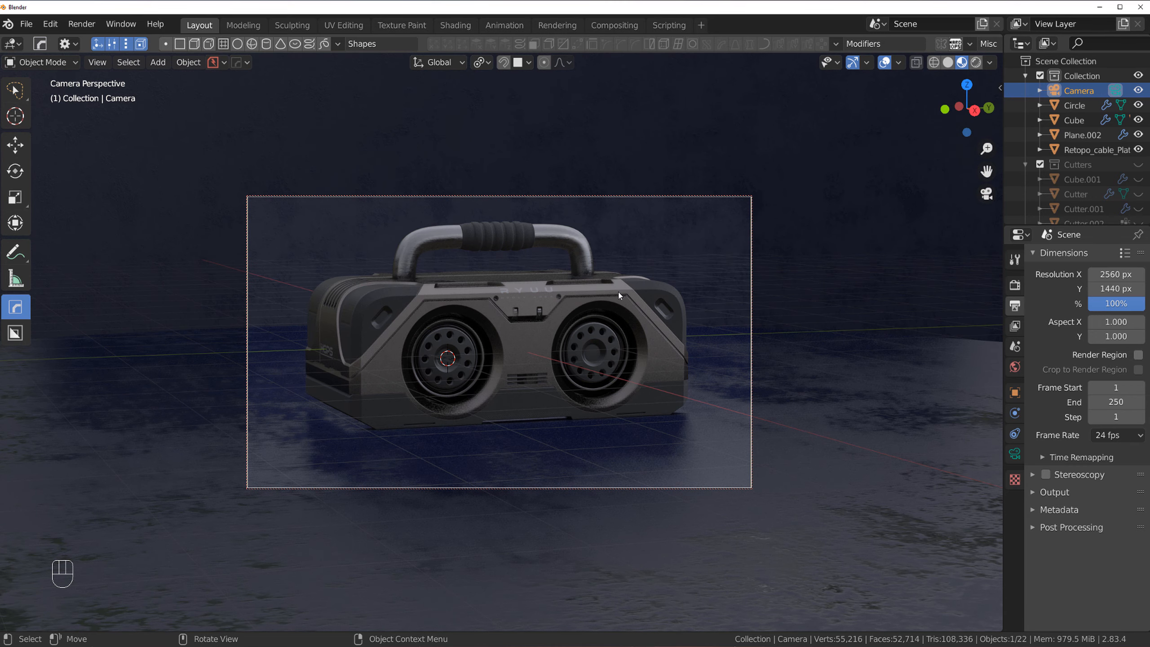
{"action": "left_click", "coordinate": [531, 307]}
{"action": "middle_click_drag", "start_coordinate": [542, 301], "coordinate": [539, 291]}
- Lower the ground disc along Z by about 0.007 m so it sits just under the speaker
{"action": "left_click", "coordinate": [548, 426]}
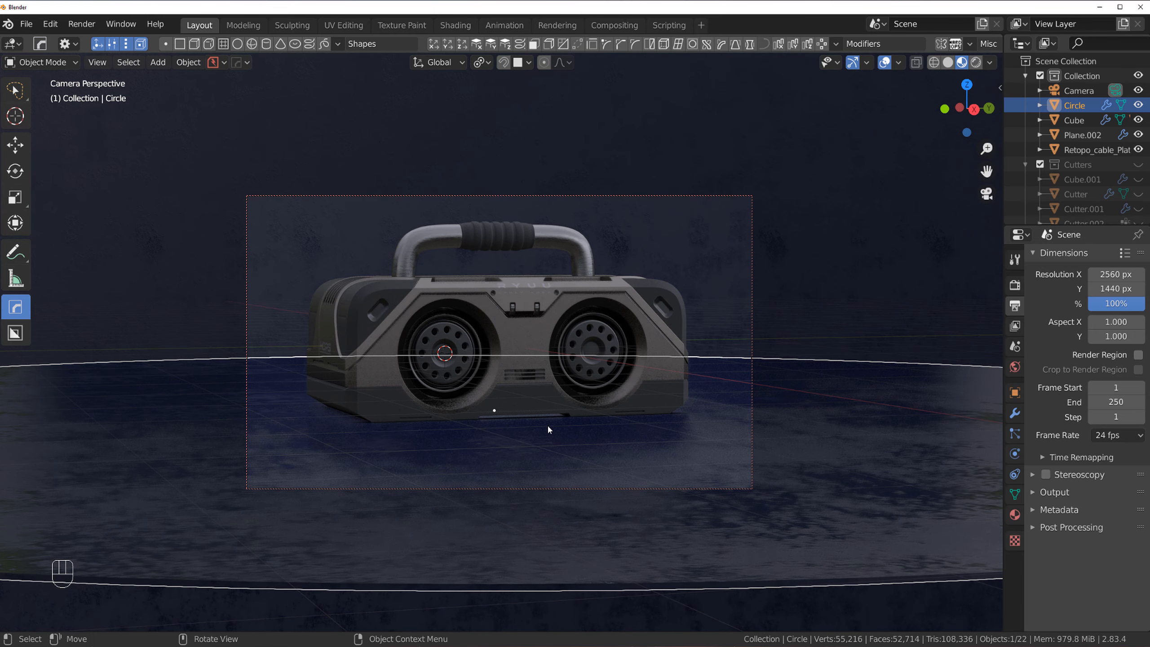
{"action": "key", "text": "g"}
{"action": "key", "text": "z"}
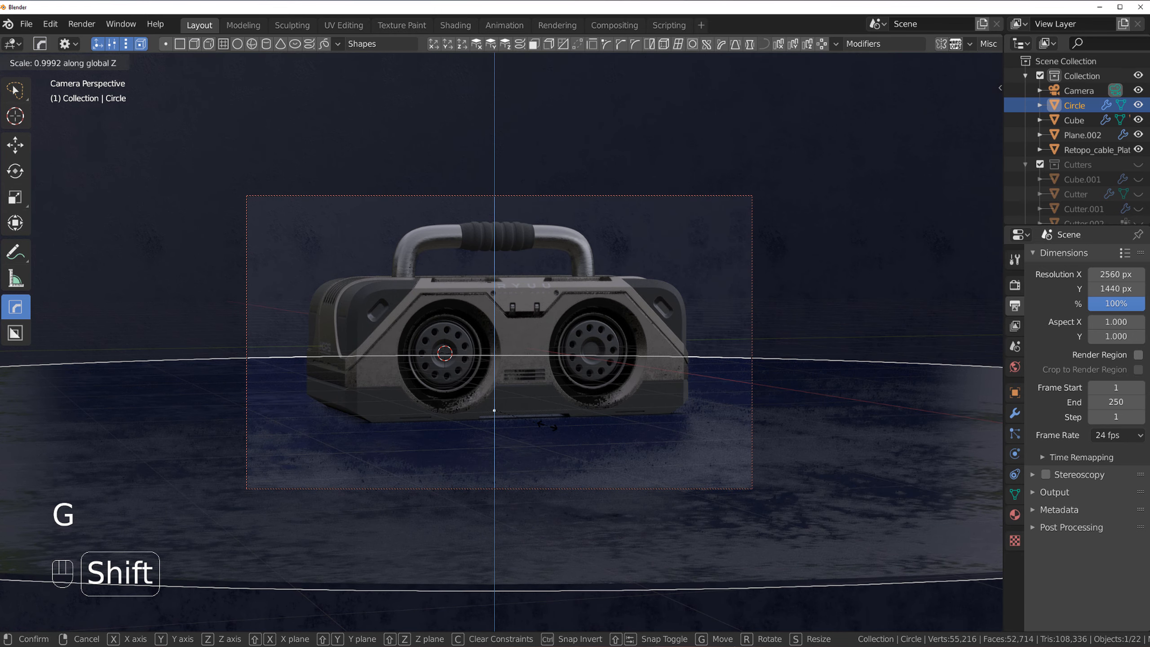
{"action": "left_click", "coordinate": [547, 425]}
{"action": "left_click", "coordinate": [589, 443]}
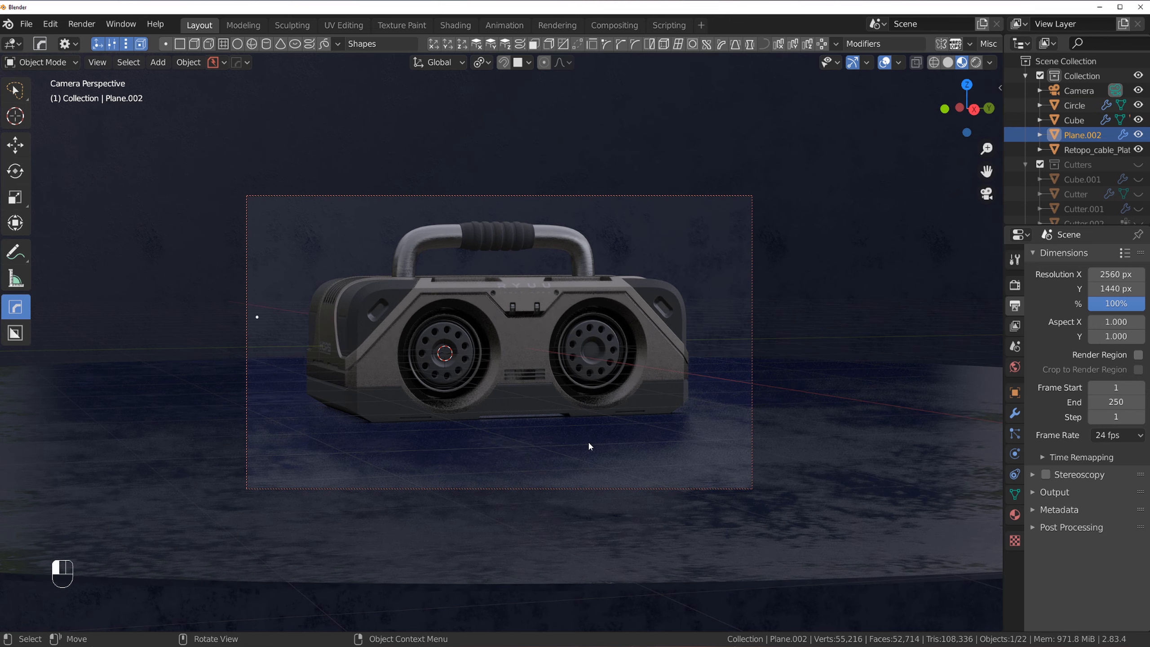
{"action": "key", "text": "g"}
{"action": "key", "text": "z"}
{"action": "key", "text": "shift"}
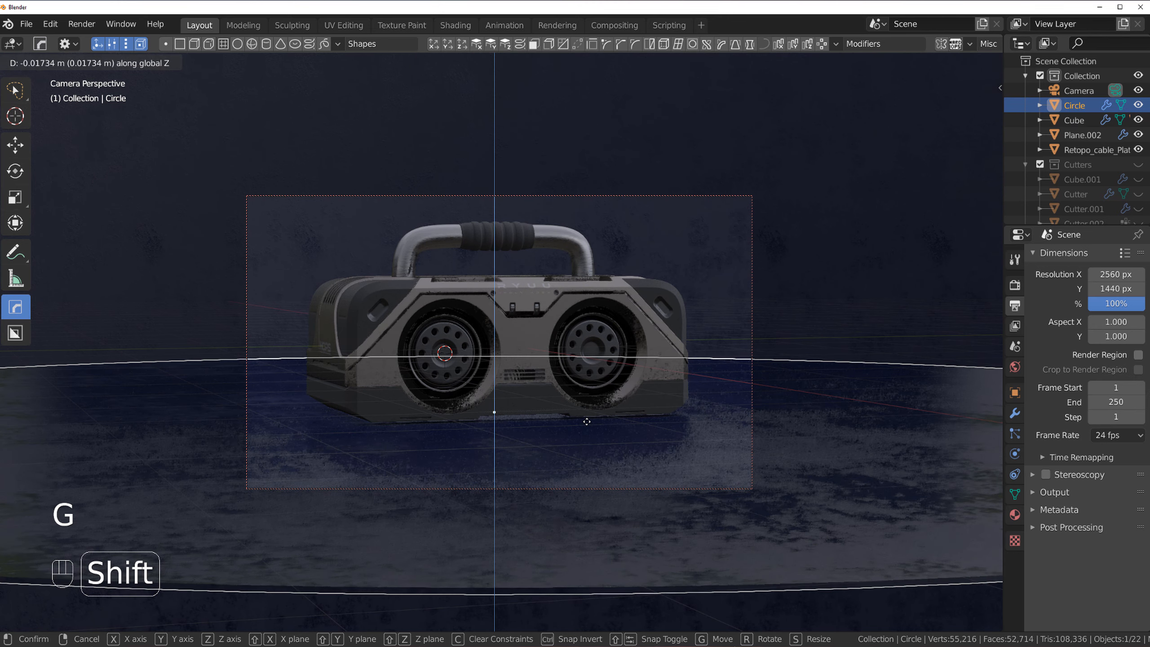
{"action": "left_click", "coordinate": [590, 417]}
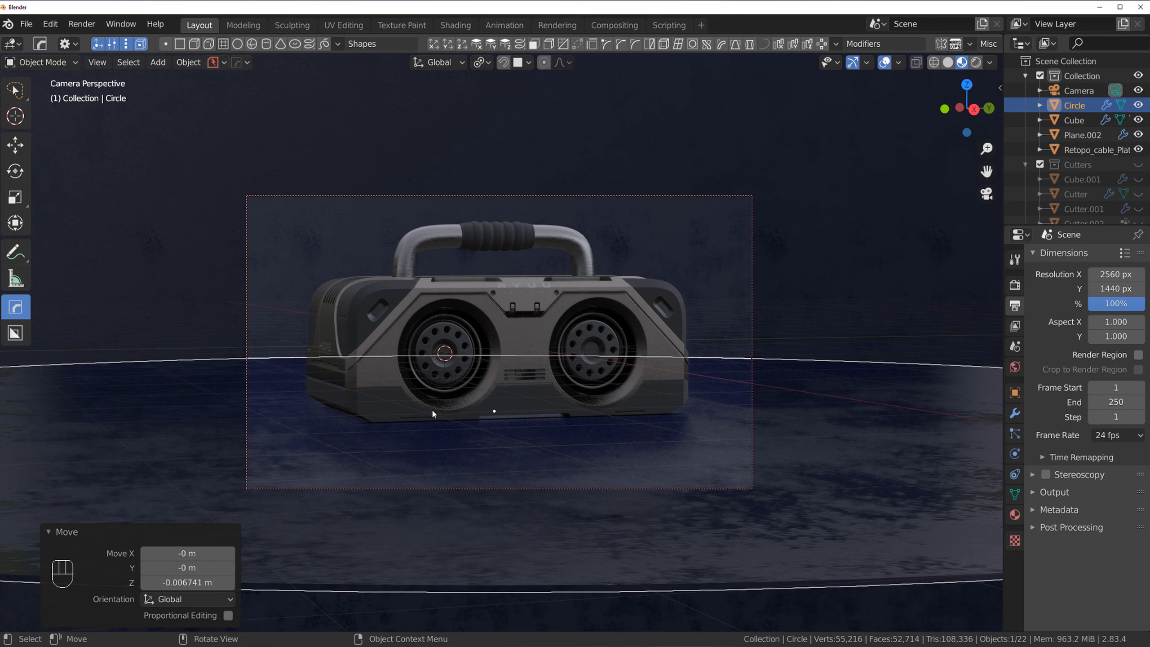
- Shift the camera framing slightly around the speaker and unlock the camera from the view
{"action": "key", "text": "shift"}
{"action": "mouse_move", "coordinate": [606, 302]}
{"action": "middle_mouse_down", "text": "shift"}
{"action": "mouse_move", "coordinate": [591, 302]}
{"action": "mouse_move", "coordinate": [579, 327]}
{"action": "mouse_move", "coordinate": [582, 302]}
{"action": "mouse_move", "coordinate": [598, 295]}
{"action": "middle_mouse_up", "text": "shift"}
{"action": "key", "text": "ctrl"}
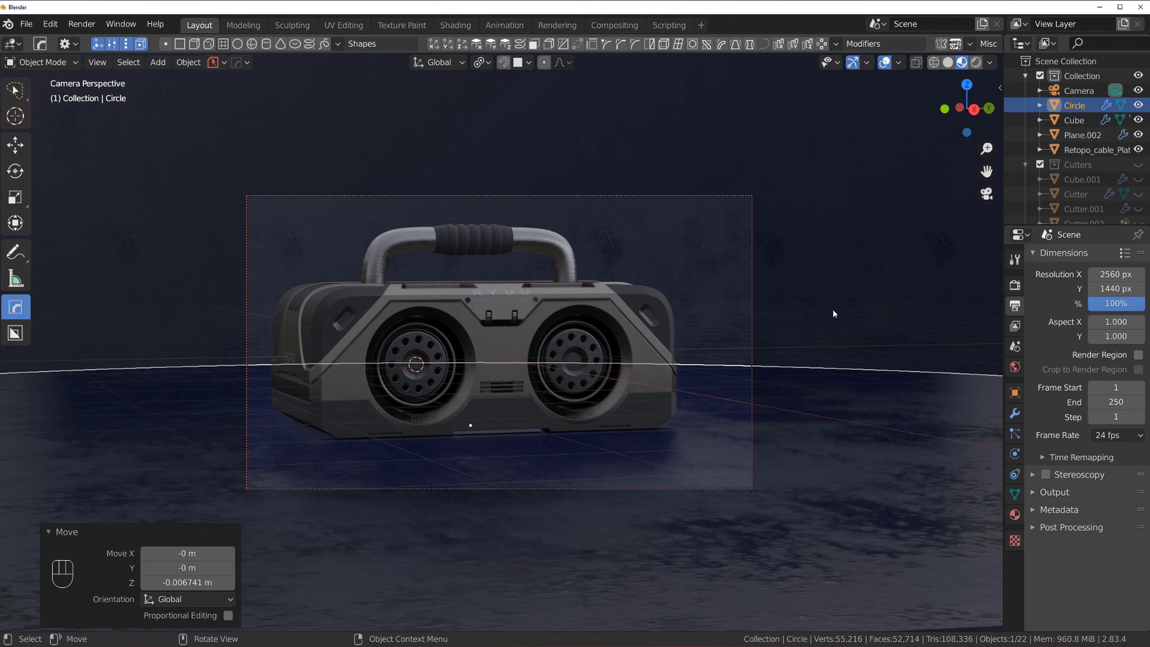
{"action": "key", "text": "Page_Down"}
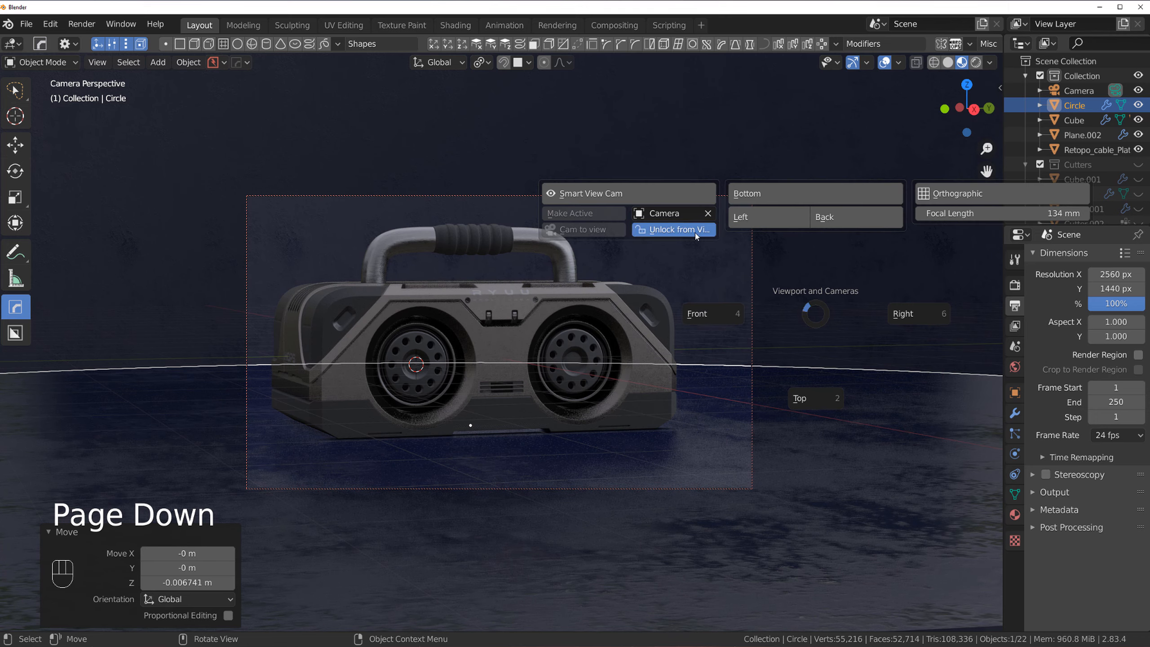
{"action": "left_click", "coordinate": [695, 233]}
- Preview the scene in rendered shading and split off a second area showing the World node tree in the Shader Editor
{"action": "left_click", "coordinate": [976, 62]}
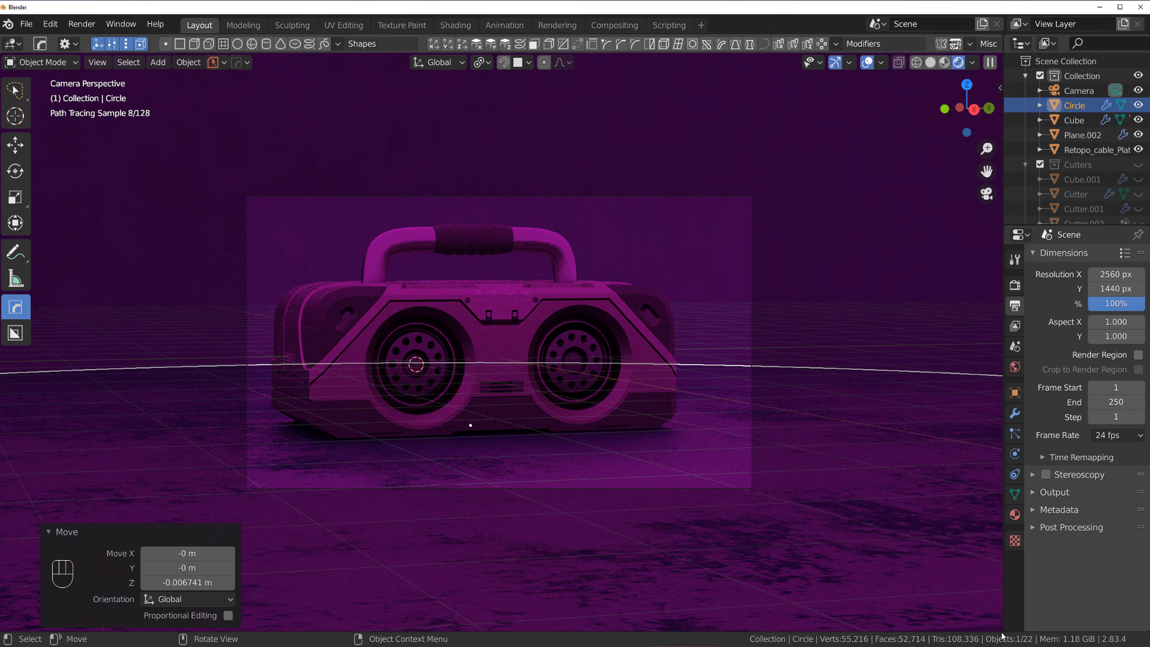
{"action": "left_click_drag", "start_coordinate": [997, 627], "coordinate": [108, 398]}
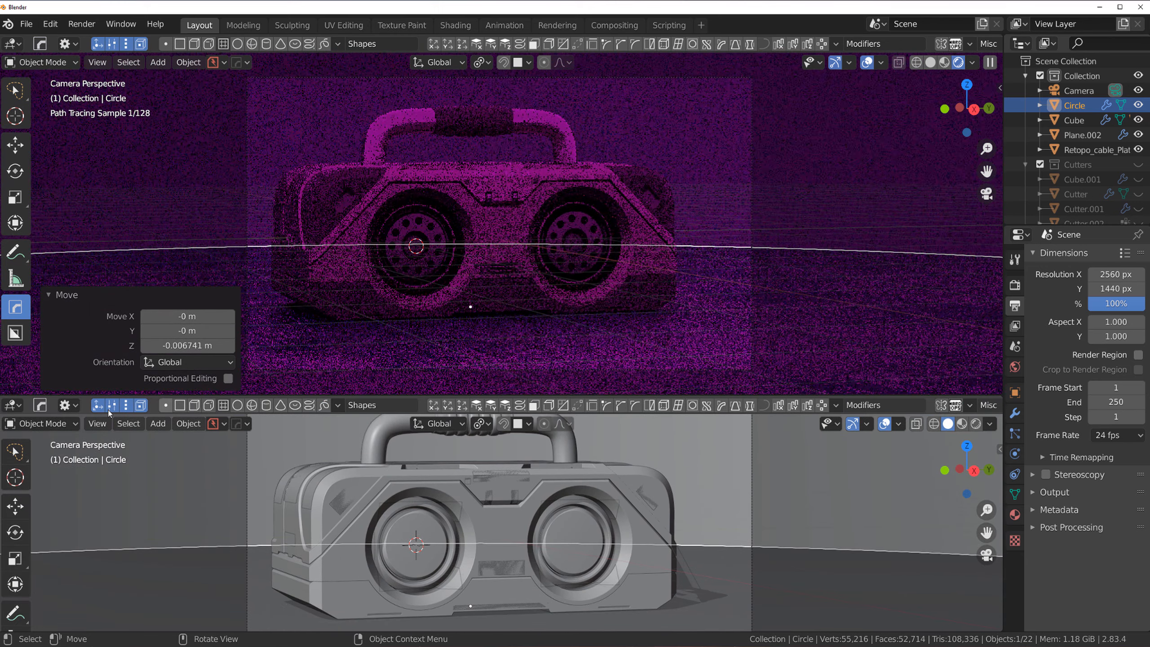
{"action": "left_click", "coordinate": [9, 405]}
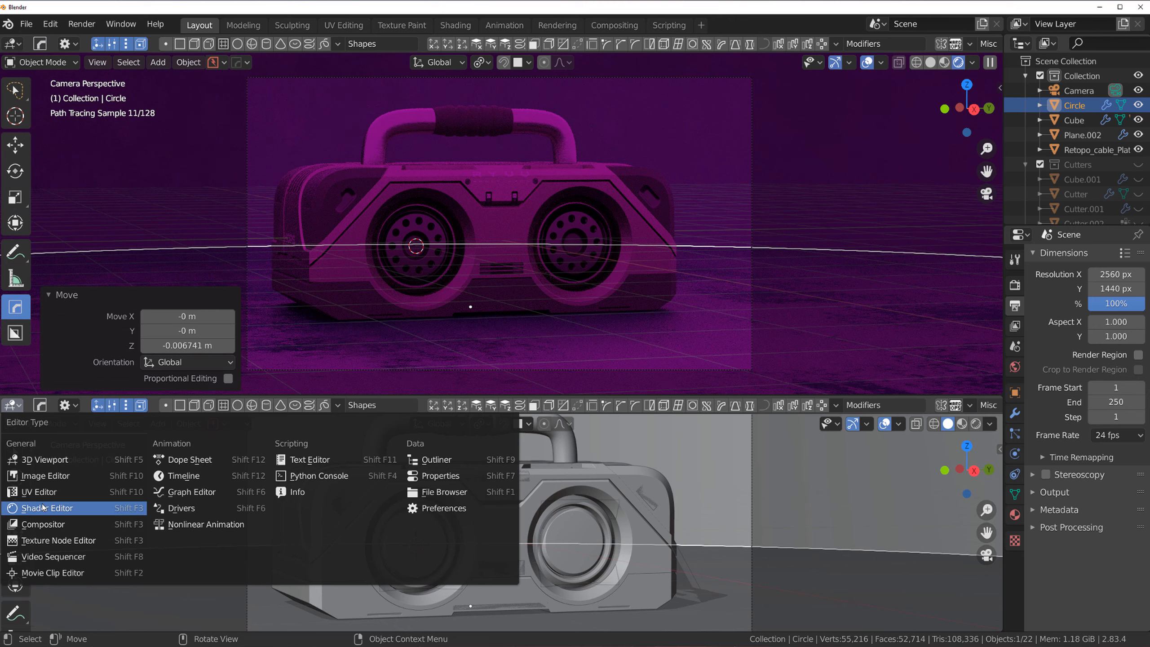
{"action": "left_click", "coordinate": [14, 405]}
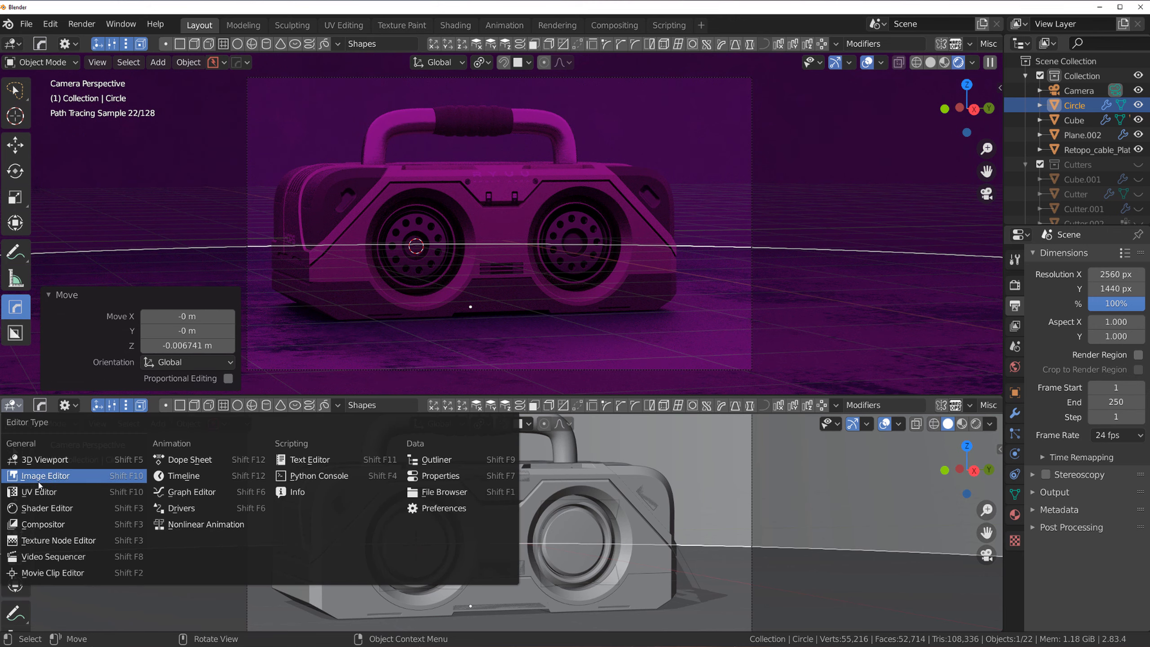
{"action": "left_click", "coordinate": [45, 508]}
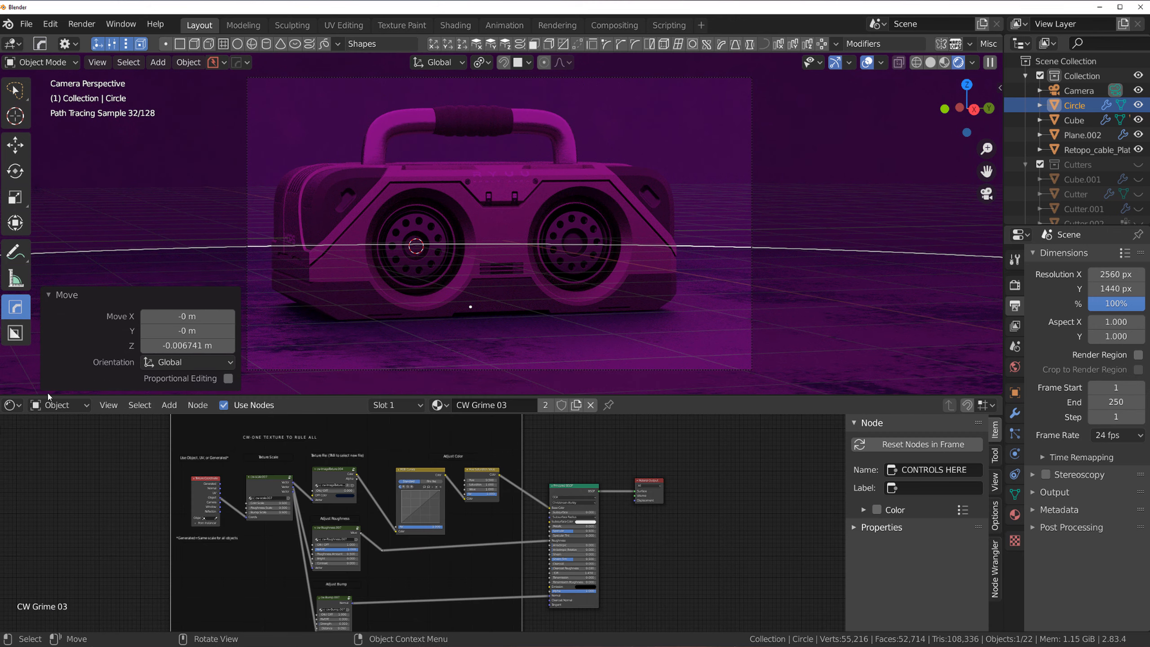
{"action": "left_click", "coordinate": [59, 405]}
{"action": "left_click", "coordinate": [50, 420]}
{"action": "scroll", "coordinate": [321, 547], "scroll_direction": "up", "scroll_amount": 2}
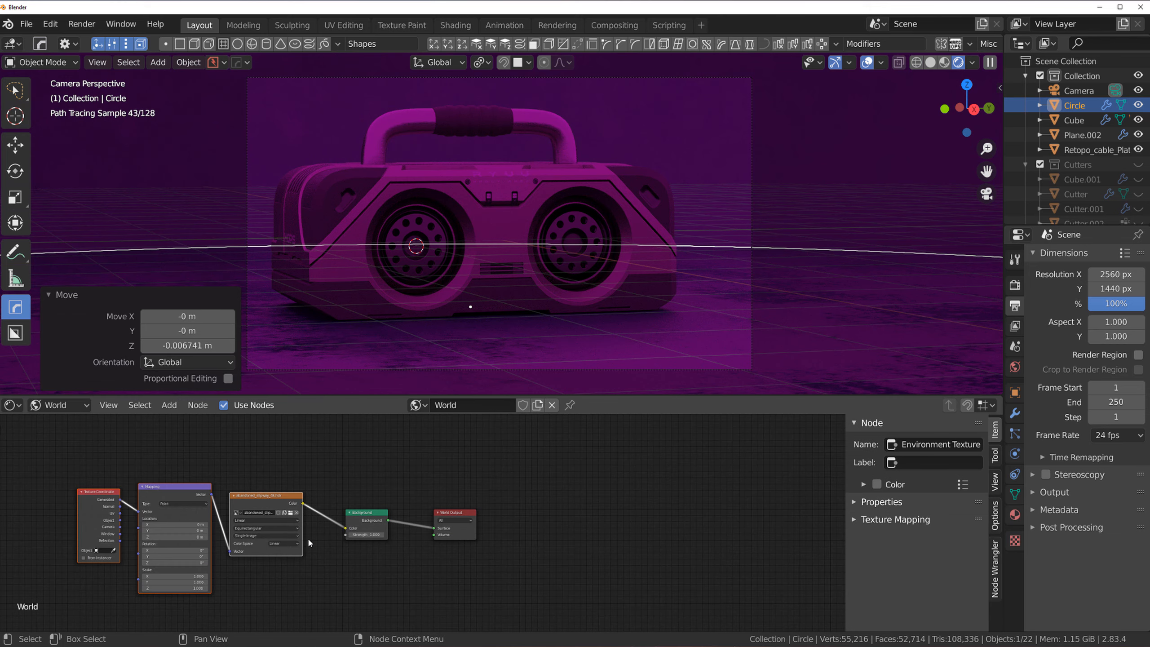
- Load abandoned_slipway_16k.hdr from the HDRi folder as the environment texture and rotate it slightly around Z in the Mapping node
{"action": "left_click", "coordinate": [286, 517]}
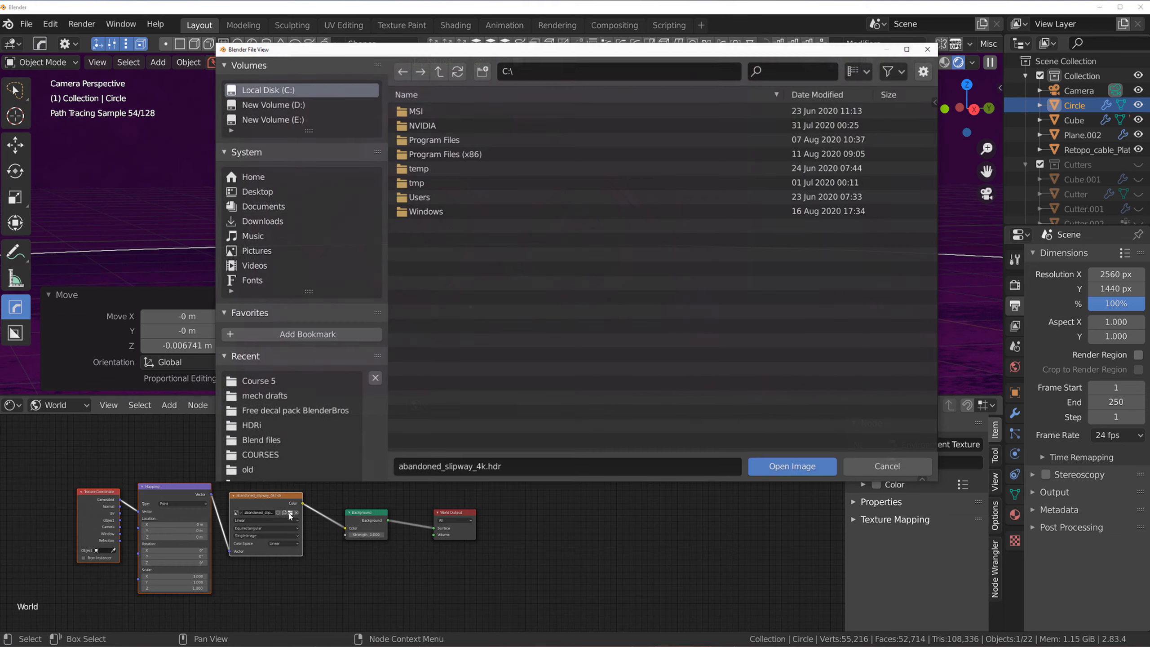
{"action": "left_click", "coordinate": [262, 426]}
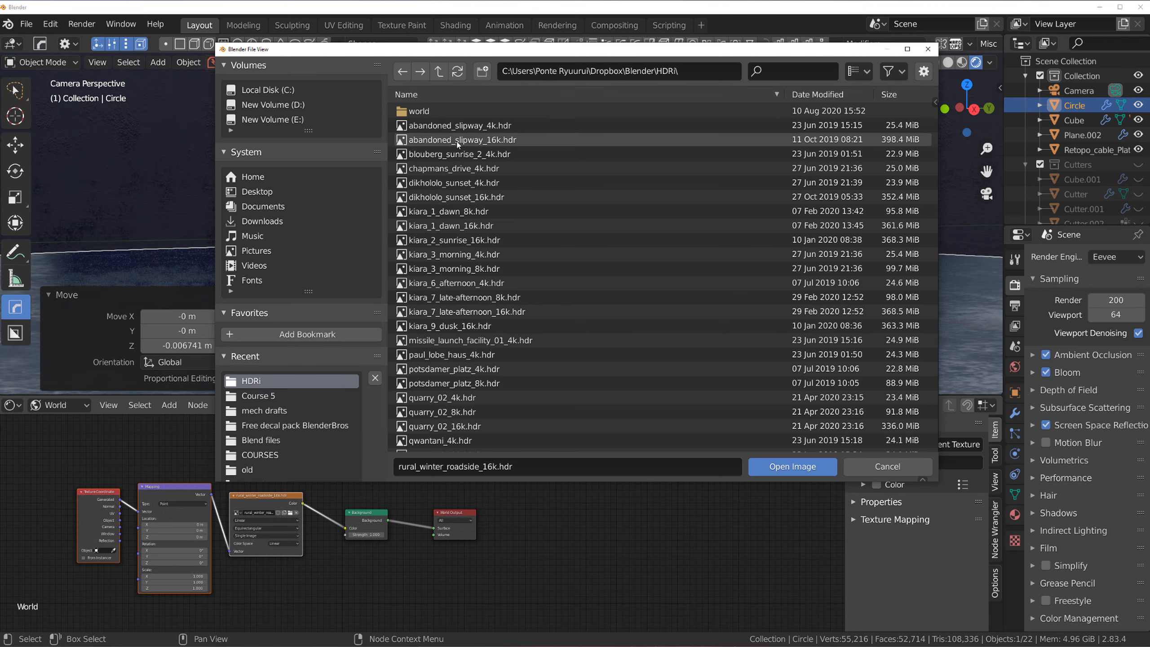
{"action": "key", "text": "Escape"}
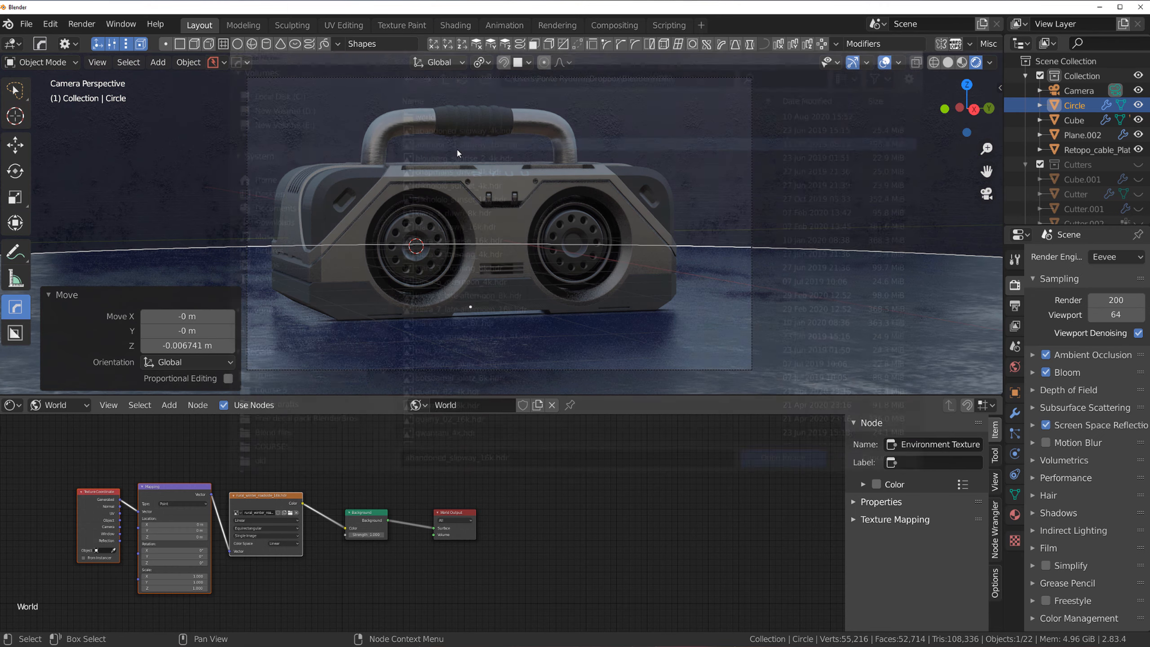
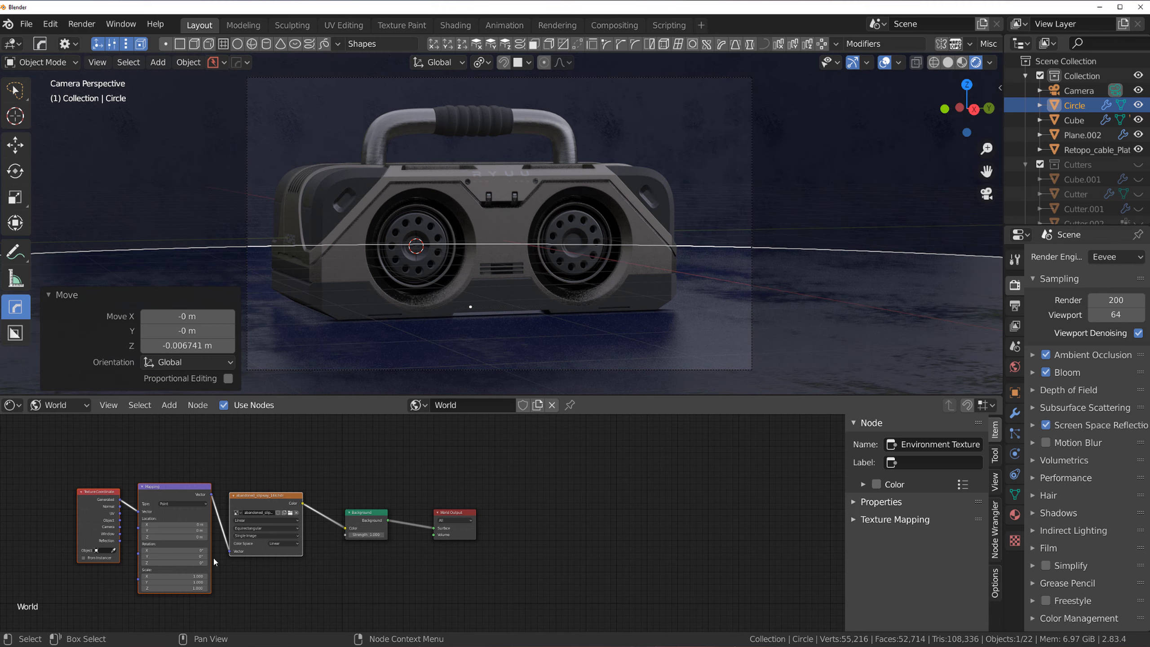
{"action": "left_click_drag", "start_coordinate": [181, 562], "coordinate": [204, 562]}
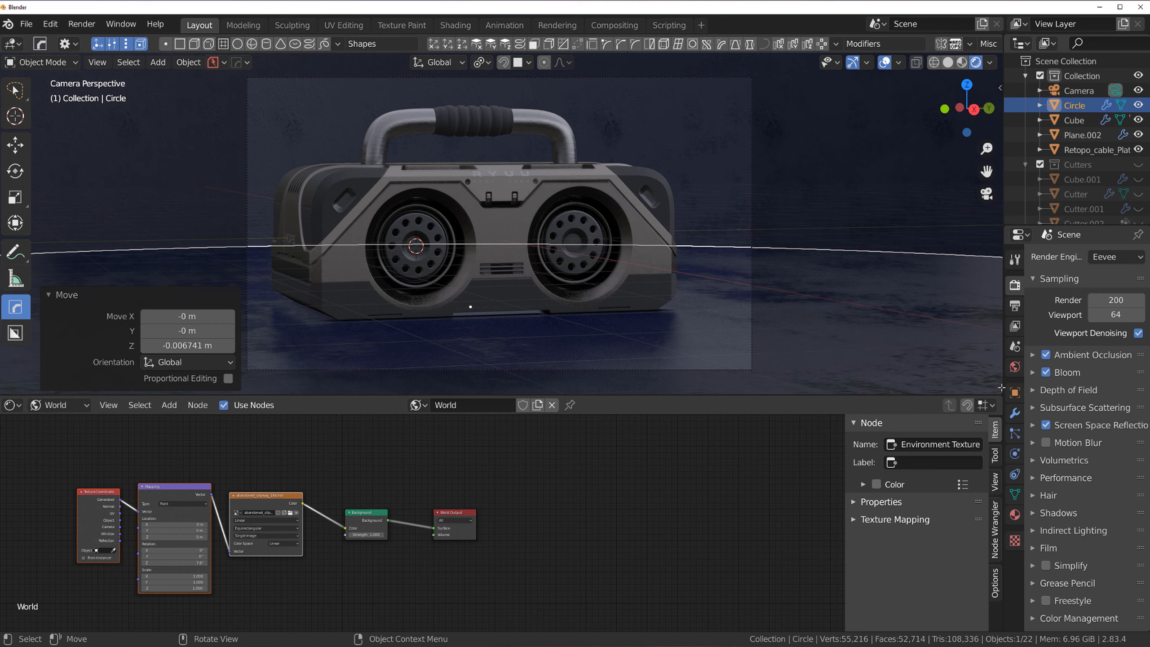
- Close the World node area and set the camera's Exposure Value to 8.81 in the Photographer add-on
{"action": "left_click_drag", "start_coordinate": [1001, 388], "coordinate": [965, 437]}
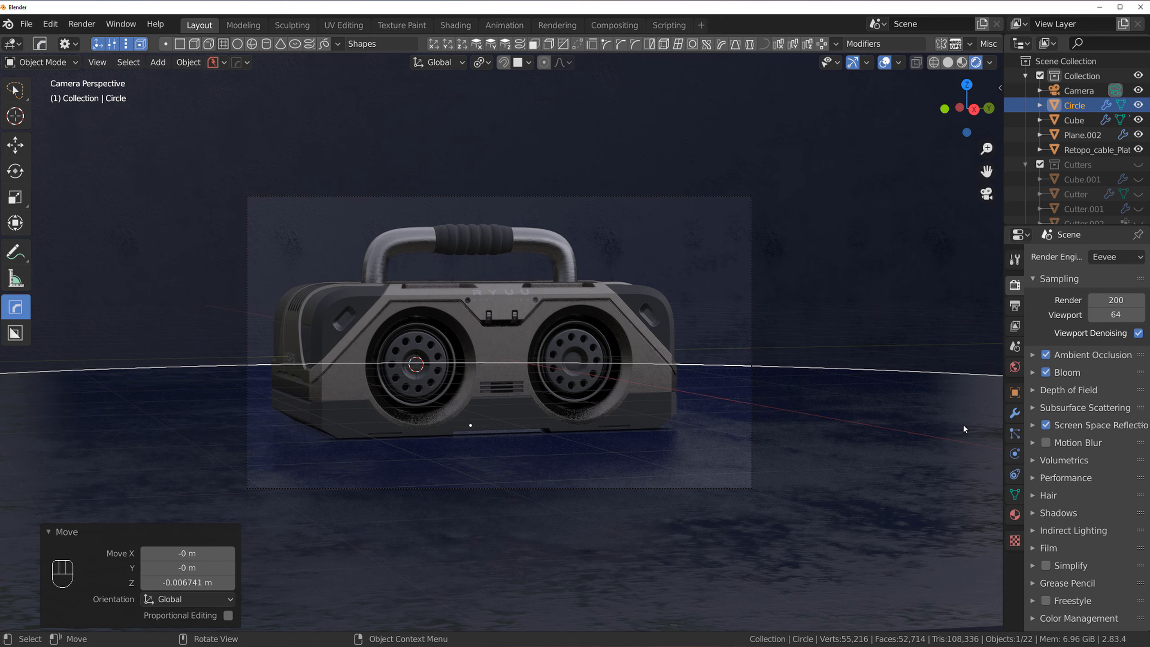
{"action": "left_click", "coordinate": [963, 424]}
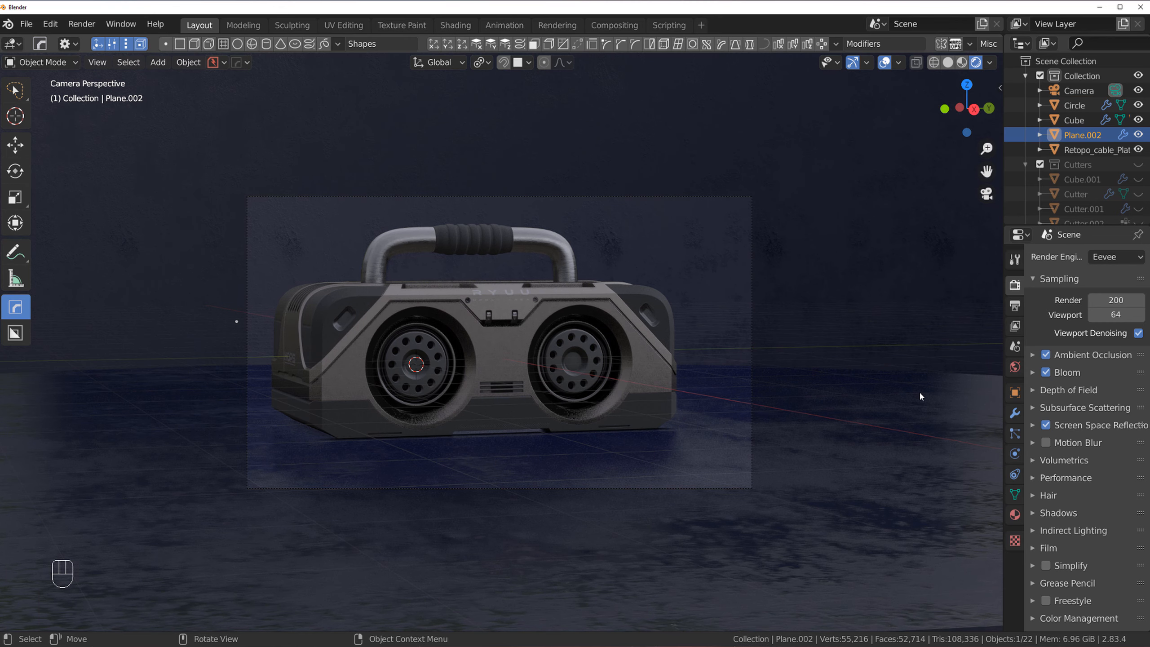
{"action": "key", "text": "n"}
{"action": "left_click", "coordinate": [994, 271]}
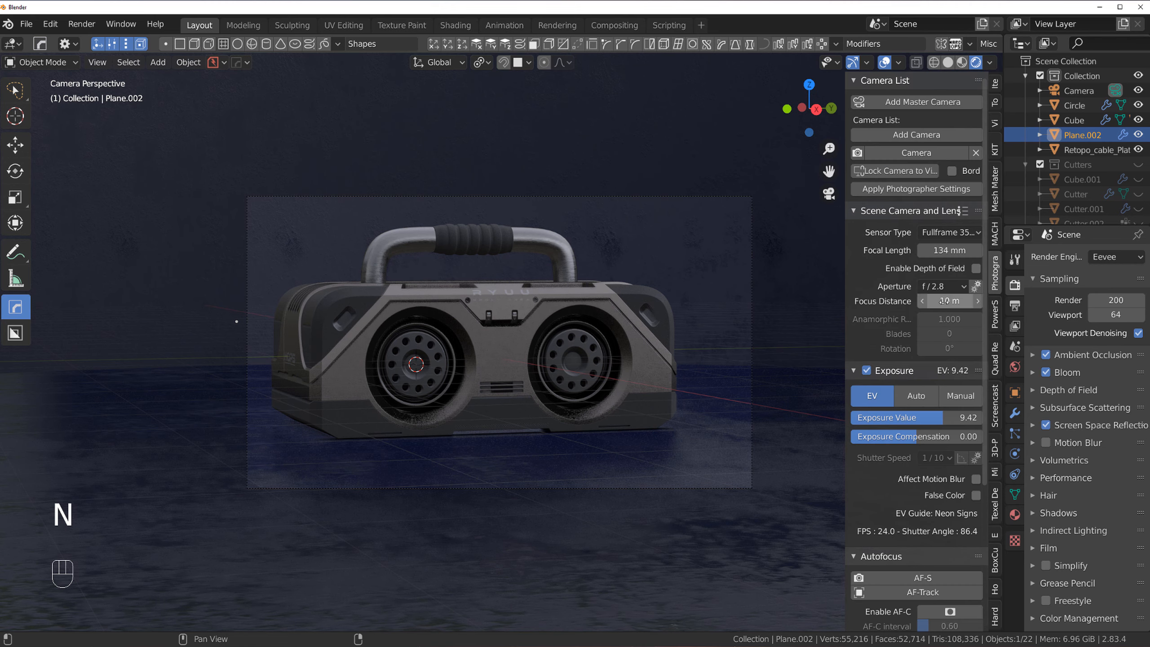
{"action": "left_click_drag", "start_coordinate": [937, 421], "coordinate": [926, 421], "text": "shift"}
{"action": "left_click", "coordinate": [807, 410]}
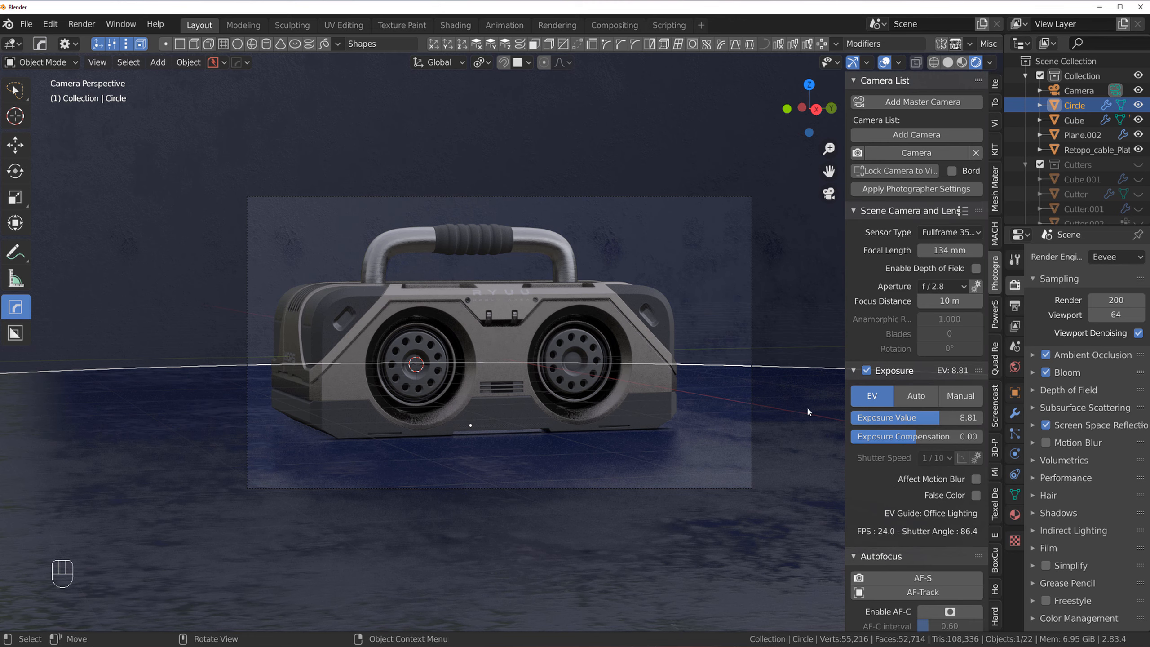
{"action": "left_click", "coordinate": [654, 295], "text": "shift"}
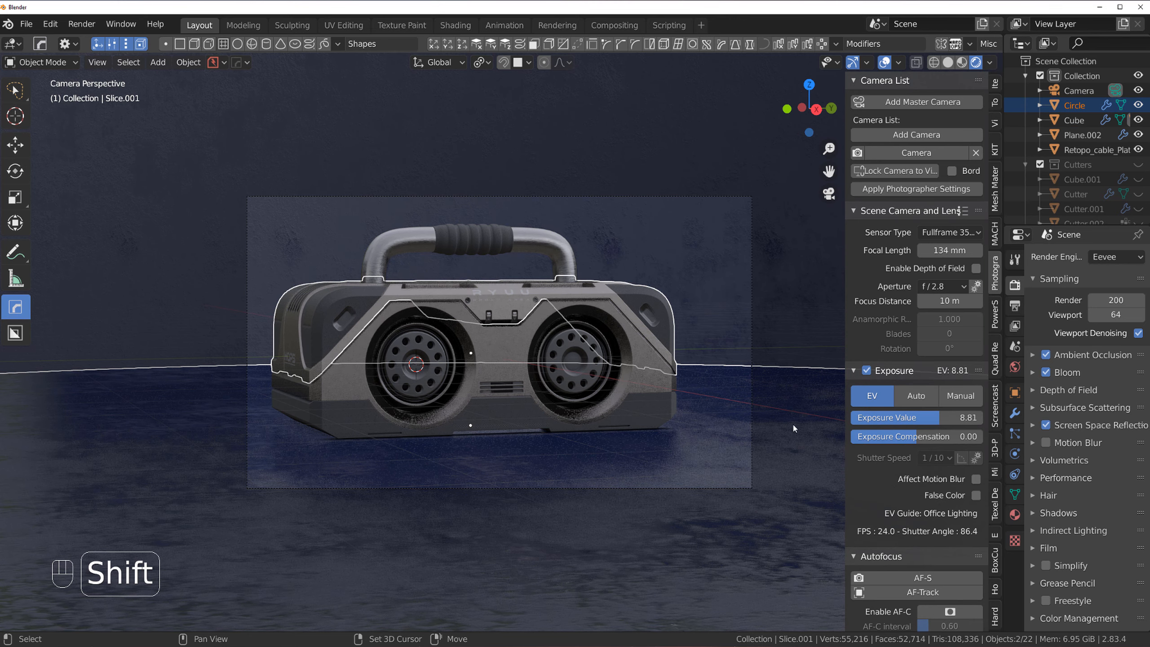
{"action": "left_click", "coordinate": [1015, 515]}
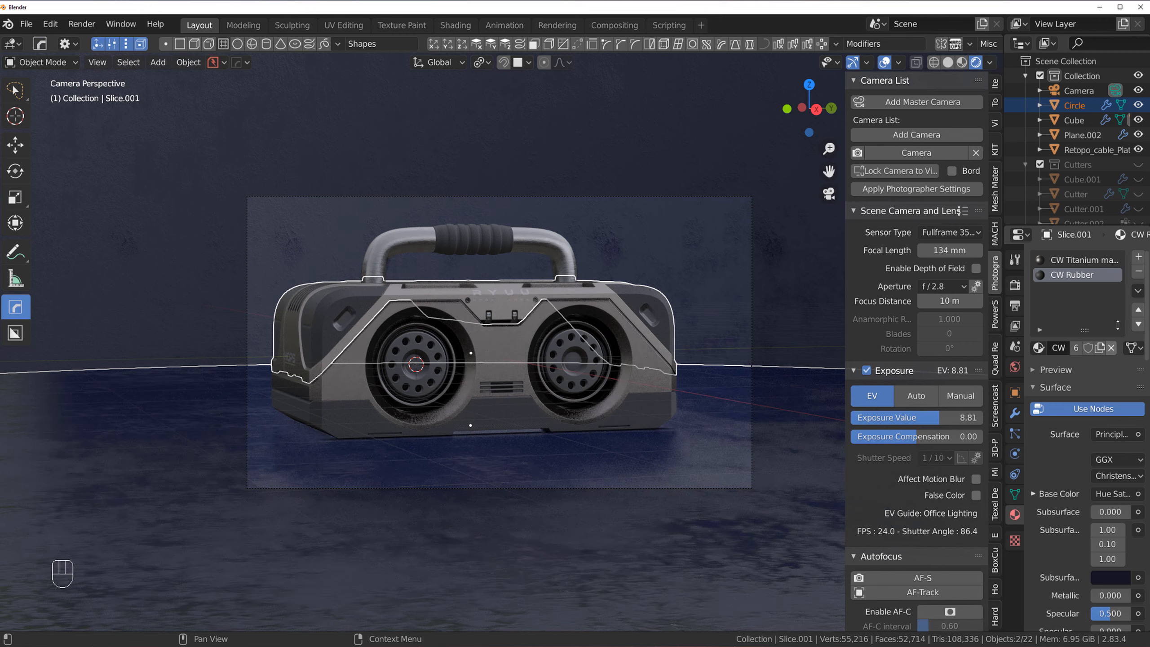
{"action": "left_click", "coordinate": [1138, 273]}
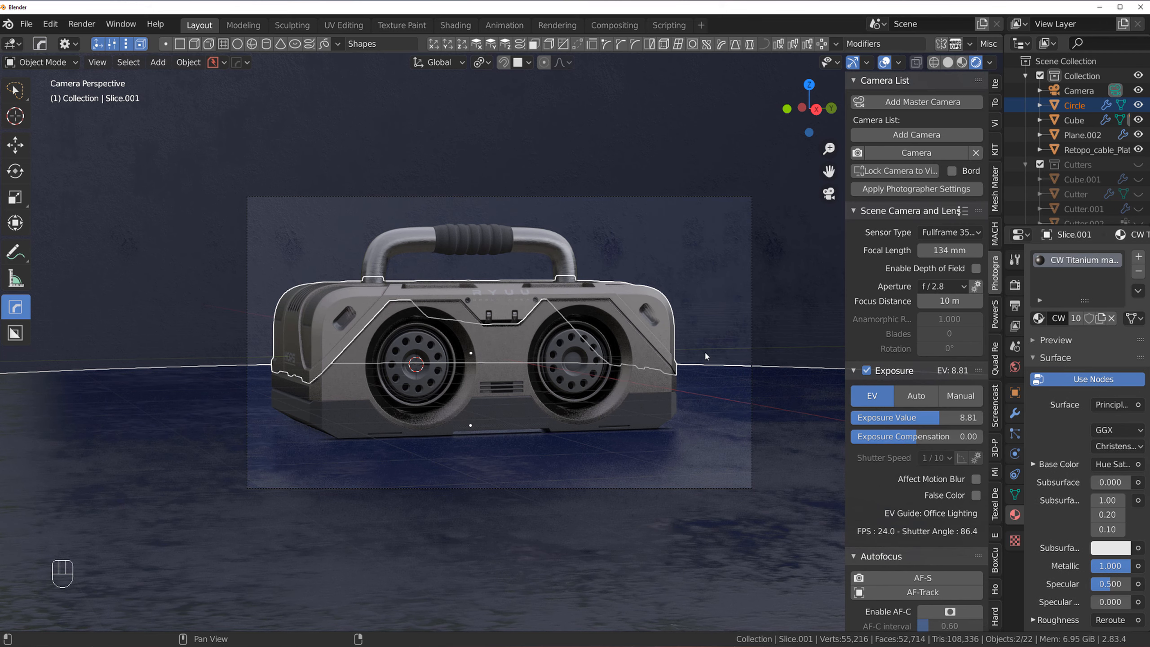
{"action": "key", "text": "ctrl+z"}
- Copy the materials of the speaker's upper shell, including CW Rubber, to the ground disc
{"action": "left_click", "coordinate": [767, 407]}
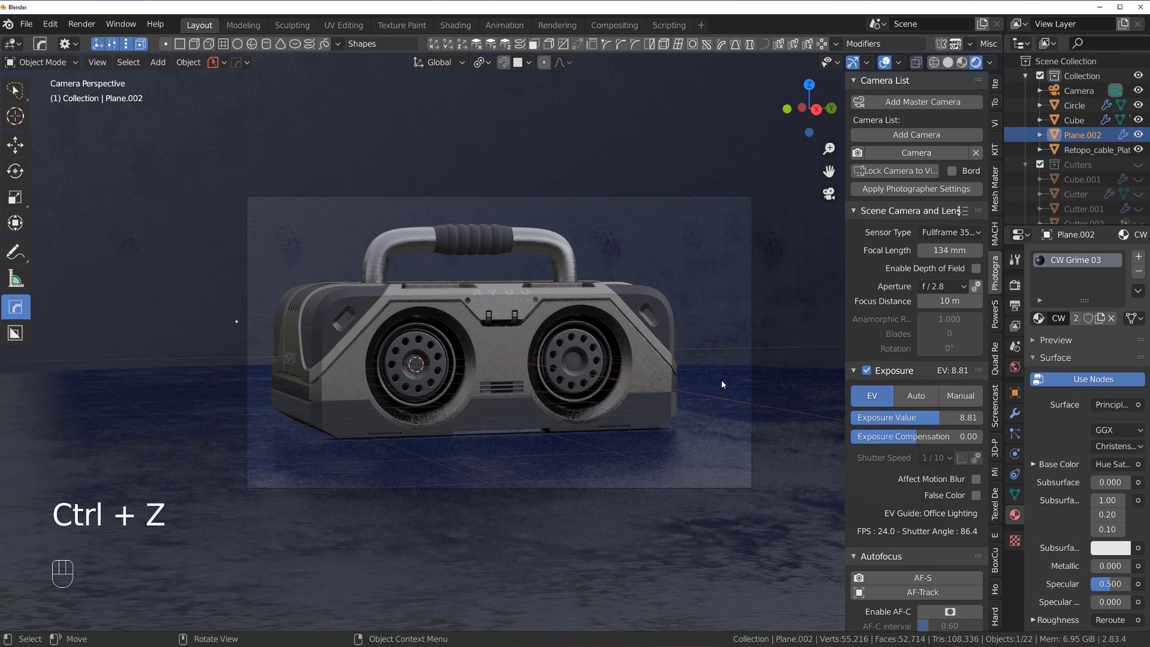
{"action": "left_click", "coordinate": [661, 307], "text": "shift"}
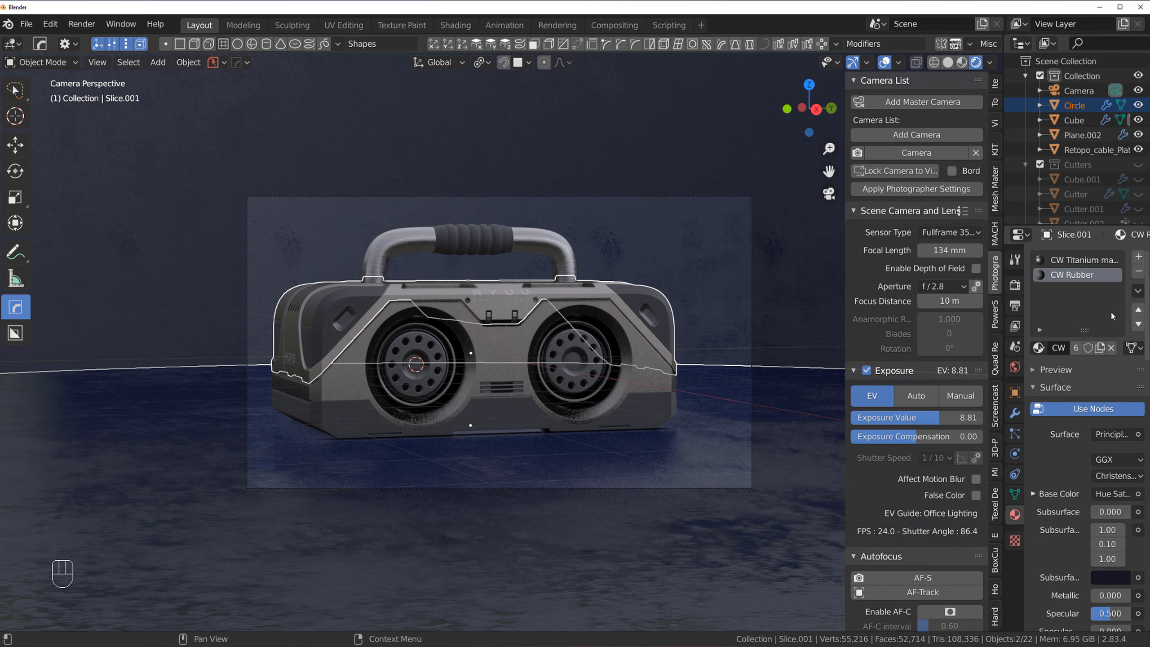
{"action": "left_click", "coordinate": [1139, 291]}
{"action": "left_click", "coordinate": [946, 345]}
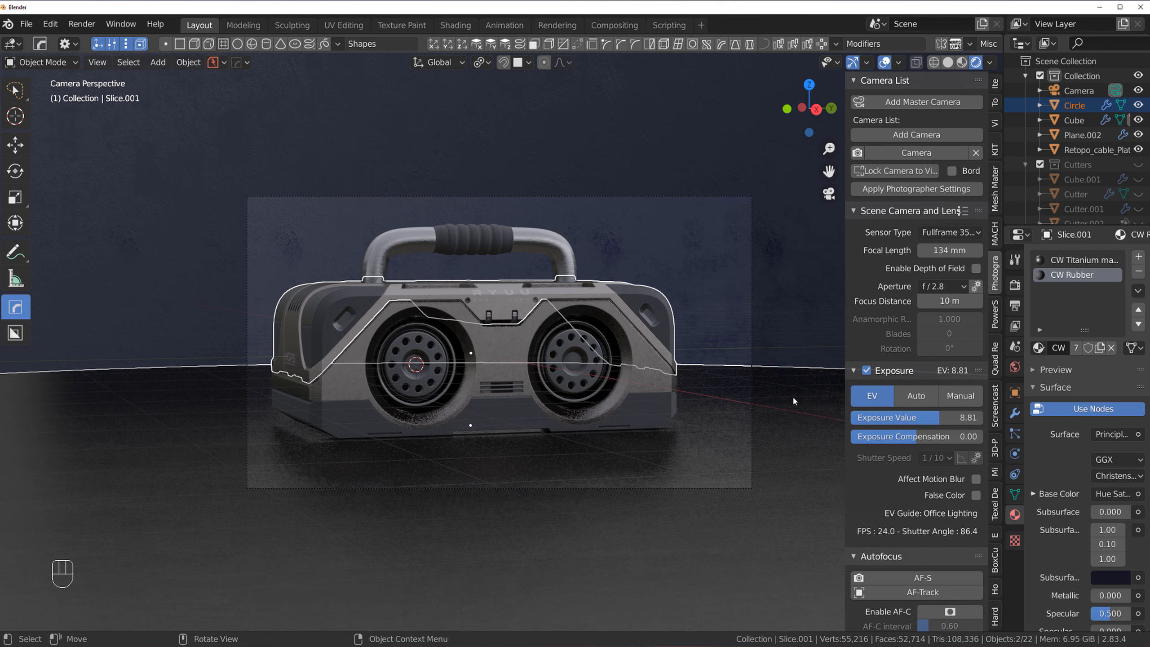
- Copy the ground disc's materials to the curved backdrop wall
{"action": "left_click", "coordinate": [772, 316]}
{"action": "left_click", "coordinate": [794, 408], "text": "shift"}
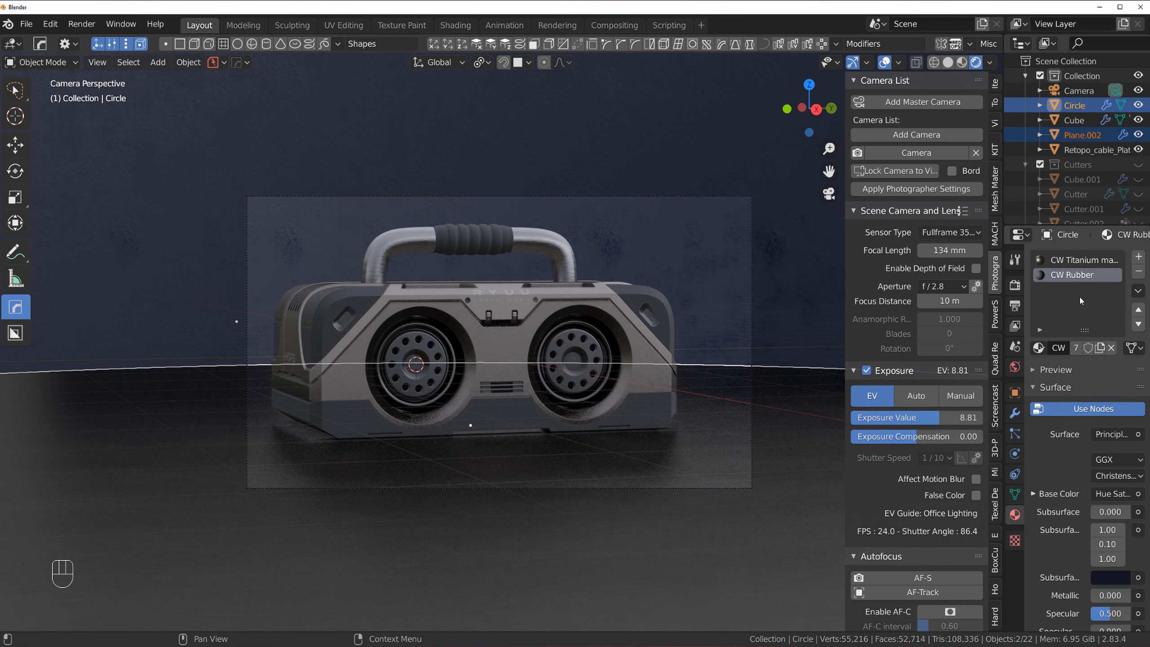
{"action": "left_click", "coordinate": [1136, 295]}
{"action": "left_click", "coordinate": [1124, 324]}
- Give the backdrop wall a blank Principled material and darken its base color to near black
{"action": "left_click", "coordinate": [798, 298]}
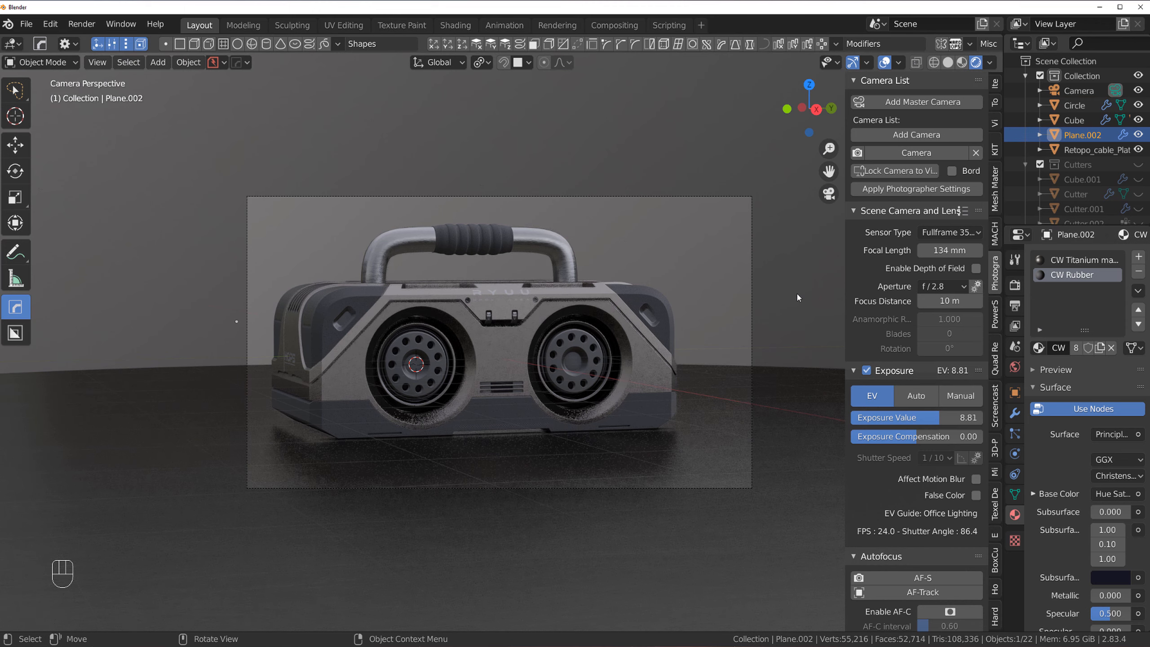
{"action": "key", "text": "alt+m"}
{"action": "left_click", "coordinate": [771, 265]}
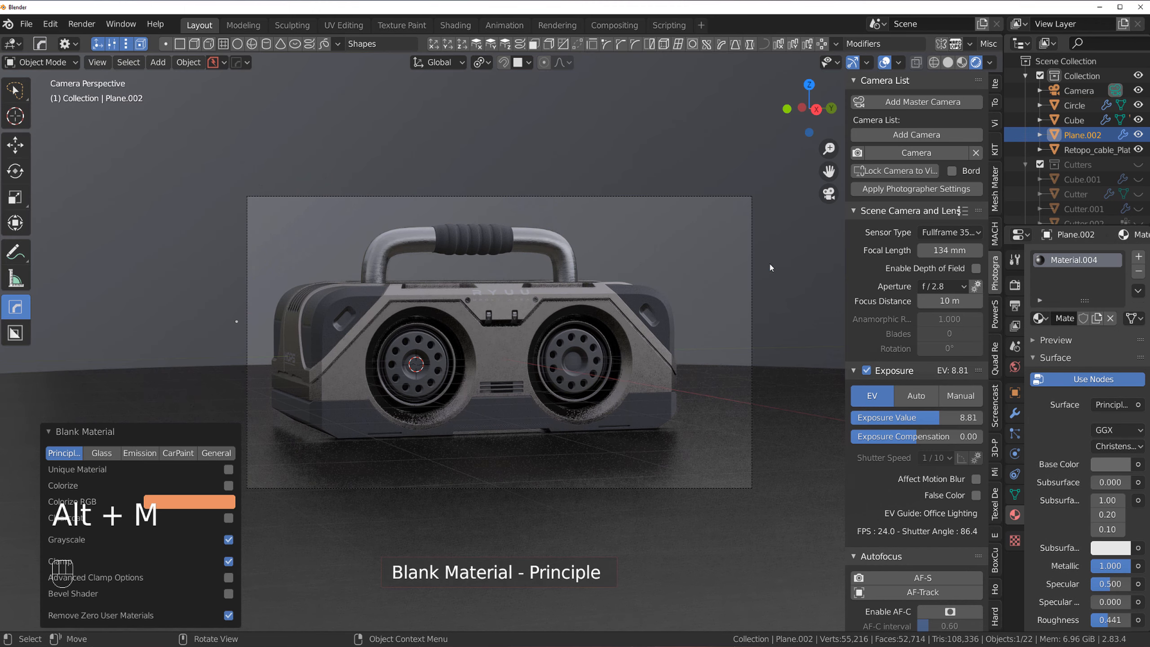
{"action": "left_click", "coordinate": [1111, 464]}
{"action": "left_click_drag", "start_coordinate": [1110, 312], "coordinate": [1119, 340]}
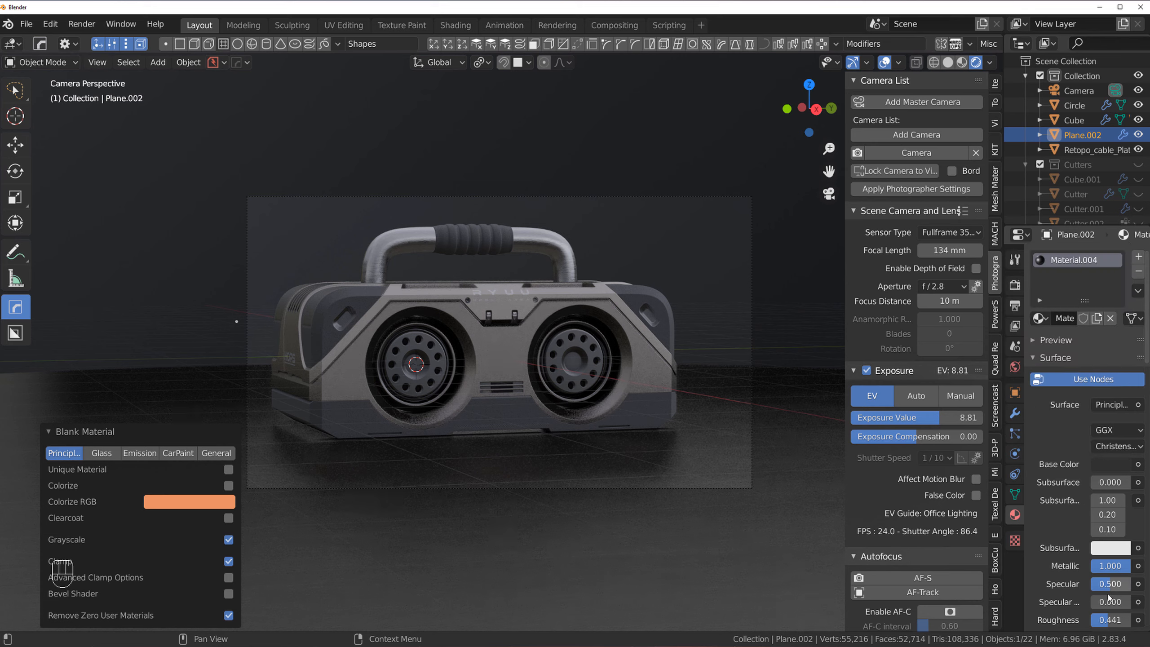
- Set the backdrop material's roughness to 0.342, clearcoat to 1.000 and clearcoat roughness to 0.063
{"action": "scroll", "coordinate": [1105, 537], "scroll_direction": "down", "scroll_amount": 4}
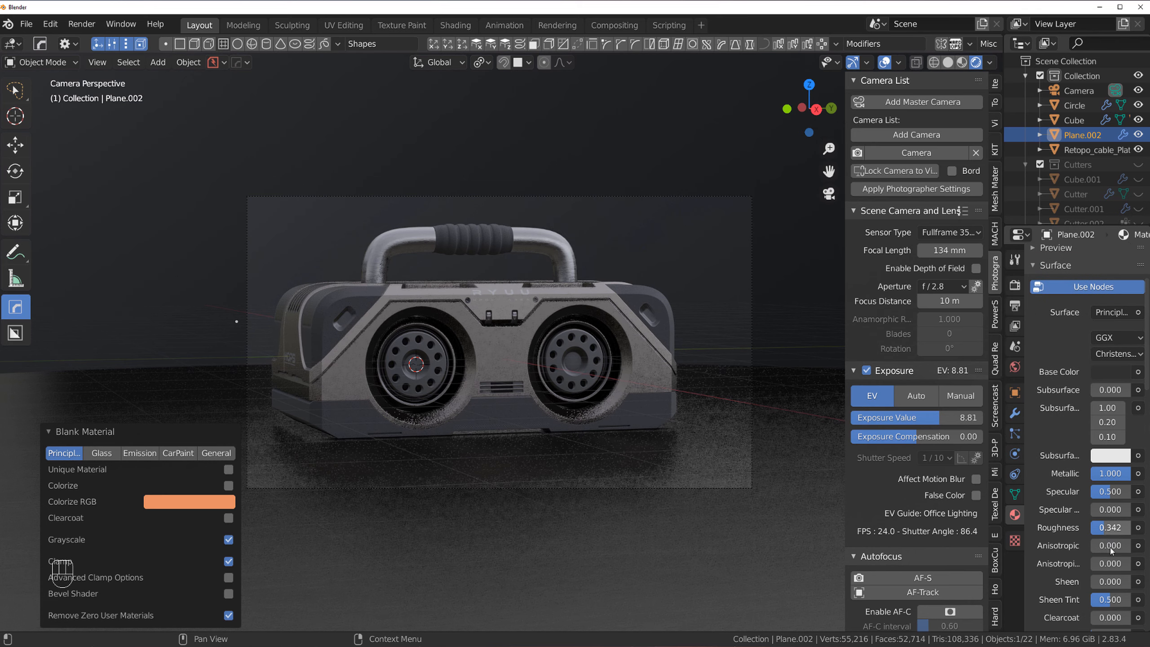
{"action": "scroll", "coordinate": [1110, 553], "scroll_direction": "down", "scroll_amount": 4}
{"action": "mouse_move", "coordinate": [1101, 529]}
{"action": "left_mouse_down"}
{"action": "mouse_move", "coordinate": [1142, 528]}
{"action": "mouse_move", "coordinate": [1108, 545]}
{"action": "left_mouse_up"}
- Copy the backdrop wall's material to the ground disc
{"action": "left_click", "coordinate": [825, 479]}
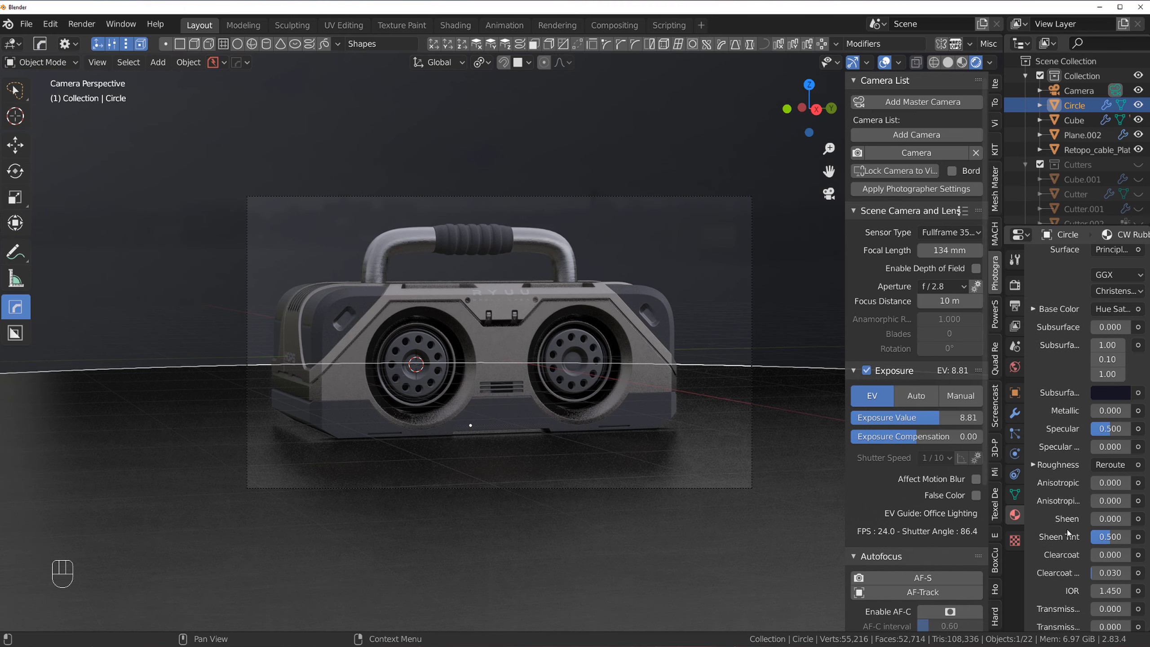
{"action": "left_click", "coordinate": [1101, 469]}
{"action": "scroll", "coordinate": [1107, 305], "scroll_direction": "up", "scroll_amount": 8}
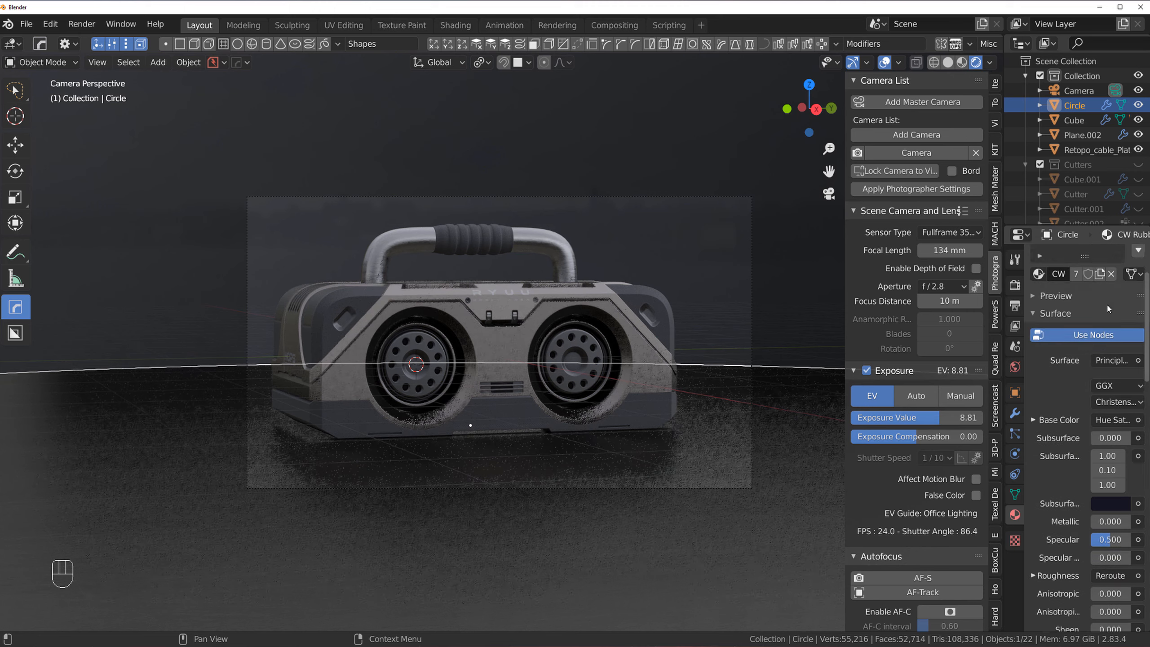
{"action": "left_click", "coordinate": [1078, 262]}
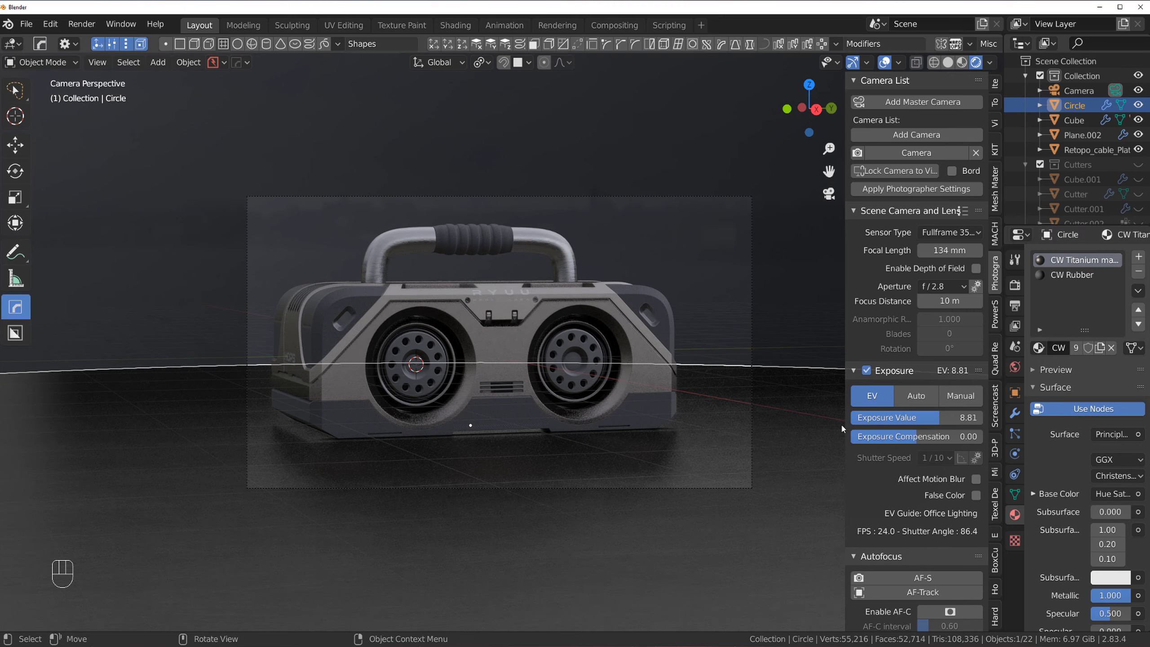
{"action": "left_click", "coordinate": [800, 307], "text": "shift"}
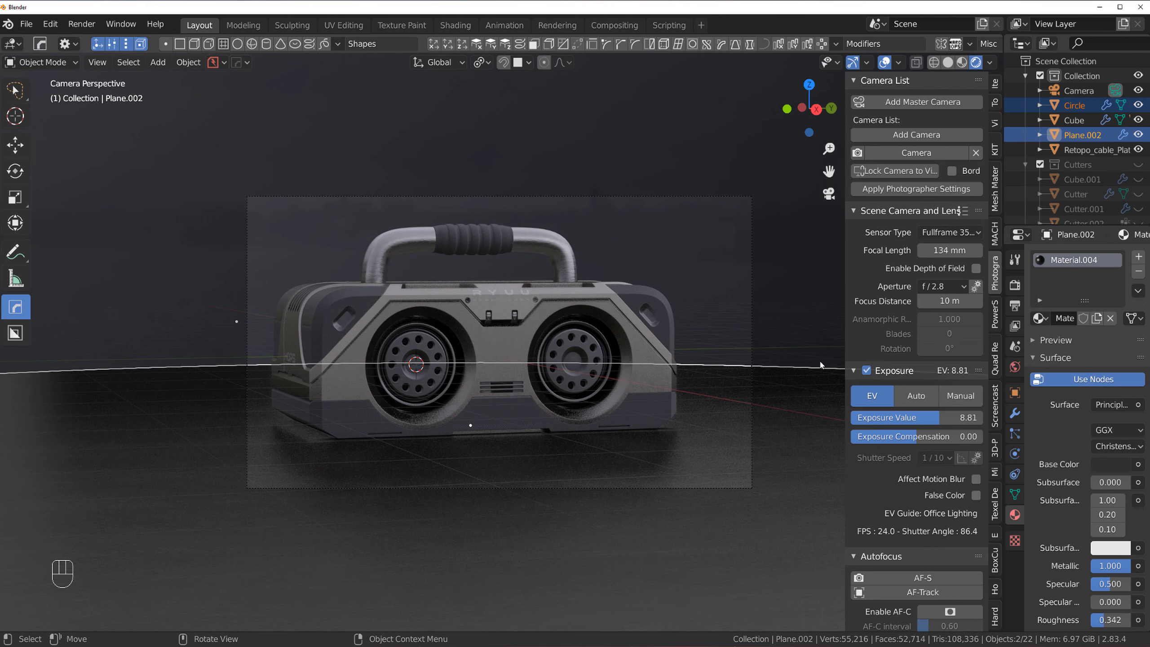
{"action": "left_click", "coordinate": [1138, 291]}
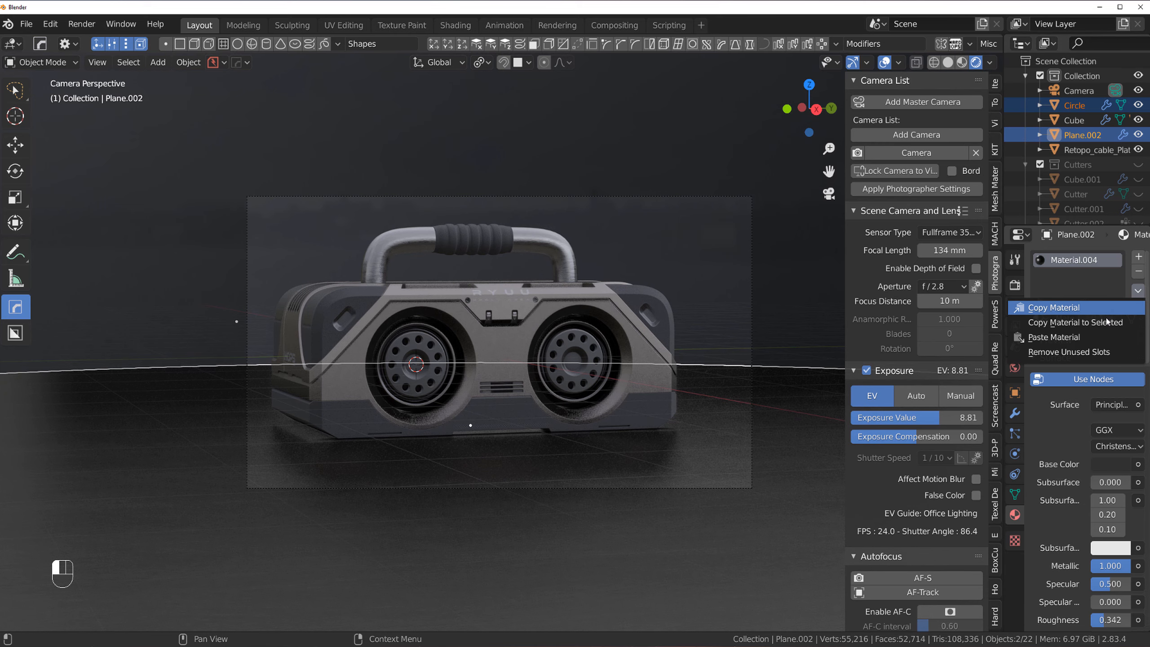
{"action": "left_click", "coordinate": [1055, 325]}
- Set the ground disc material's roughness to 0.364 and its clearcoat roughness to 0.327
{"action": "scroll", "coordinate": [1126, 519], "scroll_direction": "down", "scroll_amount": 8}
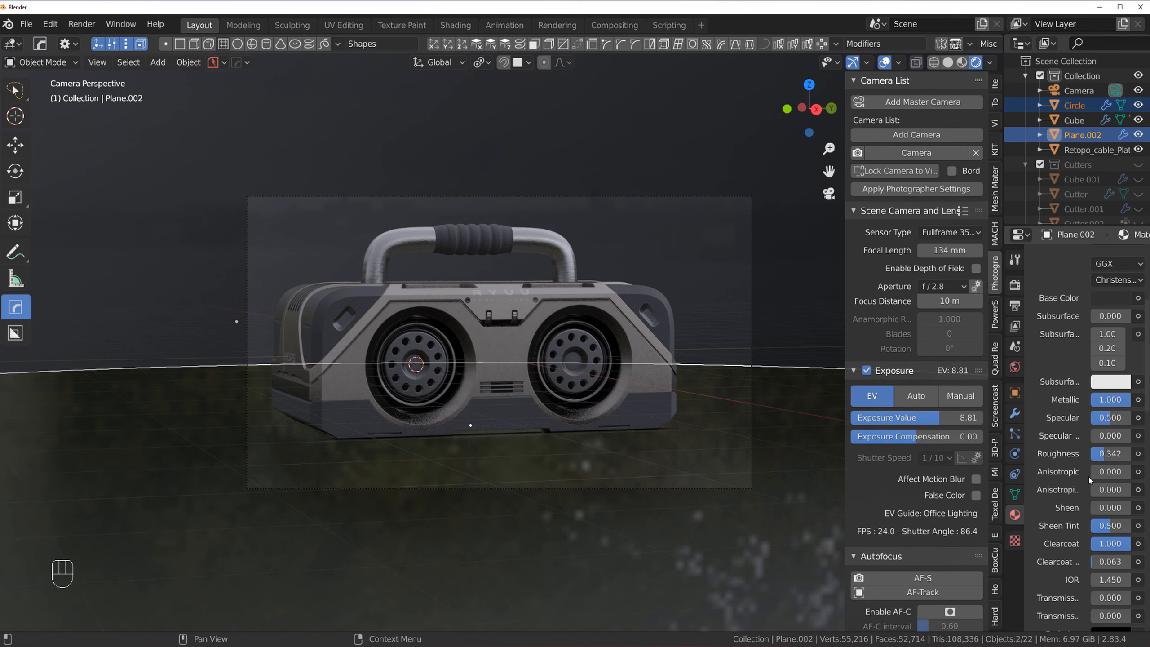
{"action": "left_click", "coordinate": [798, 444]}
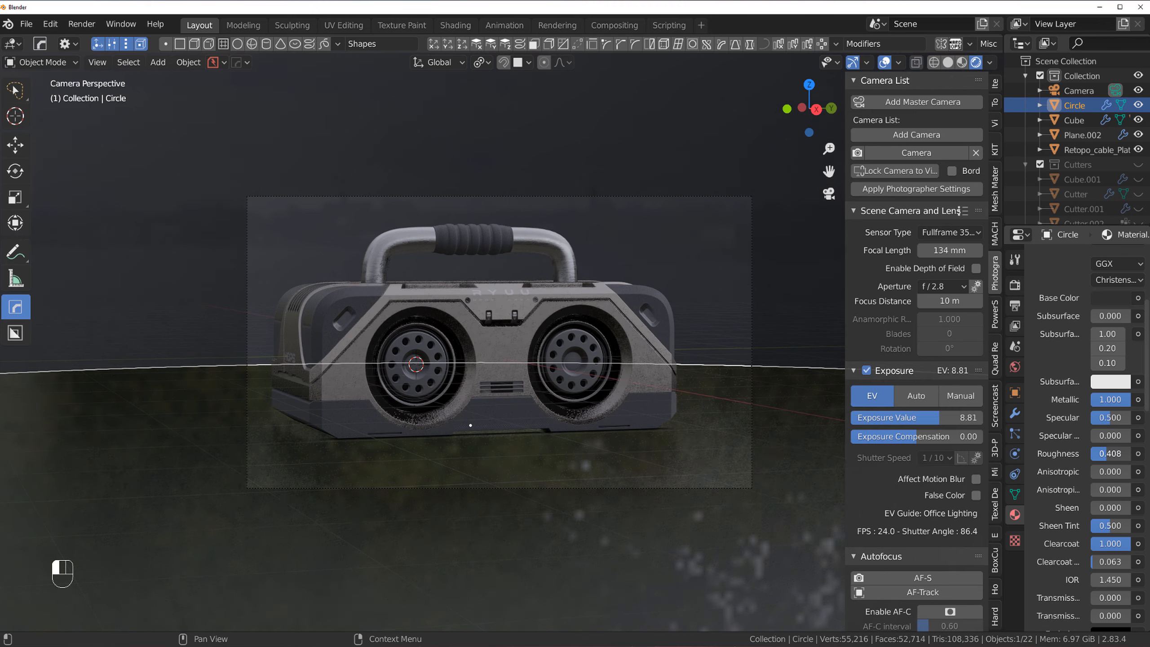
{"action": "left_click_drag", "start_coordinate": [1098, 453], "coordinate": [1118, 469]}
{"action": "scroll", "coordinate": [1103, 501], "scroll_direction": "down", "scroll_amount": 5}
{"action": "scroll", "coordinate": [1086, 385], "scroll_direction": "up", "scroll_amount": 5}
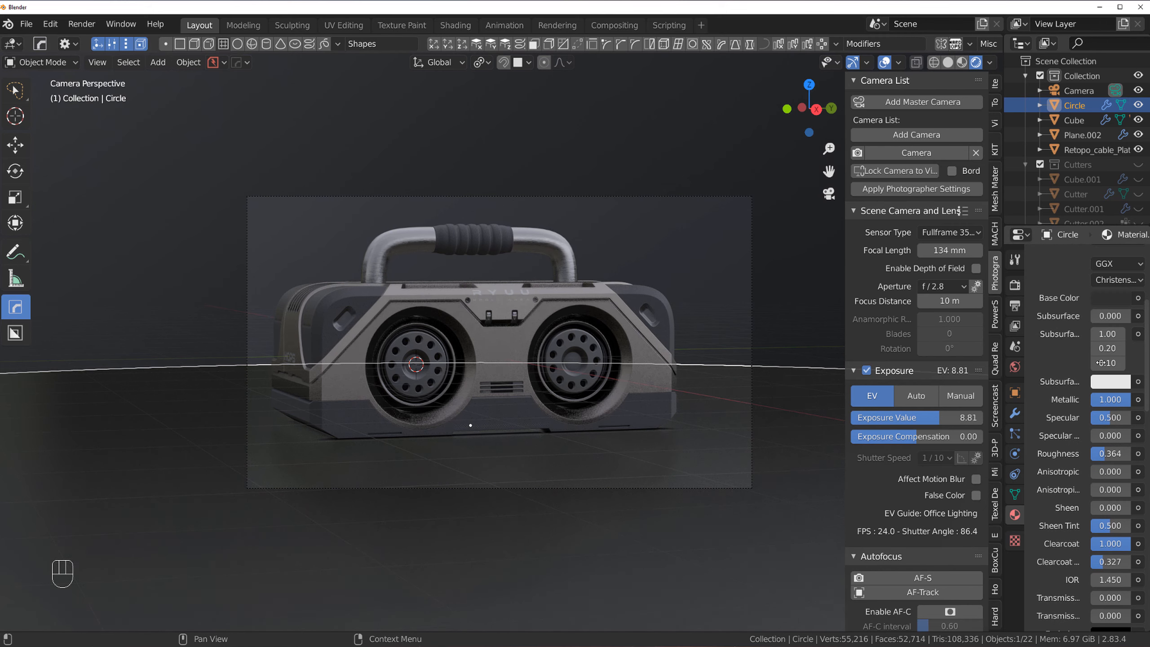
- Adjust the brightness of the base color in the material shared by the disc and backdrop
{"action": "left_click", "coordinate": [1113, 297]}
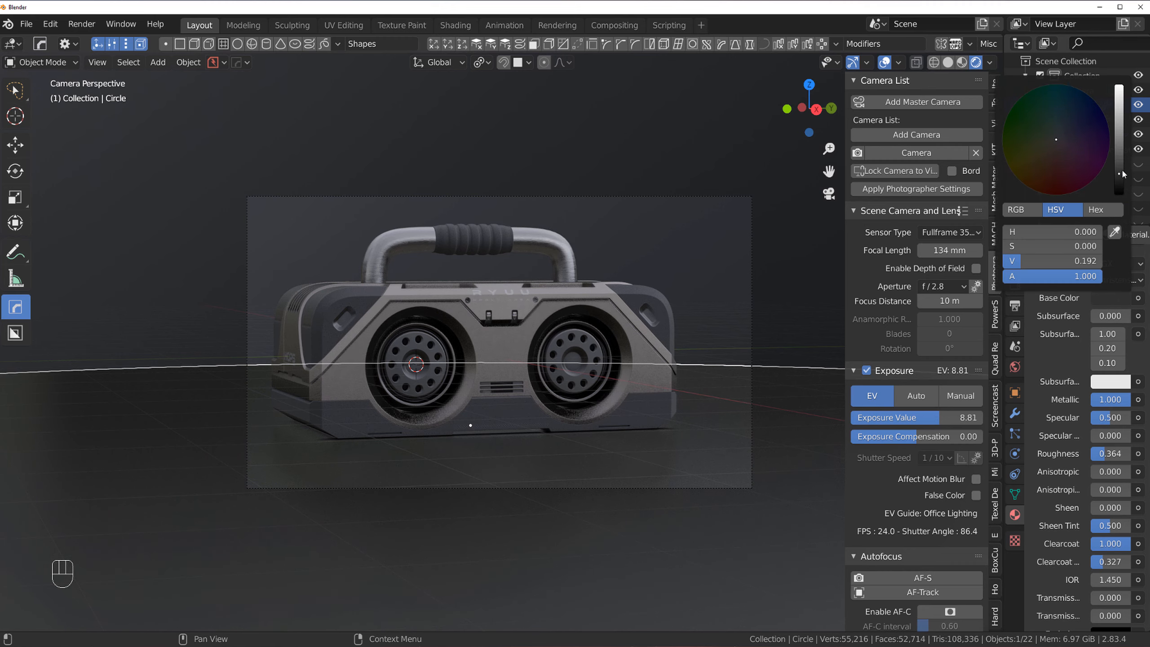
{"action": "left_click", "coordinate": [1122, 173]}
{"action": "left_click", "coordinate": [765, 253]}
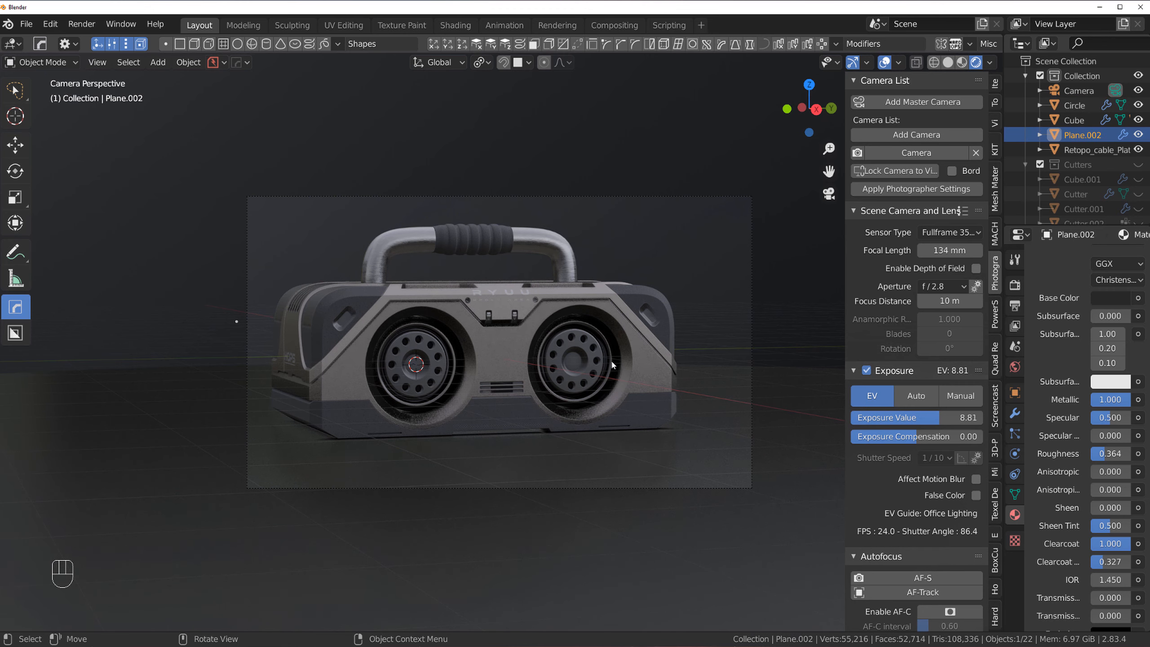
- Set the RYUU logo decal material's metallic to 0.000 and adjust its subsurface color's brightness
{"action": "left_click", "coordinate": [503, 298]}
{"action": "left_click", "coordinate": [506, 293]}
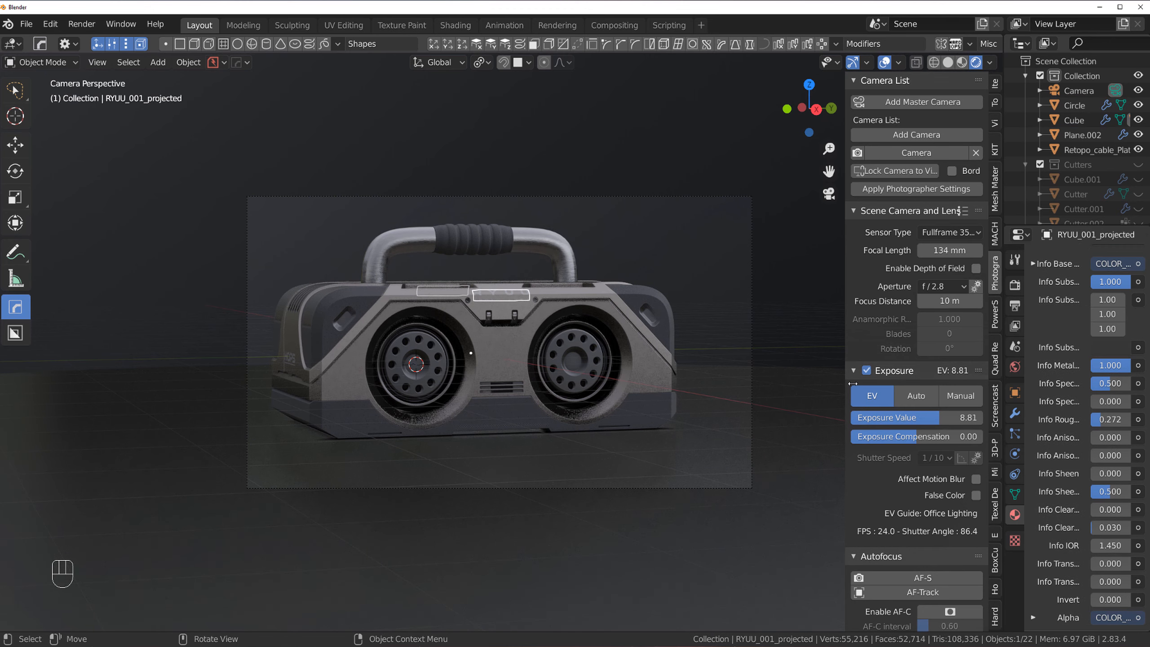
{"action": "scroll", "coordinate": [1105, 453], "scroll_direction": "up", "scroll_amount": 5}
{"action": "left_click_drag", "start_coordinate": [1124, 494], "coordinate": [1091, 494]}
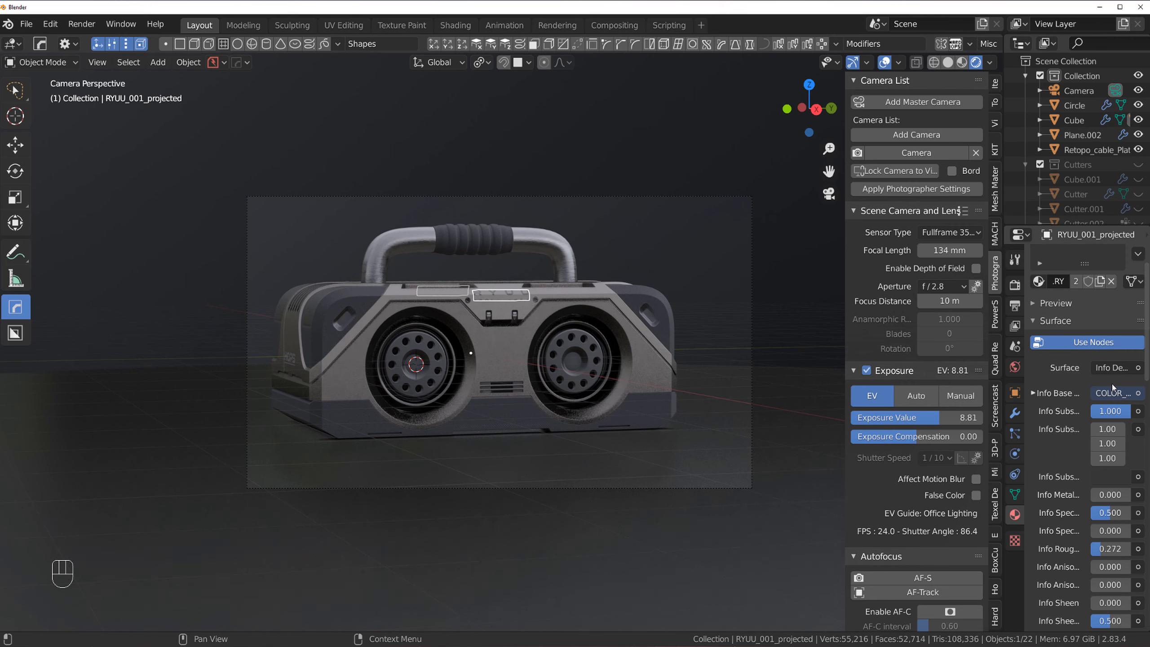
{"action": "left_click", "coordinate": [1122, 477]}
{"action": "left_click_drag", "start_coordinate": [1122, 351], "coordinate": [1118, 371]}
{"action": "left_click", "coordinate": [577, 225]}
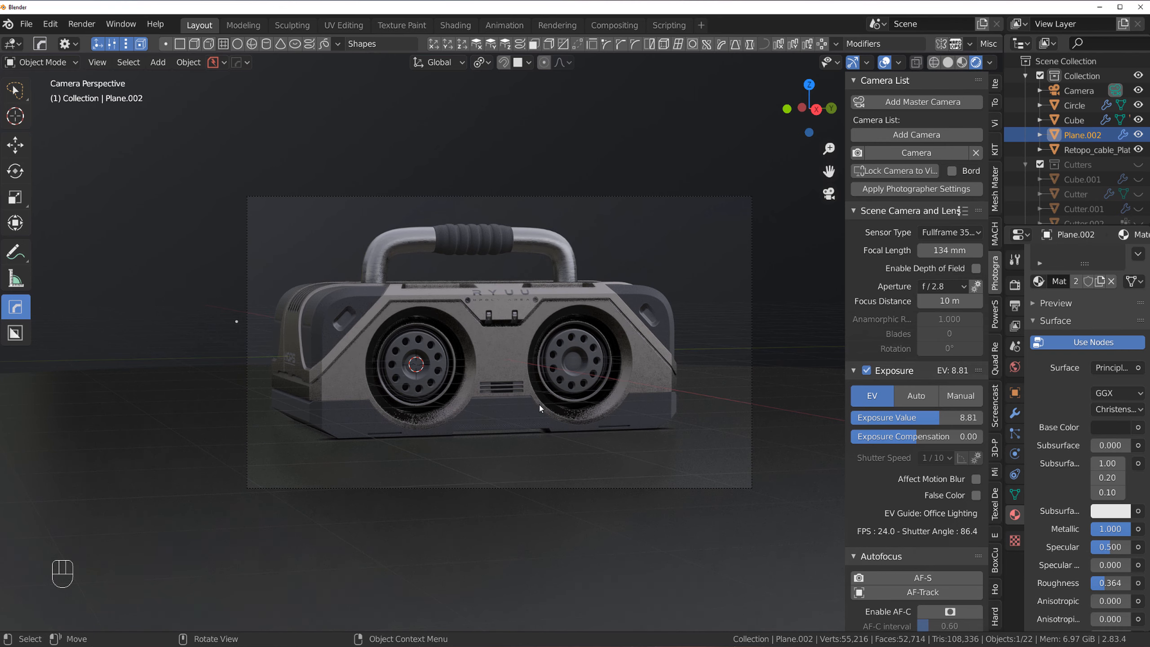
{"action": "left_click", "coordinate": [521, 392]}
{"action": "scroll", "coordinate": [503, 383], "scroll_direction": "up", "scroll_amount": 2}
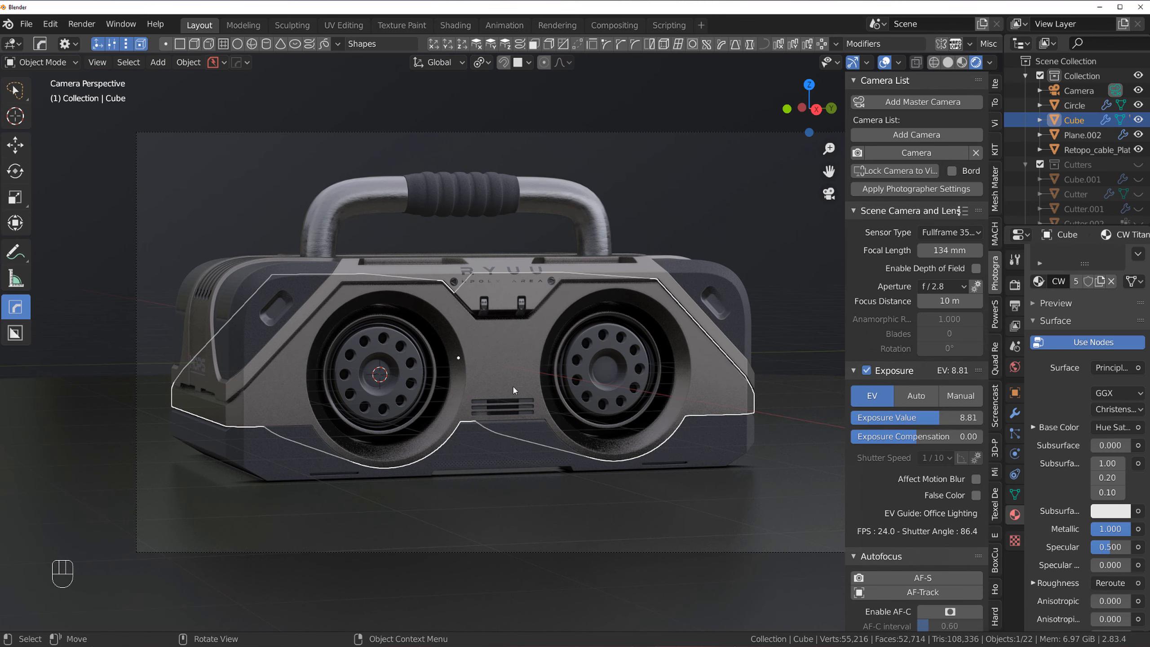
{"action": "key", "text": "d"}
{"action": "key", "text": "q"}
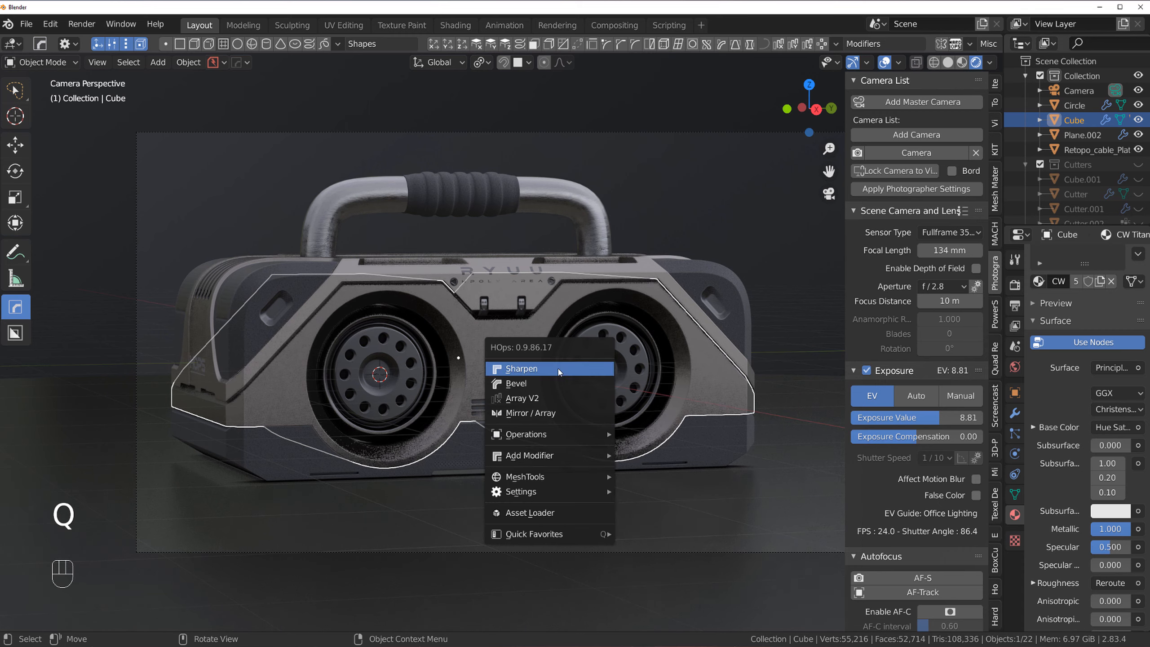
{"action": "key", "text": "d"}
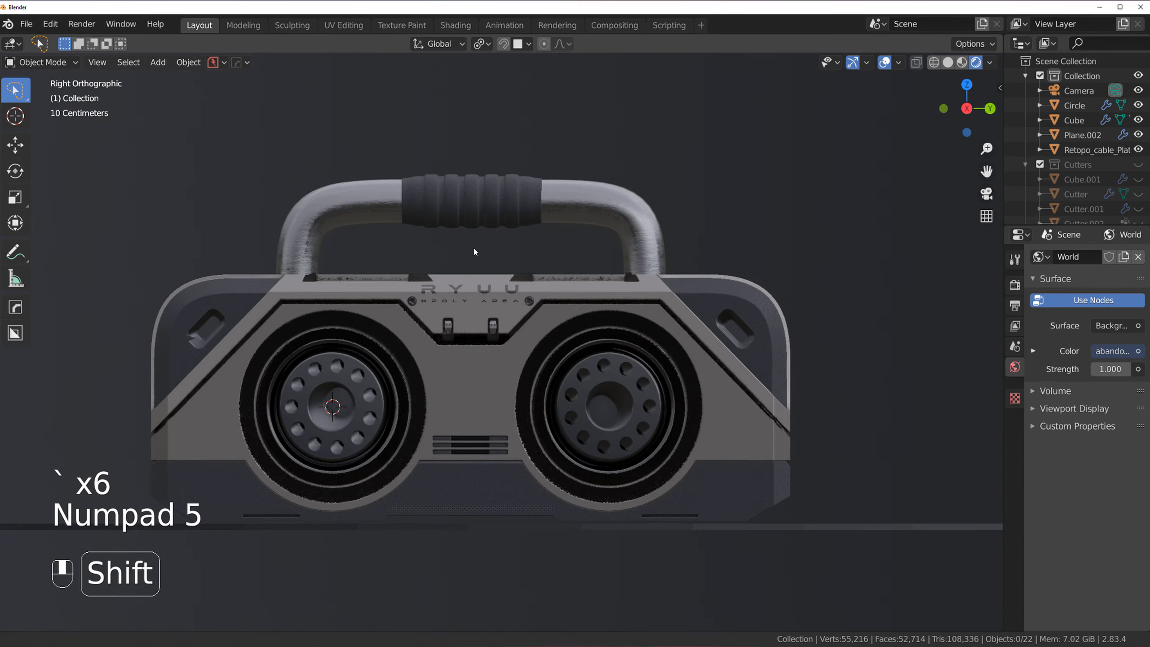
- Select the speaker's front panel in the right orthographic view and activate BoxCutter
{"action": "scroll", "coordinate": [490, 353], "scroll_direction": "up", "scroll_amount": 4}
{"action": "middle_click_drag", "start_coordinate": [490, 354], "coordinate": [530, 305], "text": "shift"}
{"action": "left_click", "coordinate": [476, 373]}
{"action": "key", "text": "d"}
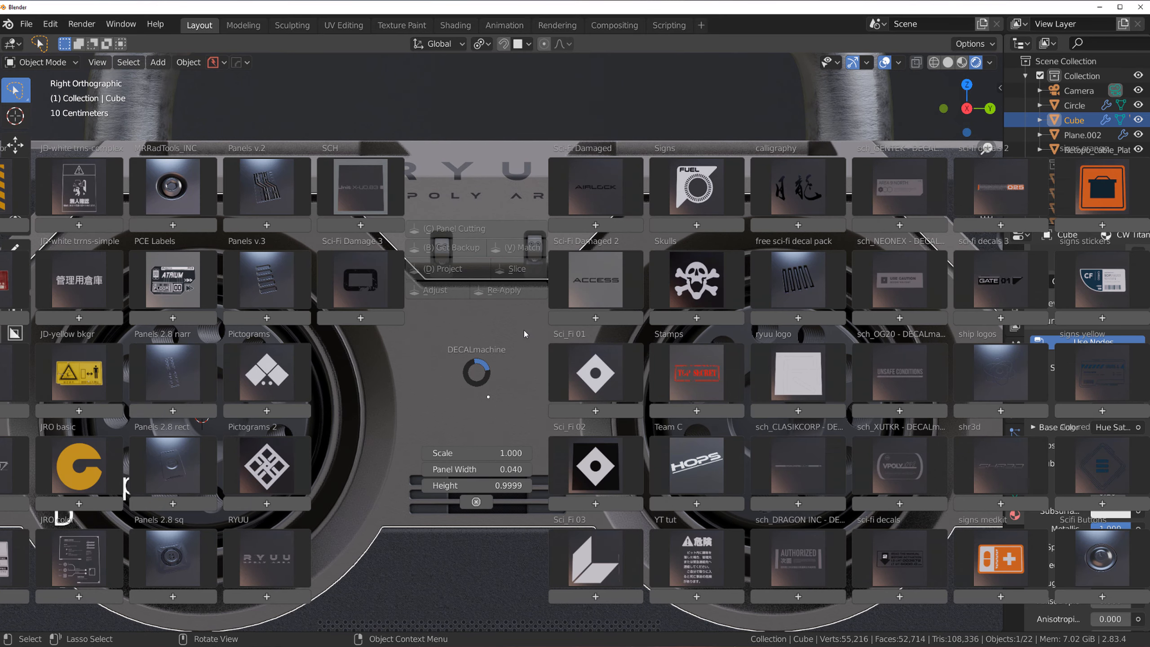
{"action": "key", "text": "w"}
{"action": "key", "text": "alt+w"}
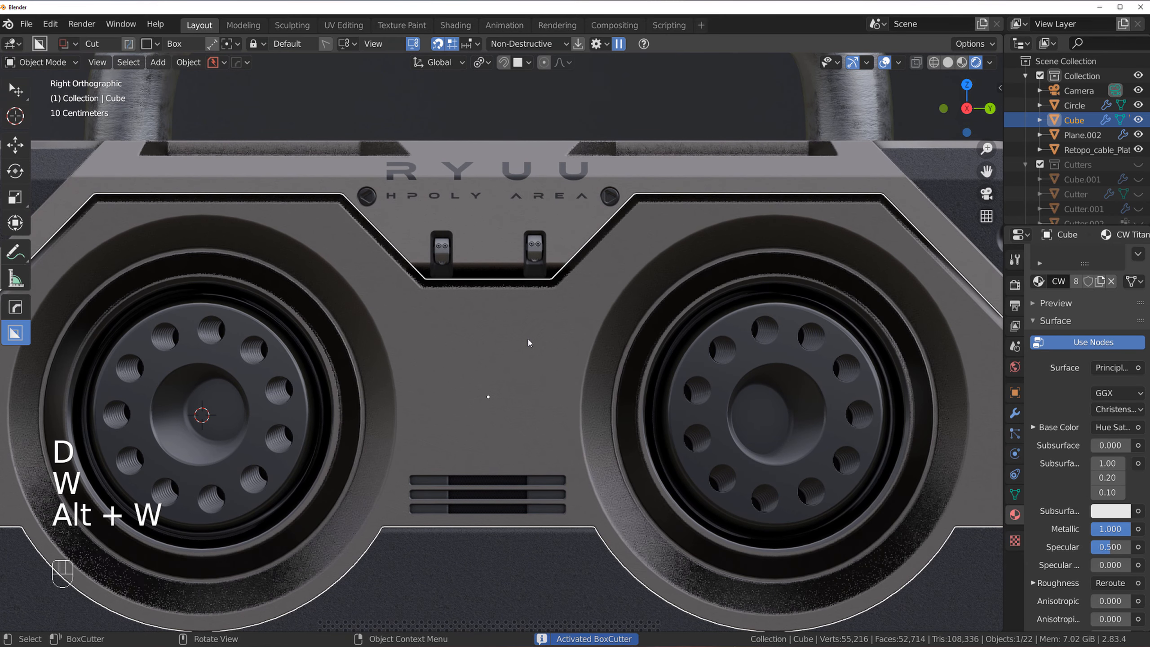
{"action": "key", "text": "q"}
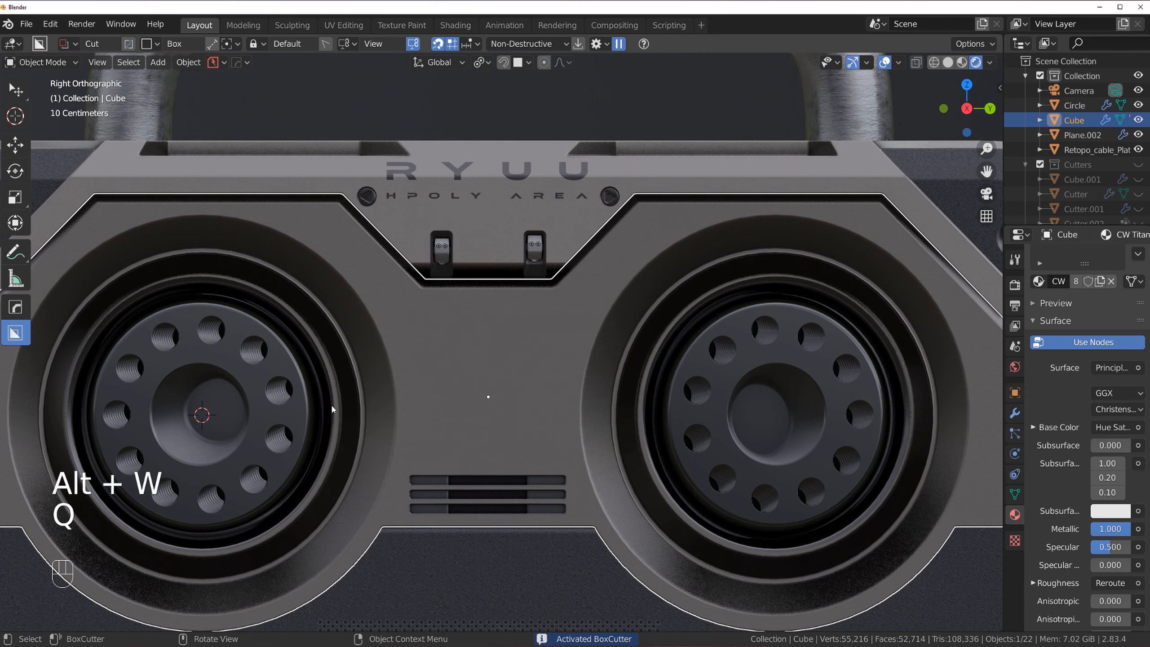
{"action": "mouse_move", "coordinate": [429, 330]}
{"action": "left_mouse_down"}
{"action": "mouse_move", "coordinate": [445, 444]}
{"action": "mouse_move", "coordinate": [454, 435]}
{"action": "left_mouse_up"}
{"action": "key", "text": "b"}
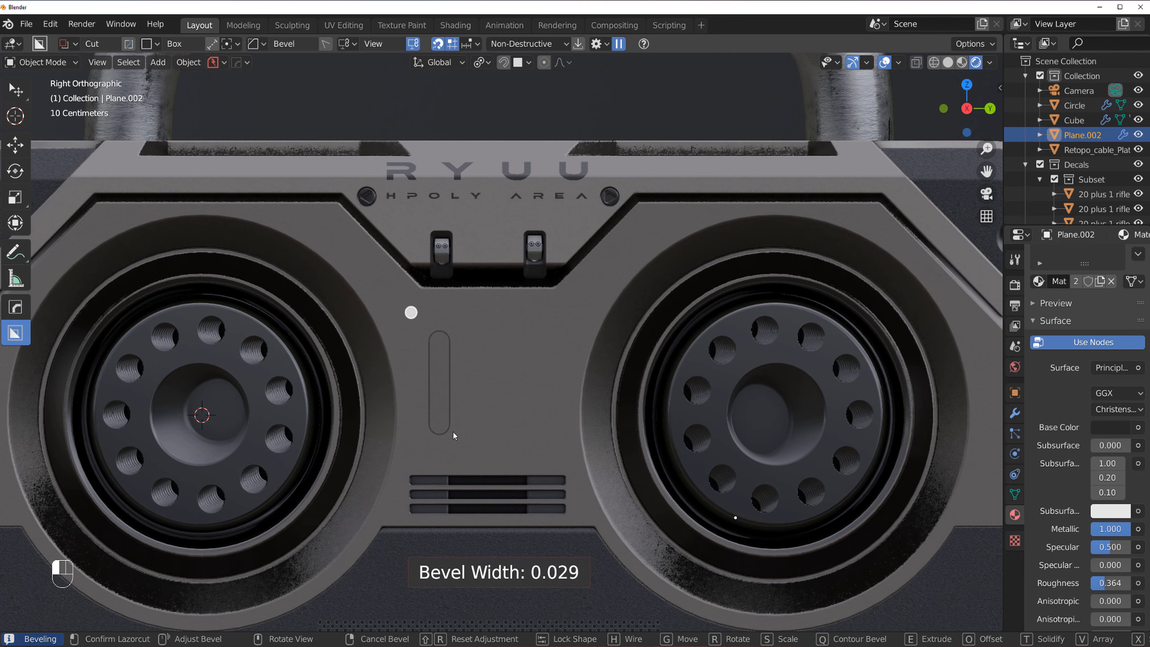
{"action": "middle_click_drag", "start_coordinate": [453, 431], "coordinate": [439, 436]}
{"action": "scroll", "coordinate": [438, 436], "scroll_direction": "down", "scroll_amount": 2}
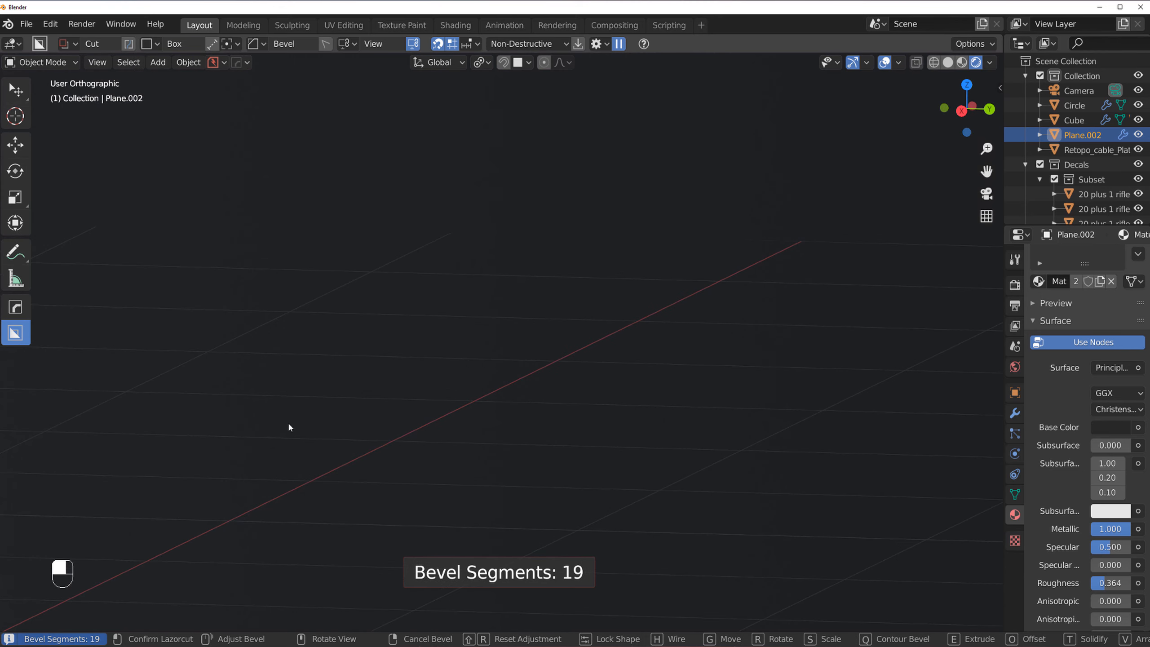
{"action": "left_click", "coordinate": [628, 288]}
- Switch the viewport to perspective and set BoxCutter's alignment to Object
{"action": "key", "text": "KP_5"}
{"action": "scroll", "coordinate": [566, 299], "scroll_direction": "down", "scroll_amount": 5}
{"action": "middle_click_drag", "start_coordinate": [462, 398], "coordinate": [481, 359], "text": "shift"}
{"action": "scroll", "coordinate": [482, 358], "scroll_direction": "up", "scroll_amount": 4}
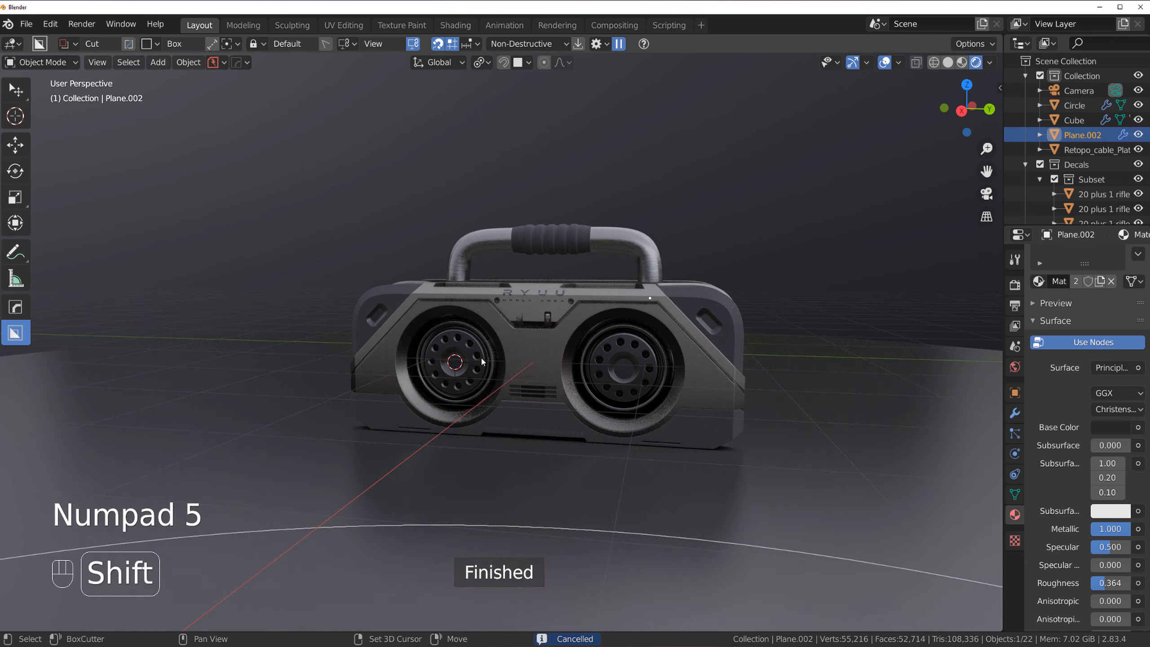
{"action": "key", "text": "shift+v"}
{"action": "left_click", "coordinate": [423, 364]}
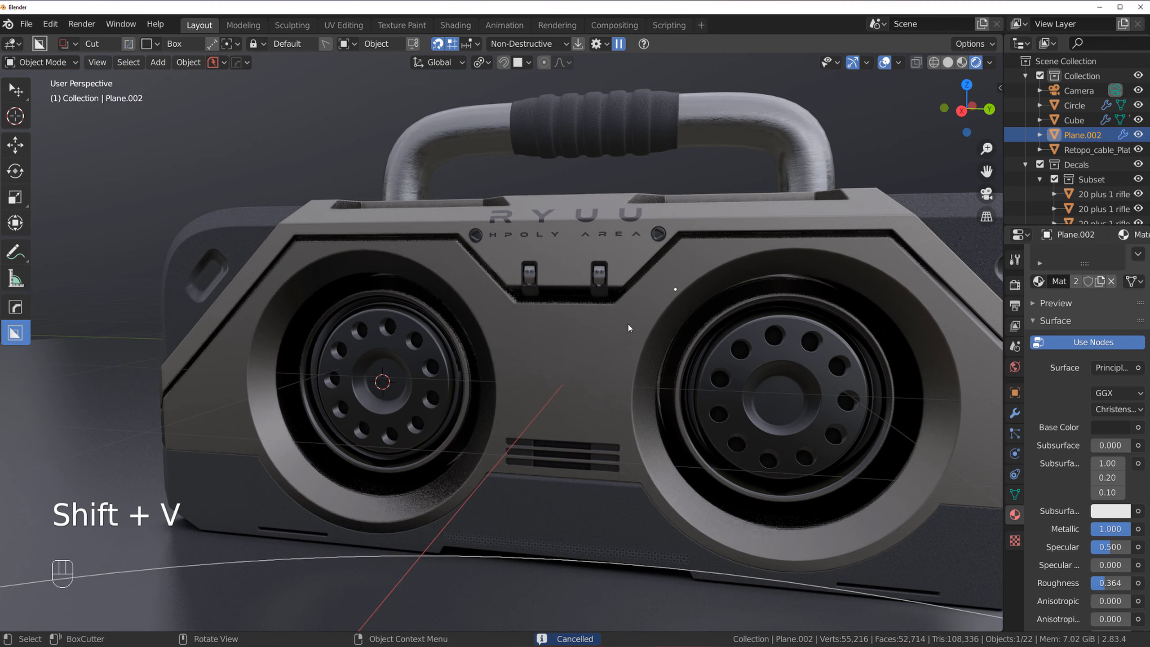
- Cut a vertical round-ended slot about 0.25 long into the front panel between the two speakers
{"action": "middle_click_drag", "start_coordinate": [628, 327], "coordinate": [494, 326], "text": "shift"}
{"action": "scroll", "coordinate": [462, 358], "scroll_direction": "up", "scroll_amount": 4}
{"action": "left_click", "coordinate": [378, 368]}
{"action": "mouse_move", "coordinate": [355, 334]}
{"action": "left_mouse_down"}
{"action": "mouse_move", "coordinate": [382, 405]}
{"action": "mouse_move", "coordinate": [376, 473]}
{"action": "left_mouse_up"}
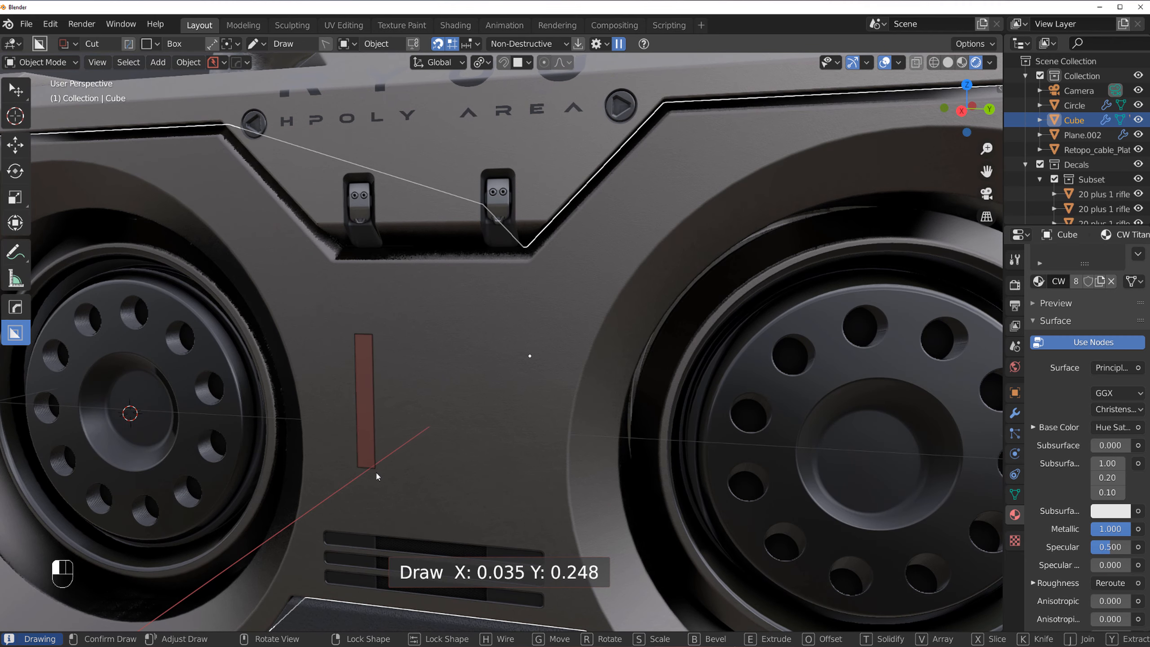
{"action": "key", "text": "b"}
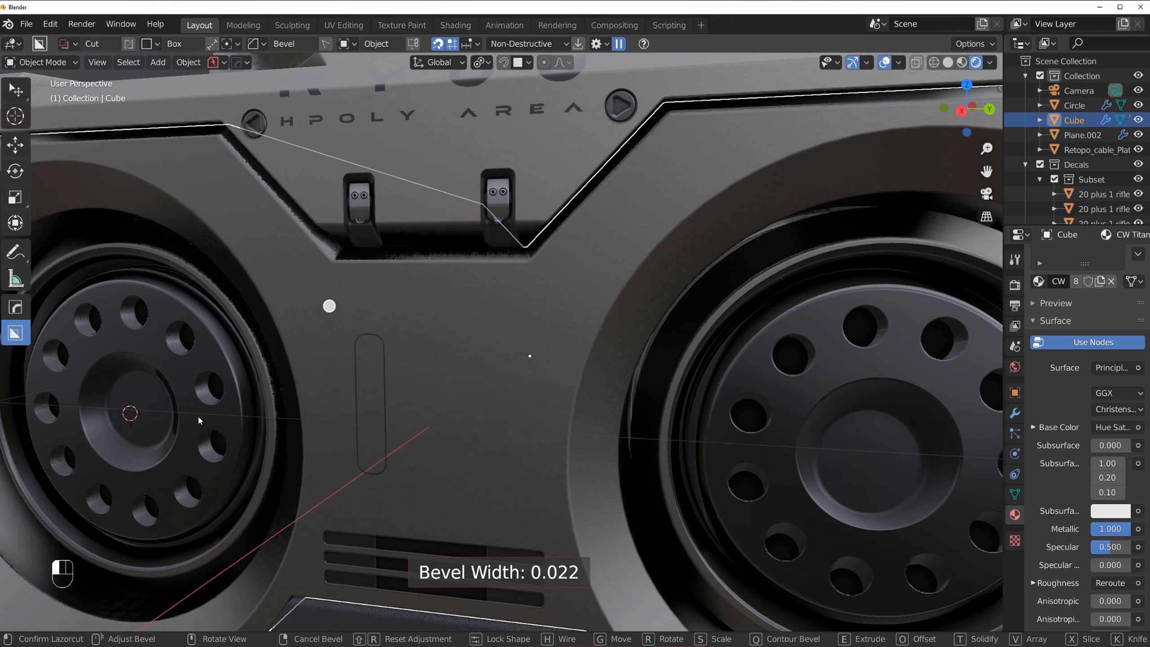
{"action": "key", "text": "e"}
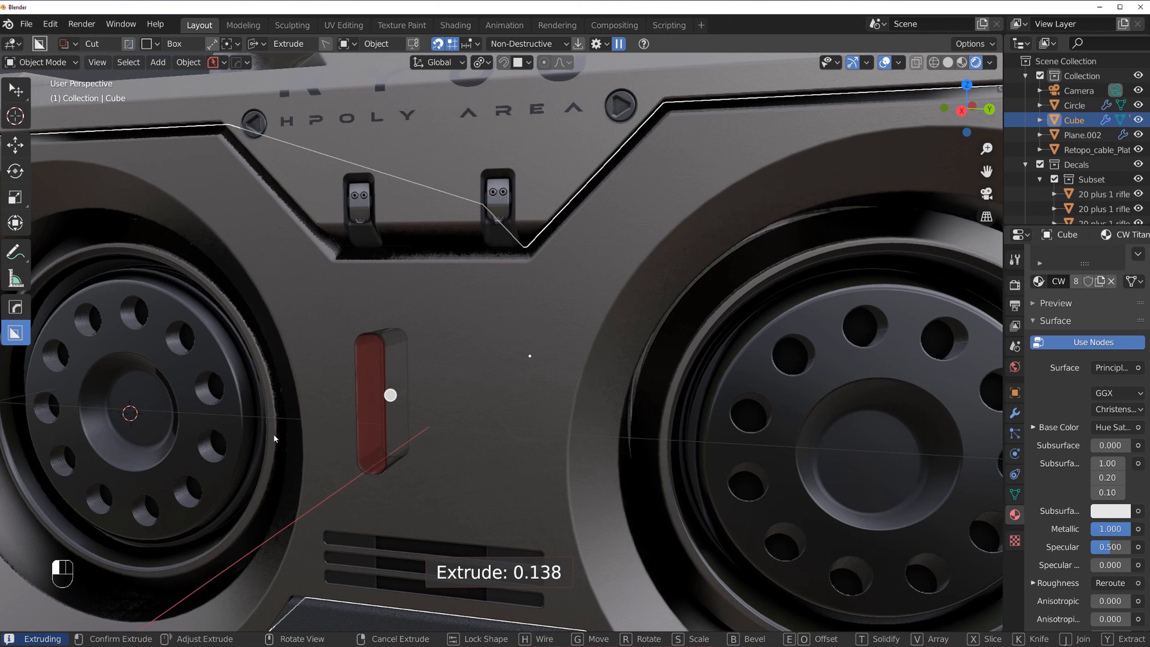
{"action": "key", "text": "shift"}
{"action": "left_click", "coordinate": [496, 443]}
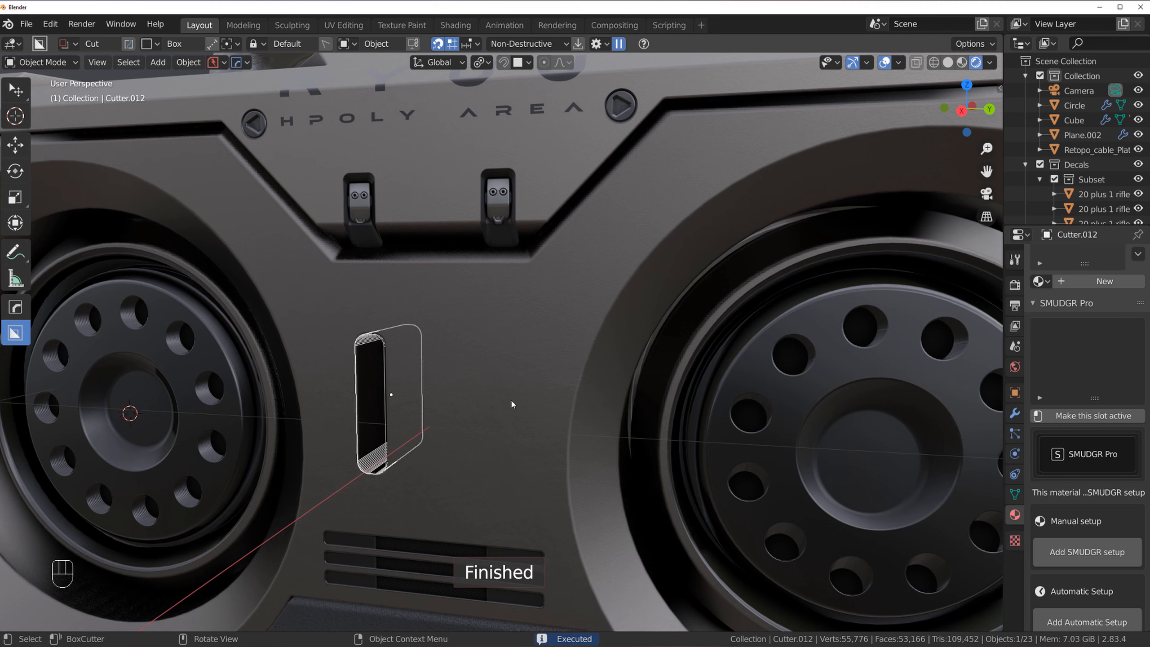
- Move the slot's cutter about 0.17 m outward along the X axis to make the recess shallower
{"action": "key", "text": "g"}
{"action": "key", "text": "x"}
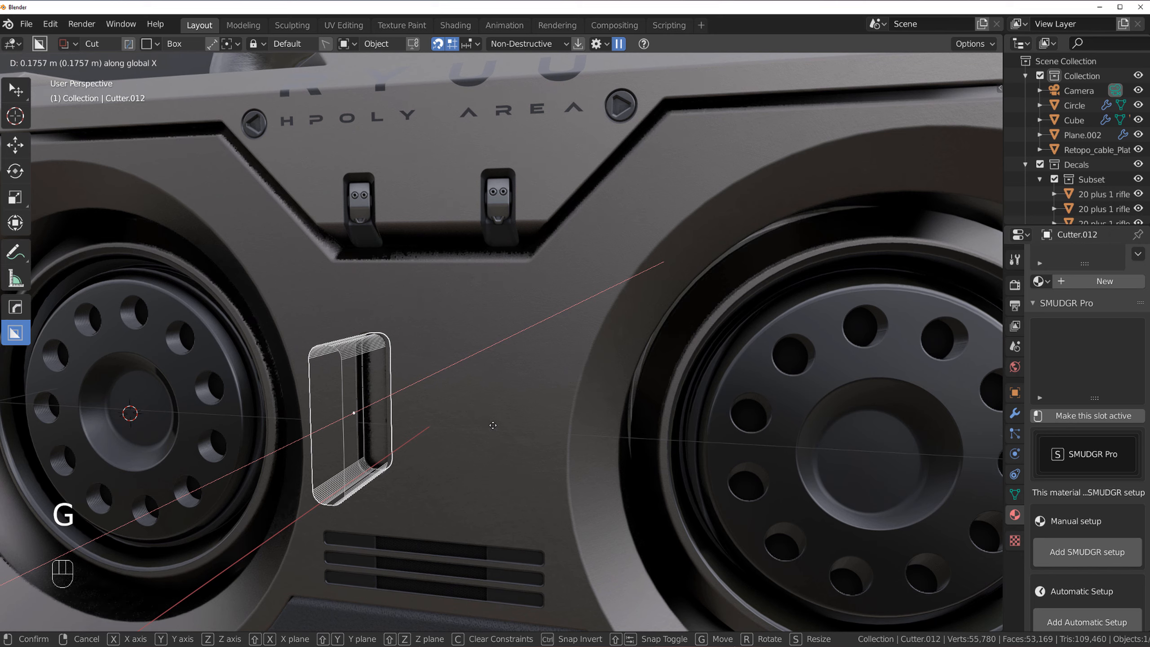
{"action": "key", "text": "shift"}
{"action": "left_click", "coordinate": [495, 414]}
- Mirror the slot to the other half of the front panel along the Y axis and hide the cutter
{"action": "key", "text": "alt+x"}
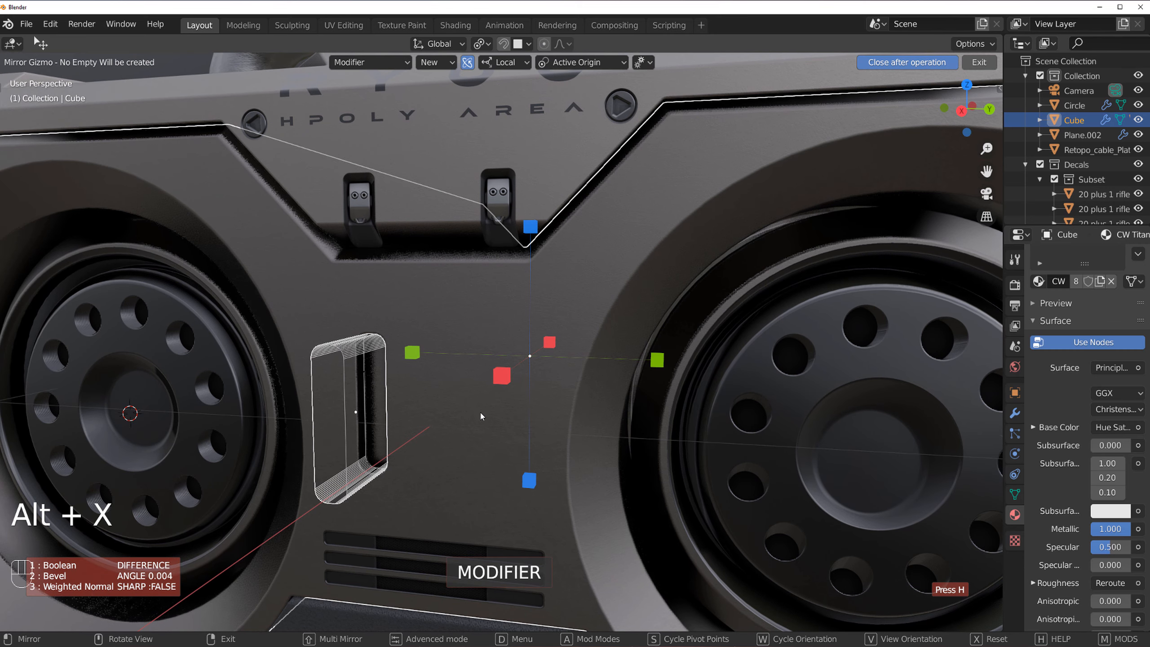
{"action": "left_click", "coordinate": [413, 353]}
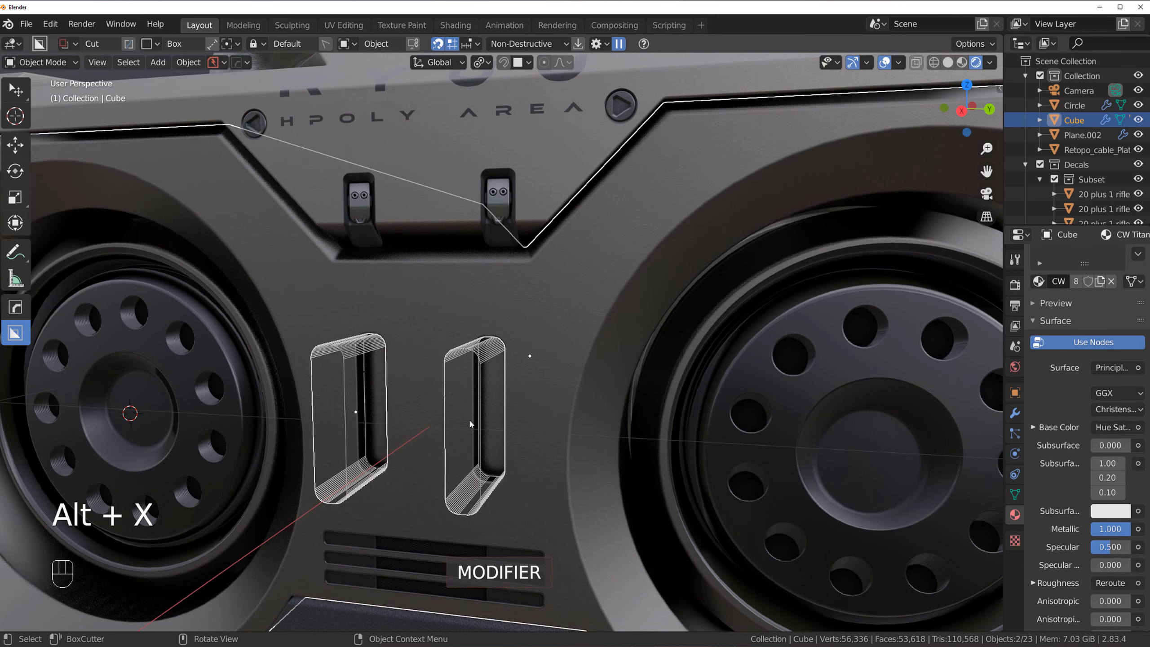
{"action": "key", "text": "shift+2"}
{"action": "key", "text": "ctrl+z"}
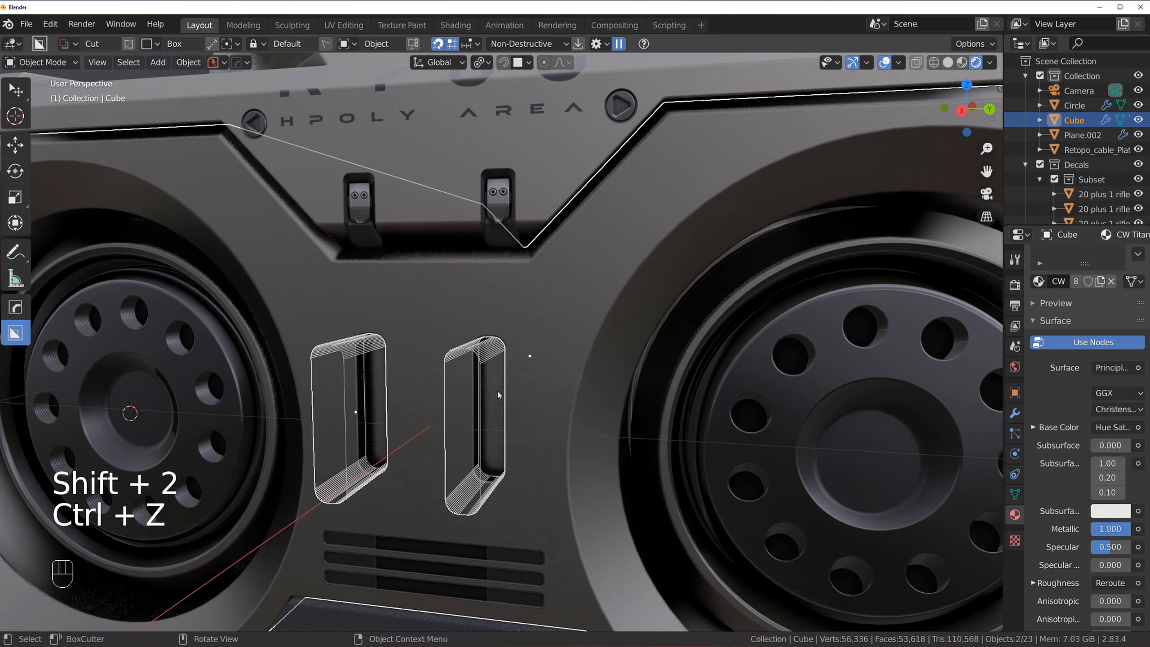
{"action": "key", "text": "shift+3"}
{"action": "key", "text": "shift+4"}
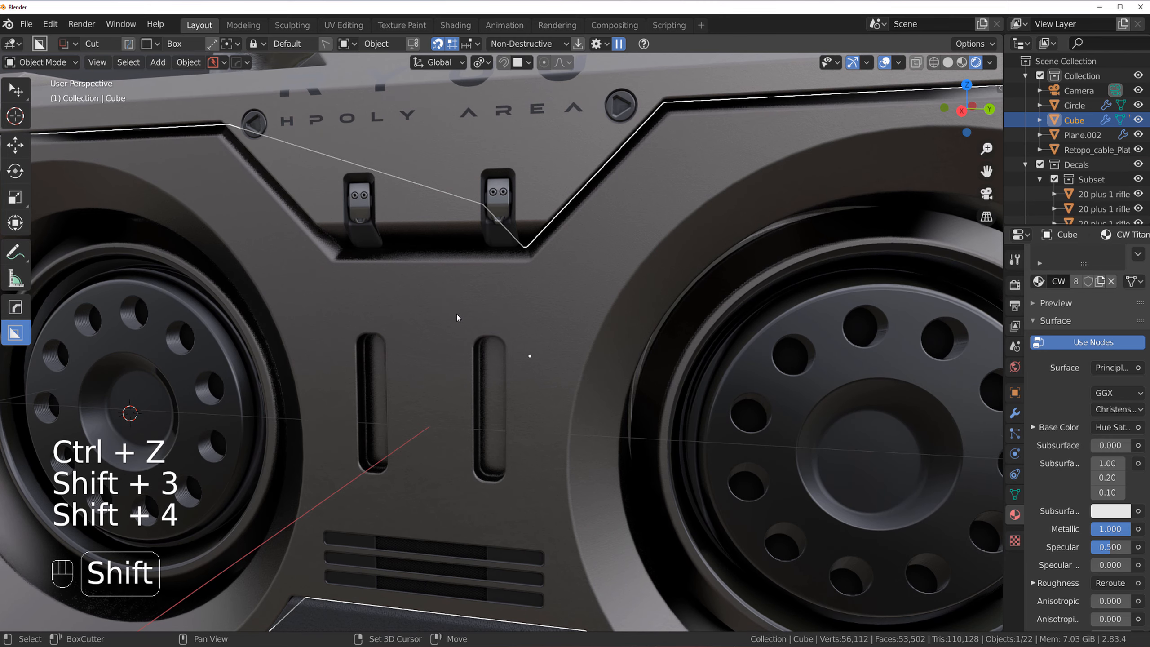
- Apply the two slot cuts on the front panel to the speaker body's mesh with Csharp
{"action": "scroll", "coordinate": [456, 340], "scroll_direction": "up", "scroll_amount": 3}
{"action": "middle_click_drag", "start_coordinate": [471, 363], "coordinate": [524, 292], "text": "shift"}
{"action": "left_click", "coordinate": [330, 311]}
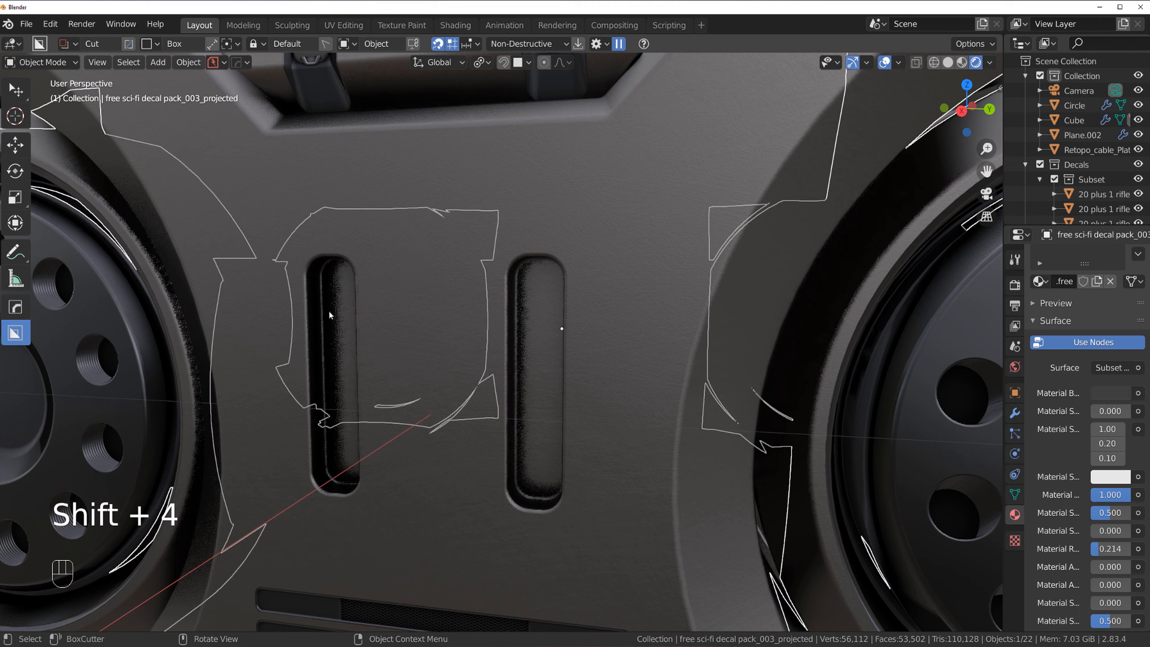
{"action": "key", "text": "Tab"}
{"action": "key", "text": "Tab"}
{"action": "left_click", "coordinate": [380, 329]}
{"action": "key", "text": "Tab"}
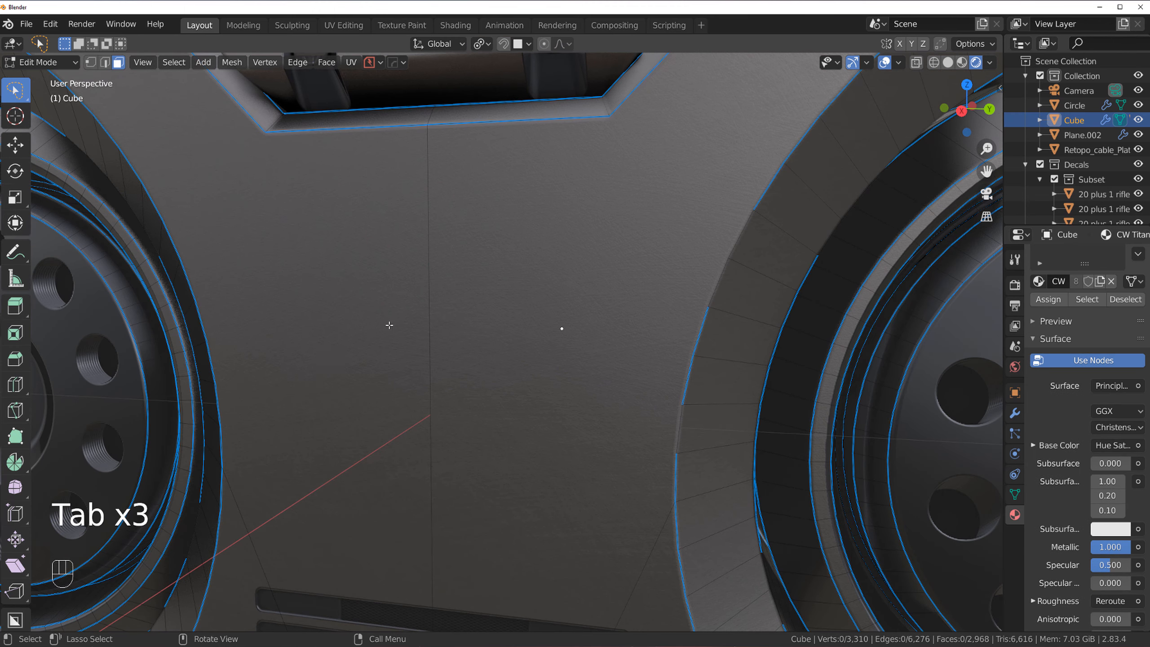
{"action": "key", "text": "Tab"}
{"action": "key", "text": "q"}
{"action": "key", "text": "ctrl"}
{"action": "left_click", "coordinate": [434, 280], "text": "ctrl"}
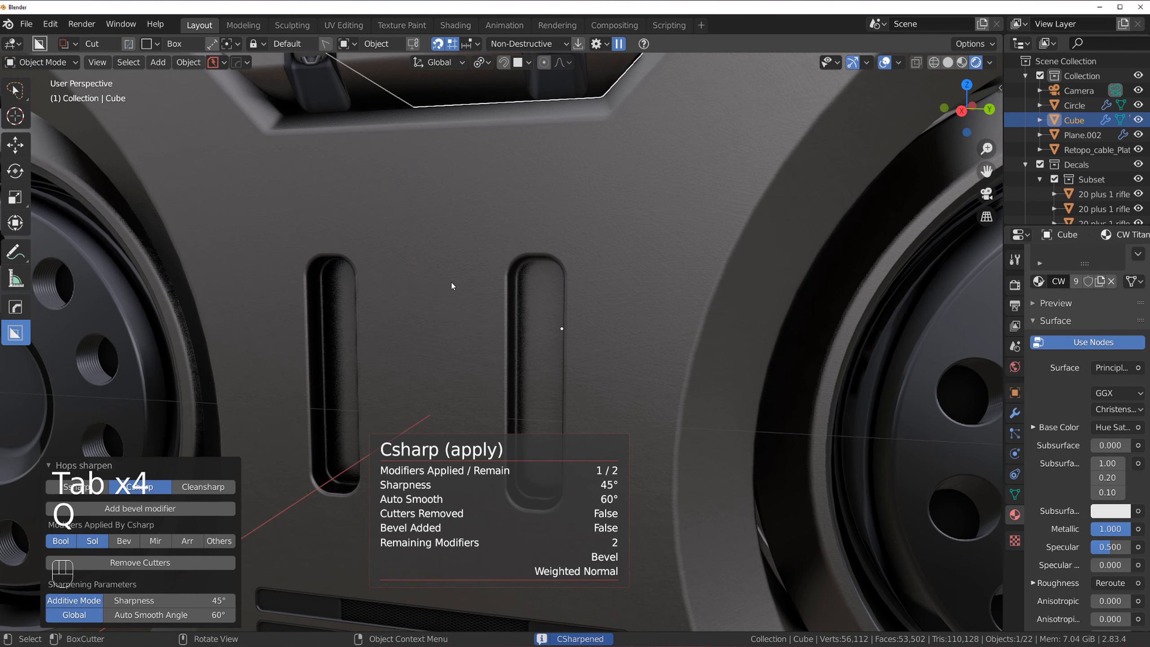
- Inset the floor faces of both slots by about 0.0066 m
{"action": "key", "text": "Tab"}
{"action": "left_click", "coordinate": [539, 373], "text": "shift"}
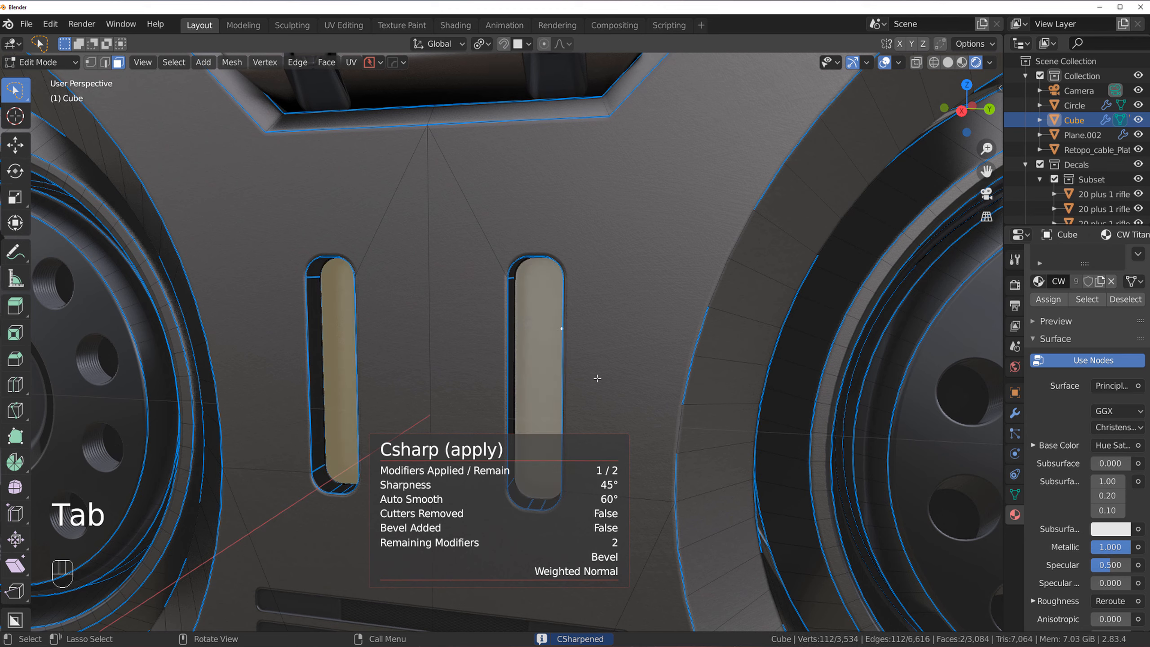
{"action": "key", "text": "i"}
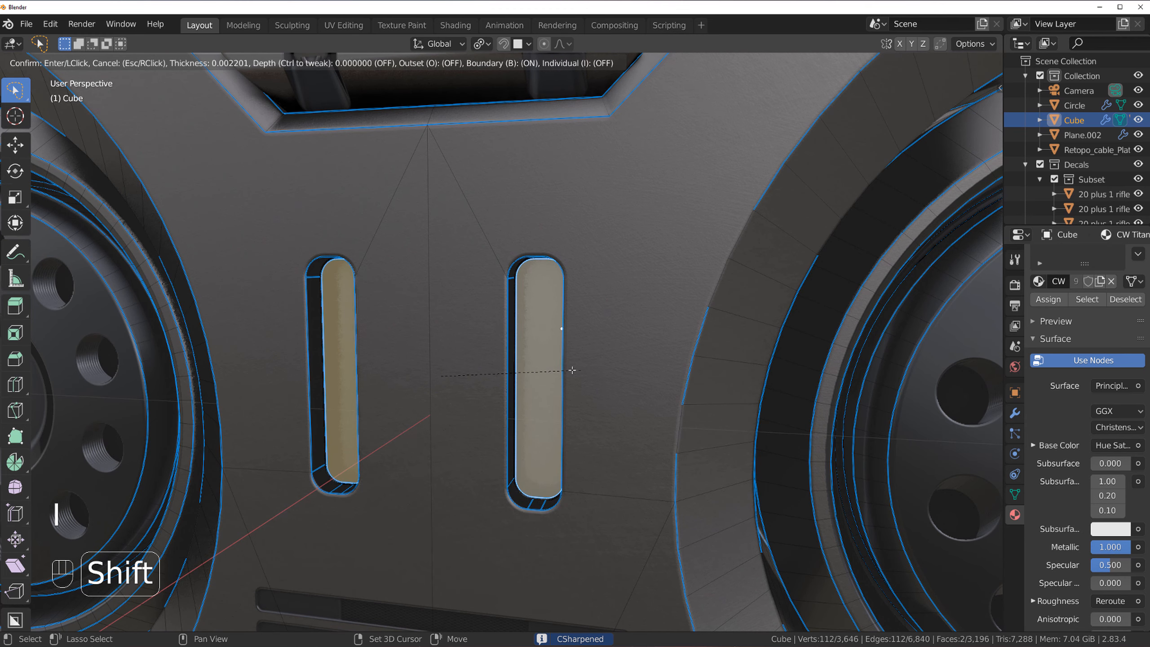
{"action": "left_click", "coordinate": [550, 335]}
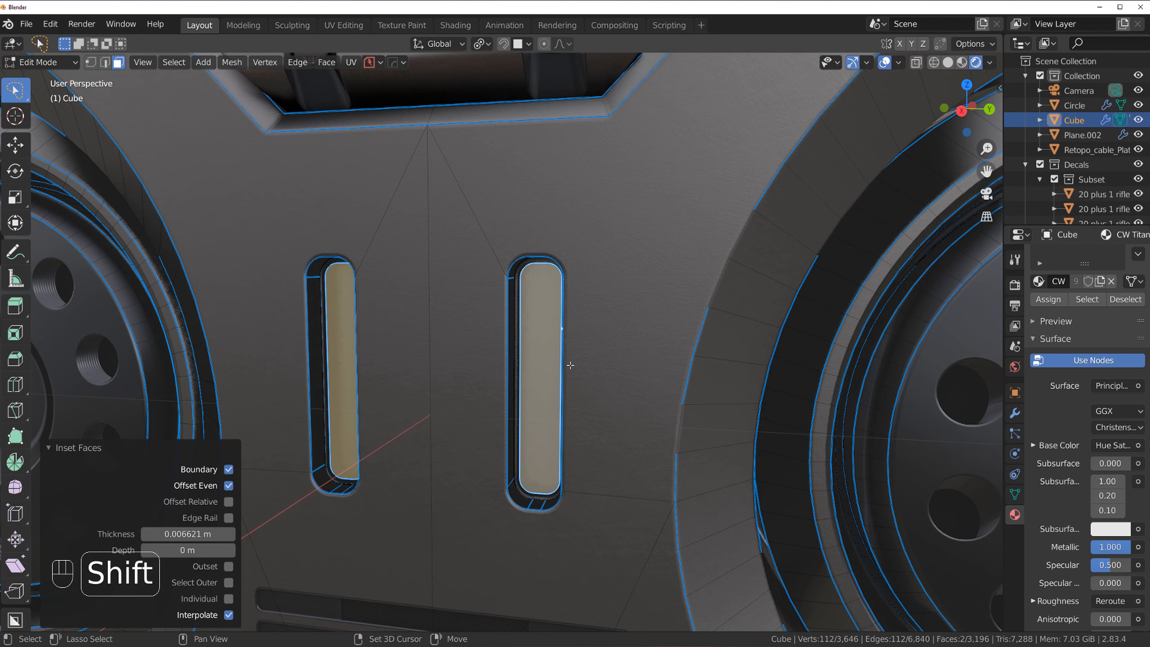
- Extract the inset slot faces as a separate plate object with a solidify thickness of about -0.023
{"action": "key", "text": "q"}
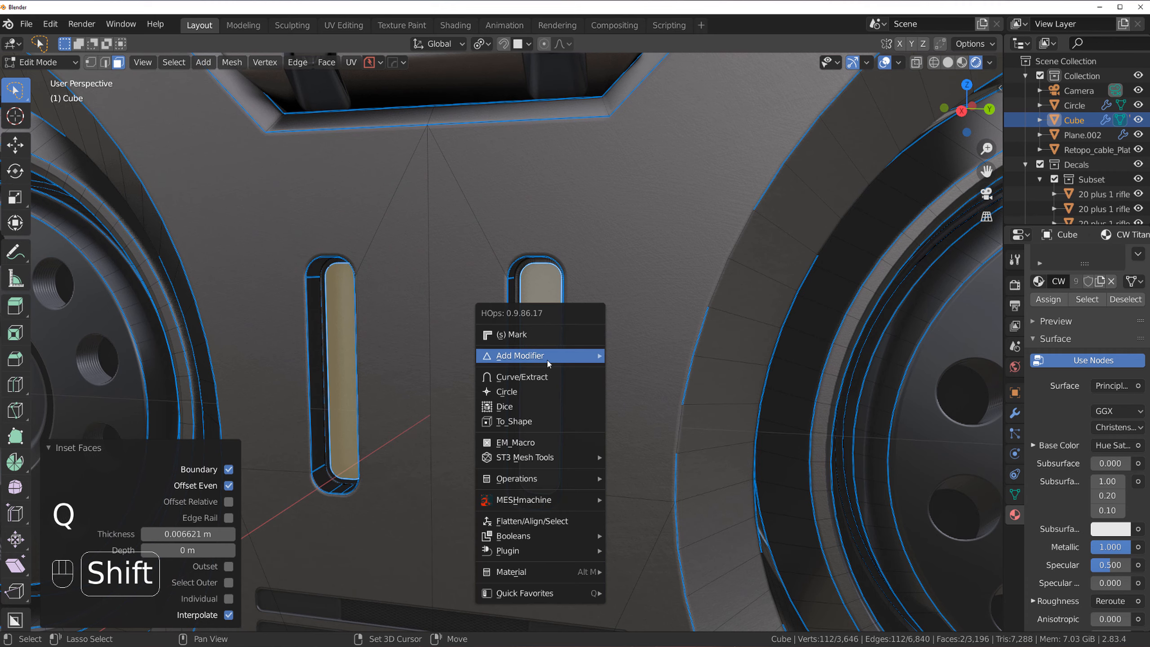
{"action": "left_click", "coordinate": [552, 380]}
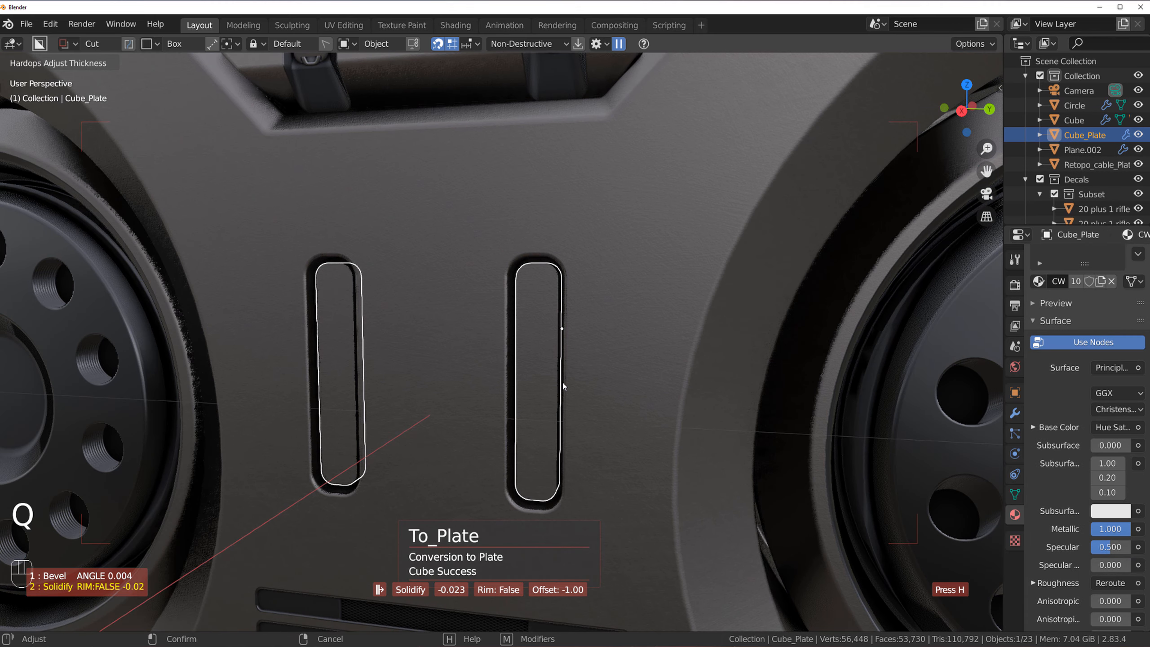
{"action": "left_click", "coordinate": [562, 381]}
{"action": "scroll", "coordinate": [552, 345], "scroll_direction": "up", "scroll_amount": 2}
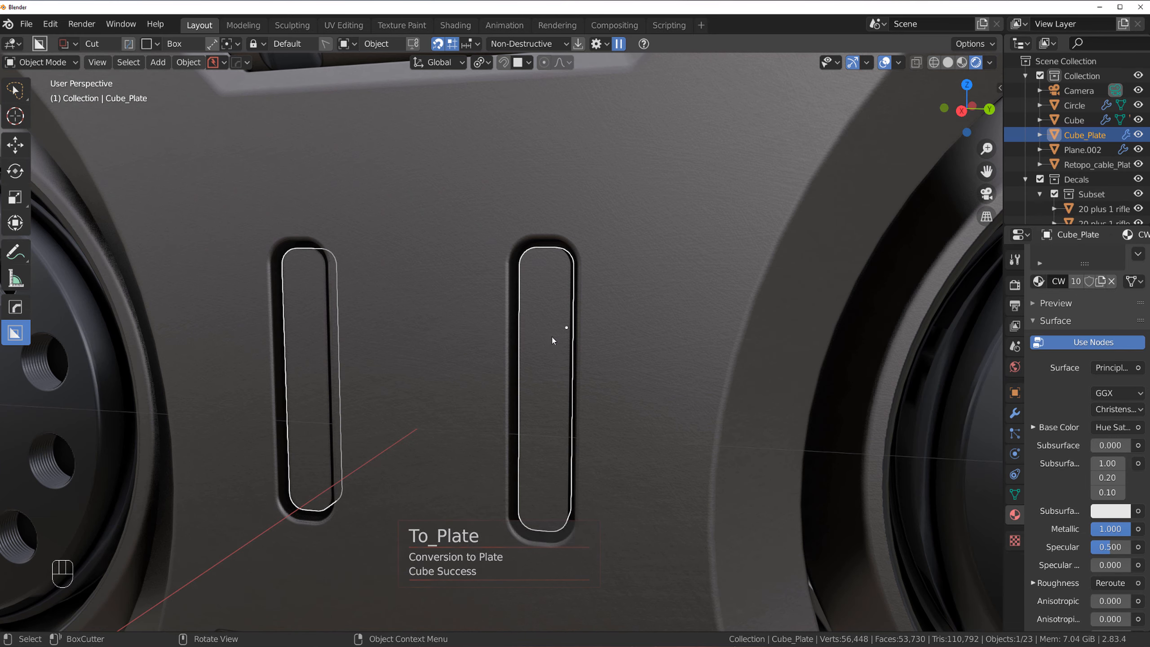
- Apply the slot plate's thickness with Csharp and set its three-segment edge bevel to about 0.004
{"action": "key", "text": "q"}
{"action": "left_click", "coordinate": [550, 351]}
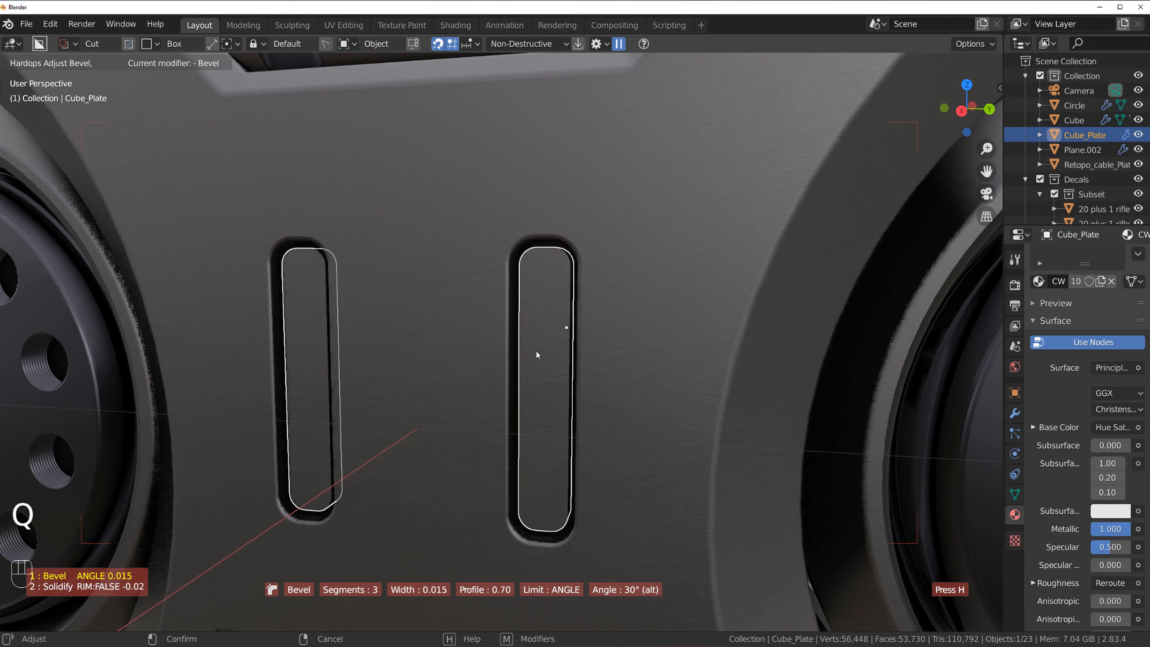
{"action": "left_click", "coordinate": [576, 354]}
{"action": "key", "text": "q"}
{"action": "left_click", "coordinate": [548, 320], "text": "ctrl"}
{"action": "key", "text": "q"}
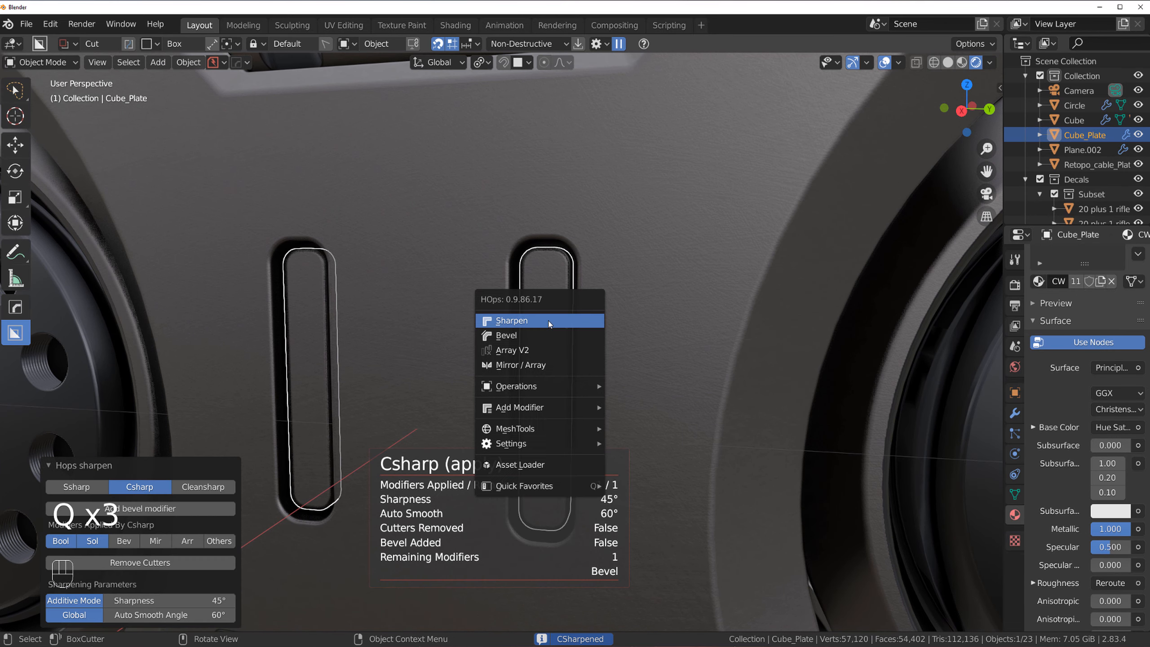
{"action": "left_click", "coordinate": [543, 335]}
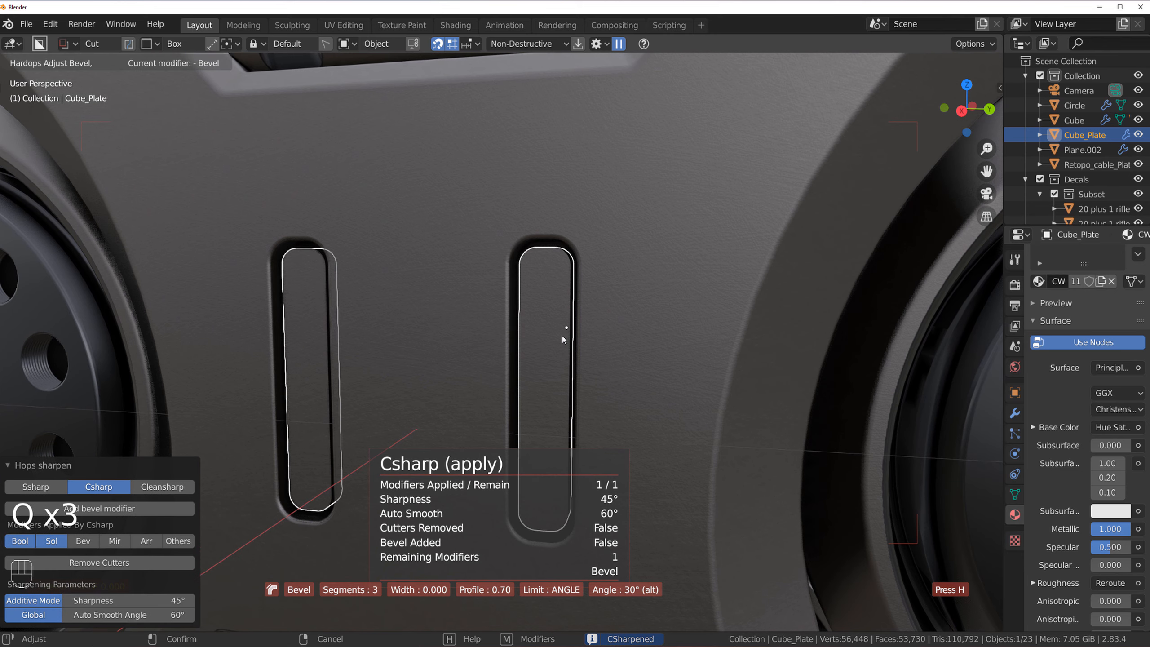
{"action": "key", "text": "shift"}
{"action": "left_click", "coordinate": [430, 367]}
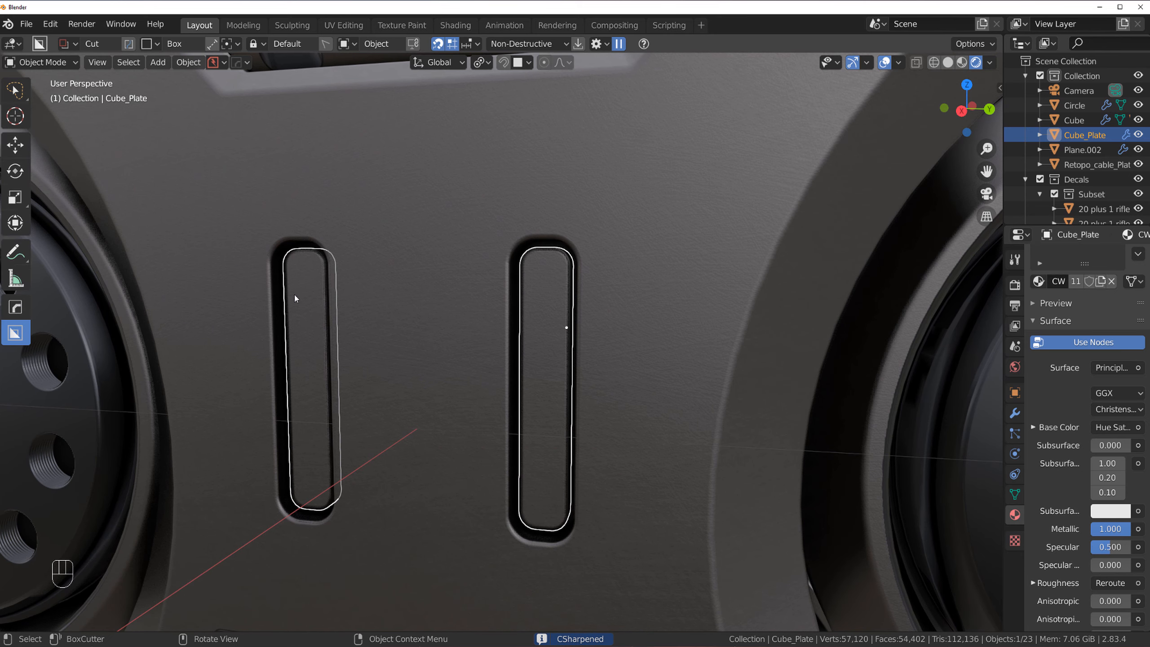
- Cut a rounded ring groove into the upper part of one slot plate with solidify thickness -0.006 and bevel width 0.011
{"action": "left_click_drag", "start_coordinate": [298, 283], "coordinate": [331, 345]}
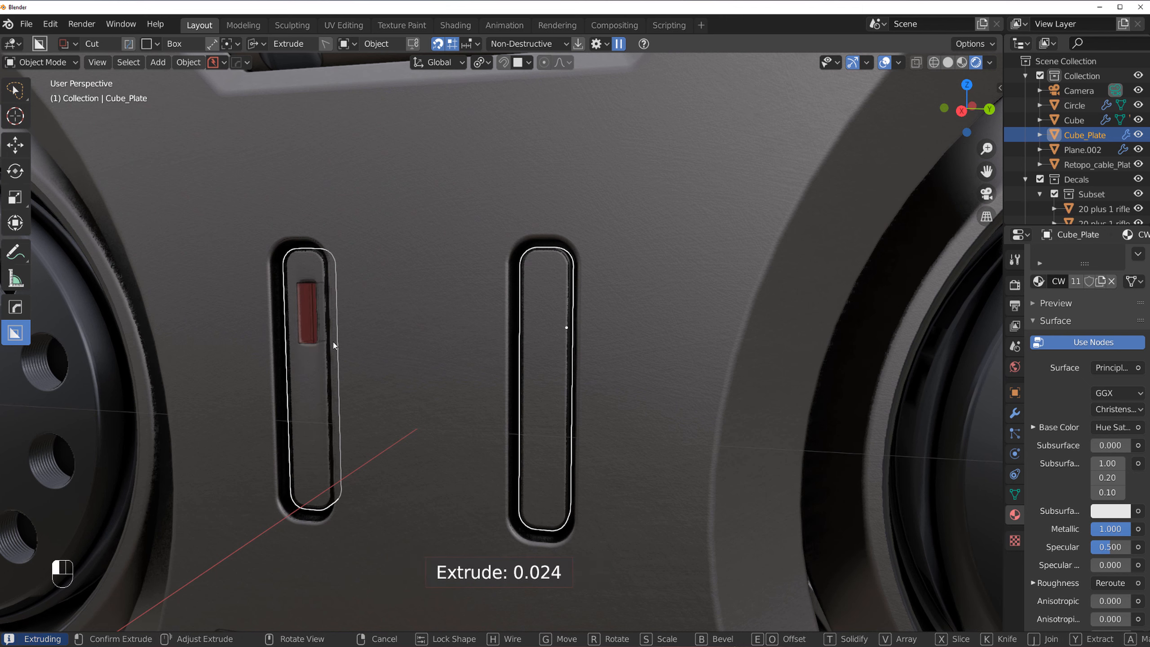
{"action": "key", "text": "t"}
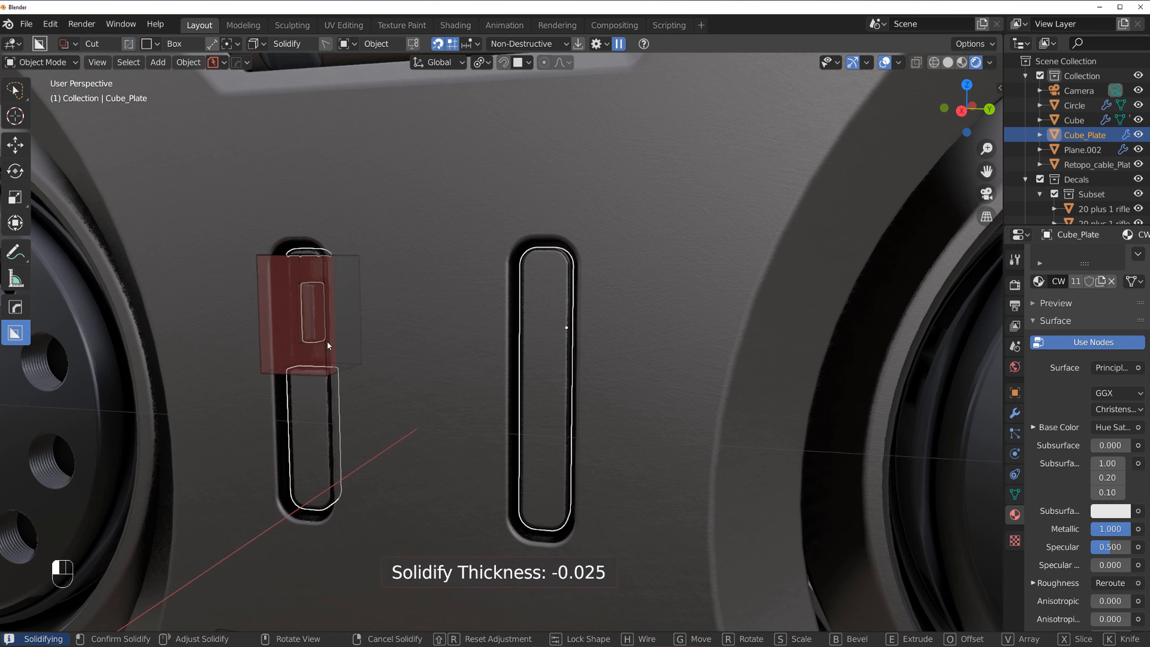
{"action": "key", "text": "shift"}
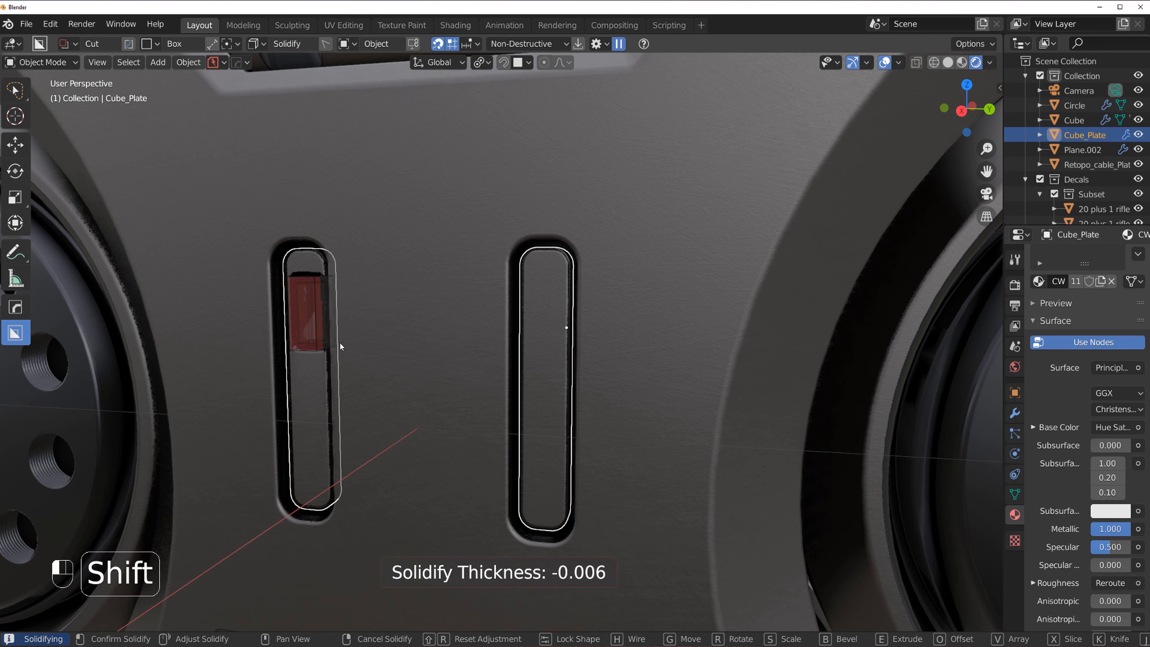
{"action": "key", "text": "b"}
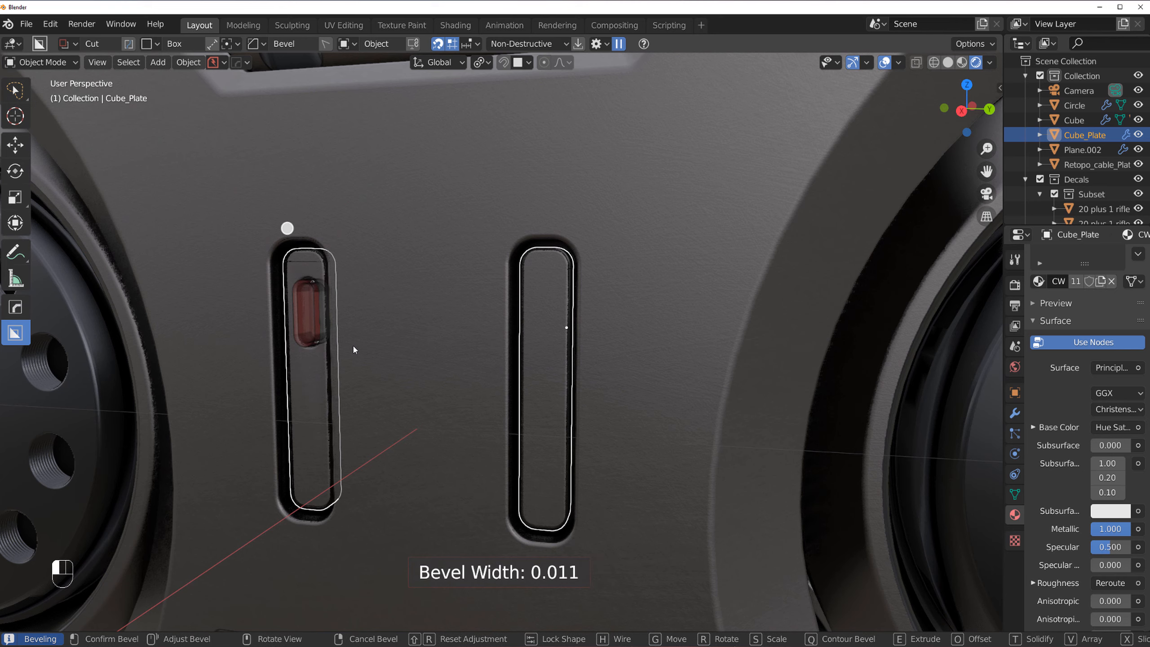
{"action": "key", "text": "shift"}
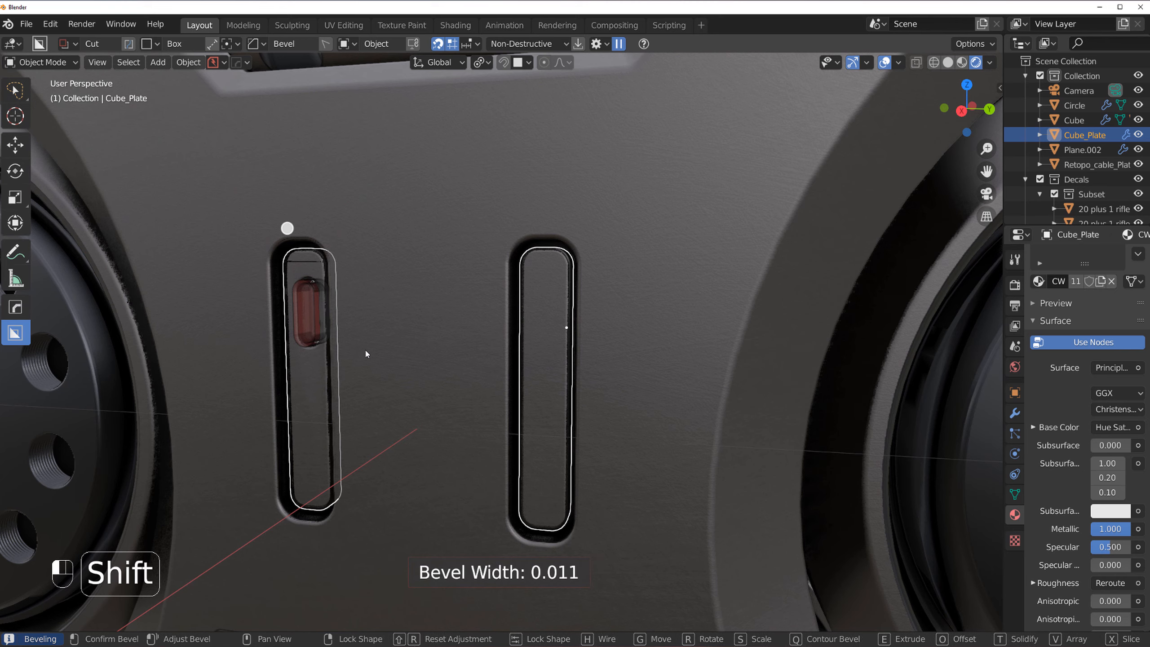
{"action": "left_click", "coordinate": [361, 351]}
- Hide the groove's cutter and mirror the grooved plate onto the other slot along the Y axis
{"action": "scroll", "coordinate": [372, 363], "scroll_direction": "up", "scroll_amount": 5}
{"action": "scroll", "coordinate": [262, 387], "scroll_direction": "up", "scroll_amount": 2}
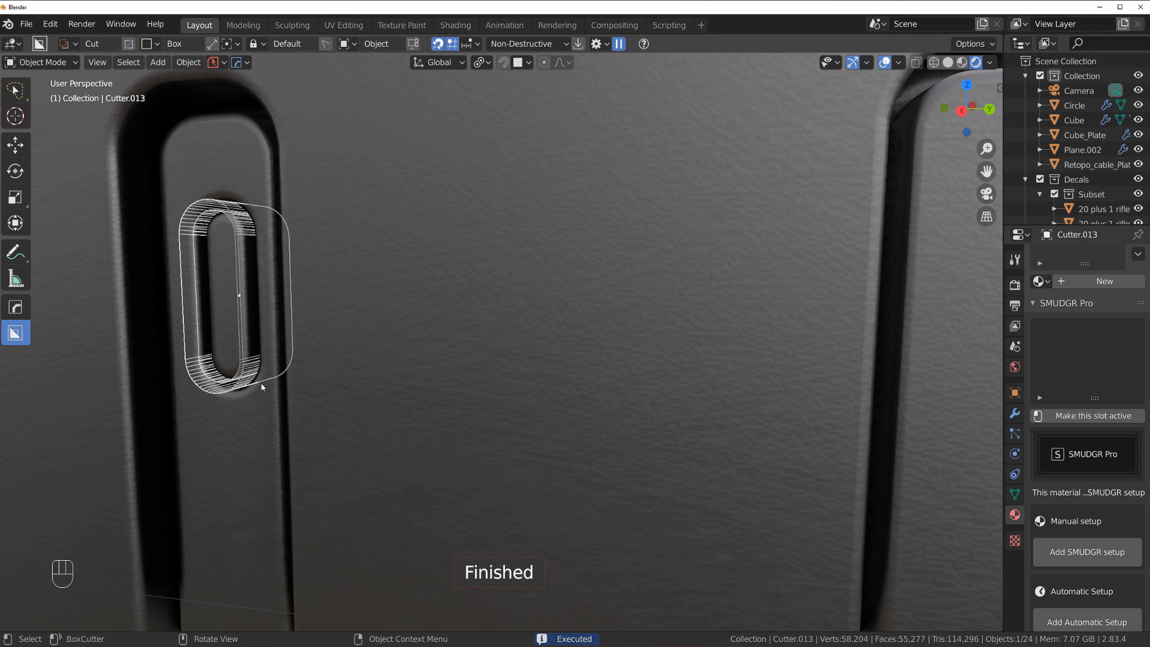
{"action": "key", "text": "shift+3"}
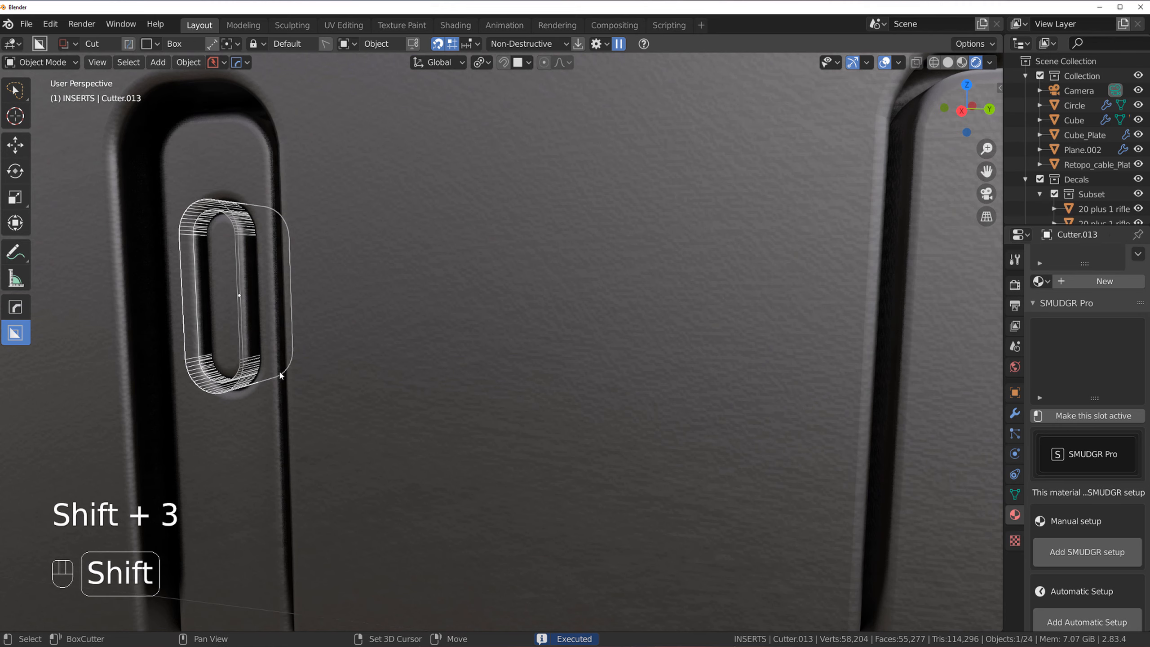
{"action": "key", "text": "shift+4"}
{"action": "scroll", "coordinate": [307, 372], "scroll_direction": "down", "scroll_amount": 5}
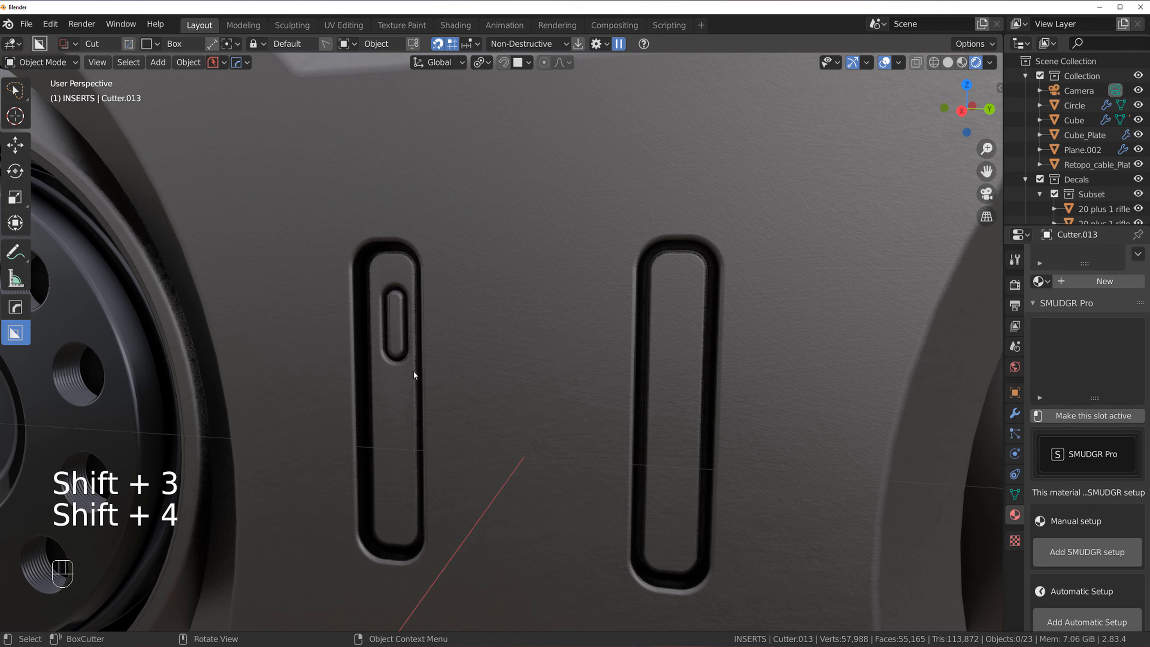
{"action": "left_click", "coordinate": [405, 340]}
{"action": "scroll", "coordinate": [404, 340], "scroll_direction": "down", "scroll_amount": 4}
{"action": "key", "text": "alt+x"}
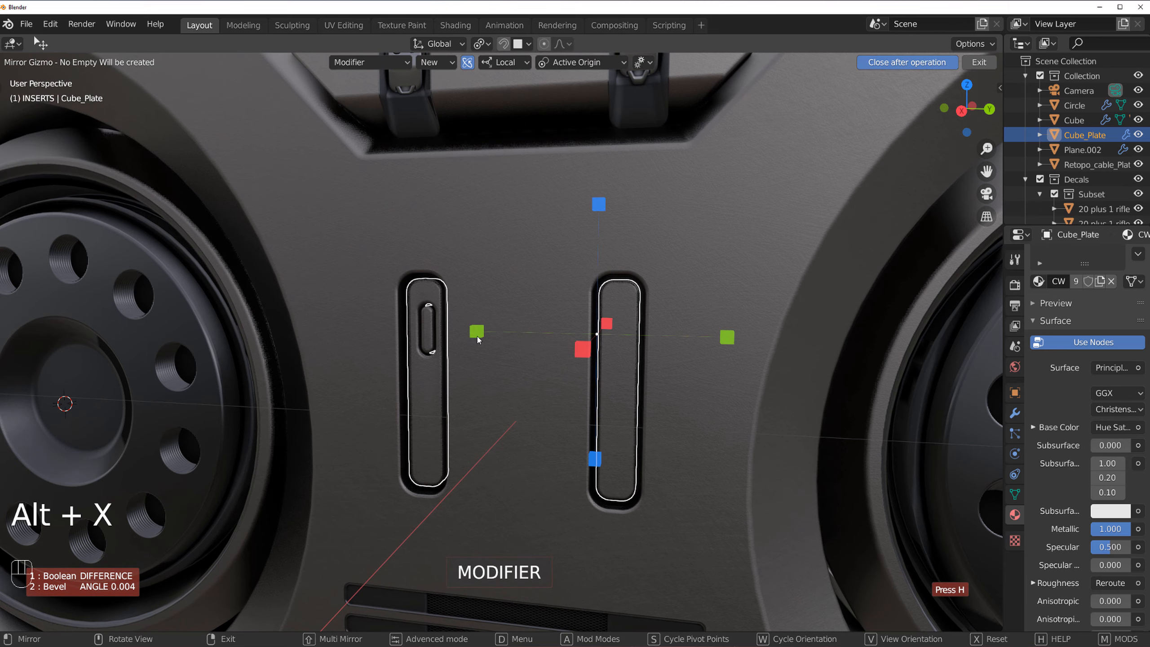
{"action": "left_click", "coordinate": [478, 333]}
- Apply the groove cut to the slot plate's mesh with Csharp
{"action": "scroll", "coordinate": [455, 352], "scroll_direction": "up", "scroll_amount": 3}
{"action": "middle_click_drag", "start_coordinate": [318, 329], "coordinate": [344, 326], "text": "shift"}
{"action": "key", "text": "q"}
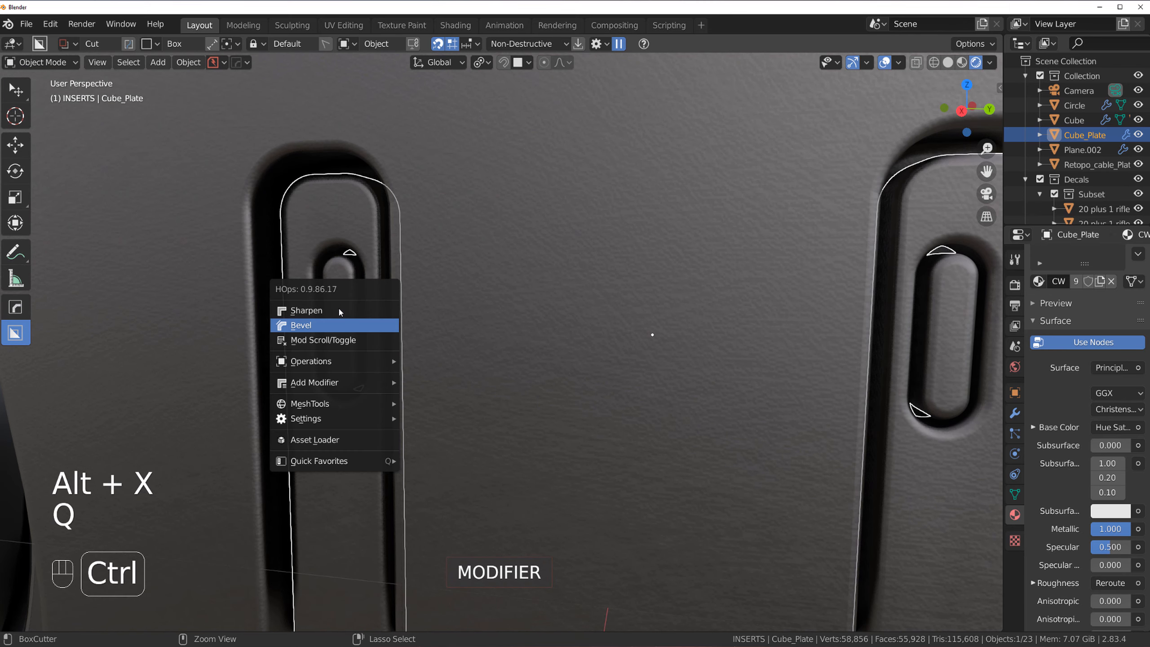
{"action": "left_click", "coordinate": [338, 306], "text": "ctrl"}
{"action": "left_click_drag", "start_coordinate": [345, 280], "coordinate": [347, 284]}
{"action": "right_click", "coordinate": [347, 285]}
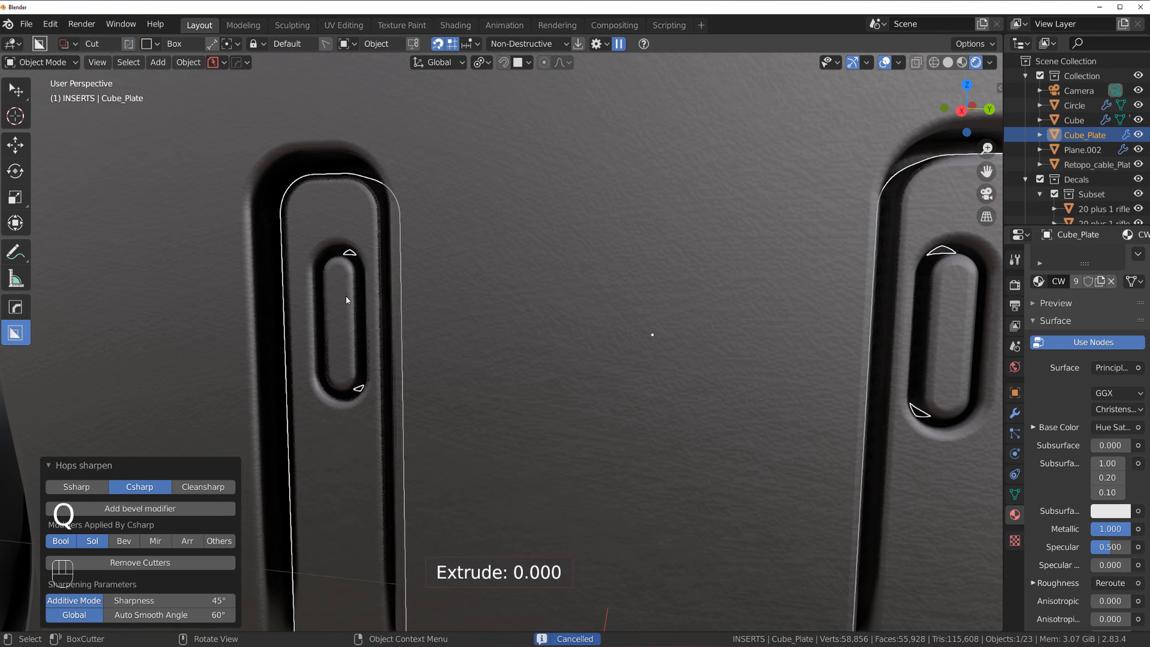
- Separate the pill-shaped island inside the slot plate's groove into its own object
{"action": "left_click", "coordinate": [349, 293]}
{"action": "key", "text": "Tab"}
{"action": "key", "text": "Tab"}
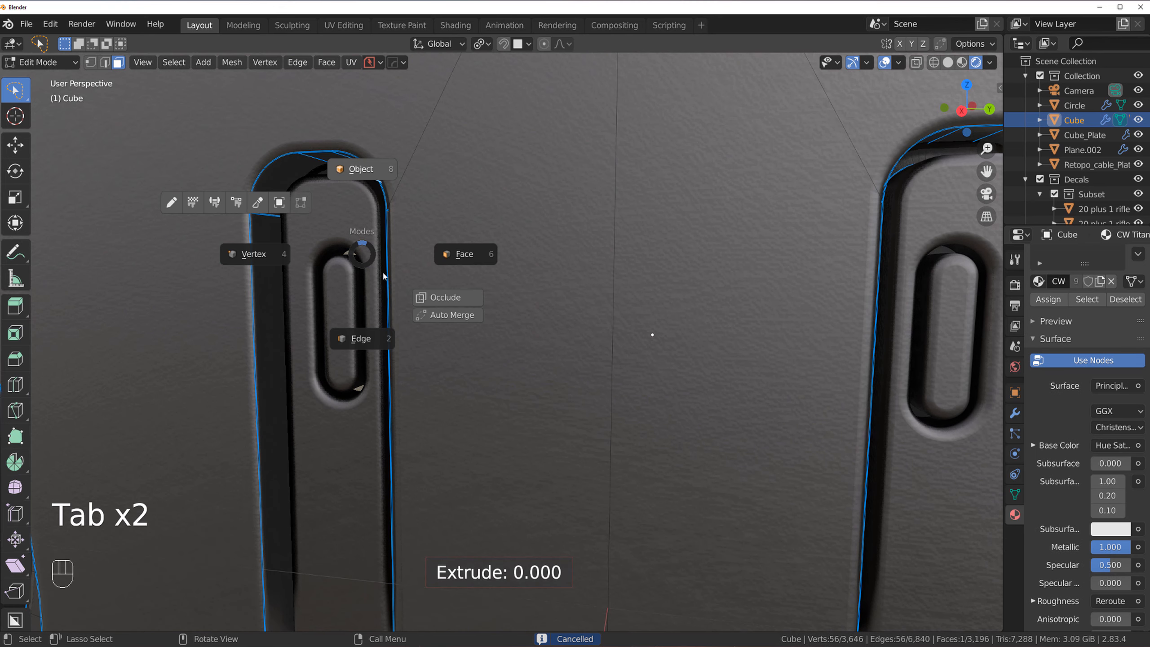
{"action": "left_click", "coordinate": [380, 284]}
{"action": "key", "text": "Tab"}
{"action": "scroll", "coordinate": [340, 294], "scroll_direction": "down", "scroll_amount": 2}
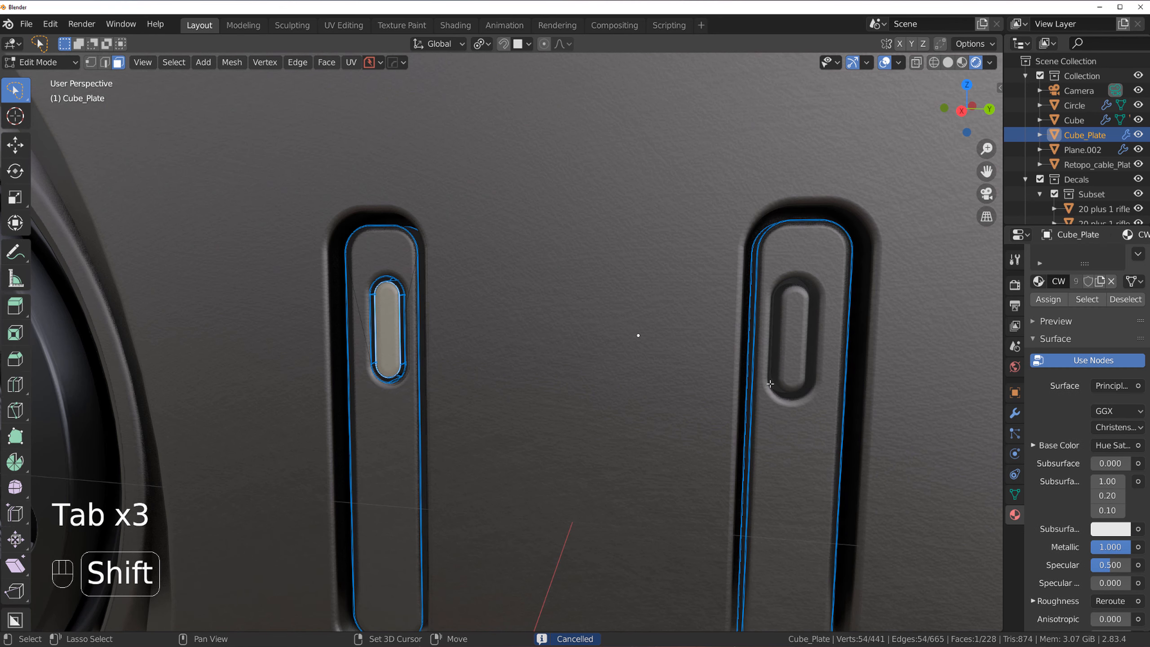
{"action": "key", "text": "ctrl+l"}
{"action": "key", "text": "p"}
{"action": "left_click", "coordinate": [552, 344]}
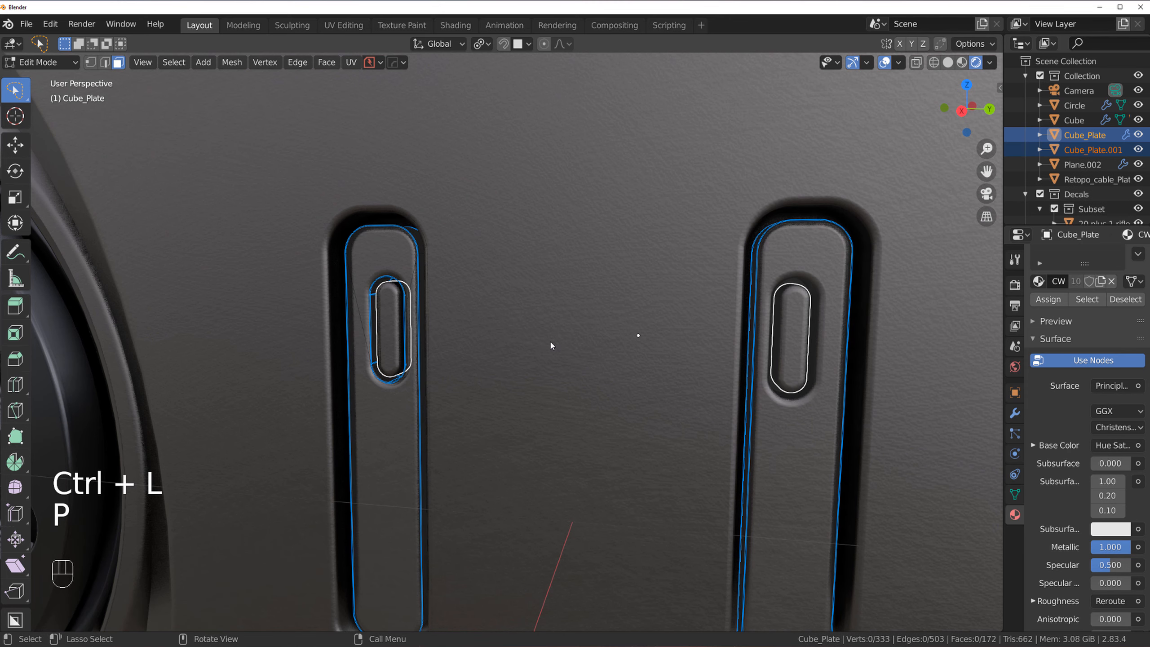
- Move the separated pill-shaped insert -0.00961 m along the X axis
{"action": "key", "text": "Tab"}
{"action": "left_click", "coordinate": [387, 315]}
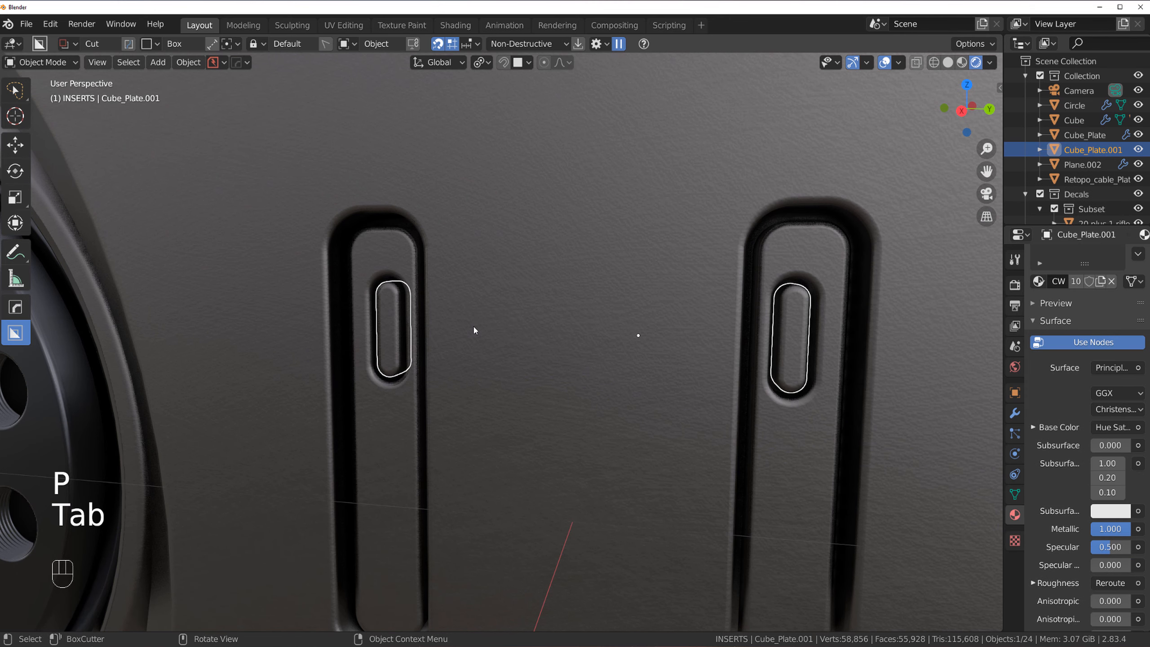
{"action": "key", "text": "g"}
{"action": "key", "text": "y"}
{"action": "key", "text": "x"}
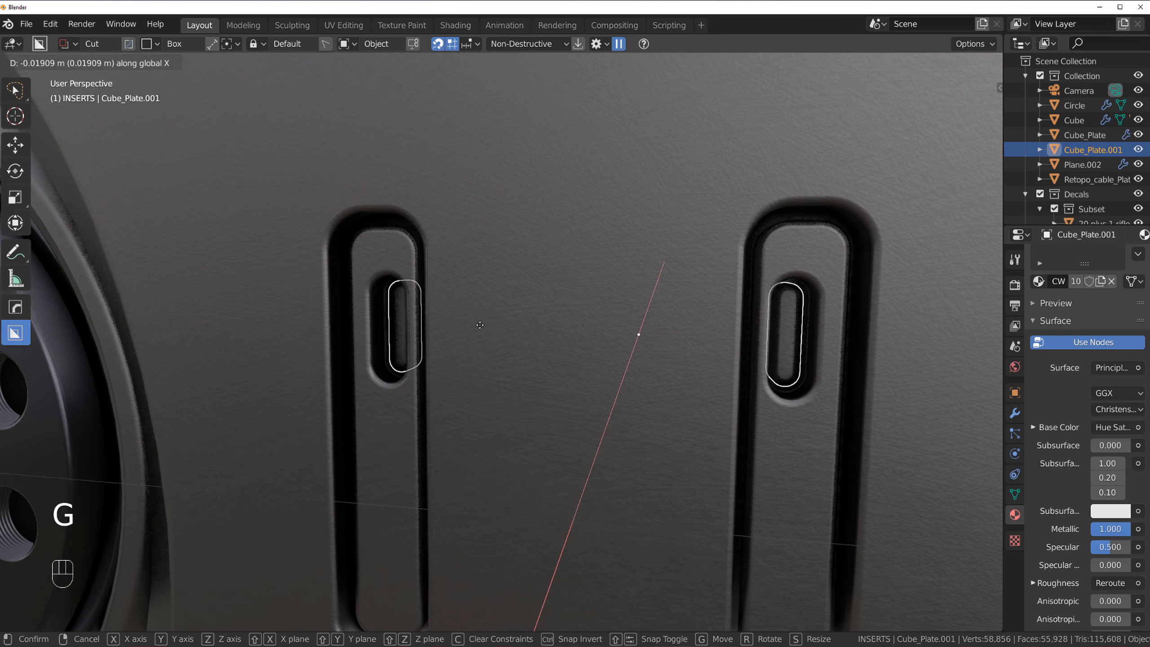
{"action": "left_click", "coordinate": [480, 346]}
- Give the pill-shaped inserts a blank Emission material and set its color to bright red, about H 0.011, S 0.927, V 1.000
{"action": "scroll", "coordinate": [485, 351], "scroll_direction": "down", "scroll_amount": 5}
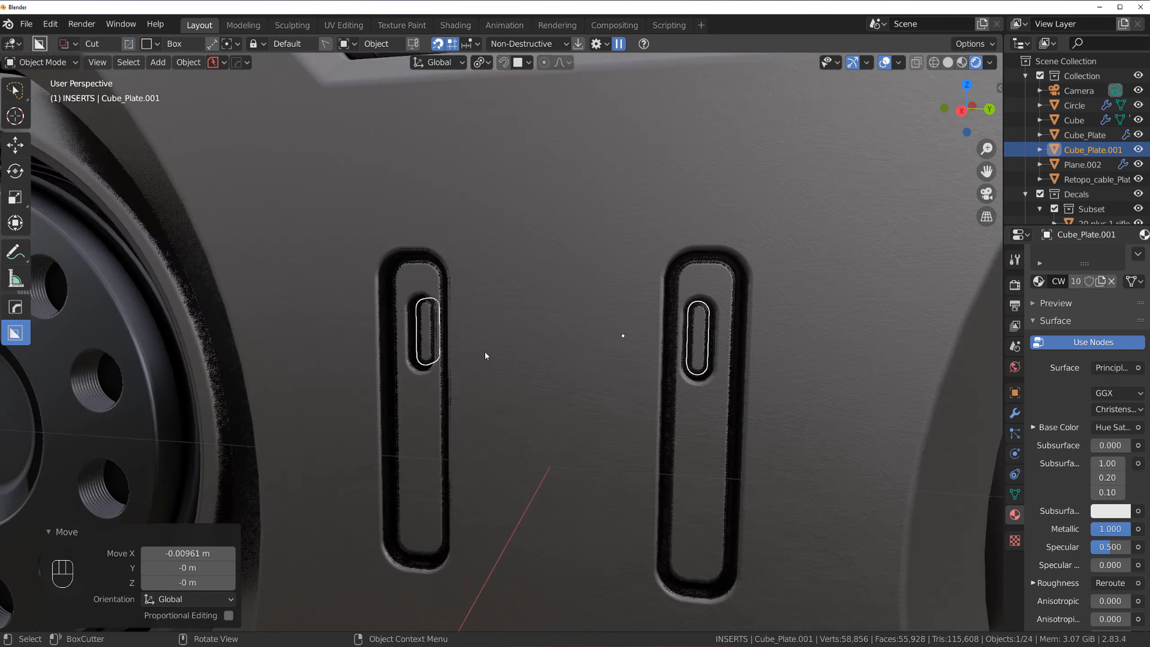
{"action": "scroll", "coordinate": [883, 352], "scroll_direction": "up", "scroll_amount": 1}
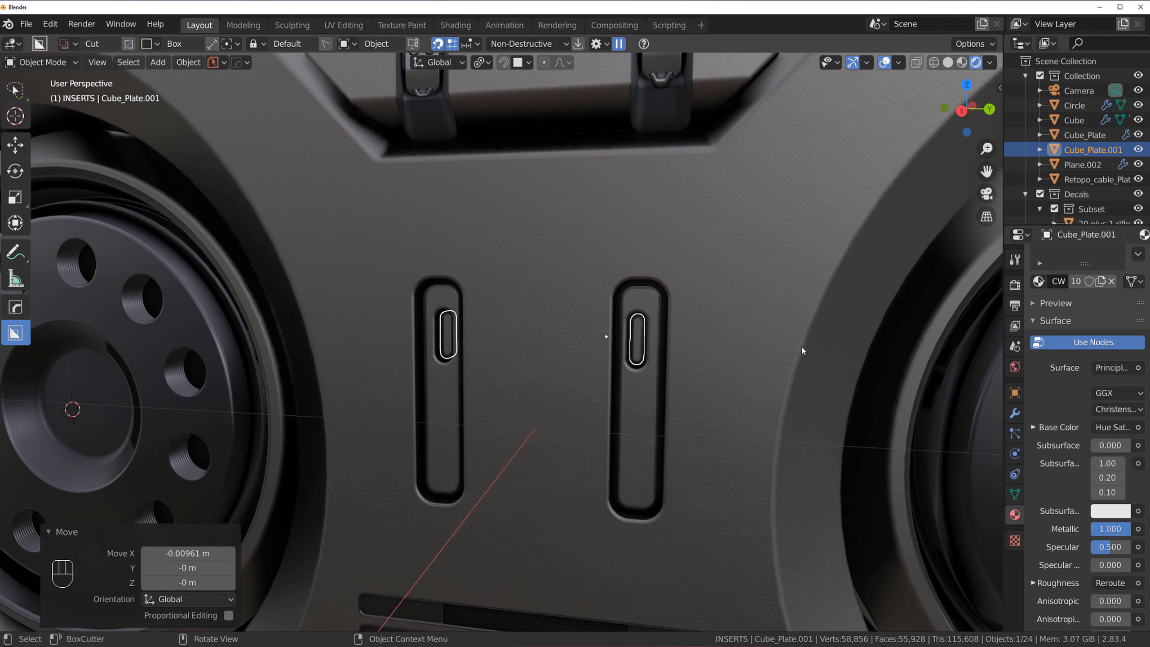
{"action": "key", "text": "alt+m"}
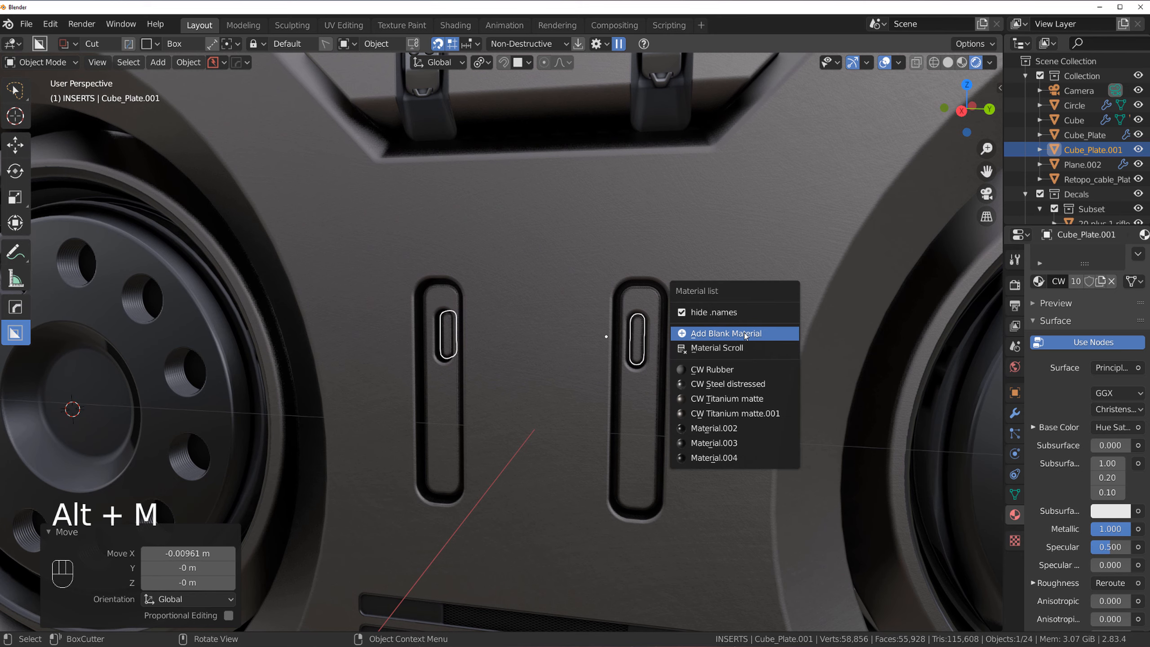
{"action": "left_click", "coordinate": [746, 334], "text": "alt"}
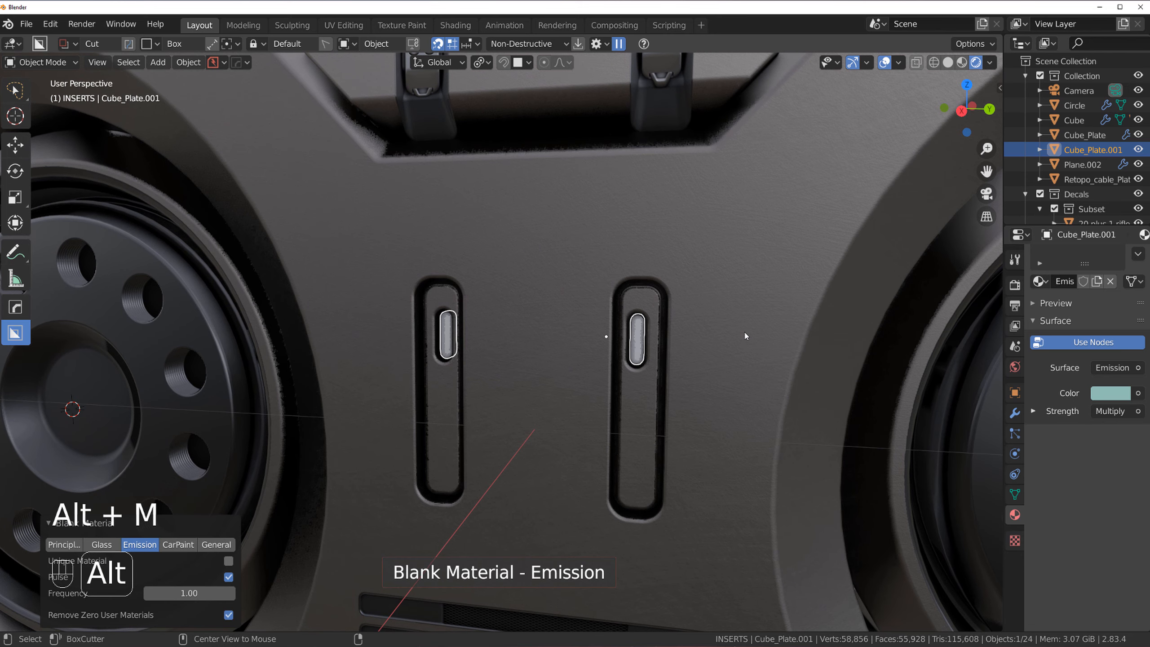
{"action": "left_click", "coordinate": [1107, 385]}
{"action": "left_click", "coordinate": [1067, 209]}
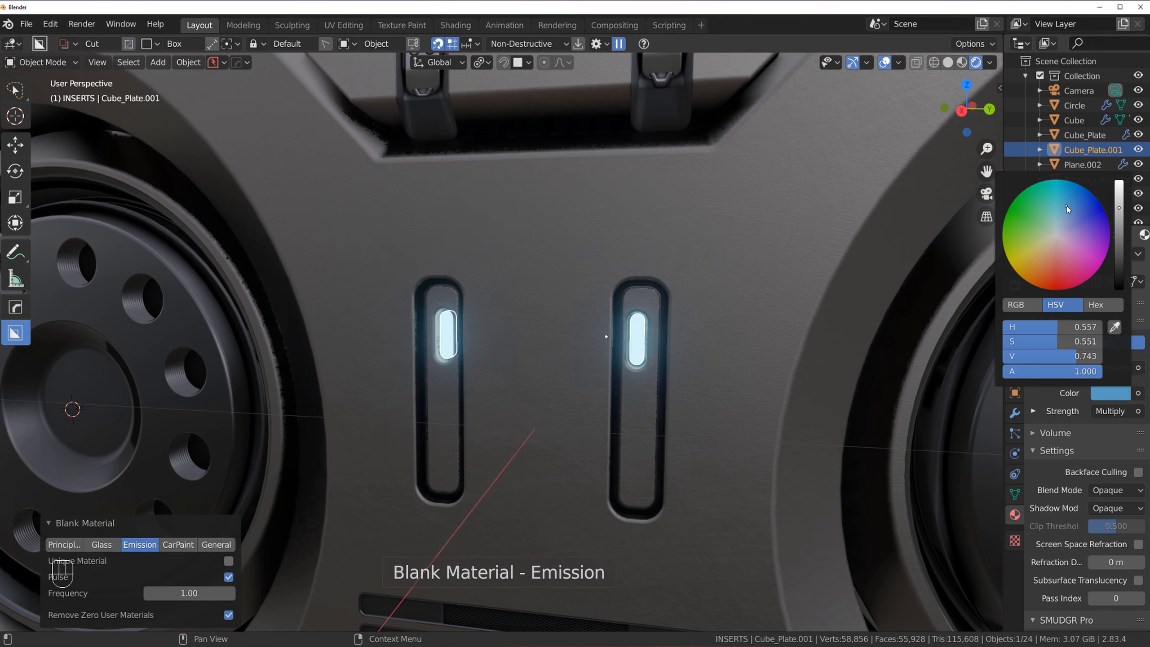
{"action": "left_click_drag", "start_coordinate": [1067, 210], "coordinate": [1035, 273]}
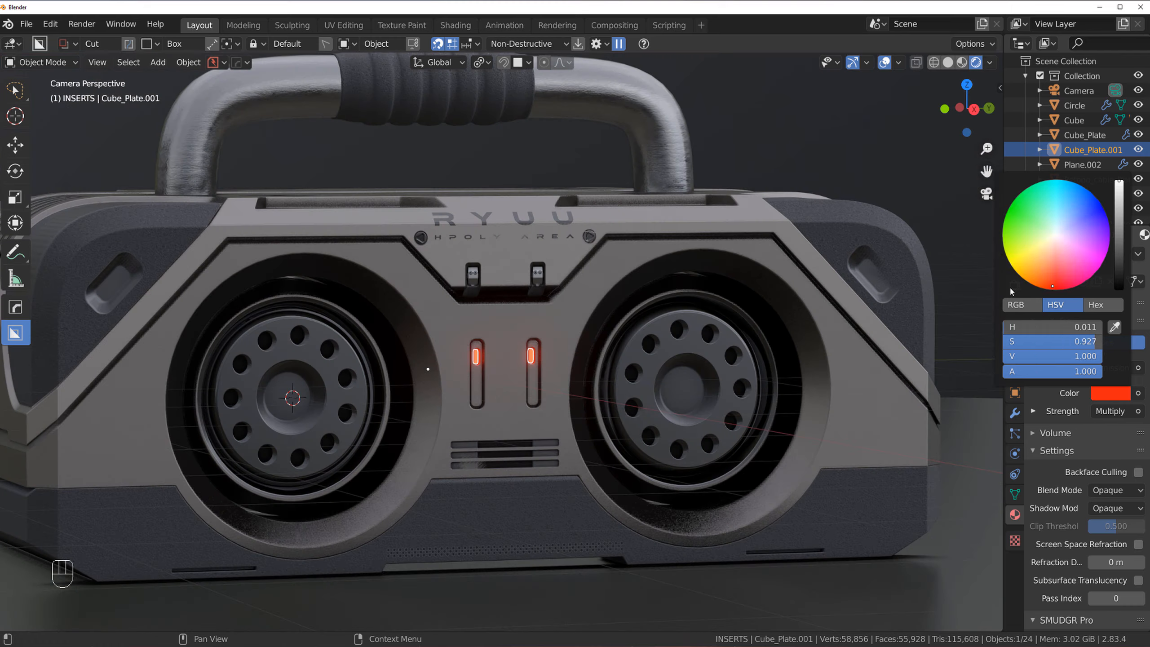
- Select the camera object in the scene and make it the active camera view
{"action": "left_click", "coordinate": [955, 236]}
{"action": "scroll", "coordinate": [802, 333], "scroll_direction": "down", "scroll_amount": 4}
{"action": "key", "text": "KP_5"}
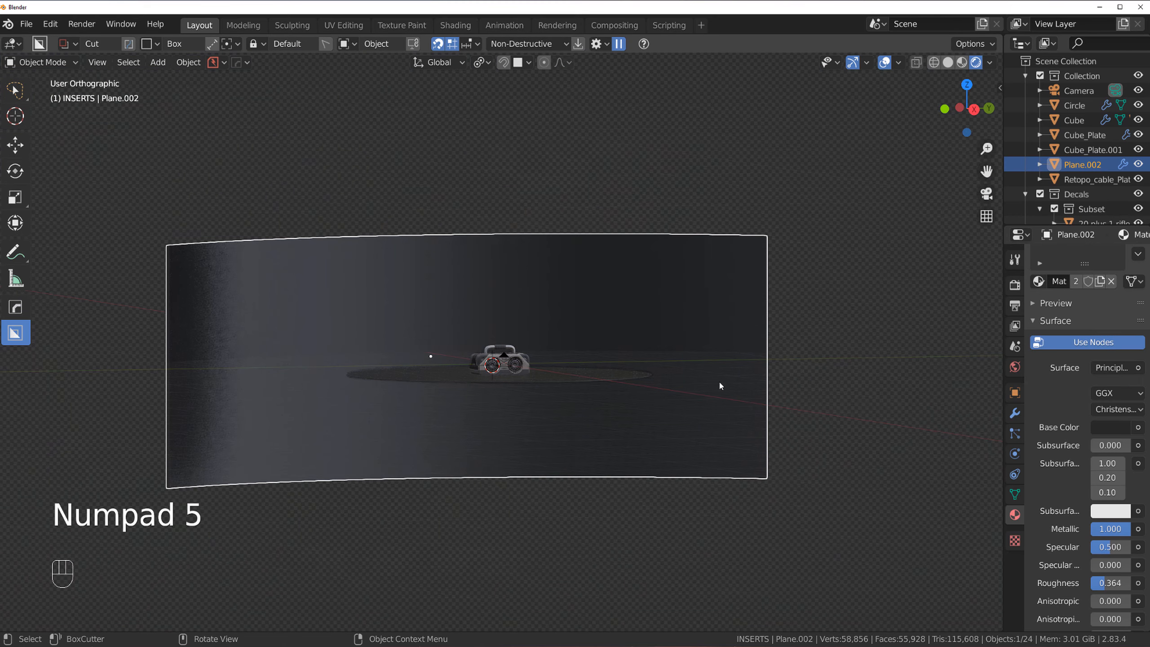
{"action": "key", "text": "KP_5"}
{"action": "scroll", "coordinate": [584, 421], "scroll_direction": "up", "scroll_amount": 4}
{"action": "left_click", "coordinate": [551, 487]}
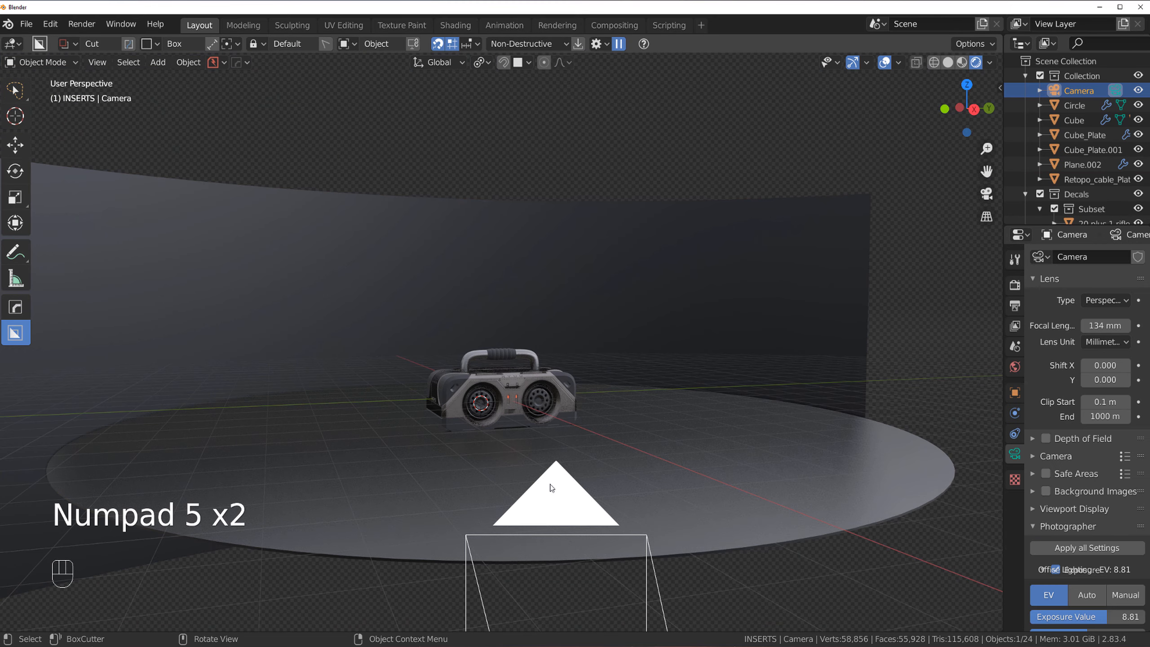
{"action": "key", "text": "ctrl+KP_0"}
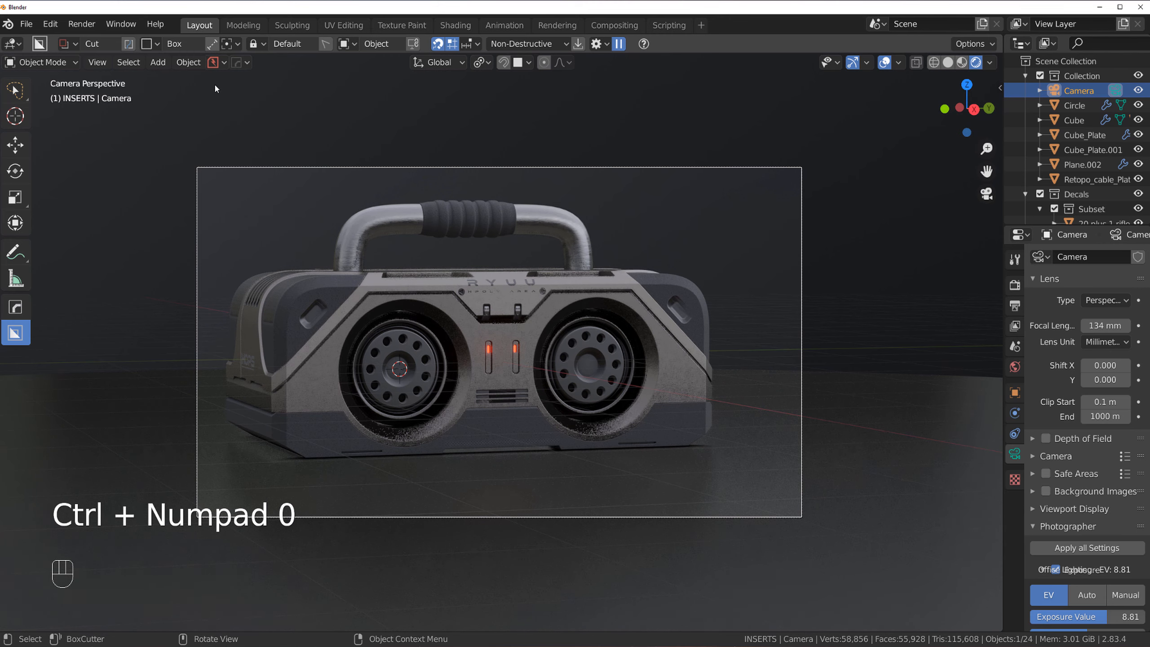
- Switch the render engine to Cycles
{"action": "left_click", "coordinate": [1014, 285]}
{"action": "left_click", "coordinate": [1116, 257]}
{"action": "left_click", "coordinate": [1105, 308]}
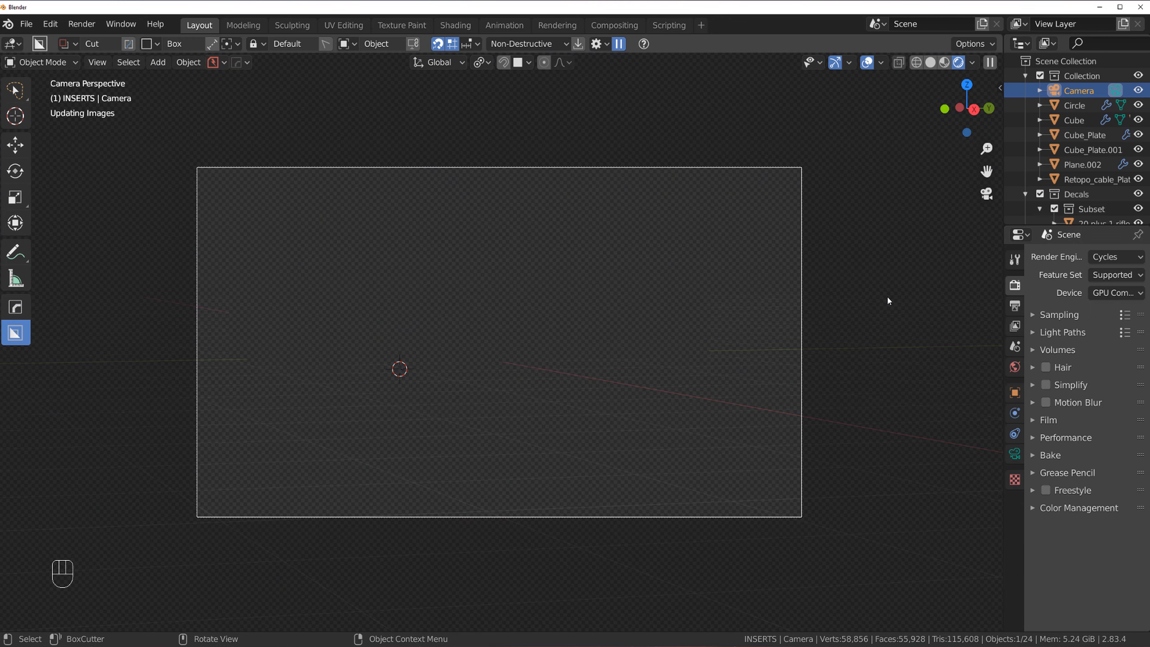
- Set the maximum transparency and transmission bounces to 4 each in the light path settings
{"action": "left_click", "coordinate": [1035, 316]}
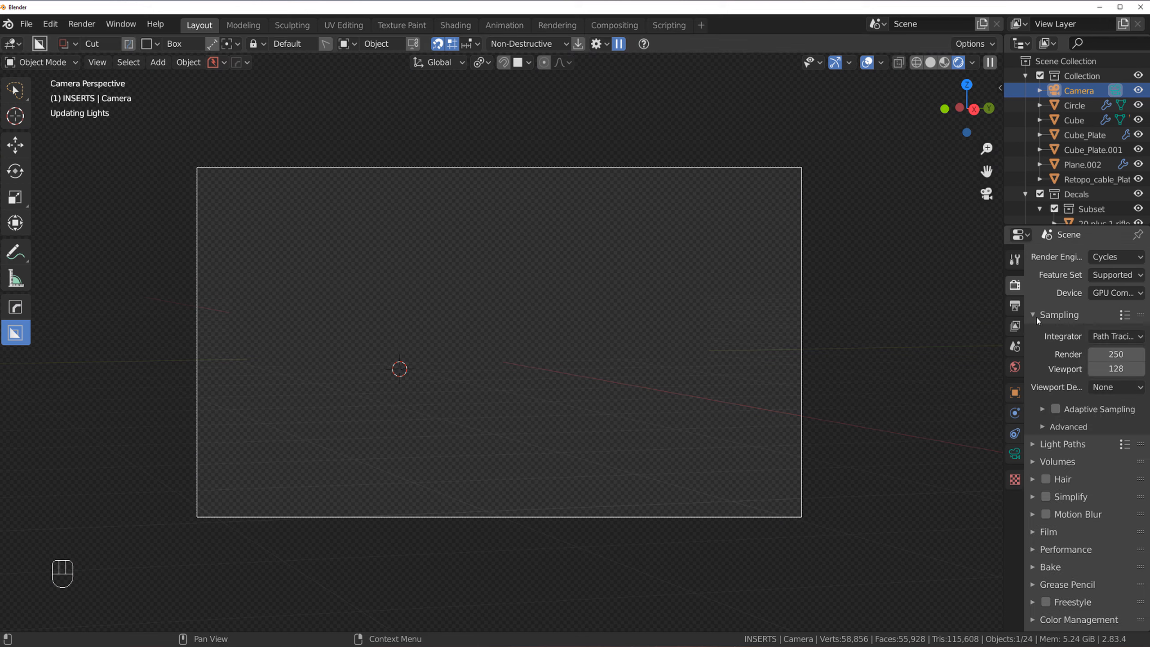
{"action": "left_click", "coordinate": [1037, 447]}
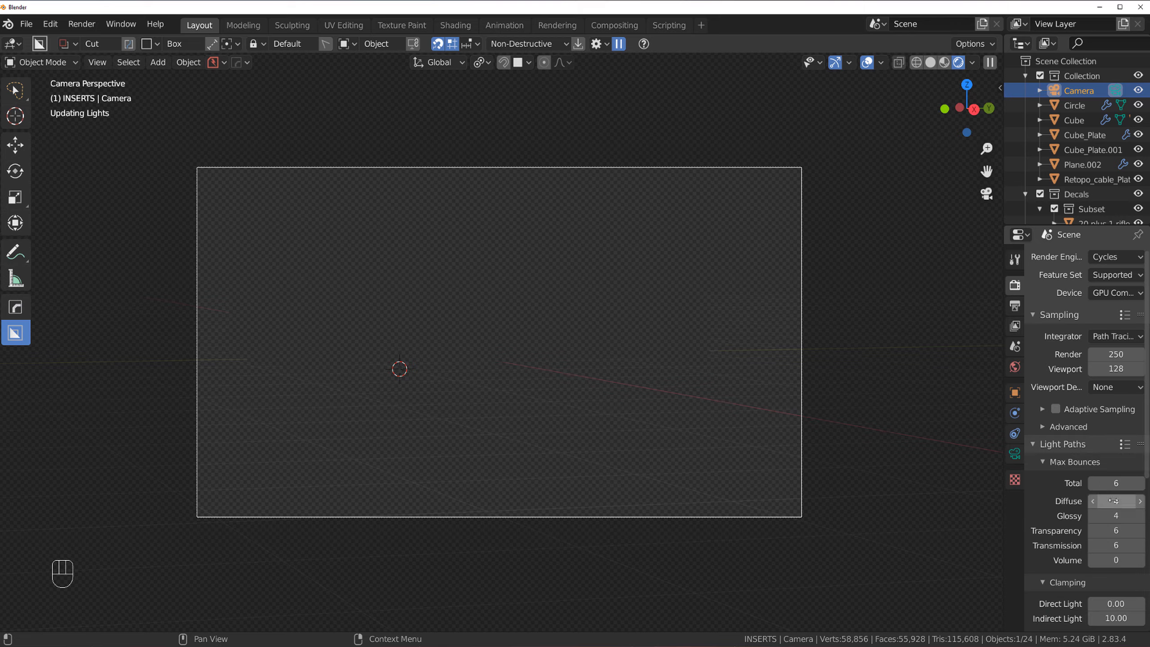
{"action": "left_click", "coordinate": [1116, 531]}
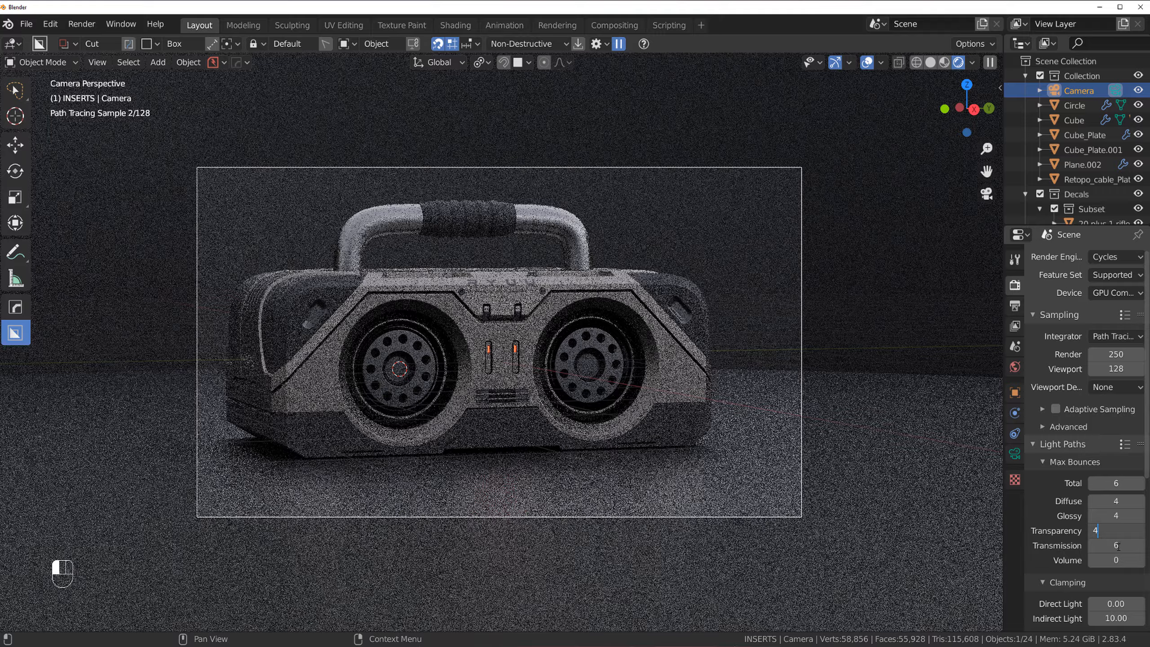
{"action": "type", "text": "4"}
{"action": "key", "text": "Return"}
{"action": "left_click", "coordinate": [1127, 543]}
{"action": "type", "text": "4"}
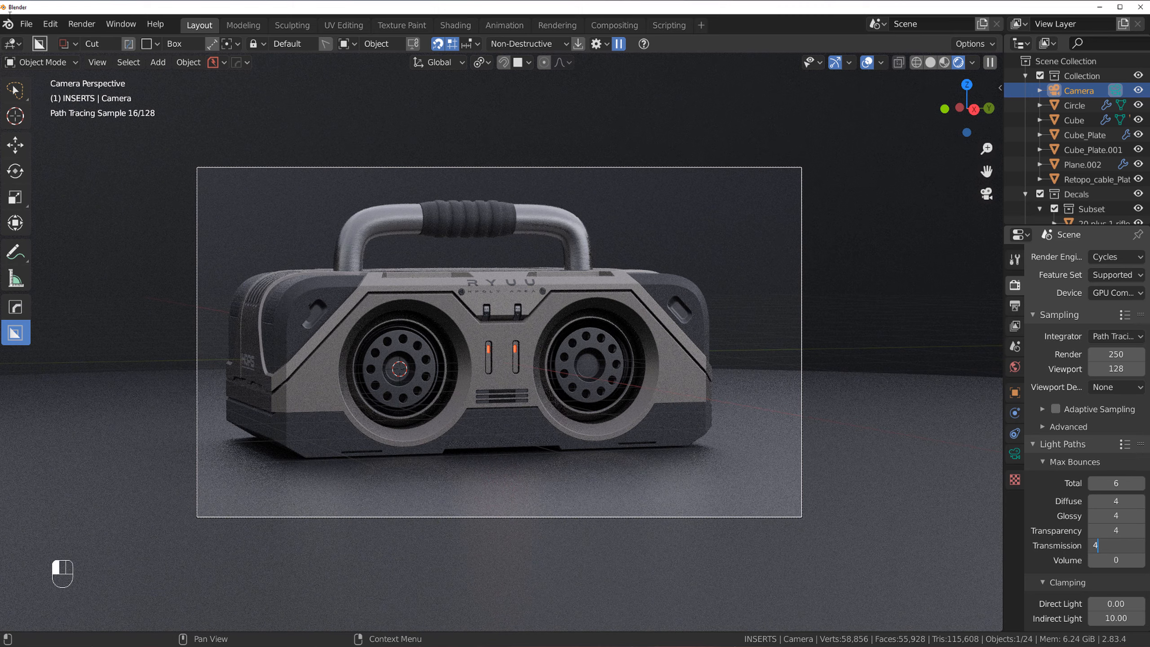
{"action": "key", "text": "Return"}
- Save the scene as untitled.blend on the desktop and render the camera view to inspect the speaker's front
{"action": "left_click", "coordinate": [26, 24]}
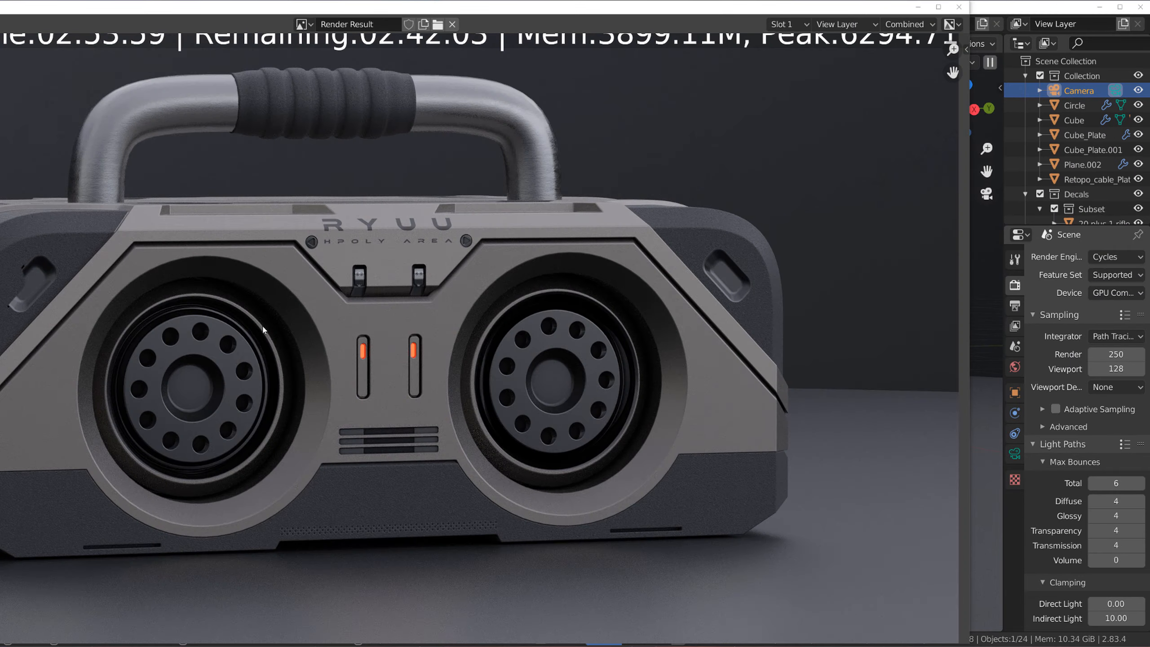
{"action": "middle_click_drag", "start_coordinate": [264, 330], "coordinate": [356, 316]}
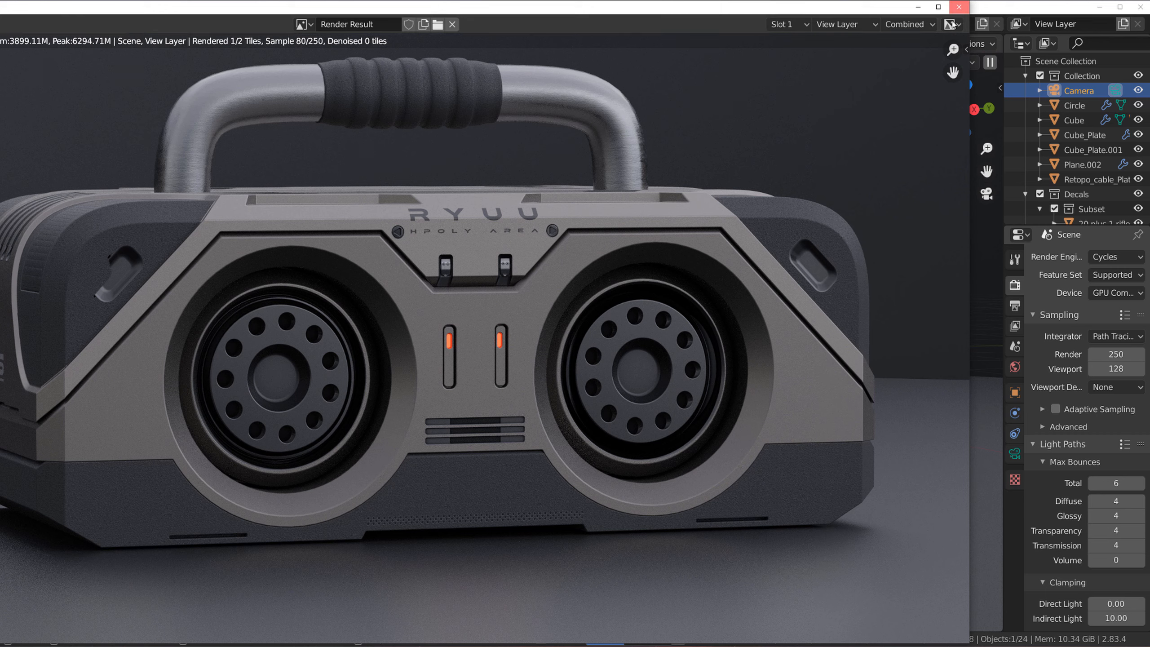
{"action": "key", "text": "Escape"}
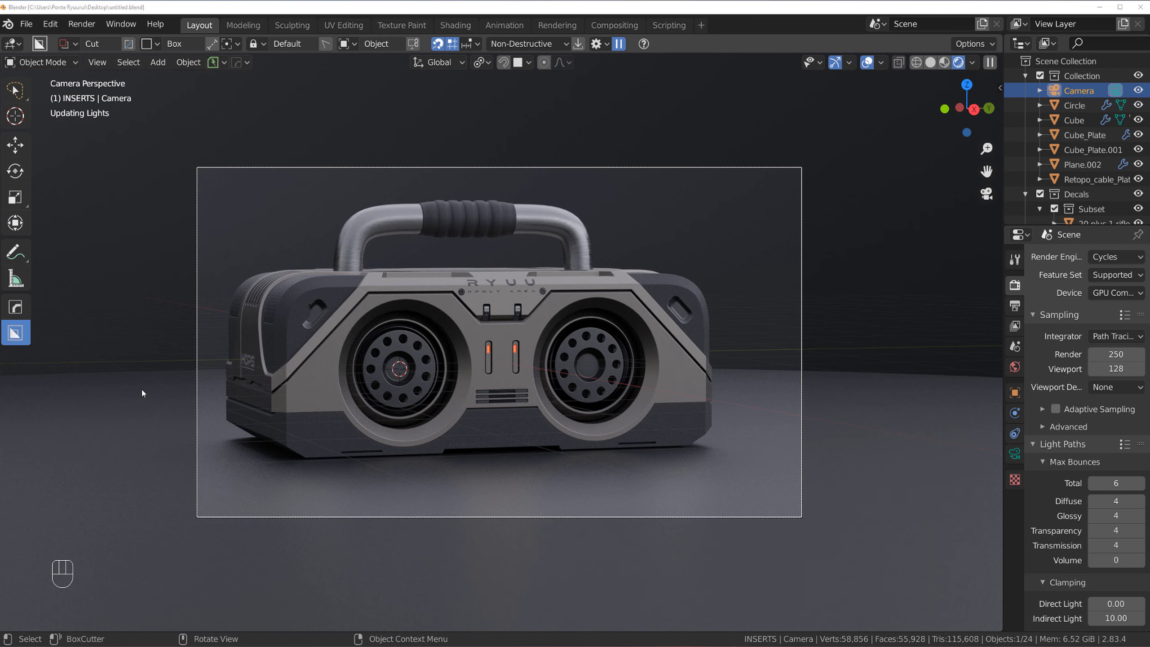
- Adjust the recessed panel decal on the speaker's upper corner with Adjust Decal
{"action": "scroll", "coordinate": [225, 323], "scroll_direction": "up", "scroll_amount": 1}
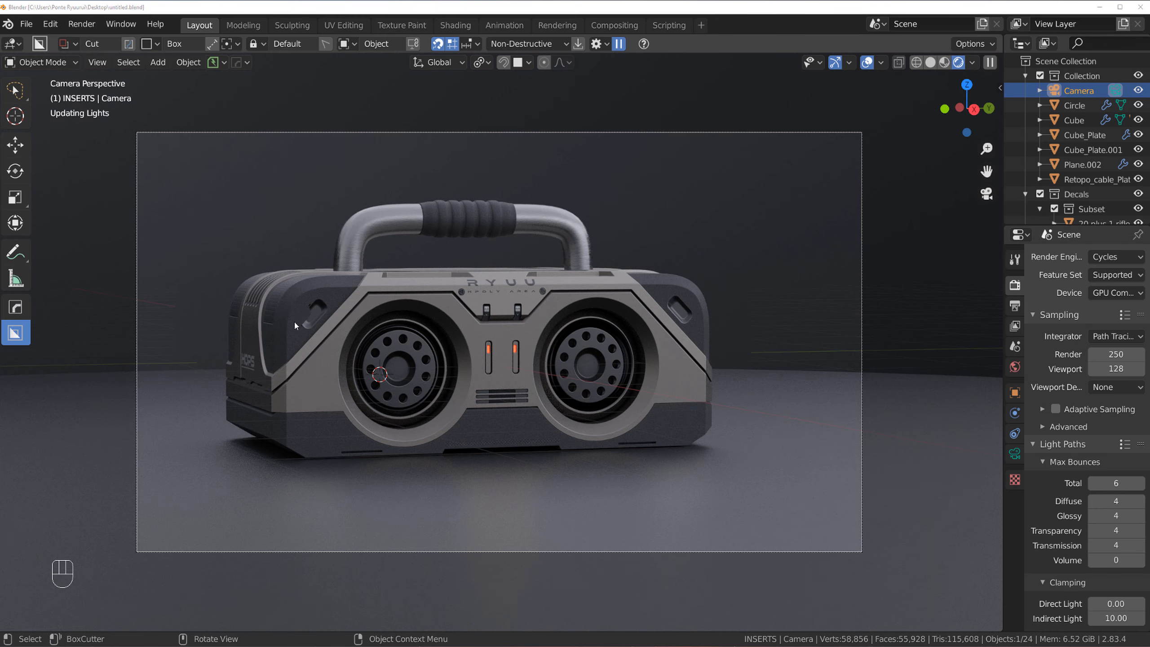
{"action": "left_click", "coordinate": [314, 315]}
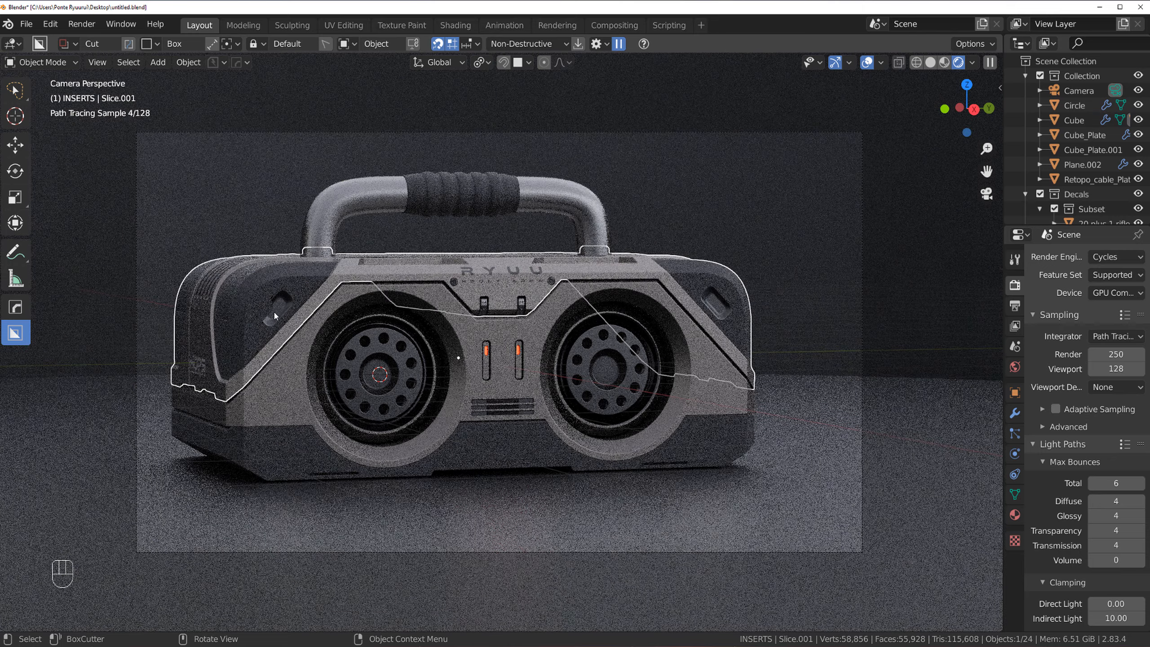
{"action": "left_click", "coordinate": [274, 316]}
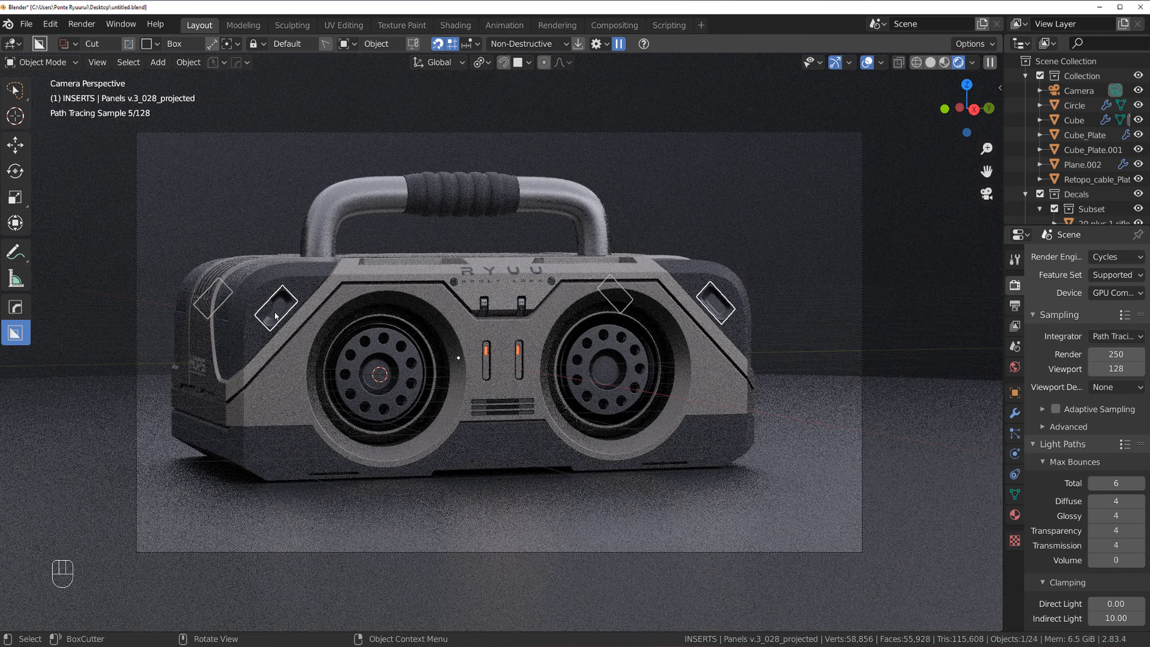
{"action": "key", "text": "d"}
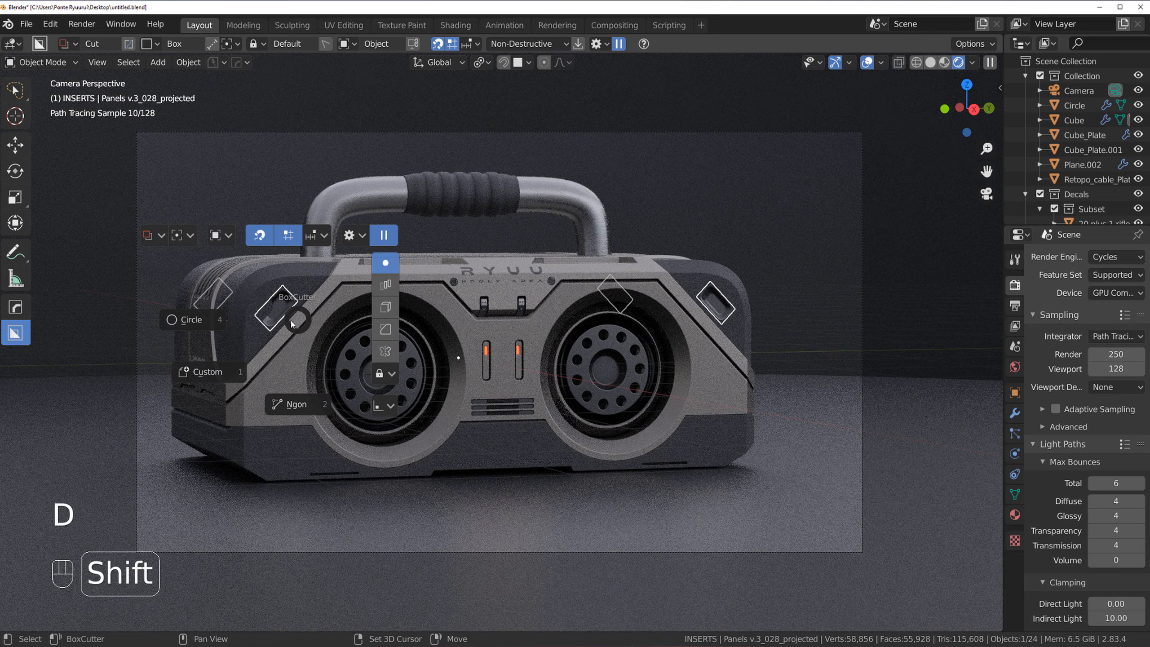
{"action": "key", "text": "w"}
{"action": "key", "text": "d"}
{"action": "left_click", "coordinate": [269, 244]}
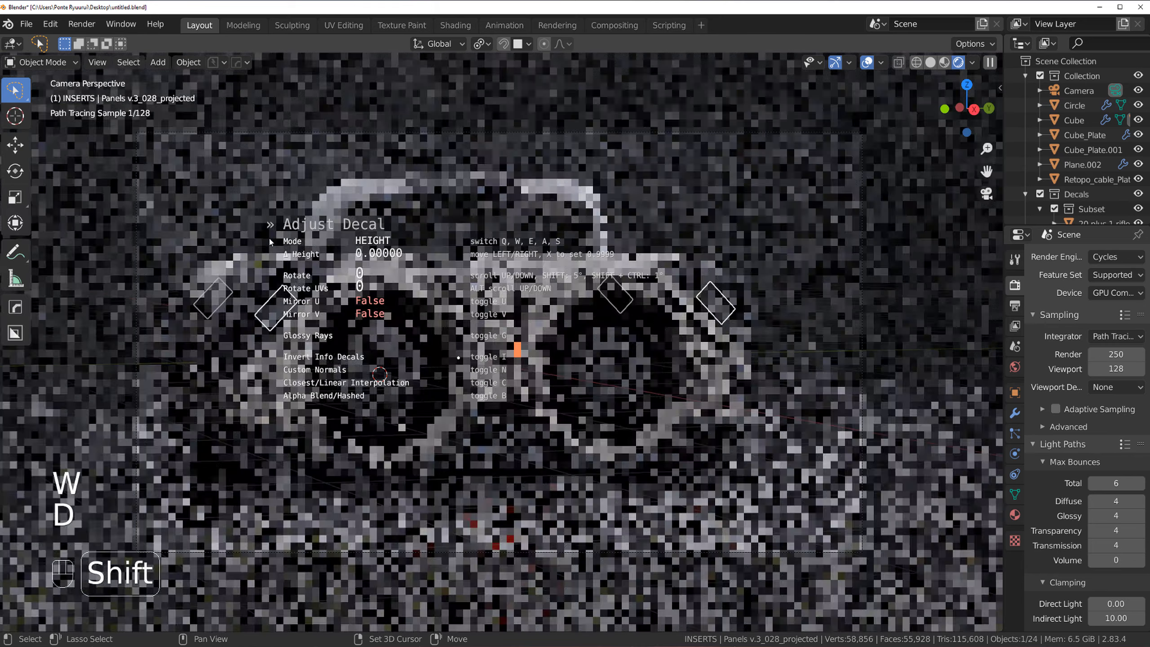
{"action": "left_click", "coordinate": [275, 239]}
{"action": "left_click", "coordinate": [355, 297]}
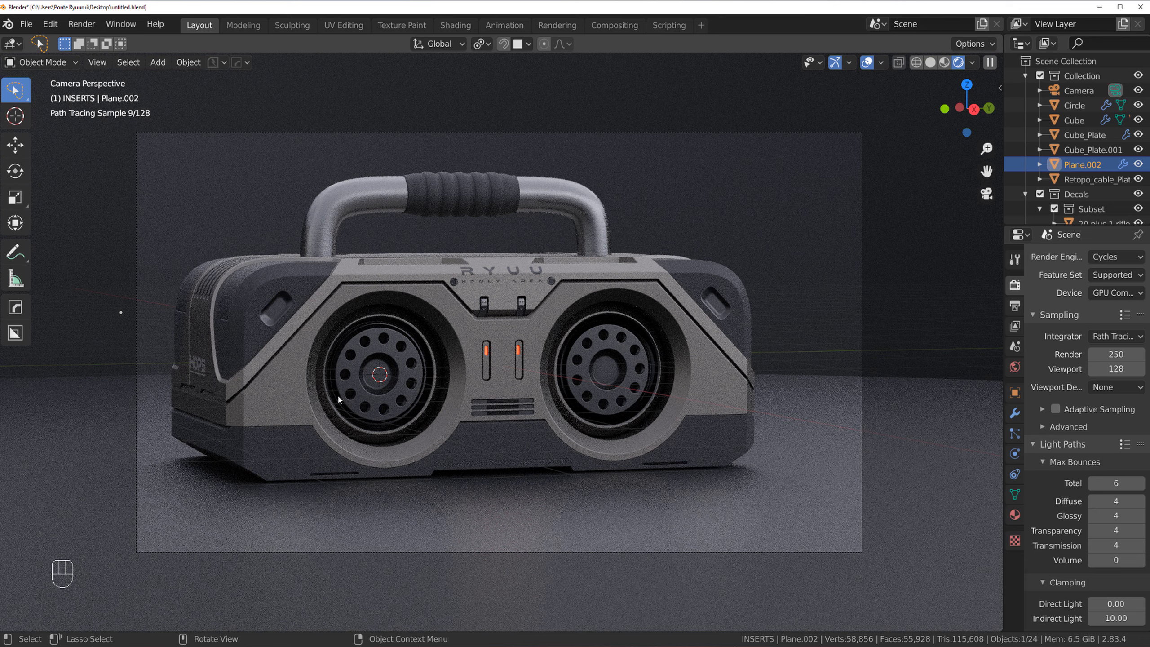
- Insert decal 019 from the 20 plus 1 rifle course library with the front body panel selected
{"action": "left_click", "coordinate": [294, 403]}
{"action": "key", "text": "d"}
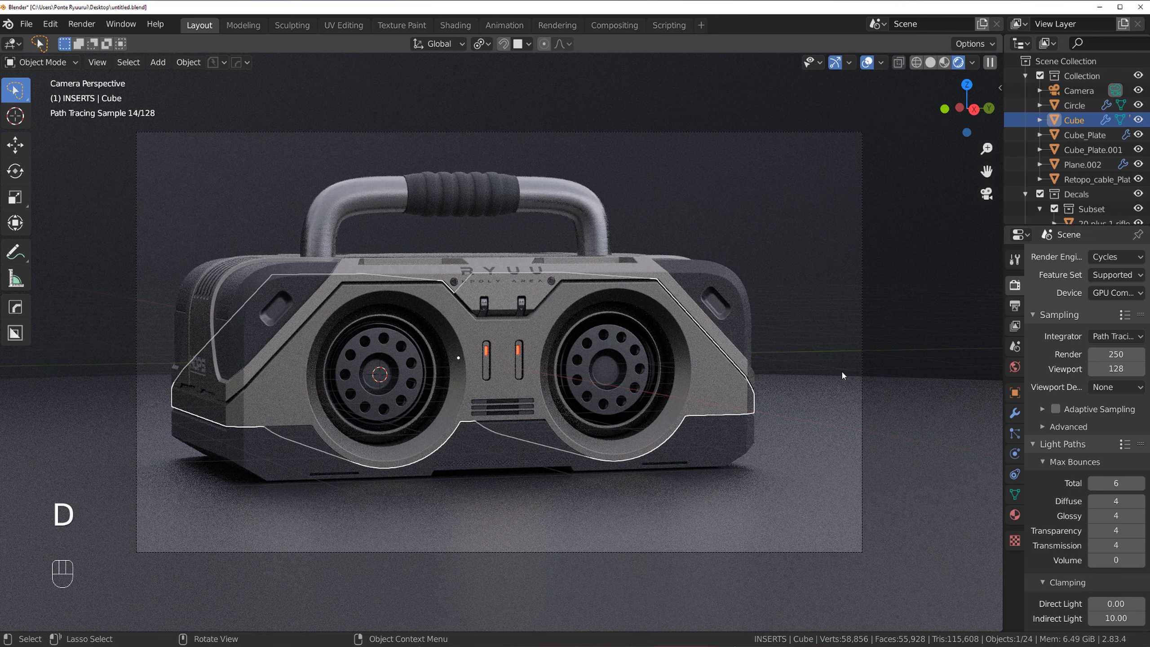
{"action": "key", "text": "d"}
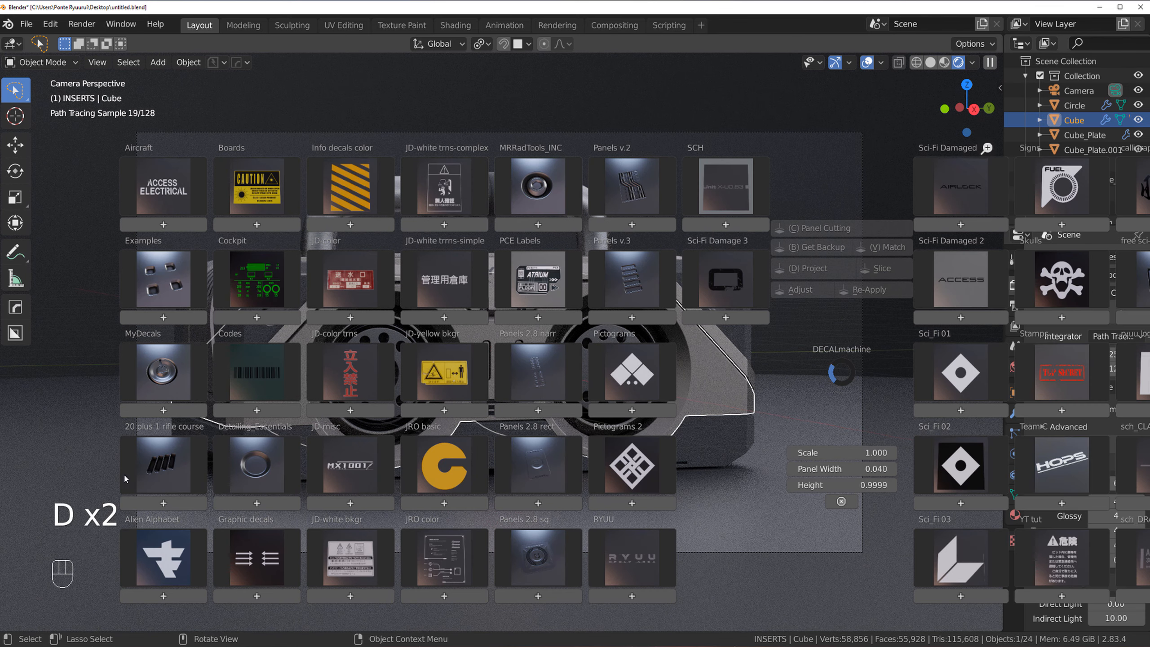
{"action": "left_click", "coordinate": [163, 474]}
{"action": "left_click", "coordinate": [401, 390]}
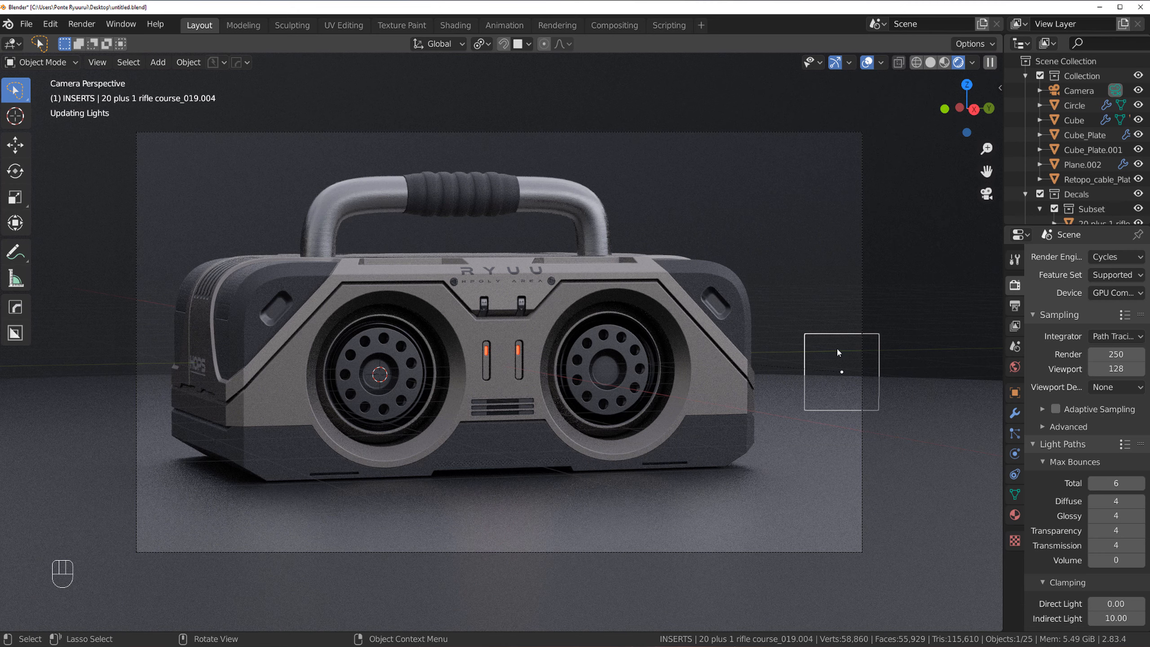
- Resize the new round decal and move it onto the front panel's lower left area, by 16.588, -11.746 and 0.94232 m
{"action": "key", "text": "s"}
{"action": "left_click", "coordinate": [860, 361]}
{"action": "key", "text": "g"}
{"action": "left_click", "coordinate": [318, 402]}
{"action": "key", "text": "s"}
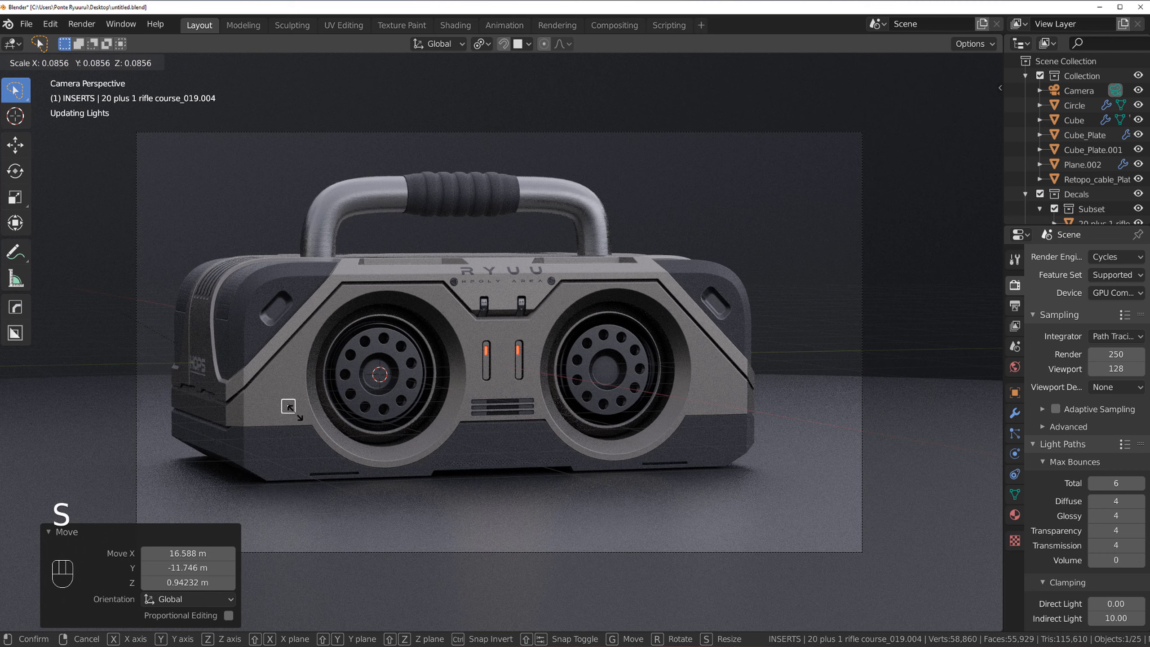
{"action": "key", "text": "shift"}
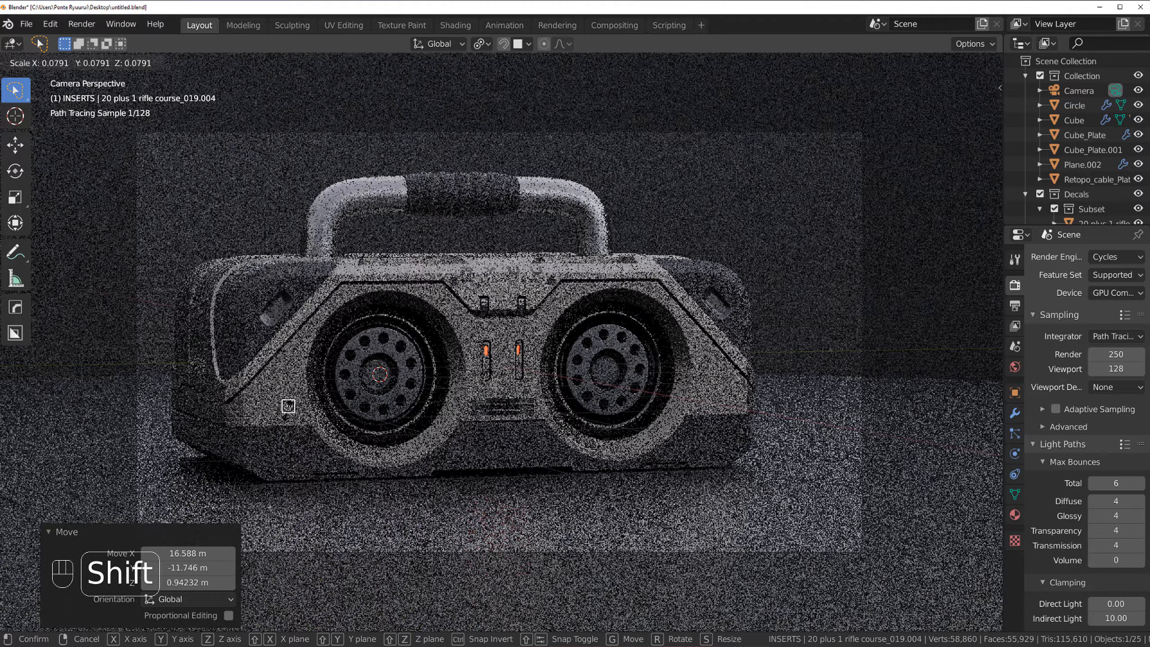
{"action": "right_click", "coordinate": [289, 403]}
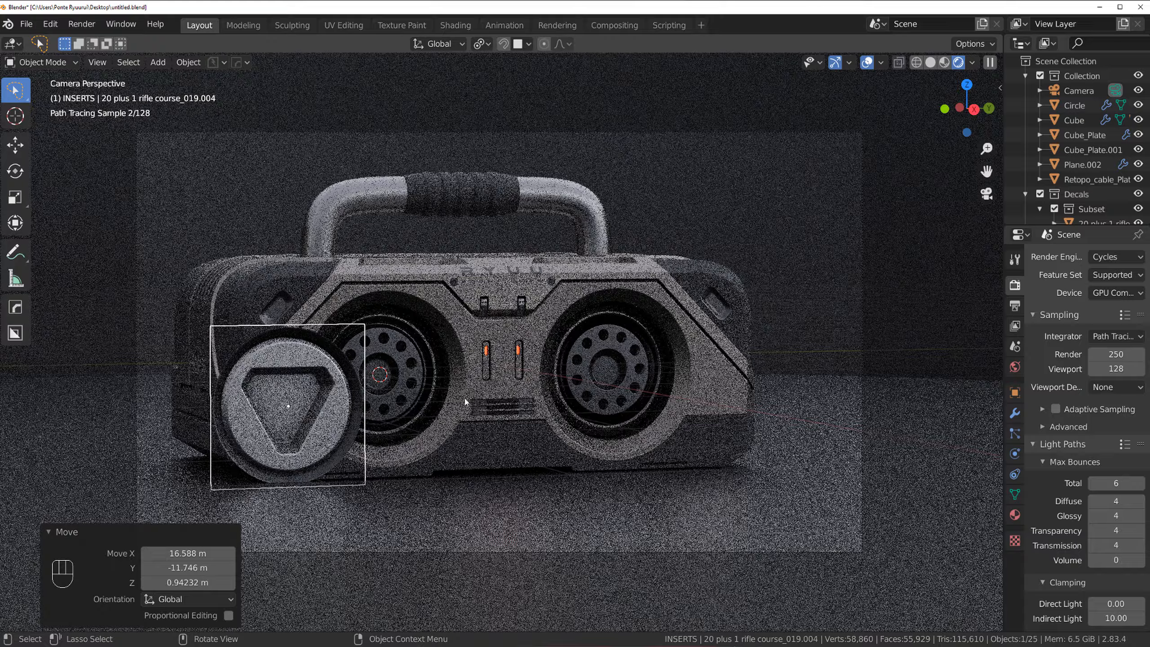
- Scale the round decal by 0.065 and move it -0.20511 m in Y and -0.056417 m in Z toward the panel's lower corner
{"action": "key", "text": "s"}
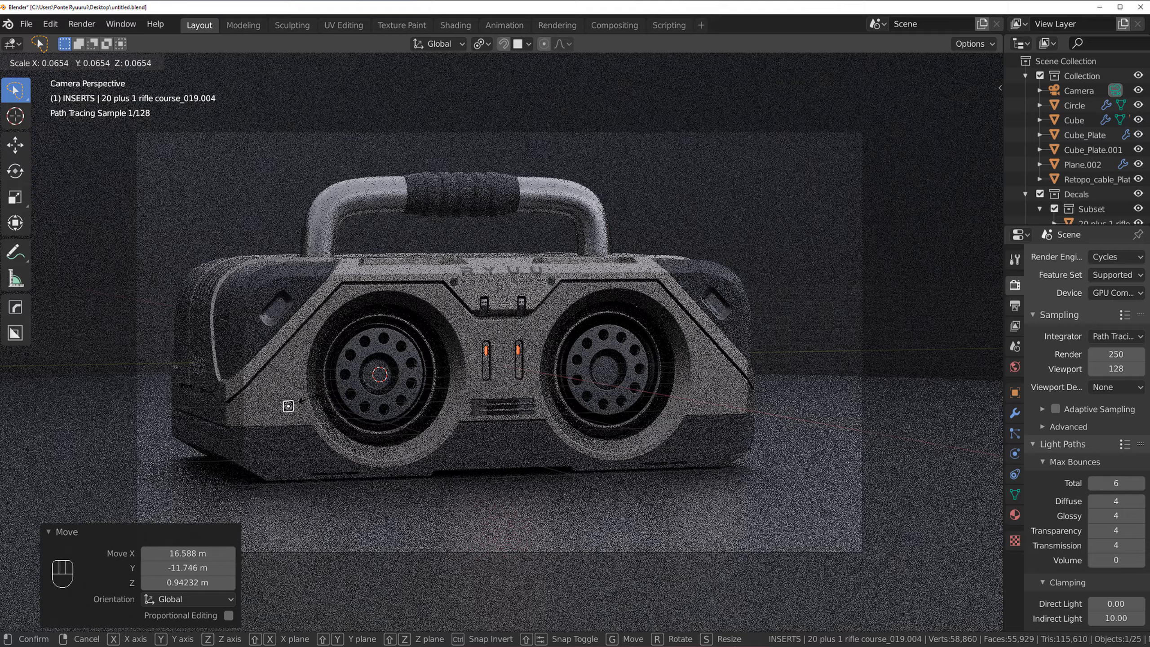
{"action": "left_click", "coordinate": [317, 398]}
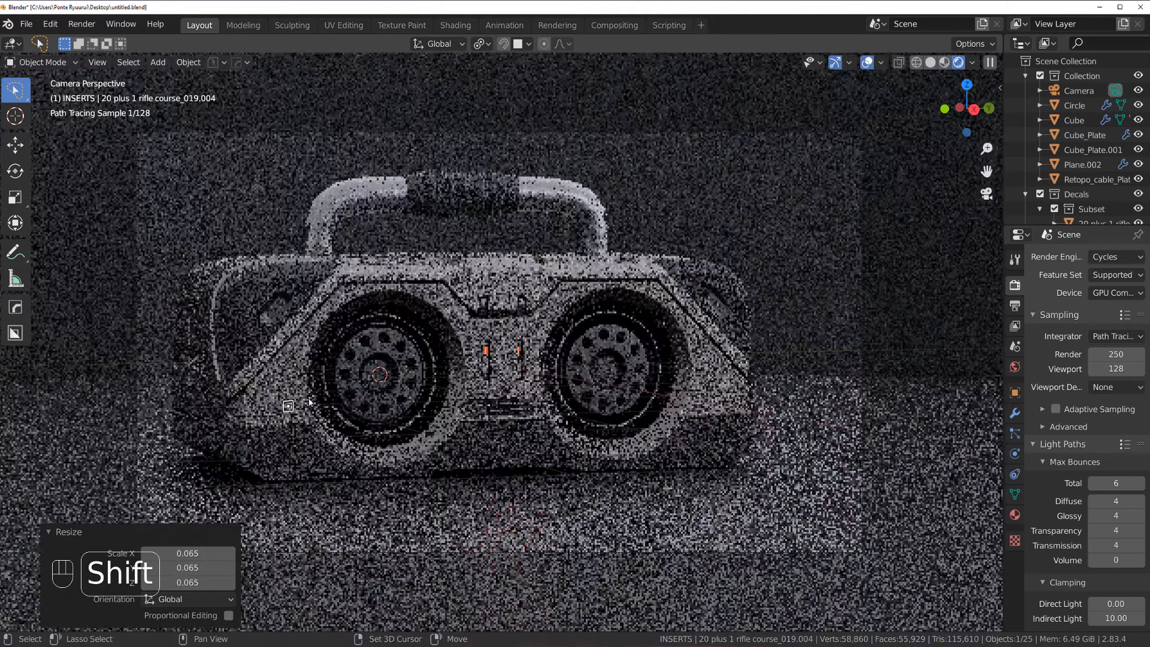
{"action": "key", "text": "g"}
{"action": "key", "text": "ctrl"}
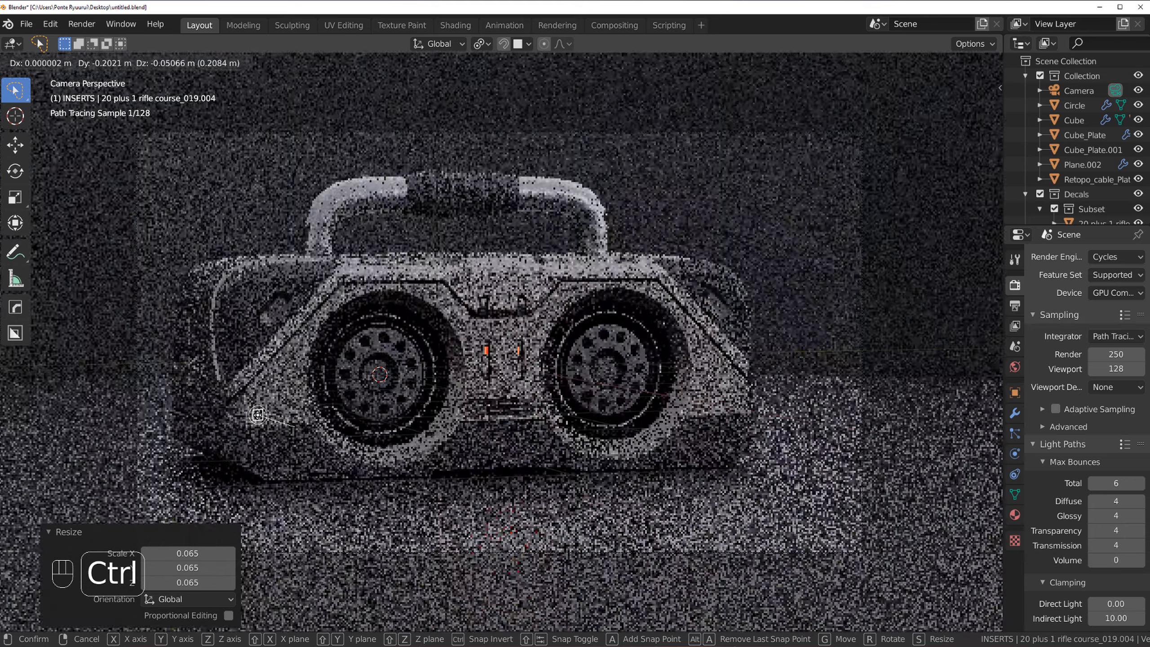
{"action": "left_click", "coordinate": [277, 411]}
- Duplicate the small round decal to the front panel's upper slanted edge, 0.26323 m in Y and 0.43675 m in Z
{"action": "key", "text": "shift+d"}
{"action": "key", "text": "ctrl"}
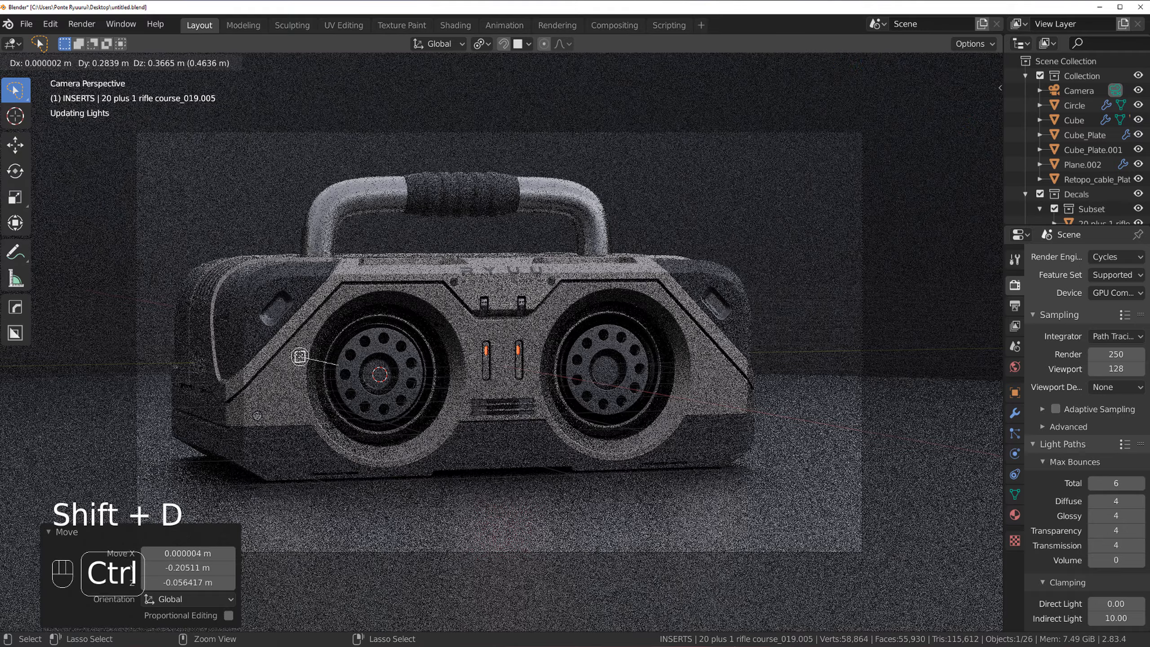
{"action": "left_click", "coordinate": [298, 345]}
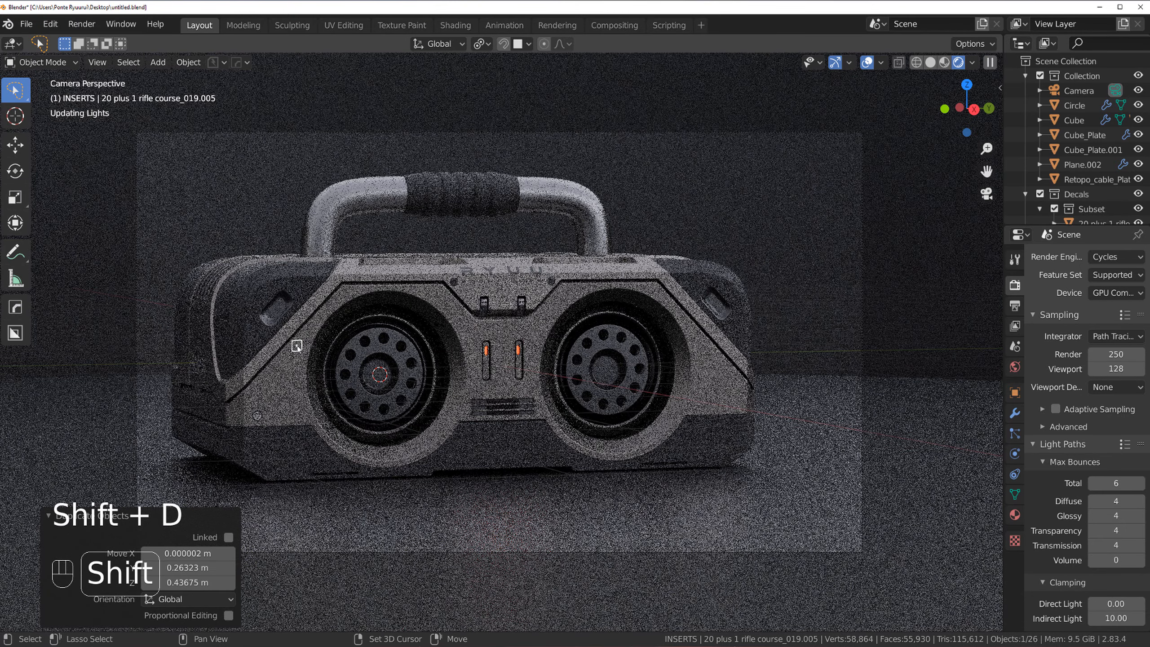
- Duplicate the round decal onto the dark lower body, 0.14131 m in Y and -0.65392 m in Z, and save the file
{"action": "key", "text": "shift+d"}
{"action": "key", "text": "ctrl"}
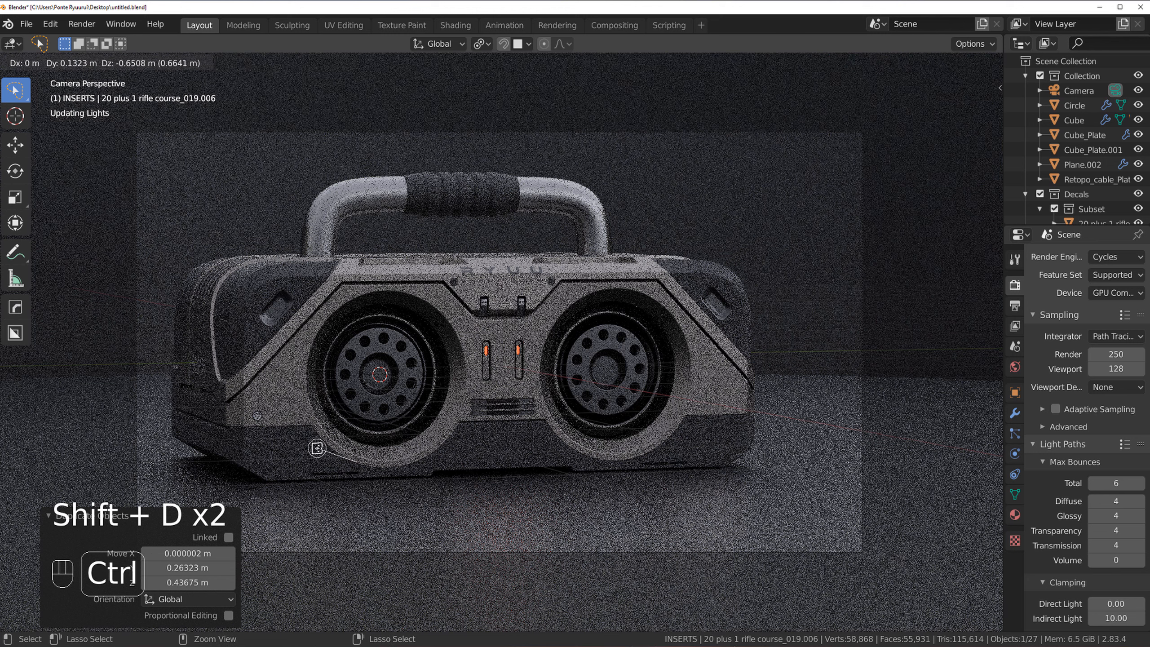
{"action": "left_click", "coordinate": [318, 448]}
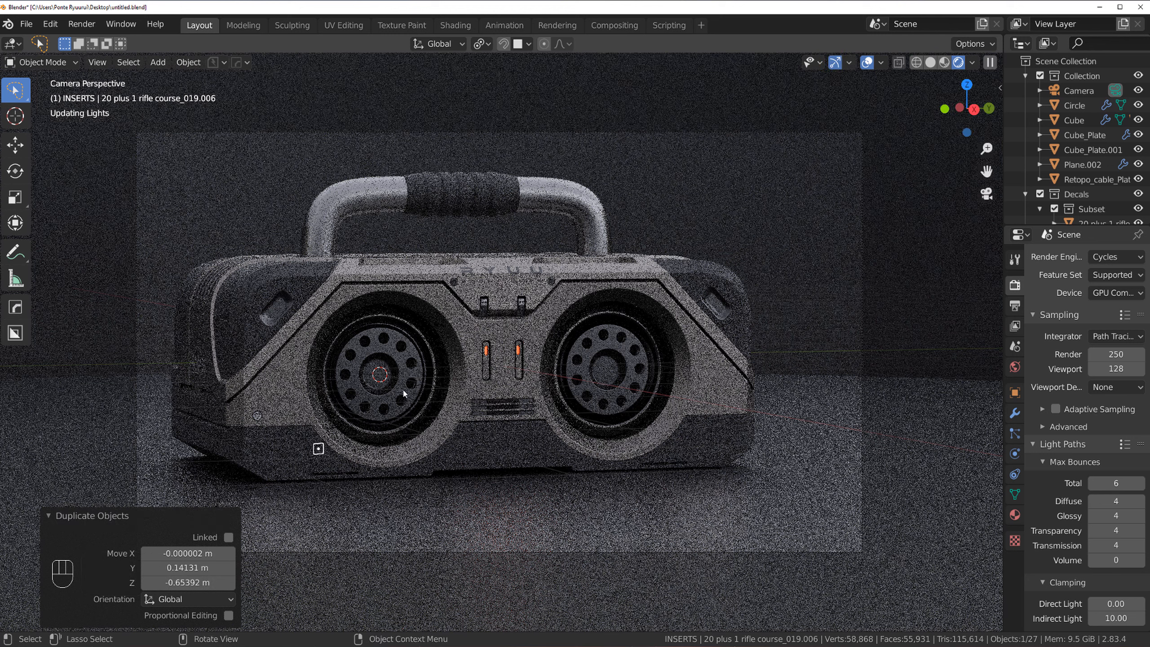
{"action": "key", "text": "ctrl+s"}
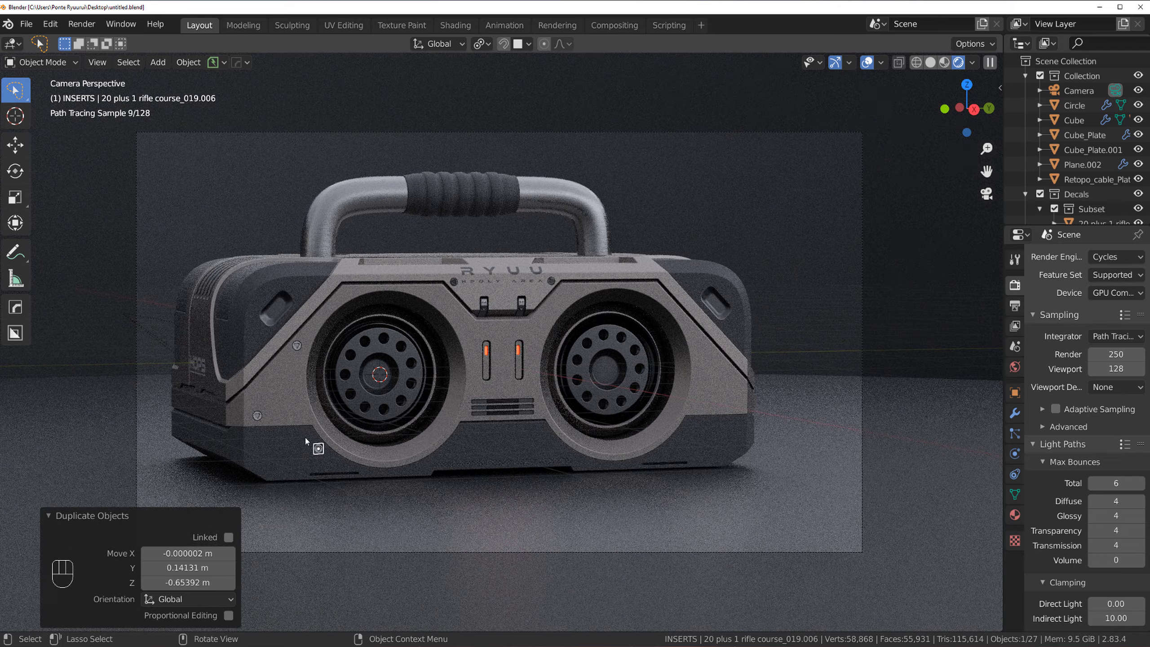
- Delete the round decal near the front panel's upper slanted edge
{"action": "left_click", "coordinate": [298, 348]}
{"action": "left_click", "coordinate": [298, 349]}
{"action": "left_click", "coordinate": [299, 346]}
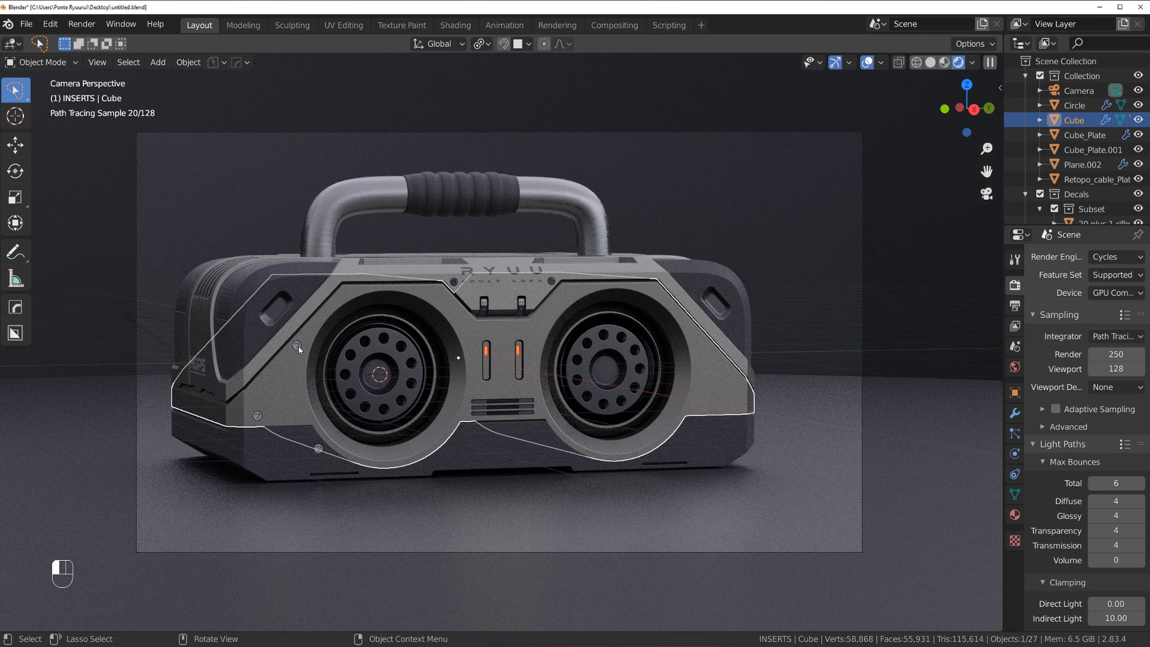
{"action": "left_click", "coordinate": [298, 347]}
{"action": "key", "text": "x"}
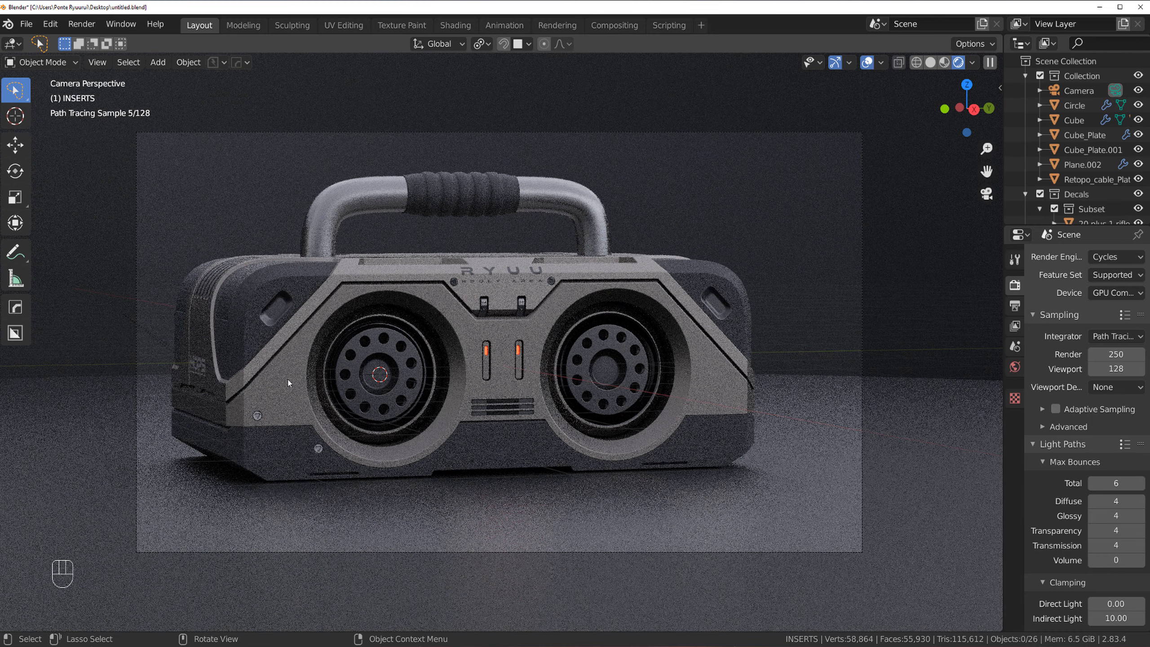
- Move the round decal on the dark lower body -0.30505 m in Y and -0.096646 m in Z, toward the lower corner
{"action": "left_click", "coordinate": [318, 448]}
{"action": "left_click", "coordinate": [319, 448]}
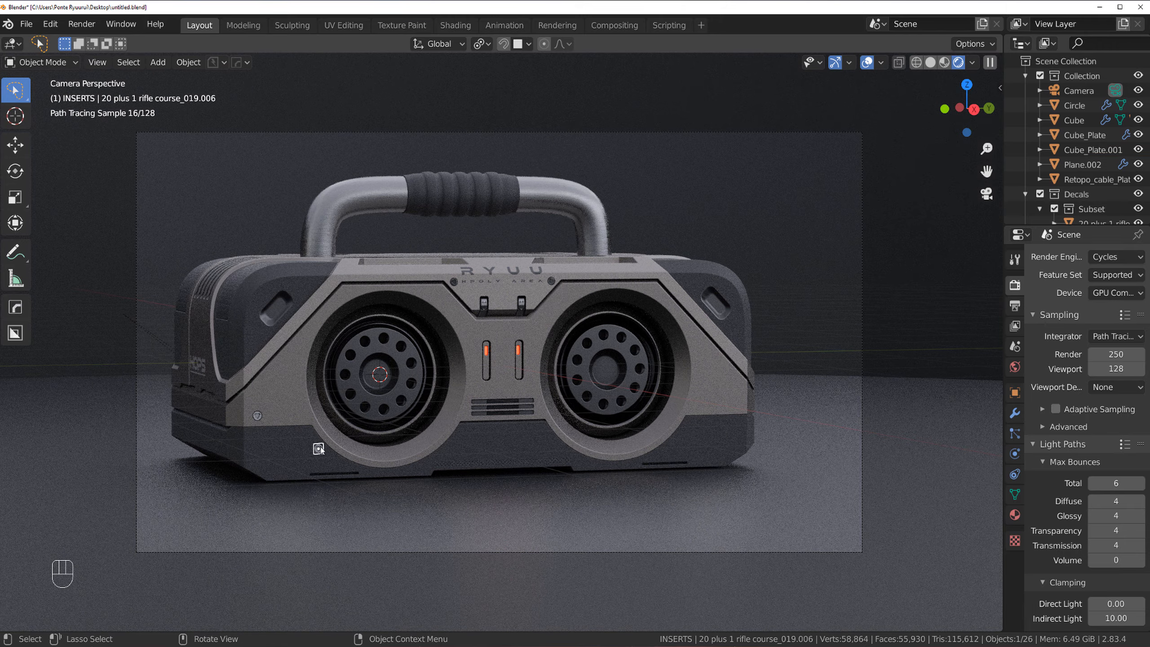
{"action": "key", "text": "g"}
{"action": "key", "text": "ctrl"}
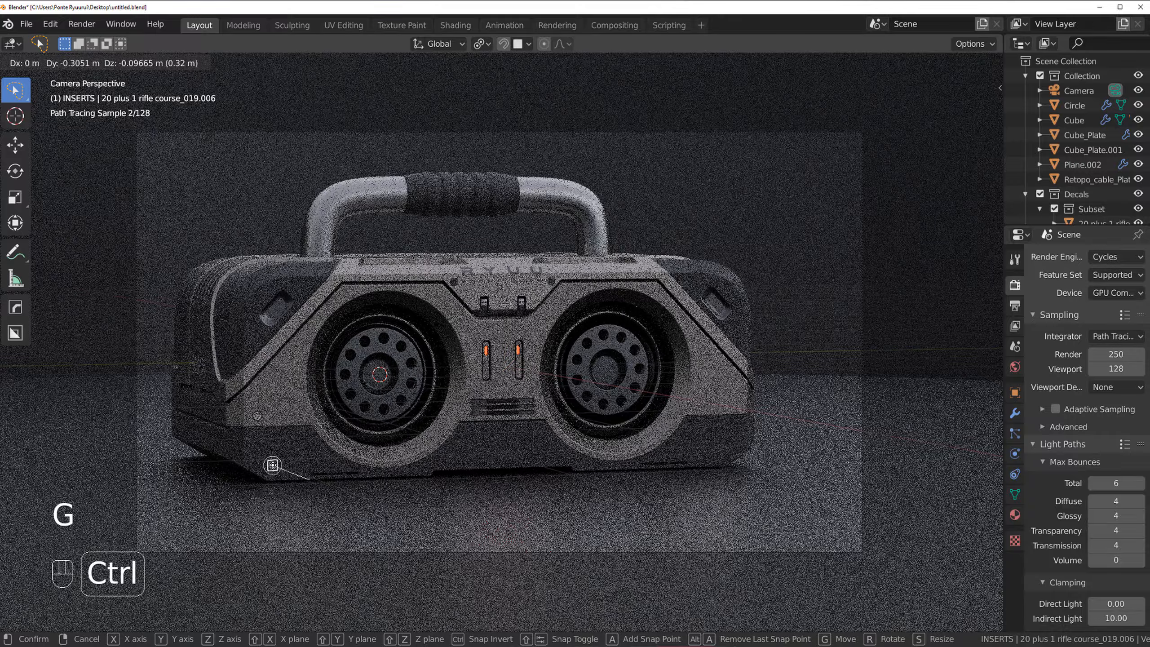
{"action": "left_click", "coordinate": [308, 481], "text": "ctrl"}
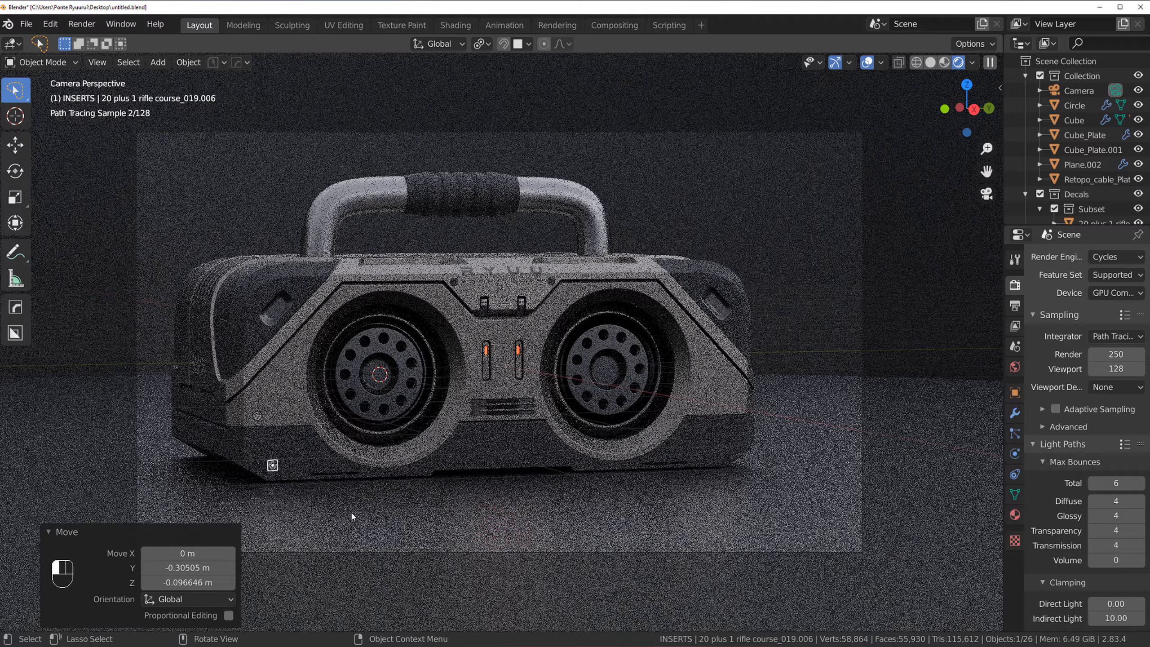
{"action": "left_click", "coordinate": [321, 475]}
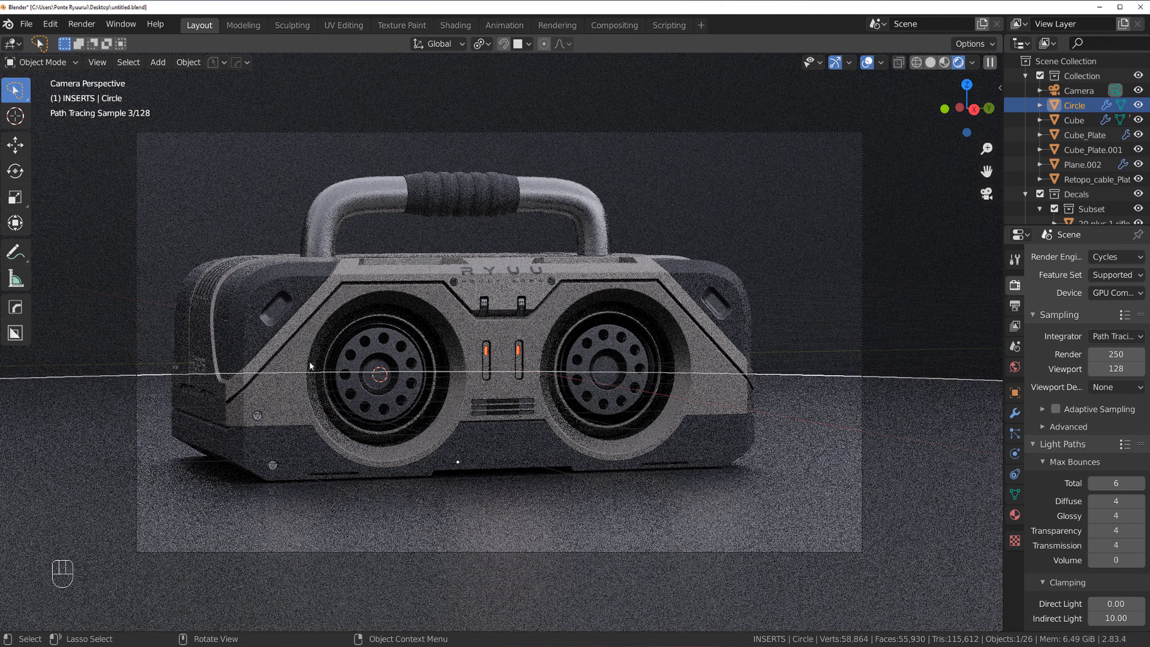
- Mirror both small round decals across the speaker body to the opposite side of the front, using the body as reference
{"action": "left_click", "coordinate": [258, 417]}
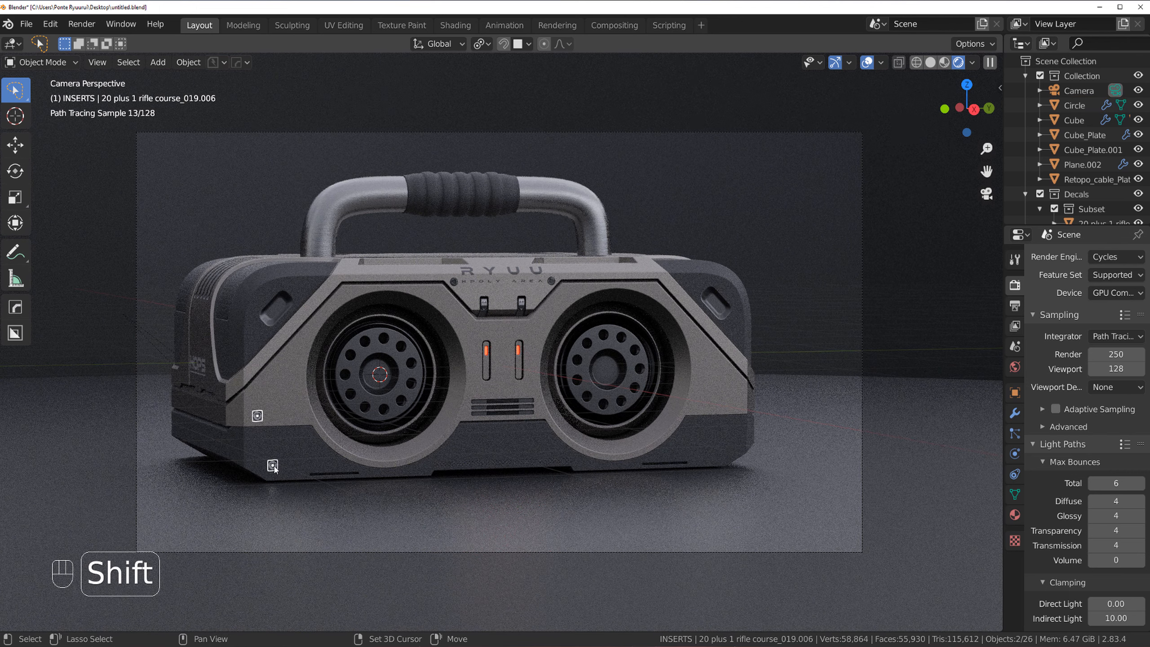
{"action": "key", "text": "d"}
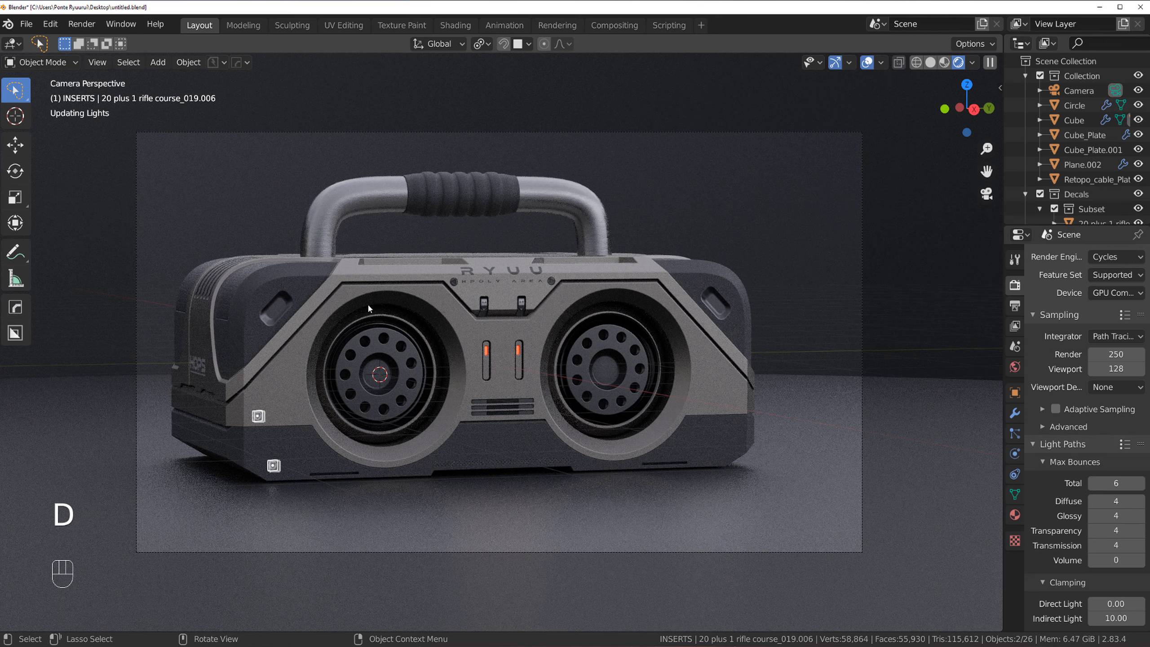
{"action": "left_click", "coordinate": [271, 385], "text": "shift"}
{"action": "key", "text": "alt+x"}
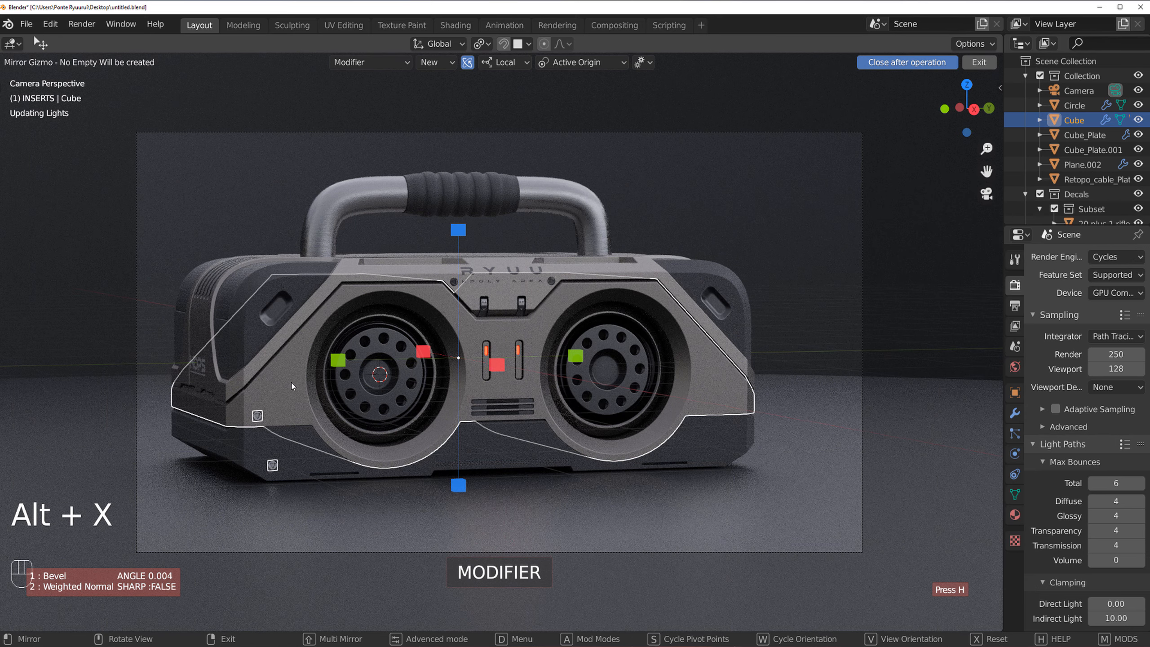
{"action": "right_click", "coordinate": [561, 292]}
- Match the subset material of the round decals to Material.003 with DECALmachine, then deselect them
{"action": "key", "text": "d"}
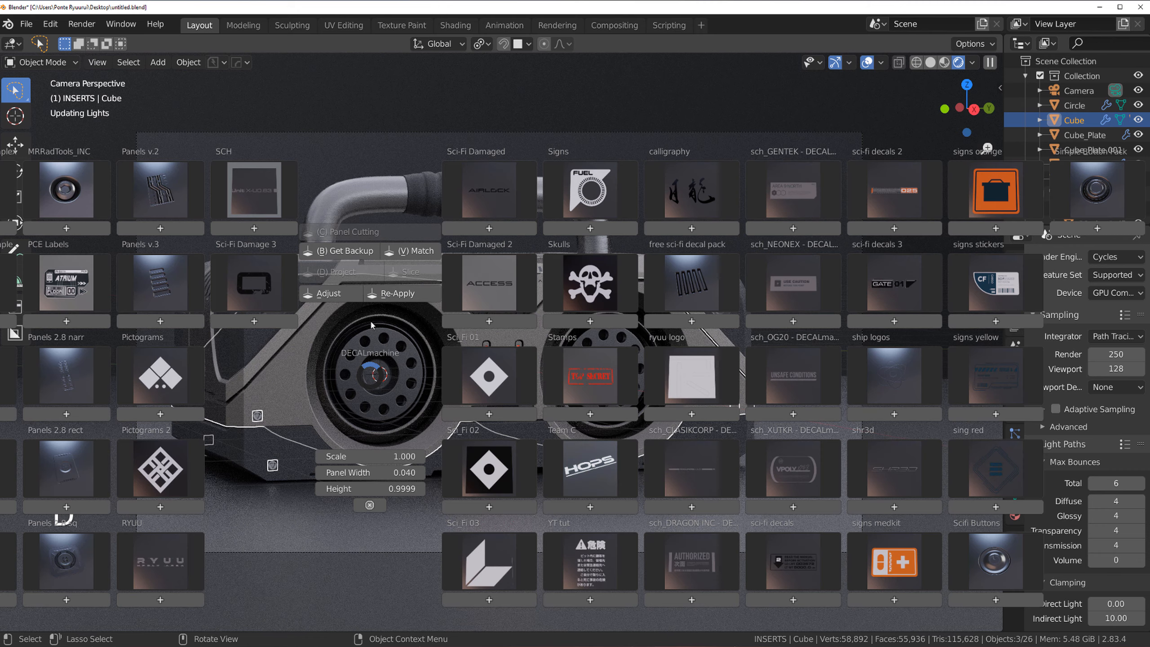
{"action": "left_click", "coordinate": [411, 254]}
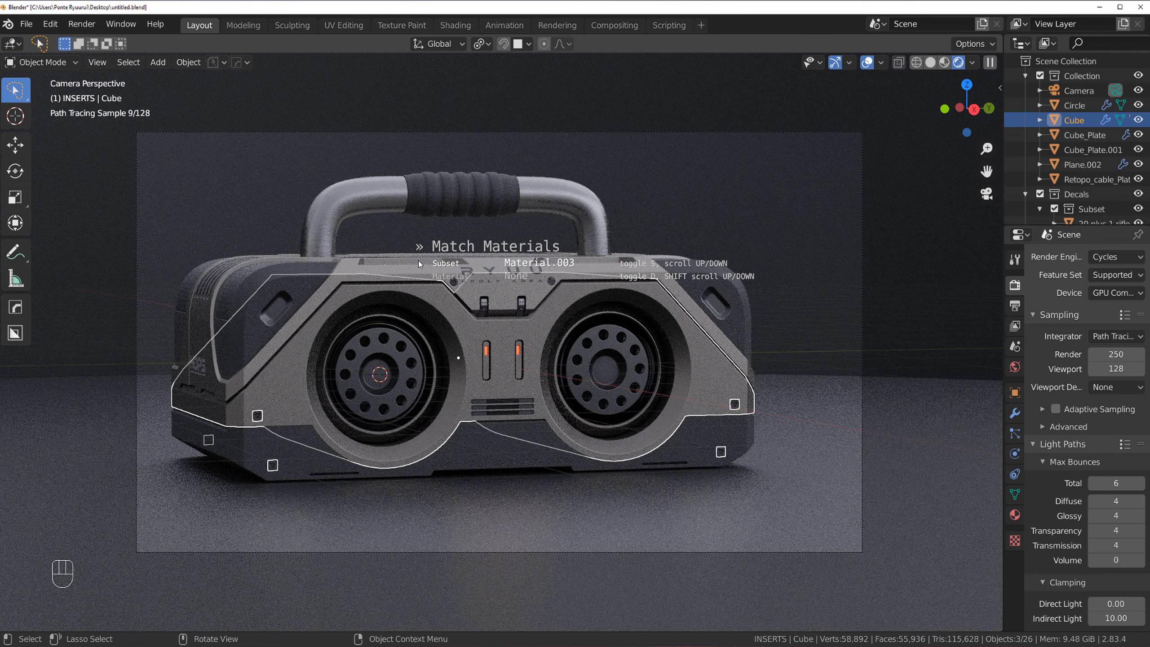
{"action": "left_click", "coordinate": [418, 260]}
{"action": "left_click", "coordinate": [233, 440]}
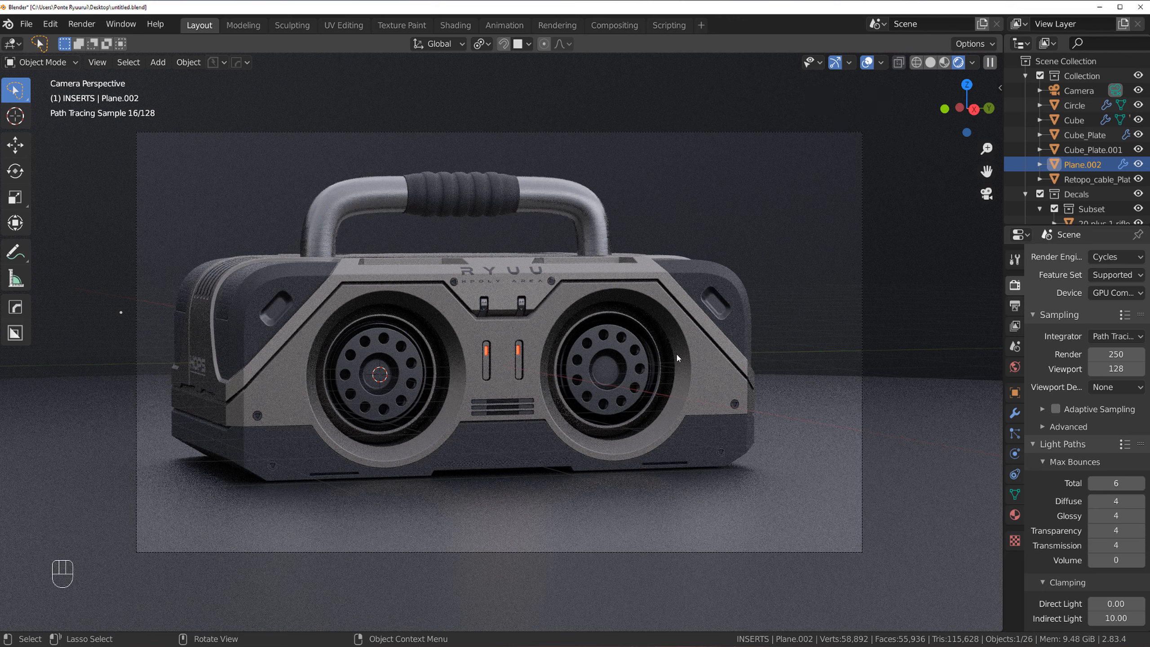
- Save the file and review the compositing node chain from Render Layers through Denoise and Glare to Composite
{"action": "left_click", "coordinate": [26, 23]}
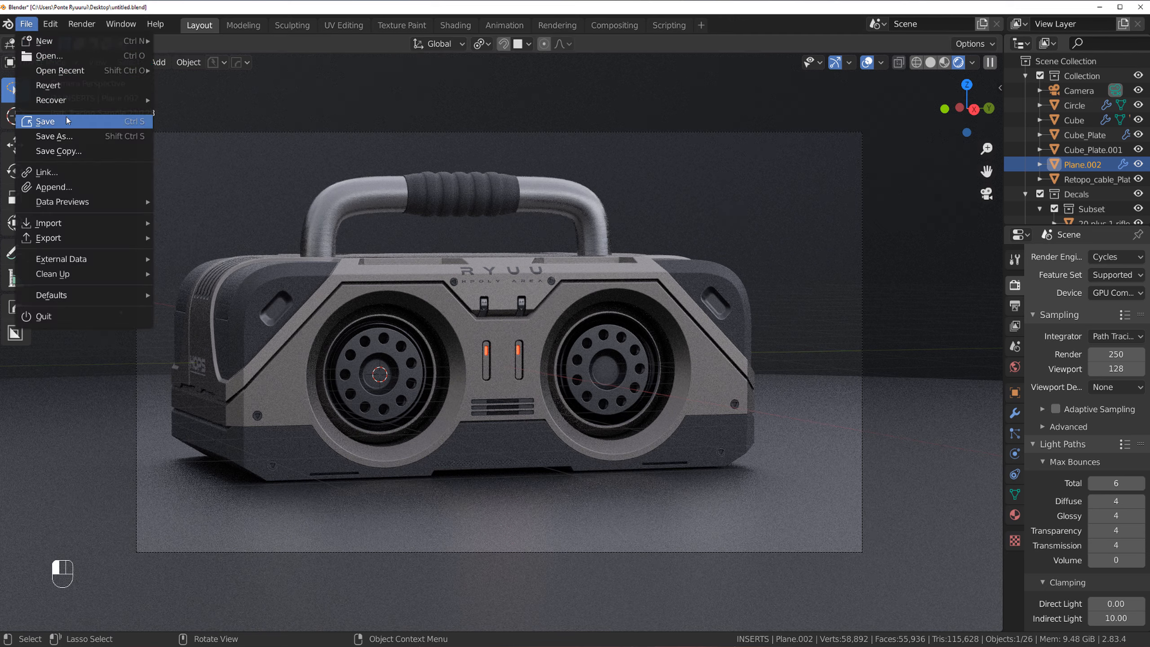
{"action": "left_click", "coordinate": [50, 122]}
{"action": "left_click", "coordinate": [82, 23]}
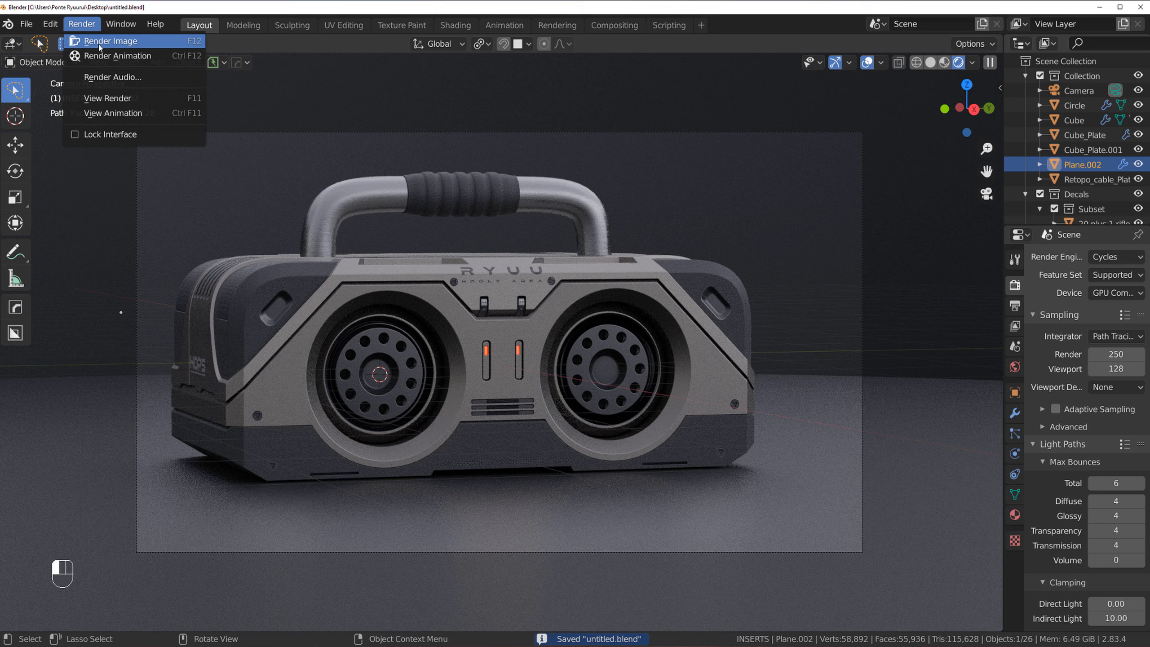
{"action": "left_click", "coordinate": [617, 25]}
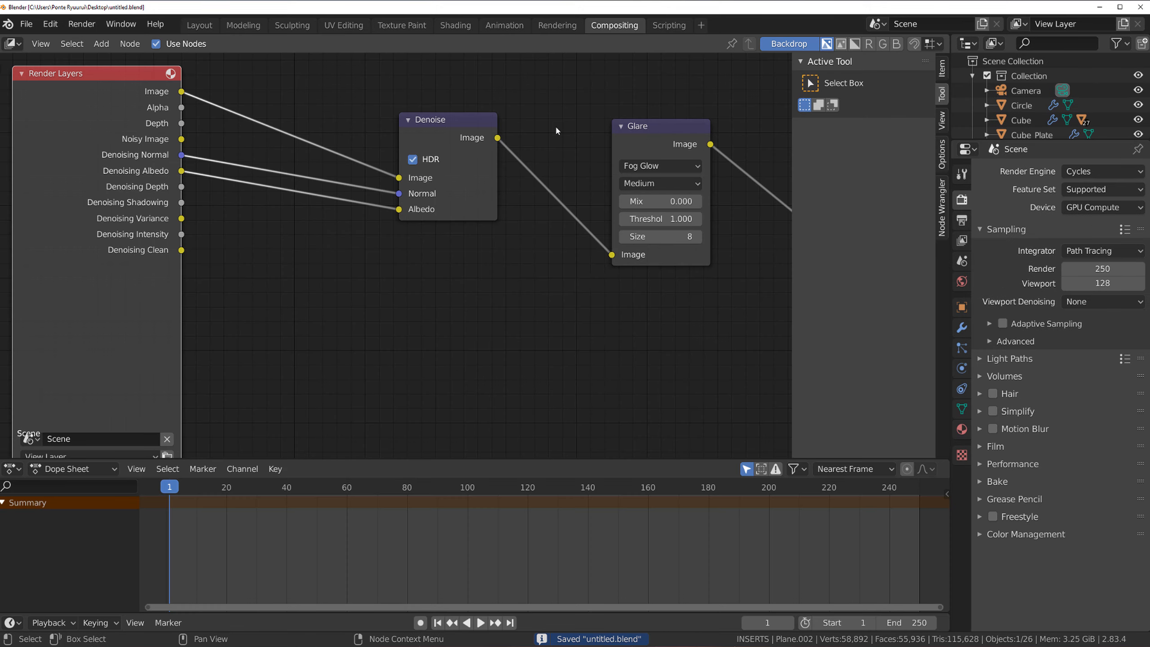
{"action": "key", "text": "Home"}
{"action": "scroll", "coordinate": [462, 237], "scroll_direction": "up", "scroll_amount": 2}
{"action": "middle_click_drag", "start_coordinate": [483, 212], "coordinate": [451, 208]}
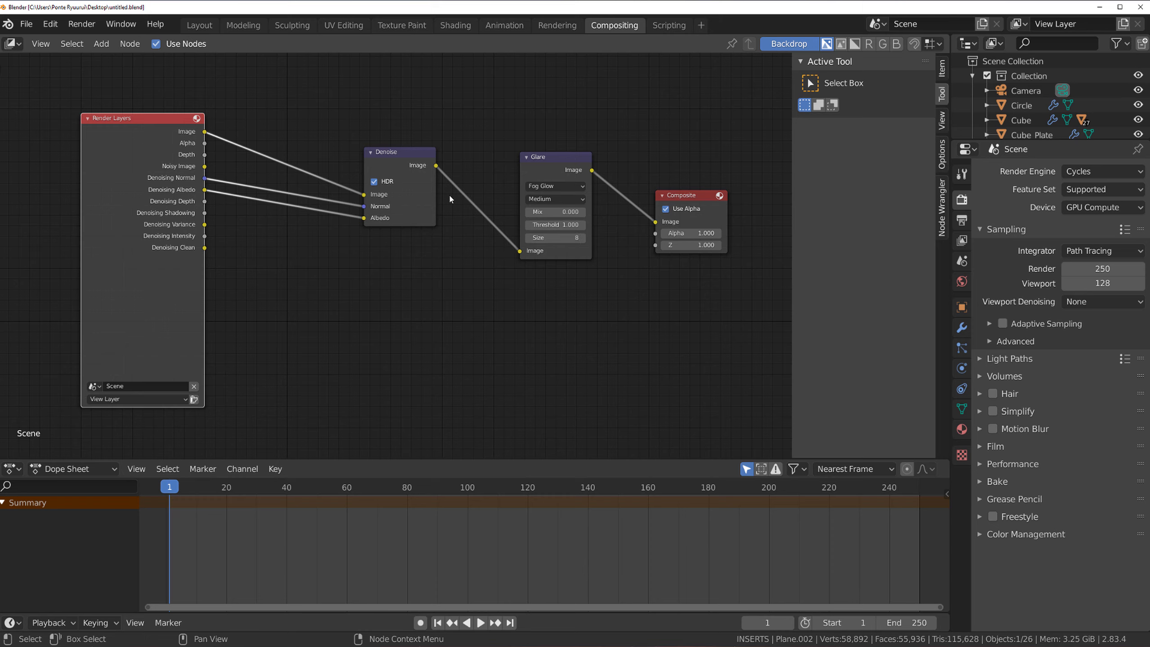
- Render the final image from the layout workspace and save the result as untitled.tif
{"action": "left_click", "coordinate": [81, 23]}
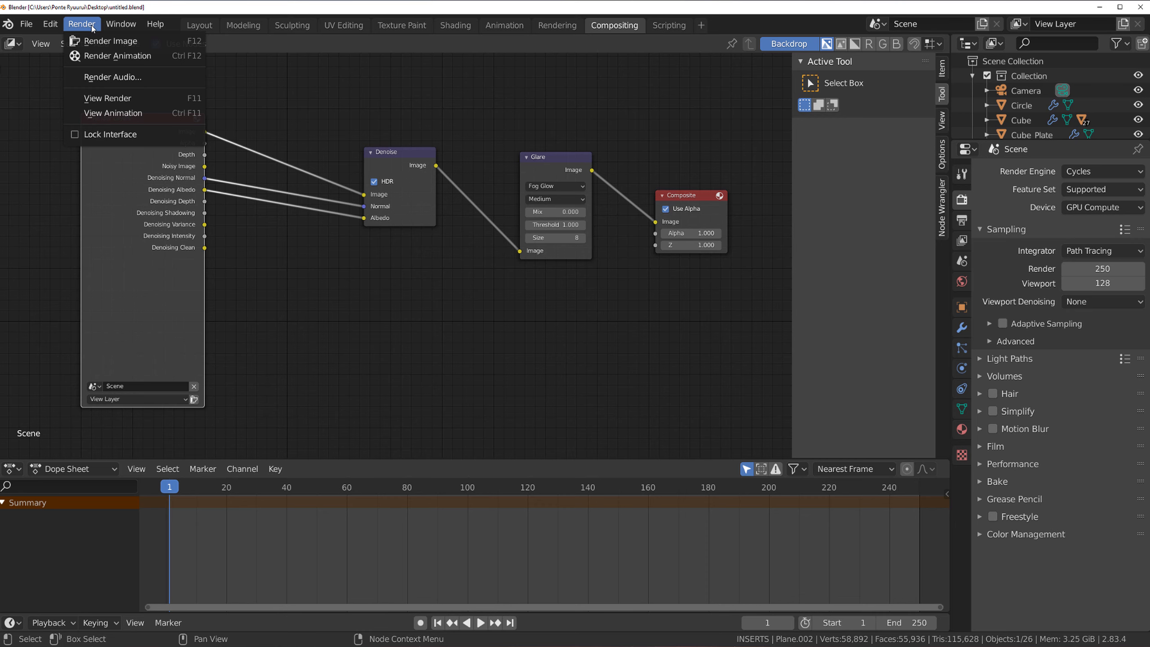
{"action": "left_click", "coordinate": [199, 25]}
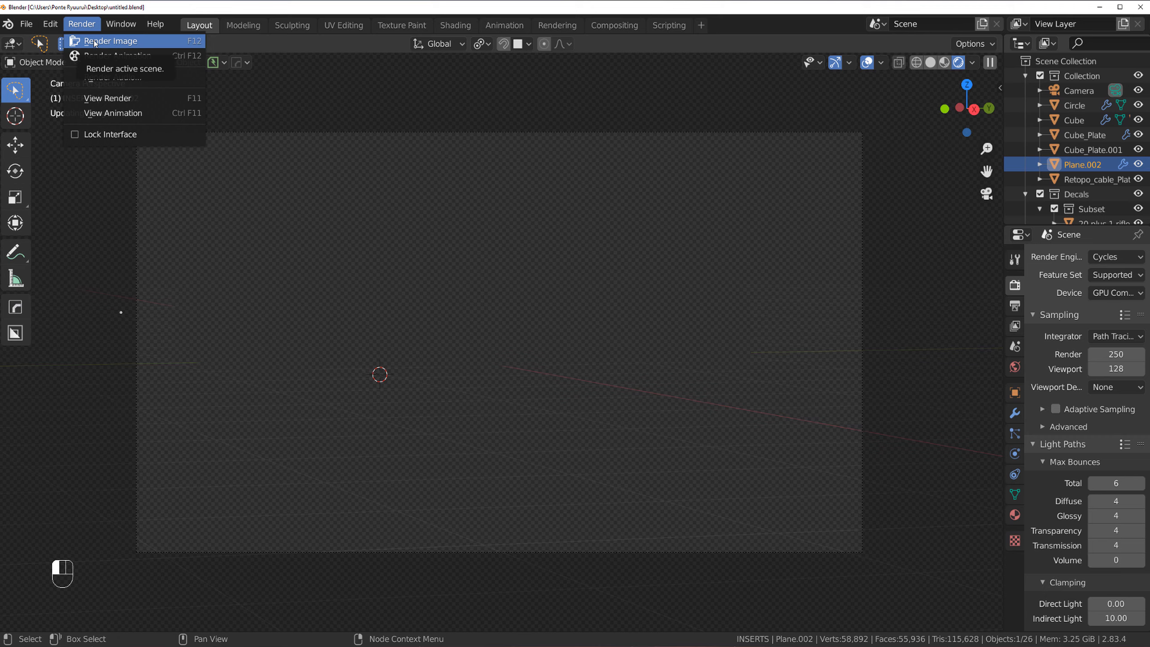
{"action": "left_click", "coordinate": [95, 42]}
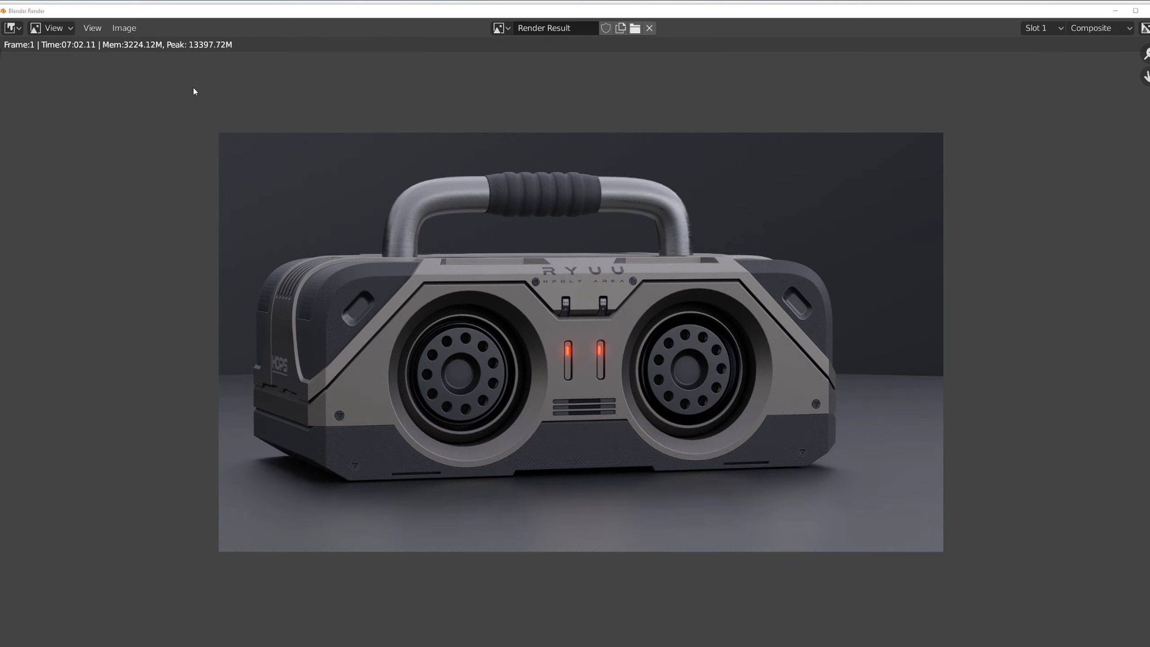
{"action": "left_click", "coordinate": [124, 28]}
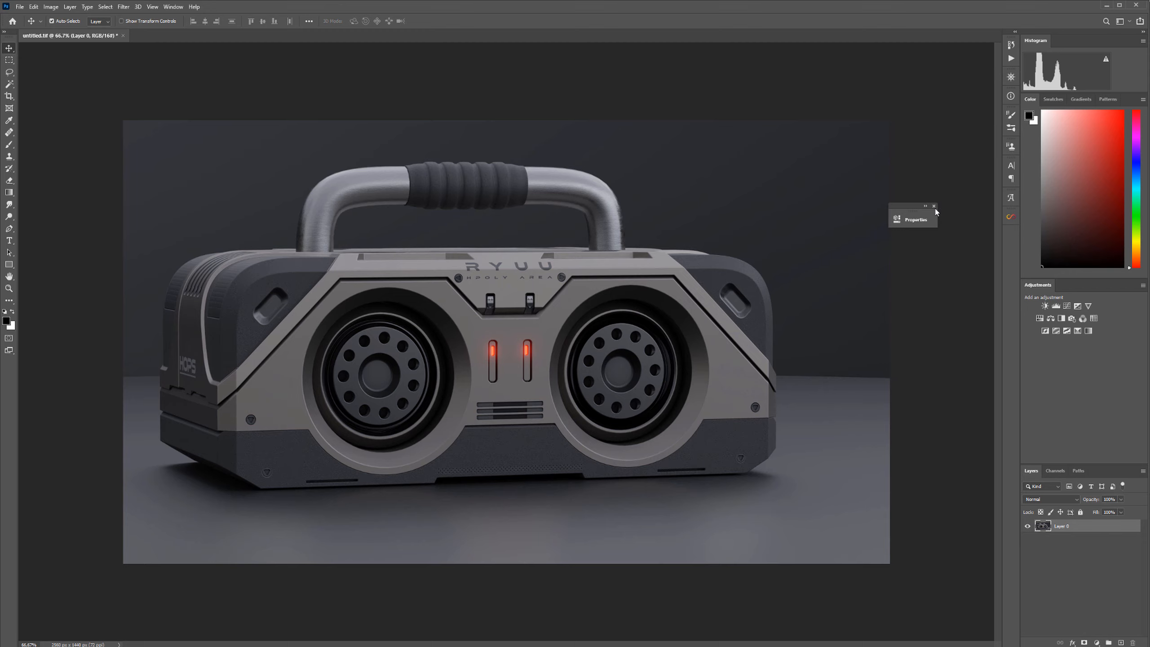
- In Photoshop with untitled.tif open, close the floating Properties panel and fit the whole image to the window
{"action": "left_click", "coordinate": [934, 206]}
{"action": "key", "text": "ctrl+0"}
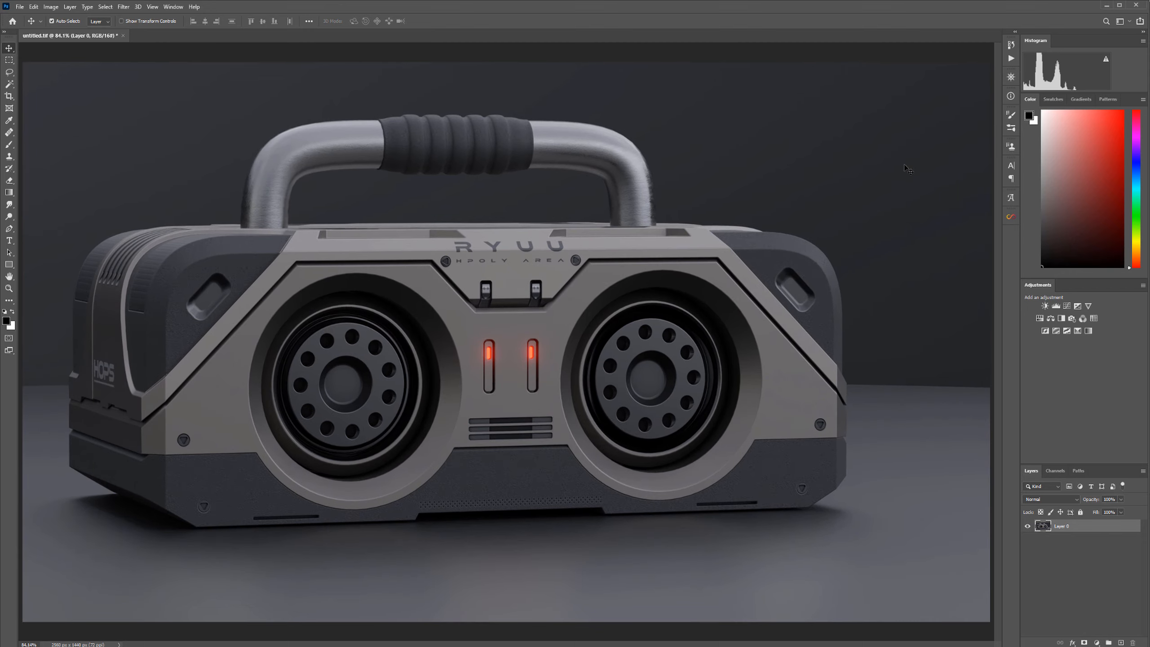